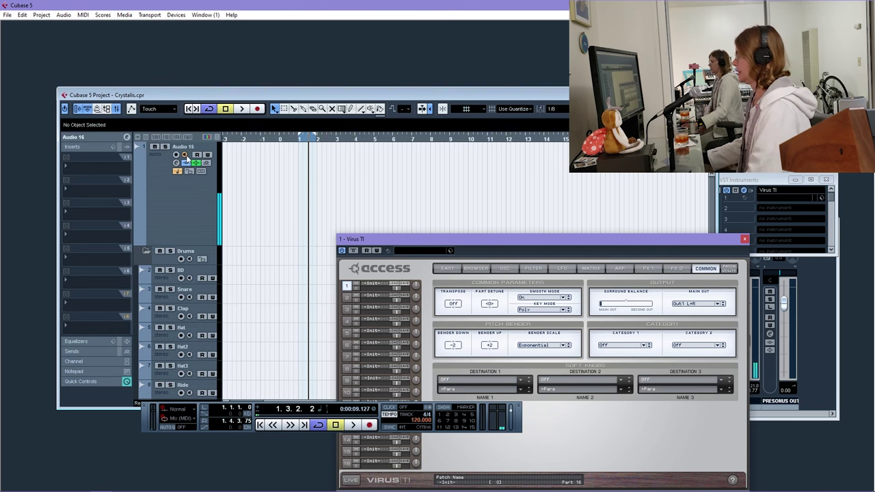
Select the lower Pro2 audio track and toggle input monitoring on the Audio 15 track
{"action": "scroll", "coordinate": [184, 191], "scroll_direction": "down", "scroll_amount": 5}
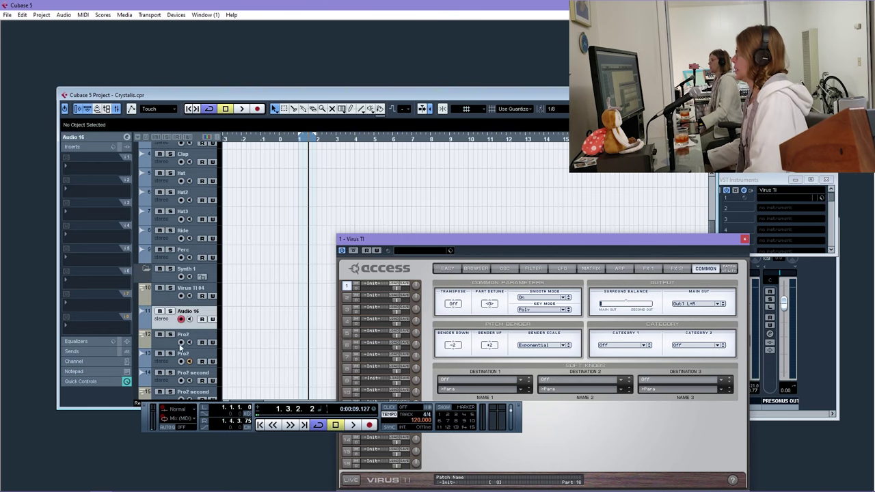
{"action": "left_click", "coordinate": [169, 367]}
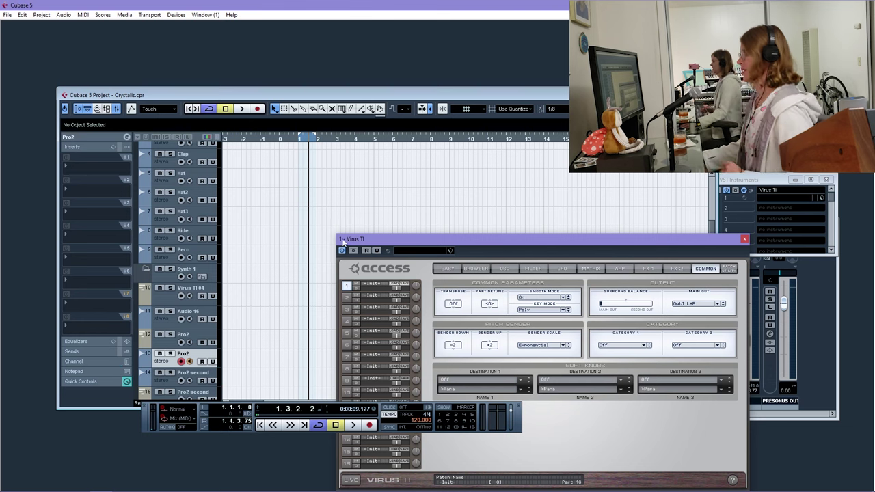
{"action": "scroll", "coordinate": [320, 223], "scroll_direction": "up", "scroll_amount": 5}
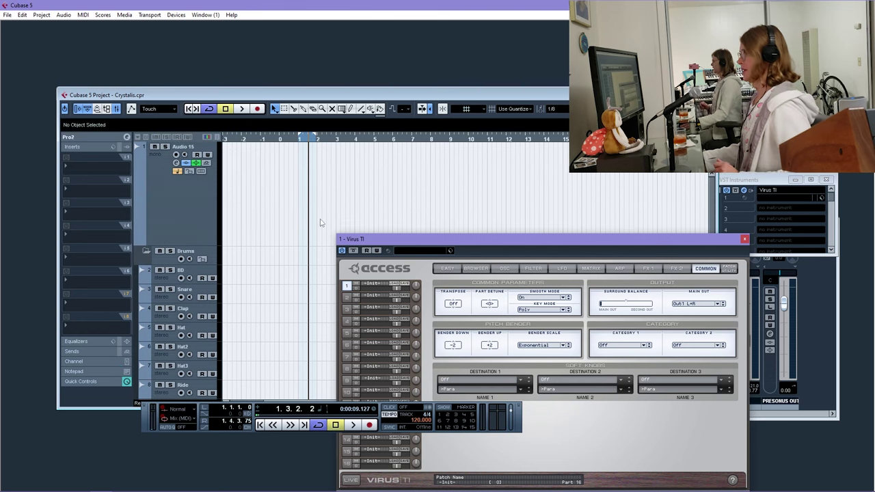
{"action": "left_click", "coordinate": [184, 155]}
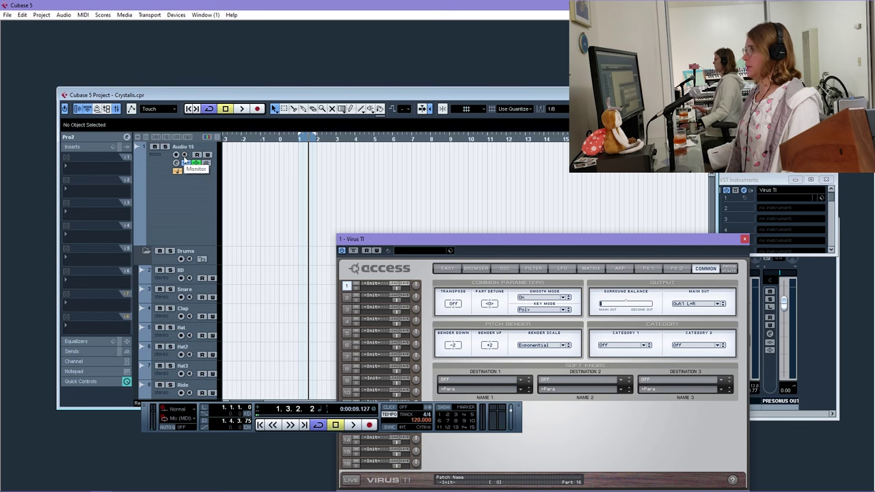
Place the playhead just before bar 3 and start playback from there
{"action": "left_click", "coordinate": [334, 142]}
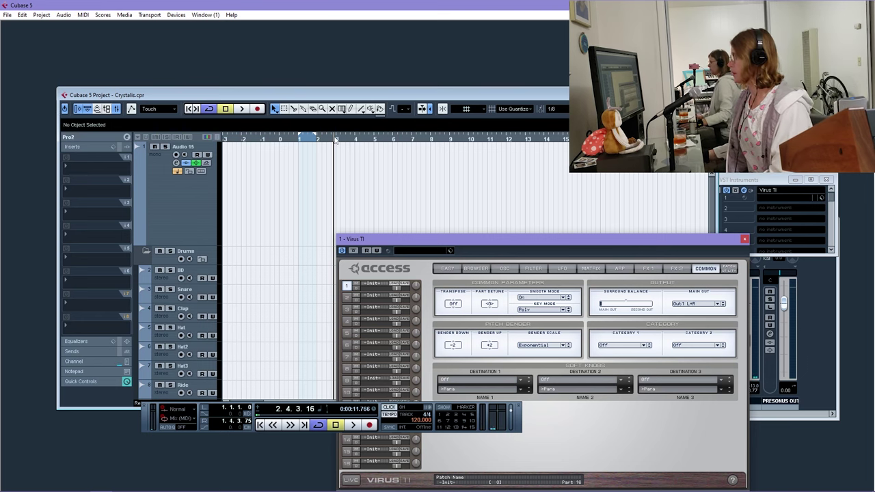
{"action": "left_click", "coordinate": [335, 141]}
{"action": "left_click", "coordinate": [337, 141]}
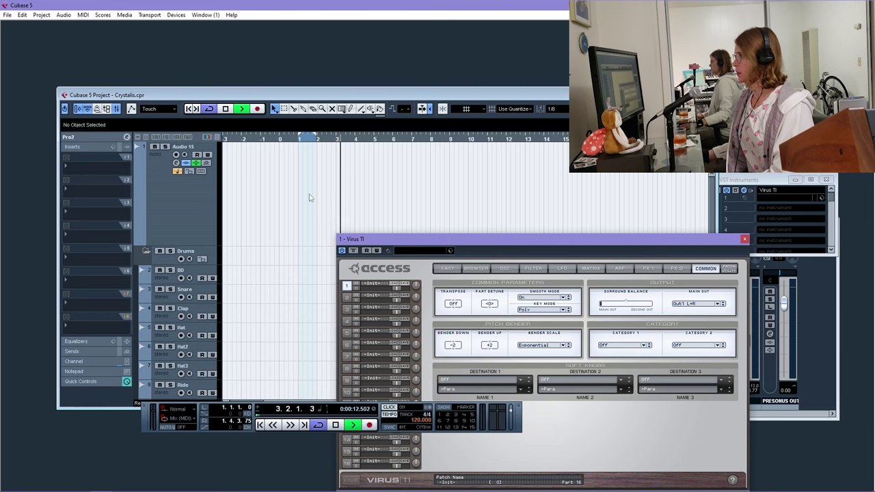
Check the metronome's record, play, precount and click options in Metronome Setup and accept them
{"action": "scroll", "coordinate": [307, 209], "scroll_direction": "down", "scroll_amount": 5}
{"action": "left_click", "coordinate": [150, 14]}
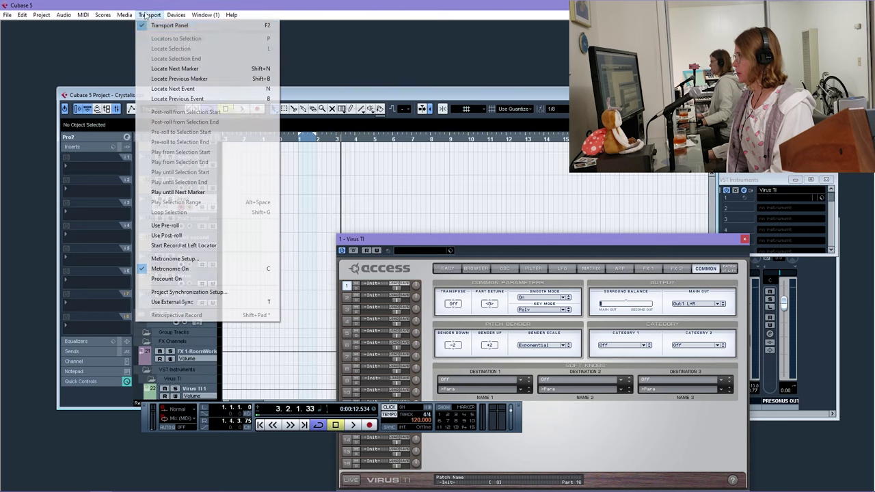
{"action": "left_click", "coordinate": [273, 262]}
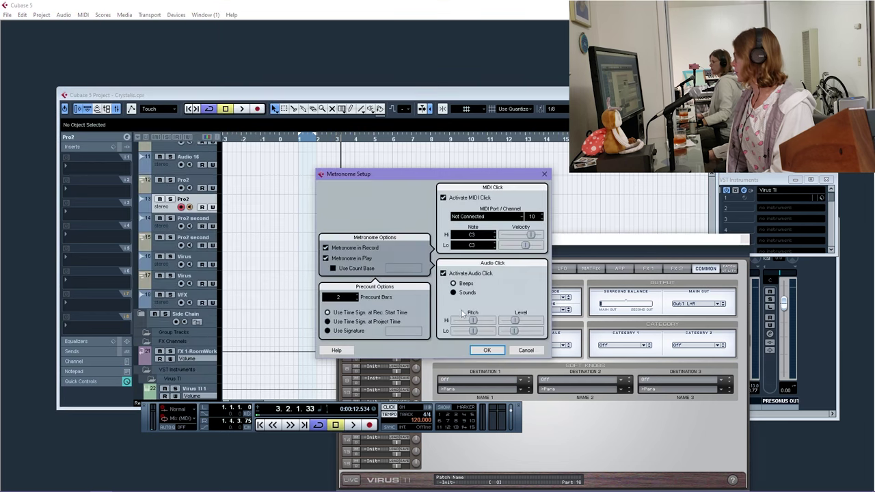
{"action": "left_click", "coordinate": [488, 350]}
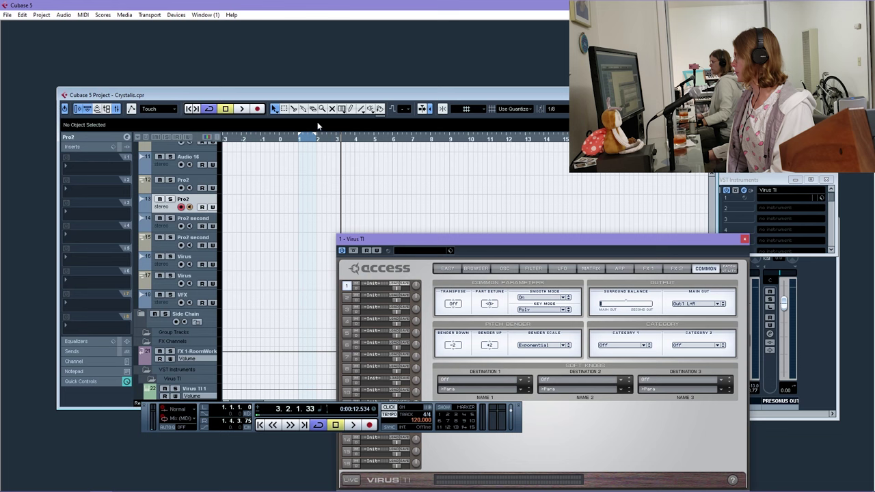
Record a performance from about bar 3 to bar 11 on the Pro2 MIDI track instead of the Pro2 audio track
{"action": "left_click", "coordinate": [258, 109]}
{"action": "key", "text": "space"}
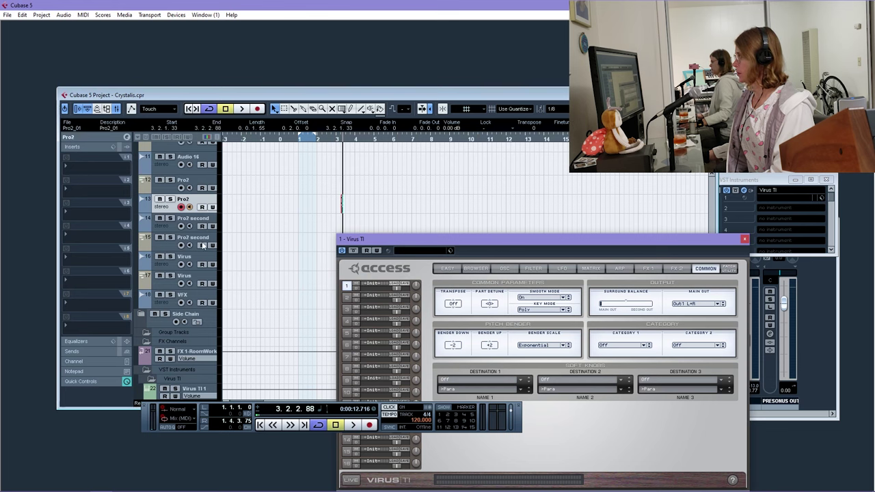
{"action": "key", "text": "Up"}
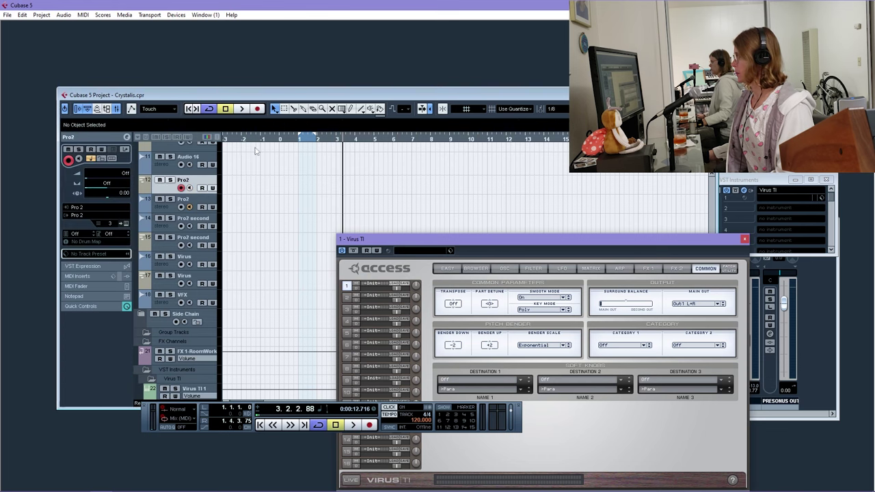
{"action": "left_click", "coordinate": [257, 109]}
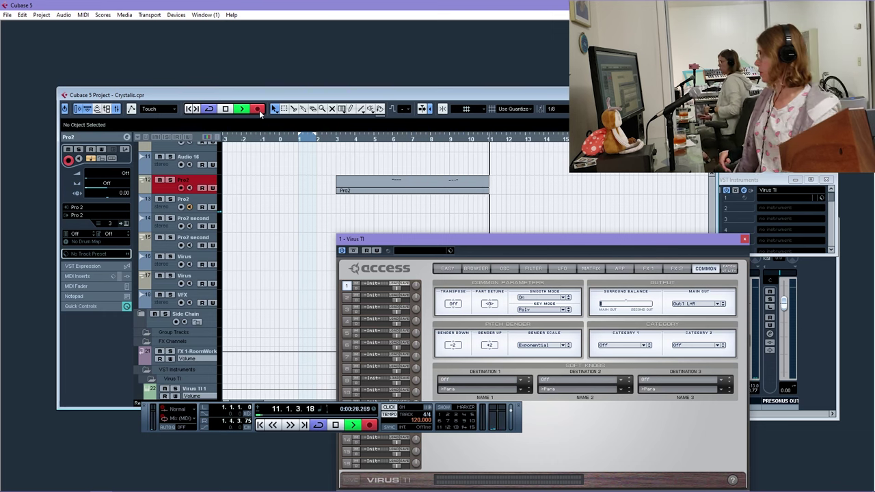
{"action": "key", "text": "space"}
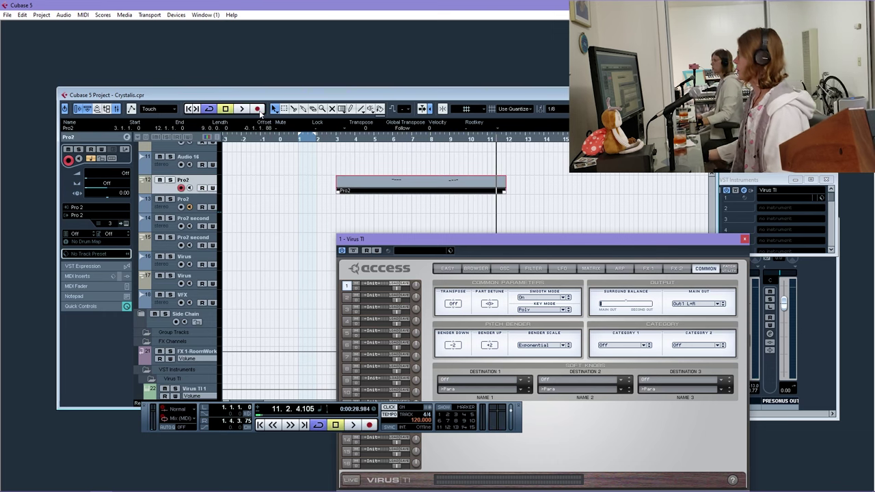
Open the recorded Pro2 part in the Key Editor and play it from just before bar 6
{"action": "double_click", "coordinate": [362, 194]}
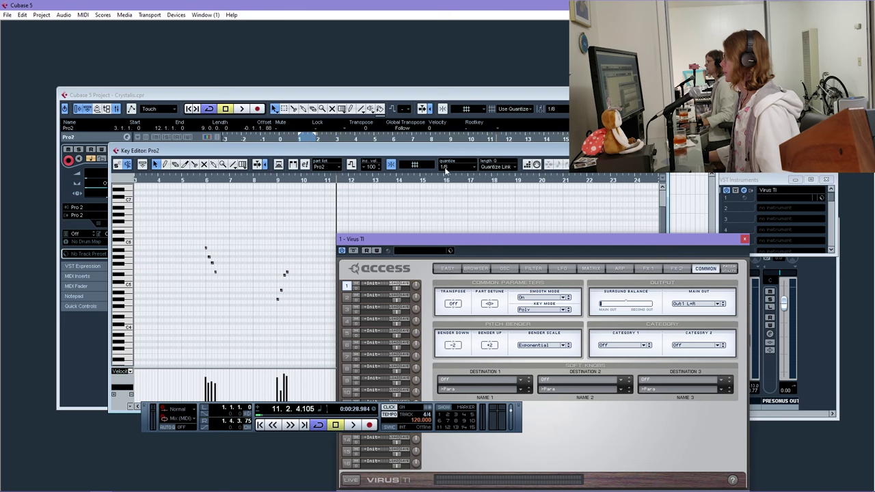
{"action": "left_click_drag", "start_coordinate": [224, 184], "coordinate": [276, 239]}
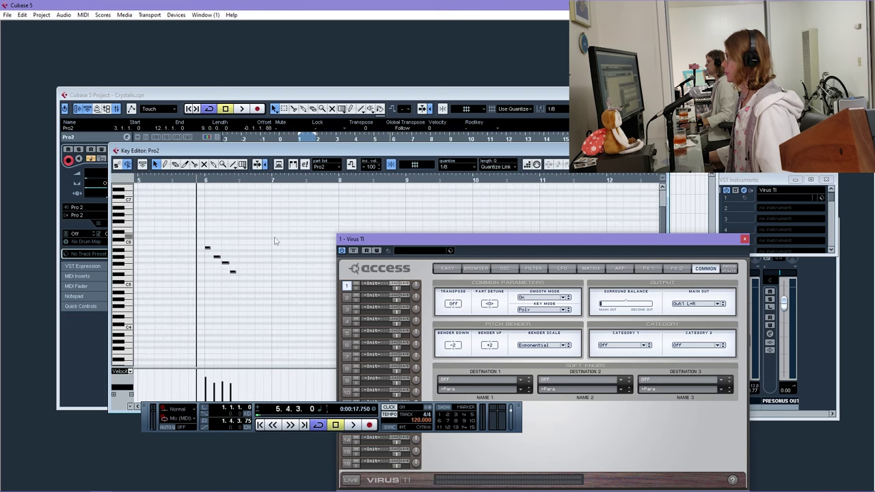
{"action": "key", "text": "space"}
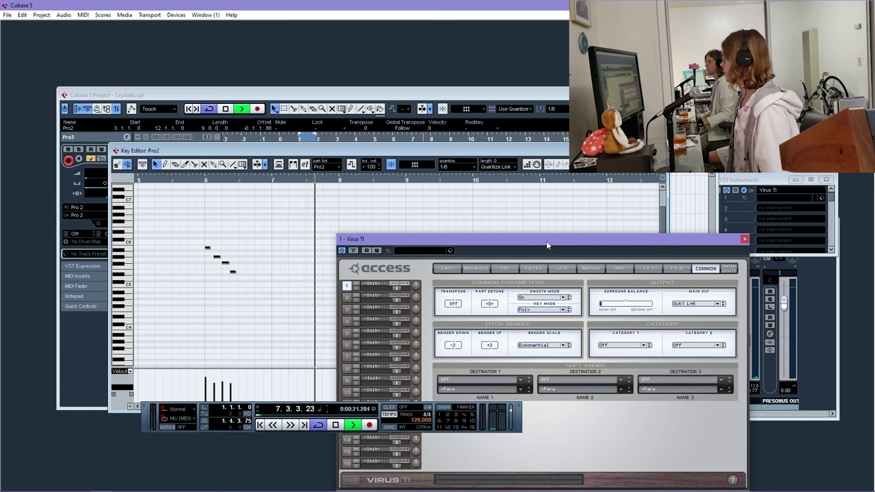
Close the Key Editor and move the Virus TI window clear of the track arrangement
{"action": "left_click_drag", "start_coordinate": [546, 241], "coordinate": [612, 347]}
{"action": "key", "text": "Return"}
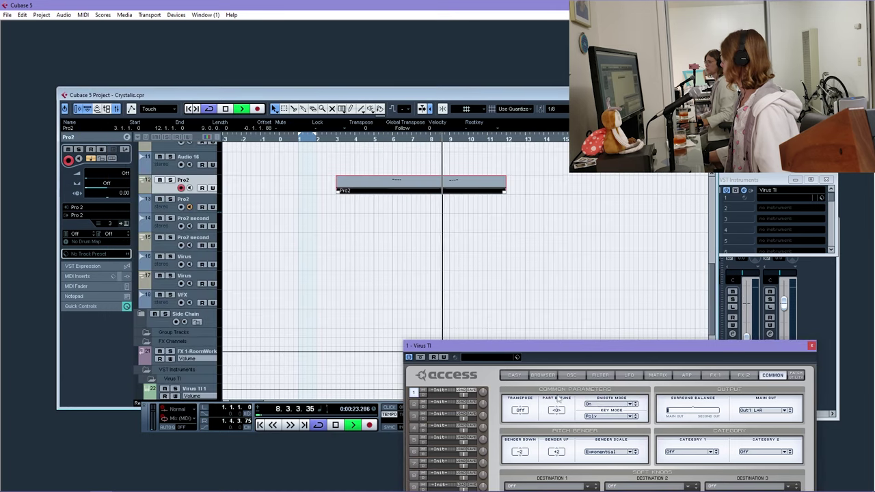
{"action": "left_click_drag", "start_coordinate": [521, 347], "coordinate": [521, 389]}
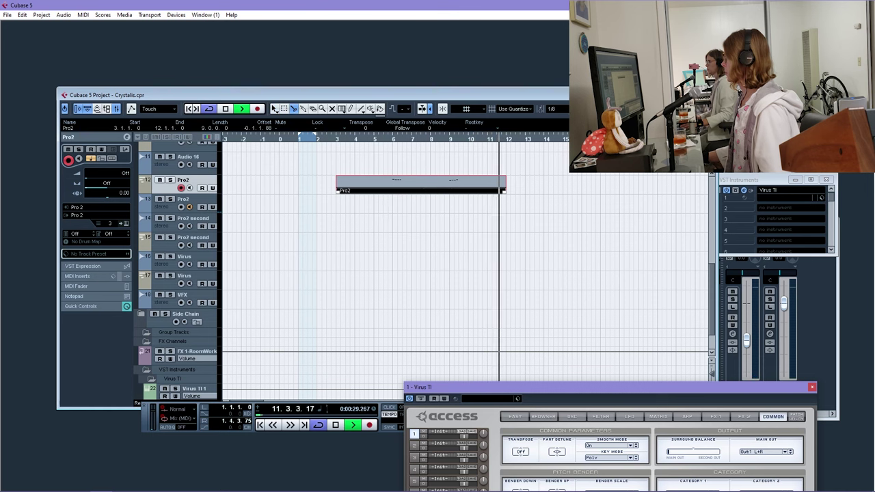
Set the grid quantize to 1/1, cut the empty start off the Pro2 MIDI part and move the remainder to bar 1
{"action": "left_click", "coordinate": [552, 109]}
{"action": "left_click", "coordinate": [560, 119]}
{"action": "key", "text": "space"}
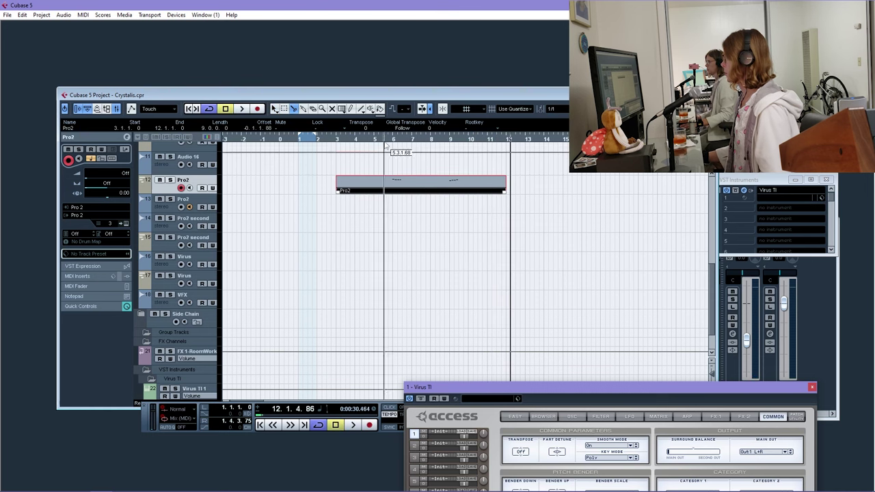
{"action": "left_click_drag", "start_coordinate": [403, 204], "coordinate": [321, 190]}
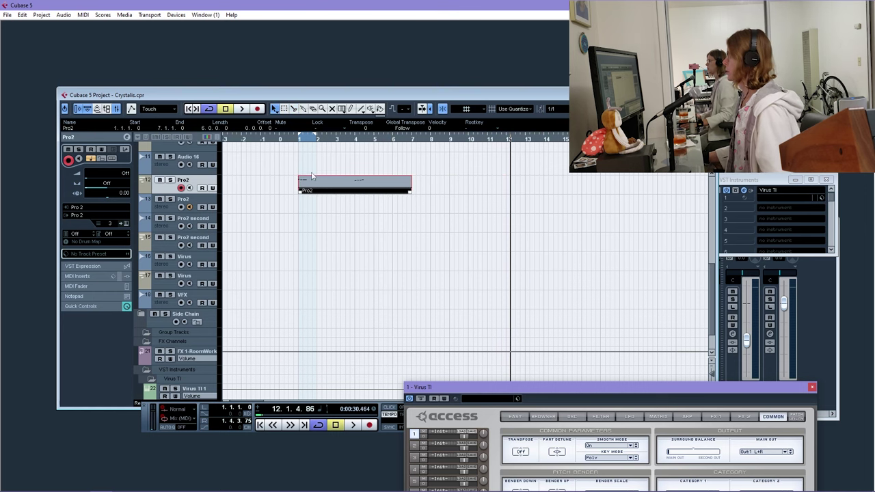
Split the Pro2 MIDI part at bar 4 and move the second piece to bar 5
{"action": "left_click", "coordinate": [355, 191], "text": "alt"}
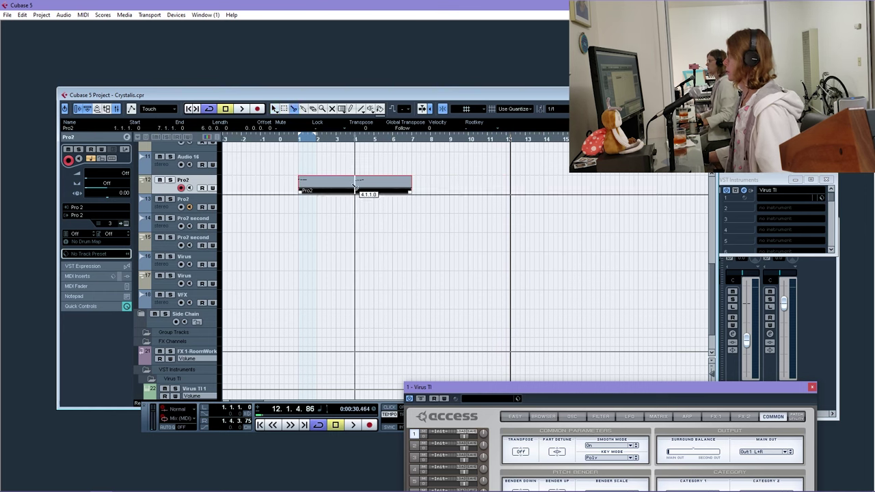
{"action": "left_click_drag", "start_coordinate": [364, 191], "coordinate": [384, 191]}
Play both Pro2 MIDI parts from bar 1 and set up a cycle from bar 1 to bar 9
{"action": "left_click", "coordinate": [296, 140]}
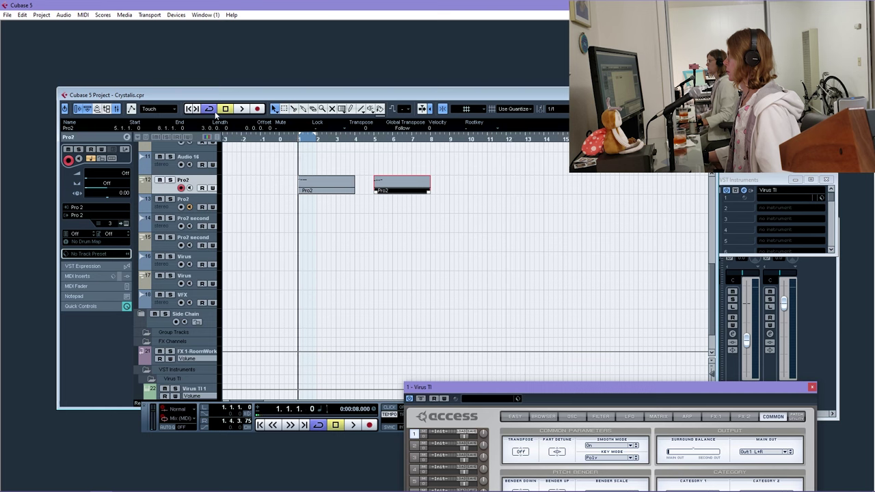
{"action": "key", "text": "space"}
{"action": "left_click_drag", "start_coordinate": [416, 217], "coordinate": [329, 183]}
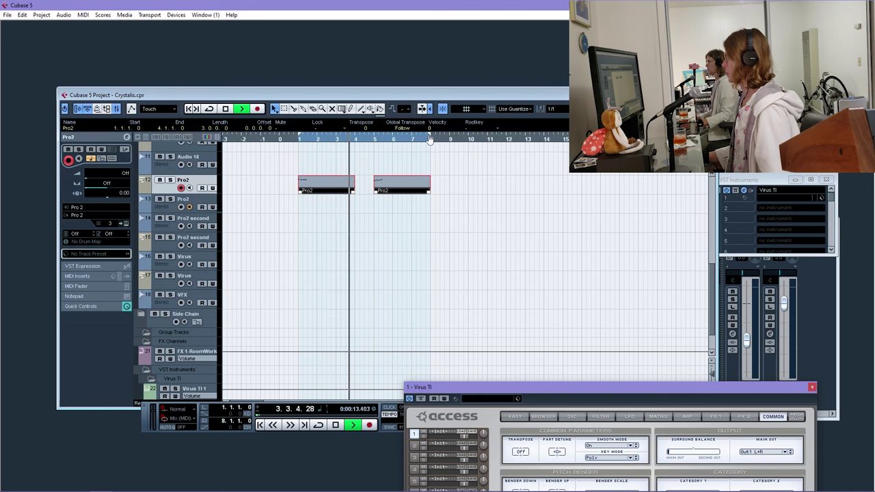
{"action": "key", "text": "KP_Divide"}
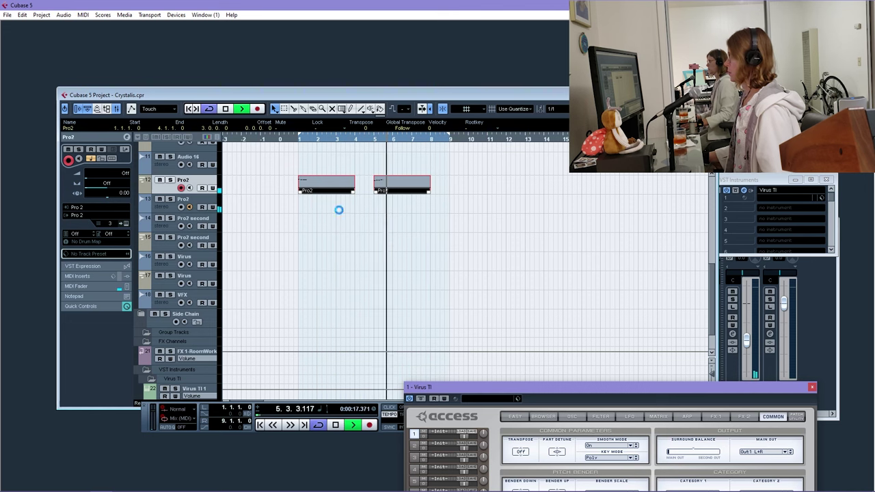
Record the synth's output onto the Pro2 audio track from bar 0 to past bar 10
{"action": "left_click", "coordinate": [167, 209]}
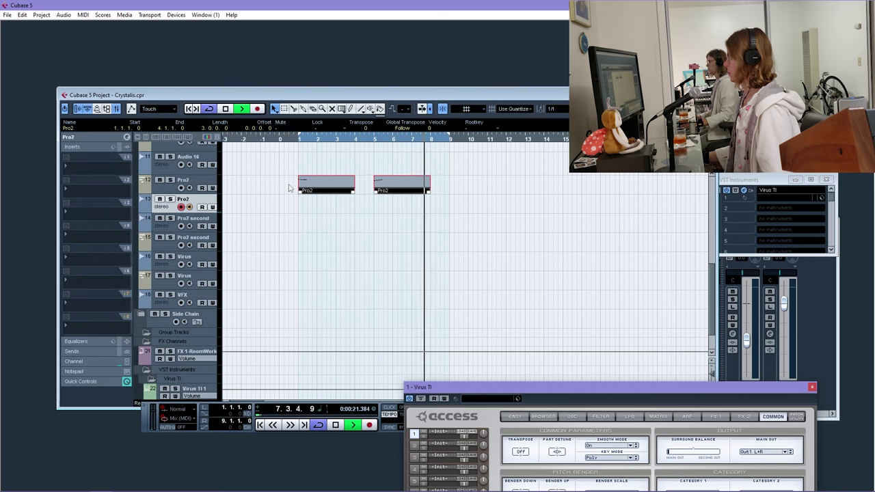
{"action": "key", "text": "space"}
{"action": "key", "text": "h"}
{"action": "key", "text": "h"}
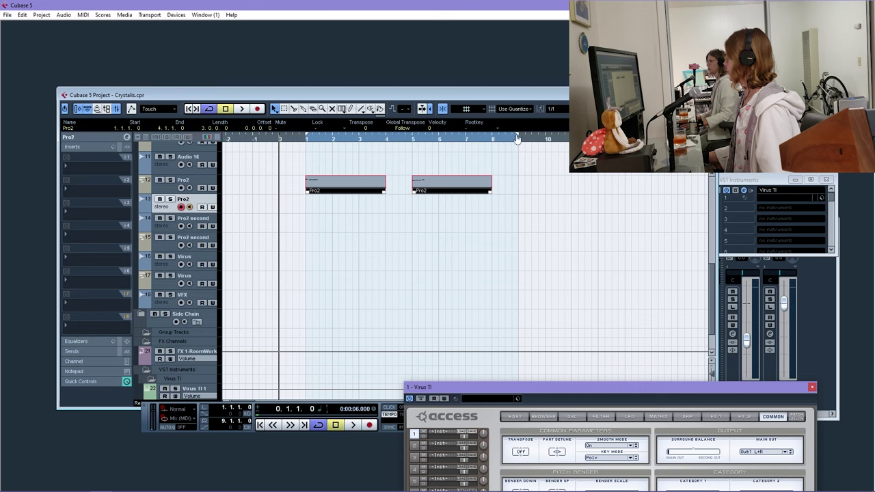
{"action": "left_click", "coordinate": [256, 109]}
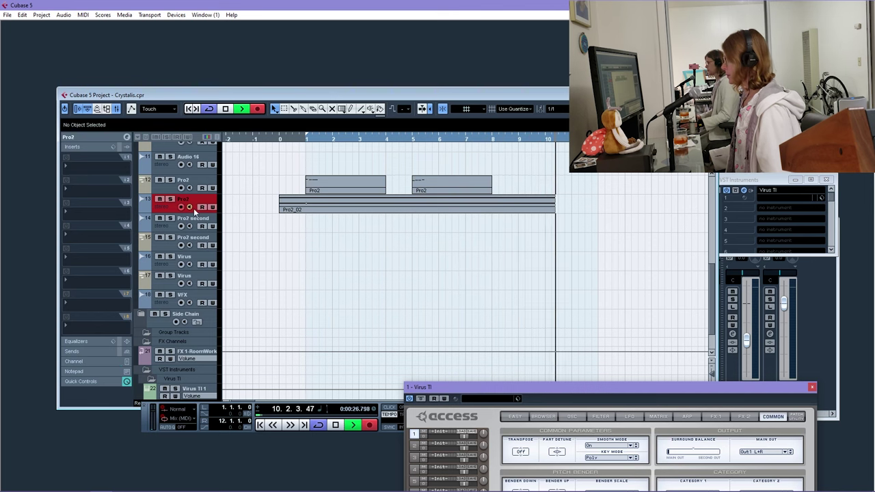
{"action": "key", "text": "space"}
Duplicate the Pro2 audio track with its recording and delete the audio event from the original track
{"action": "right_click", "coordinate": [175, 207]}
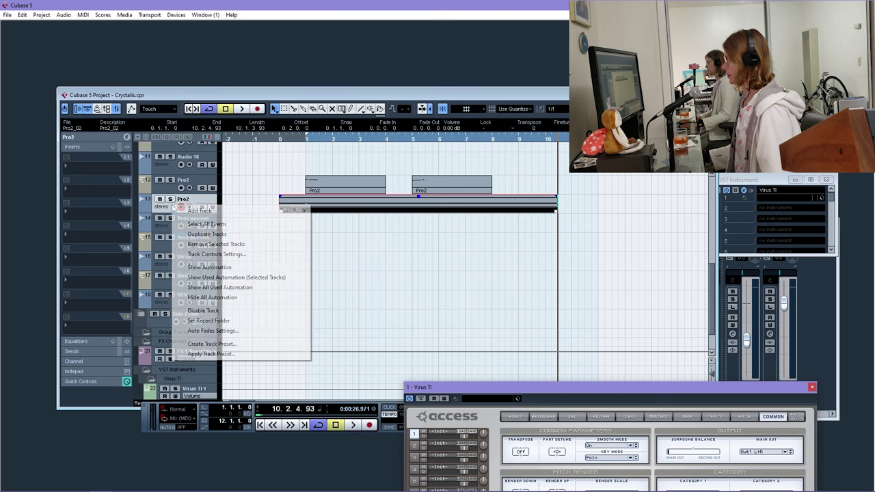
{"action": "left_click", "coordinate": [182, 232]}
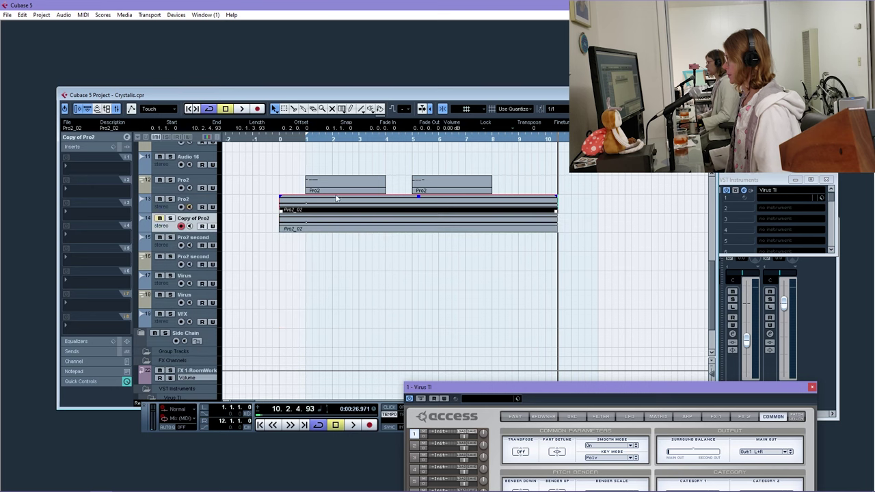
{"action": "key", "text": "Delete"}
Record a new audio take from about half a bar before bar 1 to past bar 10 with Pro2 and its copy armed
{"action": "left_click", "coordinate": [280, 141]}
{"action": "left_click", "coordinate": [257, 109]}
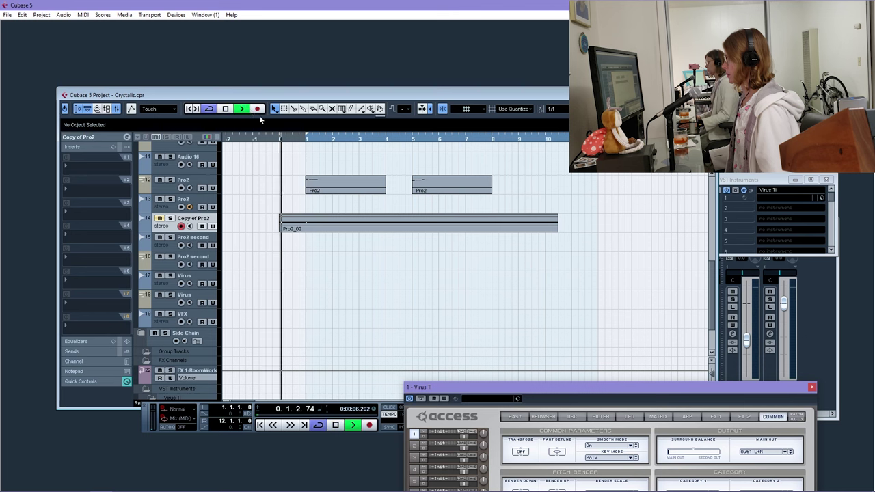
{"action": "key", "text": "space"}
{"action": "key", "text": "Delete"}
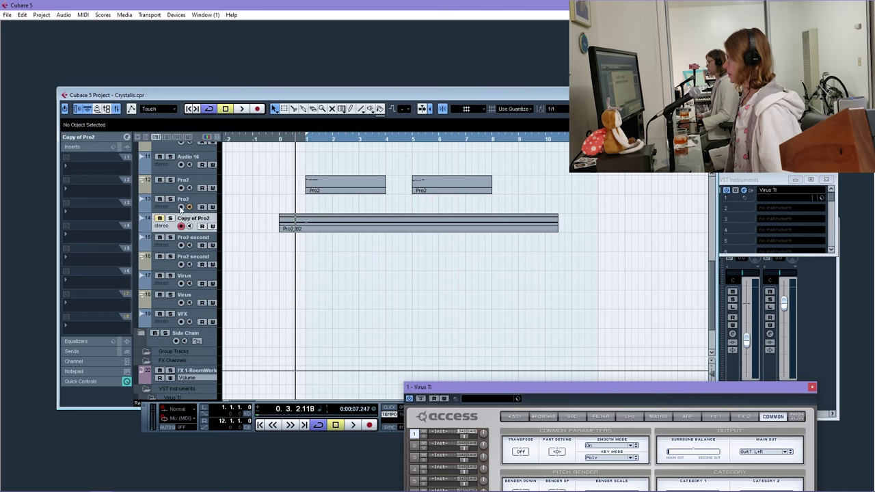
{"action": "left_click", "coordinate": [258, 110]}
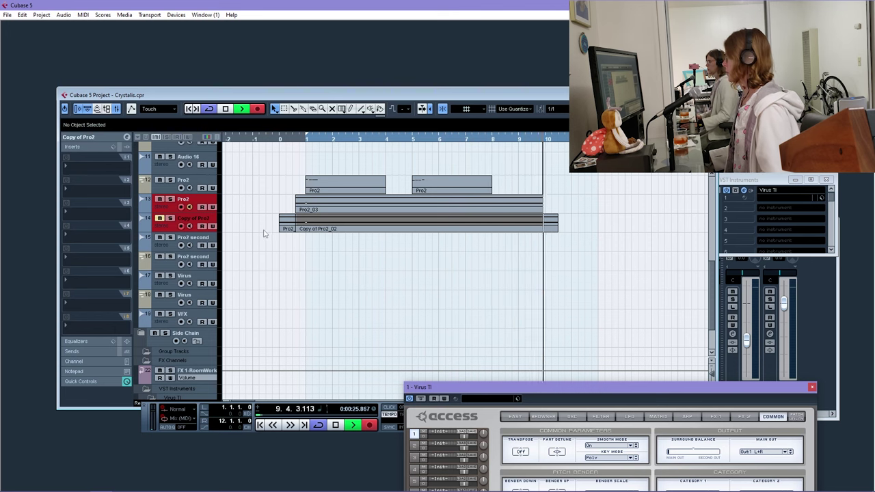
{"action": "key", "text": "space"}
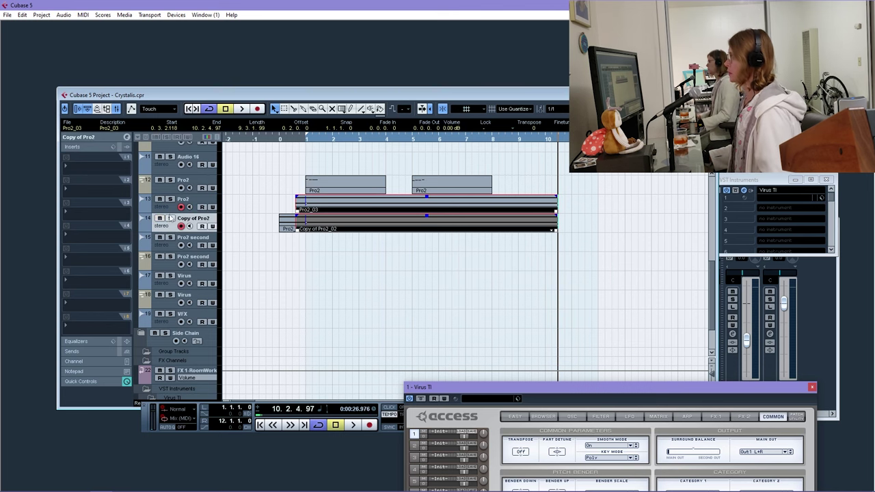
Enlarge the Pro2 audio track and examine the start of the new take's waveform against bar 1
{"action": "left_click", "coordinate": [171, 203]}
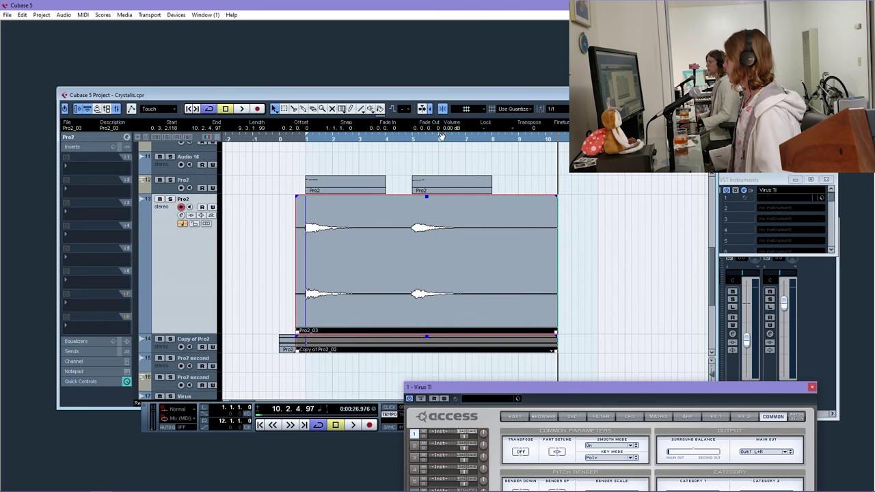
{"action": "left_click_drag", "start_coordinate": [313, 142], "coordinate": [316, 207]}
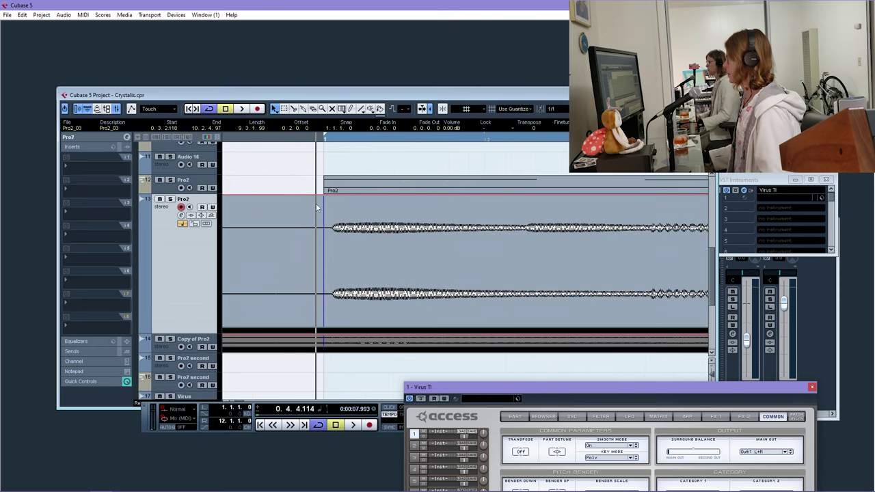
Cut away the silence before the first note of the Pro2_03 take and delete the Copy of Pro2_02 take from the copied track
{"action": "left_click_drag", "start_coordinate": [332, 142], "coordinate": [329, 164]}
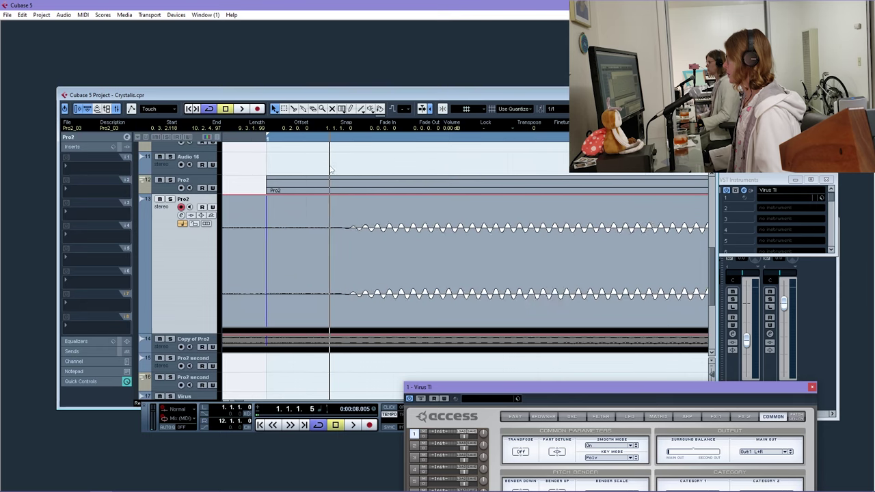
{"action": "left_click", "coordinate": [350, 232], "text": "alt"}
{"action": "key", "text": "Delete"}
{"action": "left_click", "coordinate": [372, 350]}
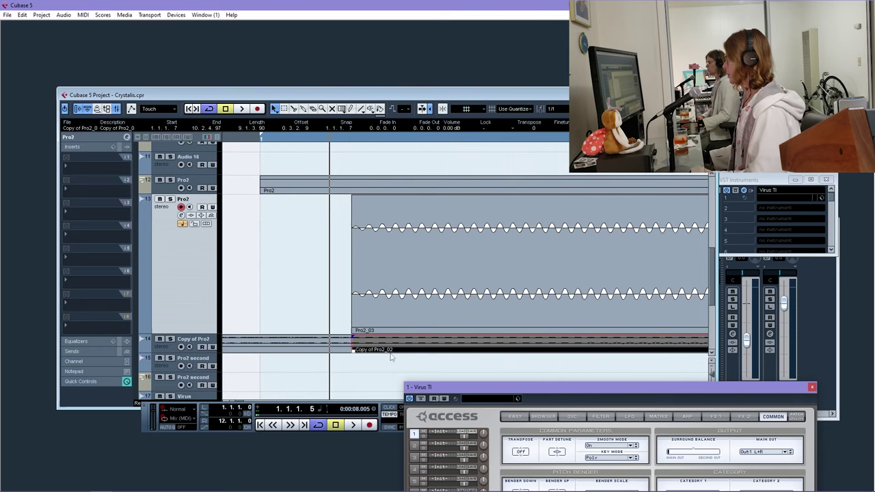
{"action": "key", "text": "Delete"}
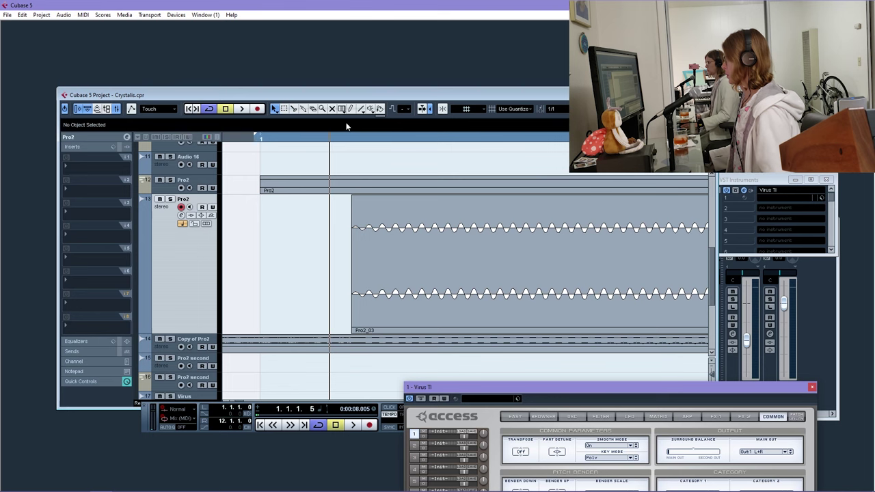
Solo and play the Copy of Pro2 and Pro2 audio tracks in turn to compare their recordings
{"action": "key", "text": "g"}
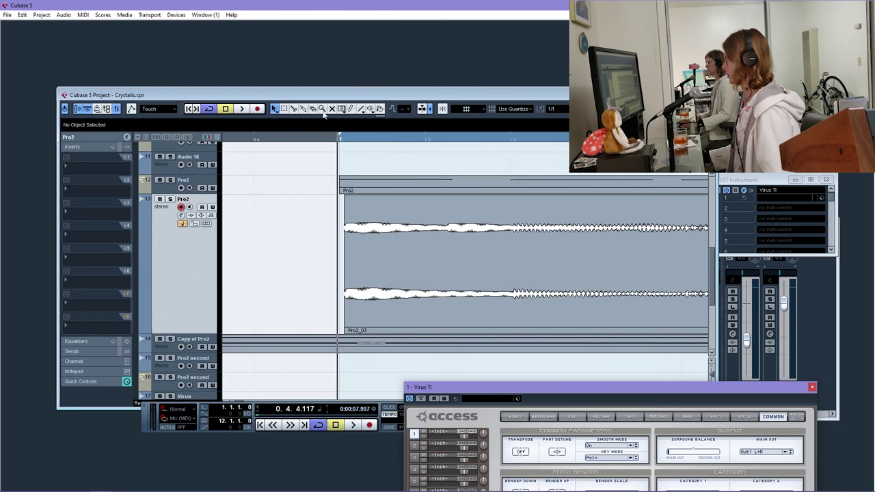
{"action": "left_click", "coordinate": [176, 349]}
{"action": "key", "text": "z"}
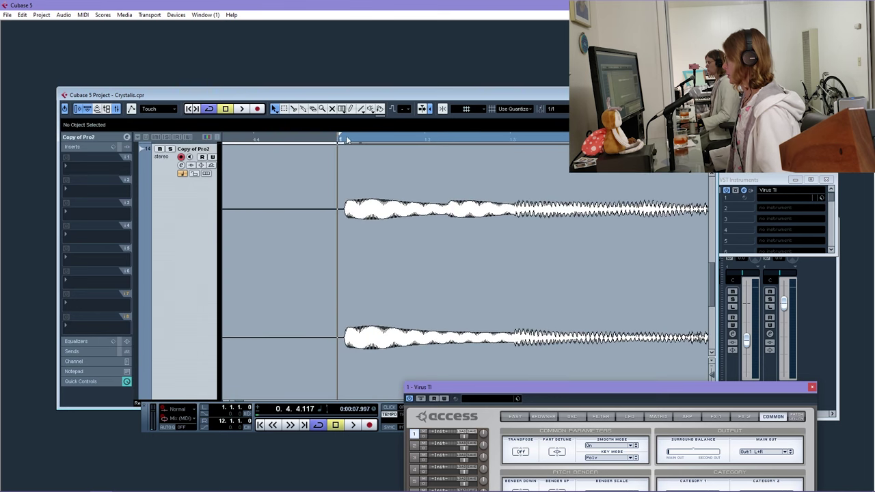
{"action": "key", "text": "space"}
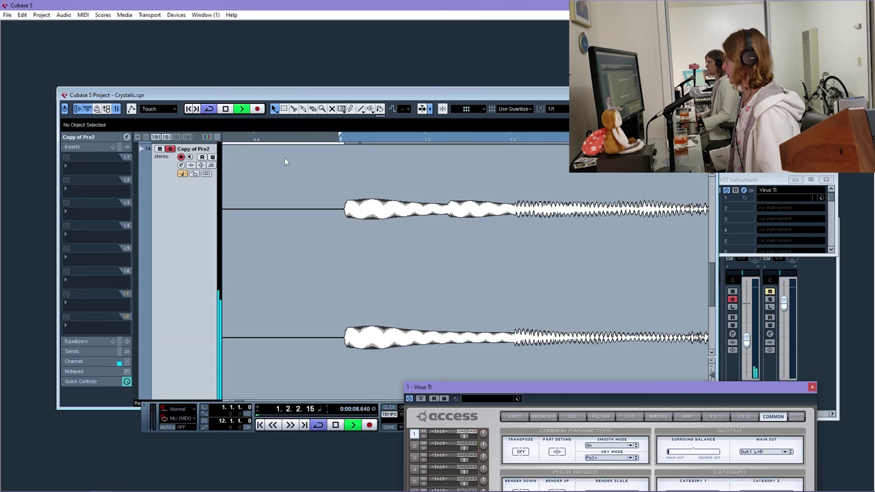
{"action": "key", "text": "space"}
{"action": "key", "text": "z"}
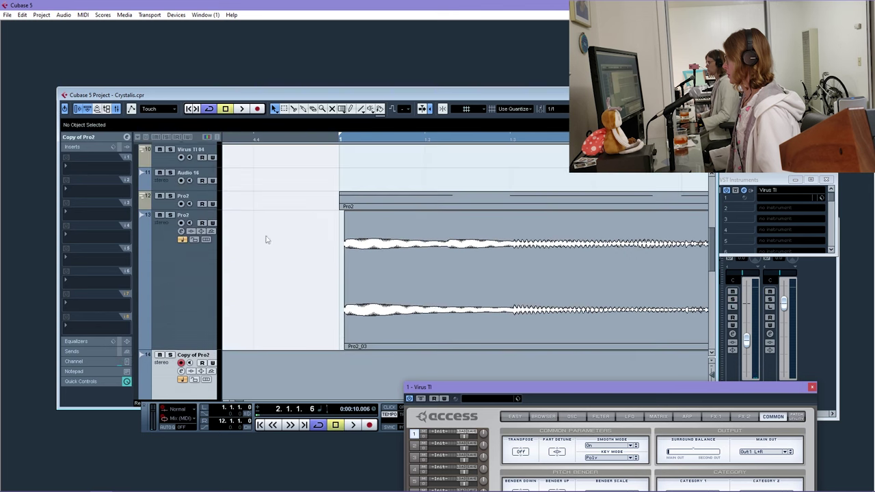
{"action": "key", "text": "space"}
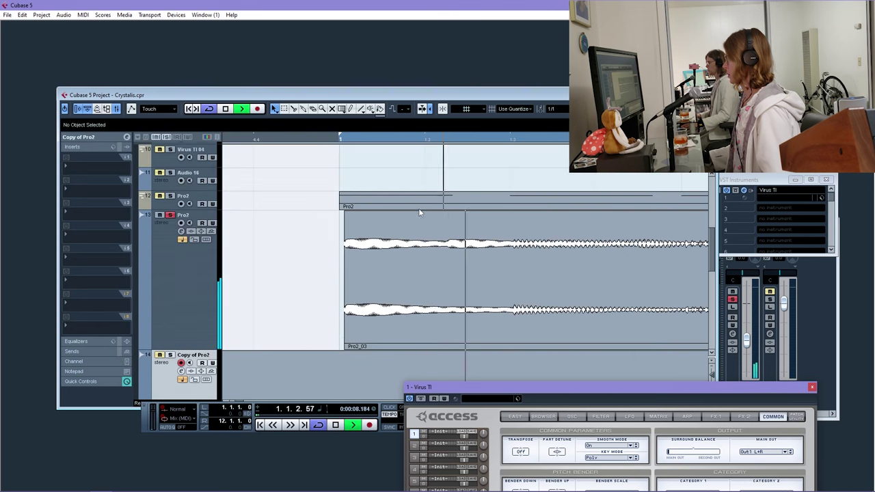
{"action": "key", "text": "z"}
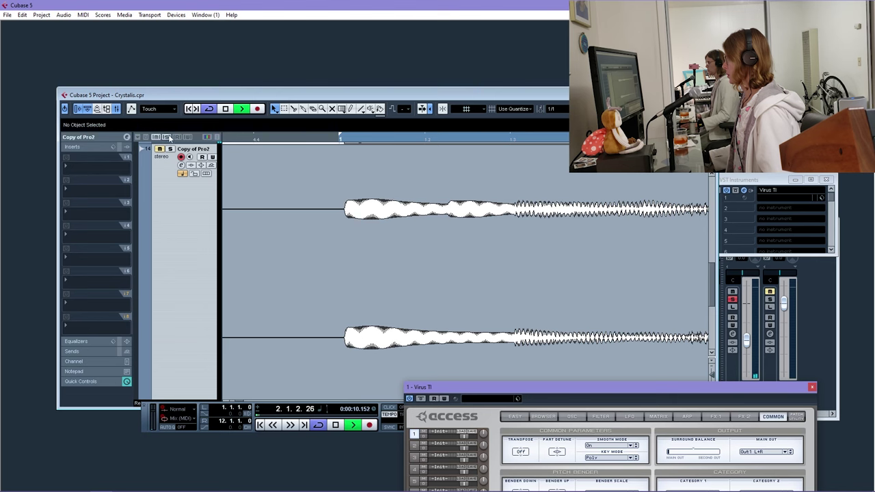
{"action": "key", "text": "space"}
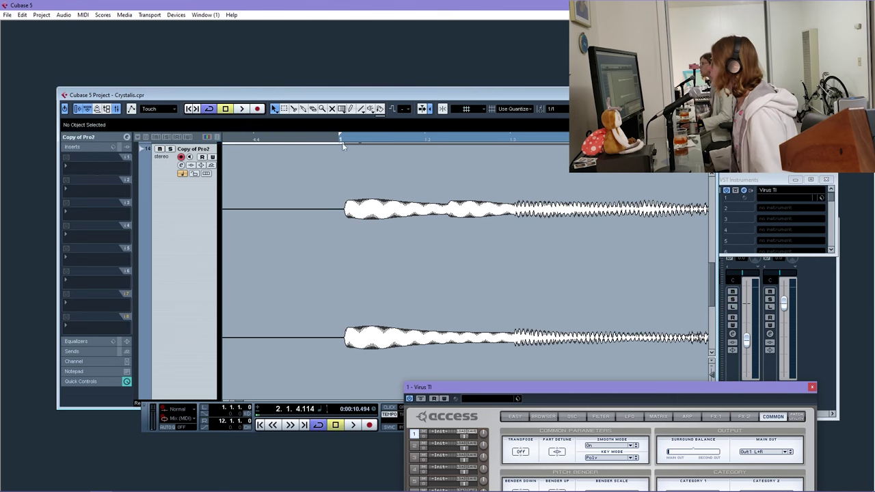
Trim the silence before the first note of the Pro2_02 event on the Copy of Pro2 track and enable snapping
{"action": "left_click_drag", "start_coordinate": [344, 144], "coordinate": [330, 167]}
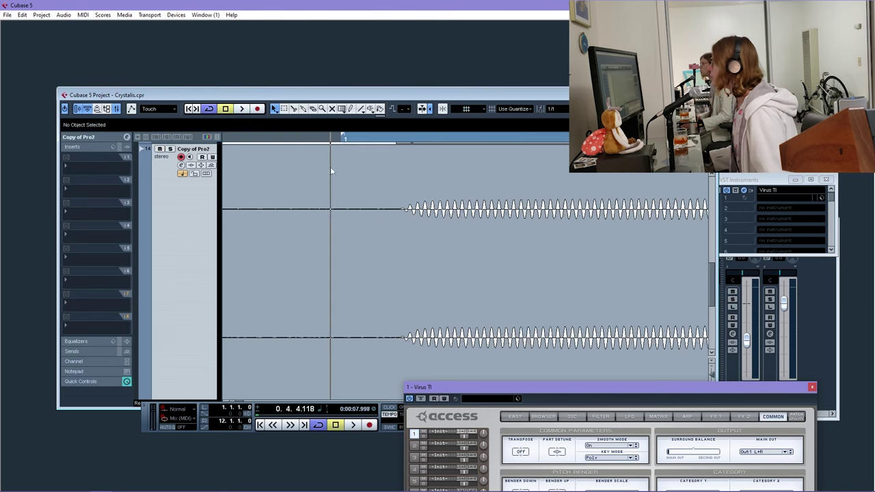
{"action": "left_click", "coordinate": [404, 231]}
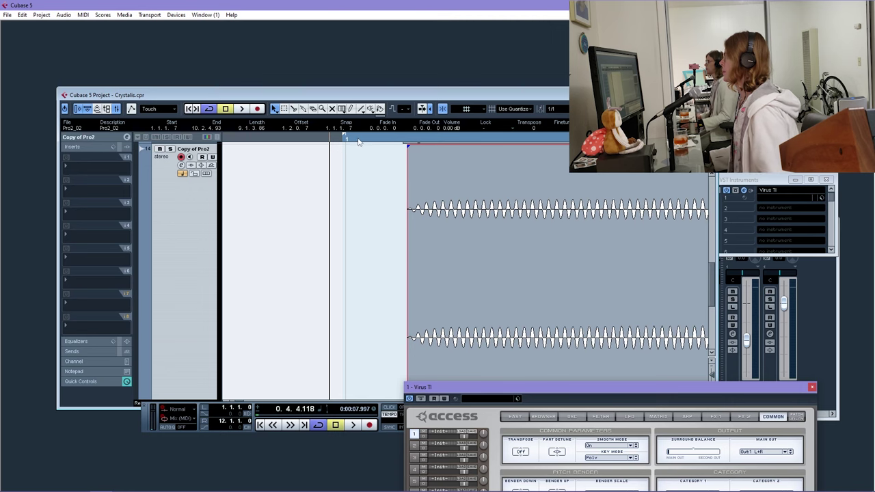
{"action": "left_click_drag", "start_coordinate": [358, 141], "coordinate": [297, 100]}
{"action": "left_click_drag", "start_coordinate": [344, 145], "coordinate": [308, 114]}
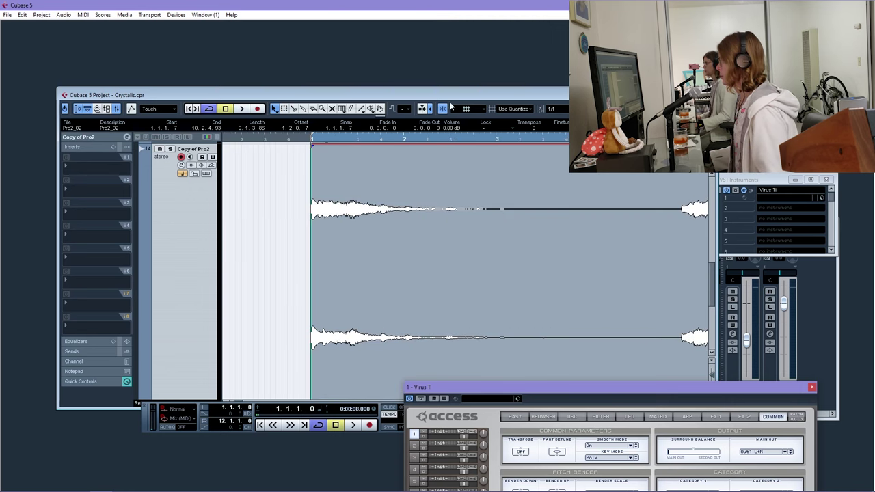
Move the trimmed Pro2_02 event to bar 9 and align the start of the Pro2_03 event with bar 1
{"action": "left_click_drag", "start_coordinate": [361, 141], "coordinate": [309, 128]}
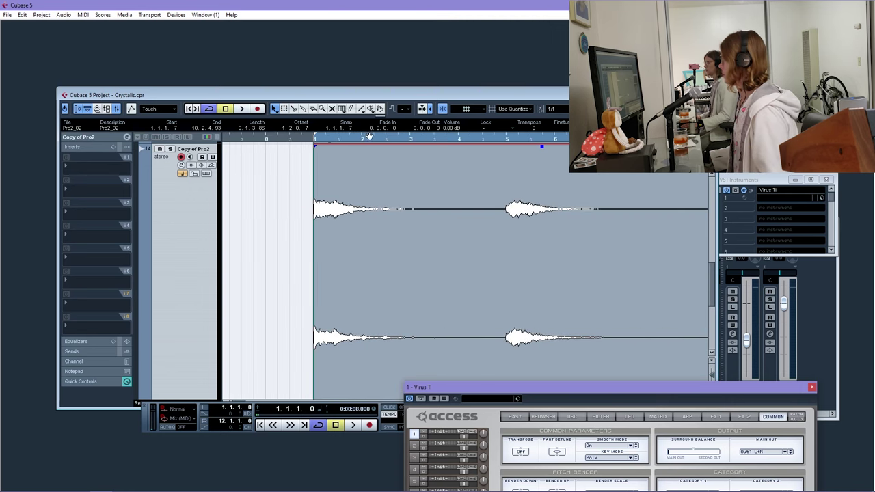
{"action": "left_click_drag", "start_coordinate": [369, 137], "coordinate": [440, 118]}
{"action": "left_click_drag", "start_coordinate": [383, 191], "coordinate": [504, 190]}
{"action": "scroll", "coordinate": [434, 198], "scroll_direction": "up", "scroll_amount": 3}
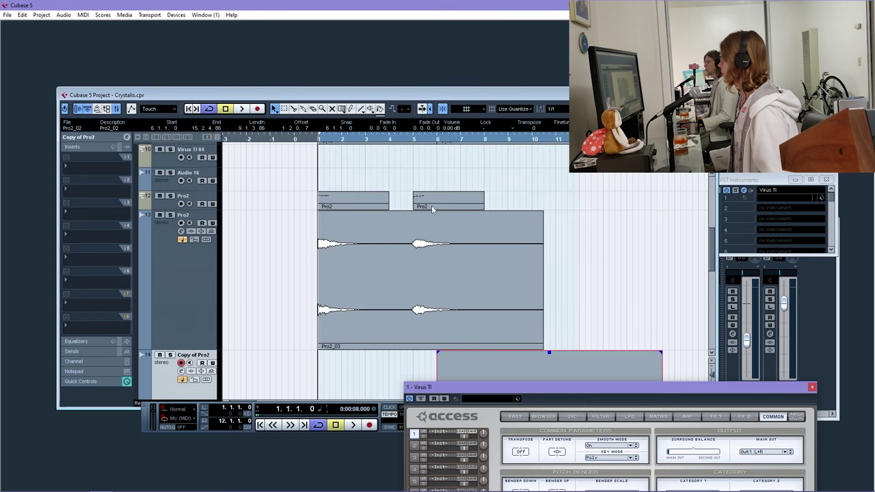
{"action": "left_click", "coordinate": [508, 140]}
{"action": "scroll", "coordinate": [513, 196], "scroll_direction": "down", "scroll_amount": 3}
{"action": "left_click_drag", "start_coordinate": [483, 257], "coordinate": [551, 272]}
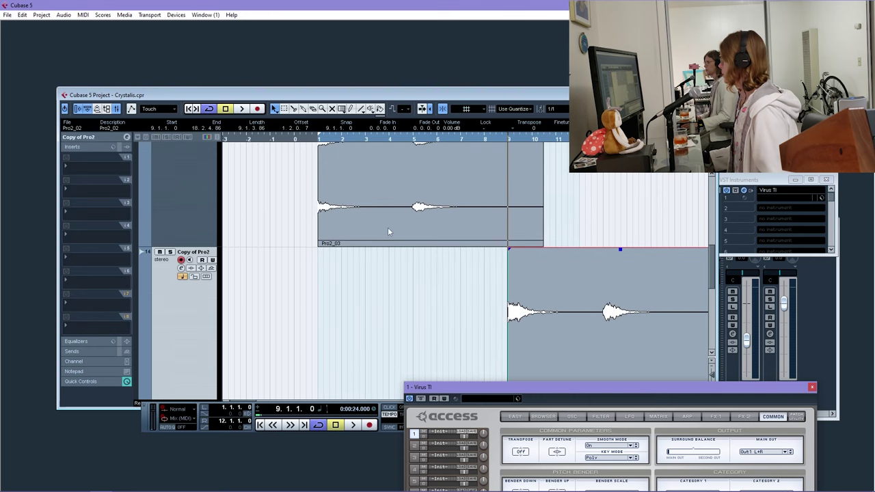
{"action": "scroll", "coordinate": [388, 227], "scroll_direction": "up", "scroll_amount": 3}
{"action": "left_click", "coordinate": [348, 246]}
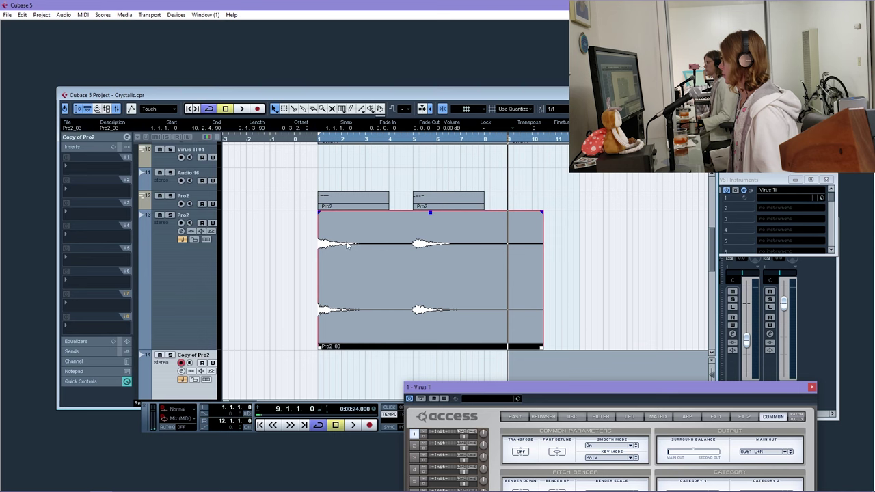
Rename the Copy of Pro2 track as pro2weird and the Pro2 audio track as pro2weird2
{"action": "scroll", "coordinate": [276, 215], "scroll_direction": "up", "scroll_amount": 5}
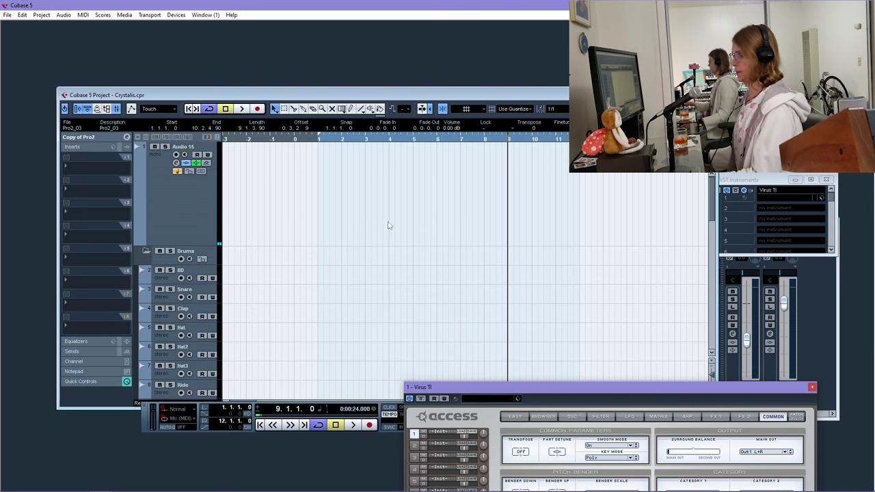
{"action": "scroll", "coordinate": [388, 226], "scroll_direction": "down", "scroll_amount": 8}
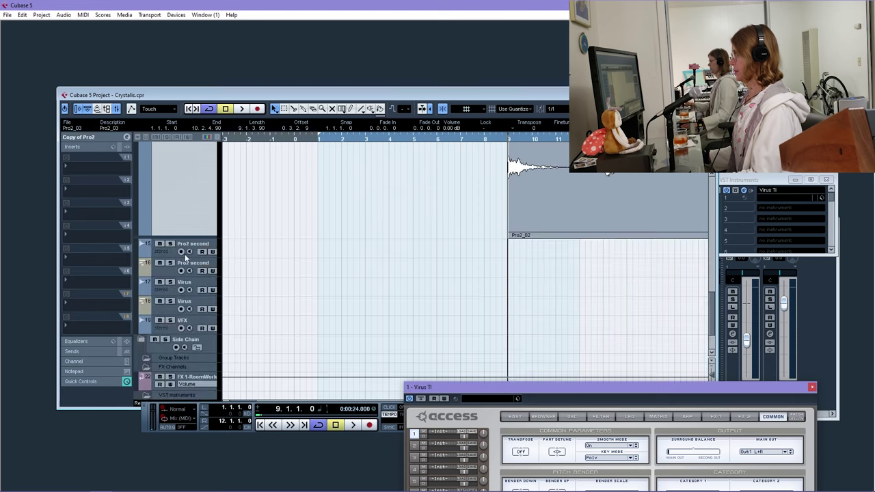
{"action": "scroll", "coordinate": [257, 321], "scroll_direction": "up", "scroll_amount": 3}
{"action": "scroll", "coordinate": [218, 318], "scroll_direction": "up", "scroll_amount": 3}
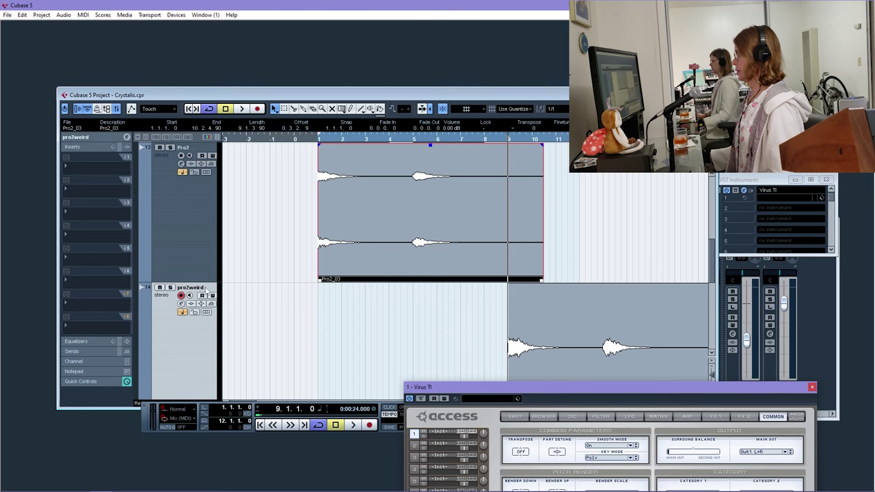
{"action": "double_click", "coordinate": [184, 147]}
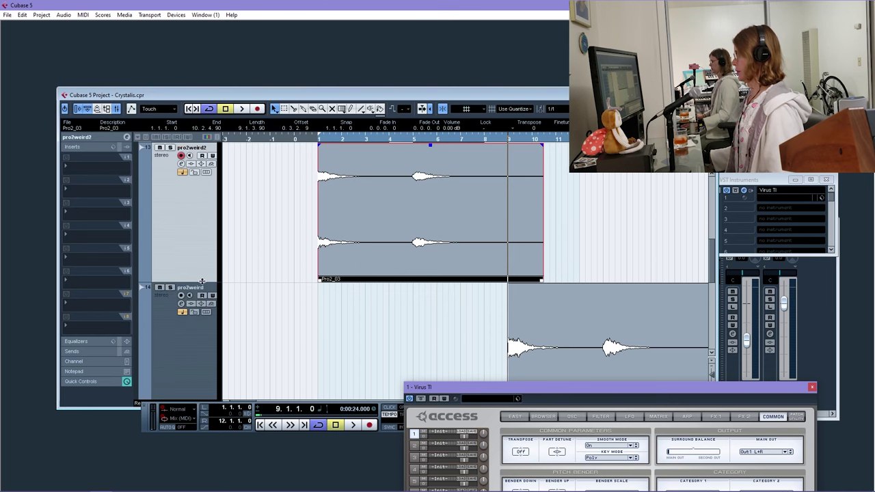
Reduce the heights of the pro2weird and pro2weird2 tracks to compact rows
{"action": "scroll", "coordinate": [202, 280], "scroll_direction": "down", "scroll_amount": 5}
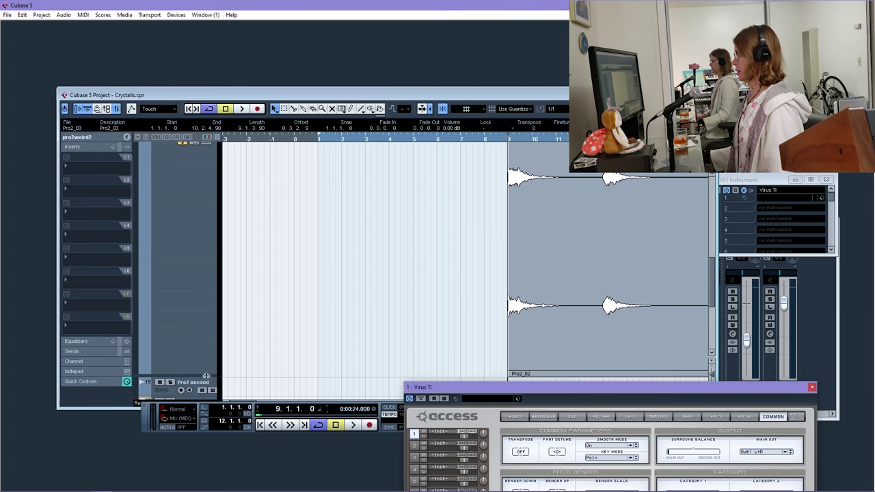
{"action": "left_click_drag", "start_coordinate": [206, 376], "coordinate": [205, 164]}
{"action": "scroll", "coordinate": [266, 260], "scroll_direction": "up", "scroll_amount": 3}
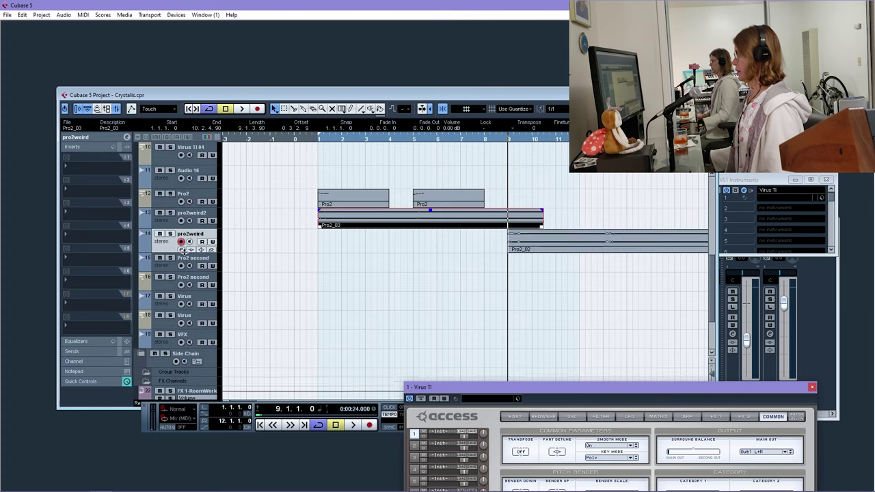
Select and arm the Virus TI 04 track and bring its instrument window into full view
{"action": "left_click", "coordinate": [168, 306]}
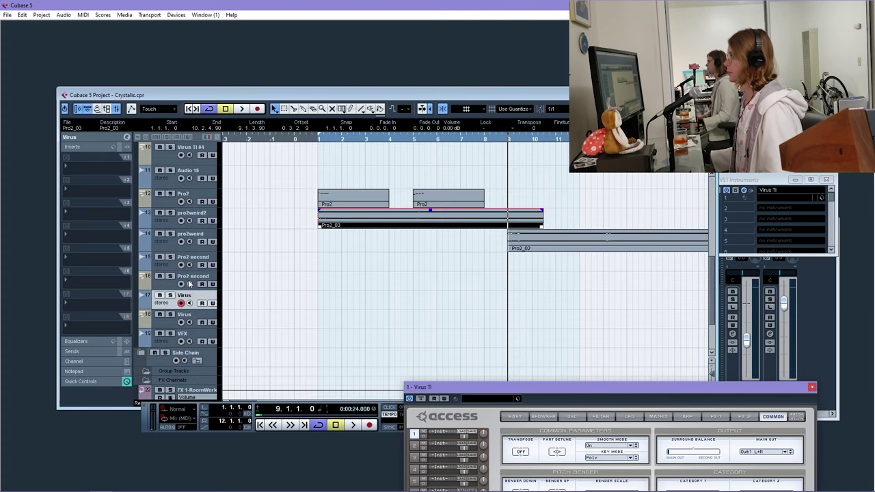
{"action": "scroll", "coordinate": [181, 149], "scroll_direction": "up", "scroll_amount": 5}
{"action": "left_click", "coordinate": [167, 266]}
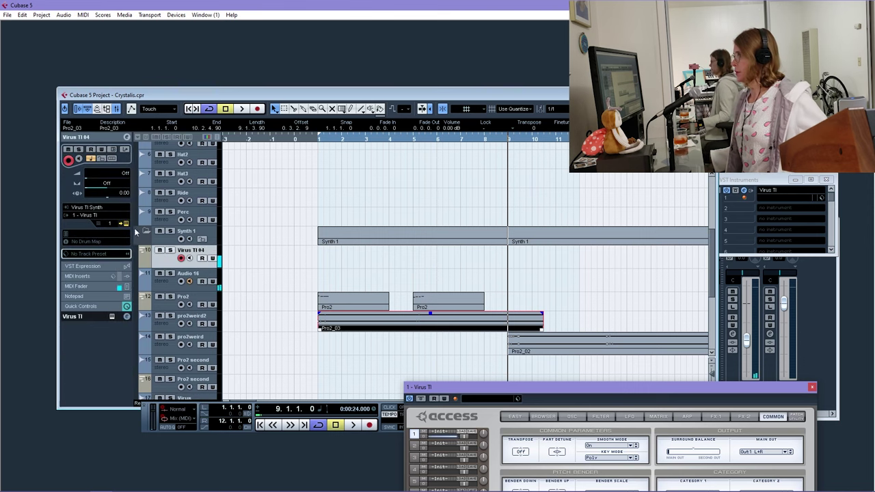
{"action": "left_click_drag", "start_coordinate": [550, 394], "coordinate": [345, 249]}
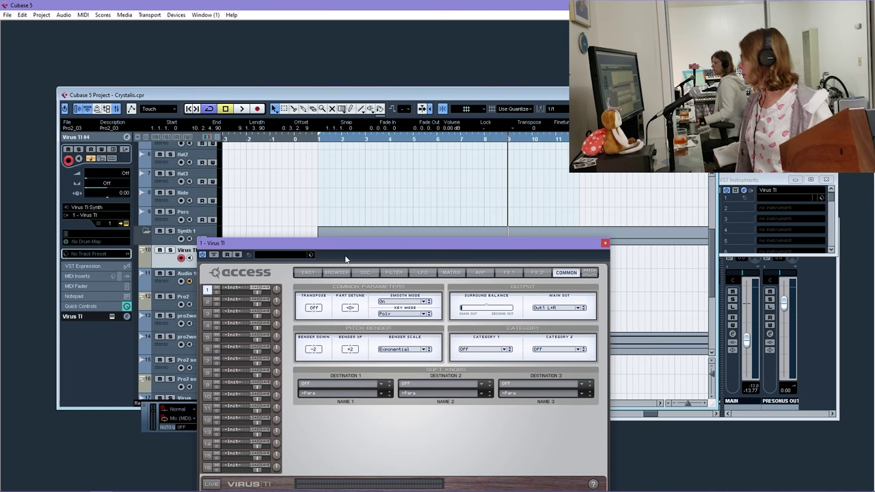
Examine the notes of both Pro2 MIDI parts in the Key Editor, one part after the other
{"action": "left_click_drag", "start_coordinate": [337, 256], "coordinate": [352, 349]}
{"action": "double_click", "coordinate": [346, 302]}
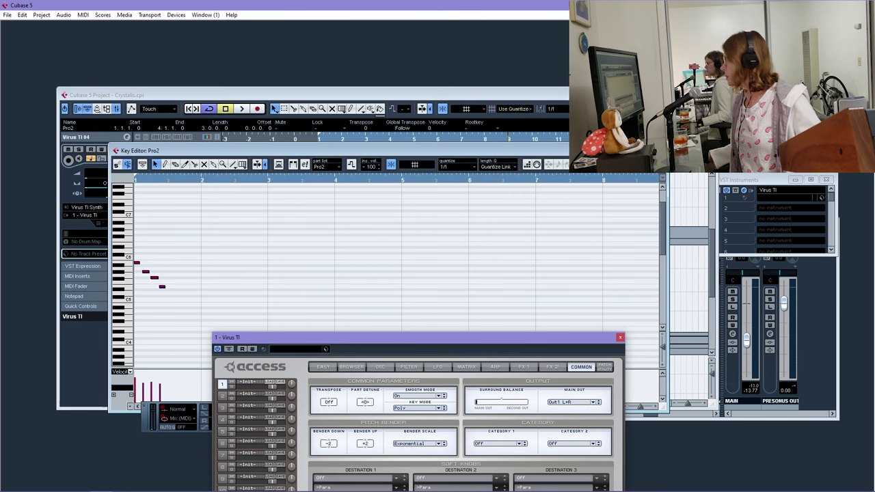
{"action": "key", "text": "Escape"}
{"action": "double_click", "coordinate": [449, 300]}
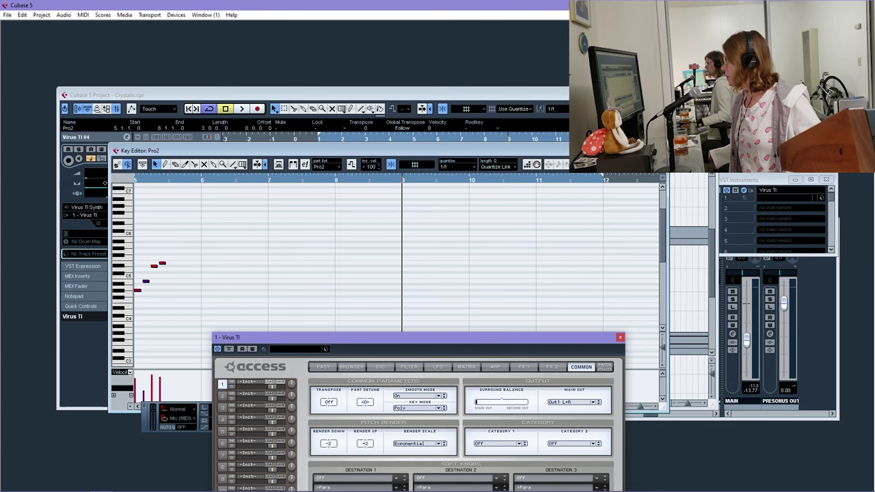
{"action": "key", "text": "Escape"}
Set the Virus TI oscillator unison mode to Twin
{"action": "left_click_drag", "start_coordinate": [450, 342], "coordinate": [485, 223]}
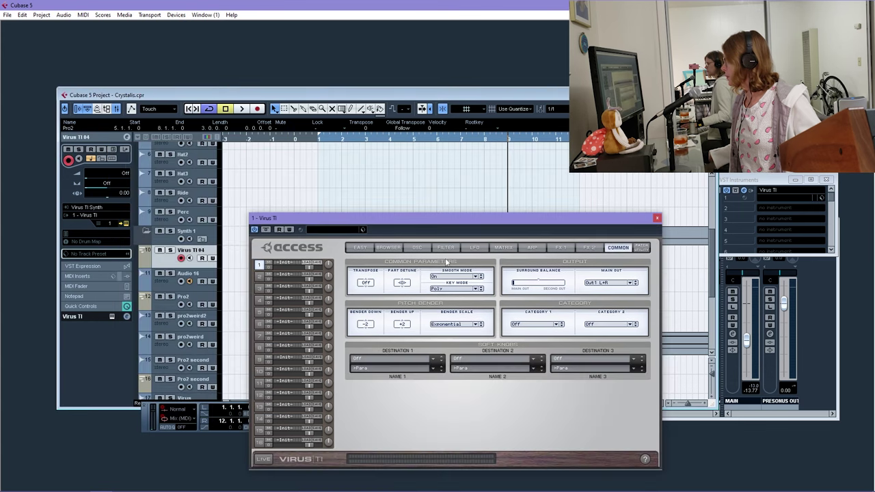
{"action": "left_click", "coordinate": [417, 248]}
{"action": "left_click", "coordinate": [360, 432]}
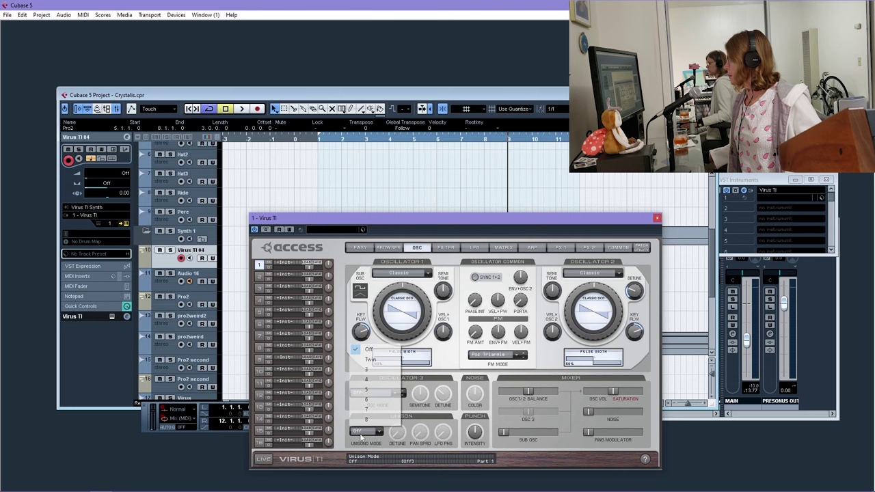
{"action": "left_click", "coordinate": [370, 360]}
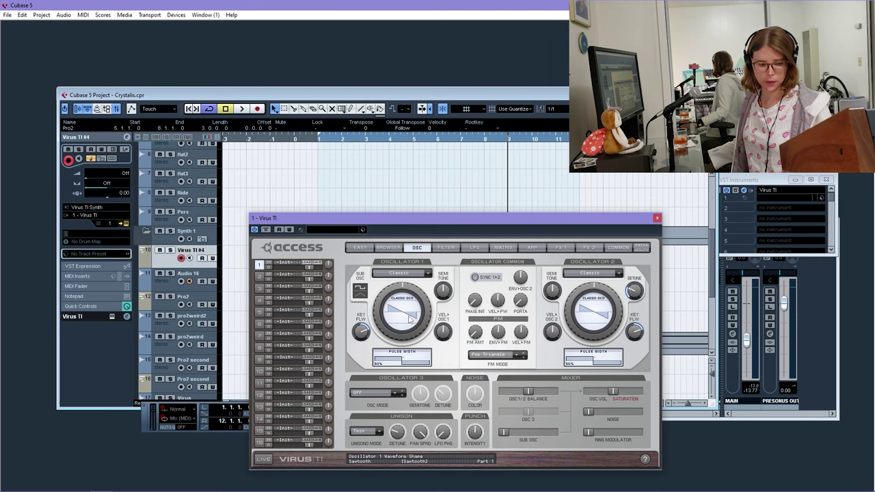
Shift the Virus TI filter balance towards Filter 1
{"action": "left_click_drag", "start_coordinate": [316, 221], "coordinate": [414, 219]}
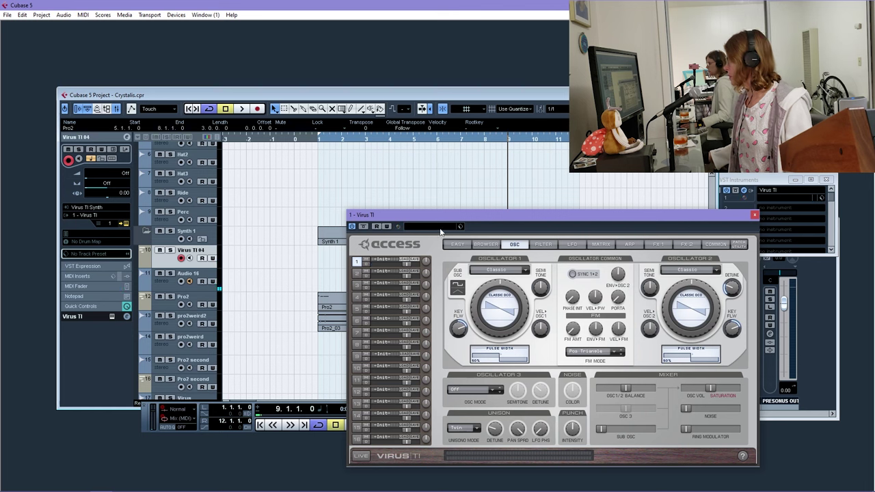
{"action": "left_click", "coordinate": [543, 245]}
{"action": "left_click_drag", "start_coordinate": [552, 216], "coordinate": [443, 162]}
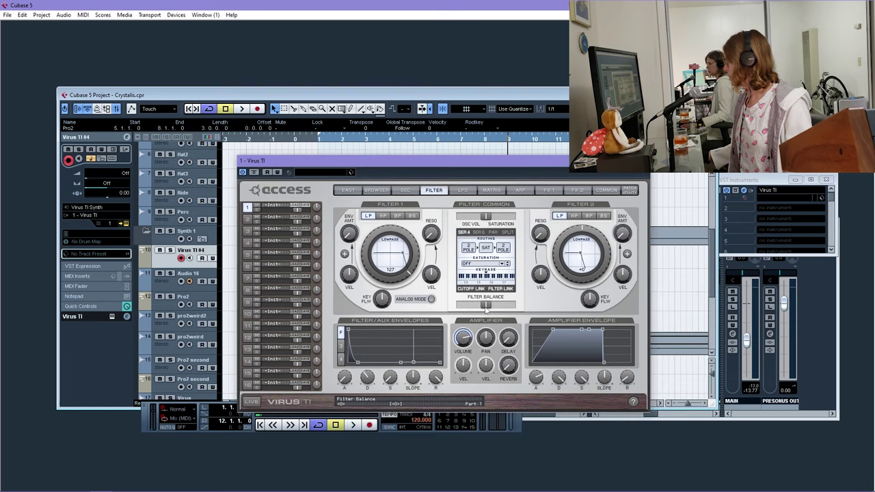
{"action": "left_click_drag", "start_coordinate": [485, 308], "coordinate": [421, 302]}
Set the Virus TI oscillator balance to +100 % and oscillator 1's waveform shape to about 92 % Wave/Saw
{"action": "left_click", "coordinate": [406, 190]}
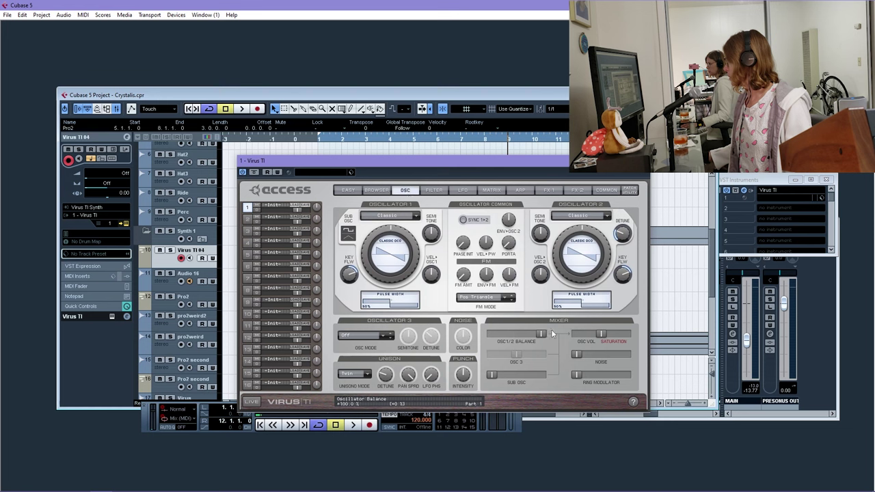
{"action": "left_click_drag", "start_coordinate": [389, 253], "coordinate": [371, 335]}
{"action": "left_click_drag", "start_coordinate": [369, 265], "coordinate": [367, 219]}
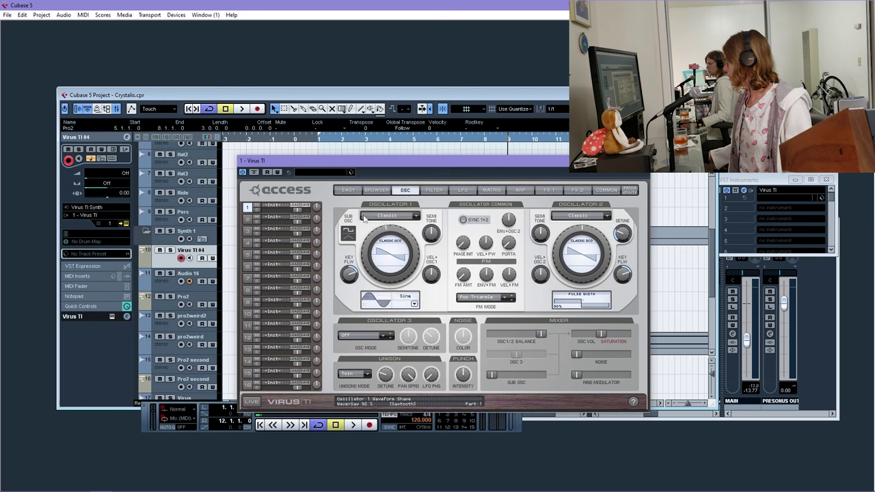
Turn the Virus TI oscillator 2 shape to a Sine wave and set up its FM with Triangle mode and an adjusted FM amount
{"action": "left_click_drag", "start_coordinate": [585, 220], "coordinate": [581, 301]}
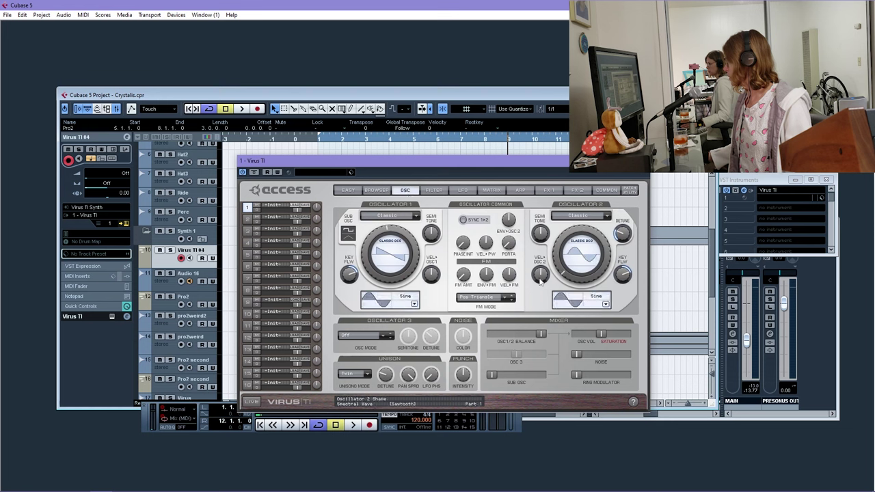
{"action": "left_click", "coordinate": [486, 297]}
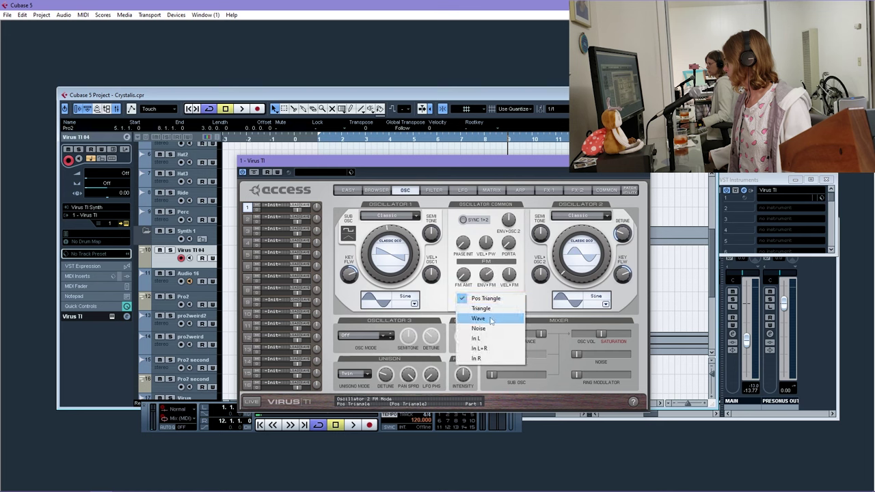
{"action": "left_click", "coordinate": [480, 308]}
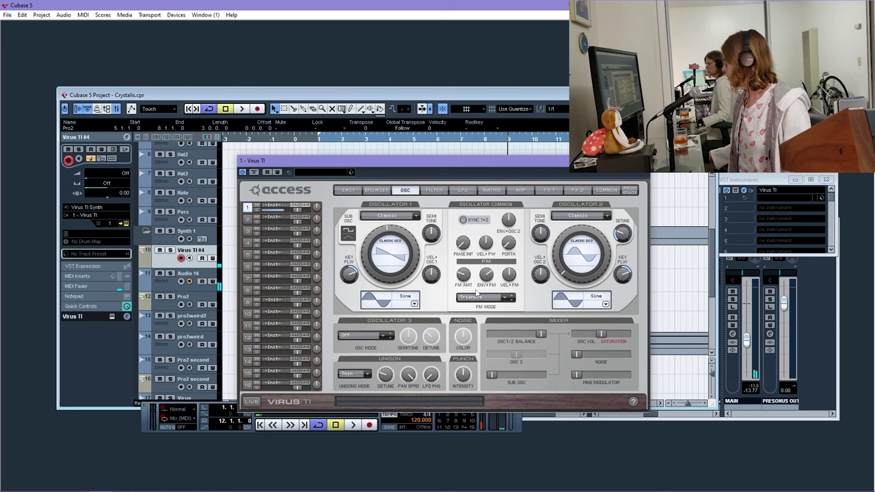
{"action": "left_click_drag", "start_coordinate": [464, 275], "coordinate": [454, 235]}
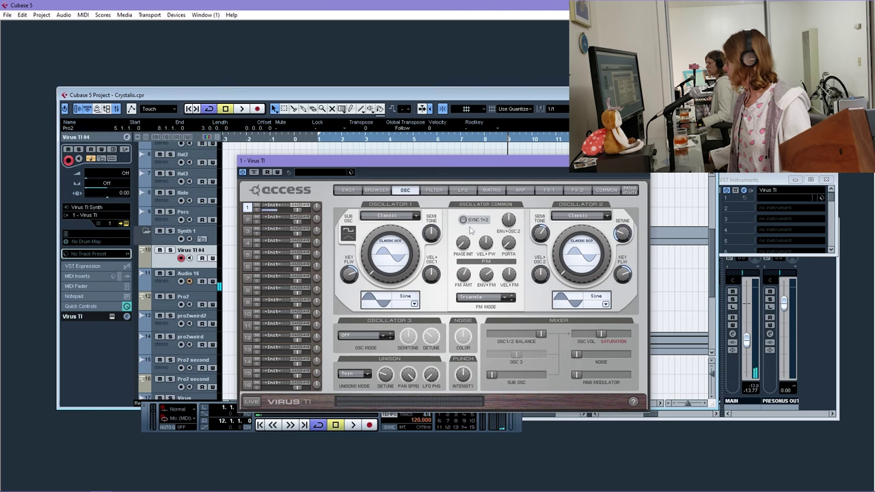
Raise the filter envelope decay to about 101 and the filter envelope's modulation of FM to about +59 %
{"action": "left_click", "coordinate": [442, 190]}
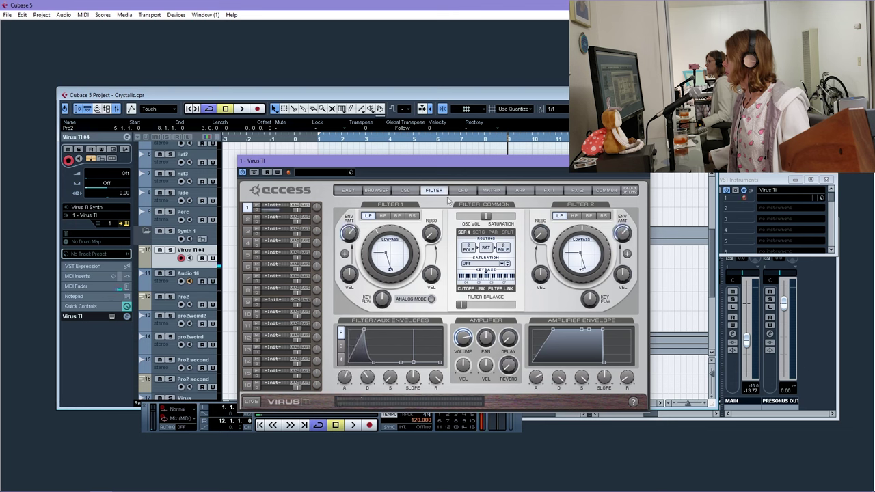
{"action": "left_click_drag", "start_coordinate": [367, 378], "coordinate": [369, 340]}
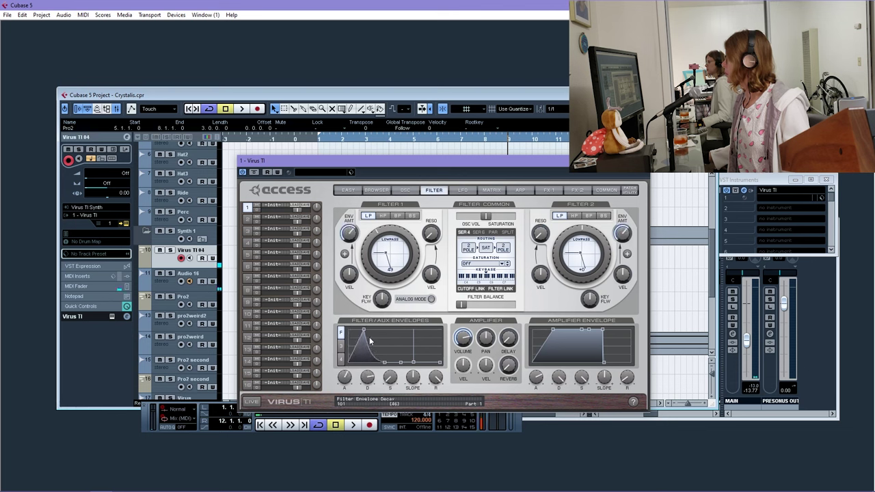
{"action": "left_click", "coordinate": [406, 192]}
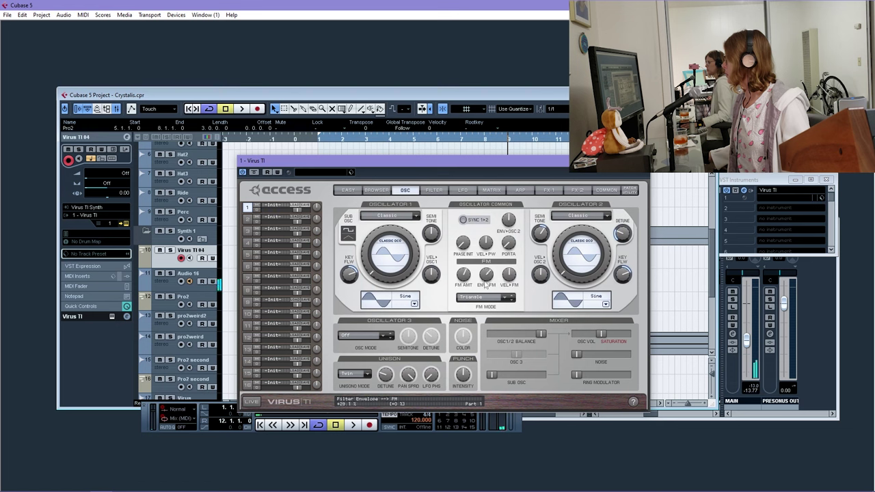
{"action": "left_click_drag", "start_coordinate": [486, 285], "coordinate": [485, 263]}
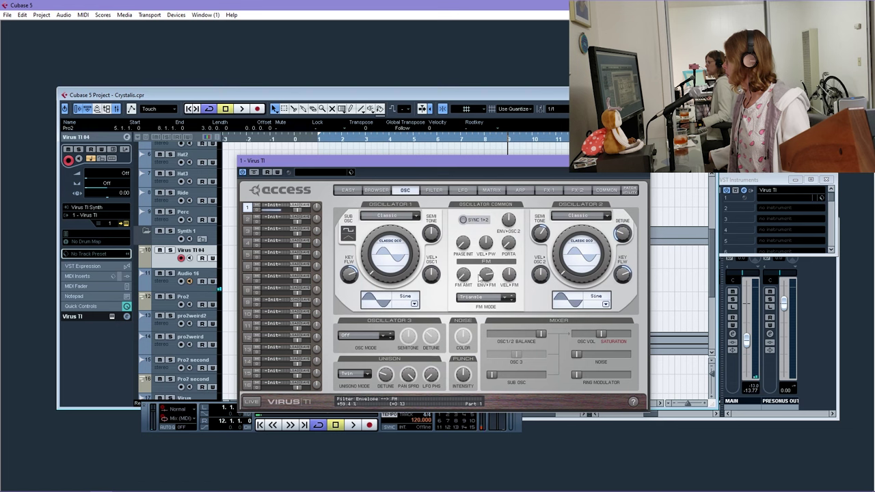
Route Filter Envelope to Filter Env Decay with a positive amount in modulation matrix slot 2
{"action": "left_click", "coordinate": [492, 190]}
{"action": "left_click", "coordinate": [431, 280]}
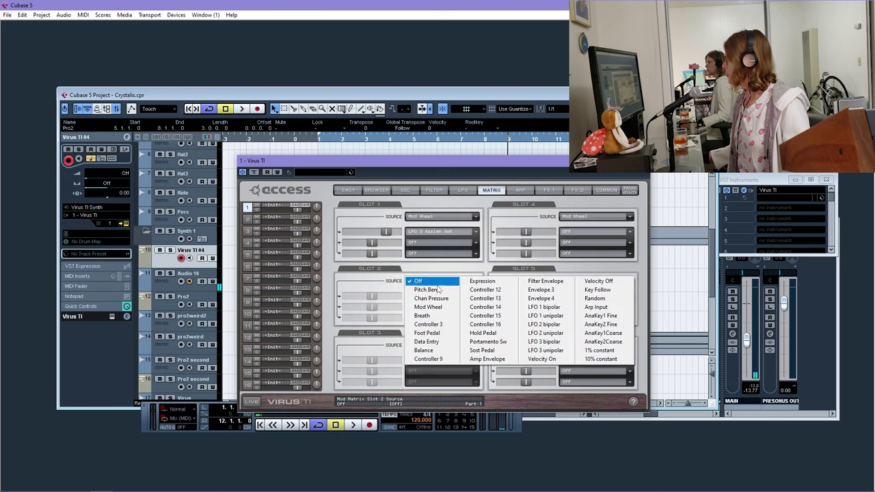
{"action": "left_click", "coordinate": [559, 285]}
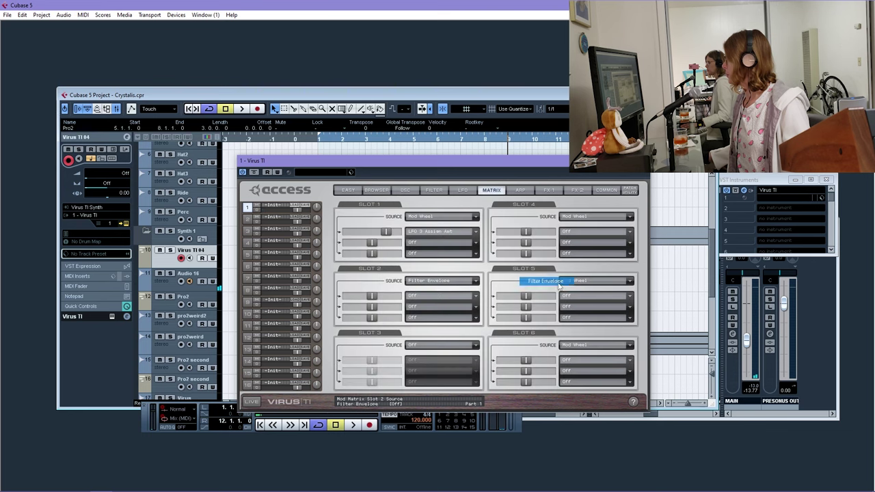
{"action": "left_click", "coordinate": [450, 296]}
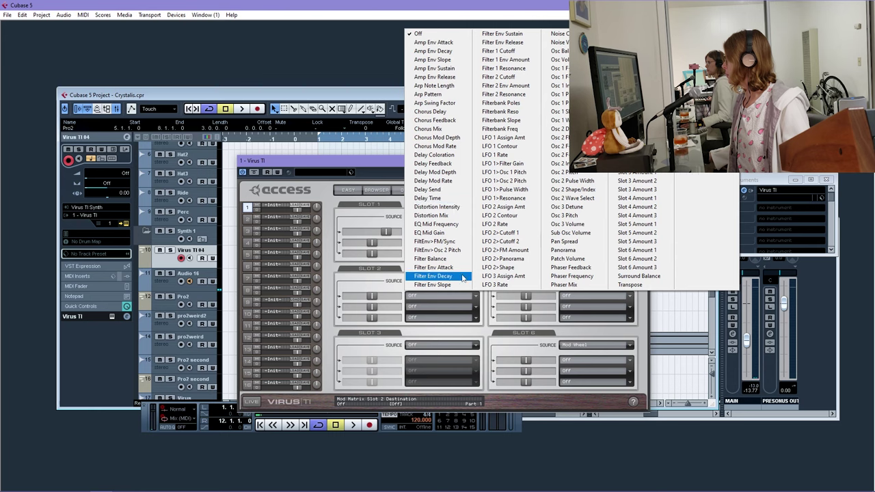
{"action": "left_click", "coordinate": [438, 276]}
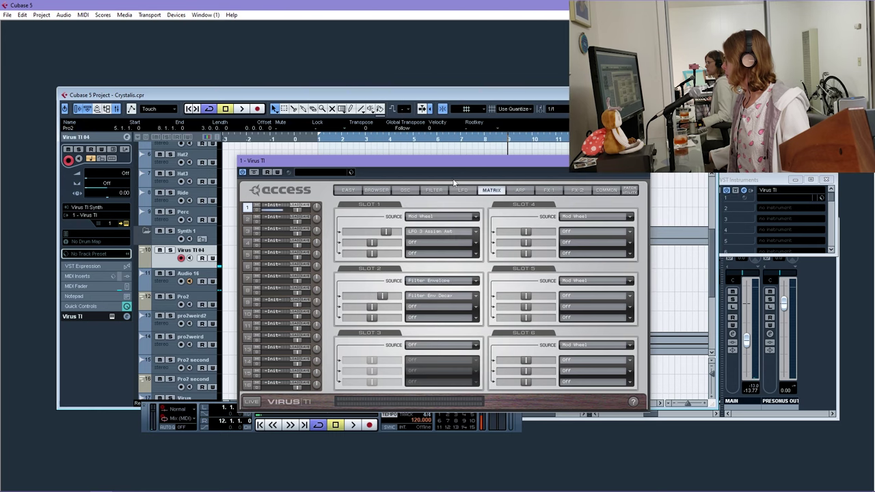
Set the Filter 1 cutoff to 74 and assign LFO 1's user destination to Filter 1 Cutoff
{"action": "left_click", "coordinate": [433, 190]}
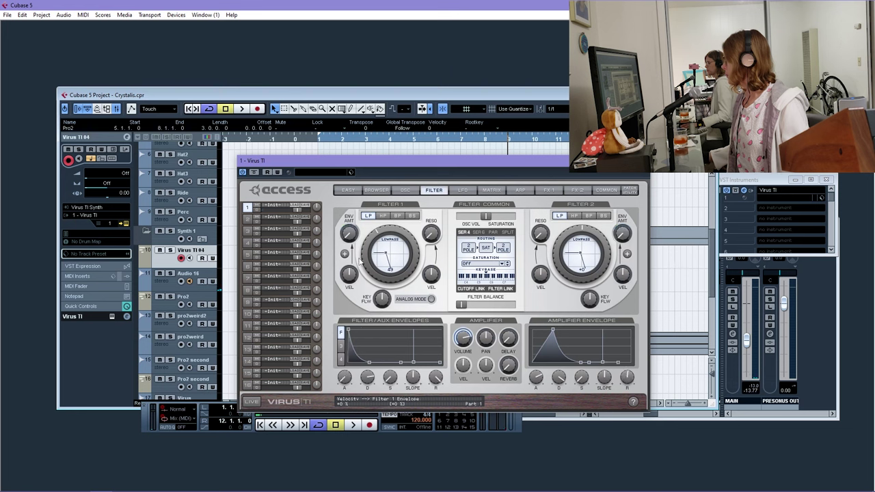
{"action": "left_click_drag", "start_coordinate": [365, 242], "coordinate": [365, 247]}
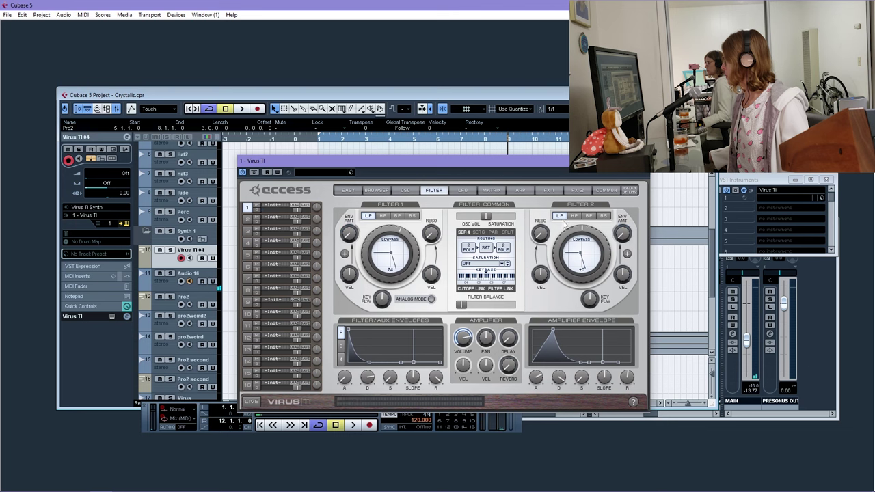
{"action": "left_click", "coordinate": [468, 191]}
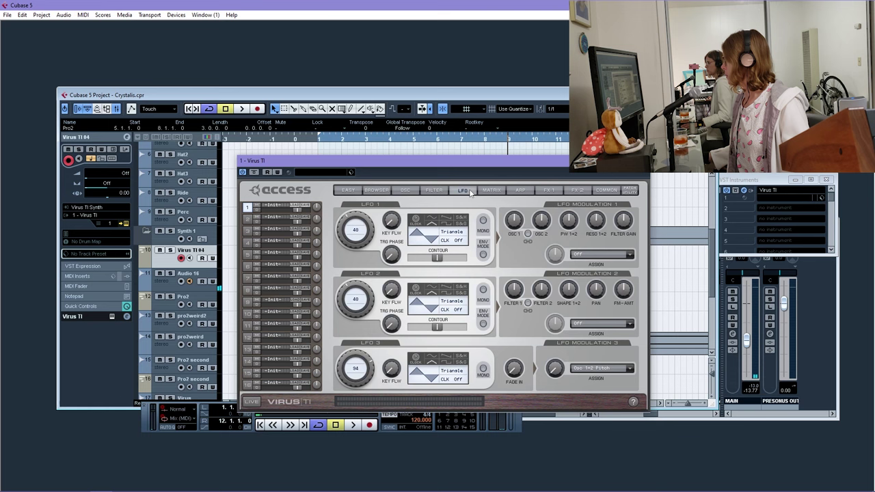
{"action": "left_click", "coordinate": [574, 256]}
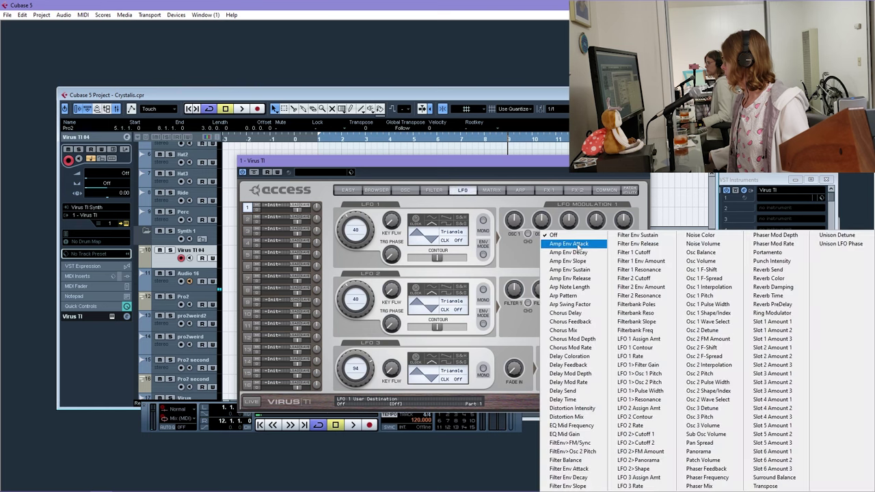
{"action": "left_click", "coordinate": [634, 252]}
Switch Filter 2 to bandpass mode and raise the patch volume to about 110
{"action": "left_click", "coordinate": [434, 190]}
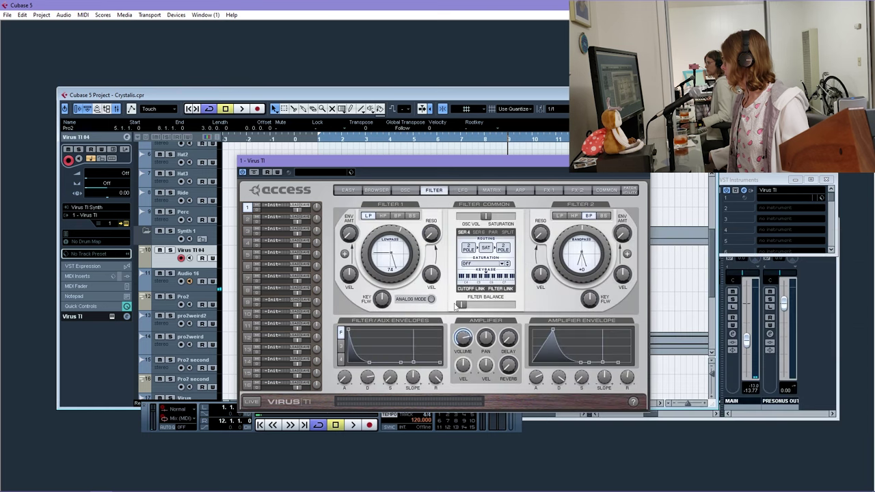
{"action": "left_click_drag", "start_coordinate": [467, 340], "coordinate": [466, 334]}
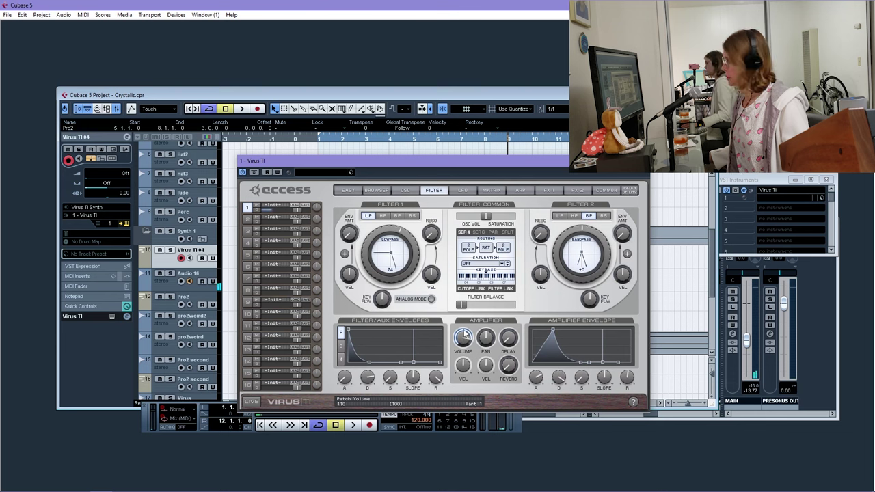
Raise the resonance of both filters and adjust the Virus TI equalizer gain, checking the delay settings
{"action": "left_click", "coordinate": [548, 190]}
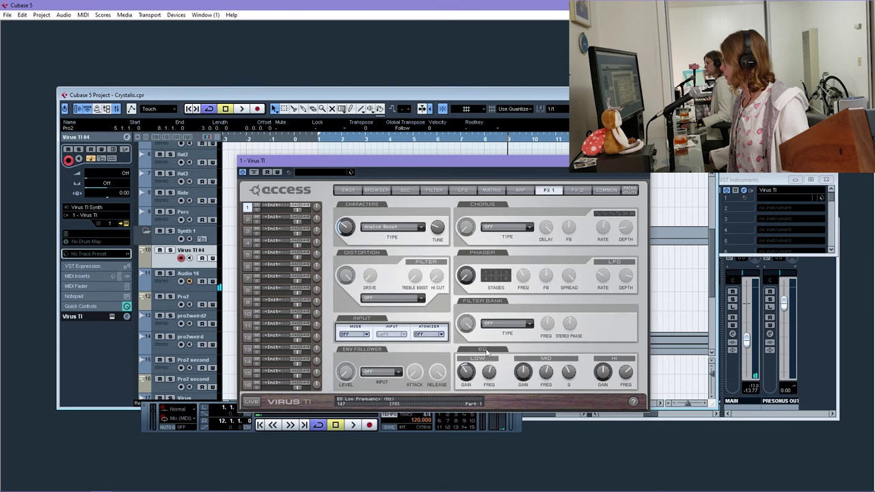
{"action": "left_click", "coordinate": [430, 191]}
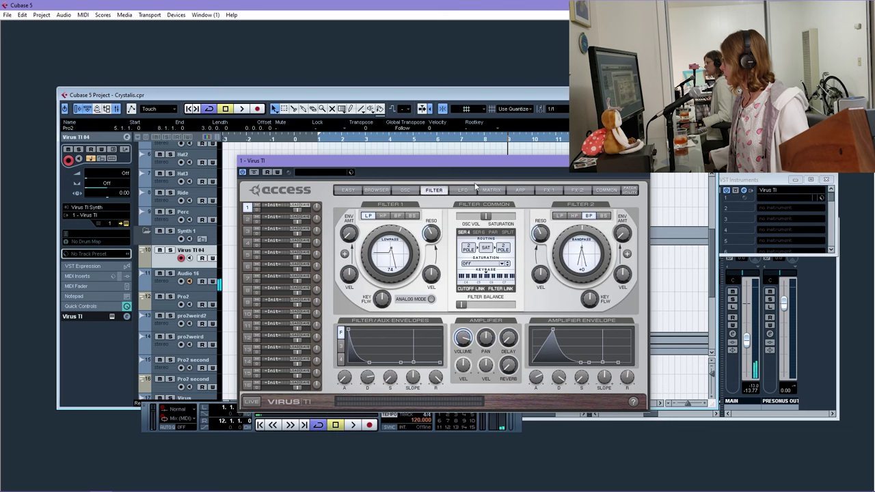
{"action": "left_click", "coordinate": [549, 190]}
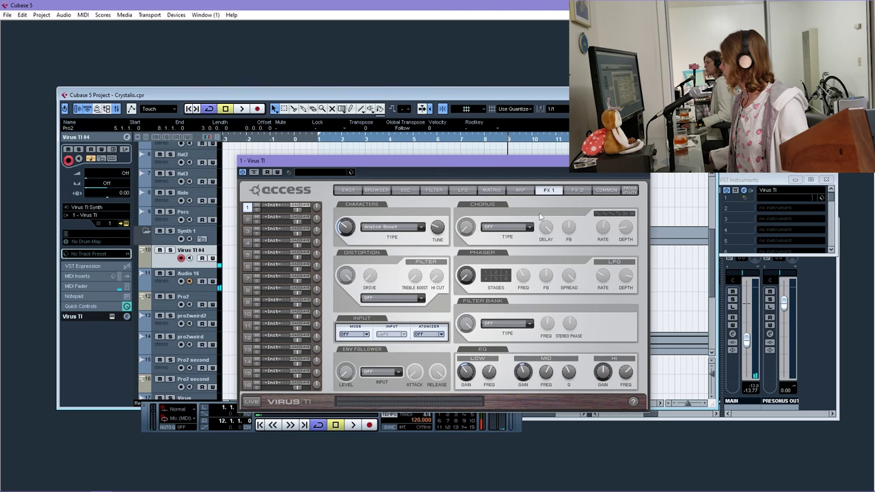
{"action": "left_click", "coordinate": [576, 190]}
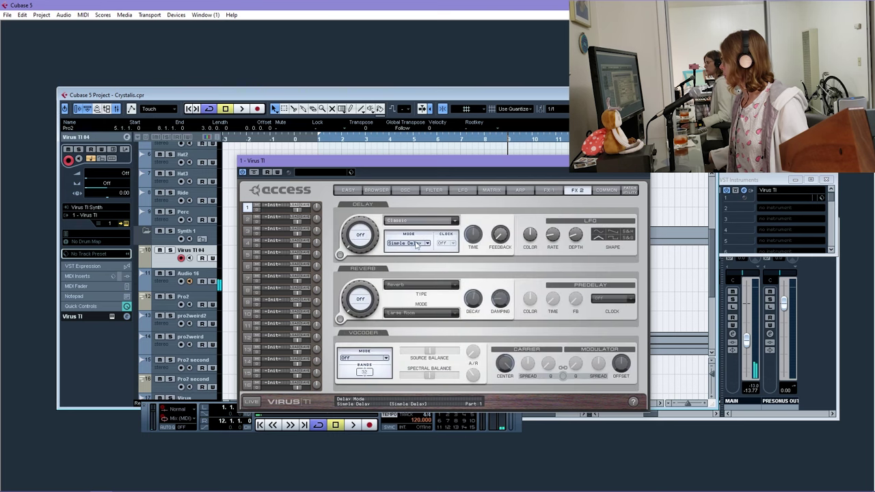
Play the arrangement from bar 0 to audition the Virus TI sound, with the synth window moved clear of the tracks
{"action": "left_click_drag", "start_coordinate": [384, 166], "coordinate": [382, 322]}
{"action": "left_click", "coordinate": [295, 140]}
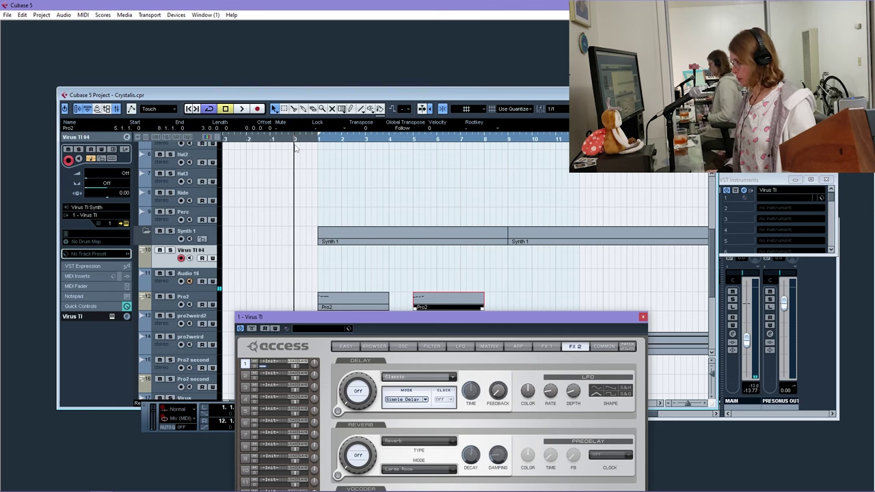
{"action": "key", "text": "space"}
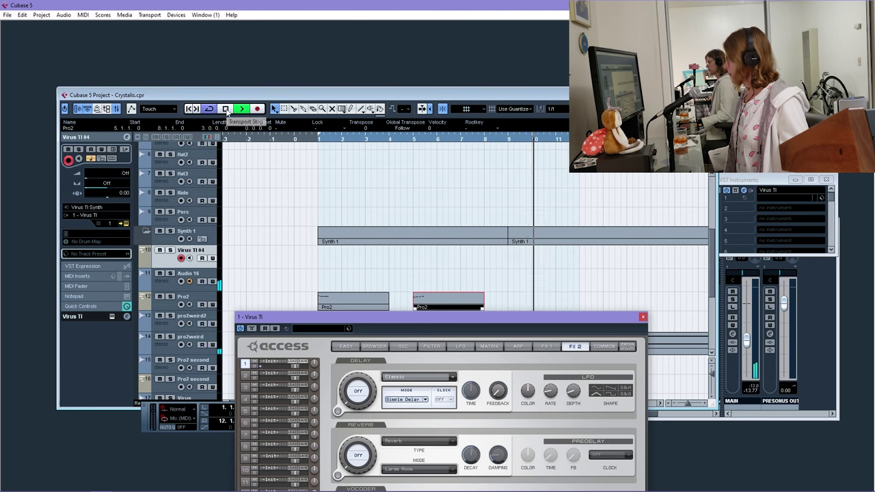
{"action": "left_click", "coordinate": [434, 347]}
{"action": "left_click_drag", "start_coordinate": [464, 320], "coordinate": [447, 481]}
{"action": "key", "text": "space"}
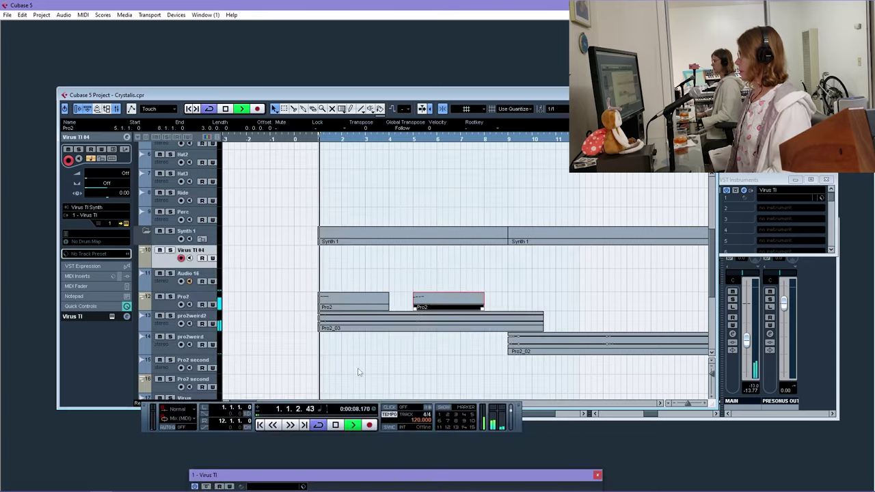
Prepare the Audio 16 track for recording from bar 0, with the right locator at bar 17
{"action": "left_click", "coordinate": [290, 141]}
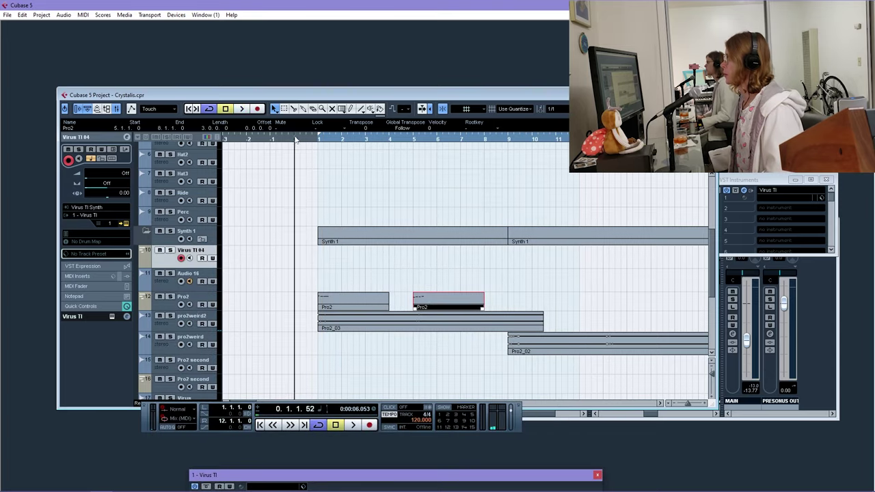
{"action": "key", "text": "g"}
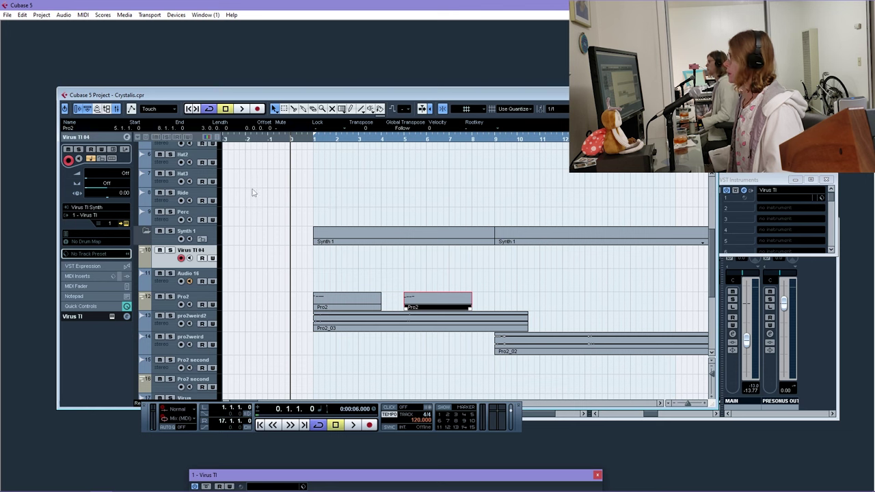
{"action": "left_click", "coordinate": [173, 286]}
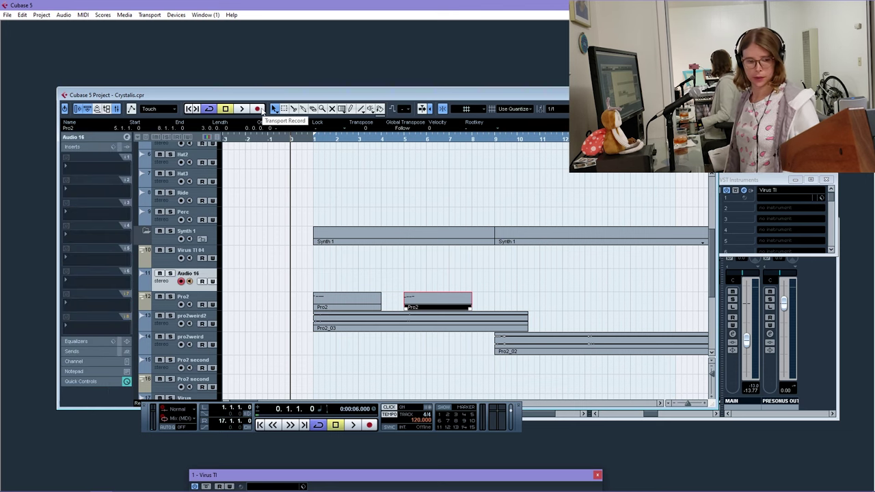
Try to record the Virus TI phrase on the Audio 16 track from bar 0, discarding the take
{"action": "left_click", "coordinate": [259, 110]}
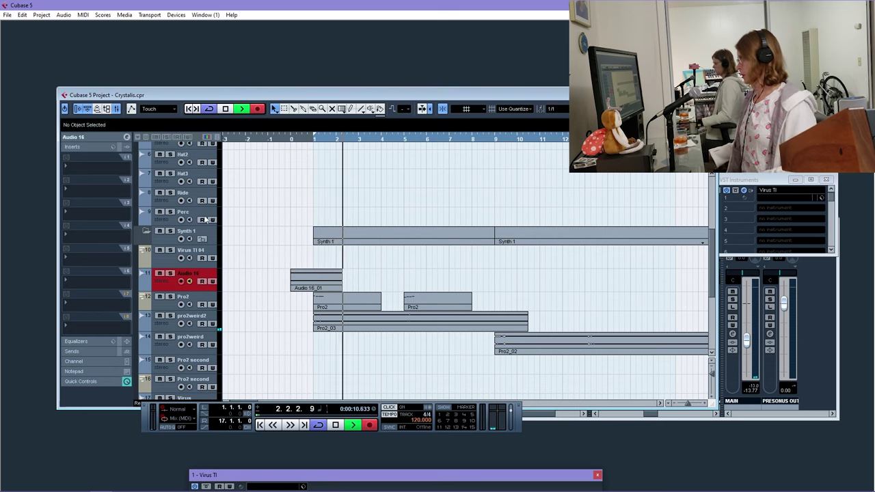
{"action": "key", "text": "space"}
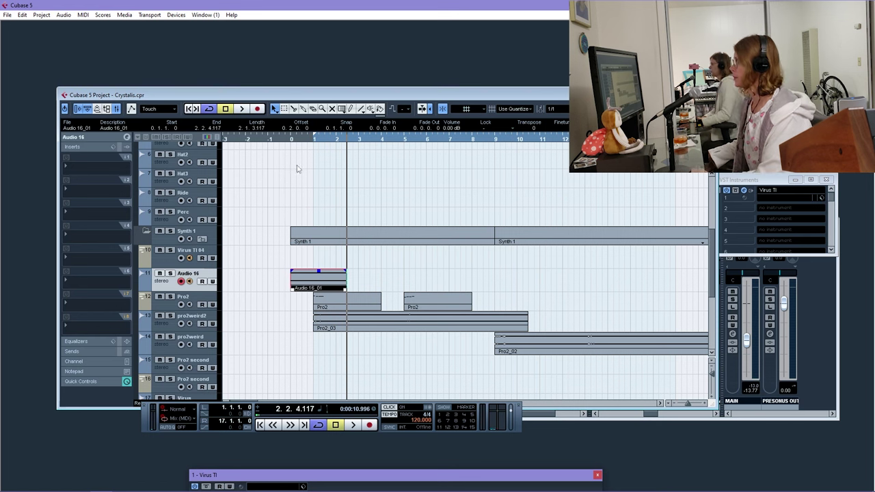
{"action": "key", "text": "ctrl+z"}
Record a second take on the Audio 16 track from bar 0 and undo it
{"action": "left_click", "coordinate": [291, 139]}
{"action": "left_click", "coordinate": [257, 110]}
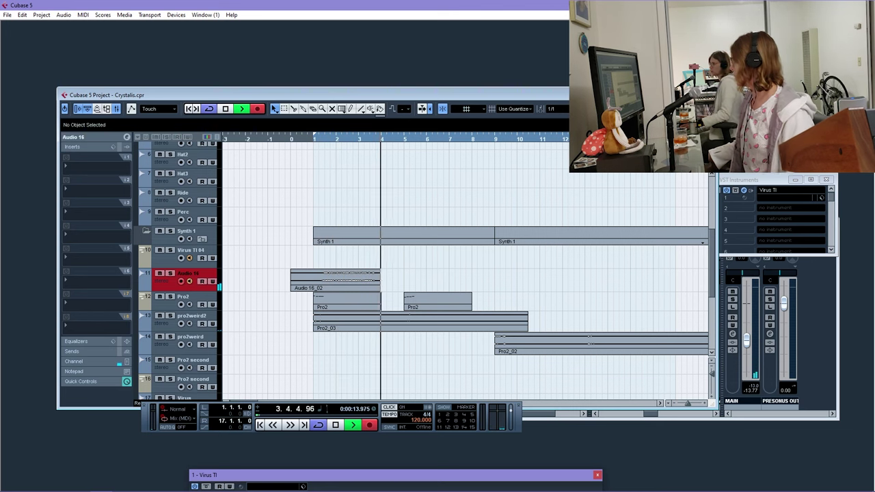
{"action": "key", "text": "space"}
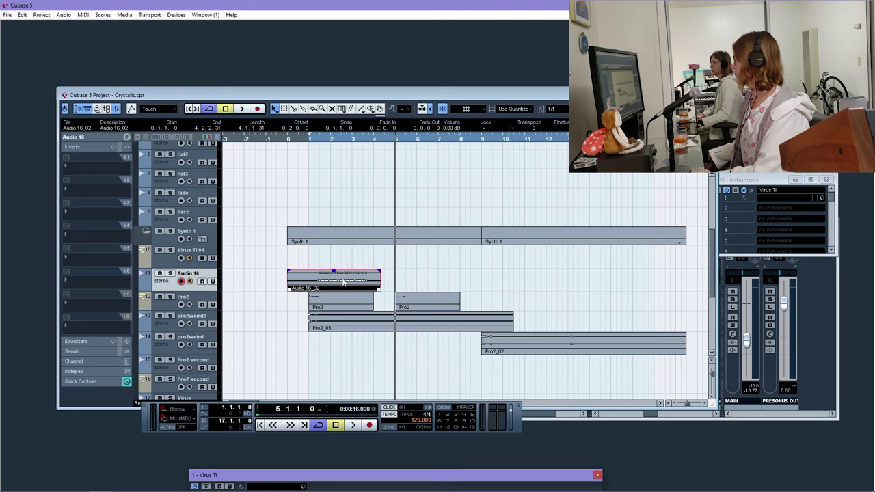
{"action": "key", "text": "ctrl+z"}
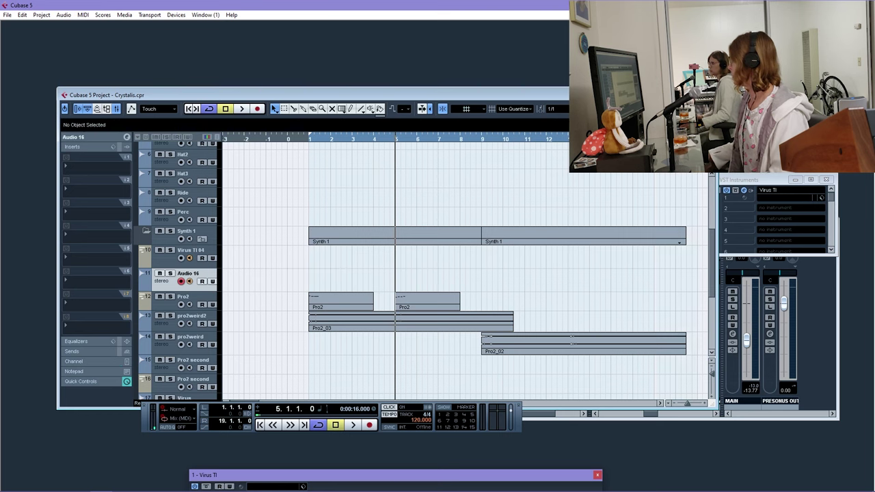
Record the Virus TI phrase on Audio 16 from bar 0, adjusting the oscillator 2 FM amount and lowering the Filter 1 cutoff to 0
{"action": "left_click", "coordinate": [288, 140]}
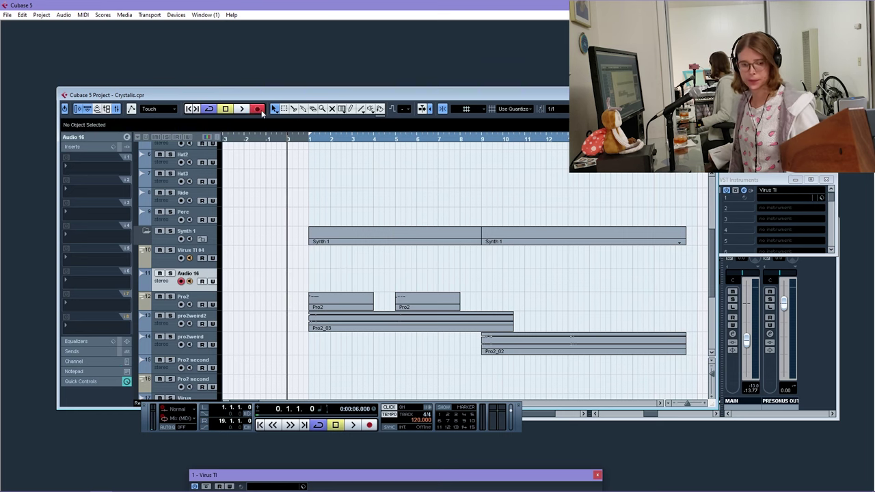
{"action": "left_click", "coordinate": [259, 109]}
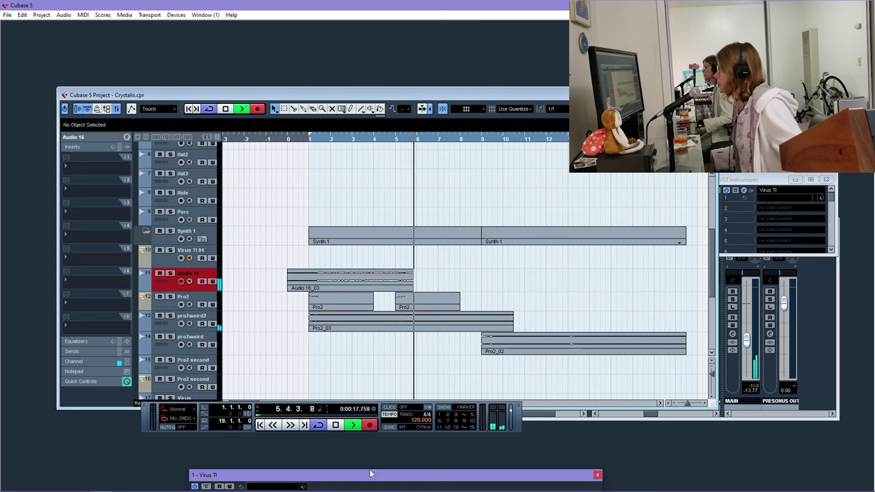
{"action": "left_click_drag", "start_coordinate": [371, 475], "coordinate": [235, 201]}
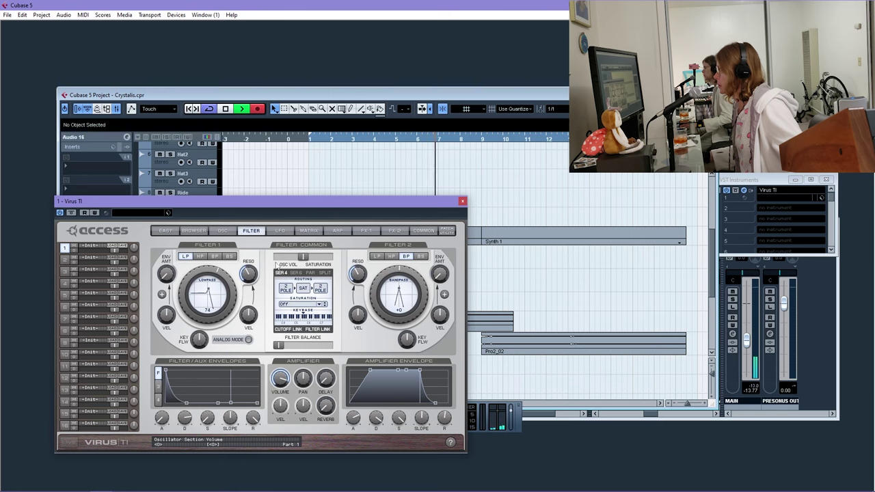
{"action": "left_click", "coordinate": [222, 231]}
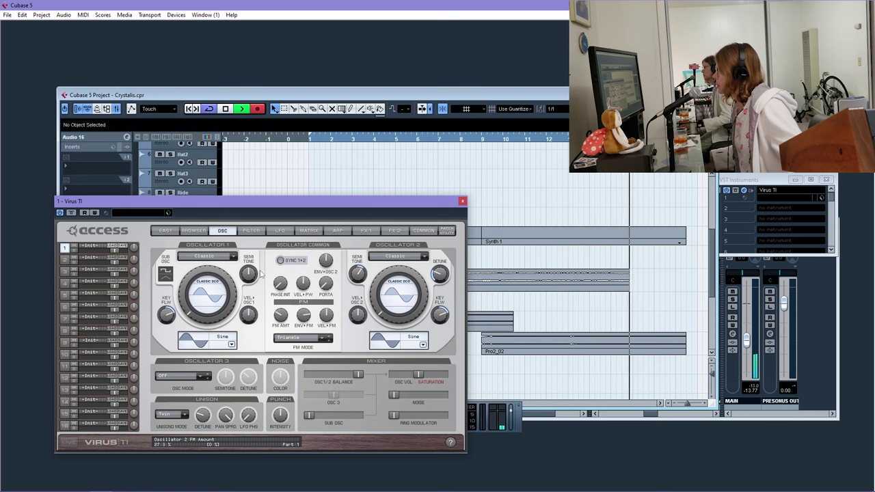
{"action": "left_click", "coordinate": [251, 230]}
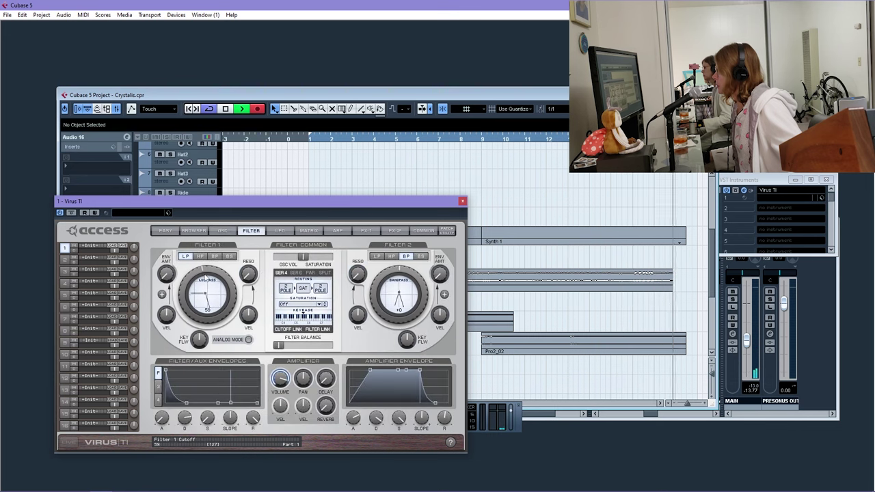
{"action": "left_click_drag", "start_coordinate": [207, 299], "coordinate": [186, 312]}
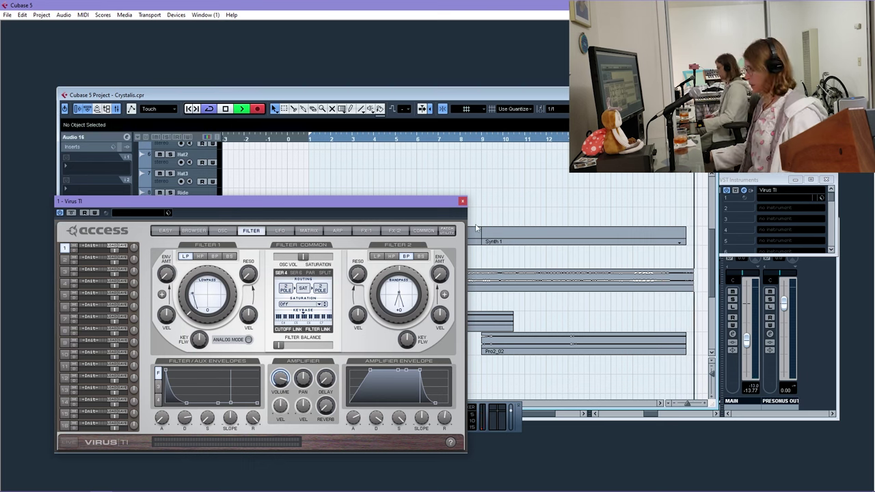
{"action": "key", "text": "space"}
Close the Virus TI window and trim the new Audio 16 recording so that it starts at bar 1
{"action": "left_click", "coordinate": [519, 280]}
{"action": "left_click", "coordinate": [462, 201]}
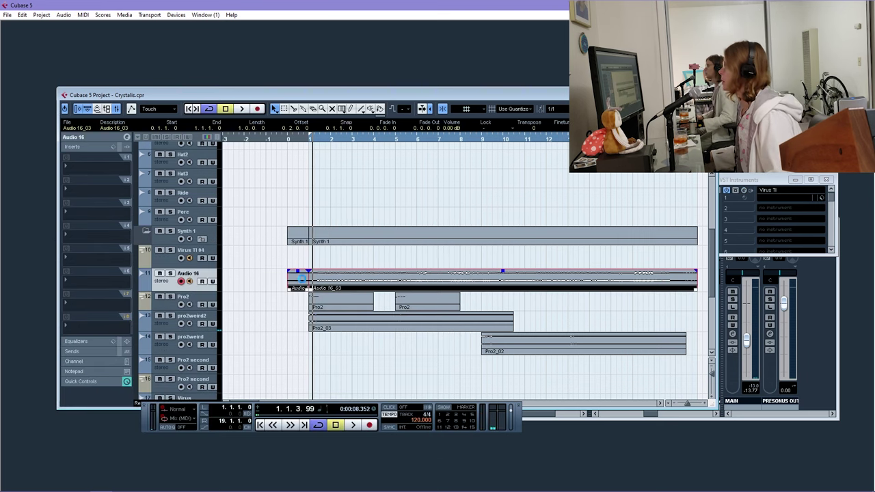
{"action": "left_click_drag", "start_coordinate": [301, 278], "coordinate": [309, 278]}
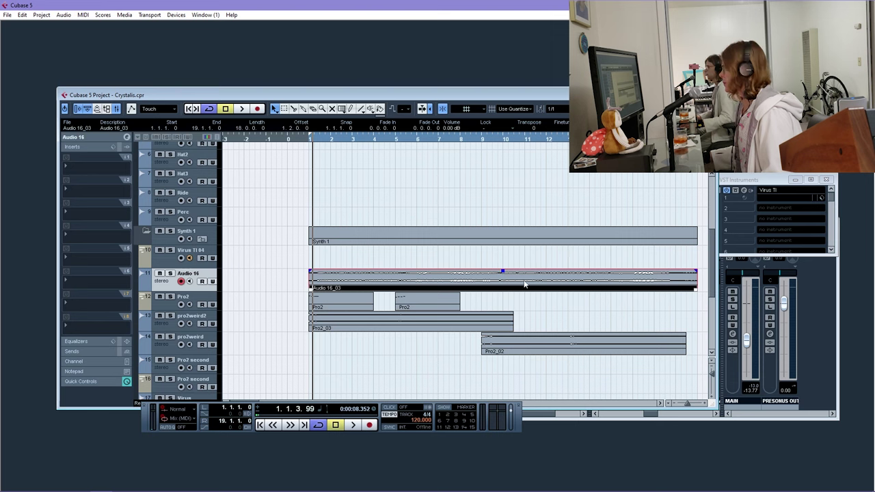
Set the Audio 16 clip's volume to -4 dB and both Pro2 audio clips' volume to 5 dB, with the right locator at bar 17
{"action": "scroll", "coordinate": [449, 129], "scroll_direction": "down", "scroll_amount": 4}
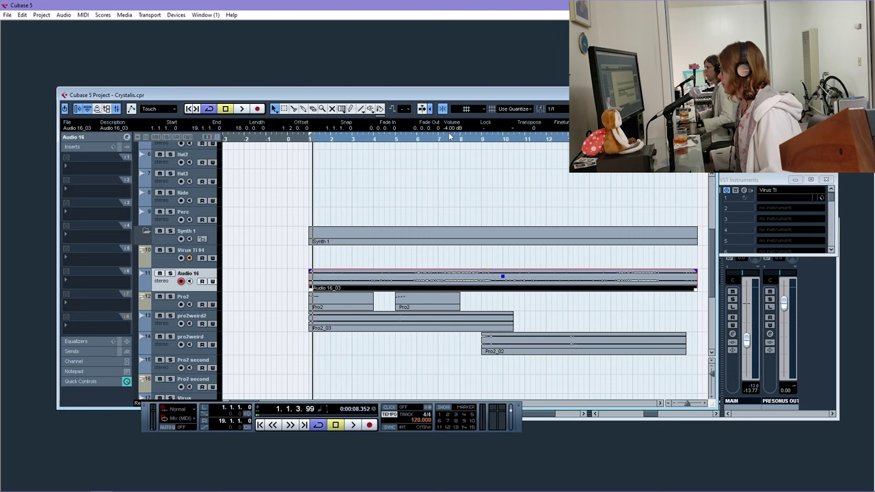
{"action": "key", "text": "space"}
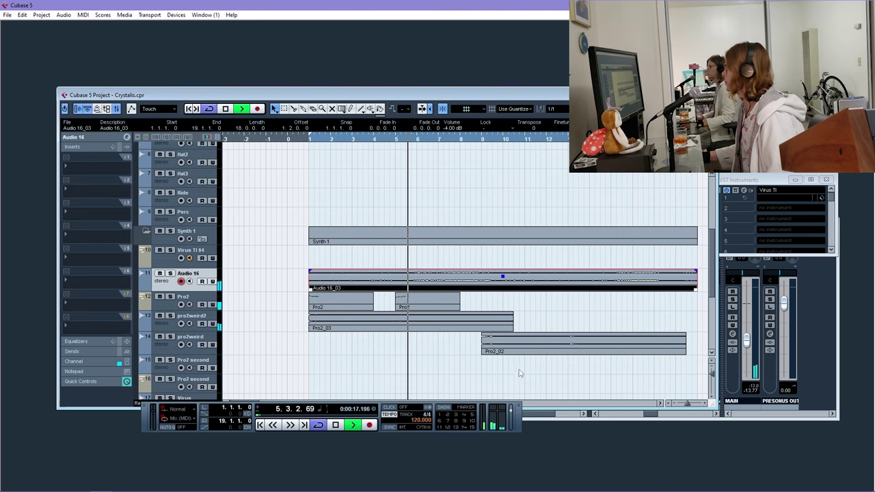
{"action": "left_click_drag", "start_coordinate": [518, 368], "coordinate": [464, 329]}
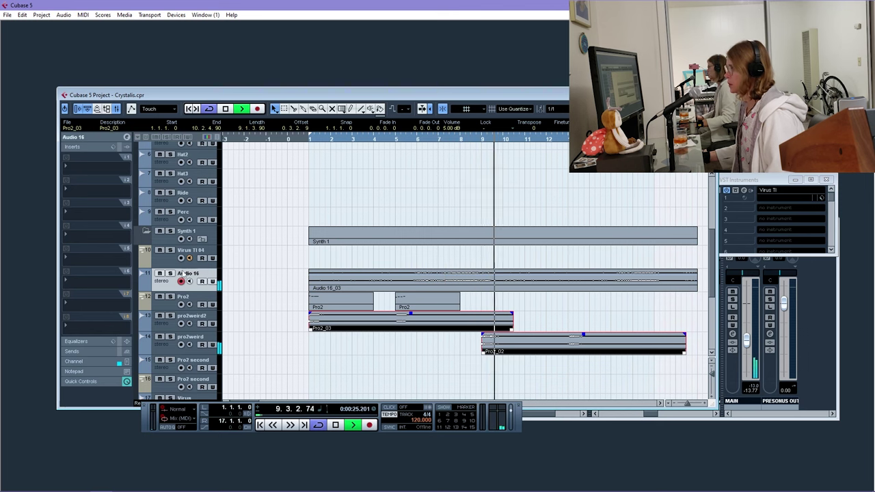
Add a send from the Audio 16 track to FX 1-RoomWorks at a level of -10.11
{"action": "left_click", "coordinate": [91, 212]}
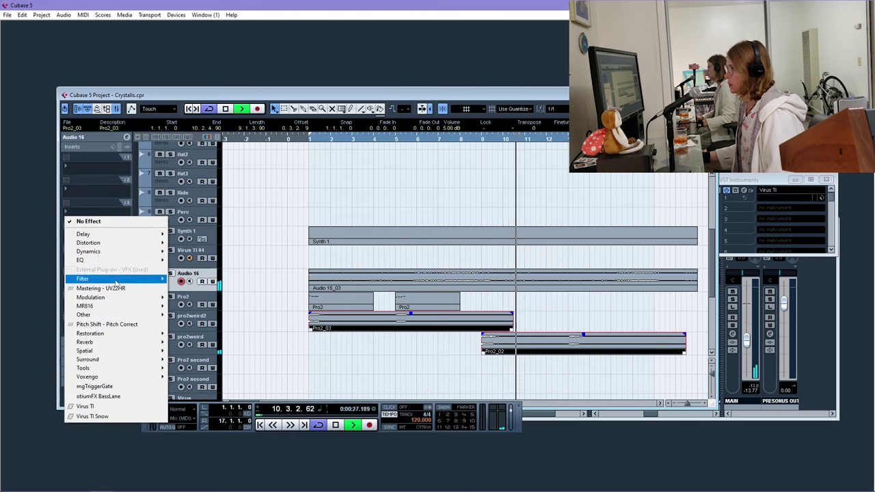
{"action": "key", "text": "Escape"}
{"action": "left_click", "coordinate": [72, 350]}
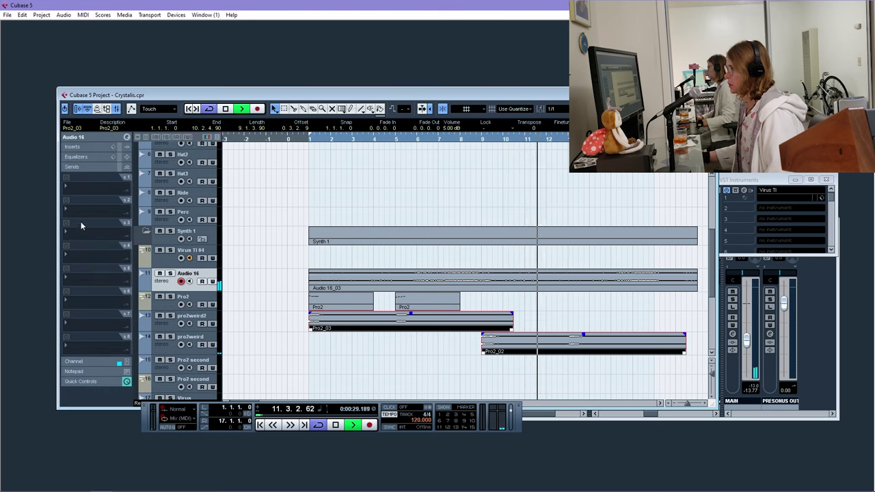
{"action": "left_click", "coordinate": [98, 193]}
{"action": "left_click", "coordinate": [79, 208]}
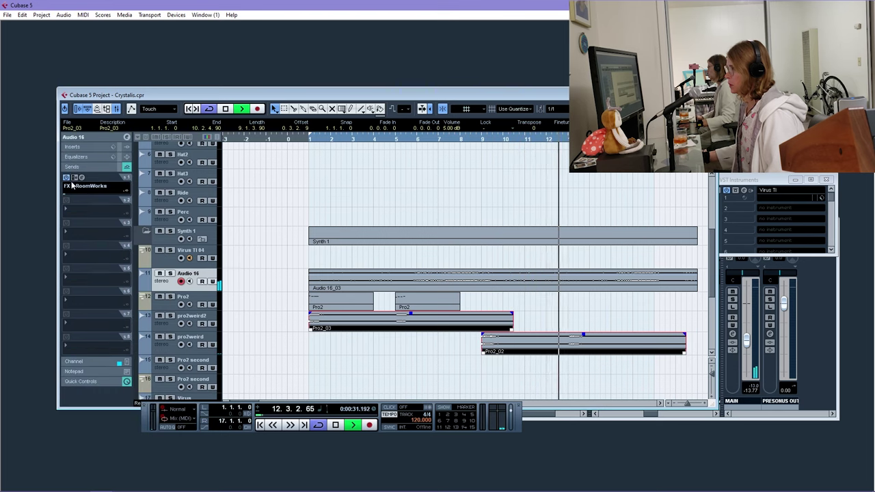
{"action": "left_click", "coordinate": [92, 193]}
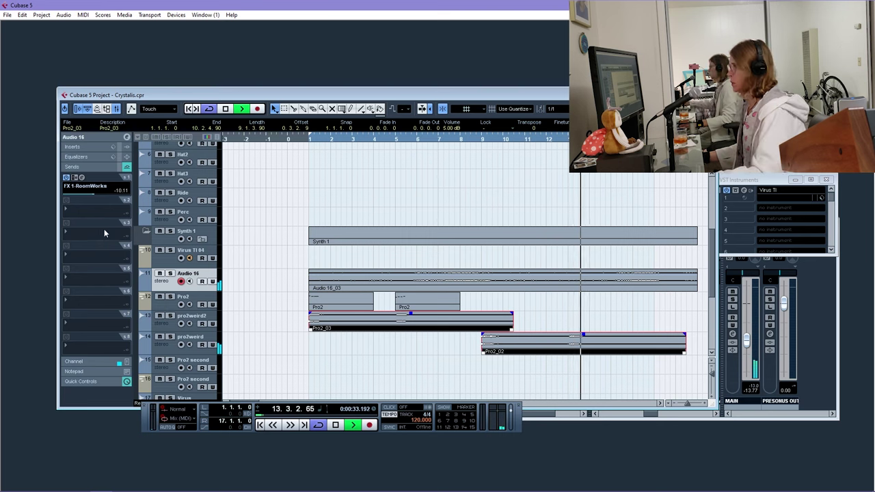
{"action": "left_click", "coordinate": [168, 329]}
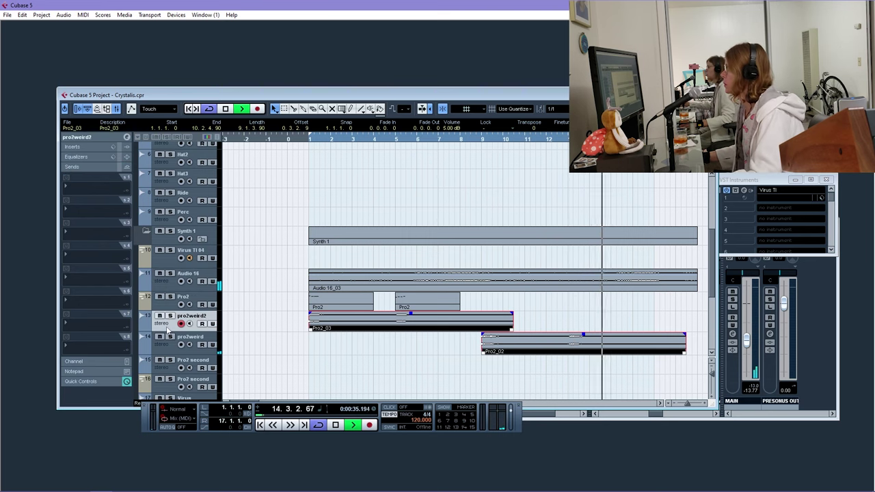
{"action": "left_click", "coordinate": [154, 285]}
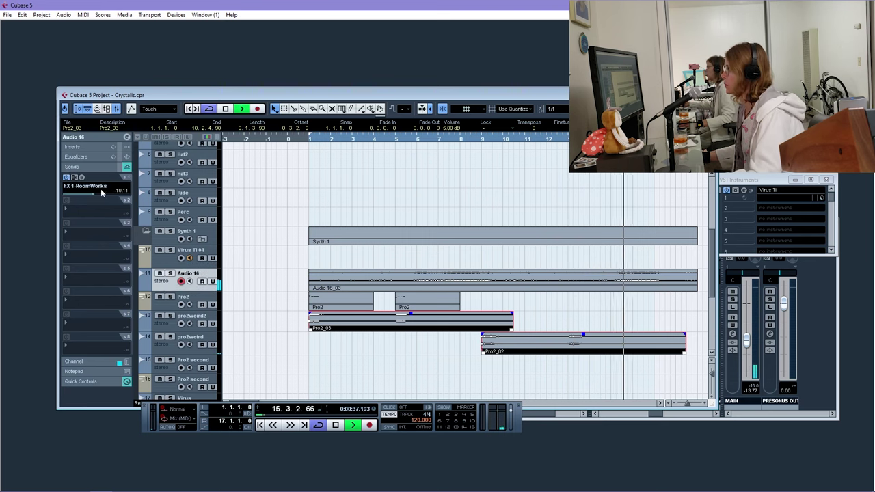
Cut Audio 16's low mids with EQ band 1 as Parametric I at 166 Hz, gain -11.8 and Q 0.2
{"action": "left_click", "coordinate": [126, 137]}
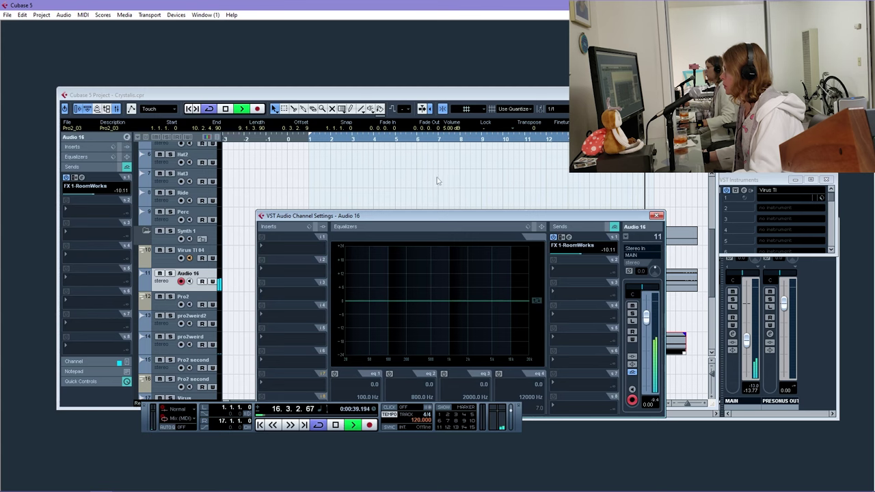
{"action": "left_click_drag", "start_coordinate": [437, 215], "coordinate": [401, 155]}
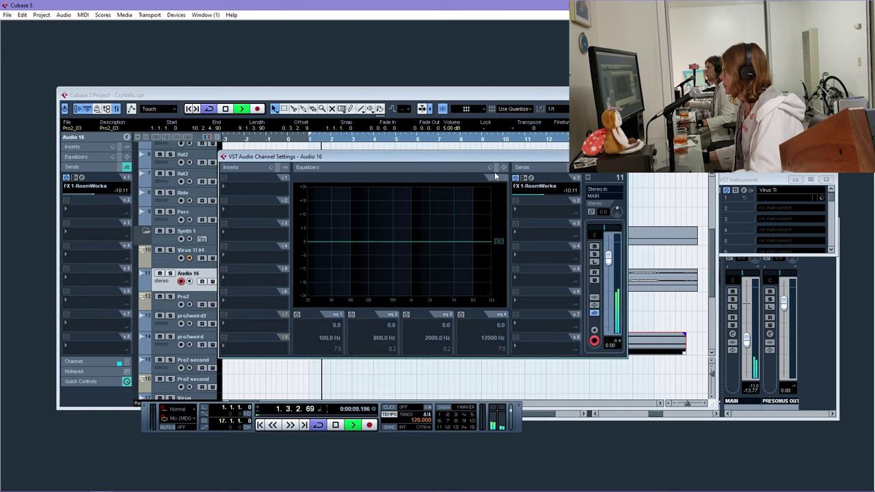
{"action": "left_click", "coordinate": [297, 314]}
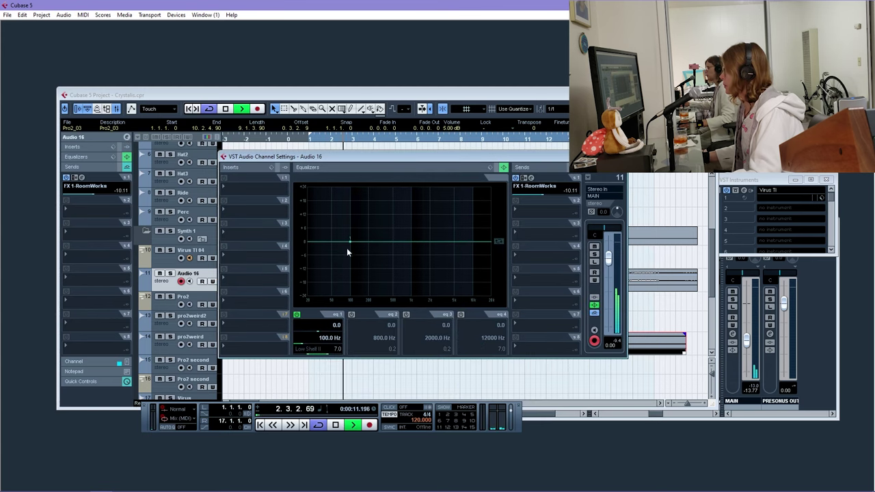
{"action": "left_click_drag", "start_coordinate": [354, 244], "coordinate": [358, 257]}
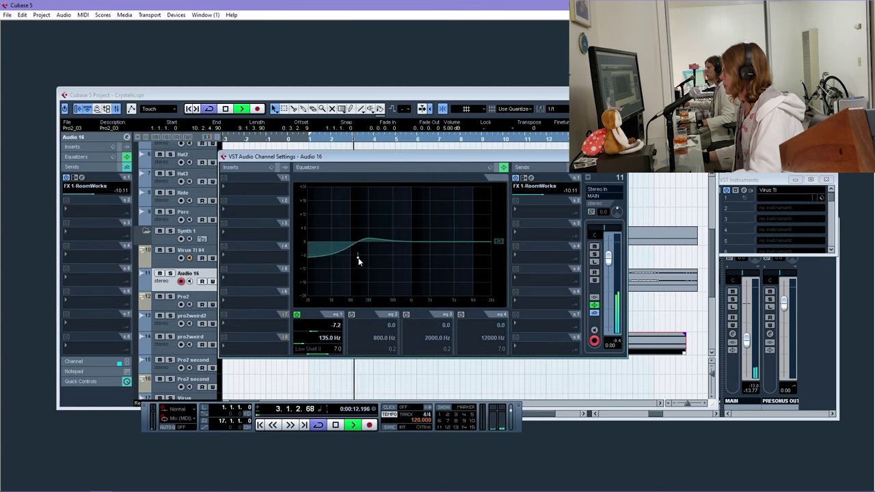
{"action": "left_click", "coordinate": [316, 349]}
{"action": "left_click", "coordinate": [321, 360]}
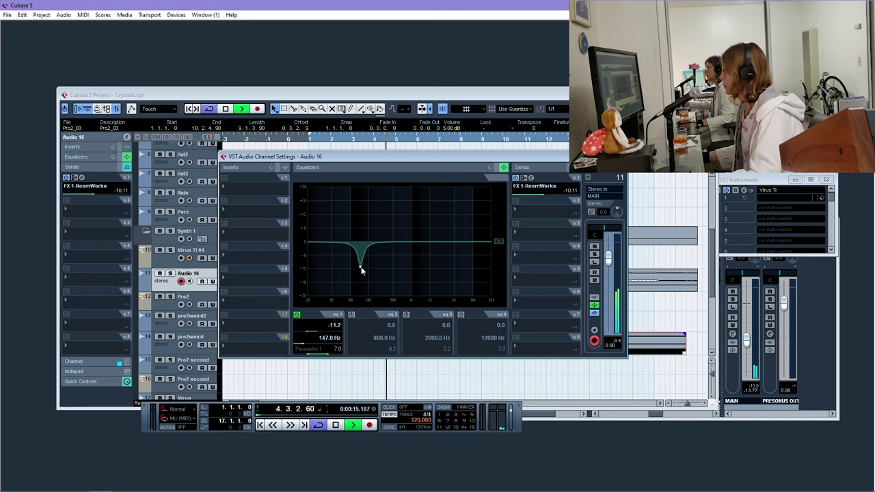
{"action": "mouse_move", "coordinate": [328, 357]}
{"action": "left_mouse_down"}
{"action": "mouse_move", "coordinate": [360, 353]}
{"action": "mouse_move", "coordinate": [342, 350]}
{"action": "left_mouse_up"}
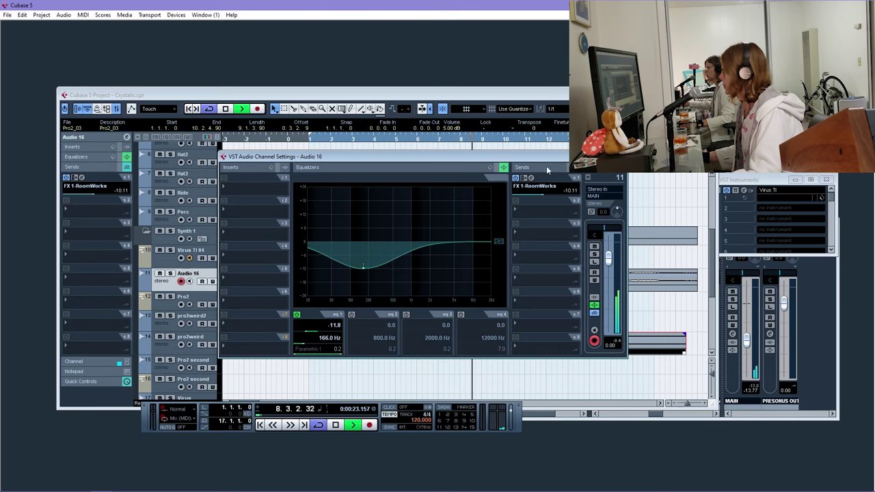
{"action": "key", "text": "Escape"}
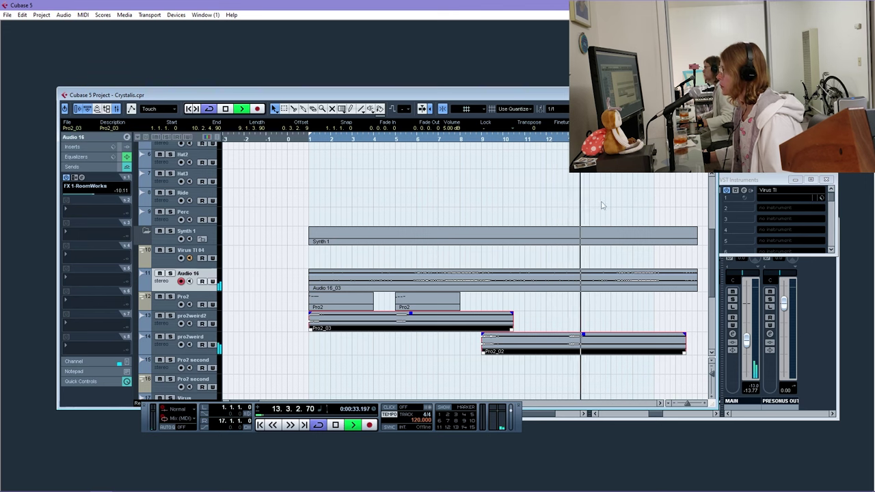
Hide the transport panel and play the loop to audition the equalized Audio 16 part with the Pro2 clips
{"action": "scroll", "coordinate": [384, 293], "scroll_direction": "down", "scroll_amount": 3}
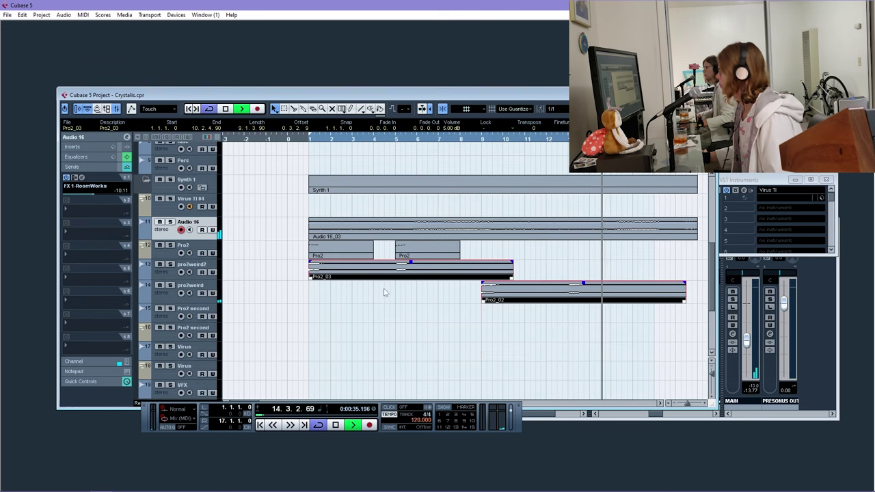
{"action": "key", "text": "F2"}
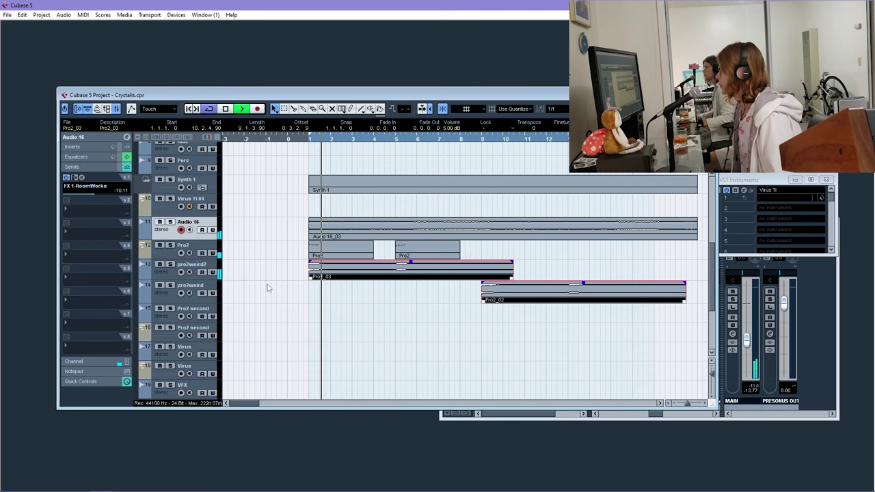
{"action": "key", "text": "space"}
{"action": "key", "text": "space"}
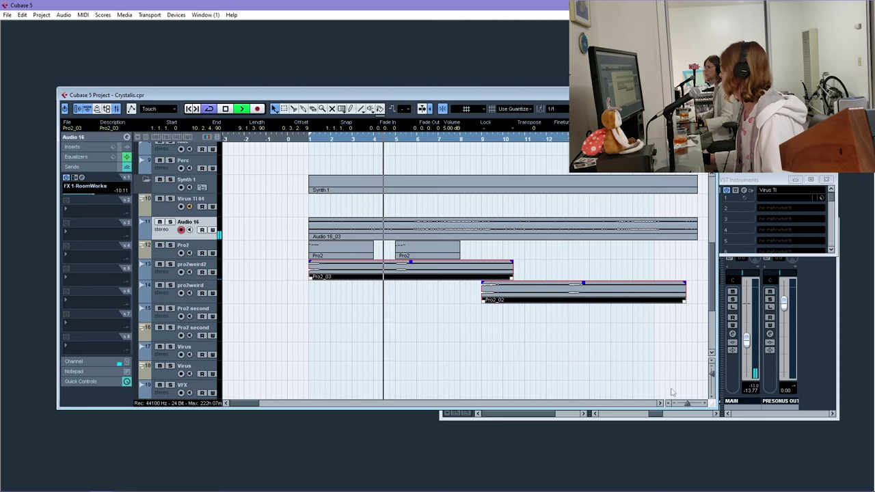
{"action": "left_click", "coordinate": [691, 403]}
{"action": "key", "text": "g"}
{"action": "key", "text": "g"}
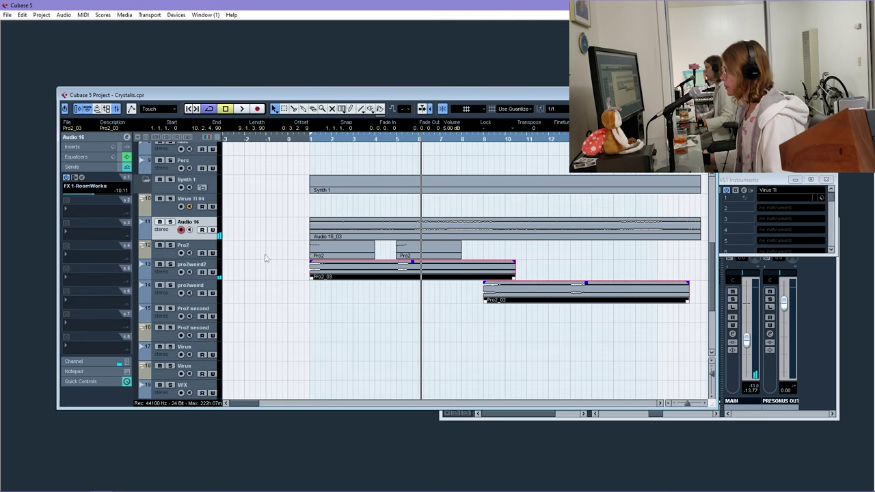
Select the Audio 15 track and check its input monitoring, looking over the track list
{"action": "scroll", "coordinate": [285, 276], "scroll_direction": "up", "scroll_amount": 5}
{"action": "left_click", "coordinate": [191, 189]}
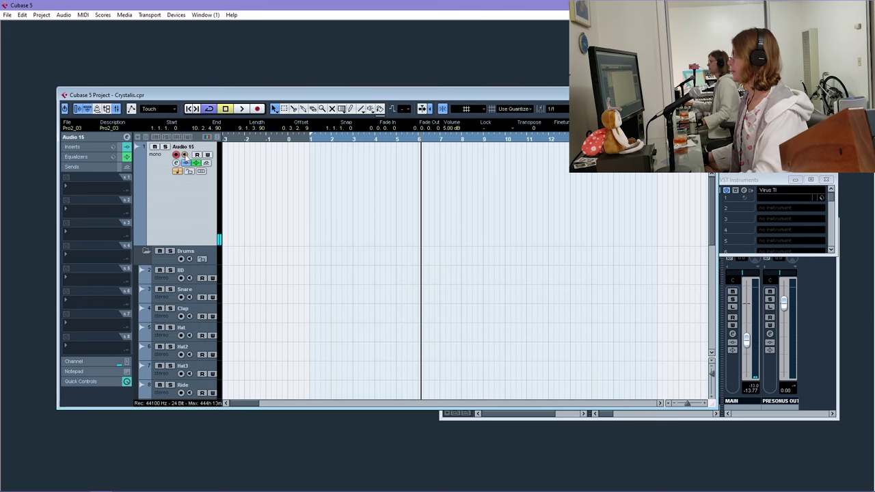
{"action": "scroll", "coordinate": [410, 189], "scroll_direction": "down", "scroll_amount": 5}
{"action": "scroll", "coordinate": [410, 189], "scroll_direction": "up", "scroll_amount": 3}
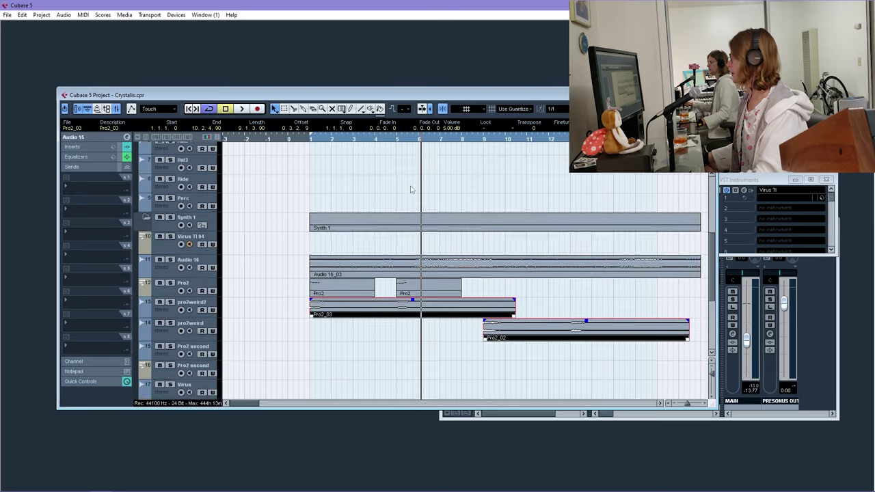
{"action": "scroll", "coordinate": [297, 193], "scroll_direction": "up", "scroll_amount": 4}
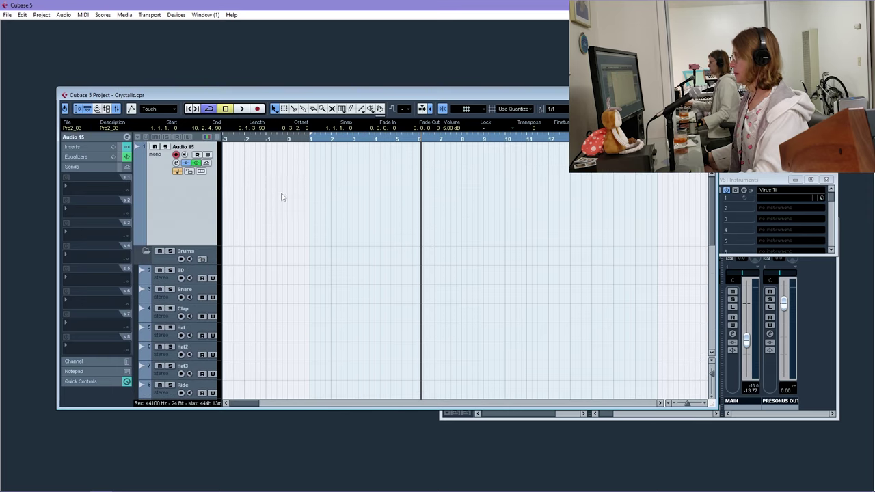
{"action": "scroll", "coordinate": [229, 231], "scroll_direction": "down", "scroll_amount": 6}
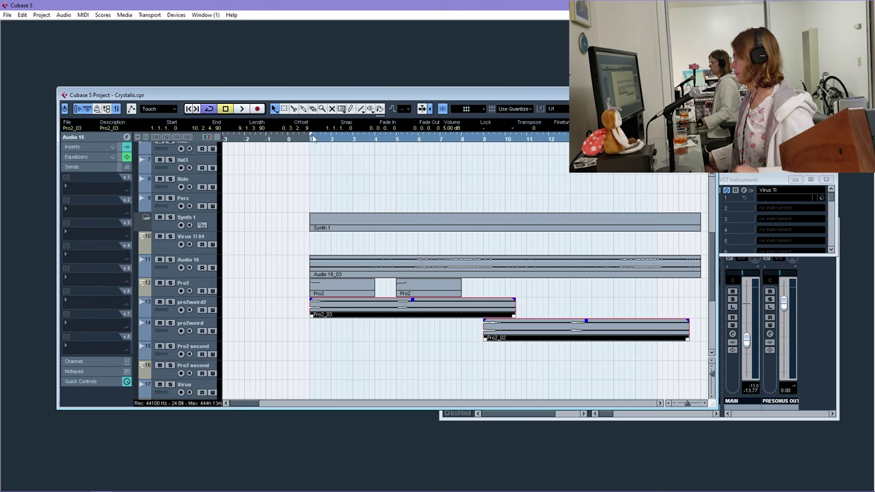
Copy the Pro2_03 clip on the pro2weird2 track to bar 17
{"action": "key", "text": "g"}
{"action": "left_click_drag", "start_coordinate": [531, 362], "coordinate": [316, 255]}
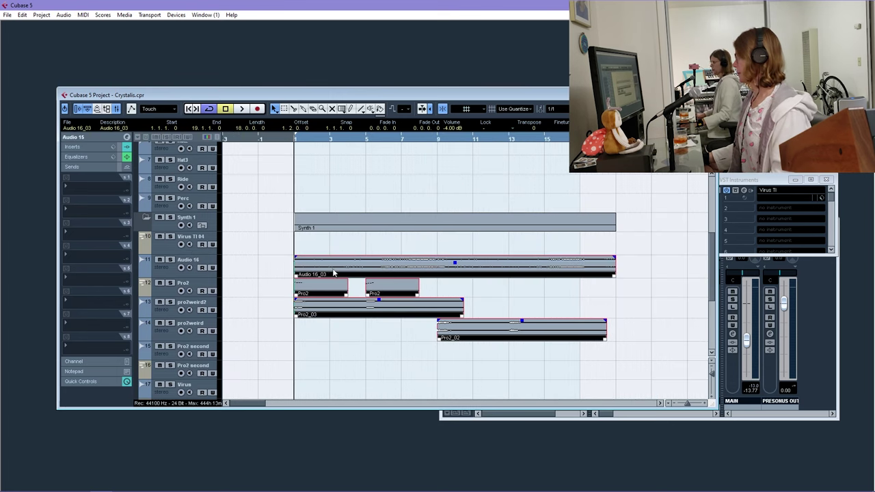
{"action": "left_click", "coordinate": [253, 277]}
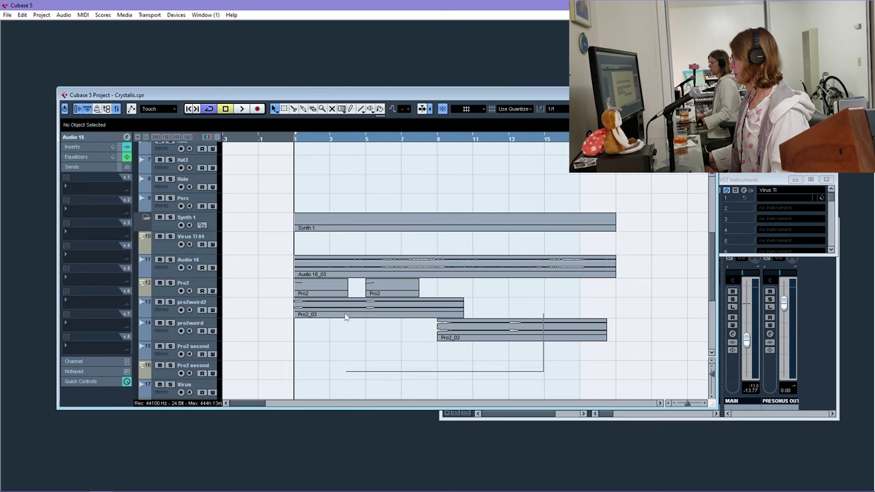
{"action": "left_click_drag", "start_coordinate": [345, 317], "coordinate": [596, 314]}
Duplicate the Audio 16 track and delete the Audio 16_03 clip from the original track
{"action": "right_click", "coordinate": [167, 274]}
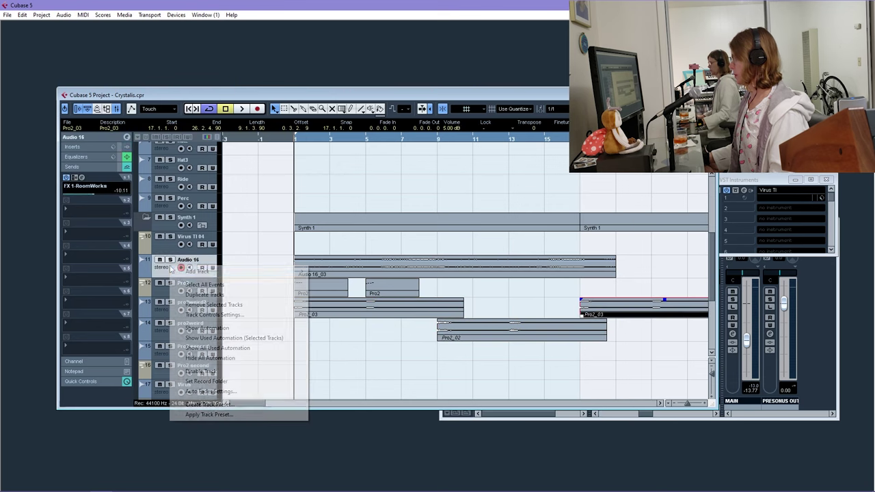
{"action": "left_click", "coordinate": [185, 295]}
{"action": "left_click", "coordinate": [327, 270]}
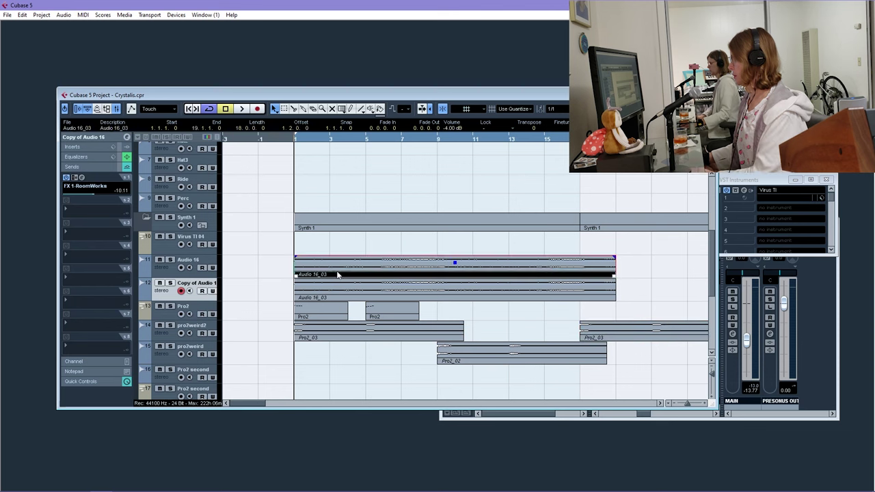
{"action": "key", "text": "Delete"}
Open the Virus TI editor from the Virus TI 04 track and play the arrangement while extending the loop range past the copied clips
{"action": "left_click", "coordinate": [164, 250]}
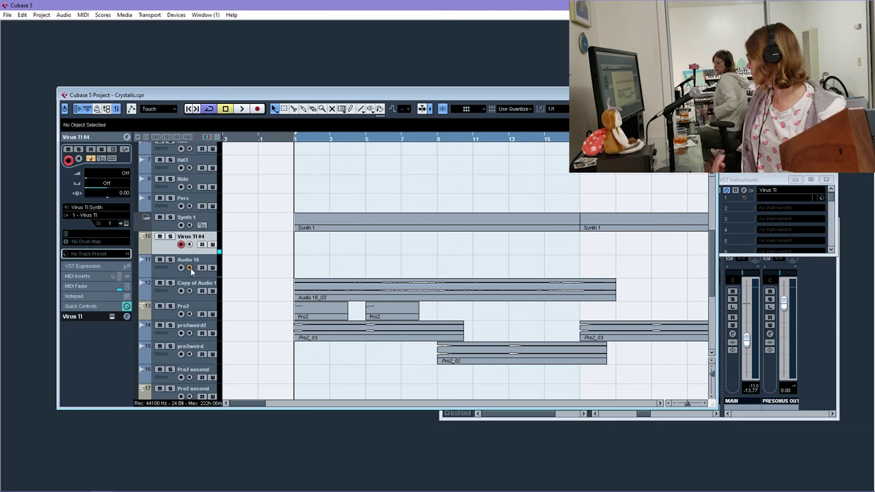
{"action": "left_click", "coordinate": [126, 223]}
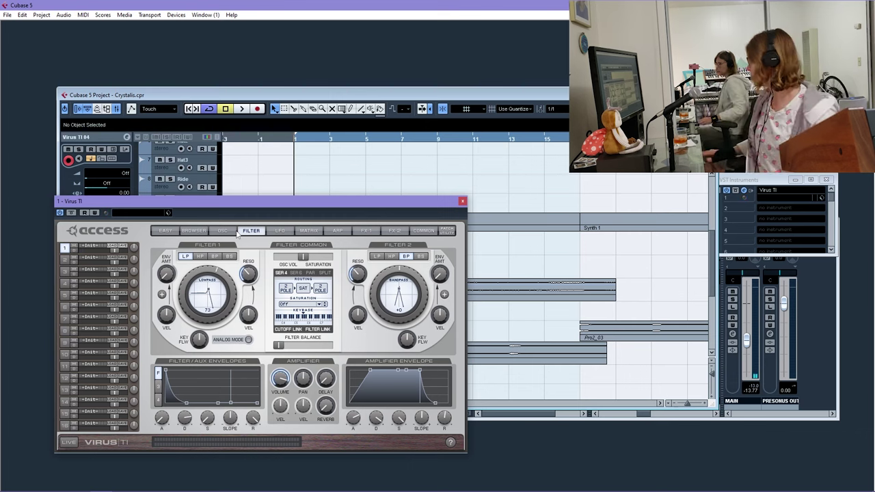
{"action": "left_click_drag", "start_coordinate": [306, 207], "coordinate": [298, 418]}
{"action": "left_click", "coordinate": [511, 142]}
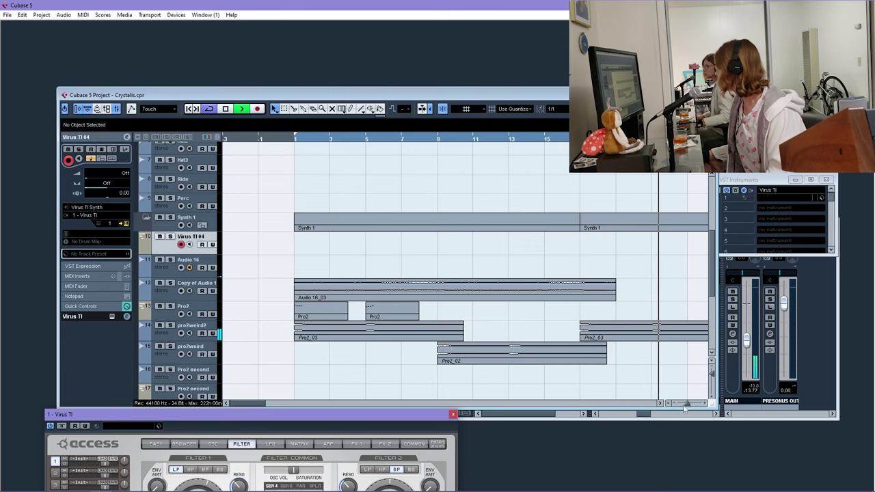
{"action": "key", "text": "g"}
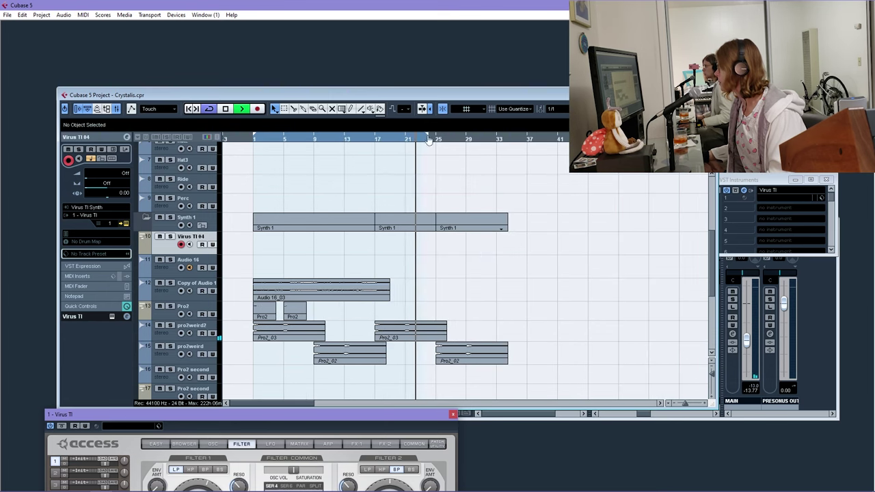
{"action": "key", "text": "space"}
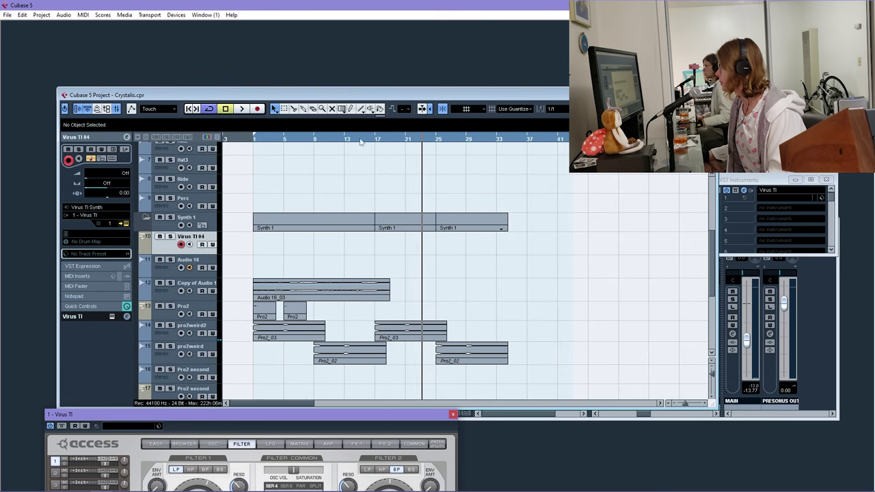
Enable monitoring on Virus TI 04 and start recording a new take on Audio 16 from bar 16
{"action": "left_click_drag", "start_coordinate": [362, 142], "coordinate": [395, 171]}
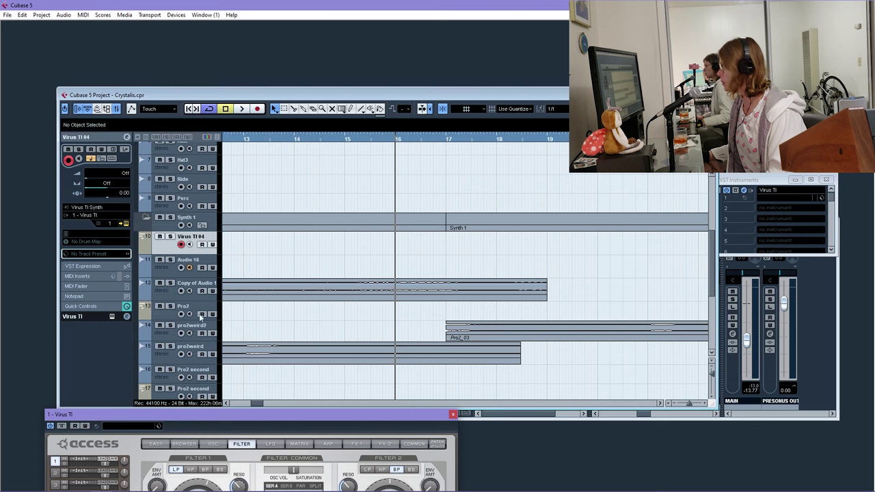
{"action": "left_click", "coordinate": [165, 273]}
{"action": "left_click_drag", "start_coordinate": [387, 141], "coordinate": [374, 121]}
{"action": "key", "text": "h"}
{"action": "key", "text": "h"}
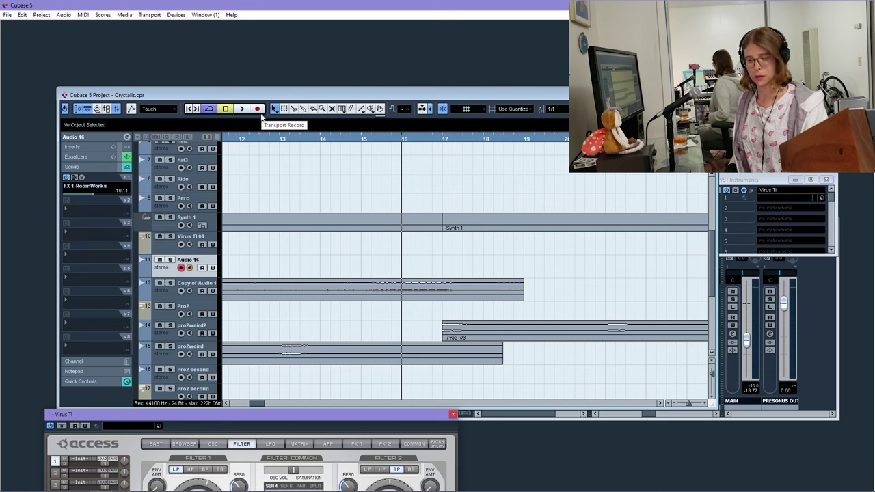
{"action": "left_click", "coordinate": [189, 245]}
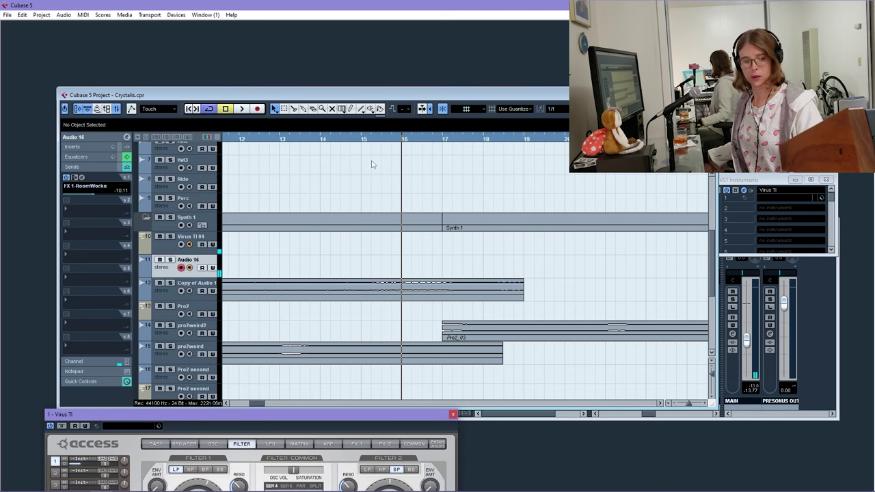
{"action": "left_click", "coordinate": [259, 111]}
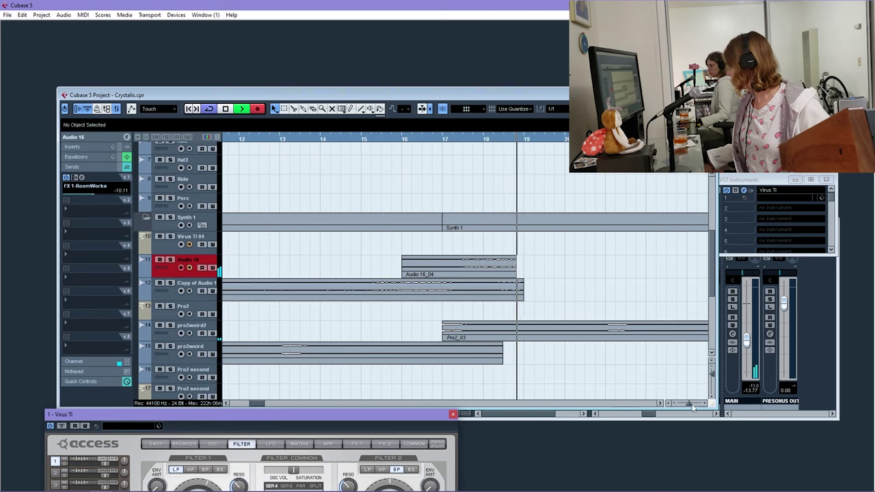
{"action": "left_click_drag", "start_coordinate": [690, 403], "coordinate": [689, 406]}
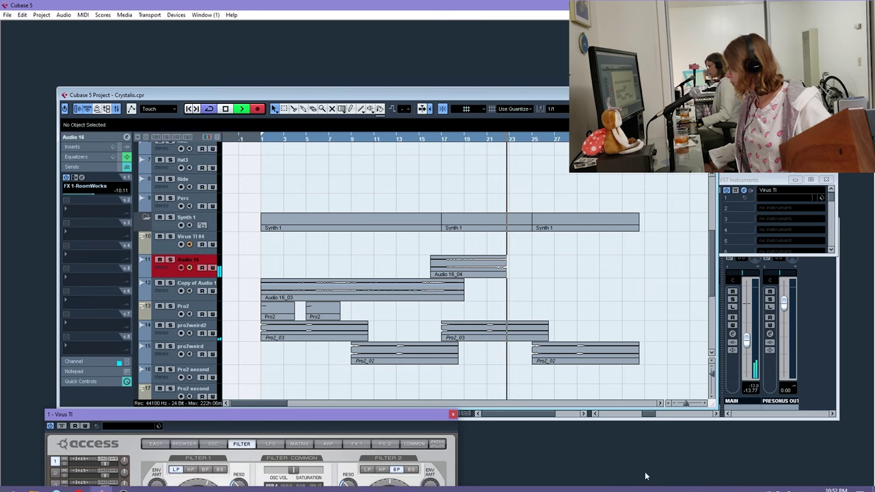
Adjust the FM amount on the Virus TI oscillator page during the take, stop recording and move the editor out of the way
{"action": "left_click_drag", "start_coordinate": [388, 414], "coordinate": [535, 183]}
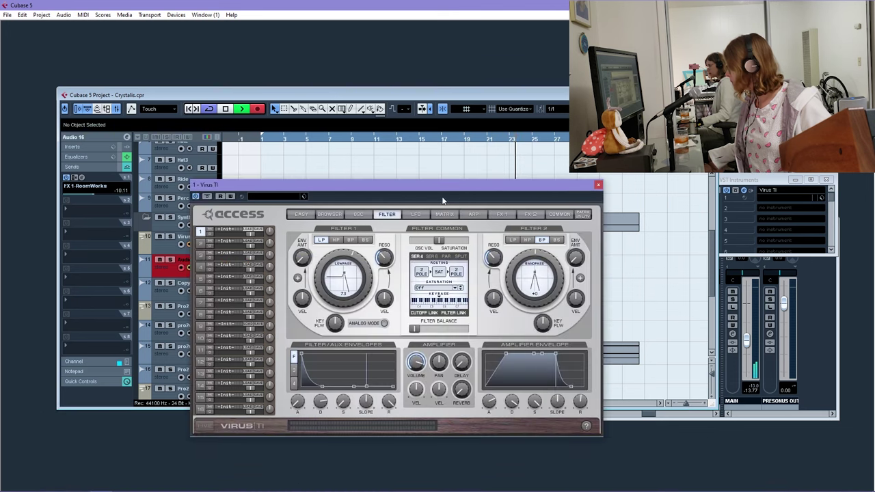
{"action": "left_click", "coordinate": [358, 214]}
{"action": "left_click_drag", "start_coordinate": [415, 299], "coordinate": [433, 243]}
{"action": "mouse_move", "coordinate": [496, 260]}
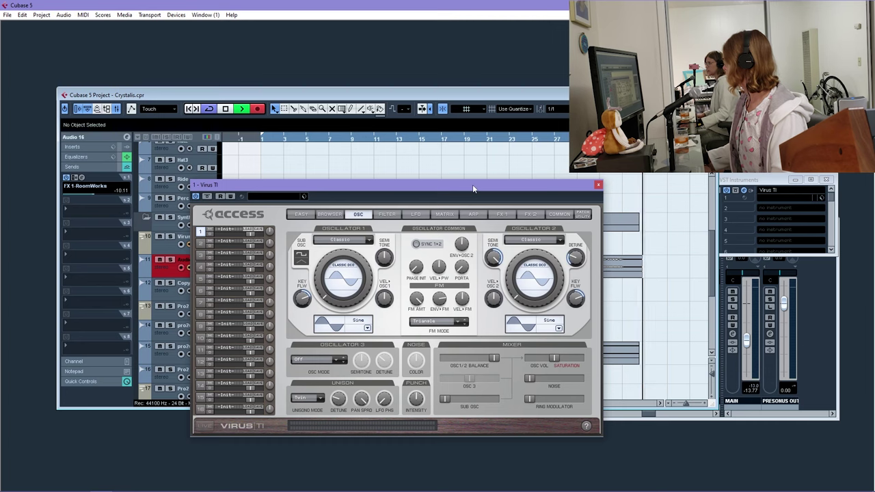
{"action": "key", "text": "space"}
{"action": "left_click_drag", "start_coordinate": [472, 185], "coordinate": [482, 422]}
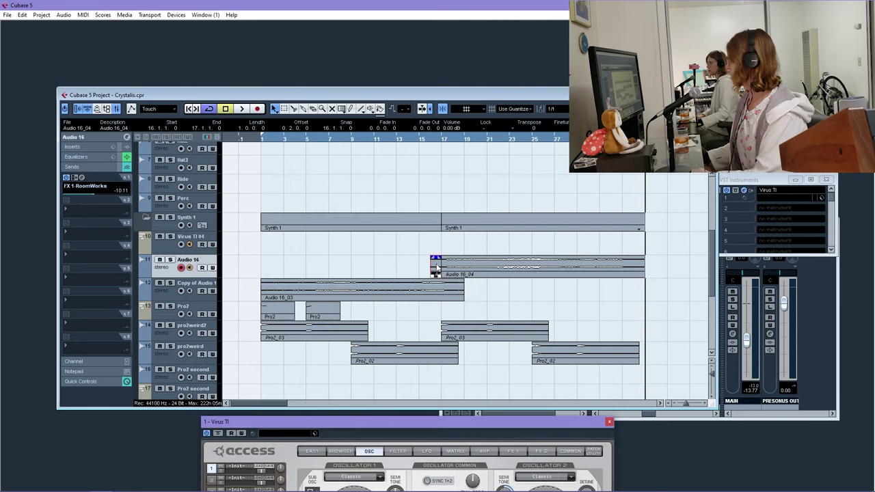
Cut the Audio 16_04 clip so it starts at bar 17 and set its volume to -4 dB
{"action": "left_click_drag", "start_coordinate": [434, 267], "coordinate": [435, 272]}
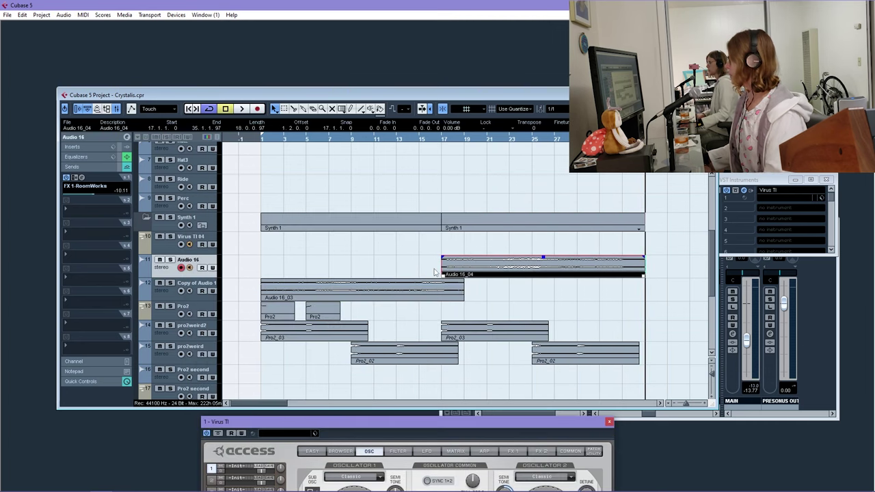
{"action": "left_click", "coordinate": [170, 293]}
{"action": "left_click", "coordinate": [168, 254]}
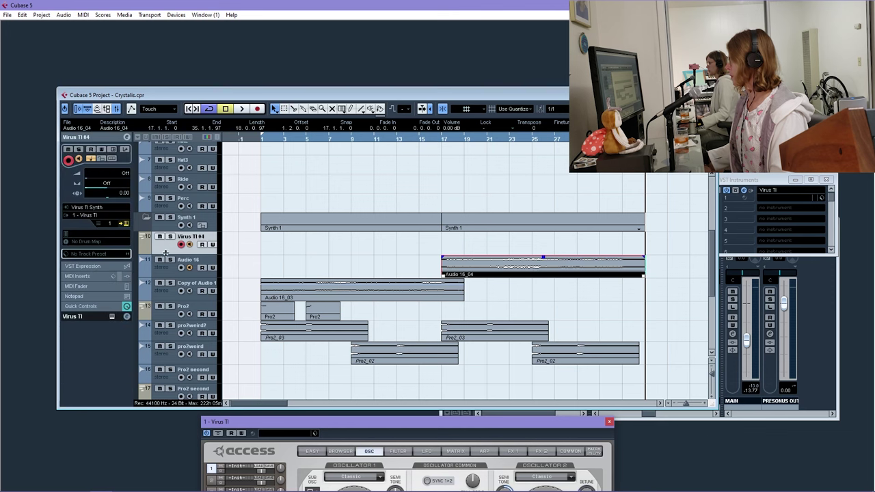
{"action": "left_click", "coordinate": [104, 133]}
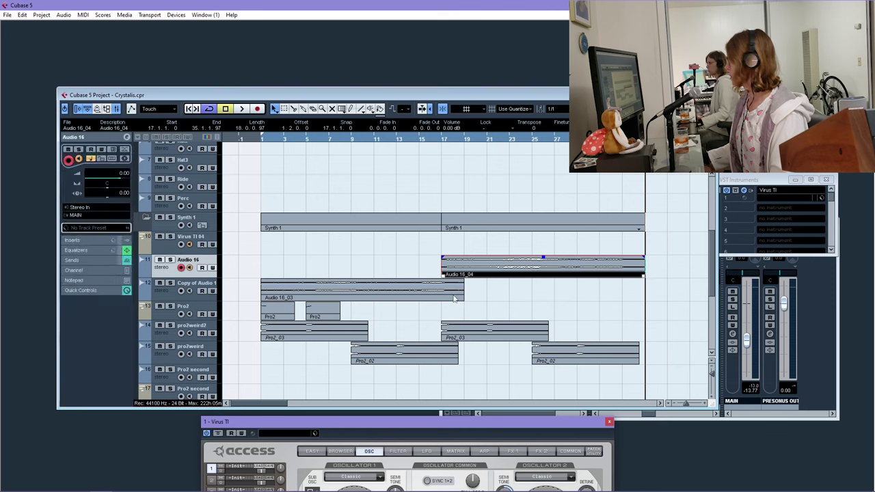
{"action": "left_click", "coordinate": [500, 267]}
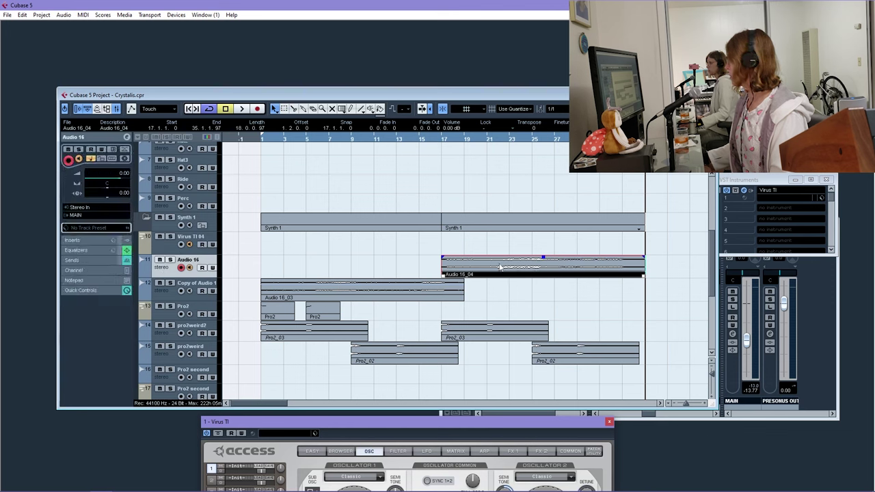
{"action": "left_click", "coordinate": [449, 128]}
{"action": "type", "text": "-4"}
{"action": "key", "text": "Return"}
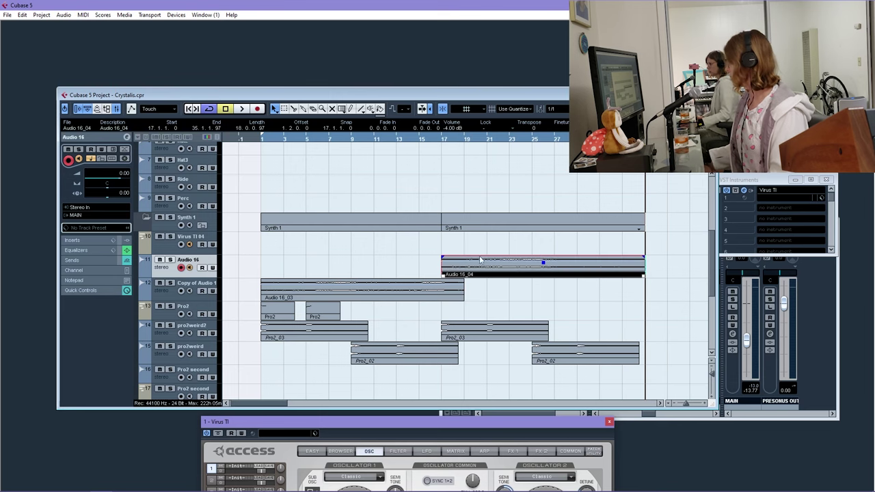
Rename the pro2weird2 track to pro2weird2p65
{"action": "left_click_drag", "start_coordinate": [441, 138], "coordinate": [401, 185]}
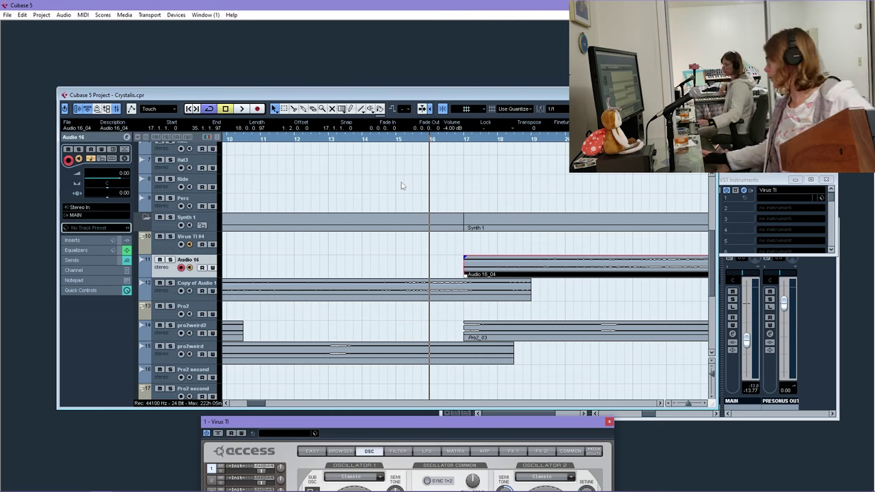
{"action": "double_click", "coordinate": [194, 326]}
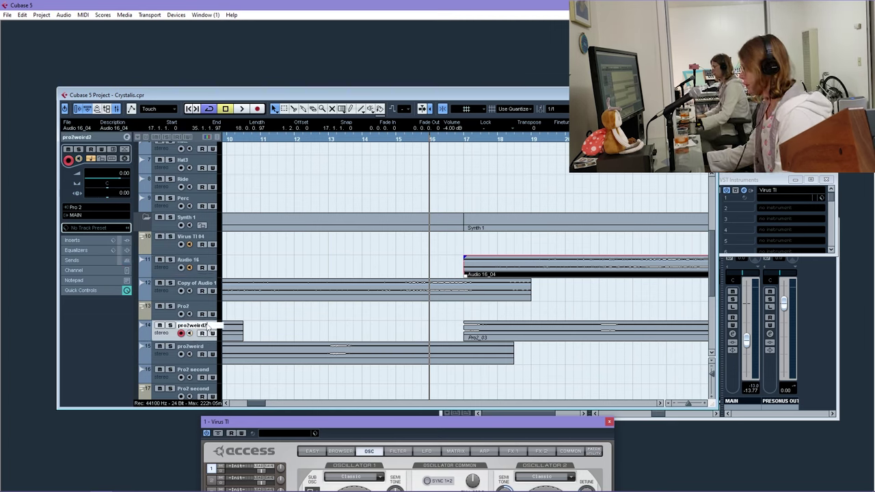
{"action": "type", "text": "p65"}
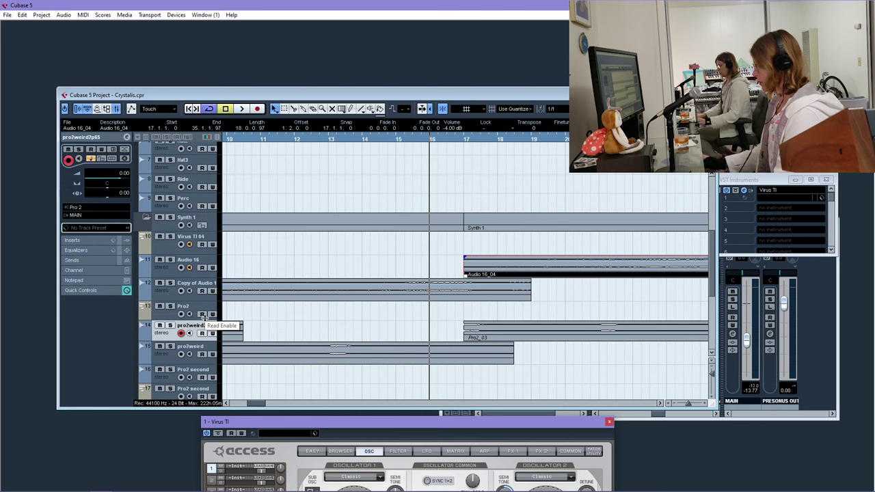
{"action": "key", "text": "Return"}
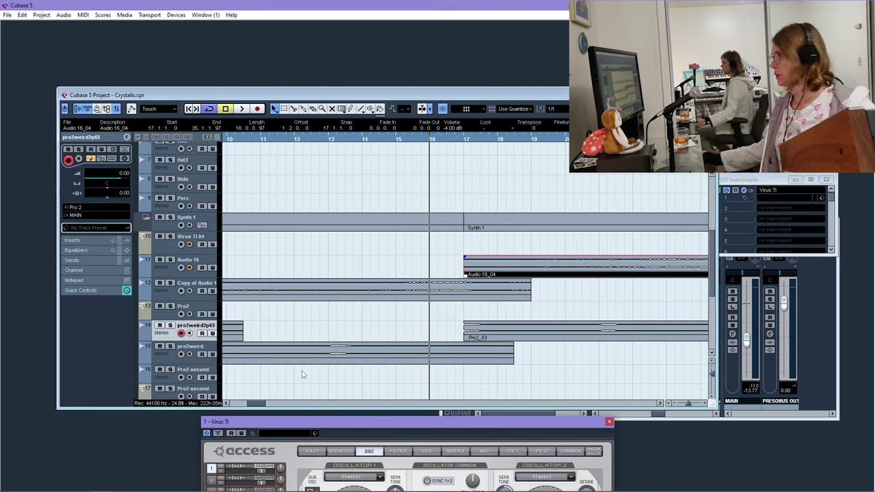
Place the Pro2 second audio track below its MIDI track and enable its input monitoring
{"action": "scroll", "coordinate": [293, 337], "scroll_direction": "down", "scroll_amount": 3}
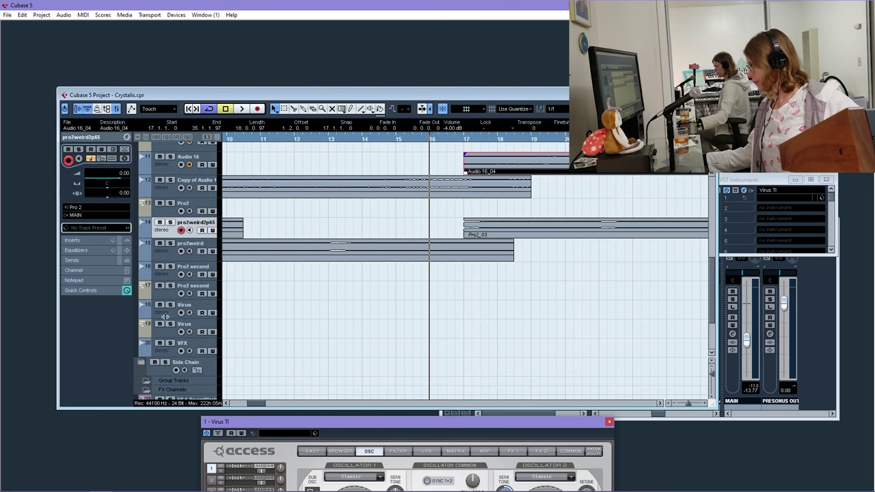
{"action": "left_click", "coordinate": [172, 281]}
{"action": "left_click", "coordinate": [179, 296]}
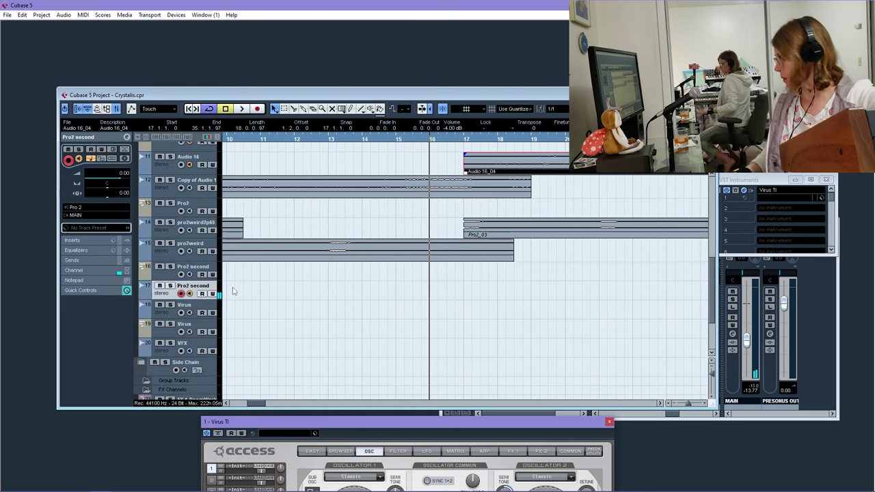
Play the arrangement from bar 15 to rehearse the Pro2 second part against the existing clips
{"action": "key", "text": "space"}
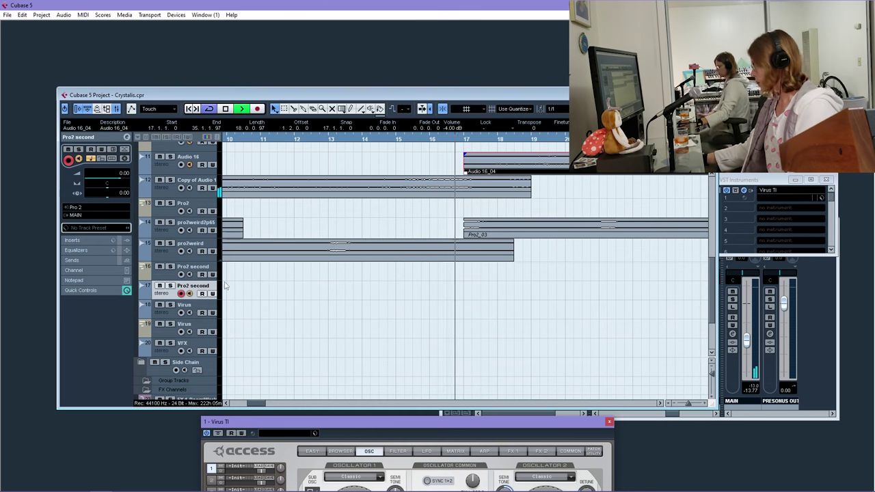
{"action": "key", "text": "space"}
{"action": "left_click", "coordinate": [399, 139]}
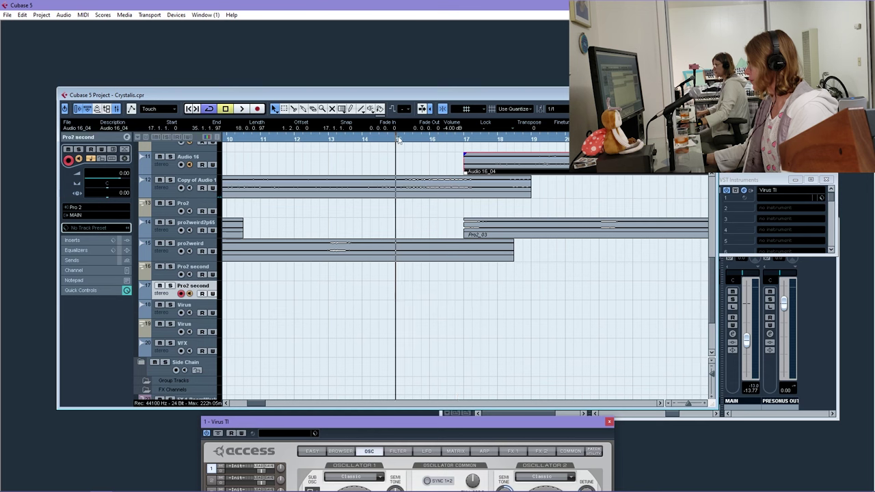
{"action": "key", "text": "space"}
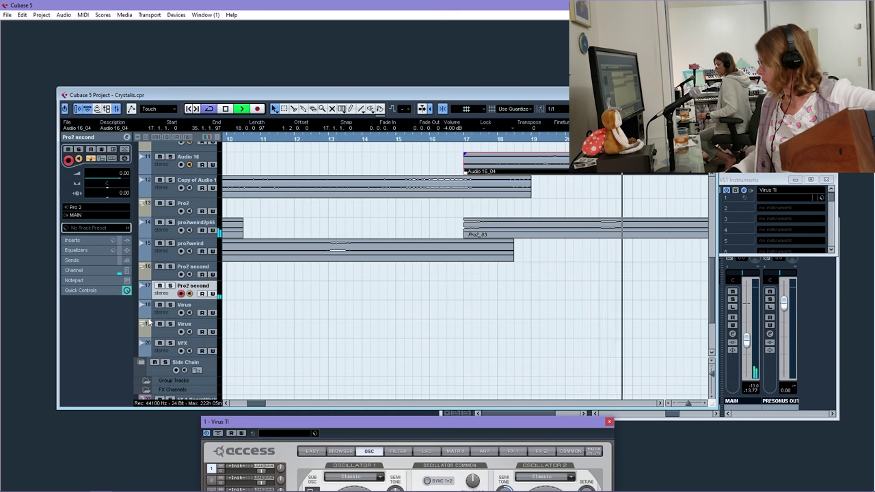
{"action": "key", "text": "space"}
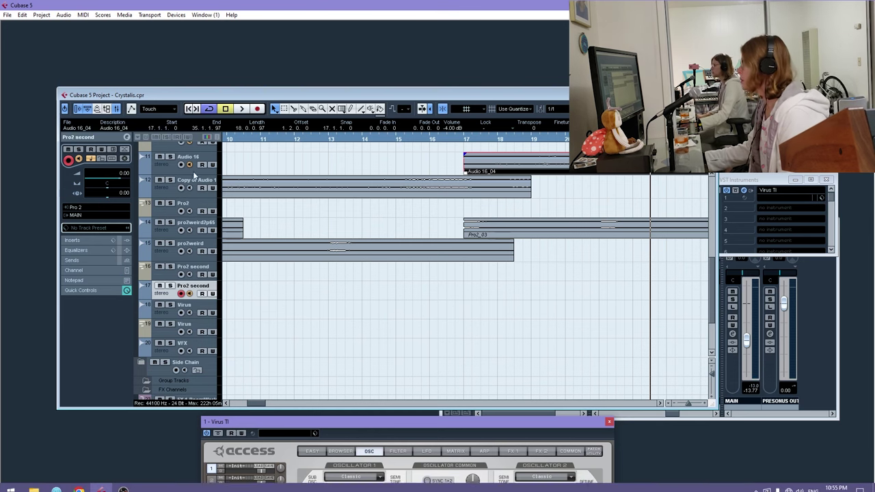
Record a take on the Pro2 second audio track from bar 15 and enlarge the track to show its waveform
{"action": "left_click", "coordinate": [394, 140]}
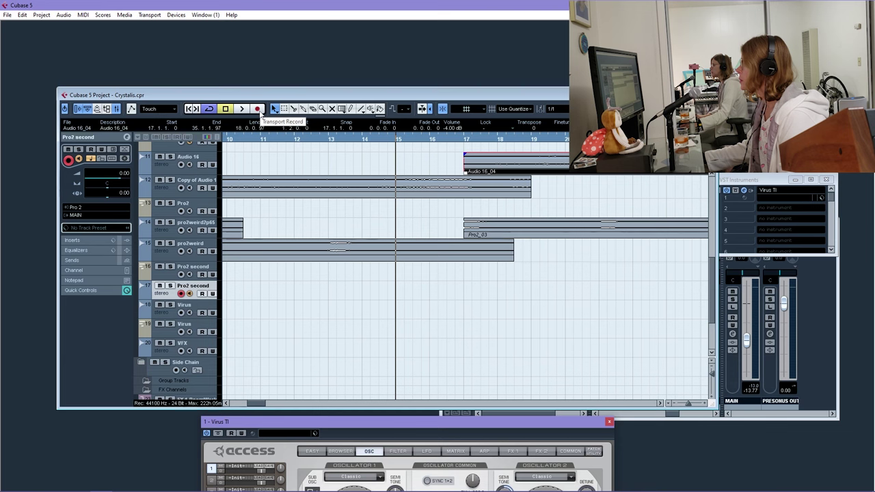
{"action": "left_click_drag", "start_coordinate": [689, 406], "coordinate": [686, 406]}
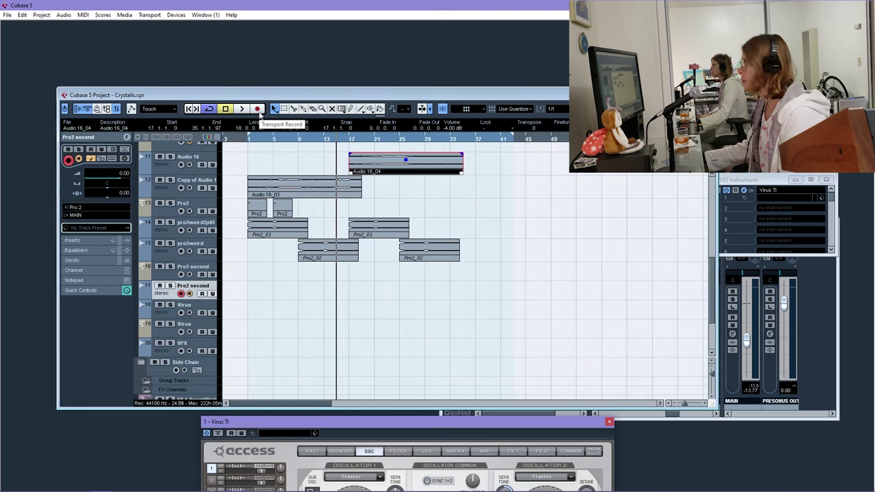
{"action": "left_click", "coordinate": [258, 110]}
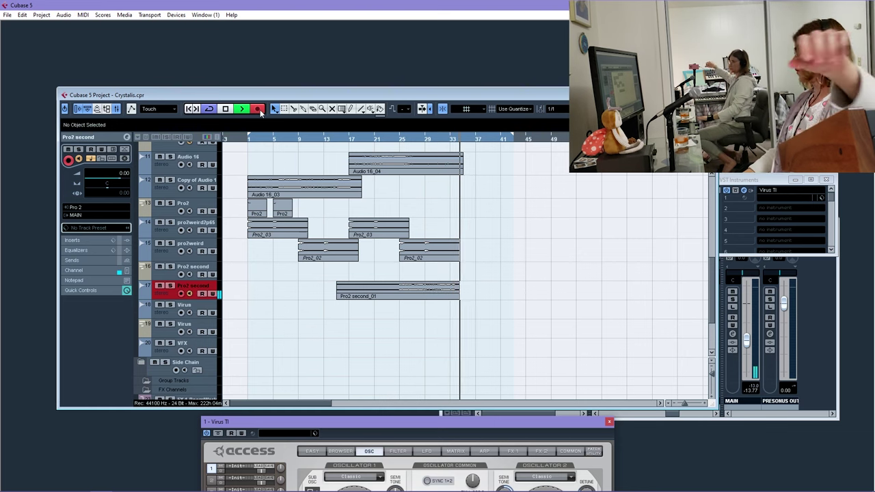
{"action": "key", "text": "space"}
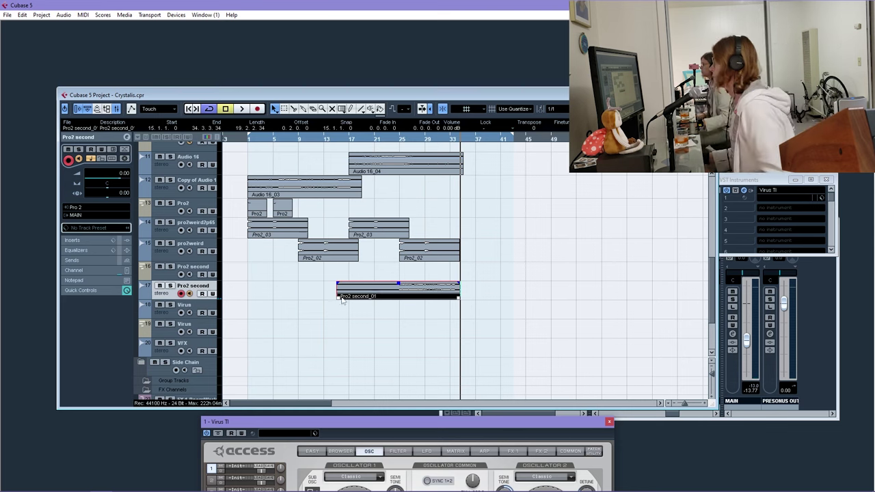
{"action": "left_click_drag", "start_coordinate": [194, 298], "coordinate": [194, 380]}
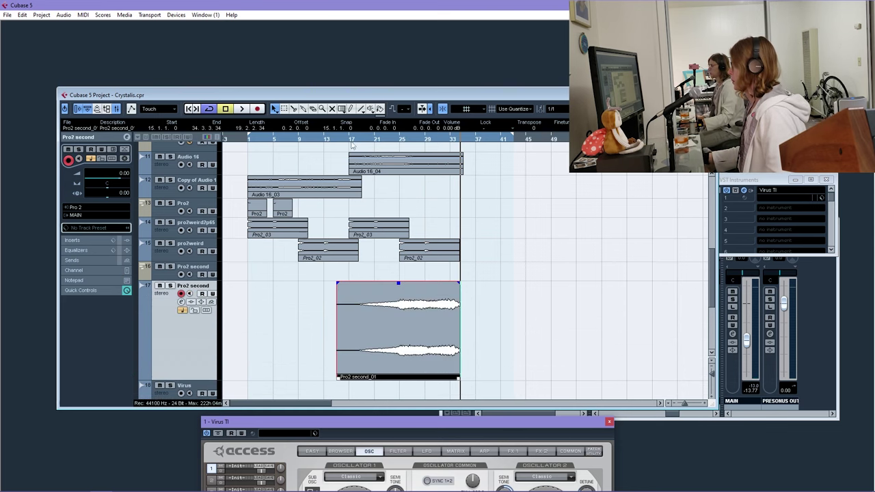
Solo the Pro2 second audio track and play the new take around bar 17 to locate where its sound starts
{"action": "left_click_drag", "start_coordinate": [353, 145], "coordinate": [353, 218]}
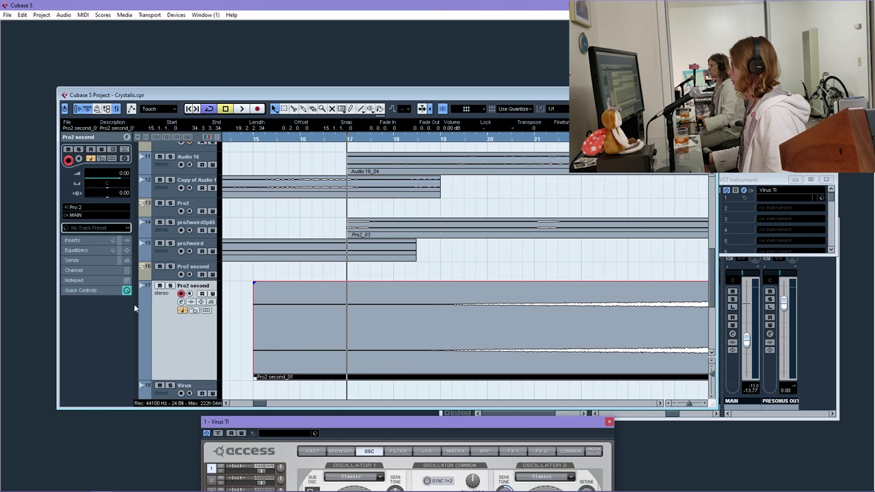
{"action": "left_click", "coordinate": [171, 285]}
{"action": "key", "text": "space"}
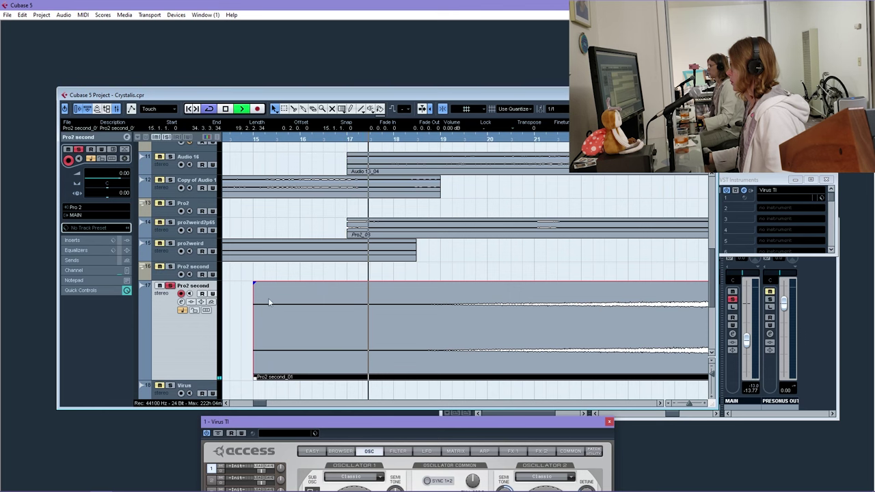
{"action": "left_click", "coordinate": [299, 140]}
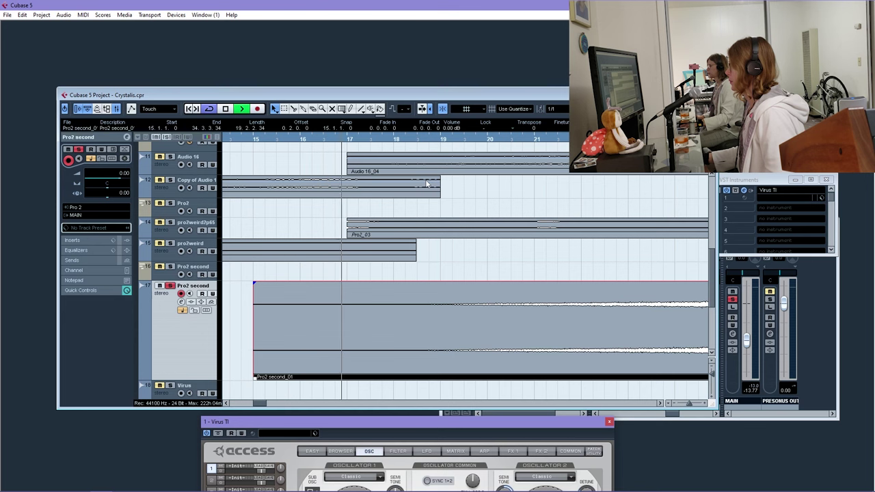
{"action": "key", "text": "h"}
{"action": "key", "text": "h"}
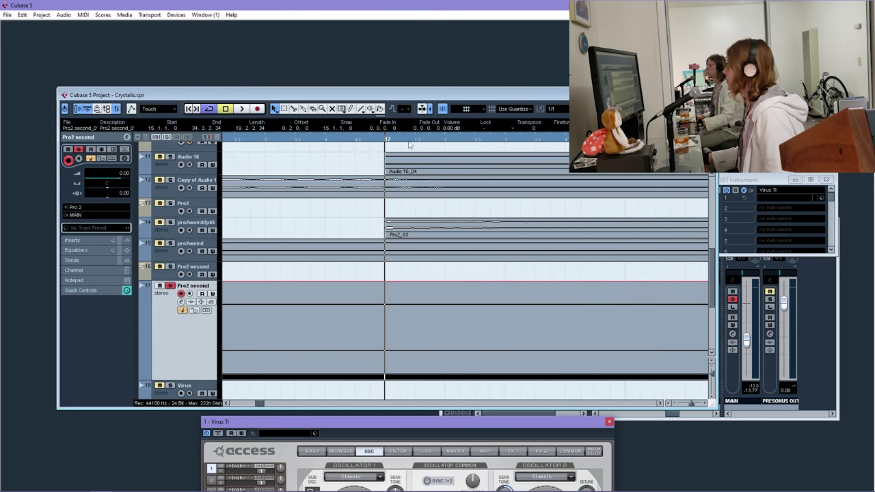
{"action": "left_click", "coordinate": [299, 140]}
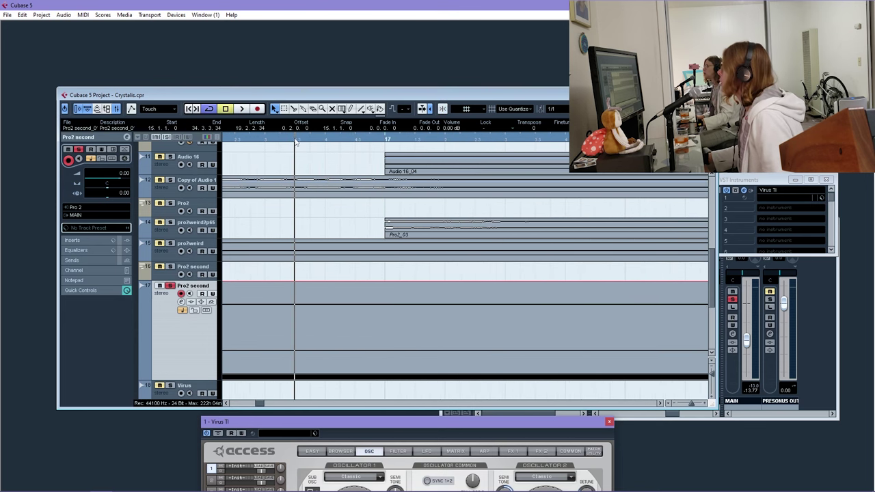
{"action": "key", "text": "space"}
{"action": "key", "text": "space"}
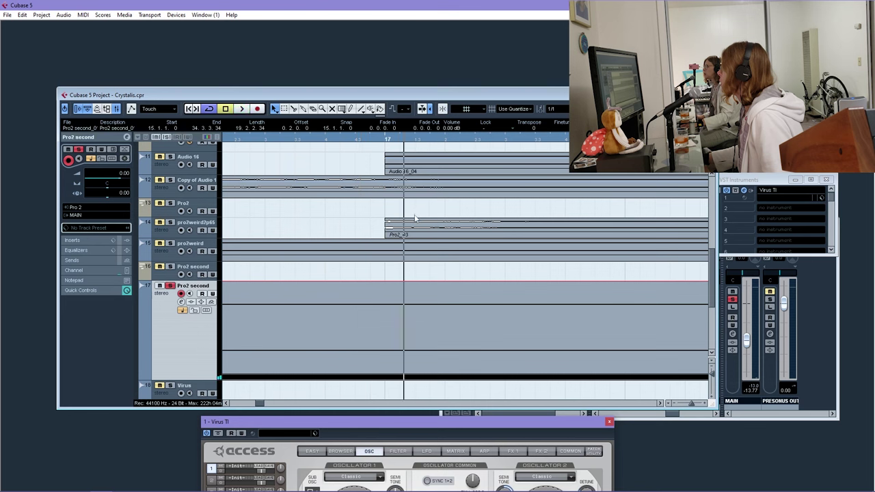
{"action": "left_click", "coordinate": [346, 145]}
{"action": "key", "text": "space"}
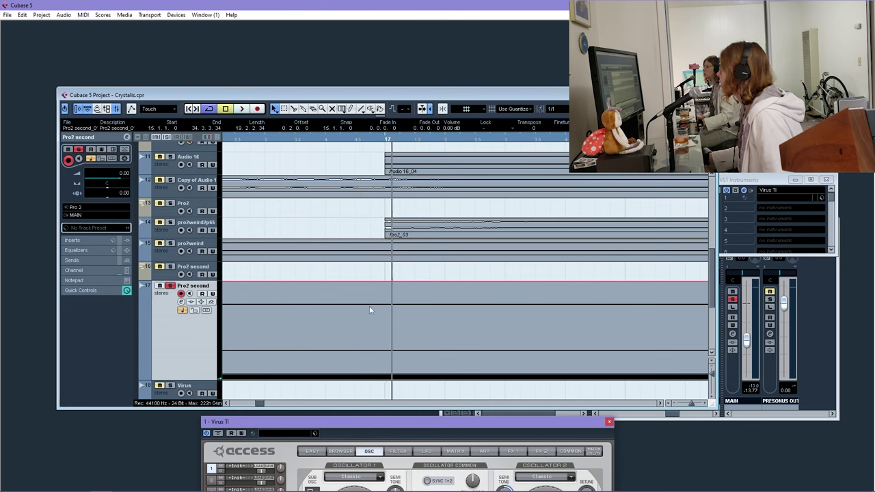
Cut away the Pro2 second take before 16.4.4.31 and move the remaining clip to start at bar 17
{"action": "left_click", "coordinate": [374, 307], "text": "alt"}
{"action": "left_click", "coordinate": [360, 291]}
{"action": "key", "text": "Delete"}
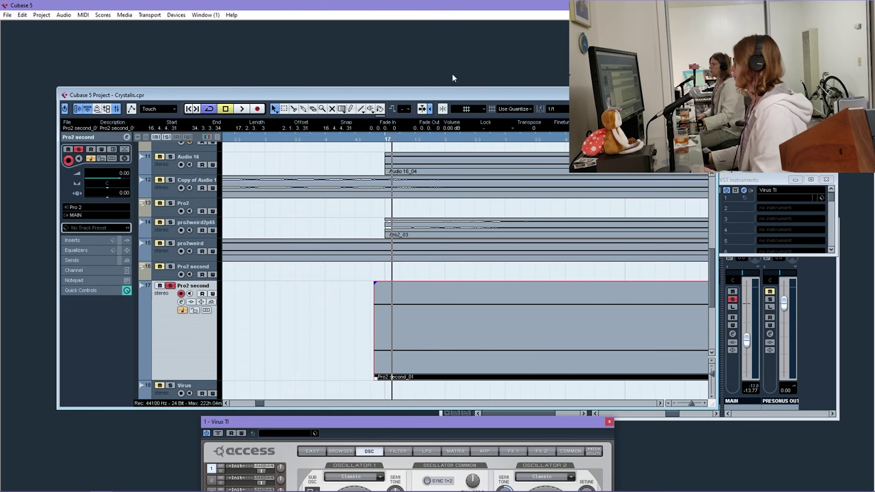
{"action": "left_click_drag", "start_coordinate": [375, 376], "coordinate": [387, 377]}
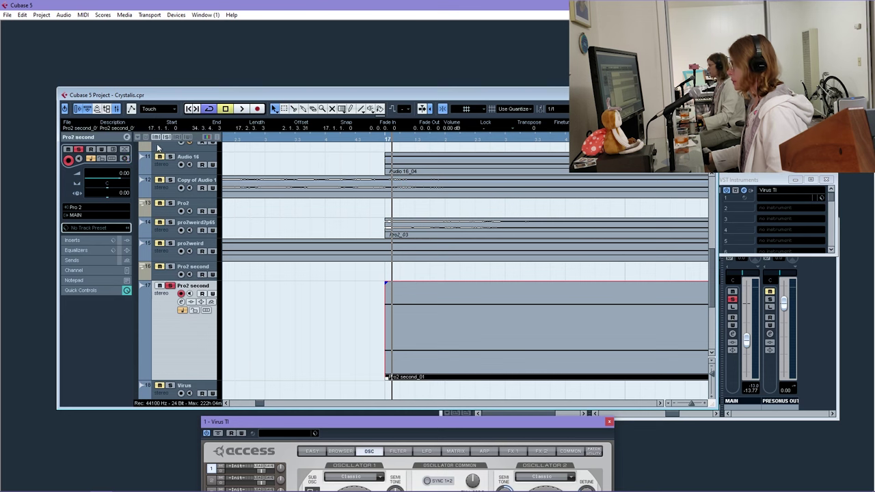
Unsolo the Pro2 second audio track, reduce its height and play the clip with the full arrangement from around bar 17
{"action": "key", "text": "s"}
{"action": "left_click_drag", "start_coordinate": [209, 379], "coordinate": [208, 312]}
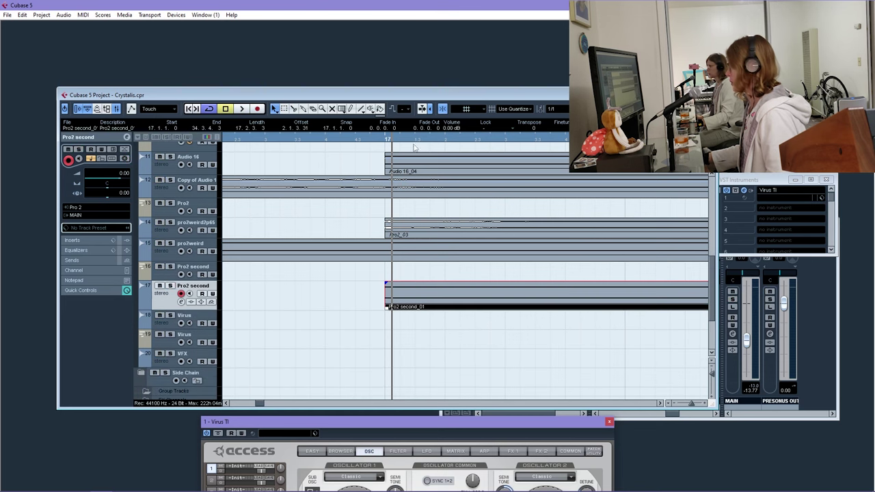
{"action": "key", "text": "g"}
{"action": "key", "text": "g"}
{"action": "key", "text": "g"}
{"action": "key", "text": "space"}
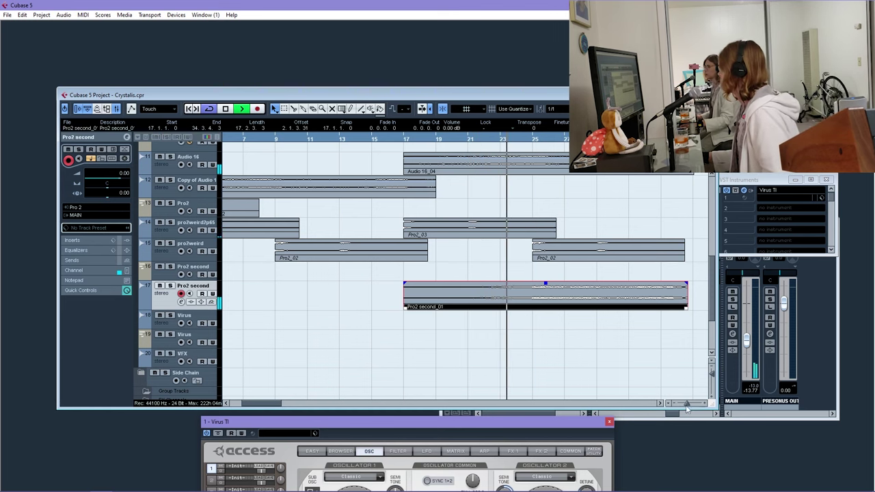
{"action": "key", "text": "g"}
{"action": "scroll", "coordinate": [392, 394], "scroll_direction": "right", "scroll_amount": 2}
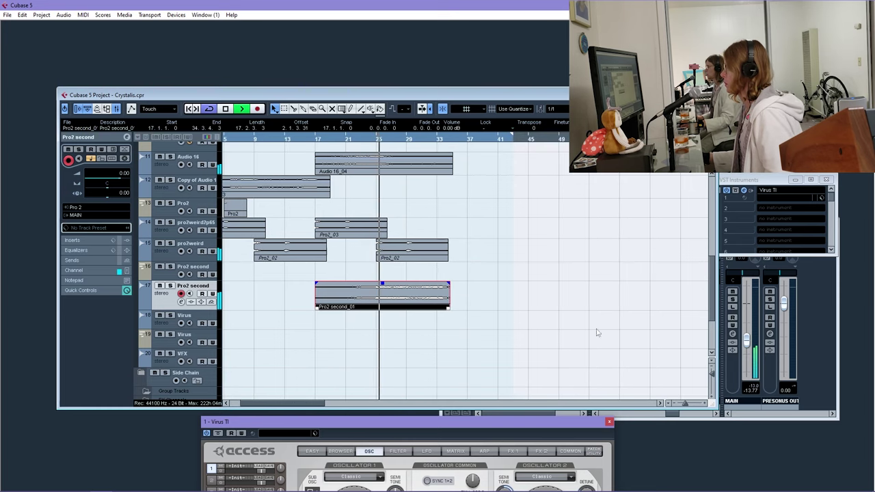
{"action": "left_click", "coordinate": [685, 406]}
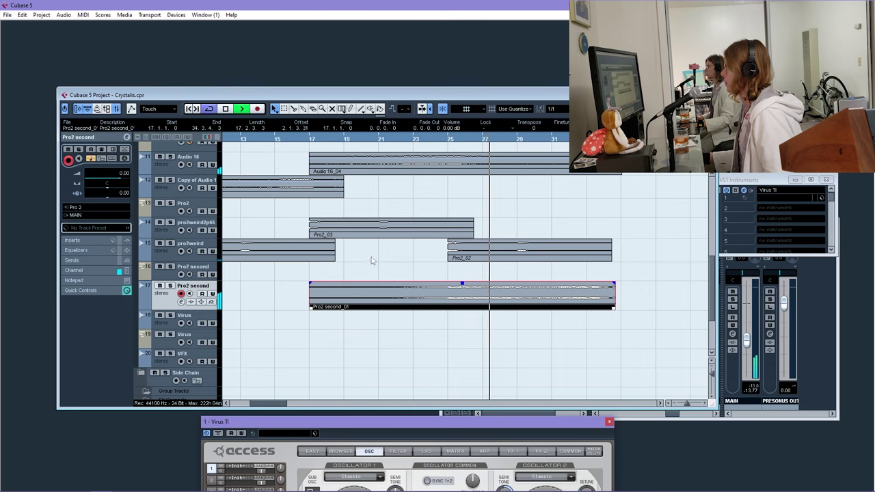
{"action": "left_click", "coordinate": [687, 406]}
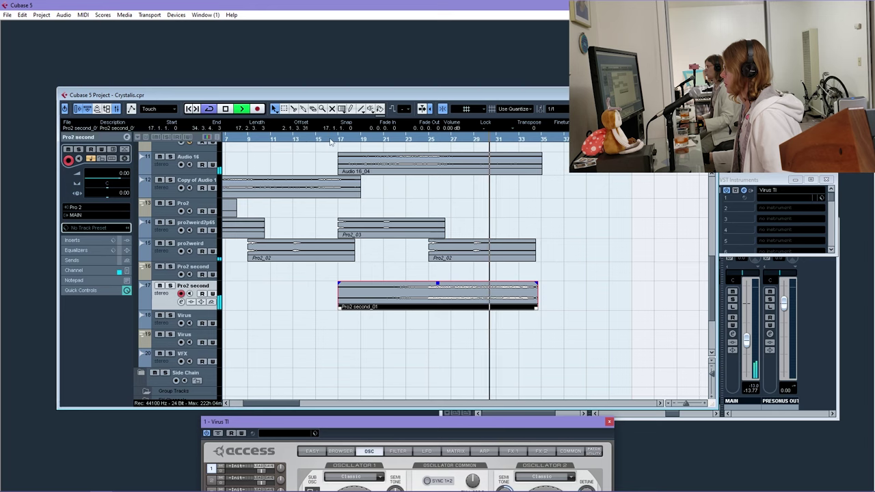
{"action": "left_click_drag", "start_coordinate": [322, 139], "coordinate": [309, 152]}
Stop playback and load the AutoPan modulation effect into the third insert slot of the pro2weird2p65 track
{"action": "left_click", "coordinate": [179, 228]}
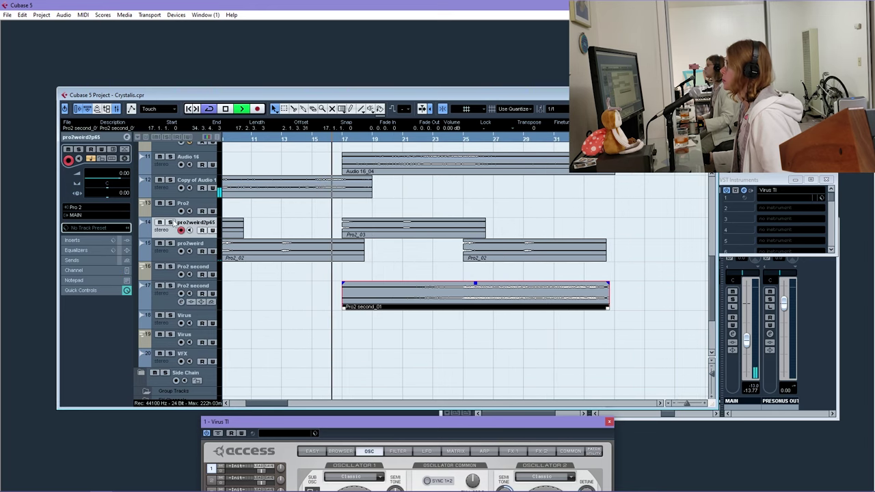
{"action": "key", "text": "space"}
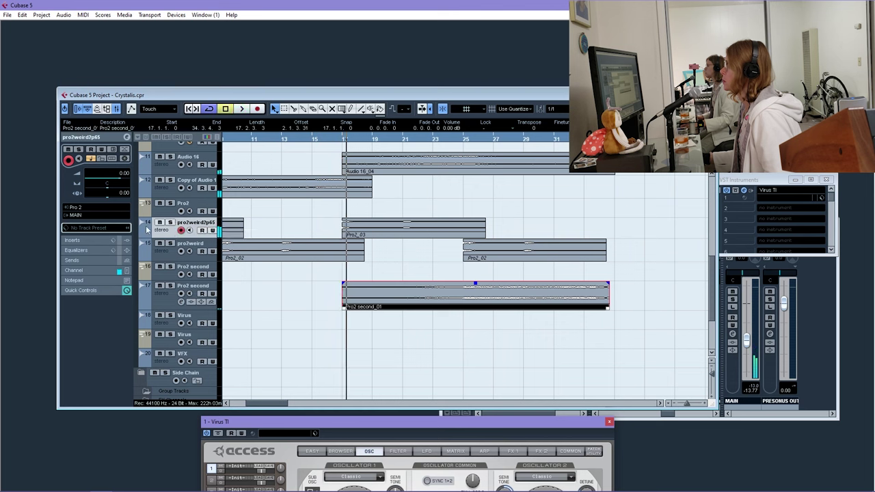
{"action": "left_click", "coordinate": [86, 240]}
{"action": "left_click", "coordinate": [90, 213]}
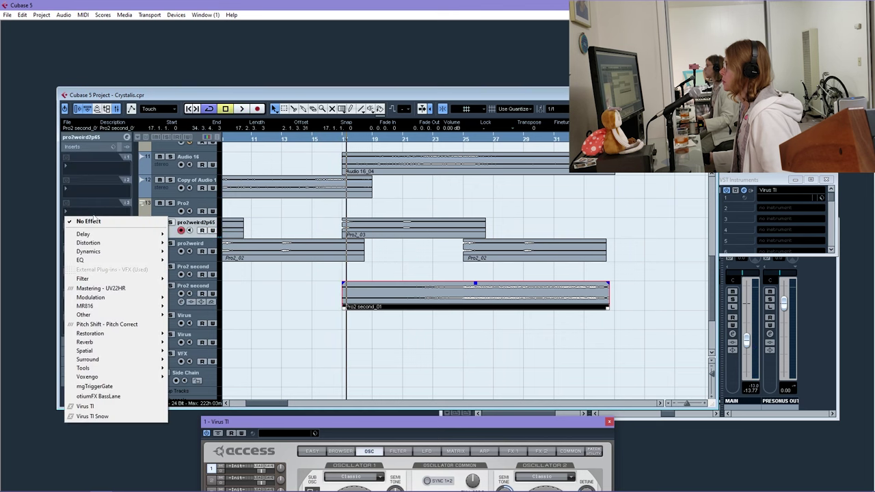
{"action": "mouse_move", "coordinate": [137, 280]}
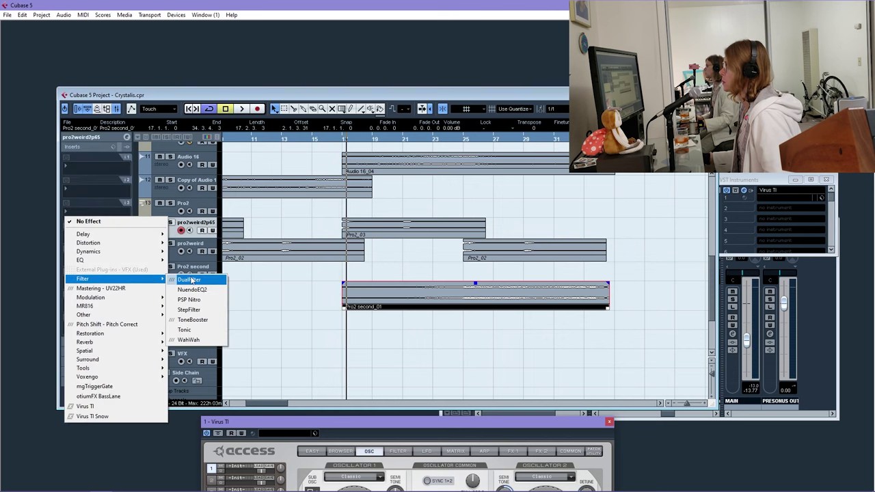
{"action": "mouse_move", "coordinate": [137, 297]}
{"action": "left_click", "coordinate": [187, 299]}
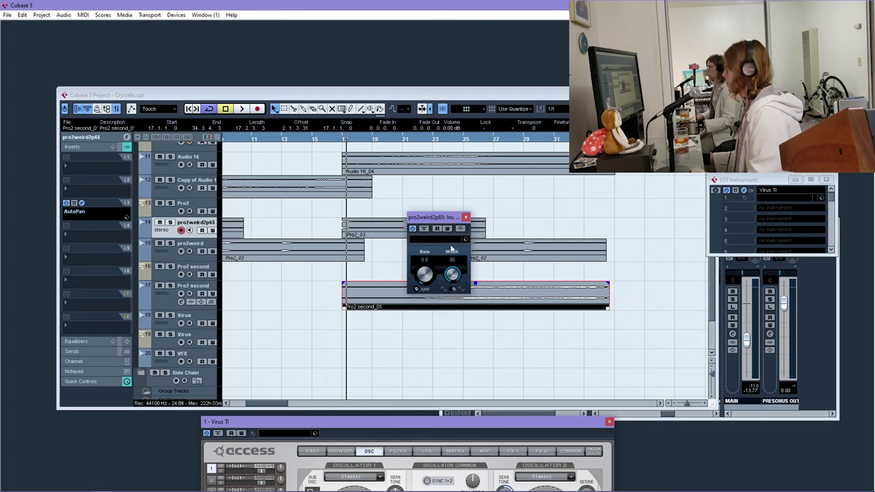
Examine the existing group and FX channels in VST Connections
{"action": "key", "text": "F11"}
{"action": "key", "text": "F4"}
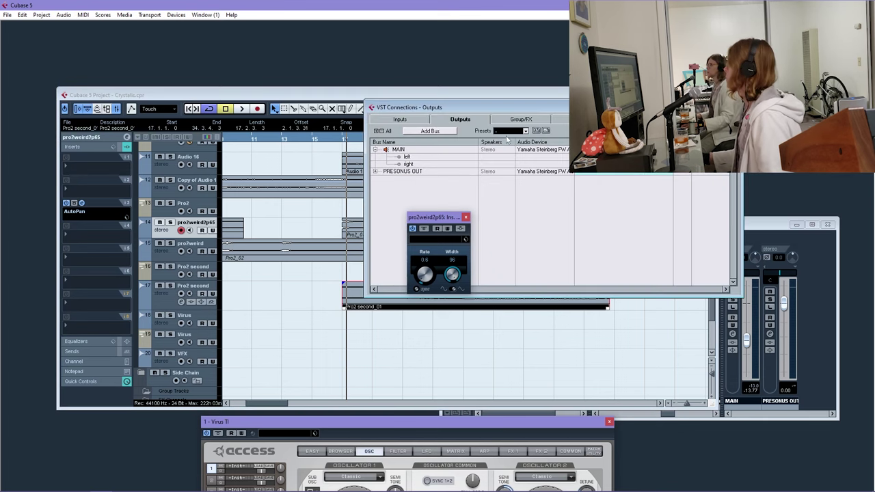
{"action": "left_click", "coordinate": [520, 122]}
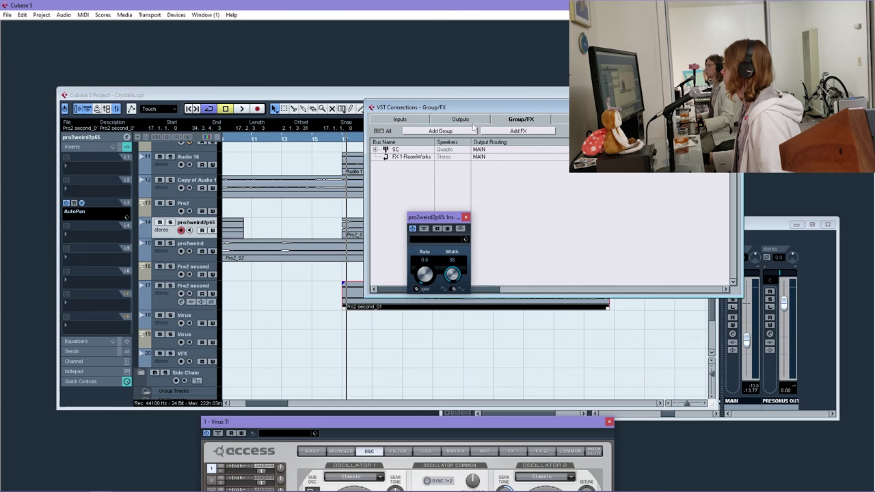
{"action": "scroll", "coordinate": [186, 366], "scroll_direction": "down", "scroll_amount": 1}
Add a stereo FX channel track with the PingPongDelay effect and dismiss its plug-in window
{"action": "right_click", "coordinate": [171, 312]}
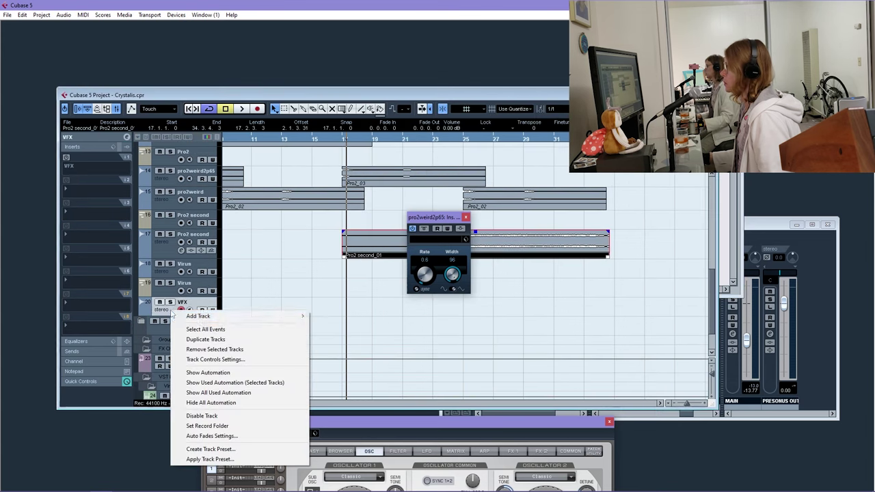
{"action": "mouse_move", "coordinate": [205, 316]}
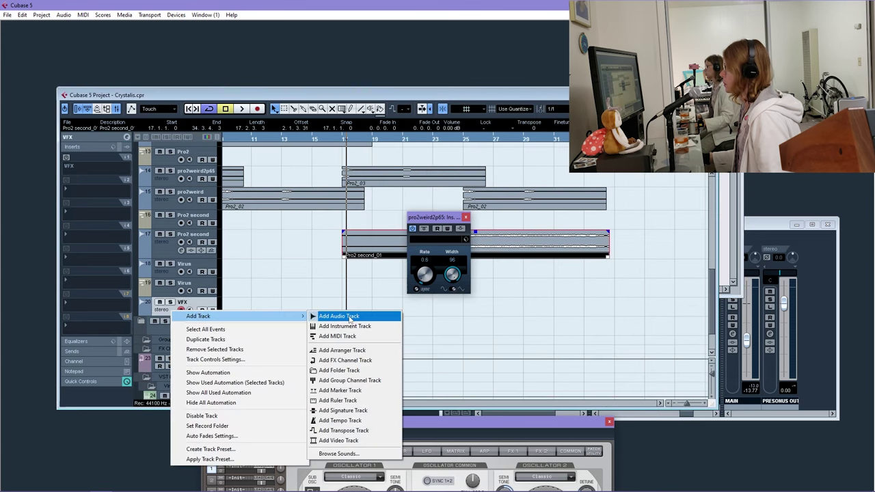
{"action": "left_click", "coordinate": [385, 358]}
{"action": "left_click", "coordinate": [399, 247]}
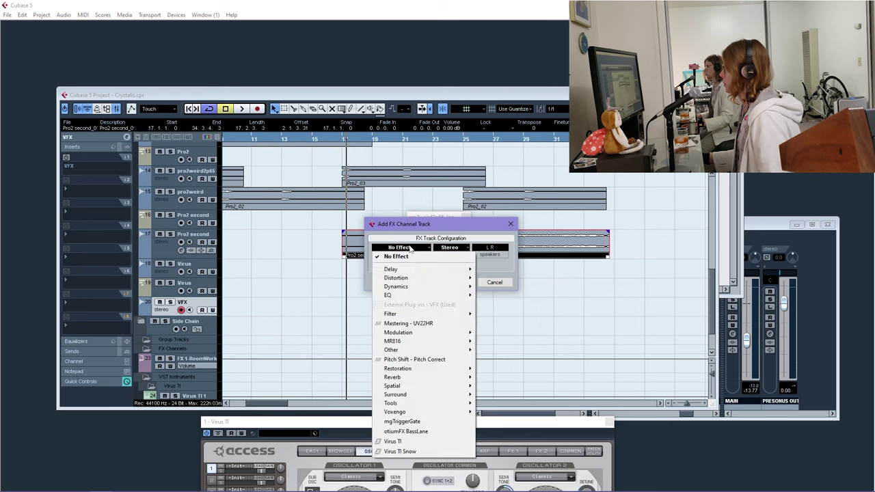
{"action": "mouse_move", "coordinate": [444, 269]}
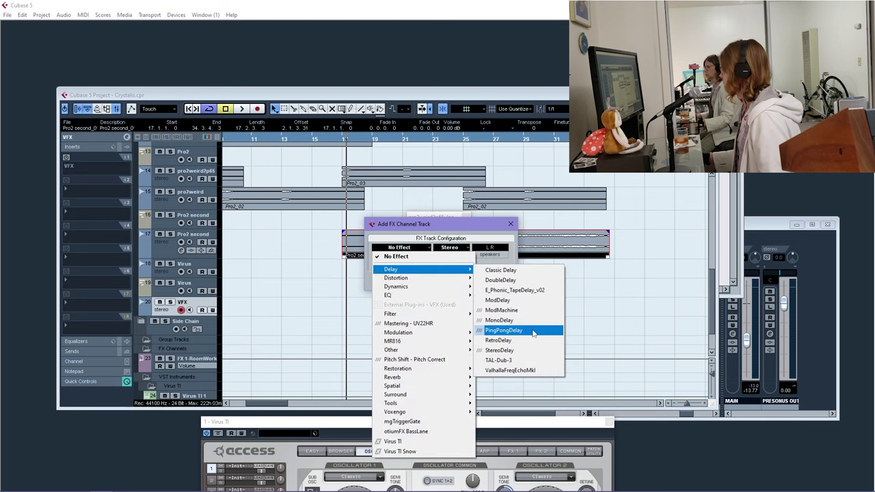
{"action": "left_click", "coordinate": [503, 330]}
{"action": "left_click", "coordinate": [451, 281]}
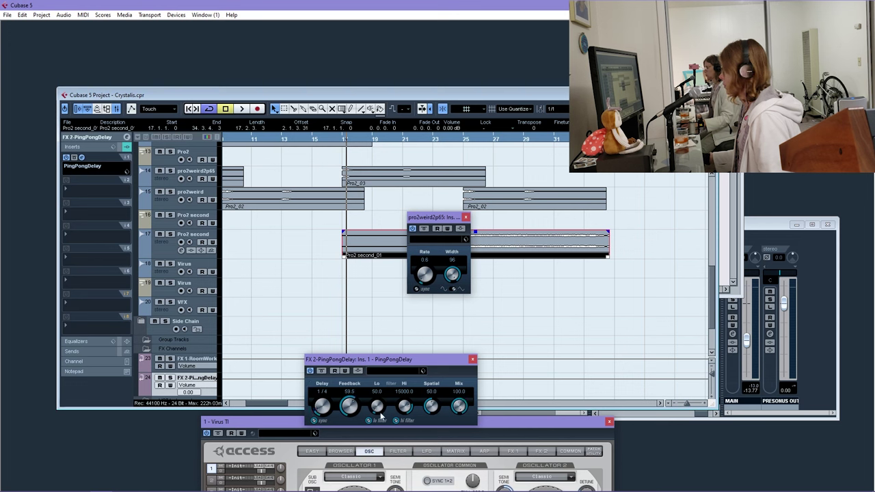
{"action": "left_click", "coordinate": [472, 359]}
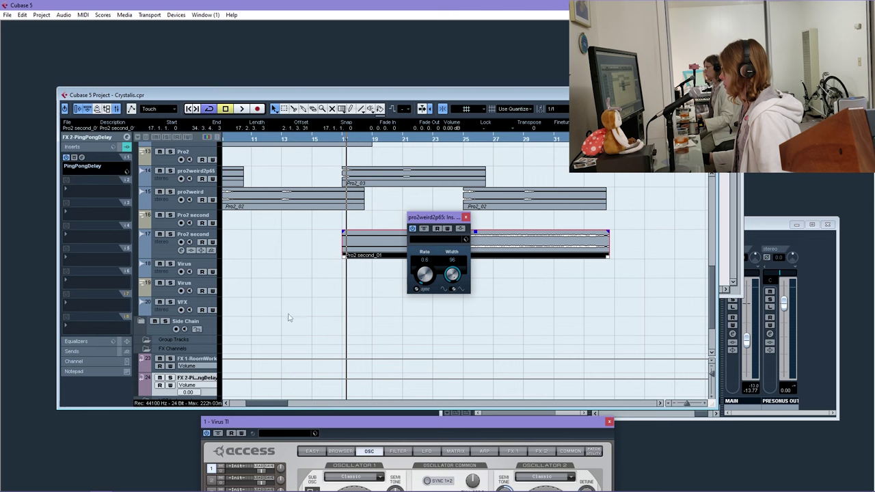
Route the first send of the pro2weird2p65 track to FX 2-PingPongDelay and activate it at a level of -4.25
{"action": "left_click", "coordinate": [161, 180]}
{"action": "left_click", "coordinate": [93, 349]}
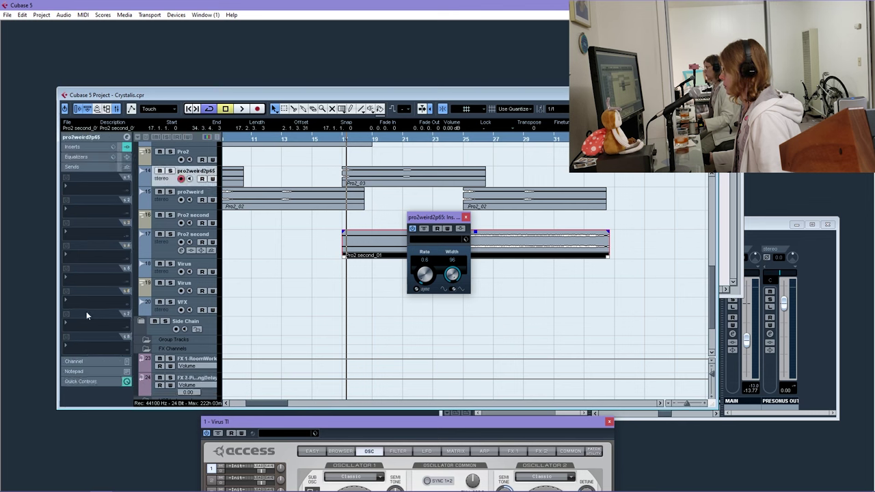
{"action": "left_click", "coordinate": [96, 190]}
{"action": "left_click", "coordinate": [88, 219]}
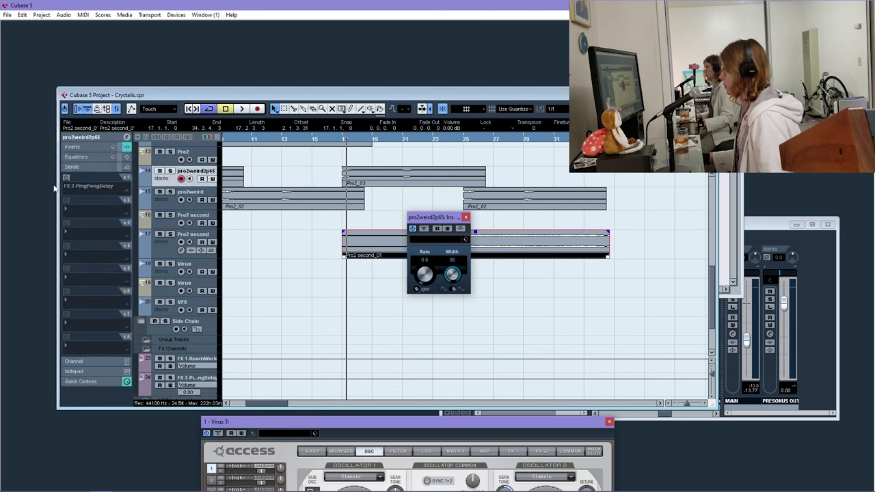
Solo the pro2weird2p65 track, play it from bar 17 and lower the AutoPan rate to 0.1
{"action": "left_click", "coordinate": [170, 171]}
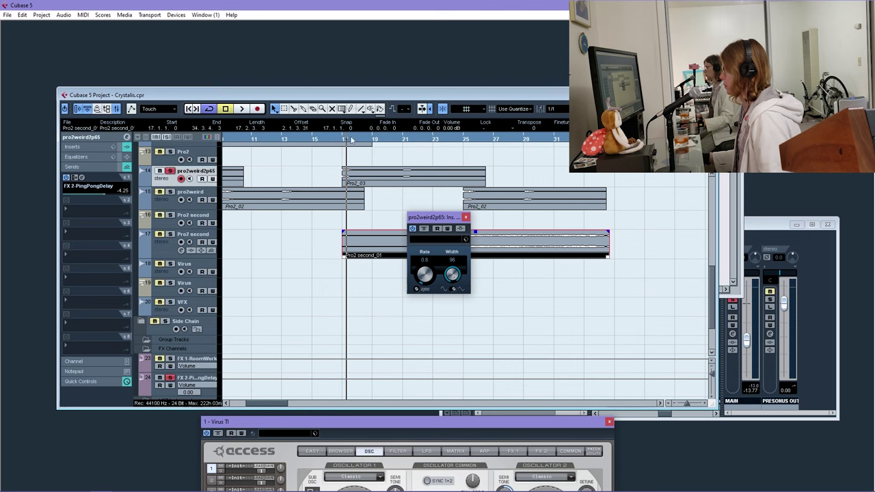
{"action": "key", "text": "space"}
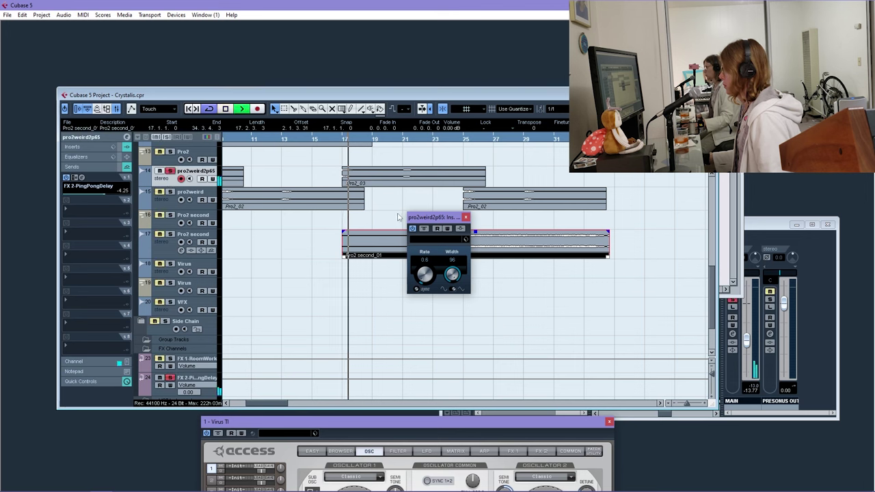
{"action": "left_click_drag", "start_coordinate": [424, 275], "coordinate": [425, 290]}
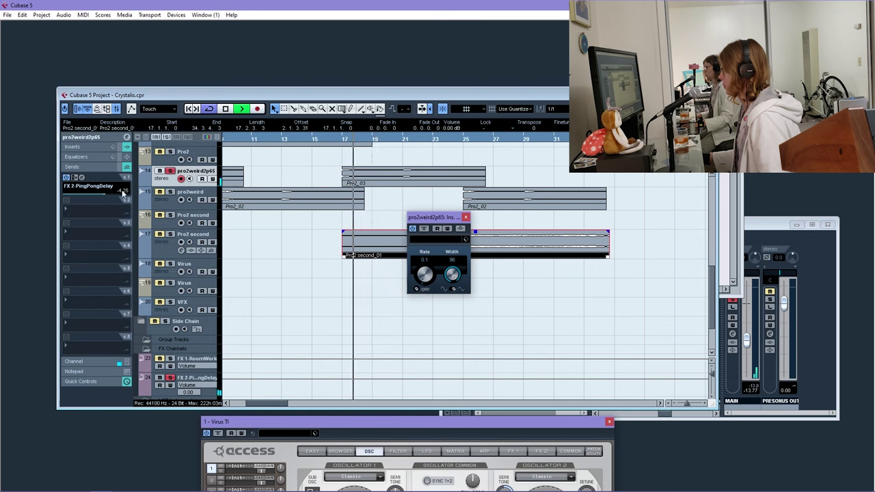
Enable the first EQ band on pro2weird2p65 as Low Shelf I with a gain of -9.6 at 874.1 Hz
{"action": "left_click", "coordinate": [87, 147]}
{"action": "left_click", "coordinate": [86, 341]}
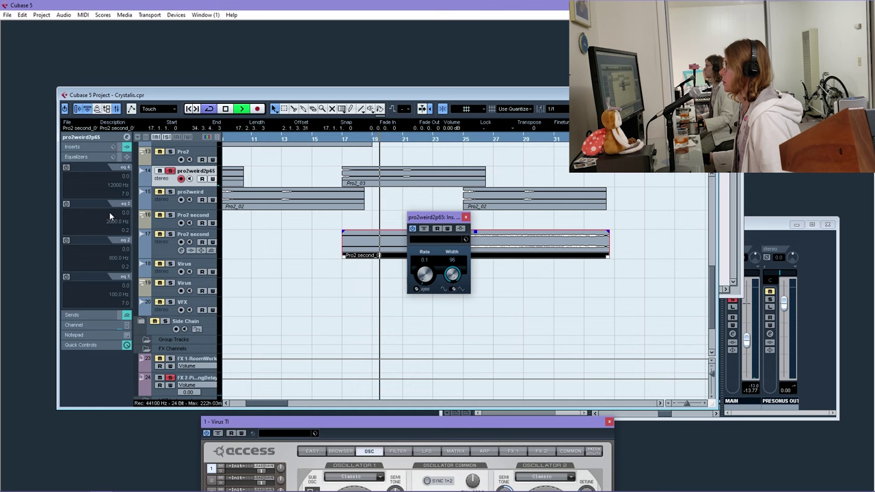
{"action": "left_click", "coordinate": [66, 277]}
{"action": "left_click_drag", "start_coordinate": [97, 289], "coordinate": [82, 299]}
{"action": "left_click", "coordinate": [77, 302]}
{"action": "left_click", "coordinate": [77, 302]}
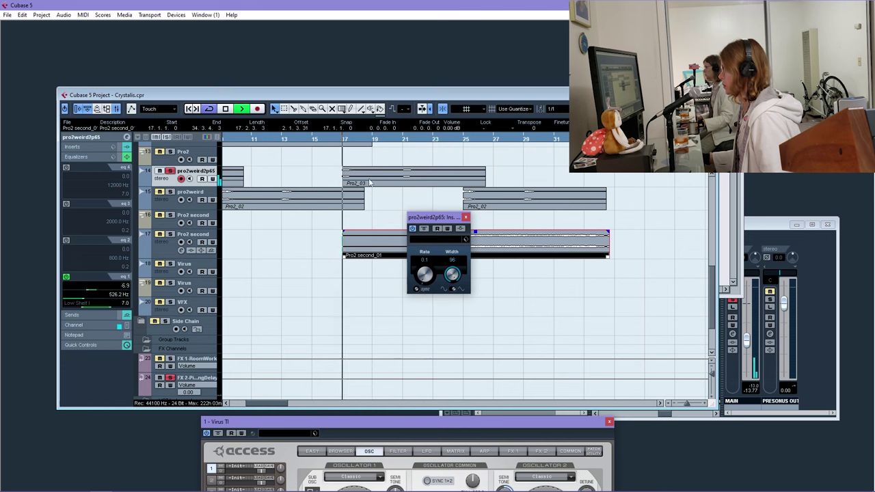
{"action": "left_click_drag", "start_coordinate": [88, 288], "coordinate": [101, 287]}
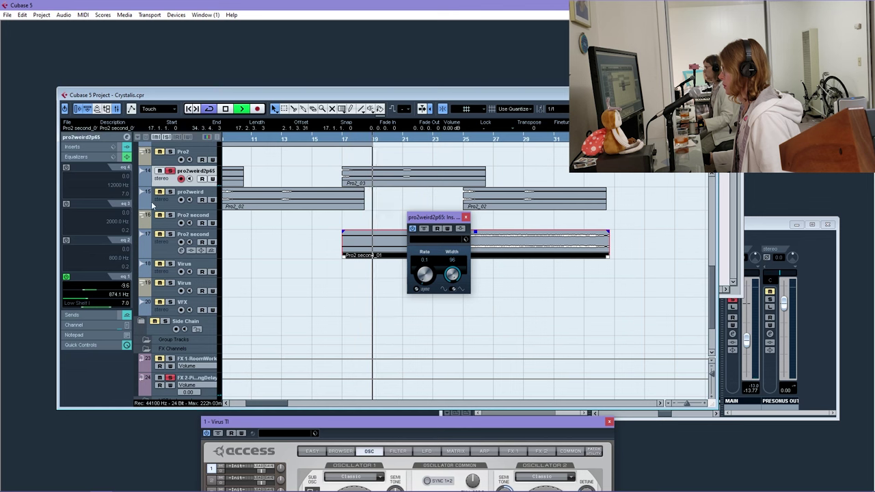
Enable the first EQ band on the pro2weird track as Low Shelf I with a gain of -9.6 at 874.0 Hz
{"action": "left_click", "coordinate": [162, 206]}
{"action": "left_click", "coordinate": [66, 277]}
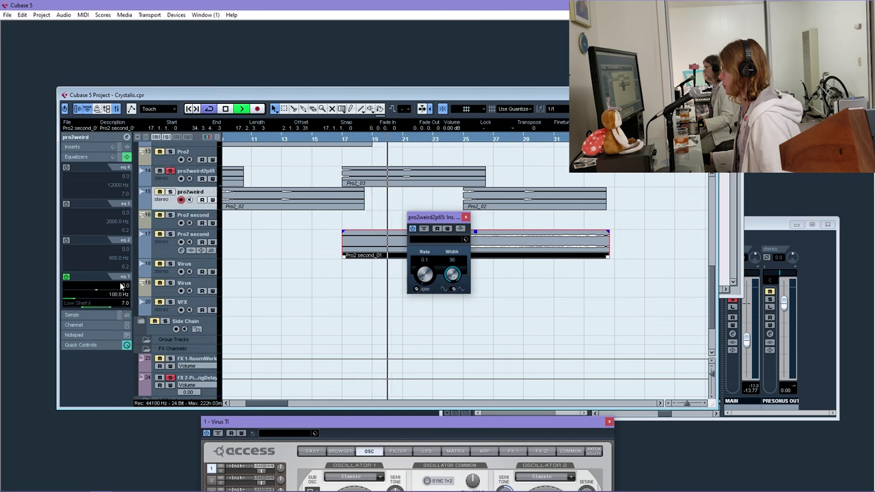
{"action": "left_click_drag", "start_coordinate": [125, 283], "coordinate": [41, 263]}
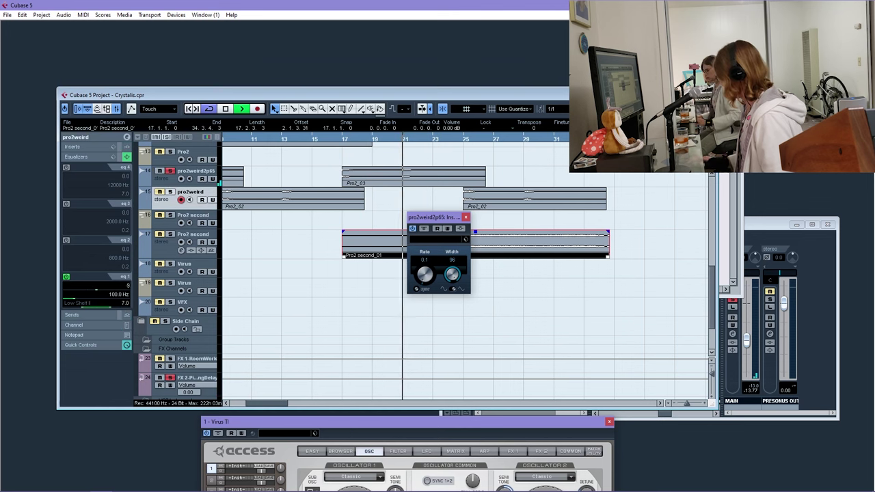
{"action": "left_click", "coordinate": [164, 179]}
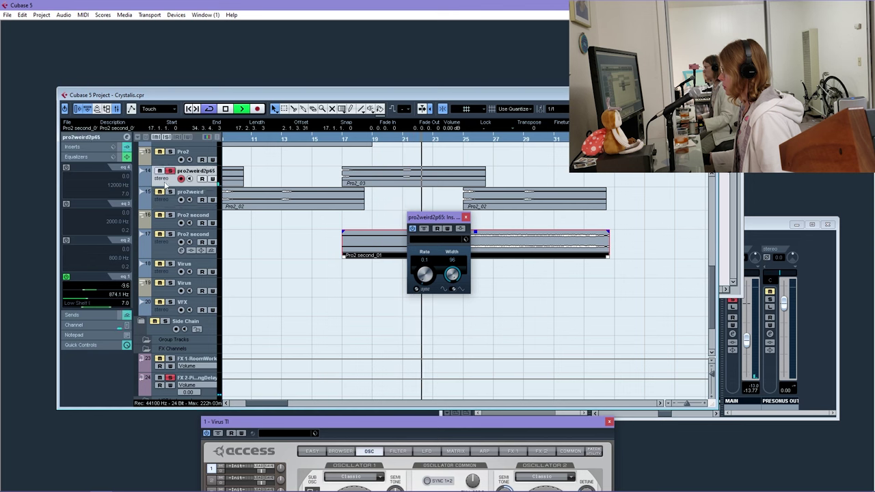
{"action": "left_click", "coordinate": [164, 198]}
{"action": "left_click_drag", "start_coordinate": [114, 292], "coordinate": [114, 281]}
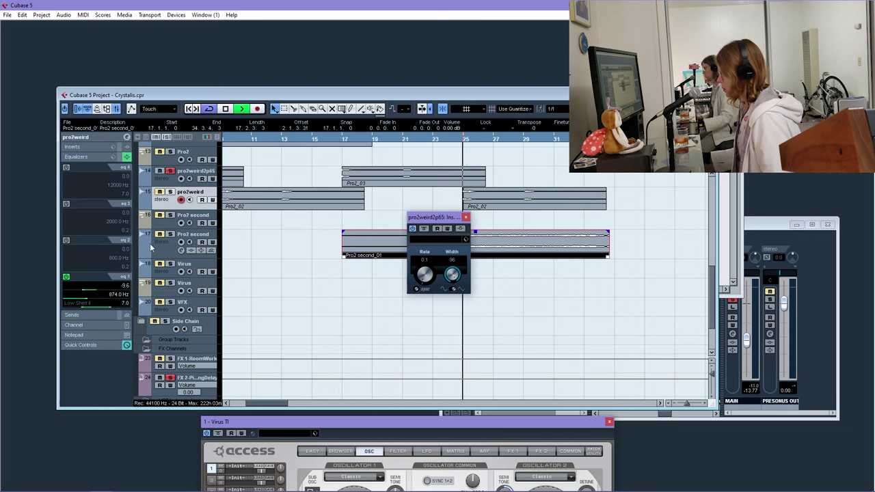
{"action": "left_click", "coordinate": [86, 303]}
{"action": "left_click", "coordinate": [94, 322]}
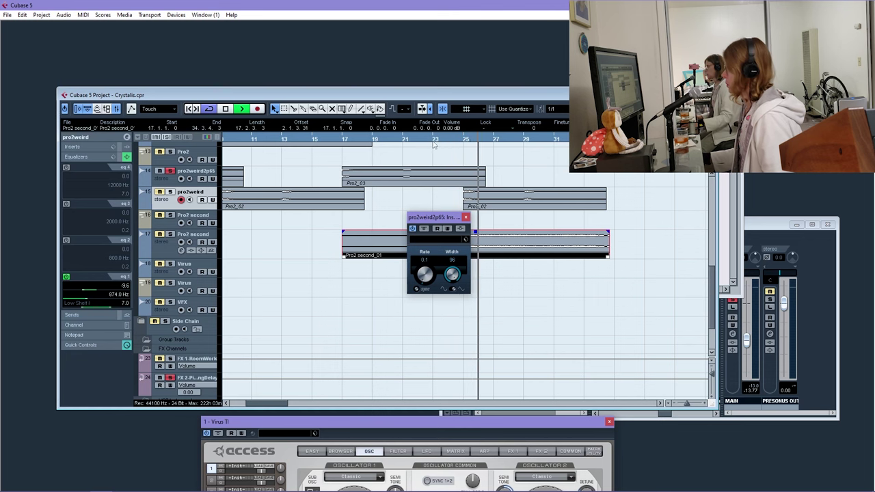
Play from bar 17 and show the Sends:1 - Send Level automation lane under the pro2weird track
{"action": "left_click", "coordinate": [350, 150]}
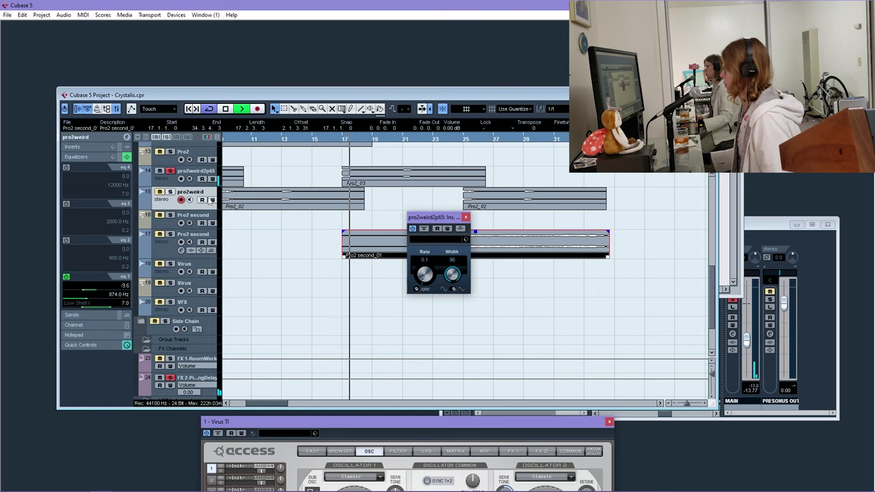
{"action": "left_click", "coordinate": [144, 210]}
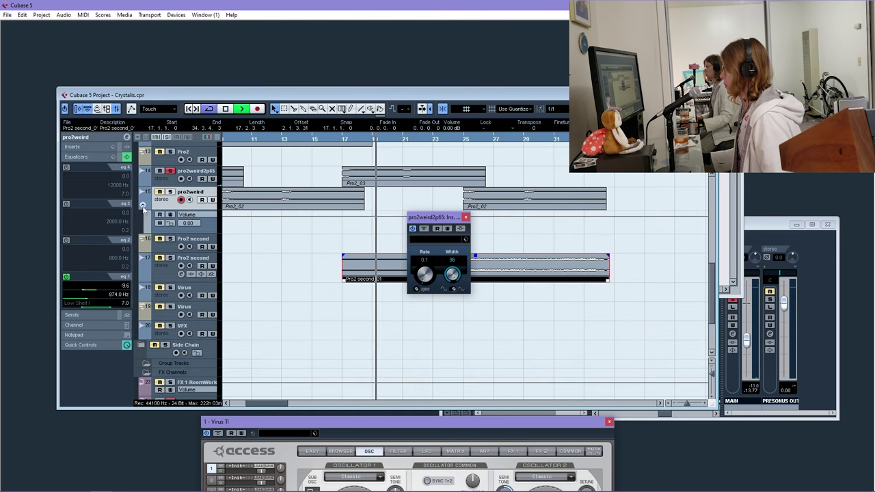
{"action": "left_click", "coordinate": [190, 215]}
{"action": "left_click", "coordinate": [226, 295]}
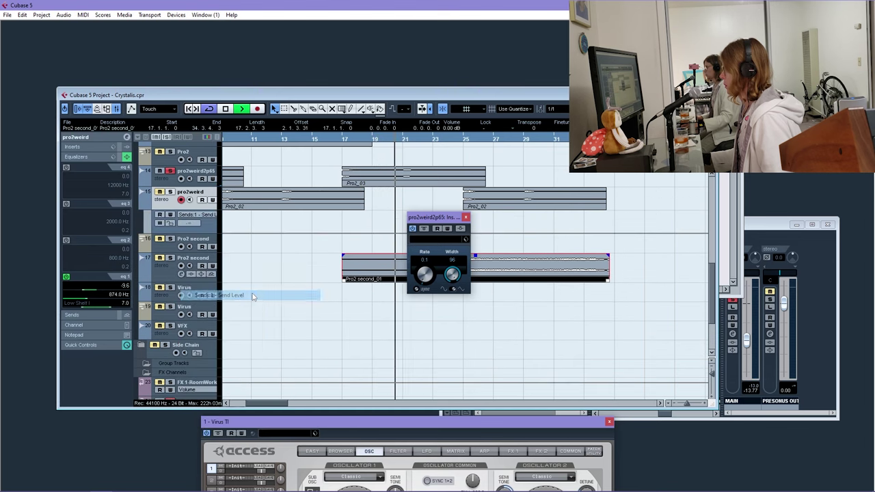
{"action": "left_click", "coordinate": [72, 315]}
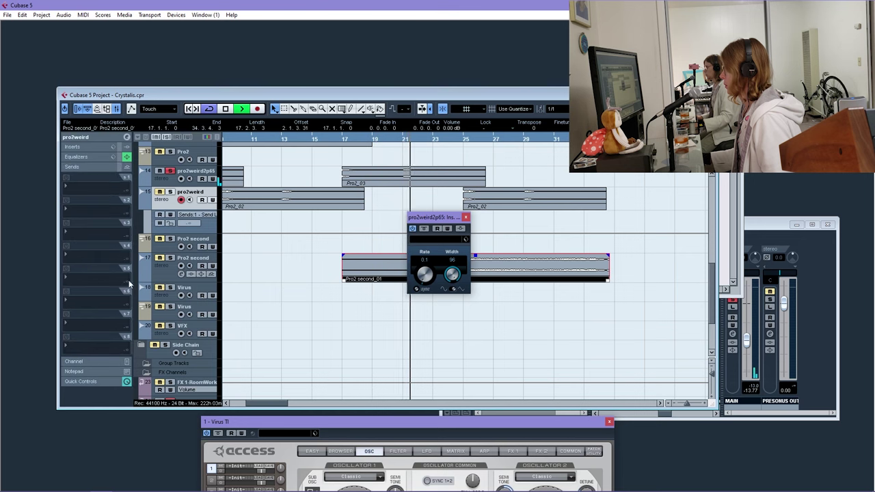
Show the Sends:1 - Send Level automation lane under the pro2weird2p65 track
{"action": "left_click", "coordinate": [161, 184]}
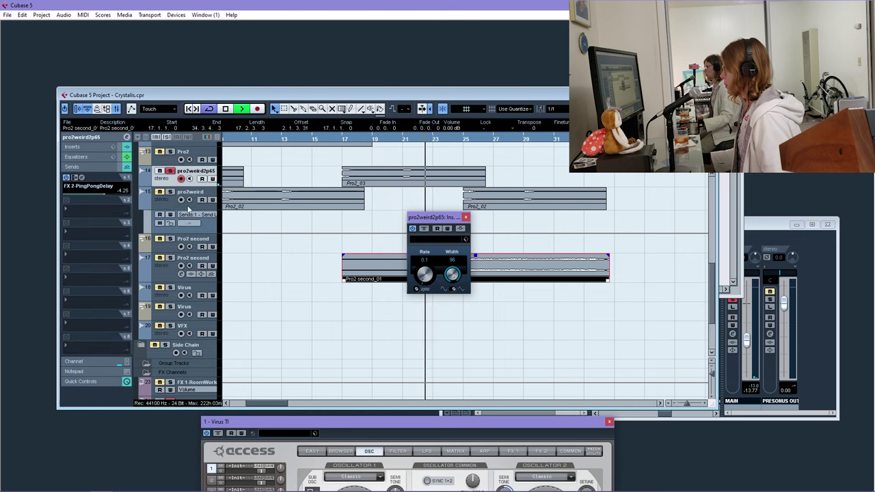
{"action": "left_click", "coordinate": [145, 183]}
{"action": "left_click", "coordinate": [197, 192]}
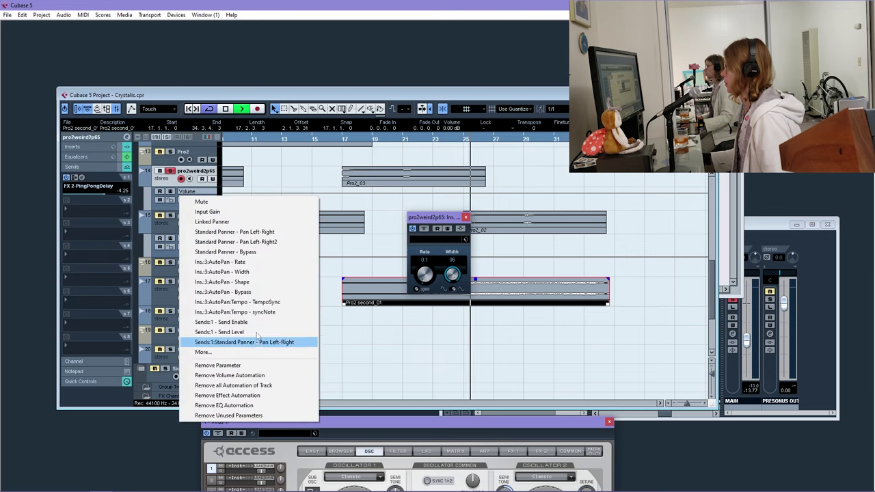
{"action": "left_click", "coordinate": [222, 332]}
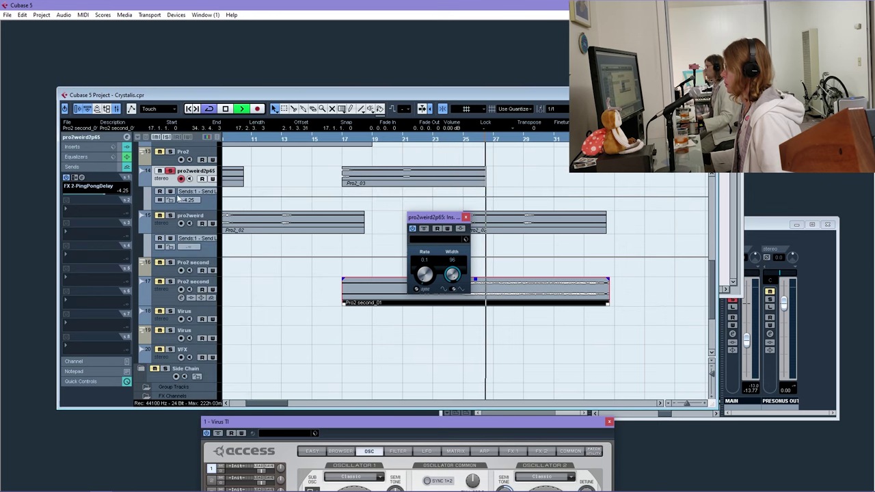
Enable automation reading on pro2weird2p65 and step its send level from minus infinity up to -4.25 just before bar 17
{"action": "left_click", "coordinate": [202, 178]}
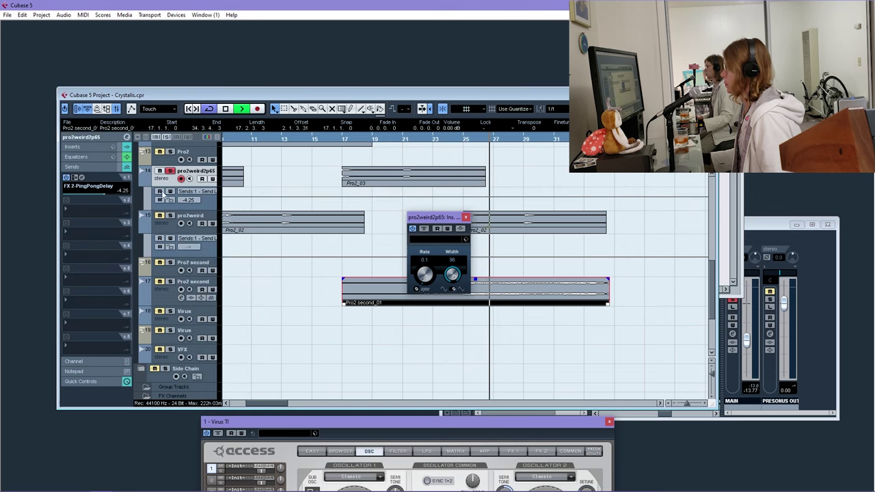
{"action": "left_click", "coordinate": [341, 197]}
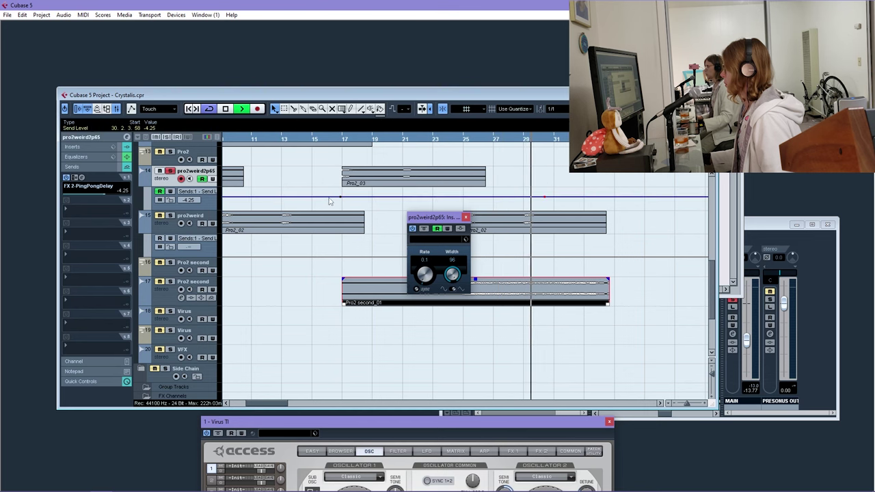
{"action": "left_click_drag", "start_coordinate": [340, 199], "coordinate": [342, 228]}
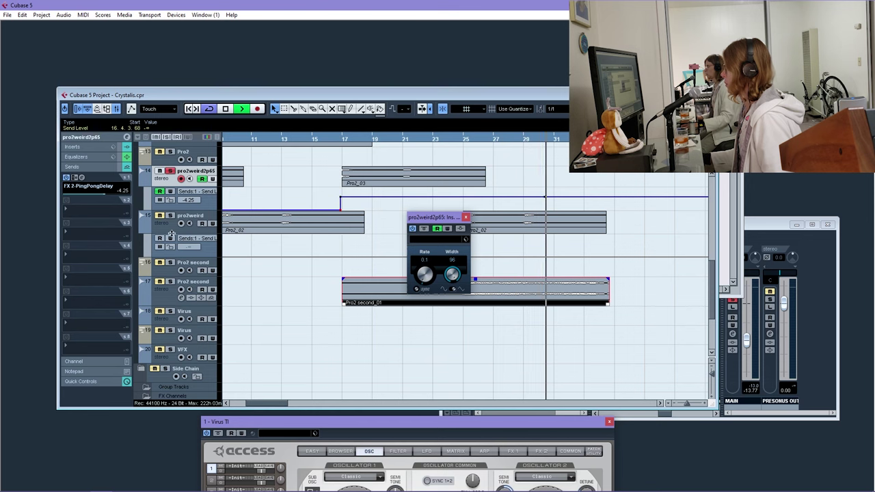
Try duplicating the pro2weird2p65 track, dismiss the AutoPan window and undo the duplication
{"action": "right_click", "coordinate": [173, 181]}
{"action": "left_click", "coordinate": [205, 212]}
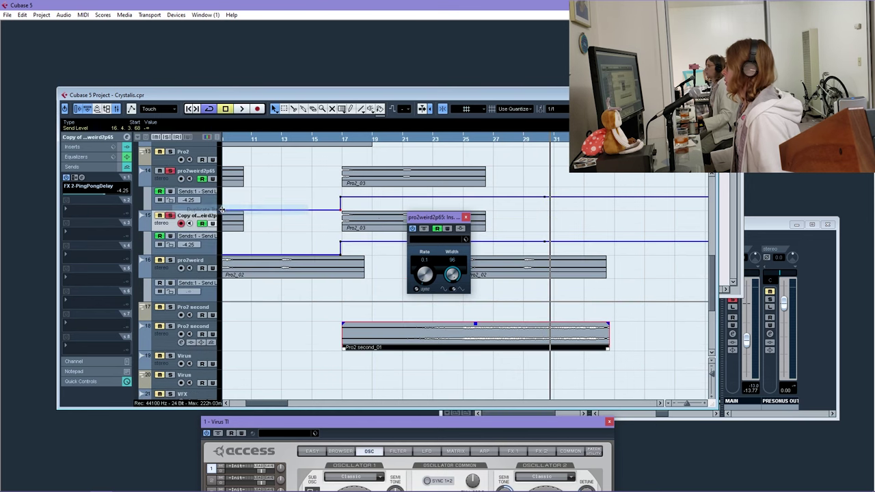
{"action": "left_click", "coordinate": [466, 217]}
{"action": "scroll", "coordinate": [361, 140], "scroll_direction": "down", "scroll_amount": 6}
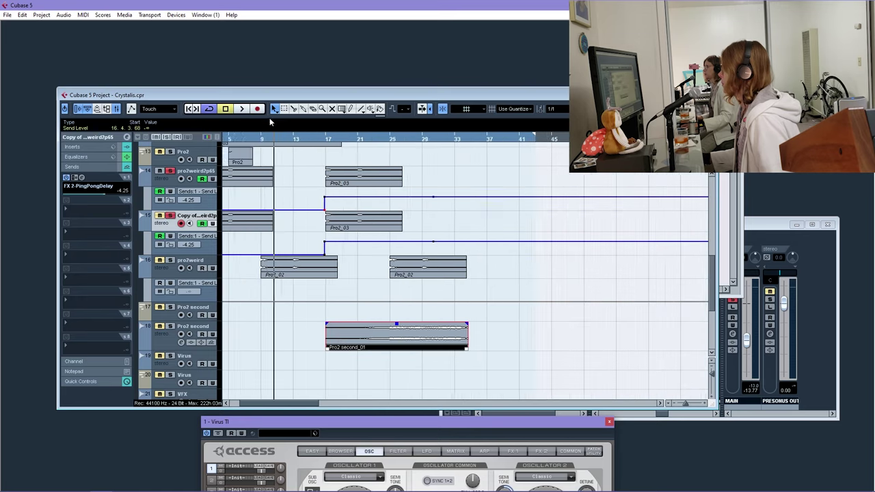
{"action": "key", "text": "ctrl+z"}
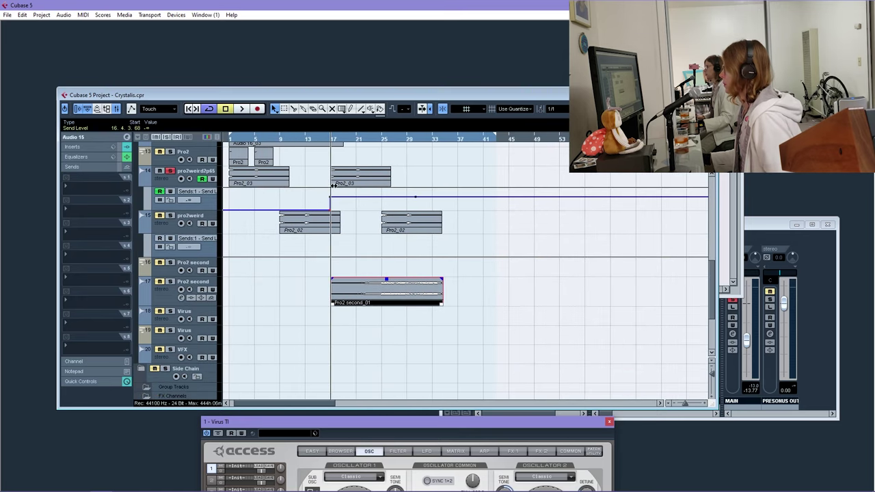
Try routing the first send of Audio 15 to FX 2-PingPongDelay and activate it
{"action": "left_click", "coordinate": [325, 141]}
{"action": "left_click_drag", "start_coordinate": [325, 142], "coordinate": [255, 191]}
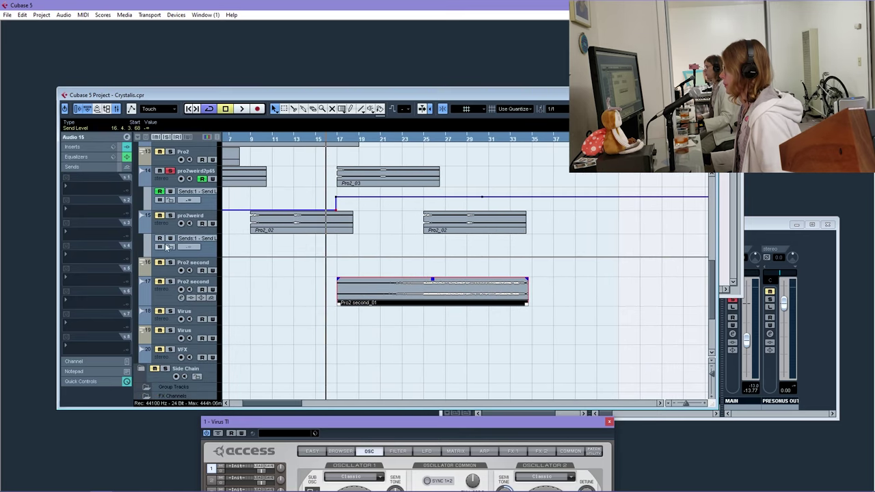
{"action": "left_click", "coordinate": [96, 191]}
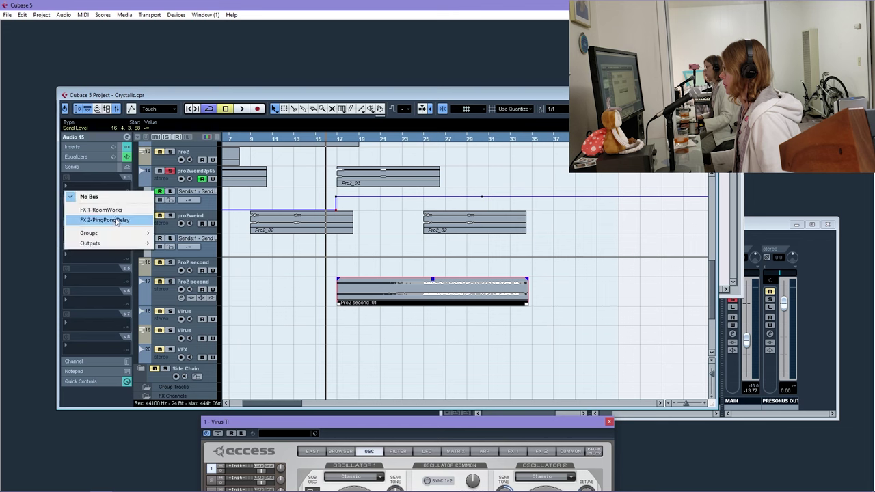
{"action": "left_click", "coordinate": [112, 221]}
{"action": "left_click", "coordinate": [67, 179]}
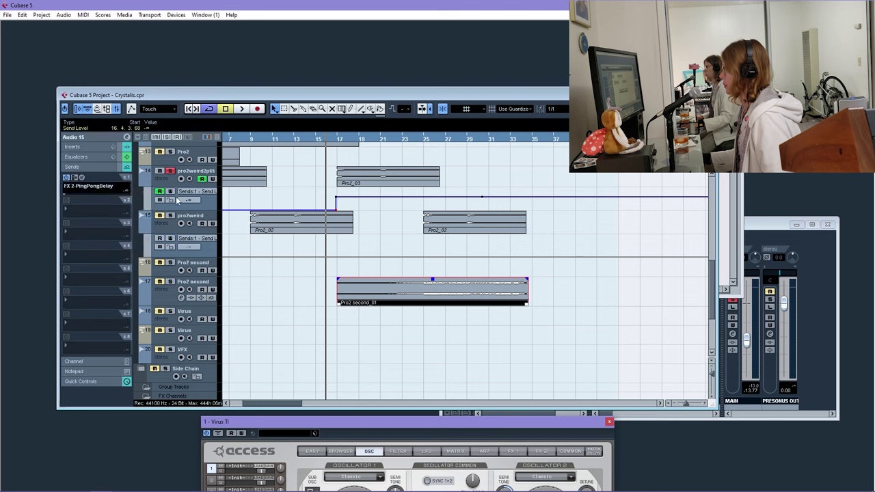
Compare the first sends of pro2weird2p65 and pro2weird with the playback position just past bar 17
{"action": "left_click", "coordinate": [165, 181]}
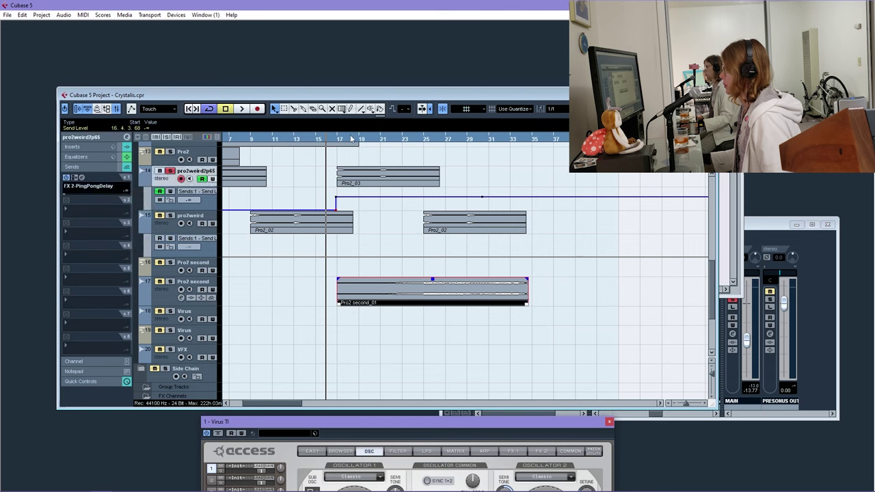
{"action": "left_click", "coordinate": [348, 140]}
{"action": "left_click", "coordinate": [166, 229]}
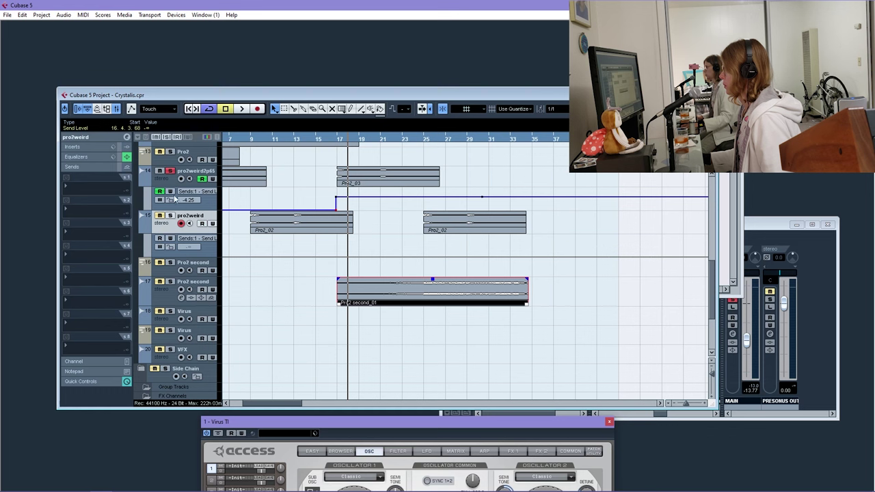
{"action": "left_click", "coordinate": [172, 179]}
Activate pro2weird's first send to FX 2-PingPongDelay at 4.25 and automate its level up from minus infinity to that value just before bar 17
{"action": "left_click", "coordinate": [166, 231]}
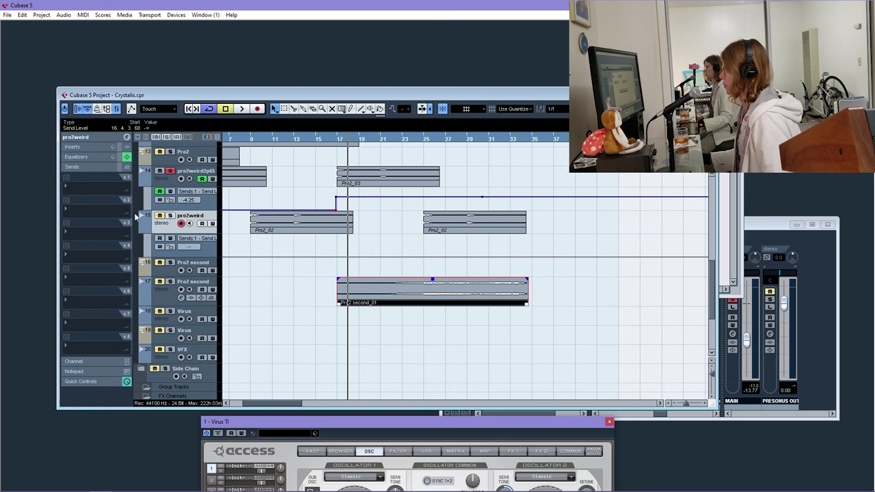
{"action": "left_click", "coordinate": [89, 185]}
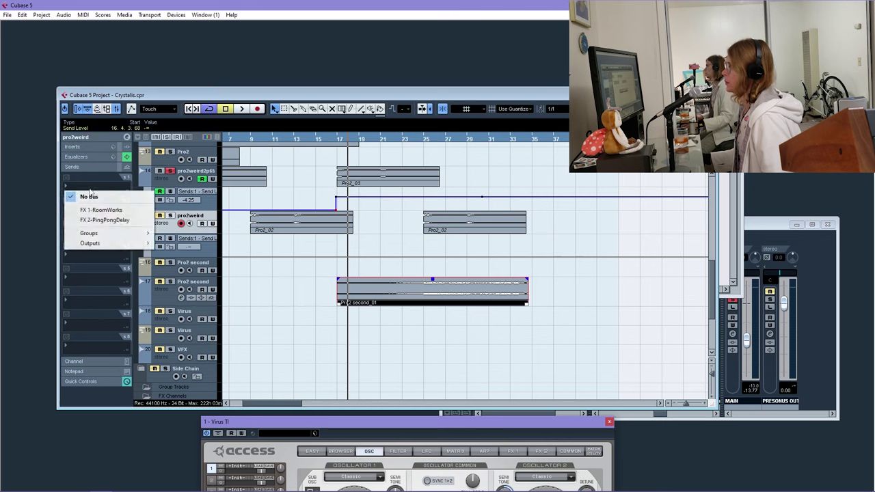
{"action": "left_click", "coordinate": [96, 220]}
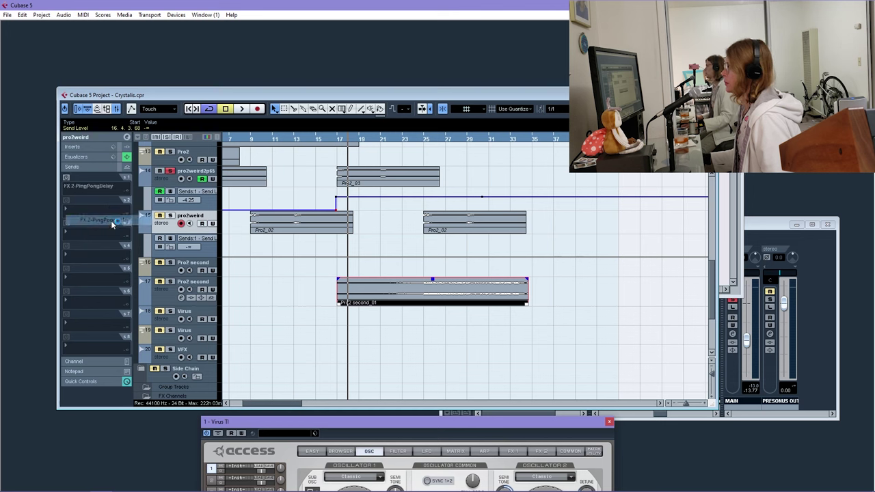
{"action": "left_click", "coordinate": [67, 178]}
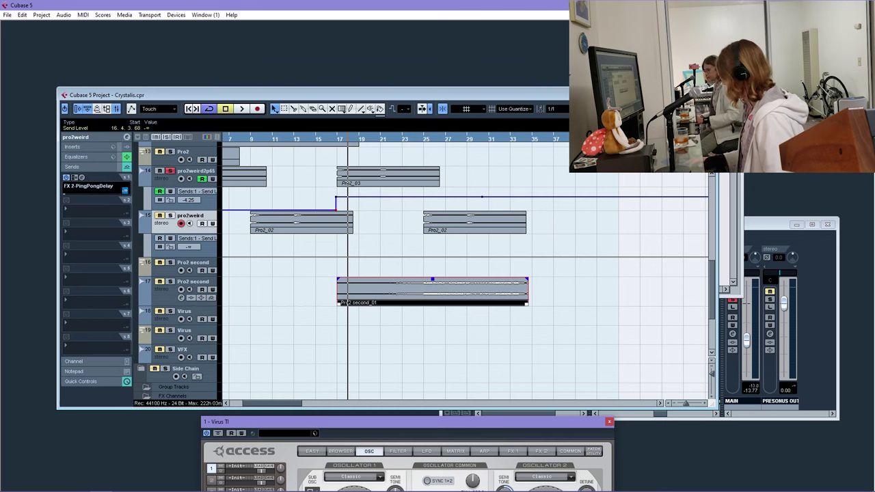
{"action": "left_click", "coordinate": [125, 192]}
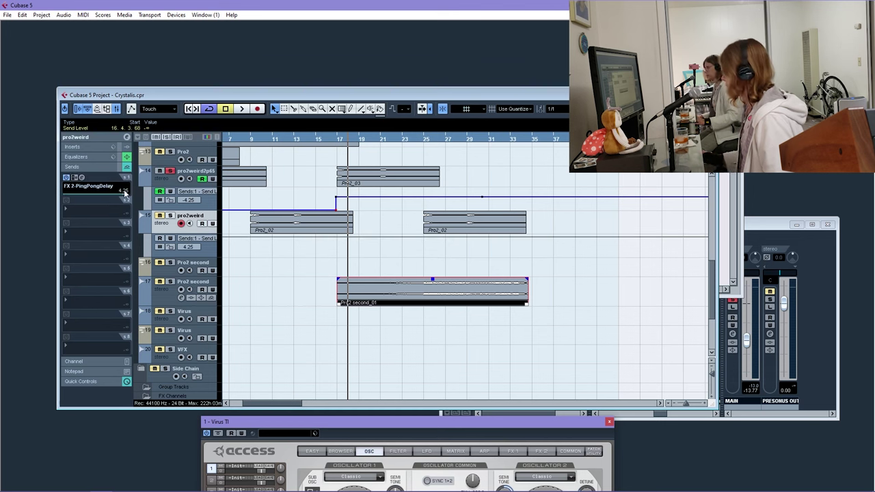
{"action": "left_click", "coordinate": [335, 241]}
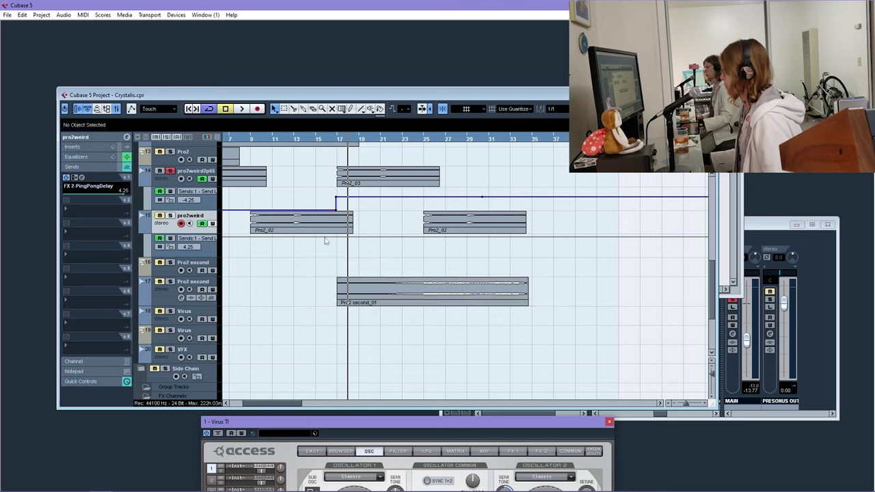
{"action": "left_click_drag", "start_coordinate": [335, 241], "coordinate": [335, 256]}
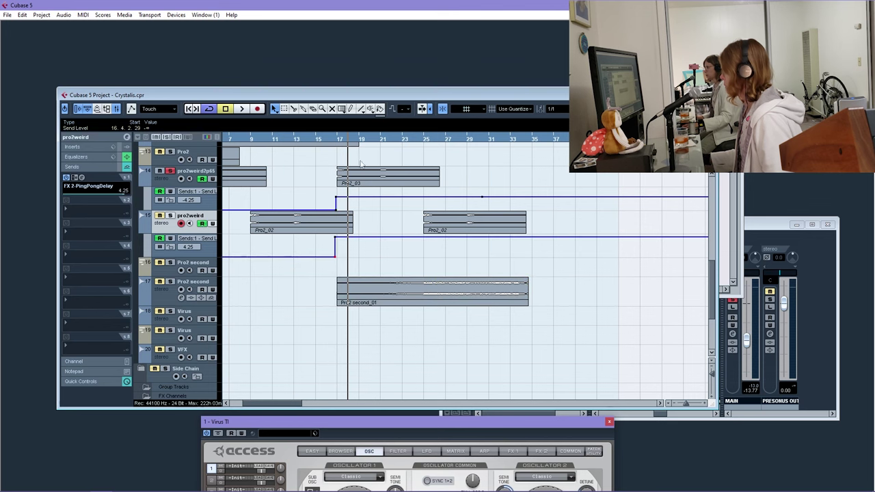
Audition the pro2weird track in solo from bar 25, and clear all solos and mutes to play the full mix
{"action": "left_click", "coordinate": [423, 148]}
{"action": "key", "text": "space"}
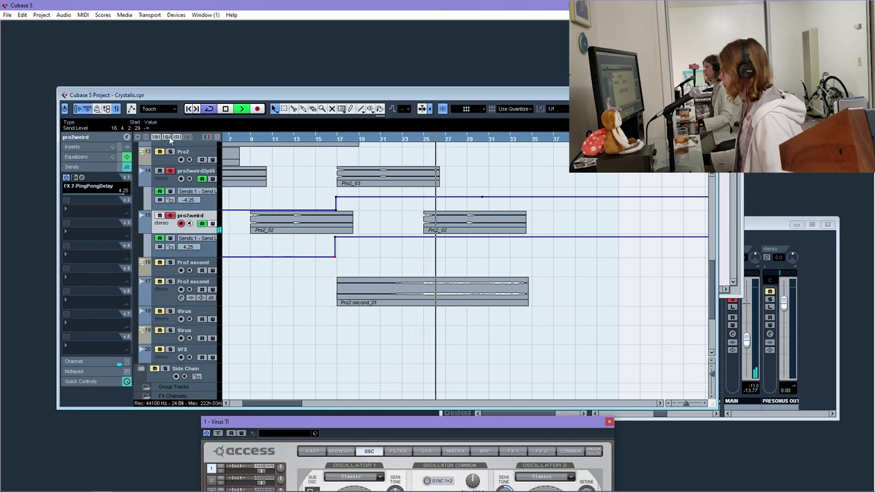
{"action": "key", "text": "space"}
{"action": "key", "text": "space"}
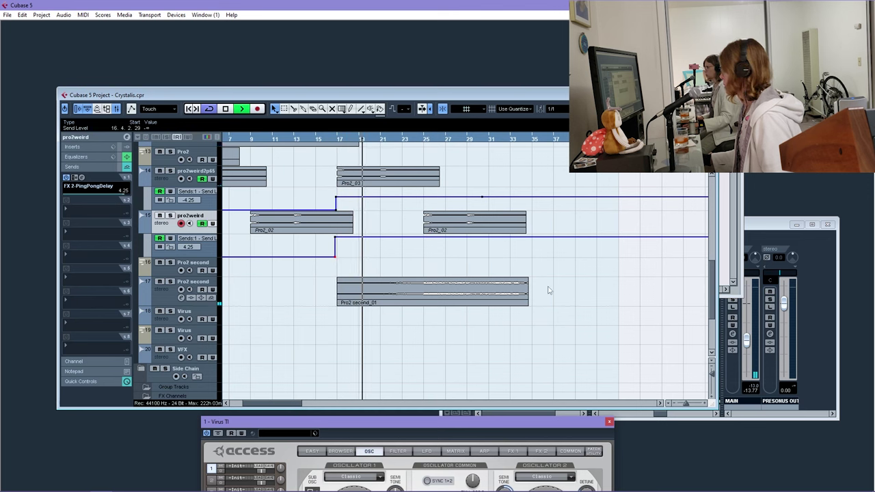
{"action": "left_click_drag", "start_coordinate": [546, 243], "coordinate": [498, 275]}
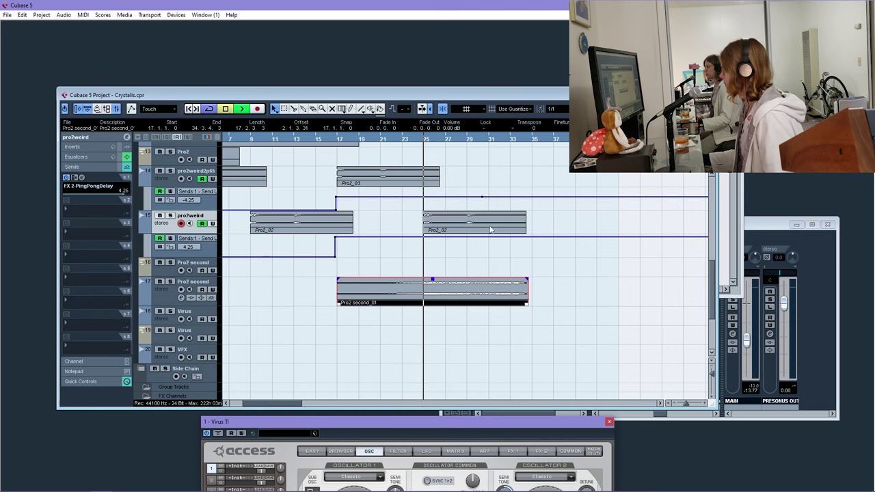
{"action": "key", "text": "space"}
Open the AutoPan editor from pro2weird2p65's third insert and keep it in view as a reference
{"action": "left_click", "coordinate": [82, 147]}
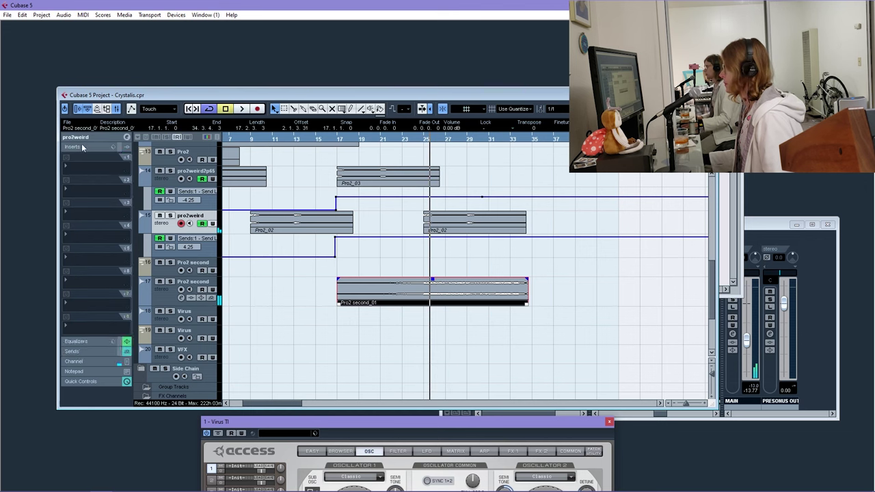
{"action": "left_click", "coordinate": [164, 180]}
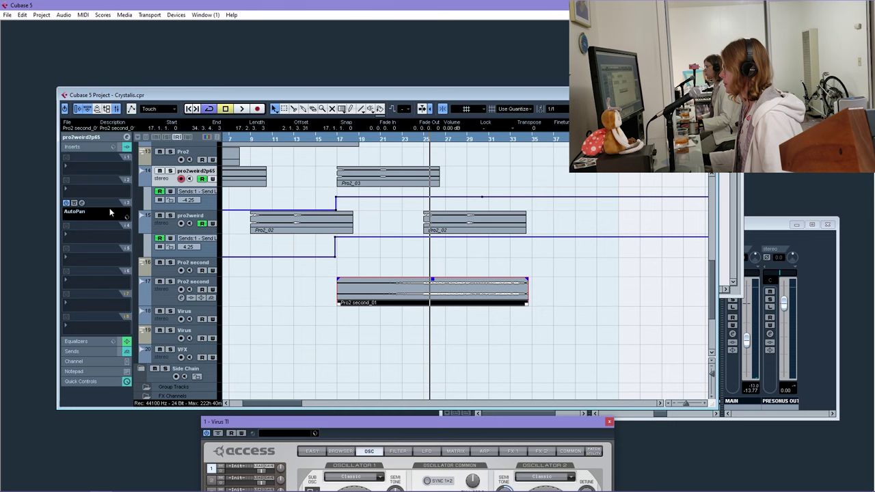
{"action": "left_click", "coordinate": [81, 203]}
{"action": "left_click_drag", "start_coordinate": [433, 212], "coordinate": [767, 225]}
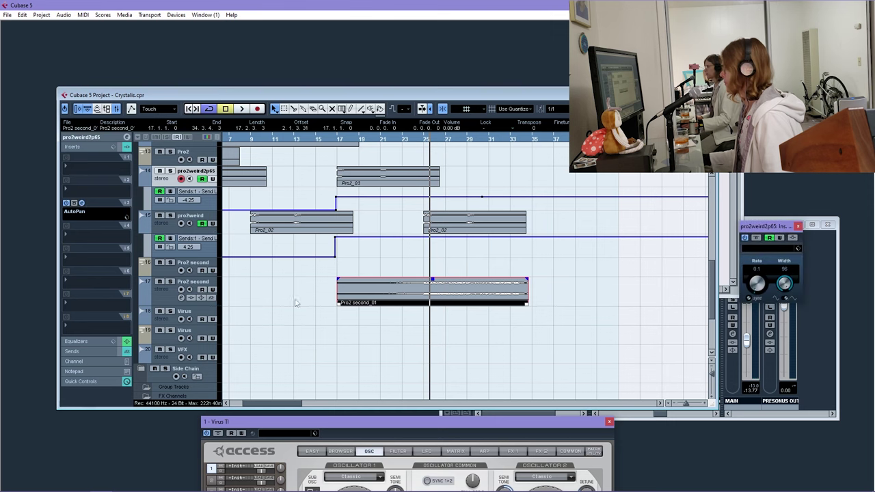
Add AutoPan to pro2weird's third insert, lower its rate to match pro2weird2p65's AutoPan, and close its editor
{"action": "left_click", "coordinate": [152, 231]}
{"action": "left_click", "coordinate": [99, 227]}
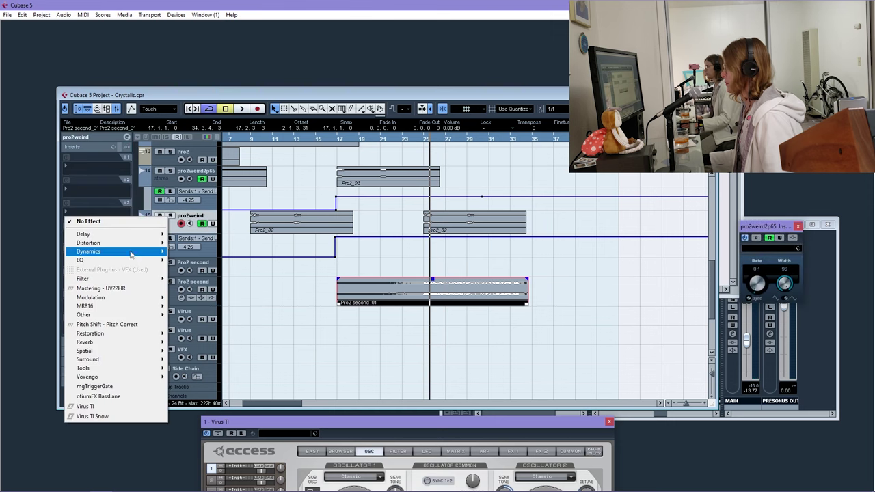
{"action": "mouse_move", "coordinate": [137, 297]}
{"action": "left_click", "coordinate": [191, 298]}
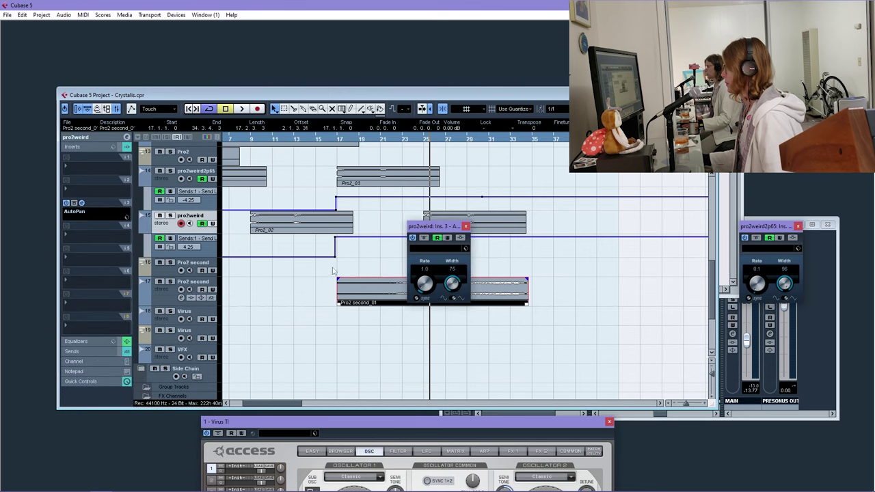
{"action": "left_click_drag", "start_coordinate": [748, 226], "coordinate": [791, 126]}
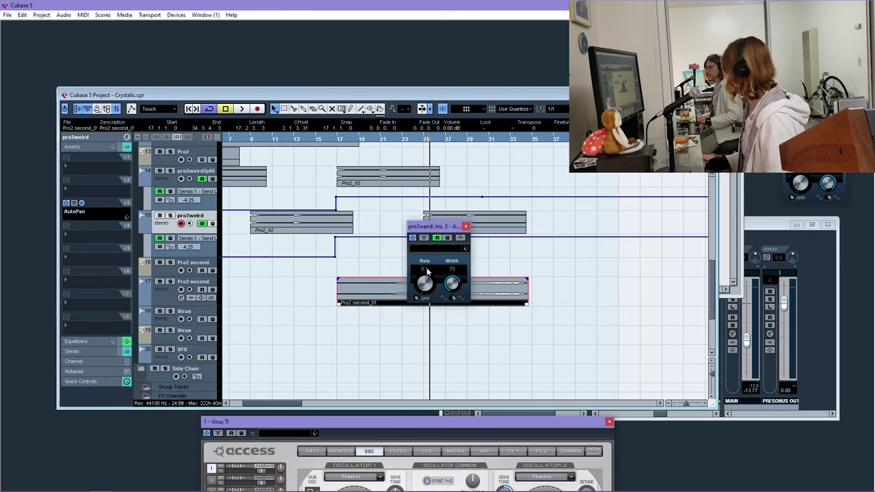
{"action": "left_click", "coordinate": [466, 227]}
Play the mix briefly from about bar 25 to hear the new AutoPan, and look over the track list
{"action": "double_click", "coordinate": [419, 141]}
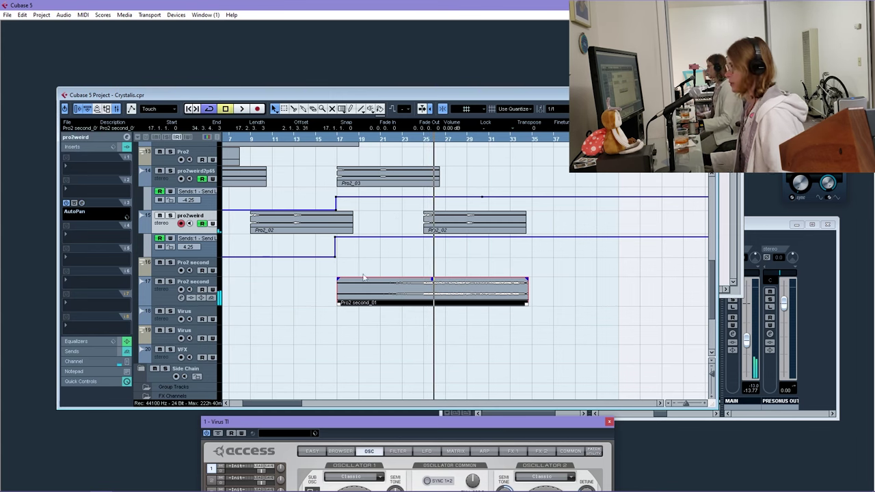
{"action": "key", "text": "space"}
{"action": "scroll", "coordinate": [383, 292], "scroll_direction": "up", "scroll_amount": 10}
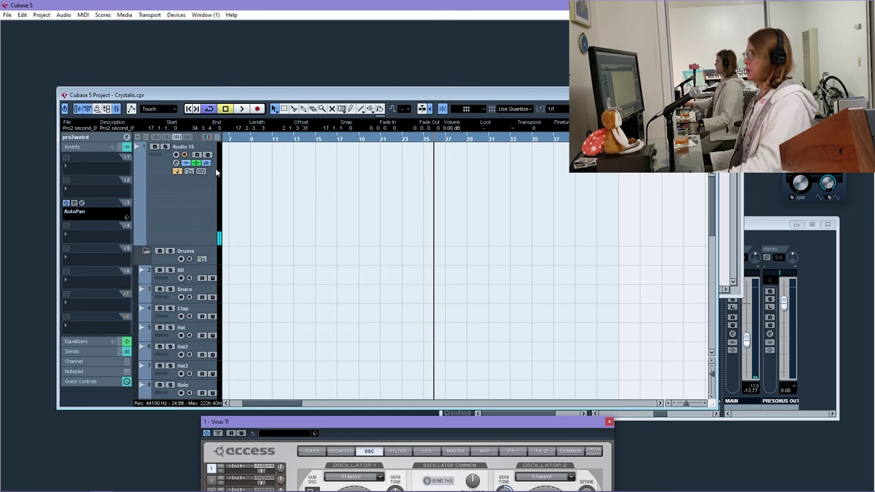
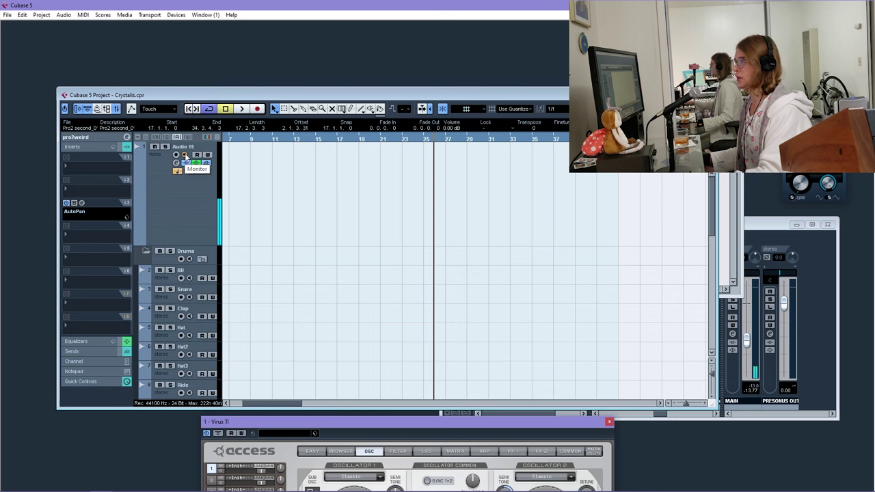
{"action": "scroll", "coordinate": [441, 218], "scroll_direction": "down", "scroll_amount": 6}
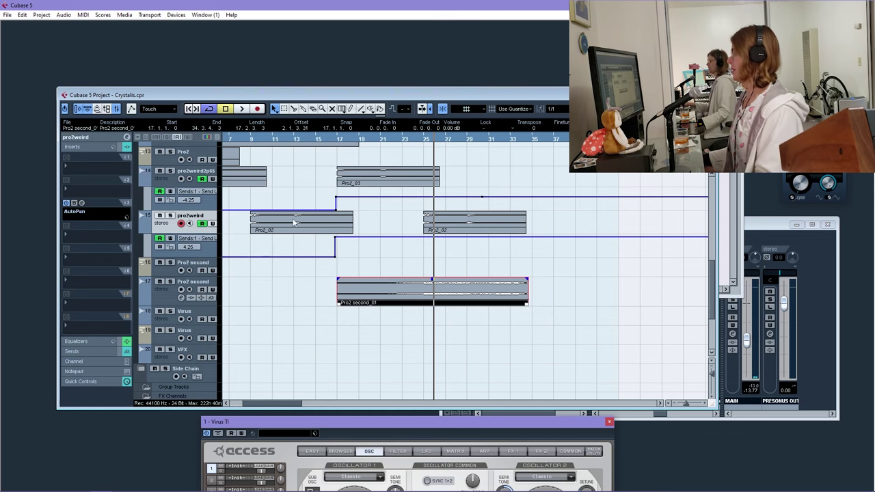
{"action": "scroll", "coordinate": [226, 166], "scroll_direction": "up", "scroll_amount": 10}
{"action": "scroll", "coordinate": [312, 225], "scroll_direction": "down", "scroll_amount": 10}
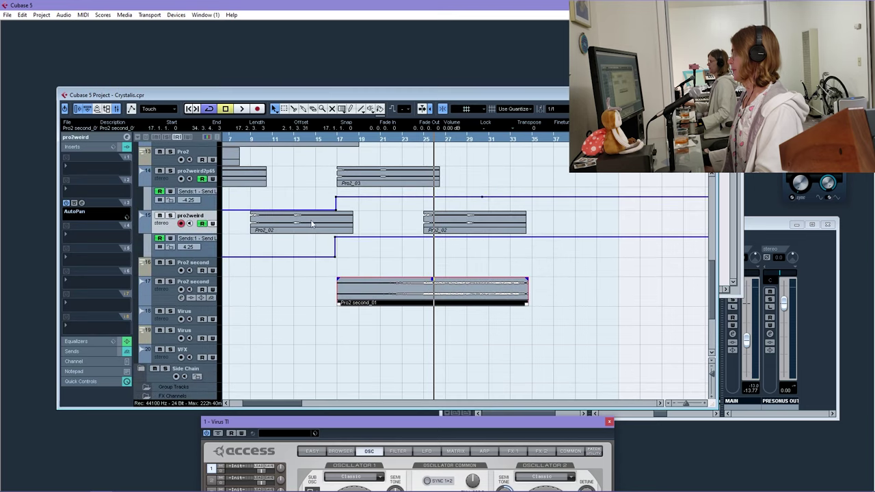
Add an insert 3 AutoPan Bypass automation lane to pro2weird, with bypass on up to about bar 21.3 and off from there
{"action": "left_click", "coordinate": [157, 250]}
{"action": "left_click", "coordinate": [189, 262]}
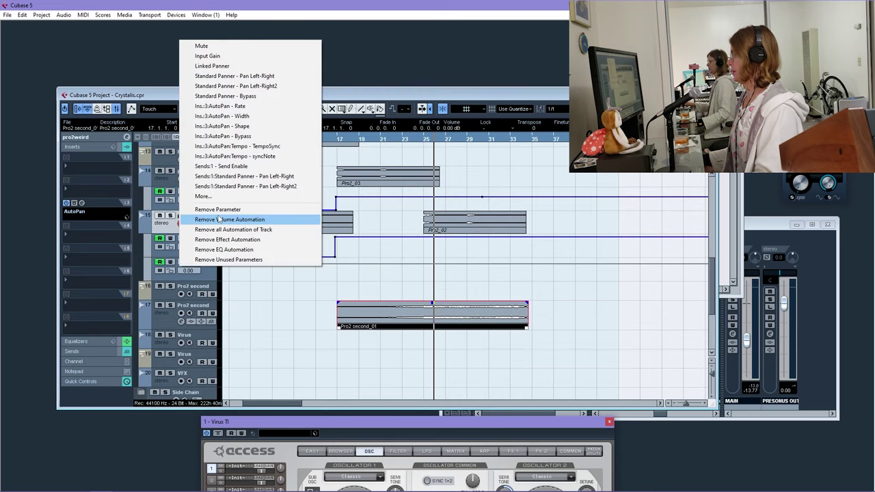
{"action": "left_click", "coordinate": [313, 312]}
{"action": "scroll", "coordinate": [301, 259], "scroll_direction": "up", "scroll_amount": 10}
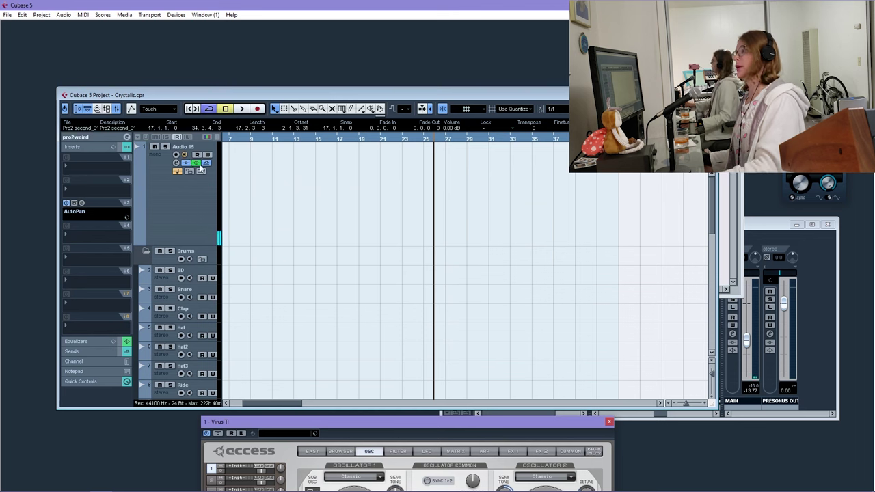
{"action": "scroll", "coordinate": [299, 260], "scroll_direction": "down", "scroll_amount": 10}
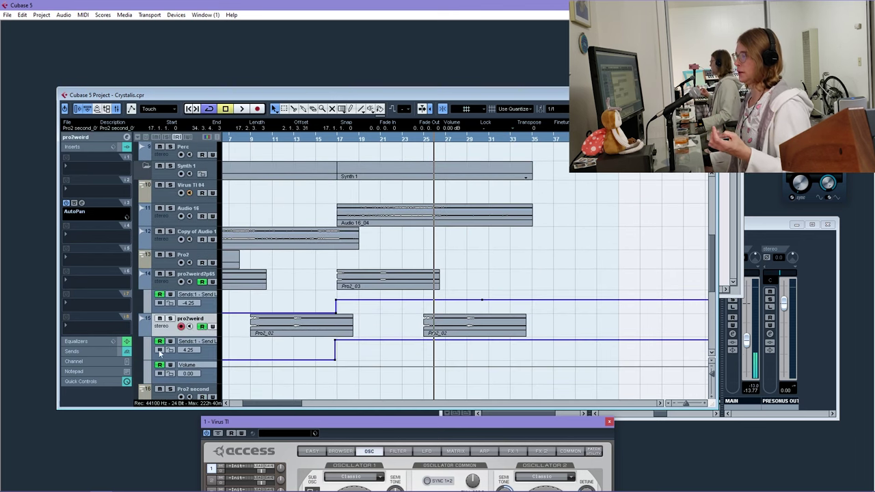
{"action": "scroll", "coordinate": [349, 317], "scroll_direction": "up", "scroll_amount": 10}
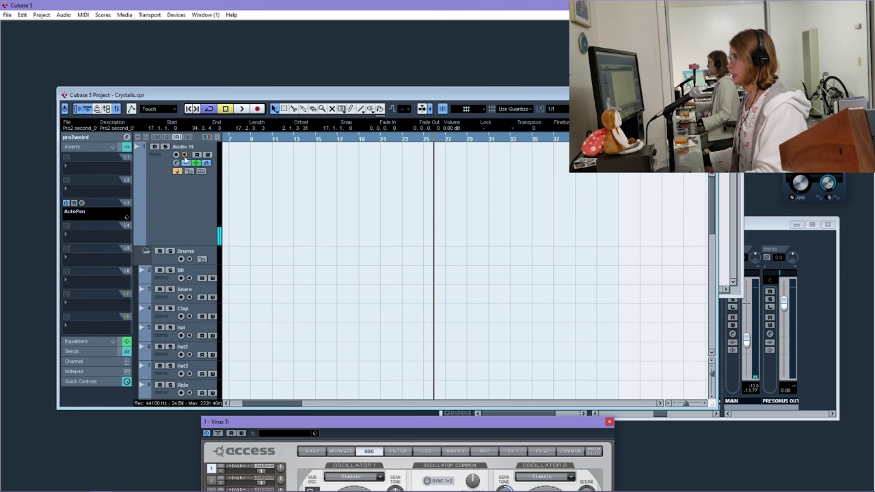
{"action": "scroll", "coordinate": [330, 226], "scroll_direction": "down", "scroll_amount": 10}
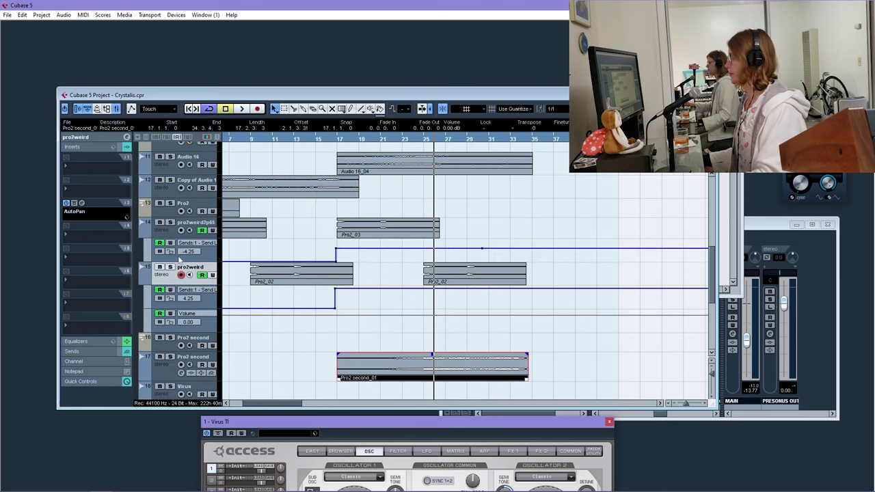
{"action": "left_click", "coordinate": [189, 316]}
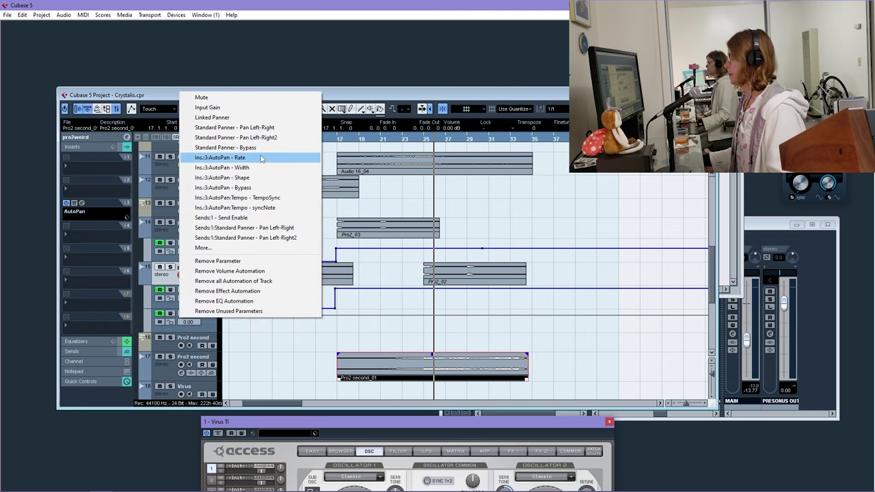
{"action": "left_click", "coordinate": [260, 187]}
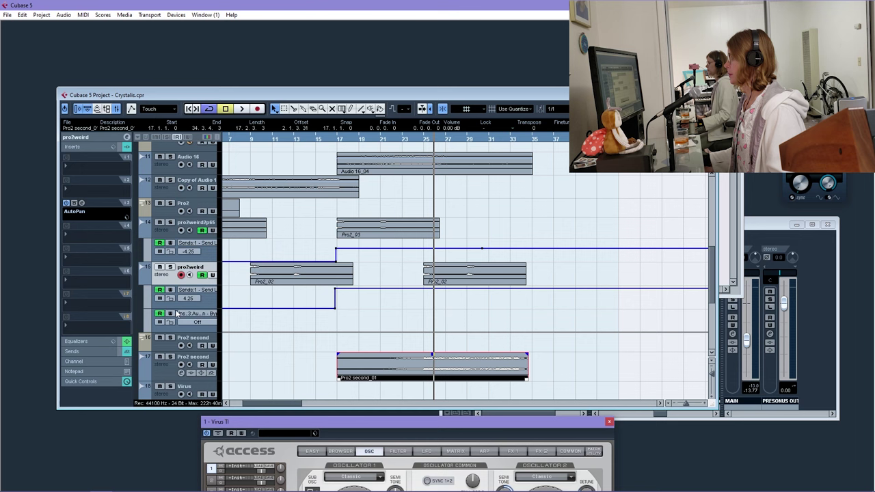
{"action": "left_click", "coordinate": [386, 334]}
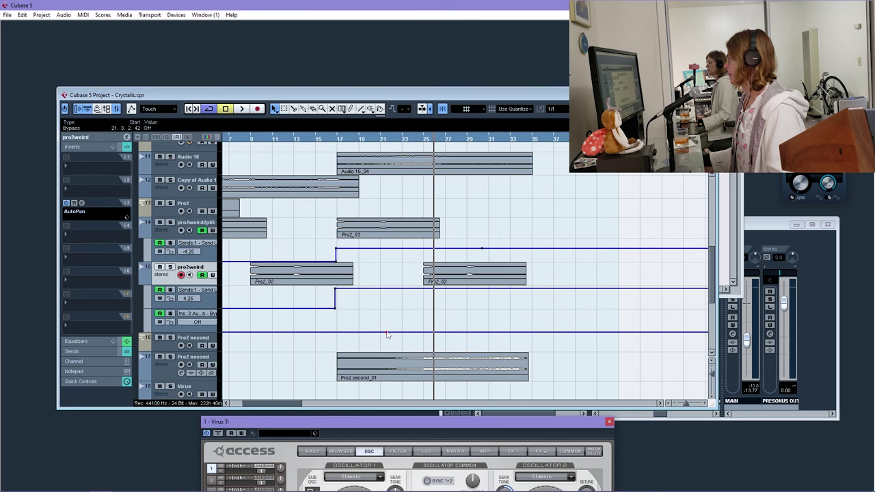
{"action": "left_click_drag", "start_coordinate": [384, 334], "coordinate": [386, 309]}
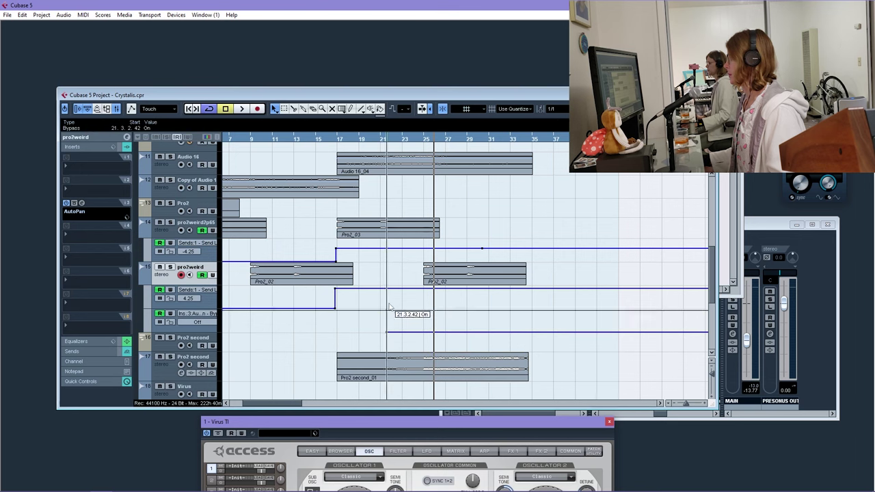
Add an insert 3 AutoPan Bypass automation lane to pro2weird2p65, with bypass on up to about bar 22.3 and off from there
{"action": "left_click", "coordinate": [149, 260]}
{"action": "left_click", "coordinate": [190, 269]}
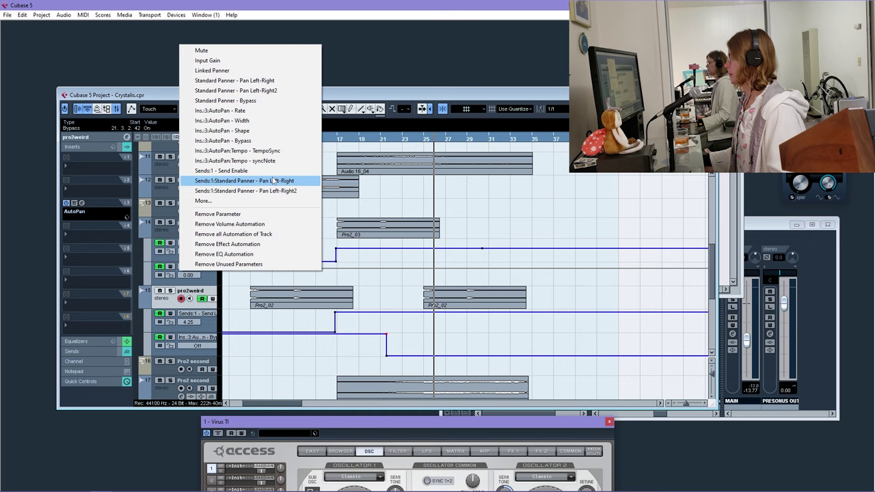
{"action": "left_click", "coordinate": [253, 141]}
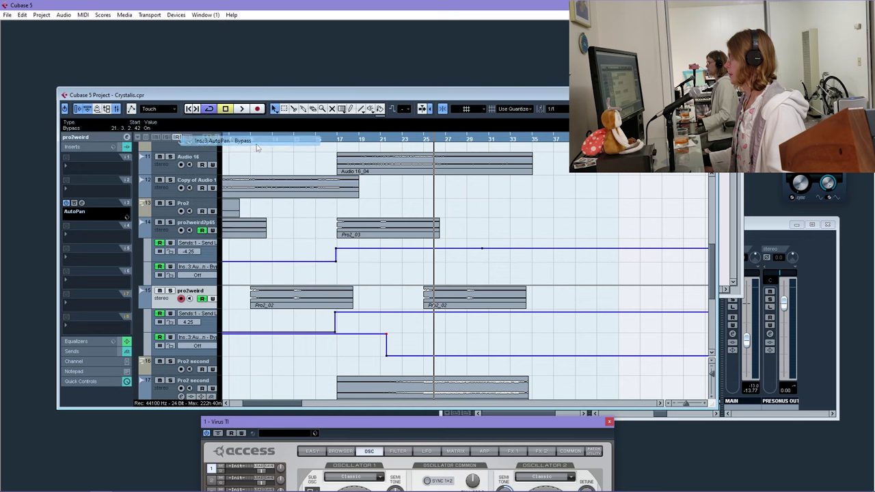
{"action": "left_click", "coordinate": [395, 284]}
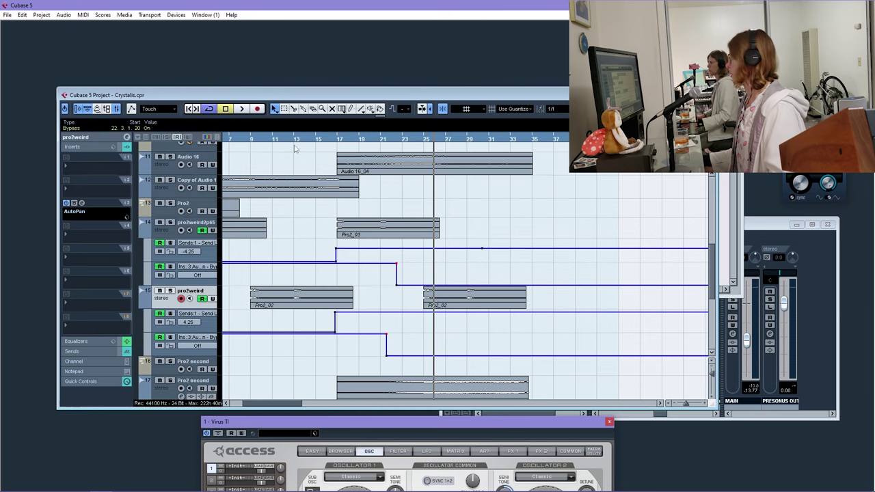
Play the arrangement from the beginning, selecting the first Pro2_03 and Pro2_02 events and their repeats at bars 17 and 25
{"action": "left_click_drag", "start_coordinate": [304, 139], "coordinate": [112, 161]}
{"action": "key", "text": "space"}
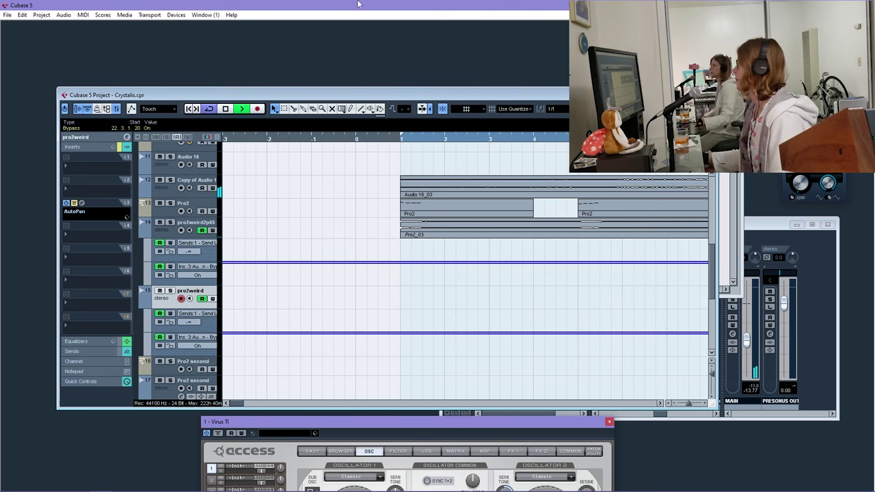
{"action": "left_click_drag", "start_coordinate": [689, 404], "coordinate": [686, 404]}
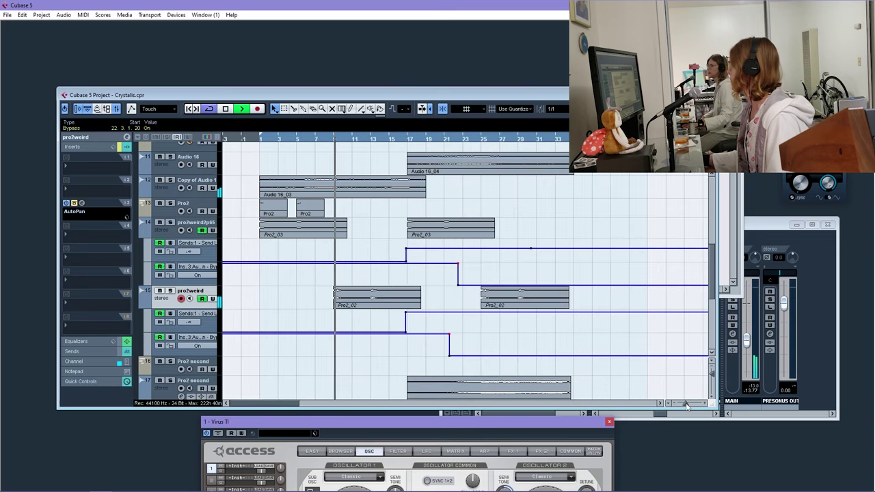
{"action": "left_click_drag", "start_coordinate": [272, 404], "coordinate": [277, 405]}
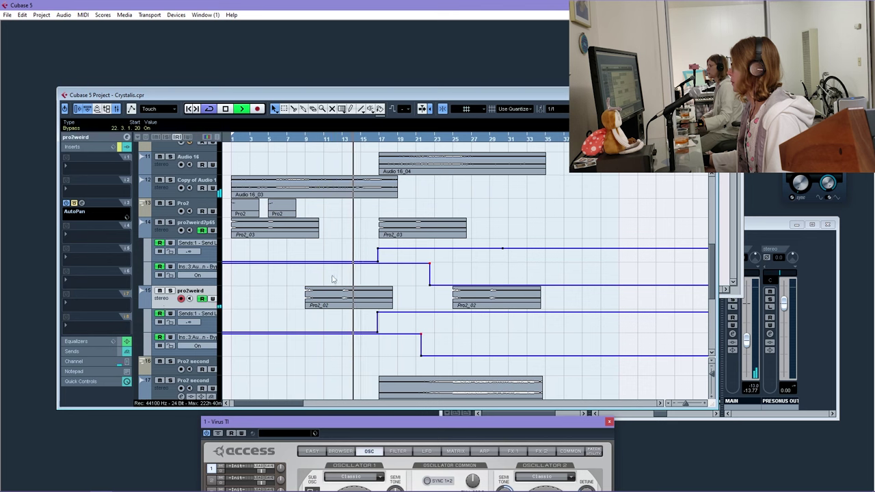
{"action": "left_click_drag", "start_coordinate": [289, 307], "coordinate": [287, 233]}
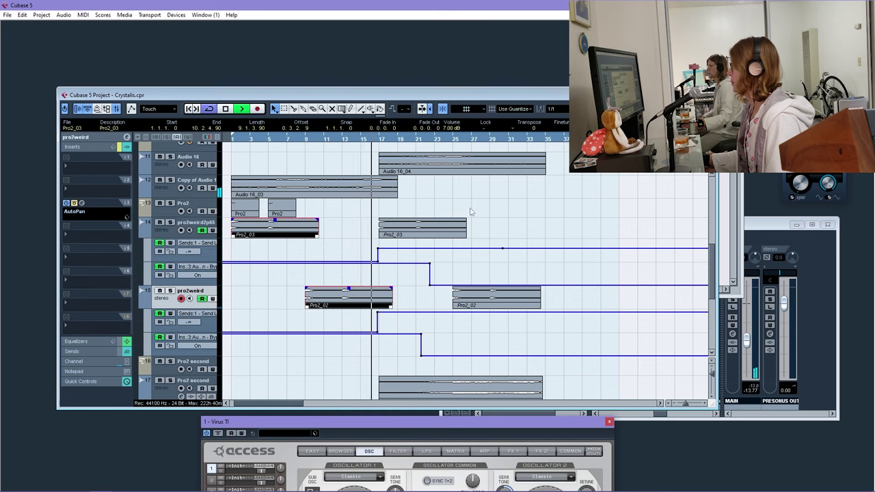
{"action": "left_click_drag", "start_coordinate": [567, 306], "coordinate": [373, 188]}
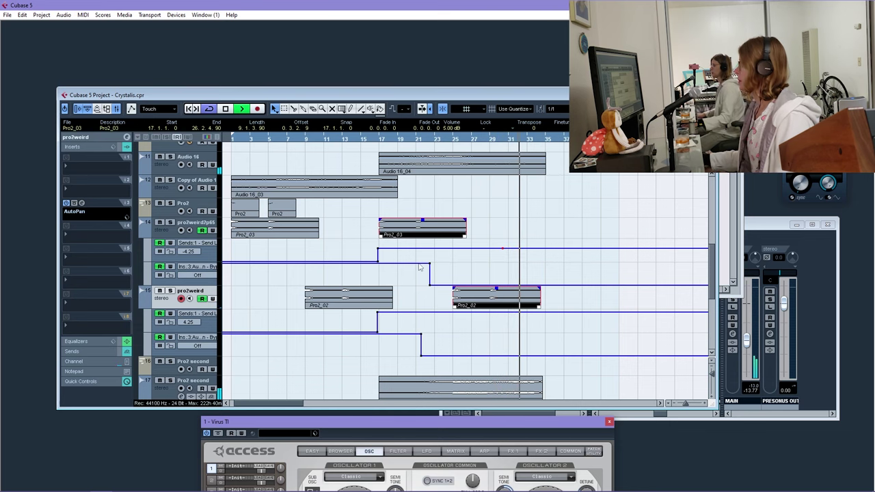
Trim the end of the Pro2 second_01 event on track 17 to bar 33
{"action": "scroll", "coordinate": [190, 228], "scroll_direction": "down", "scroll_amount": 5}
{"action": "scroll", "coordinate": [439, 263], "scroll_direction": "up", "scroll_amount": 4}
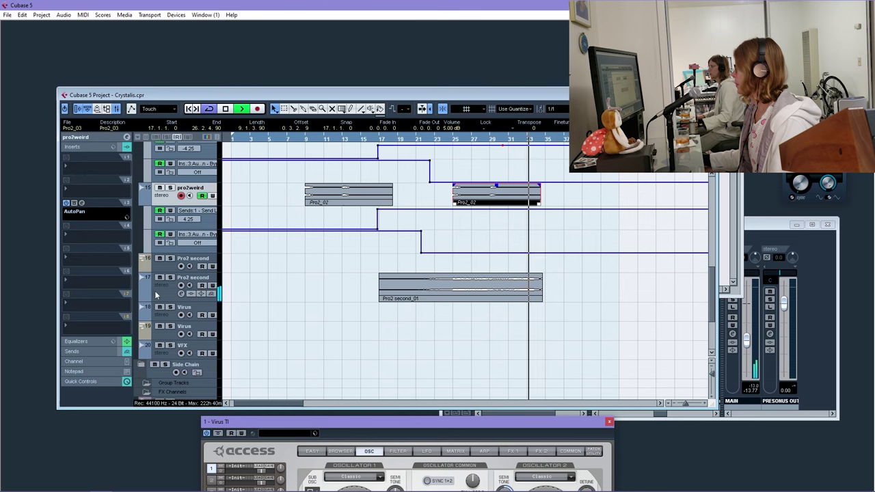
{"action": "key", "text": "Down"}
{"action": "key", "text": "Down"}
{"action": "key", "text": "h"}
{"action": "key", "text": "h"}
{"action": "key", "text": "h"}
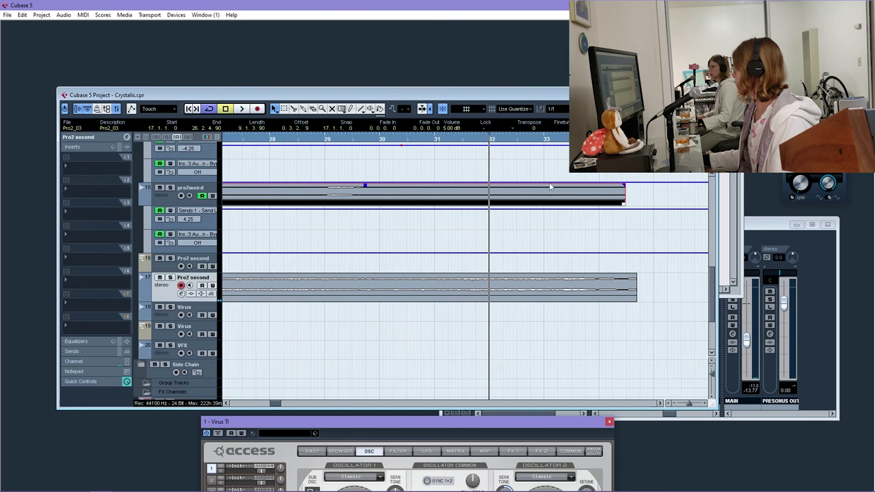
{"action": "left_click", "coordinate": [624, 299]}
{"action": "left_click_drag", "start_coordinate": [634, 299], "coordinate": [543, 301]}
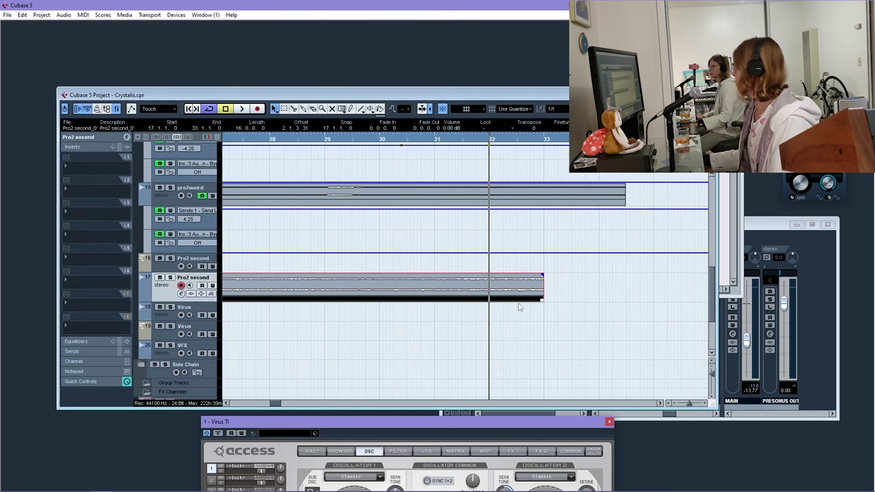
Route the first send of the Pro2 second audio track to FX 1-RoomWorks and activate it
{"action": "left_click", "coordinate": [74, 350]}
{"action": "left_click", "coordinate": [88, 198]}
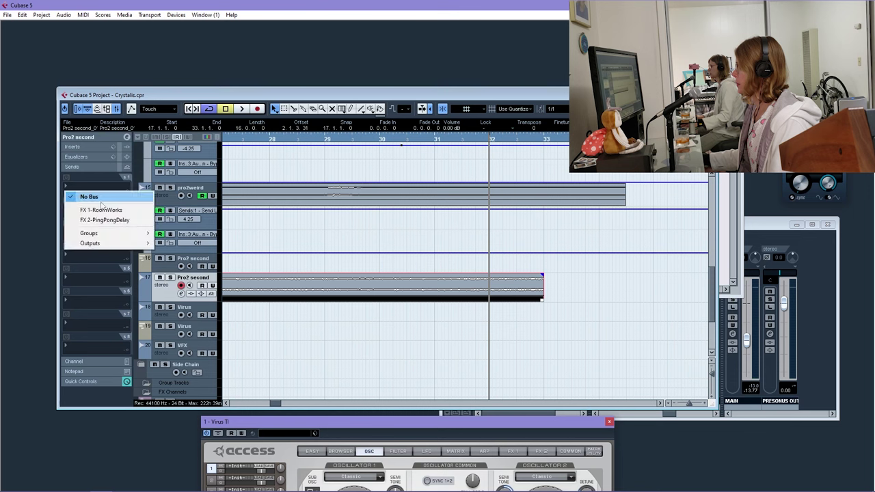
{"action": "left_click", "coordinate": [86, 208]}
{"action": "left_click", "coordinate": [67, 178]}
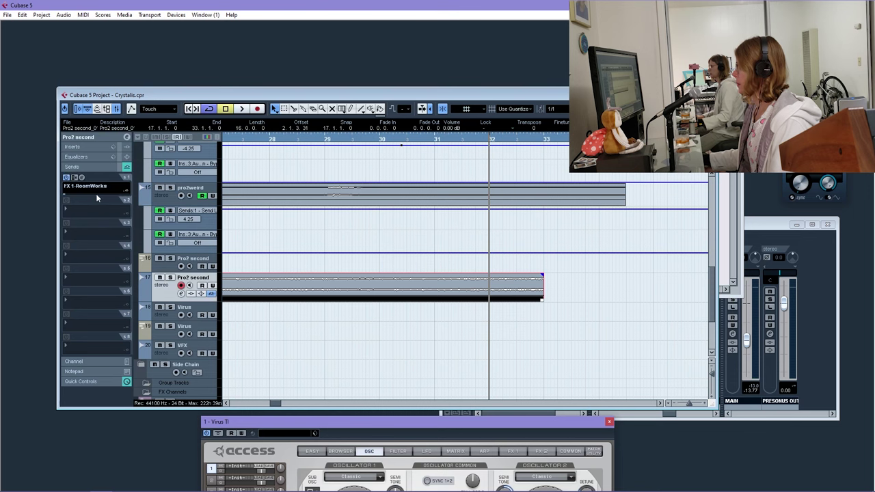
Show an automation lane for Sends:1 - Send Level on the Pro2 second audio track
{"action": "left_click_drag", "start_coordinate": [380, 135], "coordinate": [380, 119]}
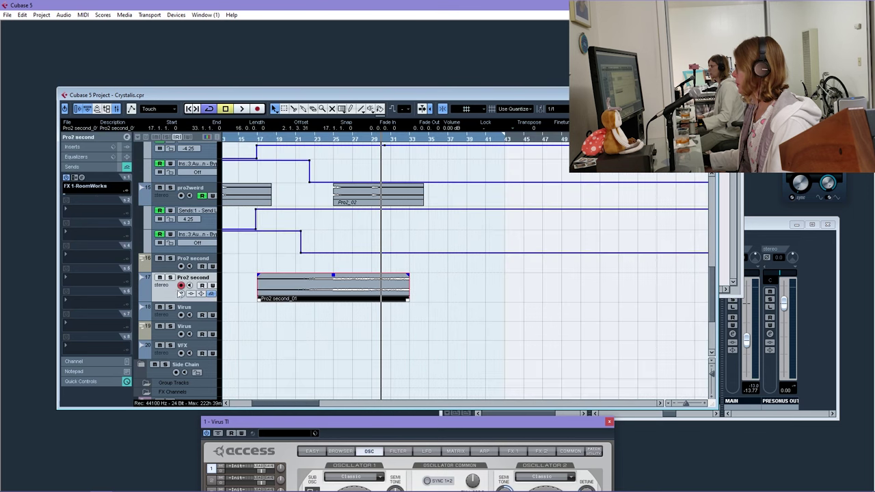
{"action": "left_click", "coordinate": [142, 298]}
{"action": "left_click", "coordinate": [190, 309]}
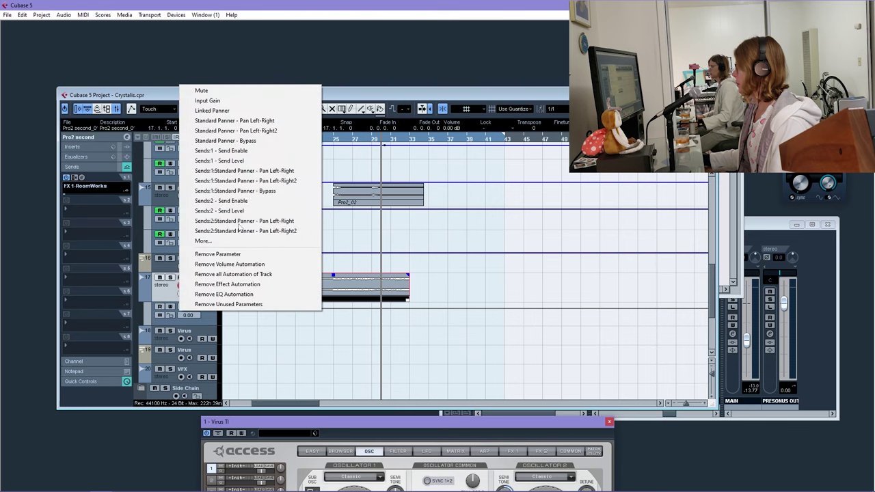
{"action": "left_click", "coordinate": [244, 161]}
Enable reading on the Pro2 second send level lane and ramp the level from about bar 28.6 up to -18.96 at bar 30
{"action": "left_click_drag", "start_coordinate": [381, 140], "coordinate": [362, 329]}
{"action": "left_click", "coordinate": [362, 329]}
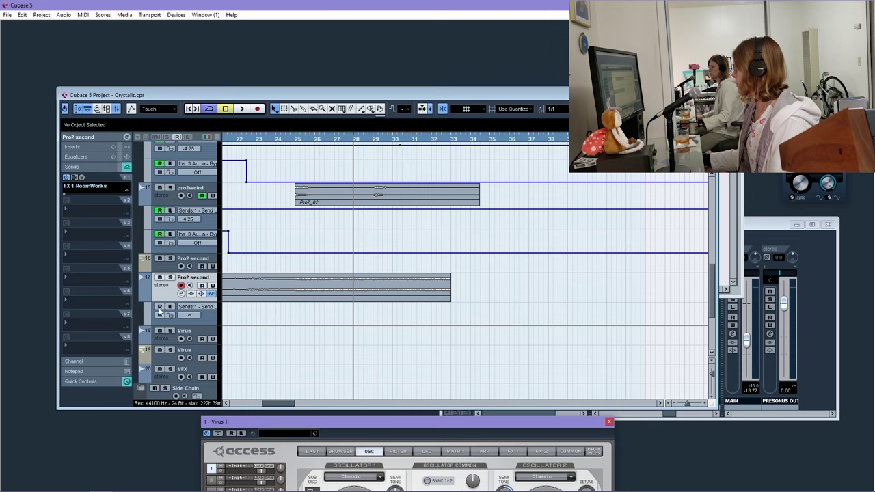
{"action": "left_click_drag", "start_coordinate": [369, 327], "coordinate": [391, 320]}
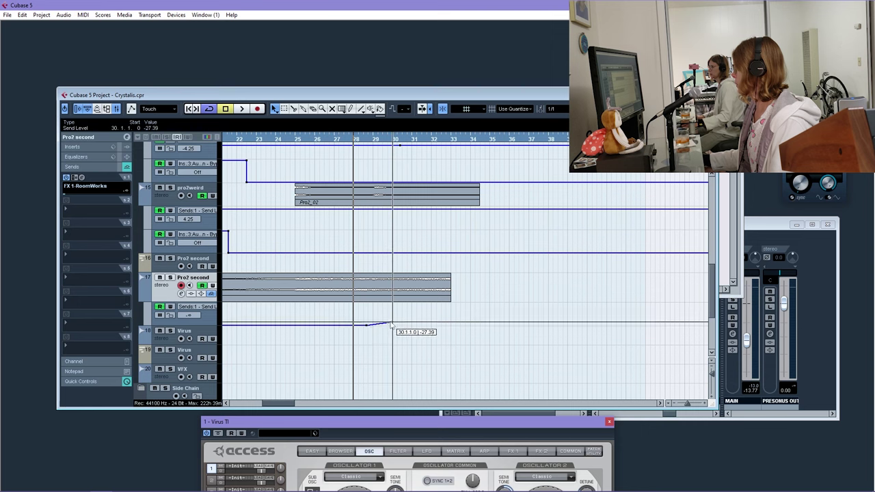
{"action": "key", "text": "space"}
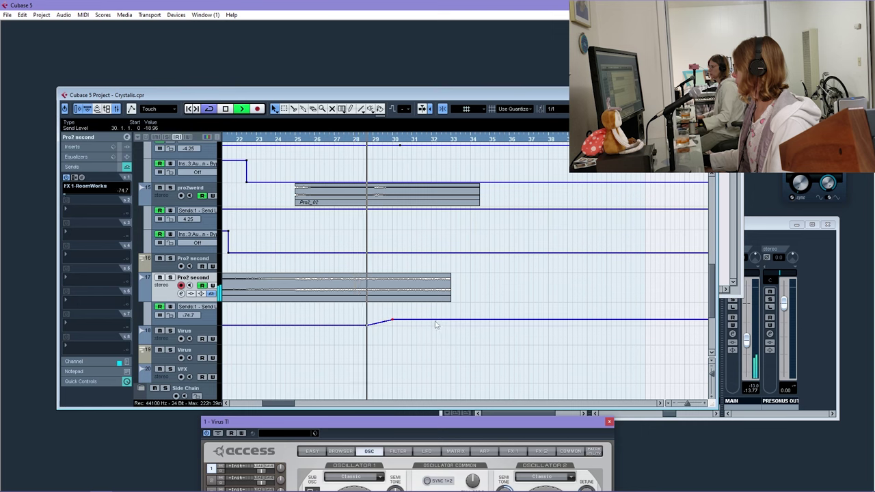
Raise the Pro2 second send level to 0.10 at bar 33, and lift the plateau between bars 30 and 33 to -5.52
{"action": "left_click", "coordinate": [443, 320]}
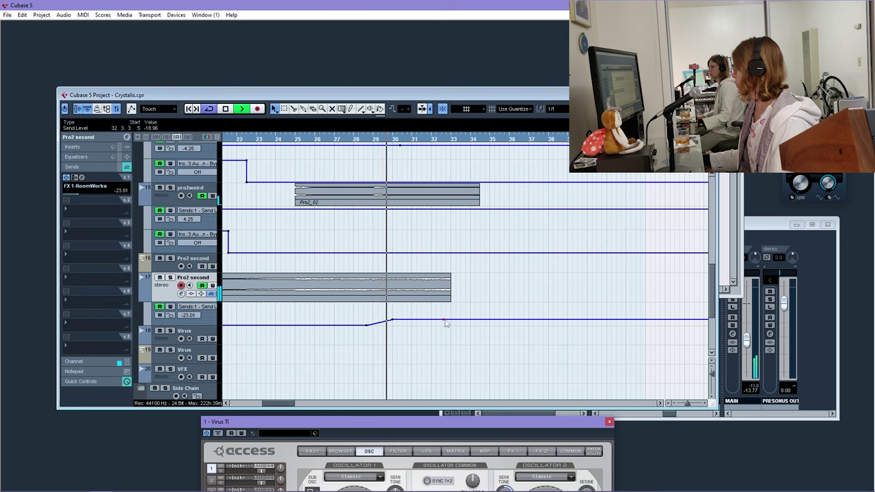
{"action": "left_click_drag", "start_coordinate": [449, 319], "coordinate": [451, 308]}
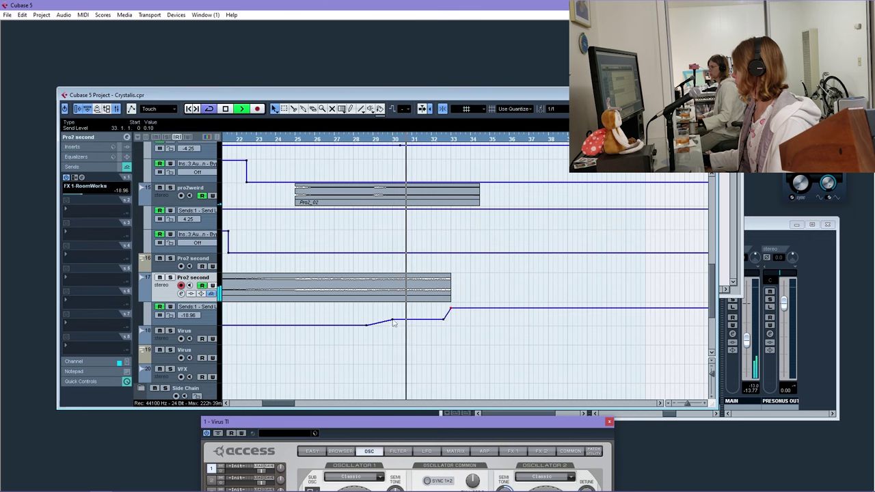
{"action": "left_click_drag", "start_coordinate": [393, 320], "coordinate": [394, 316]}
{"action": "left_click_drag", "start_coordinate": [444, 326], "coordinate": [419, 312]}
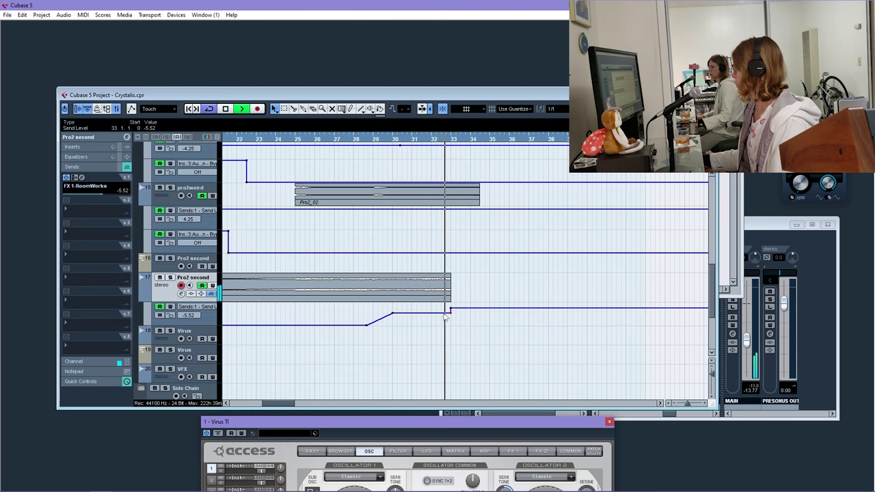
Delete the Audio 16_04 event that follows bar 33 on the Audio 16 track and play the ending
{"action": "left_click", "coordinate": [444, 141]}
{"action": "key", "text": "h"}
{"action": "scroll", "coordinate": [487, 248], "scroll_direction": "up", "scroll_amount": 6}
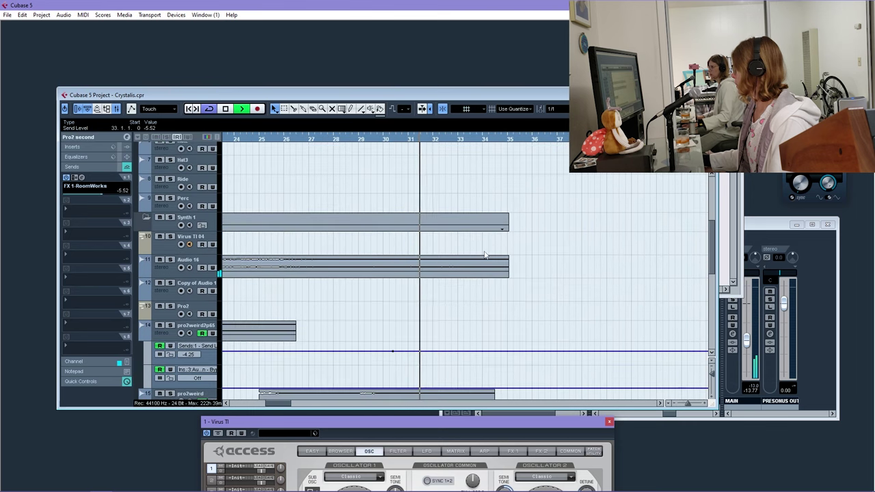
{"action": "left_click", "coordinate": [467, 171]}
{"action": "key", "text": "space"}
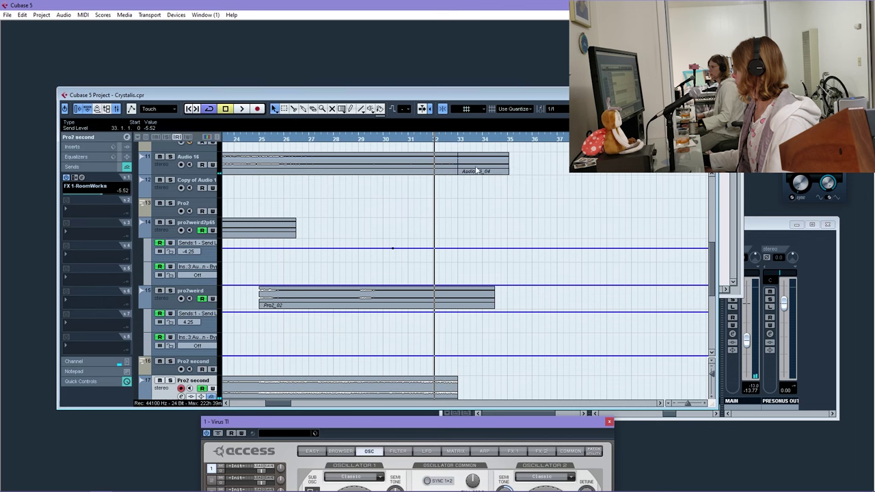
{"action": "key", "text": "Delete"}
{"action": "key", "text": "space"}
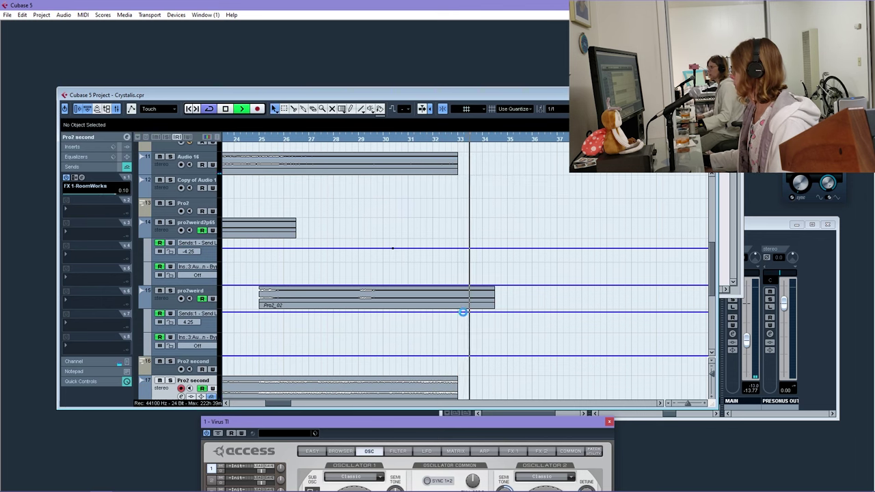
{"action": "key", "text": "space"}
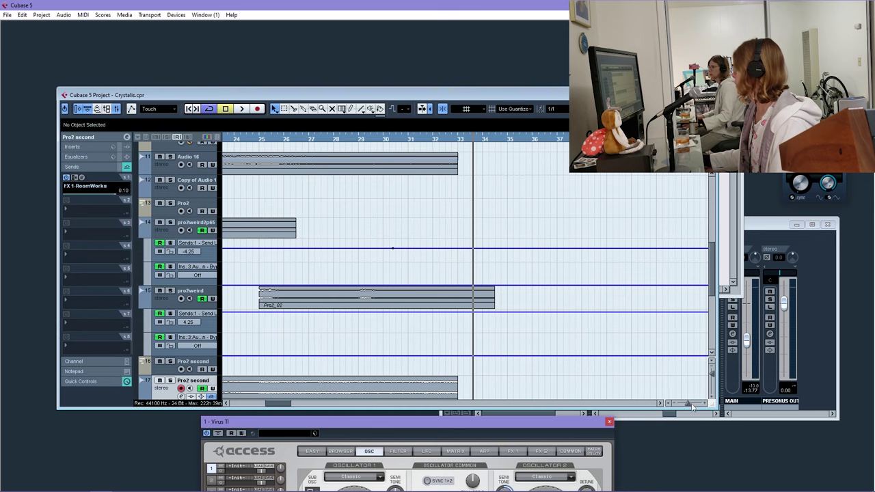
Select all events in the arrangement and move them one bar earlier, so the first ones start at bar 0
{"action": "key", "text": "g"}
{"action": "key", "text": "g"}
{"action": "key", "text": "g"}
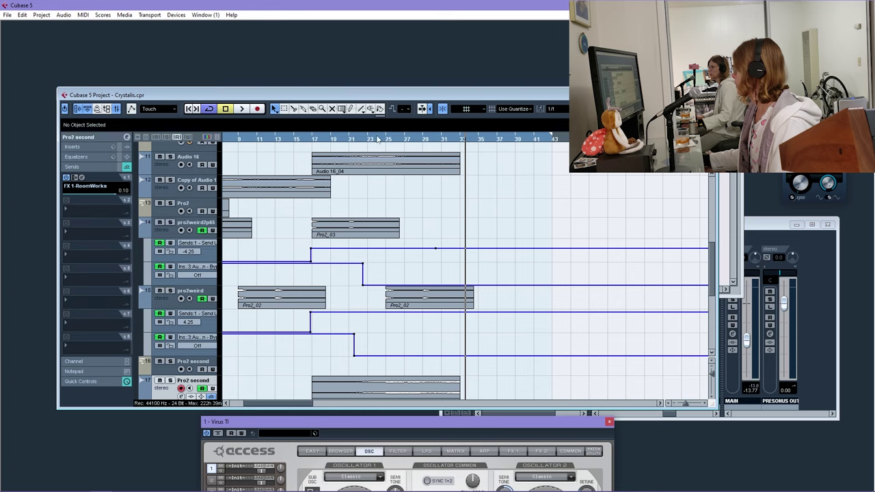
{"action": "key", "text": "g"}
{"action": "key", "text": "g"}
{"action": "scroll", "coordinate": [410, 219], "scroll_direction": "up", "scroll_amount": 2}
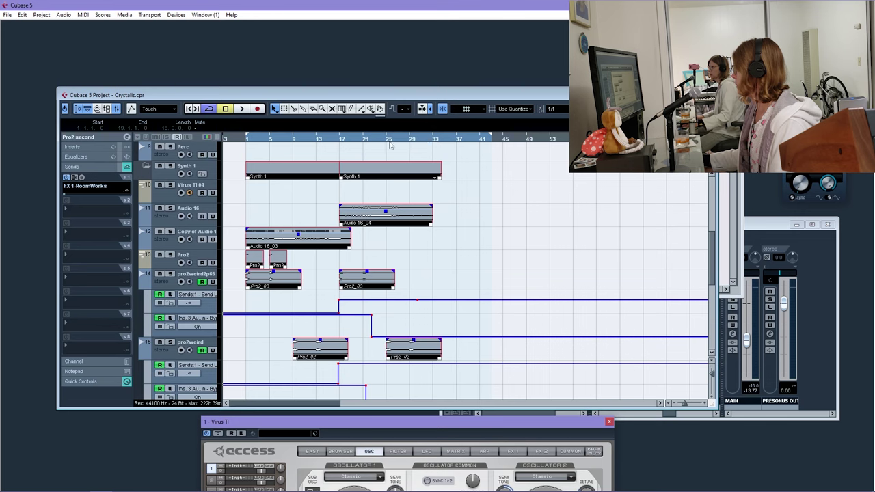
{"action": "key", "text": "space"}
{"action": "key", "text": "h"}
{"action": "key", "text": "h"}
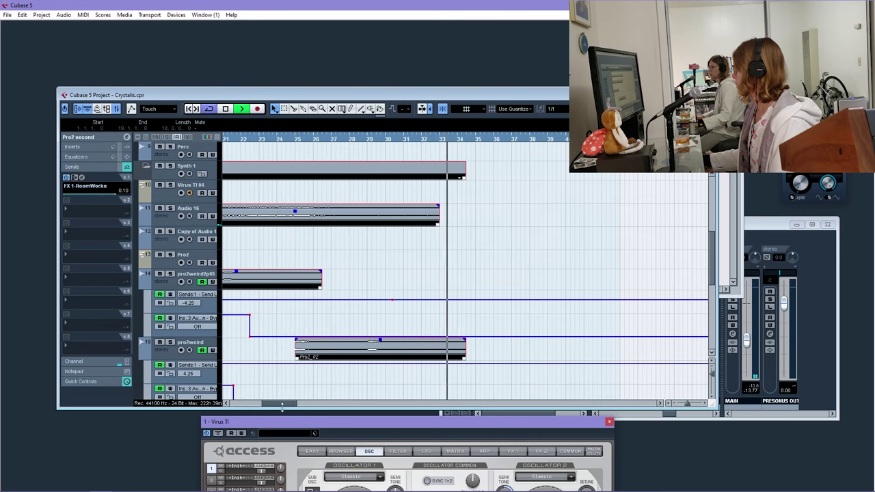
{"action": "key", "text": "space"}
{"action": "left_click_drag", "start_coordinate": [282, 403], "coordinate": [202, 411]}
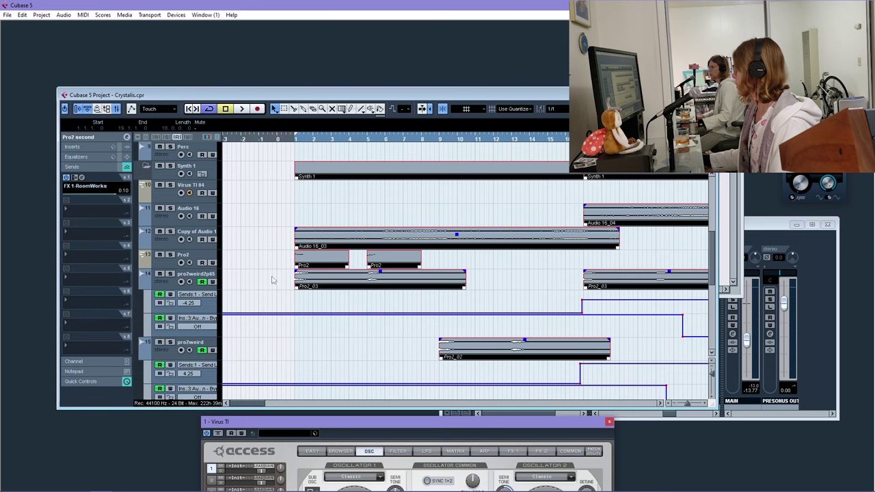
{"action": "left_click_drag", "start_coordinate": [303, 244], "coordinate": [285, 244]}
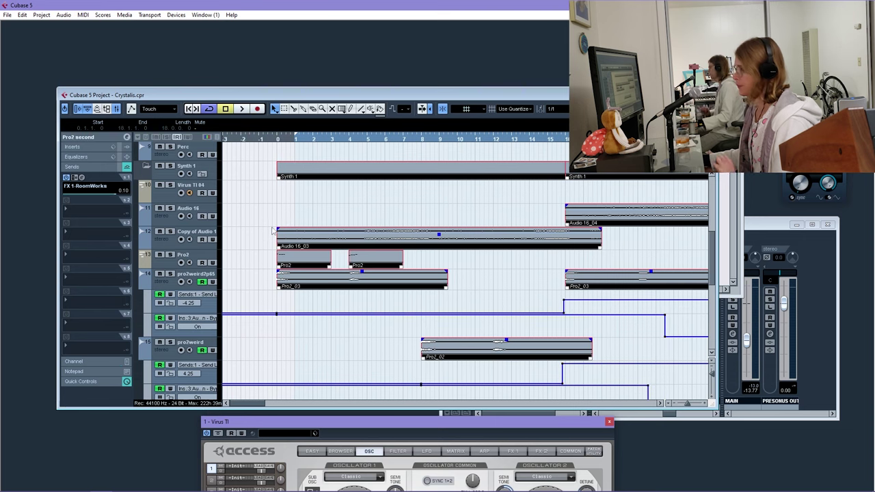
Review the shifted arrangement and play the passage from bar 32 to hear how it ends
{"action": "scroll", "coordinate": [317, 231], "scroll_direction": "up", "scroll_amount": 5}
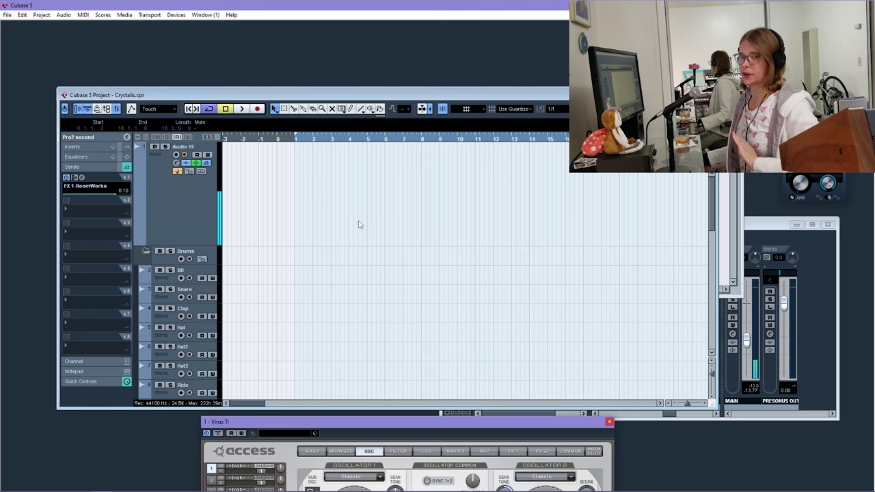
{"action": "scroll", "coordinate": [449, 268], "scroll_direction": "down", "scroll_amount": 3}
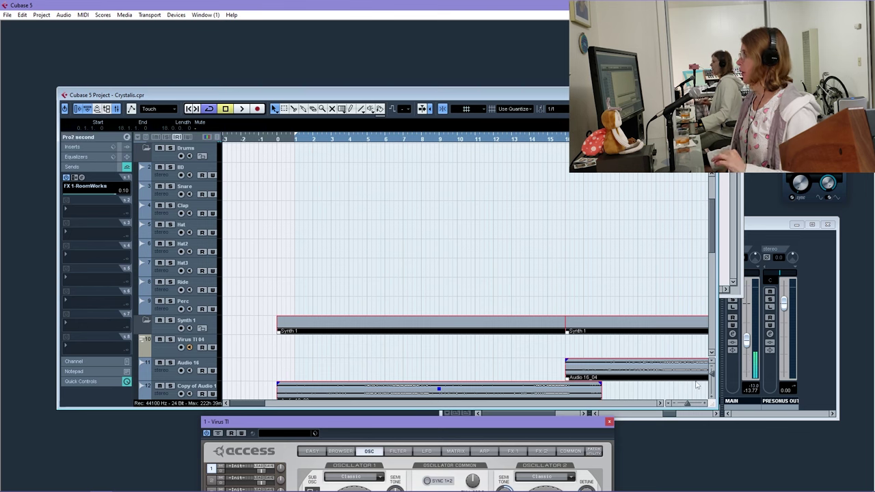
{"action": "left_click_drag", "start_coordinate": [692, 405], "coordinate": [686, 406]}
{"action": "scroll", "coordinate": [385, 305], "scroll_direction": "down", "scroll_amount": 3}
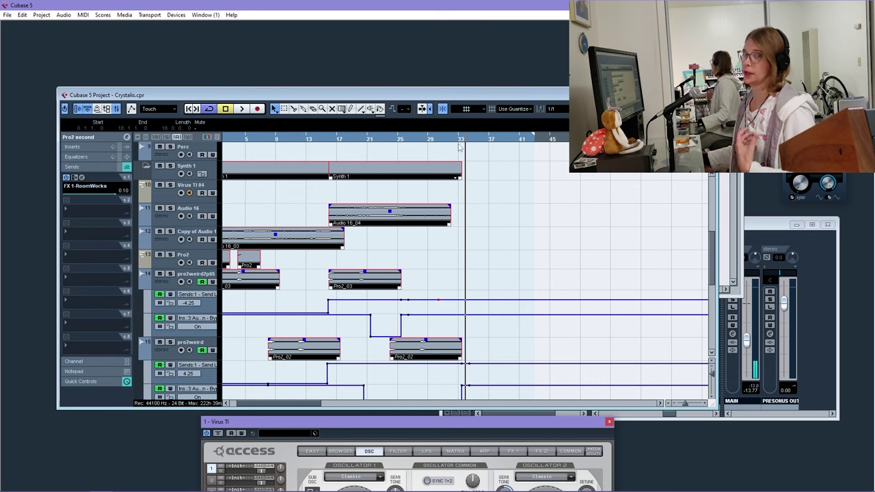
{"action": "left_click_drag", "start_coordinate": [471, 139], "coordinate": [375, 160]}
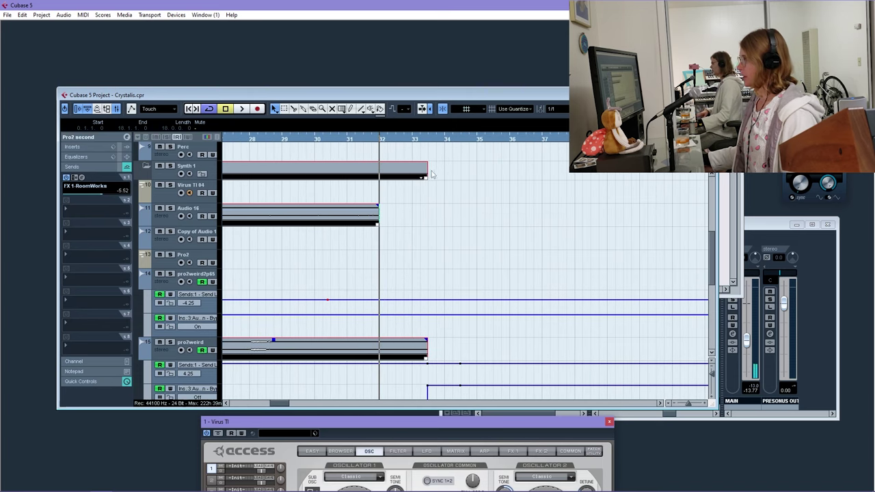
{"action": "key", "text": "space"}
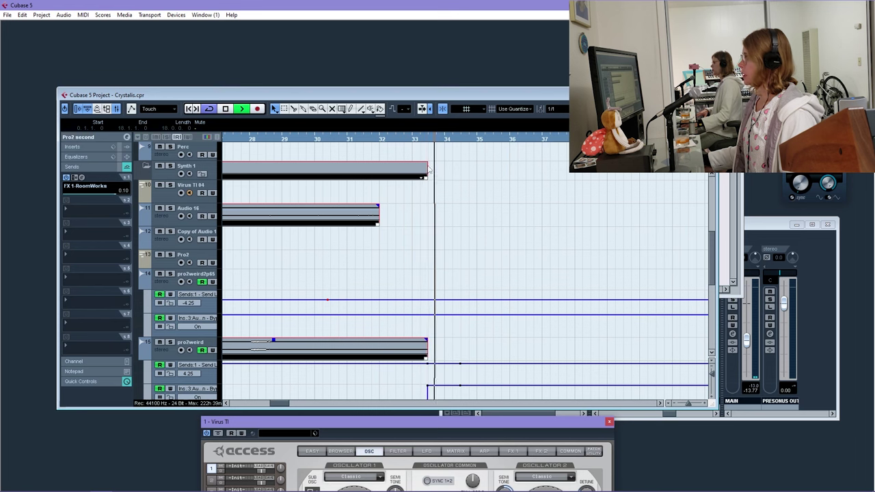
{"action": "key", "text": "space"}
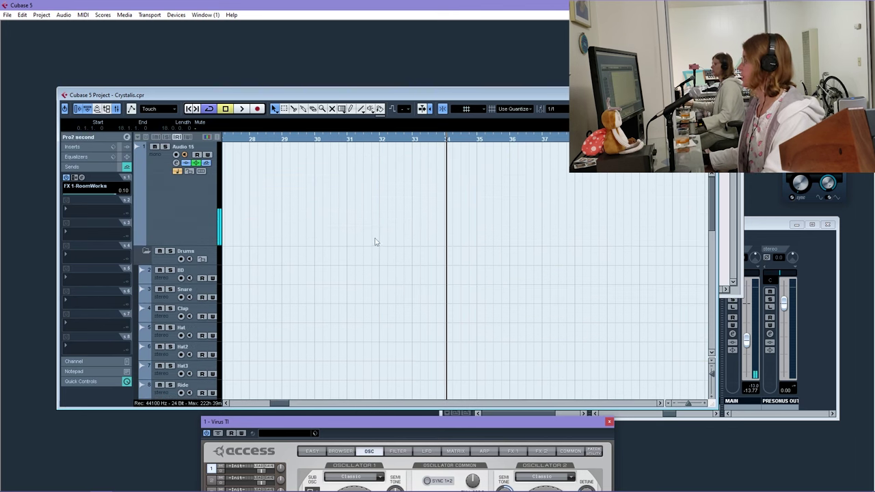
{"action": "scroll", "coordinate": [375, 242], "scroll_direction": "up", "scroll_amount": 10}
{"action": "scroll", "coordinate": [485, 243], "scroll_direction": "down", "scroll_amount": 10}
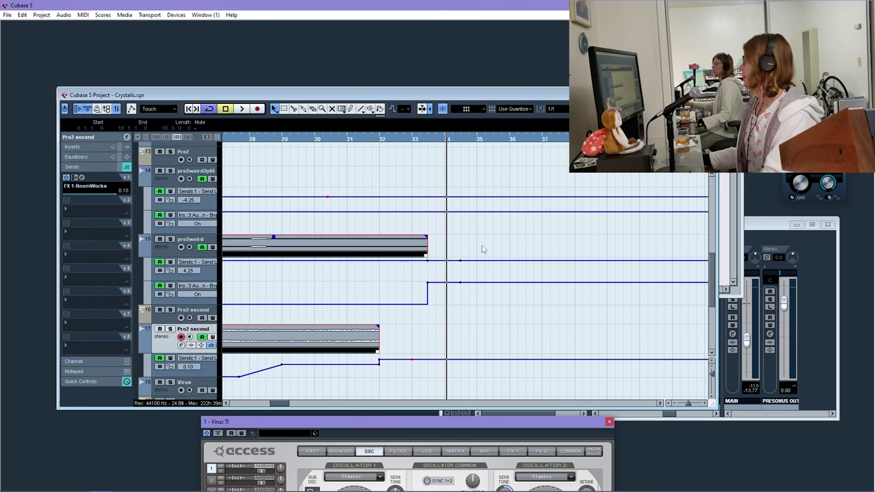
{"action": "key", "text": "space"}
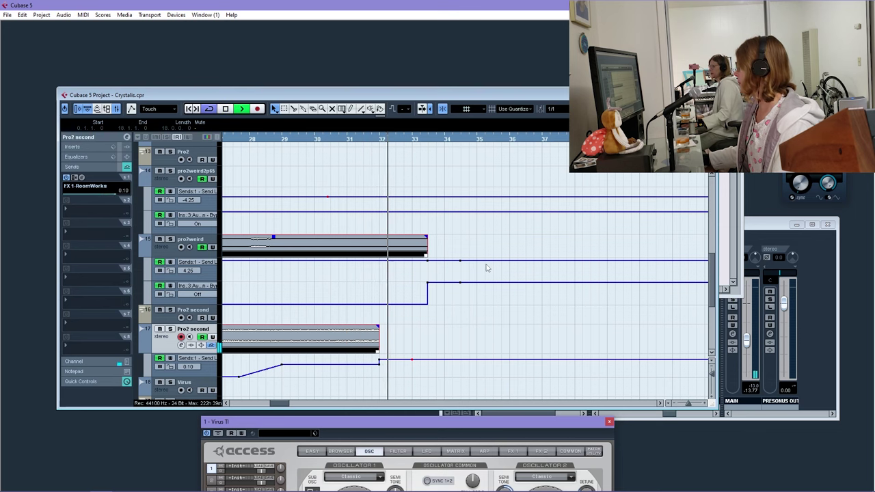
{"action": "key", "text": "space"}
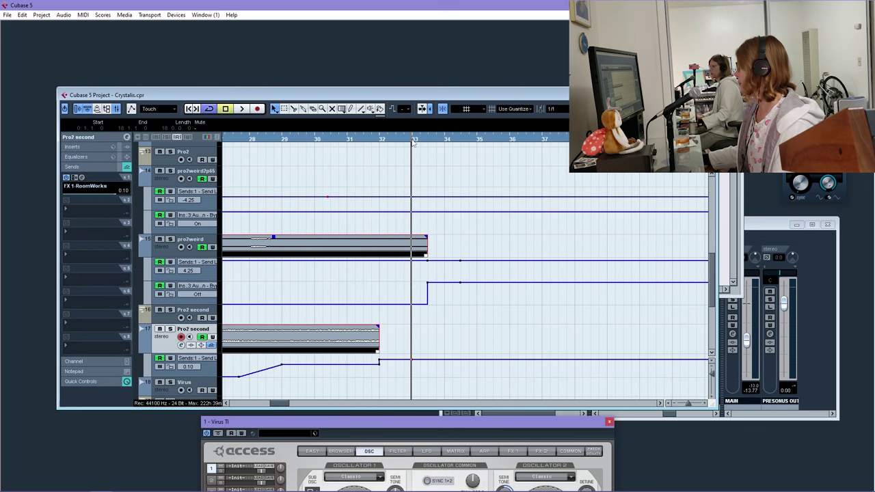
Add a stereo audio track below the Virus audio track
{"action": "scroll", "coordinate": [307, 349], "scroll_direction": "up", "scroll_amount": 5}
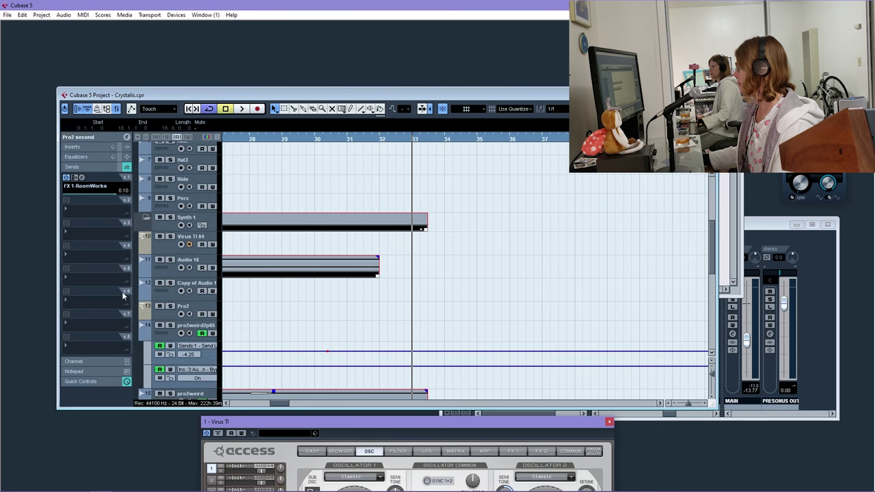
{"action": "scroll", "coordinate": [175, 279], "scroll_direction": "down", "scroll_amount": 5}
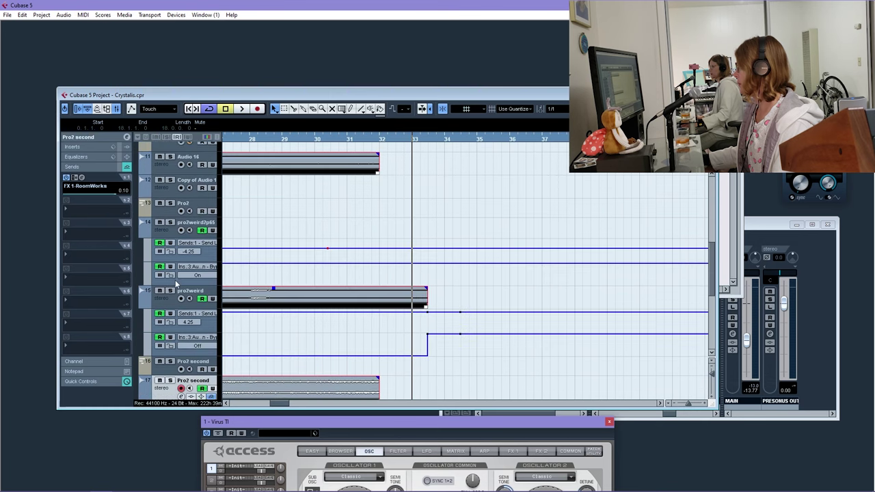
{"action": "right_click", "coordinate": [169, 343]}
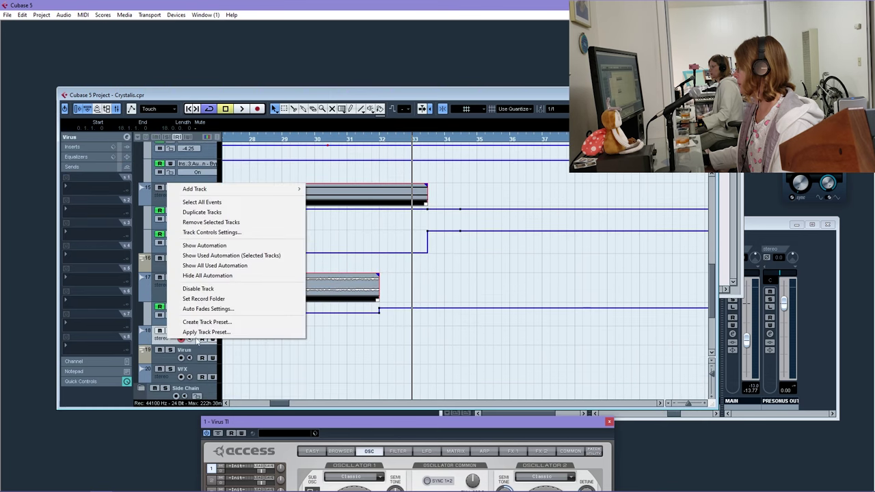
{"action": "mouse_move", "coordinate": [263, 191]}
{"action": "left_click", "coordinate": [331, 190]}
{"action": "key", "text": "Return"}
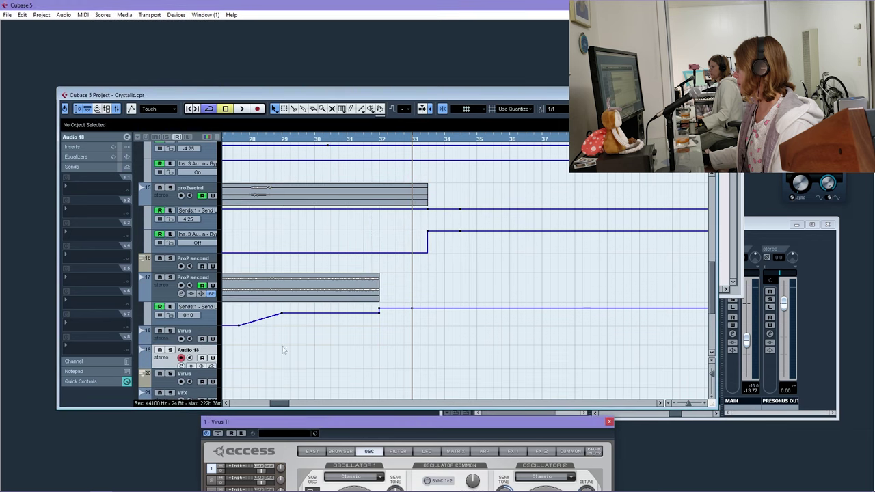
Remove both Virus tracks and the VFX track, leaving Audio 18 below the Pro2 second audio track
{"action": "left_click_drag", "start_coordinate": [161, 342], "coordinate": [170, 350]}
{"action": "left_click", "coordinate": [171, 339]}
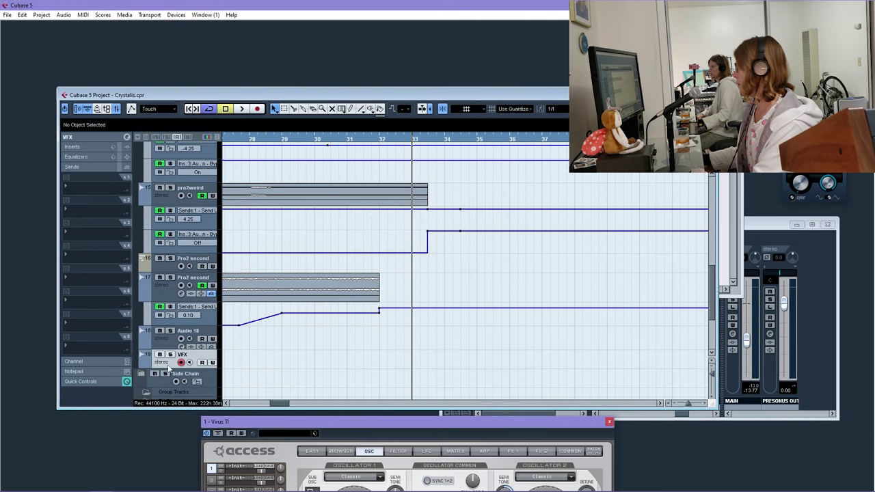
{"action": "double_click", "coordinate": [189, 331]}
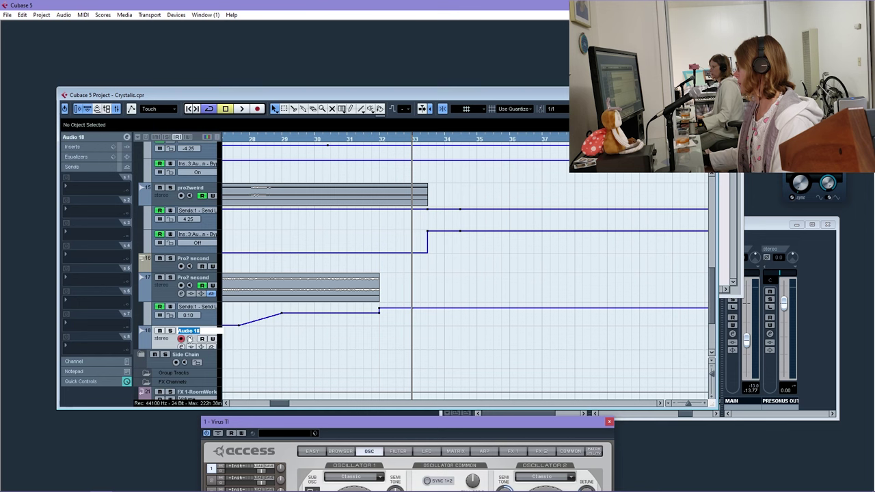
{"action": "left_click", "coordinate": [167, 344]}
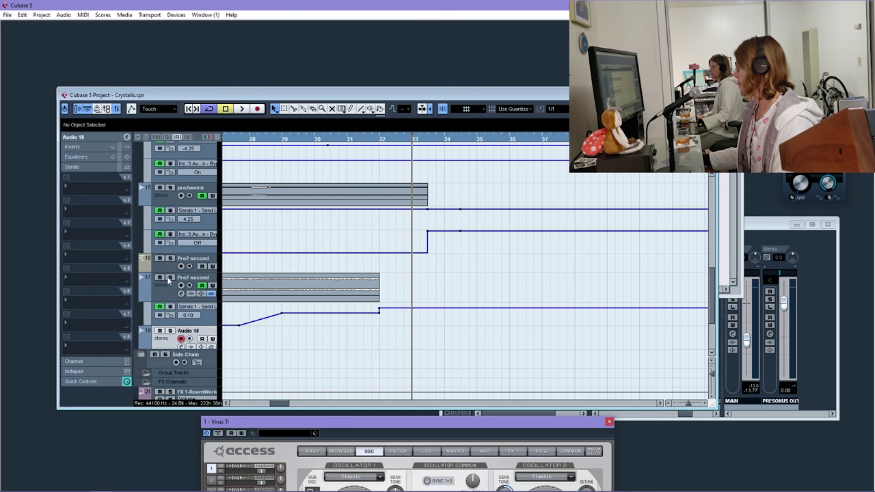
Duplicate the Pro2 second MIDI track and place the copy directly above Audio 18
{"action": "right_click", "coordinate": [151, 266]}
{"action": "left_click", "coordinate": [193, 296]}
{"action": "left_click_drag", "start_coordinate": [169, 309], "coordinate": [179, 356]}
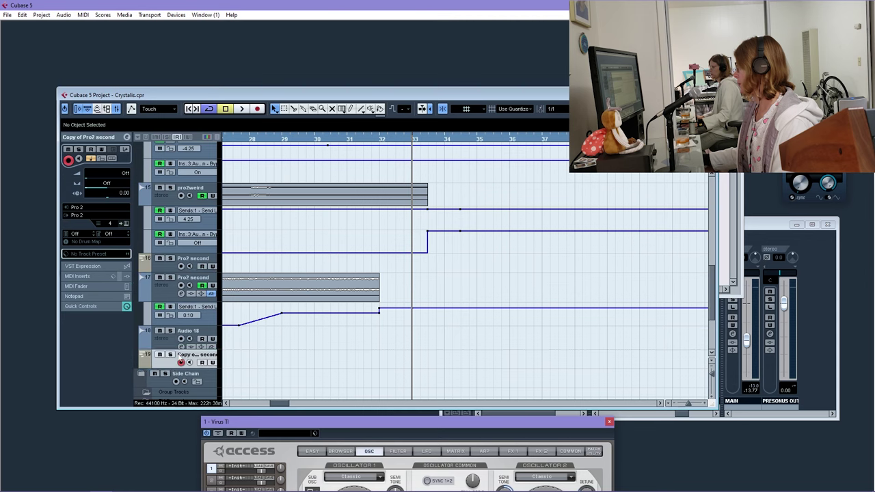
{"action": "left_click", "coordinate": [174, 352]}
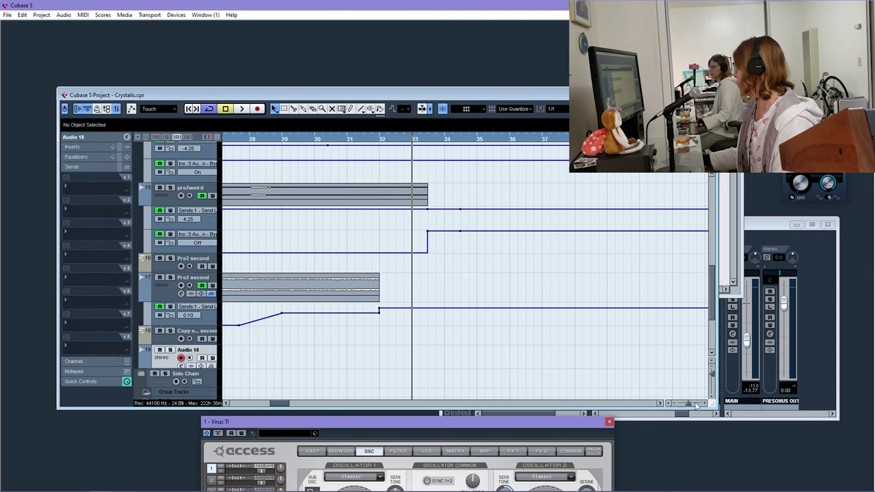
Record a trial take on the copied Pro2 second MIDI track starting from bar 31, and discard it
{"action": "left_click_drag", "start_coordinate": [689, 403], "coordinate": [671, 403]}
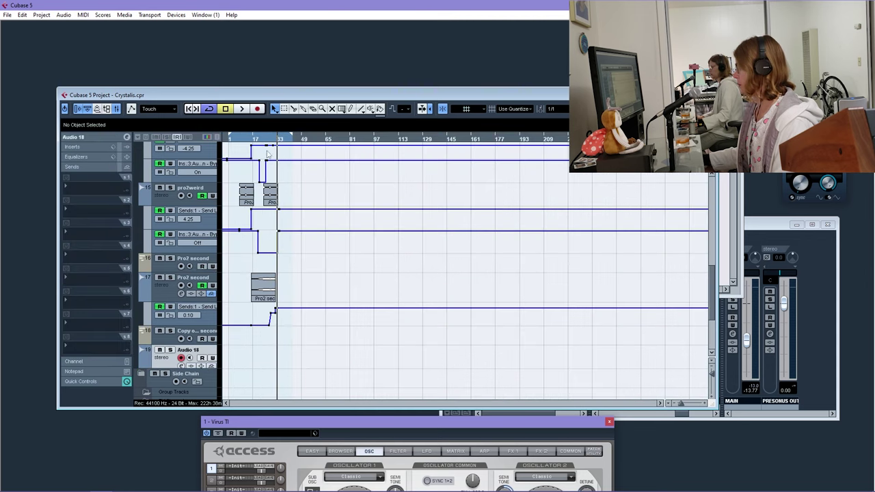
{"action": "key", "text": "h"}
{"action": "key", "text": "h"}
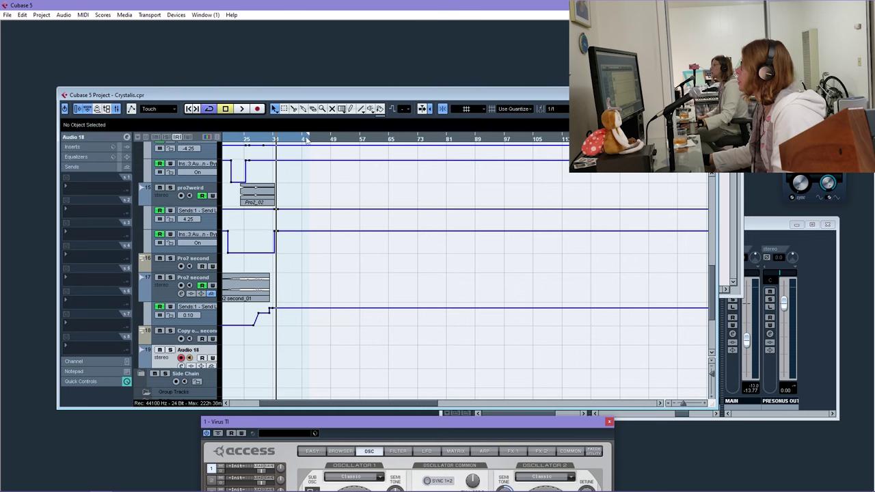
{"action": "left_click_drag", "start_coordinate": [270, 141], "coordinate": [268, 173]}
{"action": "left_click", "coordinate": [228, 141]}
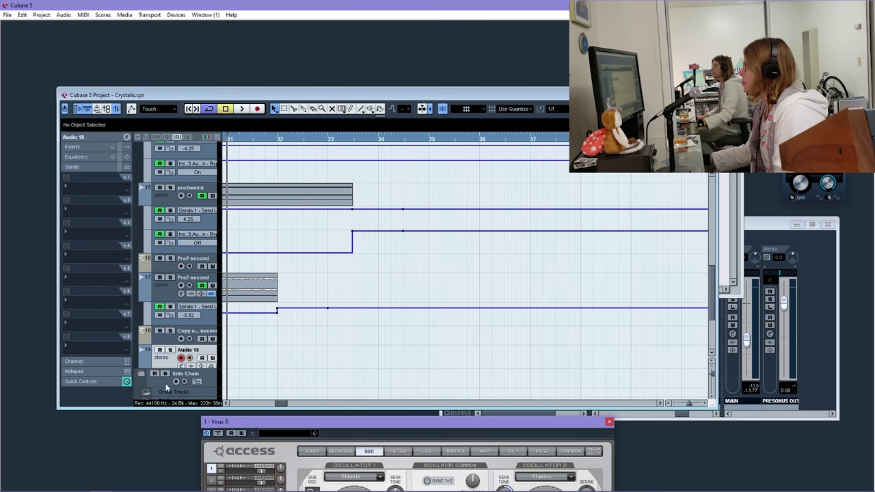
{"action": "left_click", "coordinate": [166, 342]}
{"action": "left_click", "coordinate": [259, 109]}
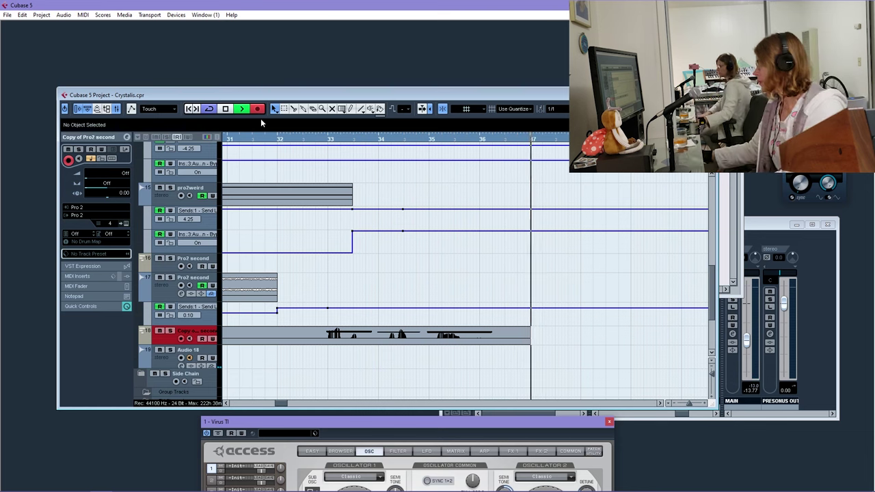
{"action": "key", "text": "space"}
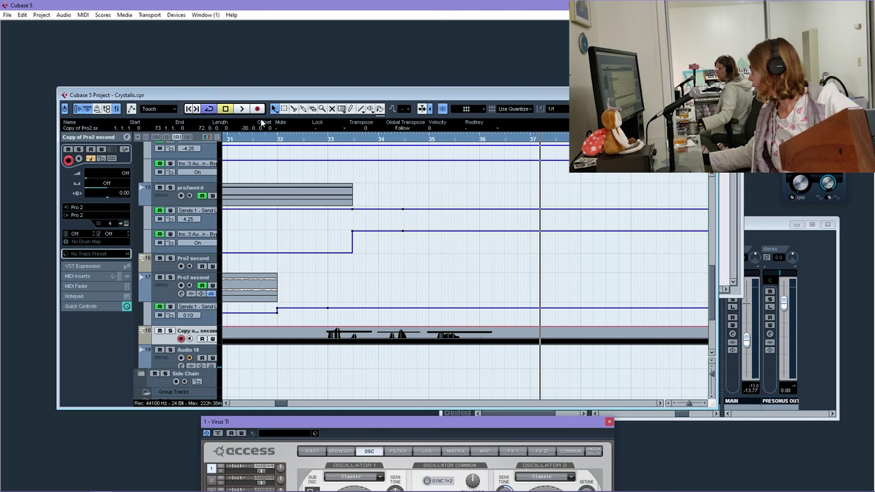
{"action": "key", "text": "Delete"}
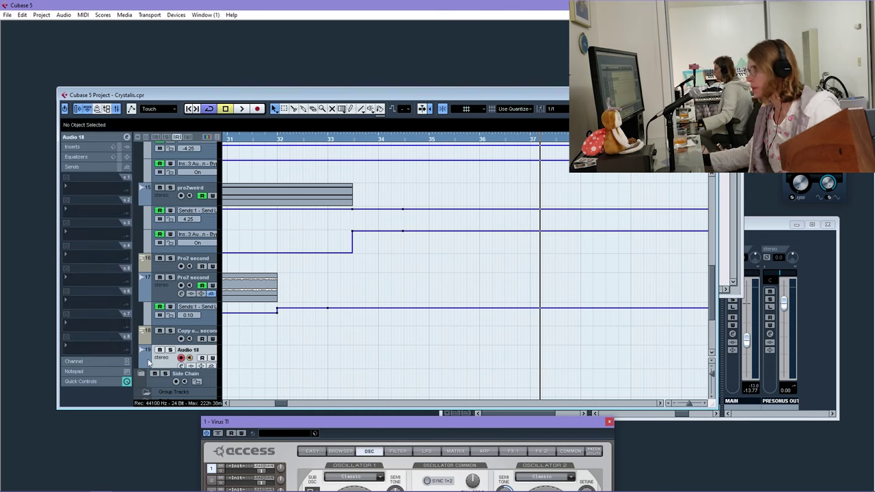
Set the MIDI output channel of the copied Pro2 second track to 1
{"action": "left_click", "coordinate": [164, 363]}
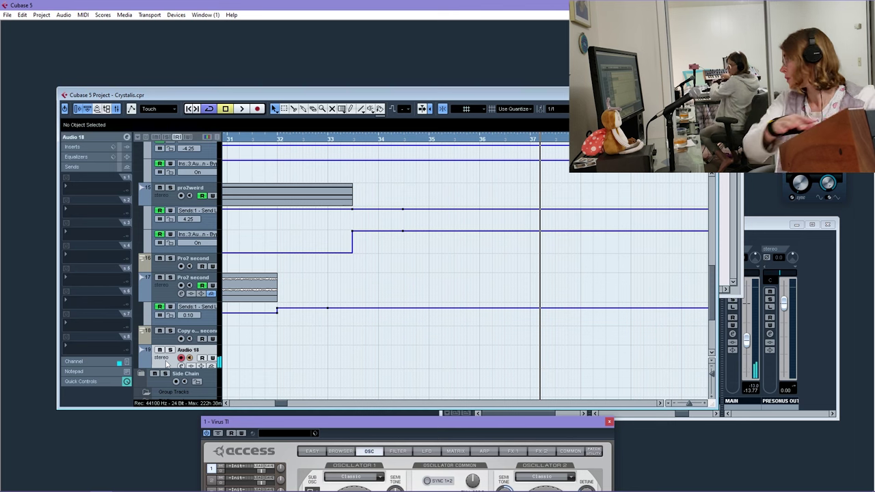
{"action": "left_click", "coordinate": [173, 340]}
{"action": "scroll", "coordinate": [279, 287], "scroll_direction": "up", "scroll_amount": 10}
{"action": "scroll", "coordinate": [166, 277], "scroll_direction": "down", "scroll_amount": 5}
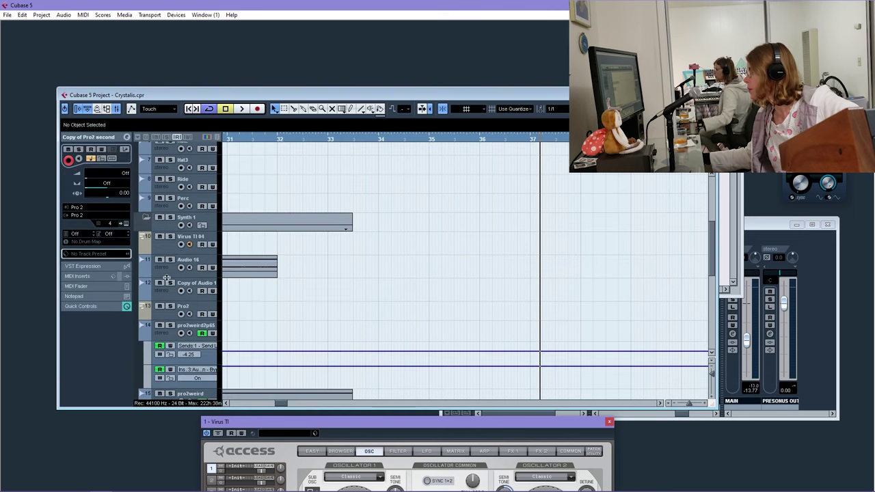
{"action": "scroll", "coordinate": [294, 290], "scroll_direction": "down", "scroll_amount": 5}
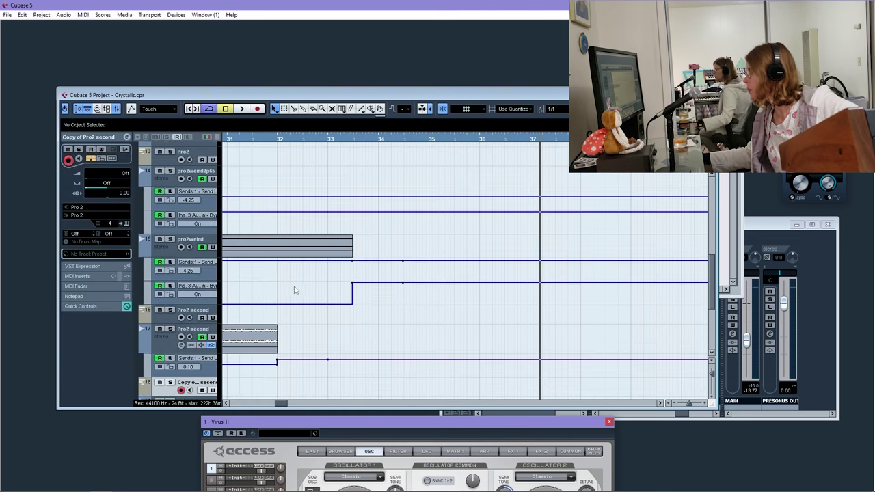
{"action": "left_click", "coordinate": [109, 224]}
{"action": "left_click", "coordinate": [110, 240]}
{"action": "scroll", "coordinate": [371, 302], "scroll_direction": "down", "scroll_amount": 3}
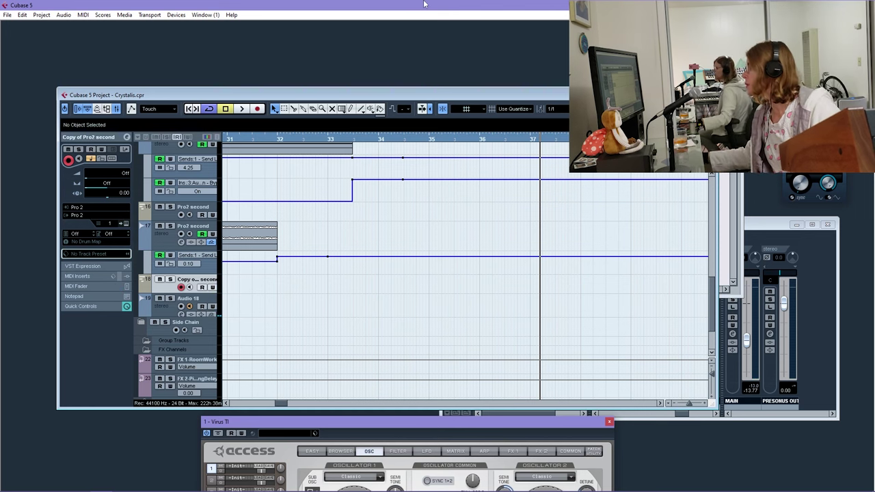
Record a new MIDI chord take on the copied Pro2 second track, starting from bar 31
{"action": "left_click", "coordinate": [288, 148]}
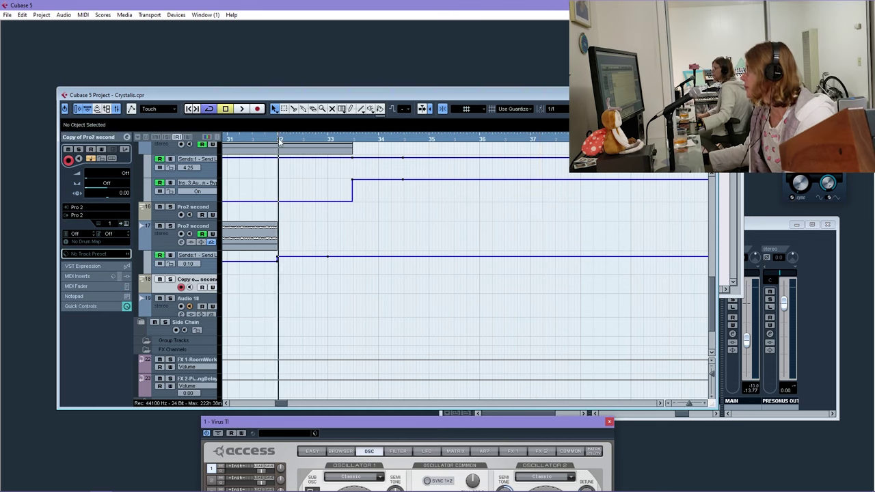
{"action": "left_click", "coordinate": [233, 139]}
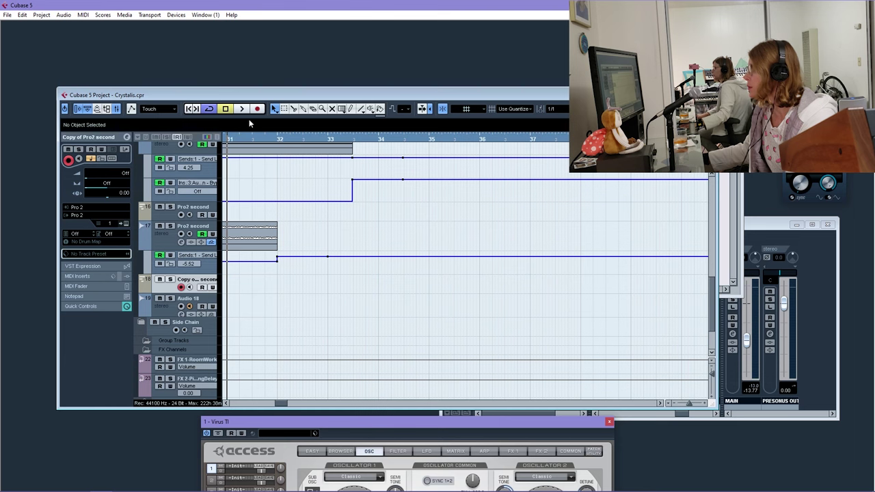
{"action": "left_click", "coordinate": [257, 109]}
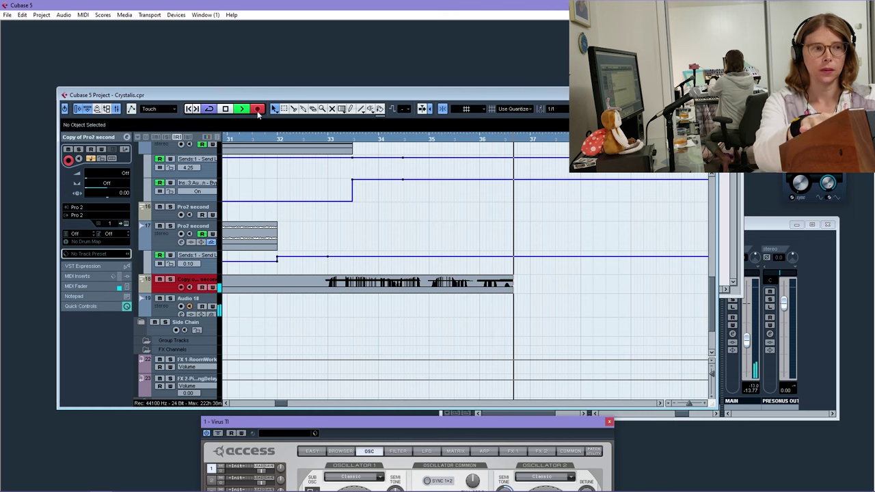
{"action": "key", "text": "space"}
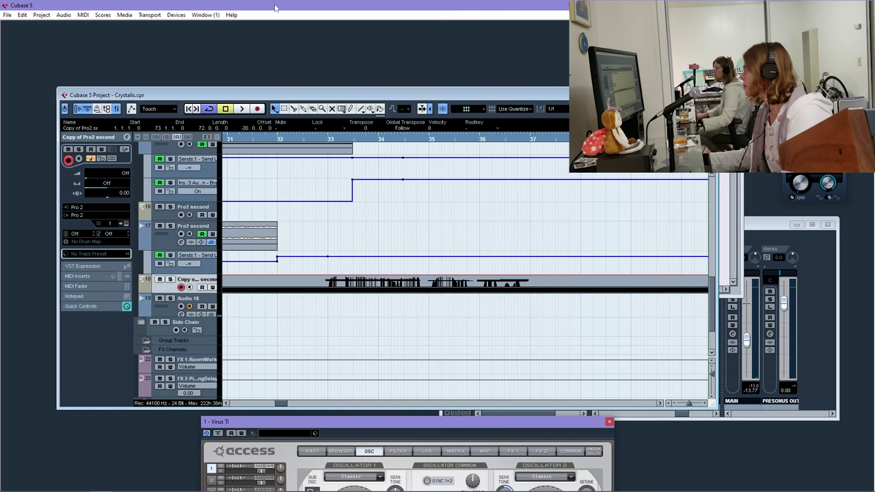
Quantize all notes of the new take to 1/8 in the Key Editor and start the short upper note midway through bar 36
{"action": "key", "text": "space"}
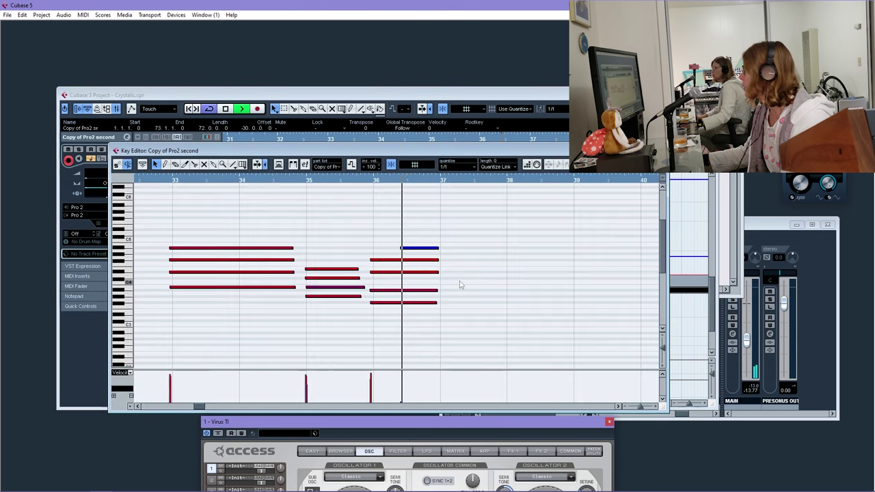
{"action": "double_click", "coordinate": [464, 282]}
{"action": "left_click", "coordinate": [348, 194]}
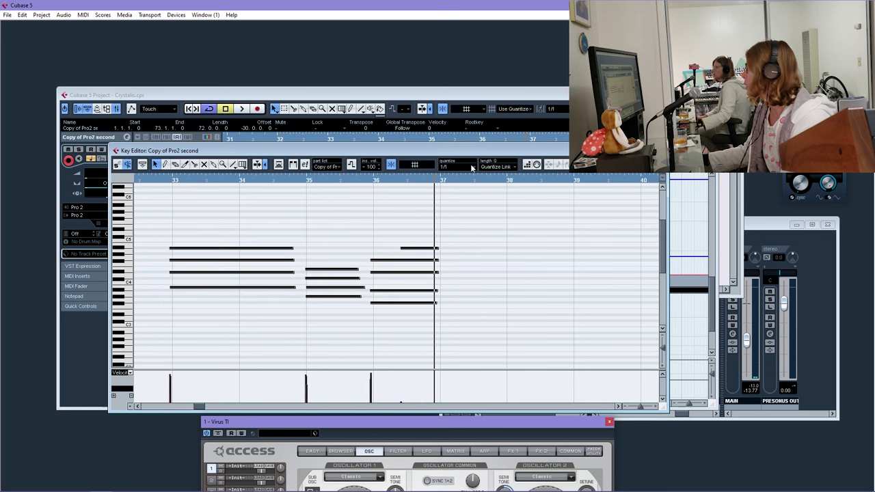
{"action": "left_click", "coordinate": [464, 170]}
{"action": "left_click", "coordinate": [470, 208]}
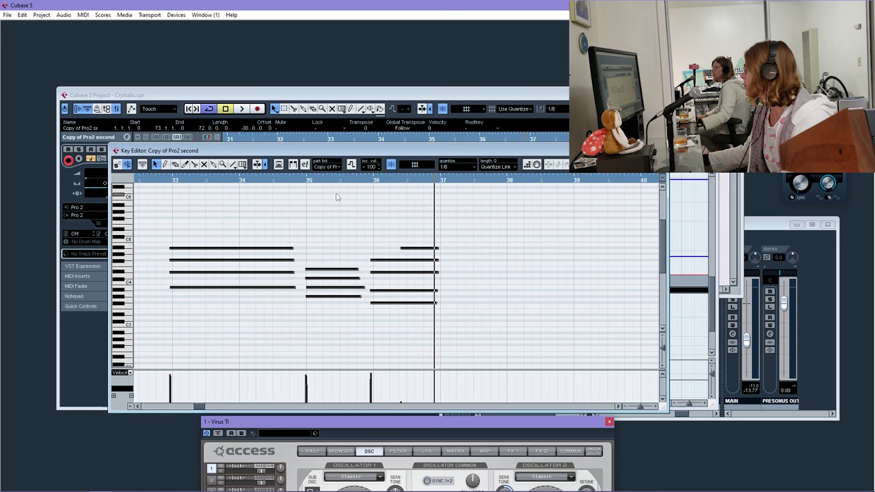
{"action": "key", "text": "ctrl+a"}
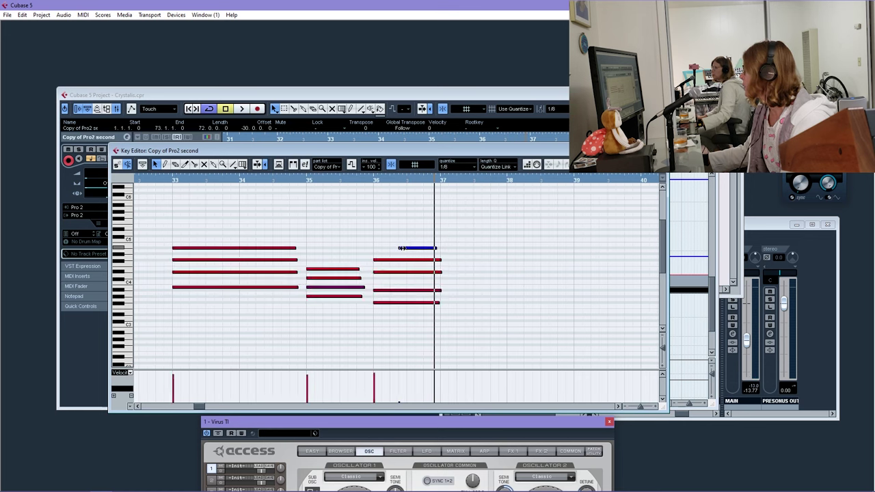
{"action": "left_click_drag", "start_coordinate": [401, 248], "coordinate": [408, 248]}
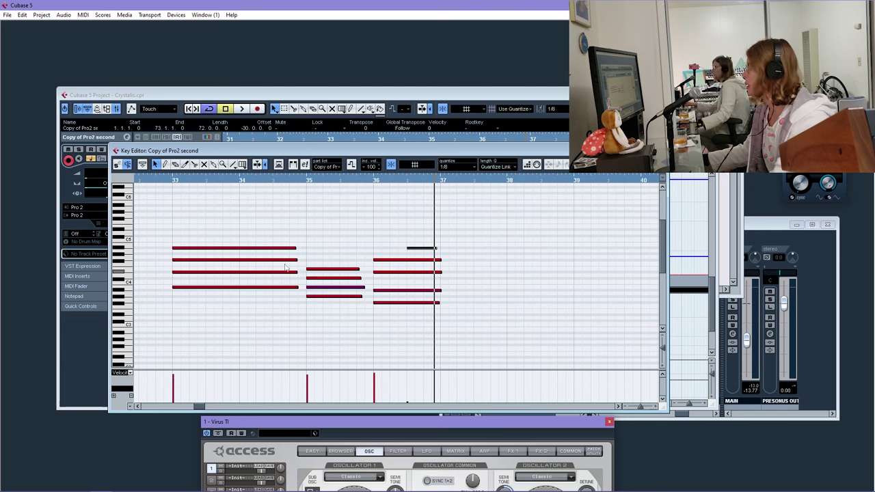
Move the Key Editor down off the track list and switch on input monitoring for the Audio 15 track
{"action": "left_click_drag", "start_coordinate": [337, 151], "coordinate": [359, 266]}
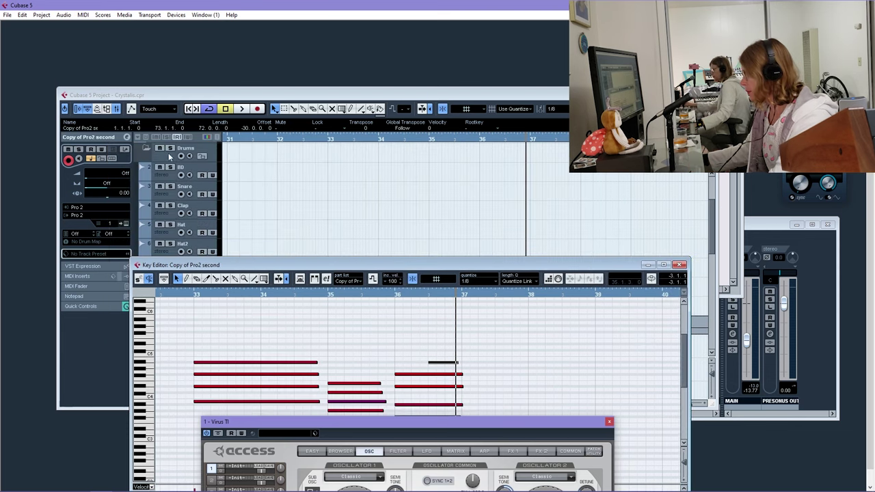
{"action": "scroll", "coordinate": [168, 156], "scroll_direction": "up", "scroll_amount": 2}
{"action": "left_click", "coordinate": [185, 156]}
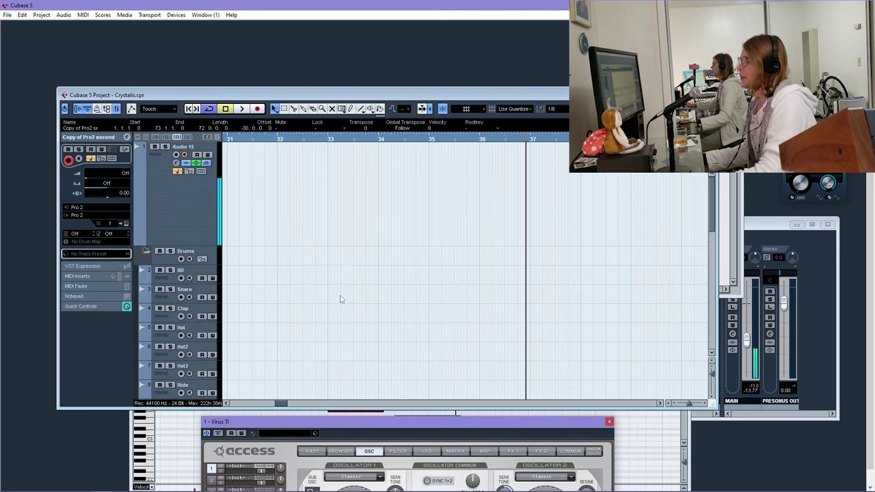
{"action": "scroll", "coordinate": [341, 300], "scroll_direction": "down", "scroll_amount": 8}
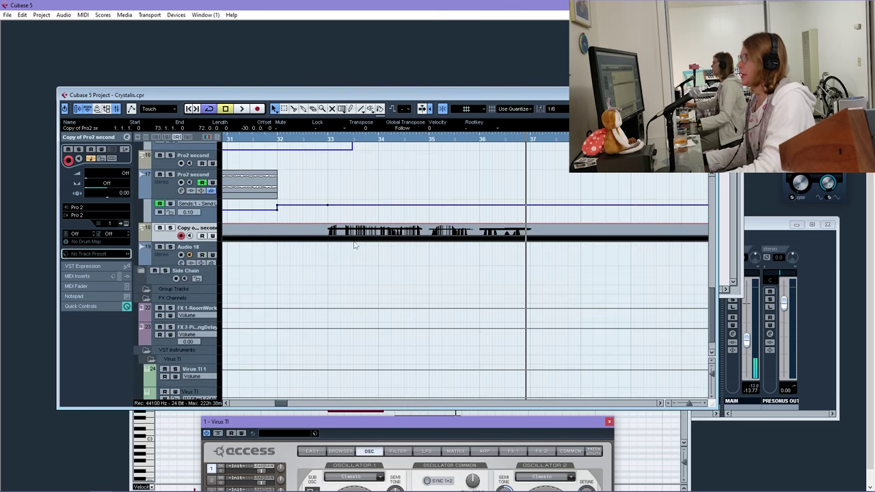
{"action": "scroll", "coordinate": [355, 273], "scroll_direction": "up", "scroll_amount": 8}
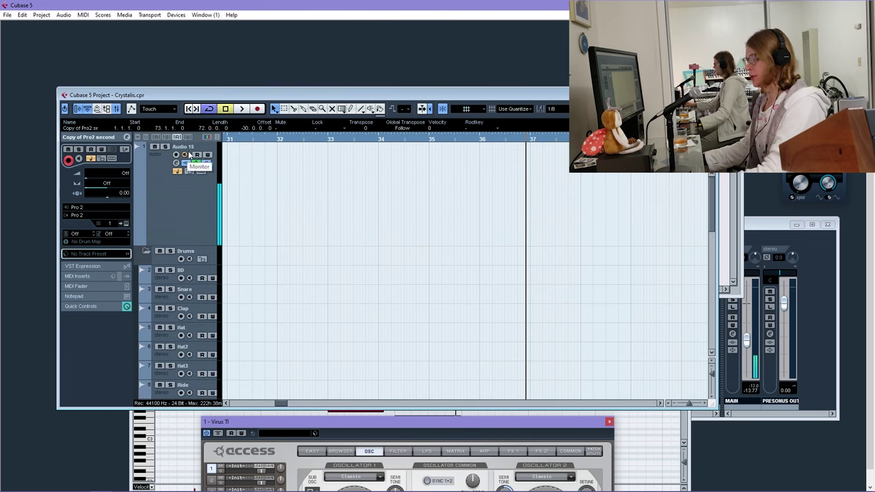
Play the new take from just before bar 33, and cut off the empty stretch of its MIDI part before bar 33
{"action": "scroll", "coordinate": [342, 198], "scroll_direction": "down", "scroll_amount": 8}
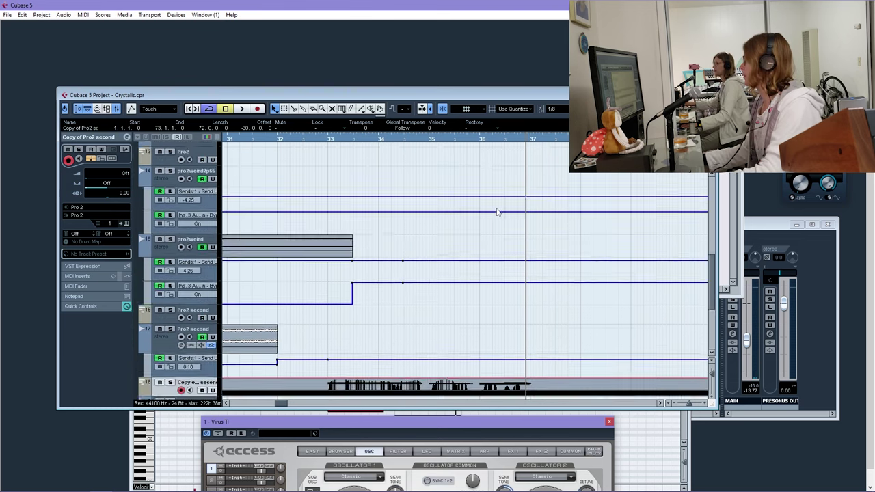
{"action": "left_click", "coordinate": [319, 150]}
{"action": "key", "text": "space"}
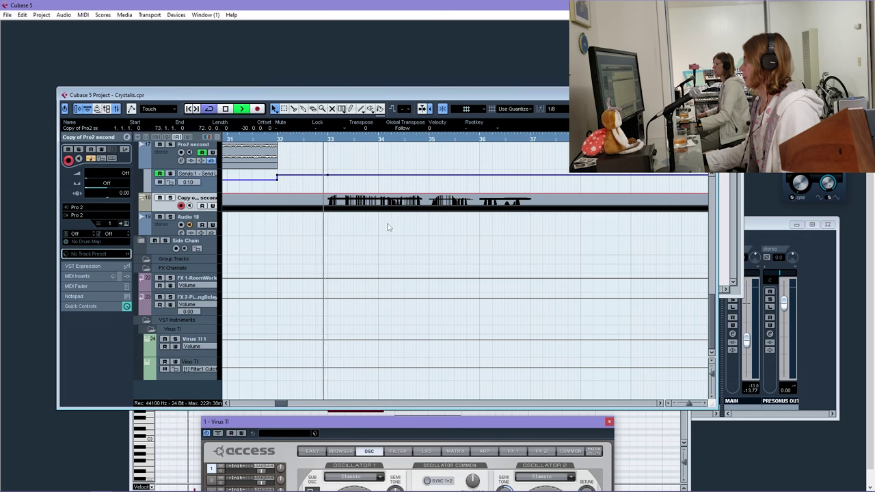
{"action": "left_click", "coordinate": [358, 207]}
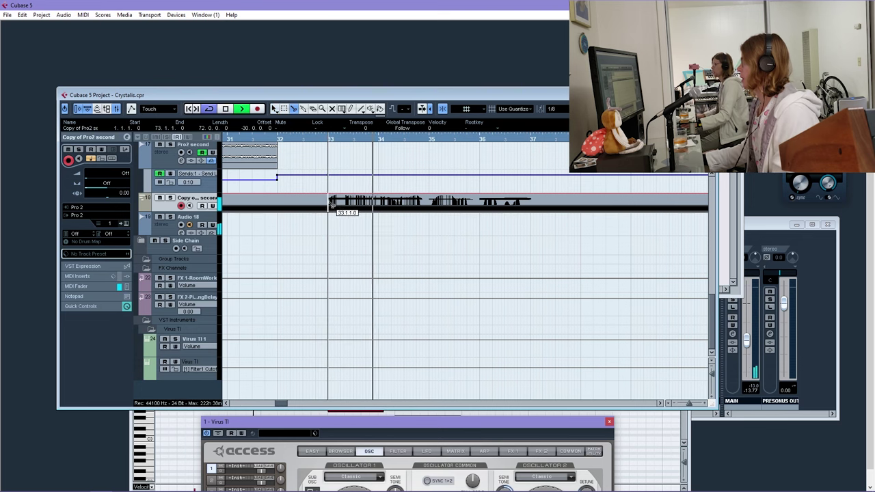
{"action": "left_click", "coordinate": [356, 208]}
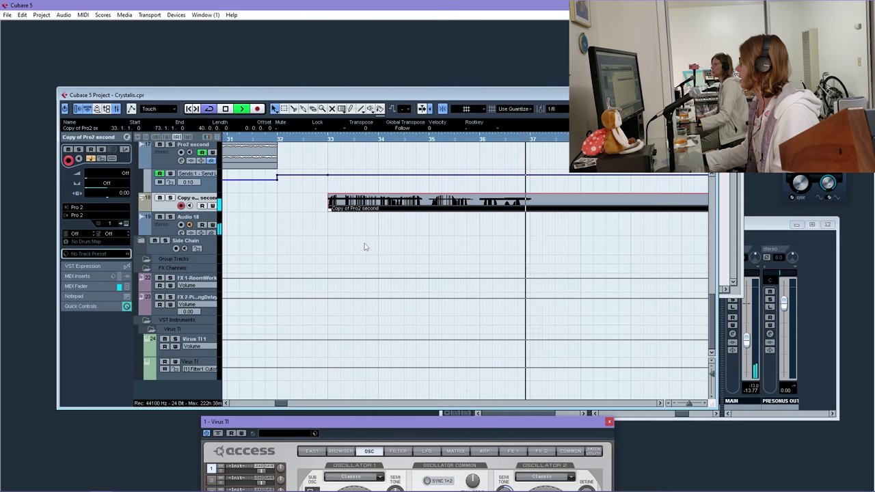
Select the Audio 18 track and play the Copy of Pro2 second part from bar 33 with input monitoring on
{"action": "key", "text": "space"}
{"action": "left_click", "coordinate": [330, 140]}
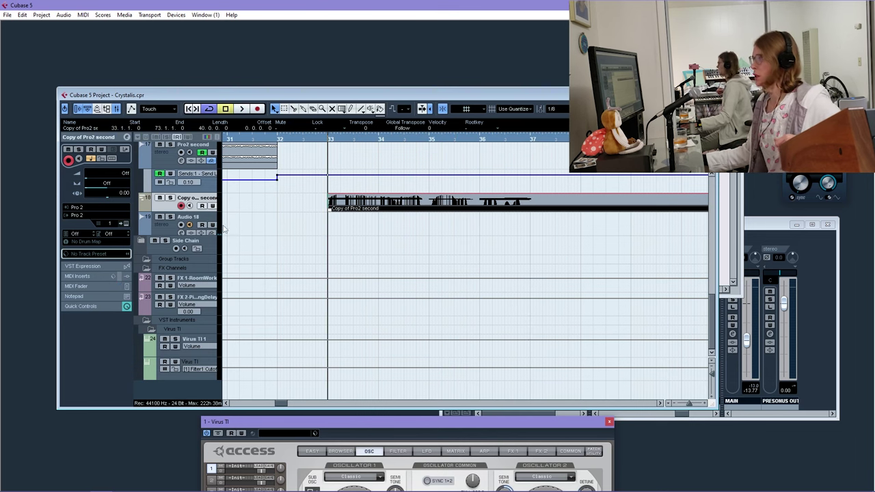
{"action": "left_click", "coordinate": [166, 232]}
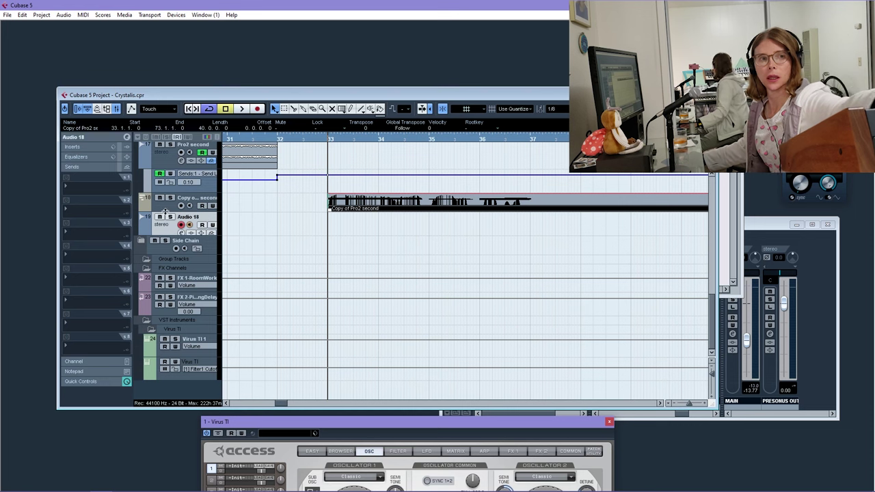
{"action": "key", "text": "space"}
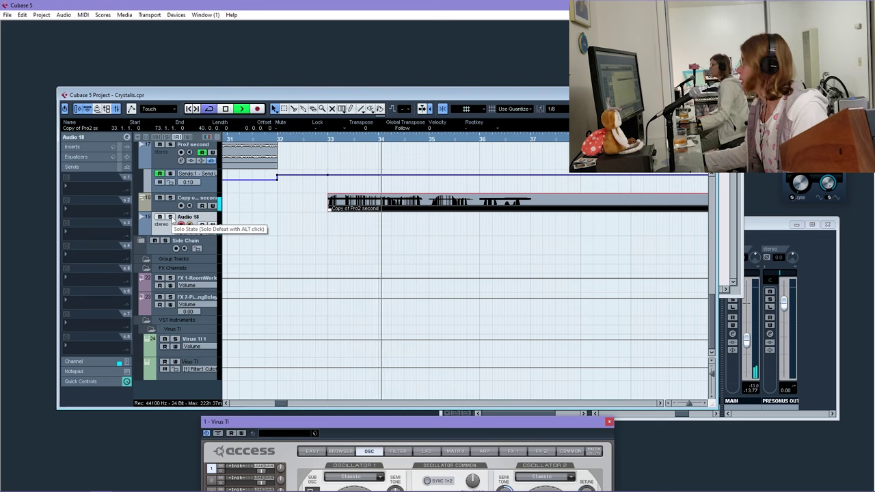
{"action": "key", "text": "space"}
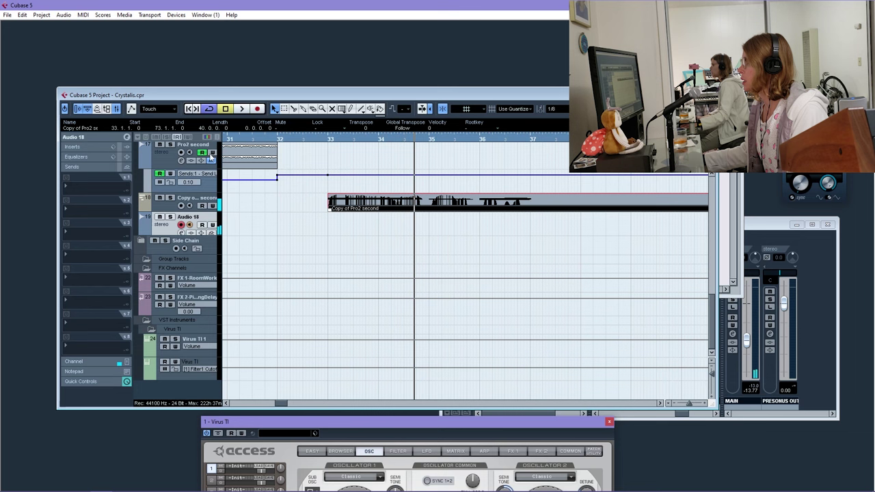
Return to bar 33 and audition the copied Pro2 part through the monitored Audio 18 track
{"action": "left_click", "coordinate": [328, 140]}
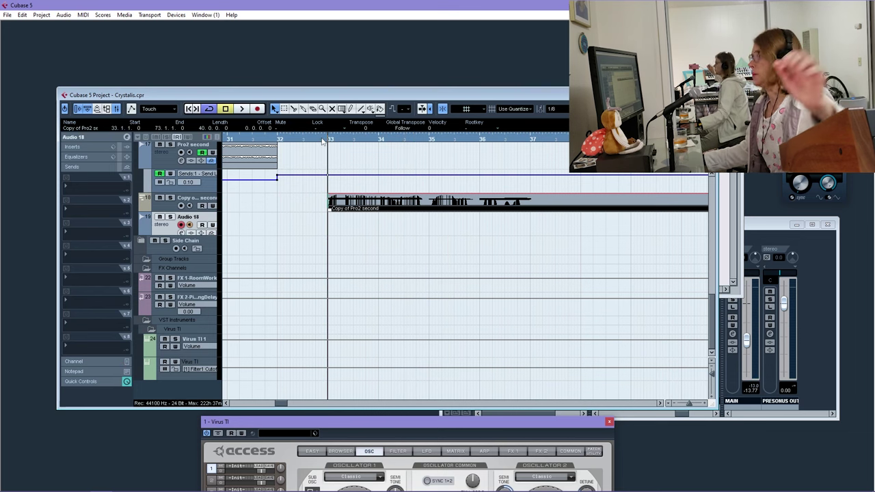
{"action": "key", "text": "space"}
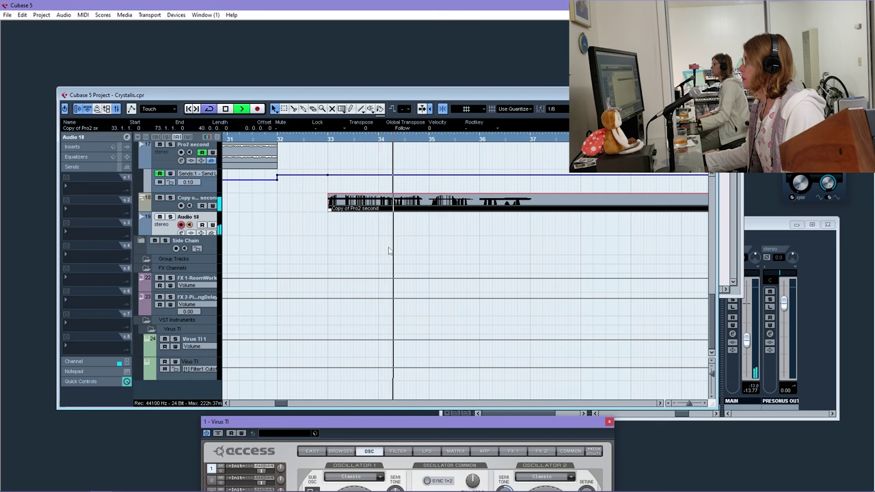
{"action": "key", "text": "space"}
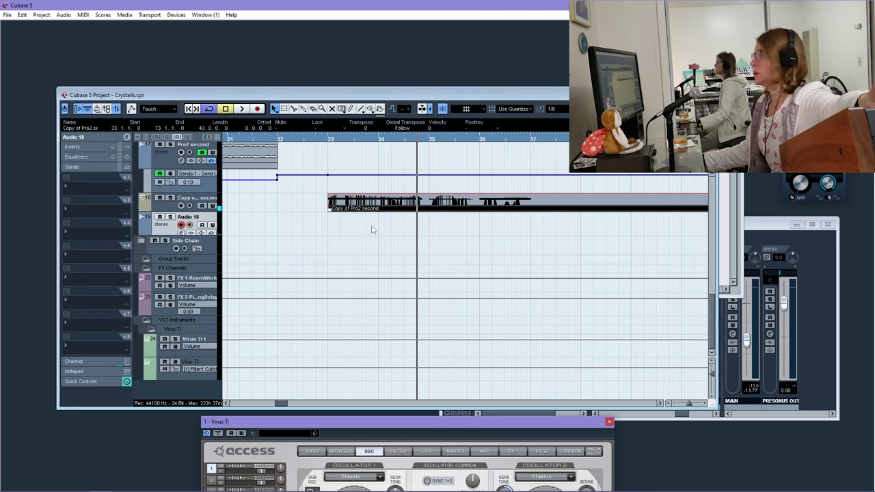
{"action": "left_click", "coordinate": [330, 141]}
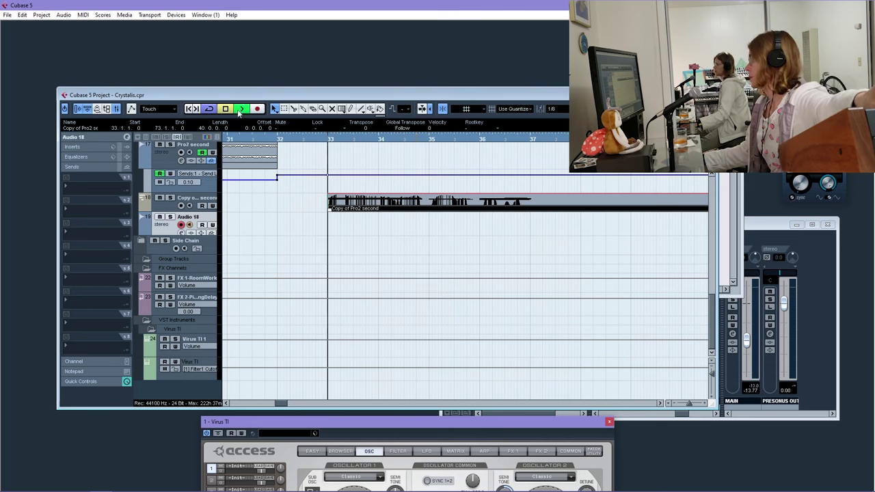
{"action": "left_click", "coordinate": [240, 109]}
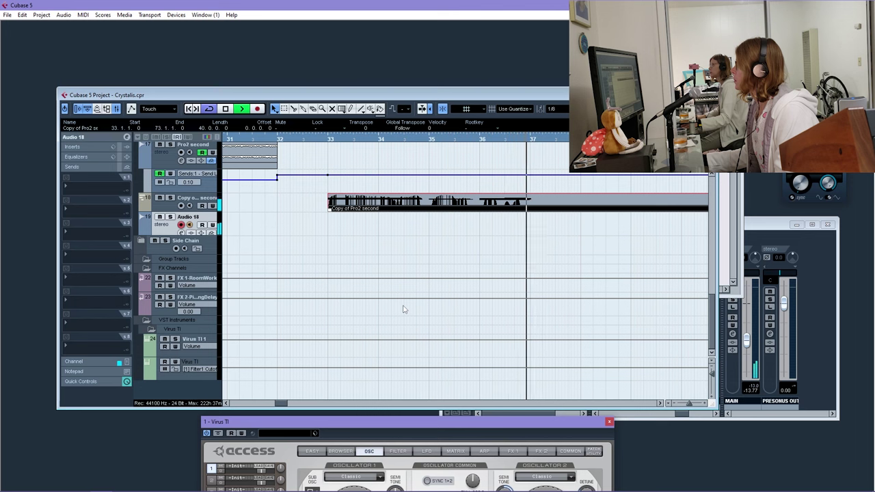
{"action": "key", "text": "space"}
Record the Pro 2 part onto the Audio 18 track starting at bar 33
{"action": "left_click", "coordinate": [283, 141]}
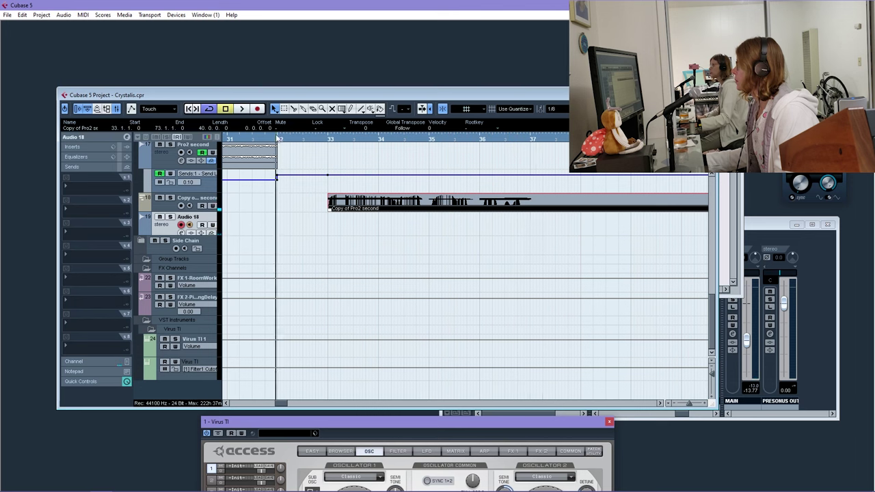
{"action": "left_click", "coordinate": [320, 140]}
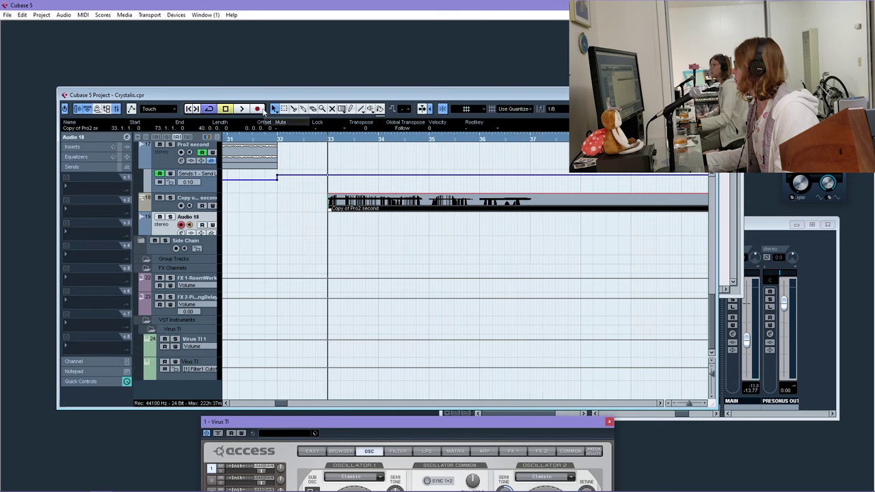
{"action": "left_click", "coordinate": [259, 109]}
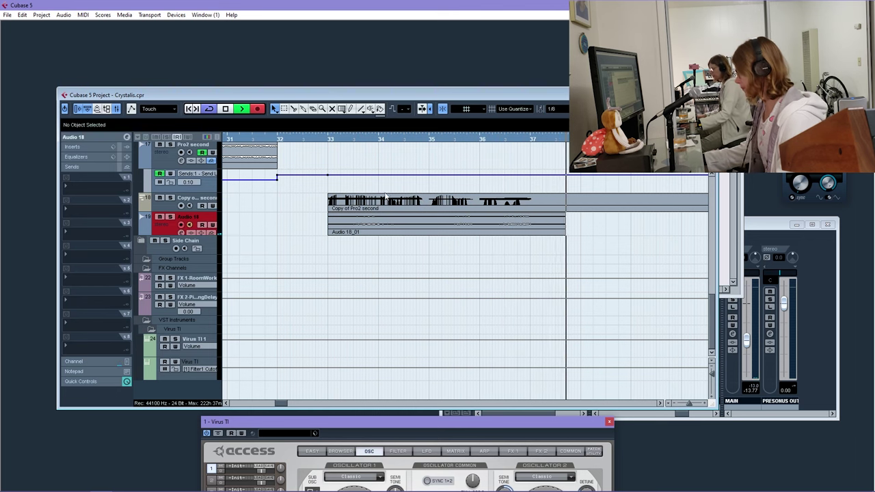
{"action": "key", "text": "space"}
Enlarge the Audio 18 recording to examine its waveform around bar 33 during playback, and restore the track's small height
{"action": "left_click", "coordinate": [196, 240]}
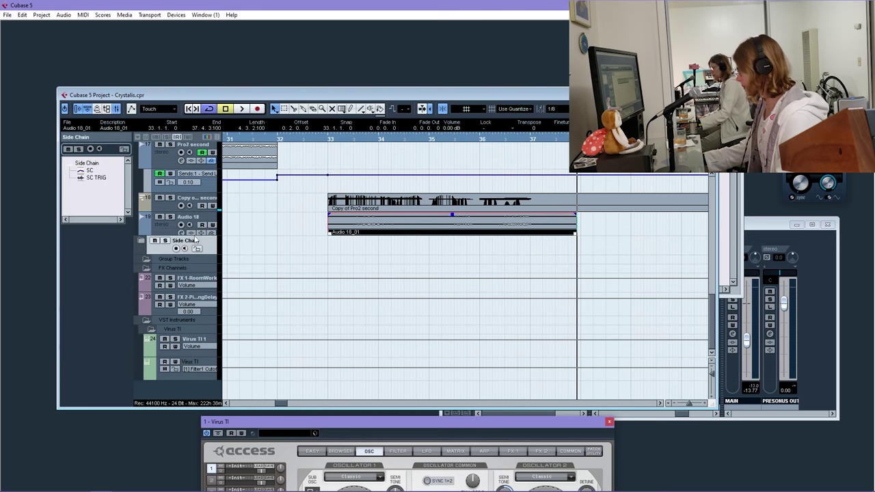
{"action": "left_click", "coordinate": [195, 225]}
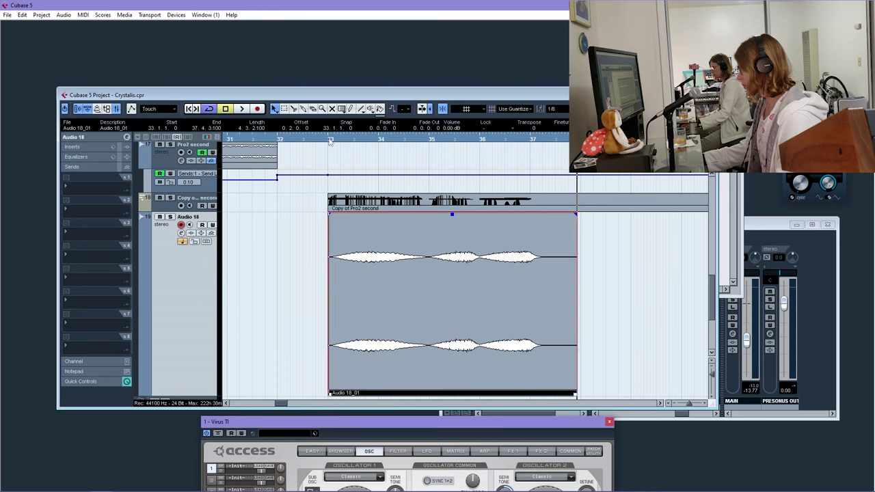
{"action": "key", "text": "h"}
{"action": "key", "text": "space"}
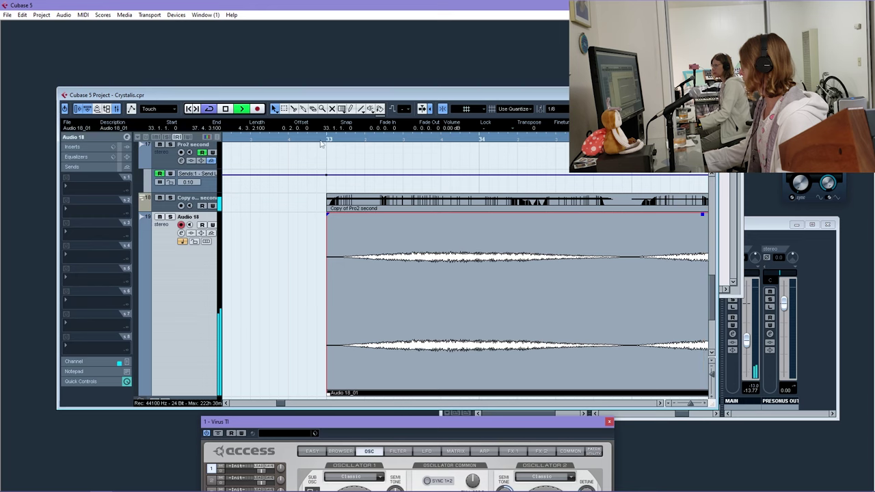
{"action": "key", "text": "space"}
{"action": "key", "text": "g"}
{"action": "key", "text": "g"}
{"action": "scroll", "coordinate": [202, 327], "scroll_direction": "down", "scroll_amount": 2}
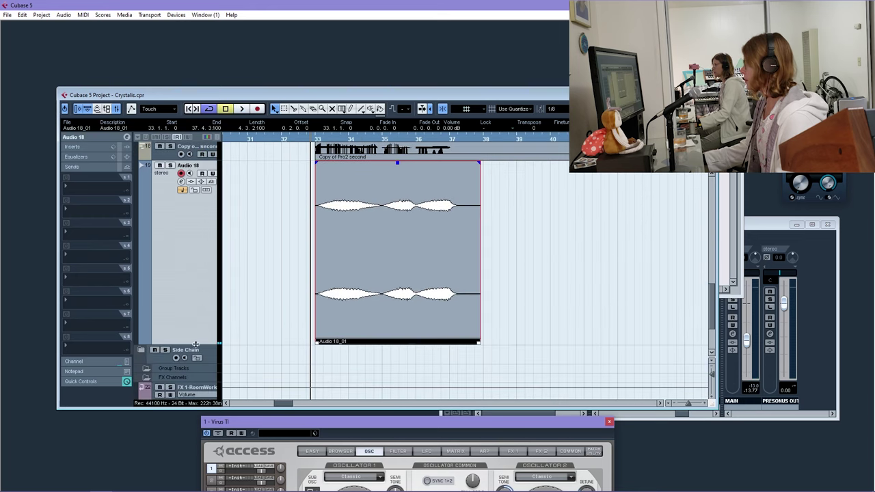
{"action": "left_click_drag", "start_coordinate": [196, 344], "coordinate": [195, 184]}
Duplicate the Audio 18 track as an empty track named p66, placed directly above it
{"action": "scroll", "coordinate": [306, 247], "scroll_direction": "up", "scroll_amount": 3}
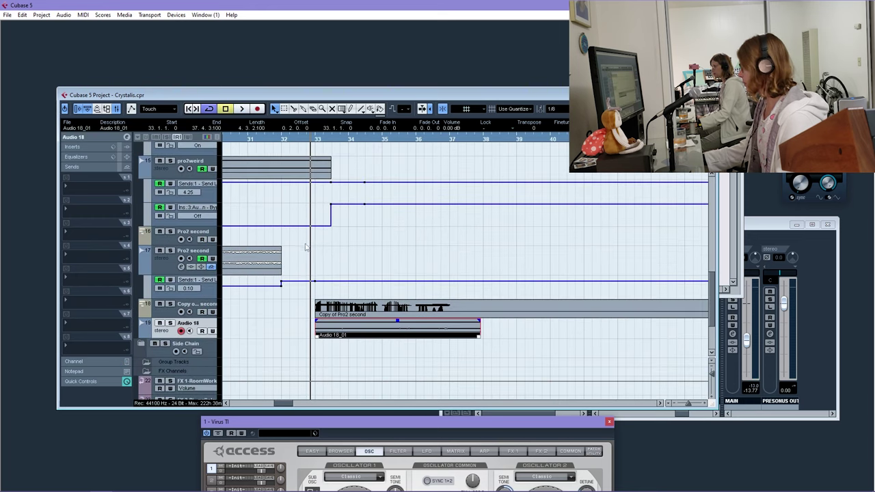
{"action": "right_click", "coordinate": [173, 334]}
{"action": "left_click", "coordinate": [198, 359]}
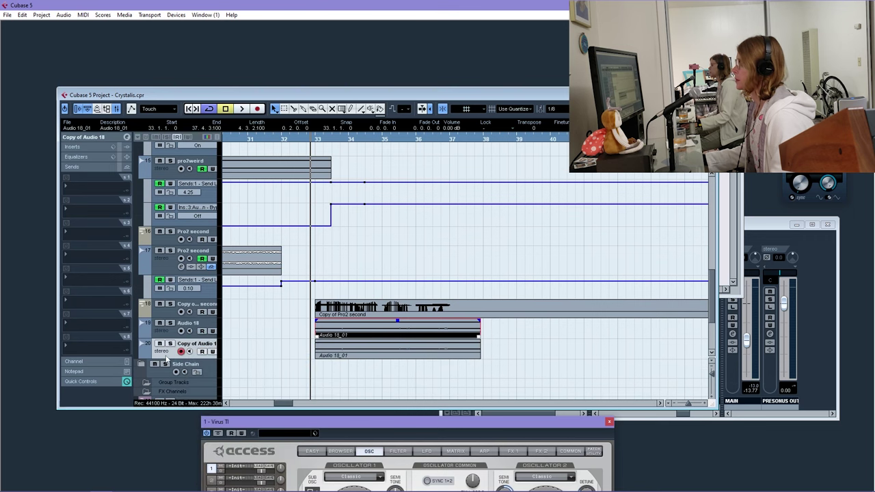
{"action": "left_click_drag", "start_coordinate": [166, 358], "coordinate": [167, 333]}
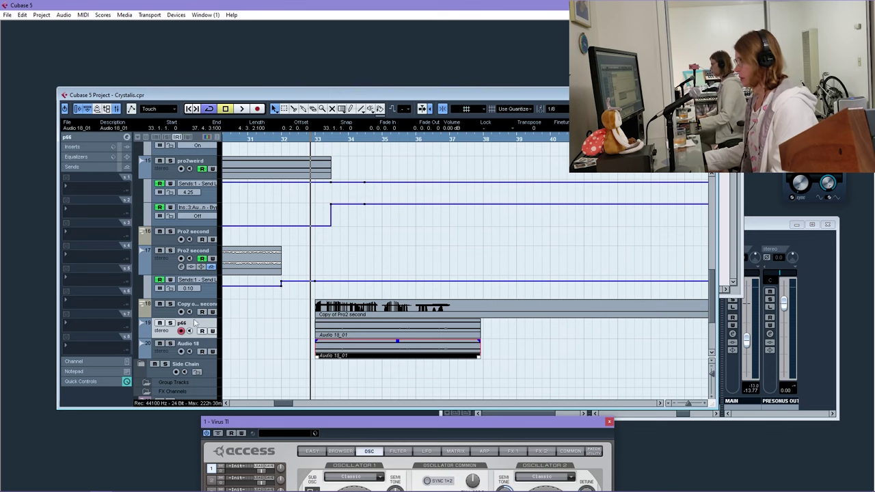
{"action": "key", "text": "ctrl+z"}
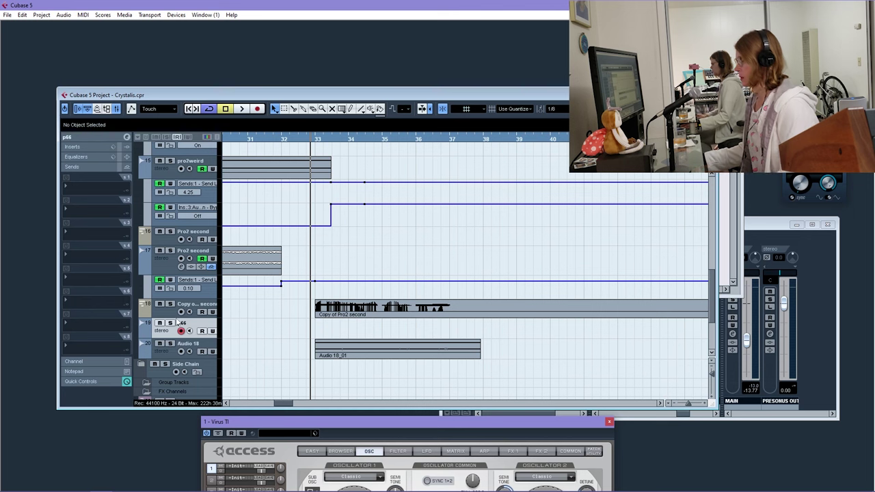
Solo the p66 and Copy of Pro2 second tracks, and pan p66 to L43
{"action": "left_click", "coordinate": [169, 324]}
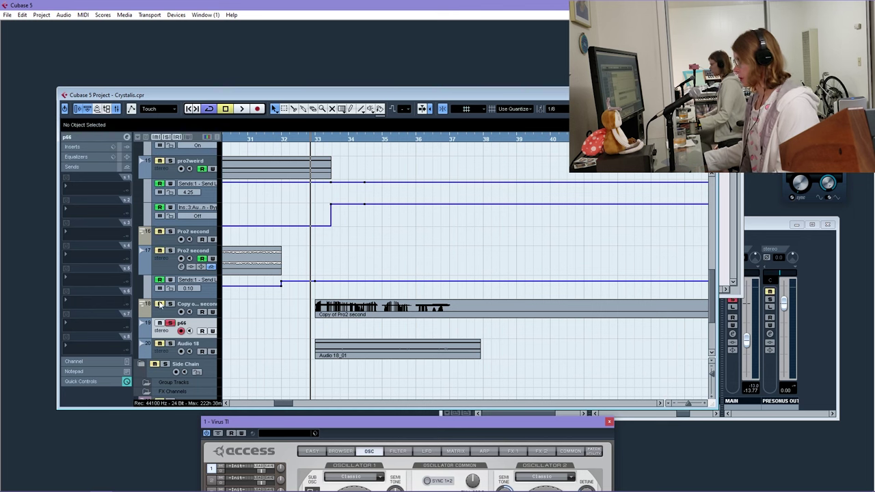
{"action": "left_click", "coordinate": [121, 137]}
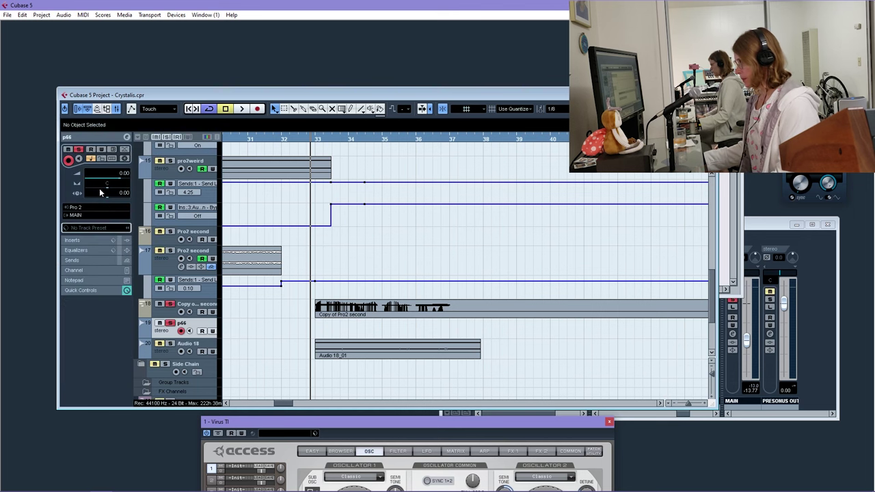
{"action": "left_click", "coordinate": [98, 188]}
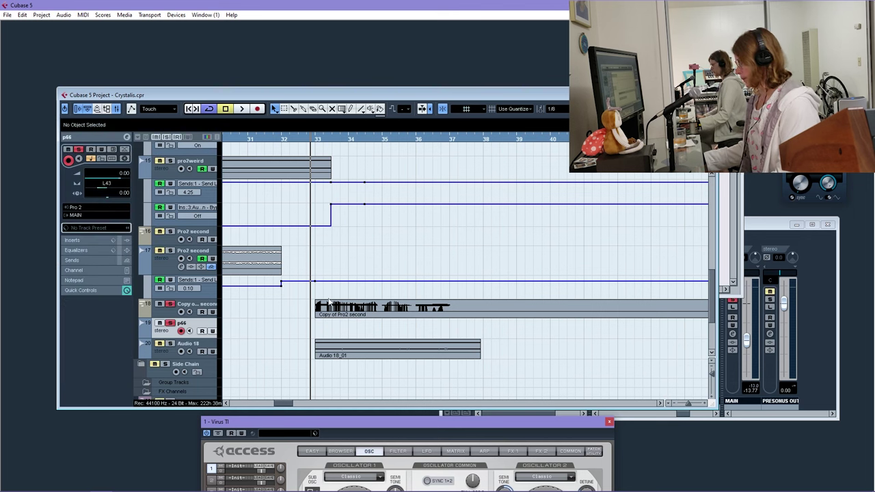
Split the Copy of Pro2 second part at bar 37 and audition its section from bar 33 to 37
{"action": "left_click", "coordinate": [449, 308], "text": "alt"}
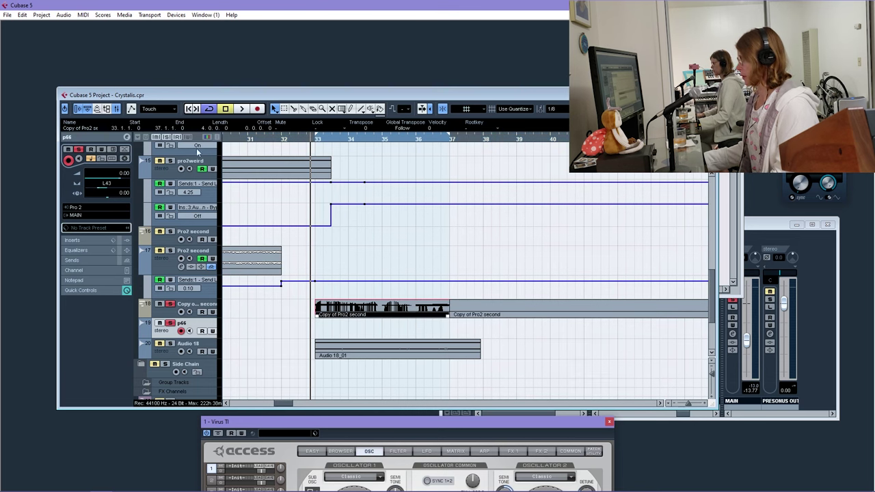
{"action": "key", "text": "space"}
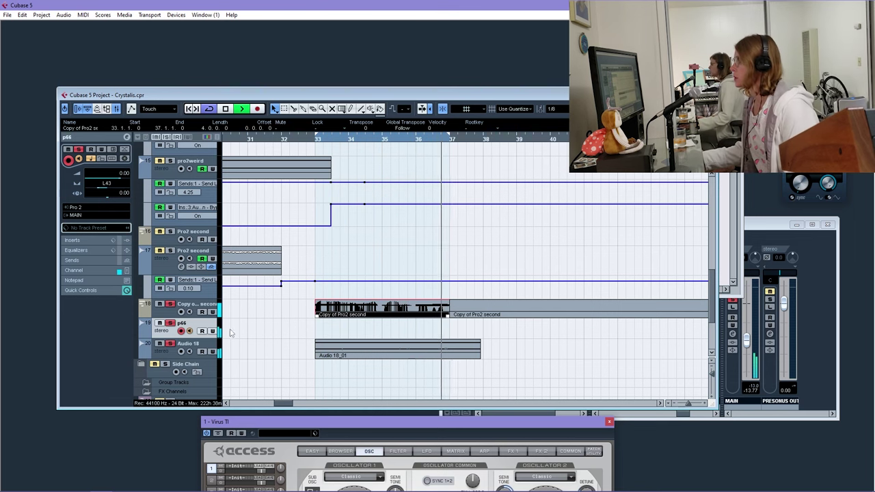
{"action": "key", "text": "space"}
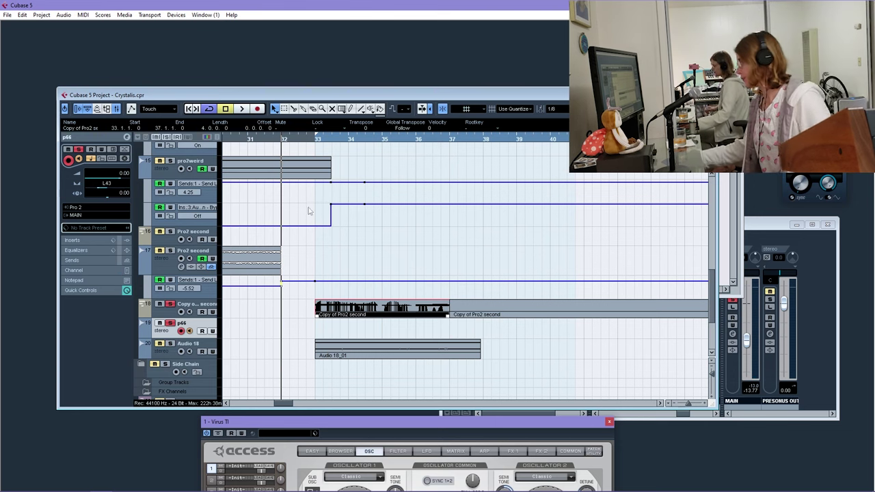
Clear all track solos and record the Pro 2 part onto the p66 track from bar 32 with cycle off
{"action": "scroll", "coordinate": [293, 297], "scroll_direction": "up", "scroll_amount": 10}
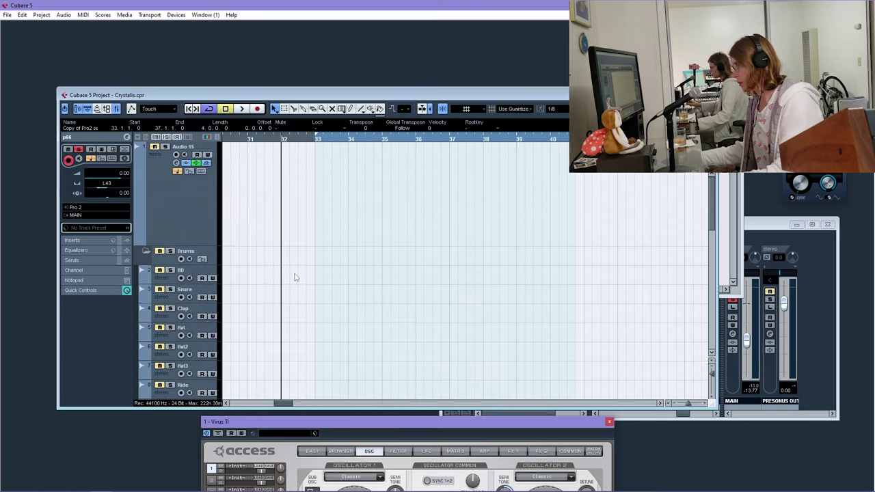
{"action": "left_click", "coordinate": [165, 146]}
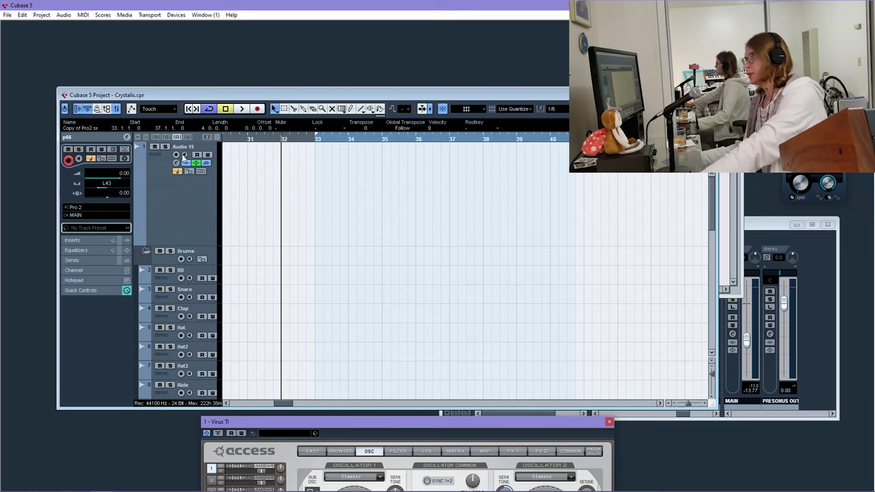
{"action": "scroll", "coordinate": [305, 233], "scroll_direction": "down", "scroll_amount": 8}
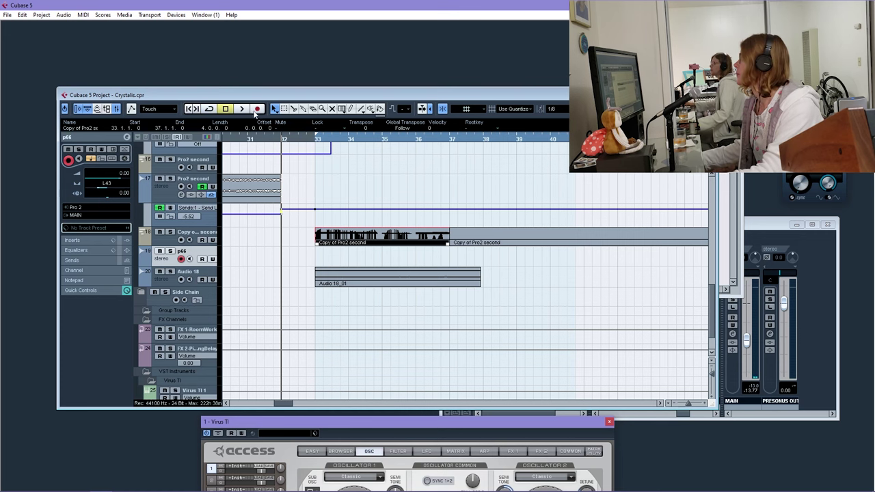
{"action": "scroll", "coordinate": [272, 234], "scroll_direction": "up", "scroll_amount": 10}
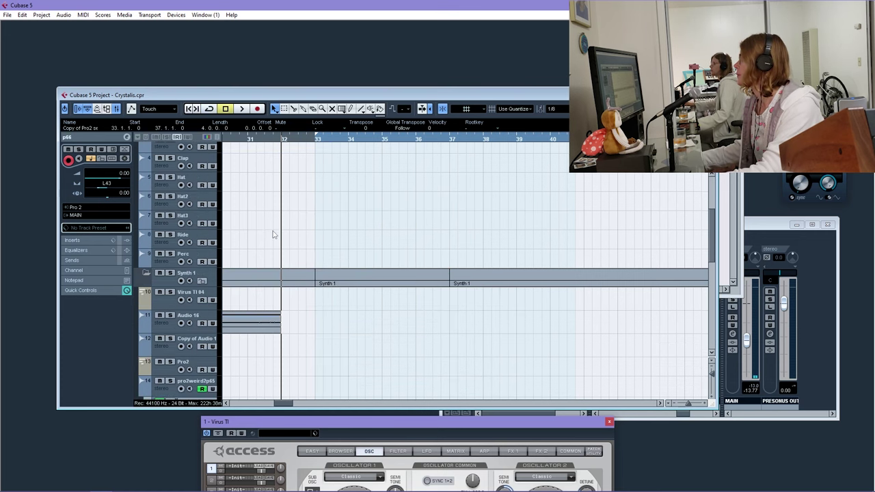
{"action": "scroll", "coordinate": [294, 212], "scroll_direction": "down", "scroll_amount": 10}
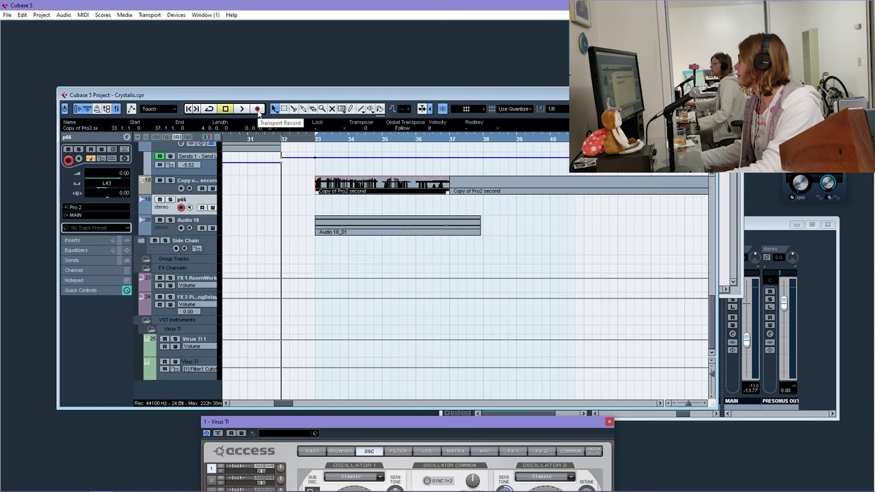
{"action": "left_click", "coordinate": [257, 109]}
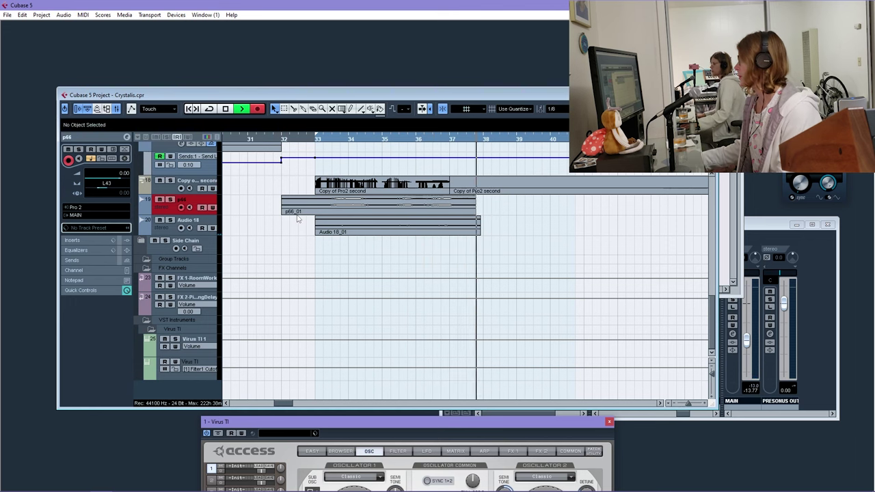
{"action": "key", "text": "space"}
Duplicate the p66 track with its recording and delete the recorded event from the original p66 track
{"action": "scroll", "coordinate": [259, 217], "scroll_direction": "up", "scroll_amount": 10}
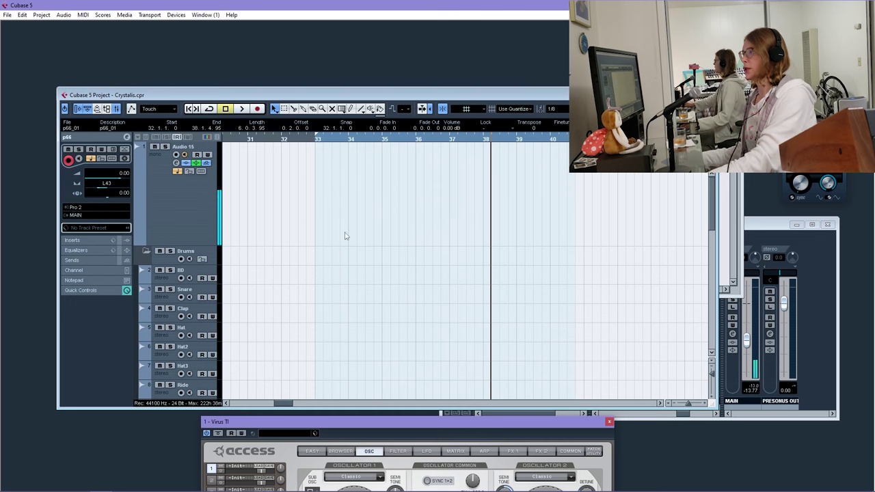
{"action": "scroll", "coordinate": [347, 243], "scroll_direction": "down", "scroll_amount": 10}
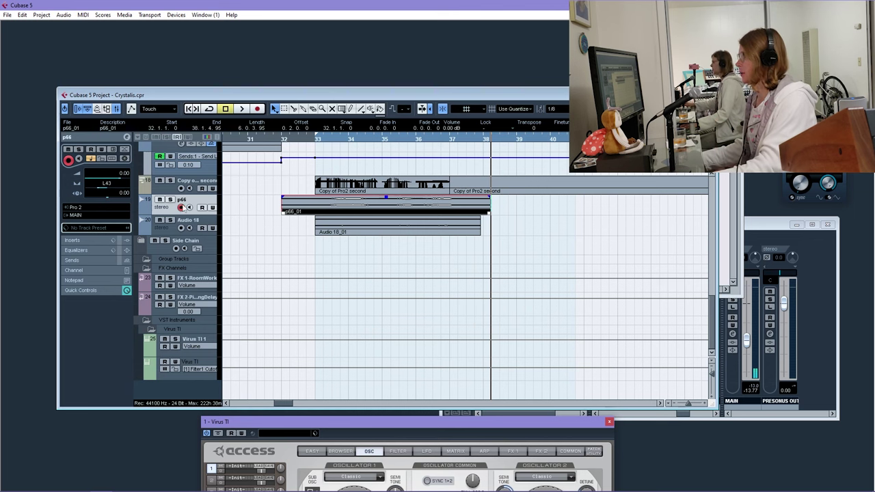
{"action": "right_click", "coordinate": [188, 210]}
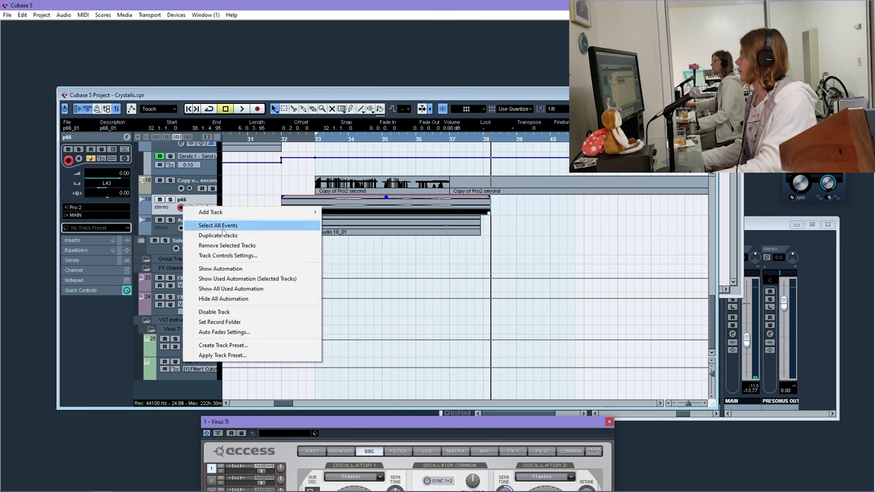
{"action": "left_click", "coordinate": [244, 229]}
{"action": "scroll", "coordinate": [296, 198], "scroll_direction": "down", "scroll_amount": 5}
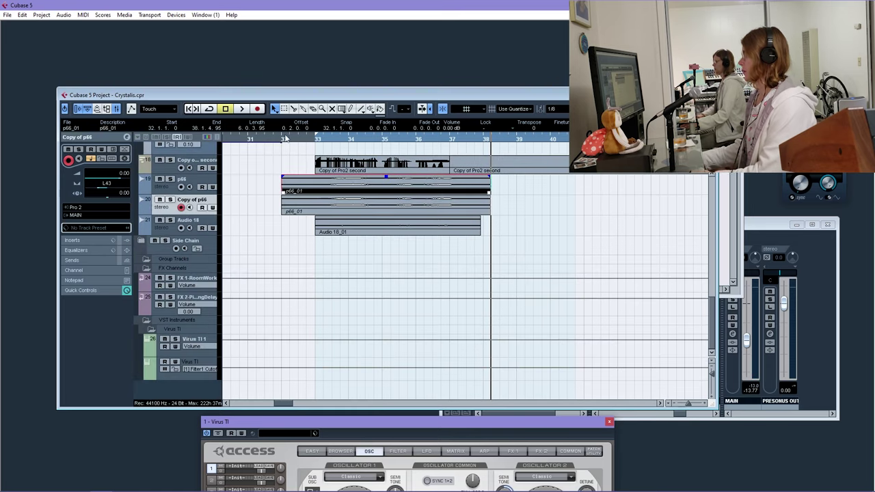
{"action": "key", "text": "Delete"}
Record another Pro 2 take from bar 32 on the Copy of p66 track and move it to the p66 track
{"action": "left_click", "coordinate": [285, 139]}
{"action": "left_click", "coordinate": [259, 109]}
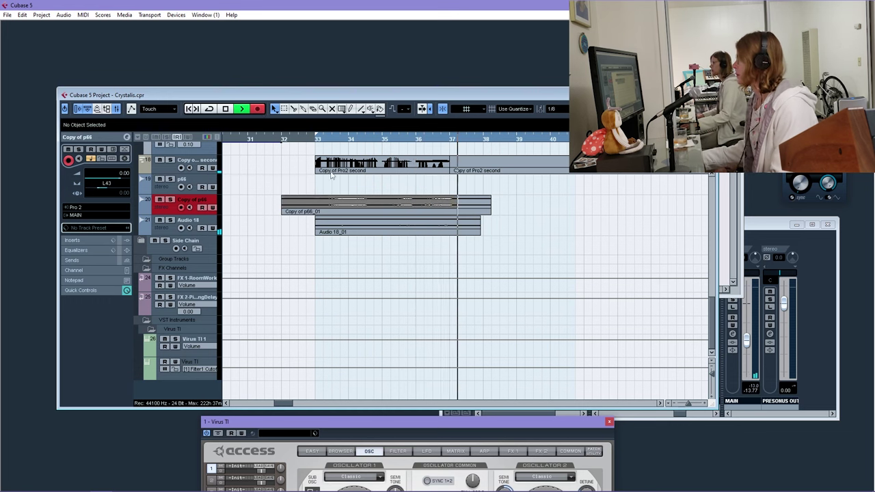
{"action": "key", "text": "space"}
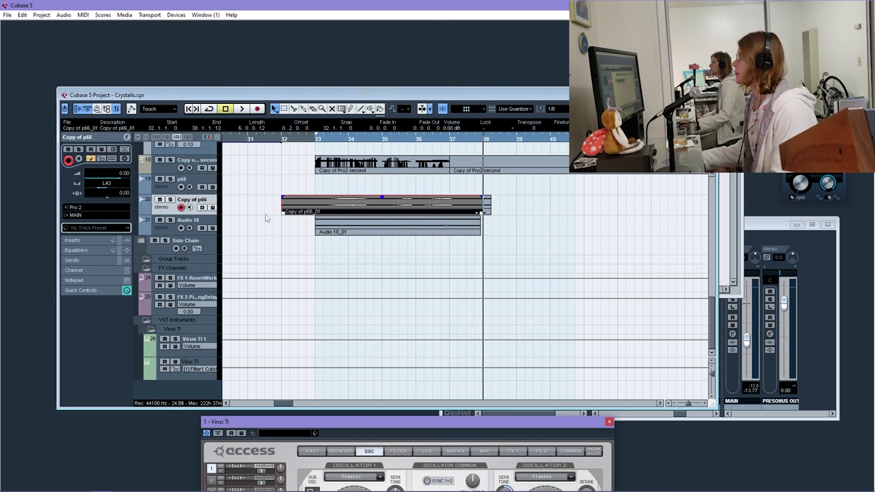
{"action": "left_click_drag", "start_coordinate": [293, 202], "coordinate": [293, 196]}
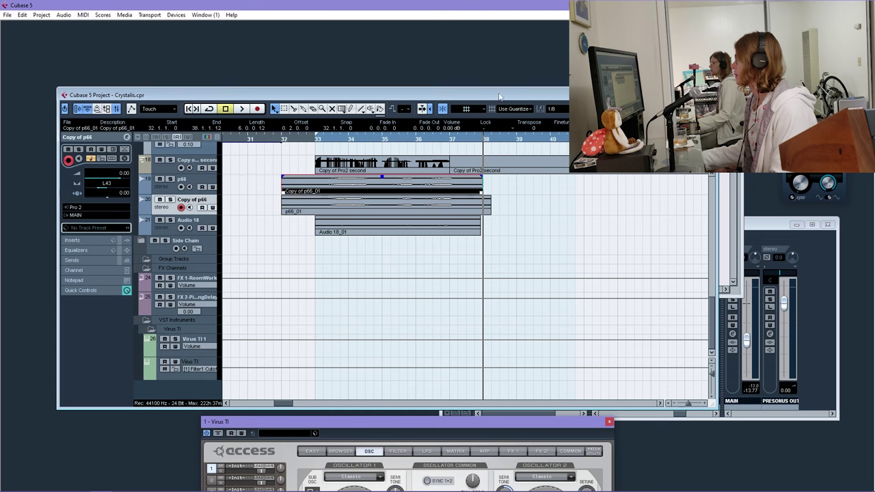
Split the takes on p66 and Copy of p66 at bar 33 and delete the pieces before it
{"action": "key", "text": "3"}
{"action": "left_click", "coordinate": [316, 191]}
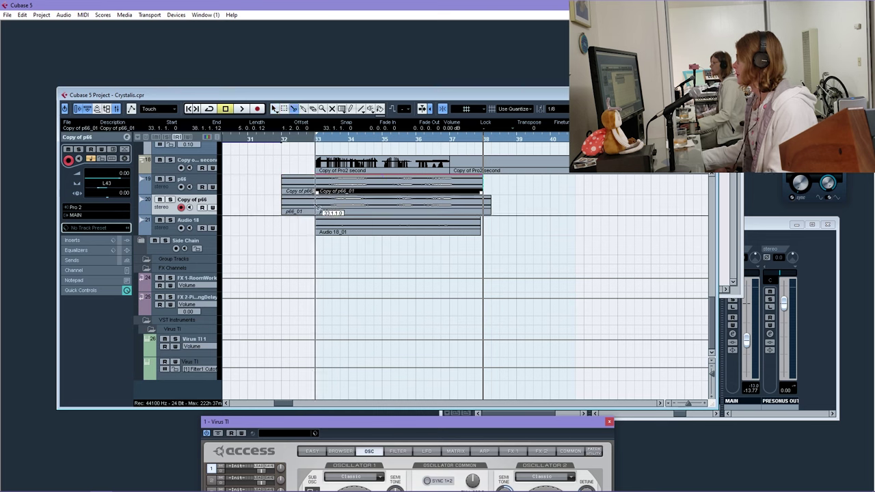
{"action": "key", "text": "1"}
{"action": "left_click", "coordinate": [304, 210]}
{"action": "key", "text": "Delete"}
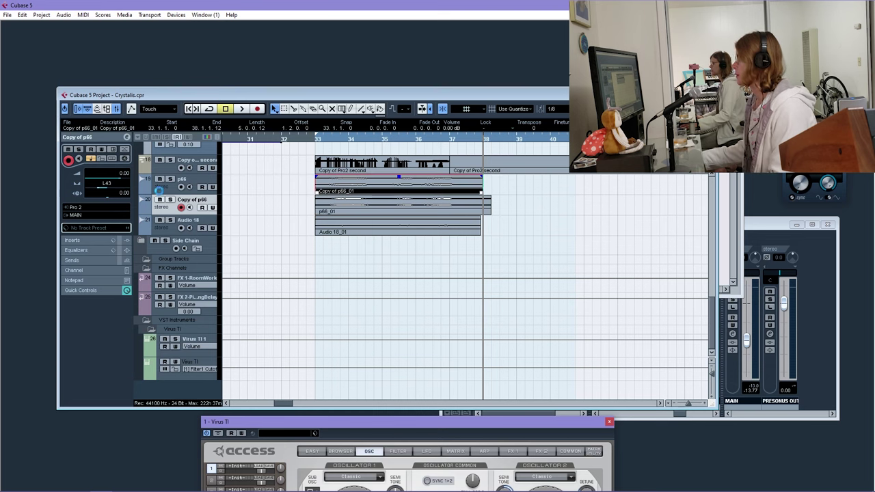
Pan the p66 track to R53 and play the three layered takes from about bar 33
{"action": "left_click", "coordinate": [159, 190]}
{"action": "left_click", "coordinate": [314, 142]}
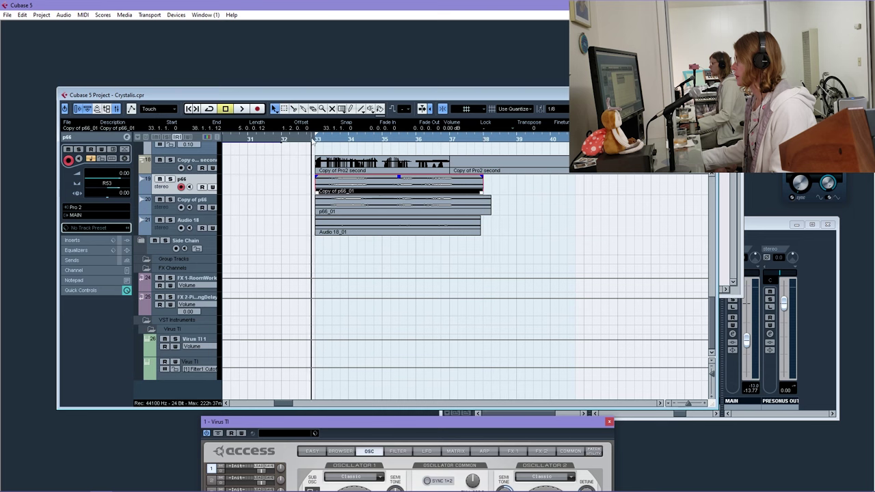
{"action": "key", "text": "space"}
{"action": "left_click_drag", "start_coordinate": [441, 243], "coordinate": [364, 190]}
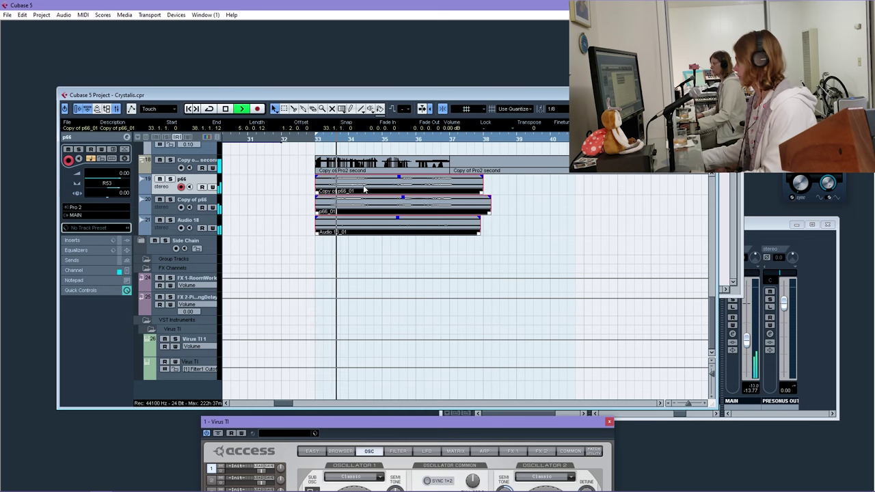
End the cycle range at bar 37 and restart playback from bar 32
{"action": "left_click", "coordinate": [464, 138]}
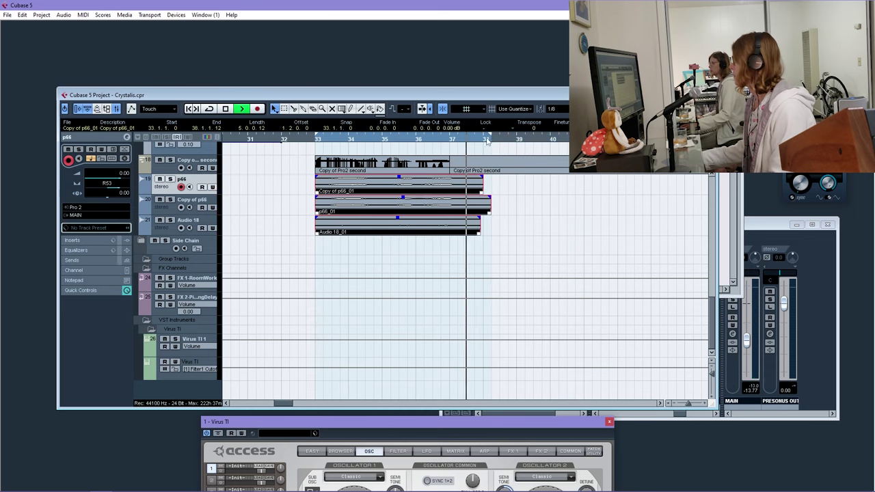
{"action": "left_click", "coordinate": [453, 138]}
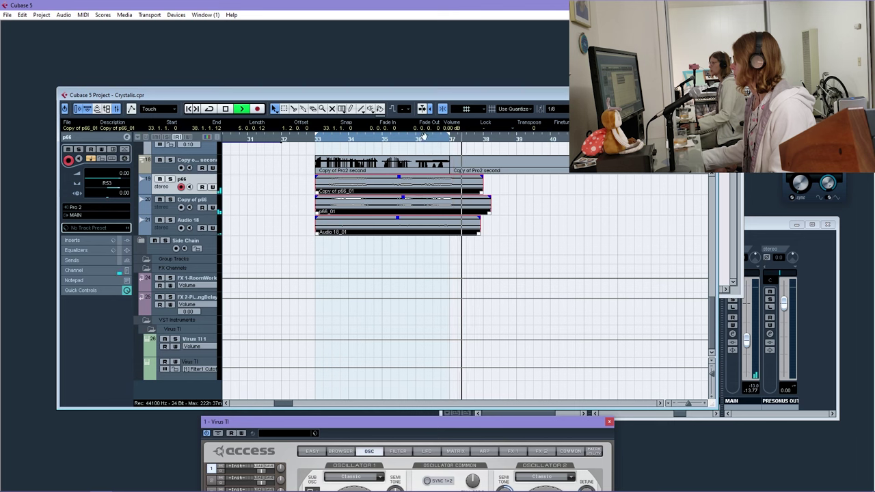
{"action": "left_click", "coordinate": [283, 139]}
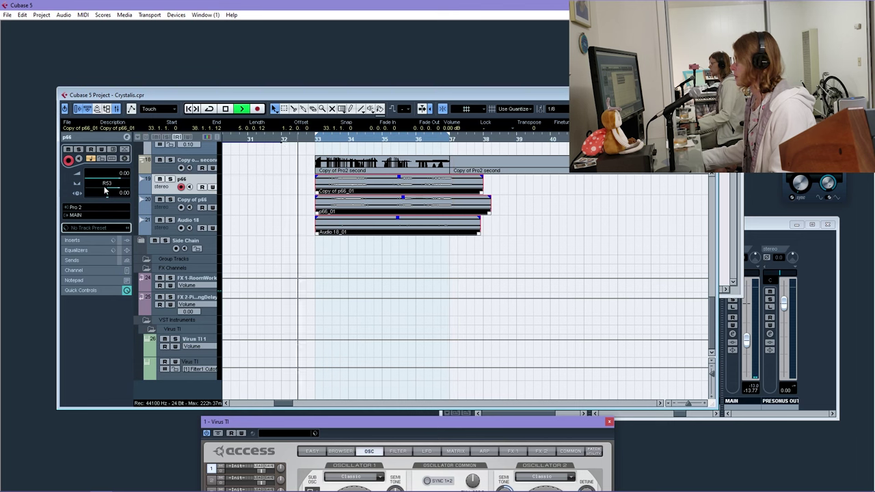
Lower the Copy of p66 track to -6.89 and set both p66 takes' event volume to -10 dB with cycle on
{"action": "key", "text": "Down"}
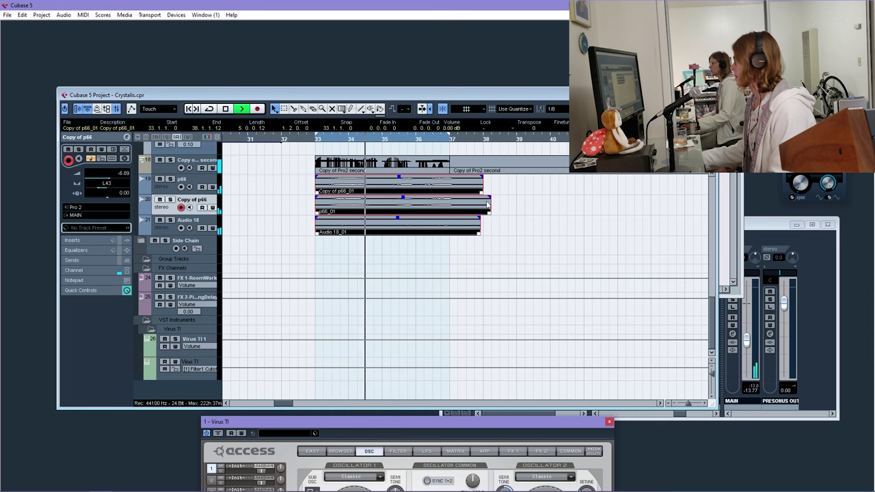
{"action": "left_click_drag", "start_coordinate": [521, 213], "coordinate": [474, 187]}
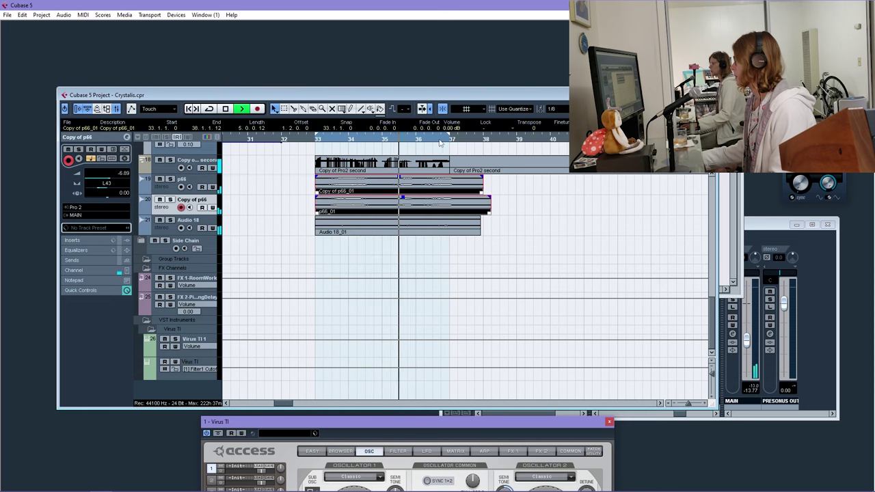
{"action": "scroll", "coordinate": [451, 135], "scroll_direction": "down", "scroll_amount": 5}
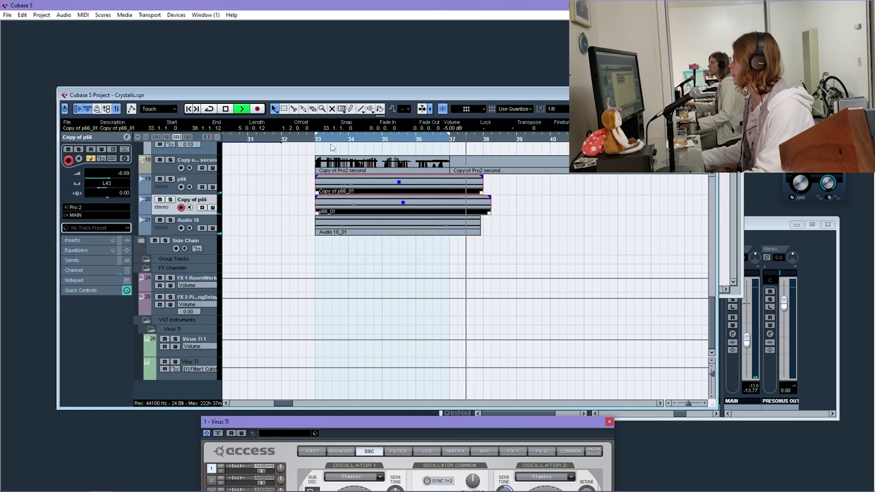
{"action": "key", "text": "KP_Divide"}
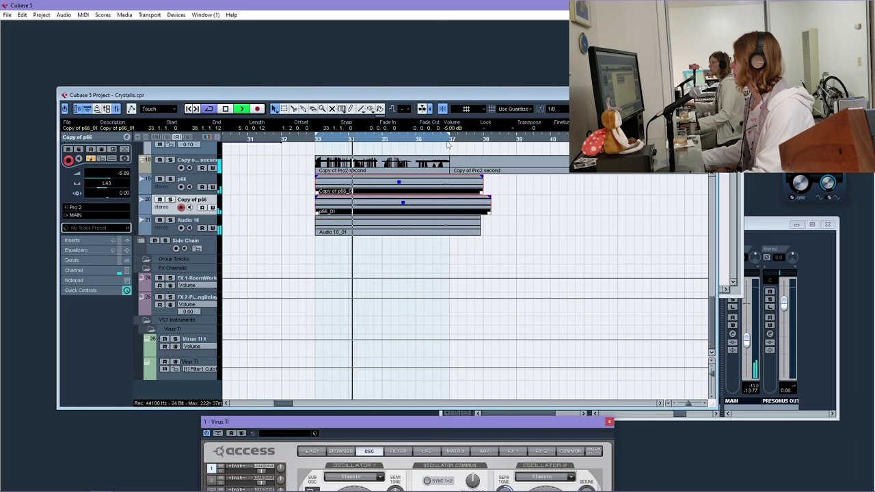
{"action": "scroll", "coordinate": [452, 130], "scroll_direction": "down", "scroll_amount": 5}
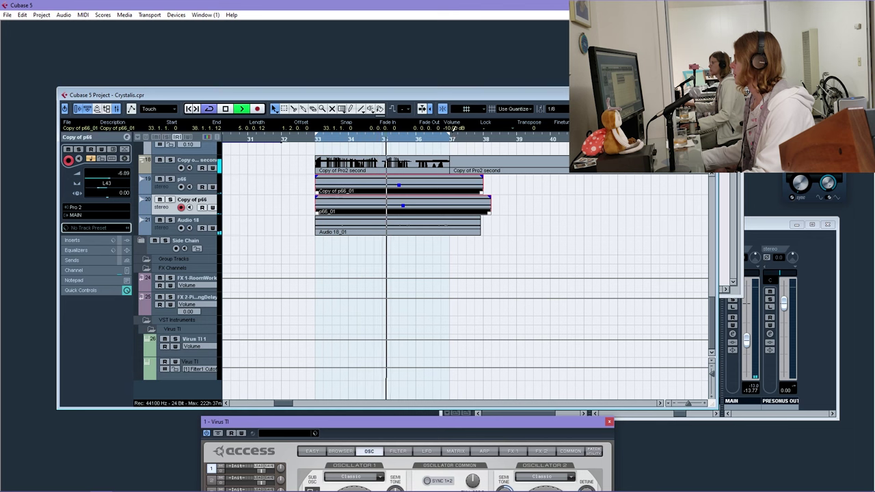
Add a send from the Audio 18 track to FX 1-RoomWorks and set its level to -7.12
{"action": "left_click", "coordinate": [160, 232]}
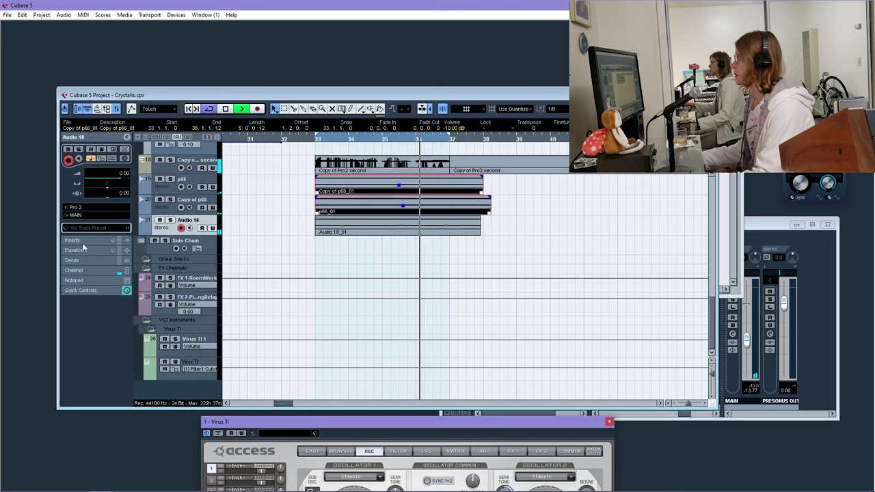
{"action": "left_click", "coordinate": [71, 260]}
{"action": "left_click", "coordinate": [87, 190]}
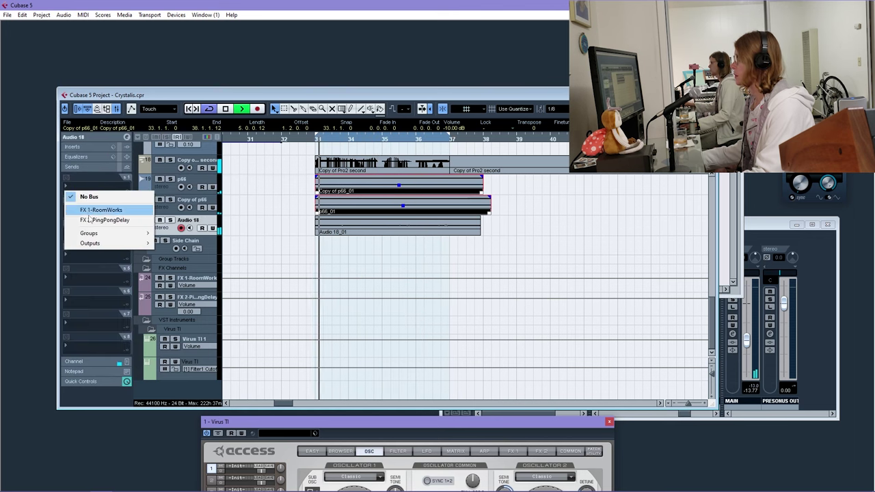
{"action": "left_click", "coordinate": [102, 210]}
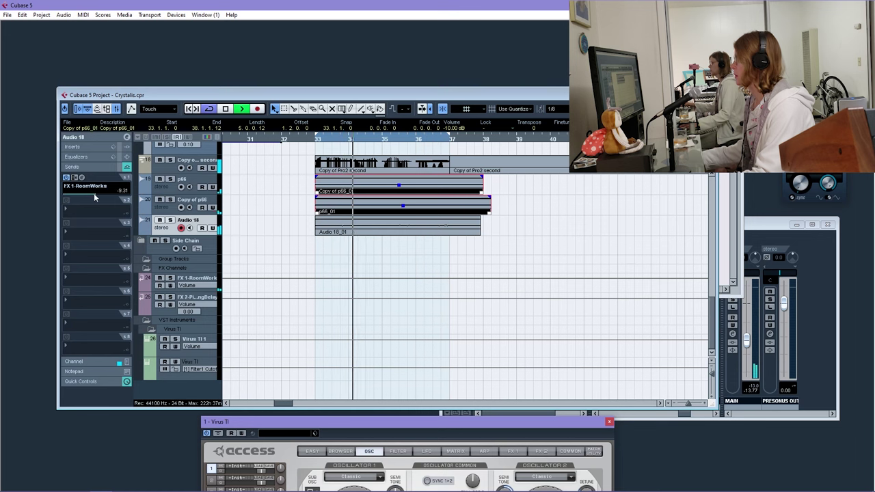
{"action": "left_click_drag", "start_coordinate": [93, 197], "coordinate": [97, 197]}
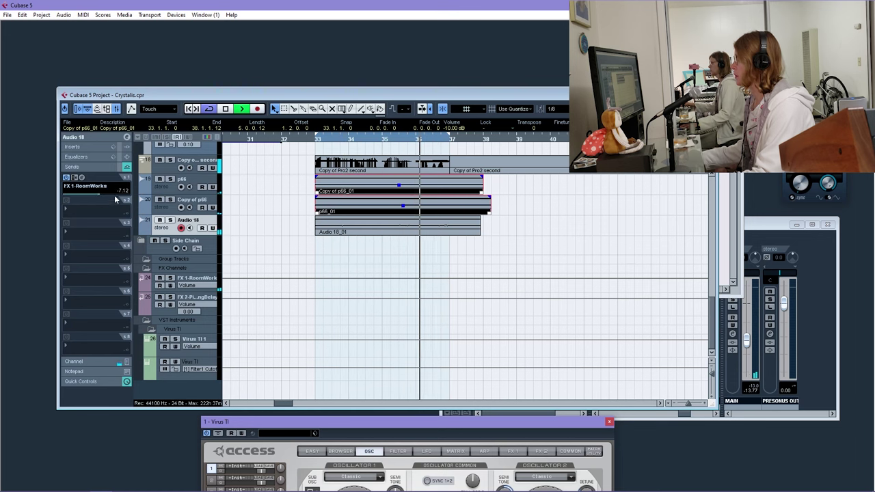
Play the arrangement from just before bar 30, extend the cycle range past bar 44, and select the Audio 18_01 event
{"action": "left_click_drag", "start_coordinate": [320, 140], "coordinate": [324, 125]}
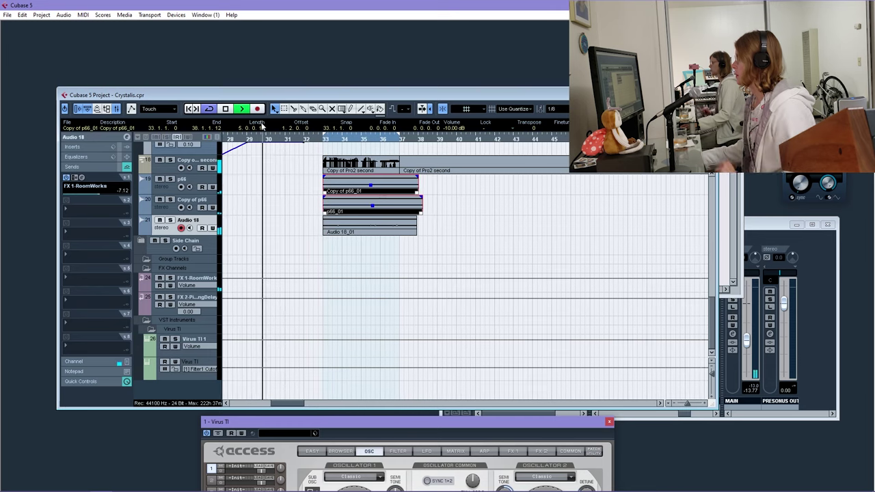
{"action": "scroll", "coordinate": [384, 224], "scroll_direction": "up", "scroll_amount": 3}
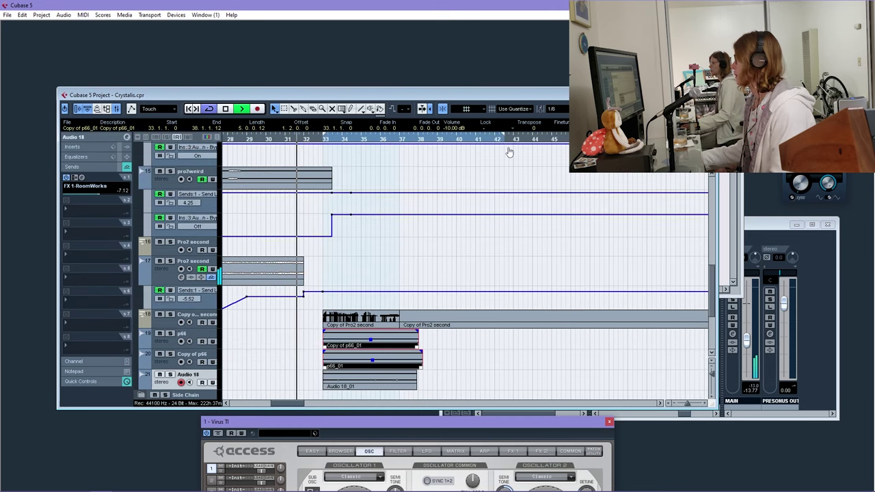
{"action": "scroll", "coordinate": [343, 263], "scroll_direction": "down", "scroll_amount": 4}
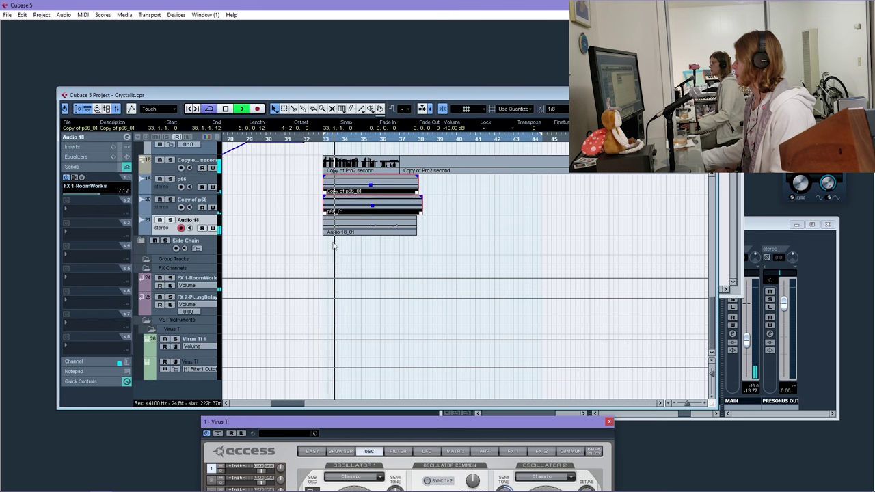
{"action": "left_click_drag", "start_coordinate": [400, 253], "coordinate": [354, 225]}
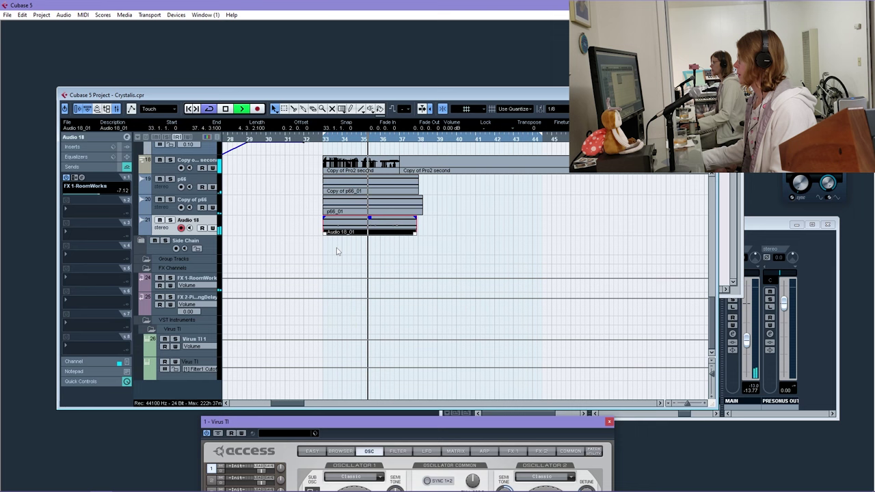
Duplicate the p66 track, set the quantize value to 1/1, and move the duplicate's event to bar 37
{"action": "right_click", "coordinate": [165, 189]}
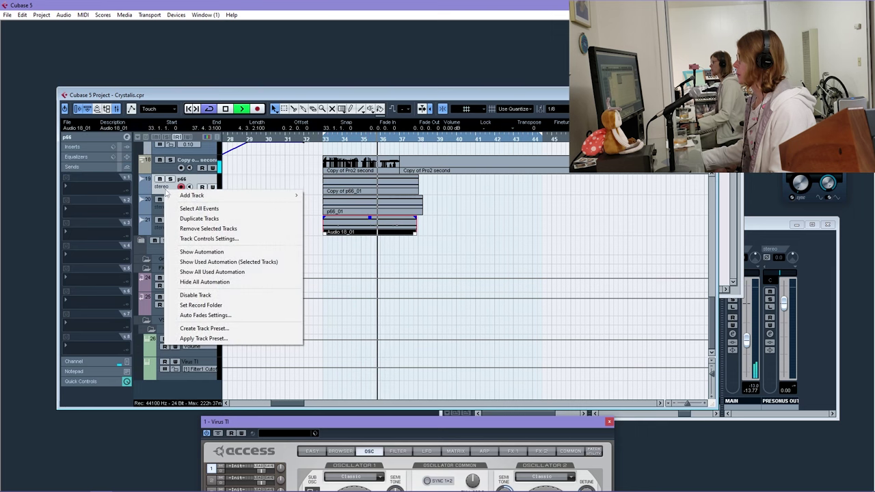
{"action": "left_click", "coordinate": [200, 218]}
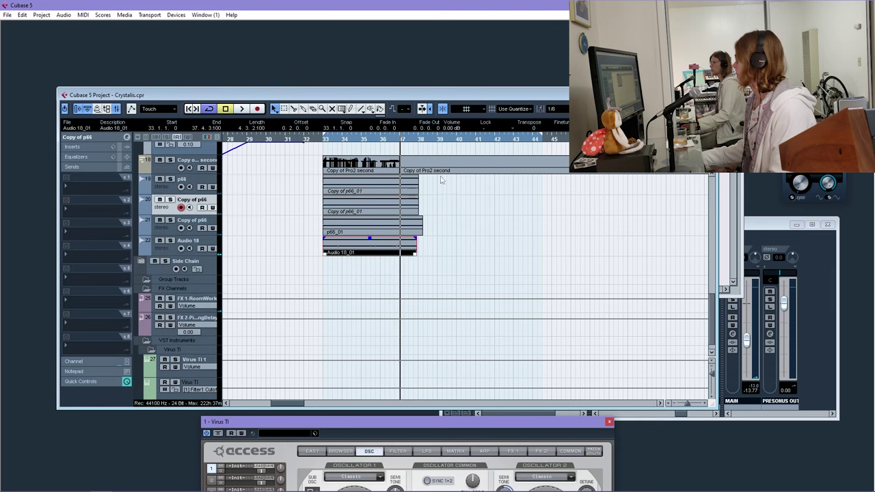
{"action": "left_click", "coordinate": [565, 107]}
{"action": "left_click", "coordinate": [566, 149]}
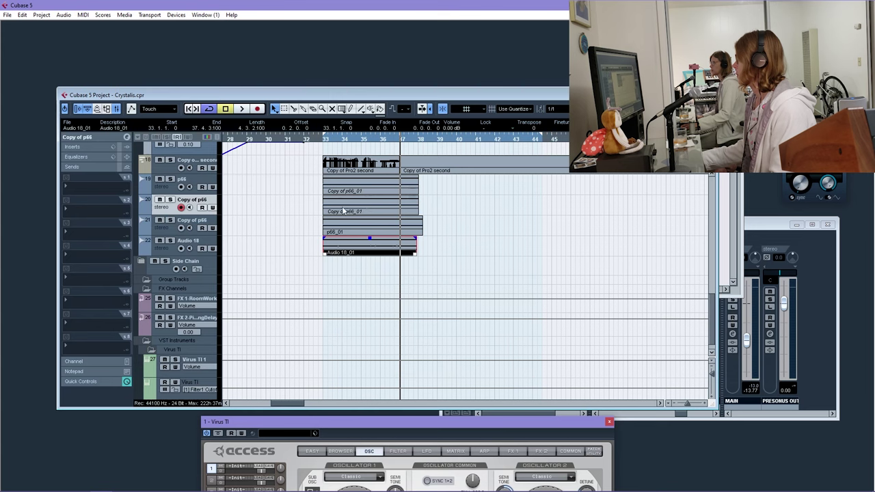
{"action": "left_click_drag", "start_coordinate": [343, 211], "coordinate": [415, 203]}
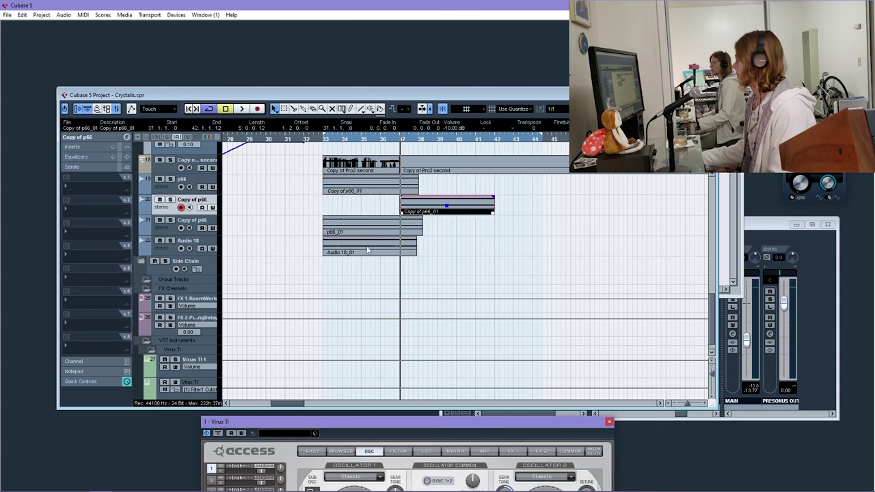
Duplicate the Copy of p66 track holding p66_01 and move the duplicated event to bar 37
{"action": "right_click", "coordinate": [161, 226]}
{"action": "left_click", "coordinate": [219, 254]}
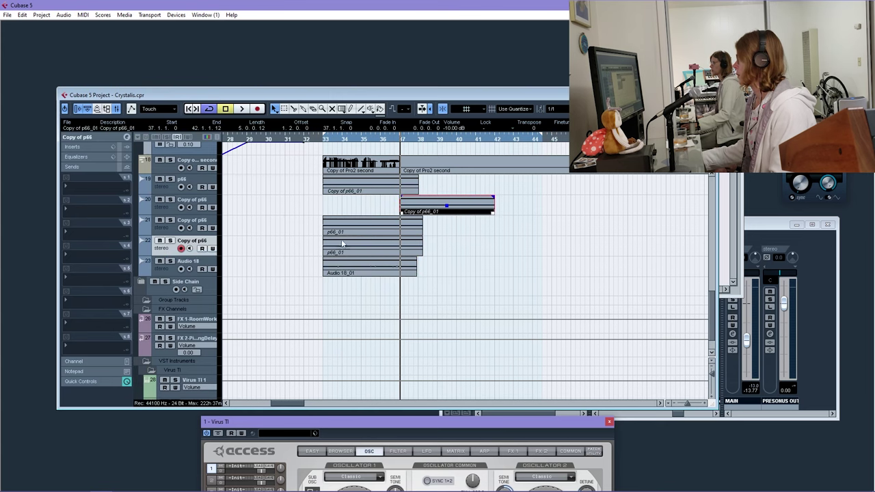
{"action": "left_click_drag", "start_coordinate": [337, 253], "coordinate": [415, 252]}
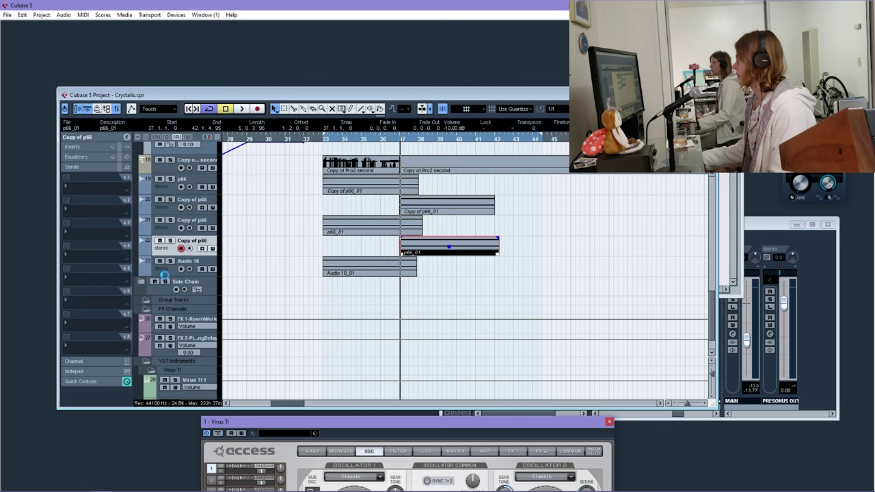
Duplicate the Audio 18 track and move the duplicated Audio 18_01 event to bar 37
{"action": "right_click", "coordinate": [164, 274]}
{"action": "left_click", "coordinate": [219, 302]}
{"action": "left_click_drag", "start_coordinate": [375, 292], "coordinate": [451, 293]}
Rename the Audio 18 track and its duplicate as mainld
{"action": "left_click", "coordinate": [202, 264]}
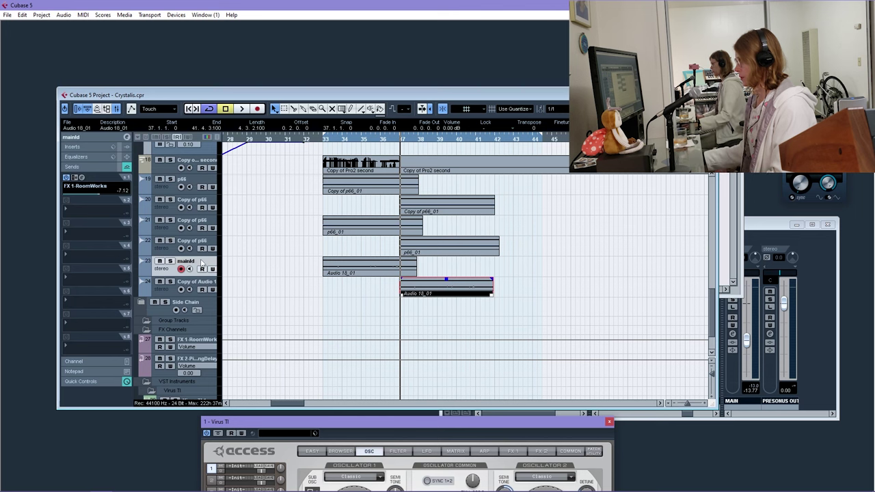
{"action": "left_click", "coordinate": [188, 283]}
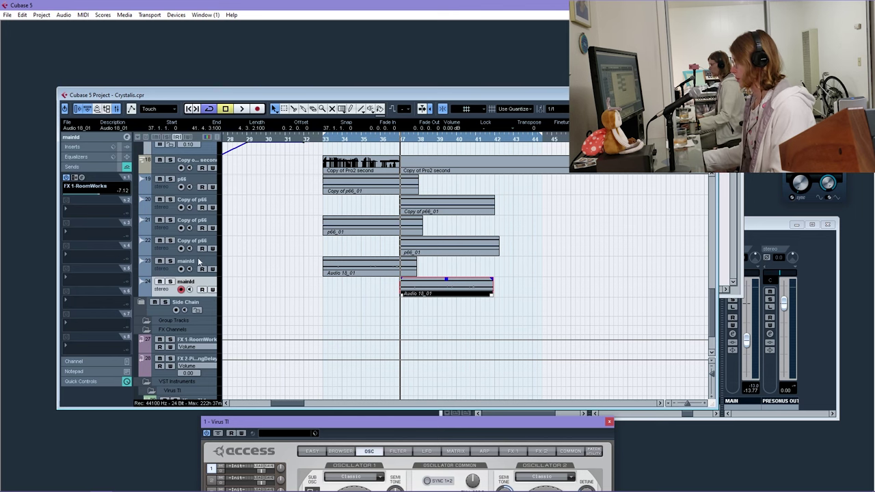
Move both mainld tracks together above the p66 track, directly below the Copy of Pro2 second track
{"action": "left_click", "coordinate": [168, 270]}
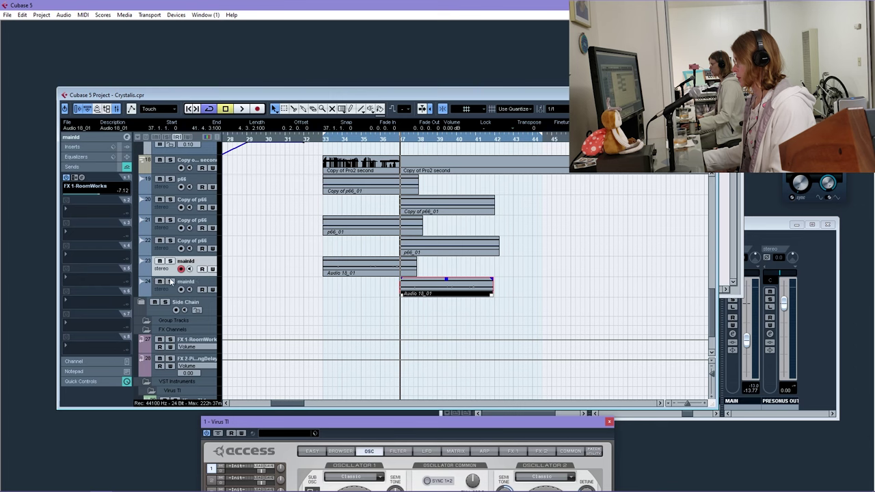
{"action": "left_click", "coordinate": [172, 284], "text": "shift"}
{"action": "left_click_drag", "start_coordinate": [166, 216], "coordinate": [171, 185]}
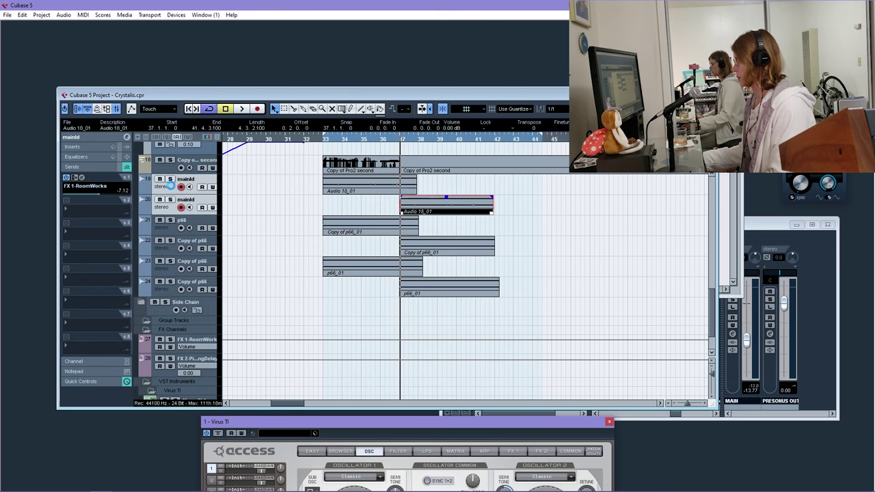
Add a folder track named mainpd between the second mainld track and the p66 track
{"action": "right_click", "coordinate": [171, 183]}
{"action": "mouse_move", "coordinate": [205, 190]}
{"action": "left_click", "coordinate": [378, 247]}
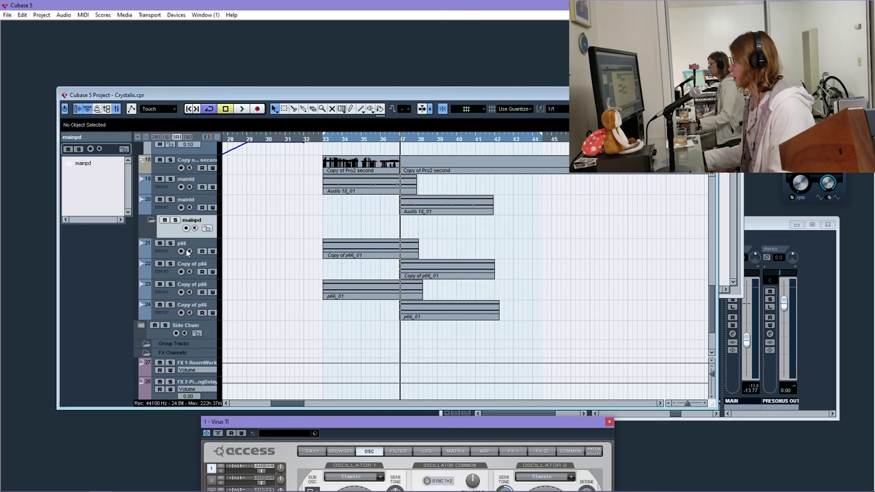
{"action": "left_click", "coordinate": [166, 257]}
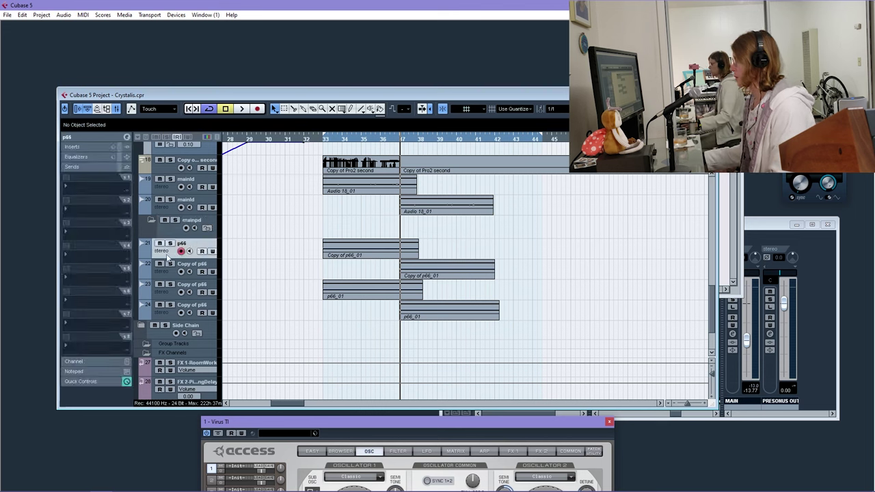
Rename both mainld audio tracks as mainpd
{"action": "left_click", "coordinate": [175, 190]}
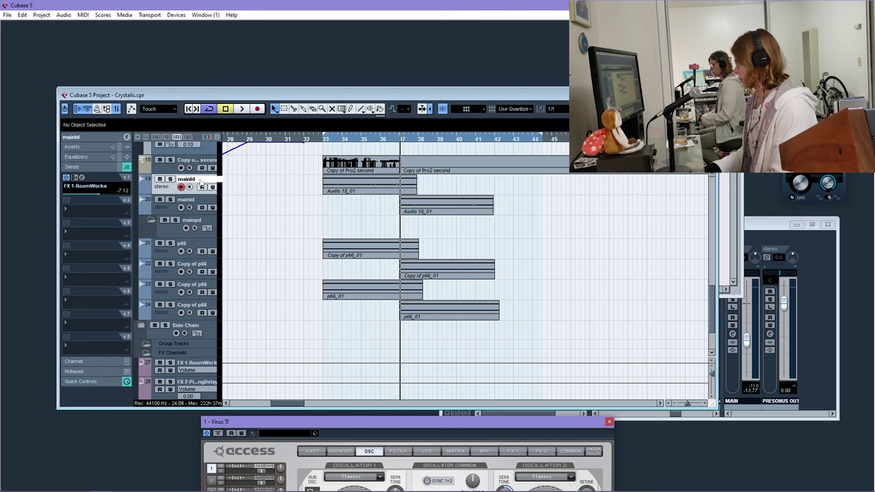
{"action": "key", "text": "Return"}
{"action": "double_click", "coordinate": [195, 201]}
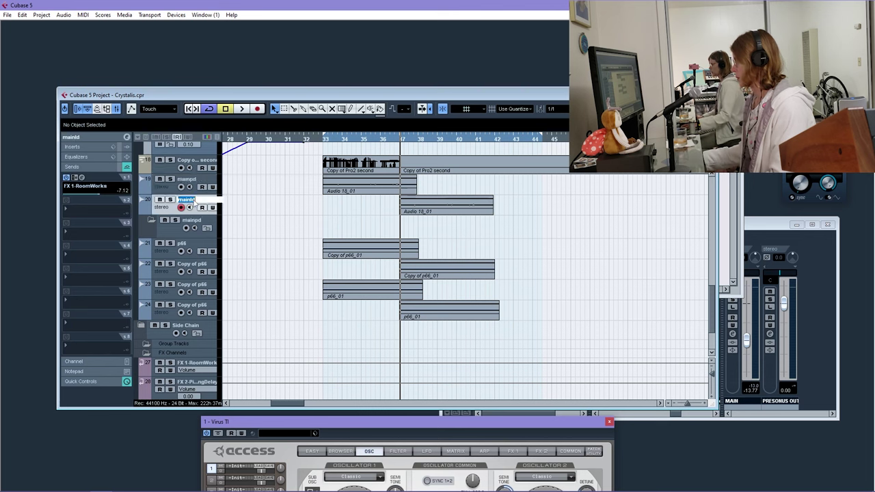
{"action": "key", "text": "Return"}
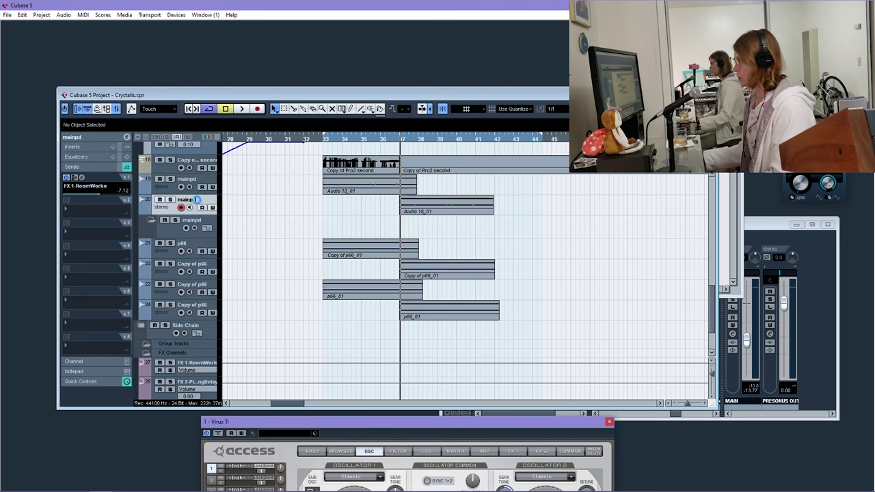
Move the two mainpd audio tracks, the p66 track and the three Copy of p66 tracks into the mainpd folder
{"action": "left_click", "coordinate": [175, 191], "text": "ctrl"}
{"action": "left_click", "coordinate": [171, 209], "text": "ctrl"}
{"action": "left_click", "coordinate": [170, 254], "text": "ctrl"}
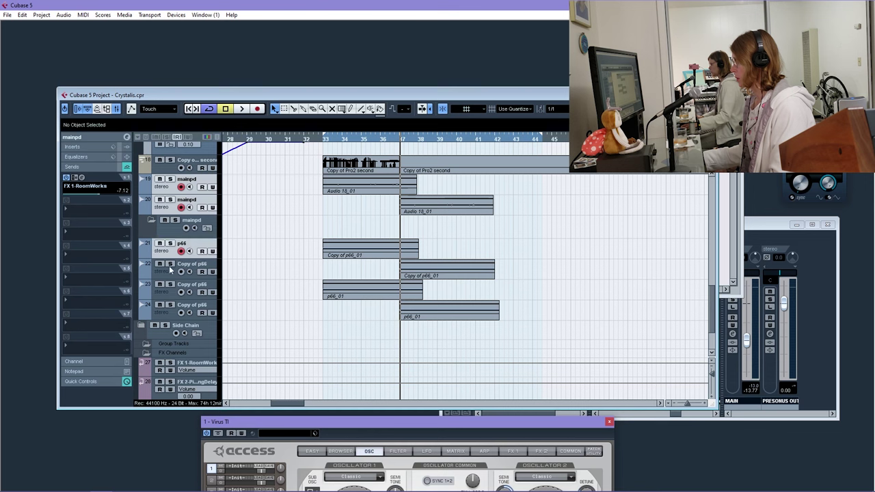
{"action": "left_click", "coordinate": [171, 271], "text": "ctrl"}
{"action": "left_click", "coordinate": [167, 300], "text": "ctrl"}
{"action": "left_click_drag", "start_coordinate": [164, 313], "coordinate": [170, 232]}
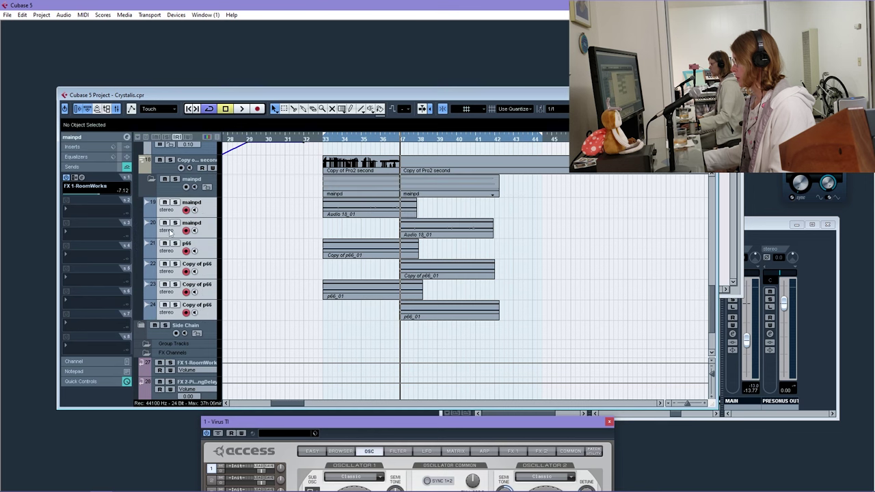
Loop playback from bar 33 to bar 41 and select the six audio events in the mainpd folder
{"action": "left_click", "coordinate": [325, 144]}
{"action": "key", "text": "space"}
{"action": "left_click_drag", "start_coordinate": [441, 342], "coordinate": [335, 213]}
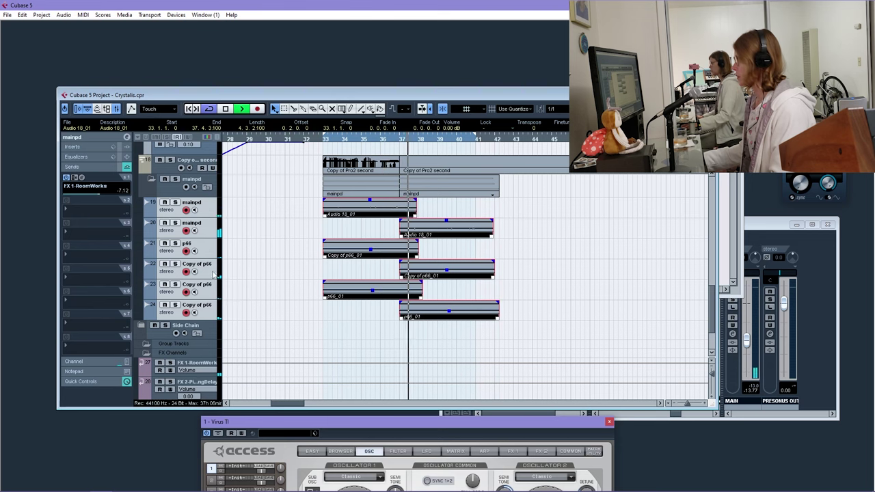
Duplicate the Virus TI 04 track and place the copy below the Copy of Audio 16 track
{"action": "scroll", "coordinate": [333, 280], "scroll_direction": "up", "scroll_amount": 2}
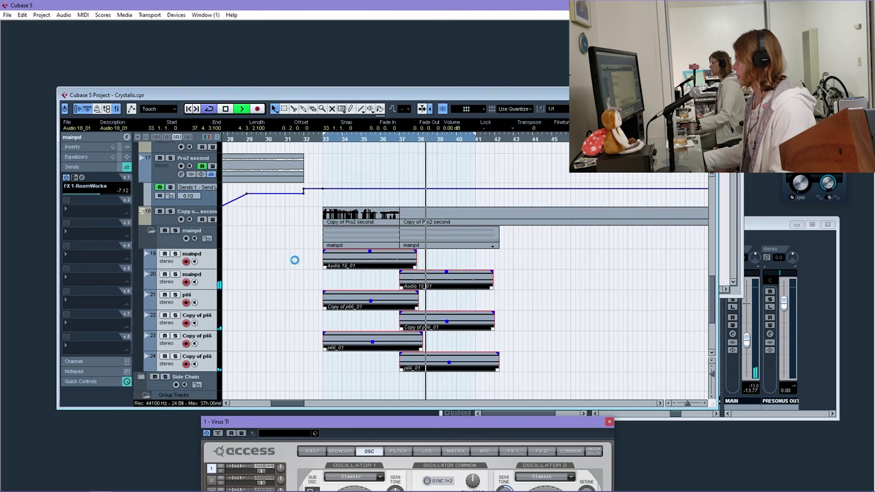
{"action": "scroll", "coordinate": [212, 273], "scroll_direction": "up", "scroll_amount": 10}
{"action": "left_click", "coordinate": [198, 282]}
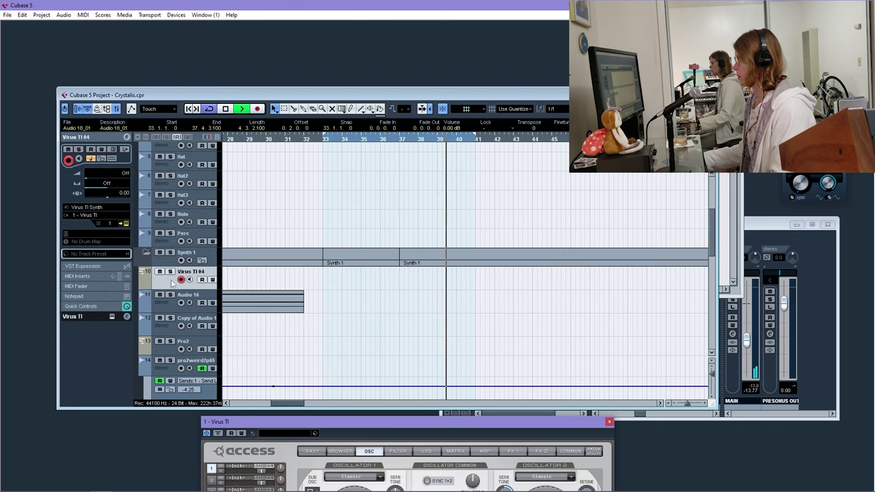
{"action": "right_click", "coordinate": [170, 327]}
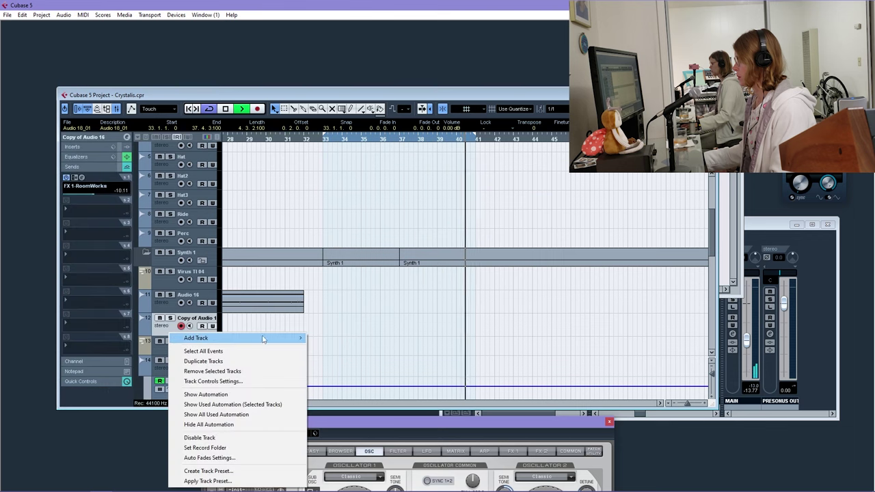
{"action": "left_click", "coordinate": [165, 280]}
{"action": "right_click", "coordinate": [164, 281]}
{"action": "left_click", "coordinate": [198, 321]}
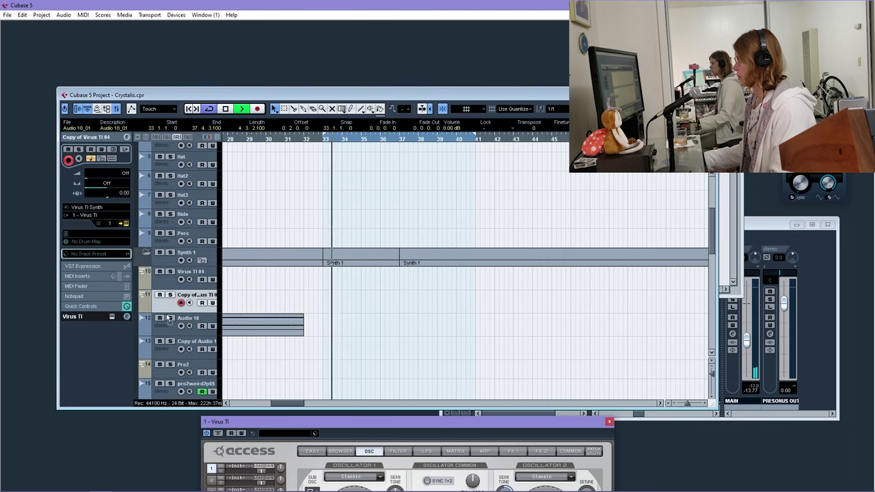
Set the Virus TI 04 copy's MIDI channel to 2 and add a stereo audio track directly below it
{"action": "left_click", "coordinate": [110, 223]}
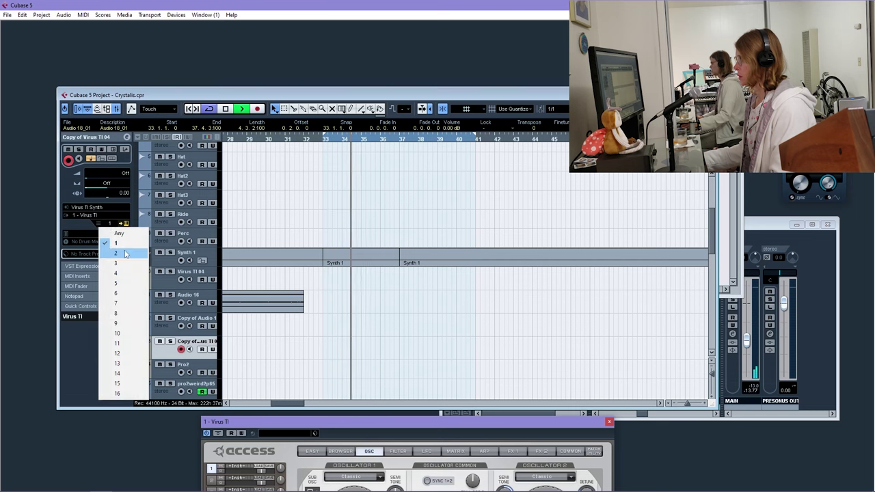
{"action": "left_click", "coordinate": [110, 244]}
{"action": "right_click", "coordinate": [176, 350]}
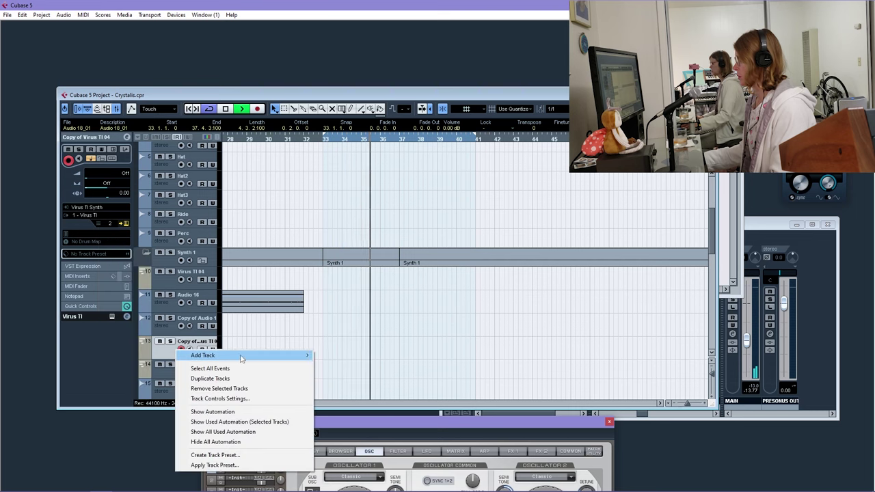
{"action": "mouse_move", "coordinate": [288, 355]}
{"action": "left_click", "coordinate": [343, 218]}
{"action": "left_click", "coordinate": [454, 281]}
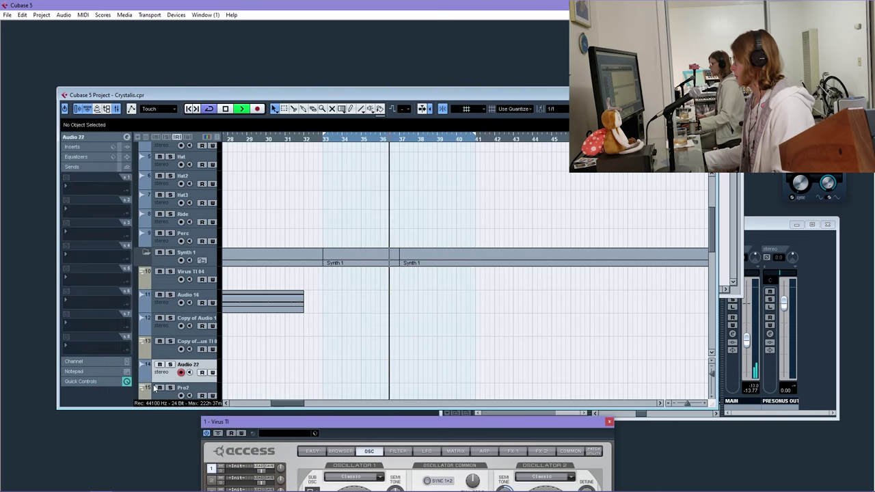
Set the output of Virus TI part 2 to Out1 L+R and return to its oscillator settings
{"action": "left_click_drag", "start_coordinate": [475, 423], "coordinate": [511, 288]}
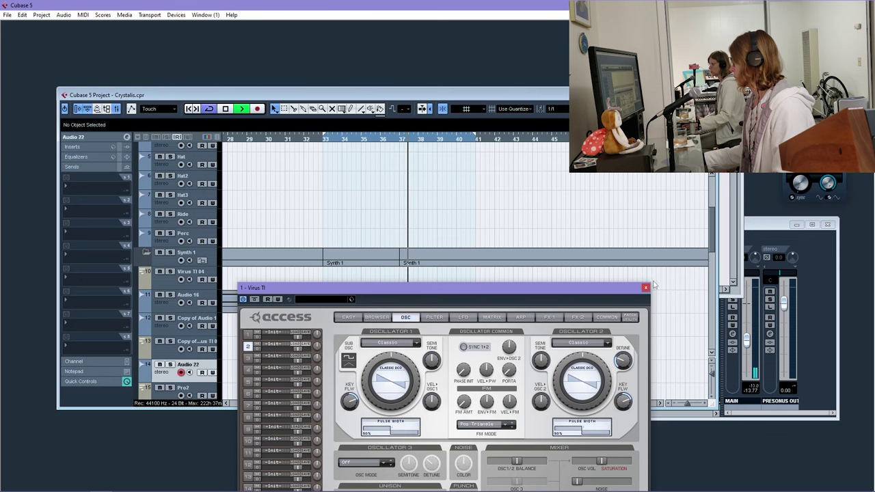
{"action": "left_click", "coordinate": [618, 316]}
{"action": "left_click", "coordinate": [598, 352]}
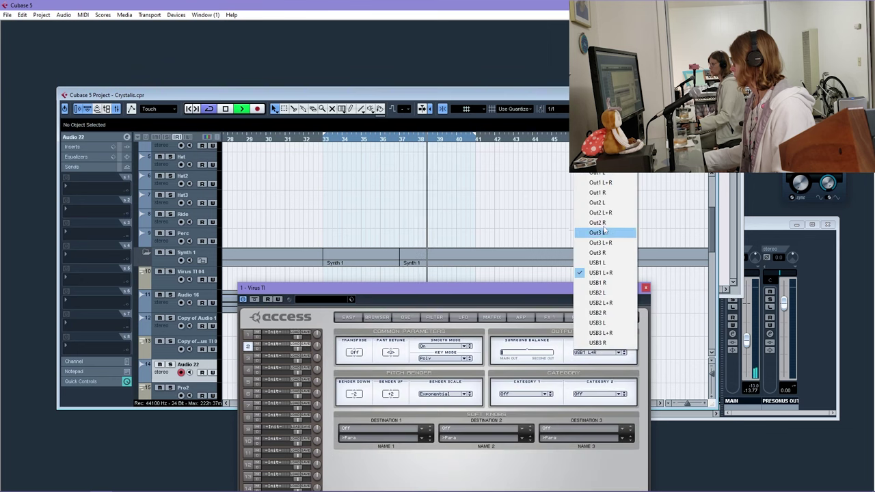
{"action": "left_click", "coordinate": [610, 183]}
{"action": "left_click", "coordinate": [406, 317]}
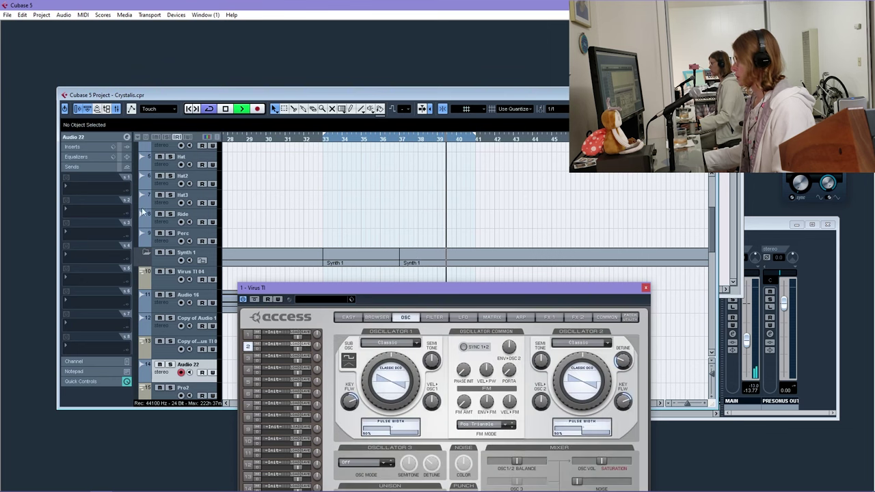
Shift Virus TI part 2's oscillator balance fully to oscillator 1 and open the part's filter settings
{"action": "left_click_drag", "start_coordinate": [480, 288], "coordinate": [476, 217]}
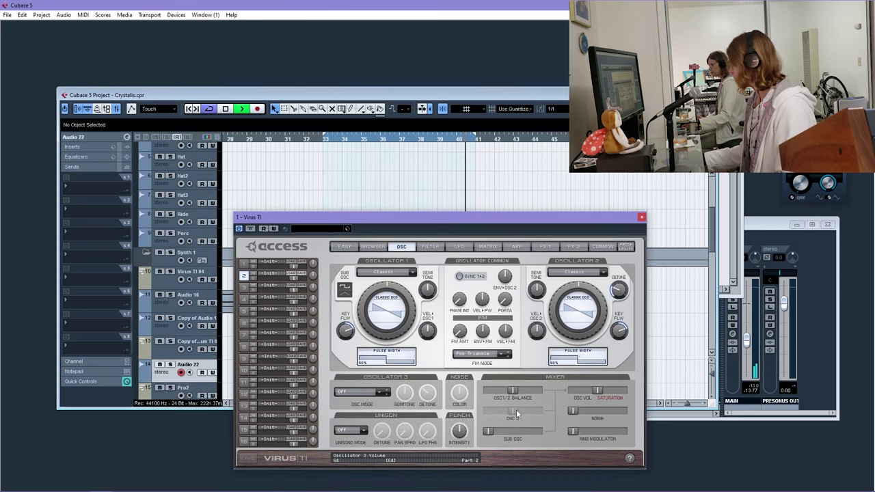
{"action": "left_click", "coordinate": [403, 248]}
{"action": "left_click_drag", "start_coordinate": [445, 217], "coordinate": [477, 199]}
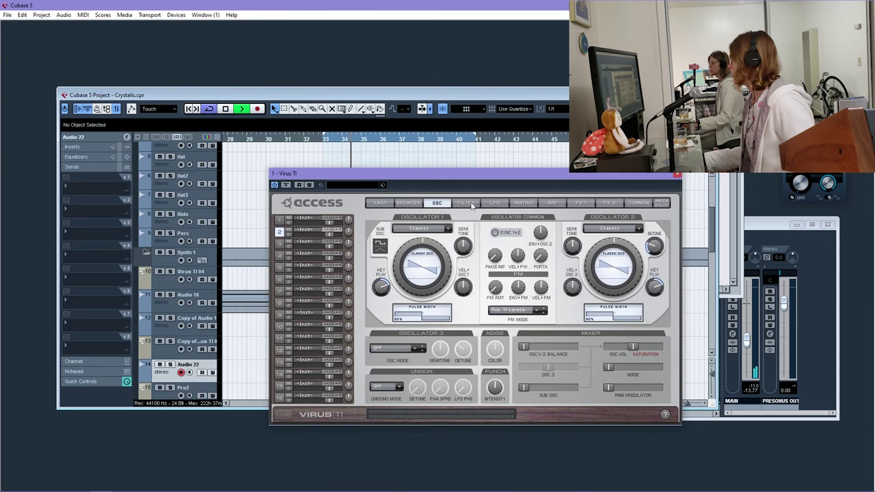
{"action": "left_click", "coordinate": [468, 205]}
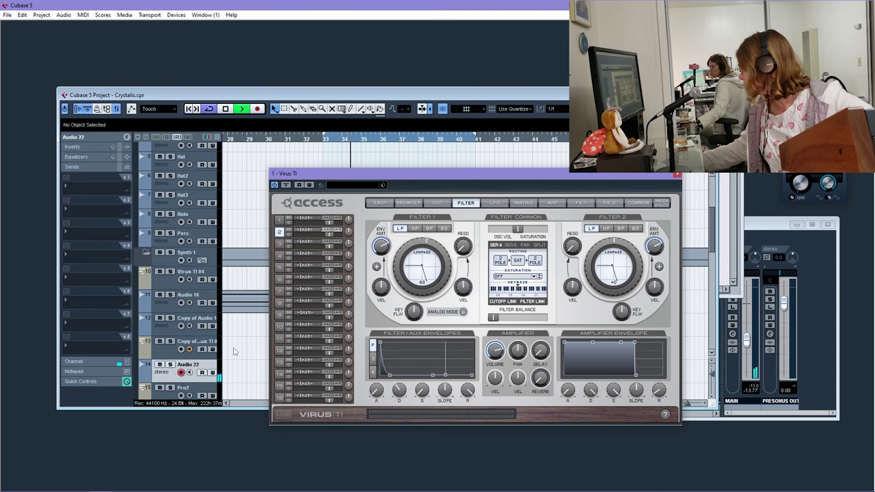
Mute the Pro2 second and Copy of Pro2 second MIDI tracks and stop playback
{"action": "scroll", "coordinate": [233, 351], "scroll_direction": "down", "scroll_amount": 6}
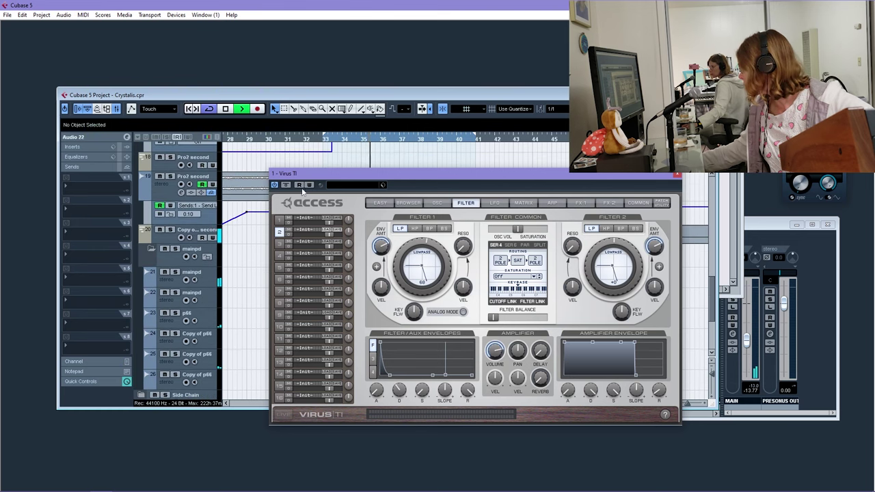
{"action": "left_click_drag", "start_coordinate": [307, 174], "coordinate": [508, 170]}
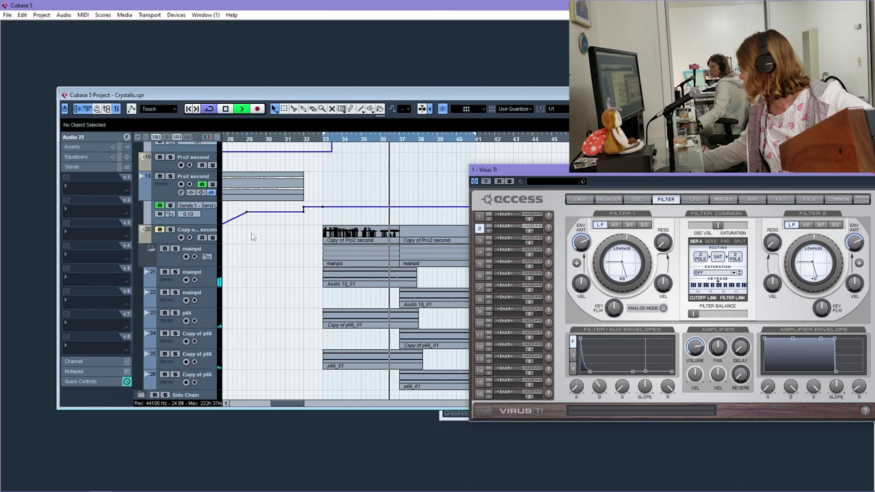
{"action": "scroll", "coordinate": [251, 237], "scroll_direction": "up", "scroll_amount": 2}
{"action": "scroll", "coordinate": [247, 238], "scroll_direction": "up", "scroll_amount": 3}
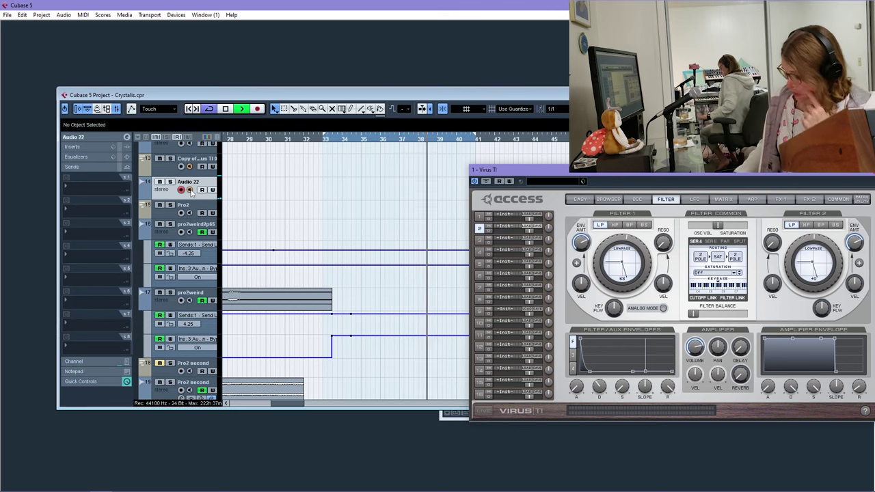
{"action": "key", "text": "space"}
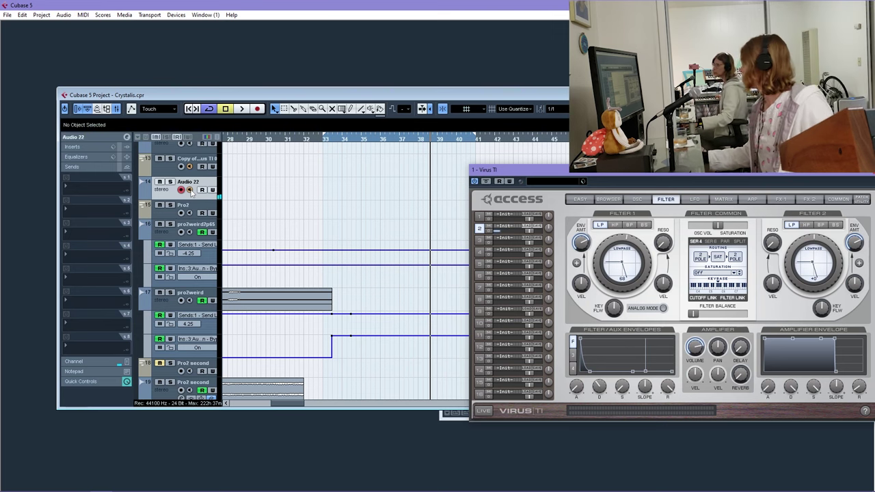
Assign Amp Envelope as the source and Osc 2 Detune as the destination of modulation matrix slot 2 in Virus TI part 2
{"action": "left_click_drag", "start_coordinate": [695, 171], "coordinate": [484, 164]}
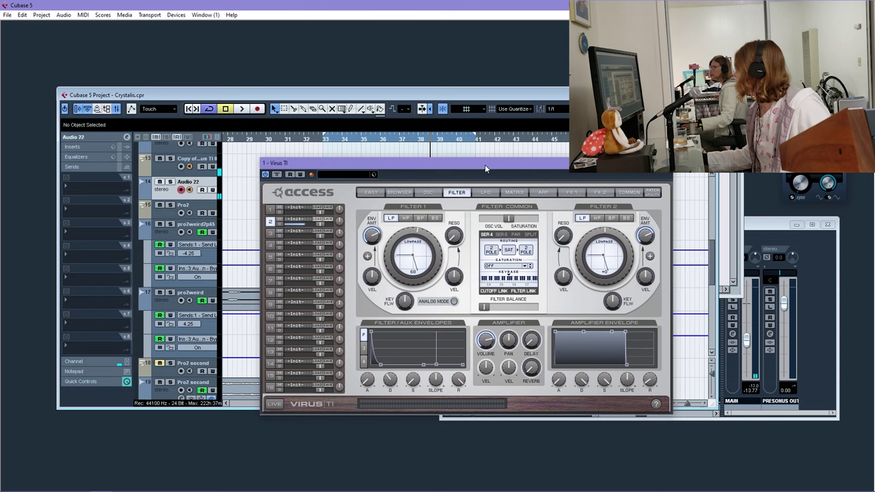
{"action": "left_click", "coordinate": [514, 192]}
{"action": "left_click", "coordinate": [451, 284]}
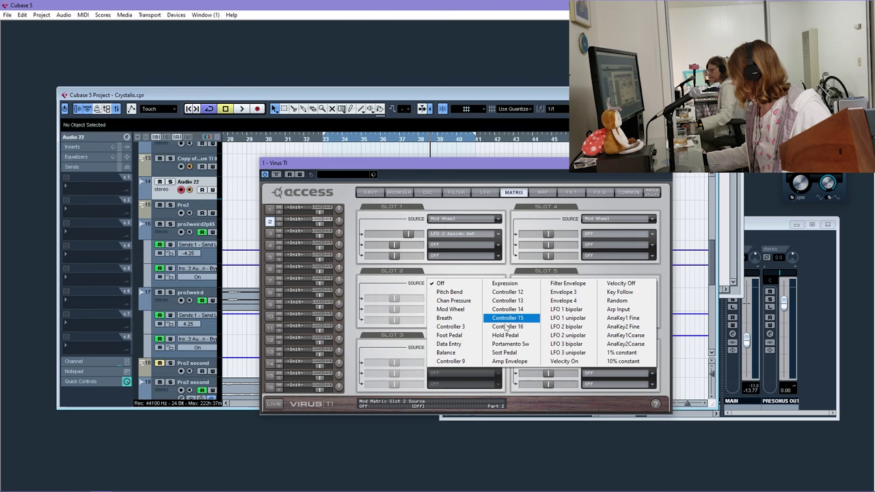
{"action": "left_click", "coordinate": [522, 362]}
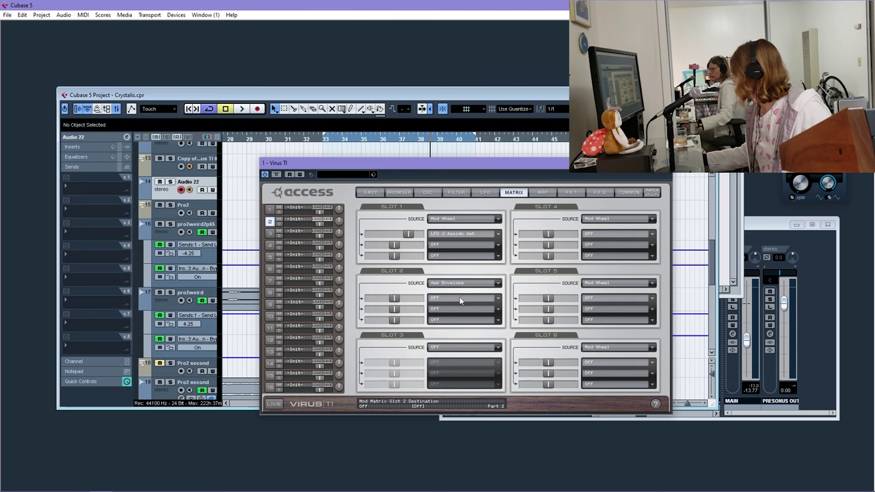
{"action": "left_click", "coordinate": [460, 297]}
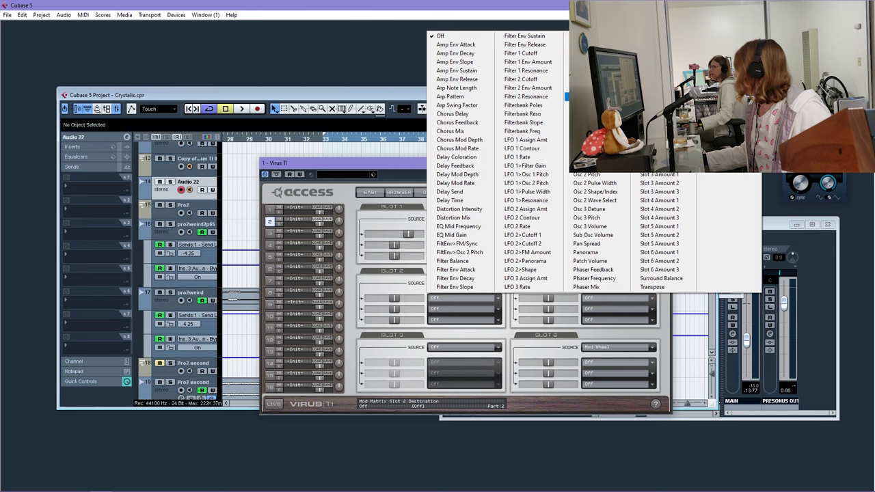
{"action": "left_click", "coordinate": [589, 208]}
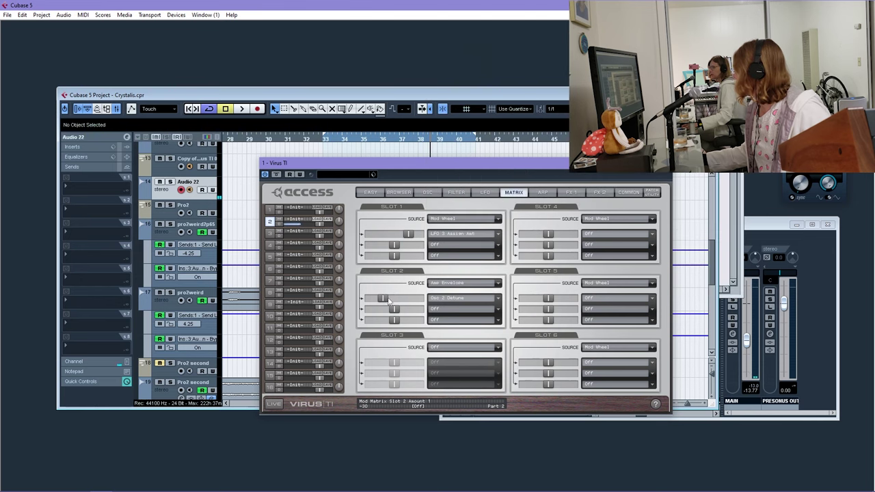
Check the part's oscillator settings and set matrix slot 2's Osc 2 Detune amount to about +20
{"action": "left_click", "coordinate": [430, 192]}
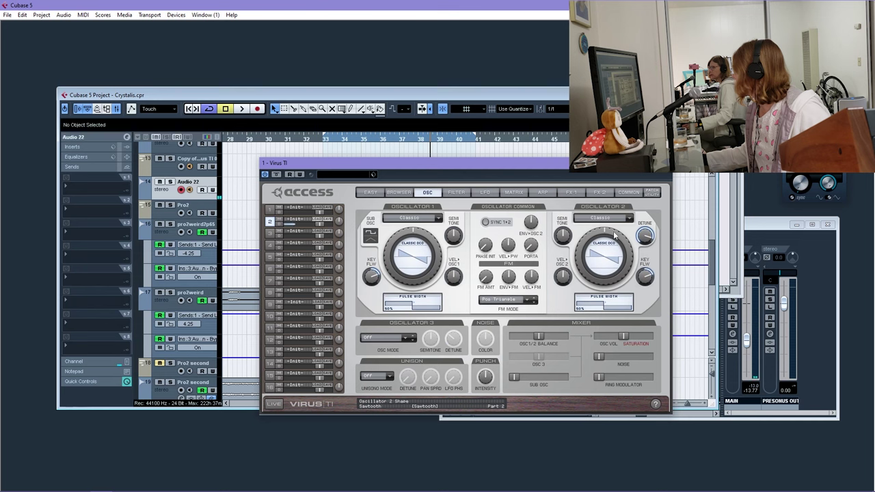
{"action": "left_click", "coordinate": [511, 192]}
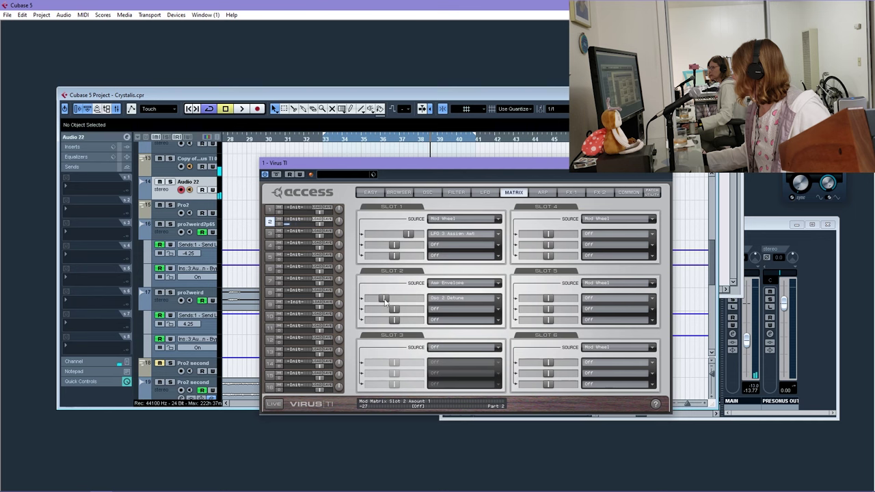
{"action": "left_click_drag", "start_coordinate": [385, 301], "coordinate": [406, 304]}
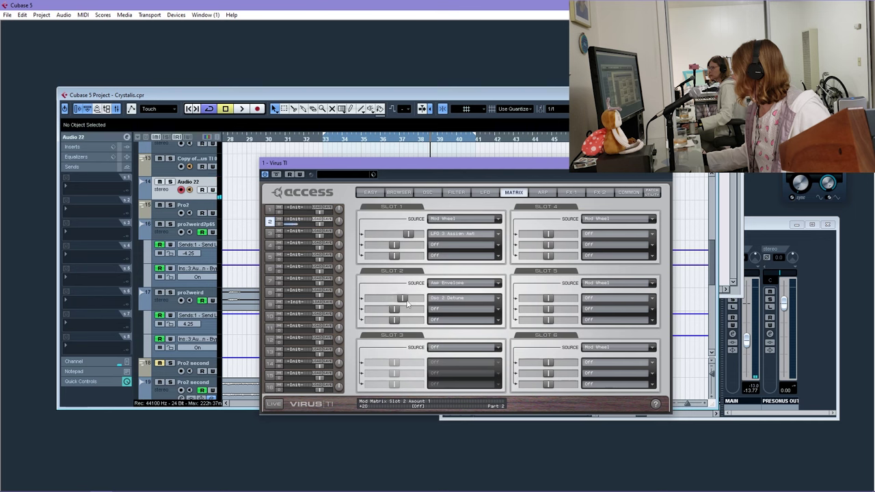
Check part 2's oscillator and filter settings, and add Osc 2 Detune as matrix slot 2's second destination with an amount of about -41
{"action": "left_click", "coordinate": [445, 193]}
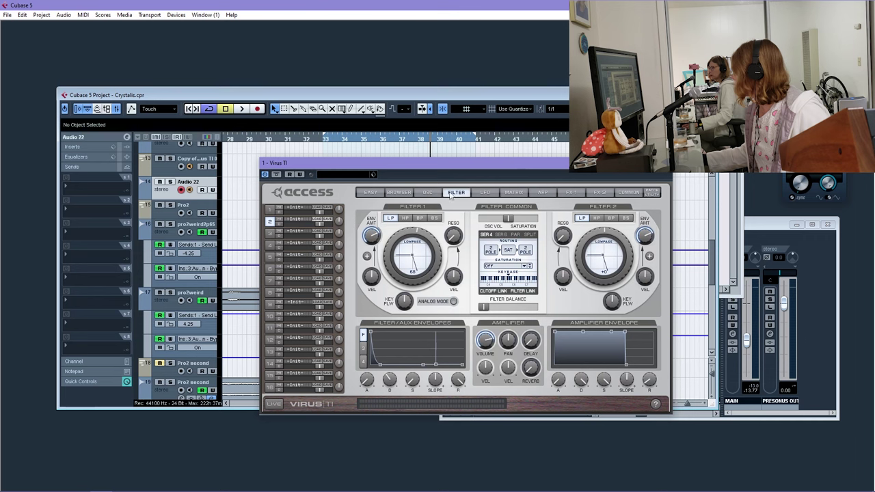
{"action": "left_click", "coordinate": [427, 192]}
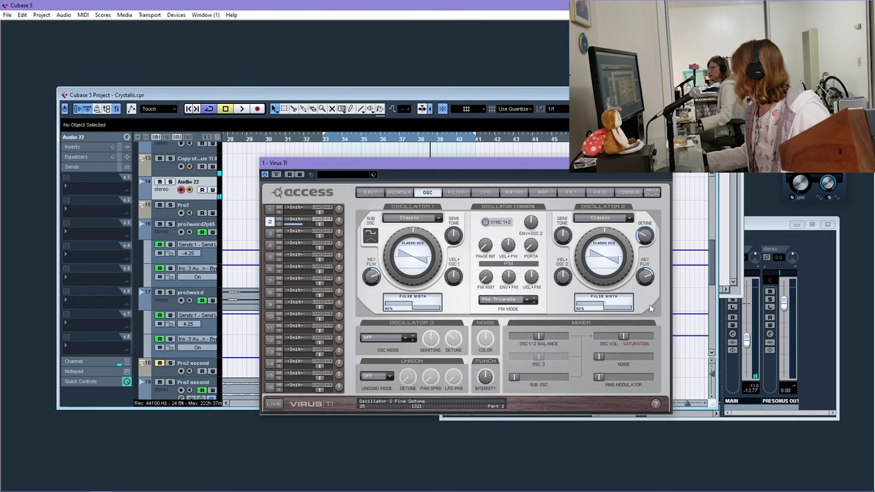
{"action": "left_click", "coordinate": [458, 192]}
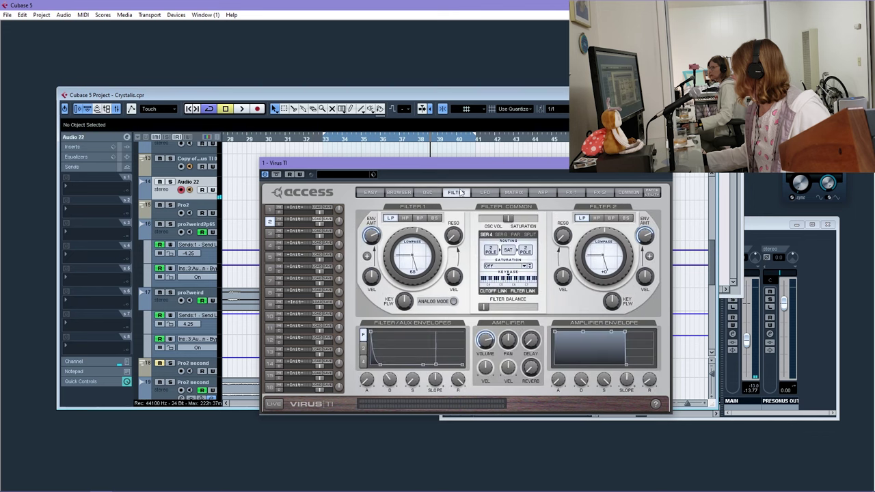
{"action": "left_click", "coordinate": [522, 193]}
{"action": "left_click", "coordinate": [444, 308]}
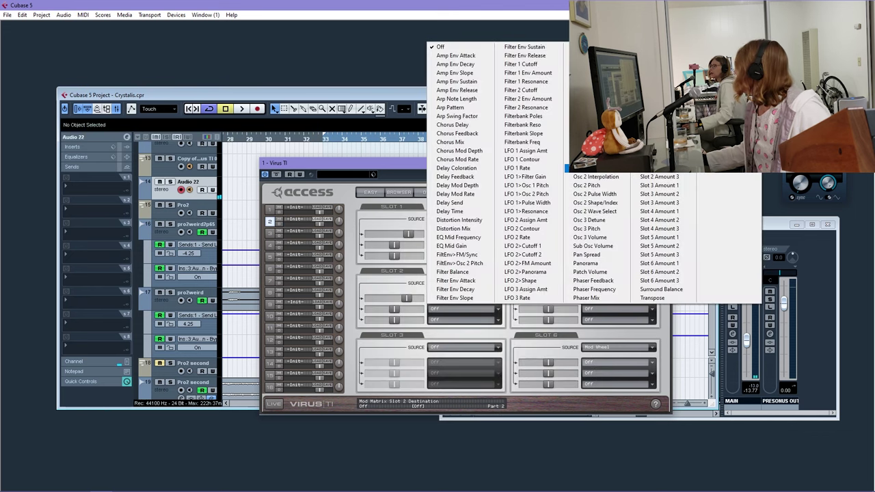
{"action": "left_click", "coordinate": [588, 142]}
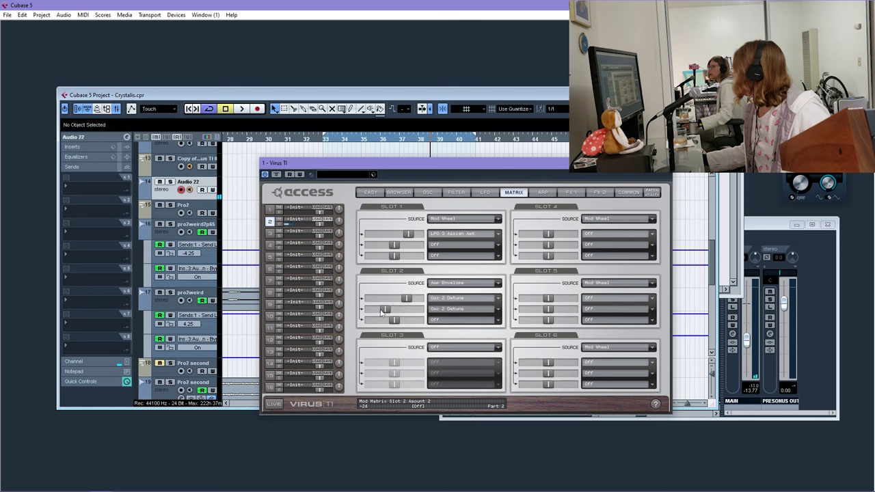
{"action": "left_click_drag", "start_coordinate": [382, 312], "coordinate": [374, 312]}
Reshape the amplifier envelope into a decaying curve and raise matrix slot 2's first Osc 2 Detune amount further
{"action": "left_click", "coordinate": [456, 193]}
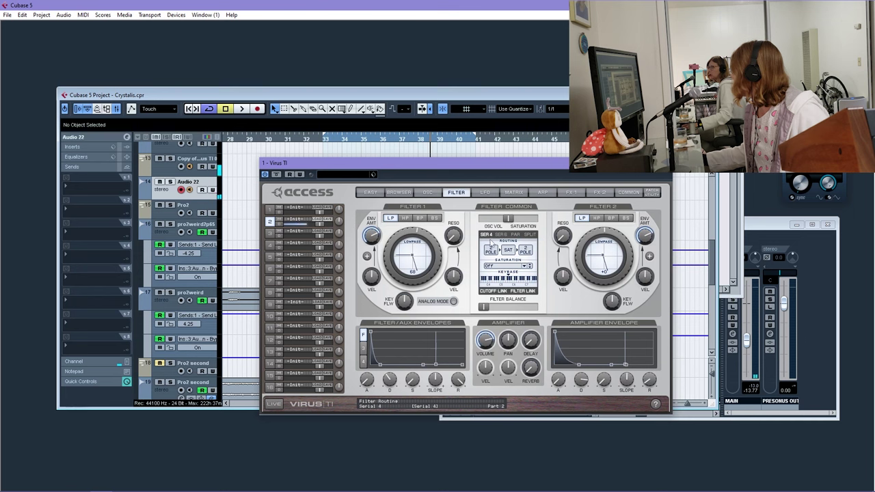
{"action": "left_click", "coordinate": [509, 194]}
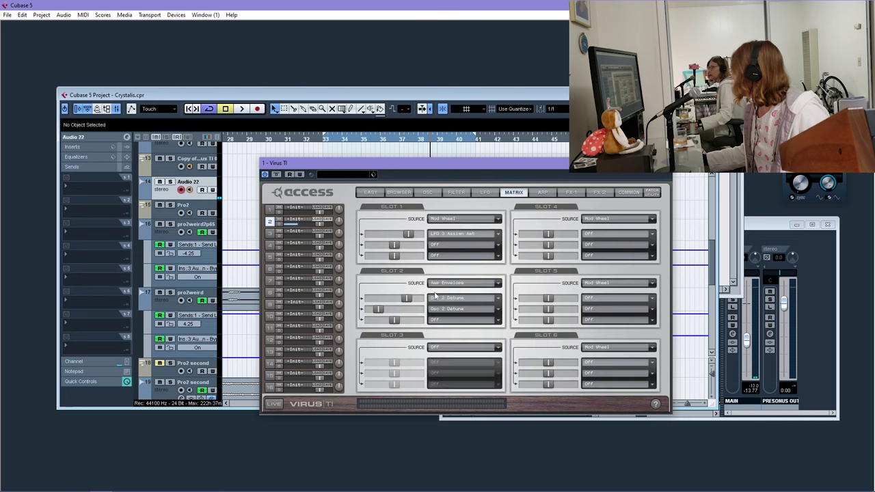
{"action": "mouse_move", "coordinate": [406, 300]}
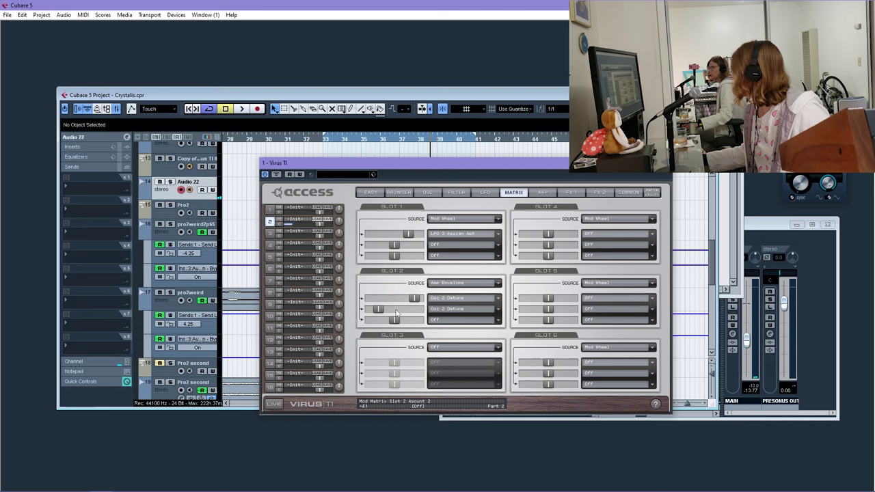
{"action": "scroll", "coordinate": [396, 313], "scroll_direction": "down", "scroll_amount": 5}
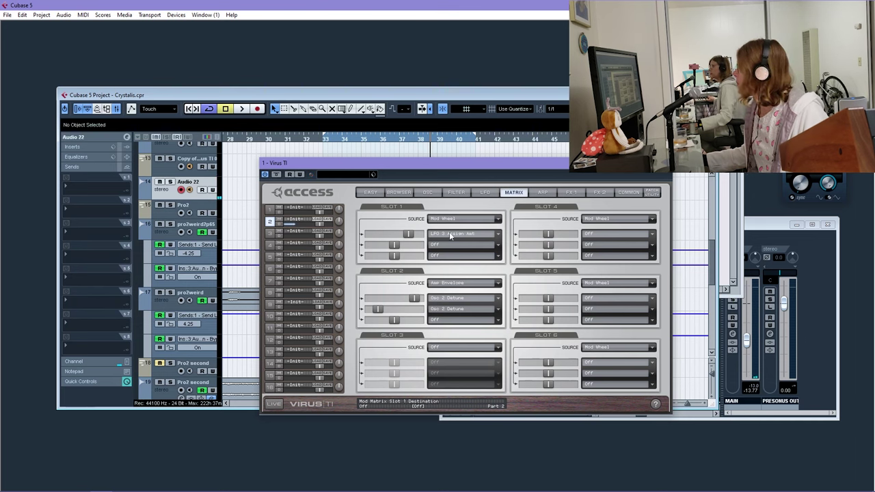
Set part 2's Classic delay to Pattern 2+5 mode with a -4.25 dB send and about 53% feedback, and raise its color
{"action": "left_click", "coordinate": [586, 193]}
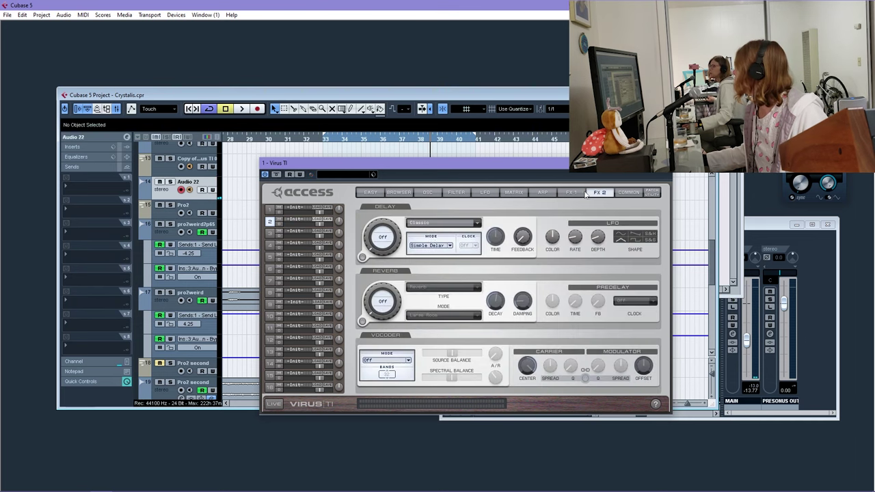
{"action": "left_click", "coordinate": [441, 244]}
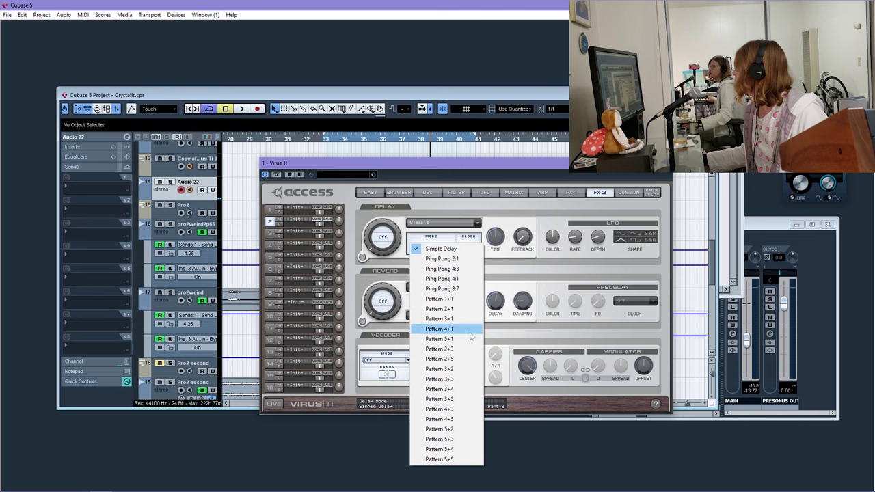
{"action": "left_click", "coordinate": [469, 350]}
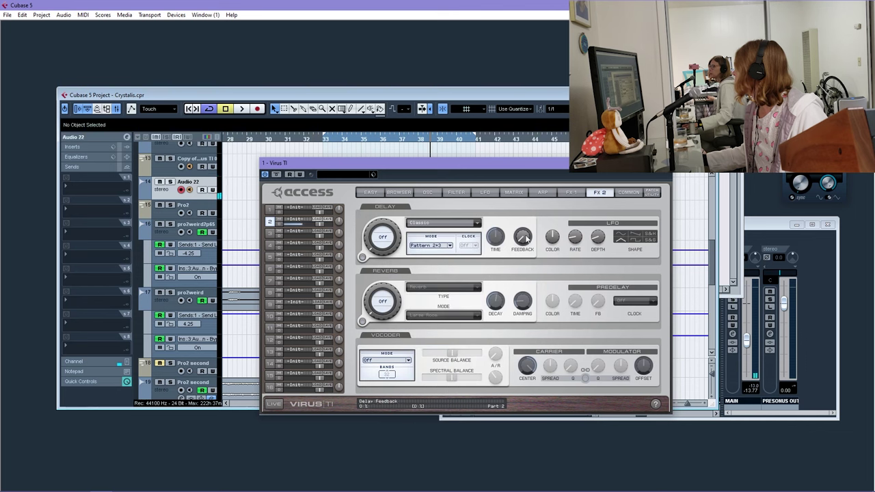
{"action": "left_click_drag", "start_coordinate": [369, 255], "coordinate": [372, 238]}
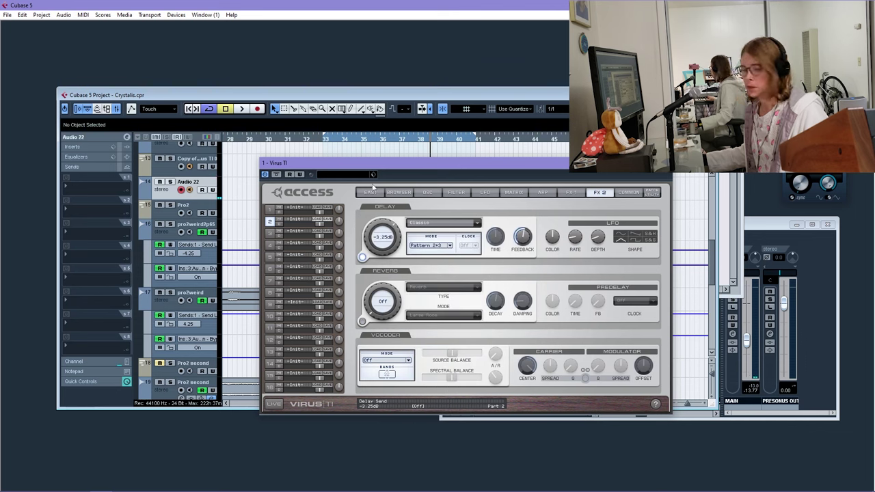
{"action": "left_click_drag", "start_coordinate": [372, 186], "coordinate": [373, 193]}
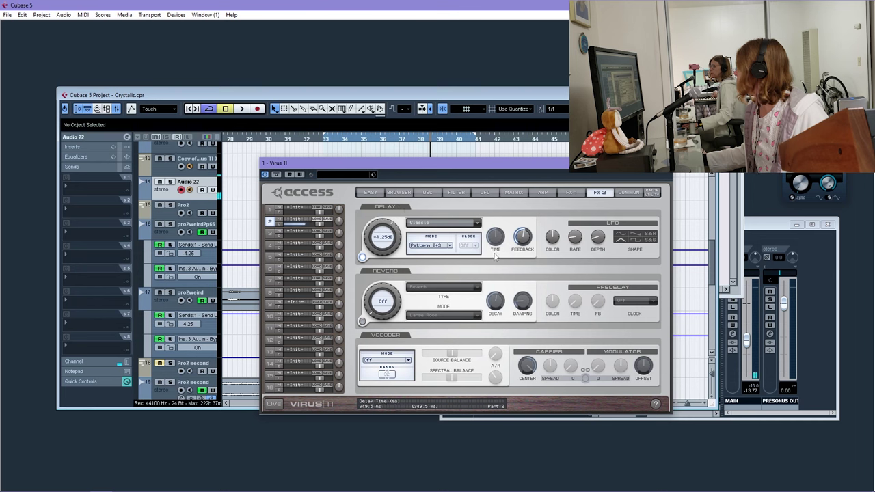
{"action": "mouse_move", "coordinate": [554, 239]}
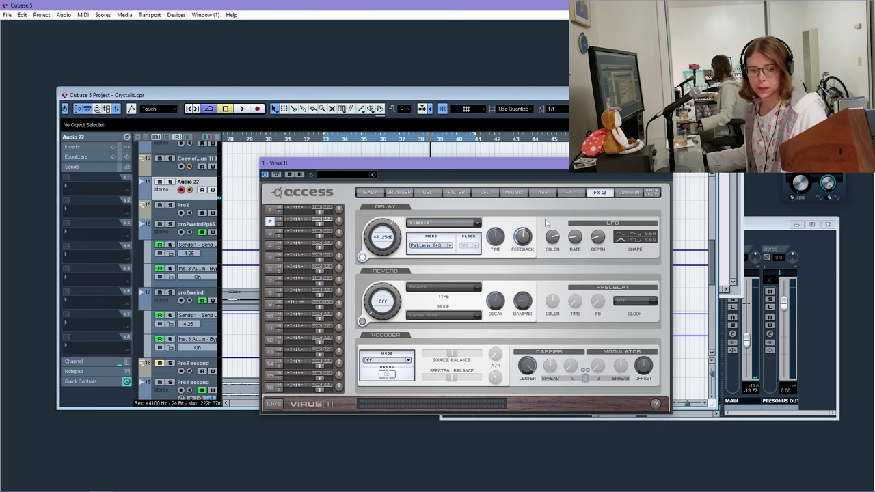
{"action": "mouse_move", "coordinate": [525, 236]}
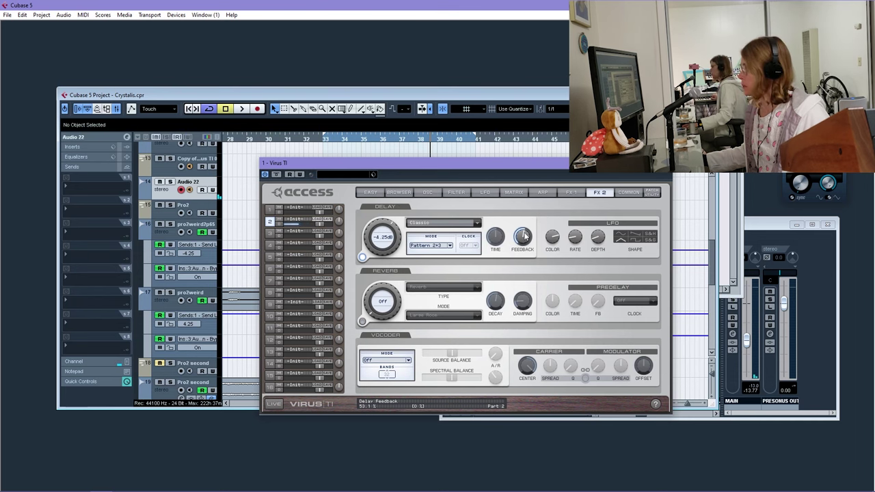
{"action": "left_click", "coordinate": [419, 248]}
{"action": "left_click", "coordinate": [444, 369]}
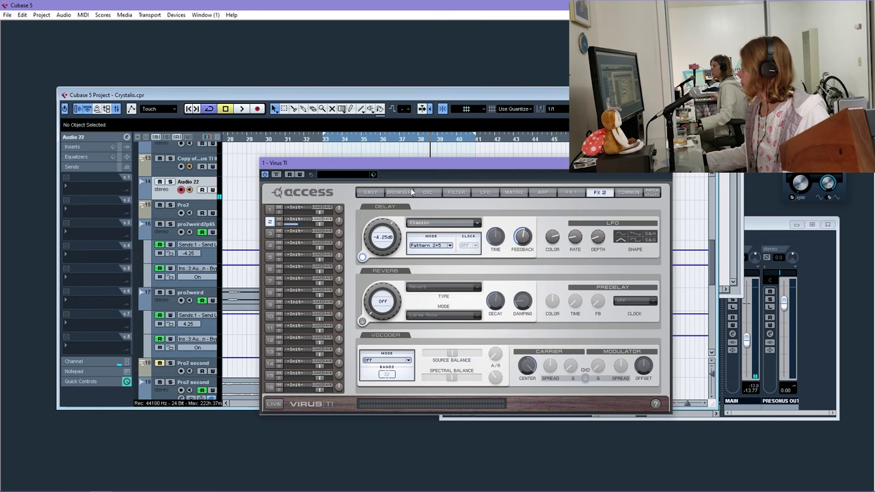
Uncover the arrangement and play it from about bar 30 to audition the Virus TI sound against the track
{"action": "left_click_drag", "start_coordinate": [338, 168], "coordinate": [333, 403]}
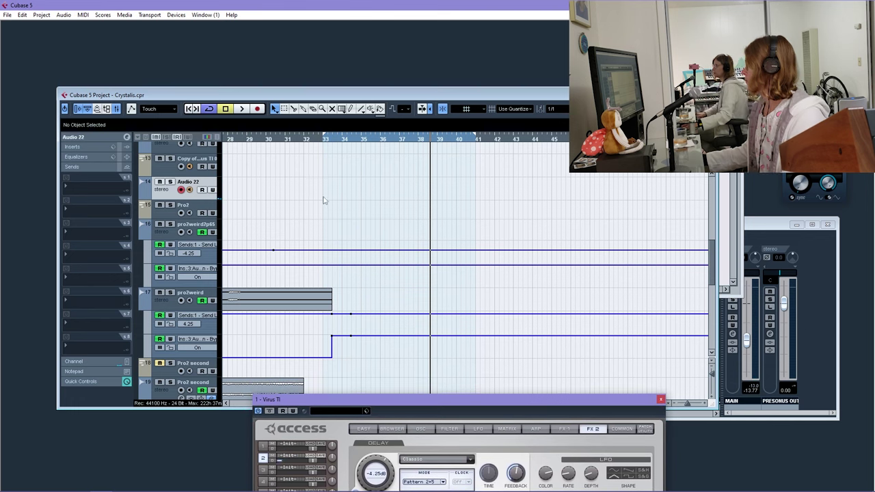
{"action": "left_click", "coordinate": [266, 140]}
{"action": "scroll", "coordinate": [321, 246], "scroll_direction": "down", "scroll_amount": 5}
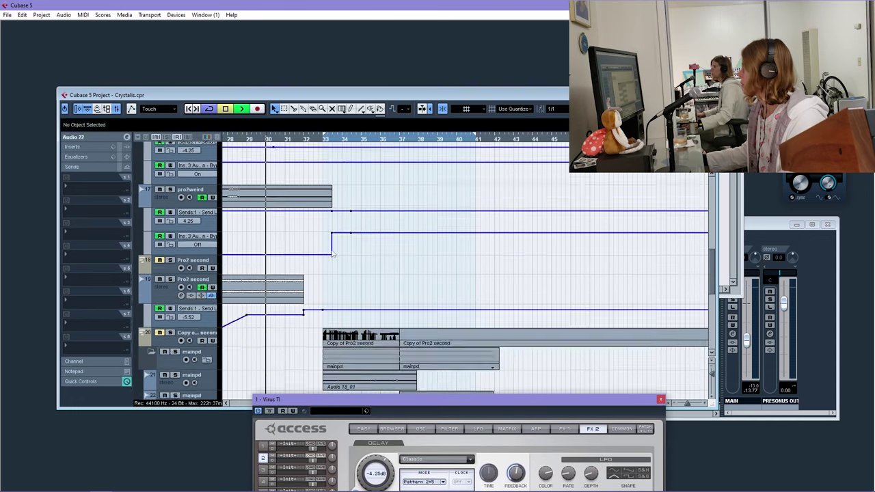
{"action": "key", "text": "space"}
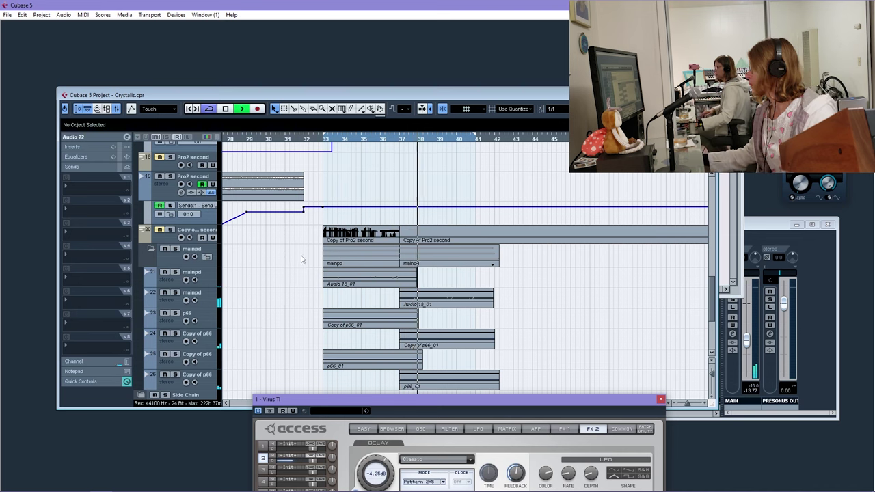
{"action": "key", "text": "space"}
Bring the Virus TI editor back into view, check the oscillators, and set filter 1's cutoff to 50 and envelope amount to about 57.8%
{"action": "left_click_drag", "start_coordinate": [410, 399], "coordinate": [389, 211]}
{"action": "left_click", "coordinate": [428, 239]}
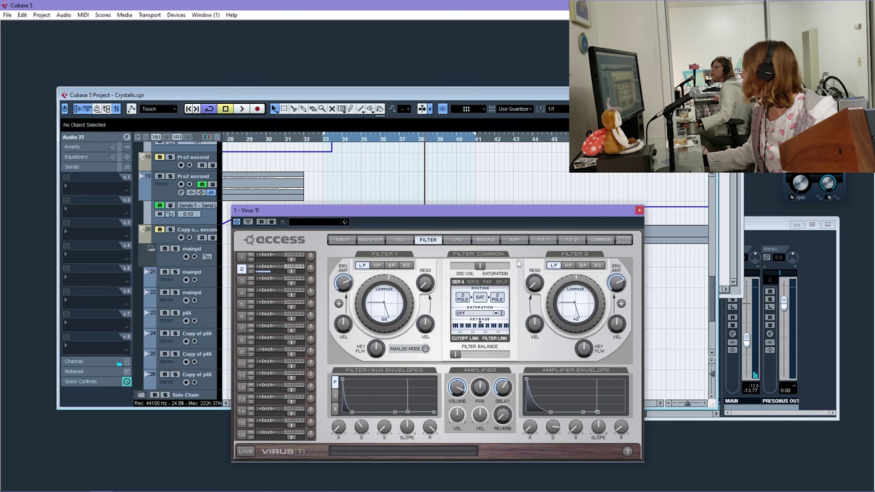
{"action": "left_click", "coordinate": [401, 240]}
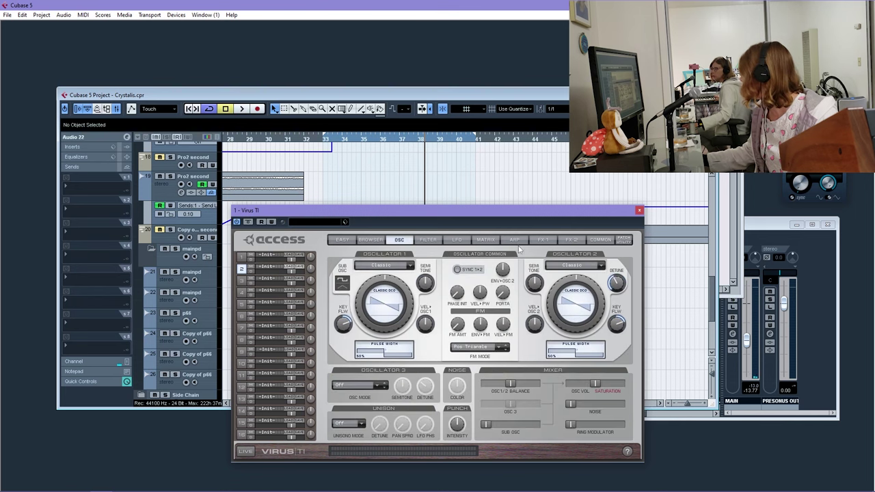
{"action": "left_click", "coordinate": [428, 240]}
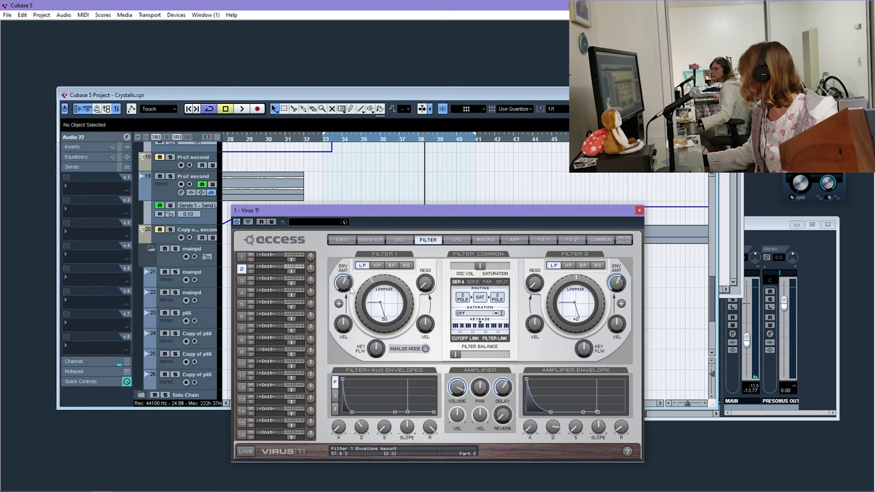
Lower part 2's delay send to -14.5 dB and readjust filter 1 with a cutoff of 61 and a new envelope amount
{"action": "left_click", "coordinate": [569, 240]}
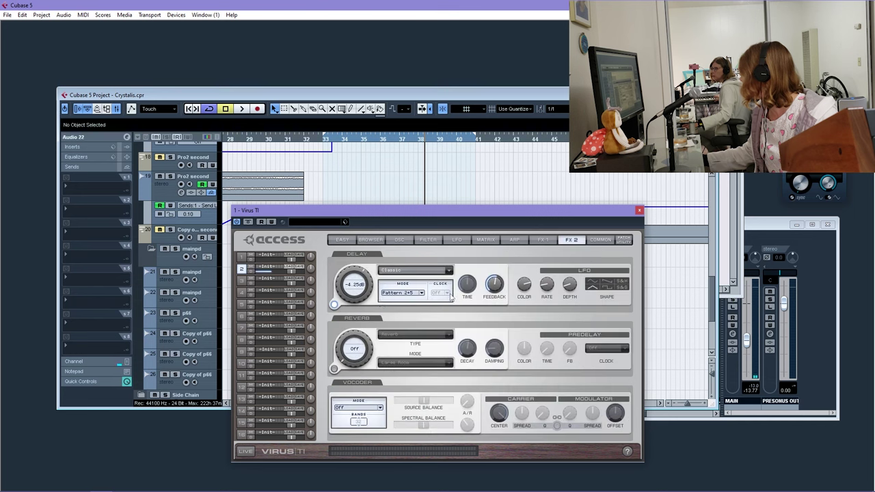
{"action": "scroll", "coordinate": [346, 292], "scroll_direction": "down", "scroll_amount": 1}
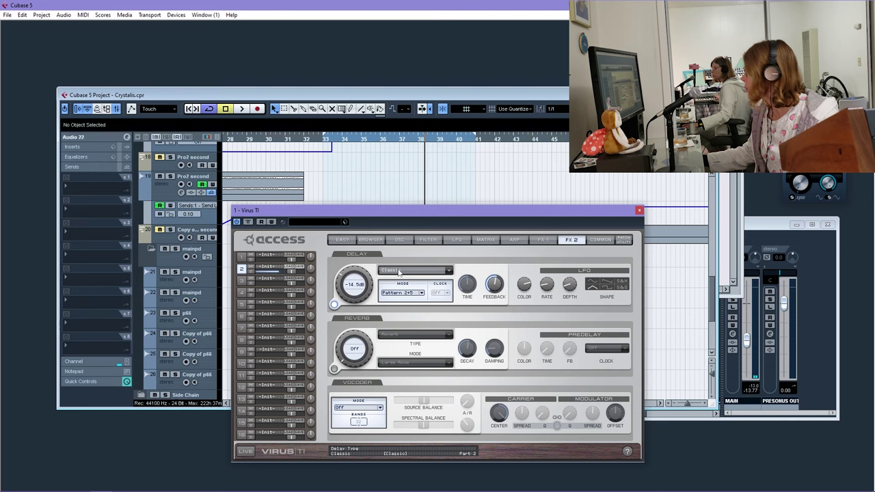
{"action": "scroll", "coordinate": [401, 195], "scroll_direction": "up", "scroll_amount": 10}
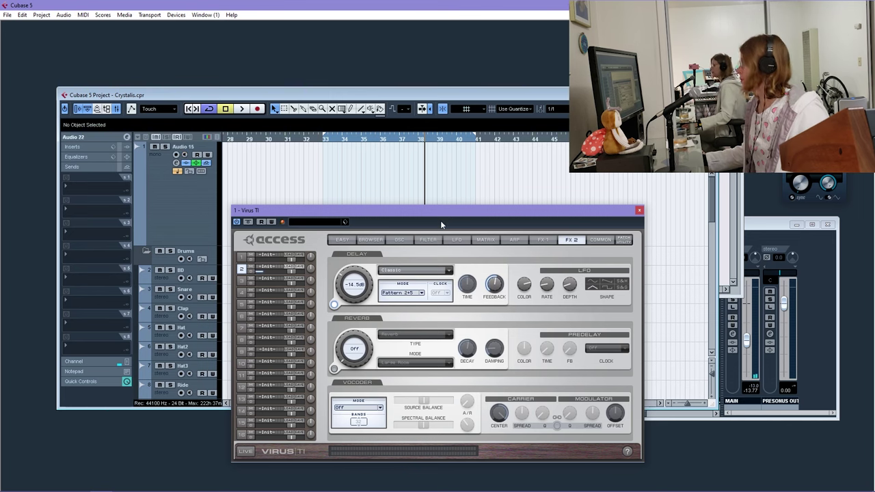
{"action": "left_click", "coordinate": [428, 240]}
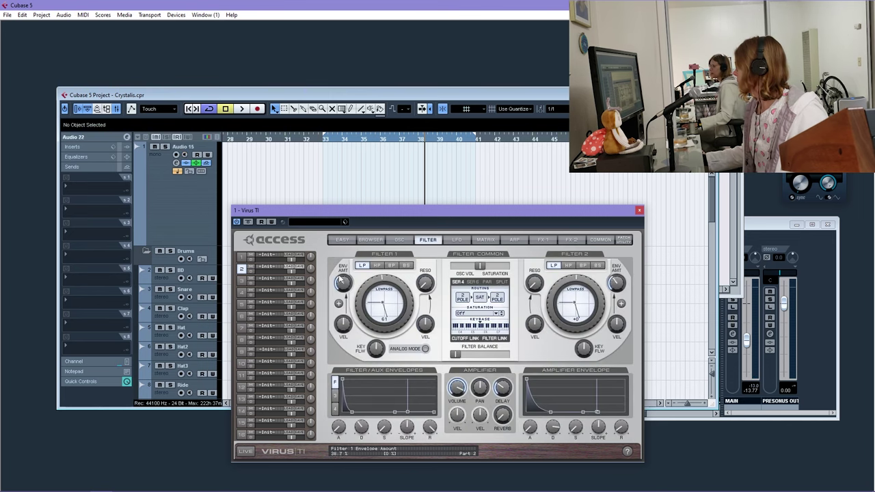
{"action": "left_click_drag", "start_coordinate": [340, 276], "coordinate": [345, 279]}
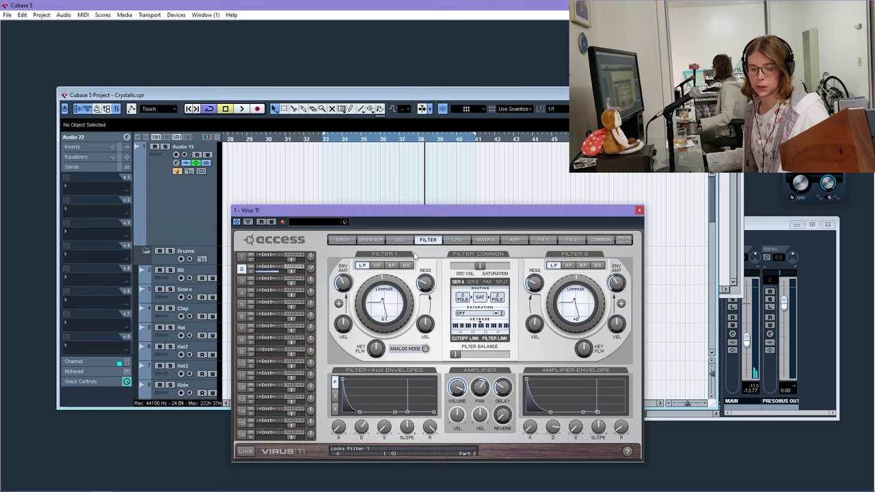
Uncover the arrangement, place the playback cursor at bar 31, and select the Copy of Virus TI 04 MIDI track for recording
{"action": "left_click_drag", "start_coordinate": [373, 210], "coordinate": [367, 374]}
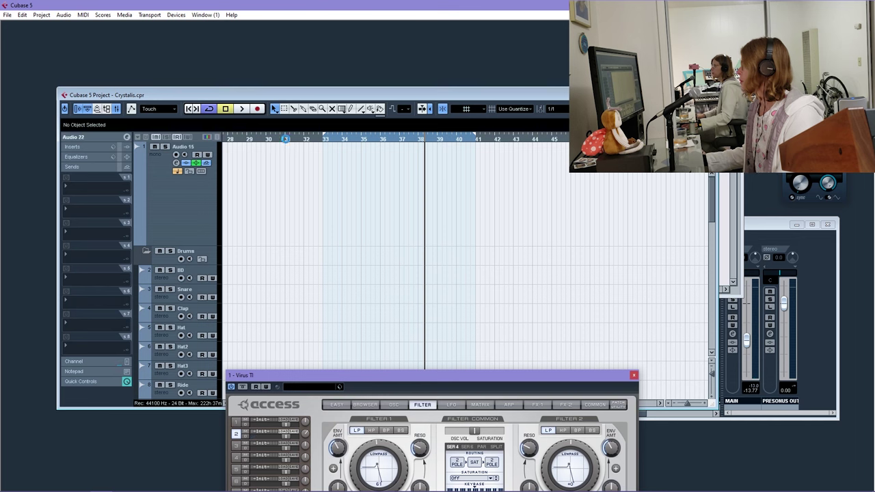
{"action": "left_click", "coordinate": [286, 139]}
{"action": "scroll", "coordinate": [306, 254], "scroll_direction": "down", "scroll_amount": 5}
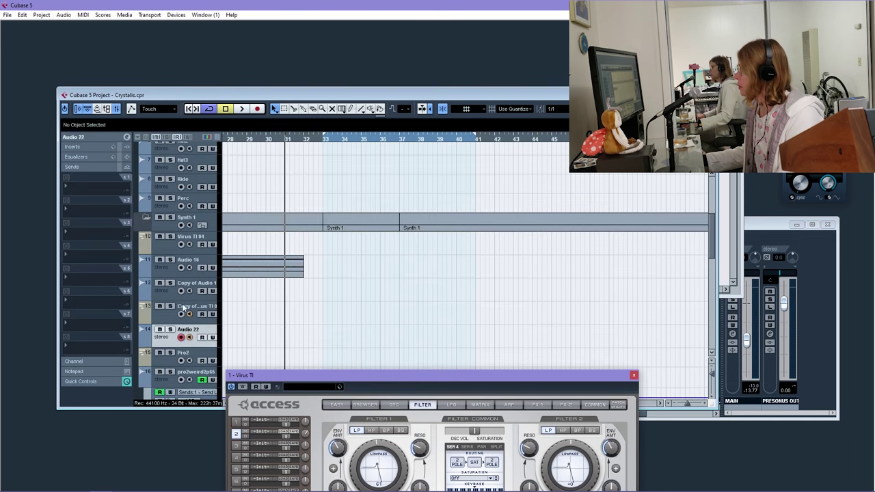
{"action": "left_click", "coordinate": [168, 321]}
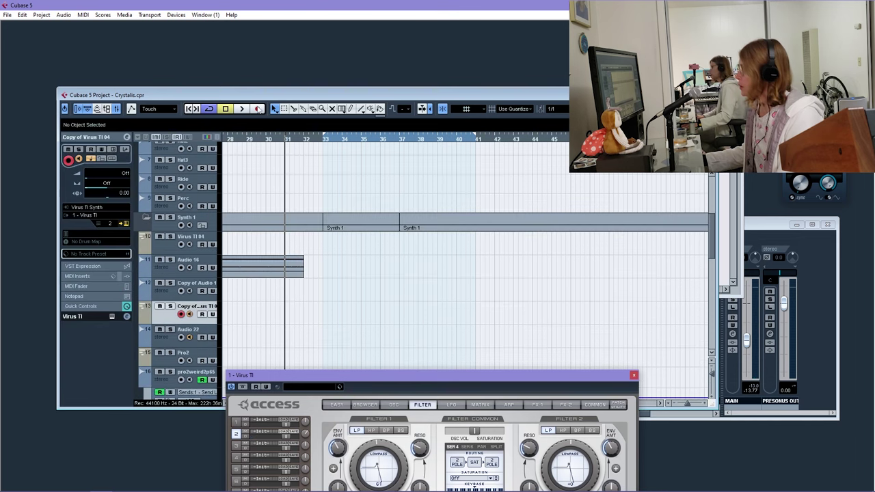
Record a trial MIDI take on the Copy of Virus TI 04 track and delete it
{"action": "left_click", "coordinate": [257, 110]}
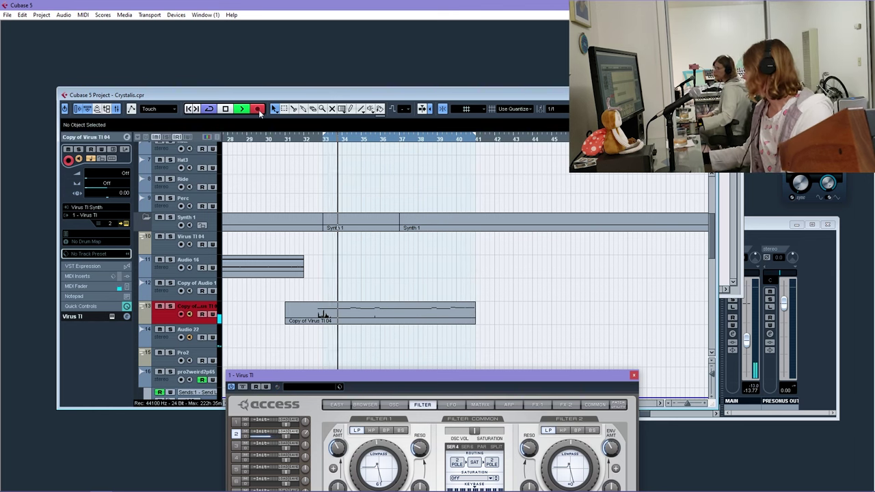
{"action": "key", "text": "space"}
{"action": "key", "text": "Delete"}
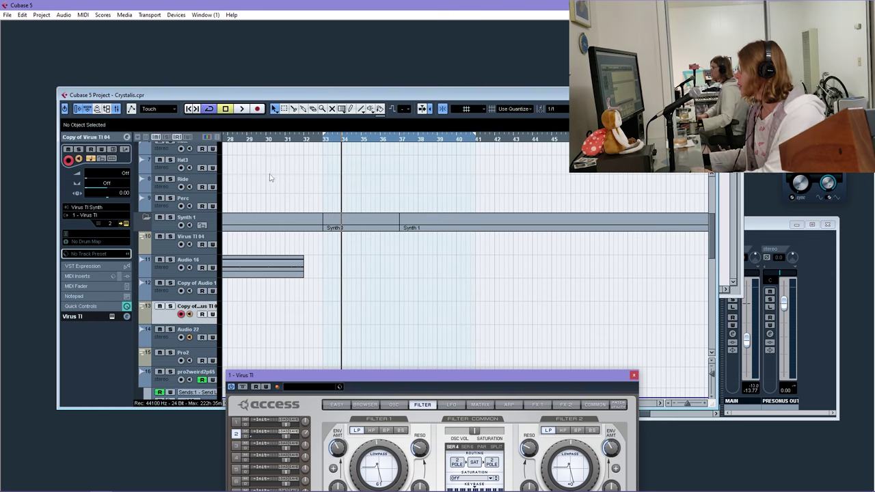
Record a new MIDI take on the Copy of Virus TI 04 track starting from bar 31
{"action": "left_click", "coordinate": [287, 139]}
{"action": "left_click", "coordinate": [257, 111]}
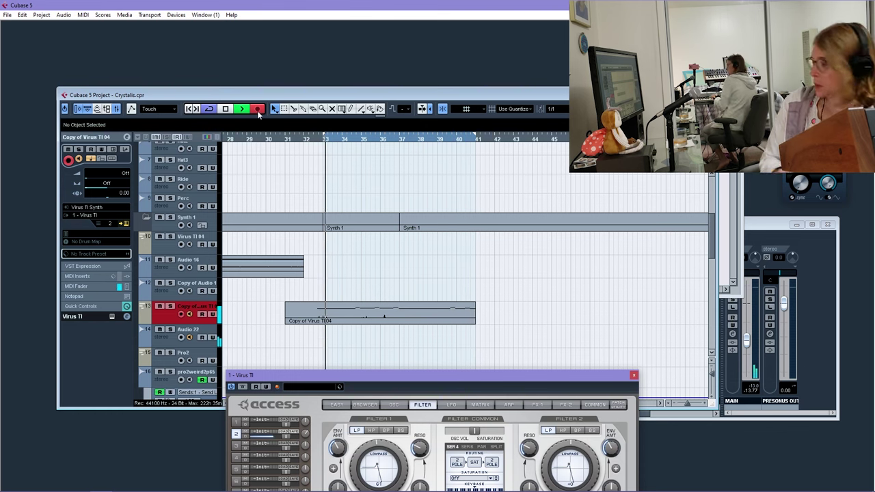
{"action": "key", "text": "space"}
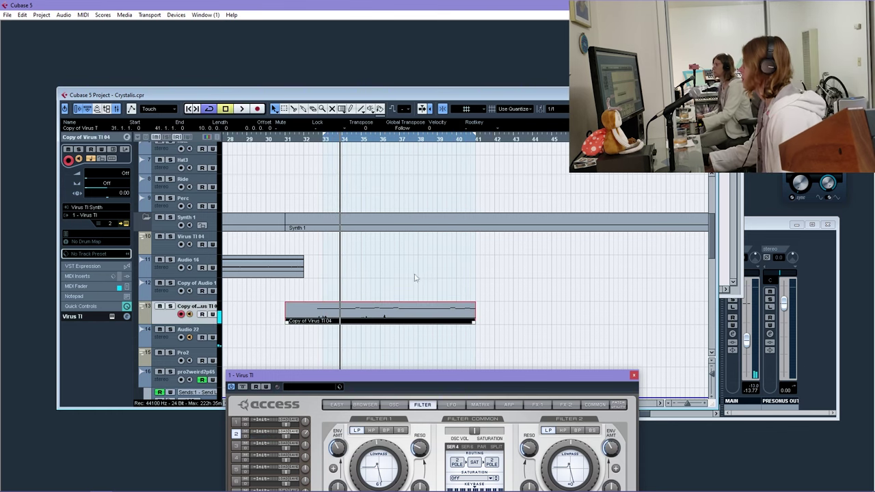
Open the new Copy of Virus TI 04 take for note editing, set quantize to 1/8, and play it back
{"action": "double_click", "coordinate": [326, 319]}
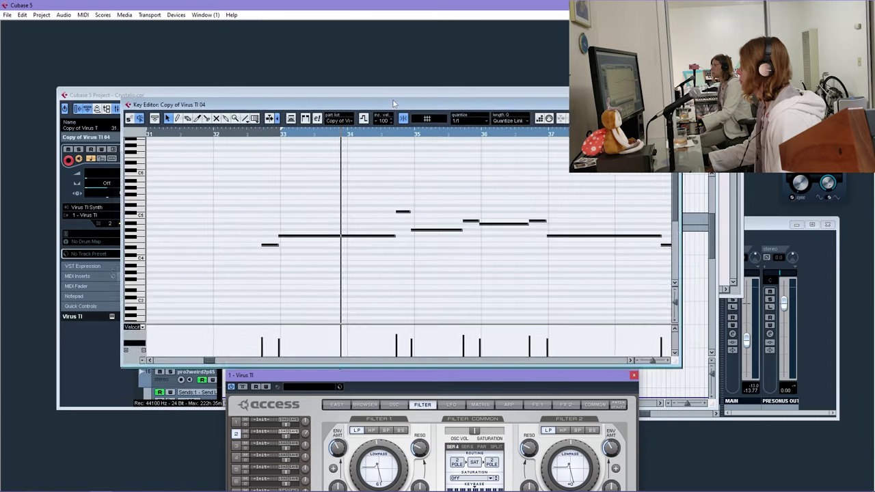
{"action": "left_click", "coordinate": [447, 104]}
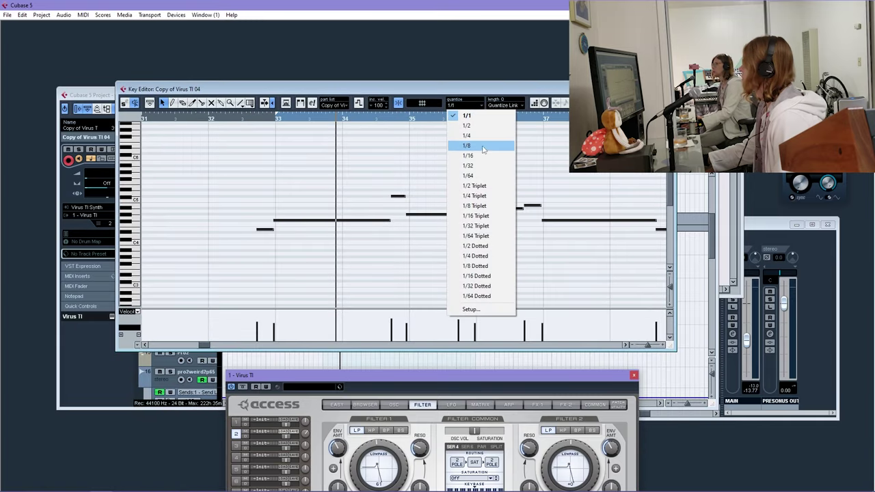
{"action": "left_click", "coordinate": [465, 145]}
{"action": "key", "text": "g"}
{"action": "key", "text": "space"}
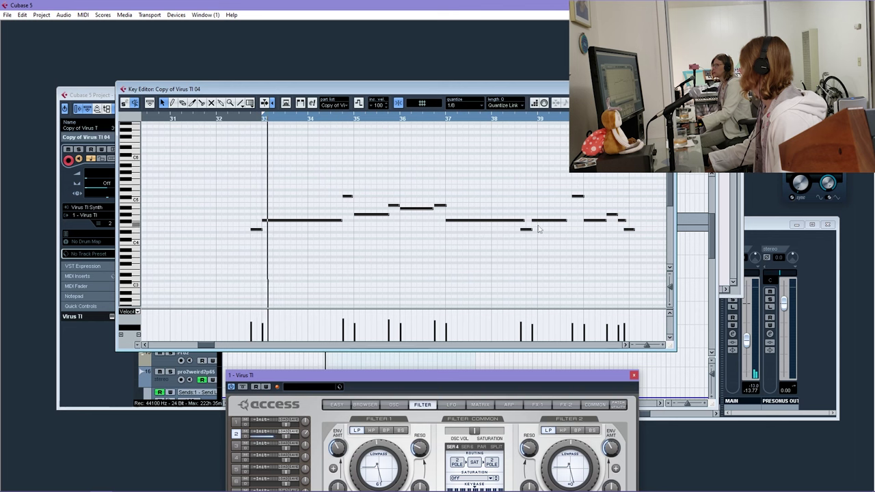
Remove the take's last low note, leave a longer note before it, and close the note editor
{"action": "left_click", "coordinate": [629, 246]}
{"action": "left_click", "coordinate": [626, 229]}
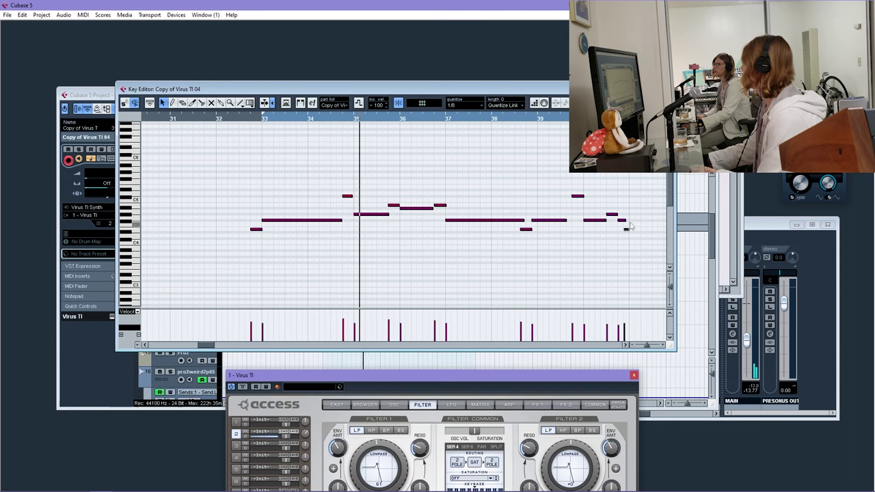
{"action": "left_click_drag", "start_coordinate": [626, 230], "coordinate": [624, 221]}
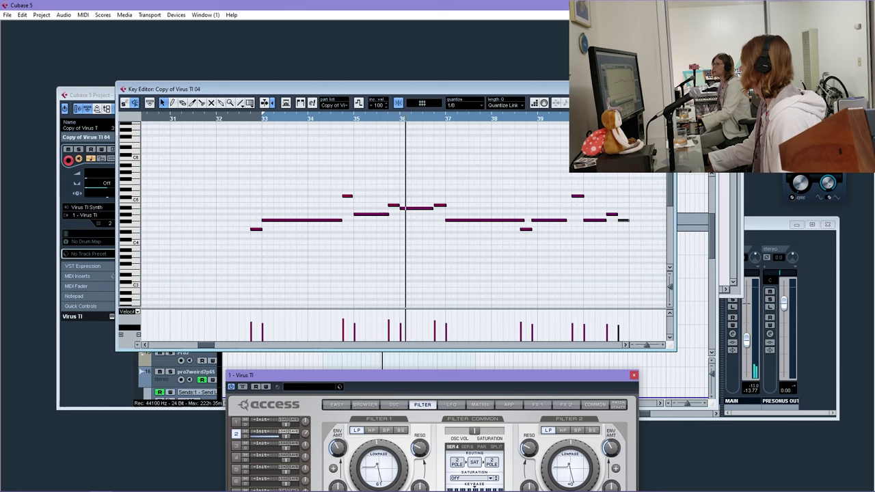
{"action": "key", "text": "Return"}
Bring the Virus TI synth into view and set part 2's chorus type to Vintage
{"action": "left_click_drag", "start_coordinate": [457, 374], "coordinate": [501, 184]}
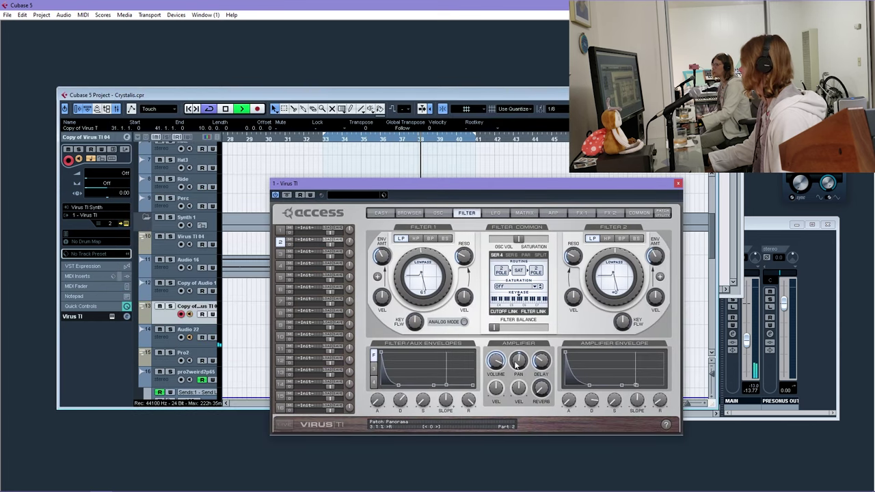
{"action": "left_click", "coordinate": [581, 213]}
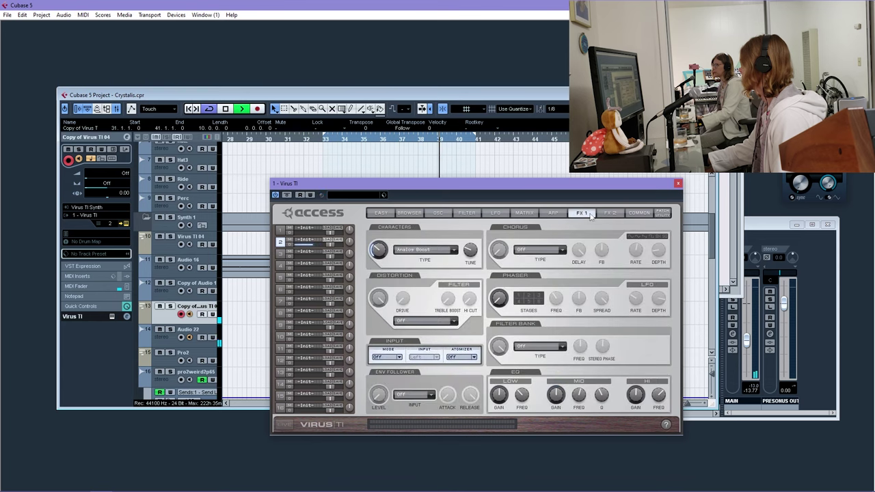
{"action": "left_click", "coordinate": [524, 251]}
{"action": "left_click", "coordinate": [526, 268]}
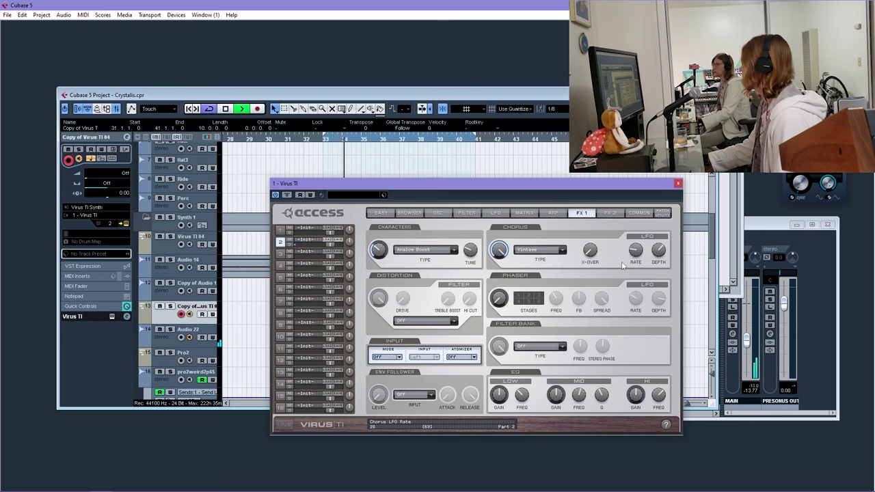
Try detuning part 2's oscillator 2 by -6 semitones
{"action": "left_click_drag", "start_coordinate": [425, 191], "coordinate": [311, 188]}
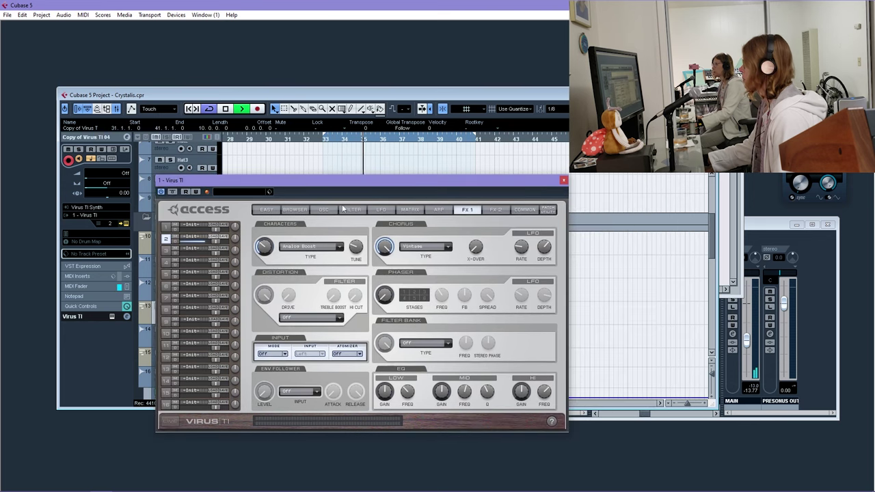
{"action": "left_click", "coordinate": [352, 210]}
{"action": "left_click", "coordinate": [326, 210]}
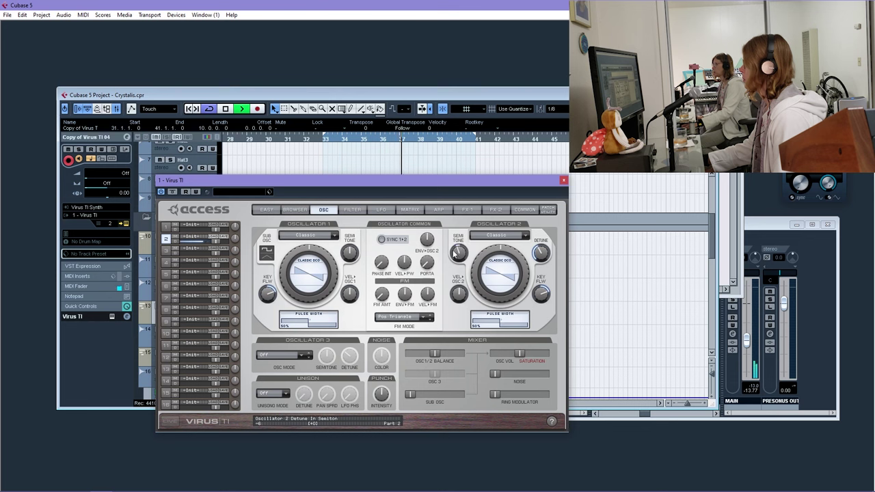
Set part 2's filter 1 cutoff to 55 and adjust the low and mid EQ gain
{"action": "left_click", "coordinate": [352, 210]}
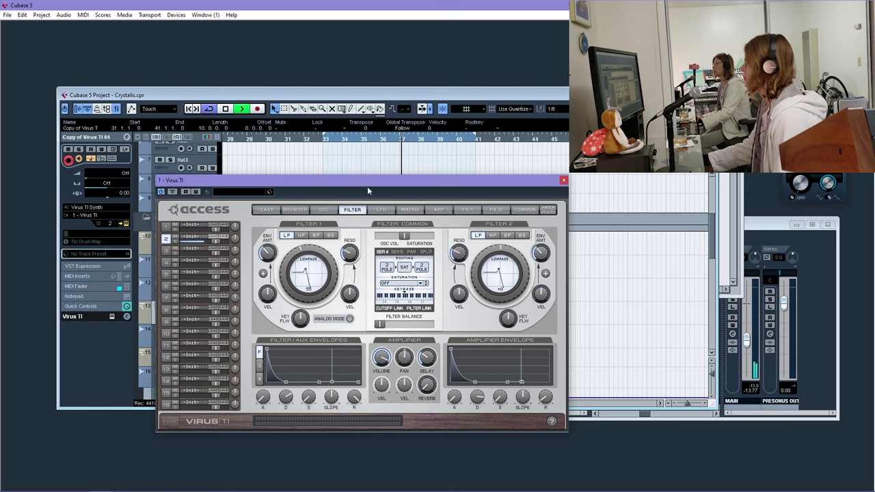
{"action": "left_click_drag", "start_coordinate": [368, 183], "coordinate": [404, 192]}
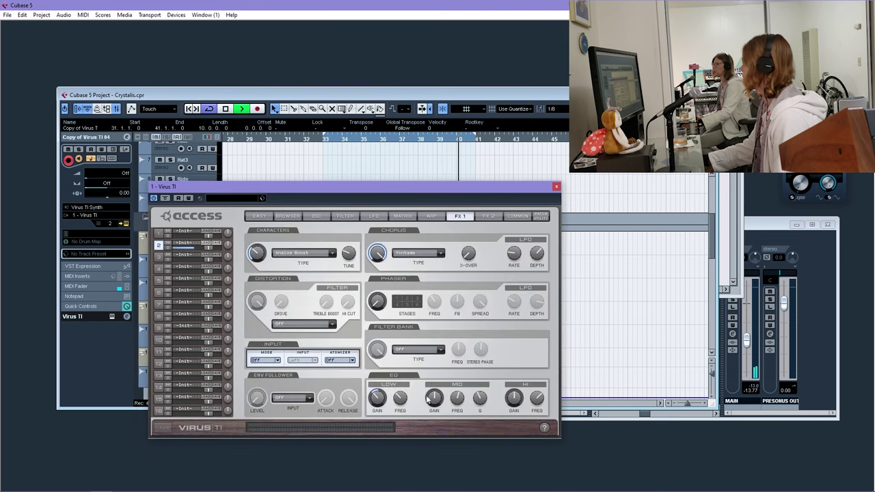
{"action": "mouse_move", "coordinate": [440, 403]}
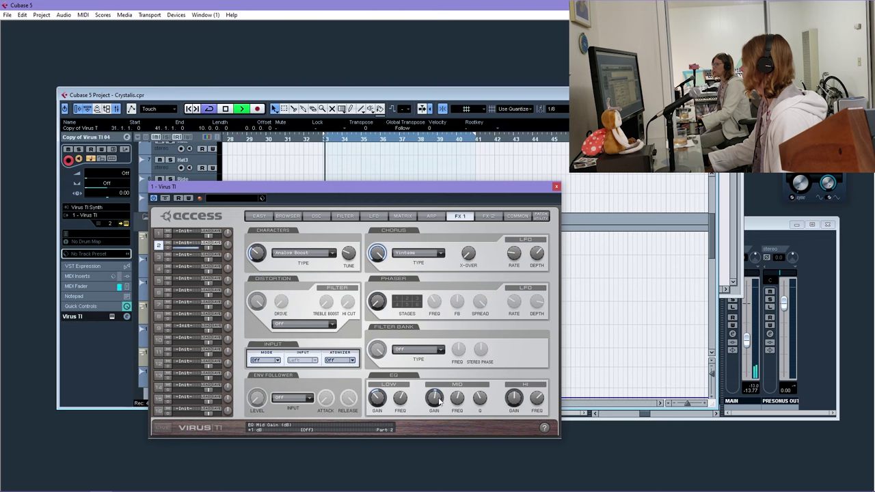
Shift the take's low note at bar 38.4 and the note following it slightly later, and lengthen the neighbouring held notes
{"action": "left_click_drag", "start_coordinate": [428, 186], "coordinate": [451, 380]}
{"action": "double_click", "coordinate": [438, 309]}
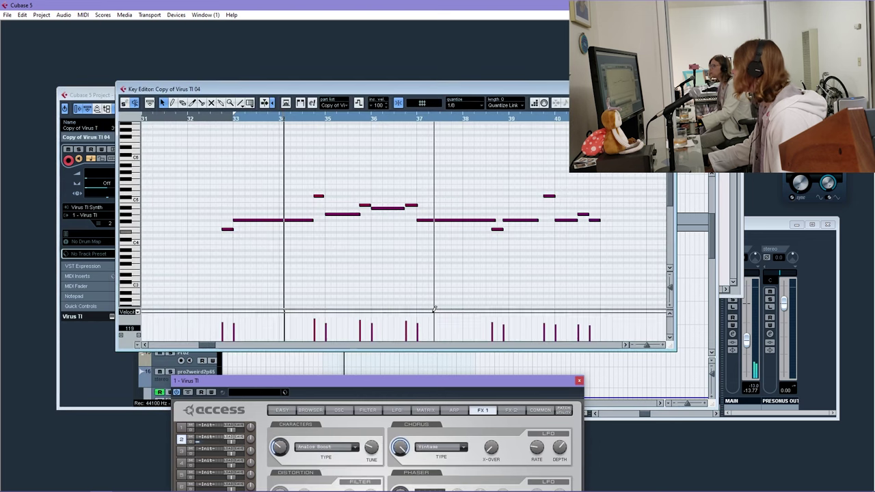
{"action": "left_click_drag", "start_coordinate": [504, 220], "coordinate": [495, 235]}
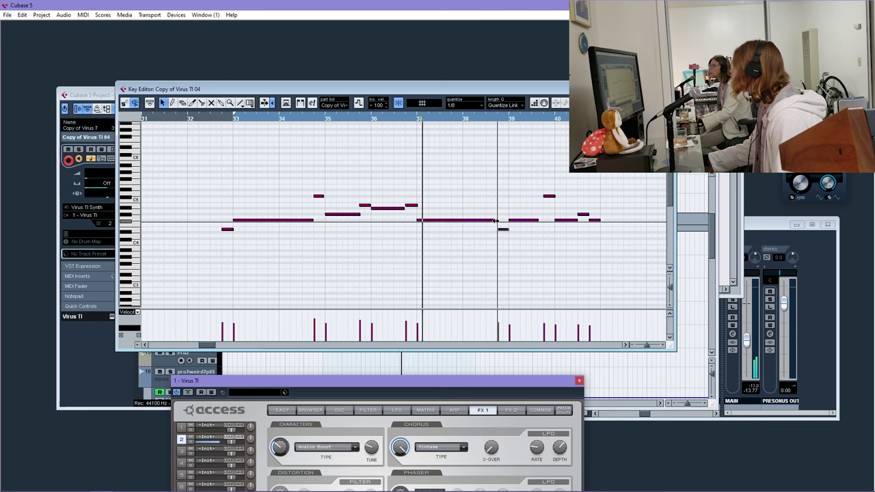
{"action": "left_click", "coordinate": [497, 221]}
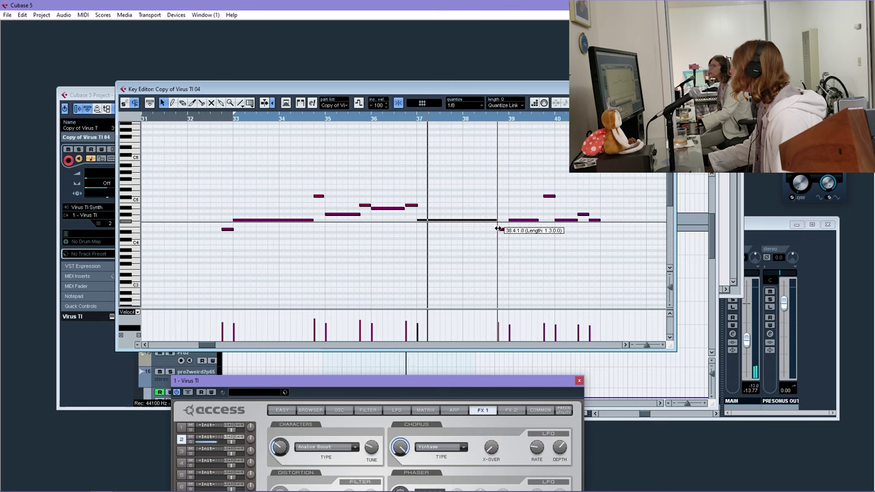
{"action": "left_click", "coordinate": [537, 221]}
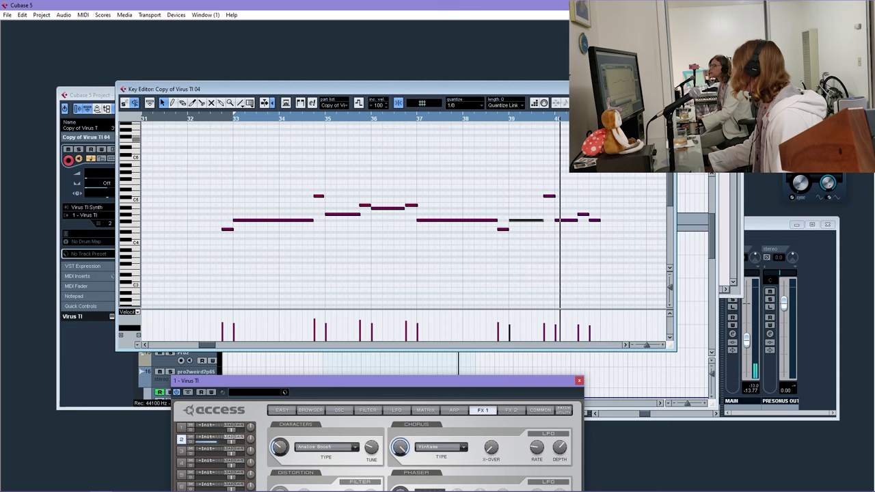
{"action": "key", "text": "space"}
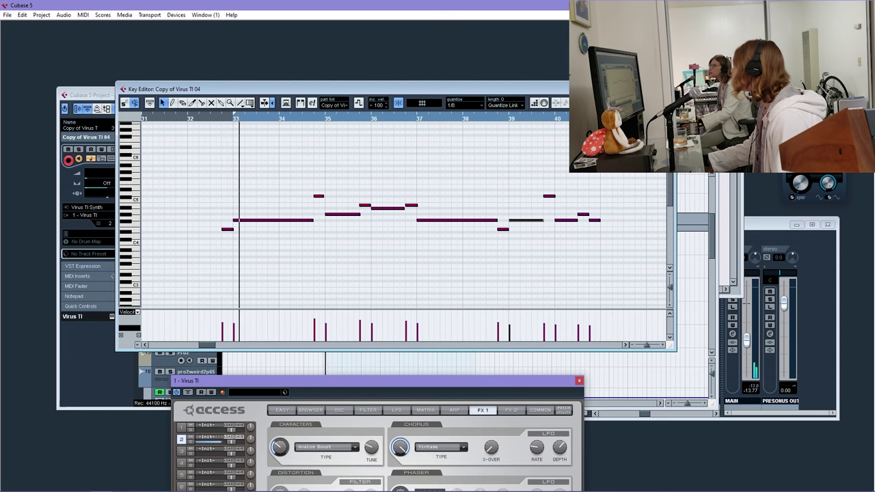
{"action": "key", "text": "Escape"}
{"action": "key", "text": "space"}
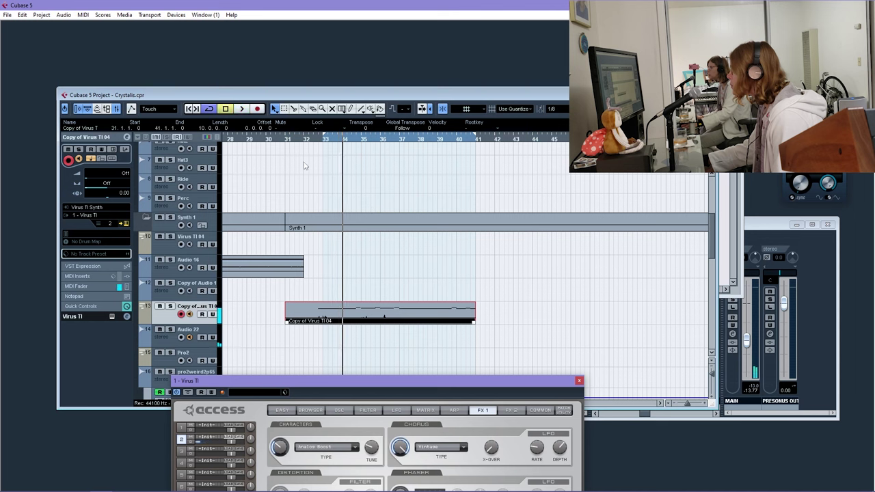
Split the Copy of Virus TI 04 take at bar 33 and duplicate its second section to bar 41
{"action": "left_click", "coordinate": [302, 140]}
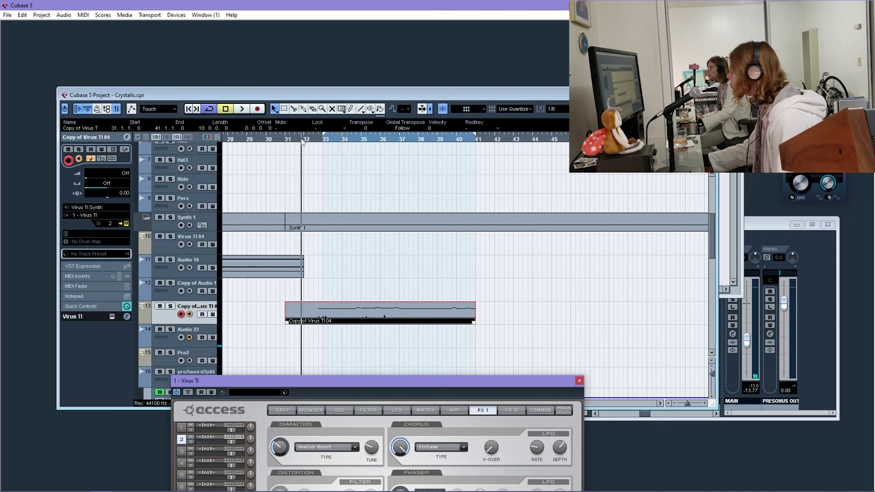
{"action": "left_click", "coordinate": [320, 318], "text": "alt"}
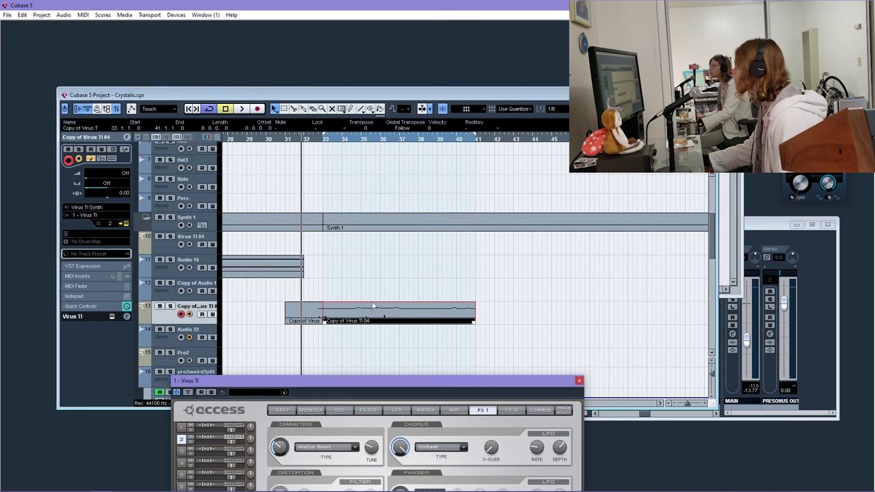
{"action": "key", "text": "ctrl+d"}
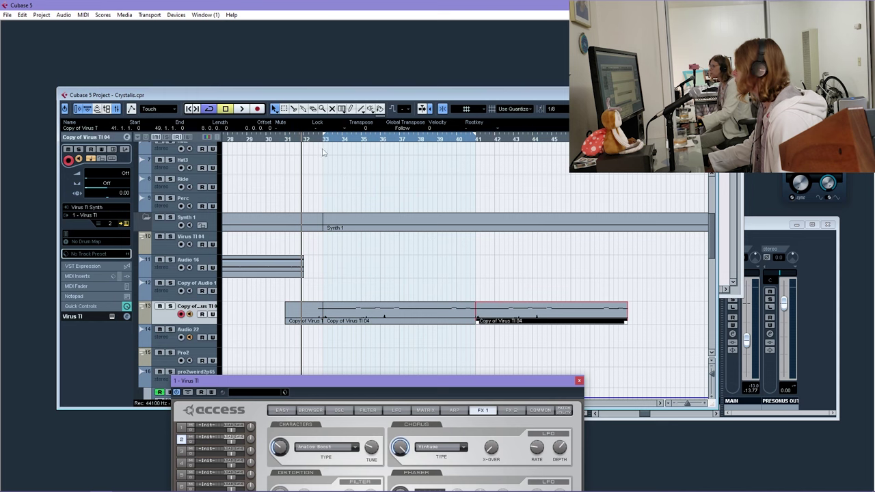
Delete the duplicated Copy of Virus TI 04 section at bars 41 to 49
{"action": "scroll", "coordinate": [381, 283], "scroll_direction": "down", "scroll_amount": 2}
{"action": "scroll", "coordinate": [423, 254], "scroll_direction": "up", "scroll_amount": 2}
{"action": "scroll", "coordinate": [422, 255], "scroll_direction": "down", "scroll_amount": 3}
{"action": "scroll", "coordinate": [423, 259], "scroll_direction": "up", "scroll_amount": 1}
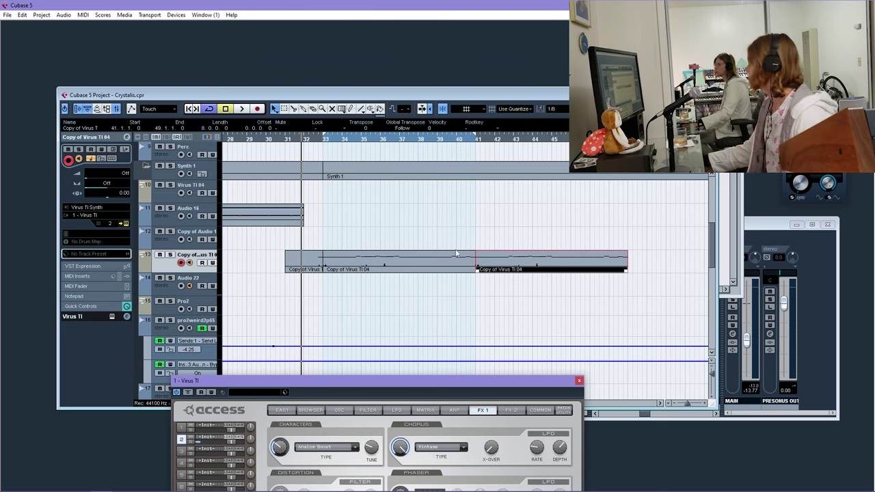
{"action": "left_click_drag", "start_coordinate": [440, 382], "coordinate": [437, 423]}
{"action": "left_click_drag", "start_coordinate": [303, 408], "coordinate": [310, 408]}
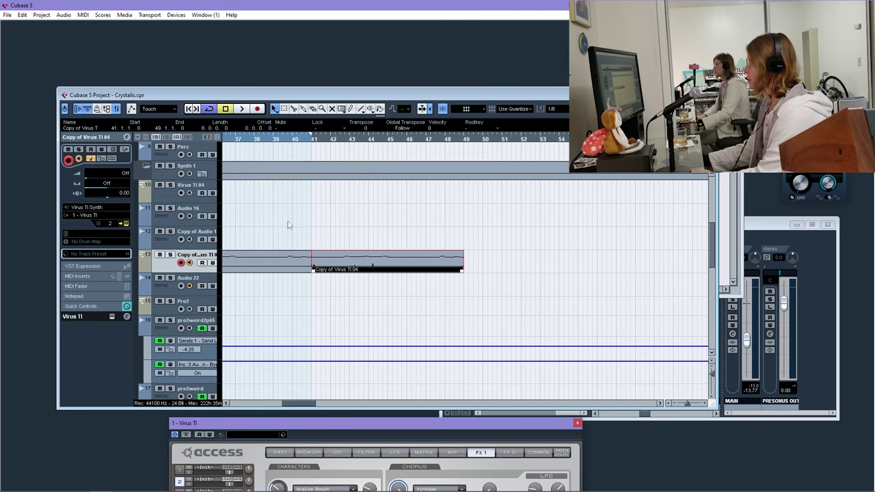
{"action": "key", "text": "Delete"}
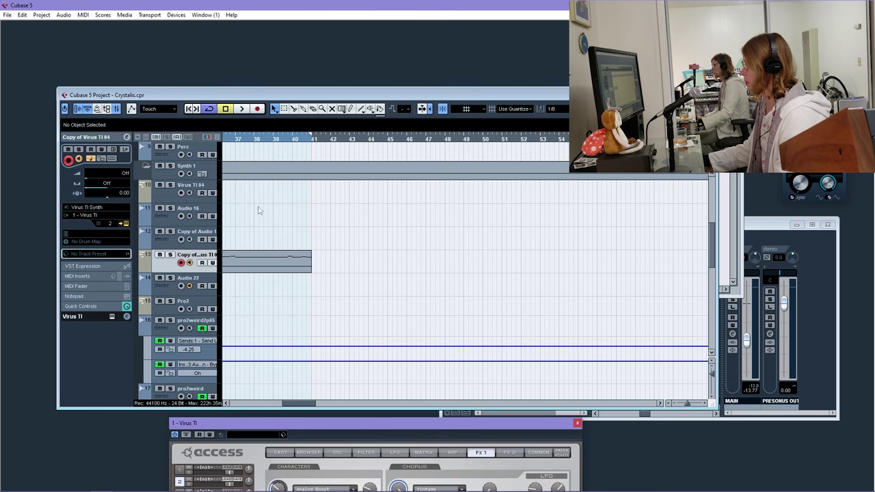
Place the playback cursor near bar 39 and extend the loop range to about bar 53
{"action": "left_click", "coordinate": [279, 141]}
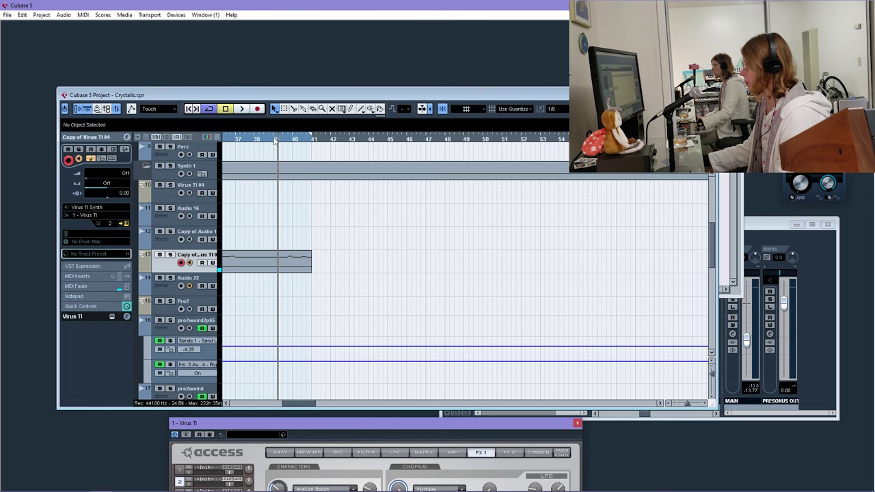
{"action": "left_click", "coordinate": [275, 141]}
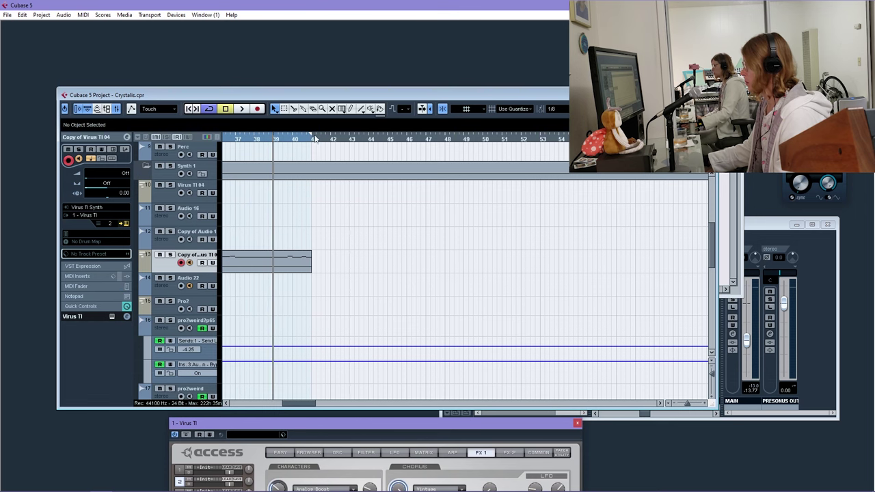
{"action": "scroll", "coordinate": [340, 218], "scroll_direction": "down", "scroll_amount": 5}
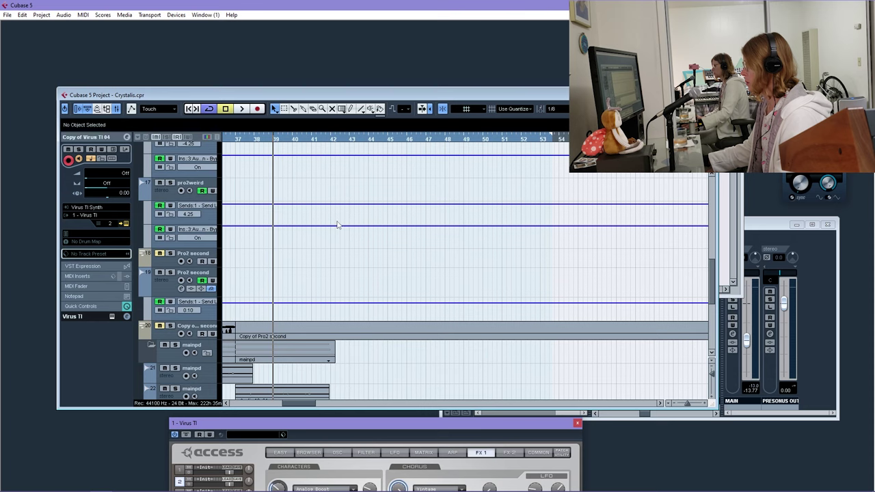
Copy the mainpd group's audio clips so that they continue from bar 41
{"action": "scroll", "coordinate": [341, 253], "scroll_direction": "down", "scroll_amount": 3}
{"action": "scroll", "coordinate": [418, 385], "scroll_direction": "left", "scroll_amount": 5}
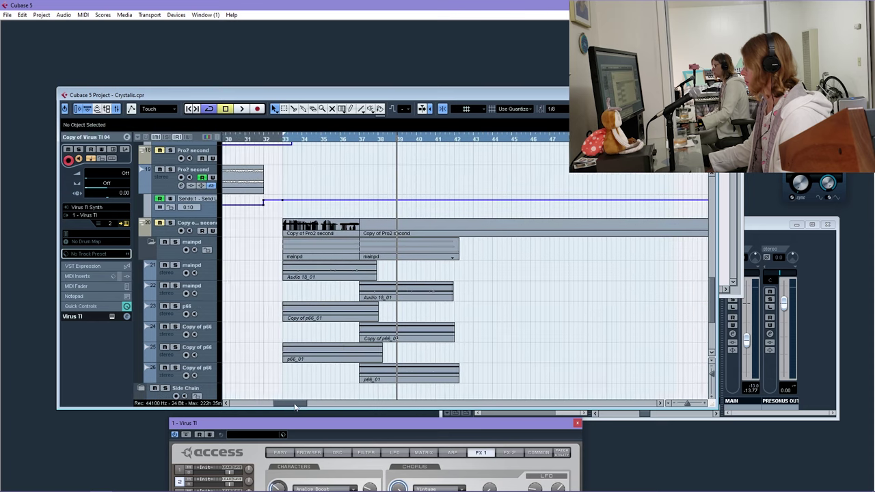
{"action": "left_click_drag", "start_coordinate": [325, 328], "coordinate": [463, 268]}
{"action": "scroll", "coordinate": [463, 283], "scroll_direction": "up", "scroll_amount": 5}
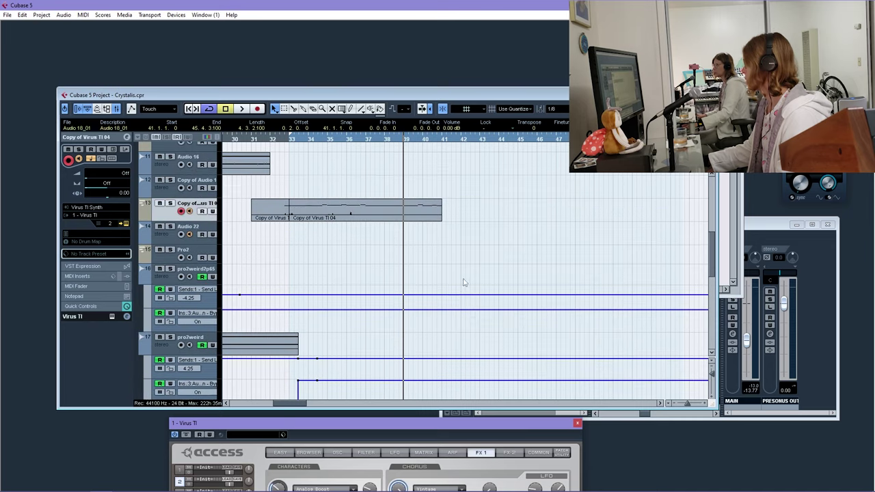
Record another MIDI take on the Copy of Virus TI 04 track from near bar 39 and trim off its beginning
{"action": "left_click", "coordinate": [258, 109]}
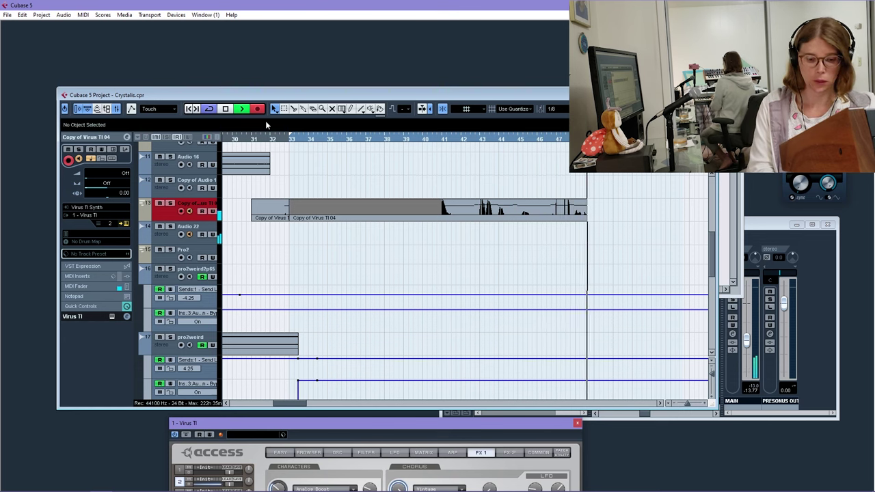
{"action": "key", "text": "space"}
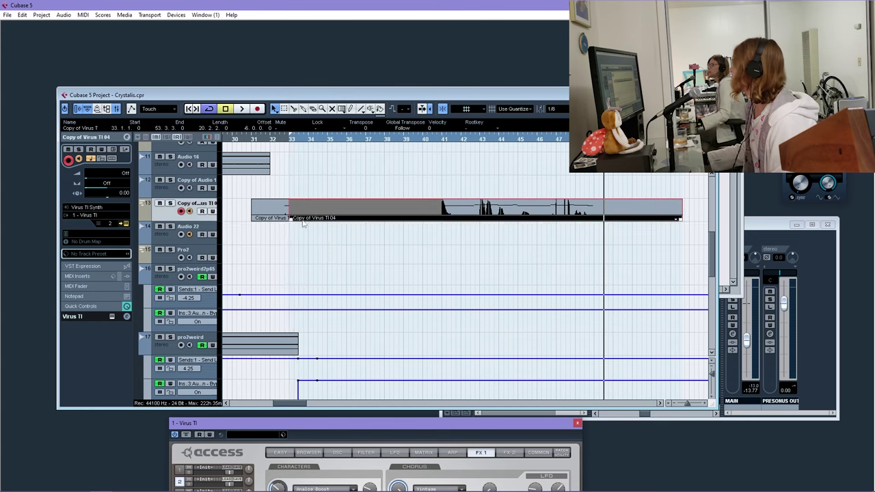
{"action": "left_click_drag", "start_coordinate": [290, 218], "coordinate": [539, 216]}
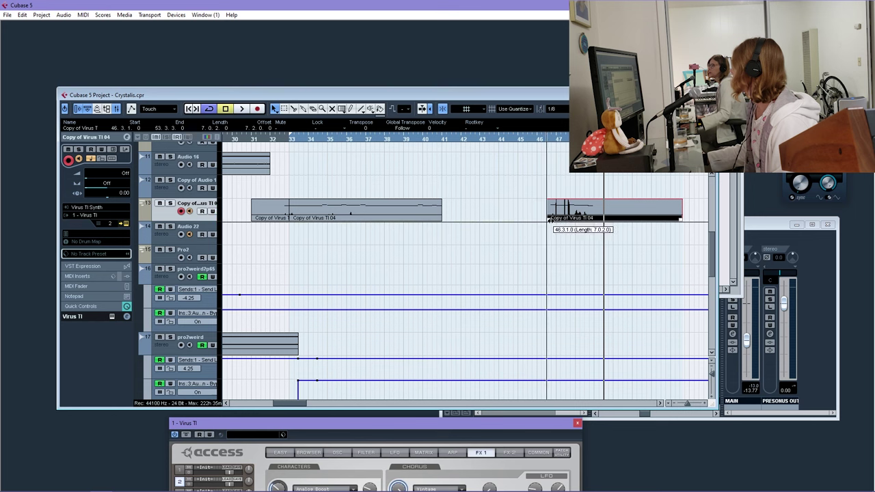
Delete the leftover notes recorded before about bar 46.4 from the newest Copy of Virus TI 04 clip
{"action": "double_click", "coordinate": [564, 211]}
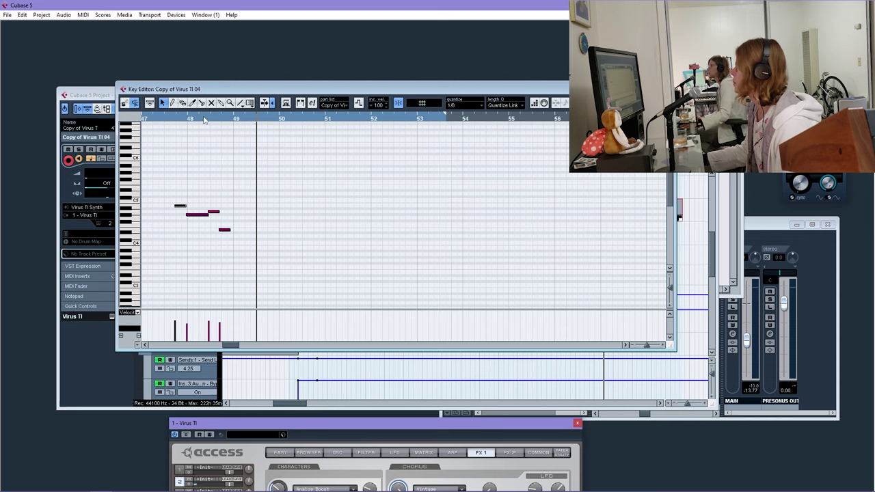
{"action": "left_click_drag", "start_coordinate": [204, 119], "coordinate": [144, 121]}
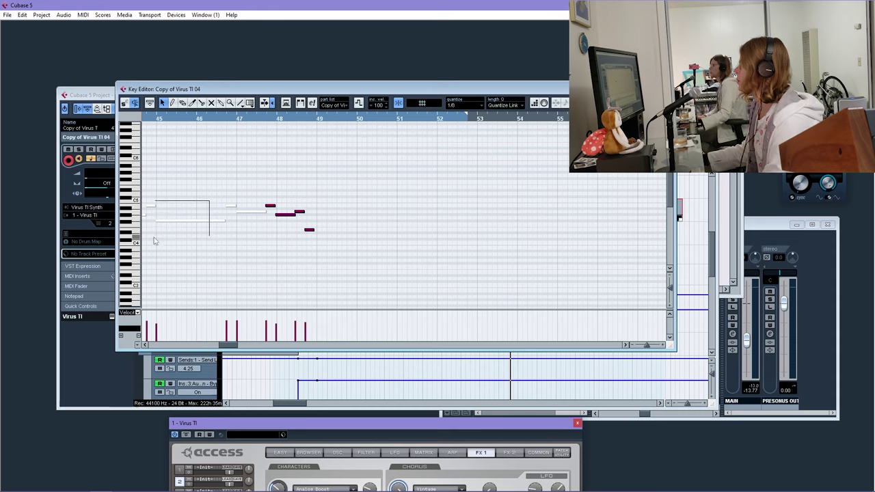
{"action": "left_click_drag", "start_coordinate": [153, 241], "coordinate": [284, 213]}
{"action": "left_click_drag", "start_coordinate": [343, 175], "coordinate": [235, 217]}
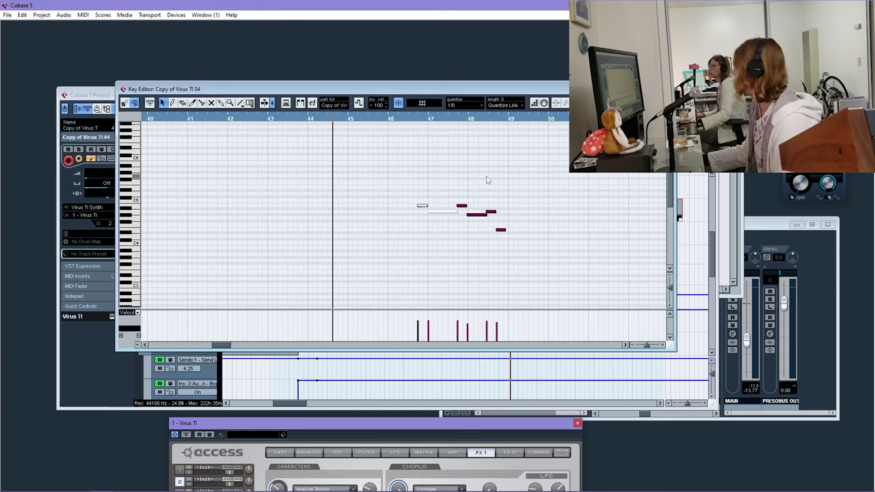
{"action": "key", "text": "Escape"}
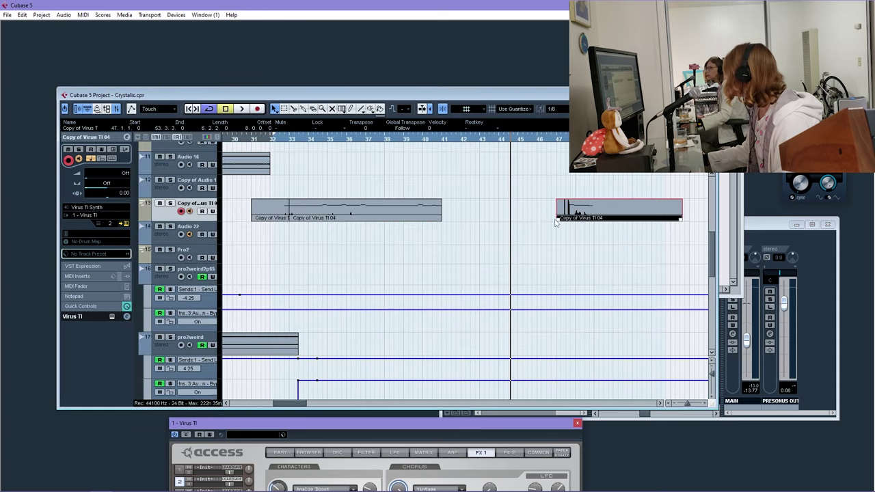
Set the last Copy of Virus TI 04 clip's start to 46.4.1, quantize its notes and play them from there
{"action": "mouse_move", "coordinate": [555, 222]}
{"action": "left_mouse_down"}
{"action": "mouse_move", "coordinate": [530, 218]}
{"action": "mouse_move", "coordinate": [552, 218]}
{"action": "left_mouse_up"}
{"action": "key", "text": "Return"}
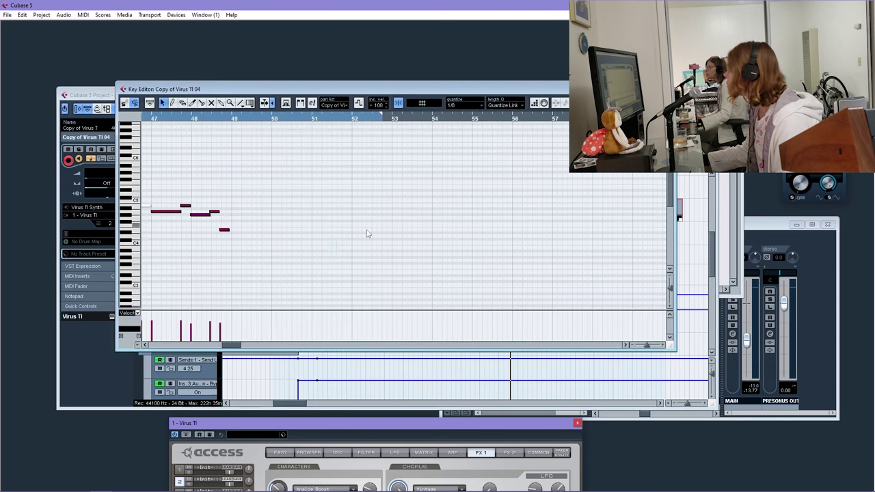
{"action": "left_click", "coordinate": [347, 119]}
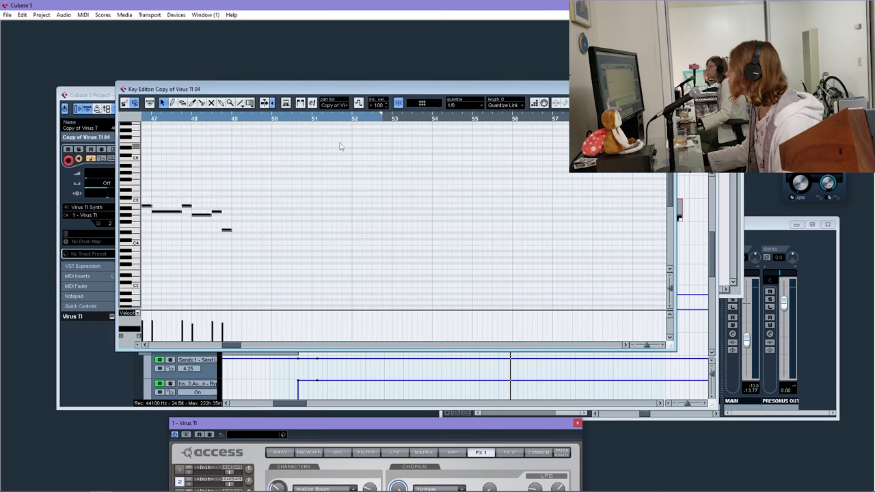
{"action": "left_click_drag", "start_coordinate": [348, 119], "coordinate": [226, 139]}
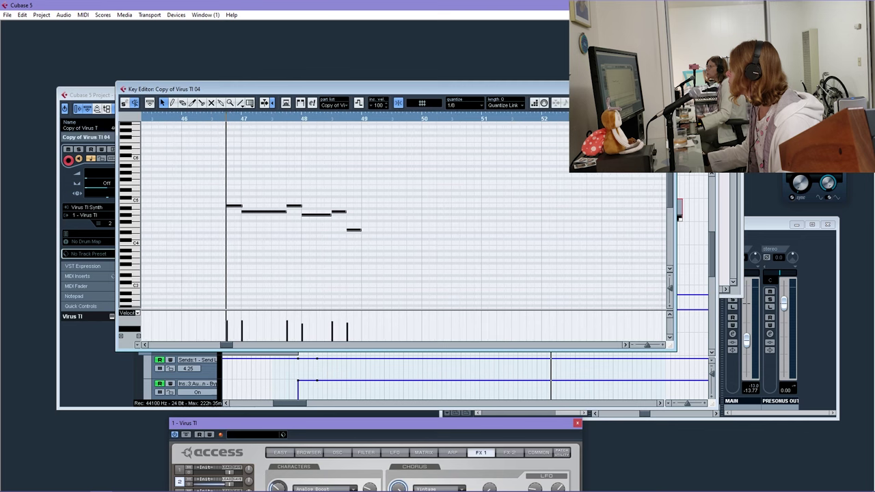
{"action": "key", "text": "space"}
{"action": "key", "text": "Escape"}
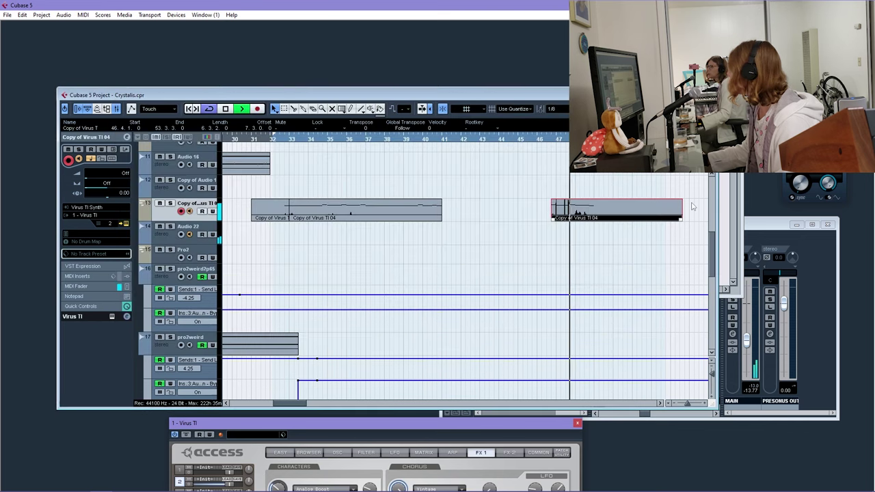
Trim the end of the last Copy of Virus TI 04 clip to bar 49 and check its notes
{"action": "left_click_drag", "start_coordinate": [681, 219], "coordinate": [588, 229]}
{"action": "key", "text": "Return"}
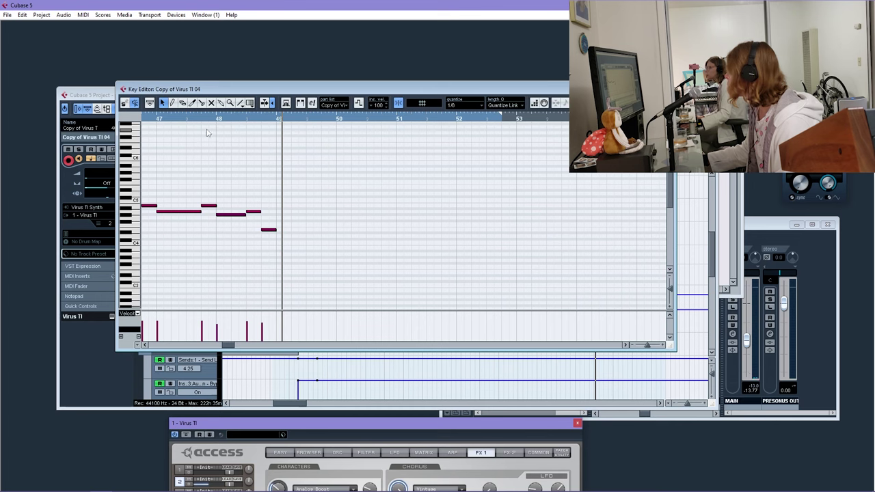
{"action": "key", "text": "Escape"}
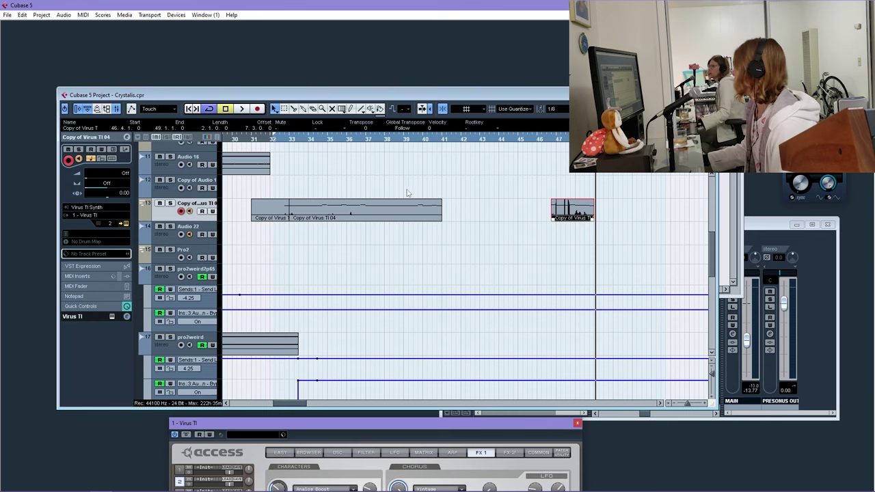
Split the long Copy of Virus TI 04 clip just before bar 39
{"action": "left_click_drag", "start_coordinate": [407, 142], "coordinate": [383, 167]}
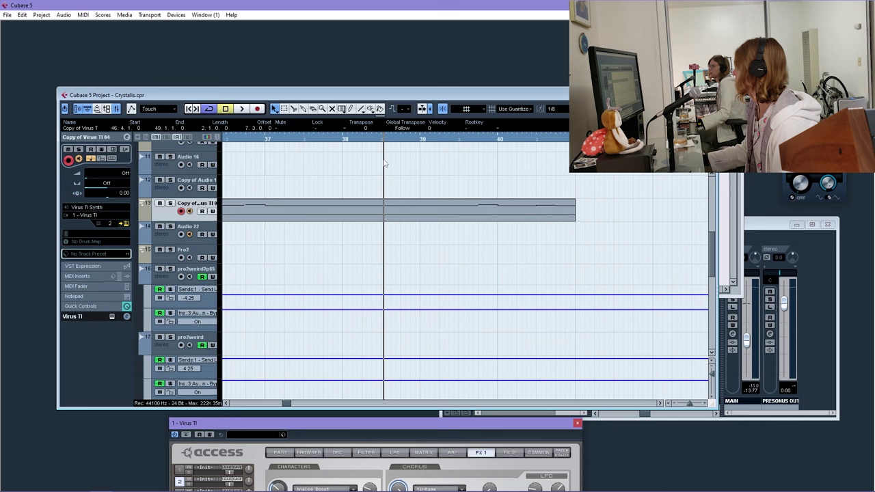
{"action": "key", "text": "3"}
{"action": "left_click", "coordinate": [403, 218]}
{"action": "key", "text": "1"}
{"action": "key", "text": "g"}
{"action": "key", "text": "g"}
{"action": "key", "text": "g"}
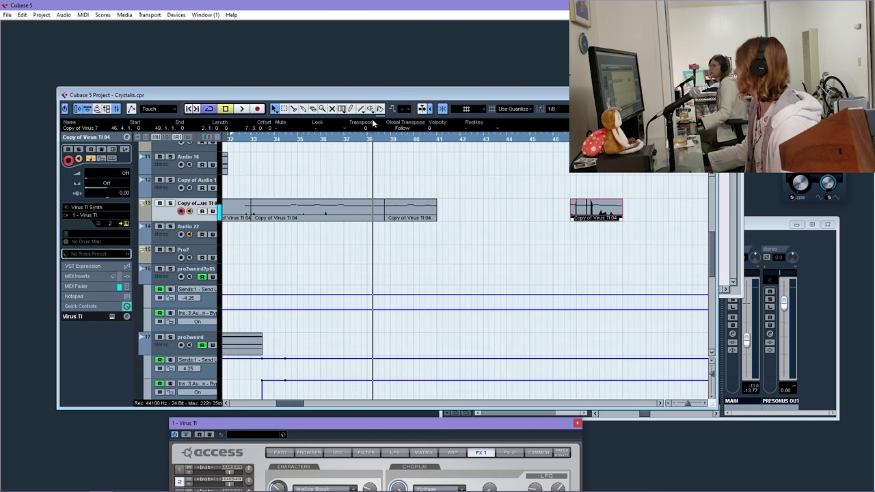
Copy the Copy of Virus TI 04 section starting at bar 33 to bar 41, filling the gap up to 46.4.1, and play it
{"action": "mouse_move", "coordinate": [436, 218]}
{"action": "left_mouse_down"}
{"action": "mouse_move", "coordinate": [456, 225]}
{"action": "mouse_move", "coordinate": [456, 213]}
{"action": "left_mouse_up"}
{"action": "key", "text": "space"}
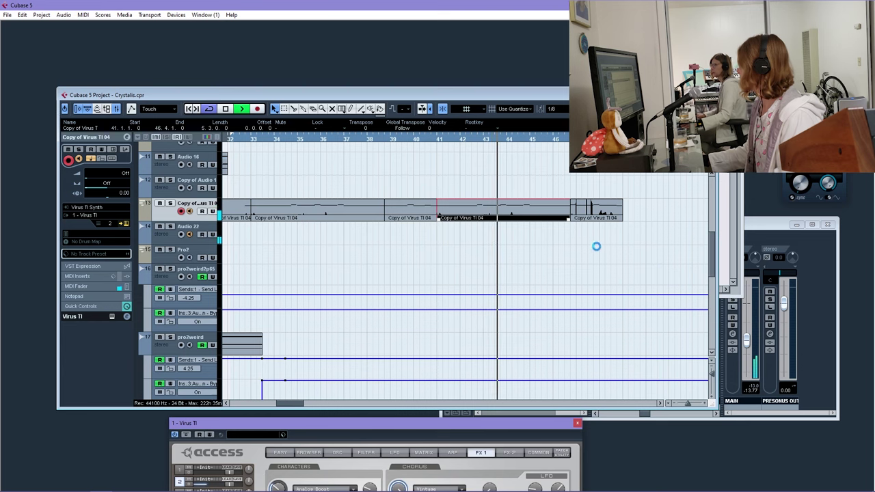
{"action": "left_click_drag", "start_coordinate": [346, 140], "coordinate": [270, 160]}
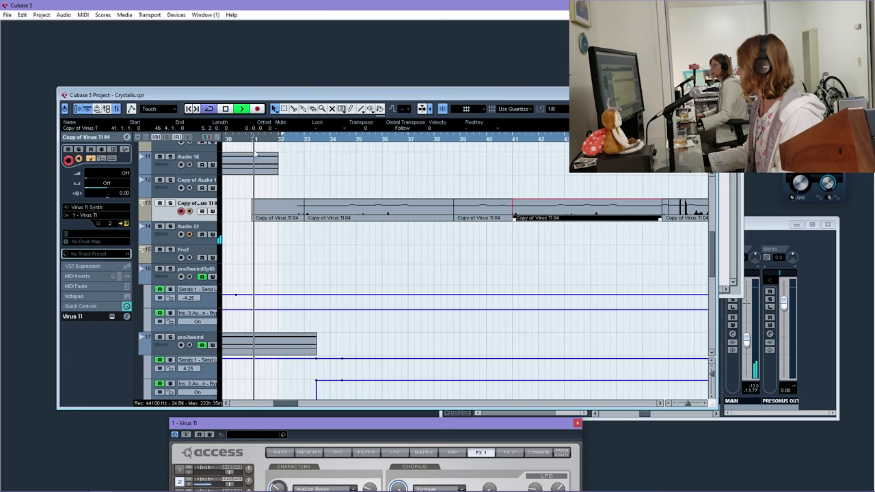
{"action": "key", "text": "space"}
Show the Virus TI's Filter page and place the plug-in window beneath the lead and Audio 22 tracks
{"action": "left_click_drag", "start_coordinate": [482, 424], "coordinate": [592, 227]}
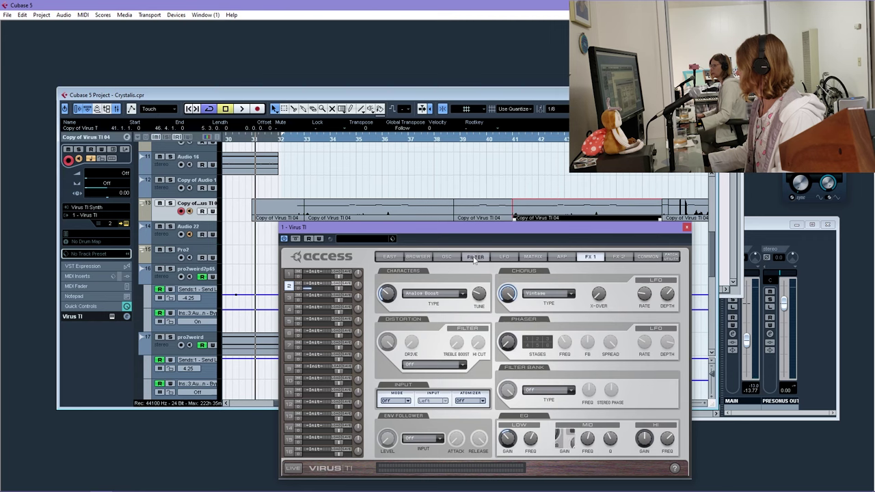
{"action": "left_click", "coordinate": [475, 257]}
{"action": "left_click_drag", "start_coordinate": [465, 231], "coordinate": [454, 307]}
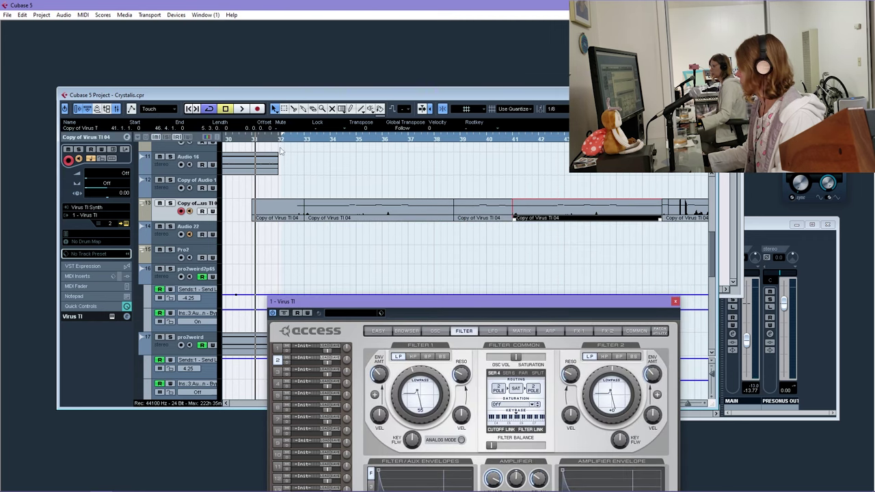
Arm the Audio 22 track and record the Virus TI lead as audio from bar 32 past the last MIDI clip
{"action": "left_click", "coordinate": [407, 140]}
{"action": "key", "text": "g"}
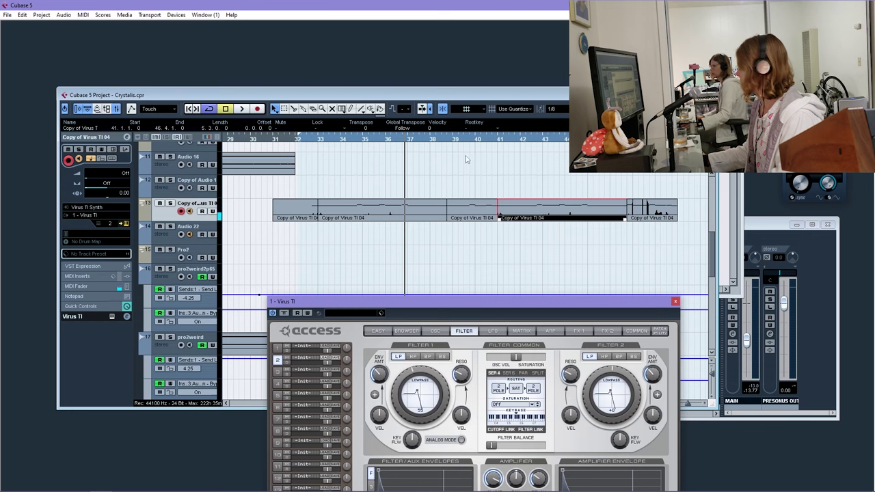
{"action": "left_click", "coordinate": [298, 140]}
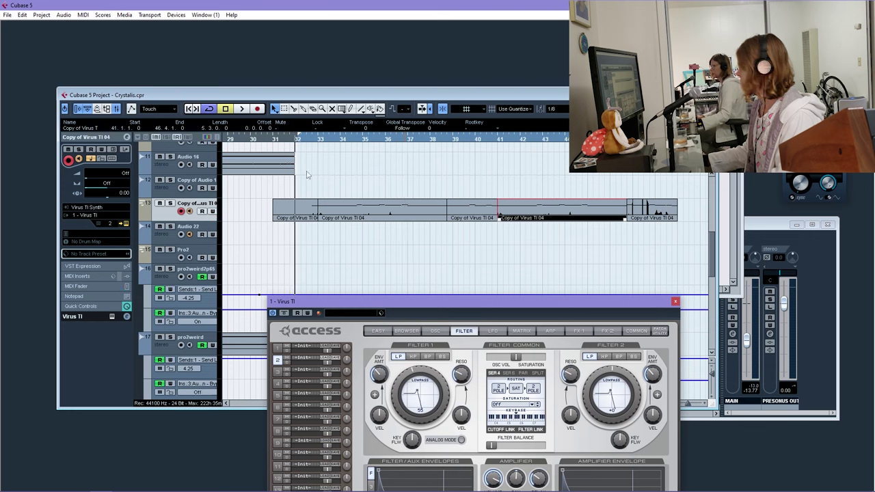
{"action": "left_click", "coordinate": [181, 234]}
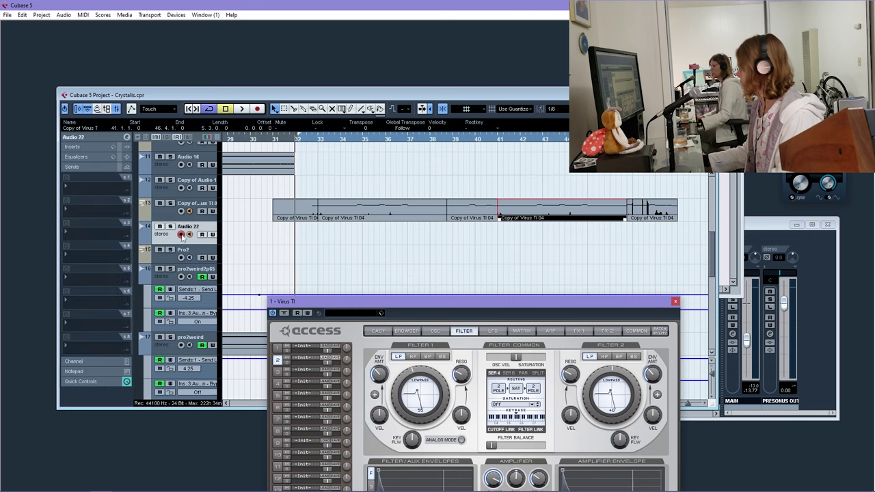
{"action": "left_click", "coordinate": [258, 110]}
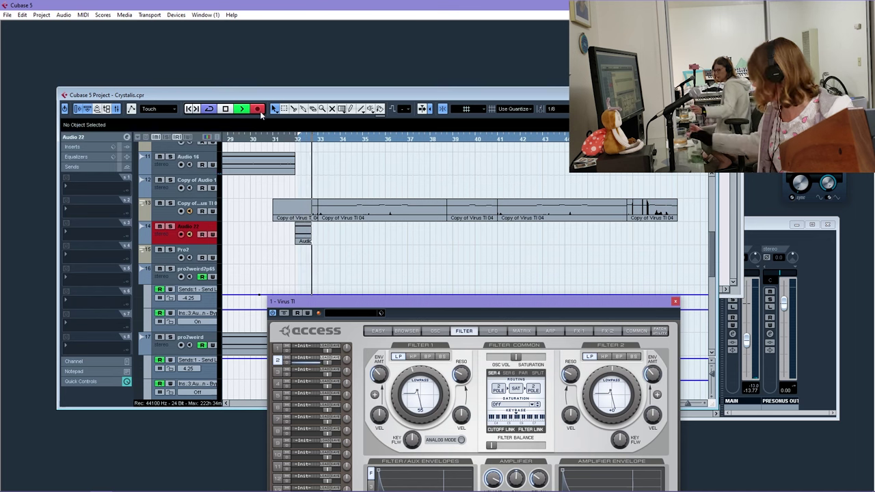
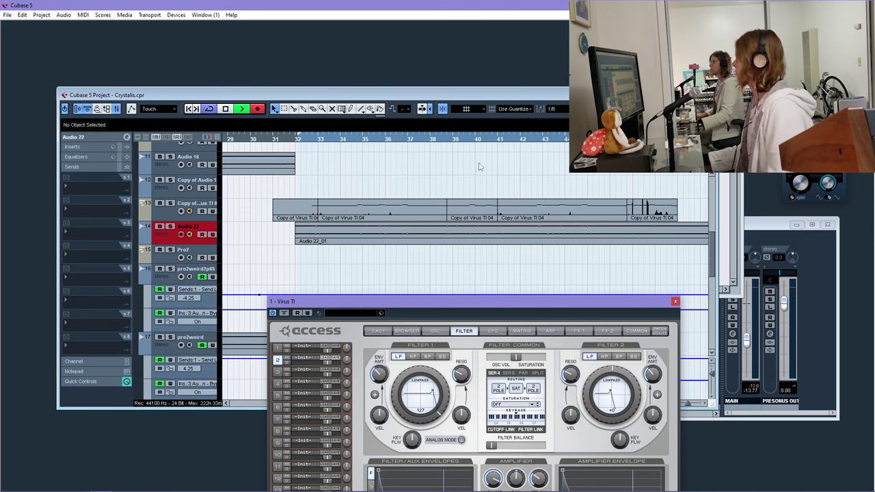
{"action": "key", "text": "space"}
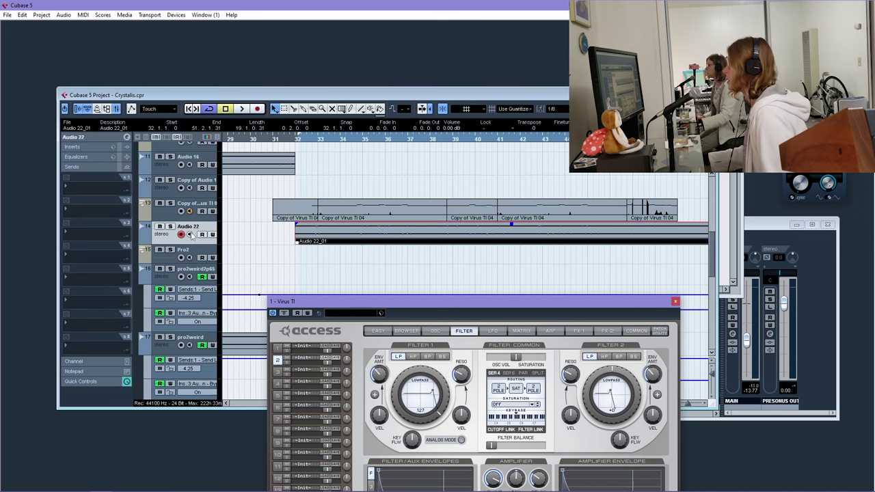
{"action": "scroll", "coordinate": [346, 224], "scroll_direction": "up", "scroll_amount": 5}
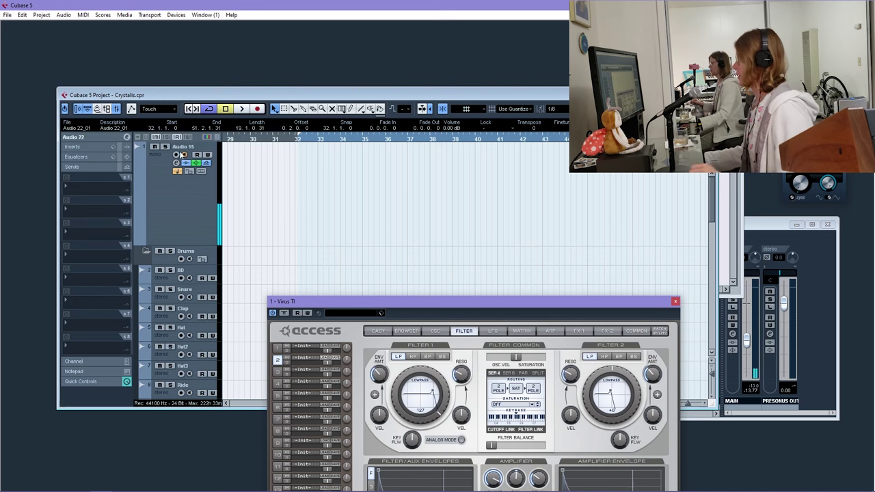
{"action": "scroll", "coordinate": [350, 218], "scroll_direction": "down", "scroll_amount": 5}
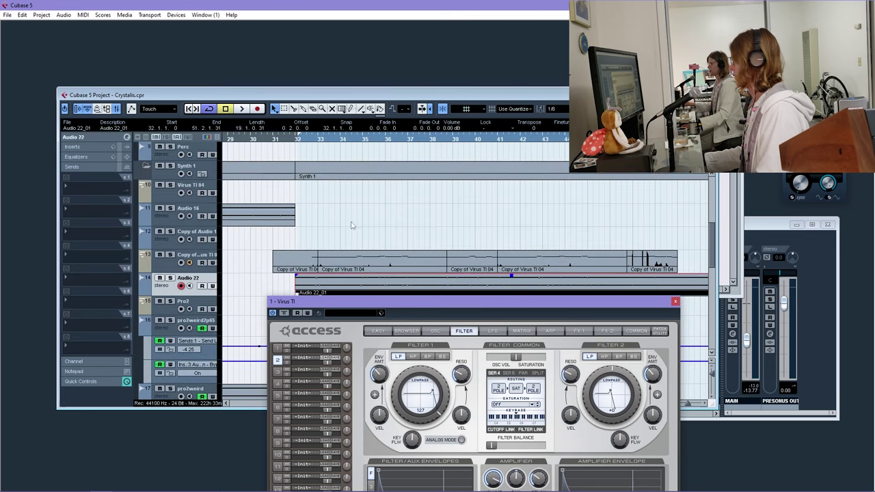
{"action": "scroll", "coordinate": [330, 221], "scroll_direction": "up", "scroll_amount": 5}
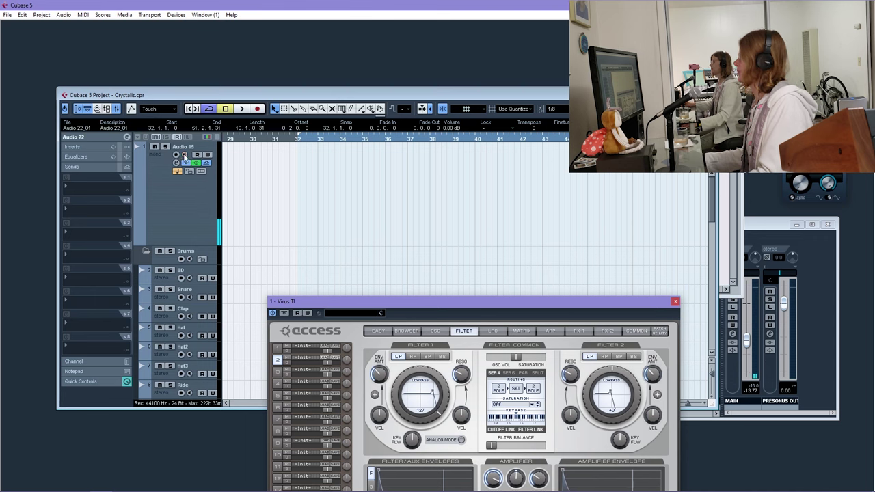
{"action": "scroll", "coordinate": [419, 203], "scroll_direction": "down", "scroll_amount": 5}
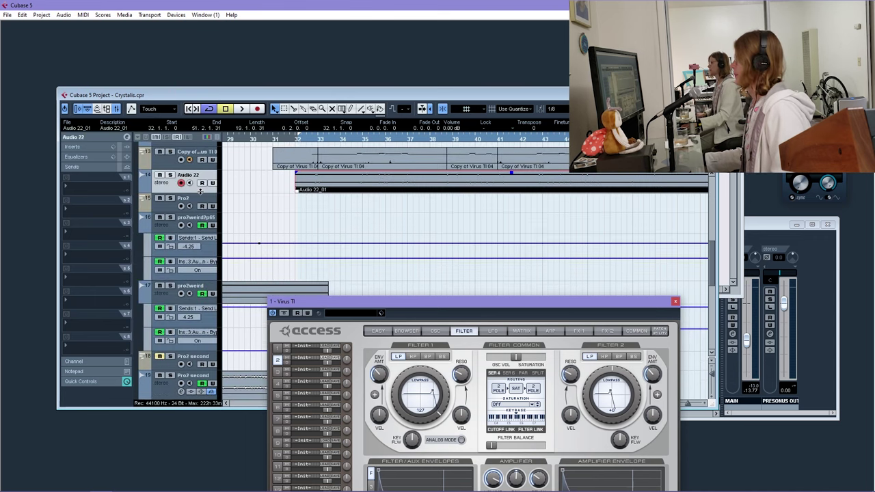
Enlarge the Audio 22 track, cut off the silence before the recording's first sound and quantize the clip's start to 32.4.1
{"action": "left_click_drag", "start_coordinate": [200, 194], "coordinate": [201, 366]}
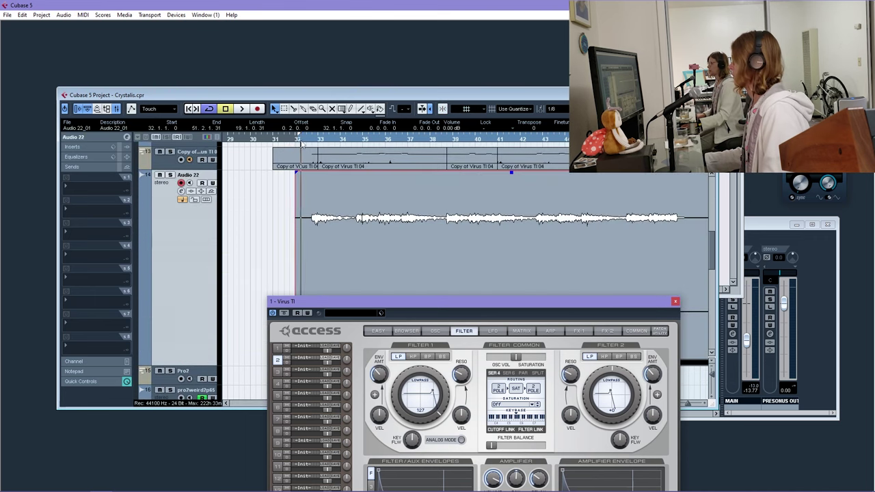
{"action": "left_click_drag", "start_coordinate": [302, 144], "coordinate": [351, 224]}
{"action": "key", "text": "3"}
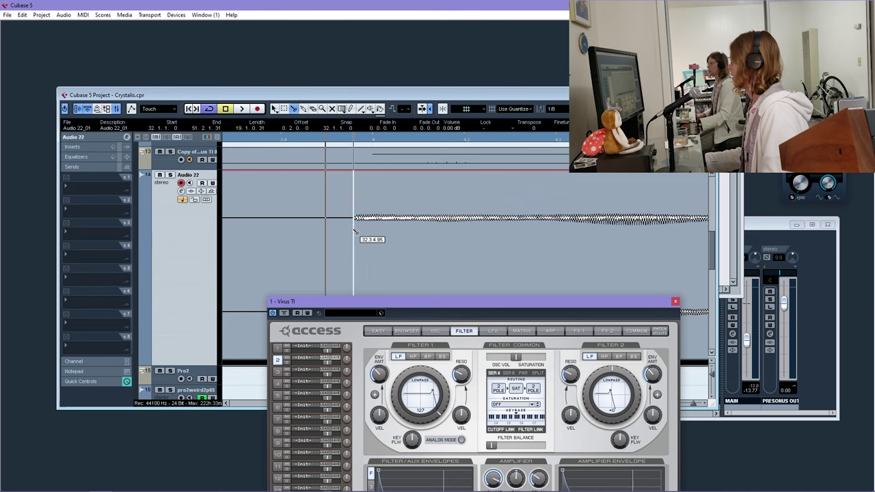
{"action": "left_click", "coordinate": [353, 233]}
{"action": "key", "text": "1"}
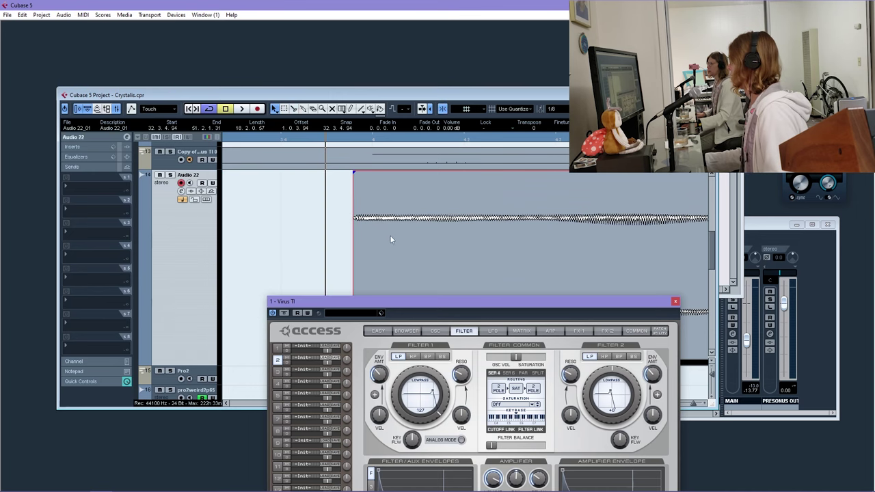
{"action": "key", "text": "q"}
Play back the recorded Virus TI lead and examine the arrangement from the drum tracks down to the mainpd clips
{"action": "key", "text": "space"}
{"action": "key", "text": "g"}
{"action": "key", "text": "g"}
{"action": "key", "text": "g"}
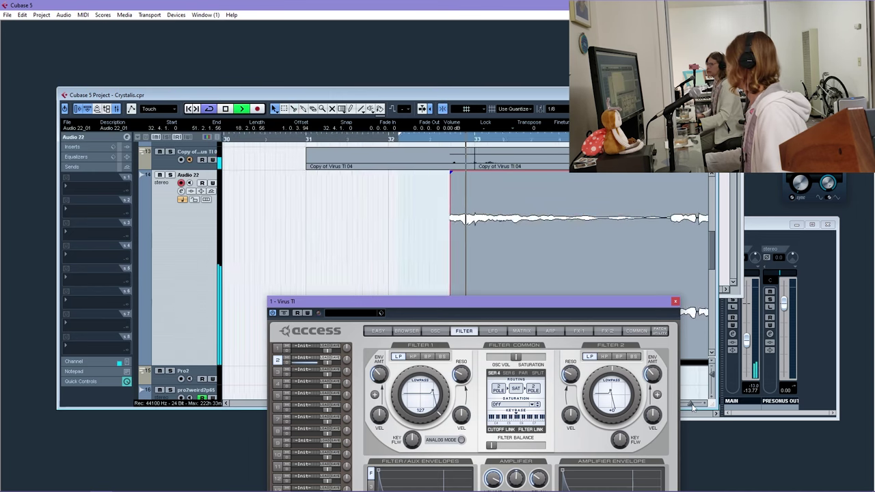
{"action": "left_click_drag", "start_coordinate": [423, 313], "coordinate": [441, 429]}
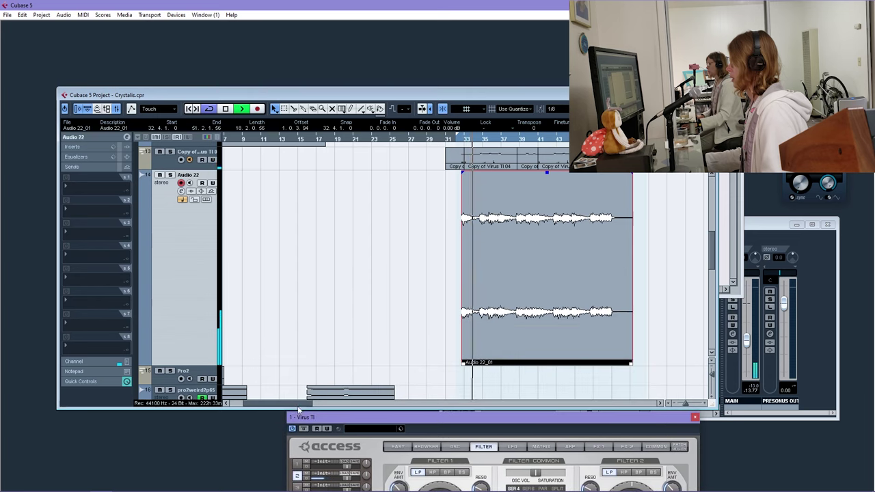
{"action": "scroll", "coordinate": [356, 250], "scroll_direction": "right", "scroll_amount": 3}
{"action": "scroll", "coordinate": [357, 249], "scroll_direction": "up", "scroll_amount": 5}
{"action": "scroll", "coordinate": [357, 249], "scroll_direction": "down", "scroll_amount": 10}
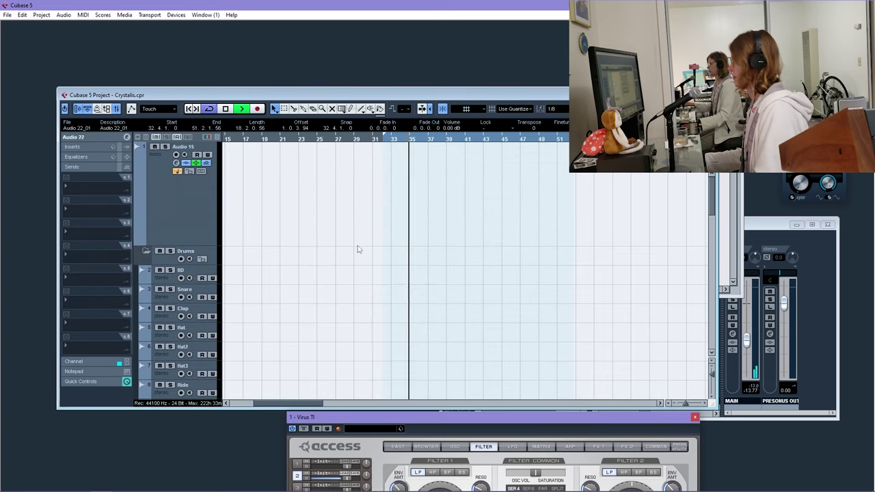
{"action": "scroll", "coordinate": [417, 265], "scroll_direction": "down", "scroll_amount": 3}
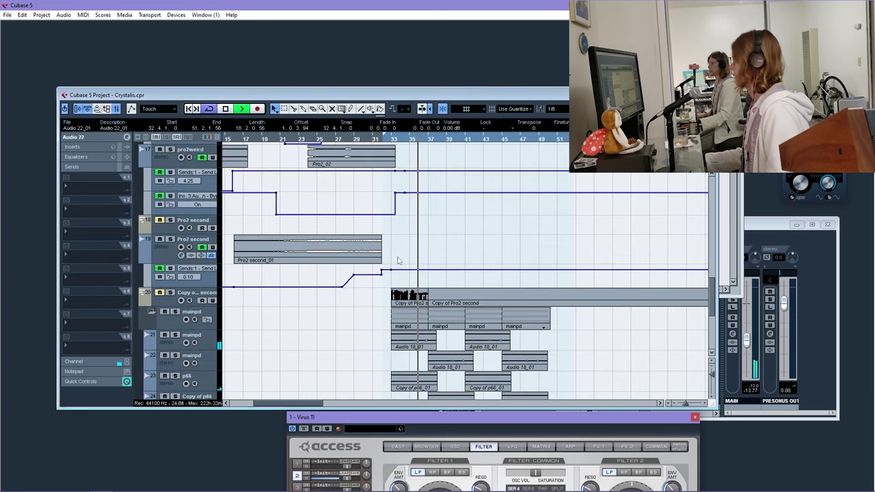
{"action": "scroll", "coordinate": [382, 269], "scroll_direction": "down", "scroll_amount": 4}
{"action": "scroll", "coordinate": [319, 398], "scroll_direction": "right", "scroll_amount": 3}
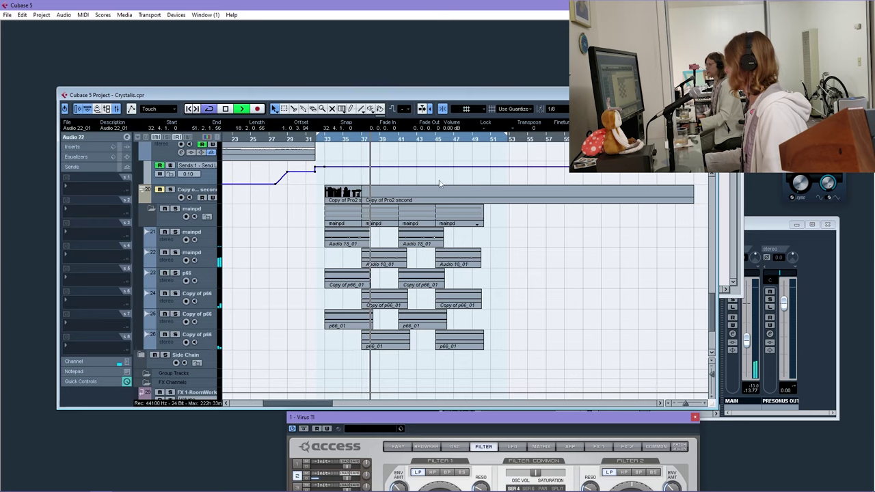
{"action": "key", "text": "h"}
{"action": "key", "text": "g"}
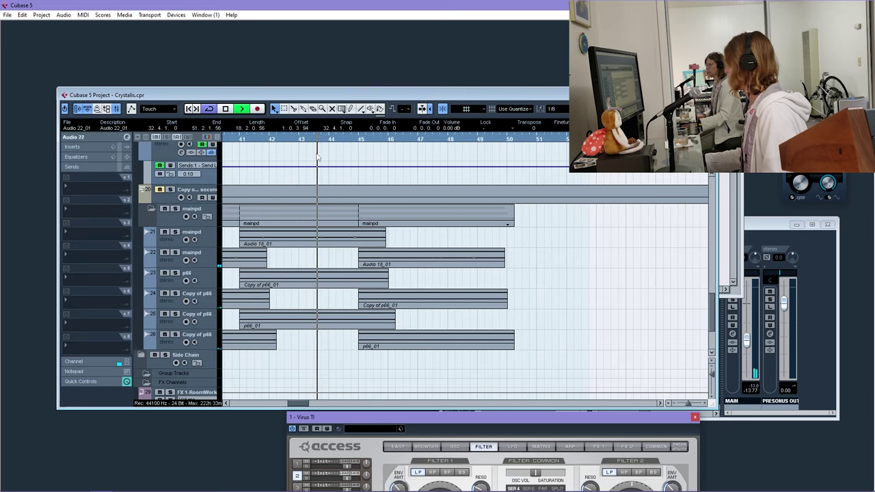
Play back the recorded lead, stop around bar 47 and examine it against the mainpd clips
{"action": "scroll", "coordinate": [391, 302], "scroll_direction": "up", "scroll_amount": 6}
{"action": "scroll", "coordinate": [389, 303], "scroll_direction": "up", "scroll_amount": 4}
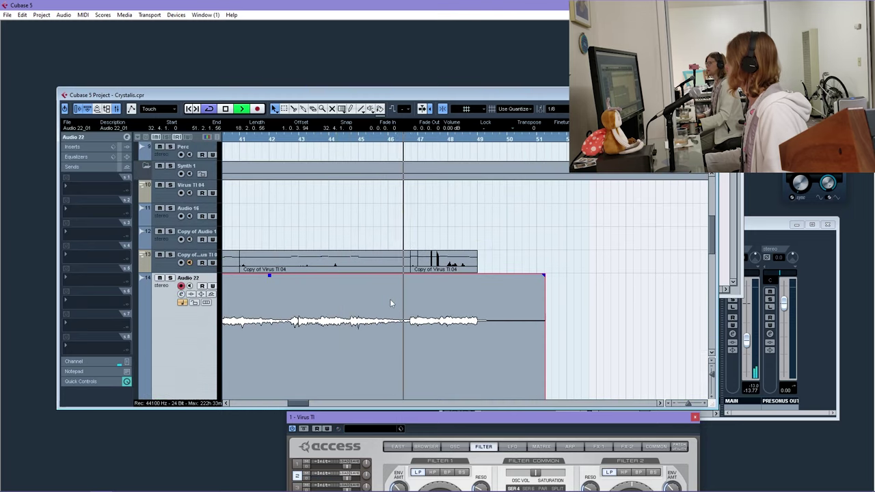
{"action": "key", "text": "space"}
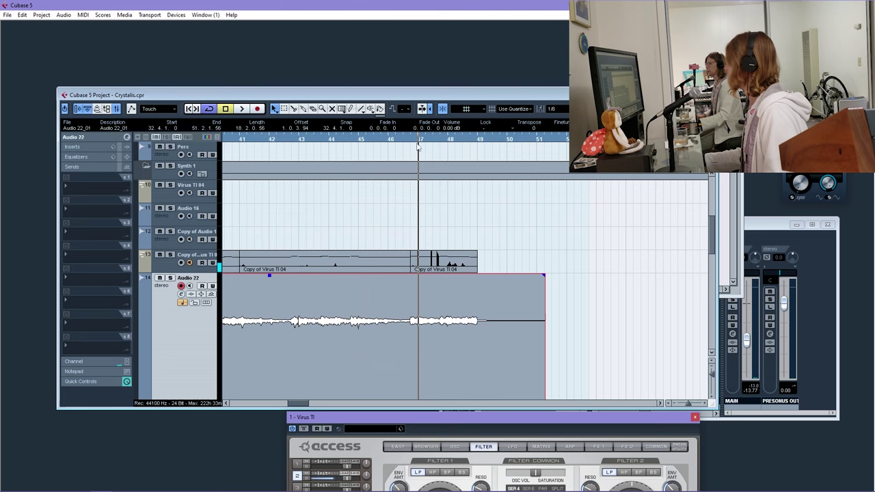
{"action": "key", "text": "space"}
{"action": "scroll", "coordinate": [412, 238], "scroll_direction": "down", "scroll_amount": 6}
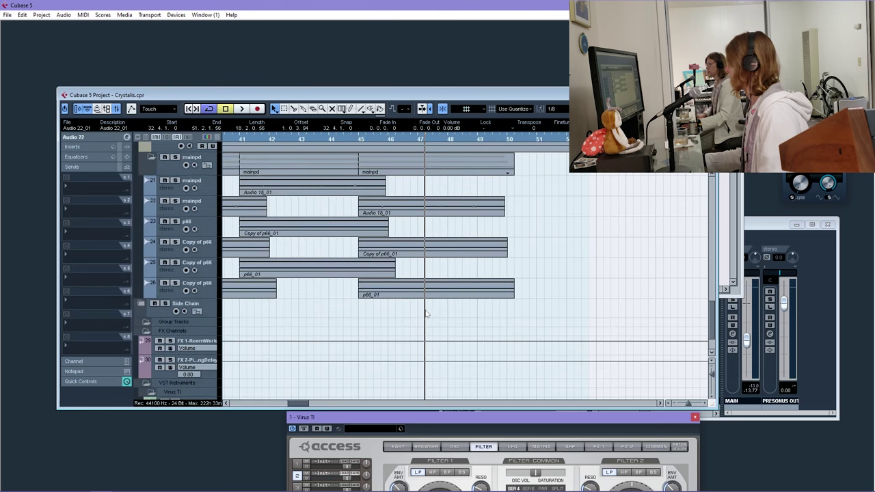
Undo the mainpd and p66 clip copies at bar 45 and rename the two lowest tracks of the mainpd folder as Copy of p67
{"action": "key", "text": "ctrl+z"}
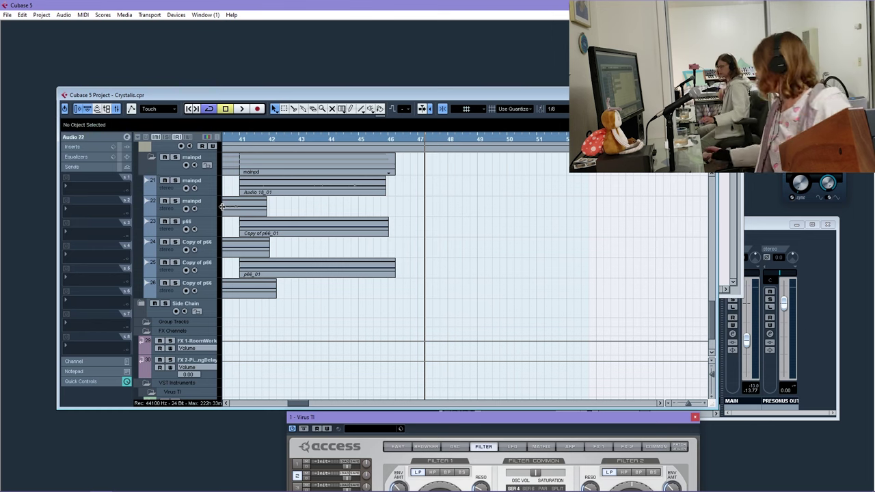
{"action": "left_click", "coordinate": [214, 284]}
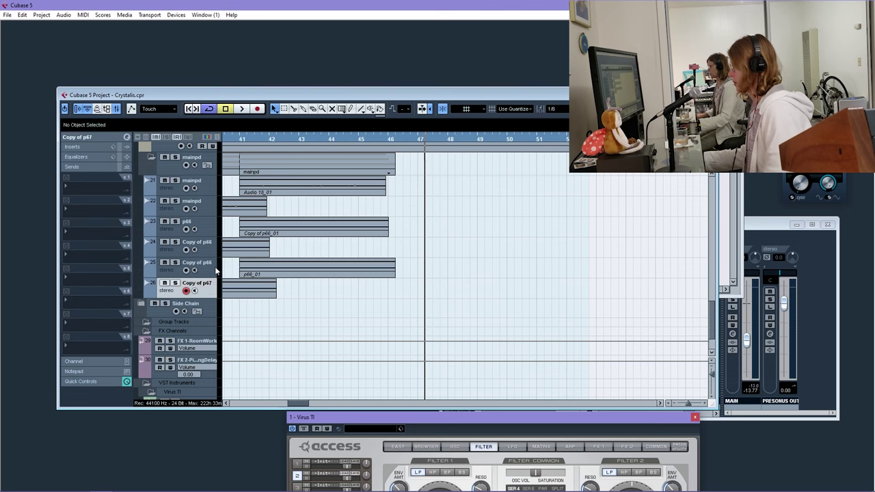
{"action": "double_click", "coordinate": [210, 267]}
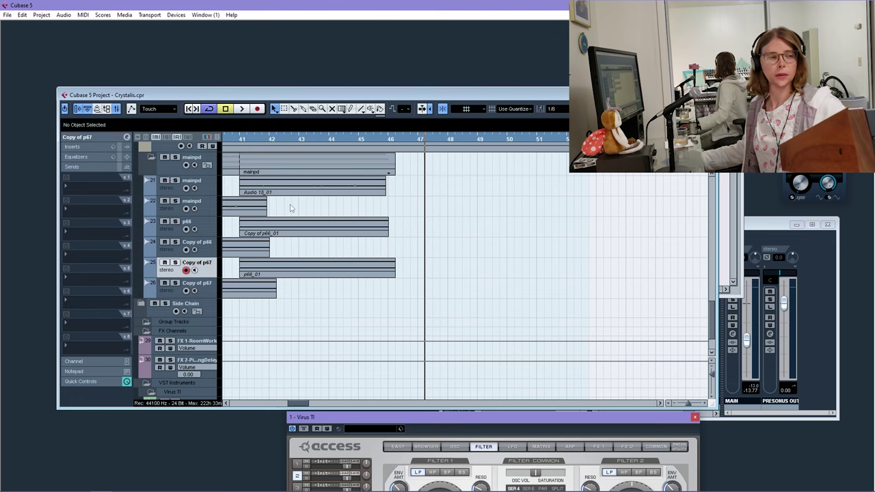
Move the Copy of Pro2 second track below the last track of the mainpd folder
{"action": "left_click", "coordinate": [171, 192]}
{"action": "scroll", "coordinate": [368, 264], "scroll_direction": "up", "scroll_amount": 3}
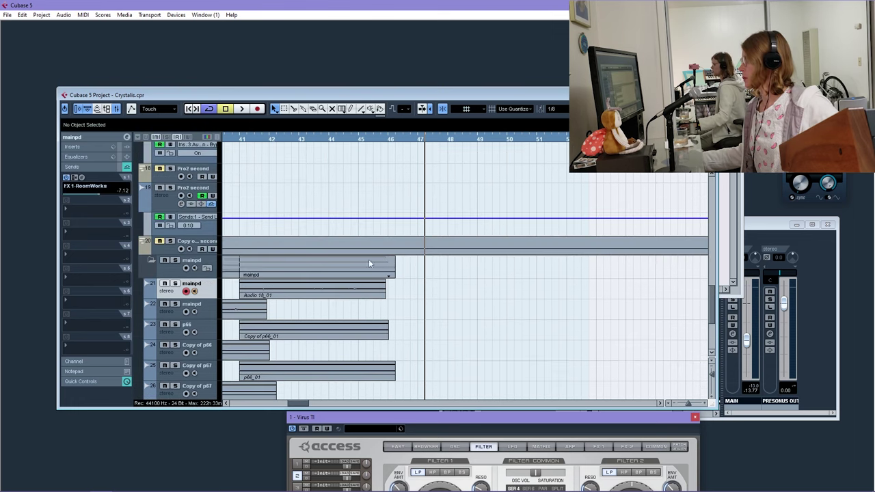
{"action": "left_click", "coordinate": [161, 255]}
{"action": "left_click_drag", "start_coordinate": [170, 271], "coordinate": [660, 369]}
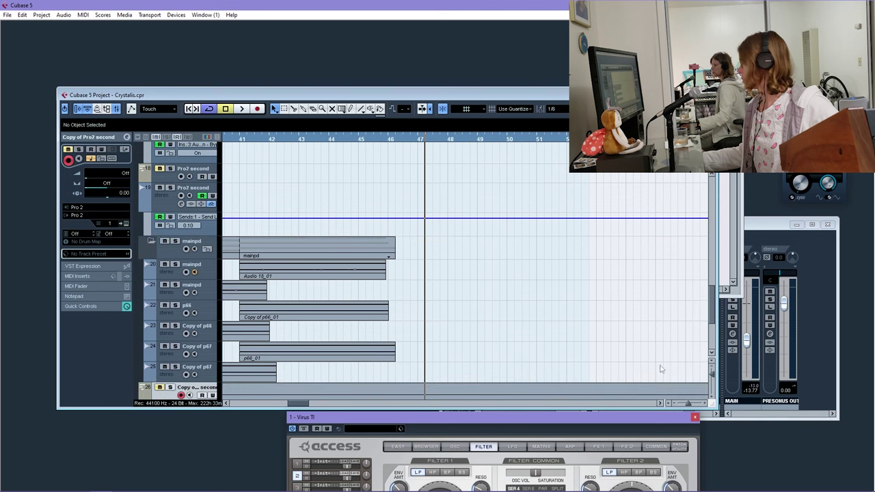
Delete the long Copy of Pro2 second clip and move the short clip from bar 33 to 44.3.3
{"action": "left_click_drag", "start_coordinate": [682, 404], "coordinate": [674, 404]}
{"action": "scroll", "coordinate": [397, 314], "scroll_direction": "down", "scroll_amount": 3}
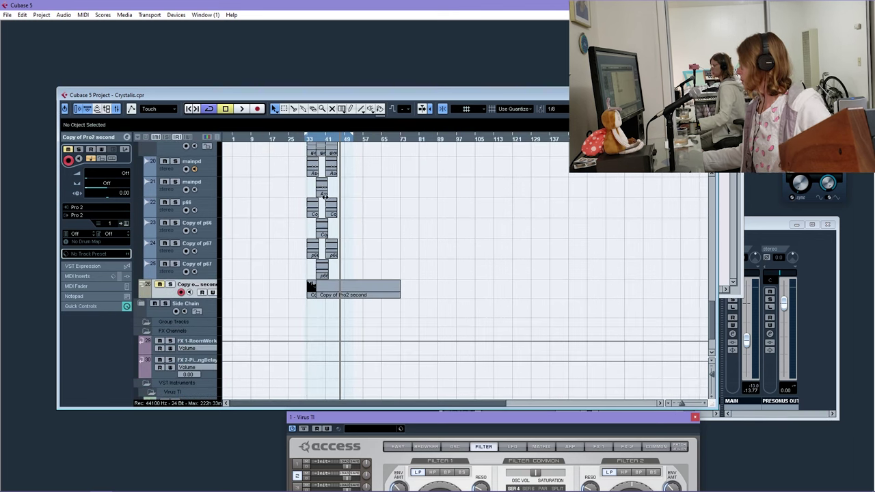
{"action": "left_click", "coordinate": [361, 292]}
{"action": "left_click_drag", "start_coordinate": [309, 287], "coordinate": [338, 285]}
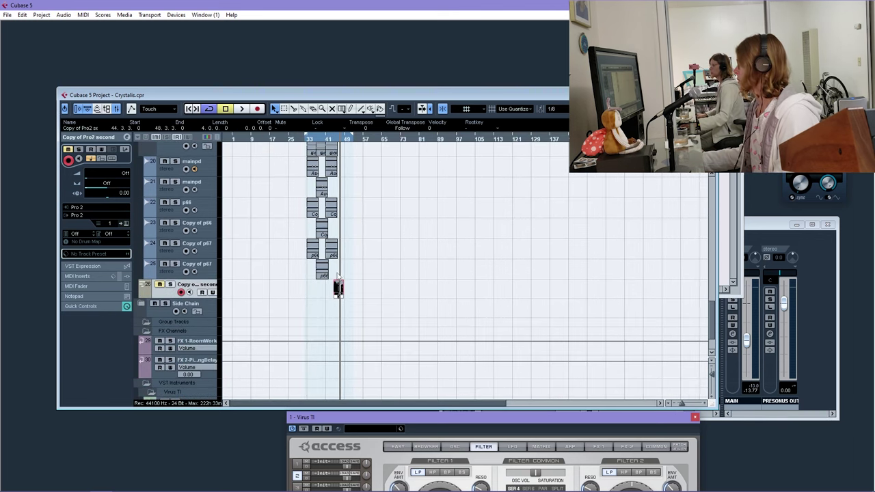
Paste the short Copy of Pro2 second clip at 33.1.1, and move the other one back to 42.1.1 and delete it
{"action": "key", "text": "h"}
{"action": "key", "text": "h"}
{"action": "key", "text": "h"}
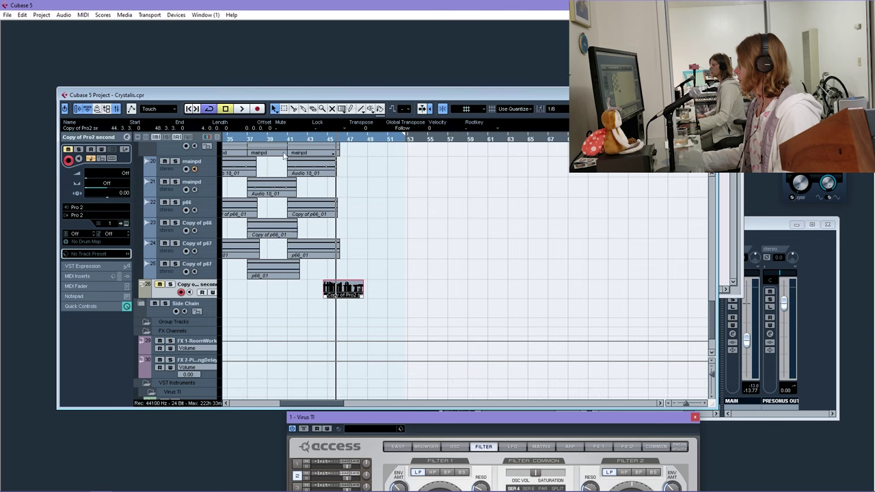
{"action": "left_click_drag", "start_coordinate": [240, 141], "coordinate": [337, 140]}
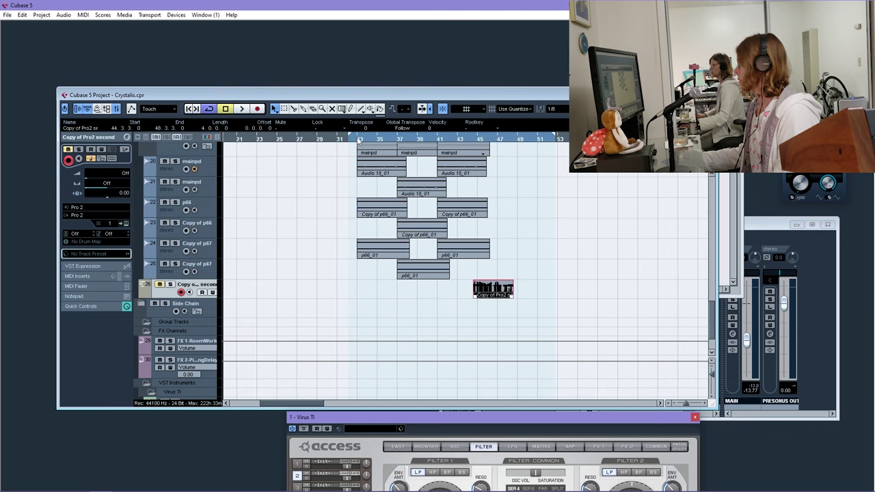
{"action": "key", "text": "ctrl+v"}
{"action": "left_click_drag", "start_coordinate": [505, 140], "coordinate": [422, 166]}
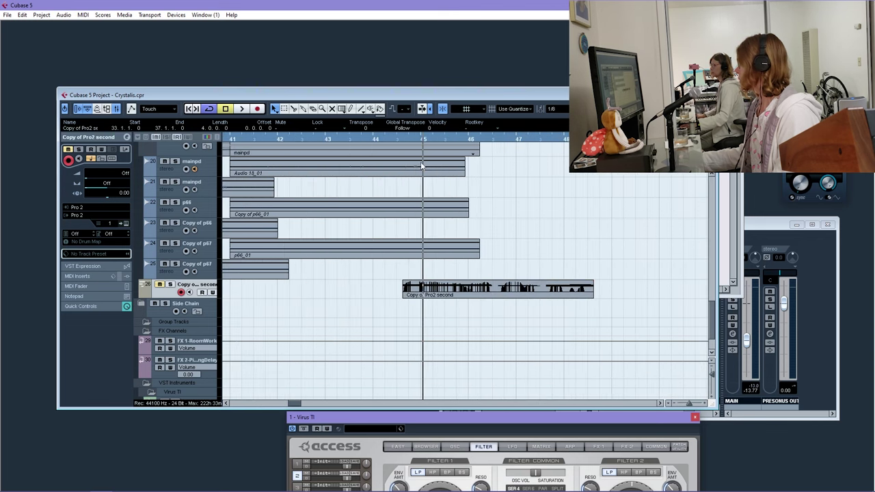
{"action": "left_click_drag", "start_coordinate": [483, 287], "coordinate": [360, 289]}
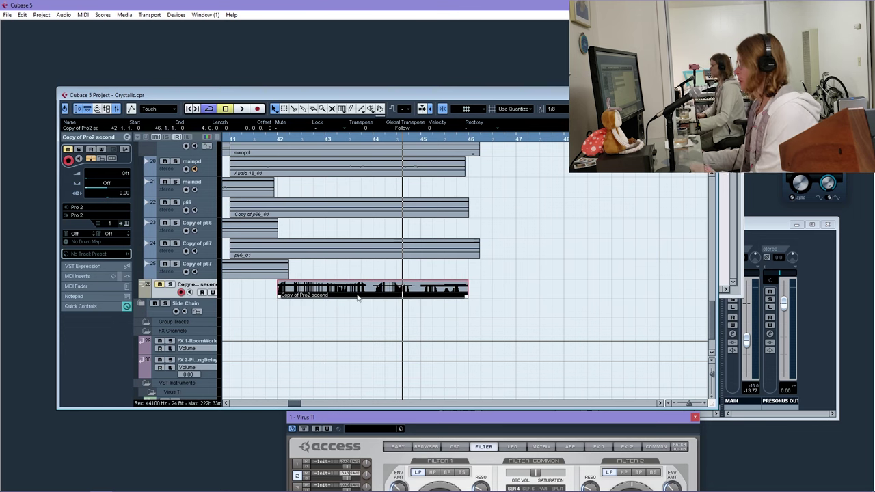
{"action": "key", "text": "Delete"}
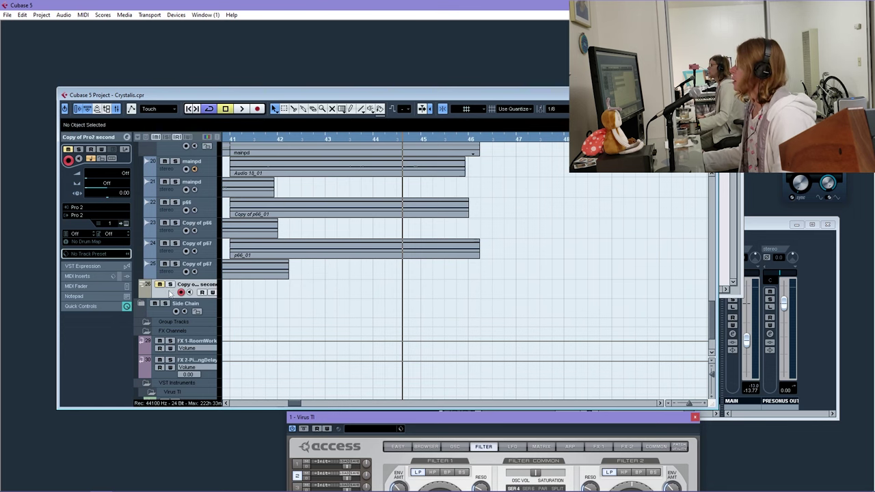
Move the Copy of Pro2 second track into the mainpd folder, above its first audio track
{"action": "left_click_drag", "start_coordinate": [171, 293], "coordinate": [184, 173]}
{"action": "left_click", "coordinate": [179, 191]}
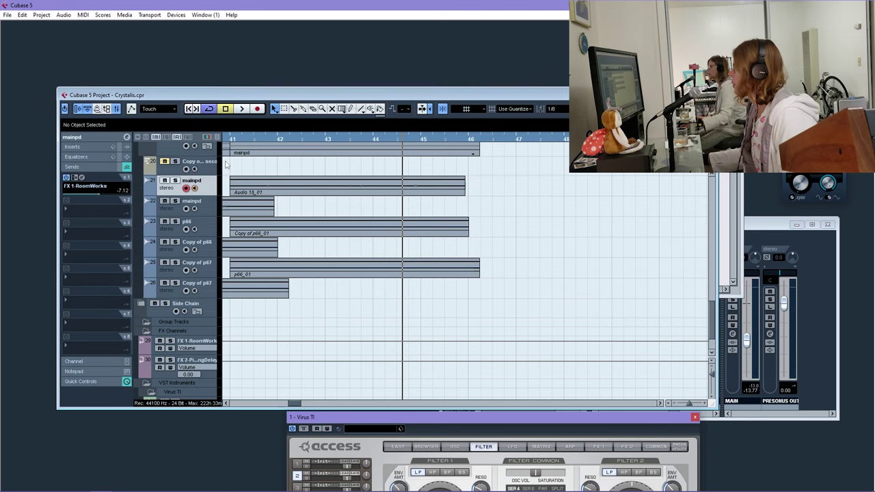
Play back the Audio 22 lead with the mainpd tracks from about bar 41, muting p66 and the upper Copy of p67 track
{"action": "left_click", "coordinate": [343, 143]}
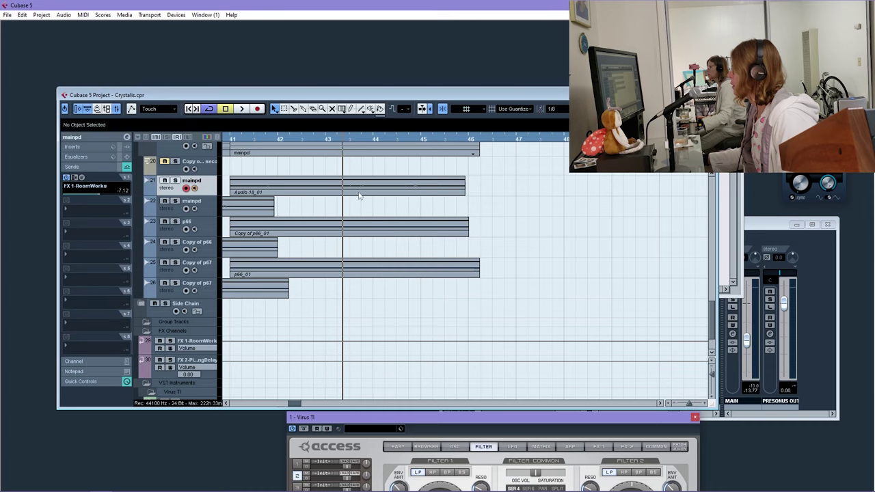
{"action": "scroll", "coordinate": [344, 245], "scroll_direction": "up", "scroll_amount": 4}
{"action": "scroll", "coordinate": [230, 321], "scroll_direction": "down", "scroll_amount": 3}
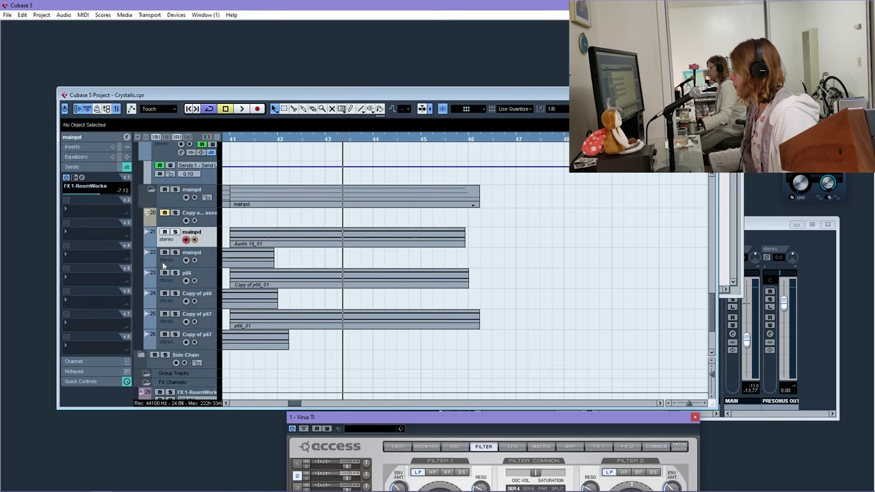
{"action": "scroll", "coordinate": [362, 231], "scroll_direction": "up", "scroll_amount": 5}
{"action": "key", "text": "space"}
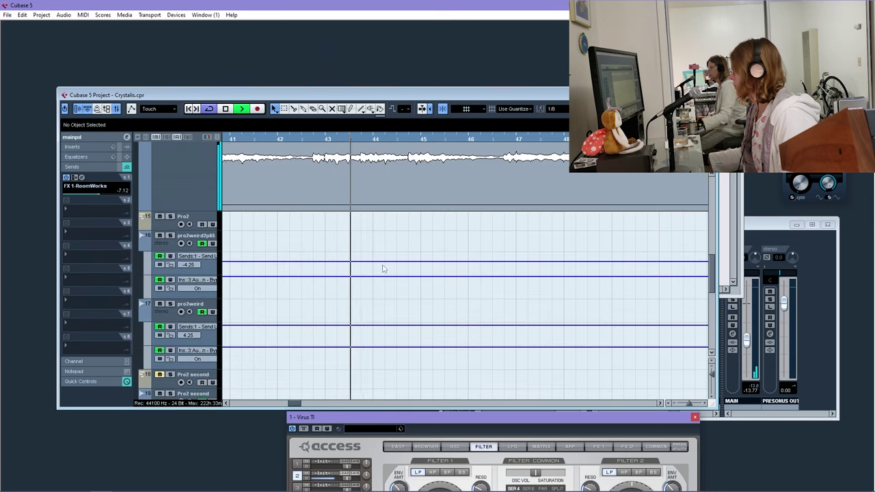
{"action": "left_click", "coordinate": [259, 137]}
{"action": "key", "text": "g"}
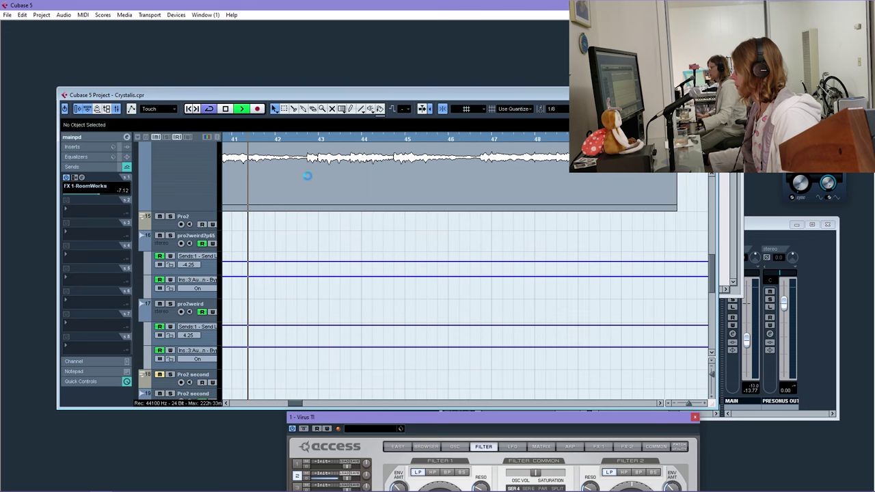
{"action": "scroll", "coordinate": [375, 246], "scroll_direction": "down", "scroll_amount": 4}
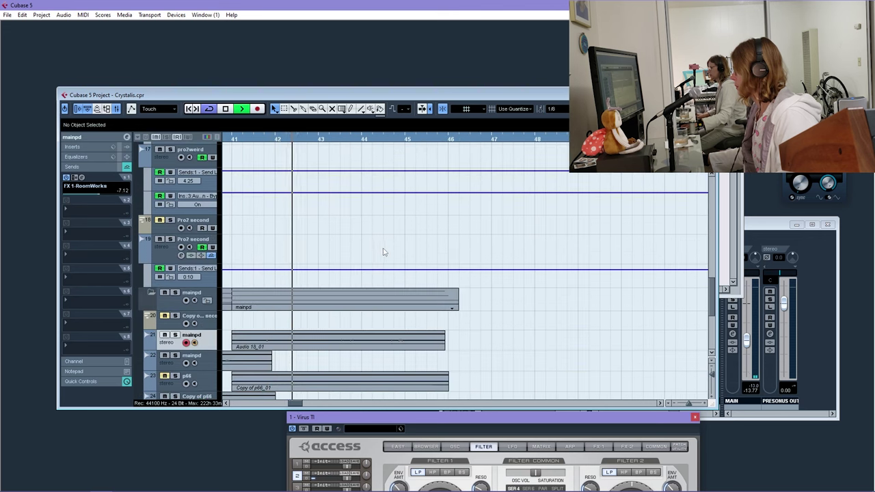
{"action": "scroll", "coordinate": [381, 250], "scroll_direction": "up", "scroll_amount": 6}
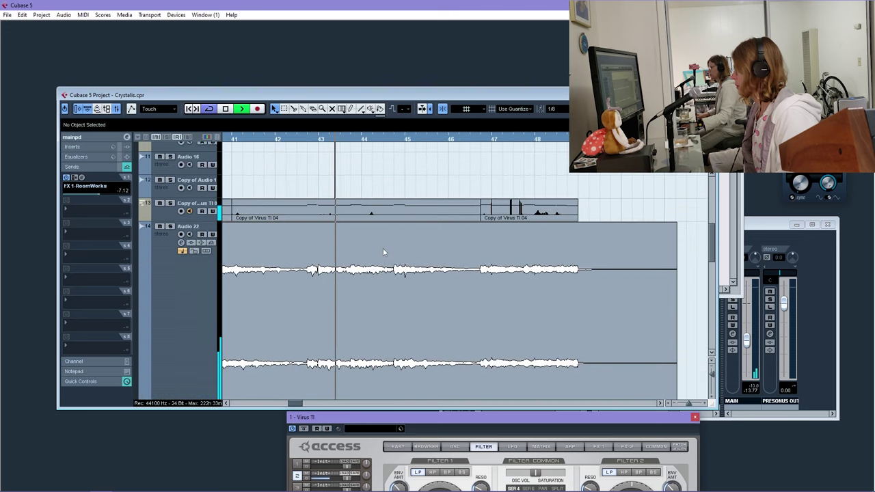
{"action": "scroll", "coordinate": [383, 252], "scroll_direction": "down", "scroll_amount": 6}
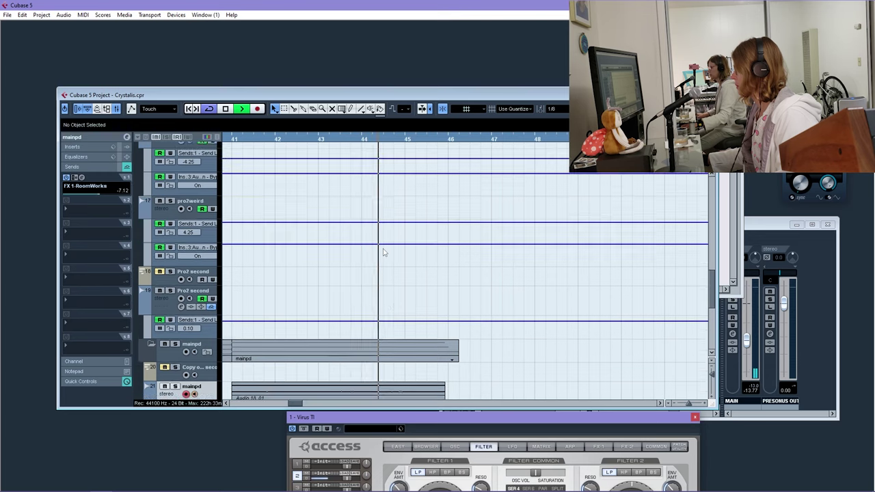
{"action": "scroll", "coordinate": [383, 251], "scroll_direction": "up", "scroll_amount": 7}
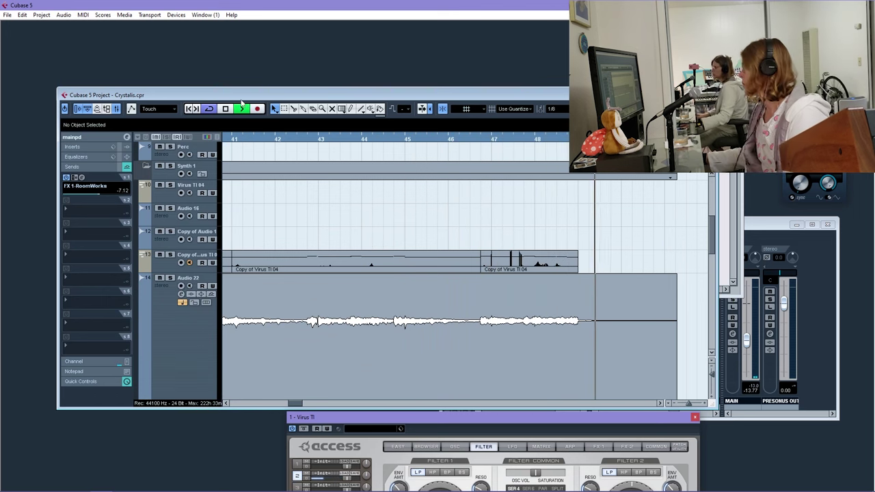
{"action": "key", "text": "space"}
{"action": "scroll", "coordinate": [468, 330], "scroll_direction": "down", "scroll_amount": 5}
{"action": "scroll", "coordinate": [448, 316], "scroll_direction": "down", "scroll_amount": 5}
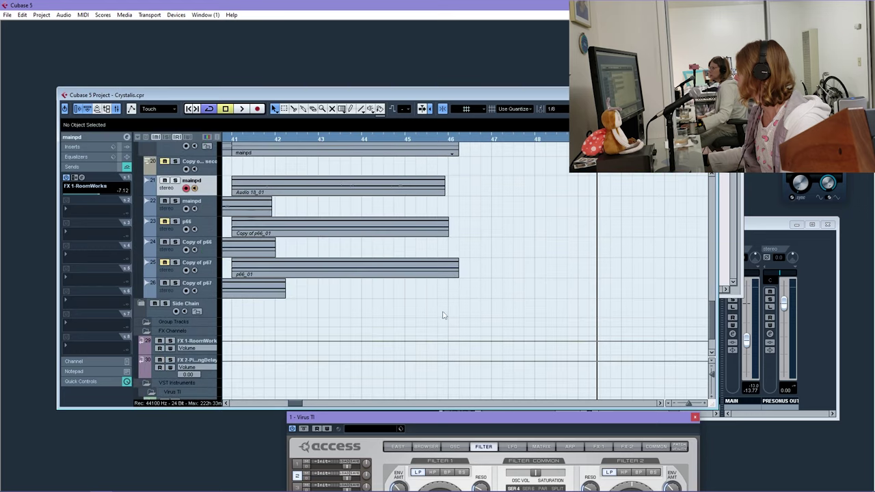
Unmute the Copy of Pro2 second track and record two MIDI chords on it, starting the take at bar 45
{"action": "left_click", "coordinate": [404, 140]}
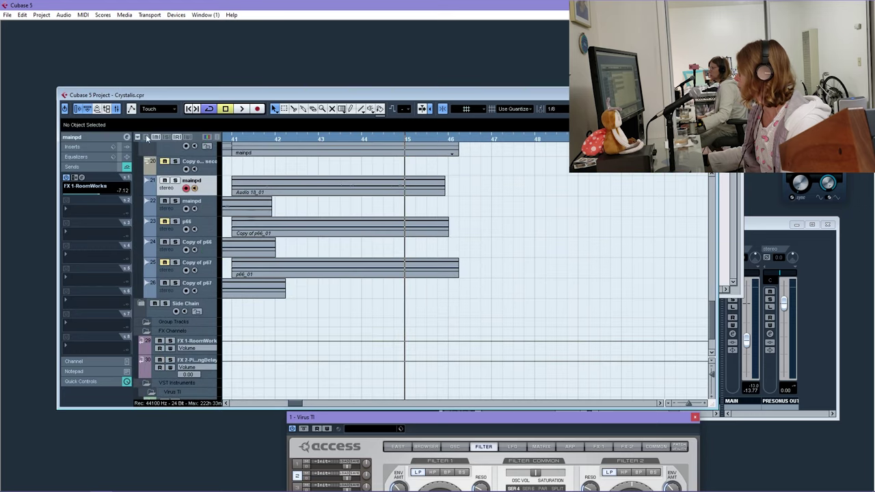
{"action": "left_click", "coordinate": [169, 168]}
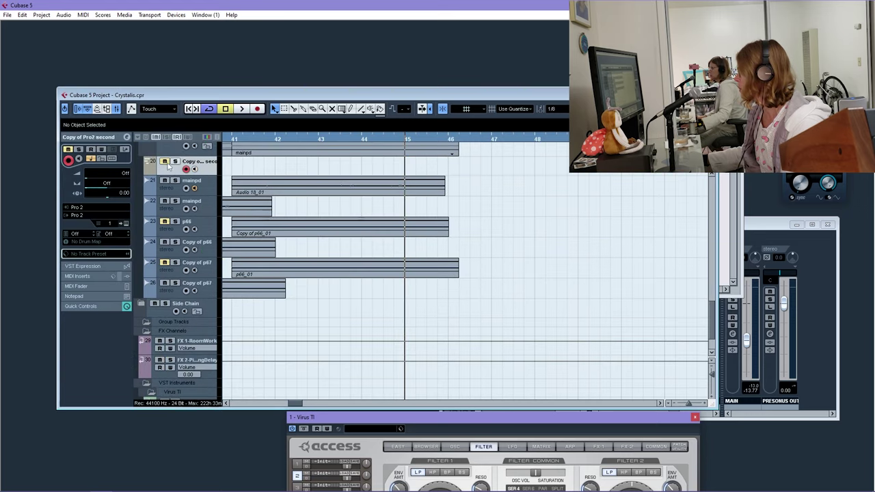
{"action": "left_click", "coordinate": [258, 111]}
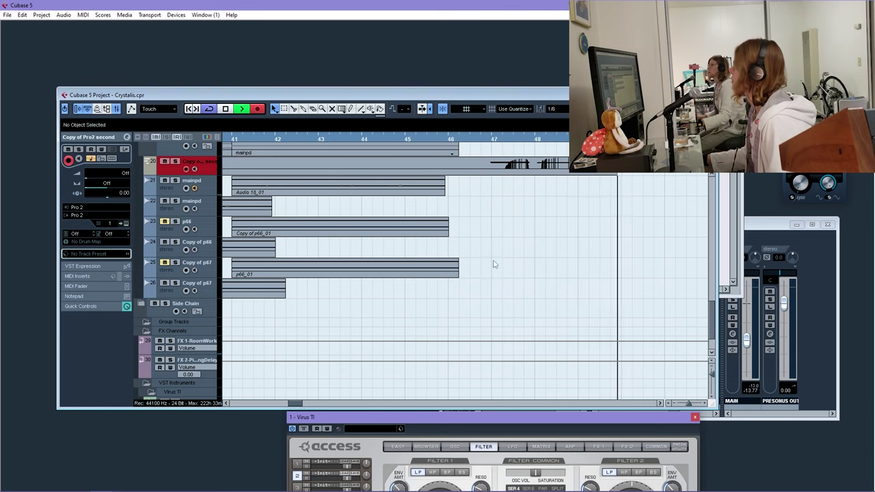
{"action": "key", "text": "space"}
Quantize the recorded chords to 1/8 and align the late note of the second chord with bar 48
{"action": "double_click", "coordinate": [495, 168]}
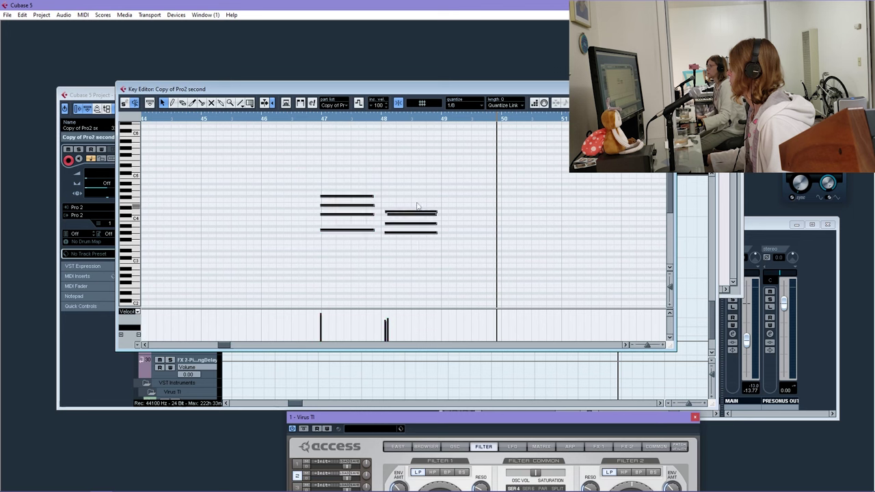
{"action": "key", "text": "ctrl+a"}
{"action": "key", "text": "q"}
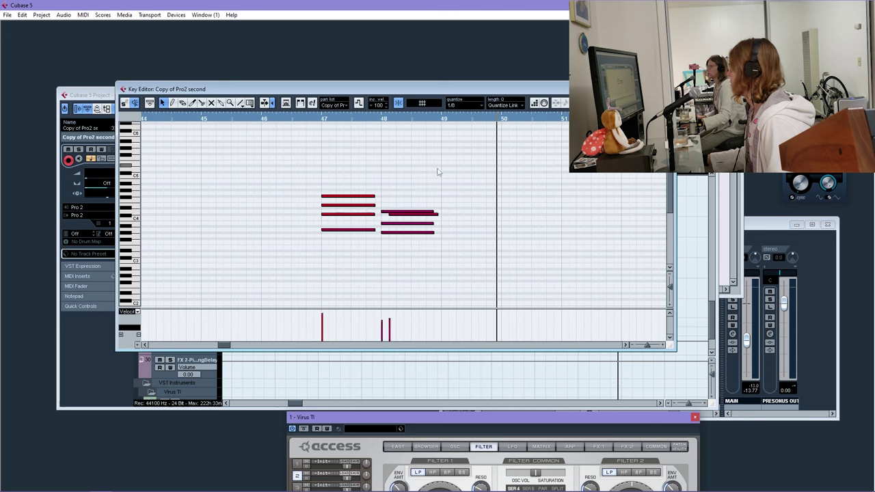
{"action": "left_click", "coordinate": [388, 213]}
{"action": "left_click_drag", "start_coordinate": [388, 213], "coordinate": [381, 213]}
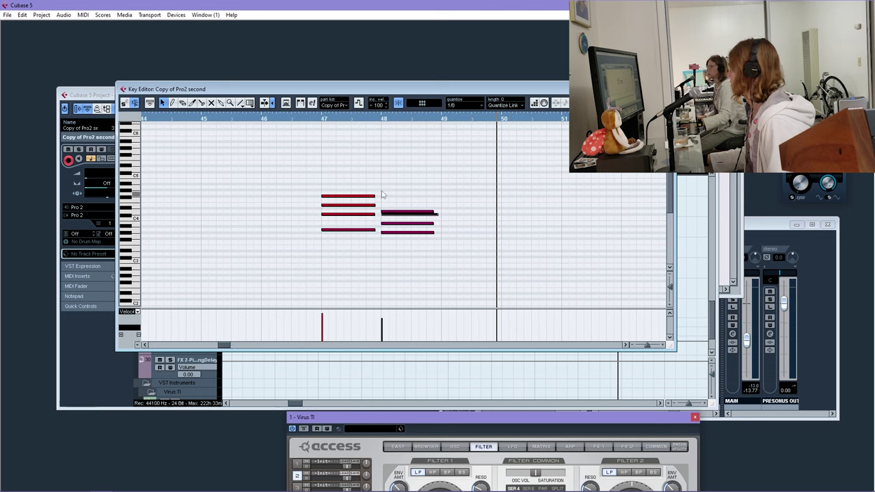
Play back the quantized chords, close the note editor and cut the Copy of Pro2 second clip down to bars 47 to 49
{"action": "left_click", "coordinate": [306, 124]}
{"action": "key", "text": "space"}
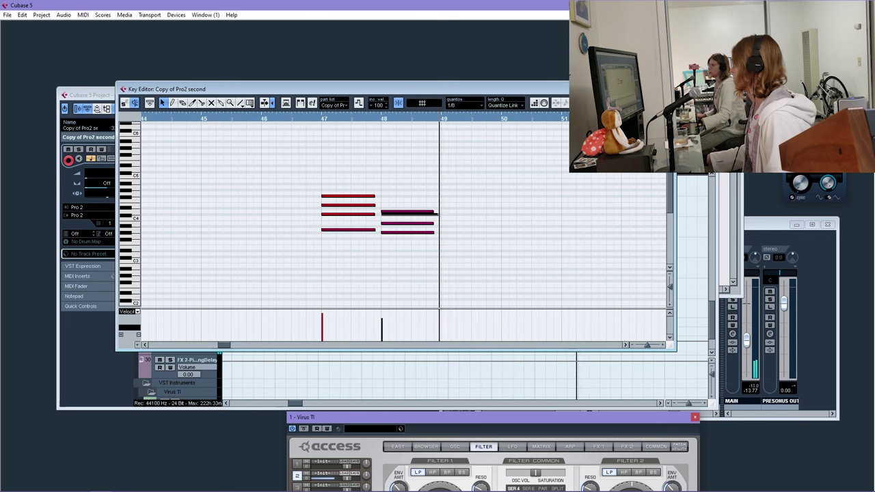
{"action": "key", "text": "Escape"}
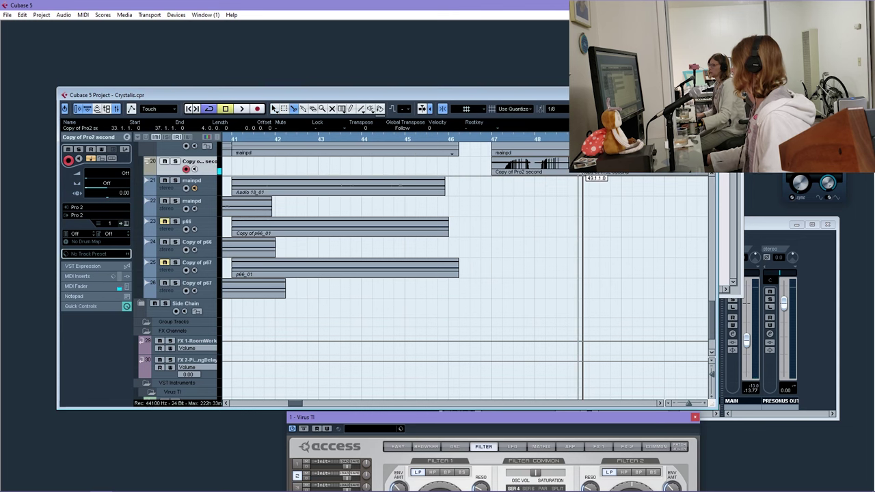
{"action": "left_click", "coordinate": [578, 179]}
Record the new Pro2 chords as audio on the upper mainpd track, starting the take at bar 47
{"action": "left_click", "coordinate": [253, 178]}
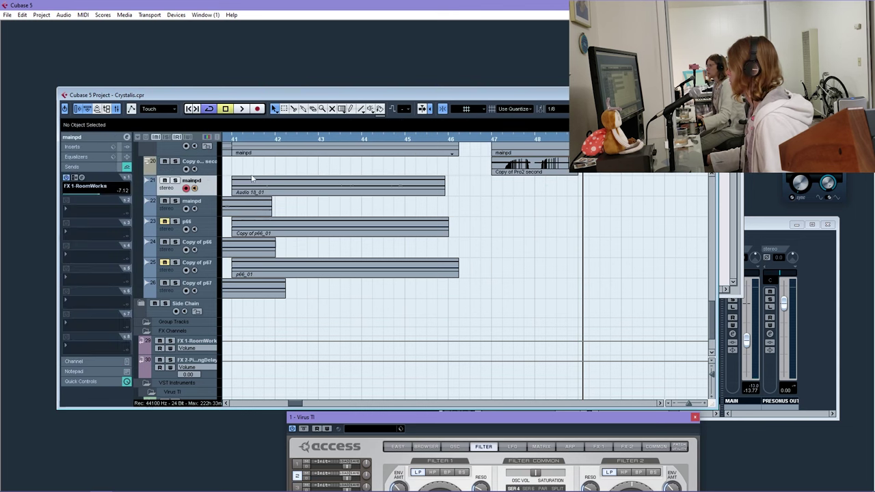
{"action": "left_click", "coordinate": [488, 143]}
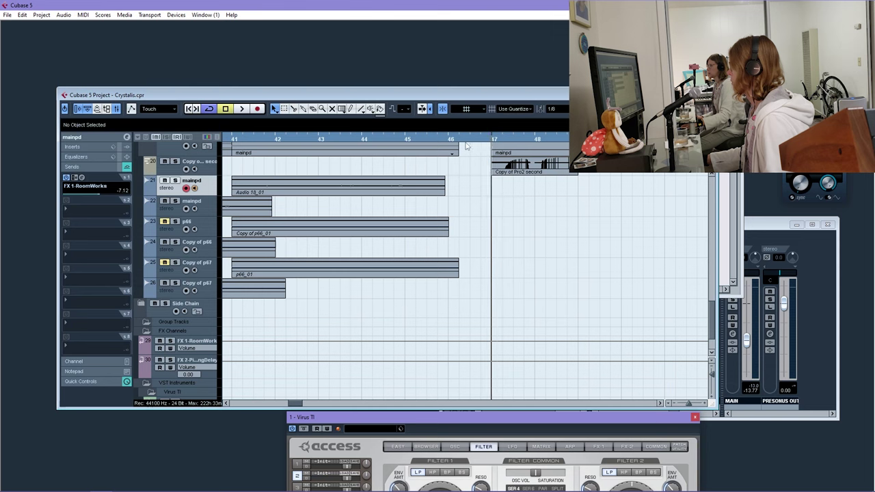
{"action": "left_click", "coordinate": [257, 108]}
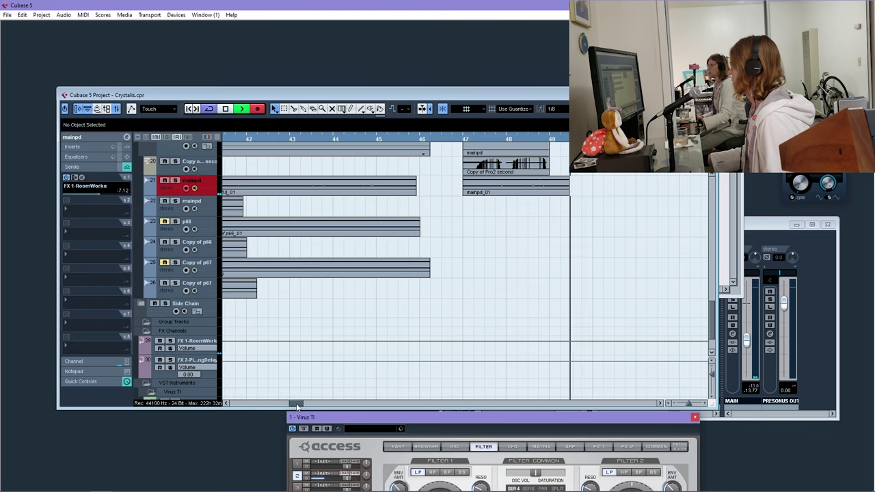
{"action": "key", "text": "space"}
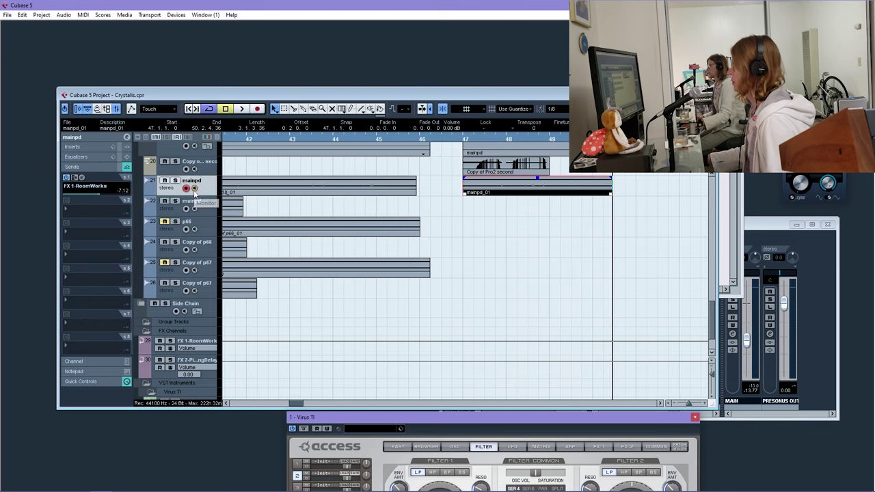
Record an audio take on the p66 track from bar 47 and stop it after bar 50
{"action": "left_click", "coordinate": [194, 230]}
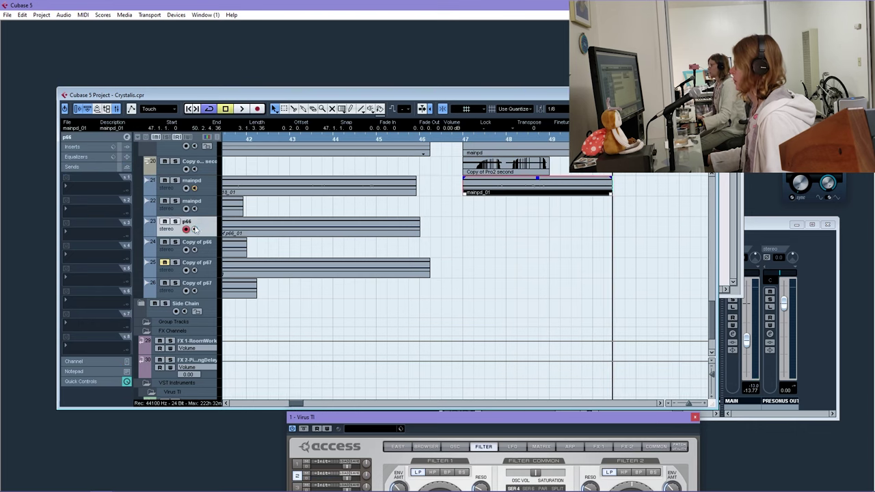
{"action": "left_click", "coordinate": [463, 139]}
{"action": "left_click", "coordinate": [257, 109]}
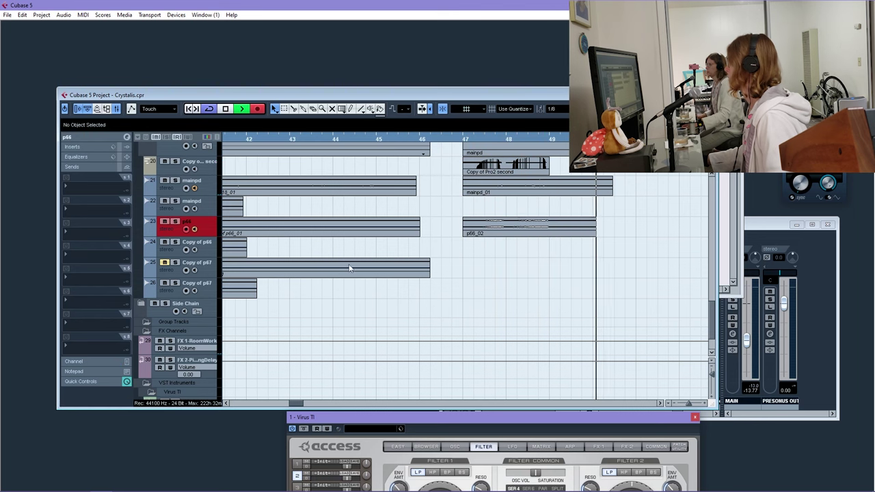
{"action": "key", "text": "space"}
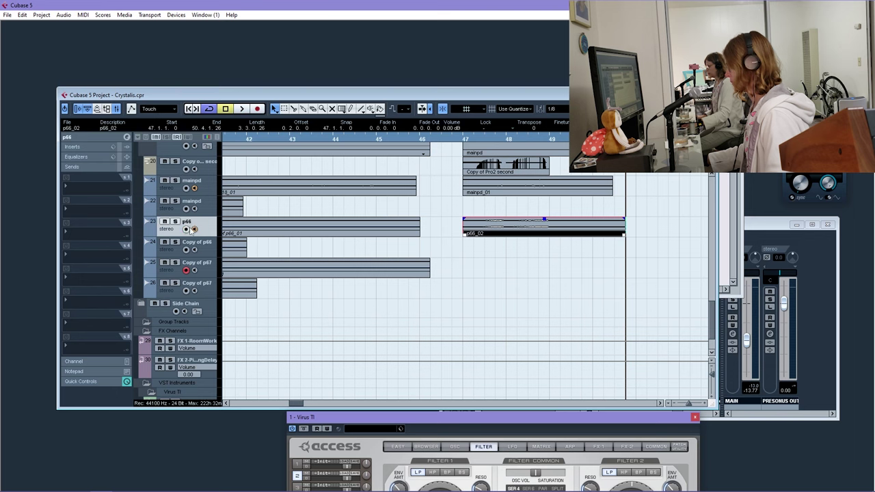
Record an audio take on the upper Copy of p67 track from bar 47 and delete that take
{"action": "left_click", "coordinate": [464, 141]}
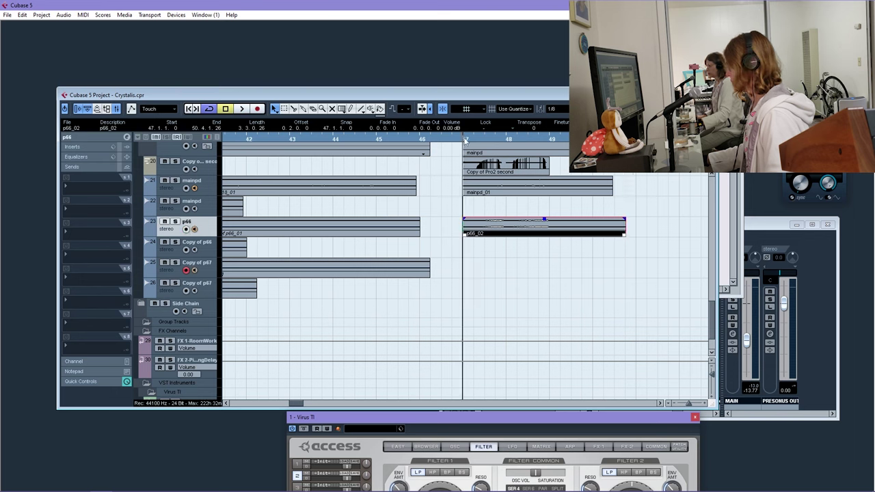
{"action": "left_click", "coordinate": [257, 109]}
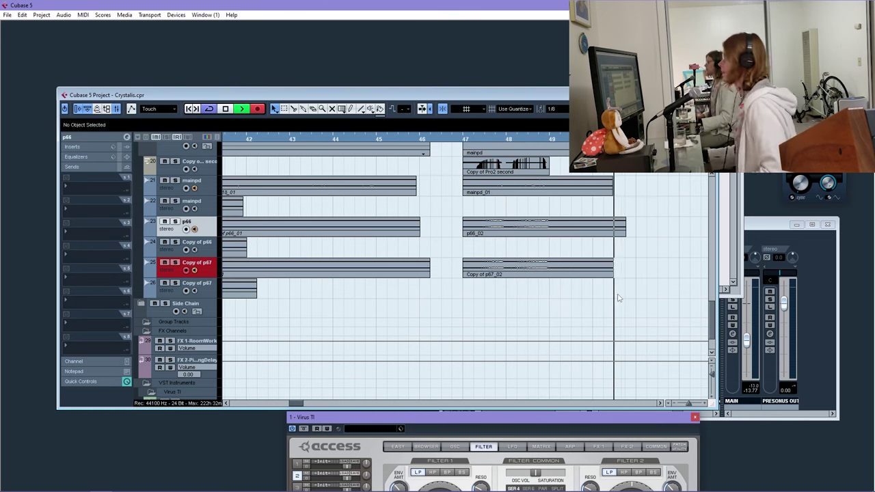
{"action": "key", "text": "space"}
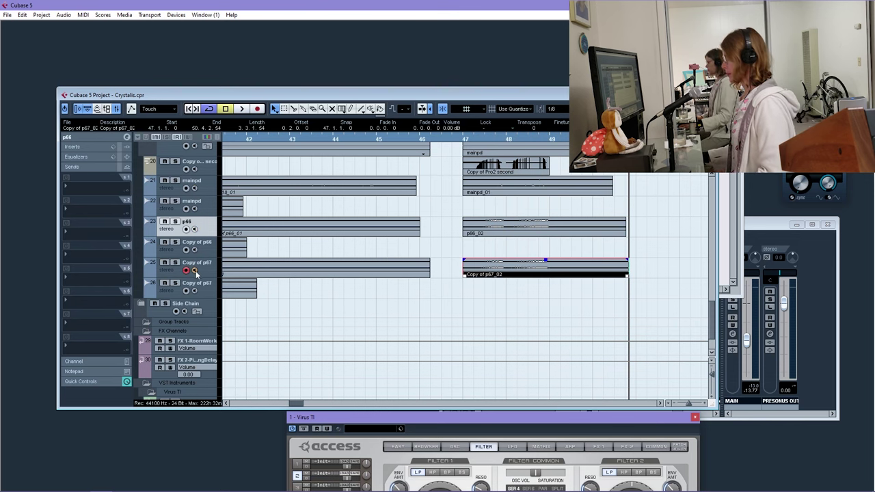
{"action": "left_click", "coordinate": [183, 194]}
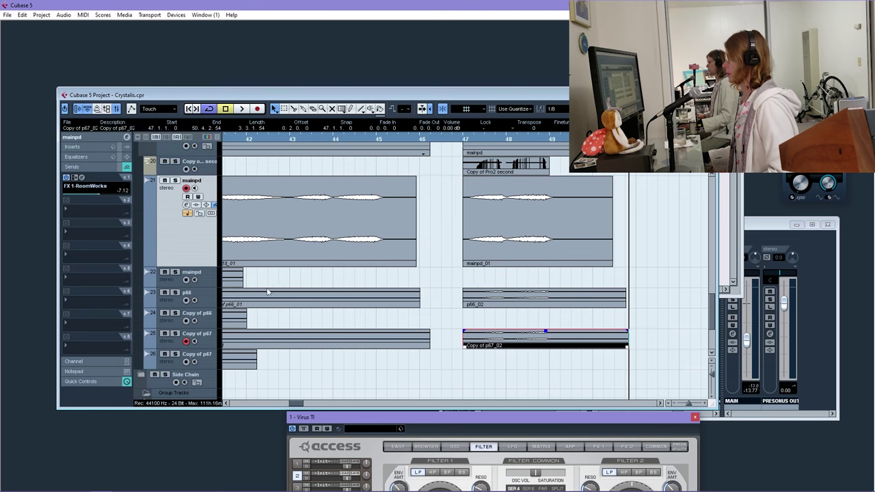
{"action": "key", "text": "Delete"}
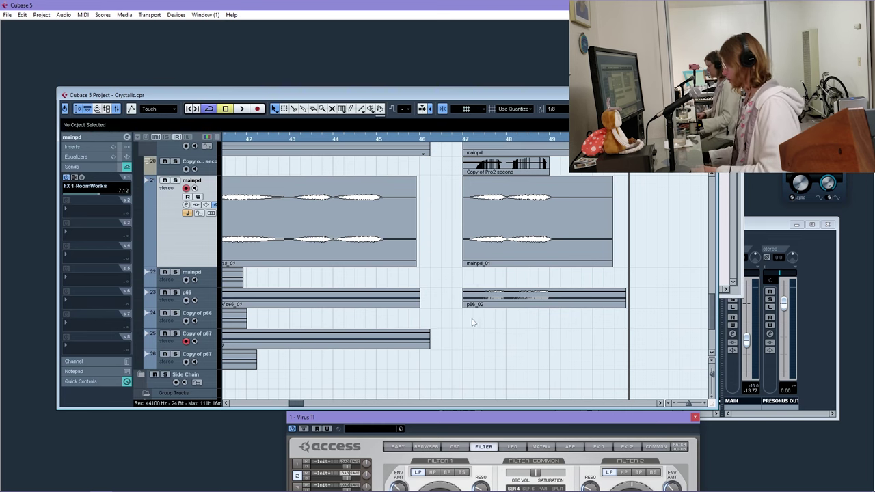
Look up the p66_02 recording in the Pool and close the Pool
{"action": "key", "text": "ctrl+p"}
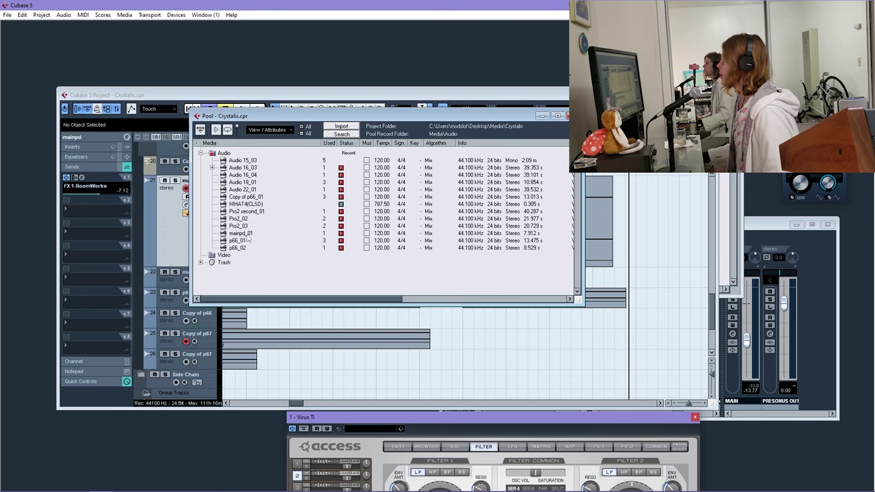
{"action": "left_click_drag", "start_coordinate": [413, 108], "coordinate": [325, 86]}
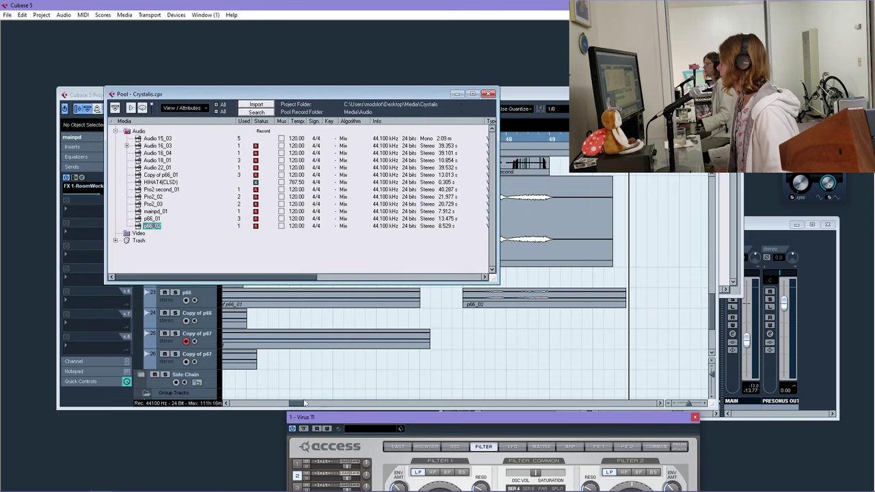
{"action": "mouse_move", "coordinate": [305, 403]}
{"action": "left_mouse_down"}
{"action": "mouse_move", "coordinate": [295, 405]}
{"action": "mouse_move", "coordinate": [306, 396]}
{"action": "left_mouse_up"}
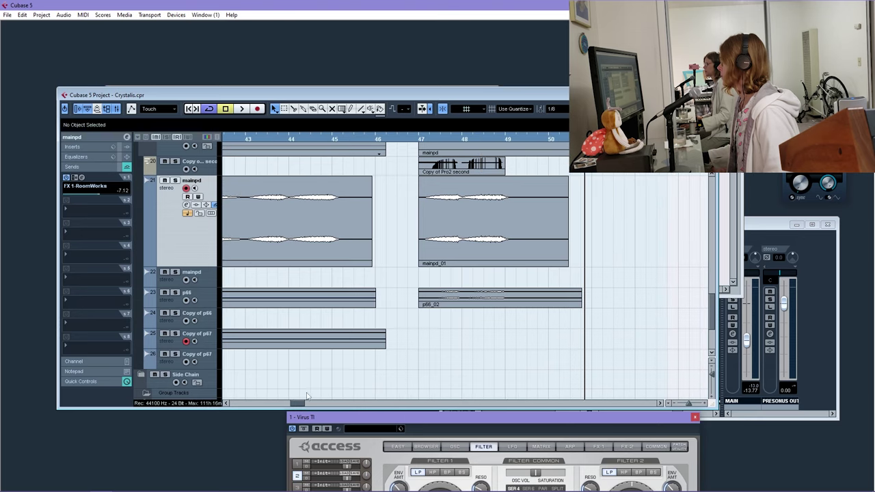
{"action": "left_click", "coordinate": [457, 298]}
{"action": "key", "text": "ctrl+f"}
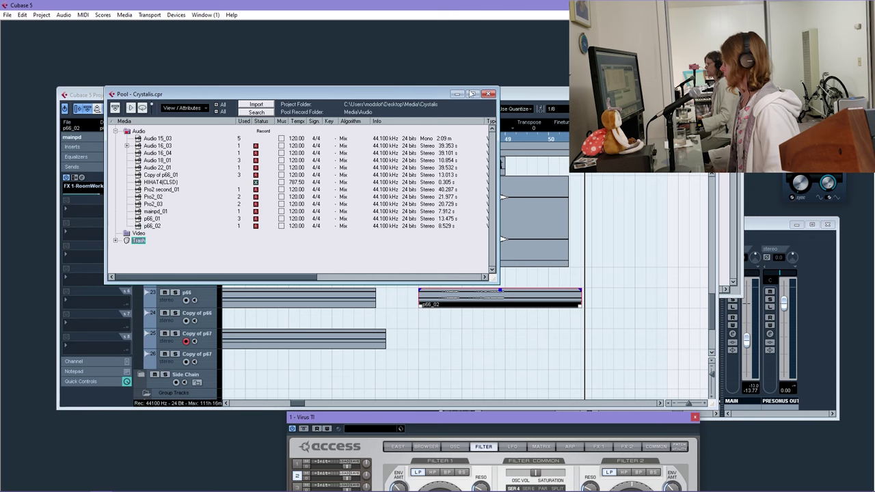
{"action": "left_click", "coordinate": [489, 93]}
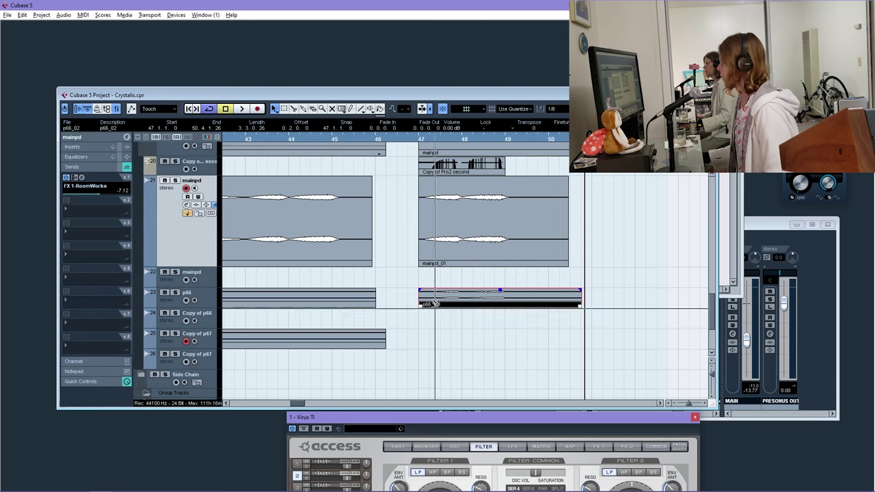
Copy the p66_02 clip at bar 47 to both Copy of p67 tracks
{"action": "left_click_drag", "start_coordinate": [433, 301], "coordinate": [433, 343]}
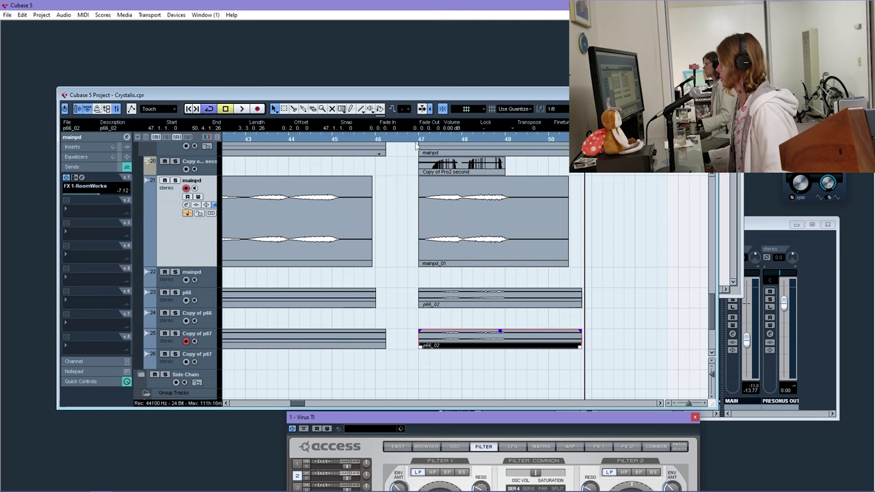
{"action": "mouse_move", "coordinate": [417, 145]}
{"action": "left_mouse_down"}
{"action": "mouse_move", "coordinate": [397, 116]}
{"action": "mouse_move", "coordinate": [400, 130]}
{"action": "mouse_move", "coordinate": [423, 137]}
{"action": "left_mouse_up"}
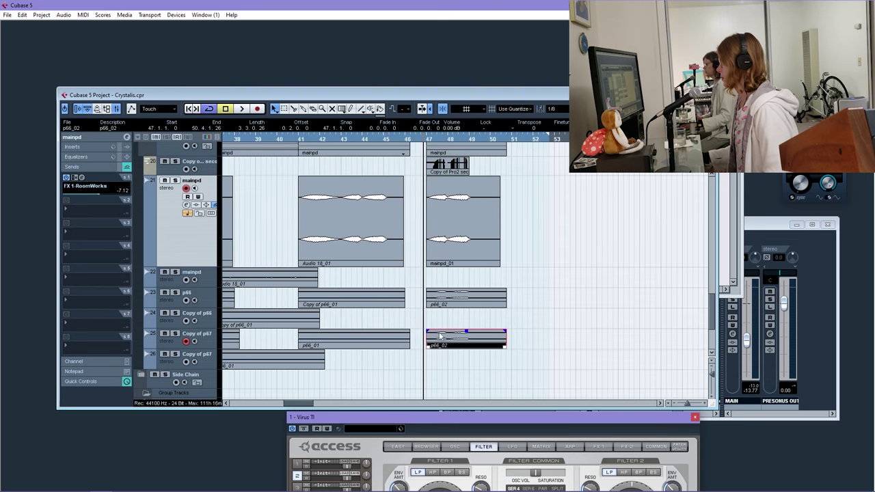
{"action": "mouse_move", "coordinate": [441, 335]}
{"action": "left_mouse_down"}
{"action": "mouse_move", "coordinate": [455, 361]}
{"action": "mouse_move", "coordinate": [448, 339]}
{"action": "left_mouse_up"}
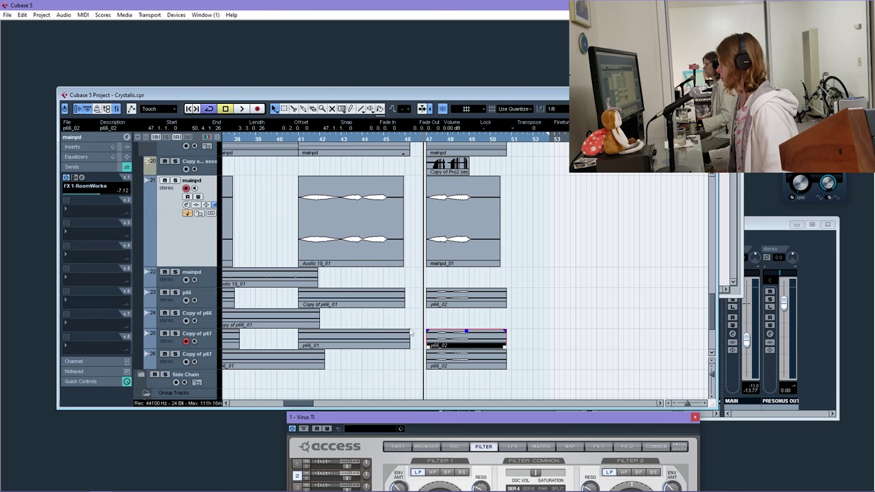
Play back the earlier chord section from bar 33 with its layered audio tracks
{"action": "left_click_drag", "start_coordinate": [293, 408], "coordinate": [284, 408]}
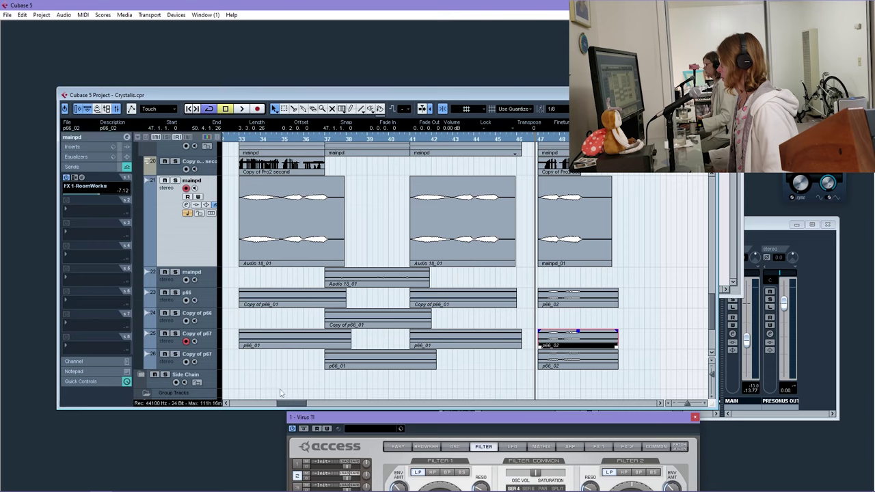
{"action": "scroll", "coordinate": [266, 308], "scroll_direction": "down", "scroll_amount": 3}
{"action": "scroll", "coordinate": [254, 287], "scroll_direction": "up", "scroll_amount": 3}
{"action": "left_click", "coordinate": [240, 141]}
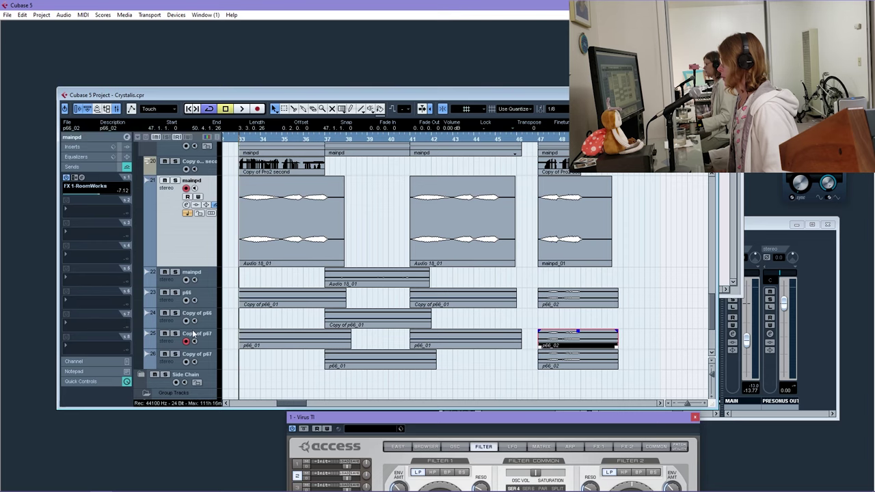
{"action": "key", "text": "space"}
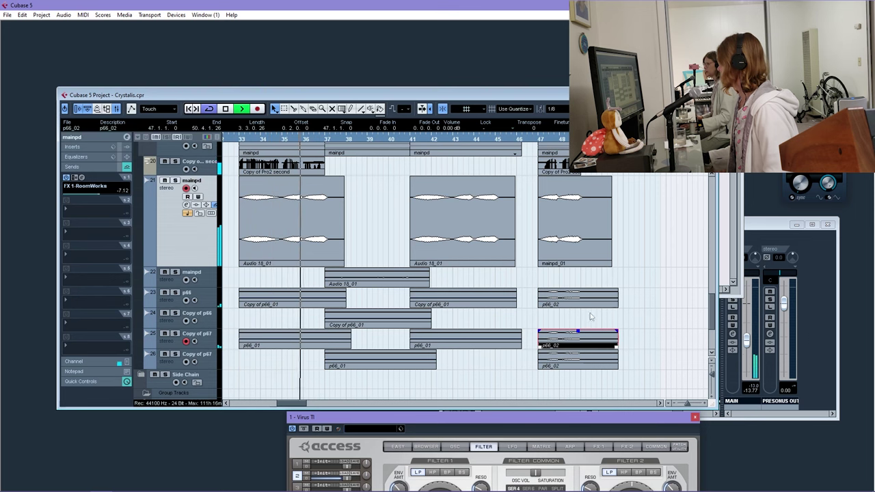
{"action": "key", "text": "space"}
Remove the p66_02 copy from the lower Copy of p67 track and move the other two to the lower mainpd and Copy of p66 tracks
{"action": "left_click", "coordinate": [537, 141]}
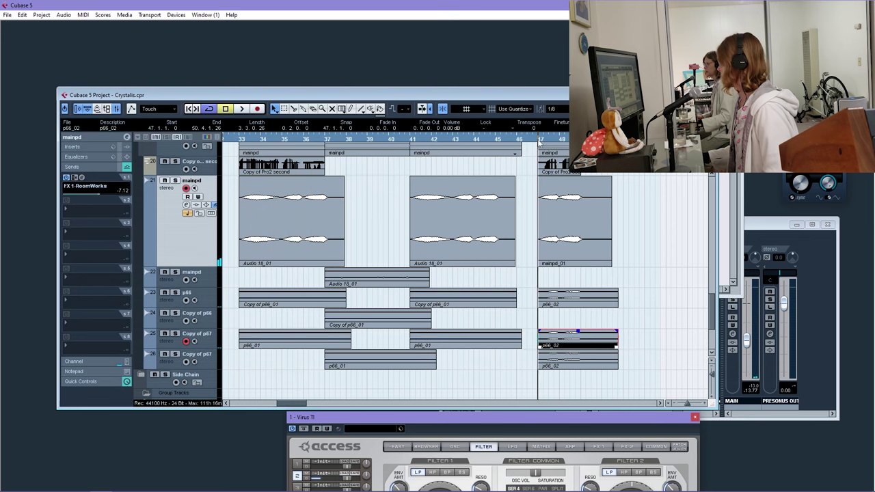
{"action": "key", "text": "h"}
{"action": "left_click", "coordinate": [525, 142]}
{"action": "key", "text": "g"}
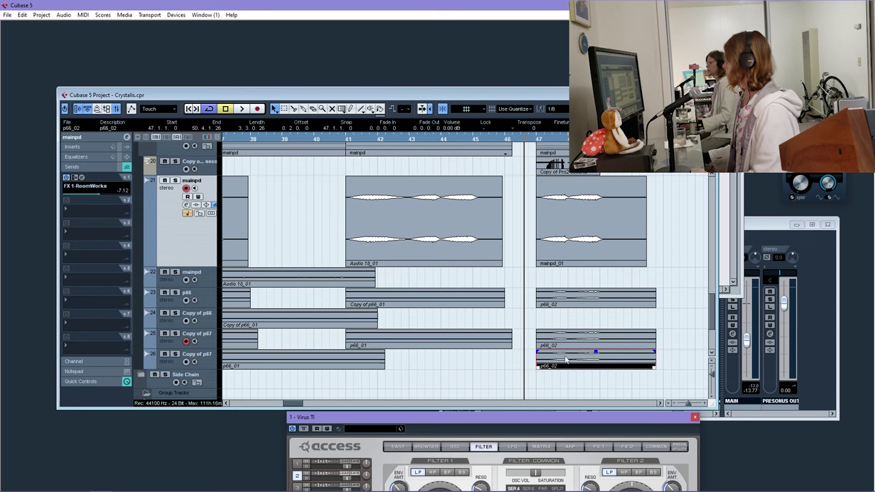
{"action": "key", "text": "ctrl+z"}
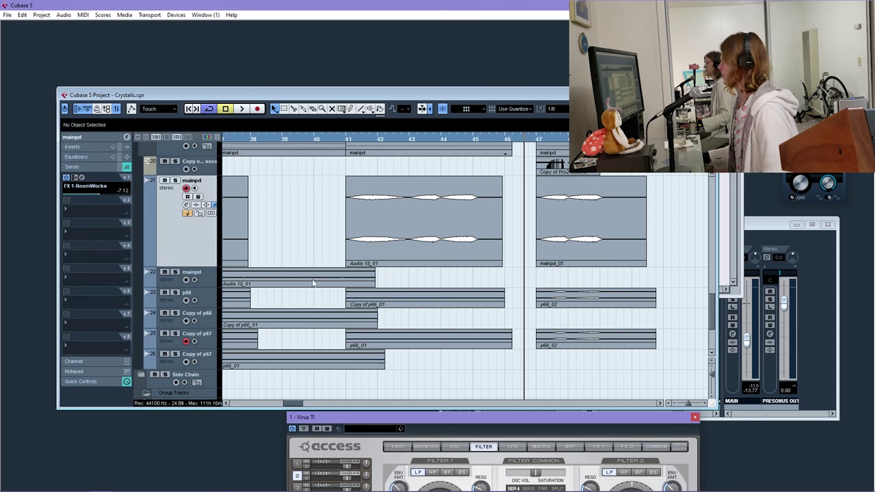
{"action": "left_click_drag", "start_coordinate": [562, 305], "coordinate": [563, 325]}
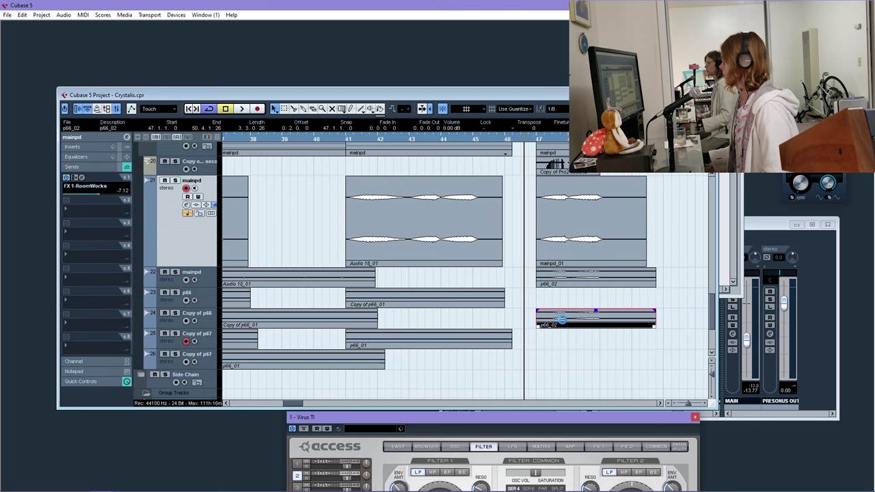
Set the volume of both p66_02 clips at bar 47 to -10 dB, matching the Copy of p66_01 clip
{"action": "key", "text": "Up"}
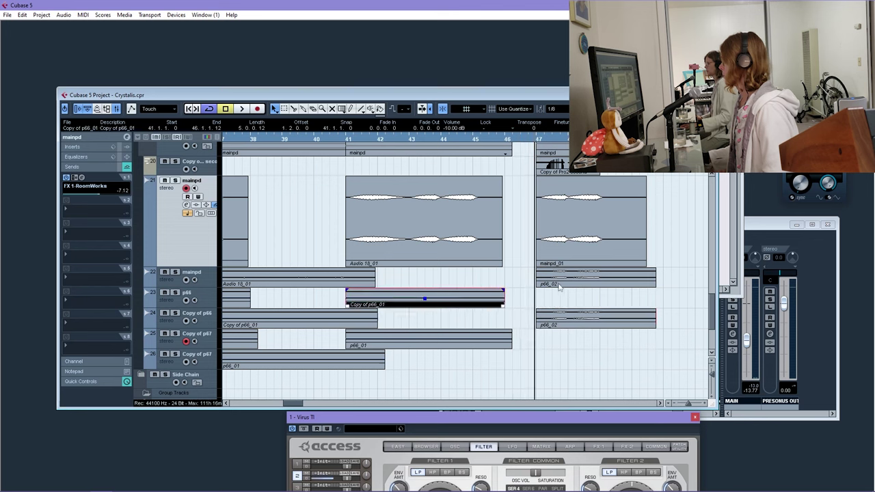
{"action": "left_click", "coordinate": [568, 284]}
{"action": "left_click", "coordinate": [578, 323], "text": "shift"}
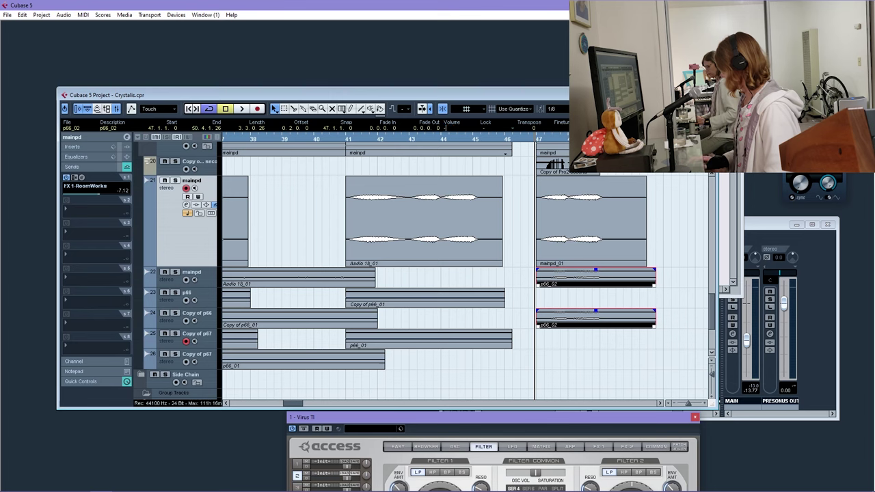
Play back the layered chords from bar 47 to bar 49
{"action": "key", "text": "space"}
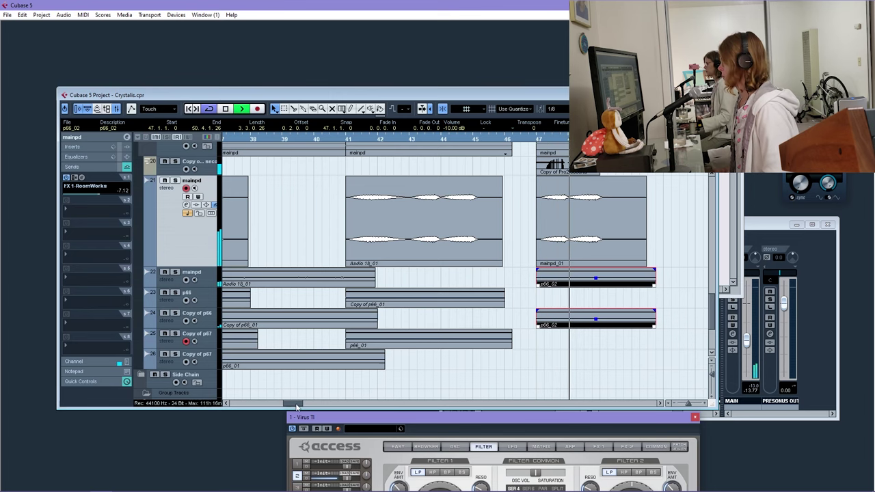
{"action": "scroll", "coordinate": [469, 254], "scroll_direction": "right", "scroll_amount": 2}
{"action": "key", "text": "space"}
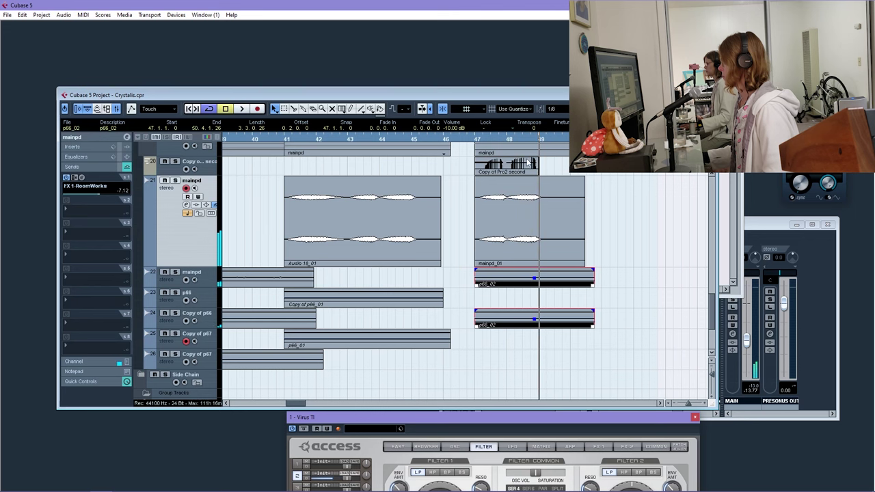
Copy the Audio 18_01 clip along the lower mainpd track and trim the copy to bars 45 to 47
{"action": "left_click_drag", "start_coordinate": [373, 142], "coordinate": [278, 179]}
{"action": "left_click", "coordinate": [396, 288]}
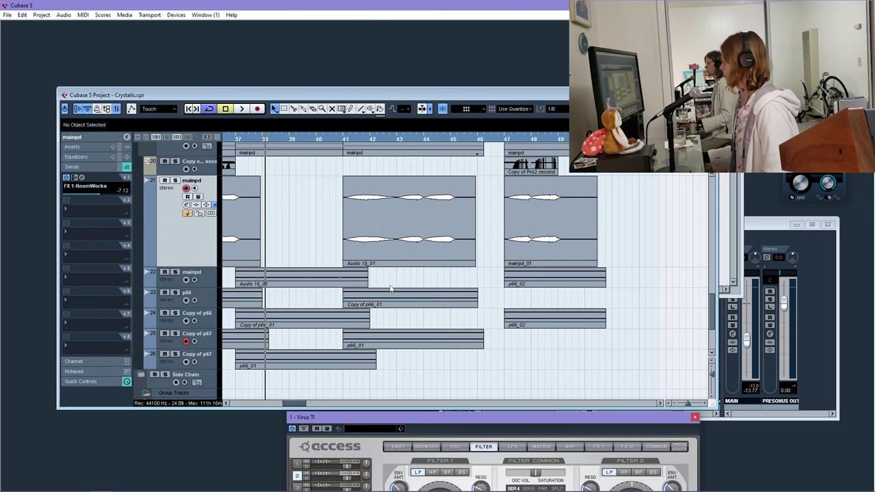
{"action": "left_click_drag", "start_coordinate": [314, 290], "coordinate": [493, 272]}
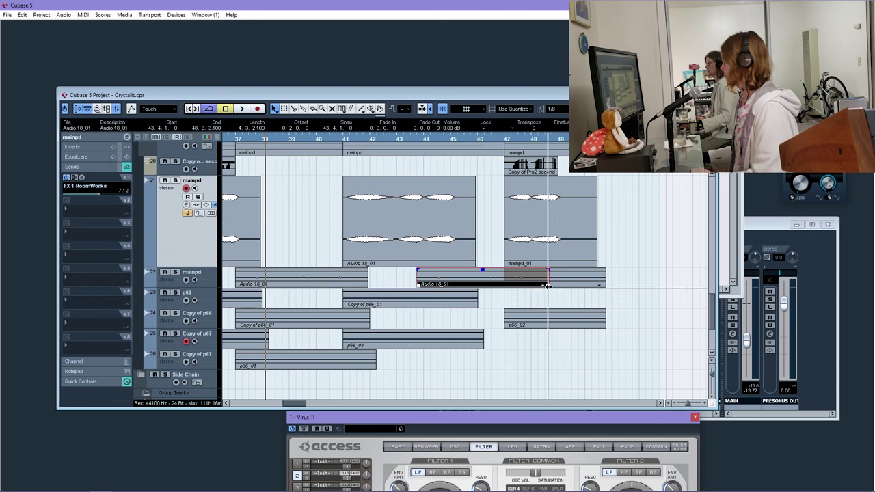
{"action": "left_click_drag", "start_coordinate": [548, 286], "coordinate": [507, 285]}
{"action": "left_click_drag", "start_coordinate": [419, 285], "coordinate": [450, 285]}
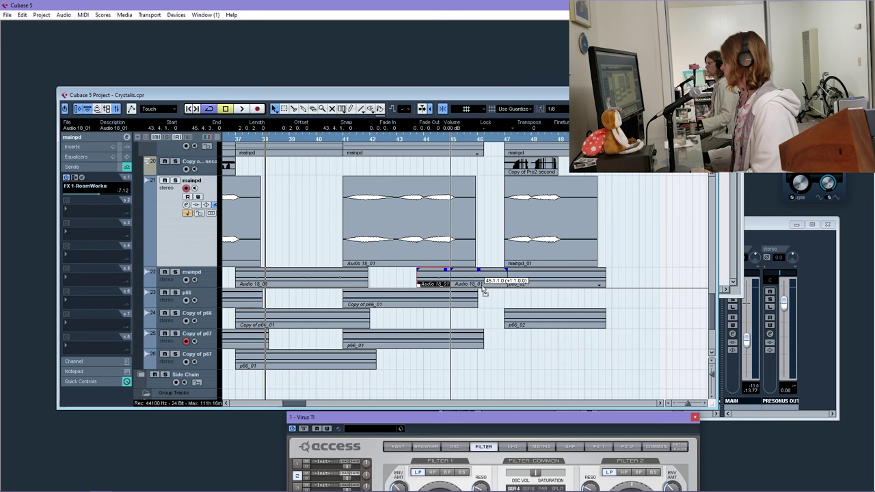
{"action": "left_click_drag", "start_coordinate": [506, 285], "coordinate": [502, 286]}
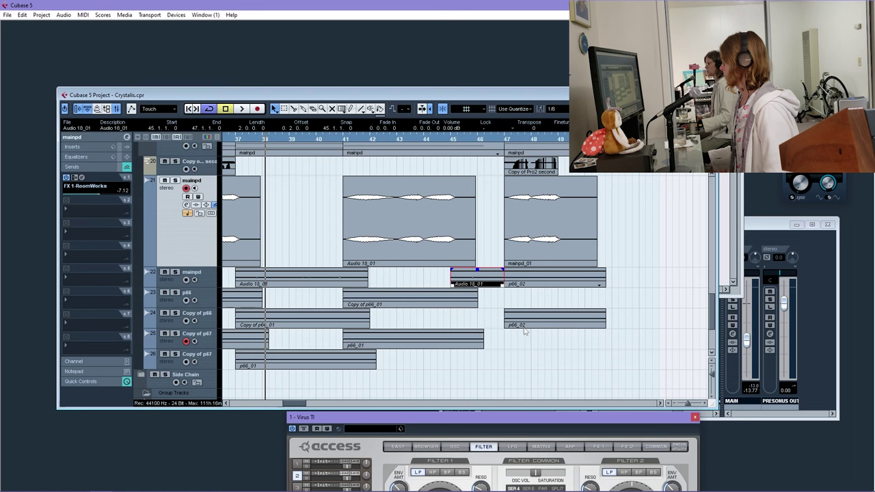
Move the upper p66_02 clip to the p66 track and copy Copy of p66_01 to bars 45 to 47 on the Copy of p66 track
{"action": "left_click_drag", "start_coordinate": [533, 279], "coordinate": [536, 305]}
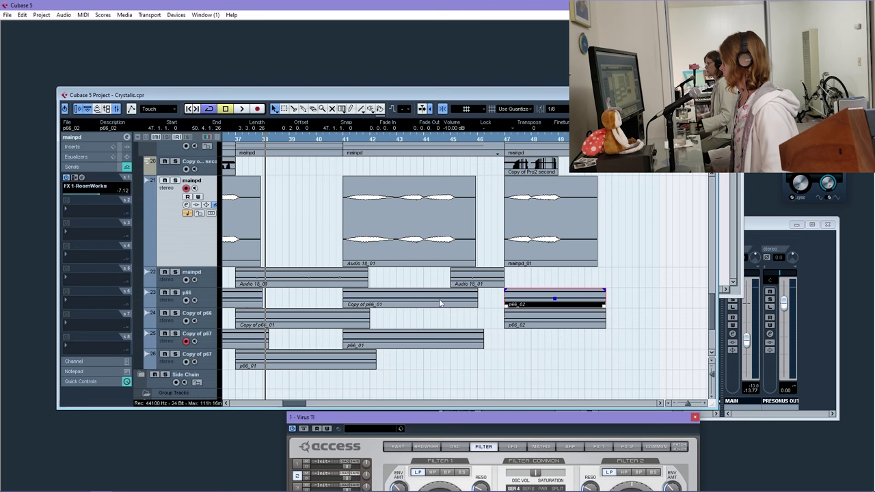
{"action": "left_click_drag", "start_coordinate": [400, 302], "coordinate": [506, 322]}
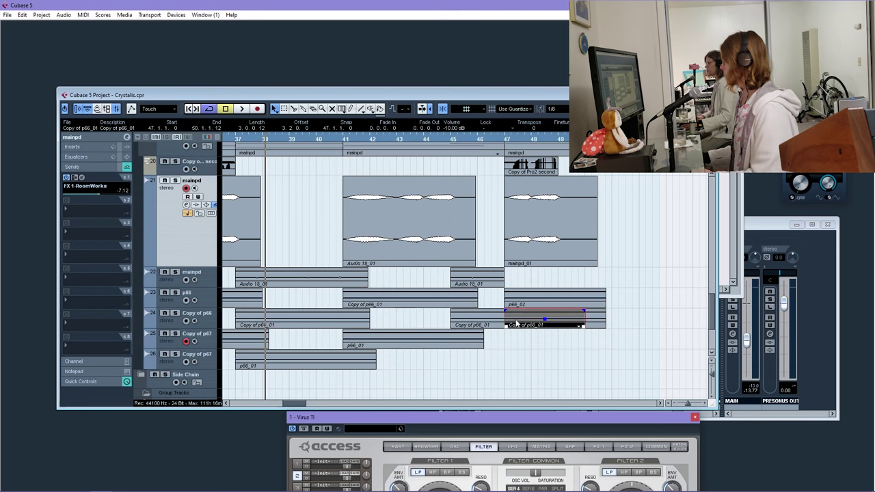
{"action": "left_click", "coordinate": [515, 331]}
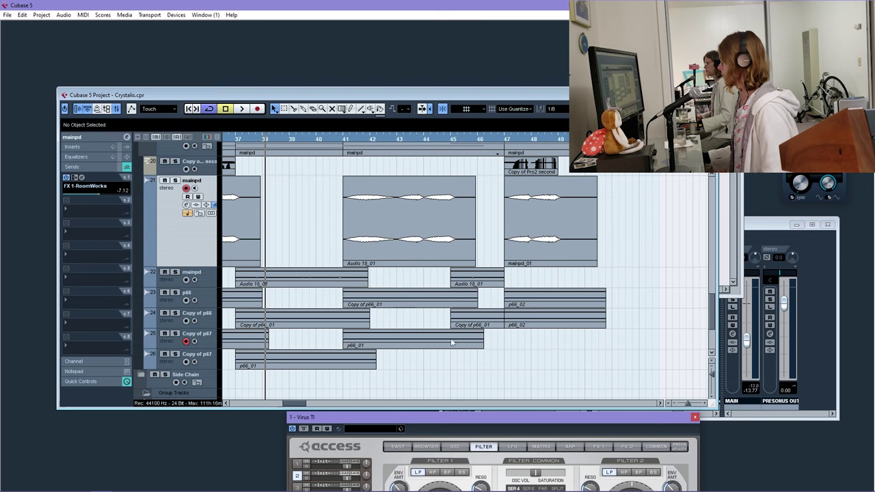
Split p66_01 at bar 43 on the upper Copy of p67 track and copy its first half to bar 45 on the lower Copy of p67 track
{"action": "key", "text": "3"}
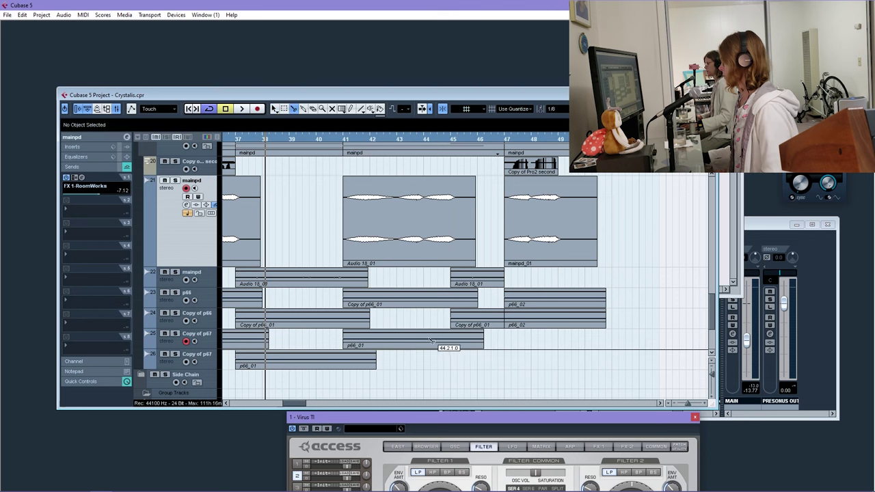
{"action": "left_click", "coordinate": [395, 345]}
{"action": "key", "text": "1"}
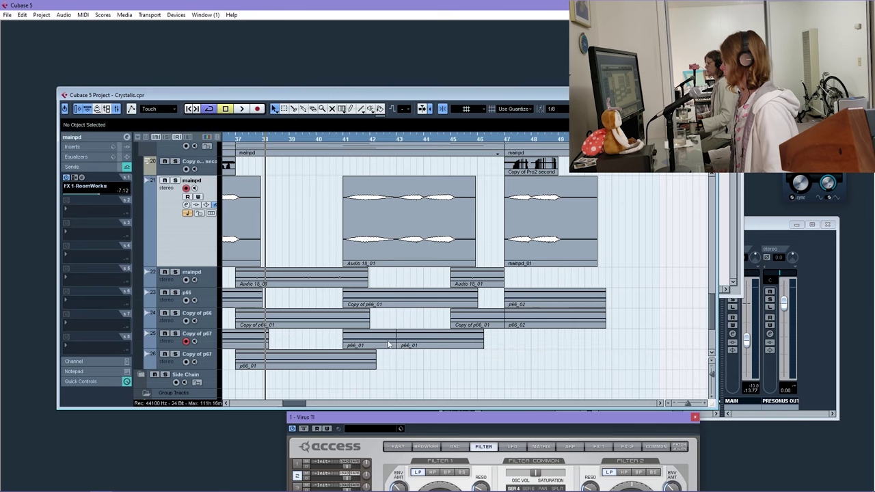
{"action": "left_click_drag", "start_coordinate": [390, 340], "coordinate": [509, 371]}
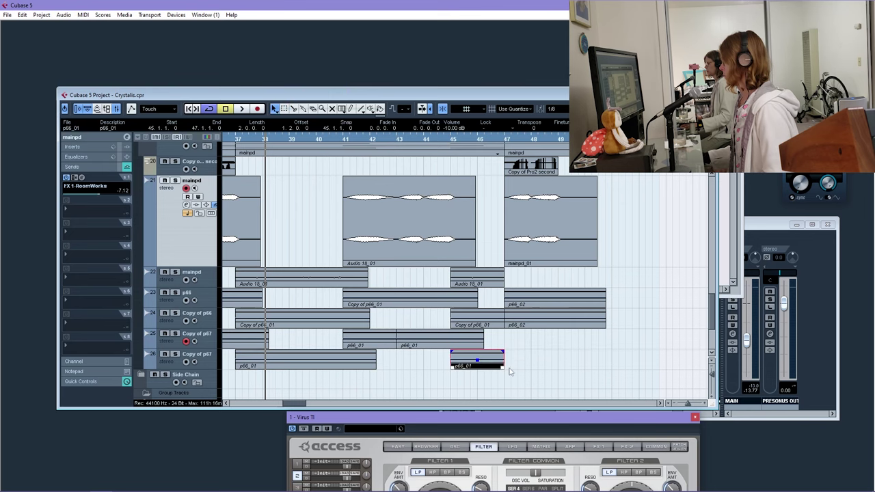
Play back the filled gap and new chords from bar 45, then again from about bar 44, while checking the other tracks
{"action": "left_click", "coordinate": [453, 137]}
{"action": "key", "text": "space"}
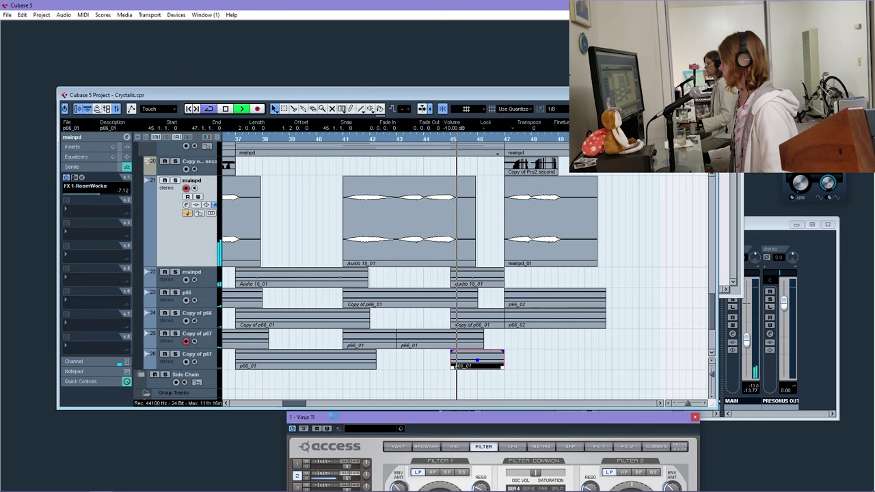
{"action": "left_click_drag", "start_coordinate": [290, 405], "coordinate": [296, 405]}
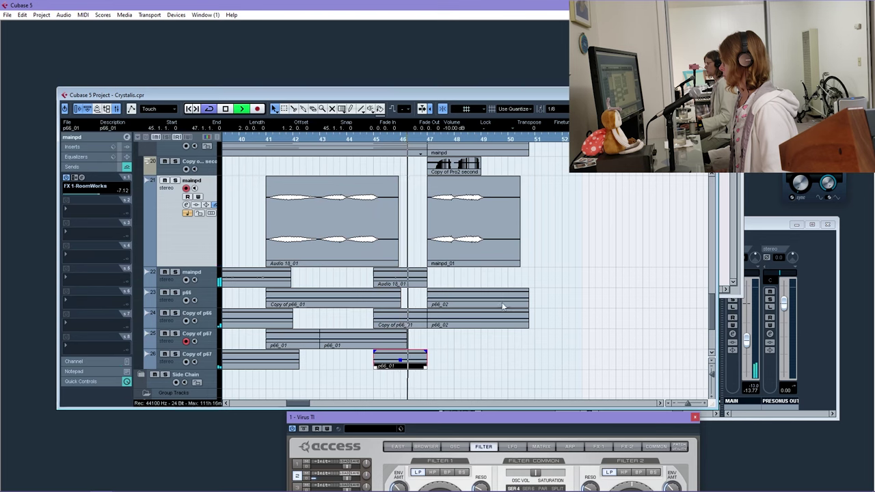
{"action": "scroll", "coordinate": [375, 317], "scroll_direction": "up", "scroll_amount": 3}
{"action": "scroll", "coordinate": [376, 318], "scroll_direction": "up", "scroll_amount": 5}
{"action": "scroll", "coordinate": [335, 319], "scroll_direction": "down", "scroll_amount": 2}
{"action": "scroll", "coordinate": [335, 319], "scroll_direction": "up", "scroll_amount": 2}
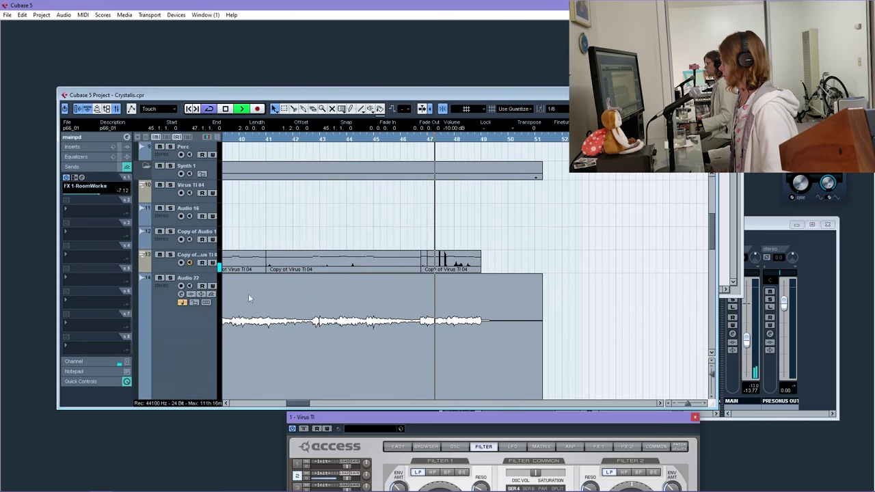
{"action": "scroll", "coordinate": [386, 294], "scroll_direction": "down", "scroll_amount": 8}
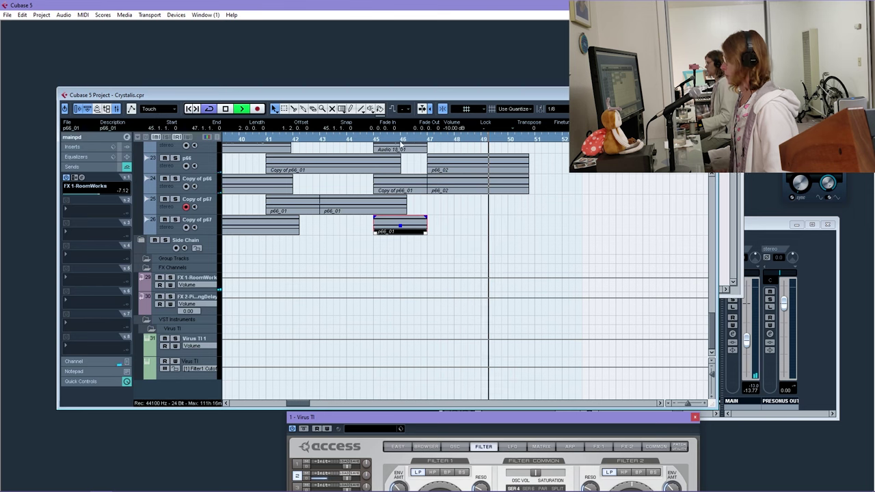
{"action": "left_click", "coordinate": [344, 134]}
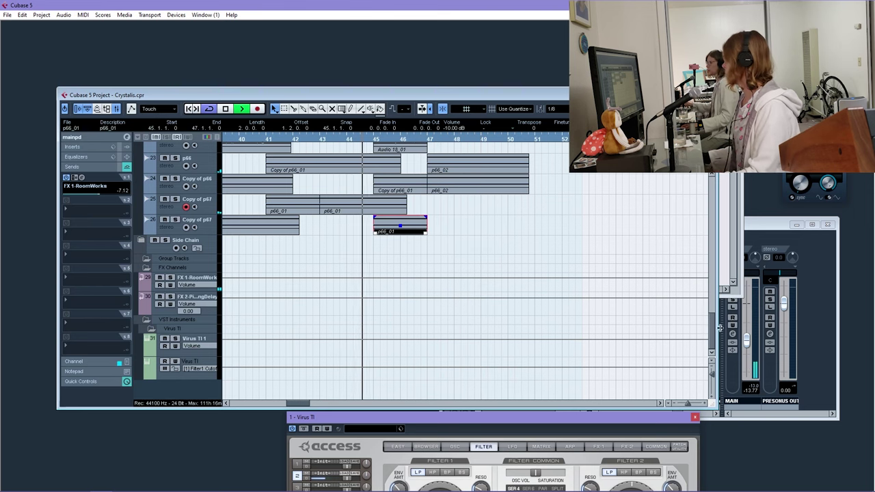
{"action": "scroll", "coordinate": [714, 334], "scroll_direction": "up", "scroll_amount": 1}
{"action": "scroll", "coordinate": [715, 334], "scroll_direction": "up", "scroll_amount": 10}
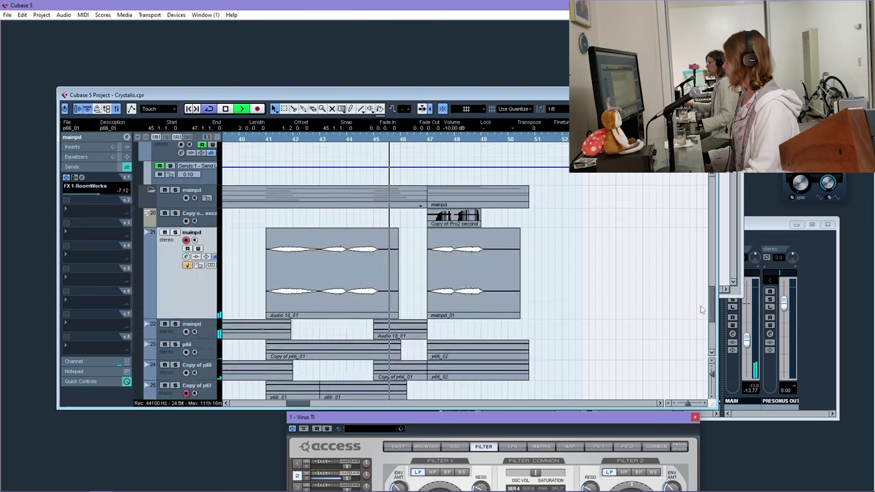
Set the volume of the Audio 22_01 clip to 2 dB and replay from the left locator
{"action": "scroll", "coordinate": [684, 222], "scroll_direction": "down", "scroll_amount": 5}
{"action": "left_click", "coordinate": [182, 326]}
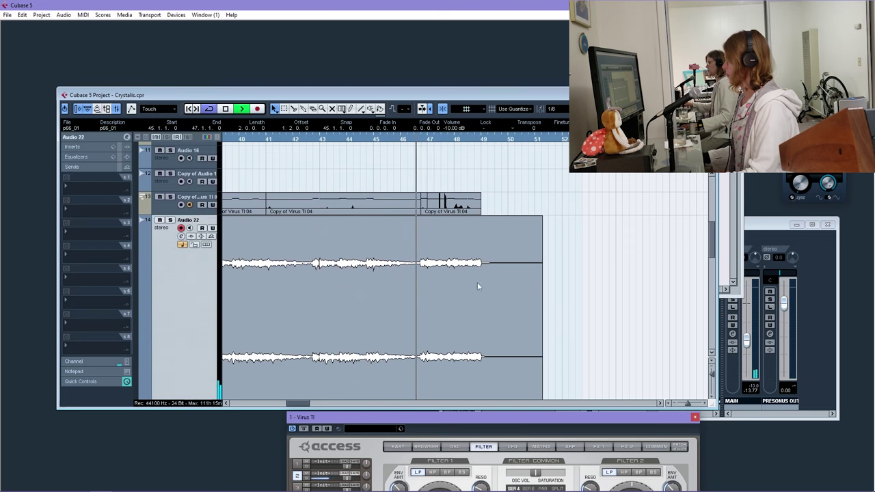
{"action": "left_click", "coordinate": [477, 282]}
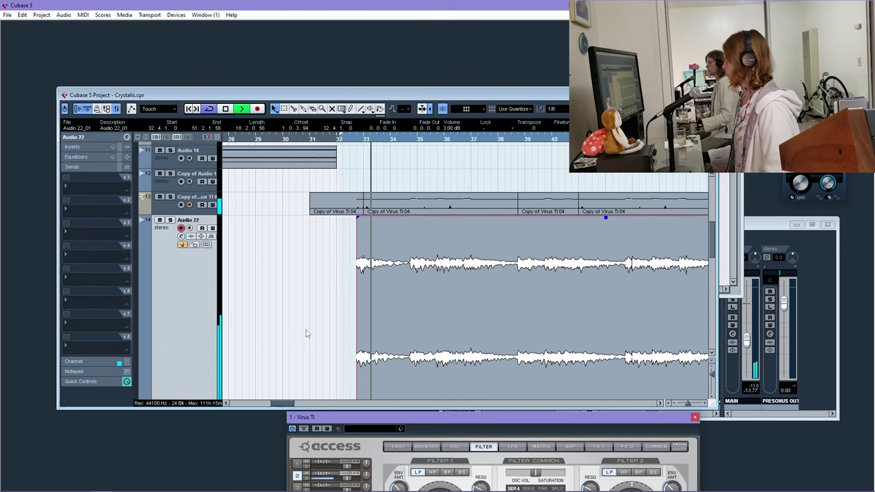
{"action": "left_click", "coordinate": [676, 405]}
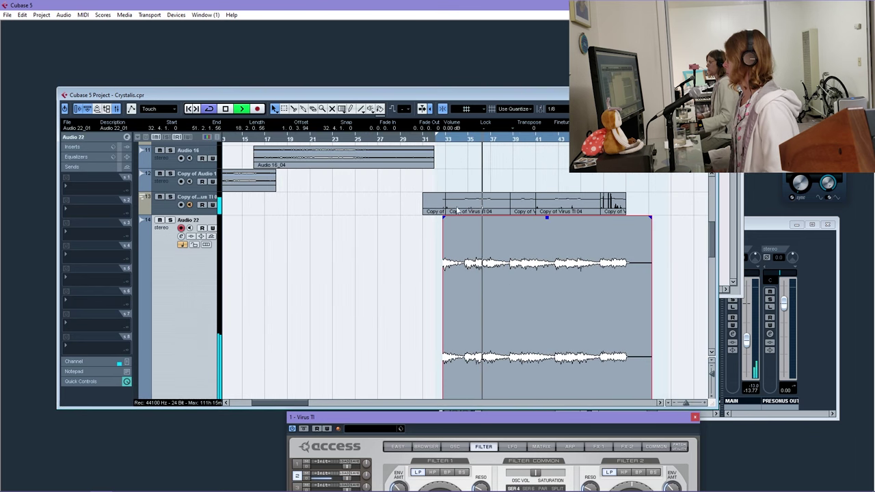
{"action": "scroll", "coordinate": [451, 127], "scroll_direction": "up", "scroll_amount": 2}
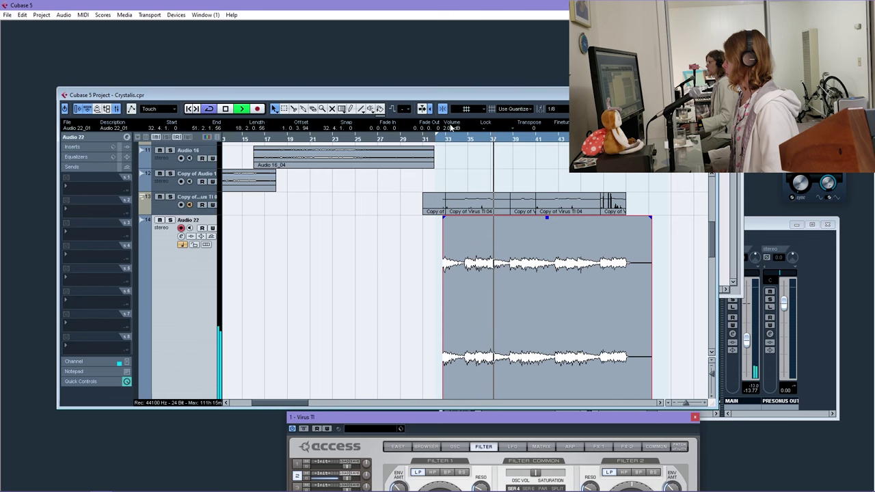
{"action": "key", "text": "KP_1"}
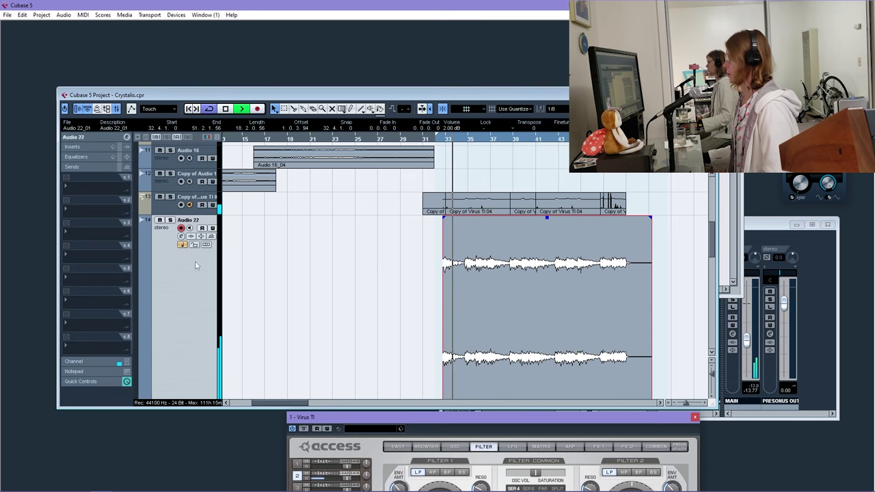
Send the Audio 22 track to FX 1-RoomWorks at a level of -10.95
{"action": "left_click", "coordinate": [76, 186]}
{"action": "left_click", "coordinate": [84, 212]}
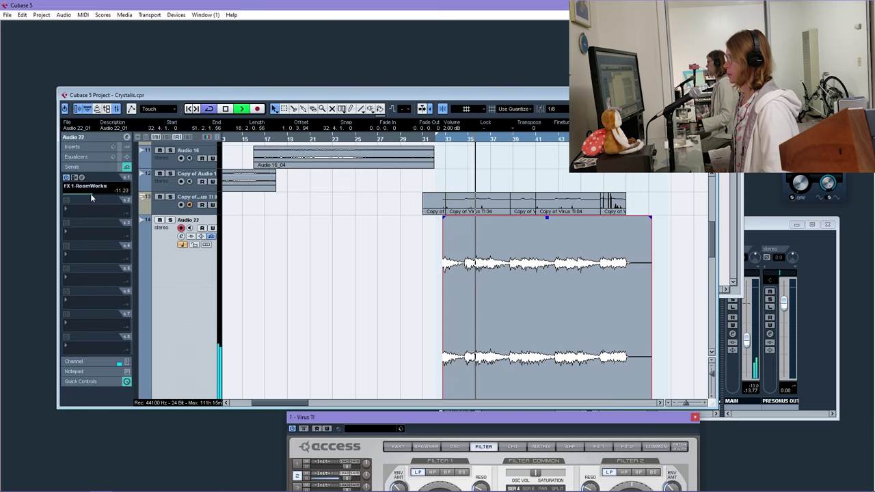
Enable the first EQ band on Audio 22 as Low Shelf I with -3.8 dB gain at 390.6 Hz
{"action": "left_click", "coordinate": [127, 138]}
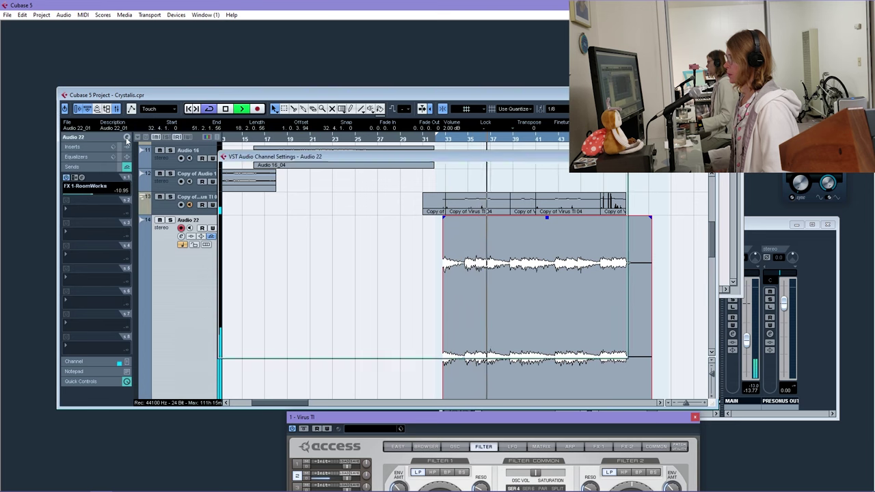
{"action": "left_click", "coordinate": [296, 315]}
{"action": "left_click", "coordinate": [307, 349]}
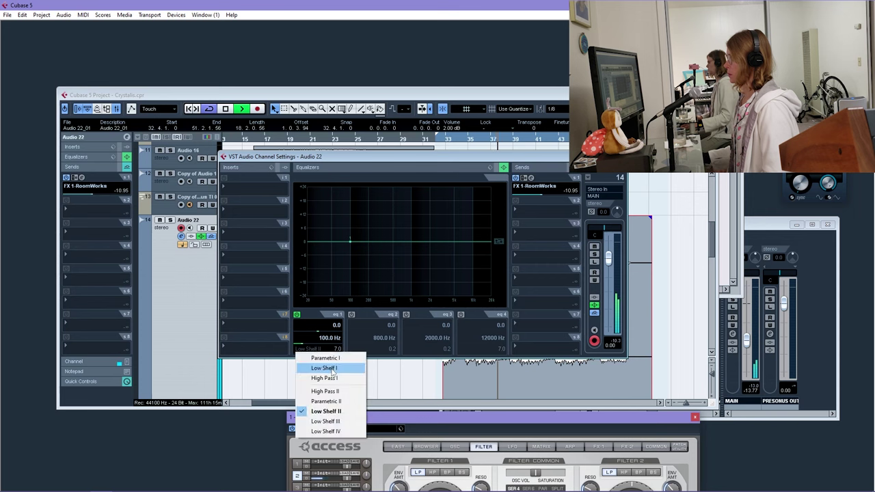
{"action": "left_click", "coordinate": [315, 369]}
{"action": "left_click_drag", "start_coordinate": [318, 327], "coordinate": [315, 336]}
{"action": "scroll", "coordinate": [307, 346], "scroll_direction": "up", "scroll_amount": 5}
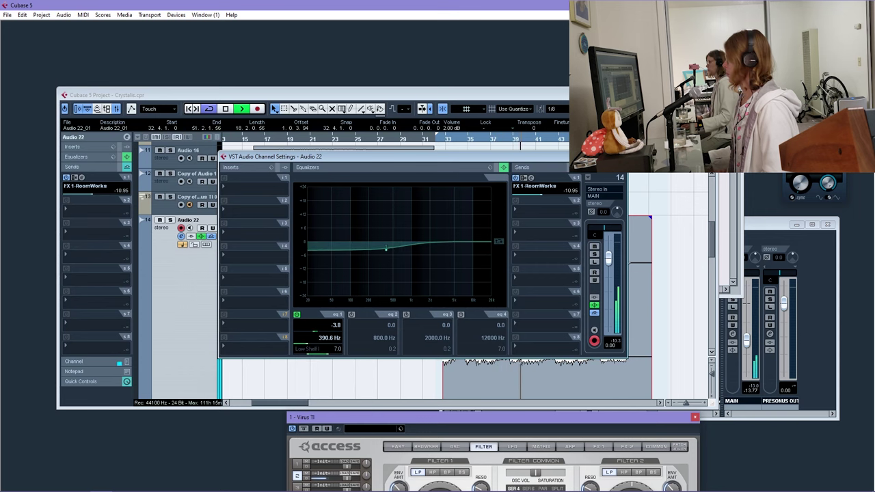
{"action": "left_click", "coordinate": [399, 393]}
Listen to the arrangement with the adjusted Audio 22 track and stop playback at bar 49
{"action": "scroll", "coordinate": [423, 300], "scroll_direction": "right", "scroll_amount": 4}
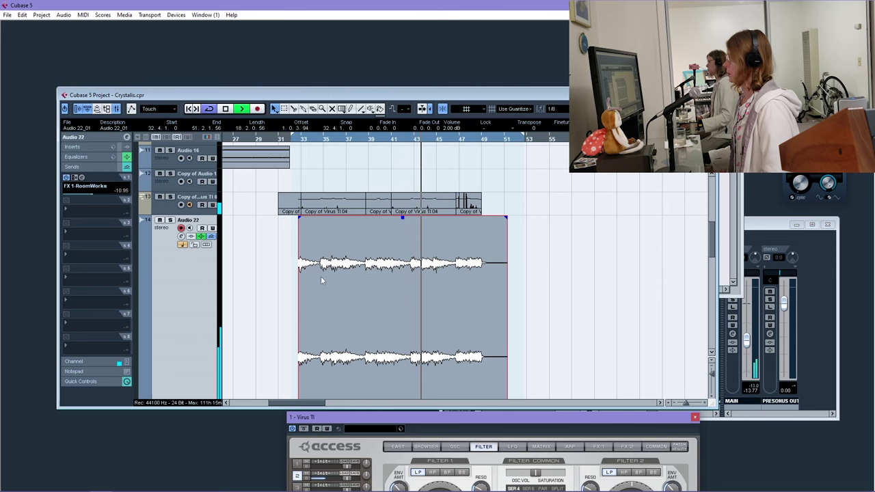
{"action": "scroll", "coordinate": [320, 275], "scroll_direction": "down", "scroll_amount": 2}
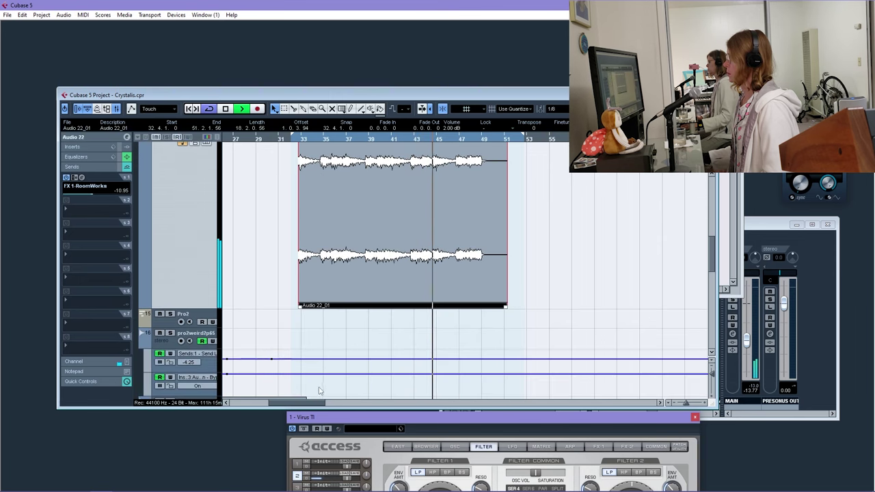
{"action": "scroll", "coordinate": [358, 299], "scroll_direction": "right", "scroll_amount": 2}
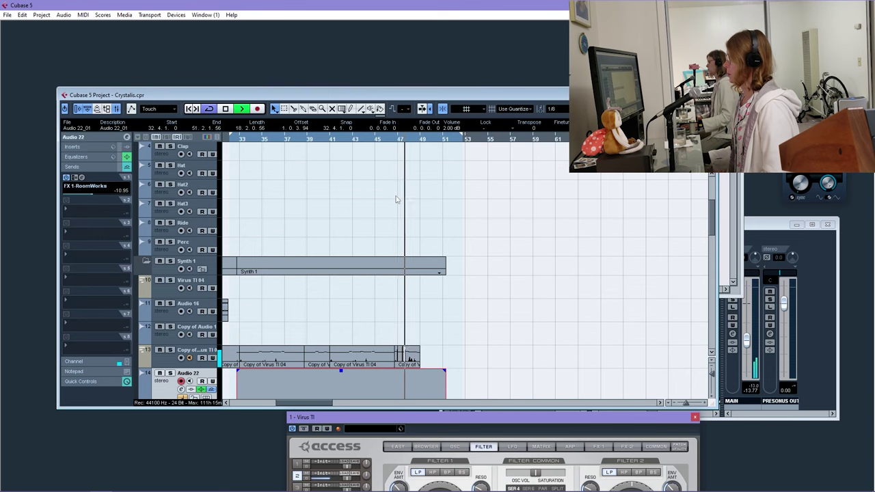
{"action": "scroll", "coordinate": [397, 200], "scroll_direction": "down", "scroll_amount": 5}
{"action": "scroll", "coordinate": [400, 198], "scroll_direction": "up", "scroll_amount": 5}
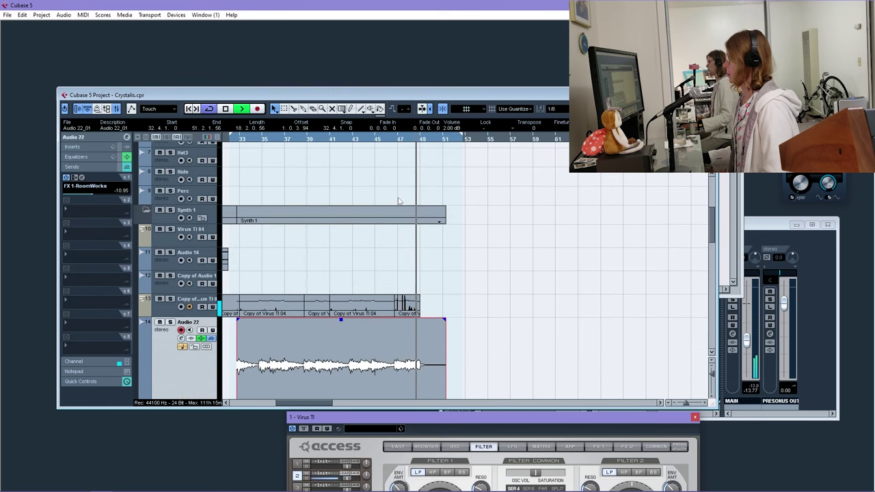
{"action": "key", "text": "space"}
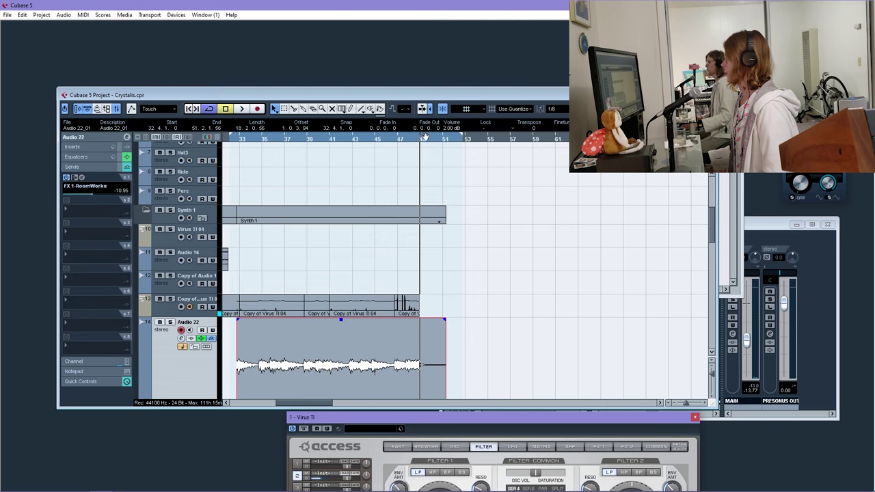
Place the cursor at bar 49, select the BD track and open the audio file import
{"action": "left_click_drag", "start_coordinate": [424, 137], "coordinate": [425, 162]}
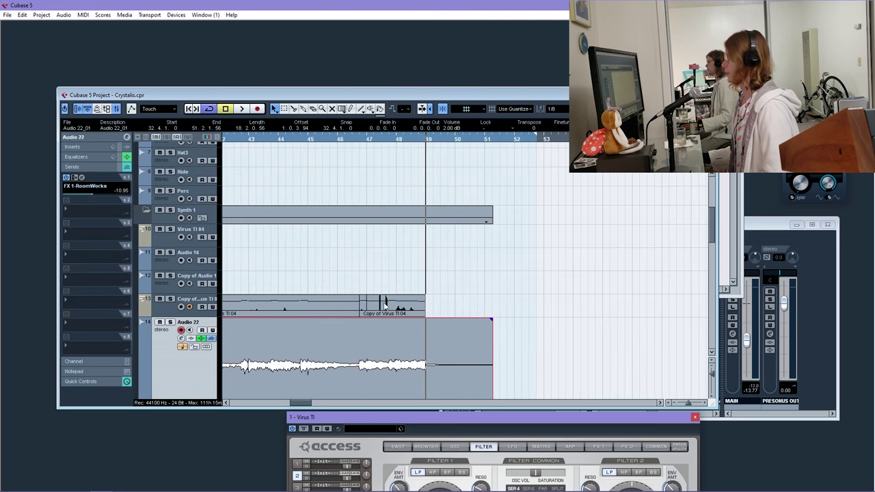
{"action": "scroll", "coordinate": [152, 216], "scroll_direction": "up", "scroll_amount": 5}
{"action": "left_click", "coordinate": [179, 274]}
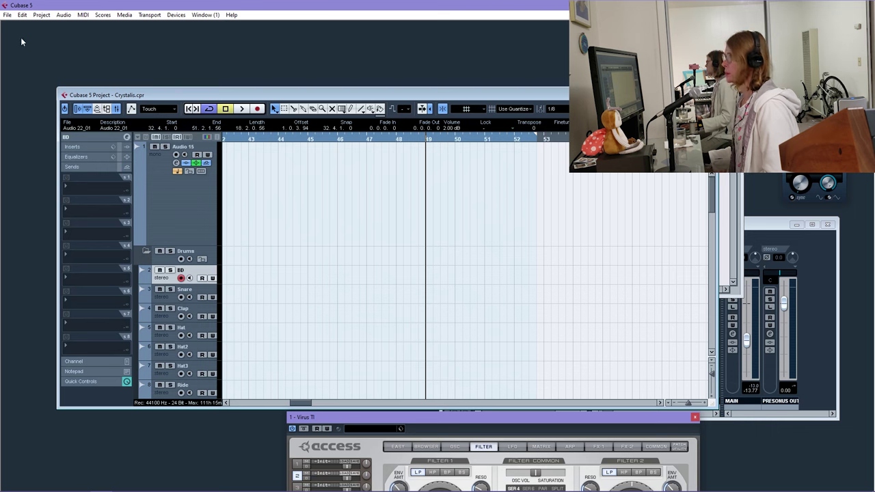
{"action": "left_click", "coordinate": [6, 15]}
{"action": "mouse_move", "coordinate": [41, 166]}
{"action": "left_click", "coordinate": [171, 166]}
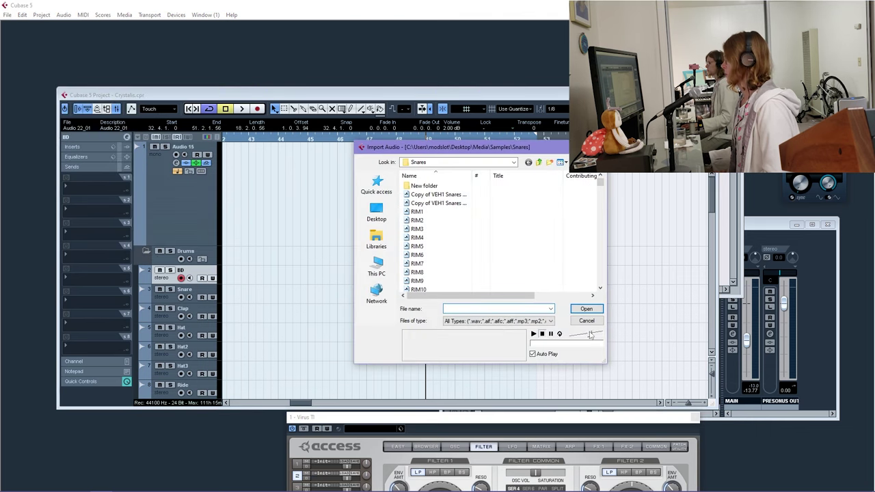
Browse to the BD folder inside Samples and audition the KICK6 sample
{"action": "left_click", "coordinate": [540, 162]}
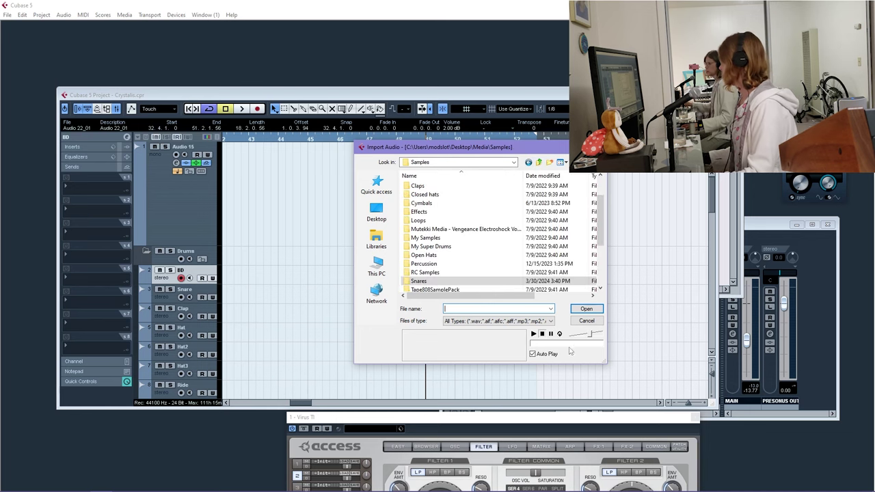
{"action": "scroll", "coordinate": [438, 205], "scroll_direction": "up", "scroll_amount": 2}
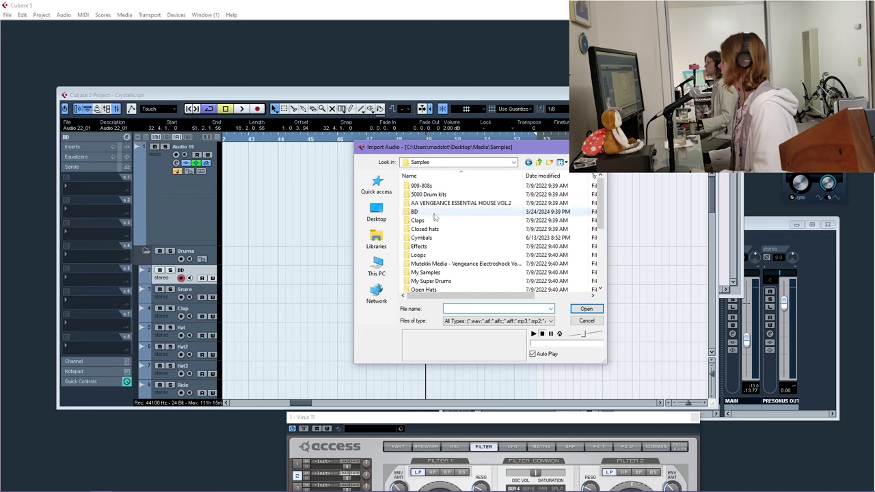
{"action": "double_click", "coordinate": [435, 219]}
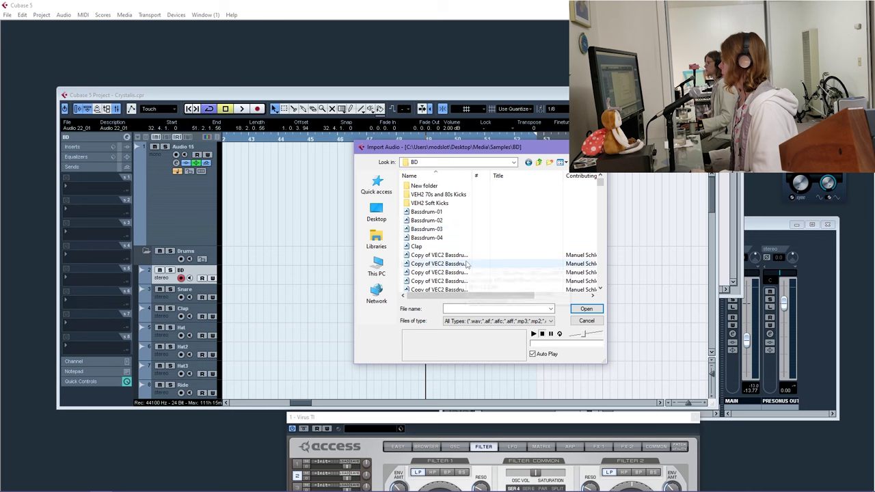
{"action": "left_click", "coordinate": [471, 259]}
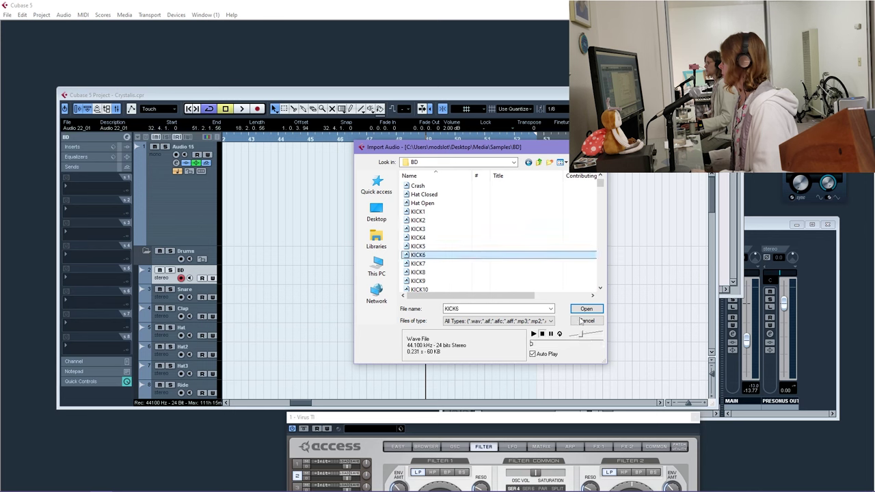
Open the VEH2 Soft Kicks folder inside BD and audition its kick samples from 009 through 056
{"action": "scroll", "coordinate": [600, 186], "scroll_direction": "up", "scroll_amount": 3}
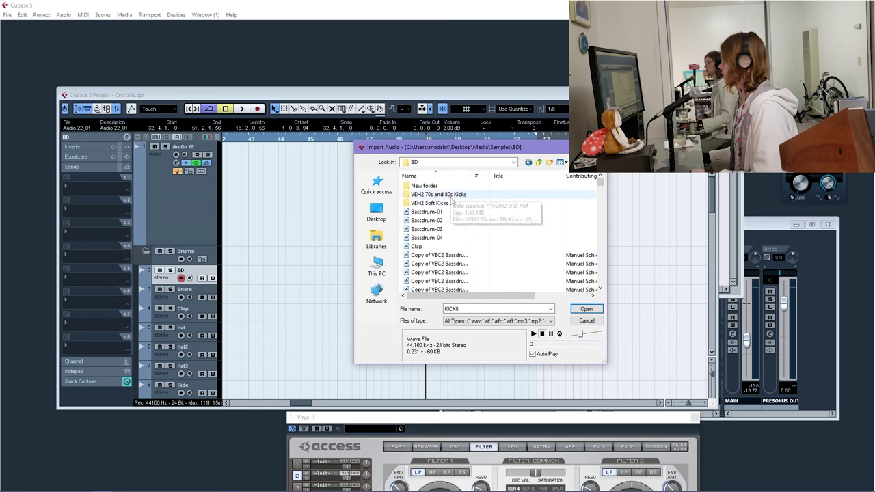
{"action": "double_click", "coordinate": [478, 203]}
{"action": "left_click", "coordinate": [478, 281]}
{"action": "scroll", "coordinate": [479, 273], "scroll_direction": "down", "scroll_amount": 4}
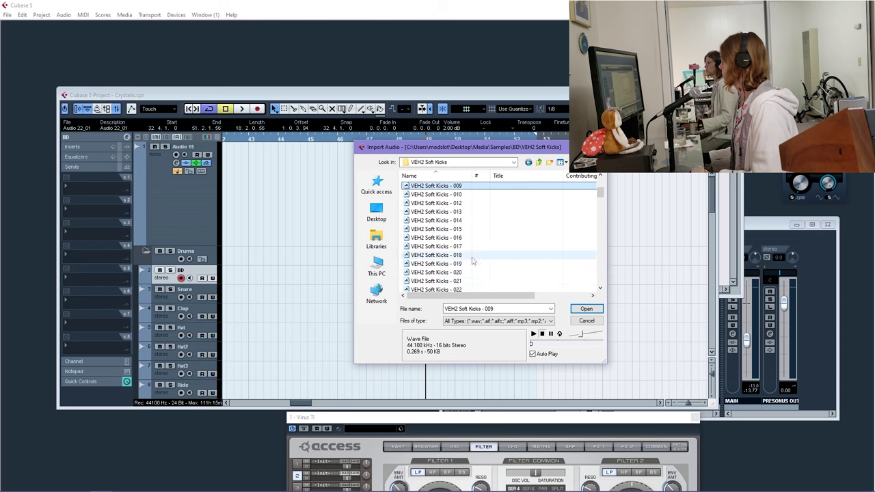
{"action": "key", "text": "Down"}
{"action": "key", "text": "Down"}
{"action": "key", "text": "Down"}
{"action": "key", "text": "Down"}
{"action": "key", "text": "Down"}
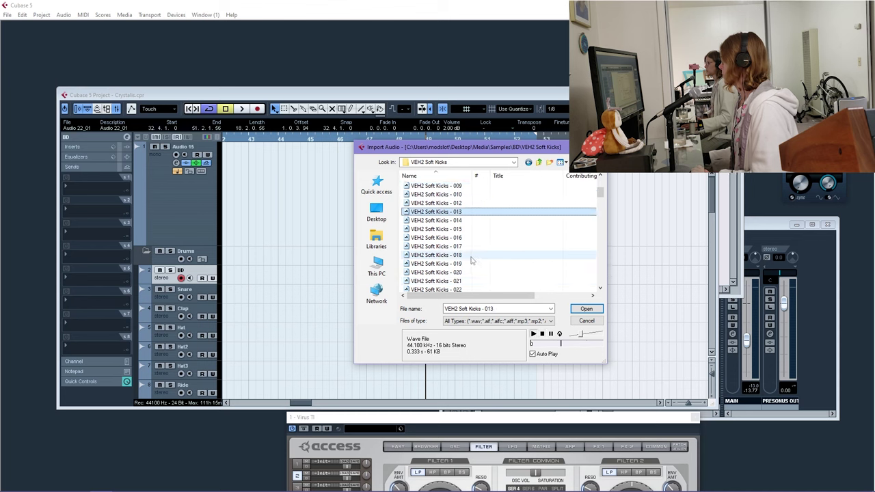
{"action": "key", "text": "Down"}
{"action": "key", "text": "Down"}
{"action": "key", "text": "Down"}
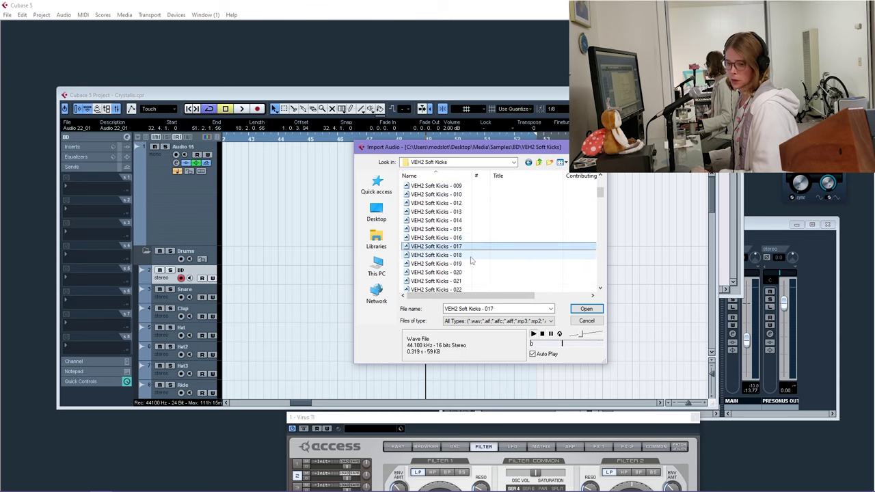
{"action": "key", "text": "Down"}
{"action": "key", "text": "Down"}
{"action": "key", "text": "Down"}
{"action": "key", "text": "Down"}
{"action": "key", "text": "Down"}
{"action": "key", "text": "Down"}
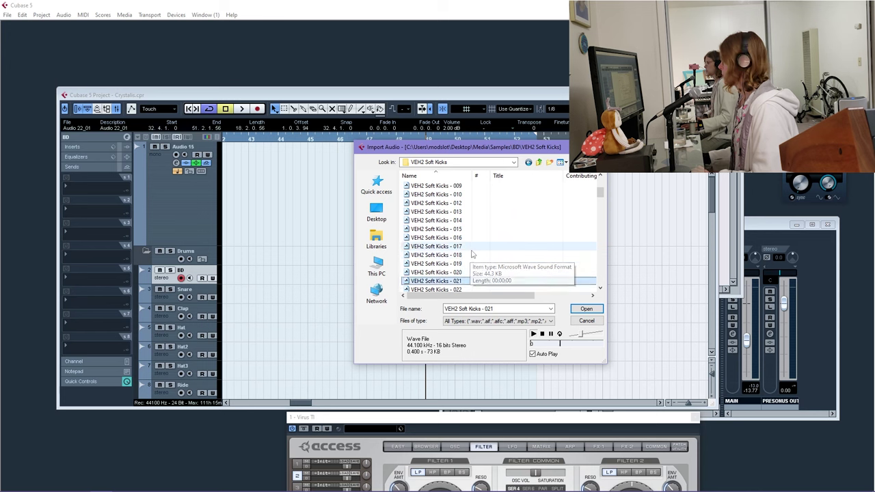
{"action": "key", "text": "Down"}
{"action": "key", "text": "Down"}
{"action": "key", "text": "Down"}
{"action": "key", "text": "Down"}
{"action": "key", "text": "Down"}
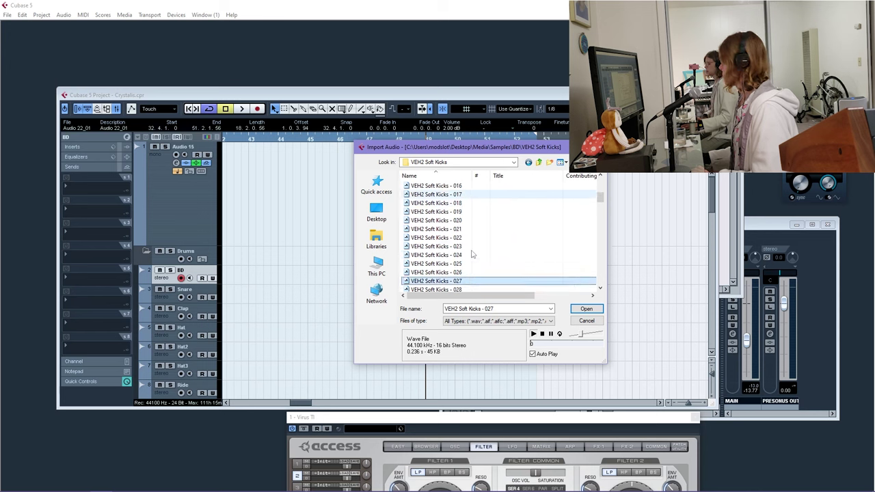
{"action": "key", "text": "Down"}
{"action": "key", "text": "Down"}
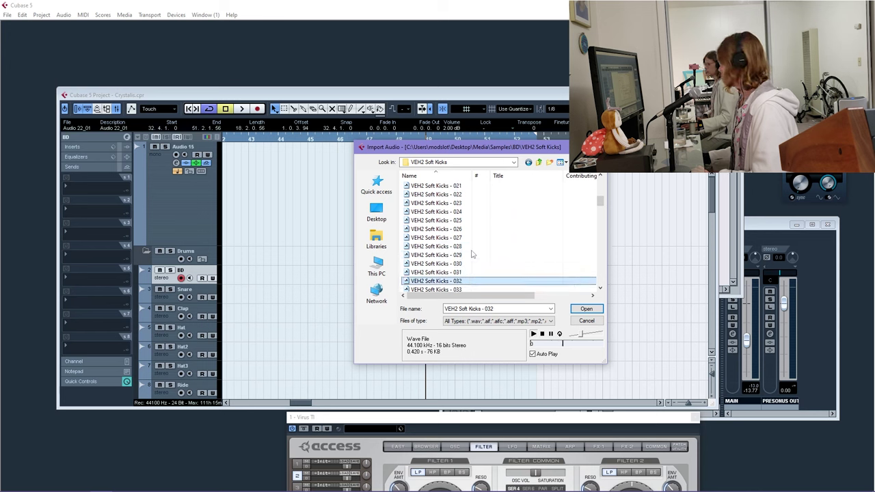
{"action": "key", "text": "Down"}
{"action": "key", "text": "Down"}
{"action": "key", "text": "Down"}
{"action": "key", "text": "Down"}
{"action": "key", "text": "Down"}
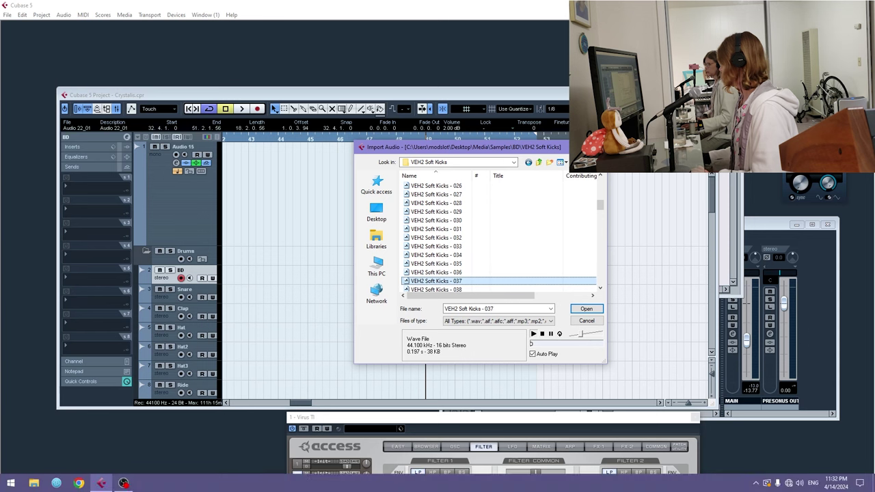
{"action": "key", "text": "Down"}
{"action": "key", "text": "Down"}
{"action": "key", "text": "Down"}
{"action": "key", "text": "Down"}
{"action": "key", "text": "Down"}
{"action": "key", "text": "Down"}
{"action": "key", "text": "Down"}
{"action": "key", "text": "Down"}
{"action": "key", "text": "Down"}
{"action": "key", "text": "Down"}
{"action": "key", "text": "Down"}
{"action": "key", "text": "Down"}
{"action": "key", "text": "Down"}
{"action": "key", "text": "Down"}
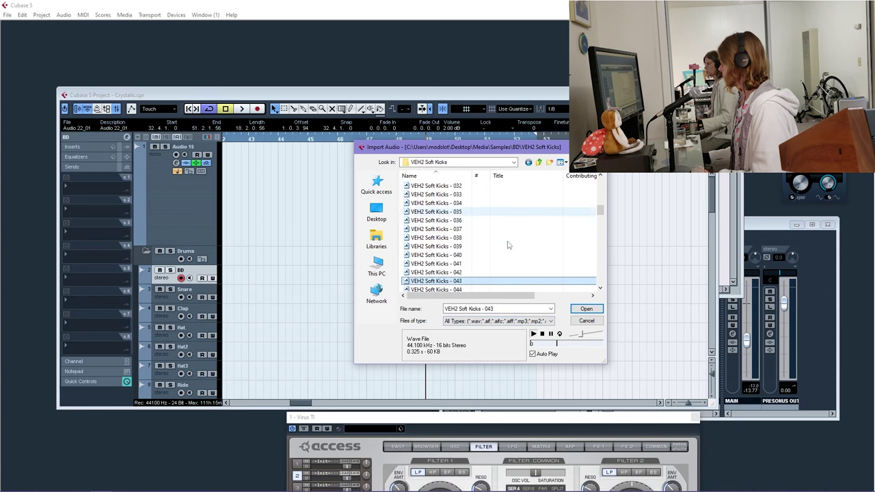
Import the VEH2 Soft Kicks - 055 sample onto the BD track at bar 49
{"action": "left_click", "coordinate": [477, 272]}
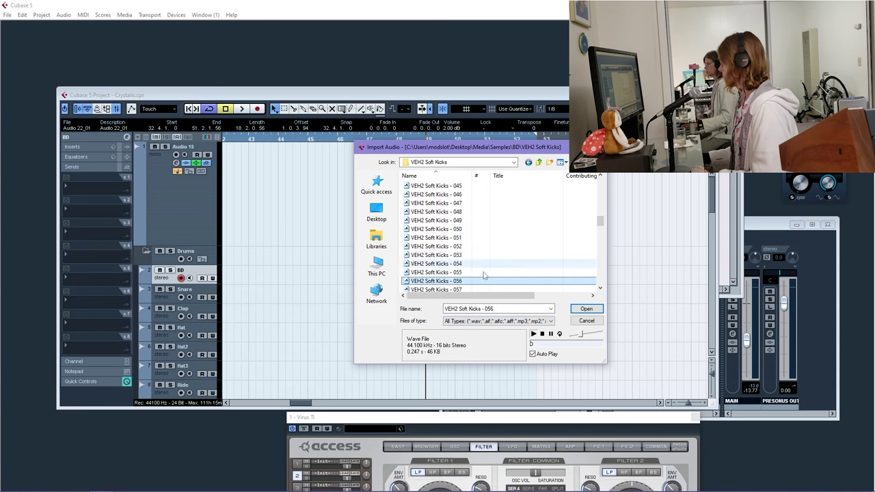
{"action": "key", "text": "Down"}
{"action": "key", "text": "Return"}
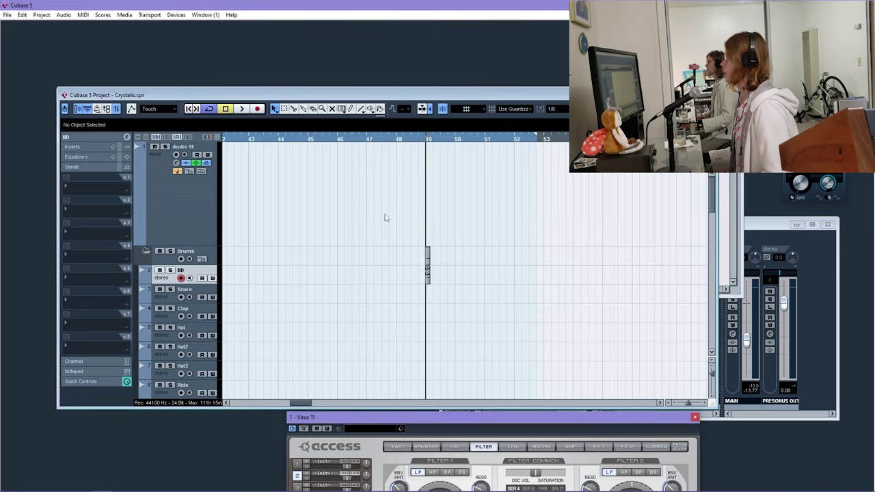
Solo the BD track, set its volume to -10.68 and play the imported kick
{"action": "left_click", "coordinate": [170, 270]}
{"action": "left_click", "coordinate": [95, 138]}
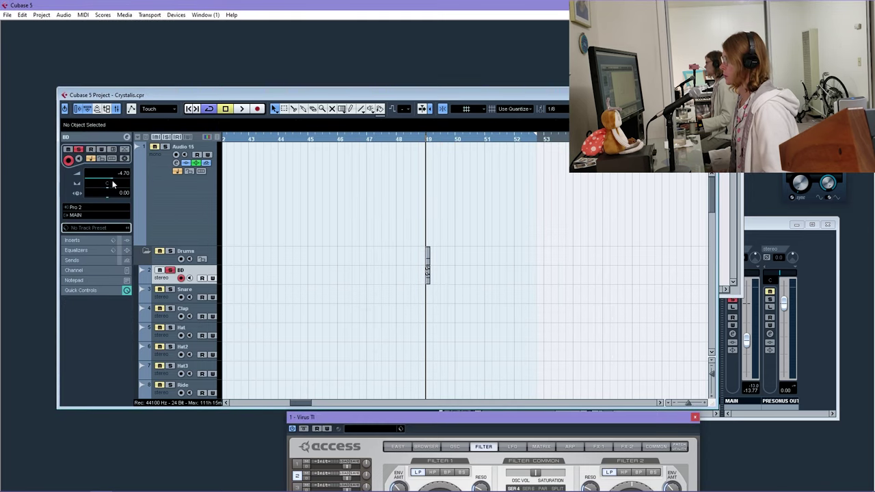
{"action": "key", "text": "space"}
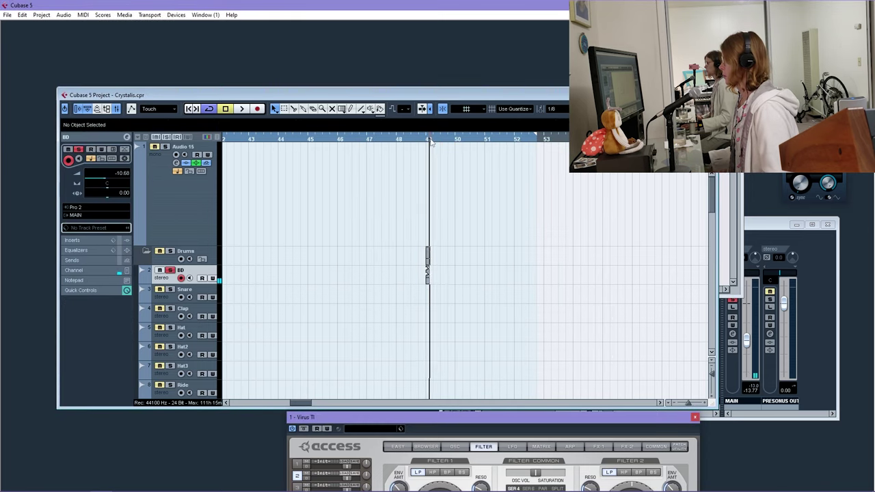
Load the tuner plug-in into insert slot 4 of the BD track
{"action": "key", "text": "h"}
{"action": "left_click", "coordinate": [73, 240]}
{"action": "left_click", "coordinate": [74, 240]}
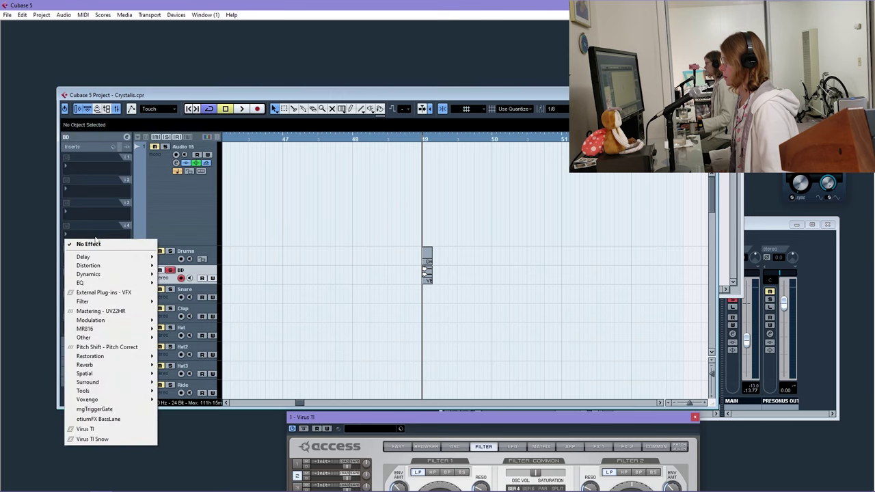
{"action": "mouse_move", "coordinate": [137, 394]}
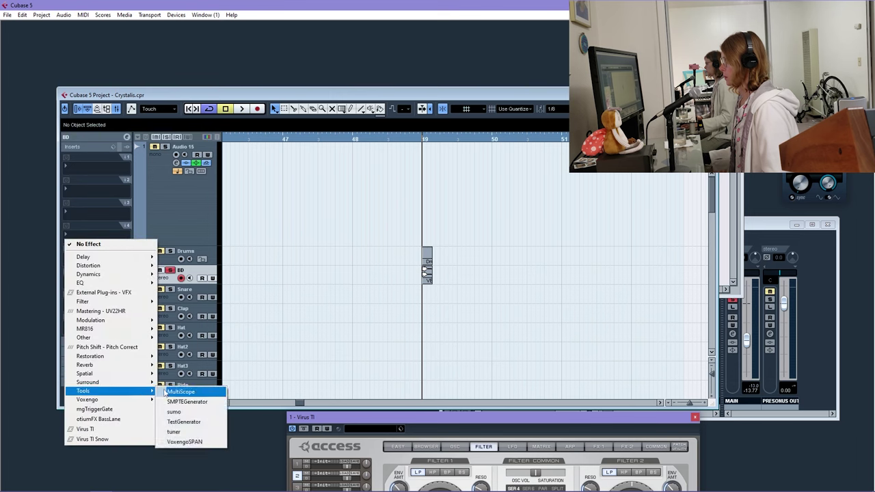
{"action": "left_click", "coordinate": [174, 432]}
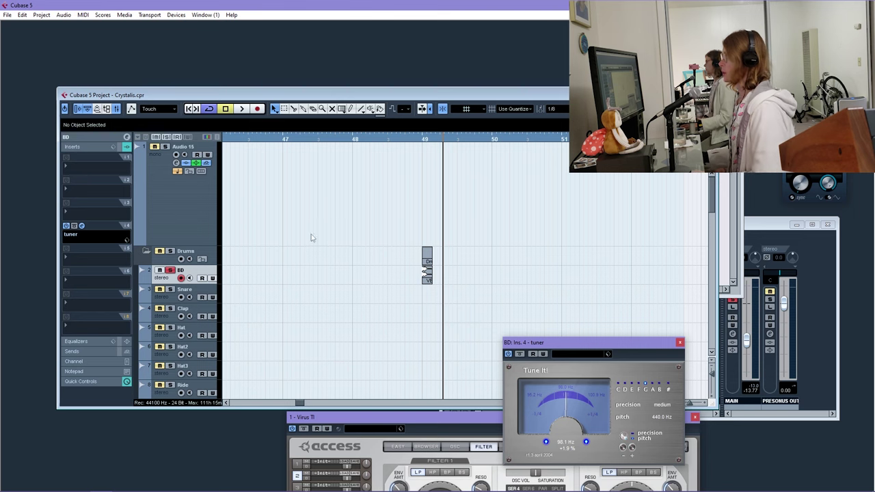
{"action": "left_click", "coordinate": [7, 15]}
{"action": "mouse_move", "coordinate": [68, 164]}
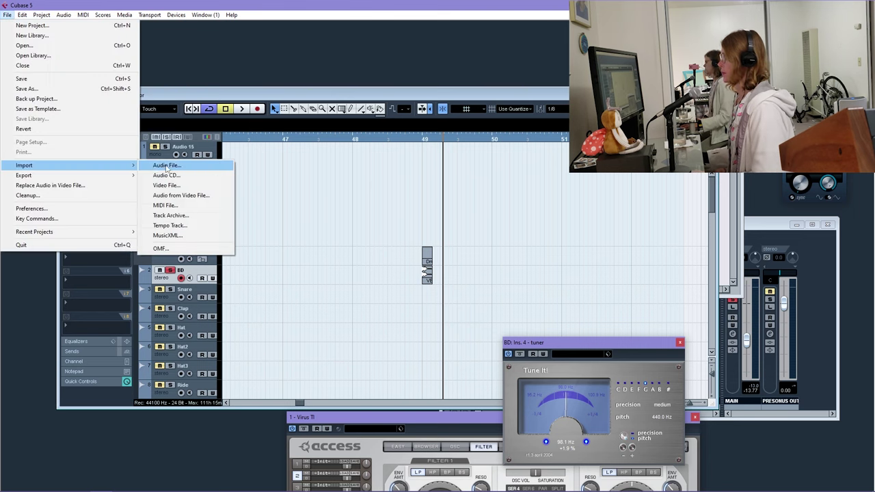
{"action": "left_click", "coordinate": [222, 164]}
{"action": "double_click", "coordinate": [436, 229]}
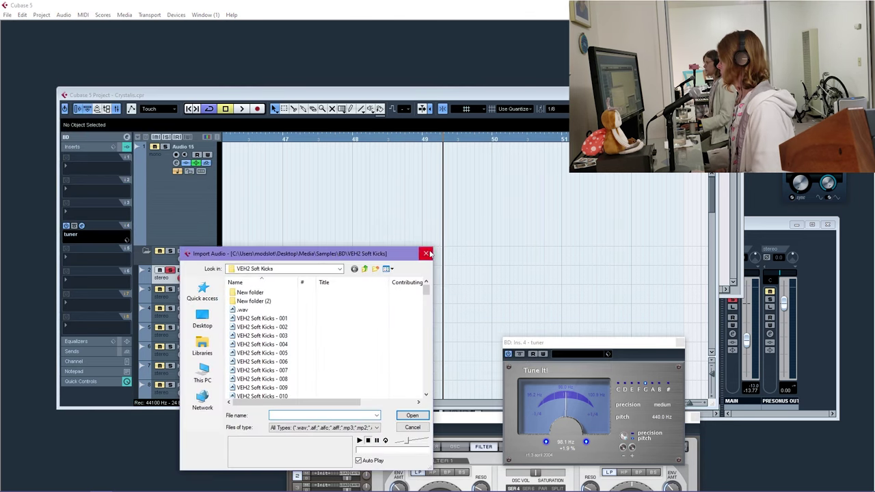
{"action": "key", "text": "h"}
{"action": "key", "text": "h"}
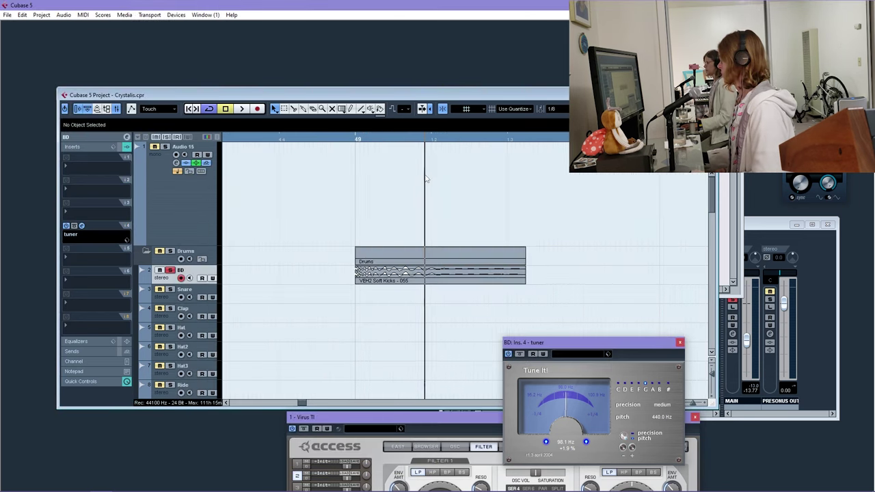
{"action": "left_click", "coordinate": [7, 14]}
{"action": "left_click", "coordinate": [430, 315]}
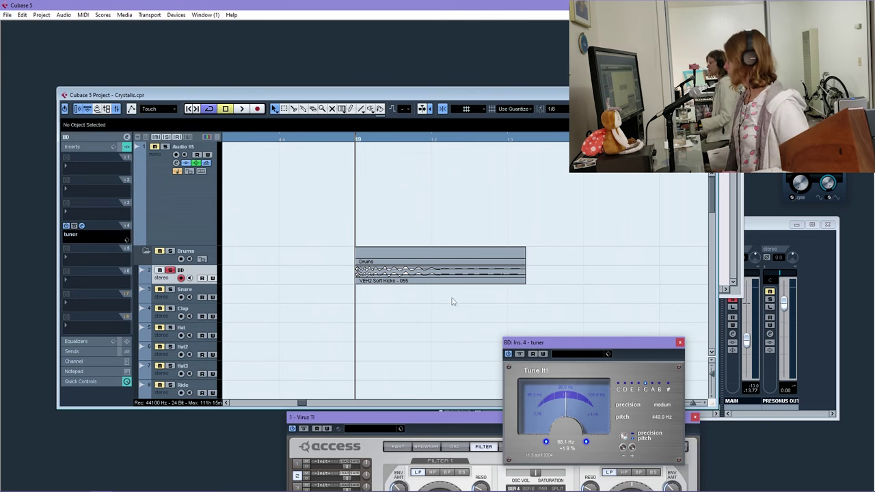
Pitch shift the kick event at bar 49 by -1 semitone and play it to check its tuning
{"action": "left_click", "coordinate": [416, 283]}
{"action": "right_click", "coordinate": [396, 276]}
{"action": "mouse_move", "coordinate": [437, 415]}
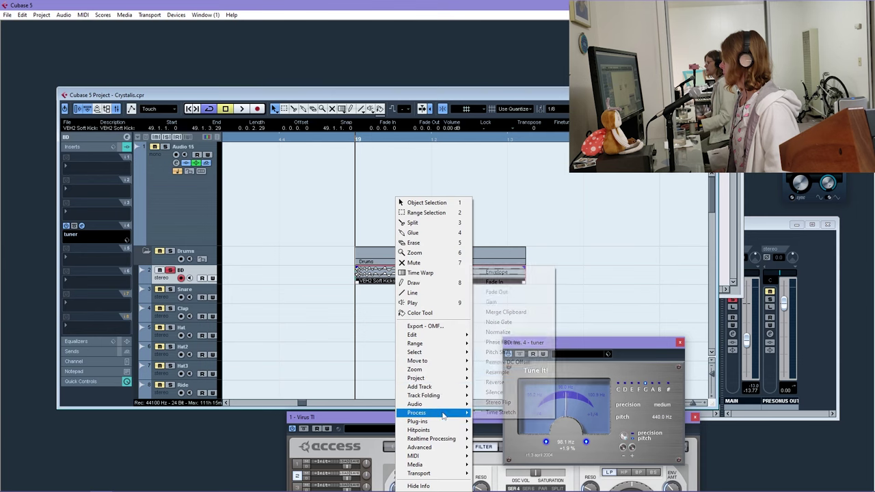
{"action": "left_click", "coordinate": [496, 351]}
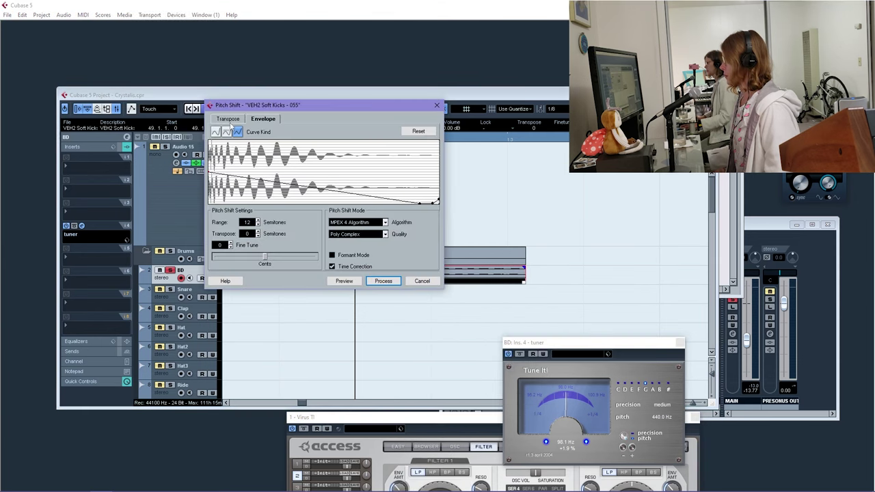
{"action": "left_click", "coordinate": [229, 120]}
{"action": "left_click", "coordinate": [257, 180]}
{"action": "left_click", "coordinate": [258, 180]}
{"action": "left_click", "coordinate": [258, 180]}
{"action": "left_click", "coordinate": [258, 180]}
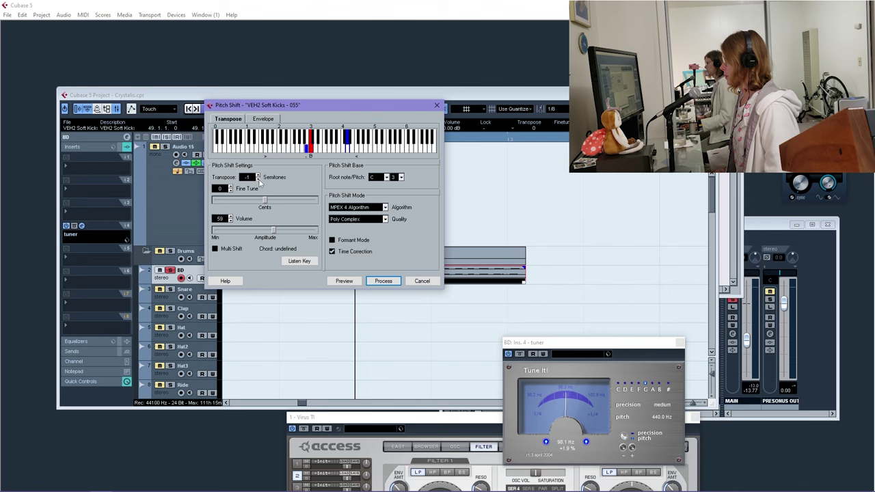
{"action": "left_click", "coordinate": [394, 281]}
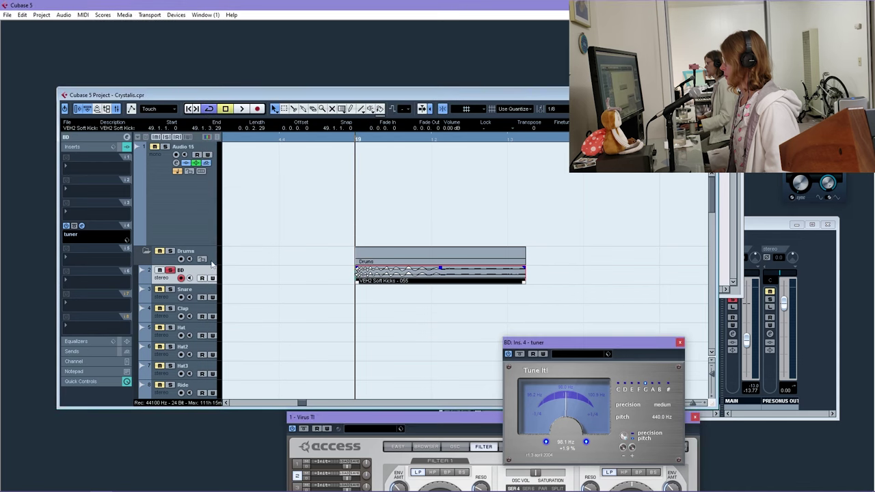
{"action": "key", "text": "space"}
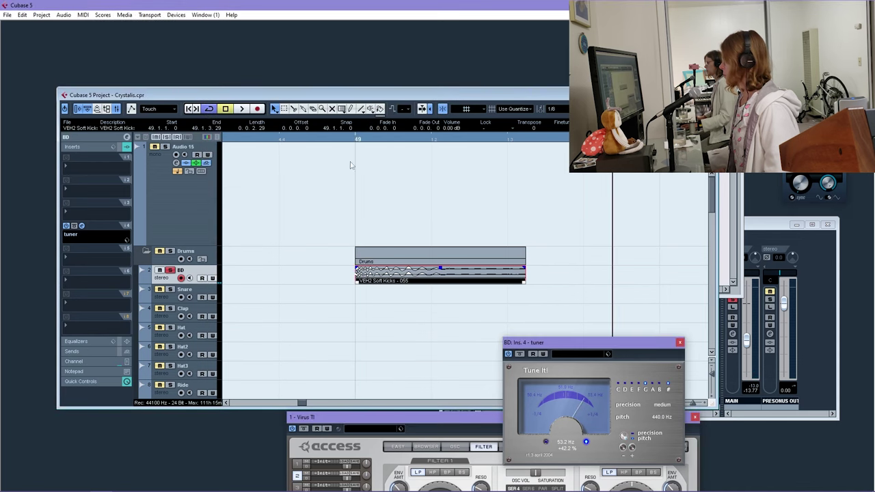
Reopen Pitch Shift for the kick event and bring up the choice of pitch shift qualities
{"action": "right_click", "coordinate": [376, 280]}
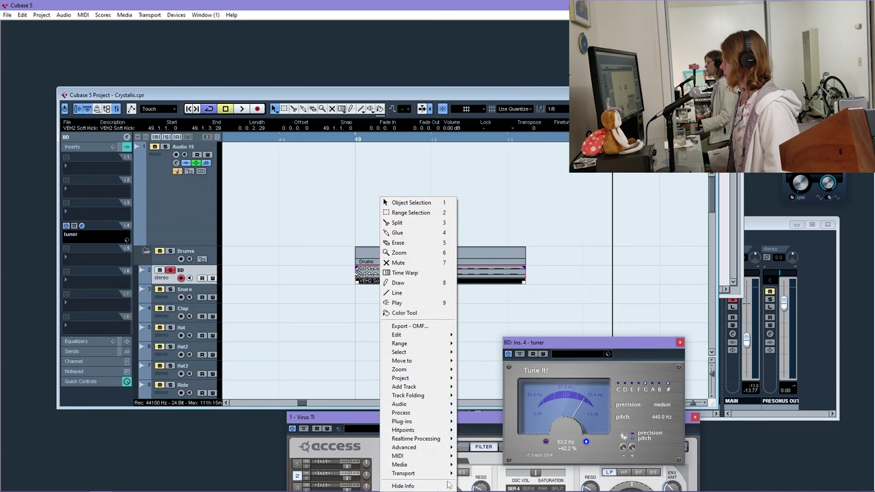
{"action": "mouse_move", "coordinate": [432, 414]}
{"action": "left_click", "coordinate": [487, 354]}
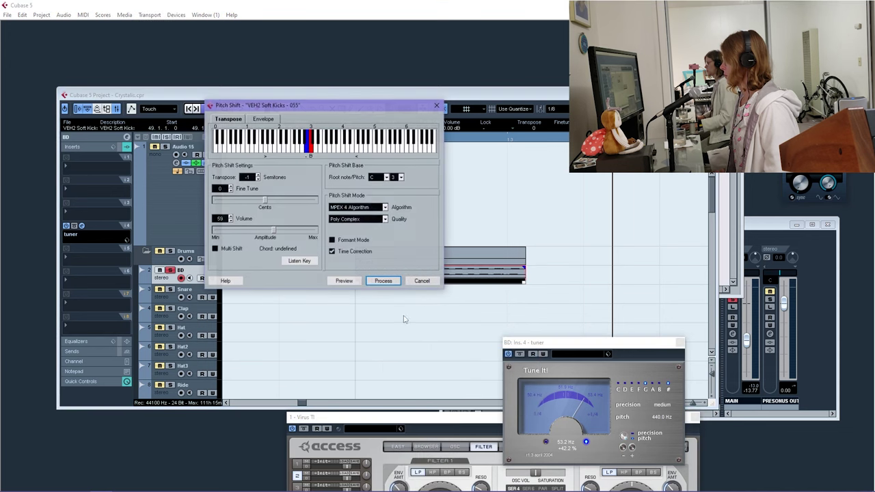
{"action": "left_click", "coordinate": [383, 207]}
{"action": "left_click", "coordinate": [396, 218]}
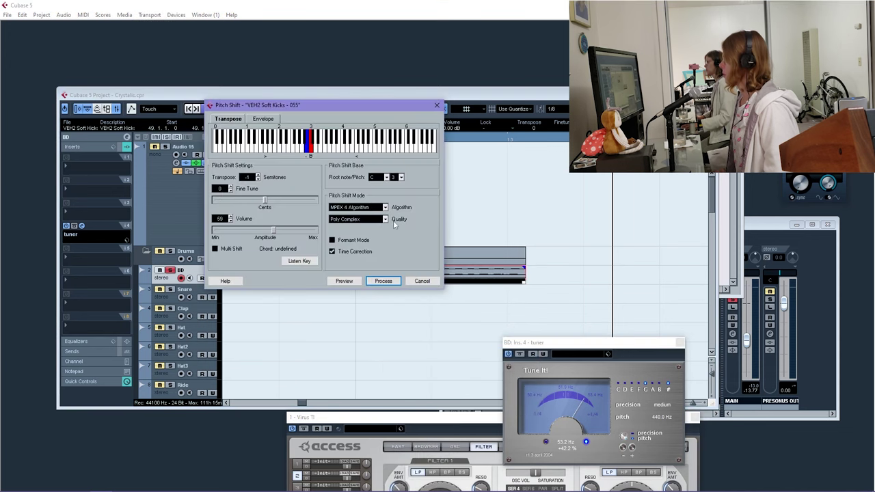
{"action": "left_click", "coordinate": [385, 219]}
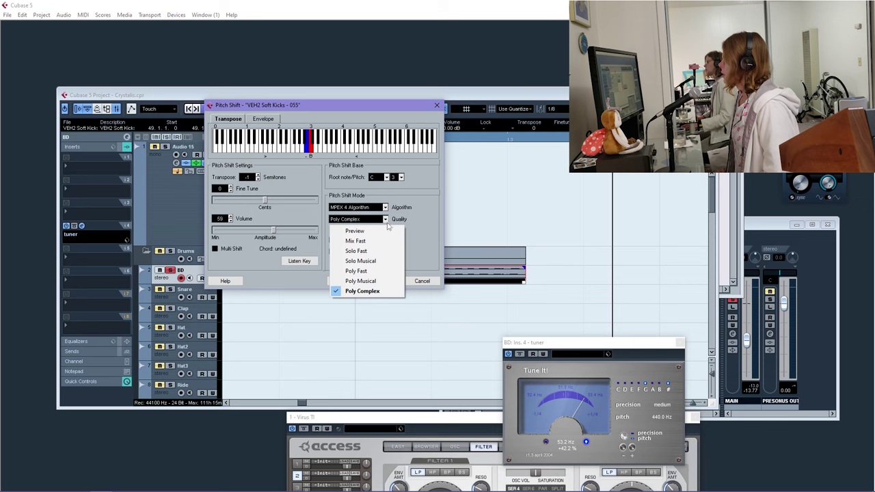
Process the VEH2 Soft Kicks - 055 clip with a -1 semitone pitch shift at Poly Musical quality and audition it from bar 49
{"action": "left_click", "coordinate": [381, 281]}
{"action": "left_click", "coordinate": [378, 283]}
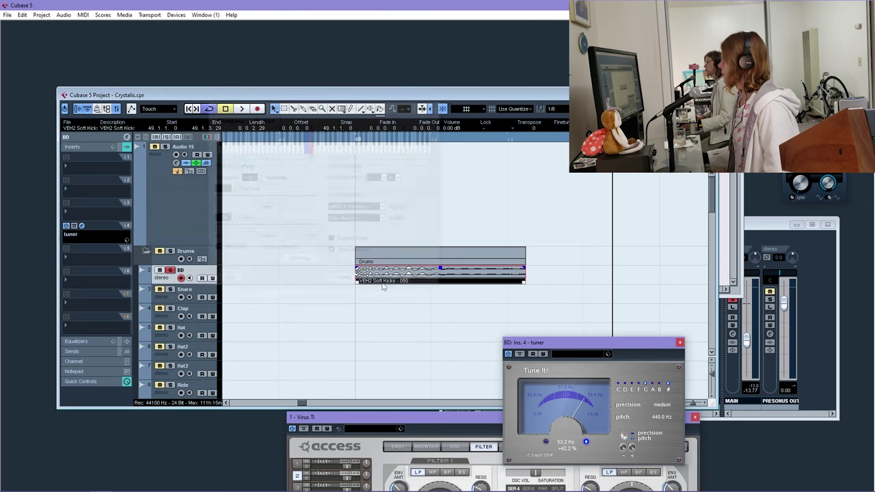
{"action": "key", "text": "space"}
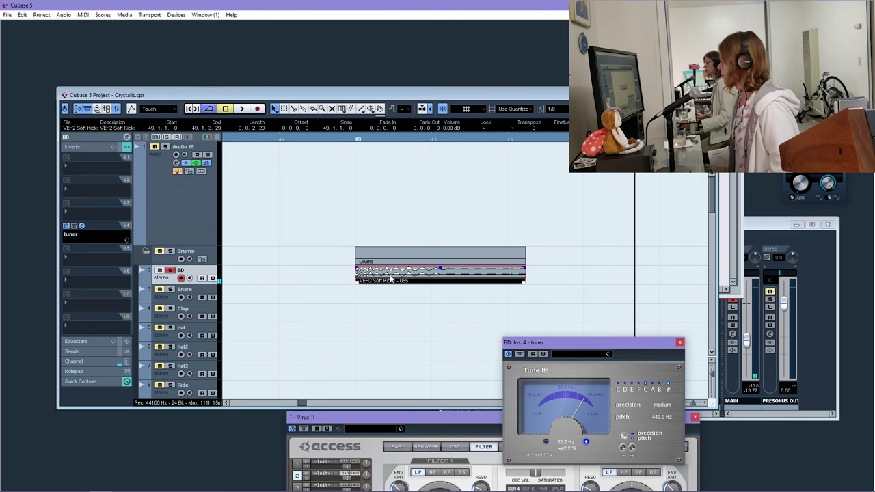
{"action": "left_click", "coordinate": [348, 140]}
{"action": "key", "text": "space"}
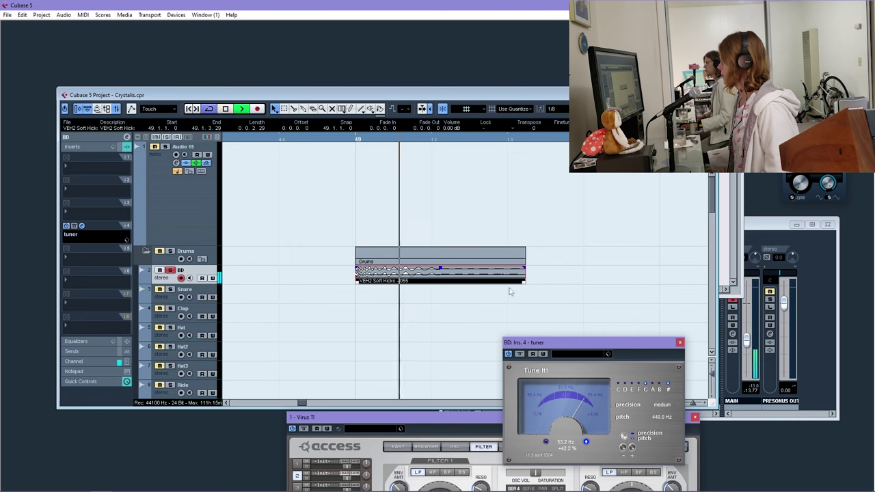
Delete the VEH2 Soft Kicks - 055 clip and import VEH2 Soft Kicks - 067 onto the BD track at bar 49
{"action": "key", "text": "Delete"}
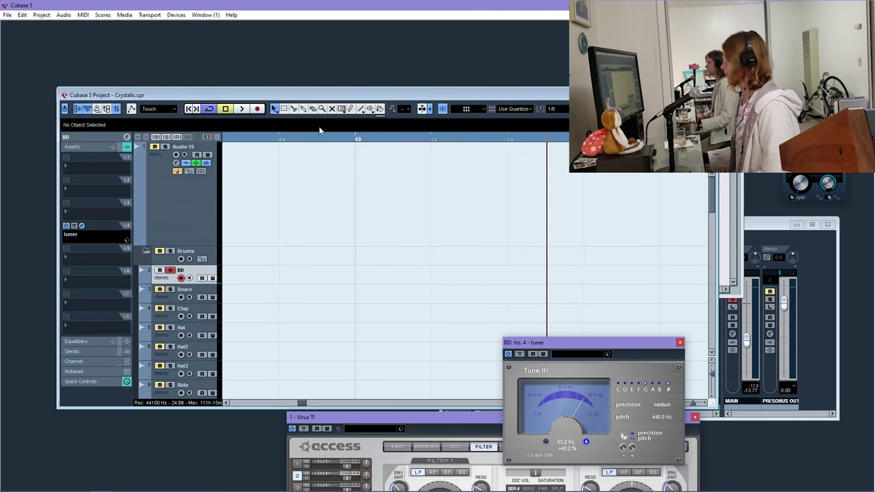
{"action": "left_click", "coordinate": [8, 15]}
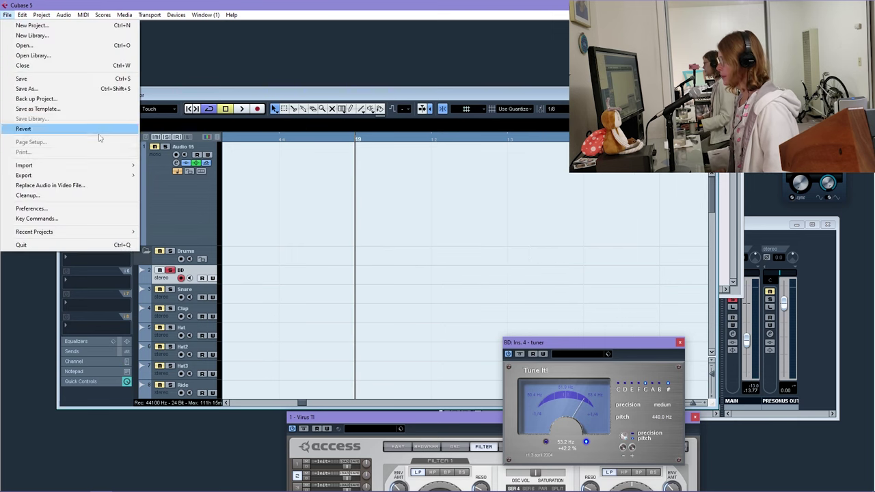
{"action": "mouse_move", "coordinate": [117, 166]}
{"action": "left_click", "coordinate": [183, 167]}
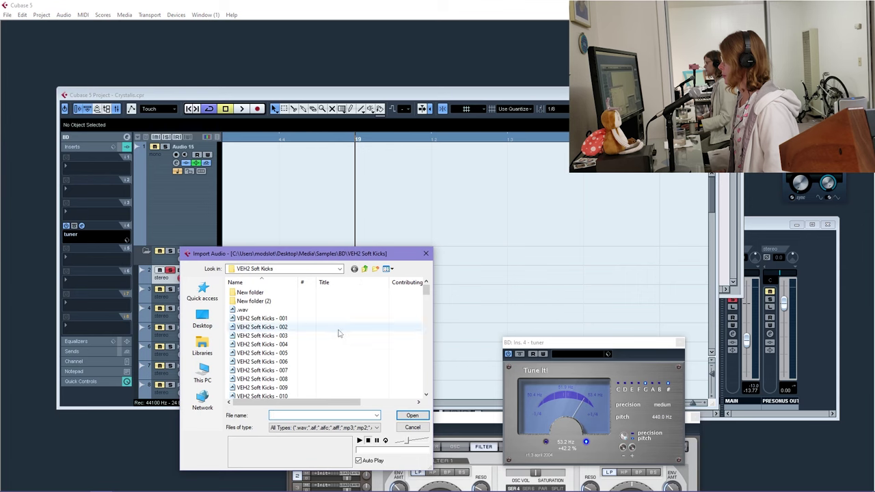
{"action": "scroll", "coordinate": [328, 331], "scroll_direction": "down", "scroll_amount": 19}
{"action": "left_click", "coordinate": [313, 362]}
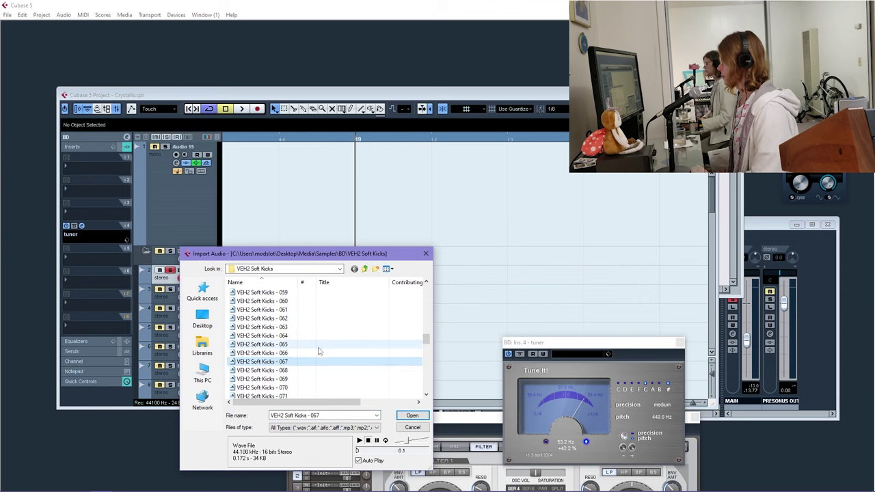
{"action": "key", "text": "Return"}
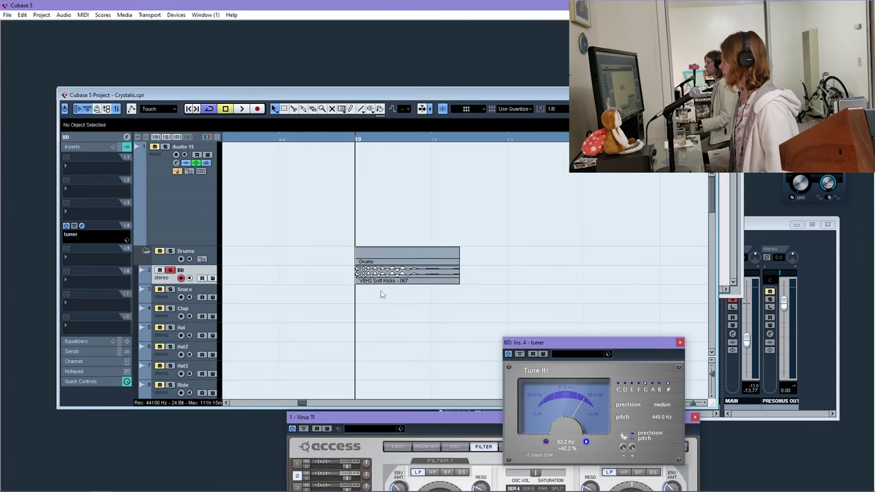
Audition the imported VEH2 Soft Kicks - 067 sample repeatedly from bar 49, checking its pitch on the tuner
{"action": "key", "text": "space"}
{"action": "key", "text": "space"}
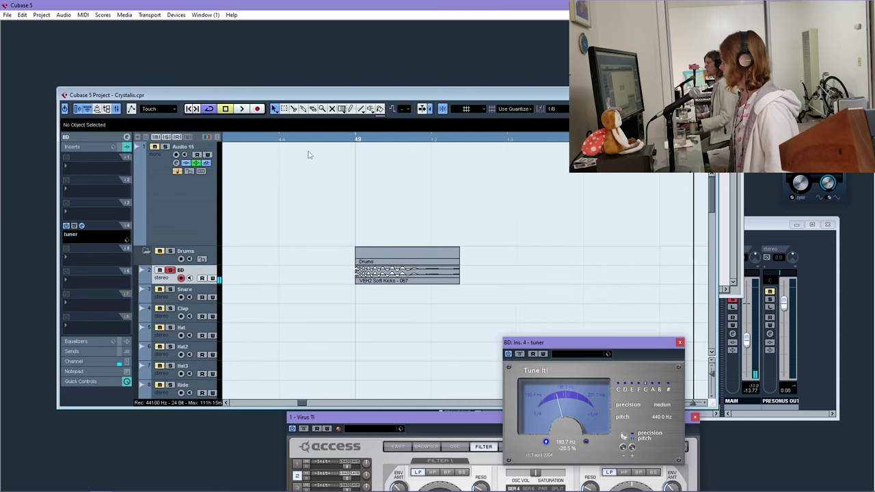
{"action": "key", "text": "space"}
{"action": "key", "text": "space"}
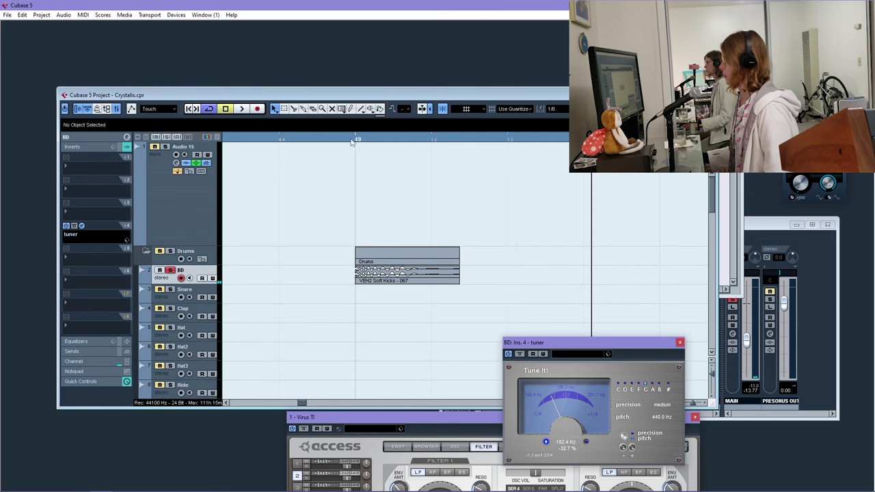
{"action": "left_click_drag", "start_coordinate": [351, 140], "coordinate": [376, 228]}
{"action": "left_click_drag", "start_coordinate": [353, 142], "coordinate": [377, 228]}
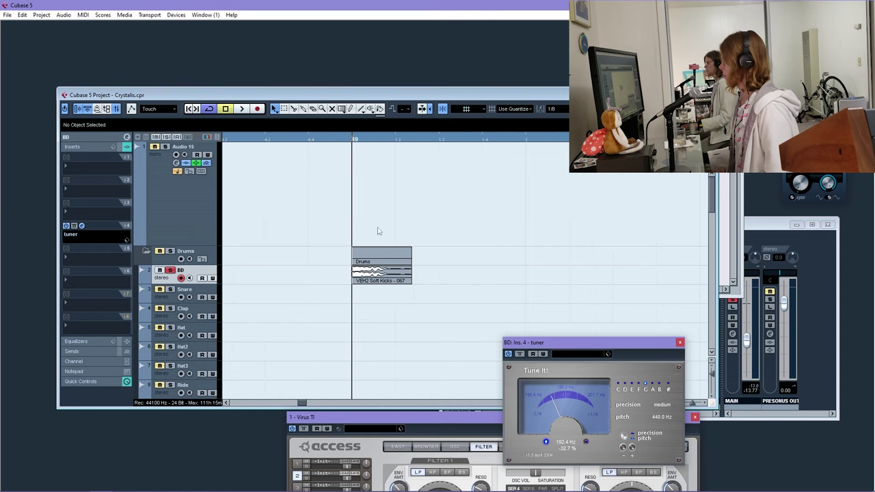
{"action": "key", "text": "space"}
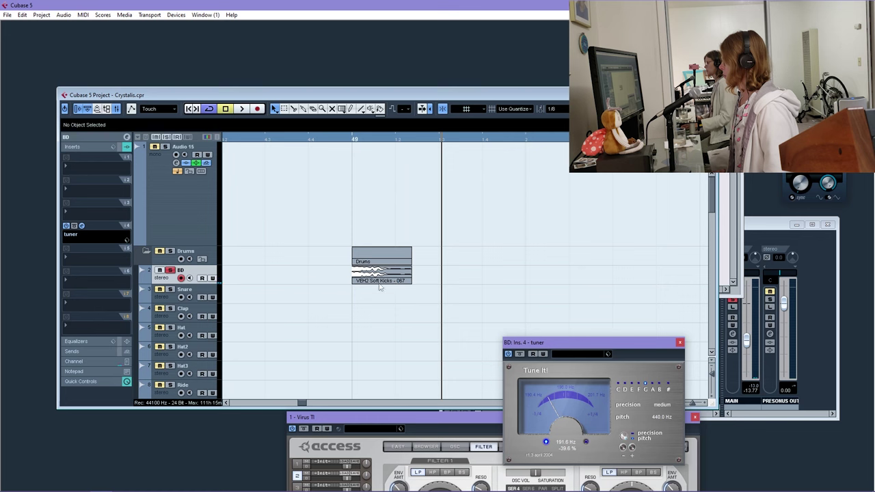
Copy the kick clip to just past the middle of bar 49, and duplicate the pair at the start of bar 50
{"action": "left_click_drag", "start_coordinate": [346, 142], "coordinate": [380, 196]}
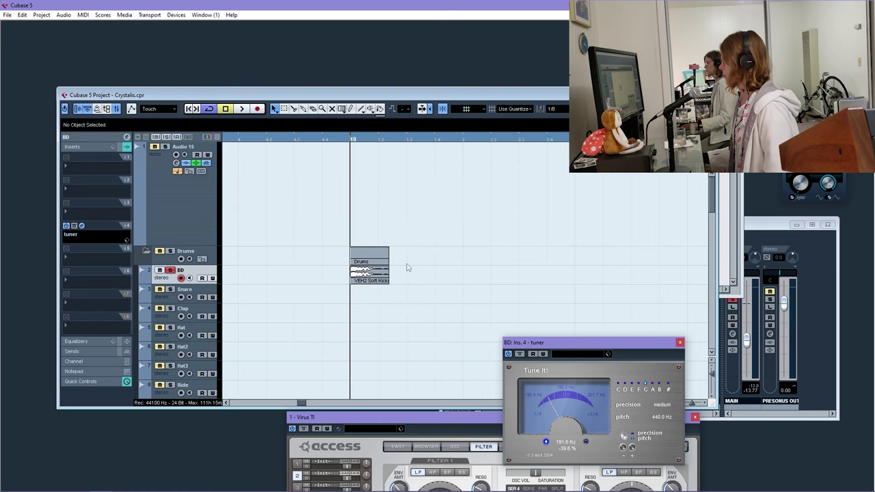
{"action": "left_click_drag", "start_coordinate": [342, 142], "coordinate": [305, 100]}
{"action": "left_click_drag", "start_coordinate": [315, 145], "coordinate": [365, 229]}
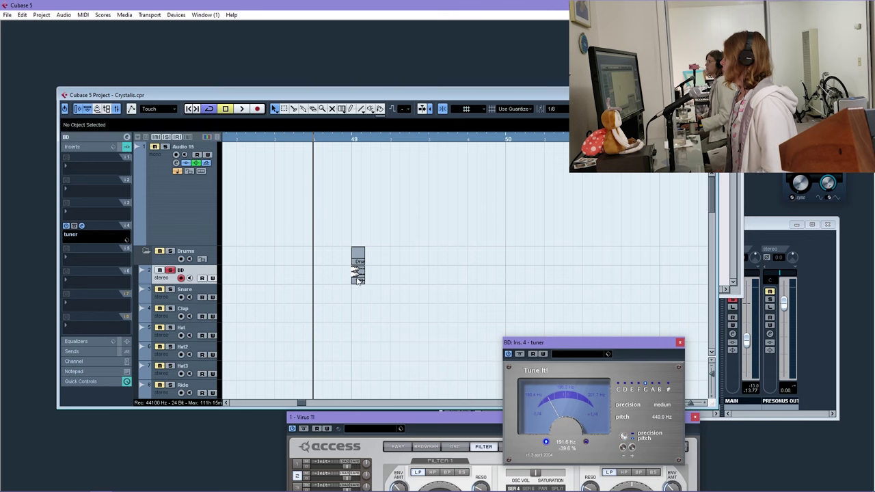
{"action": "left_click_drag", "start_coordinate": [359, 278], "coordinate": [508, 276]}
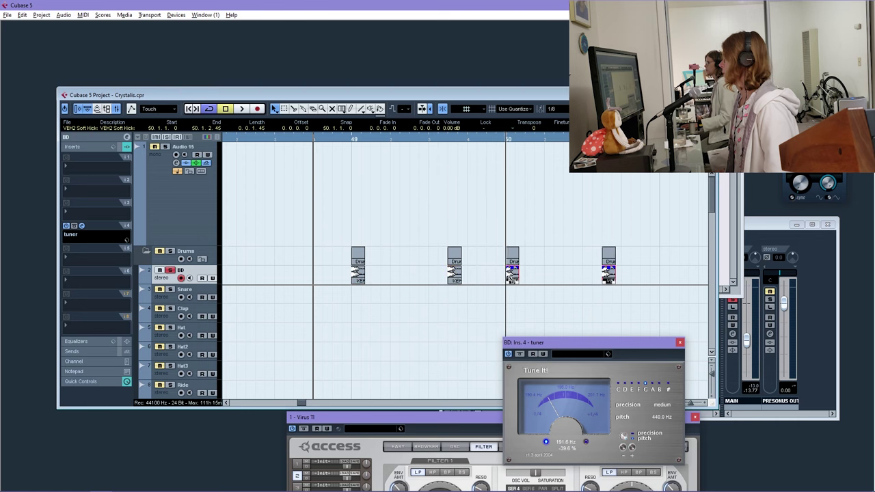
Take the BD track out of solo and play the kick pattern together with the other tracks
{"action": "key", "text": "space"}
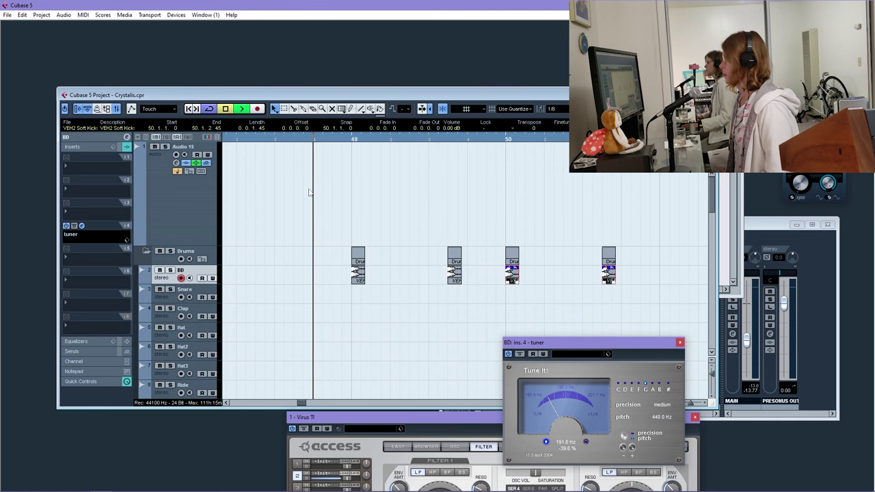
{"action": "key", "text": "g"}
{"action": "key", "text": "g"}
{"action": "key", "text": "g"}
{"action": "key", "text": "h"}
{"action": "key", "text": "h"}
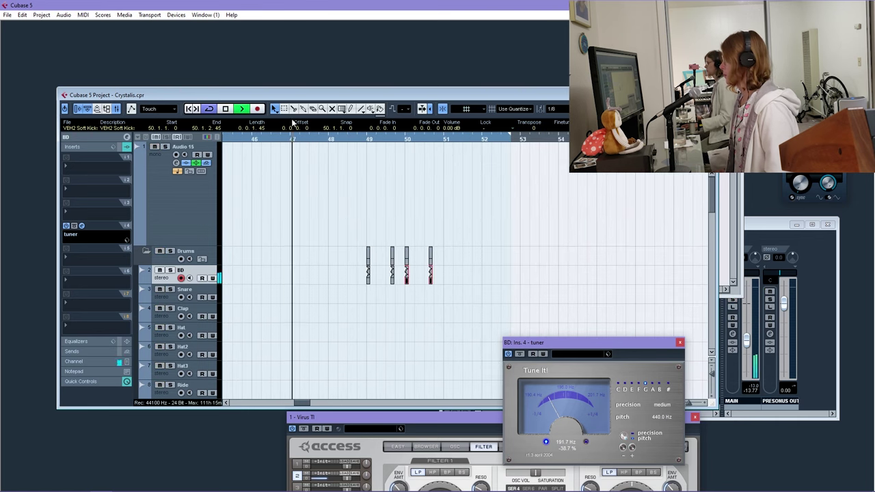
Duplicate the Audio 22 track together with its audio clip
{"action": "scroll", "coordinate": [318, 191], "scroll_direction": "down", "scroll_amount": 5}
{"action": "key", "text": "g"}
{"action": "key", "text": "g"}
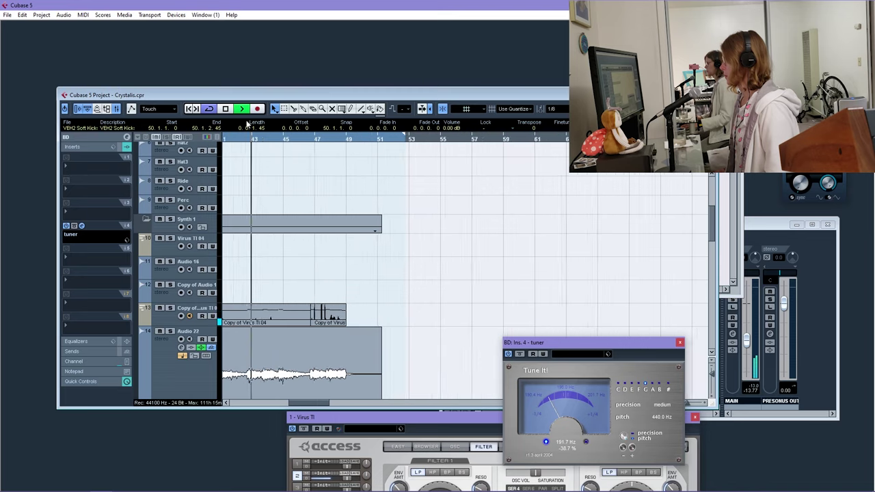
{"action": "scroll", "coordinate": [210, 276], "scroll_direction": "down", "scroll_amount": 4}
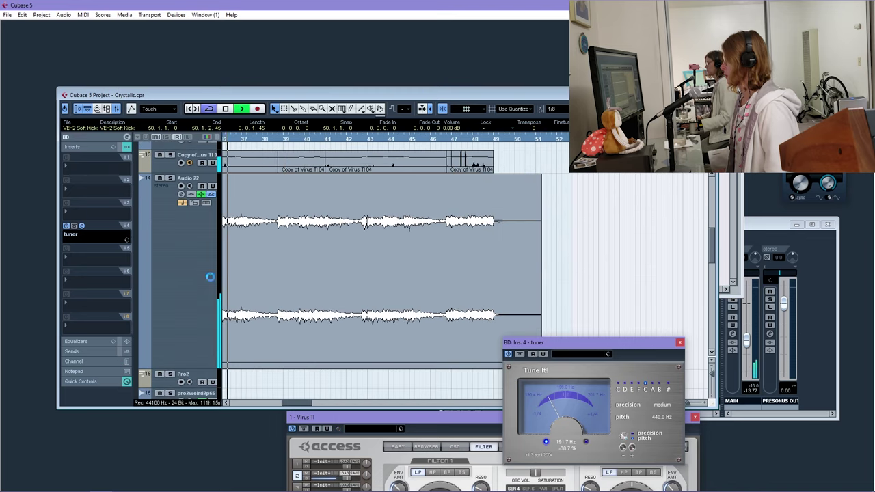
{"action": "right_click", "coordinate": [188, 235]}
{"action": "left_click", "coordinate": [319, 259]}
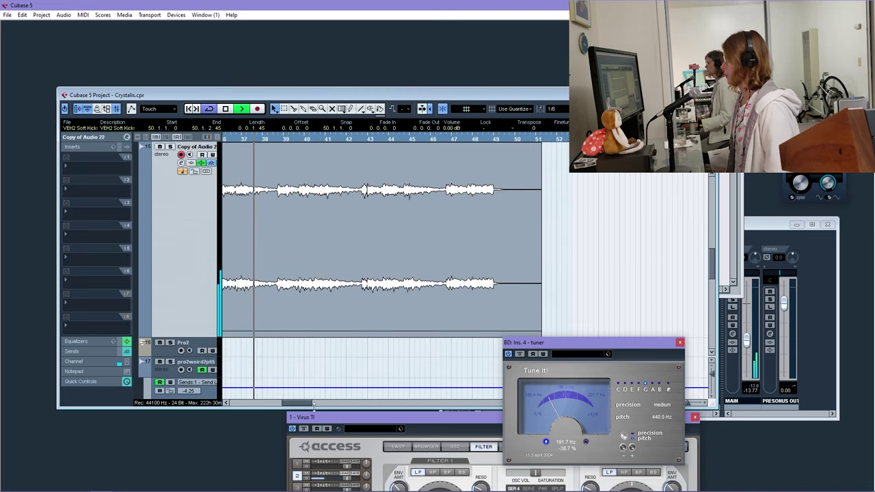
On the duplicated track, split the Audio 22 clip at bar 33 and move the part after the split to bar 49
{"action": "scroll", "coordinate": [315, 205], "scroll_direction": "left", "scroll_amount": 3}
{"action": "key", "text": "space"}
{"action": "left_click_drag", "start_coordinate": [309, 166], "coordinate": [316, 183]}
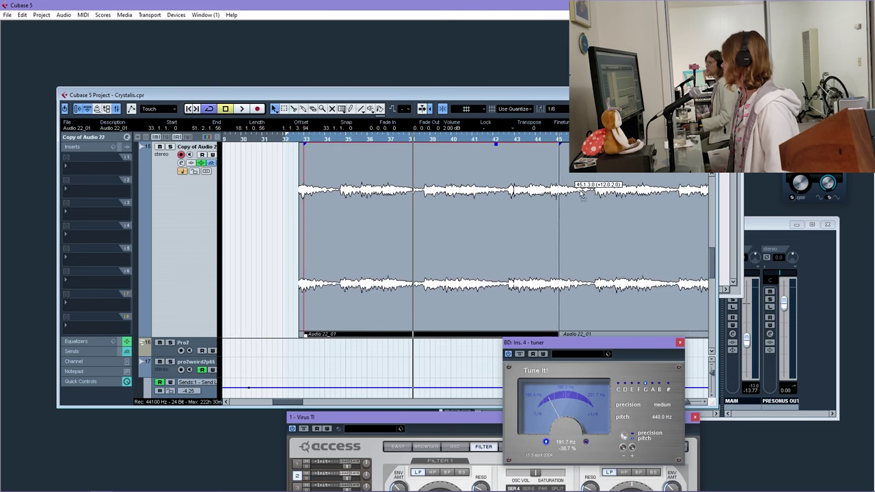
{"action": "scroll", "coordinate": [619, 190], "scroll_direction": "up", "scroll_amount": 3}
{"action": "scroll", "coordinate": [642, 203], "scroll_direction": "down", "scroll_amount": 3}
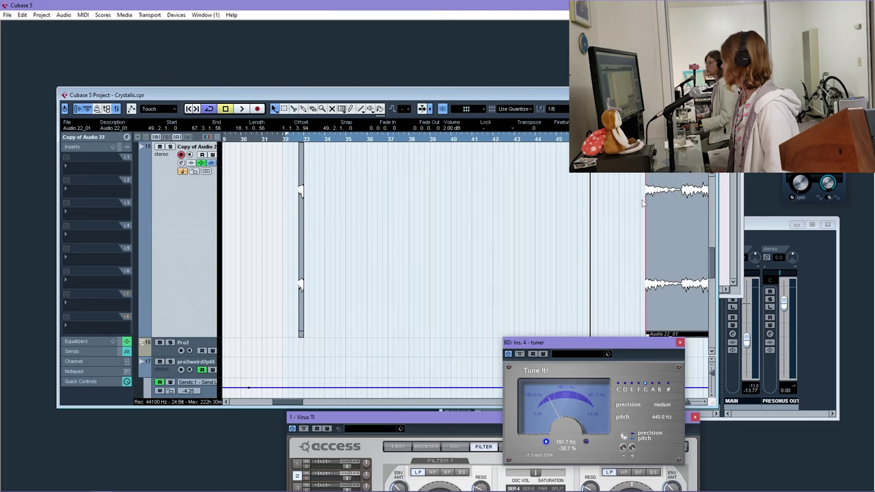
{"action": "scroll", "coordinate": [660, 208], "scroll_direction": "up", "scroll_amount": 5}
{"action": "scroll", "coordinate": [660, 208], "scroll_direction": "down", "scroll_amount": 5}
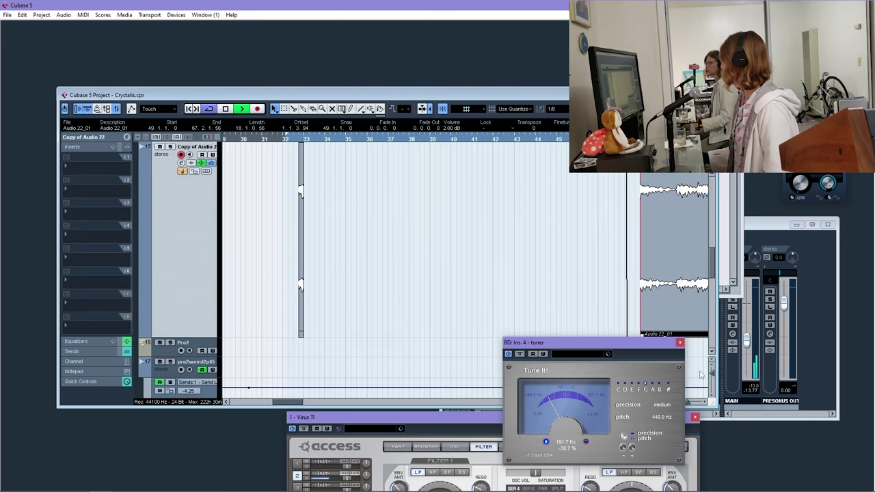
Close the BD tuner window and play the moved audio clip as it enters at bar 49
{"action": "left_click", "coordinate": [681, 344]}
{"action": "scroll", "coordinate": [410, 305], "scroll_direction": "right", "scroll_amount": 5}
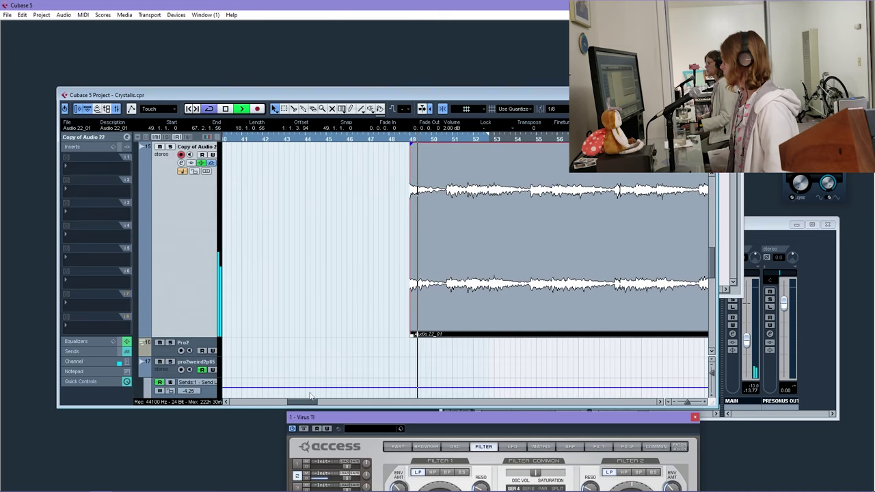
{"action": "key", "text": "space"}
Select all four VEH2 Soft Kicks - 067 clips on the BD track and apply a full-length fade-out with a steeply falling curve
{"action": "scroll", "coordinate": [425, 276], "scroll_direction": "up", "scroll_amount": 10}
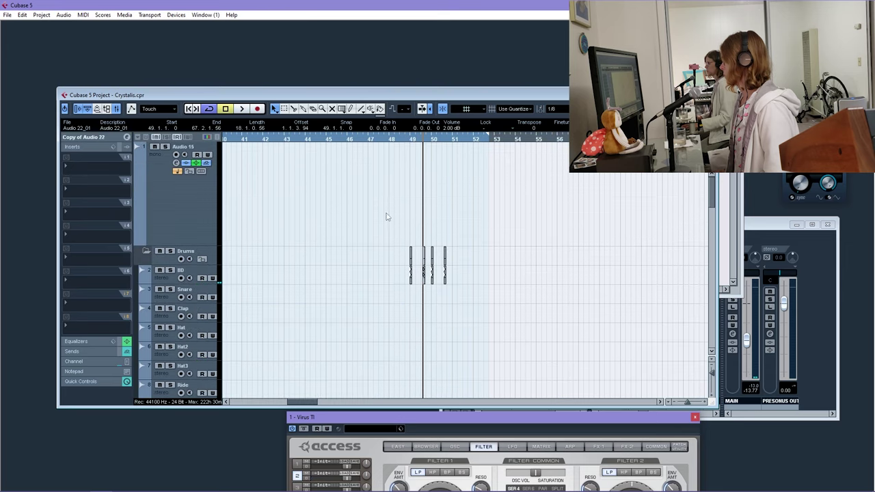
{"action": "left_click", "coordinate": [419, 142]}
{"action": "left_click_drag", "start_coordinate": [574, 255], "coordinate": [382, 278]}
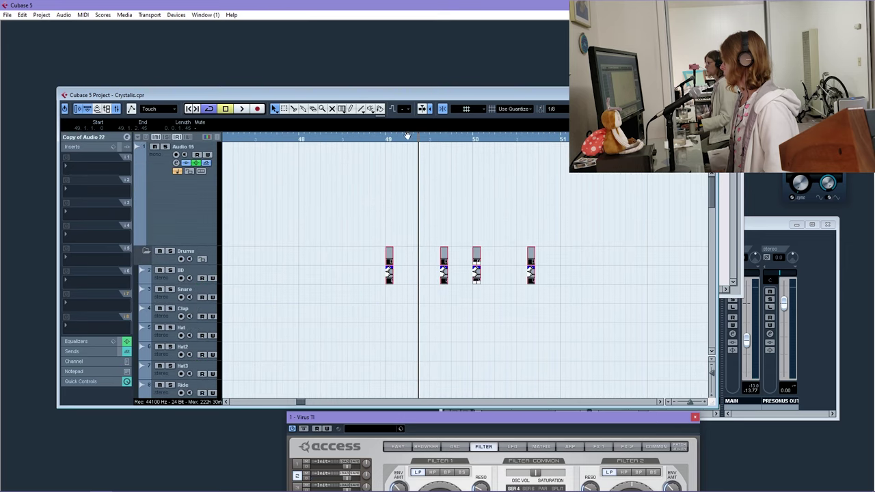
{"action": "left_click_drag", "start_coordinate": [406, 136], "coordinate": [457, 272]}
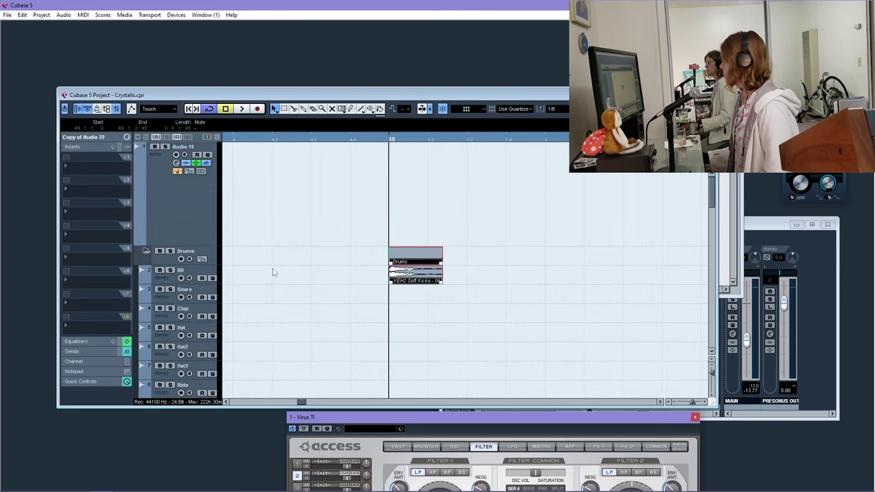
{"action": "key", "text": "space"}
{"action": "left_click_drag", "start_coordinate": [363, 139], "coordinate": [364, 129]}
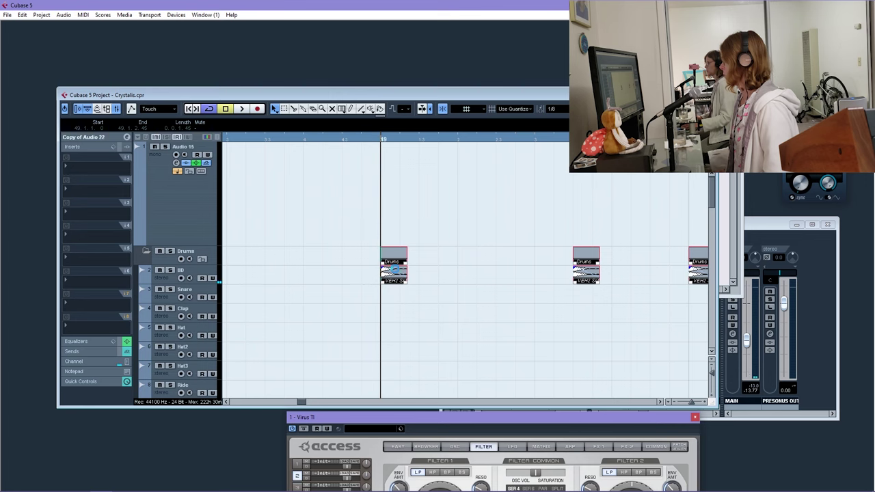
{"action": "double_click", "coordinate": [399, 272]}
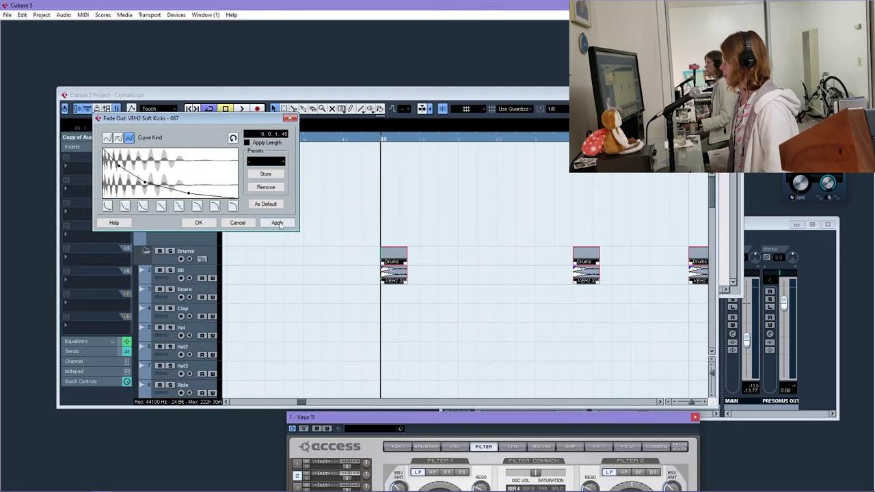
{"action": "left_click", "coordinate": [199, 223]}
Play the transition into bar 49 and look through the arrangement's synth and mainpd tracks
{"action": "scroll", "coordinate": [347, 223], "scroll_direction": "down", "scroll_amount": 5}
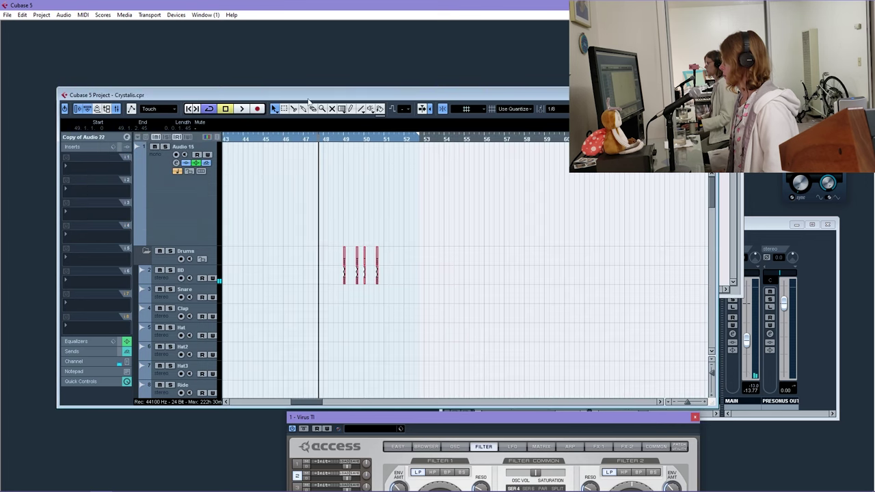
{"action": "scroll", "coordinate": [369, 225], "scroll_direction": "up", "scroll_amount": 3}
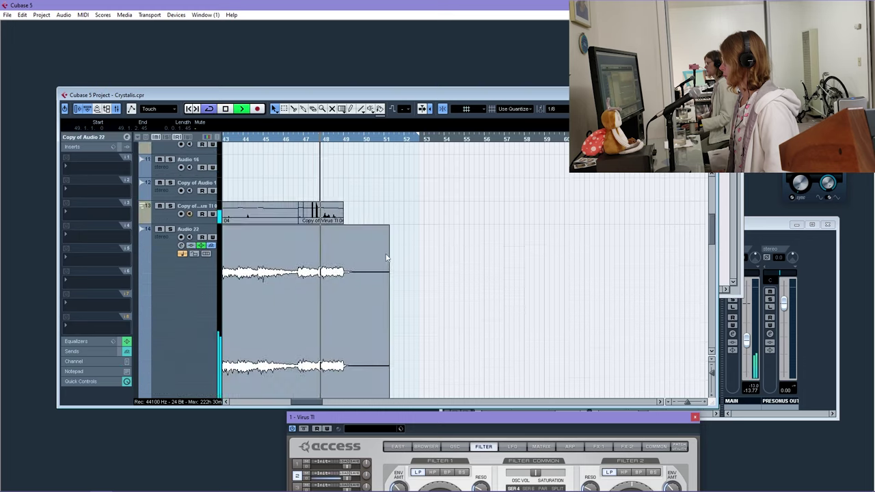
{"action": "key", "text": "space"}
{"action": "scroll", "coordinate": [384, 257], "scroll_direction": "down", "scroll_amount": 3}
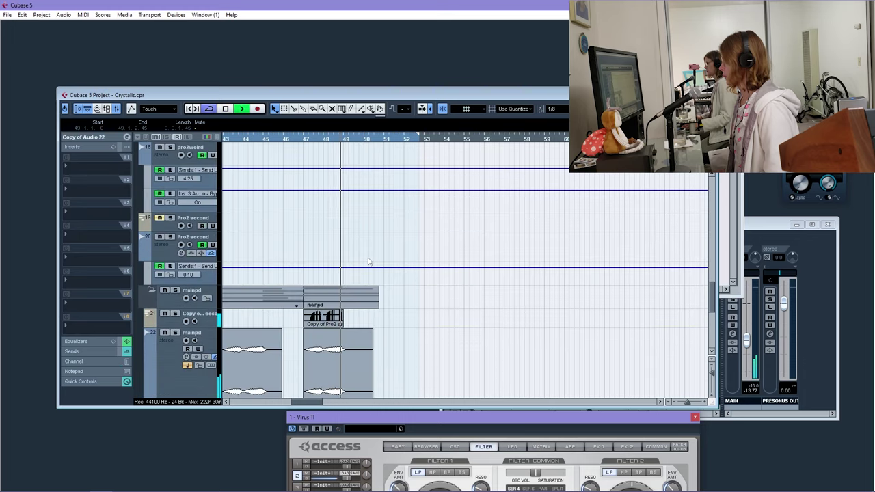
{"action": "key", "text": "space"}
{"action": "scroll", "coordinate": [367, 147], "scroll_direction": "down", "scroll_amount": 3}
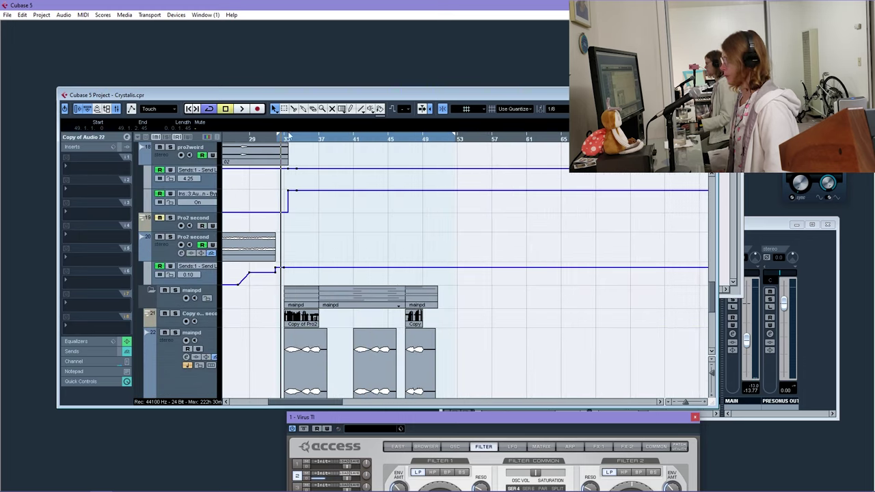
{"action": "scroll", "coordinate": [345, 237], "scroll_direction": "up", "scroll_amount": 5}
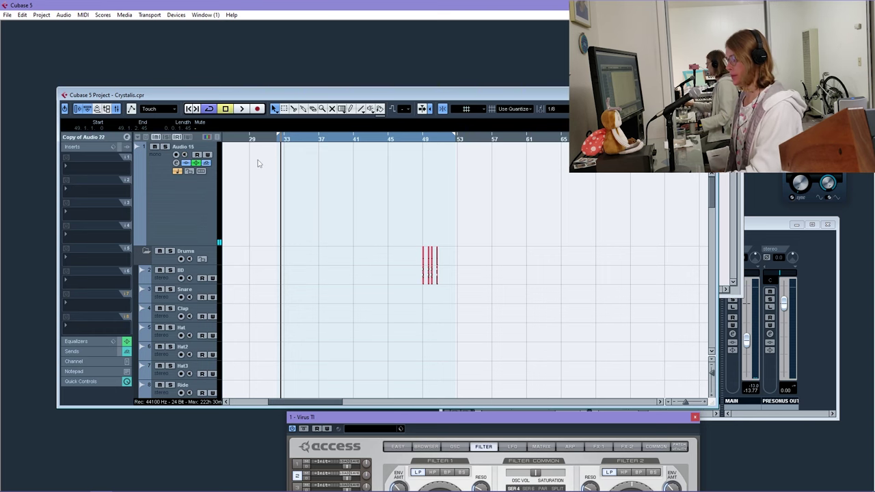
{"action": "scroll", "coordinate": [294, 196], "scroll_direction": "down", "scroll_amount": 5}
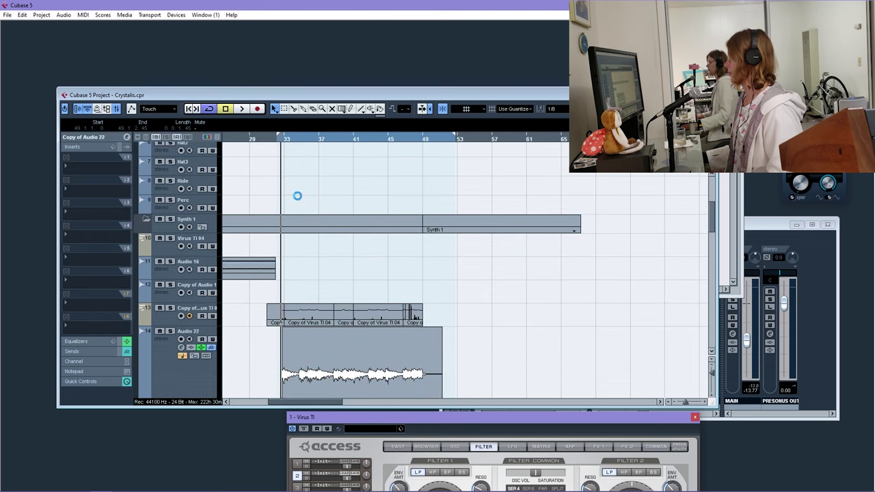
Play the section from around bar 32 and look through the Audio 22, Pro2, mainpd, p66 and p67 tracks
{"action": "scroll", "coordinate": [307, 204], "scroll_direction": "down", "scroll_amount": 5}
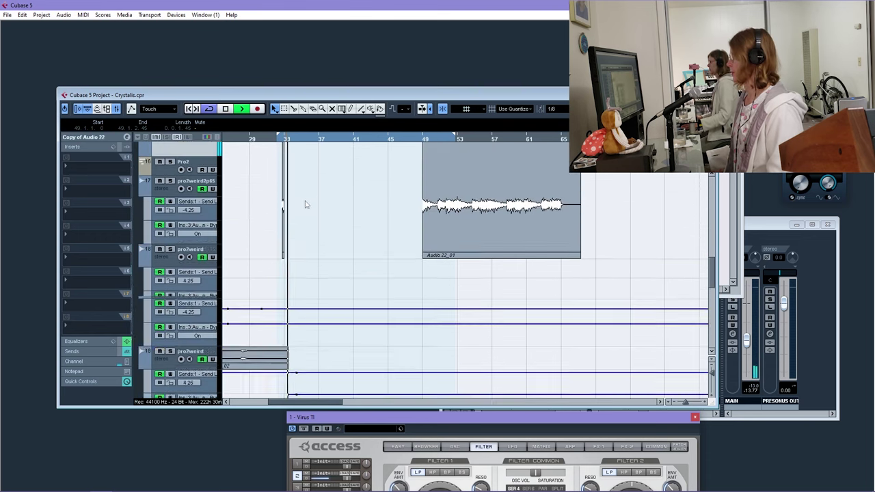
{"action": "key", "text": "space"}
{"action": "key", "text": "h"}
{"action": "key", "text": "h"}
{"action": "key", "text": "h"}
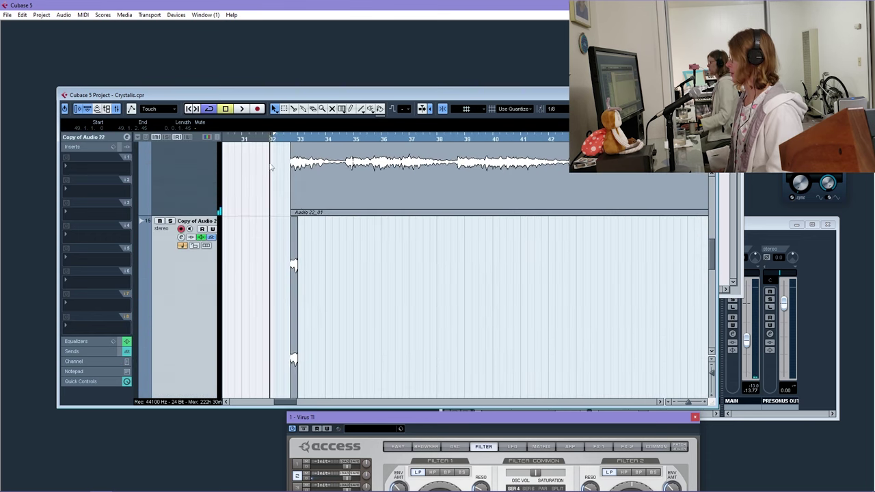
{"action": "left_click", "coordinate": [295, 227]}
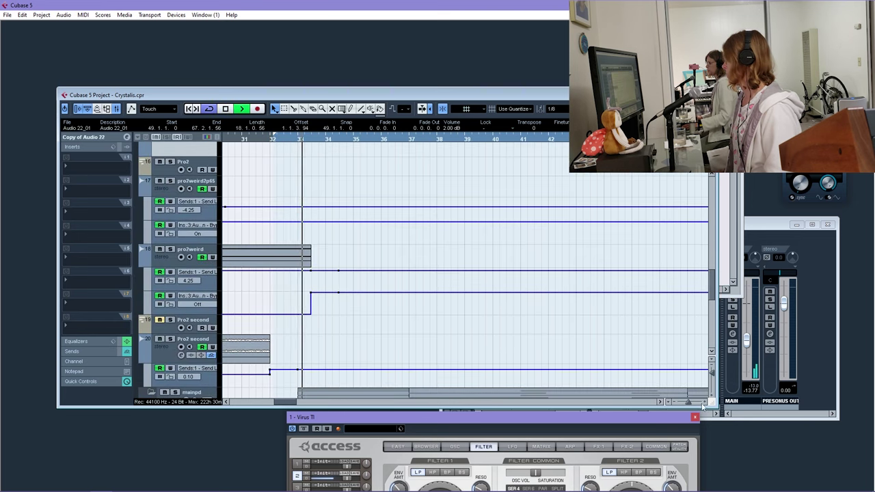
{"action": "scroll", "coordinate": [702, 405], "scroll_direction": "down", "scroll_amount": 3}
{"action": "scroll", "coordinate": [258, 395], "scroll_direction": "right", "scroll_amount": 3}
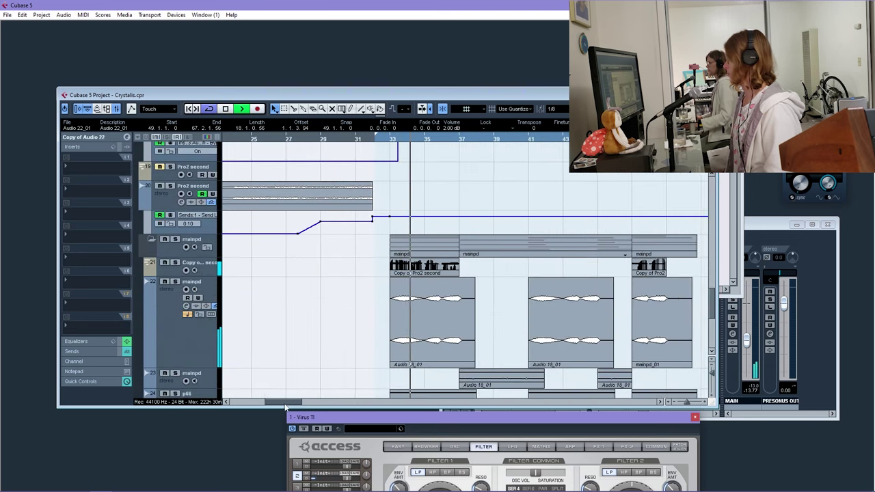
{"action": "scroll", "coordinate": [342, 321], "scroll_direction": "down", "scroll_amount": 3}
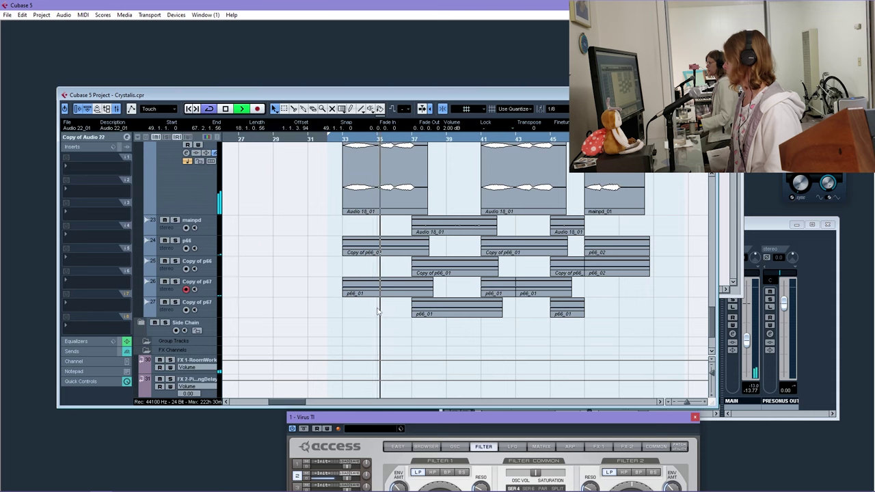
{"action": "scroll", "coordinate": [361, 336], "scroll_direction": "up", "scroll_amount": 1}
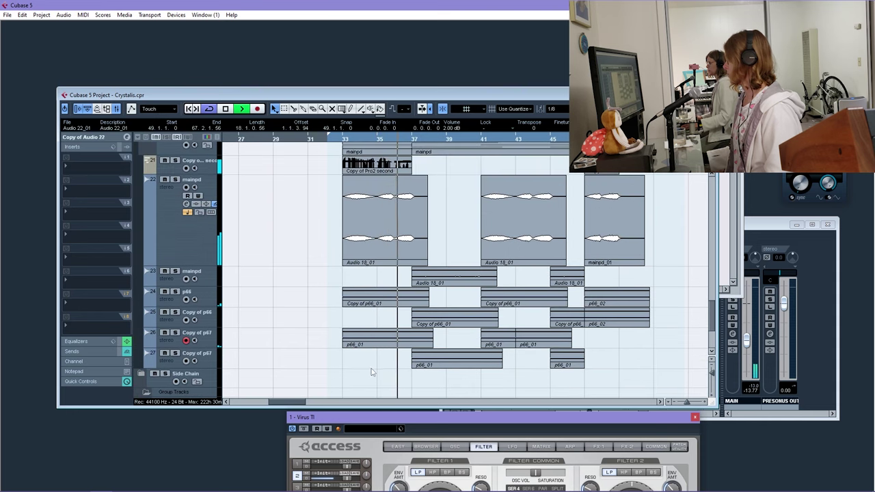
Copy the bar 37 clips on the second mainpd track and both lower Copy of p66 and Copy of p67 tracks to bar 49
{"action": "left_click_drag", "start_coordinate": [371, 367], "coordinate": [484, 339]}
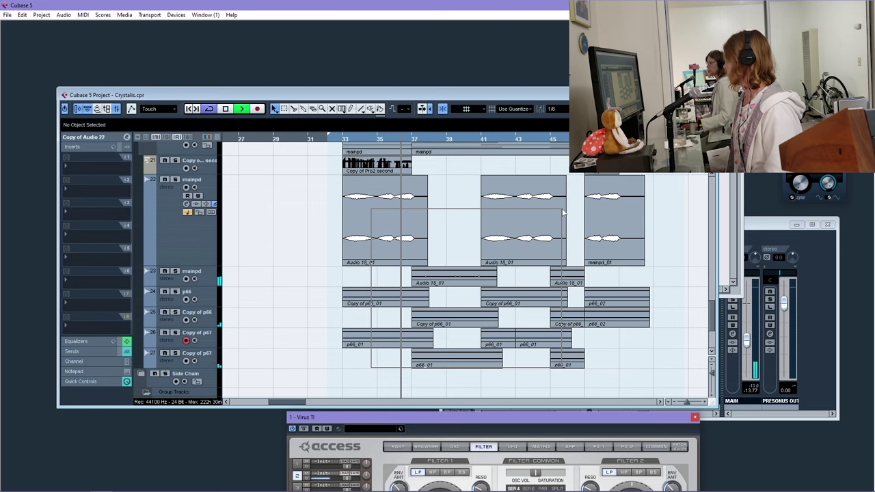
{"action": "left_click_drag", "start_coordinate": [563, 212], "coordinate": [651, 211]}
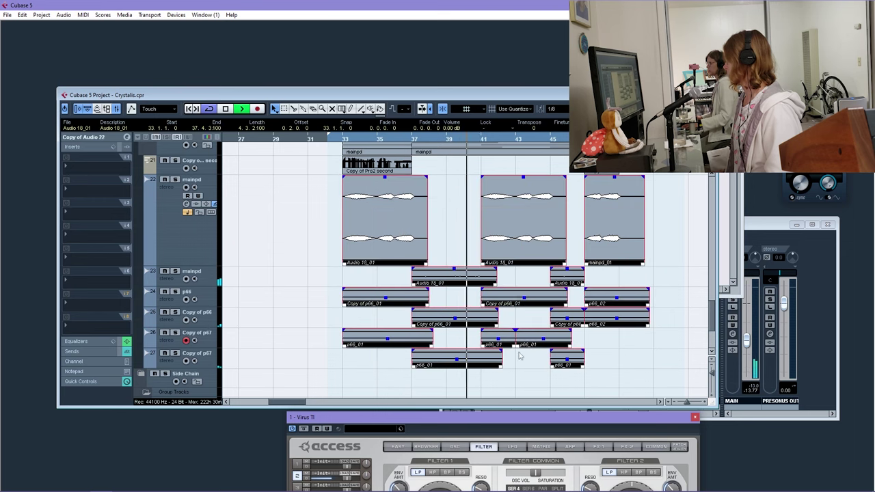
{"action": "left_click_drag", "start_coordinate": [346, 362], "coordinate": [399, 365]}
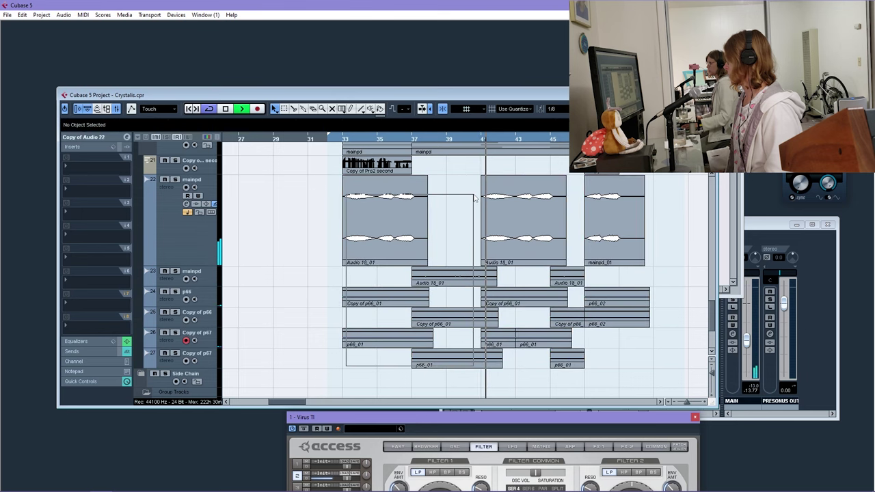
{"action": "left_click_drag", "start_coordinate": [467, 198], "coordinate": [467, 198]}
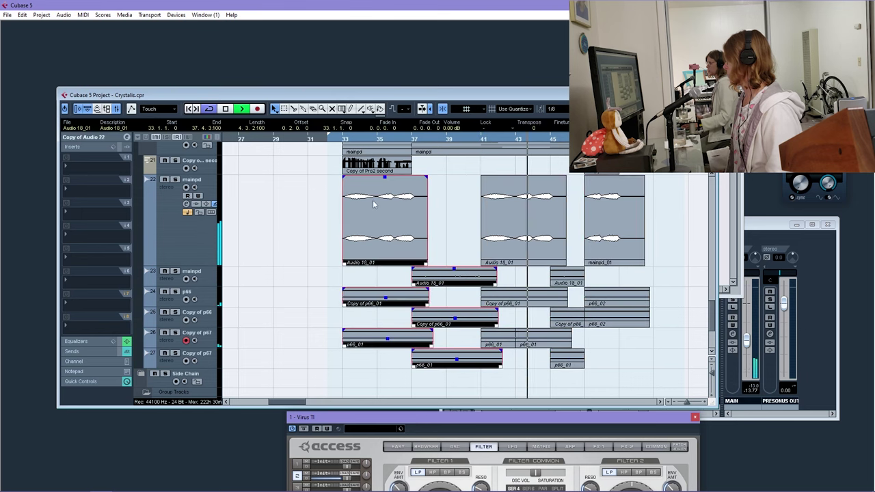
{"action": "left_click", "coordinate": [464, 348]}
{"action": "left_click_drag", "start_coordinate": [443, 275], "coordinate": [636, 274]}
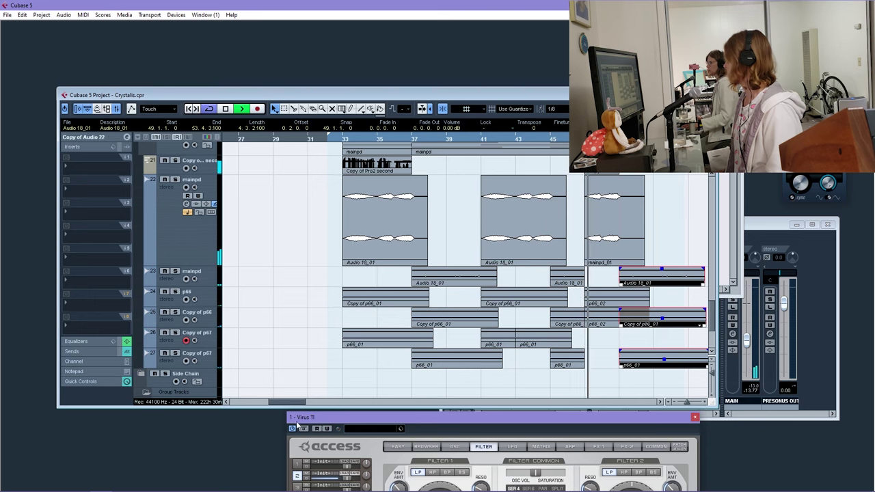
{"action": "left_click_drag", "start_coordinate": [293, 403], "coordinate": [306, 403]}
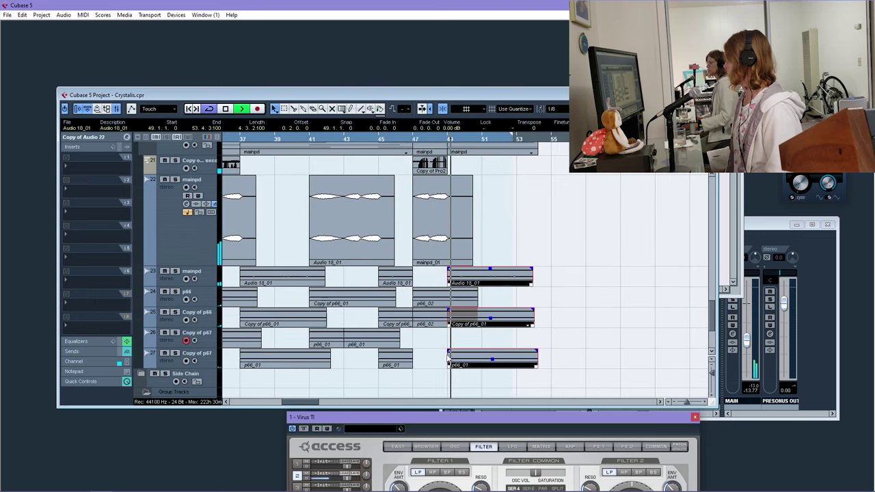
Stop playback, select the four soft kick clips on the BD track and set the loop range from bar 49 to bar 51
{"action": "scroll", "coordinate": [714, 311], "scroll_direction": "up", "scroll_amount": 15}
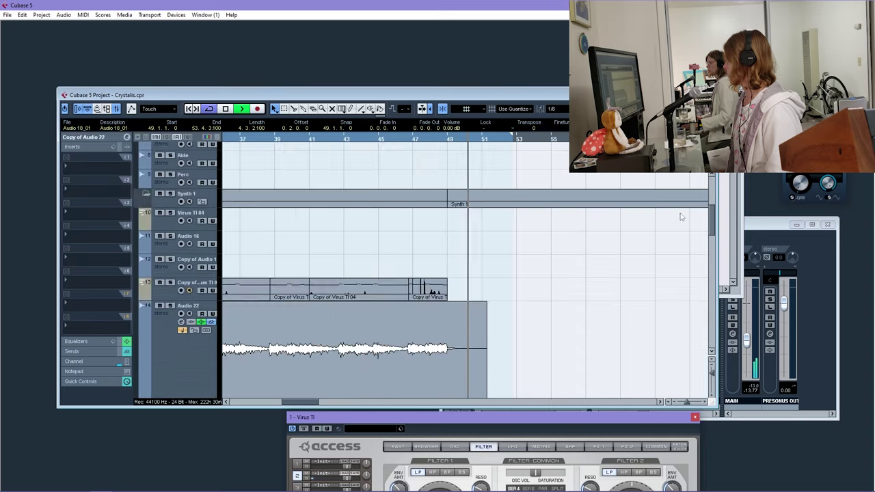
{"action": "key", "text": "space"}
{"action": "key", "text": "h"}
{"action": "key", "text": "h"}
{"action": "key", "text": "h"}
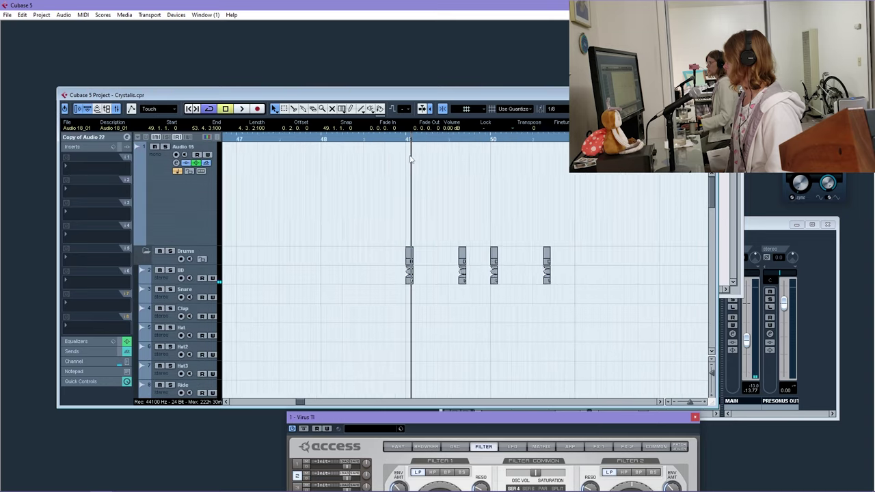
{"action": "left_click_drag", "start_coordinate": [519, 279], "coordinate": [412, 278]}
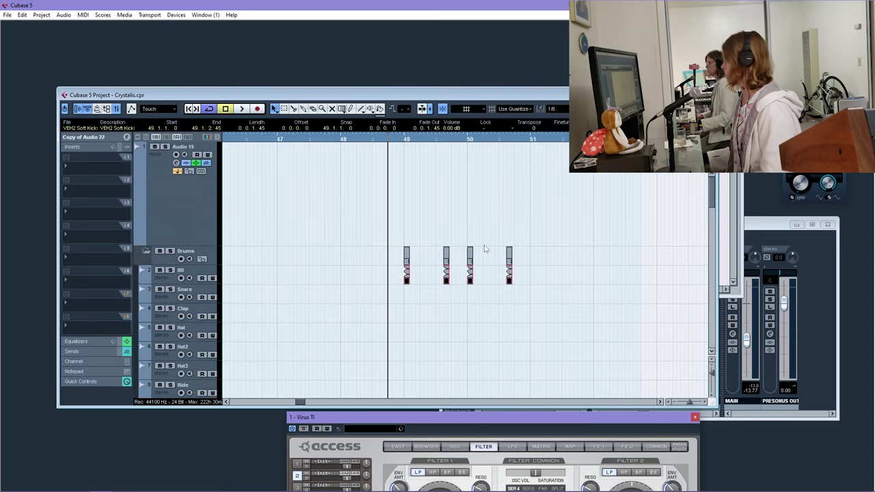
{"action": "key", "text": "p"}
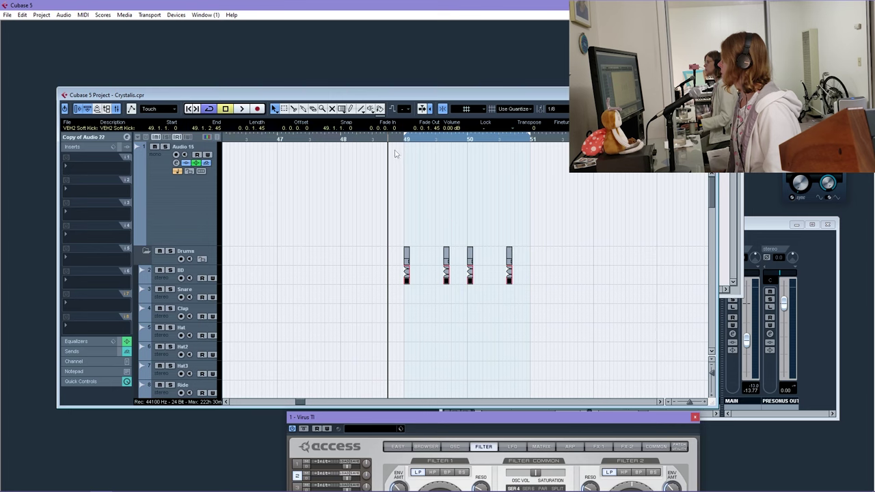
{"action": "key", "text": "h"}
{"action": "key", "text": "h"}
Select the Snare track and open the Claps samples folder for an audio file import
{"action": "left_click", "coordinate": [181, 299]}
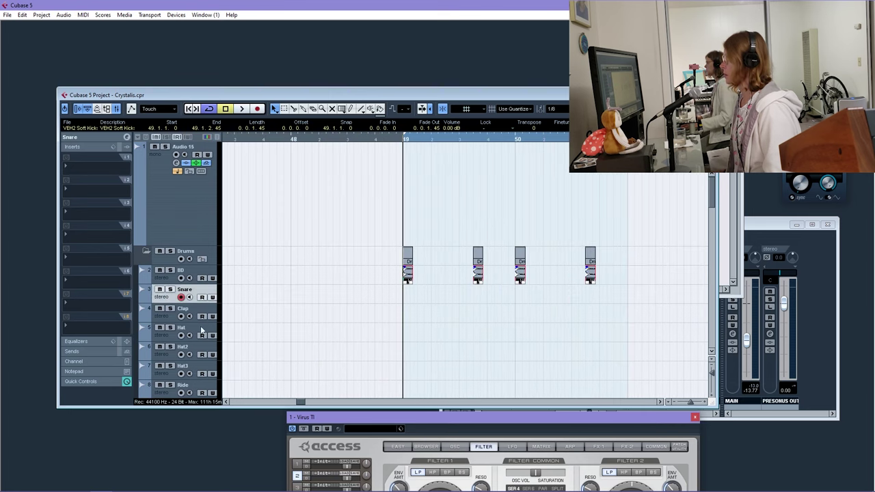
{"action": "left_click", "coordinate": [6, 15]}
{"action": "mouse_move", "coordinate": [41, 164]}
{"action": "left_click", "coordinate": [168, 168]}
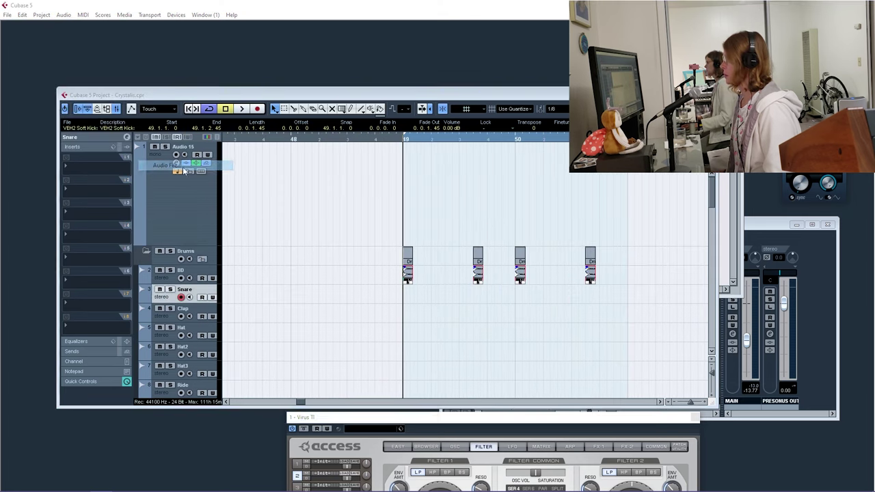
{"action": "left_click_drag", "start_coordinate": [362, 254], "coordinate": [372, 166]}
{"action": "left_click", "coordinate": [375, 180]}
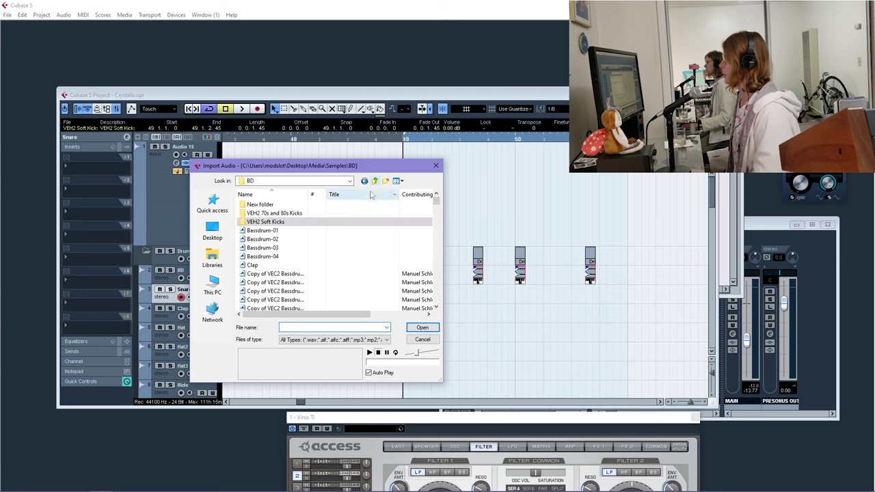
{"action": "left_click", "coordinate": [375, 181]}
{"action": "double_click", "coordinate": [266, 233]}
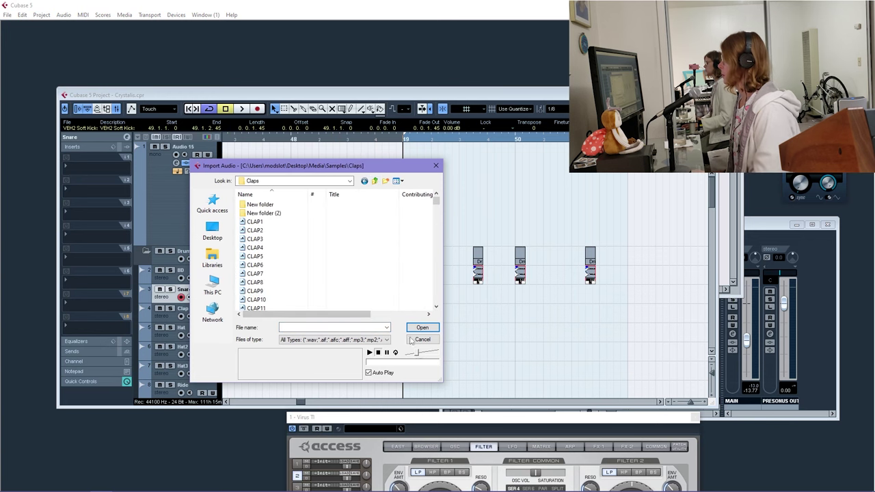
Audition the clap samples between CLAP32 and CLAP65 to find one for the Snare track
{"action": "left_click", "coordinate": [332, 281]}
{"action": "scroll", "coordinate": [321, 280], "scroll_direction": "down", "scroll_amount": 5}
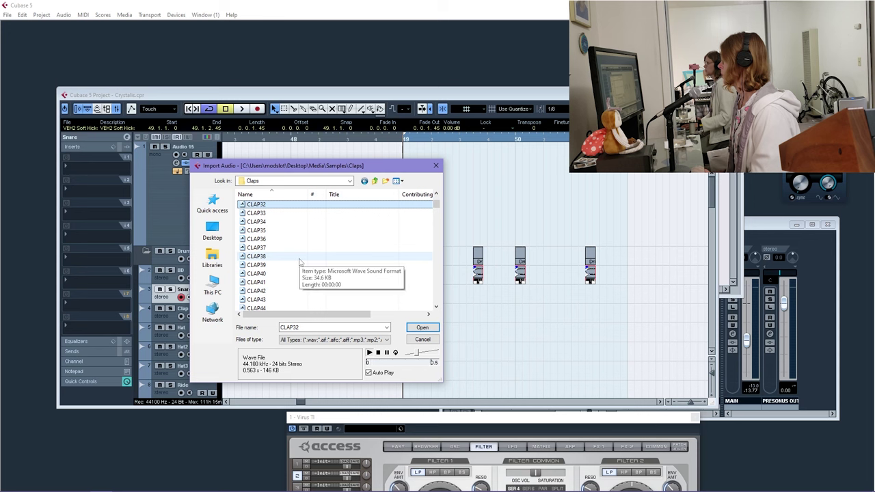
{"action": "left_click", "coordinate": [298, 258]}
{"action": "key", "text": "Up"}
{"action": "key", "text": "Up"}
{"action": "key", "text": "Up"}
{"action": "key", "text": "Up"}
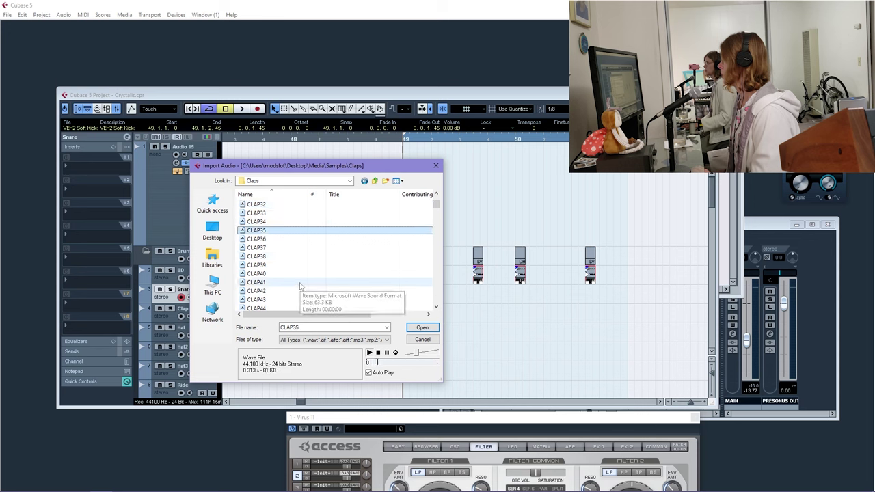
{"action": "key", "text": "Down"}
{"action": "key", "text": "Down"}
{"action": "key", "text": "Down"}
{"action": "key", "text": "Down"}
{"action": "key", "text": "Down"}
{"action": "key", "text": "Down"}
{"action": "key", "text": "Down"}
{"action": "key", "text": "Down"}
{"action": "key", "text": "Down"}
{"action": "key", "text": "Down"}
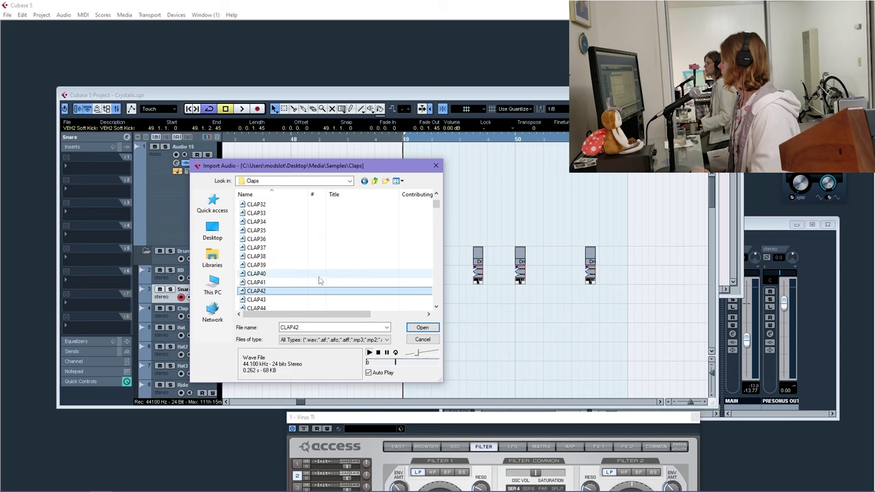
{"action": "key", "text": "Down"}
{"action": "key", "text": "Down"}
{"action": "key", "text": "Down"}
{"action": "key", "text": "Down"}
{"action": "key", "text": "Down"}
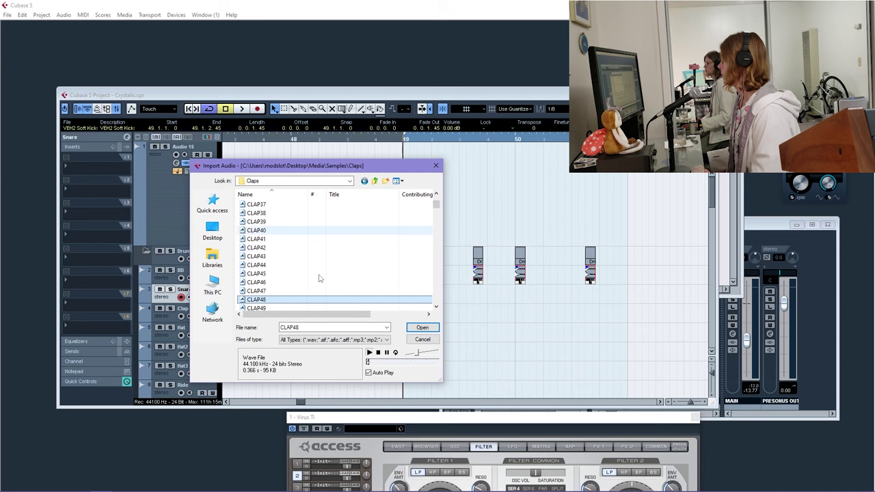
{"action": "key", "text": "Down"}
{"action": "key", "text": "Down"}
{"action": "key", "text": "Down"}
{"action": "key", "text": "Down"}
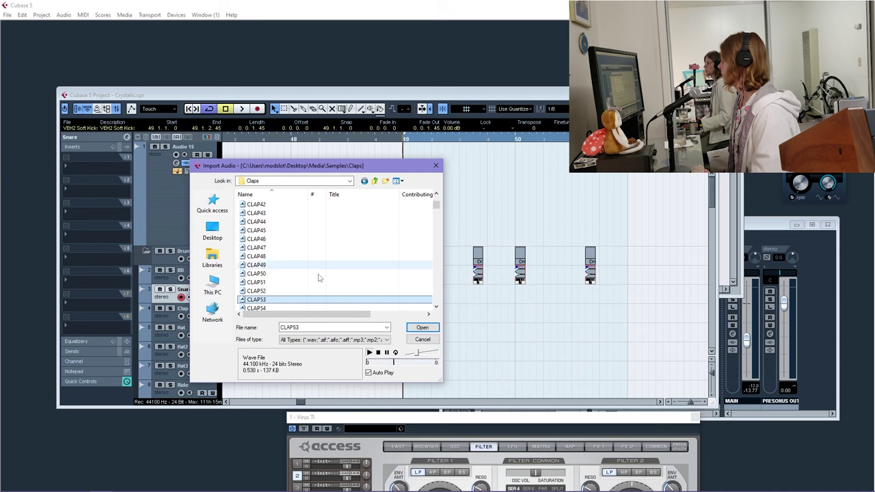
{"action": "key", "text": "Down"}
{"action": "key", "text": "Down"}
{"action": "key", "text": "Down"}
{"action": "key", "text": "Down"}
{"action": "key", "text": "Down"}
{"action": "key", "text": "Down"}
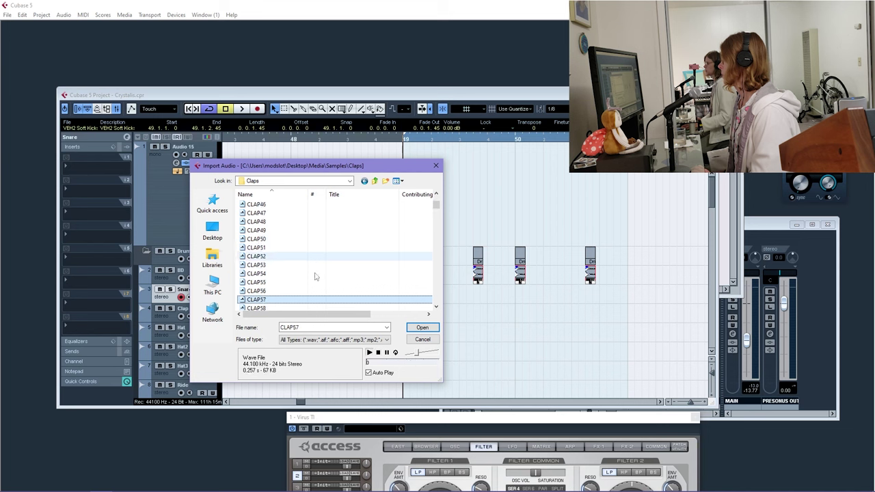
{"action": "key", "text": "Down"}
{"action": "key", "text": "Down"}
{"action": "key", "text": "Down"}
{"action": "key", "text": "Down"}
{"action": "key", "text": "Down"}
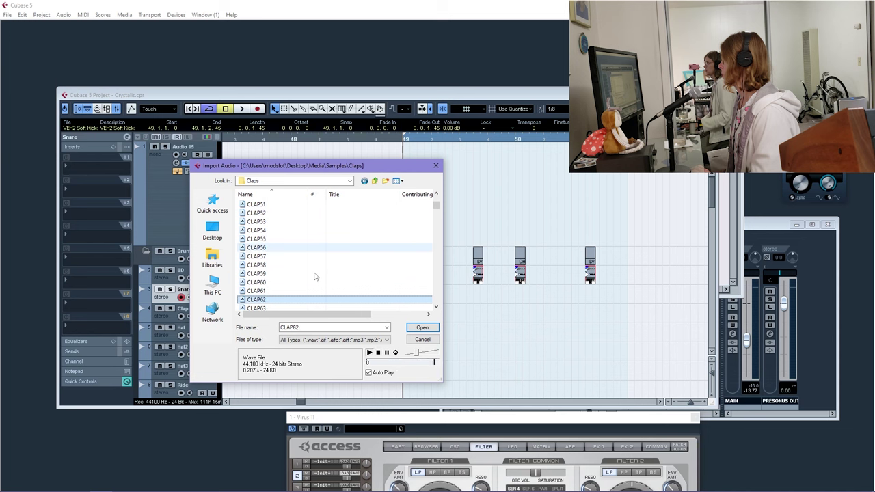
{"action": "key", "text": "Down"}
{"action": "key", "text": "Down"}
{"action": "key", "text": "Up"}
{"action": "key", "text": "Up"}
{"action": "key", "text": "Up"}
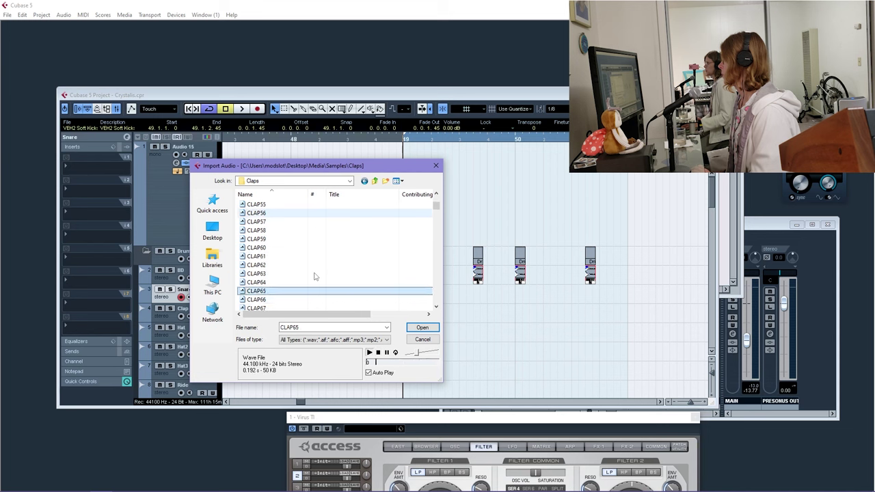
{"action": "key", "text": "Up"}
{"action": "key", "text": "Up"}
{"action": "key", "text": "Down"}
{"action": "key", "text": "Down"}
{"action": "key", "text": "Down"}
{"action": "key", "text": "Down"}
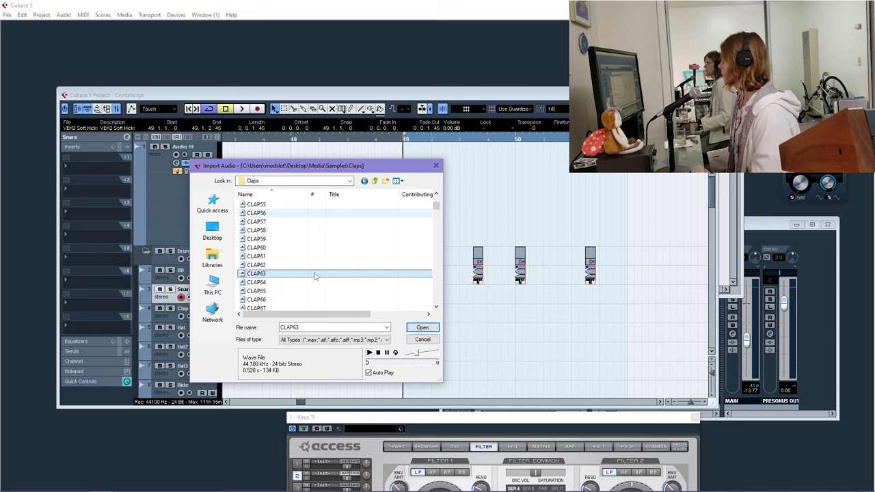
{"action": "key", "text": "Down"}
{"action": "key", "text": "Down"}
{"action": "key", "text": "Up"}
{"action": "key", "text": "Up"}
{"action": "key", "text": "Up"}
{"action": "key", "text": "Up"}
{"action": "key", "text": "Up"}
{"action": "key", "text": "Up"}
{"action": "key", "text": "Up"}
{"action": "key", "text": "Up"}
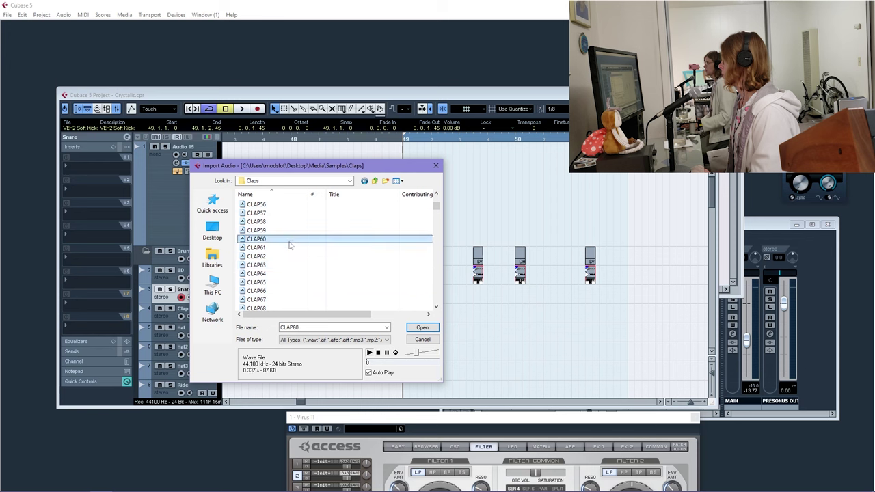
{"action": "key", "text": "Up"}
{"action": "key", "text": "Up"}
{"action": "key", "text": "Up"}
{"action": "key", "text": "Up"}
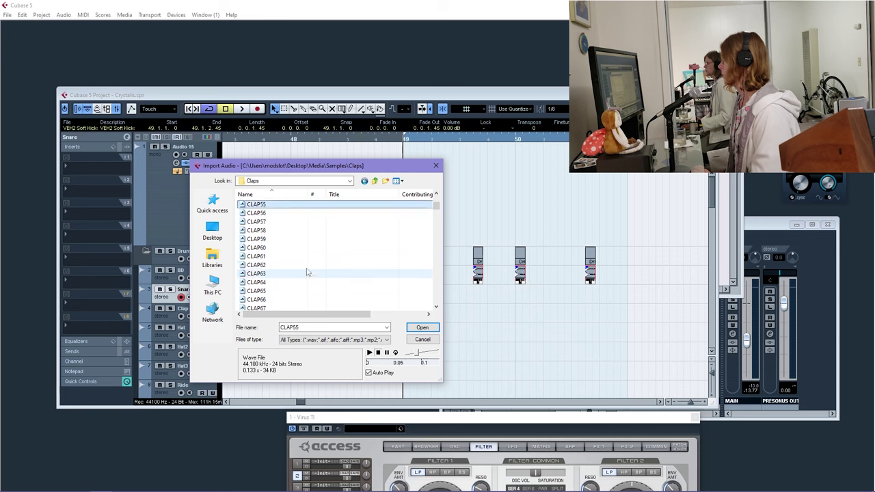
{"action": "key", "text": "Down"}
{"action": "key", "text": "Down"}
{"action": "key", "text": "Down"}
{"action": "key", "text": "Down"}
{"action": "key", "text": "Down"}
{"action": "key", "text": "Down"}
{"action": "key", "text": "Down"}
{"action": "key", "text": "Down"}
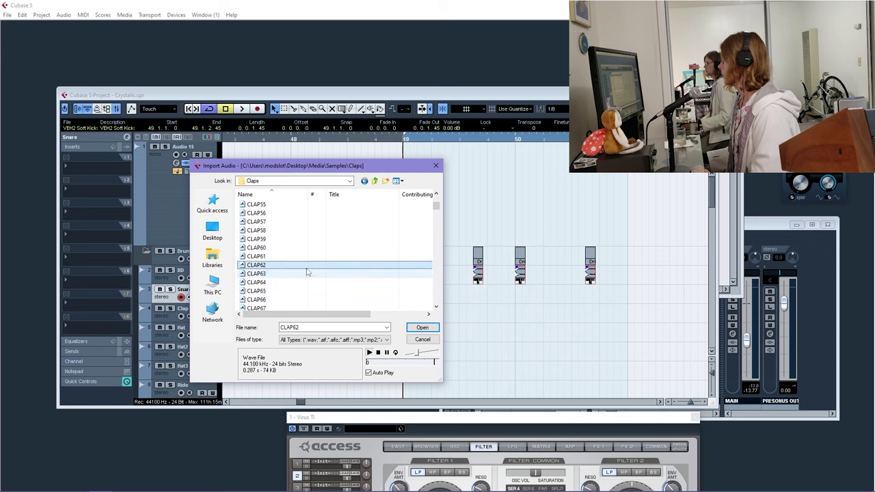
Import CLAP62 onto the Snare track and place it on beat 2 of bars 49 and 50
{"action": "key", "text": "Up"}
{"action": "key", "text": "Return"}
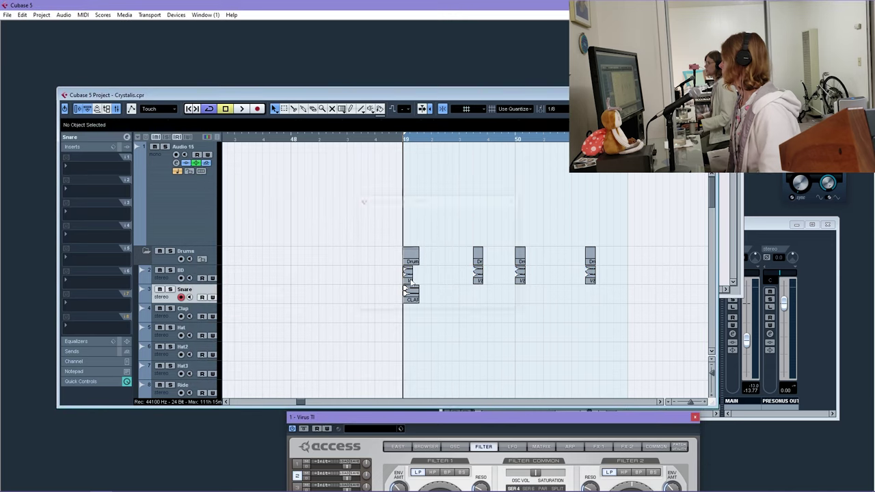
{"action": "left_click_drag", "start_coordinate": [411, 304], "coordinate": [551, 295]}
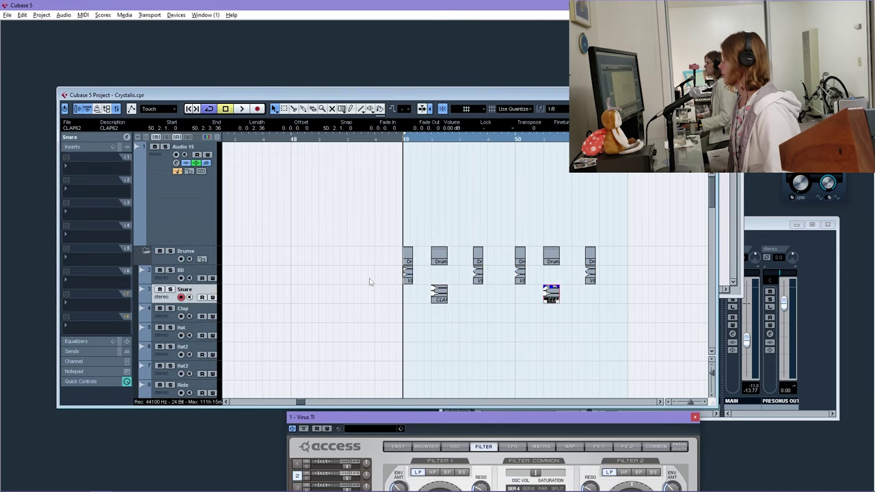
Route the Snare track's first send to FX 1-RoomWorks
{"action": "left_click", "coordinate": [92, 138]}
{"action": "left_click", "coordinate": [81, 259]}
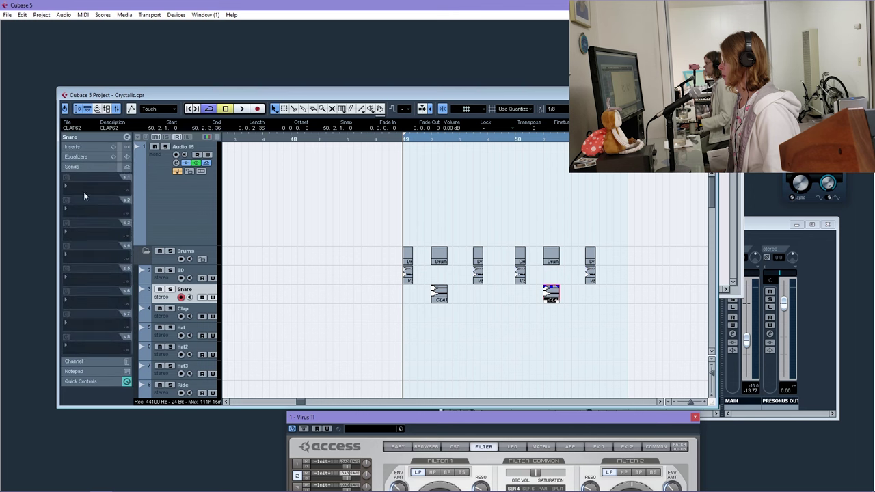
{"action": "left_click", "coordinate": [83, 190]}
{"action": "left_click", "coordinate": [83, 209]}
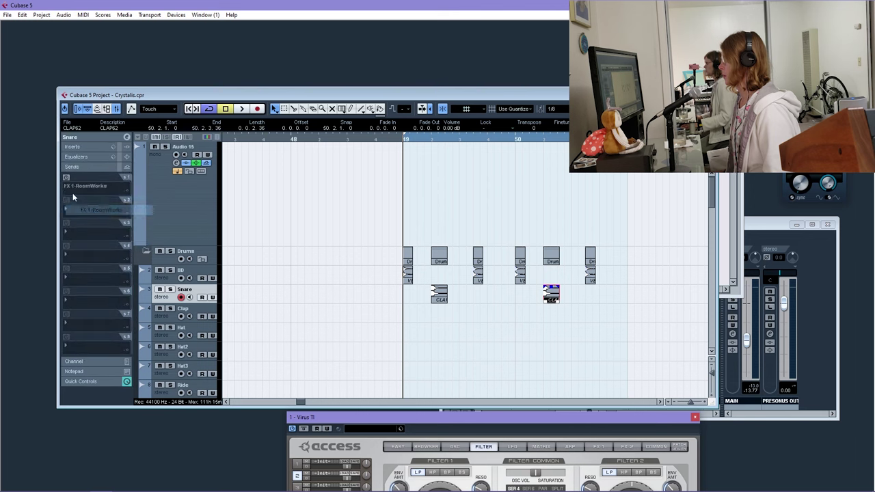
Select the Clap track and open the Snares samples folder for an audio file import
{"action": "left_click", "coordinate": [168, 321]}
{"action": "left_click", "coordinate": [7, 14]}
{"action": "mouse_move", "coordinate": [69, 156]}
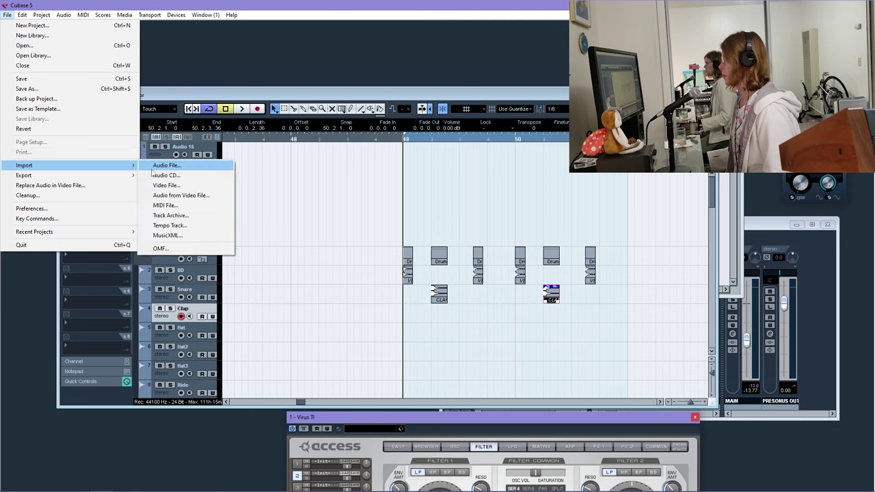
{"action": "left_click", "coordinate": [171, 166]}
{"action": "left_click", "coordinate": [375, 182]}
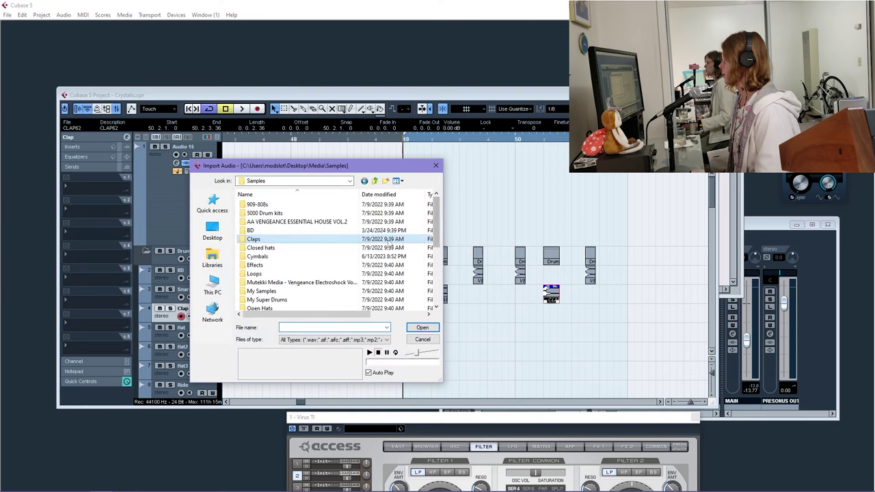
{"action": "scroll", "coordinate": [273, 287], "scroll_direction": "down", "scroll_amount": 2}
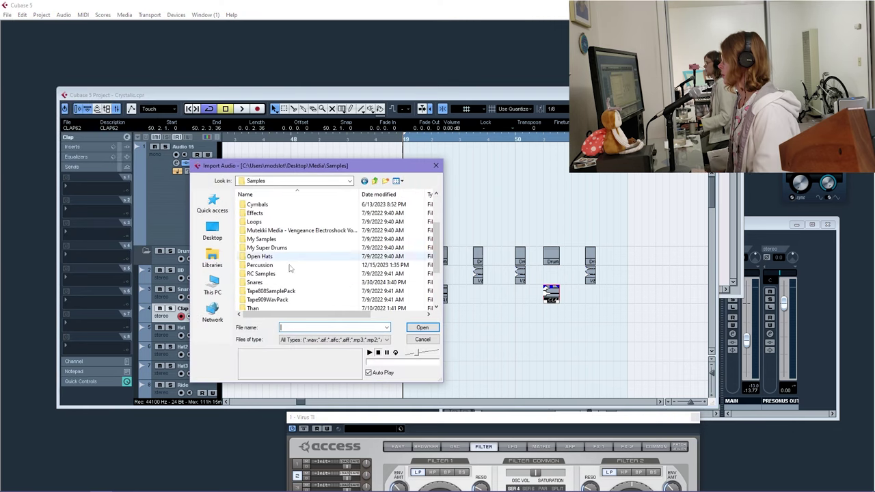
{"action": "double_click", "coordinate": [254, 282]}
Audition the snare samples from SNARE247 back to SNARE209 to find one for the Clap track
{"action": "scroll", "coordinate": [335, 260], "scroll_direction": "down", "scroll_amount": 5}
{"action": "left_click", "coordinate": [410, 256]}
{"action": "scroll", "coordinate": [436, 205], "scroll_direction": "up", "scroll_amount": 4}
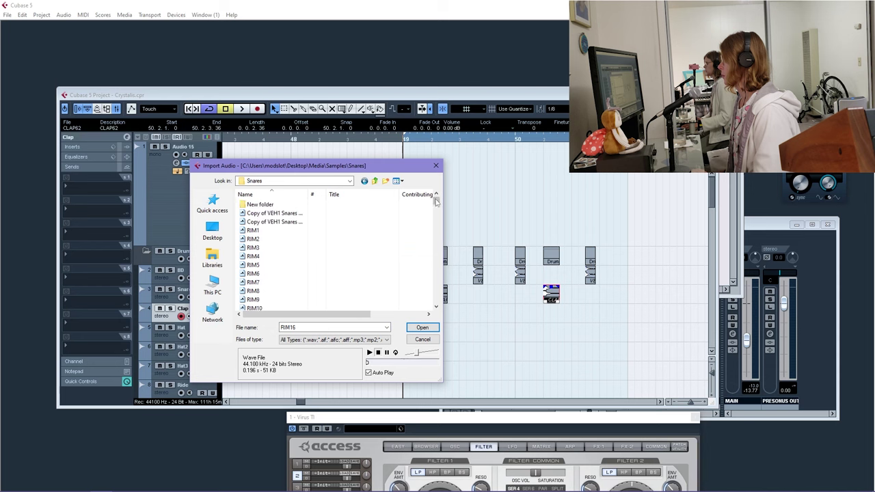
{"action": "left_click_drag", "start_coordinate": [438, 201], "coordinate": [438, 223]}
{"action": "left_click", "coordinate": [311, 264]}
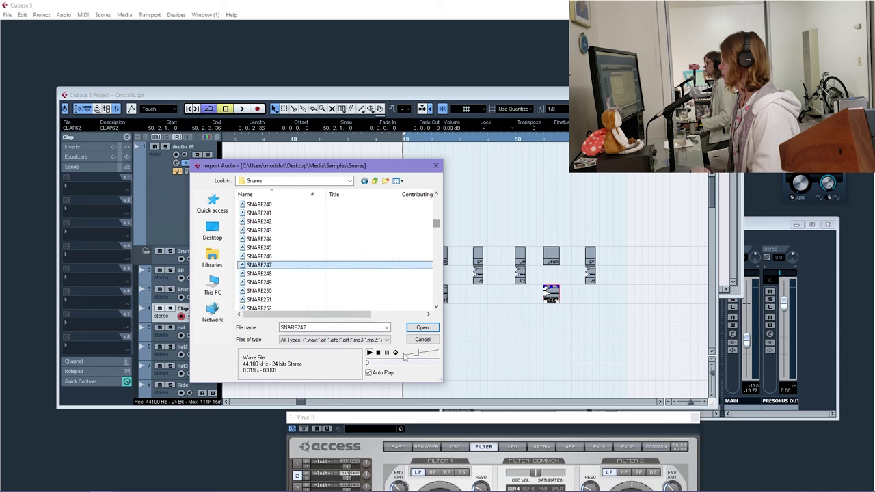
{"action": "key", "text": "Up"}
{"action": "key", "text": "Up"}
{"action": "key", "text": "Up"}
{"action": "key", "text": "Up"}
{"action": "key", "text": "Up"}
{"action": "key", "text": "Up"}
{"action": "key", "text": "Up"}
{"action": "key", "text": "Up"}
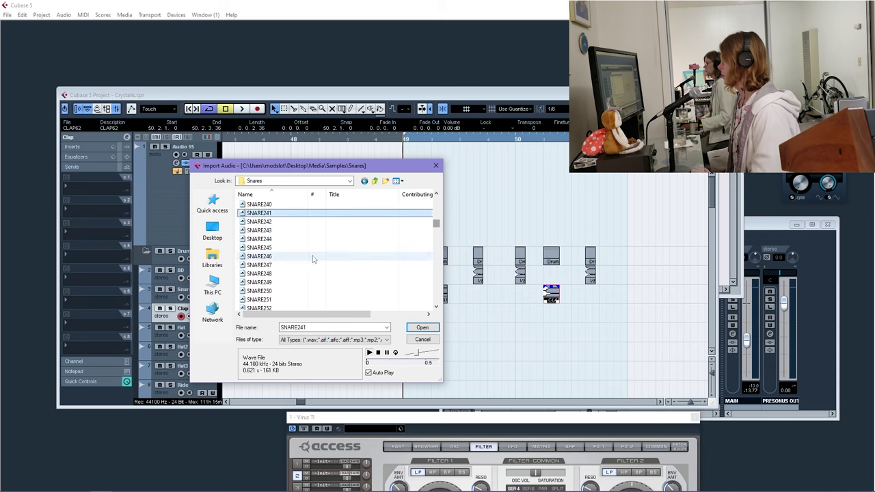
{"action": "key", "text": "Up"}
{"action": "key", "text": "Up"}
{"action": "key", "text": "Up"}
{"action": "key", "text": "Up"}
{"action": "key", "text": "Up"}
{"action": "key", "text": "Up"}
{"action": "key", "text": "Up"}
{"action": "key", "text": "Up"}
{"action": "key", "text": "Up"}
{"action": "key", "text": "Up"}
{"action": "key", "text": "Up"}
{"action": "key", "text": "Up"}
{"action": "key", "text": "Up"}
{"action": "key", "text": "Up"}
{"action": "key", "text": "Up"}
{"action": "key", "text": "Up"}
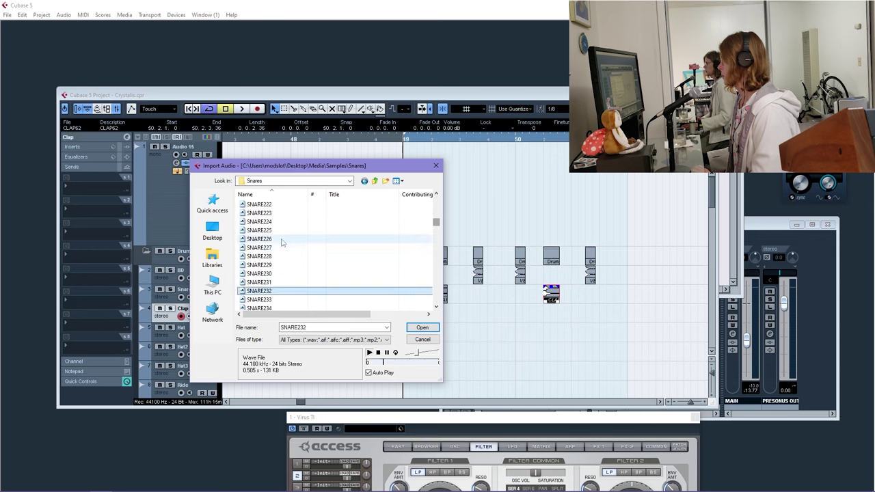
{"action": "key", "text": "Up"}
{"action": "key", "text": "Up"}
{"action": "key", "text": "Up"}
{"action": "key", "text": "Up"}
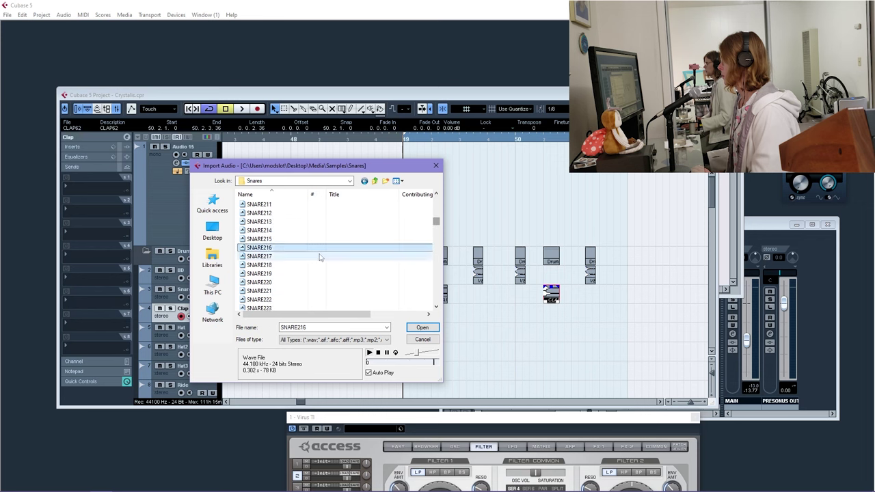
{"action": "key", "text": "Up"}
{"action": "key", "text": "Up"}
{"action": "key", "text": "Up"}
{"action": "key", "text": "Up"}
{"action": "key", "text": "Up"}
{"action": "key", "text": "Up"}
{"action": "key", "text": "Up"}
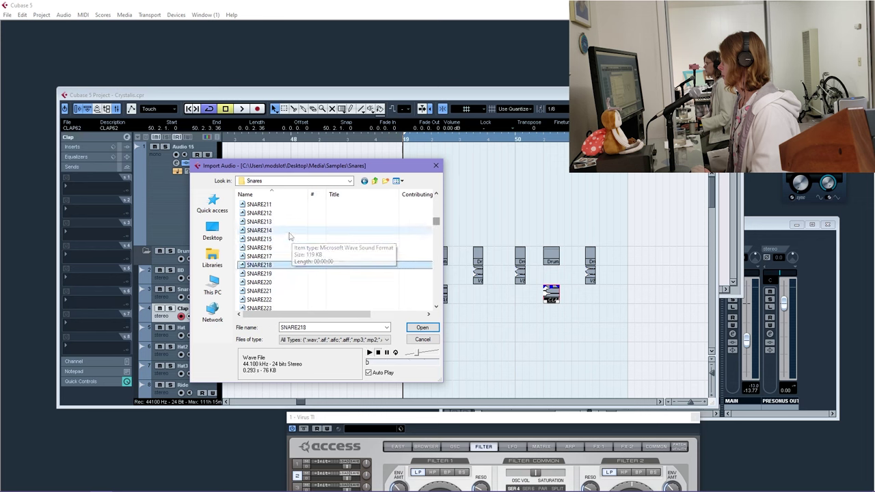
{"action": "key", "text": "Up"}
{"action": "key", "text": "Up"}
{"action": "key", "text": "Up"}
{"action": "key", "text": "Up"}
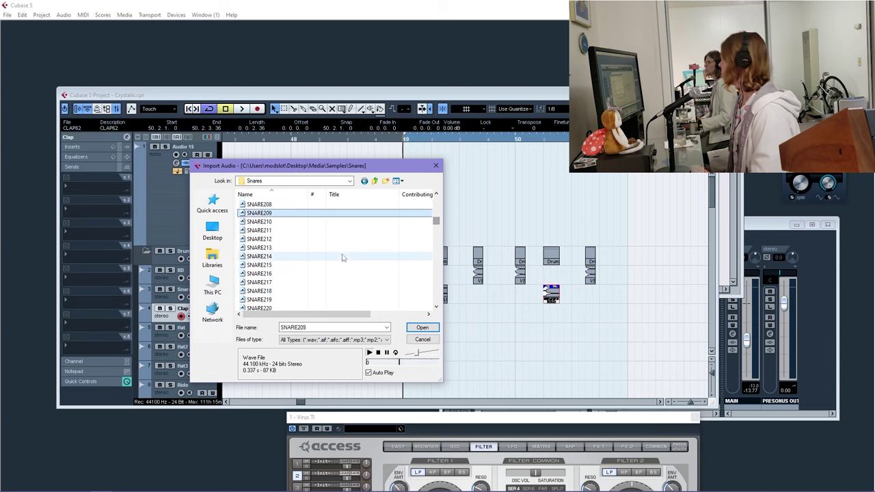
Import SNARE209 onto the Clap track and place it on beat 2 of bars 49 and 50
{"action": "key", "text": "Return"}
{"action": "left_click_drag", "start_coordinate": [409, 315], "coordinate": [441, 316]}
{"action": "left_click_drag", "start_coordinate": [441, 316], "coordinate": [552, 316]}
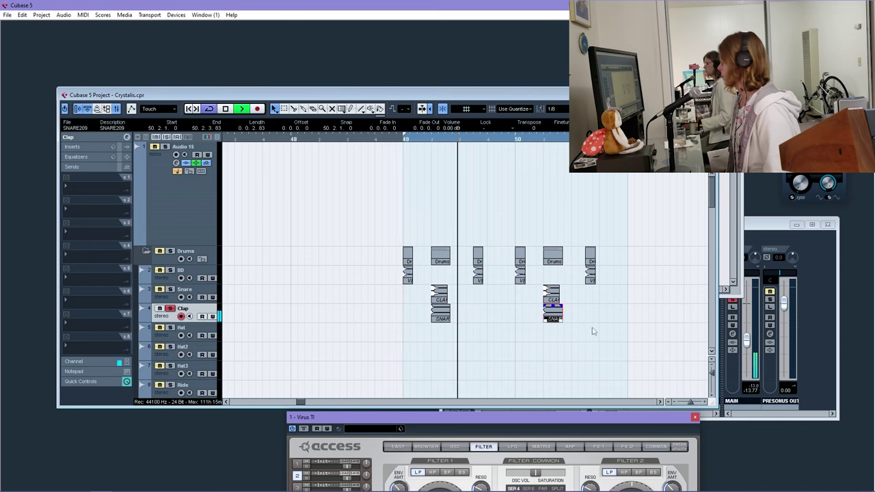
Copy the two SNARE209 clips on the Clap track to beat 4 of bars 49 and 50
{"action": "left_click_drag", "start_coordinate": [583, 342], "coordinate": [462, 319]}
{"action": "left_click_drag", "start_coordinate": [385, 271], "coordinate": [593, 318]}
{"action": "left_click", "coordinate": [476, 349]}
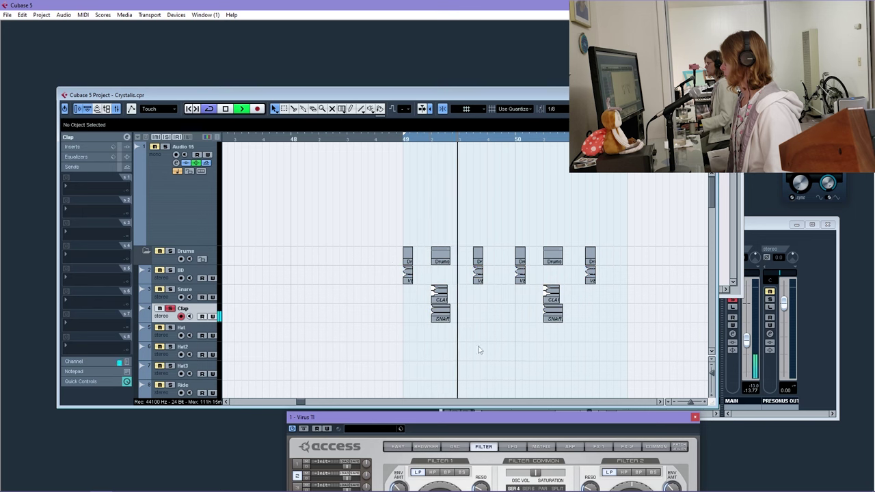
{"action": "left_click_drag", "start_coordinate": [571, 330], "coordinate": [444, 321]}
{"action": "left_click_drag", "start_coordinate": [442, 314], "coordinate": [500, 312]}
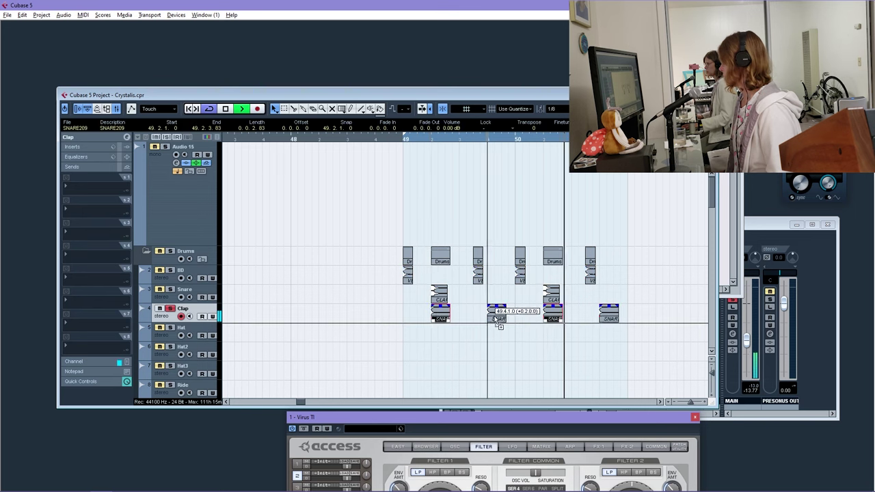
Try a volume of -5 dB on the two beat-2 SNARE209 clips and show the Snare track's channel settings
{"action": "left_click", "coordinate": [553, 320]}
{"action": "left_click", "coordinate": [441, 315], "text": "shift"}
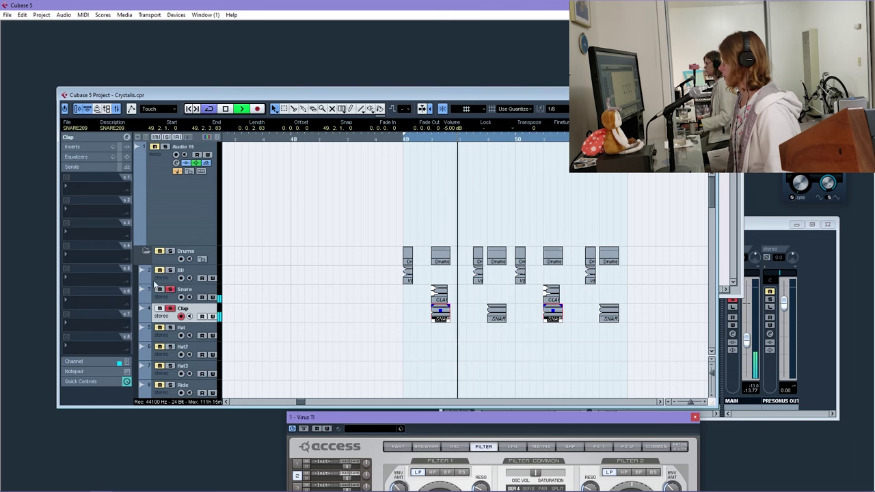
{"action": "left_click", "coordinate": [157, 287]}
{"action": "left_click", "coordinate": [90, 136]}
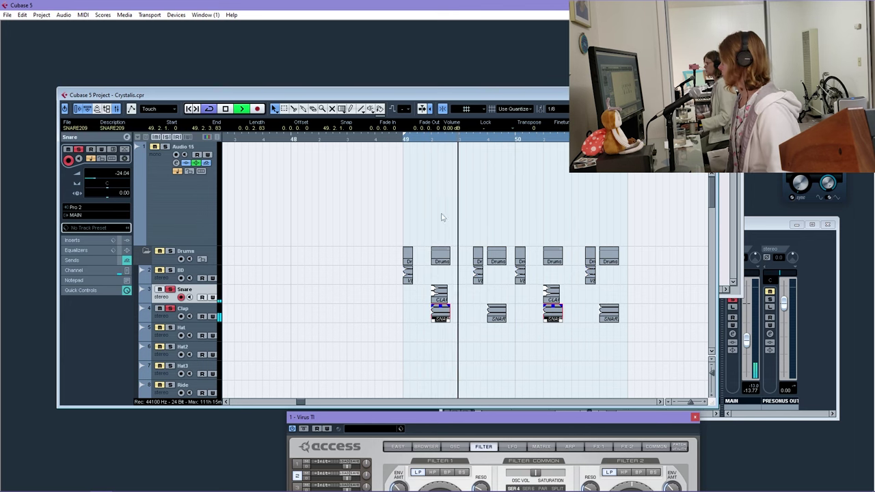
Load the tuner plug-in into the Clap track's fourth insert slot and close its window
{"action": "key", "text": "Down"}
{"action": "left_click", "coordinate": [104, 240]}
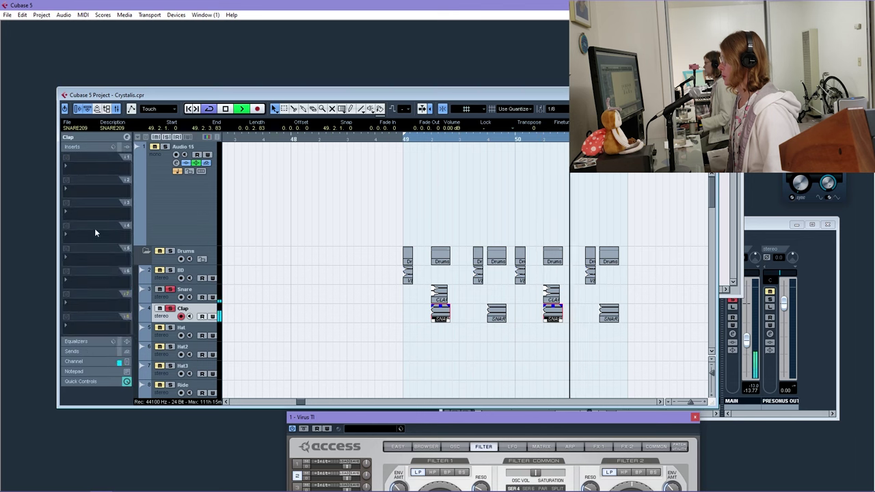
{"action": "left_click", "coordinate": [96, 229]}
{"action": "mouse_move", "coordinate": [147, 400]}
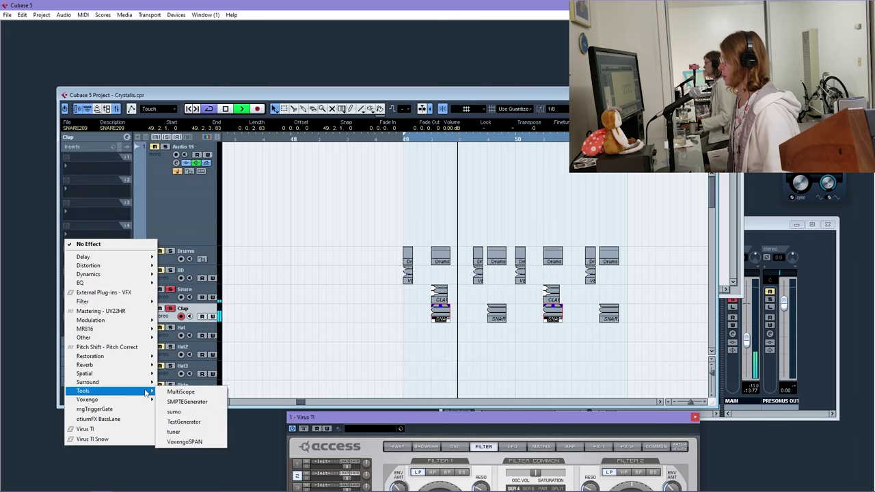
{"action": "left_click", "coordinate": [188, 417]}
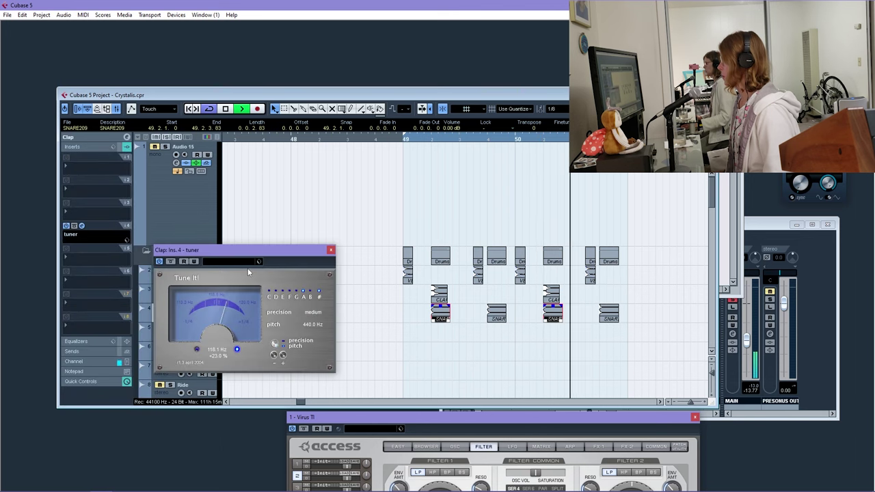
{"action": "left_click", "coordinate": [331, 250]}
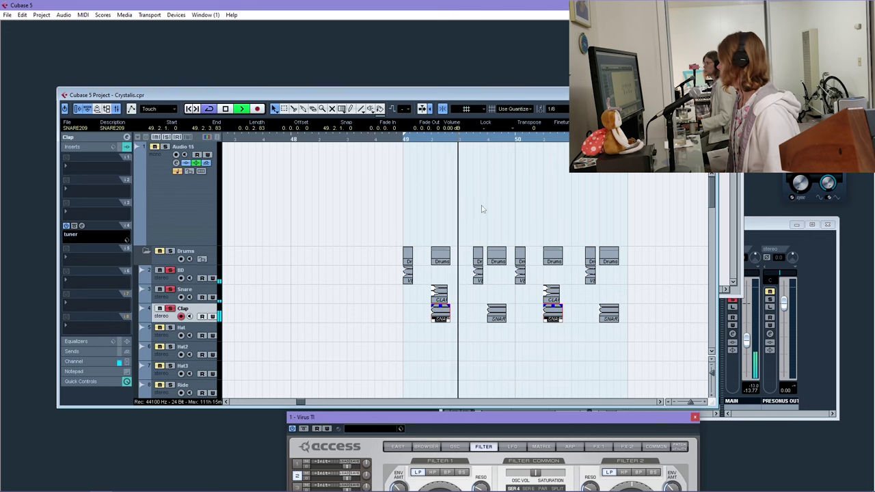
On the BD track, move the soft kick at the start of bar 50 to 50.3.3 and the one at 49.3.3 to 49.4.3
{"action": "key", "text": "space"}
{"action": "key", "text": "h"}
{"action": "key", "text": "h"}
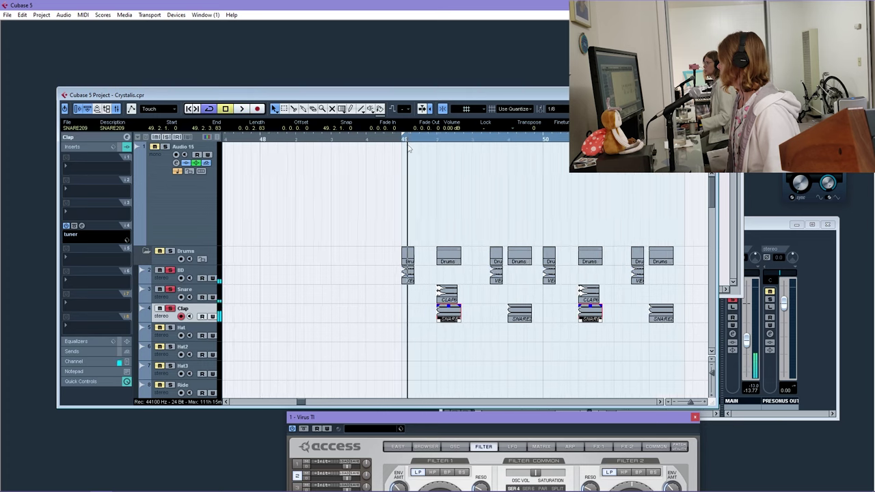
{"action": "left_click", "coordinate": [523, 288]}
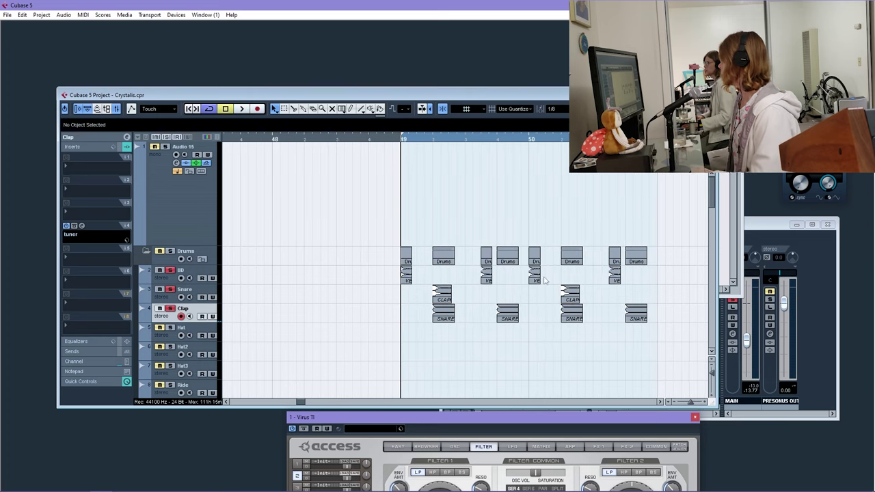
{"action": "left_click_drag", "start_coordinate": [540, 277], "coordinate": [619, 278]}
{"action": "key", "text": "space"}
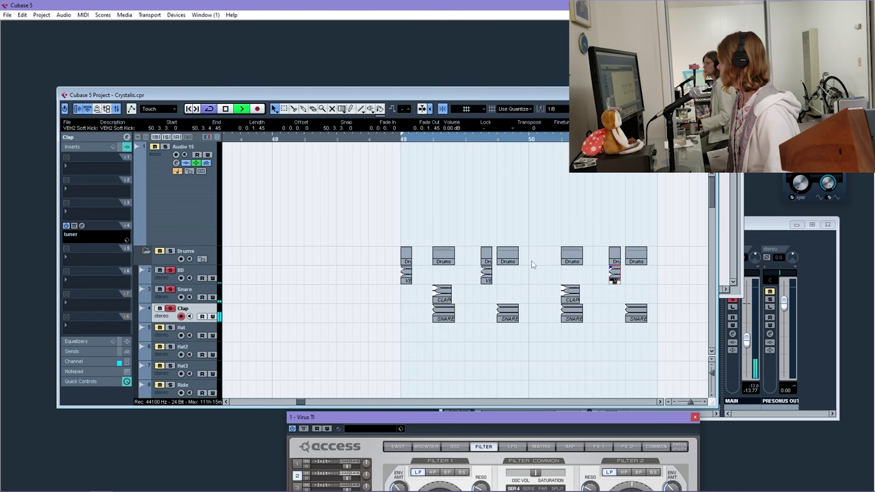
{"action": "left_click_drag", "start_coordinate": [487, 276], "coordinate": [518, 277]}
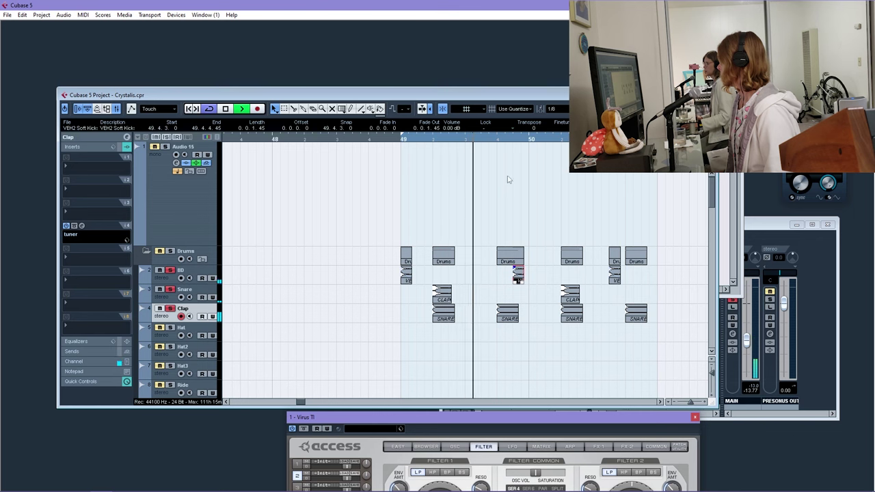
{"action": "left_click", "coordinate": [499, 222]}
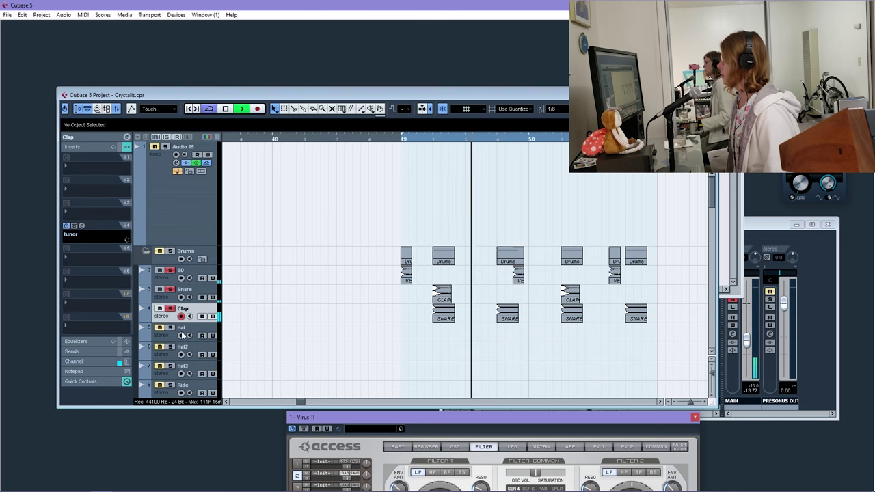
Set the Snare track's volume to -14.99 dB and check its RoomWorks send level
{"action": "left_click", "coordinate": [164, 295]}
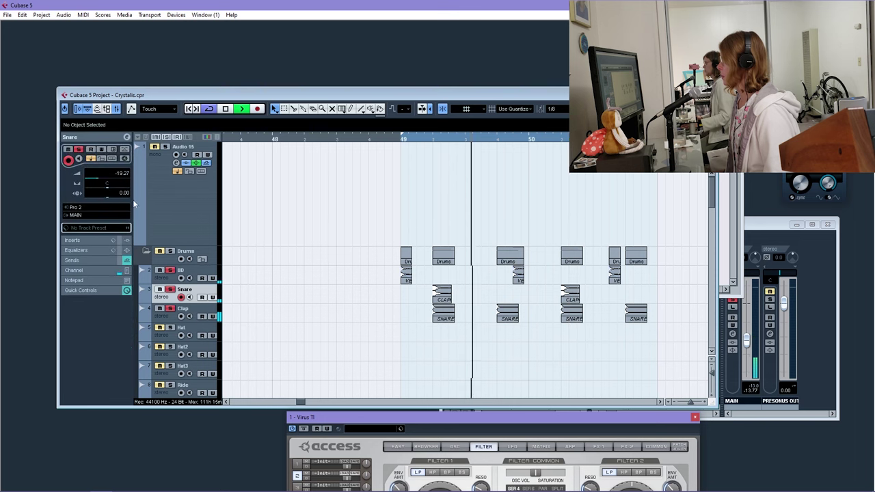
{"action": "left_click_drag", "start_coordinate": [101, 177], "coordinate": [100, 177]}
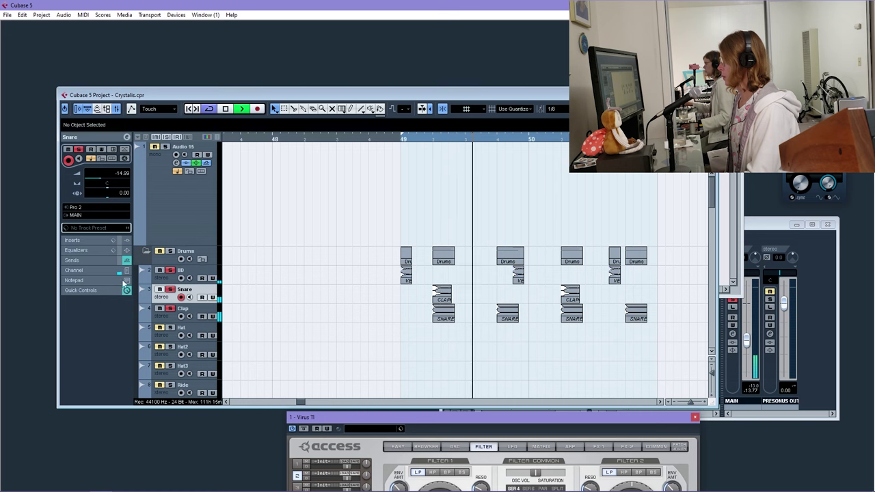
{"action": "left_click", "coordinate": [82, 259]}
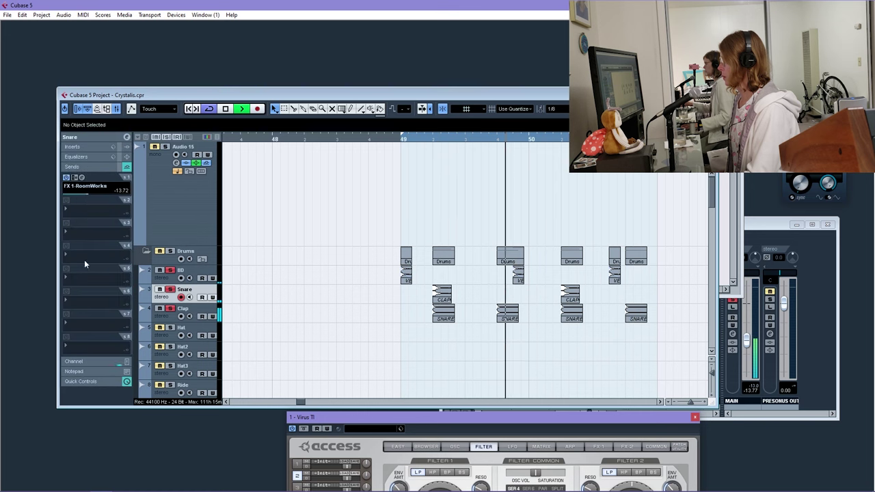
{"action": "left_click", "coordinate": [90, 140]}
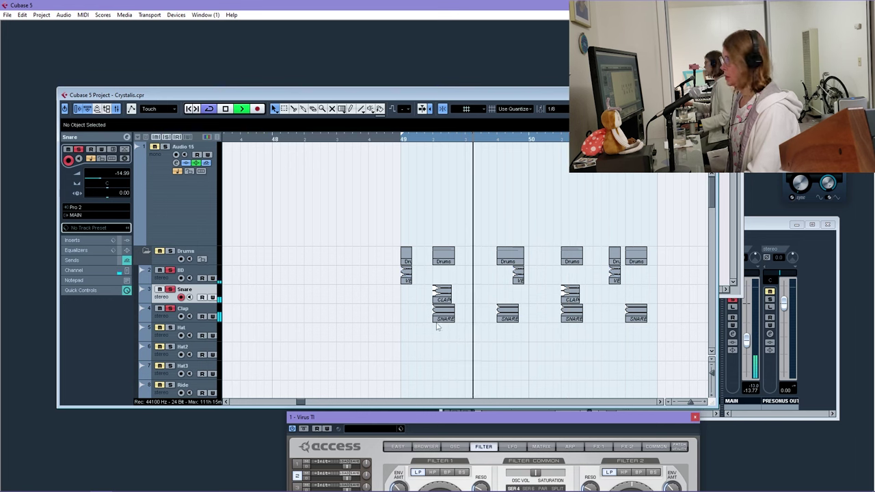
Lower the two beat-2 SNARE209 clips on the Clap track to -4 dB and stop playback
{"action": "key", "text": "Right"}
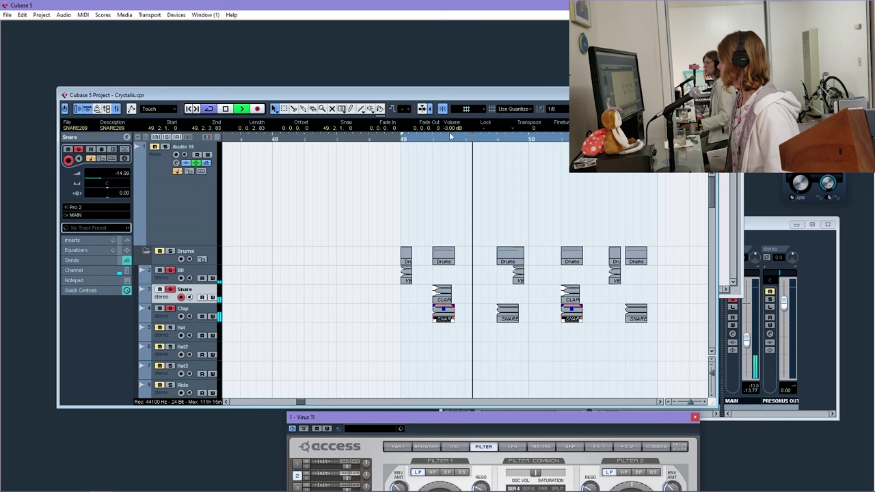
{"action": "scroll", "coordinate": [449, 136], "scroll_direction": "down", "scroll_amount": 1}
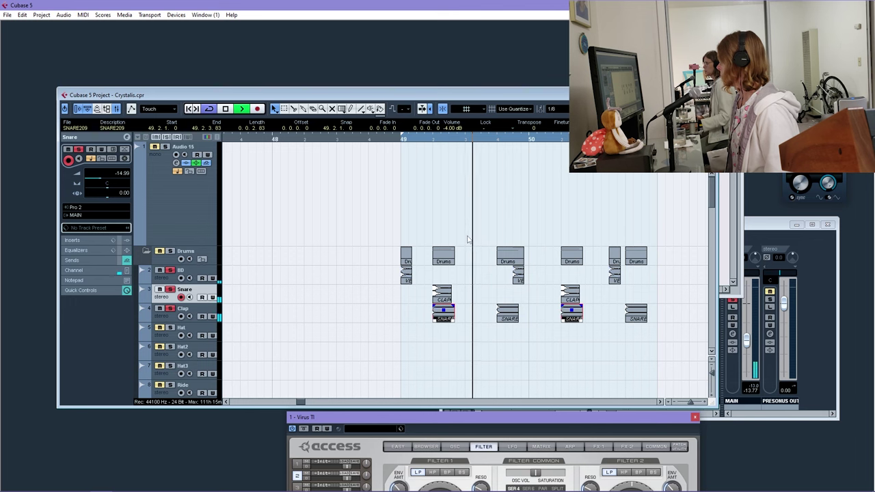
{"action": "key", "text": "space"}
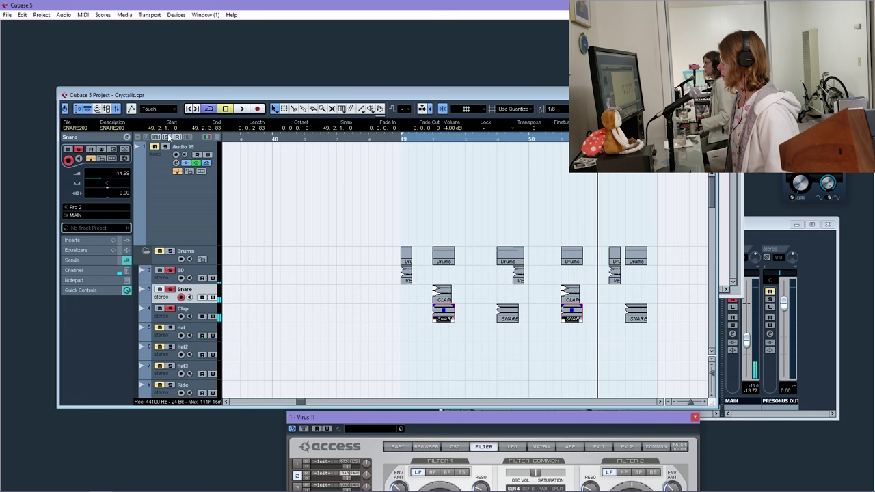
Turn off all track solos and play the new section from bar 49 with every track
{"action": "left_click", "coordinate": [396, 139]}
{"action": "key", "text": "space"}
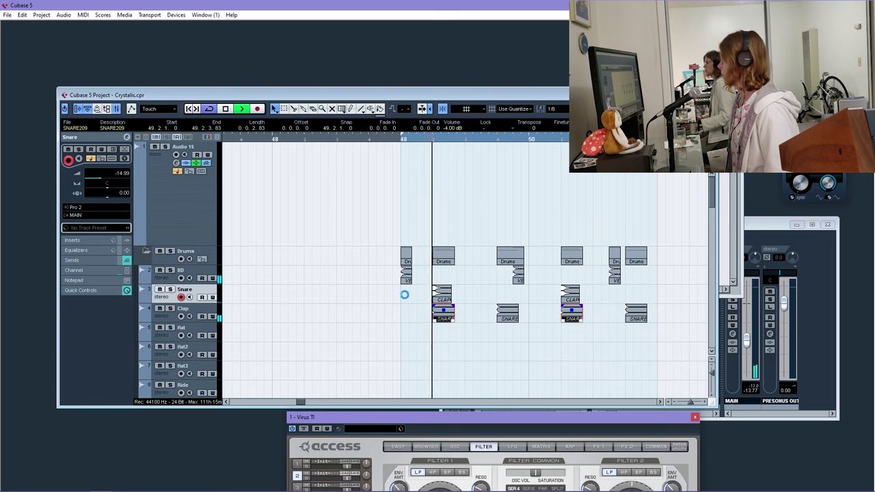
{"action": "scroll", "coordinate": [376, 278], "scroll_direction": "down", "scroll_amount": 5}
{"action": "scroll", "coordinate": [362, 280], "scroll_direction": "up", "scroll_amount": 5}
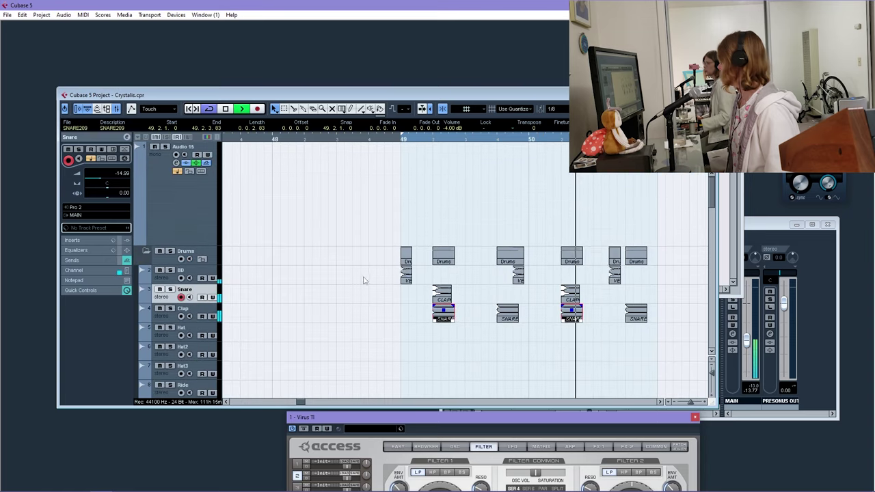
Start an audio file import for the Hat track and browse to the Open Hats sample folder
{"action": "left_click", "coordinate": [161, 341]}
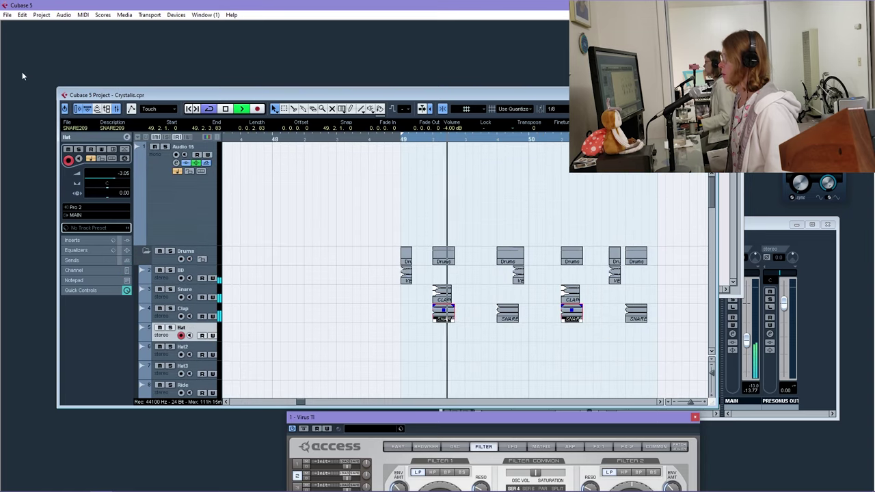
{"action": "left_click", "coordinate": [7, 15]}
{"action": "mouse_move", "coordinate": [102, 164]}
{"action": "left_click", "coordinate": [164, 166]}
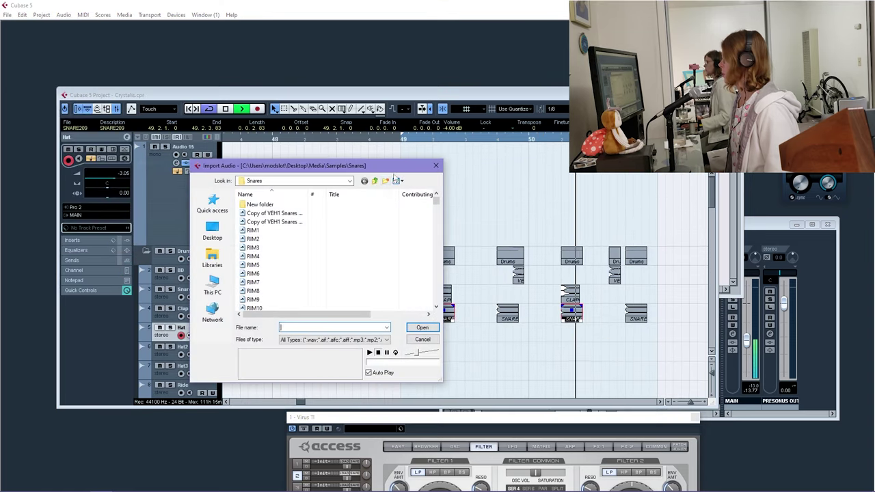
{"action": "left_click", "coordinate": [374, 180]}
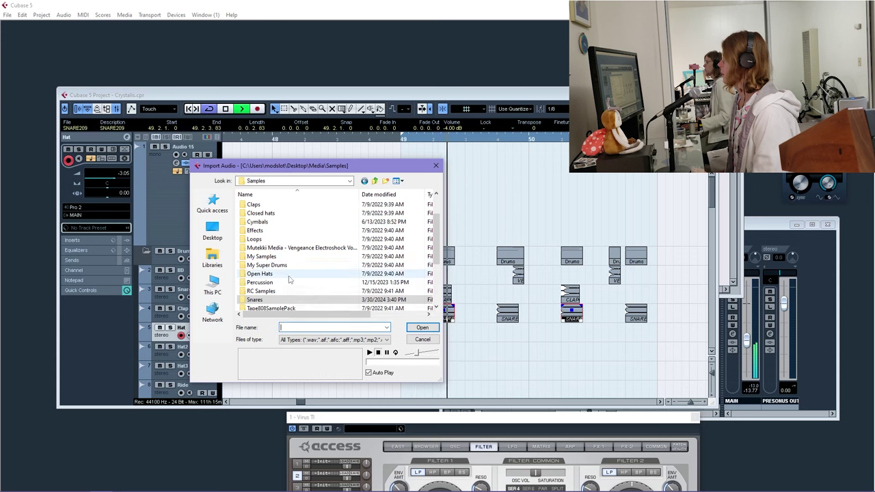
{"action": "double_click", "coordinate": [266, 273]}
Audition the closed hi-hat samples and import HIHAT234(CLSD) onto the Hat track
{"action": "left_click", "coordinate": [321, 287]}
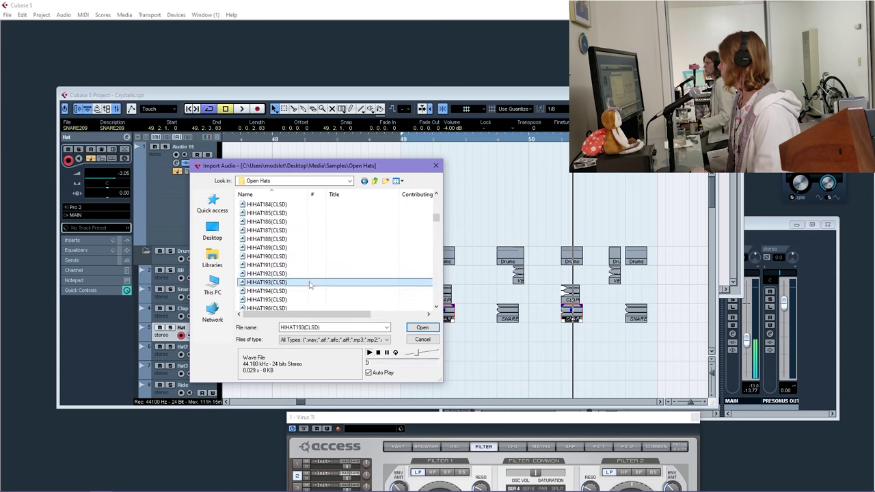
{"action": "scroll", "coordinate": [350, 286], "scroll_direction": "down", "scroll_amount": 15}
{"action": "left_click", "coordinate": [341, 290]}
{"action": "scroll", "coordinate": [338, 289], "scroll_direction": "down", "scroll_amount": 3}
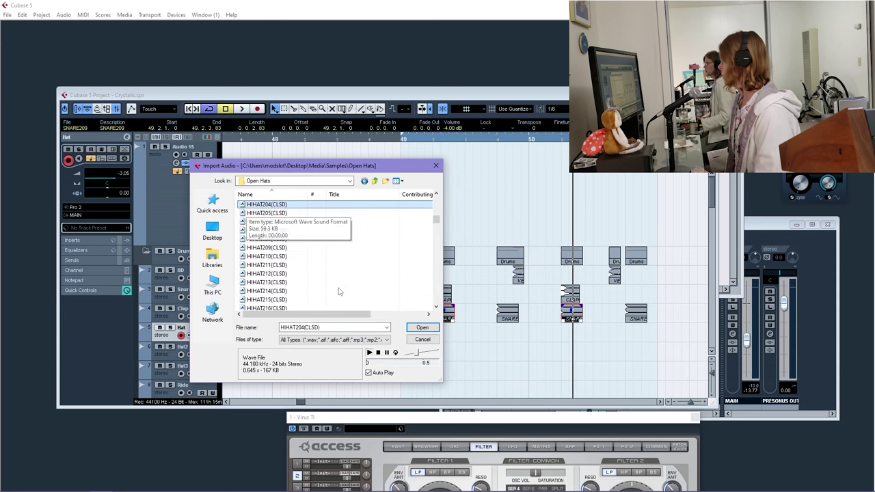
{"action": "key", "text": "Down"}
{"action": "key", "text": "Down"}
{"action": "key", "text": "Down"}
{"action": "key", "text": "Down"}
{"action": "key", "text": "Down"}
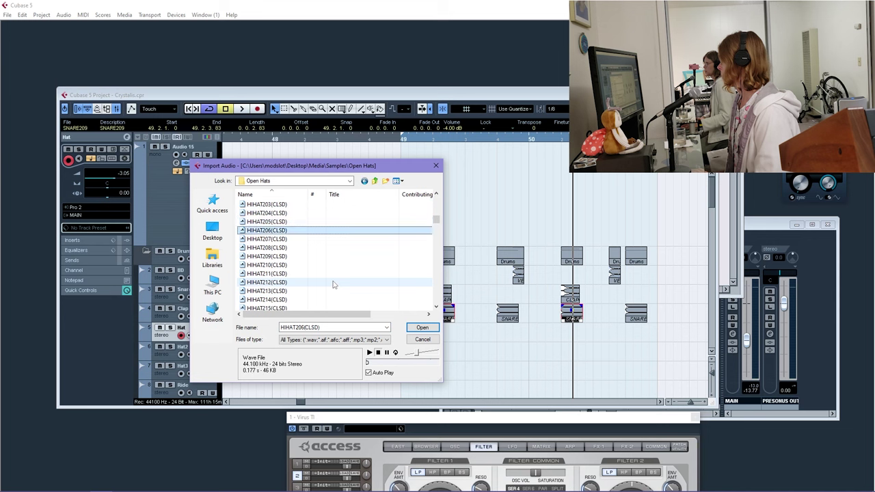
{"action": "key", "text": "Down"}
{"action": "key", "text": "Down"}
{"action": "key", "text": "Down"}
{"action": "key", "text": "Down"}
{"action": "key", "text": "Down"}
{"action": "key", "text": "Down"}
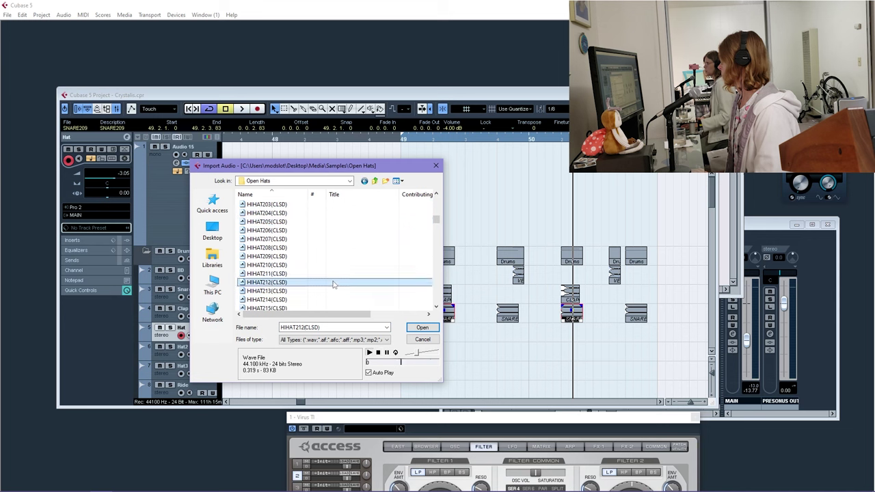
{"action": "key", "text": "Down"}
{"action": "key", "text": "Down"}
{"action": "key", "text": "Down"}
{"action": "key", "text": "Down"}
{"action": "key", "text": "Down"}
{"action": "key", "text": "Down"}
{"action": "key", "text": "Down"}
{"action": "key", "text": "Down"}
{"action": "key", "text": "Down"}
{"action": "key", "text": "Down"}
{"action": "key", "text": "Down"}
{"action": "key", "text": "Down"}
{"action": "key", "text": "Down"}
{"action": "key", "text": "Down"}
{"action": "key", "text": "Down"}
{"action": "key", "text": "Down"}
{"action": "key", "text": "Down"}
{"action": "key", "text": "Down"}
{"action": "key", "text": "Down"}
{"action": "key", "text": "Down"}
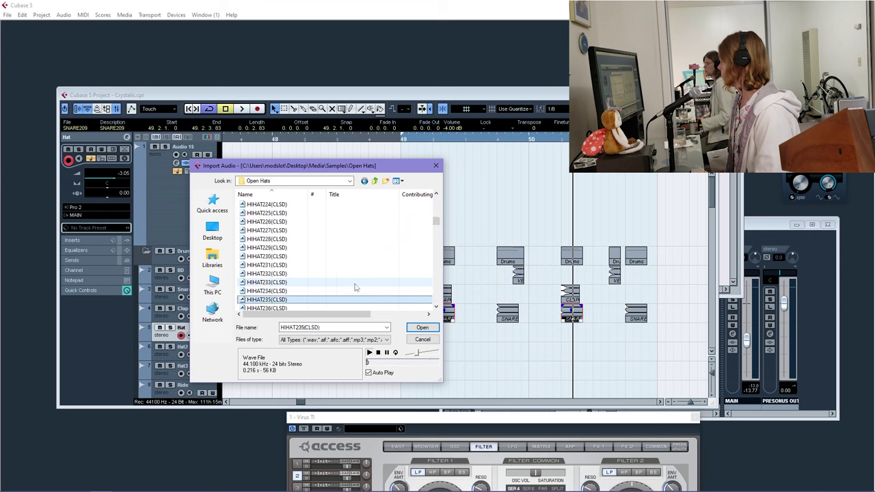
{"action": "key", "text": "Up"}
{"action": "key", "text": "Up"}
{"action": "key", "text": "Up"}
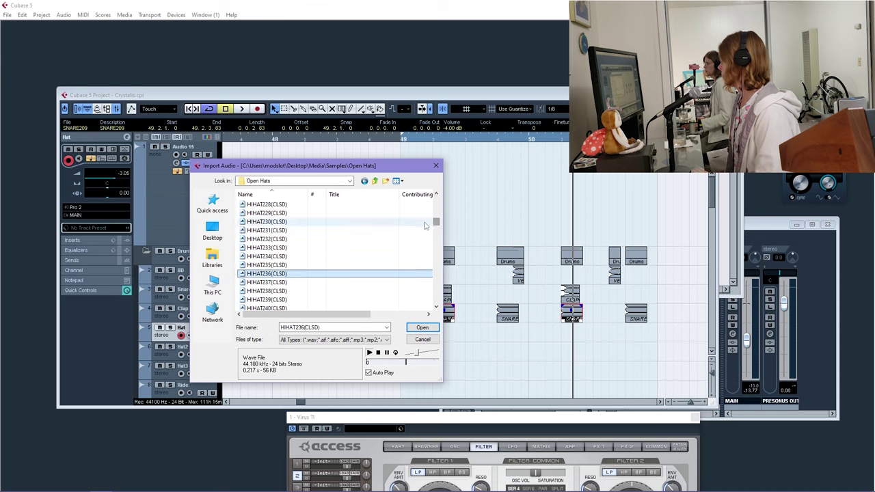
{"action": "scroll", "coordinate": [377, 245], "scroll_direction": "down", "scroll_amount": 1}
{"action": "key", "text": "Down"}
{"action": "key", "text": "Up"}
{"action": "key", "text": "Up"}
{"action": "key", "text": "Up"}
{"action": "key", "text": "Down"}
{"action": "key", "text": "Down"}
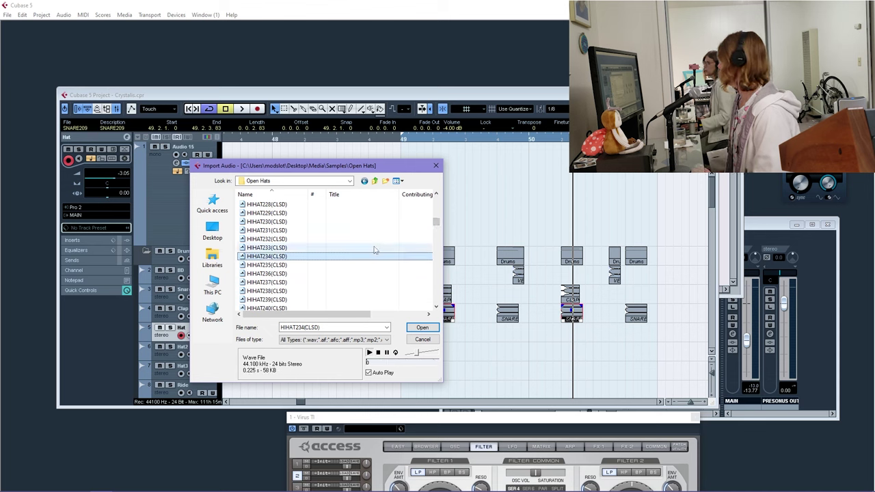
{"action": "key", "text": "Up"}
{"action": "key", "text": "Down"}
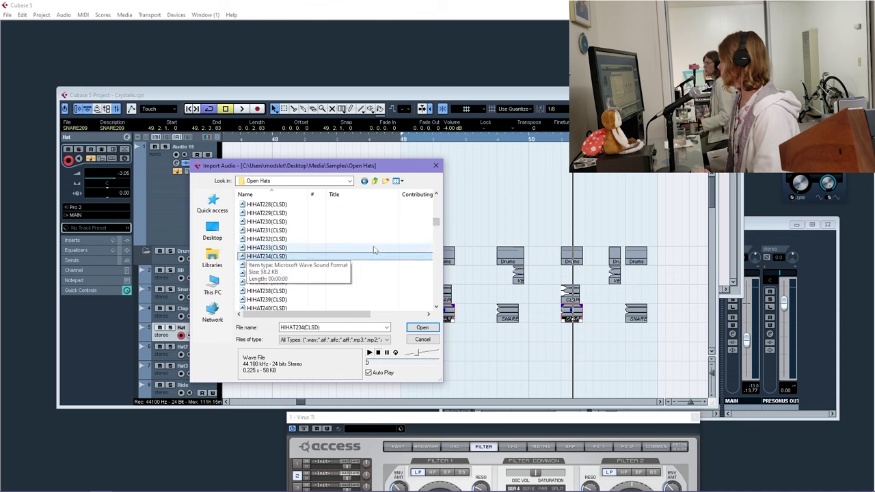
{"action": "double_click", "coordinate": [374, 250]}
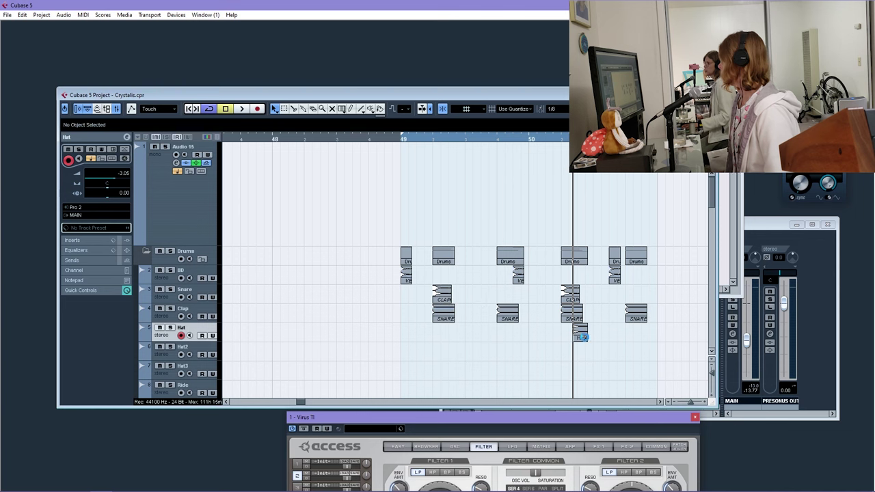
Move the imported Hat clip to 49.2.3, set the track's volume to -7.23 dB and play from just before bar 49
{"action": "left_click_drag", "start_coordinate": [583, 340], "coordinate": [453, 339]}
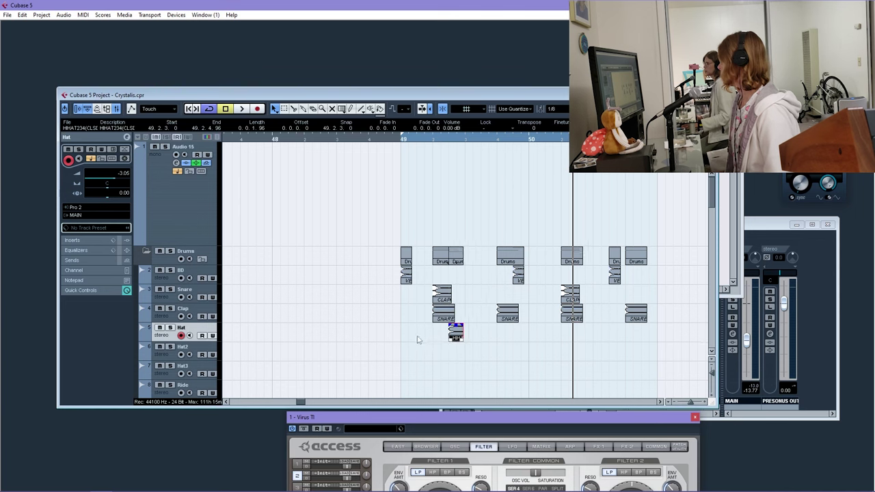
{"action": "left_click_drag", "start_coordinate": [408, 141], "coordinate": [390, 162]}
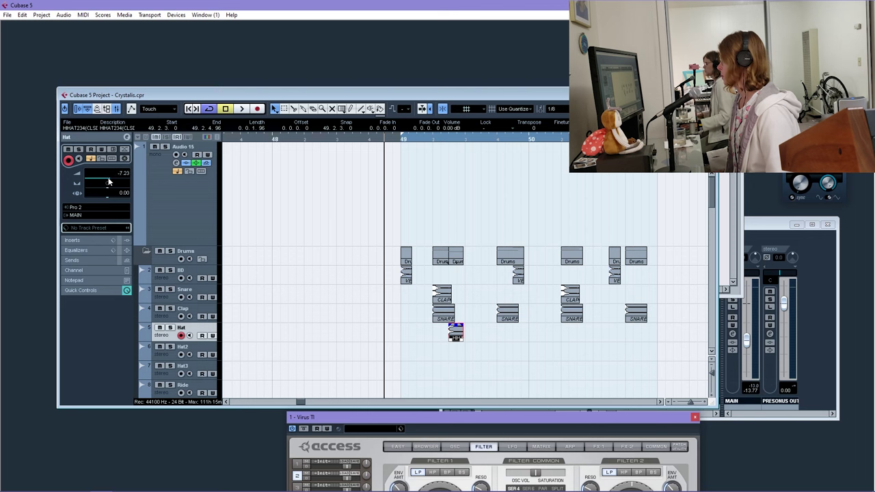
{"action": "key", "text": "space"}
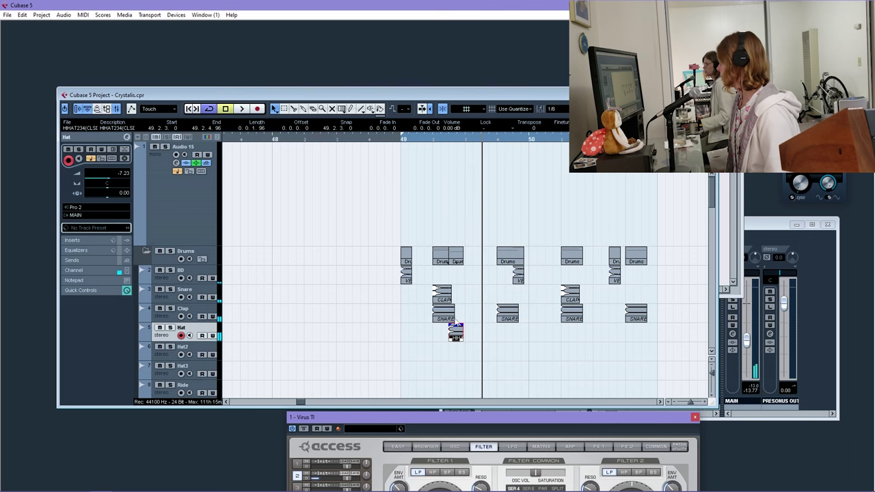
Copy the Hat clip to 49.4.3, move that copy to 50.2.3, and set the Hat track to -10.68 dB panned R34
{"action": "left_click_drag", "start_coordinate": [455, 333], "coordinate": [519, 343]}
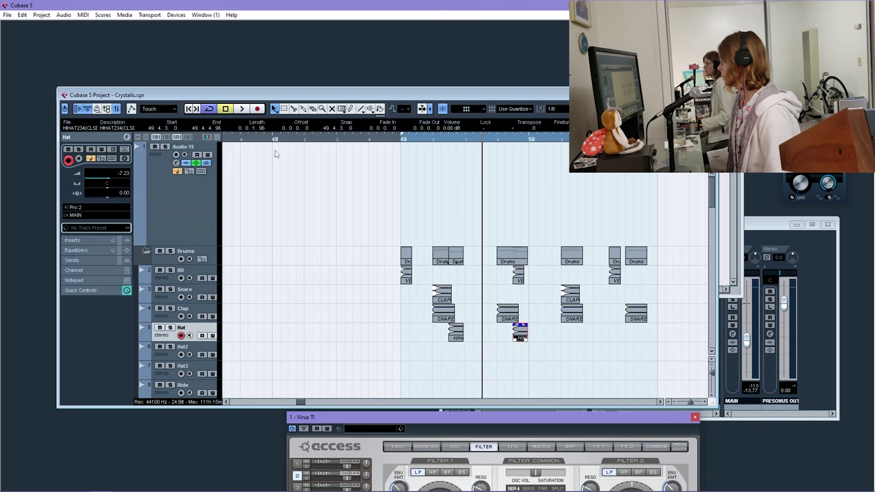
{"action": "key", "text": "space"}
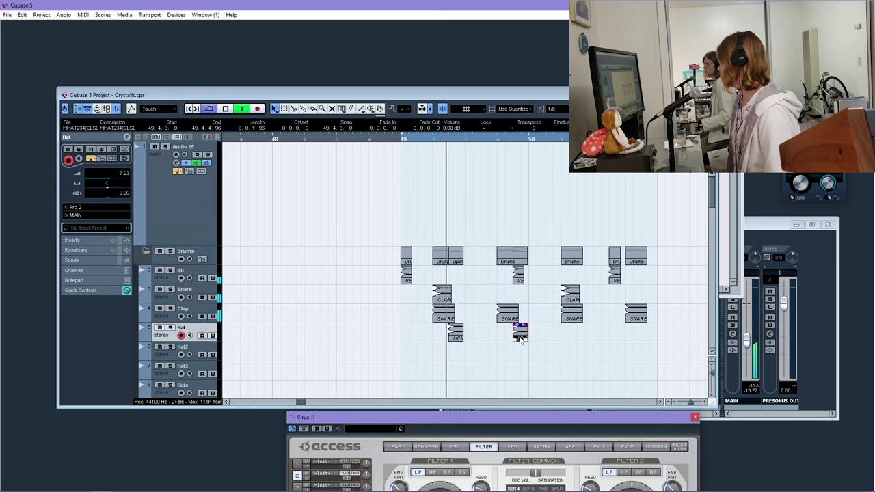
{"action": "left_click_drag", "start_coordinate": [521, 335], "coordinate": [585, 336]}
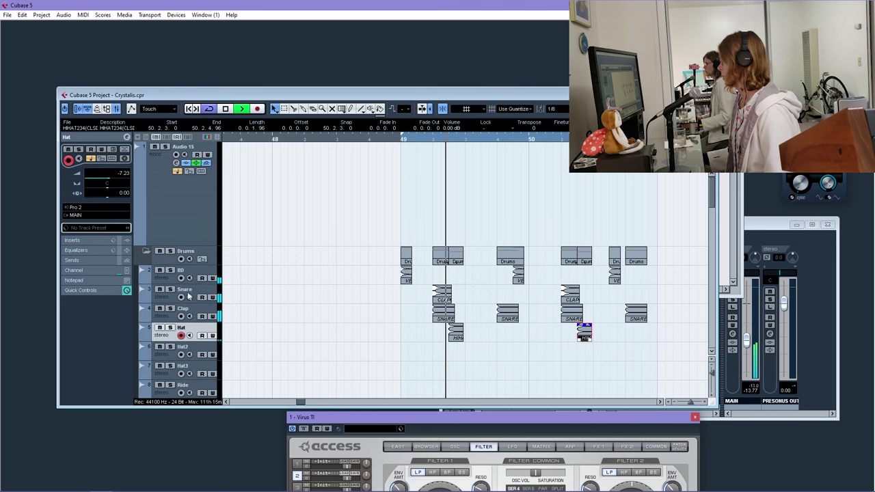
{"action": "left_click_drag", "start_coordinate": [110, 182], "coordinate": [113, 186]}
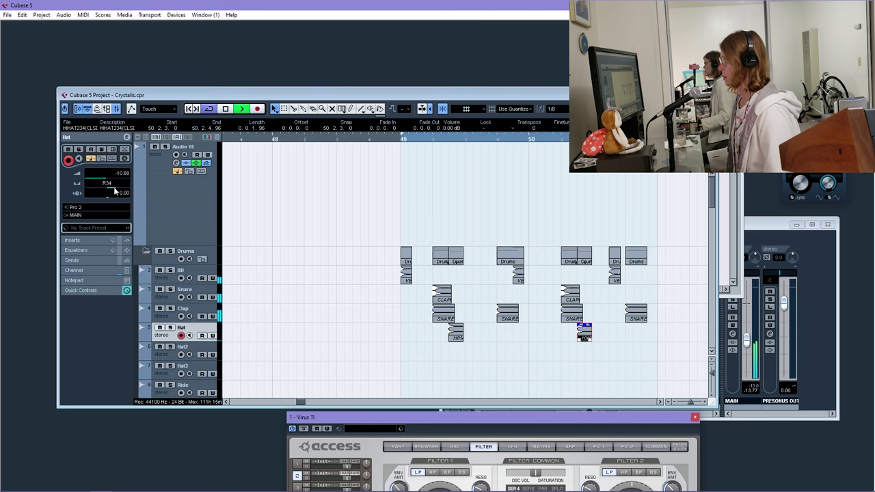
Start an audio file import for the Hat2 track
{"action": "left_click", "coordinate": [169, 350]}
{"action": "left_click", "coordinate": [7, 14]}
{"action": "mouse_move", "coordinate": [27, 165]}
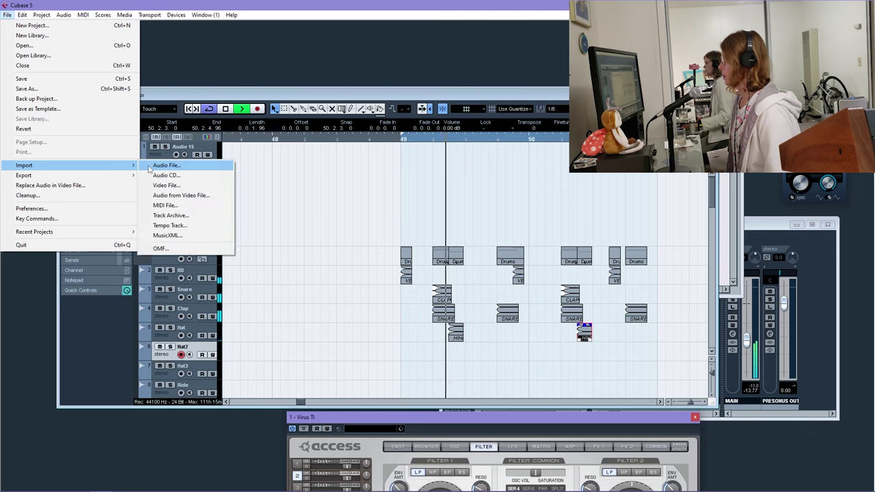
{"action": "left_click", "coordinate": [164, 165]}
Audition samples in the Open Hats folder and import HIHAT545(OPEN) onto the Hat2 track
{"action": "left_click", "coordinate": [287, 274]}
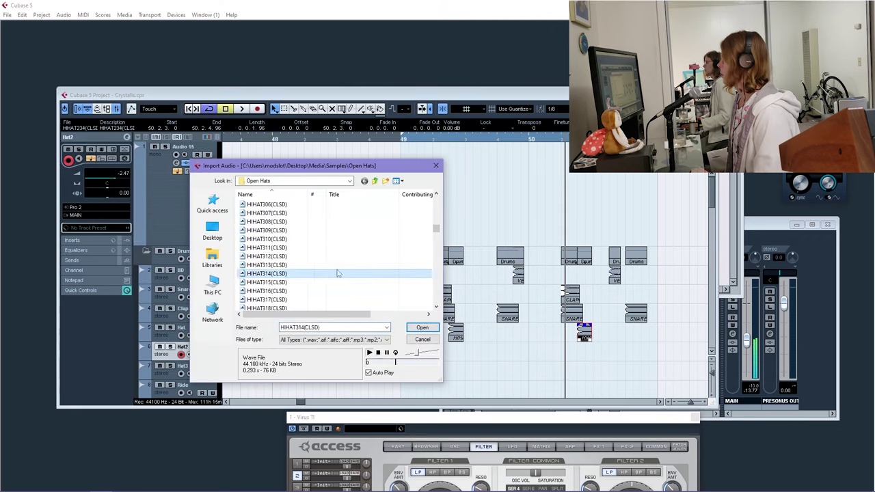
{"action": "left_click_drag", "start_coordinate": [435, 202], "coordinate": [434, 256]}
{"action": "left_click", "coordinate": [307, 274]}
{"action": "key", "text": "Up"}
{"action": "key", "text": "Up"}
{"action": "key", "text": "Up"}
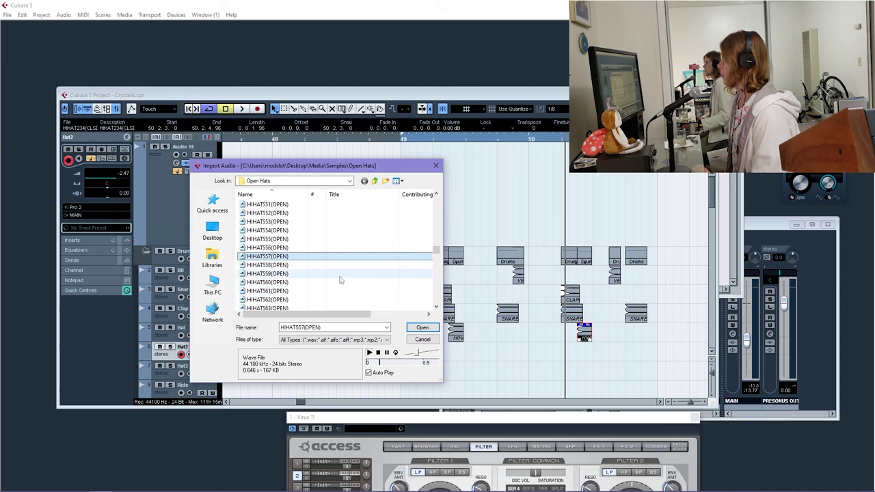
{"action": "key", "text": "Up"}
{"action": "key", "text": "Up"}
{"action": "key", "text": "Up"}
{"action": "key", "text": "Up"}
{"action": "key", "text": "Up"}
{"action": "key", "text": "Up"}
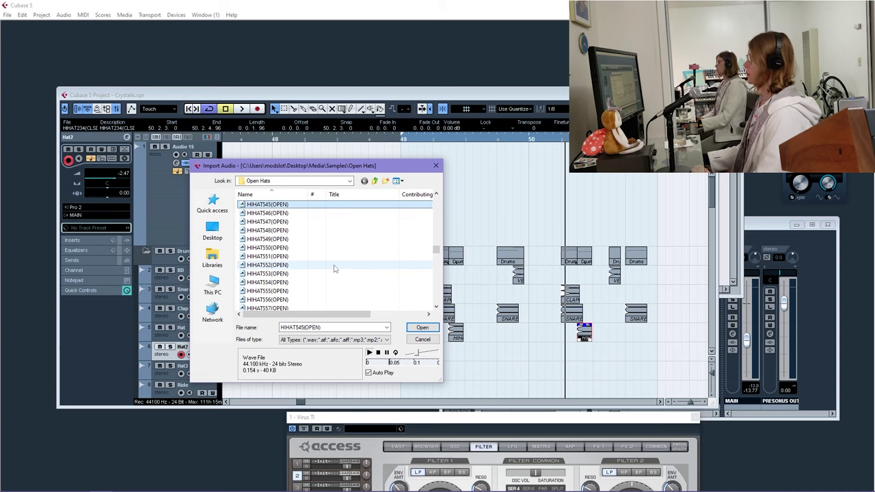
{"action": "key", "text": "Up"}
{"action": "key", "text": "Up"}
{"action": "key", "text": "Up"}
{"action": "key", "text": "Return"}
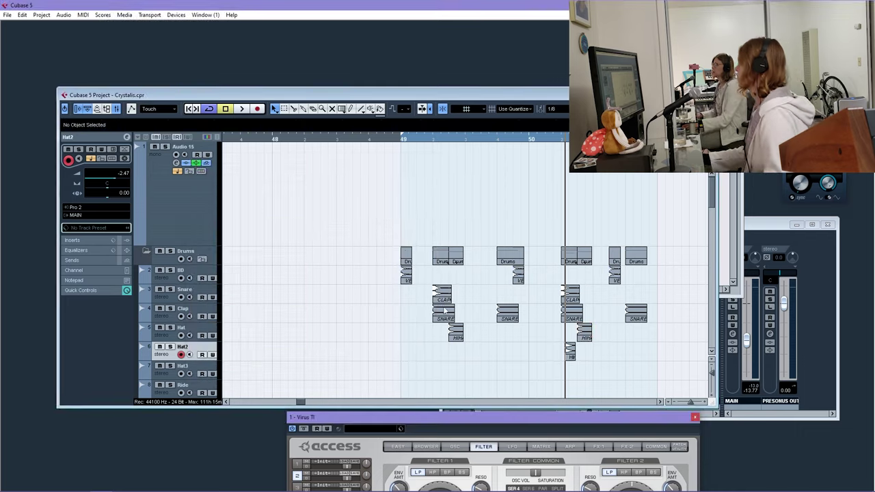
Move the imported Hat2 clip to 49.1.1 and place a copy of it at 49.1.3
{"action": "left_click_drag", "start_coordinate": [570, 354], "coordinate": [408, 350]}
{"action": "key", "text": "h"}
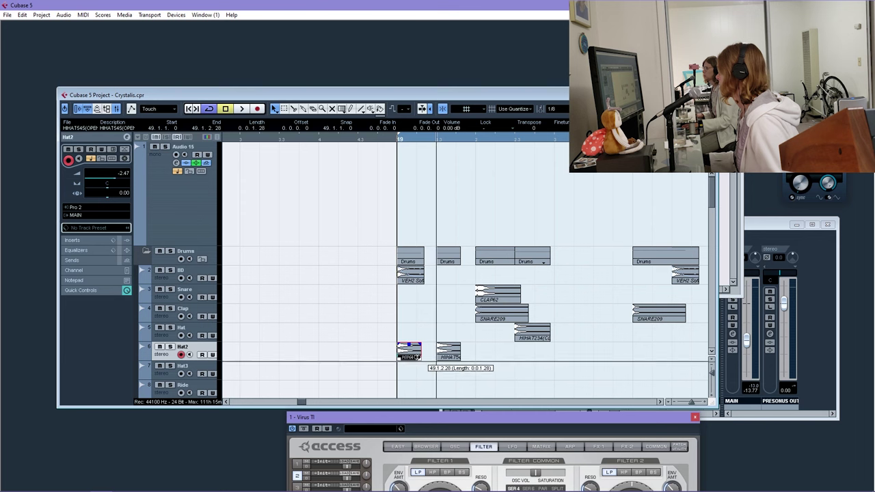
{"action": "key", "text": "Delete"}
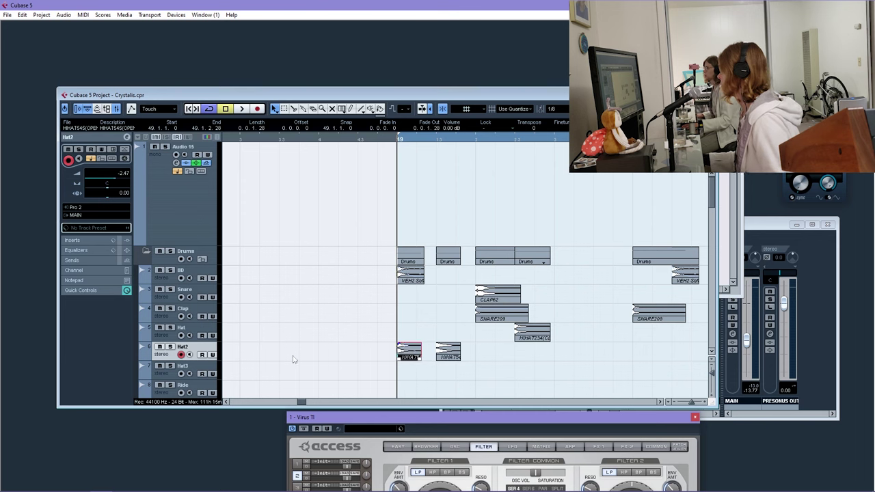
Apply a steeply falling, concave fade-out curve to the Hat2 clip at 49.1.1
{"action": "double_click", "coordinate": [421, 350]}
{"action": "left_click", "coordinate": [124, 211]}
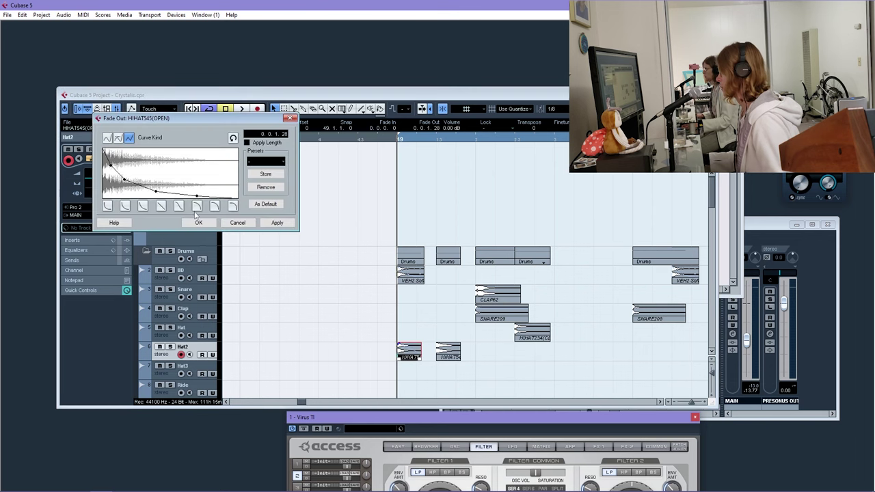
{"action": "left_click", "coordinate": [282, 224]}
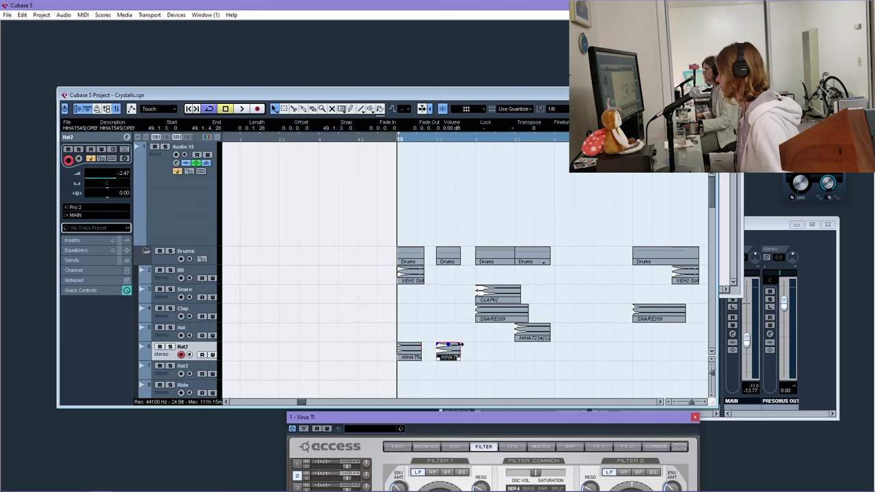
Solo the Hat2 track, set its volume to -10.68 dB and play its clips from bar 49
{"action": "left_click", "coordinate": [181, 354]}
{"action": "left_click", "coordinate": [170, 346]}
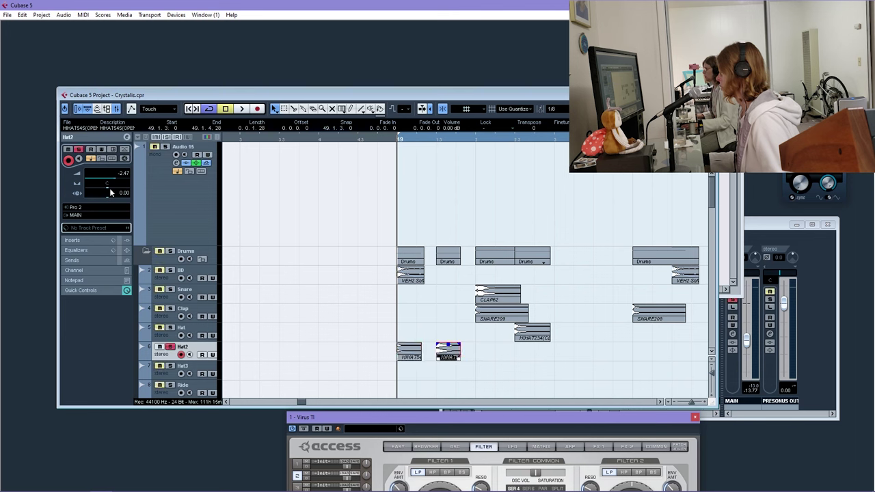
{"action": "key", "text": "space"}
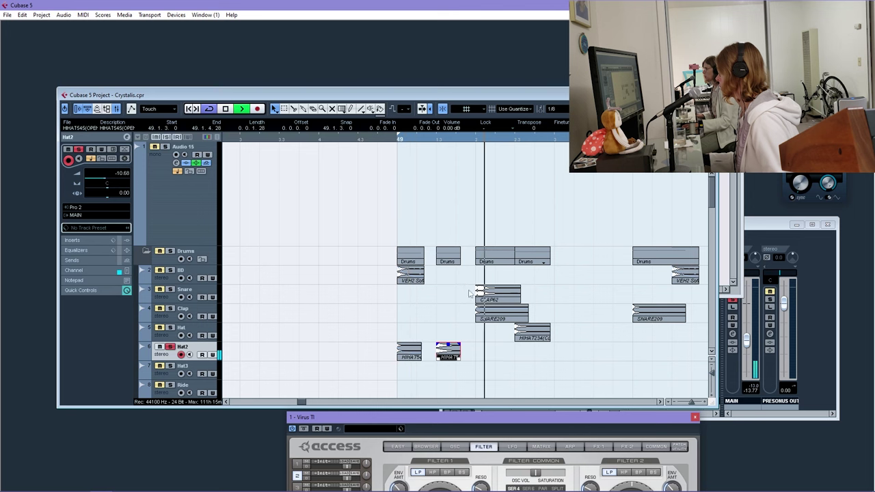
{"action": "left_click", "coordinate": [441, 375]}
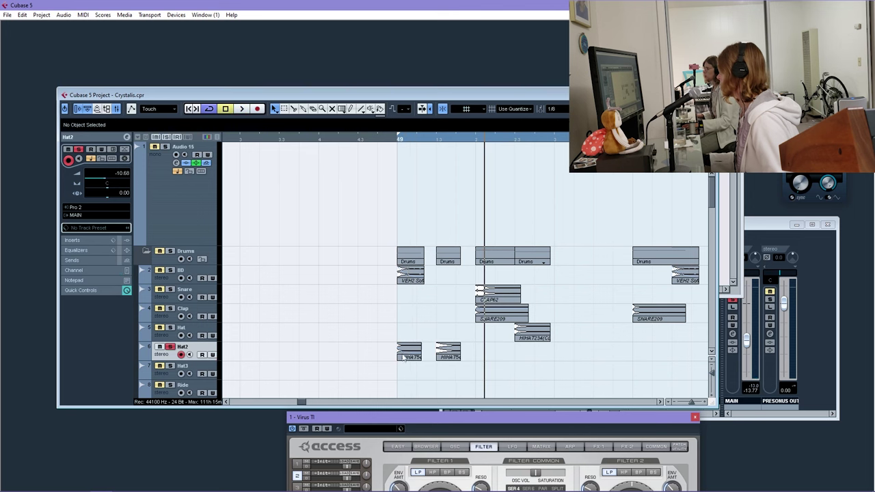
Copy the first Hat2 clip to 49.2.3 at -4 dB and set the quantize value to 1/16
{"action": "left_click_drag", "start_coordinate": [403, 361], "coordinate": [519, 354]}
{"action": "left_click", "coordinate": [552, 109]}
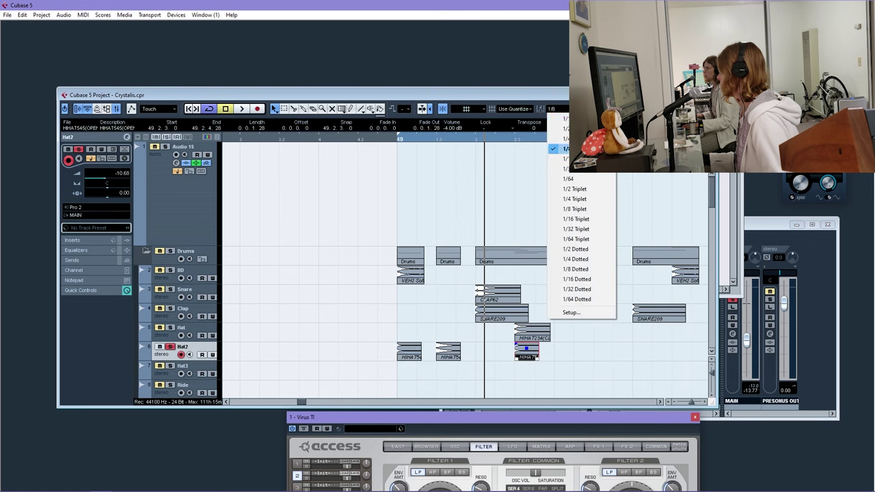
{"action": "left_click", "coordinate": [557, 152]}
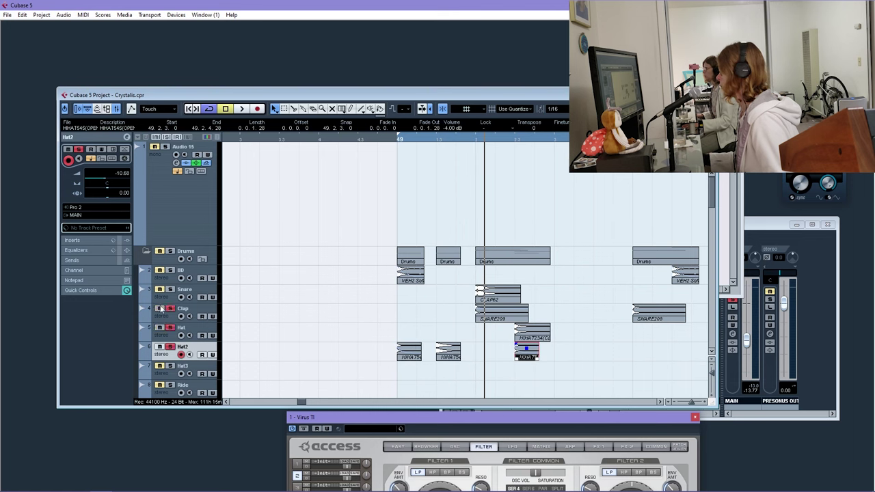
Move the copied Hat2 clip to 49.2.2 and play the soloed Clap, Hat and Hat2 tracks from bar 49
{"action": "left_click", "coordinate": [395, 141]}
{"action": "left_click_drag", "start_coordinate": [527, 356], "coordinate": [517, 355]}
{"action": "key", "text": "space"}
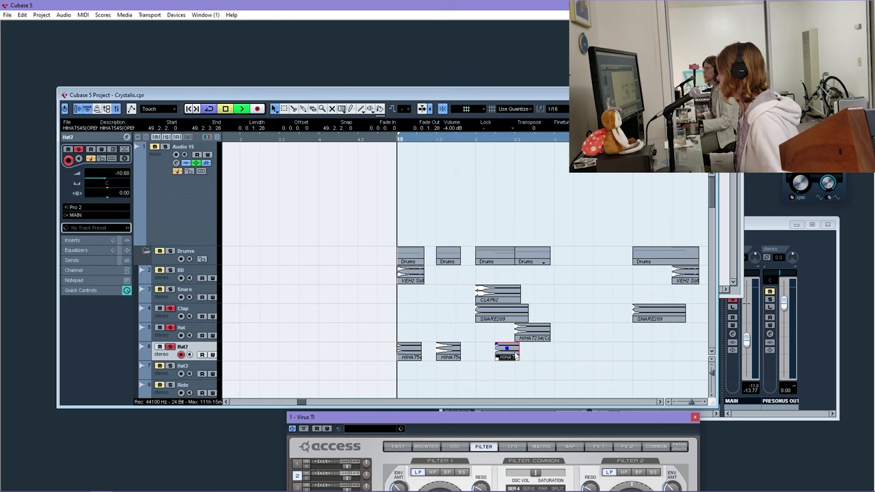
{"action": "key", "text": "space"}
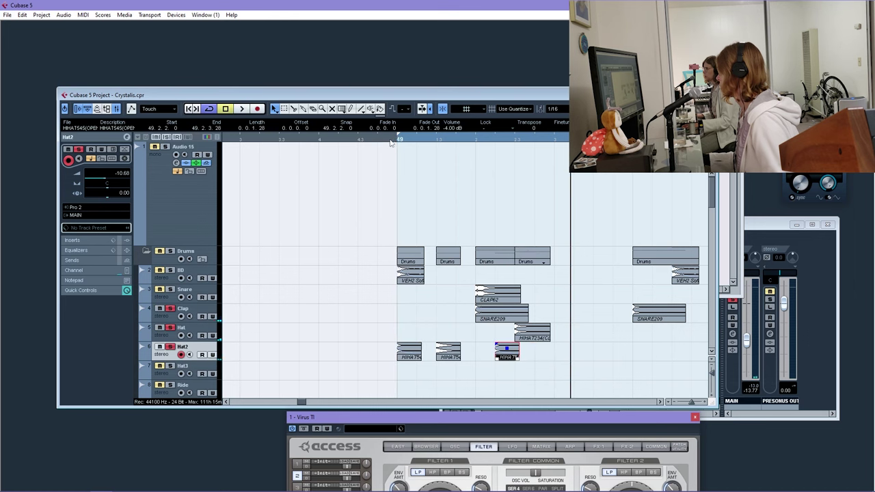
Copy Hat2 clips to 49.3.1, 49.3.3 and 49.4.3, and repeat the bar's full Hat2 pattern from 50.1.1
{"action": "key", "text": "g"}
{"action": "left_click", "coordinate": [393, 353]}
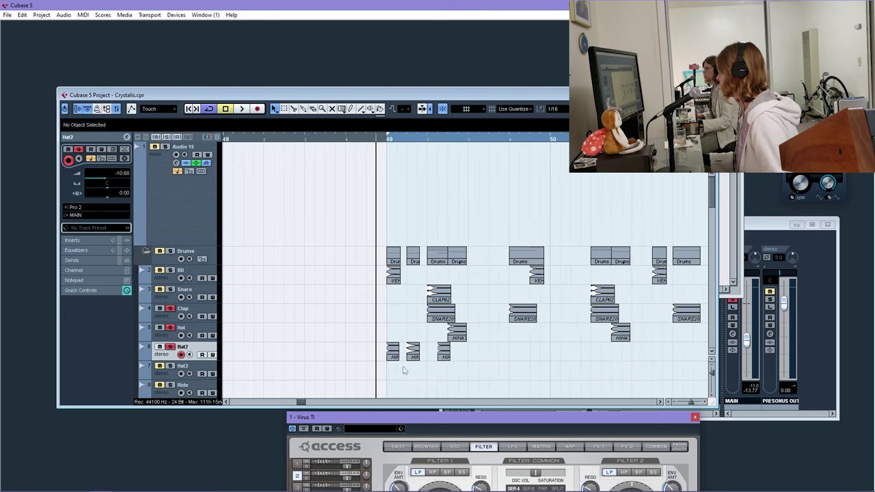
{"action": "left_click_drag", "start_coordinate": [393, 353], "coordinate": [497, 356]}
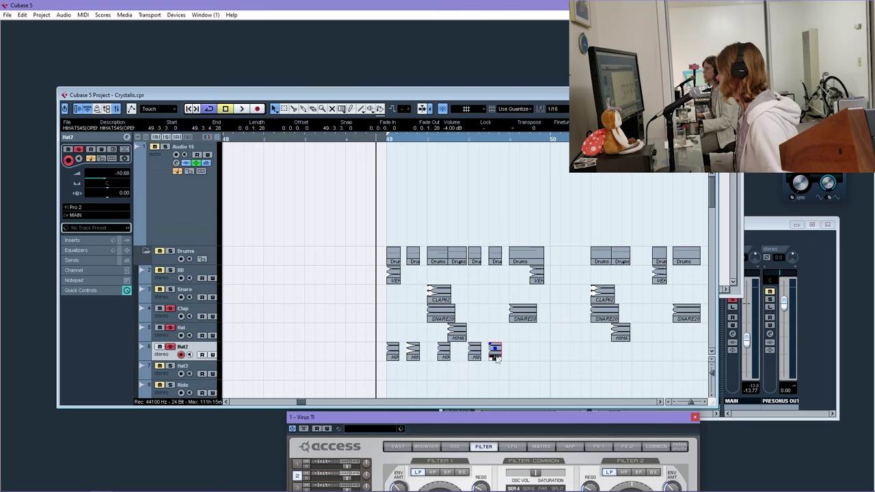
{"action": "left_click_drag", "start_coordinate": [413, 353], "coordinate": [559, 352]}
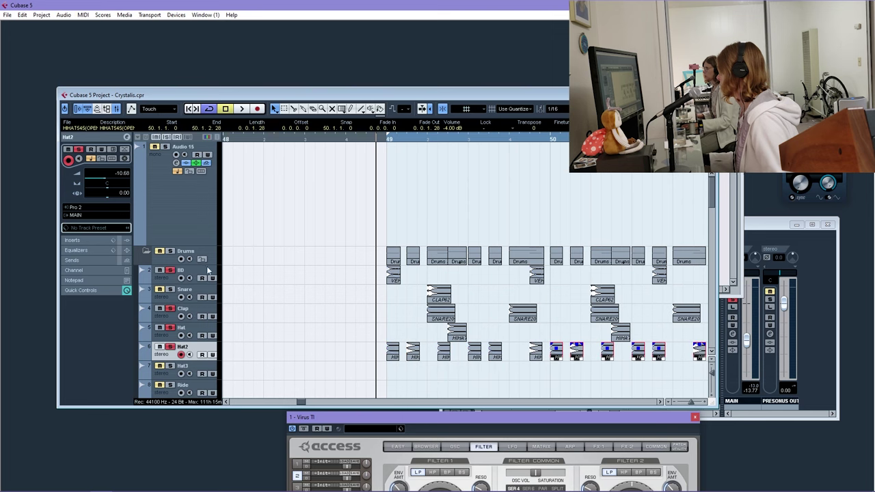
Play the drum pattern from bar 49, first soloed and then with all tracks, and set the Hat2 track's volume to -8.68 dB
{"action": "key", "text": "space"}
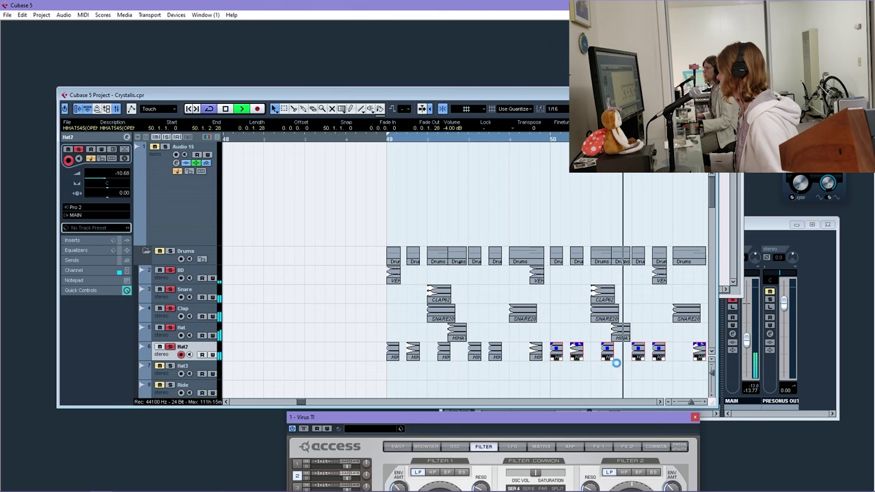
{"action": "left_click_drag", "start_coordinate": [690, 403], "coordinate": [686, 403]}
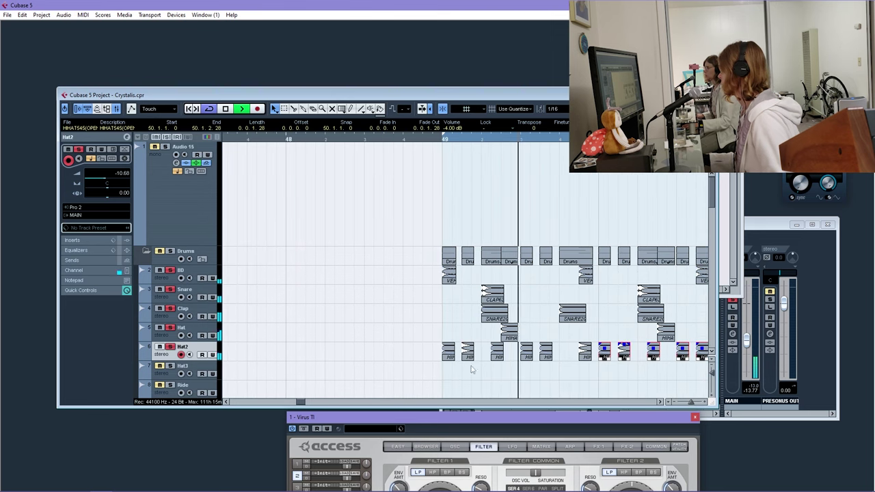
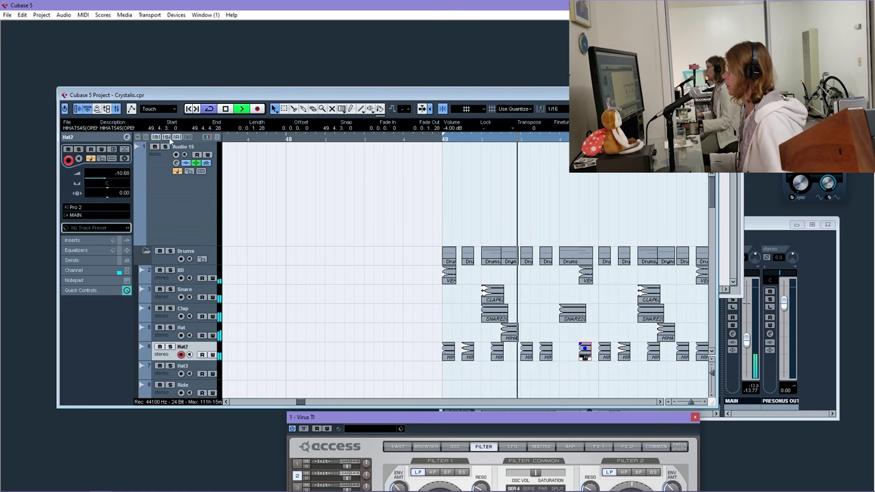
{"action": "left_click", "coordinate": [685, 402]}
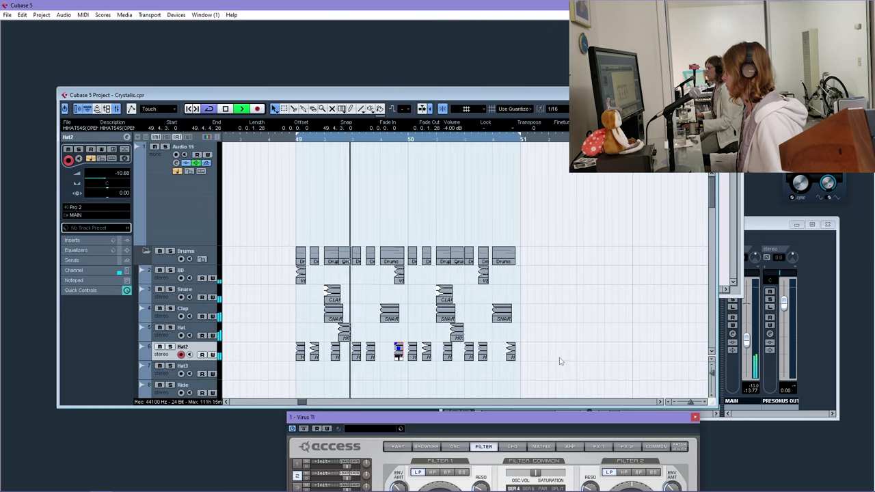
{"action": "left_click_drag", "start_coordinate": [548, 353], "coordinate": [263, 287]}
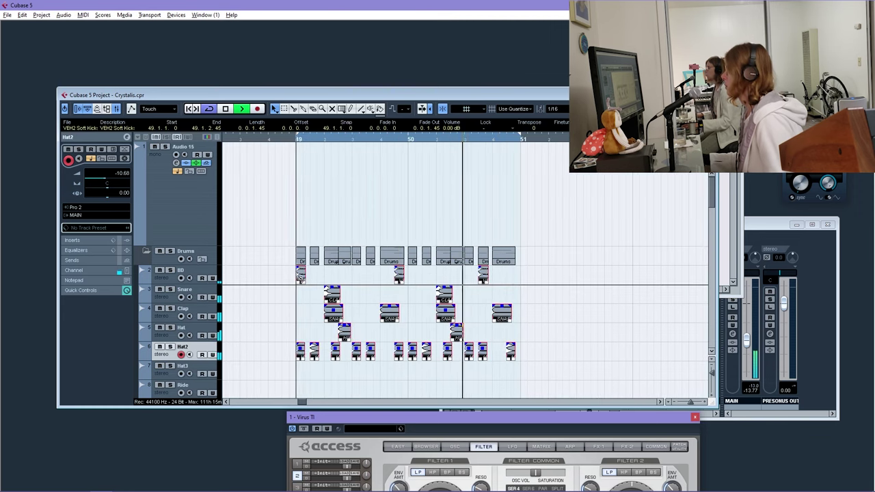
{"action": "left_click", "coordinate": [301, 277]}
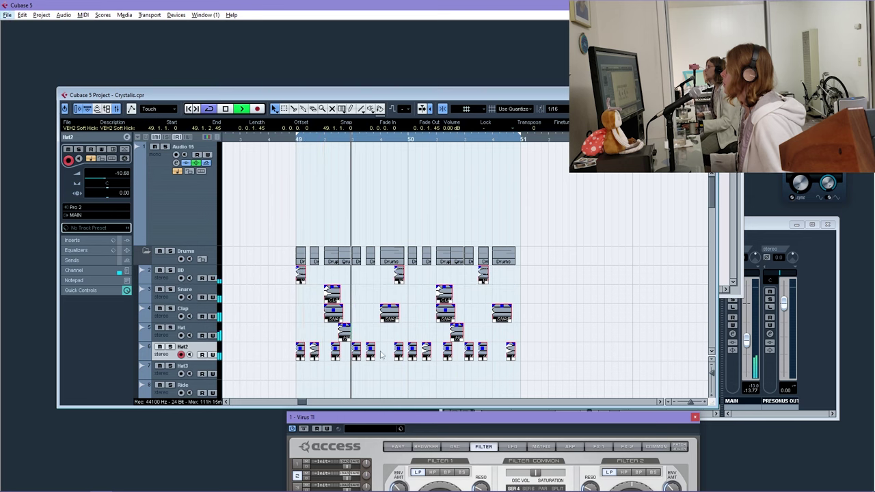
{"action": "left_click", "coordinate": [278, 342]}
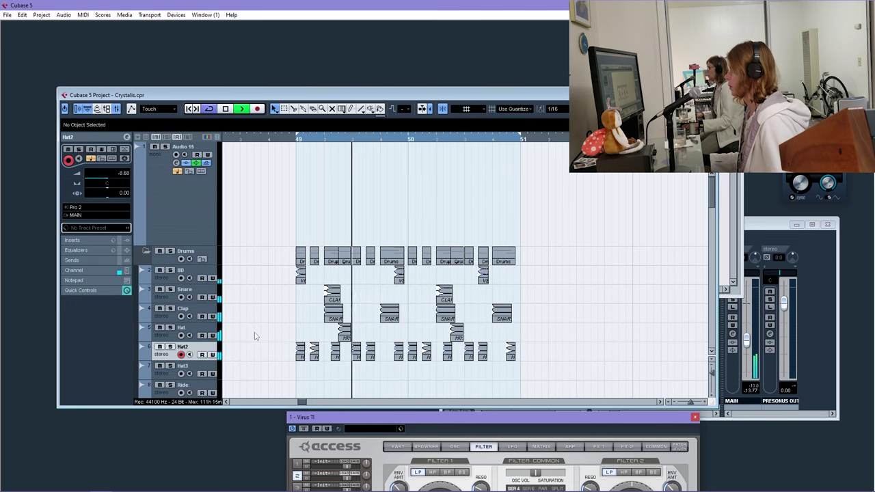
Cut the Clap track by 9.0 dB at 215 Hz using EQ band 1 as Parametric I with a Q of 3.8
{"action": "left_click", "coordinate": [181, 320]}
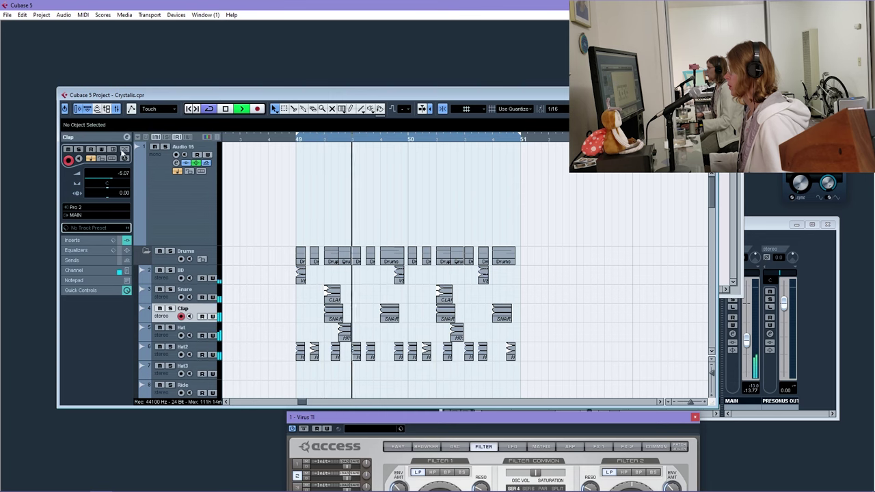
{"action": "left_click", "coordinate": [127, 138]}
{"action": "left_click", "coordinate": [297, 314]}
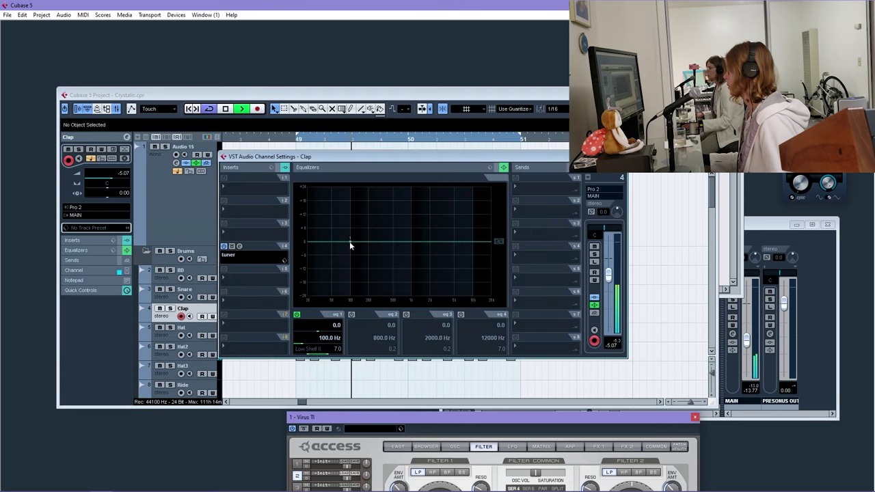
{"action": "left_click", "coordinate": [323, 348]}
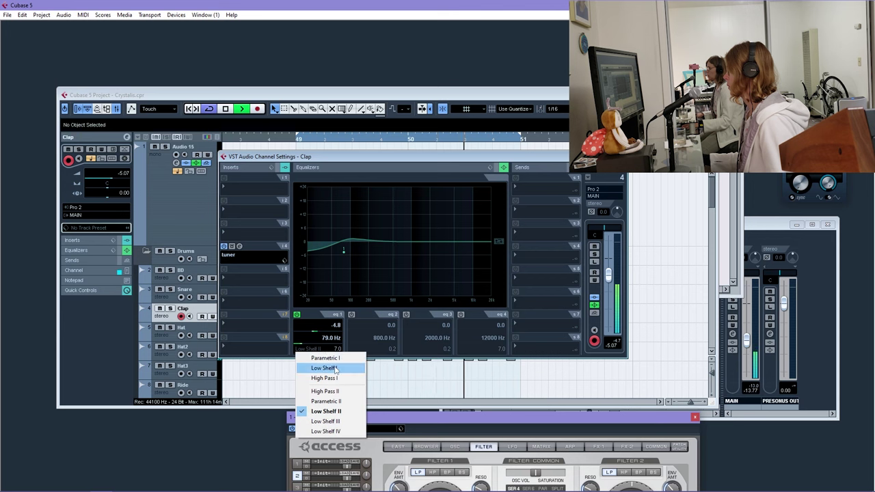
{"action": "left_click", "coordinate": [325, 357]}
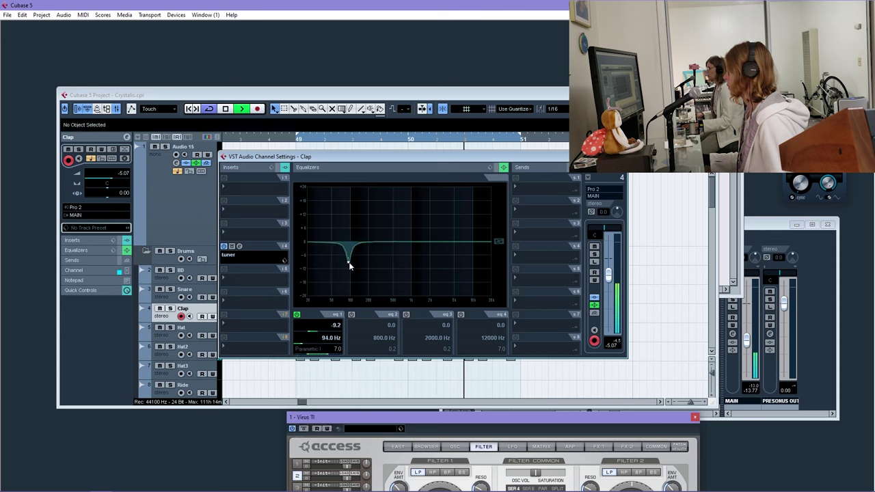
{"action": "left_click_drag", "start_coordinate": [362, 264], "coordinate": [372, 264]}
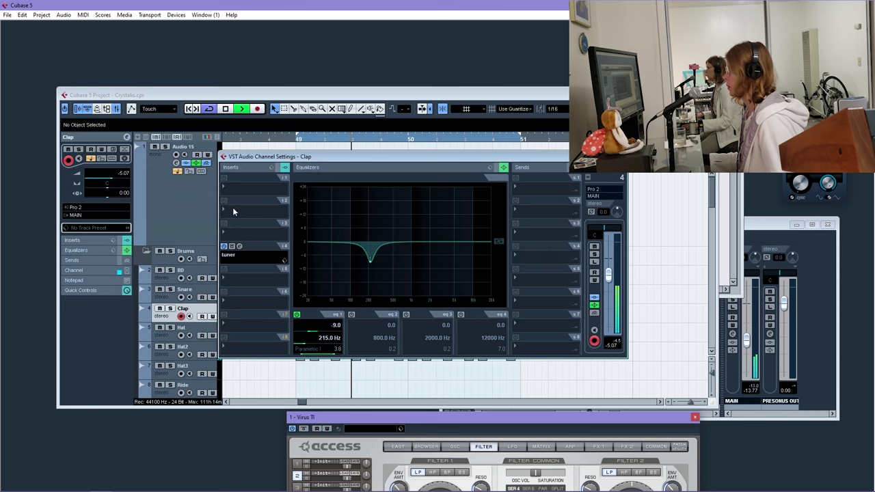
{"action": "left_click_drag", "start_coordinate": [322, 158], "coordinate": [336, 387]}
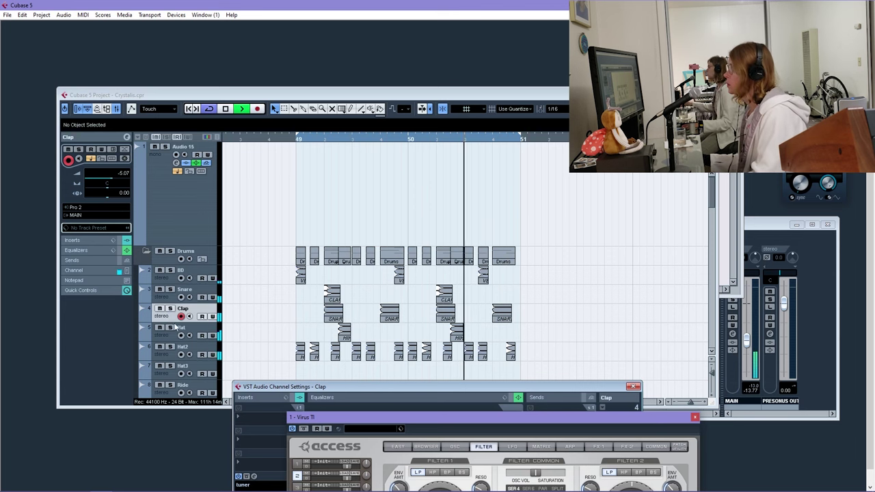
Solo the Drums folder and compare the loop with the Snare track muted and unmuted
{"action": "left_click", "coordinate": [170, 251]}
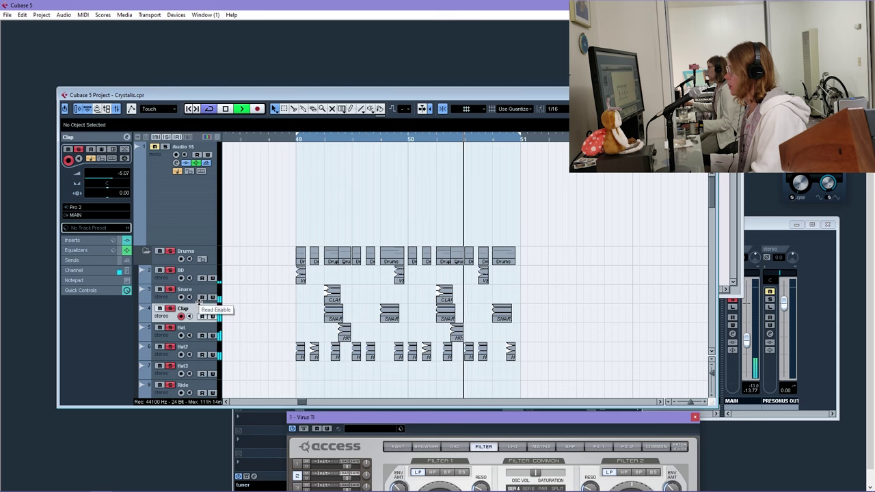
{"action": "left_click", "coordinate": [159, 290]}
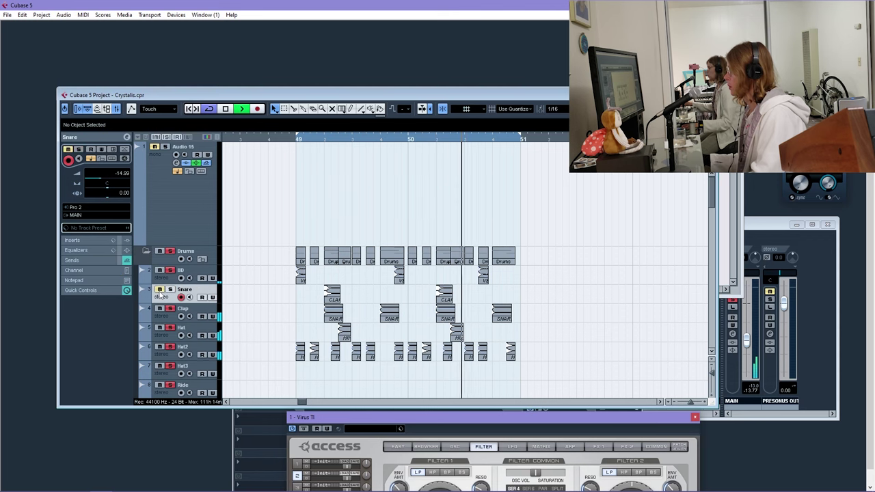
{"action": "left_click", "coordinate": [164, 318]}
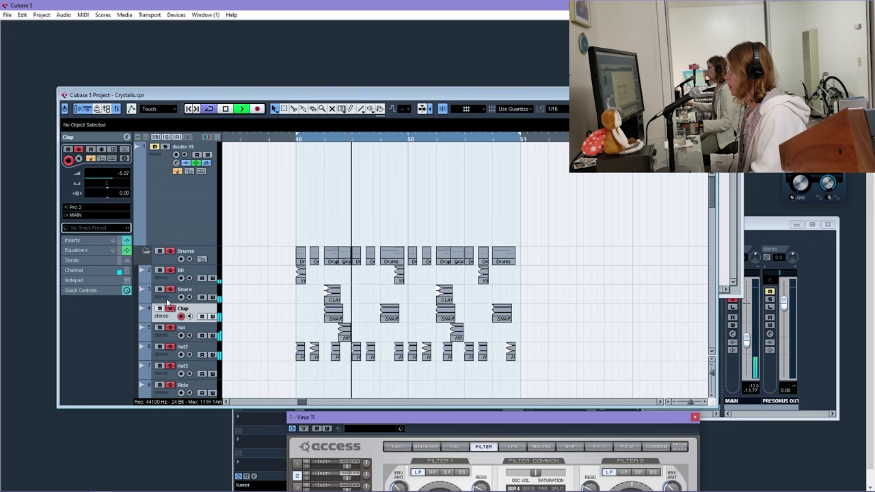
{"action": "left_click", "coordinate": [164, 299]}
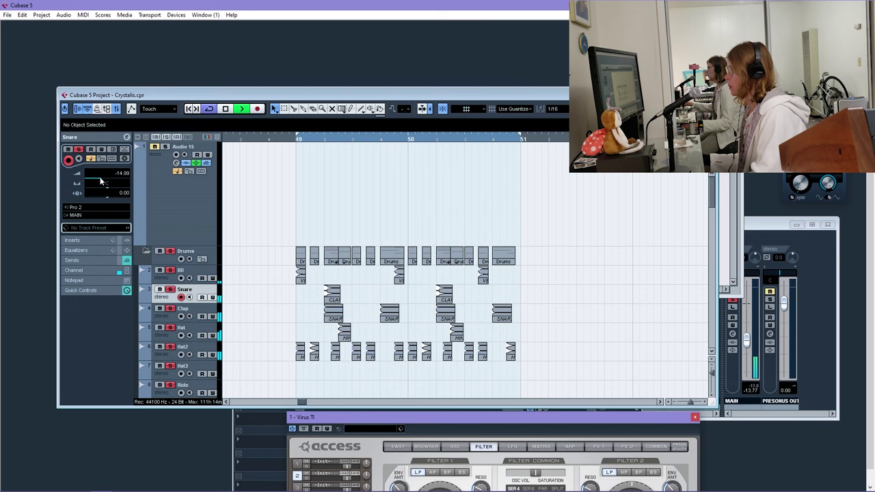
Show the Snare track's sends, listen to the full mix, and solo the Drums folder again
{"action": "left_click", "coordinate": [89, 260]}
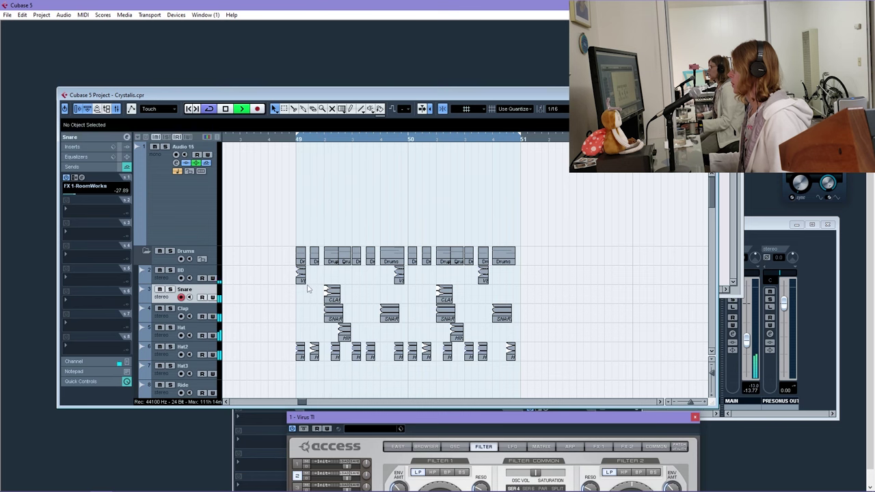
{"action": "scroll", "coordinate": [305, 291], "scroll_direction": "down", "scroll_amount": 3}
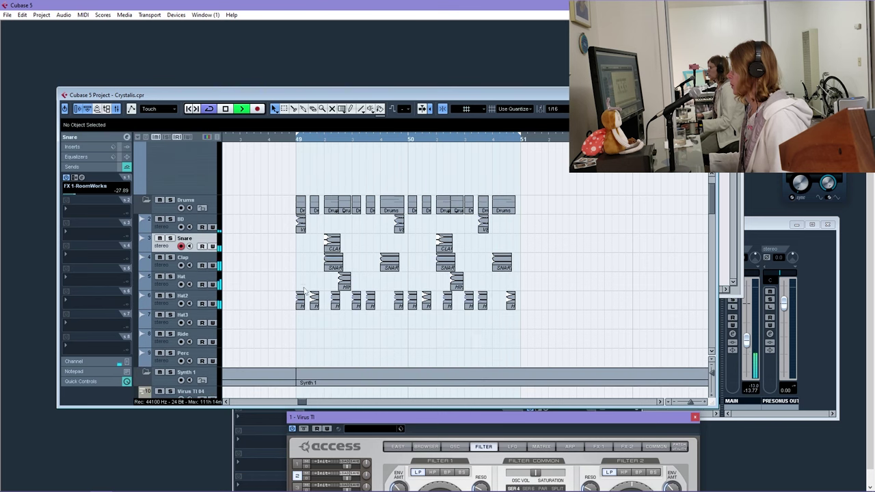
{"action": "left_click", "coordinate": [169, 200]}
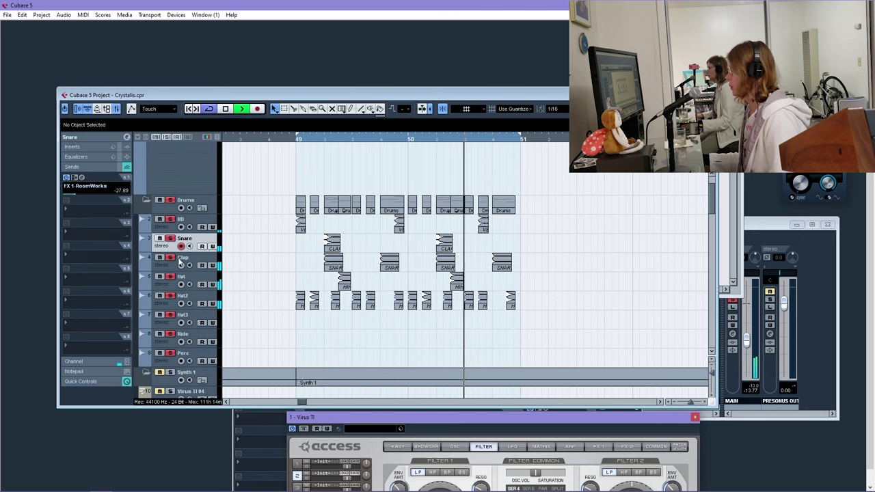
Insert a Chorus in the Snare track's second slot with unsynced rate 0.01, width 100, spatial 100 and delay 18.0
{"action": "left_click", "coordinate": [89, 147]}
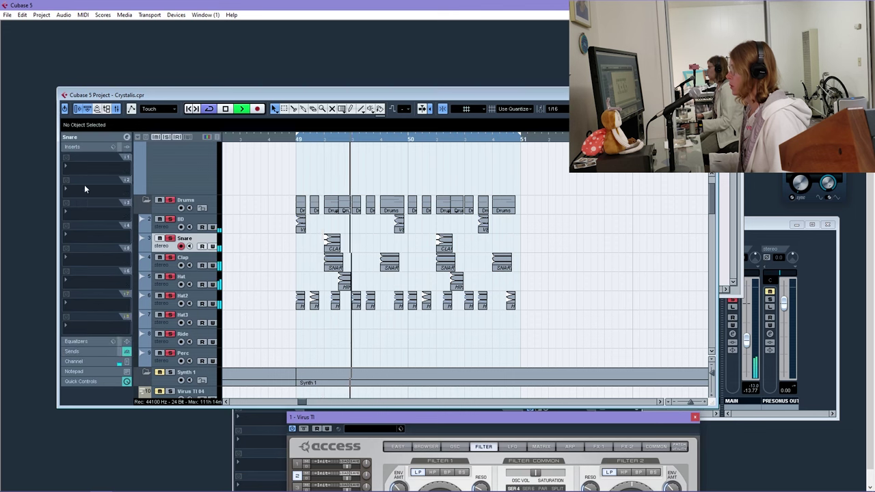
{"action": "left_click", "coordinate": [84, 185]}
{"action": "mouse_move", "coordinate": [137, 279]}
{"action": "left_click", "coordinate": [176, 285]}
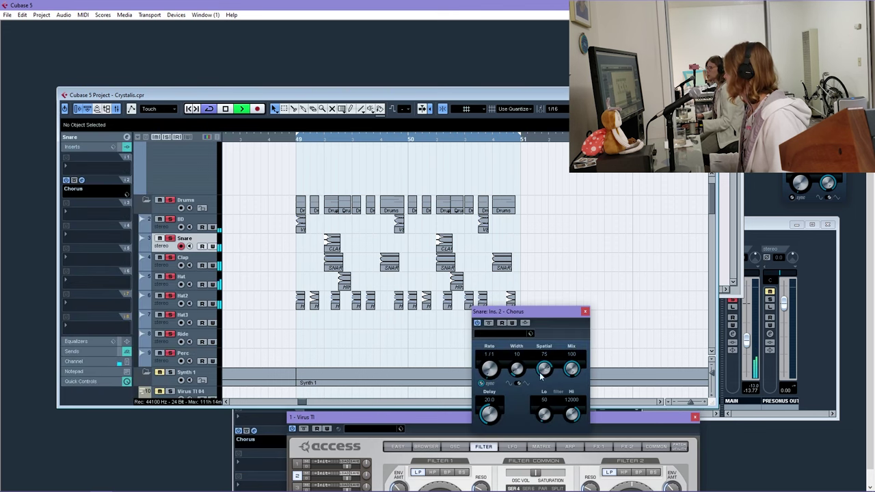
{"action": "left_click_drag", "start_coordinate": [524, 379], "coordinate": [521, 345]}
{"action": "left_click", "coordinate": [481, 382]}
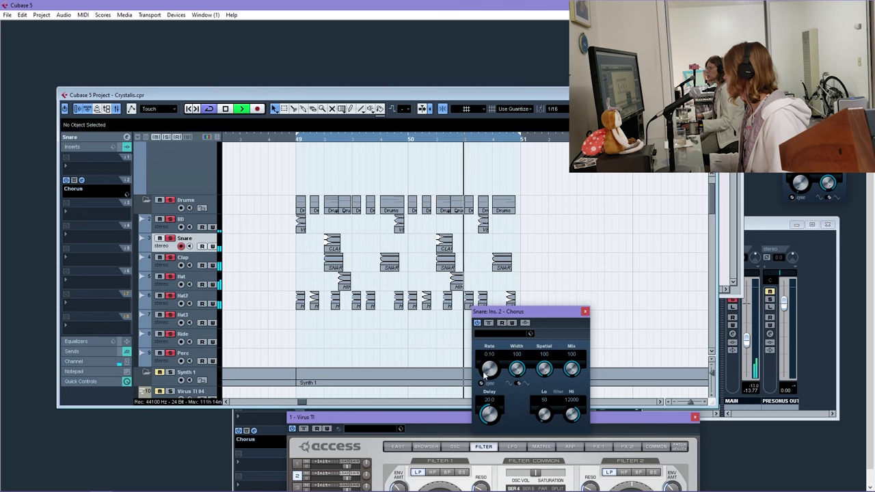
{"action": "left_click_drag", "start_coordinate": [482, 418], "coordinate": [483, 423]}
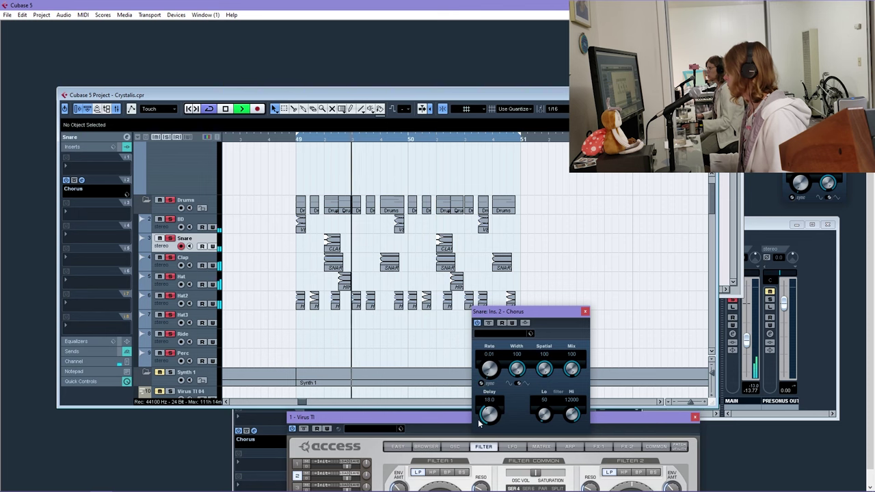
Give the CLAP62 clip at 49.2.1 on the Snare track a fade-in of 0.0.0.24
{"action": "left_click", "coordinate": [444, 243]}
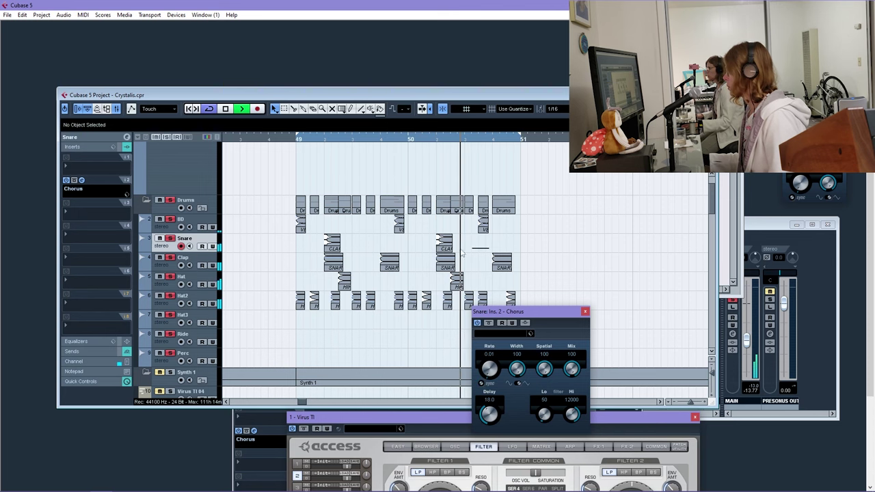
{"action": "left_click", "coordinate": [332, 243], "text": "shift"}
{"action": "left_click_drag", "start_coordinate": [308, 143], "coordinate": [275, 165]}
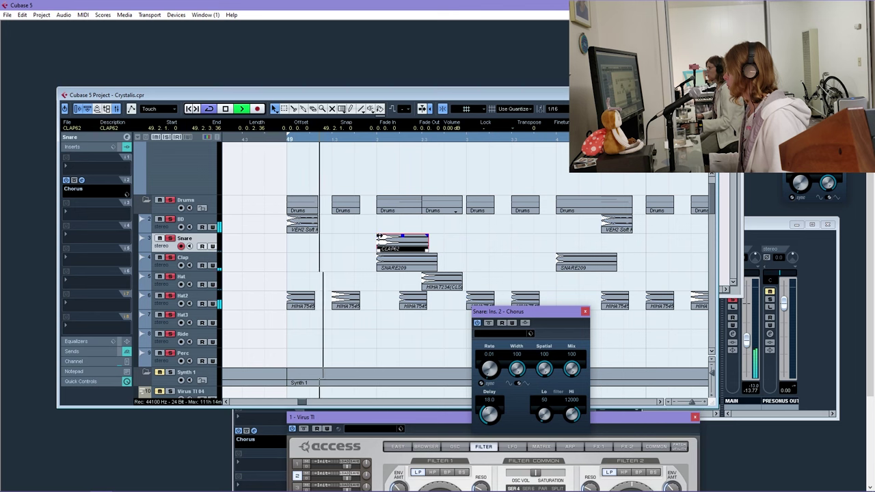
{"action": "left_click_drag", "start_coordinate": [380, 236], "coordinate": [383, 238]}
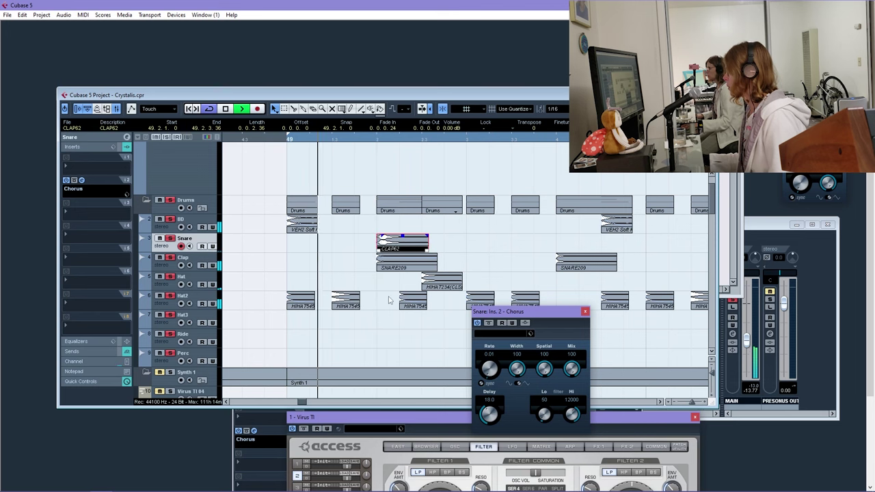
Set the fade-in of both CLAP62 clips on the Snare track to 0.0.0.62 and close the Chorus editor
{"action": "left_click", "coordinate": [424, 266]}
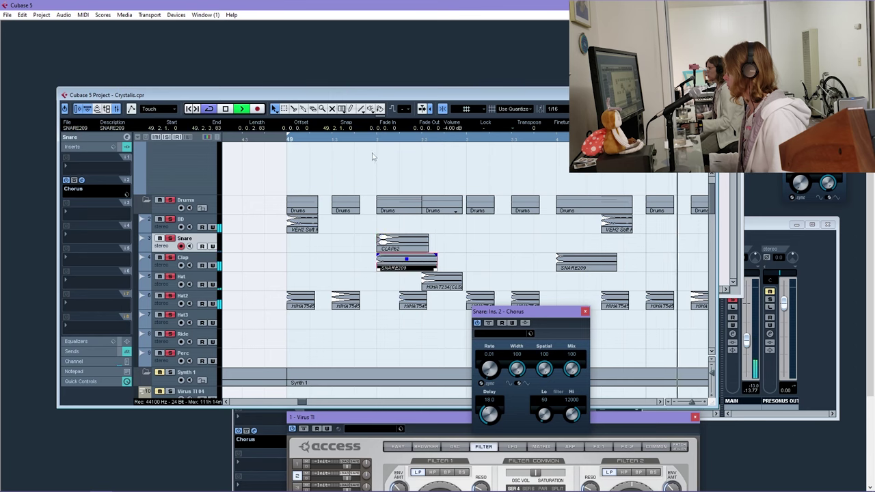
{"action": "key", "text": "g"}
{"action": "key", "text": "g"}
{"action": "left_click", "coordinate": [500, 272], "text": "shift"}
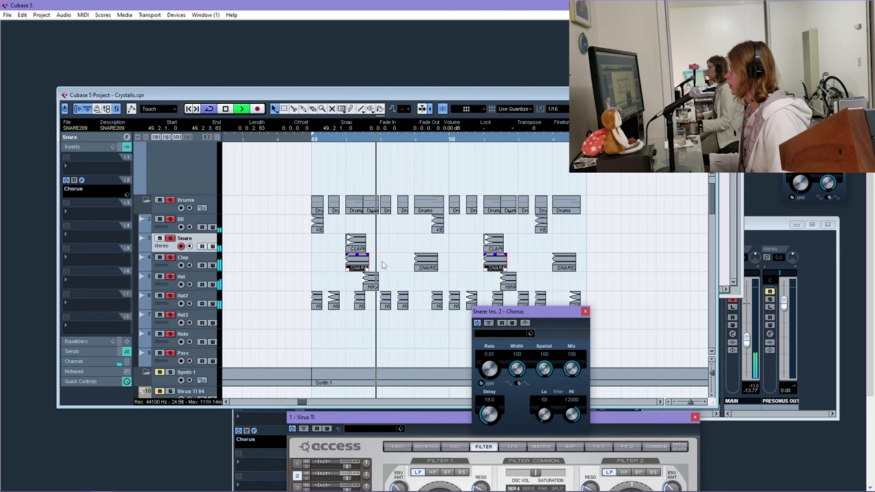
{"action": "key", "text": "Up"}
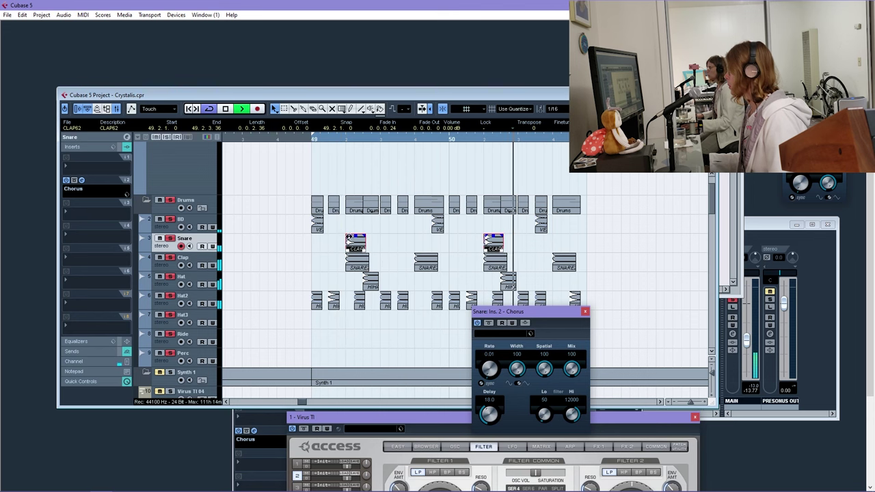
{"action": "left_click_drag", "start_coordinate": [349, 237], "coordinate": [351, 238]}
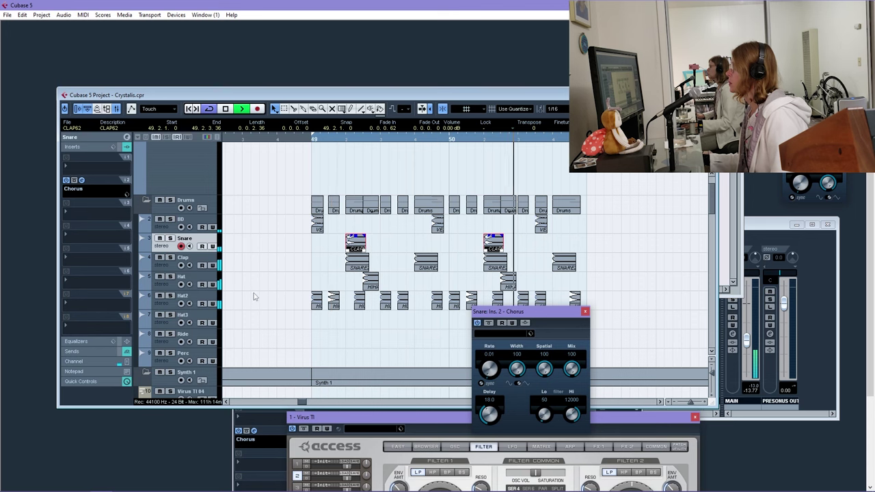
{"action": "left_click", "coordinate": [584, 312]}
{"action": "scroll", "coordinate": [313, 321], "scroll_direction": "down", "scroll_amount": 3}
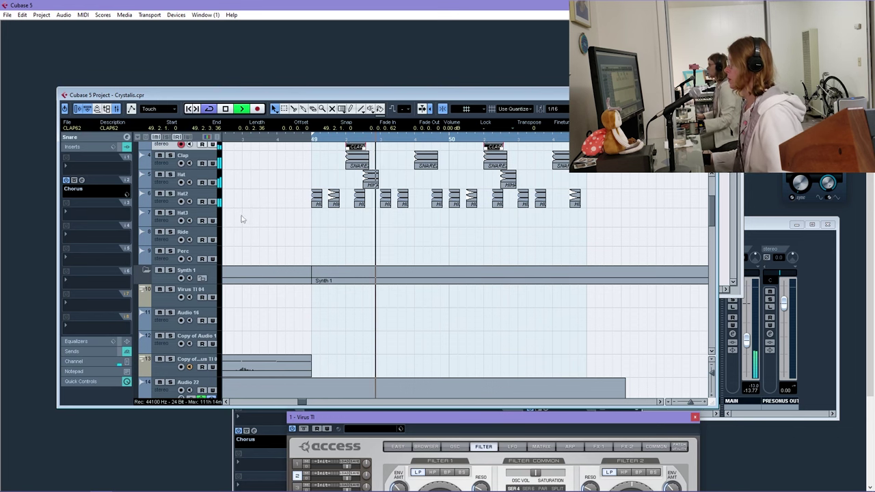
Set the volume of the three open hi-hat clips on the Hat2 track to -2.00 dB
{"action": "left_click", "coordinate": [332, 198]}
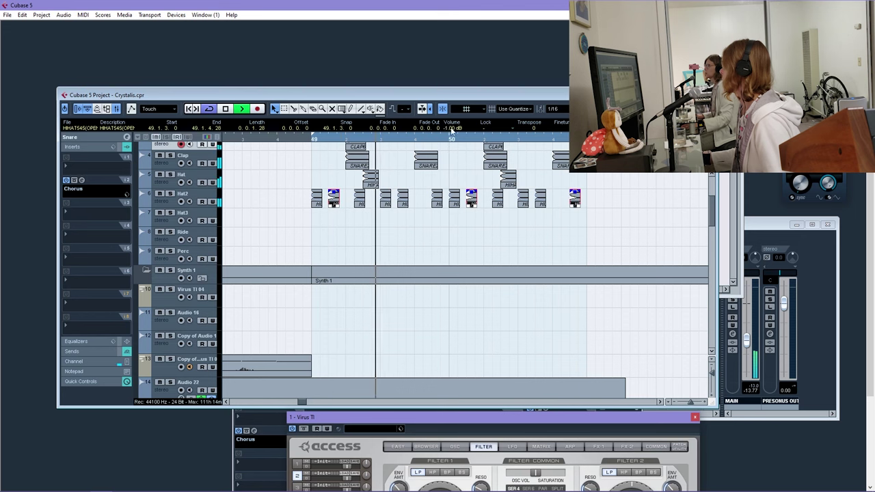
{"action": "left_click_drag", "start_coordinate": [451, 130], "coordinate": [452, 134]}
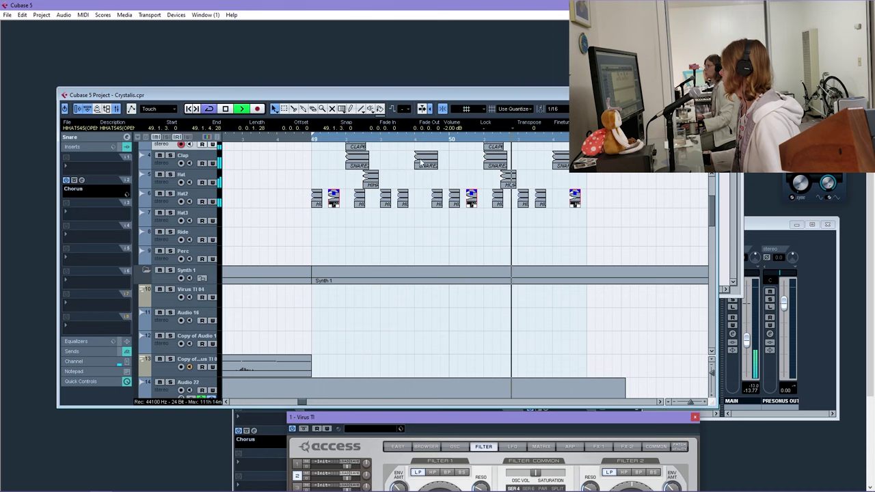
Copy the two-bar drum pattern from bars 49 and 50 so the copy starts at bar 51
{"action": "scroll", "coordinate": [595, 274], "scroll_direction": "up", "scroll_amount": 4}
{"action": "left_click", "coordinate": [604, 280]}
{"action": "left_click_drag", "start_coordinate": [604, 281], "coordinate": [308, 362]}
{"action": "left_click_drag", "start_coordinate": [318, 278], "coordinate": [596, 278]}
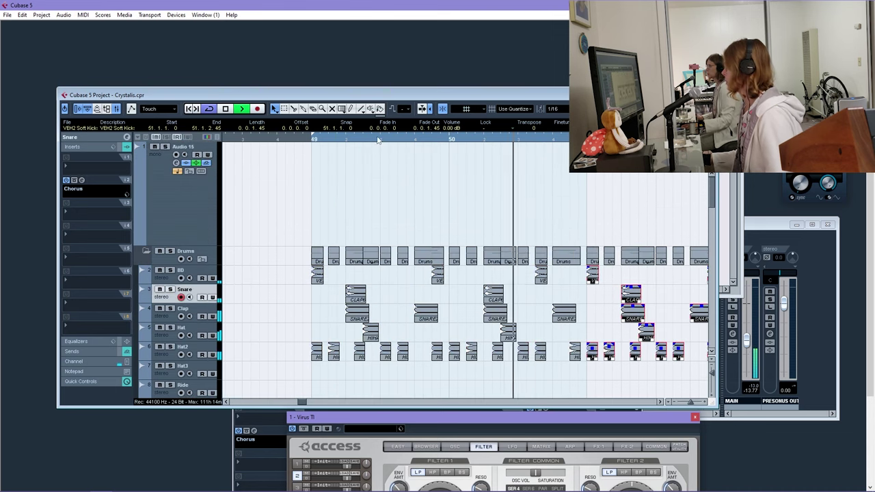
Copy all drum clips of bars 49 to 52 so the copy starts at bar 53
{"action": "key", "text": "h"}
{"action": "key", "text": "h"}
{"action": "left_click_drag", "start_coordinate": [548, 267], "coordinate": [367, 375]}
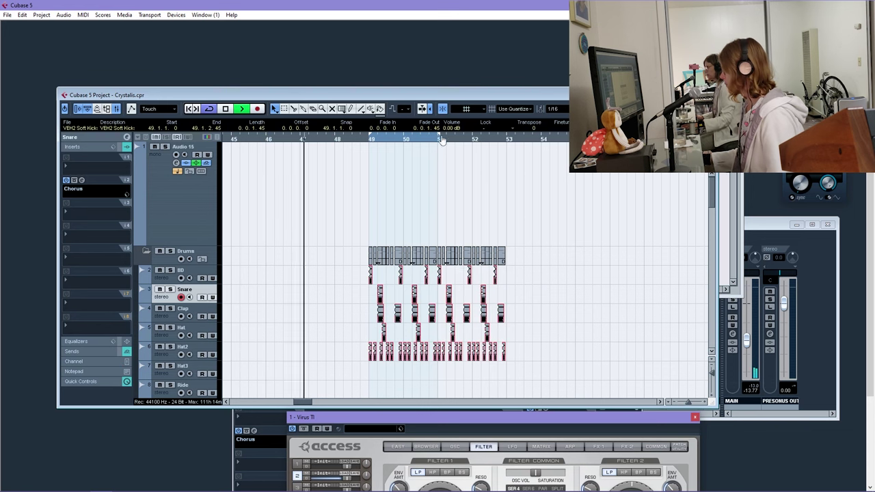
{"action": "left_click_drag", "start_coordinate": [508, 326], "coordinate": [346, 353]}
{"action": "left_click_drag", "start_coordinate": [369, 278], "coordinate": [507, 278]}
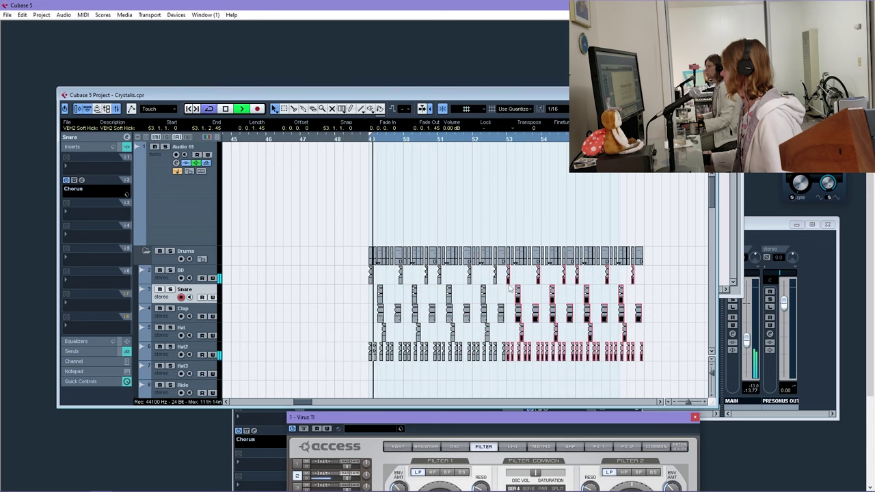
Check the fade-out curve of the VEH2 Soft Kicks clips on the BD track
{"action": "left_click_drag", "start_coordinate": [653, 273], "coordinate": [347, 365]}
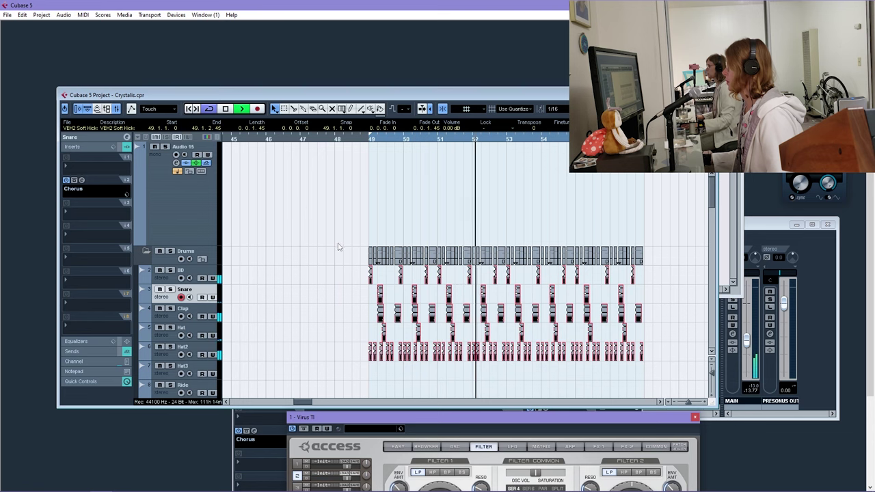
{"action": "left_click", "coordinate": [195, 272]}
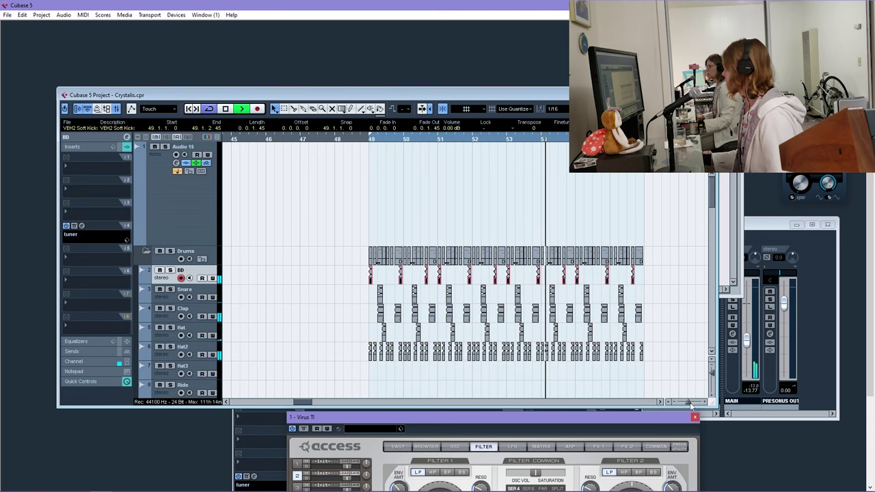
{"action": "key", "text": "h"}
{"action": "key", "text": "h"}
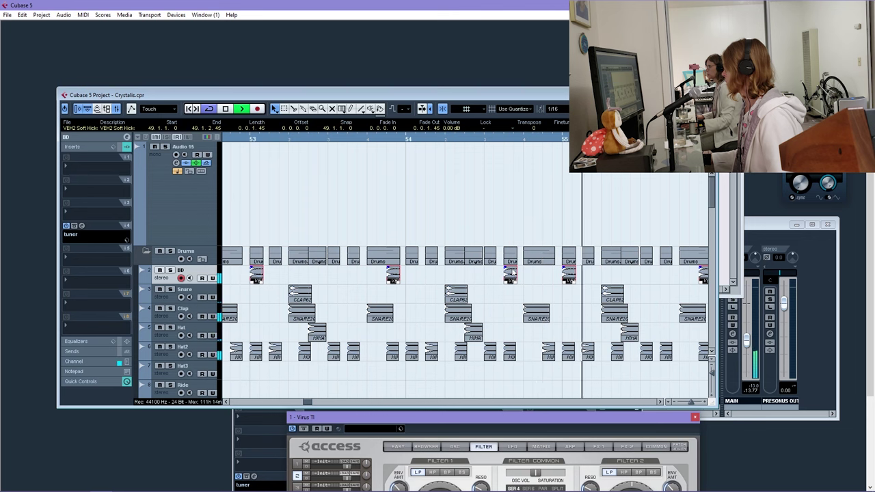
{"action": "double_click", "coordinate": [513, 272]}
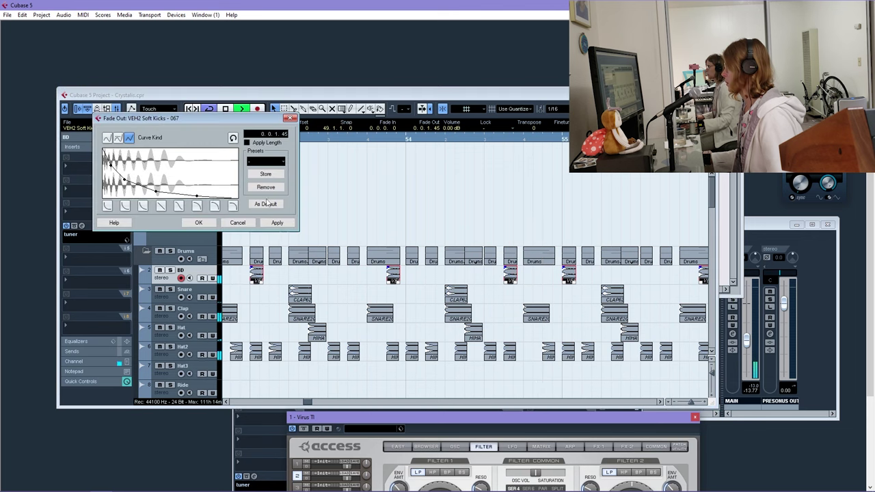
{"action": "left_click", "coordinate": [198, 223]}
Copy the bar 41 clips of the upper mainpd, p66 and upper Copy of p67 tracks to bar 52
{"action": "key", "text": "g"}
{"action": "scroll", "coordinate": [524, 290], "scroll_direction": "down", "scroll_amount": 5}
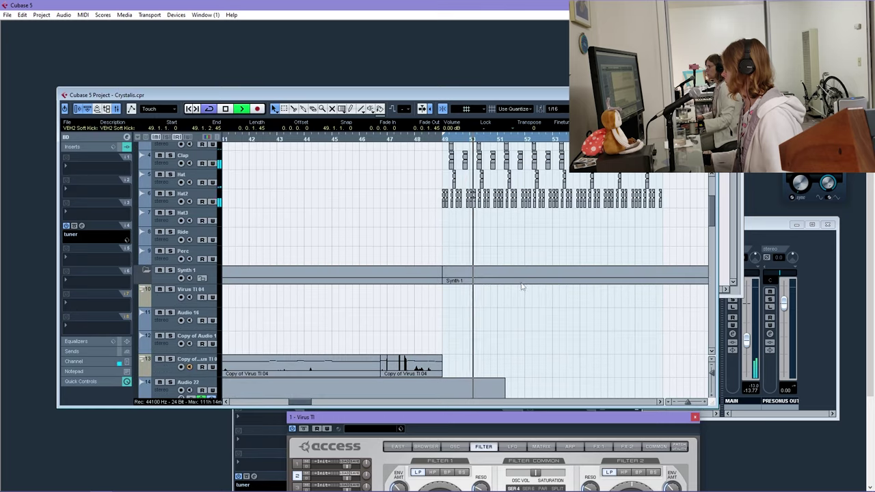
{"action": "key", "text": "h"}
{"action": "key", "text": "h"}
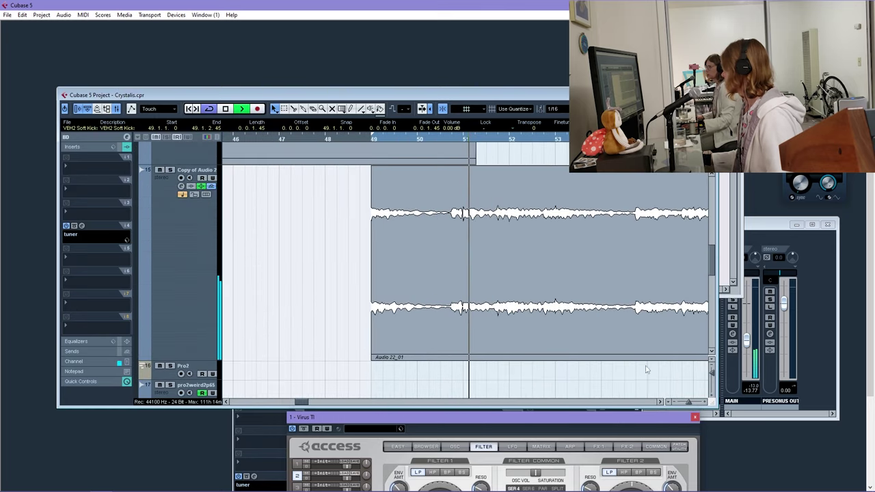
{"action": "key", "text": "shift+g"}
{"action": "key", "text": "g"}
{"action": "scroll", "coordinate": [486, 252], "scroll_direction": "down", "scroll_amount": 5}
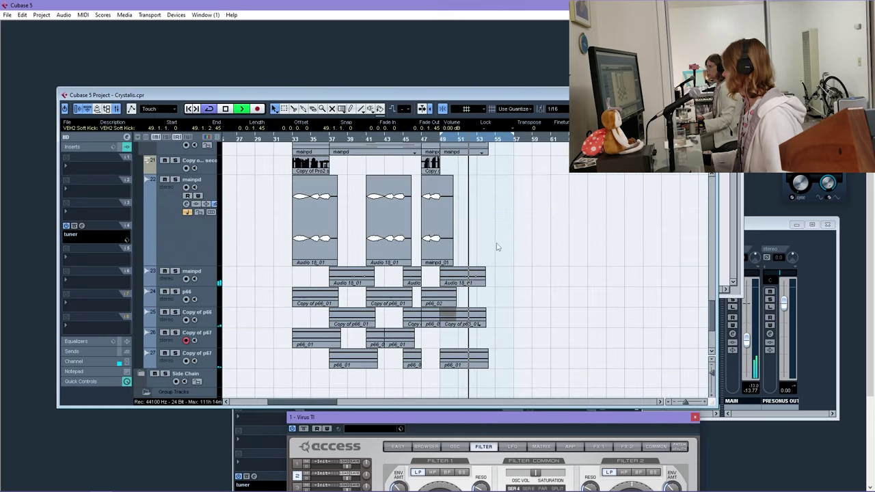
{"action": "left_click", "coordinate": [517, 366]}
{"action": "key", "text": "space"}
{"action": "key", "text": "h"}
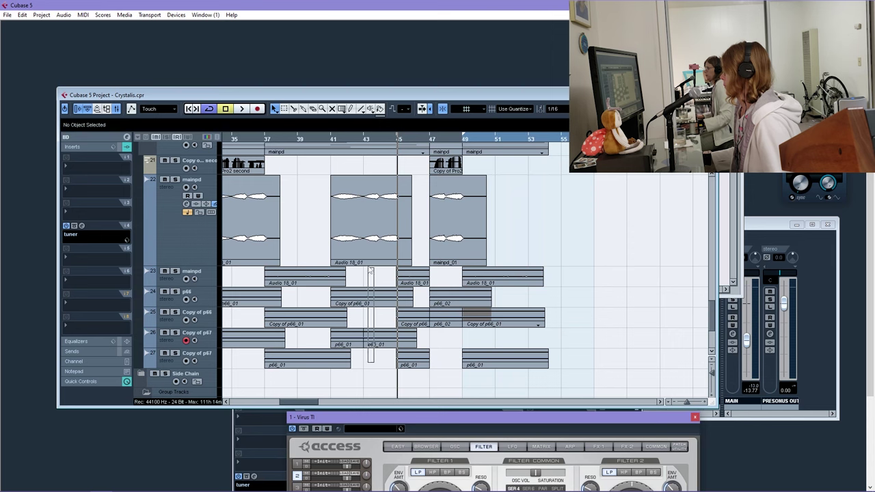
{"action": "left_click_drag", "start_coordinate": [357, 236], "coordinate": [542, 236]}
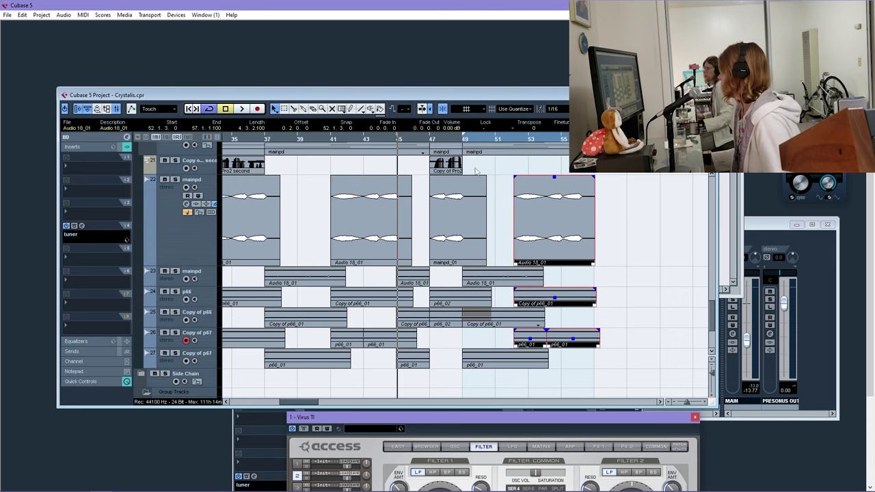
Set the quantize grid to 1/1 and move the copied pad clips to start at 53.1.1.0 during playback
{"action": "left_click_drag", "start_coordinate": [475, 134], "coordinate": [475, 154]}
{"action": "key", "text": "space"}
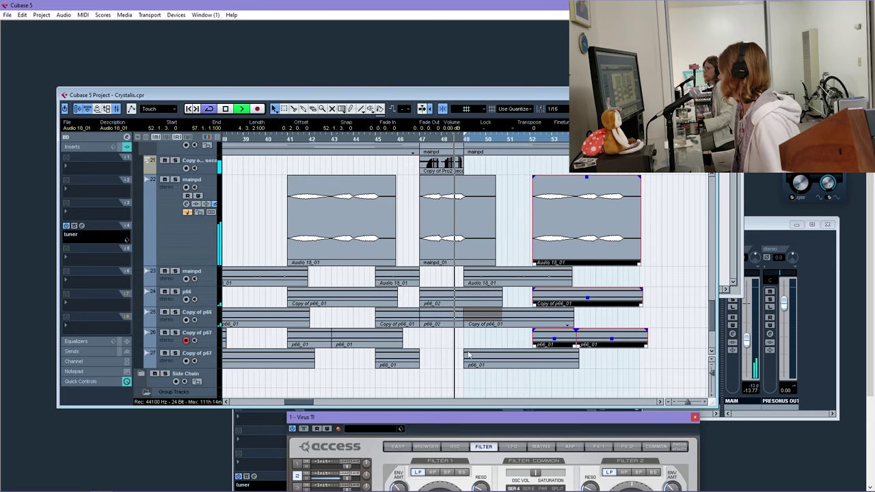
{"action": "left_click_drag", "start_coordinate": [539, 293], "coordinate": [554, 293]}
{"action": "left_click", "coordinate": [552, 108]}
{"action": "left_click", "coordinate": [565, 119]}
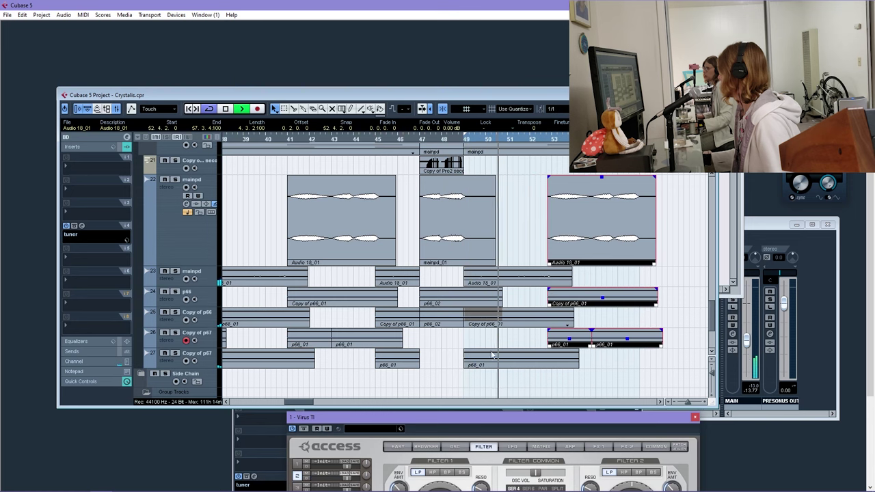
{"action": "left_click_drag", "start_coordinate": [561, 207], "coordinate": [573, 218]}
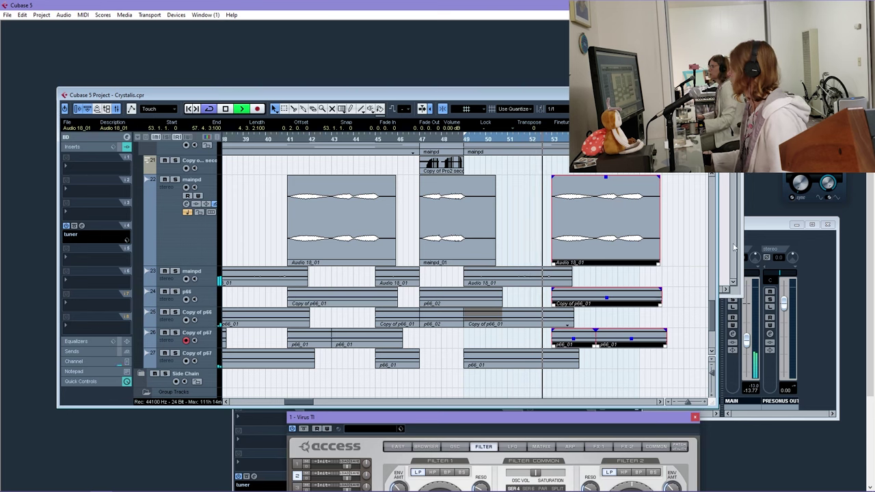
Set the quantize grid to 1/8 and move the last SNARE209 clip of bar 52 on the Clap track to 52.4.3.0
{"action": "left_click_drag", "start_coordinate": [712, 321], "coordinate": [712, 273]}
{"action": "scroll", "coordinate": [712, 274], "scroll_direction": "up", "scroll_amount": 3}
{"action": "scroll", "coordinate": [540, 212], "scroll_direction": "up", "scroll_amount": 6}
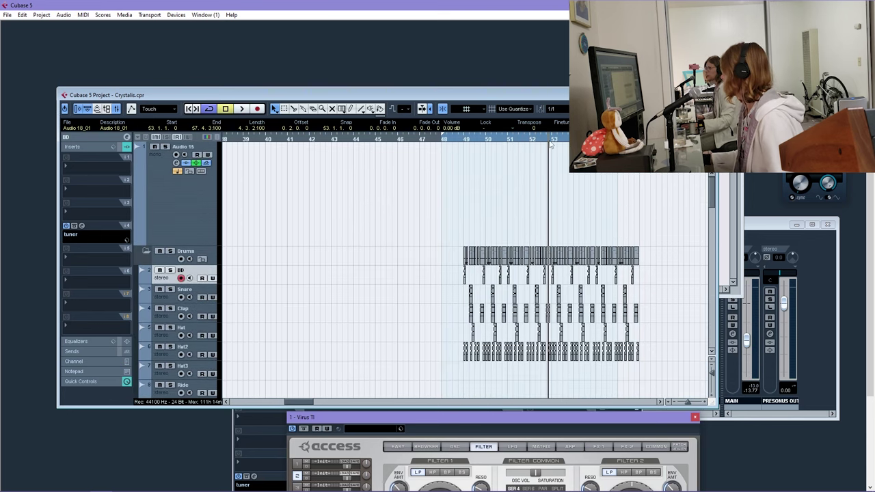
{"action": "left_click_drag", "start_coordinate": [550, 143], "coordinate": [476, 176]}
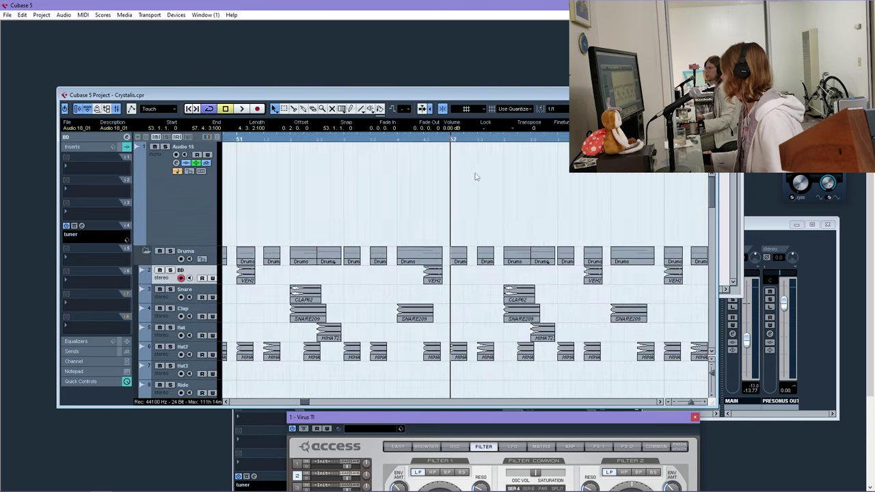
{"action": "left_click", "coordinate": [602, 373]}
{"action": "mouse_move", "coordinate": [632, 318]}
{"action": "left_mouse_down"}
{"action": "mouse_move", "coordinate": [687, 319]}
{"action": "mouse_move", "coordinate": [643, 319]}
{"action": "left_mouse_up"}
{"action": "left_click", "coordinate": [551, 109]}
{"action": "left_click", "coordinate": [566, 148]}
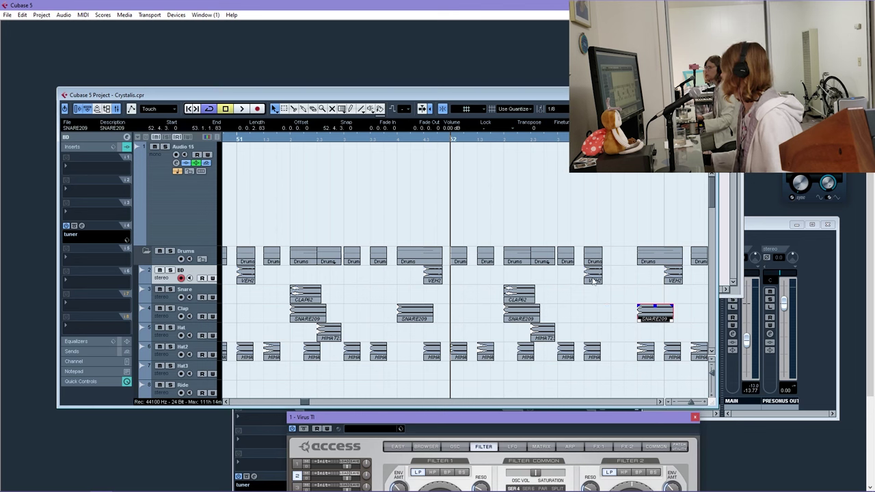
Add a kick copy at 52.3.1 on the BD track and copy the Hat2 hi-hat clip to 53.1.1.0
{"action": "mouse_move", "coordinate": [593, 281]}
{"action": "left_mouse_down"}
{"action": "mouse_move", "coordinate": [564, 279]}
{"action": "mouse_move", "coordinate": [592, 279]}
{"action": "left_mouse_up"}
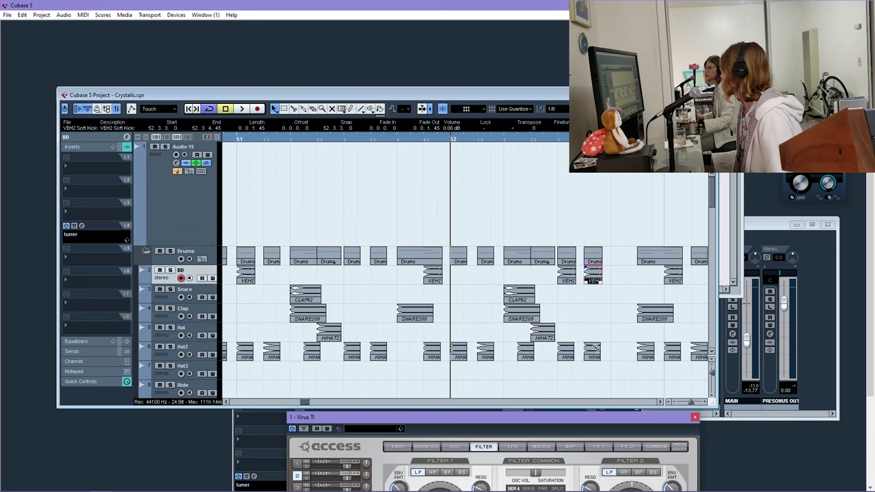
{"action": "left_click_drag", "start_coordinate": [594, 348], "coordinate": [676, 355]}
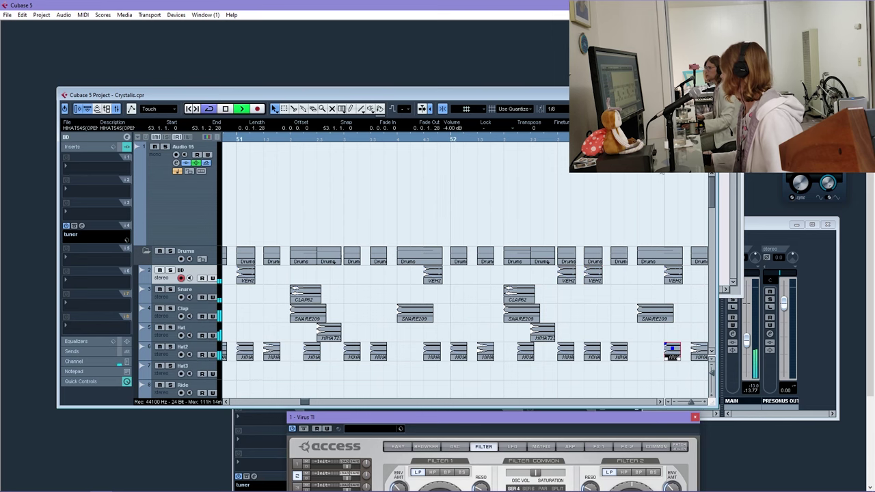
Replace the drum clips from bar 53 onward with a copy of the edited drum clips from bars 49 to 52
{"action": "key", "text": "g"}
{"action": "key", "text": "g"}
{"action": "key", "text": "g"}
{"action": "key", "text": "g"}
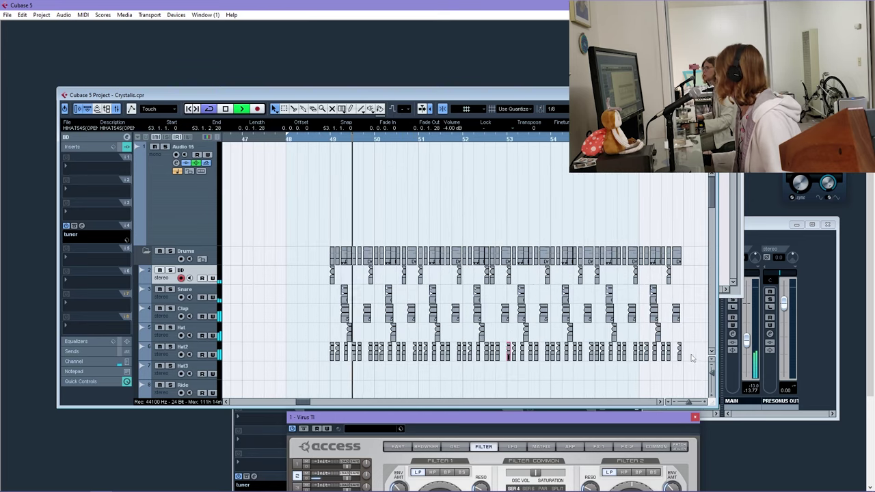
{"action": "left_click_drag", "start_coordinate": [690, 354], "coordinate": [509, 274]}
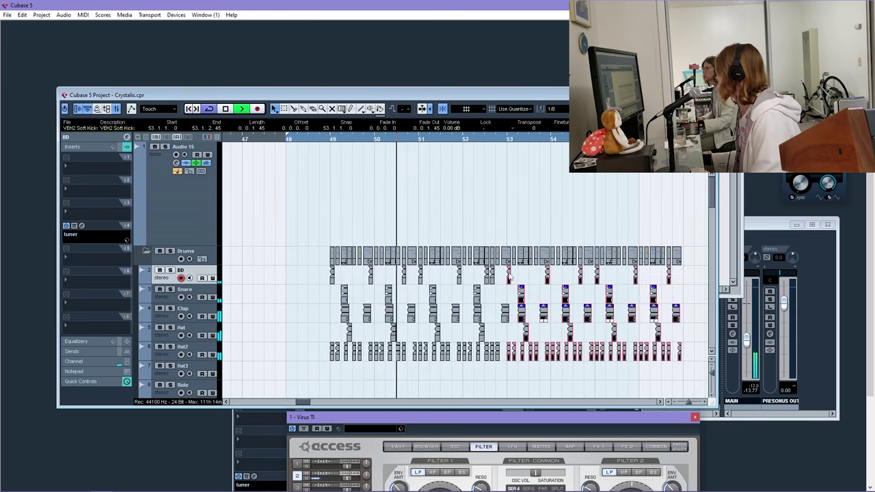
{"action": "key", "text": "Delete"}
{"action": "left_click_drag", "start_coordinate": [330, 279], "coordinate": [509, 280]}
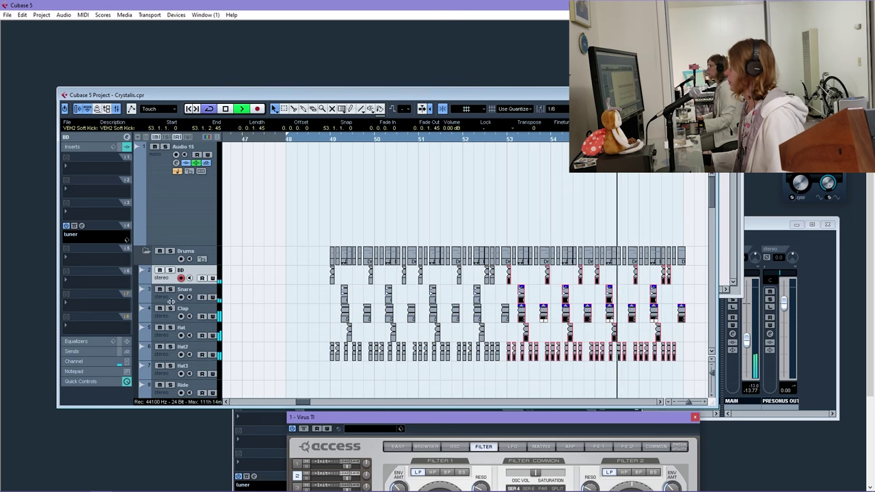
Show the basic track settings and set the BD track's volume to -11.11
{"action": "left_click", "coordinate": [164, 322]}
{"action": "left_click", "coordinate": [87, 136]}
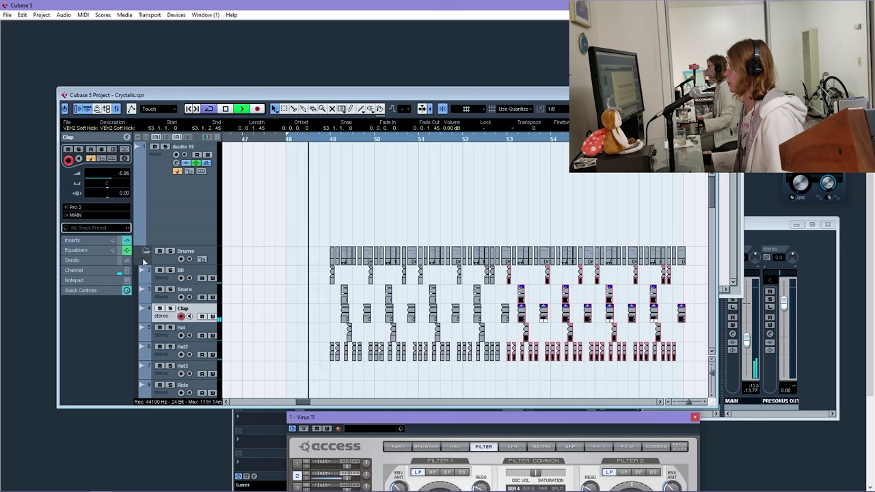
{"action": "left_click", "coordinate": [163, 280]}
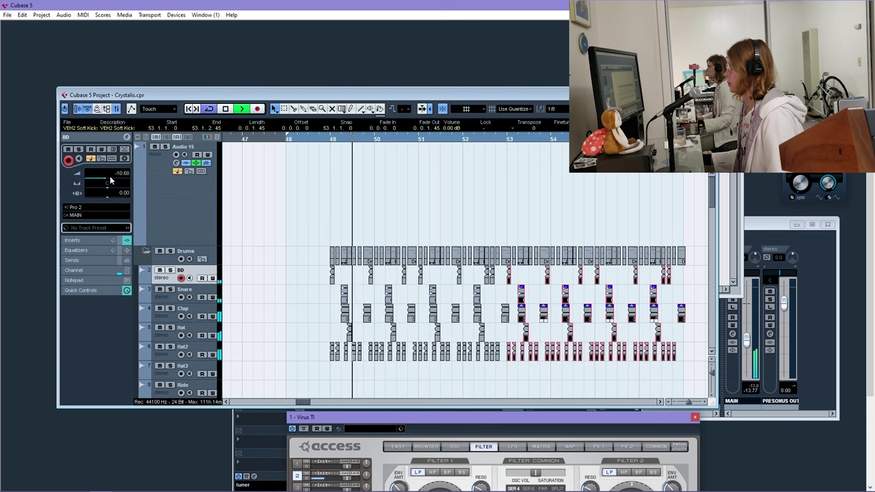
{"action": "left_click_drag", "start_coordinate": [104, 183], "coordinate": [103, 178]}
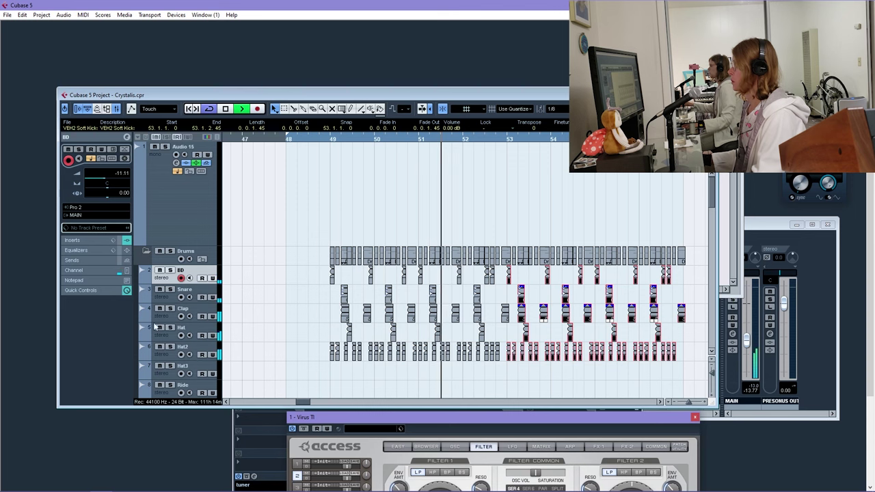
Check the Hat2 and BD track volumes and briefly listen to the Clap track in solo
{"action": "left_click", "coordinate": [172, 358]}
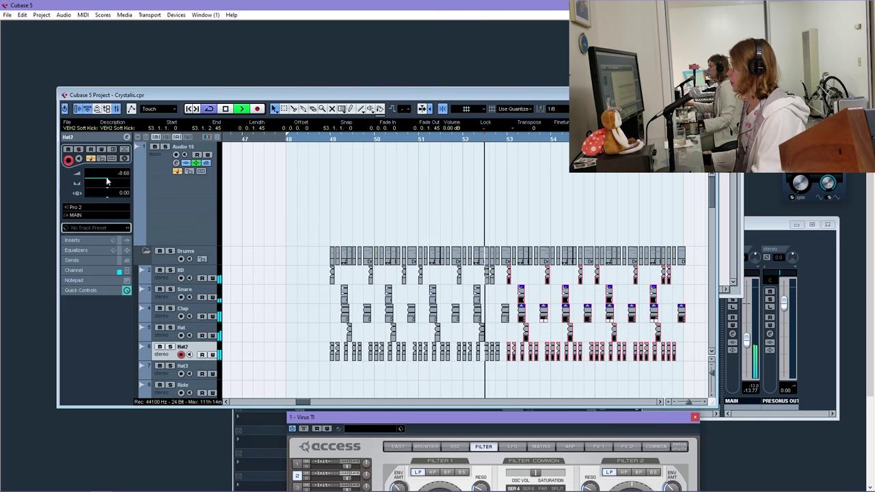
{"action": "left_click", "coordinate": [164, 283]}
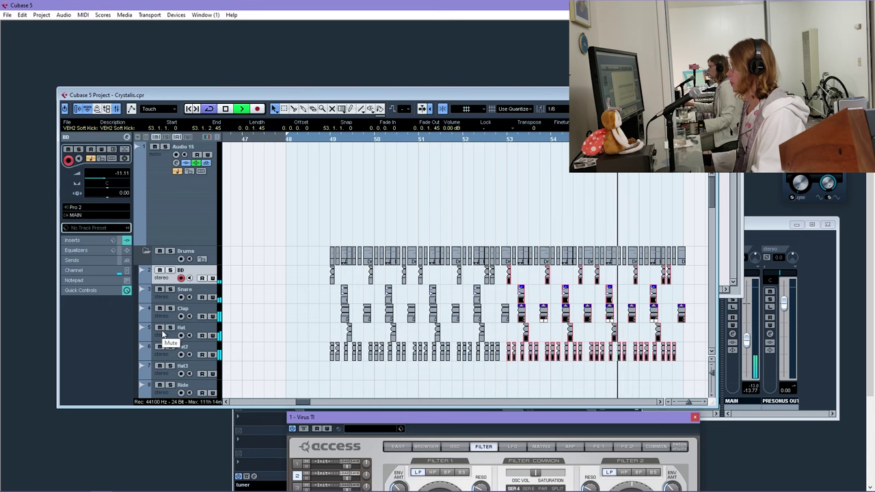
{"action": "left_click", "coordinate": [170, 308]}
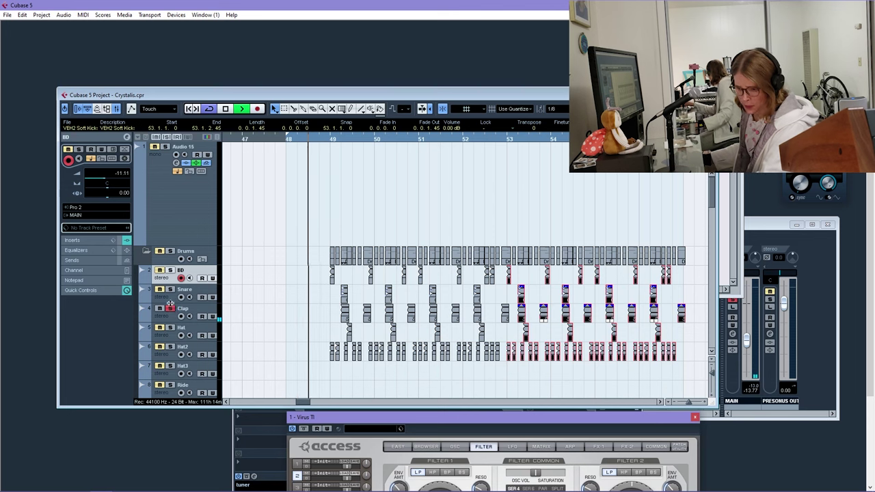
{"action": "left_click", "coordinate": [170, 307]}
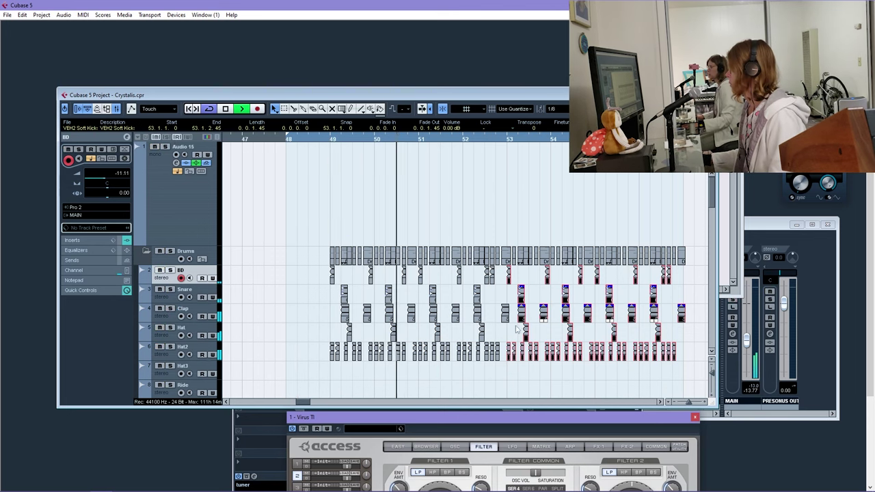
Add a group channel track to the project
{"action": "key", "text": "g"}
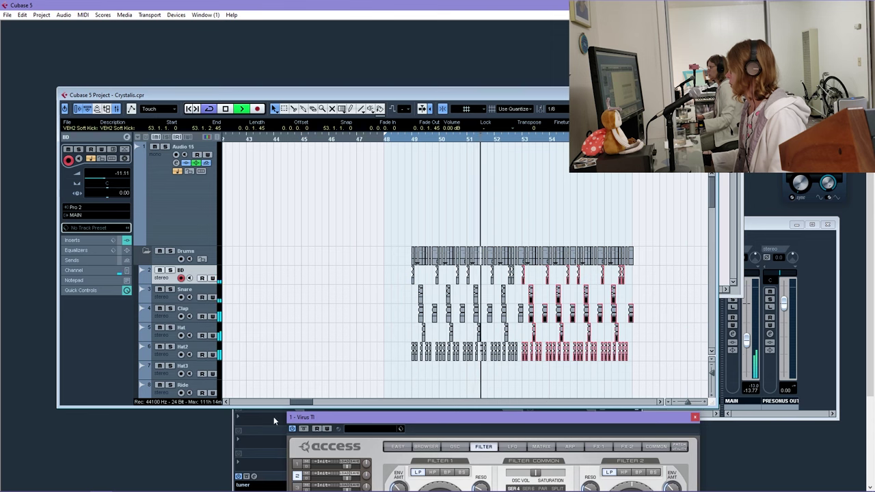
{"action": "right_click", "coordinate": [169, 276]}
{"action": "mouse_move", "coordinate": [213, 282]}
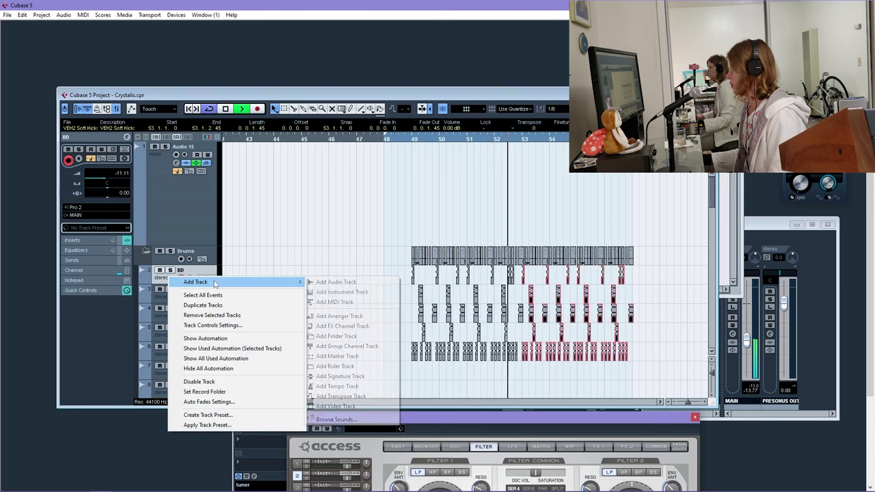
{"action": "left_click", "coordinate": [342, 346]}
{"action": "key", "text": "Return"}
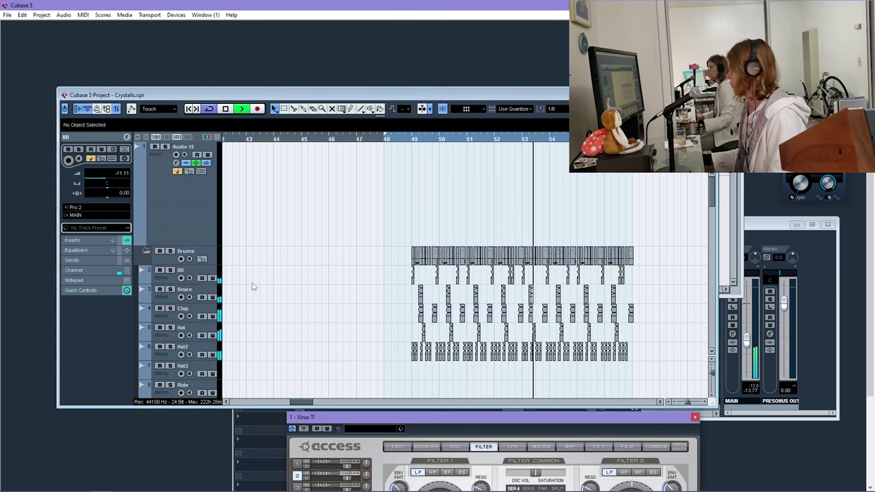
Route the outputs of the BD, Snare and Clap tracks to Group 2
{"action": "left_click", "coordinate": [252, 285]}
{"action": "left_click", "coordinate": [85, 211]}
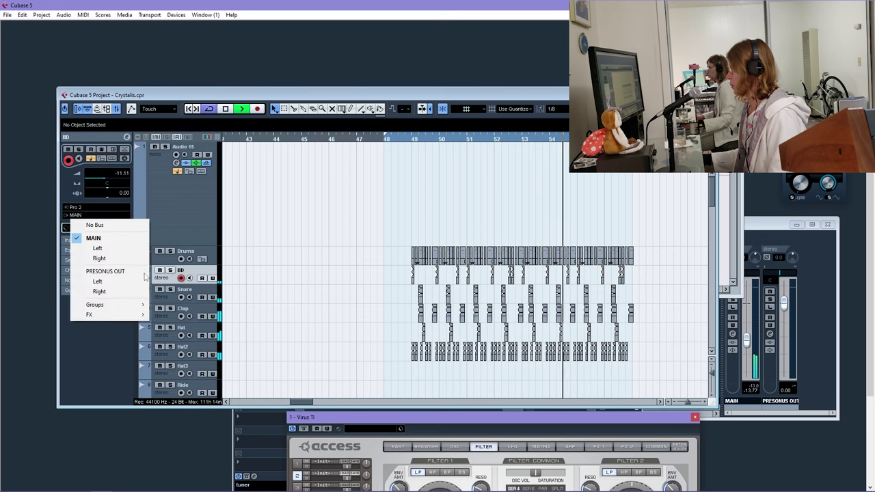
{"action": "mouse_move", "coordinate": [97, 304]}
{"action": "left_click", "coordinate": [172, 335]}
{"action": "left_click", "coordinate": [170, 302]}
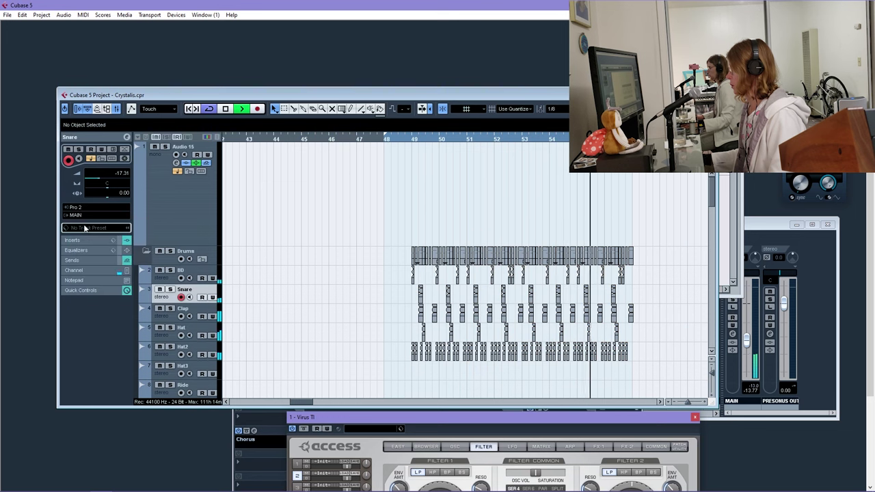
{"action": "left_click", "coordinate": [86, 215]}
{"action": "left_click", "coordinate": [172, 338]}
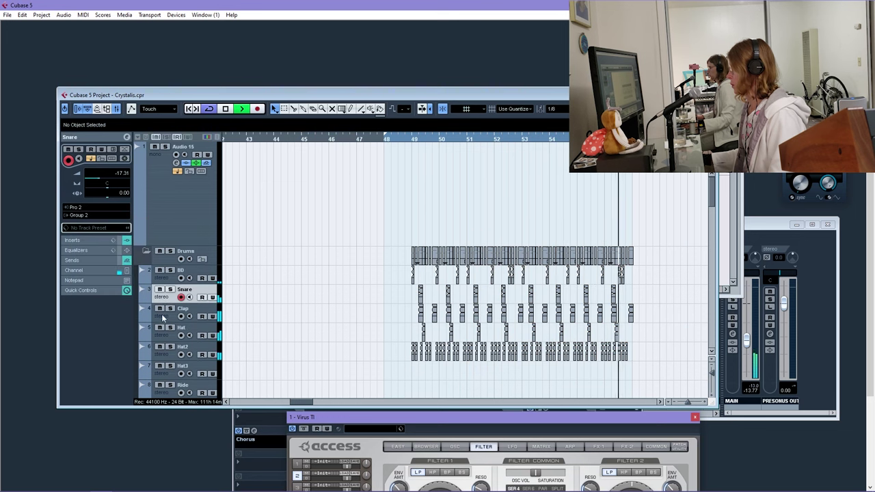
{"action": "left_click", "coordinate": [171, 313]}
{"action": "left_click", "coordinate": [86, 216]}
{"action": "mouse_move", "coordinate": [126, 309]}
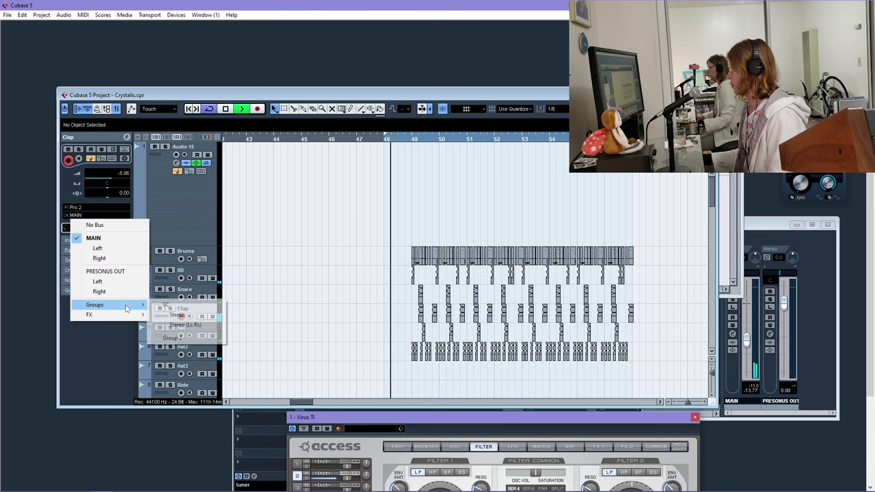
{"action": "left_click", "coordinate": [172, 337]}
Route the outputs of the Hat and Hat2 tracks to Group 2
{"action": "left_click", "coordinate": [191, 331]}
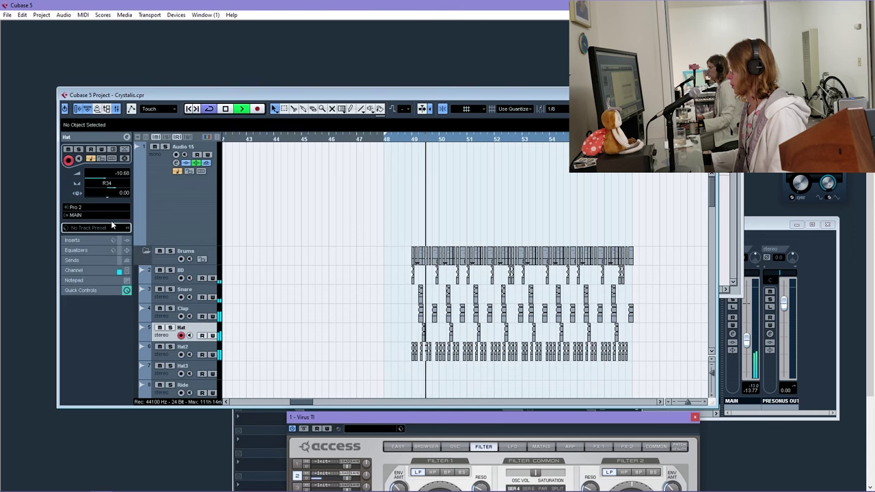
{"action": "left_click", "coordinate": [110, 218]}
{"action": "mouse_move", "coordinate": [127, 304]}
{"action": "left_click", "coordinate": [172, 338]}
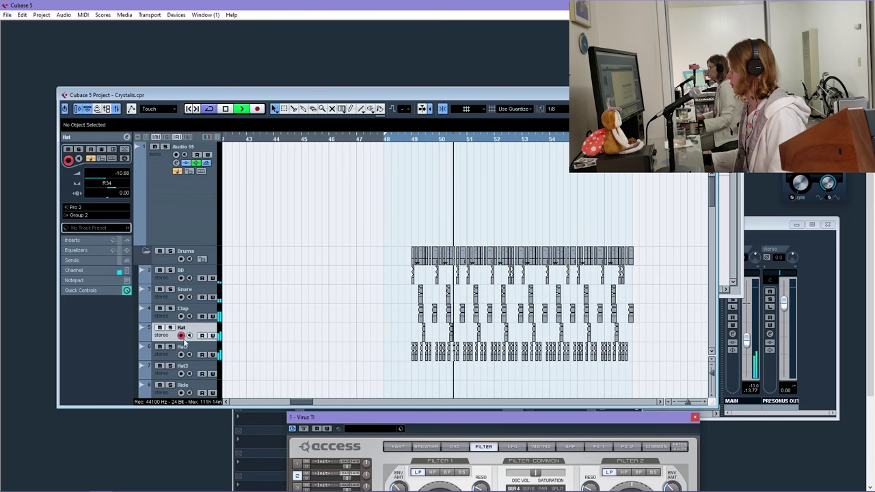
{"action": "left_click", "coordinate": [192, 350]}
{"action": "left_click", "coordinate": [102, 216]}
{"action": "mouse_move", "coordinate": [126, 305]}
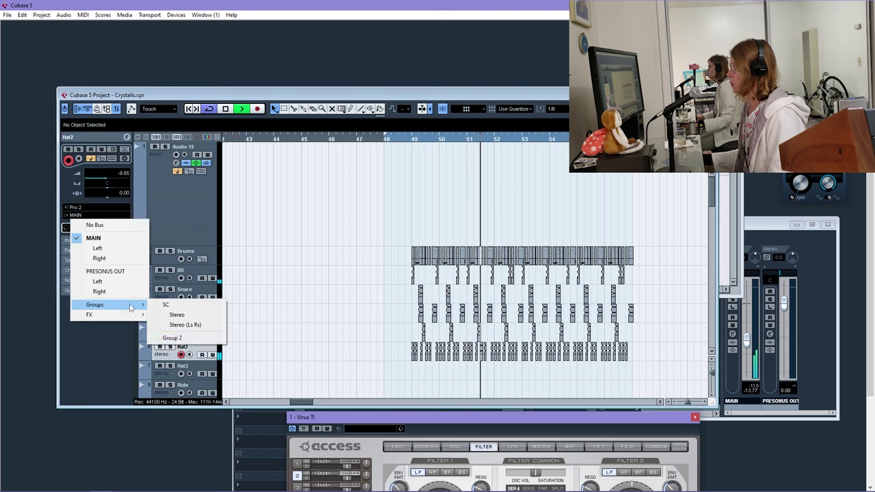
{"action": "left_click", "coordinate": [172, 338]}
Move the Group 2 track into the Drums folder, directly above the BD track
{"action": "scroll", "coordinate": [260, 342], "scroll_direction": "down", "scroll_amount": 8}
{"action": "scroll", "coordinate": [267, 334], "scroll_direction": "down", "scroll_amount": 5}
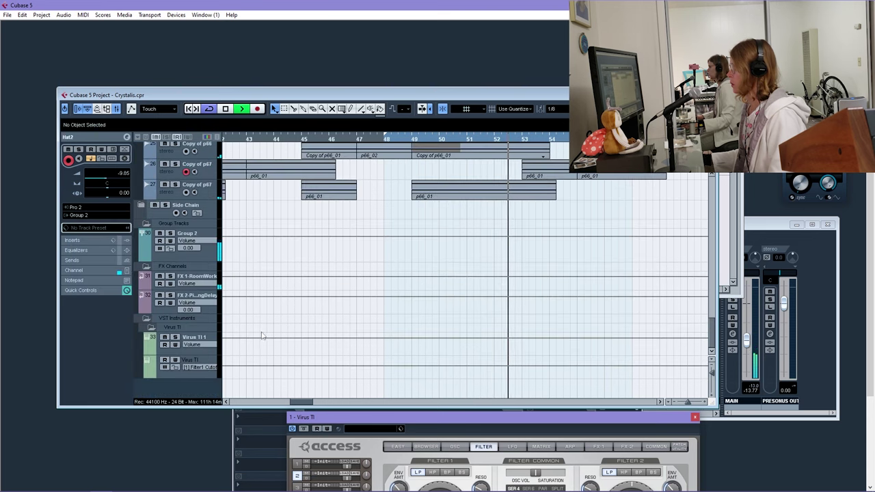
{"action": "left_click", "coordinate": [188, 239]}
{"action": "scroll", "coordinate": [188, 240], "scroll_direction": "up", "scroll_amount": 2}
{"action": "scroll", "coordinate": [177, 277], "scroll_direction": "up", "scroll_amount": 10}
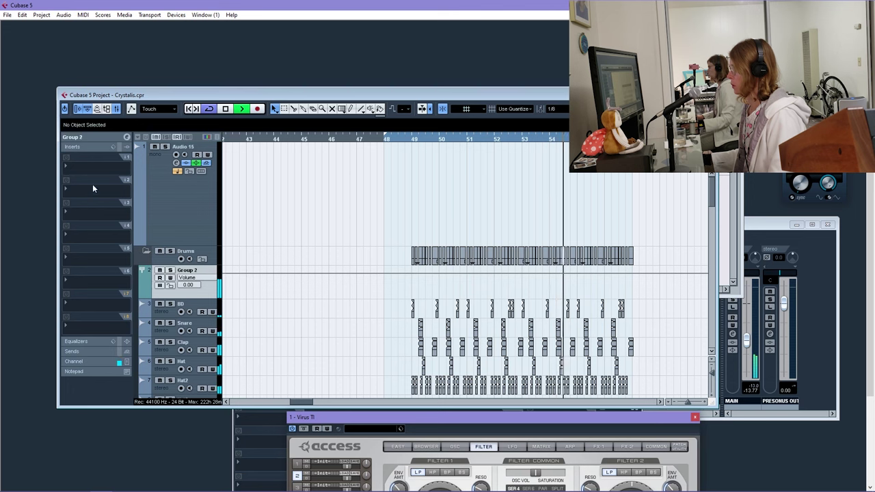
Add the DaTube effect to Group 2's first insert slot, set its drive to 48% and close the effect window
{"action": "left_click", "coordinate": [95, 166]}
{"action": "mouse_move", "coordinate": [103, 197]}
{"action": "left_click", "coordinate": [177, 208]}
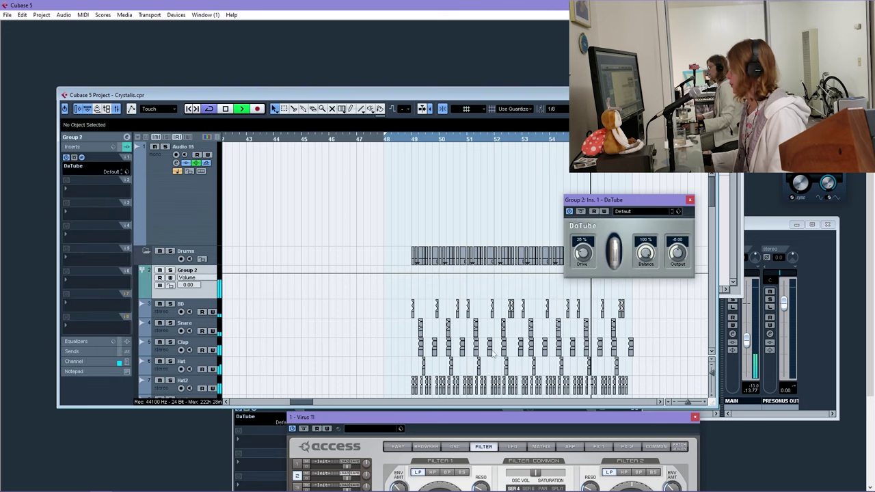
{"action": "left_click", "coordinate": [568, 212]}
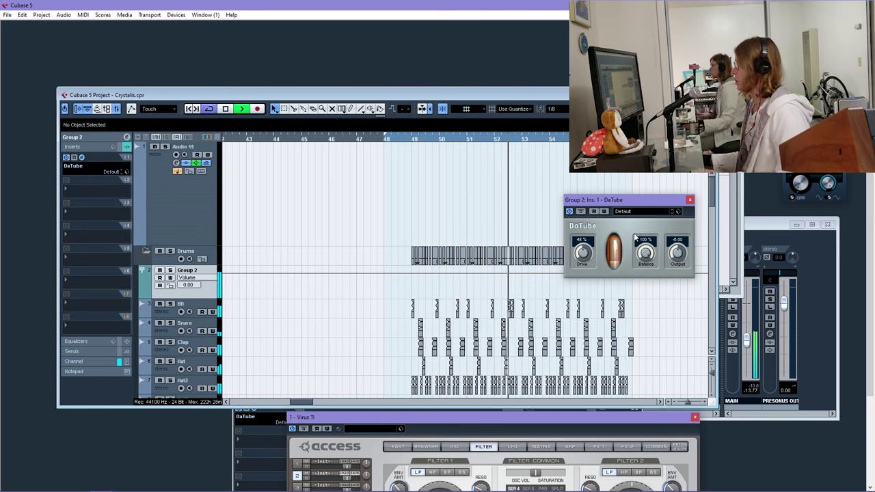
{"action": "left_click", "coordinate": [309, 318]}
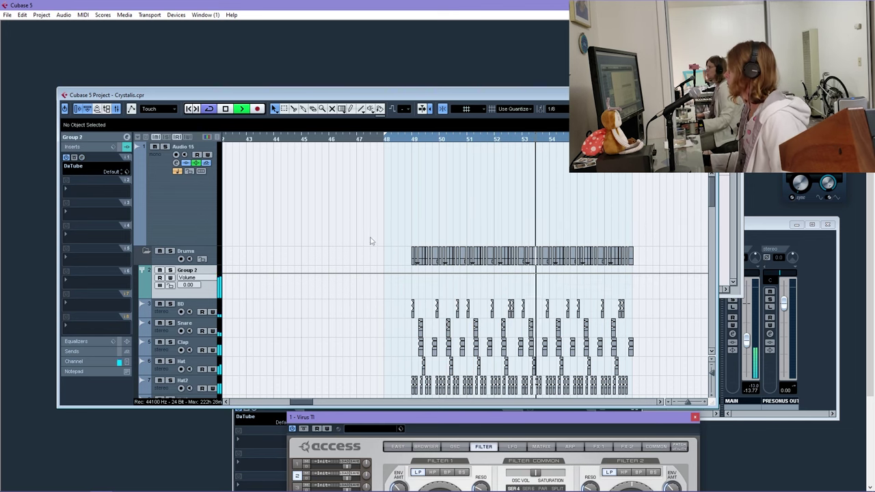
Enable the low shelf EQ band on the Snare track at -9.9 dB and 642.6 Hz, and stop playback after listening
{"action": "scroll", "coordinate": [362, 244], "scroll_direction": "down", "scroll_amount": 3}
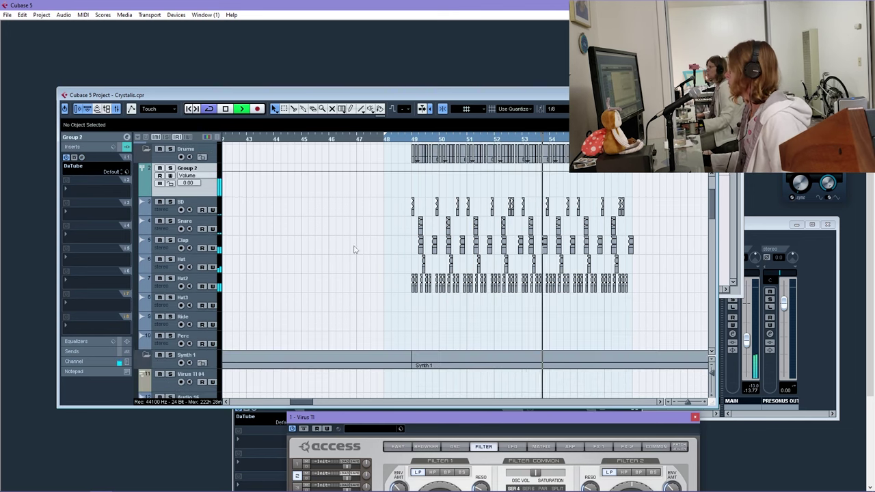
{"action": "left_click", "coordinate": [166, 232]}
{"action": "left_click", "coordinate": [83, 249]}
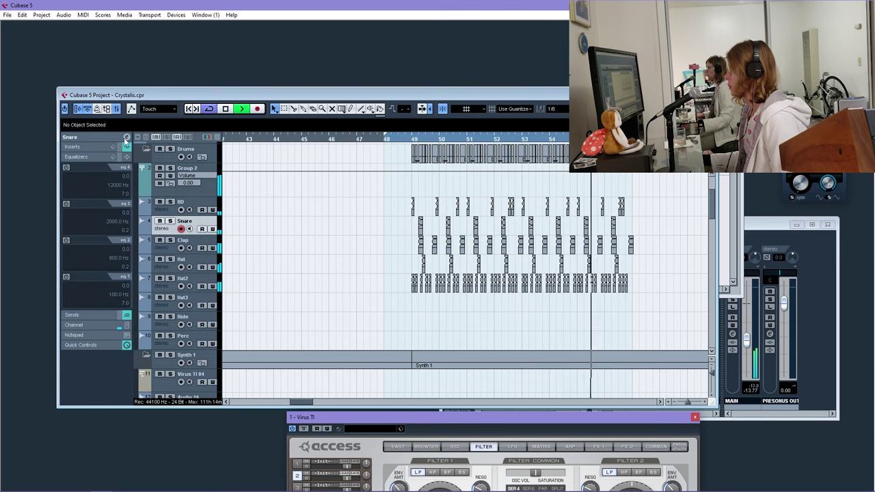
{"action": "left_click", "coordinate": [127, 138]}
{"action": "left_click", "coordinate": [66, 277]}
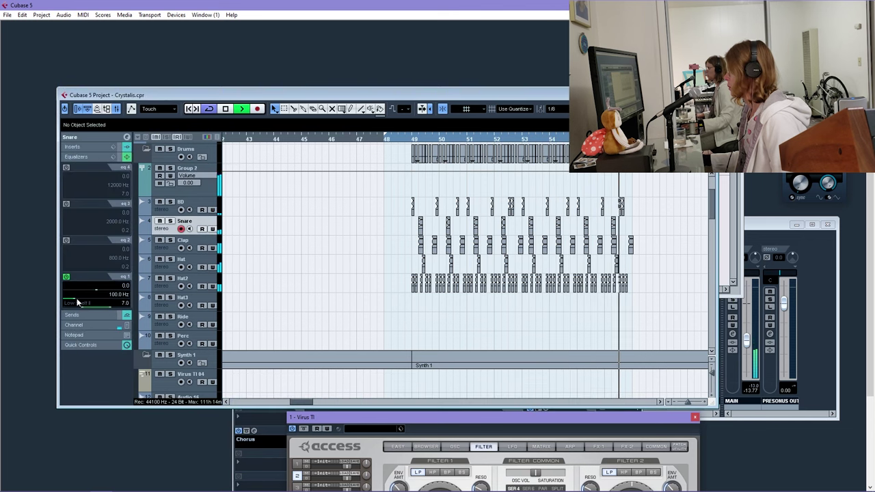
{"action": "left_click", "coordinate": [77, 302]}
{"action": "left_click", "coordinate": [79, 363]}
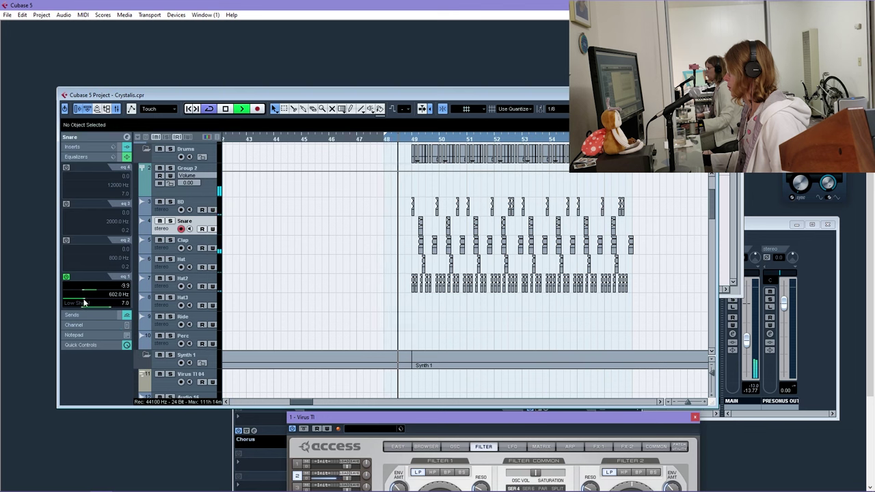
{"action": "left_click_drag", "start_coordinate": [83, 294], "coordinate": [85, 303]}
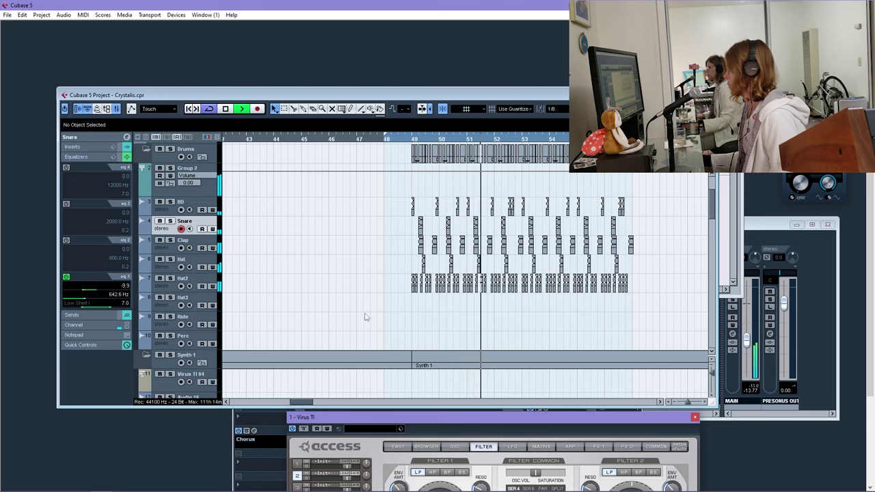
{"action": "scroll", "coordinate": [395, 310], "scroll_direction": "right", "scroll_amount": 1}
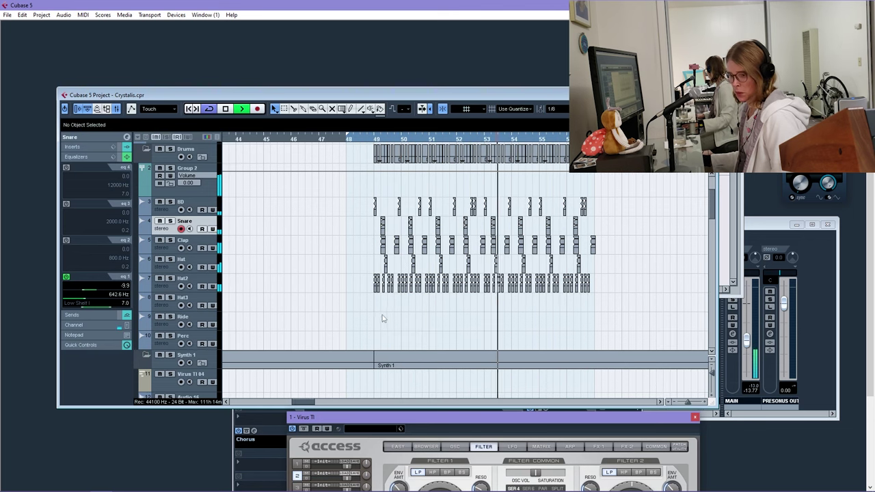
{"action": "key", "text": "space"}
{"action": "scroll", "coordinate": [331, 230], "scroll_direction": "up", "scroll_amount": 3}
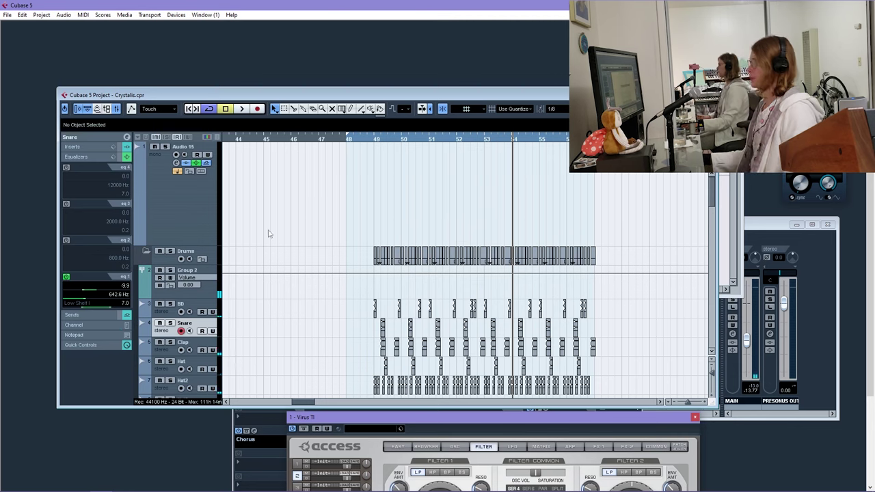
{"action": "scroll", "coordinate": [270, 243], "scroll_direction": "down", "scroll_amount": 5}
{"action": "scroll", "coordinate": [282, 258], "scroll_direction": "down", "scroll_amount": 2}
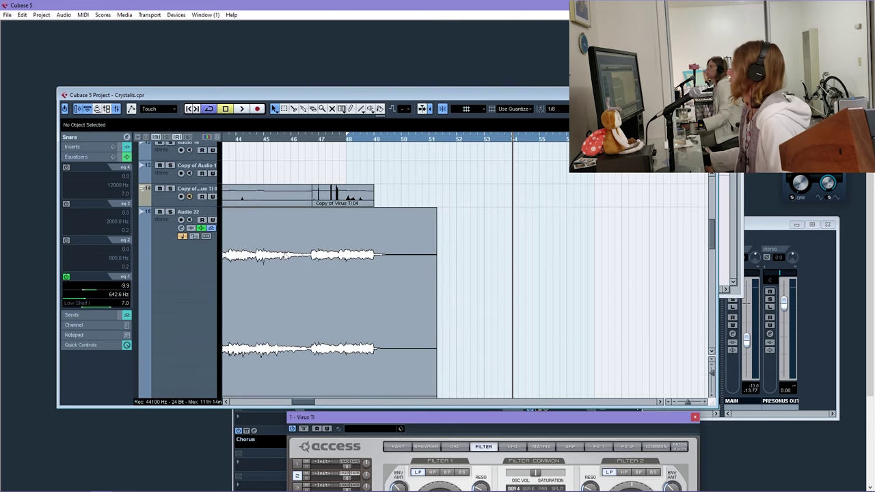
{"action": "scroll", "coordinate": [282, 253], "scroll_direction": "up", "scroll_amount": 4}
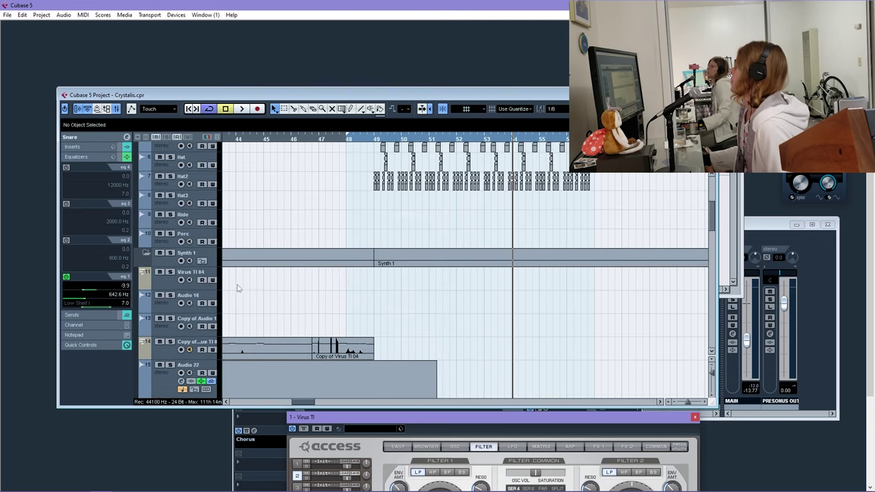
{"action": "scroll", "coordinate": [297, 253], "scroll_direction": "up", "scroll_amount": 5}
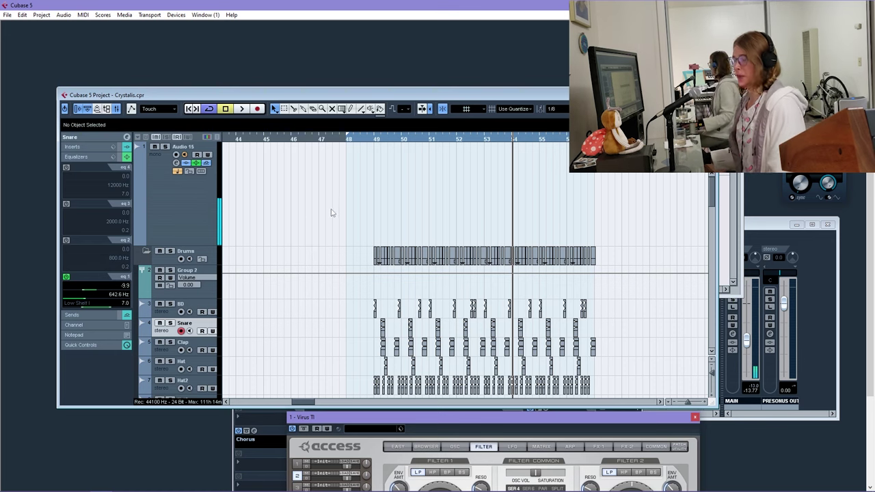
Set the Group 2 channel's volume to -3.35 and turn off monitoring on the Audio 15 track
{"action": "left_click", "coordinate": [150, 281]}
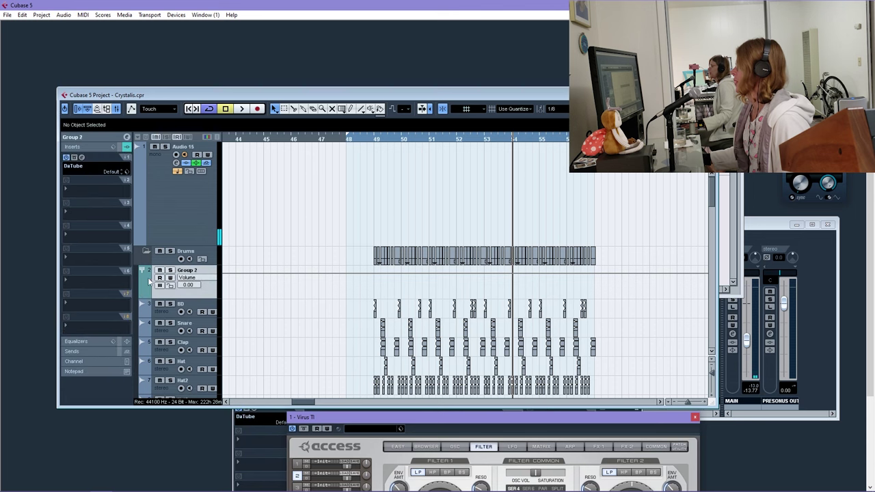
{"action": "left_click", "coordinate": [98, 139]}
{"action": "left_click_drag", "start_coordinate": [122, 177], "coordinate": [114, 181]}
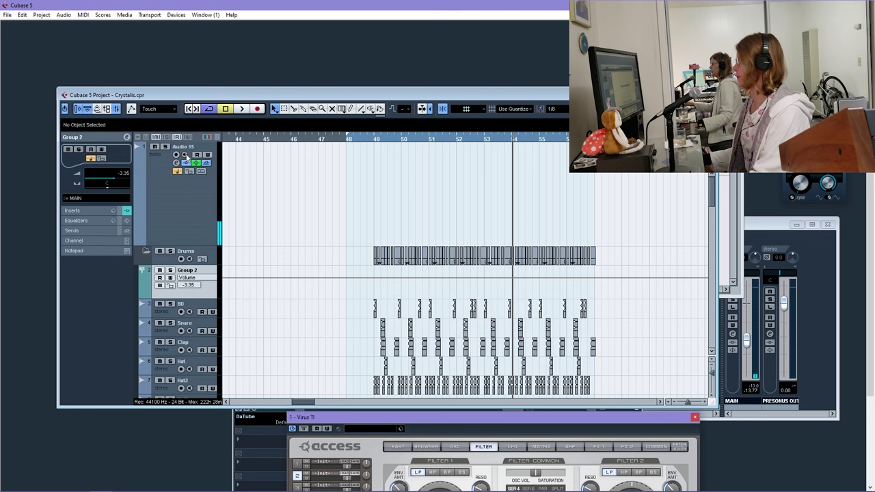
{"action": "left_click", "coordinate": [339, 140]}
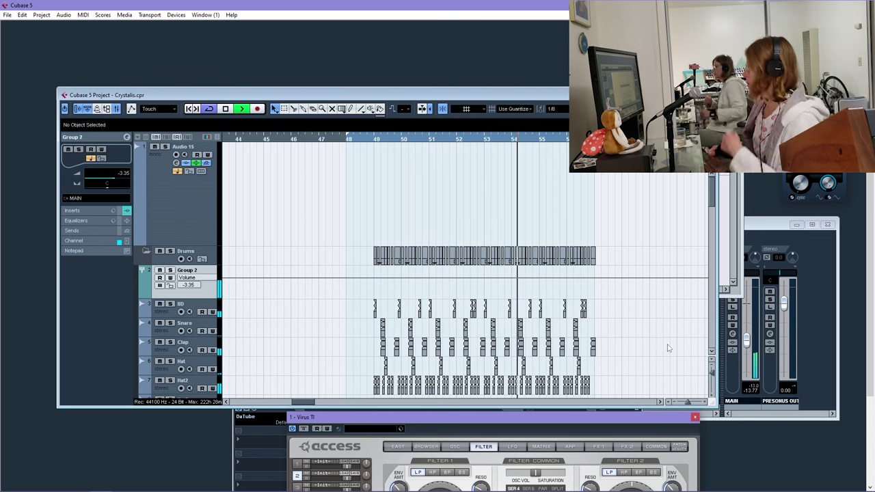
{"action": "key", "text": "space"}
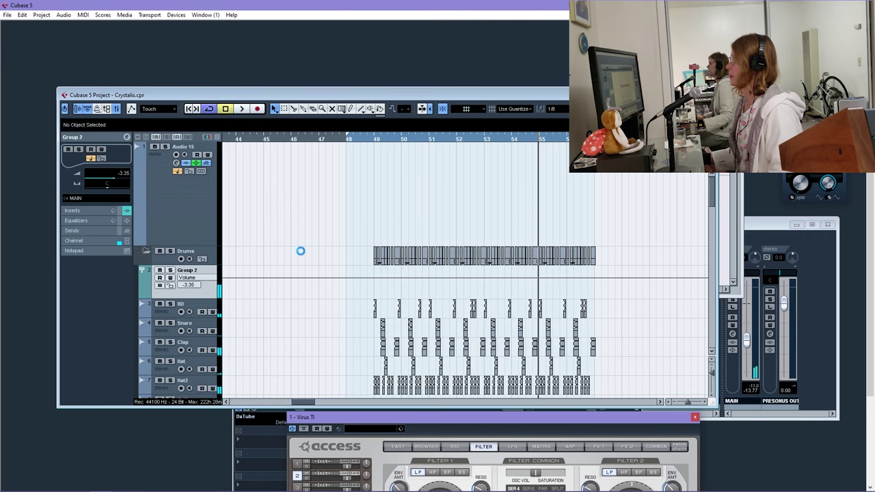
Collapse the mainpd folder track in the track list
{"action": "scroll", "coordinate": [300, 251], "scroll_direction": "down", "scroll_amount": 10}
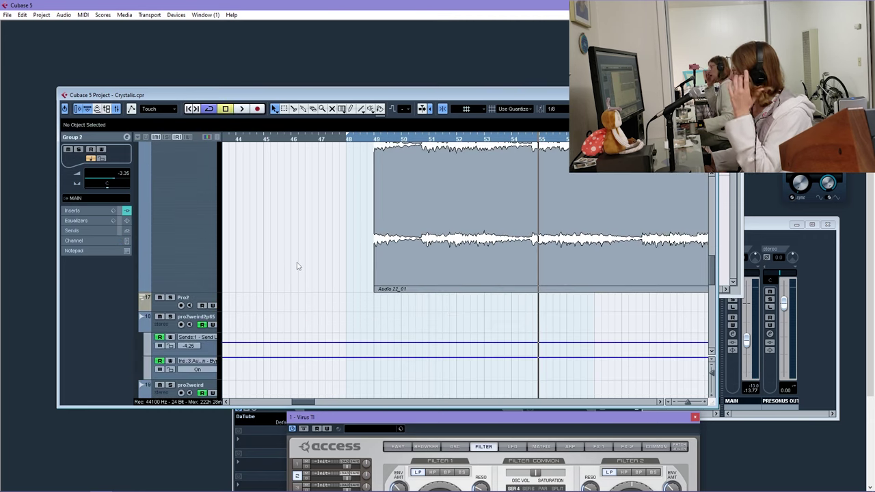
{"action": "scroll", "coordinate": [314, 266], "scroll_direction": "up", "scroll_amount": 3}
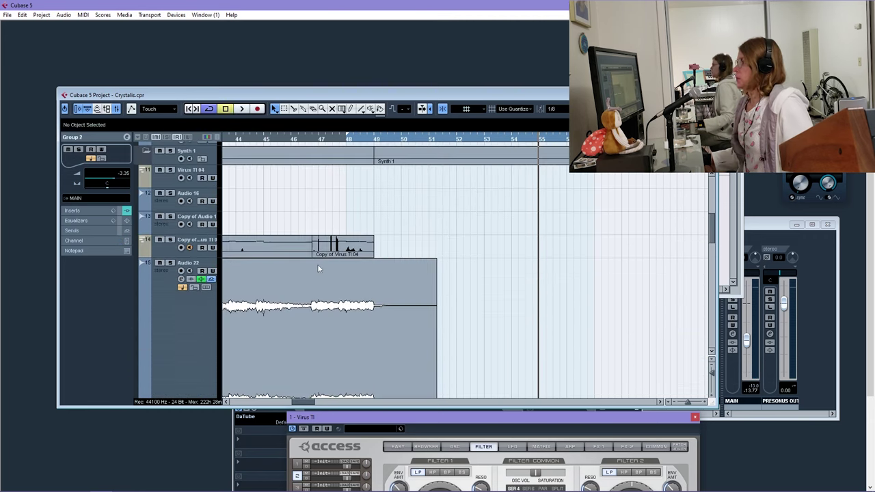
{"action": "scroll", "coordinate": [364, 331], "scroll_direction": "down", "scroll_amount": 5}
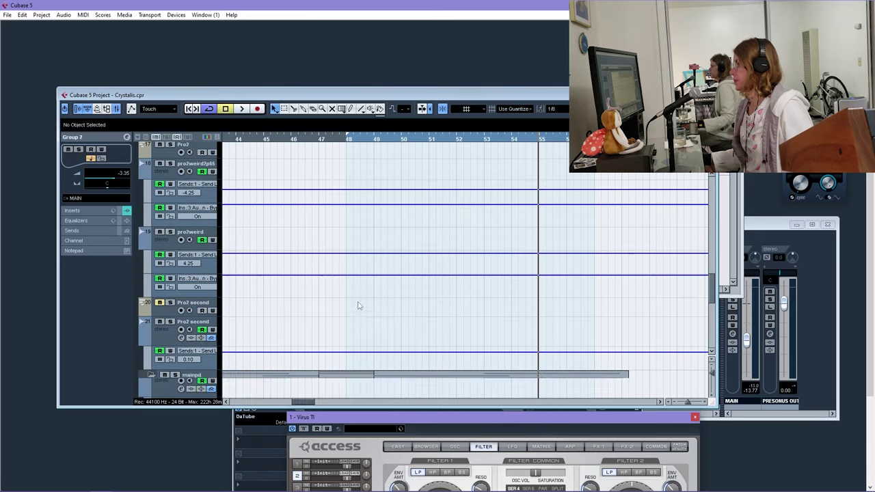
{"action": "scroll", "coordinate": [313, 318], "scroll_direction": "down", "scroll_amount": 2}
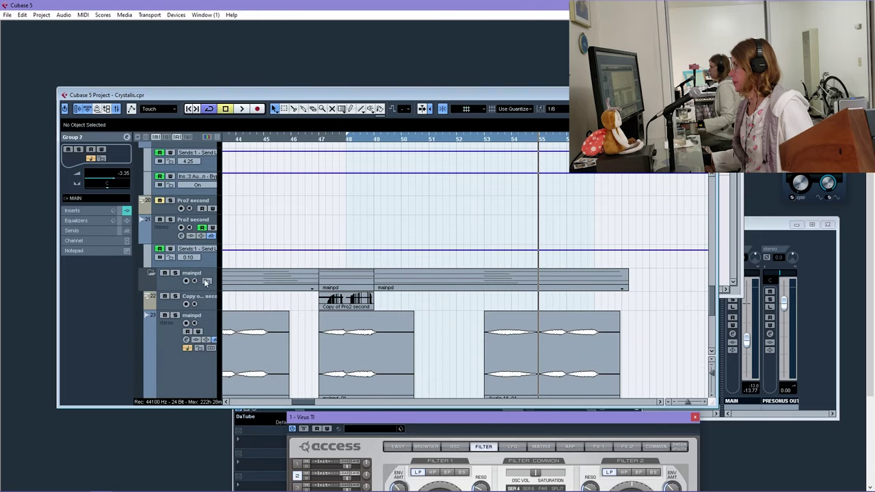
{"action": "left_click", "coordinate": [151, 274]}
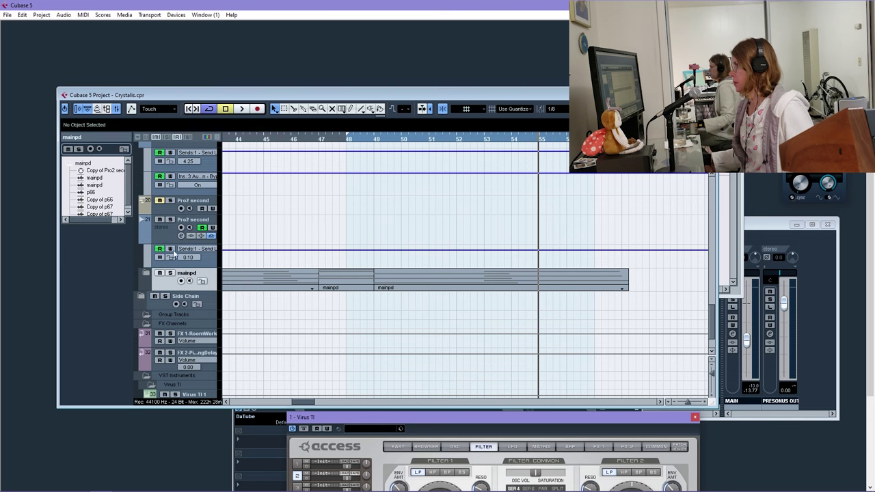
Duplicate the Copy of Virus TI 04 track above Audio 22
{"action": "scroll", "coordinate": [171, 247], "scroll_direction": "up", "scroll_amount": 3}
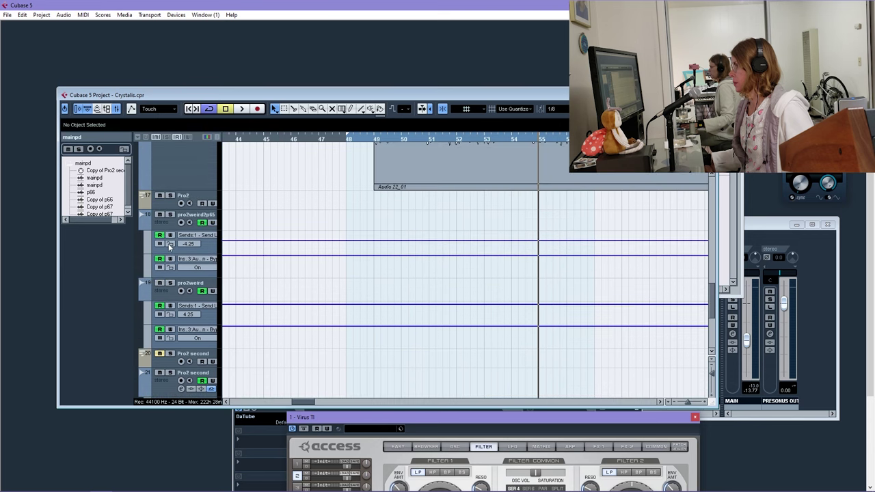
{"action": "scroll", "coordinate": [188, 290], "scroll_direction": "up", "scroll_amount": 9}
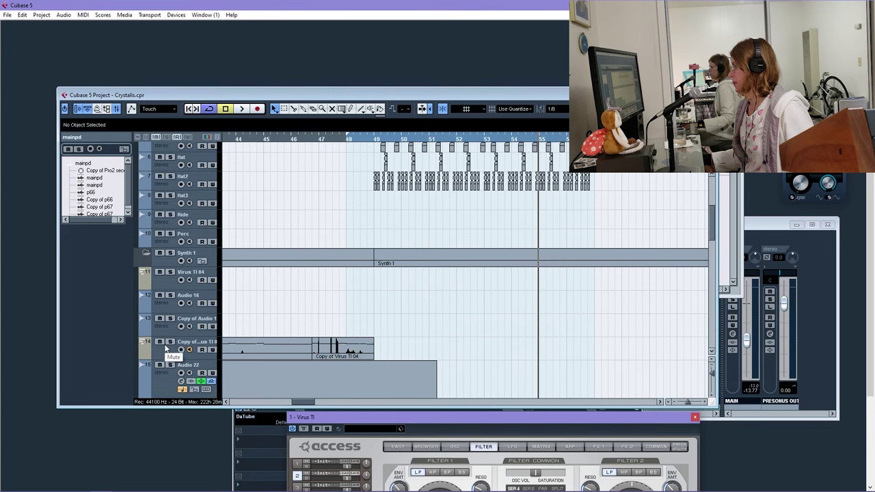
{"action": "scroll", "coordinate": [183, 350], "scroll_direction": "down", "scroll_amount": 5}
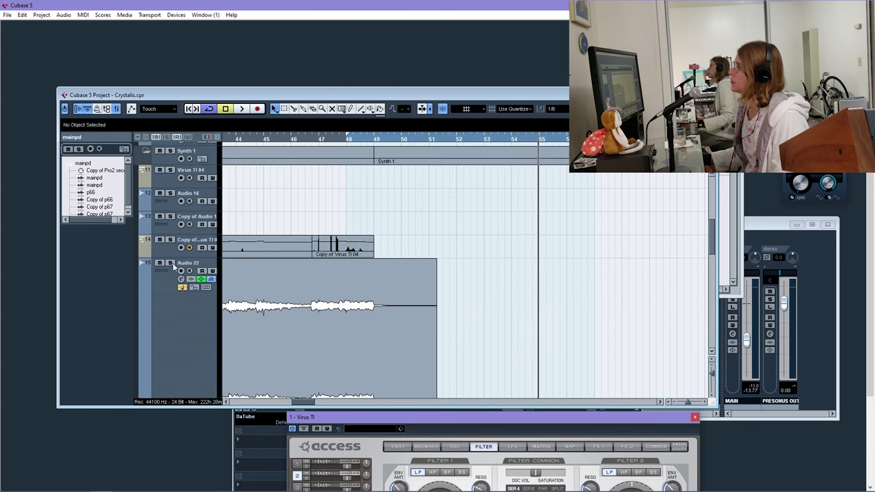
{"action": "right_click", "coordinate": [168, 243]}
{"action": "left_click", "coordinate": [173, 271]}
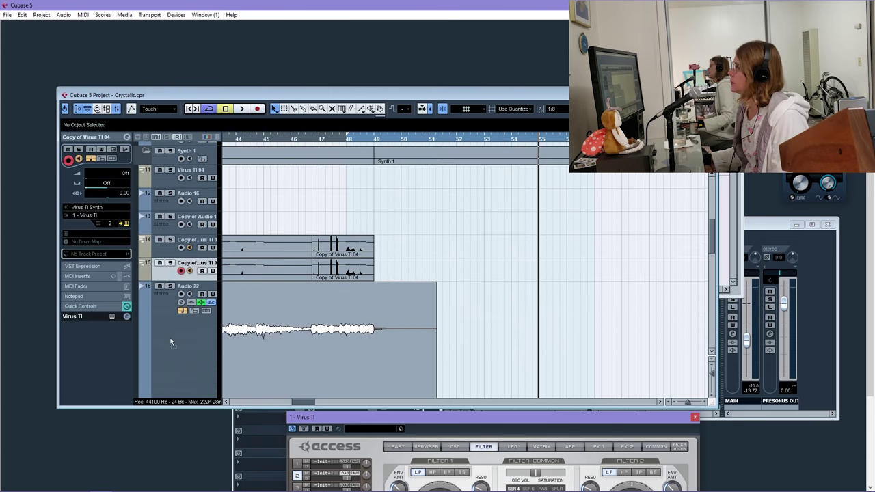
Place the duplicated Virus TI track below Copy of Audio 22 and add one stereo audio track beneath it
{"action": "scroll", "coordinate": [174, 328], "scroll_direction": "down", "scroll_amount": 3}
{"action": "scroll", "coordinate": [198, 356], "scroll_direction": "down", "scroll_amount": 3}
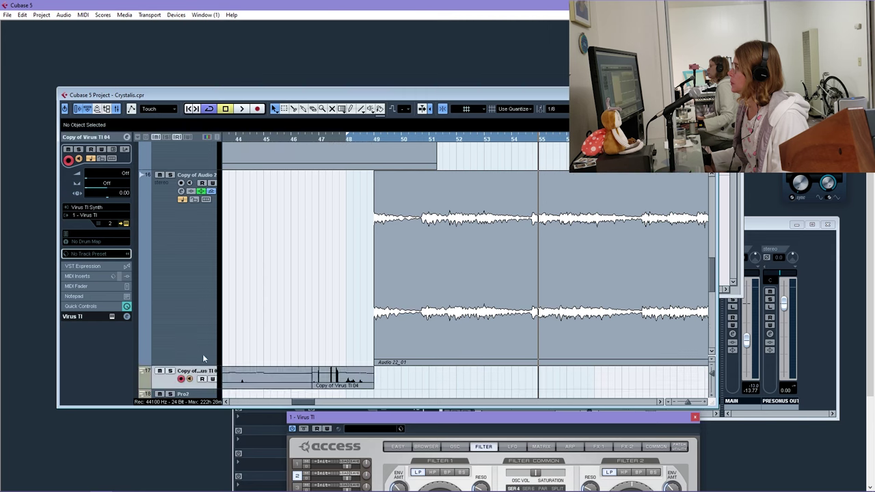
{"action": "right_click", "coordinate": [171, 278]}
{"action": "left_click", "coordinate": [320, 283]}
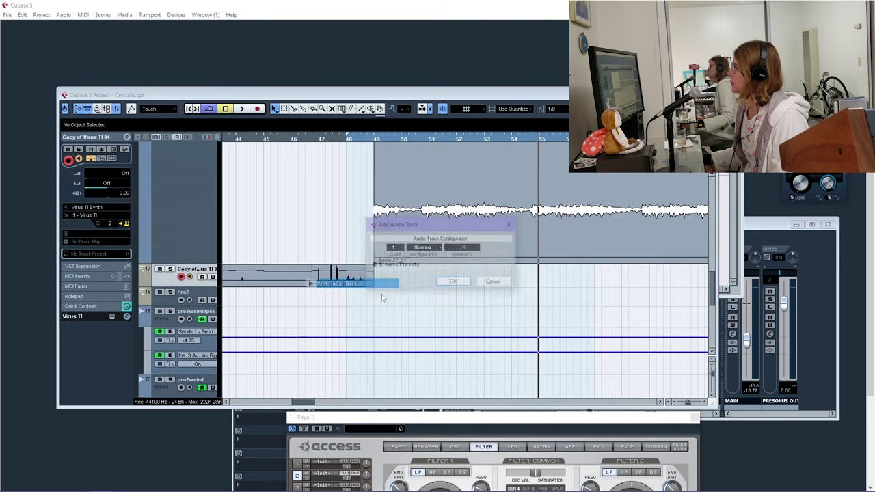
{"action": "left_click", "coordinate": [453, 284]}
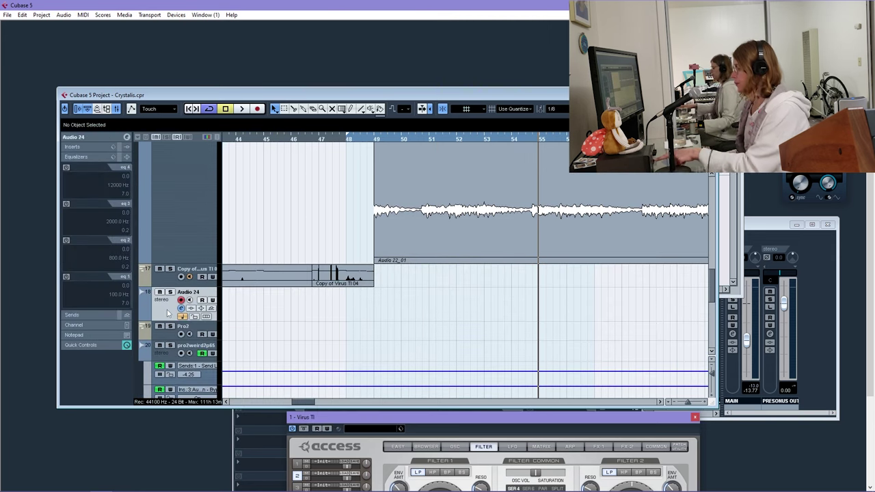
Set the duplicated Virus TI track to MIDI channel 3 and delete its copied parts
{"action": "left_click", "coordinate": [161, 280]}
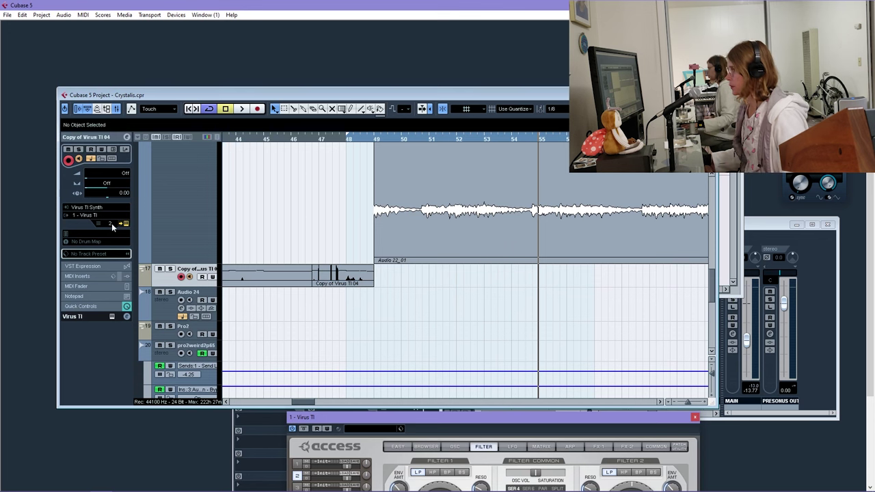
{"action": "left_click", "coordinate": [112, 227]}
{"action": "left_click", "coordinate": [109, 262]}
{"action": "left_click", "coordinate": [315, 280]}
{"action": "left_click_drag", "start_coordinate": [389, 296], "coordinate": [273, 280]}
{"action": "key", "text": "Delete"}
Select part 3 in the Virus TI instrument and shift its filter balance fully to Filter 1
{"action": "left_click_drag", "start_coordinate": [495, 414], "coordinate": [492, 237]}
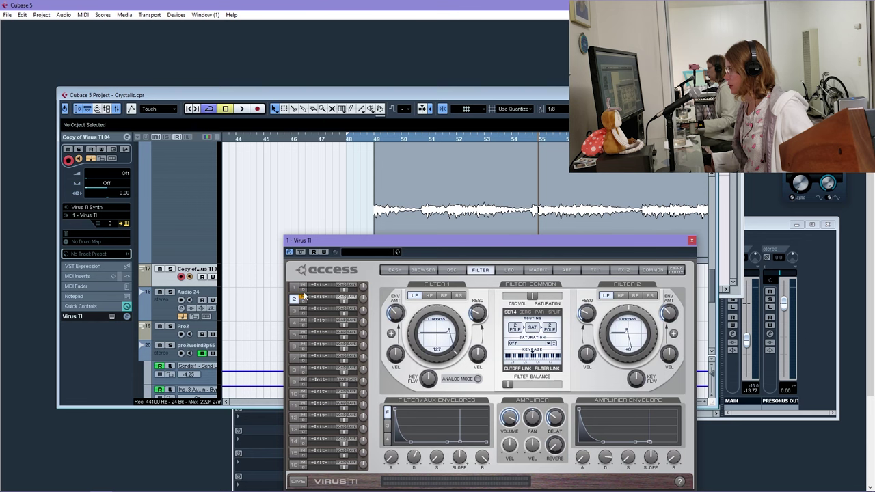
{"action": "left_click", "coordinate": [295, 310]}
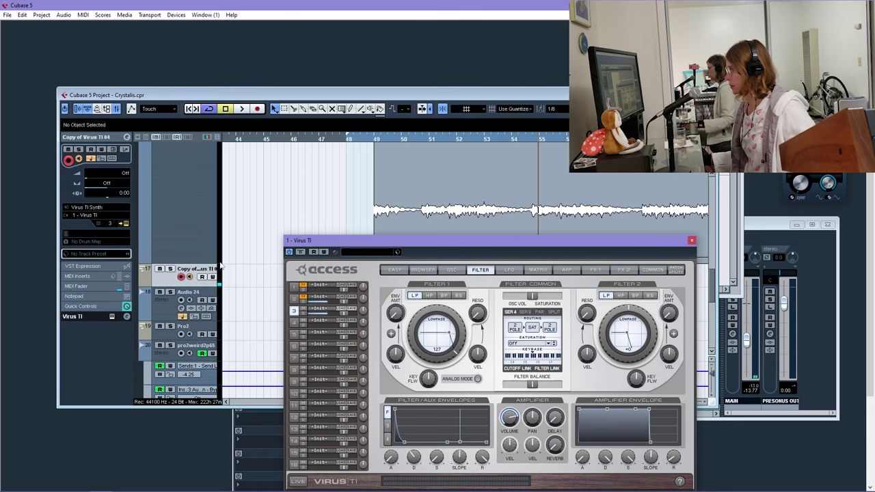
{"action": "scroll", "coordinate": [266, 276], "scroll_direction": "up", "scroll_amount": 6}
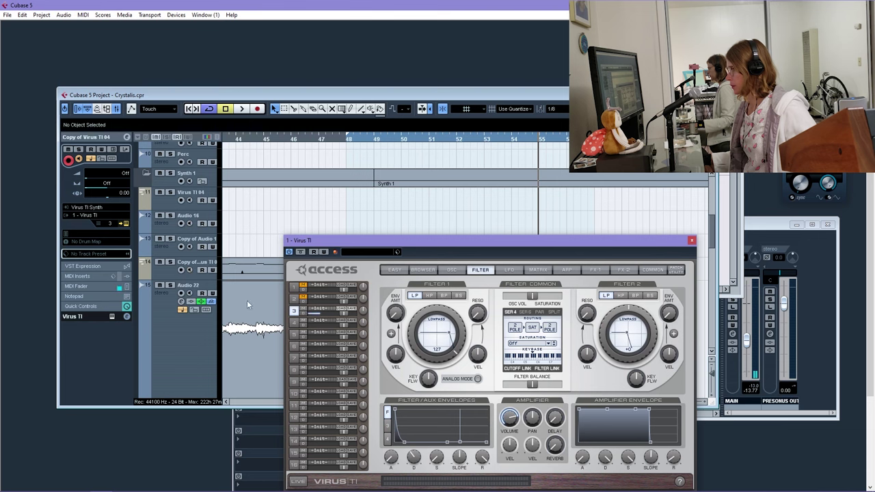
{"action": "scroll", "coordinate": [233, 296], "scroll_direction": "down", "scroll_amount": 5}
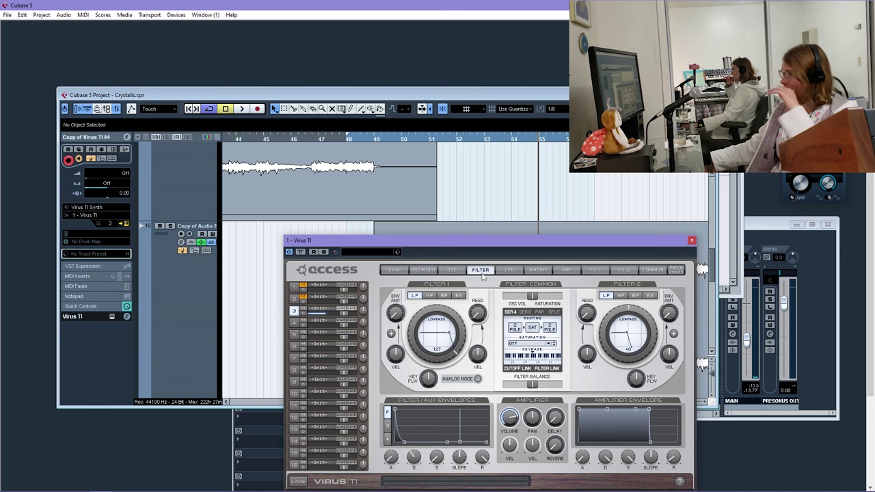
{"action": "left_click_drag", "start_coordinate": [530, 386], "coordinate": [507, 386]}
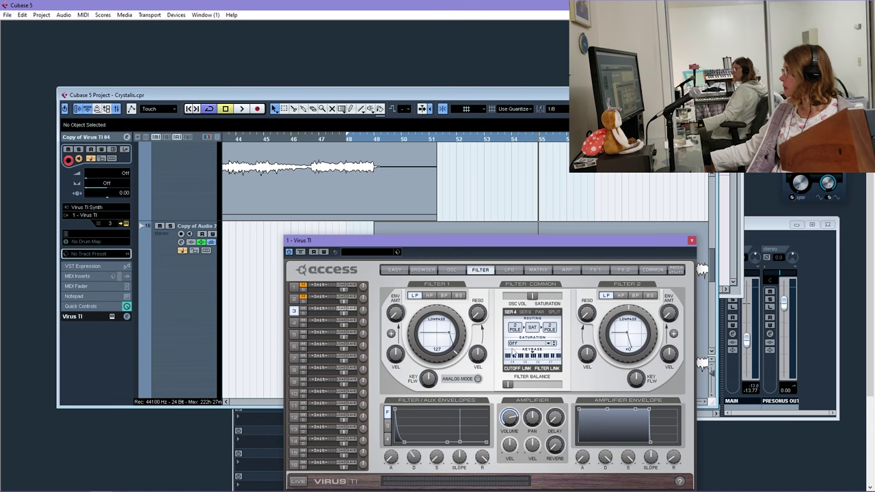
Change part 3's oscillator 1 waveform from sawtooth to pulse and set the key mode to Mono 1
{"action": "left_click", "coordinate": [452, 271]}
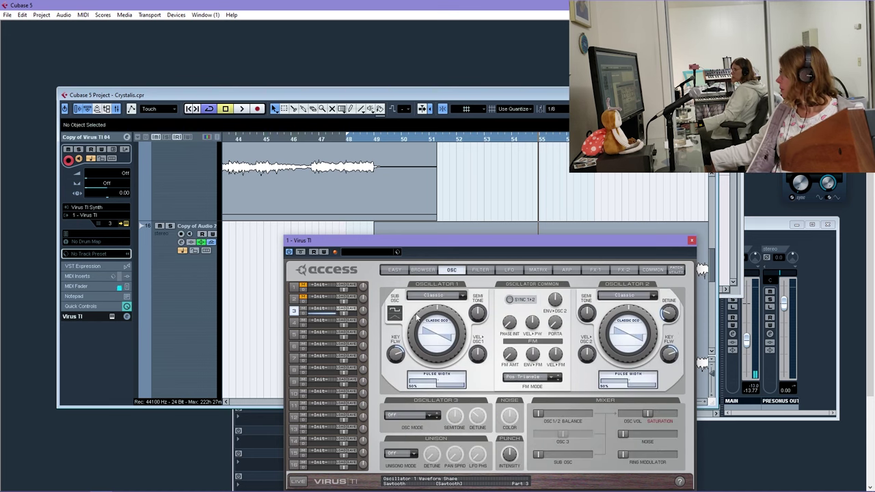
{"action": "left_click_drag", "start_coordinate": [423, 314], "coordinate": [517, 315]}
{"action": "left_click", "coordinate": [651, 270]}
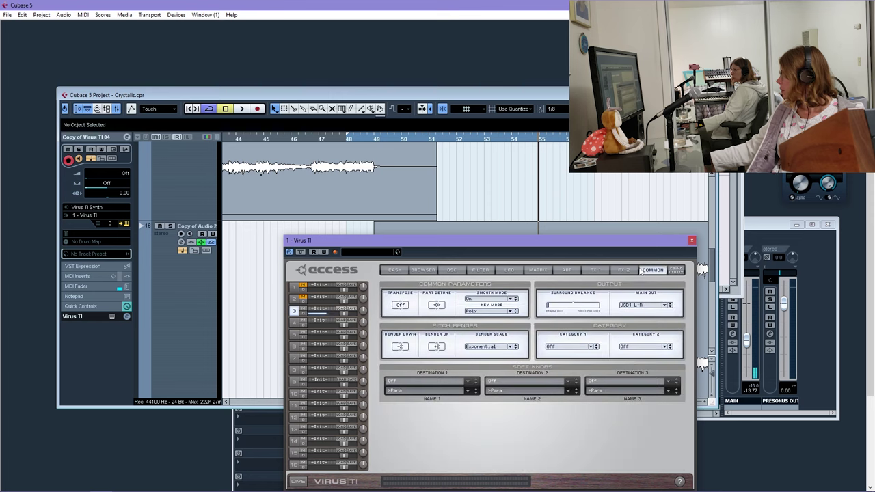
{"action": "left_click", "coordinate": [486, 312]}
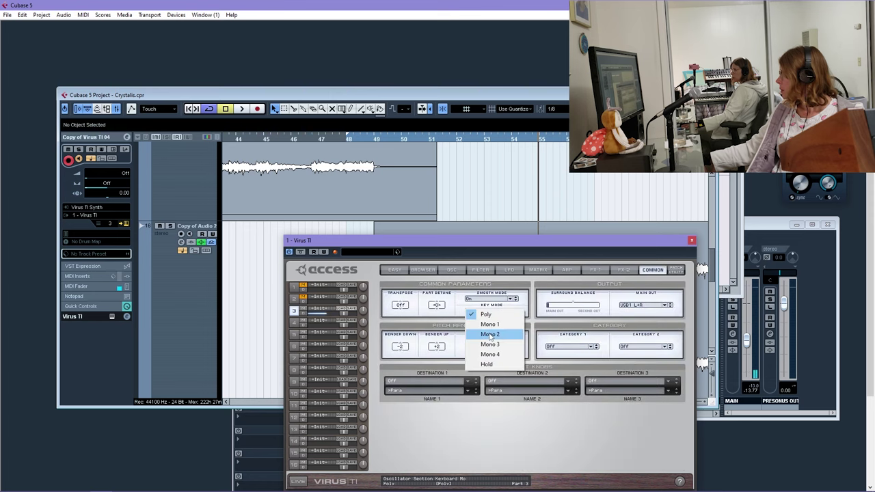
{"action": "left_click", "coordinate": [488, 334]}
Lower part 3's Filter 1 cutoff to 44 and its amplifier envelope sustain to 0 %
{"action": "left_click", "coordinate": [485, 272]}
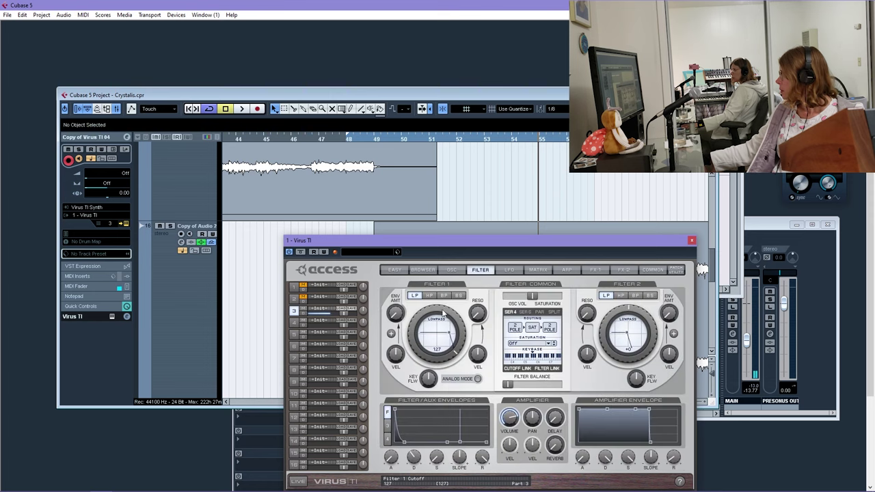
{"action": "left_click_drag", "start_coordinate": [432, 320], "coordinate": [428, 322]}
{"action": "left_click", "coordinate": [451, 269]}
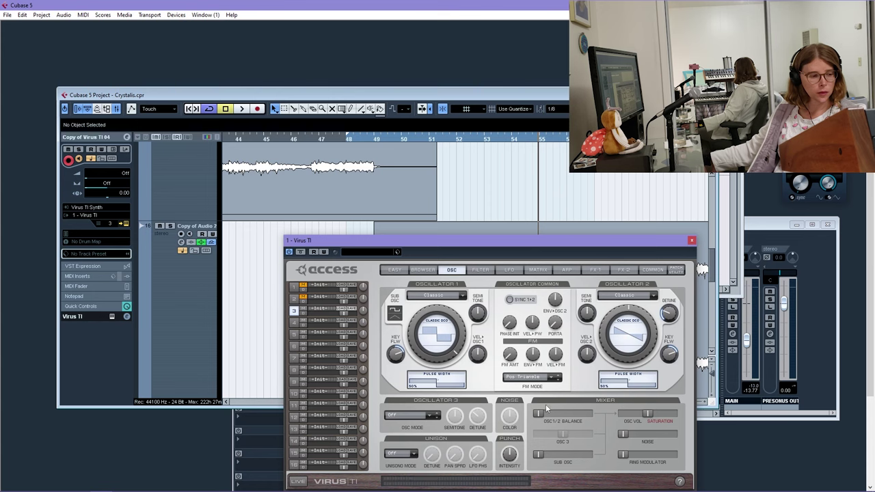
{"action": "left_click", "coordinate": [485, 270]}
{"action": "left_click_drag", "start_coordinate": [630, 463], "coordinate": [628, 488]}
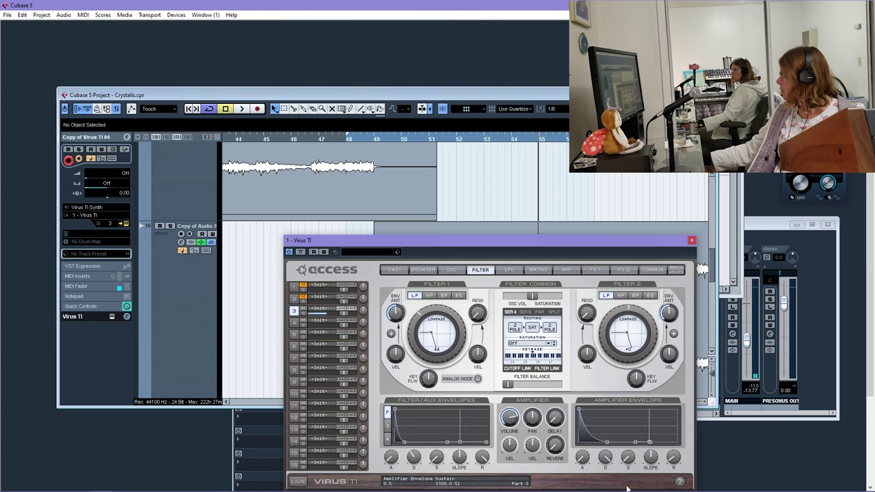
Raise part 3's sub oscillator volume and route its main output to Out1 L+R
{"action": "left_click", "coordinate": [452, 270]}
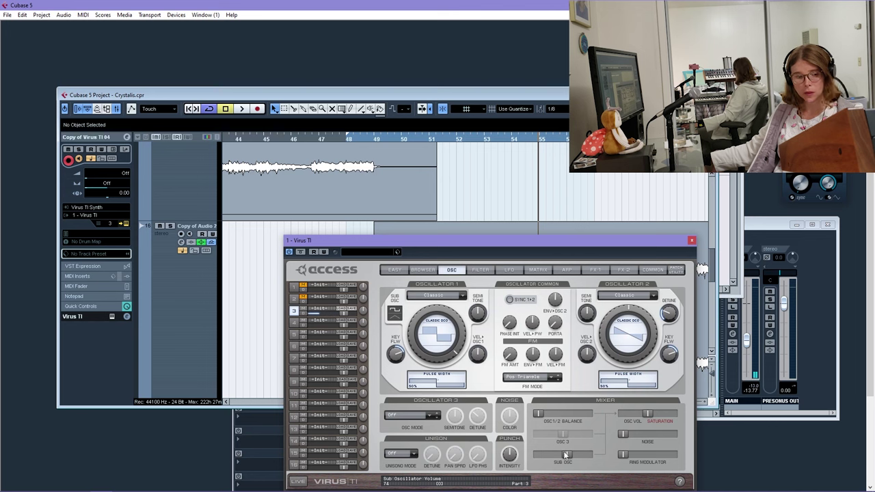
{"action": "left_click_drag", "start_coordinate": [563, 454], "coordinate": [573, 459]}
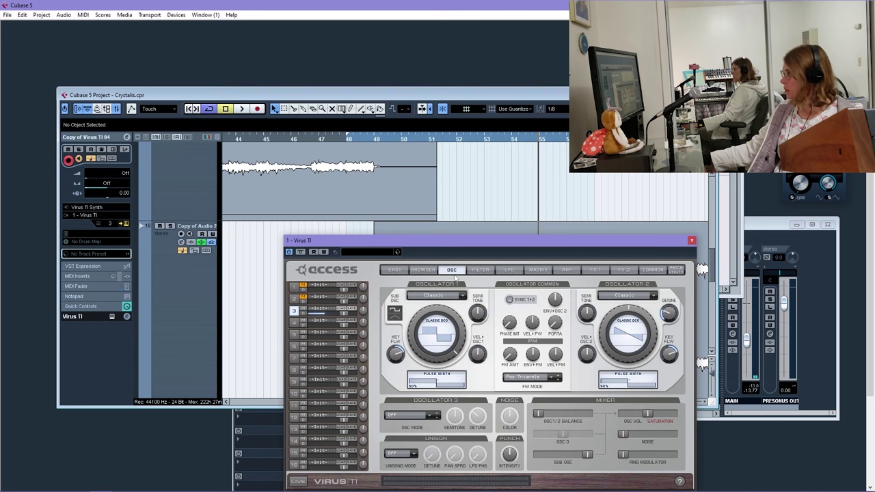
{"action": "left_click", "coordinate": [652, 269]}
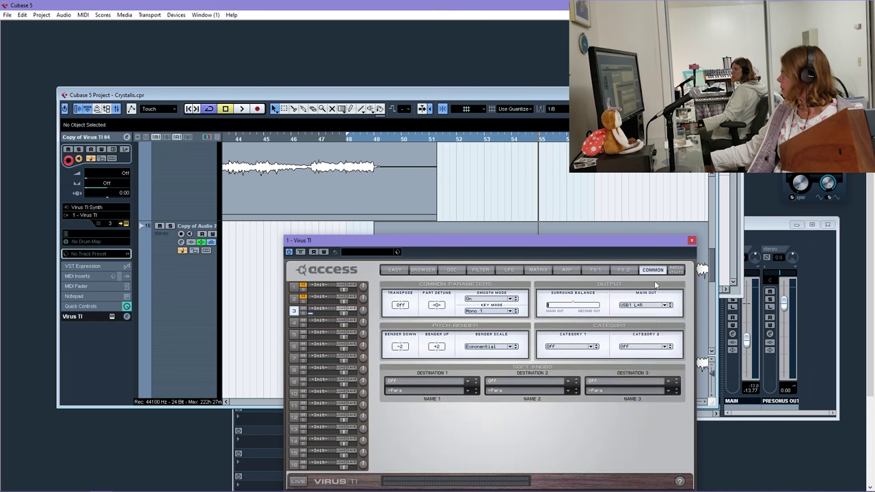
{"action": "left_click", "coordinate": [646, 305]}
{"action": "left_click", "coordinate": [645, 316]}
Enlarge the project window beside the Virus TI window and turn on monitoring for the Audio 24 track
{"action": "scroll", "coordinate": [255, 262], "scroll_direction": "up", "scroll_amount": 4}
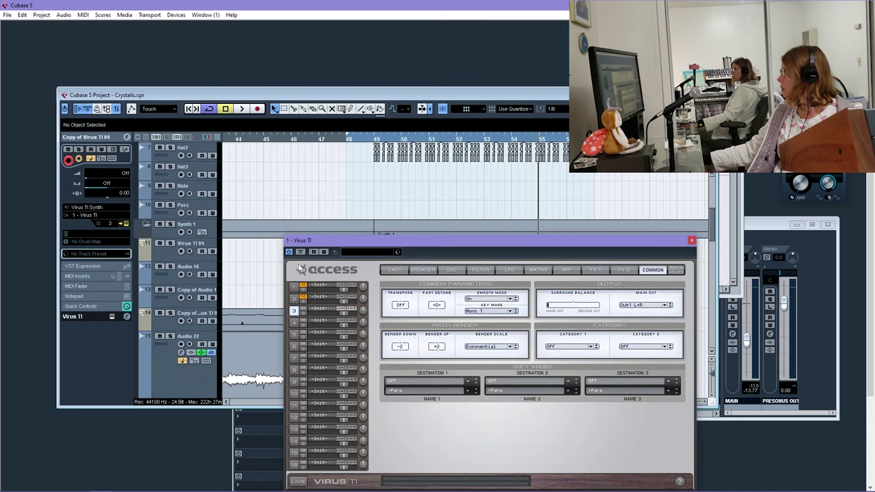
{"action": "left_click_drag", "start_coordinate": [337, 246], "coordinate": [509, 257]}
{"action": "scroll", "coordinate": [278, 277], "scroll_direction": "down", "scroll_amount": 8}
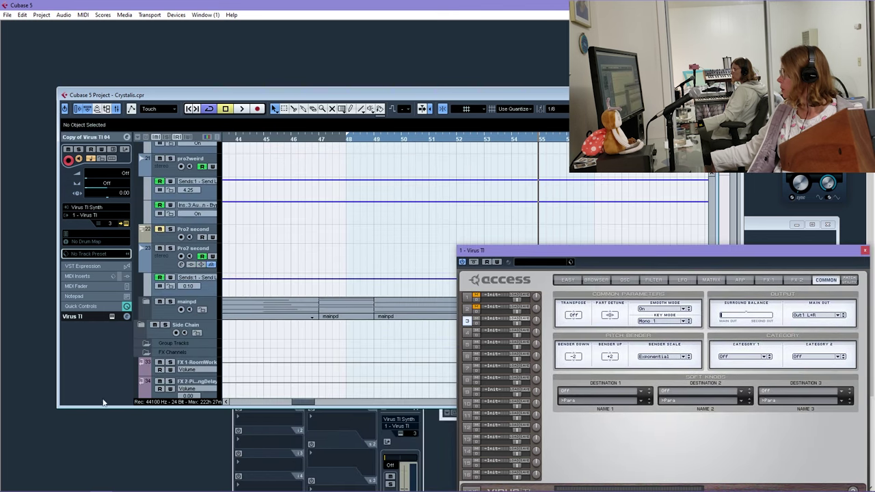
{"action": "left_click_drag", "start_coordinate": [57, 408], "coordinate": [34, 489]}
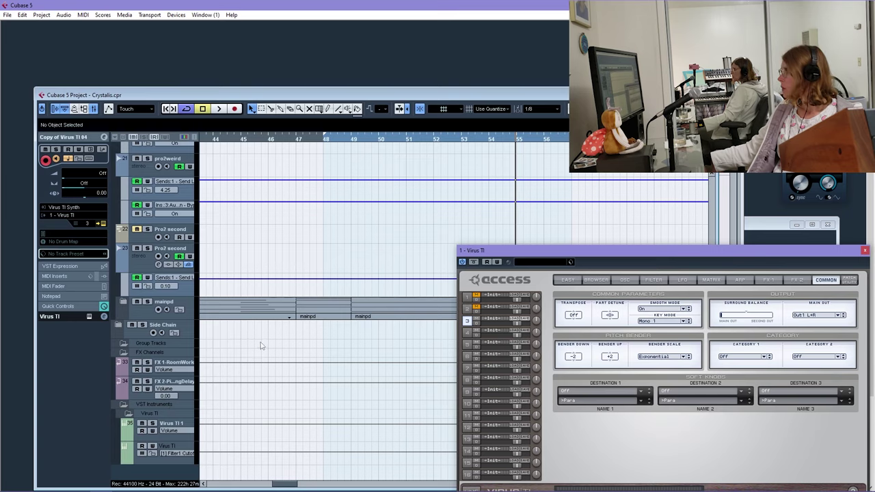
{"action": "scroll", "coordinate": [260, 345], "scroll_direction": "up", "scroll_amount": 3}
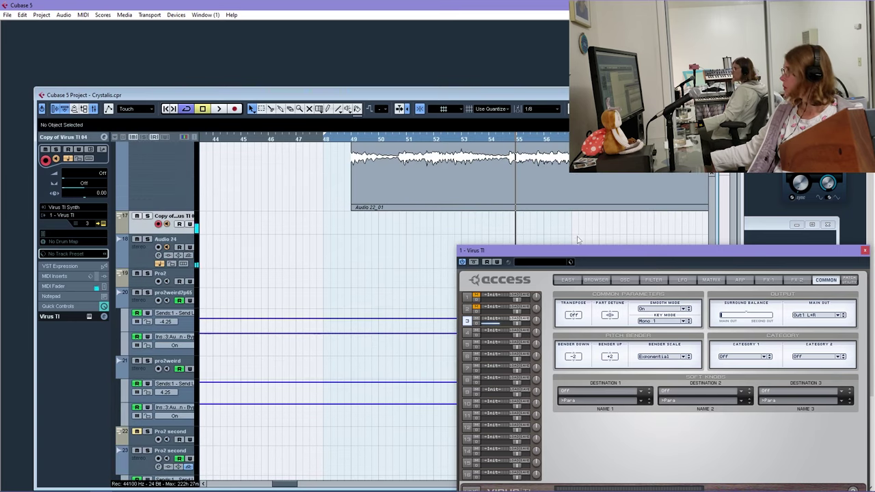
Set part 3's Filter 1 cutoff to 48 and adjust the pulse width of oscillator 1
{"action": "left_click", "coordinate": [653, 281]}
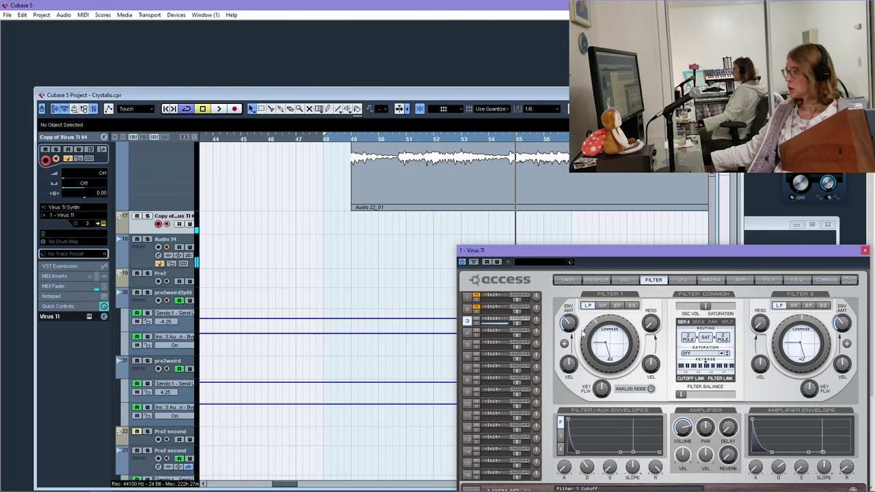
{"action": "left_click", "coordinate": [623, 280]}
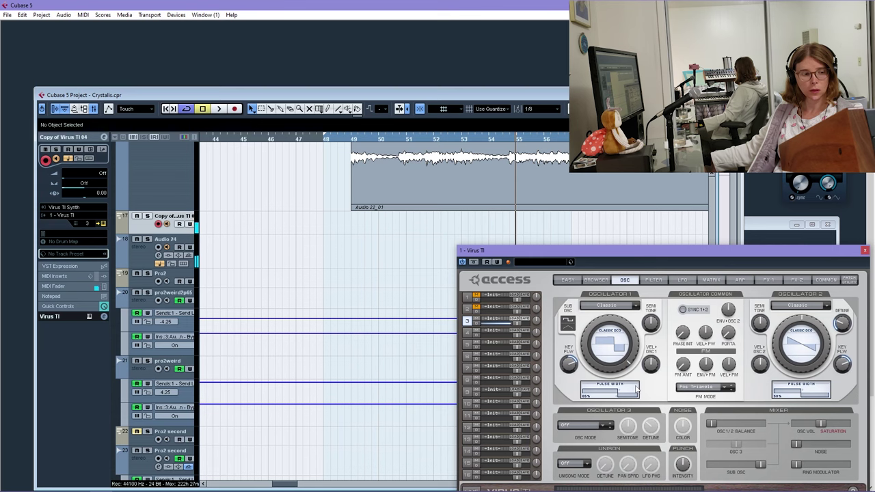
Play the arrangement from bar 46 to try the new Virus TI sound against it, and stop playback
{"action": "left_click", "coordinate": [265, 142]}
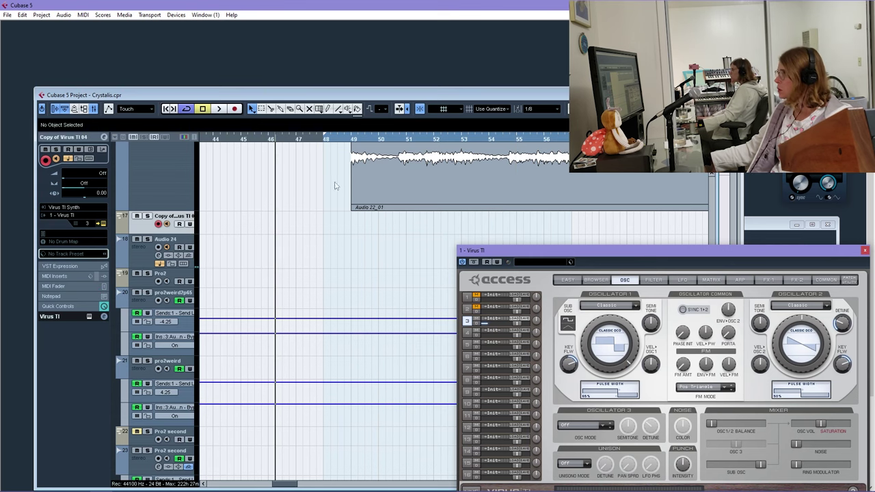
{"action": "key", "text": "space"}
{"action": "scroll", "coordinate": [384, 246], "scroll_direction": "up", "scroll_amount": 3}
{"action": "left_click_drag", "start_coordinate": [789, 254], "coordinate": [710, 486]}
{"action": "scroll", "coordinate": [480, 268], "scroll_direction": "down", "scroll_amount": 5}
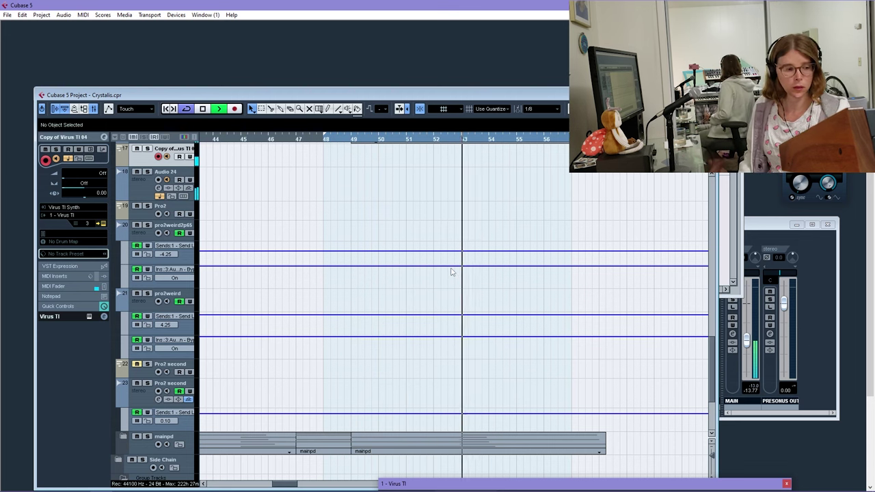
{"action": "key", "text": "space"}
Play from bar 48 with the Drums folder and the new Virus TI track soloed, and show part 3's filter settings
{"action": "scroll", "coordinate": [465, 218], "scroll_direction": "up", "scroll_amount": 10}
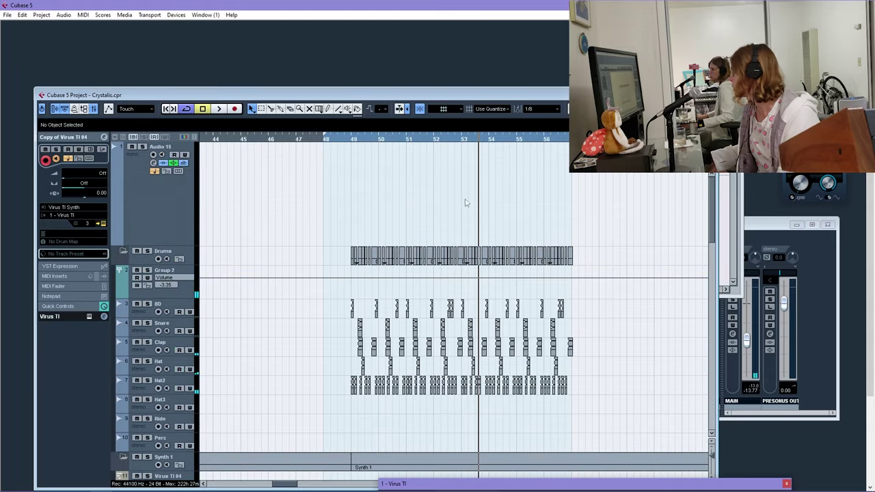
{"action": "left_click", "coordinate": [325, 141]}
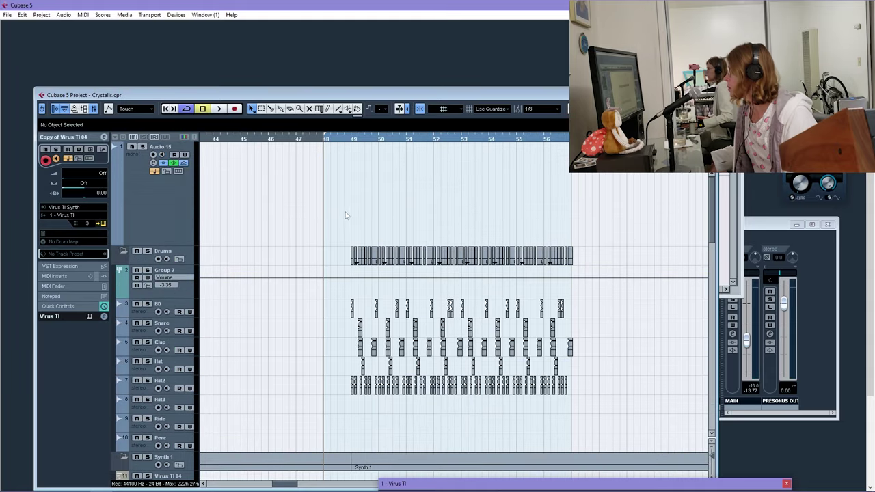
{"action": "left_click", "coordinate": [147, 250]}
{"action": "key", "text": "space"}
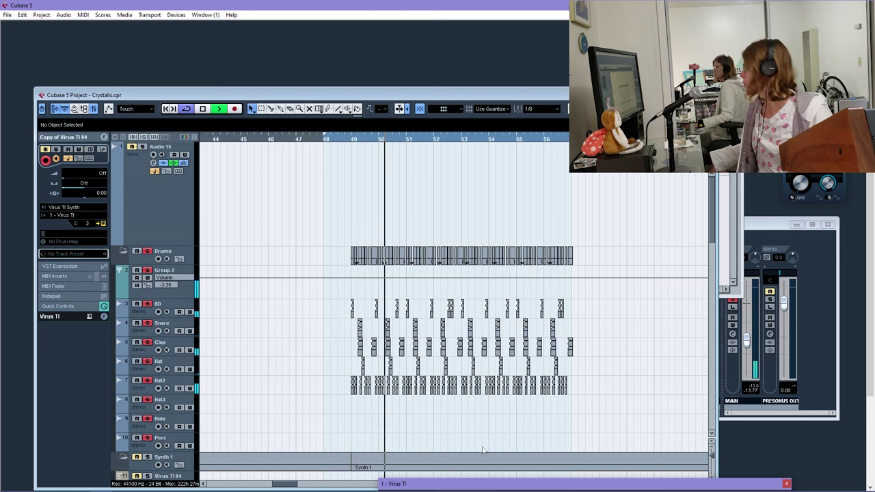
{"action": "left_click", "coordinate": [483, 483]}
{"action": "left_click", "coordinate": [585, 207]}
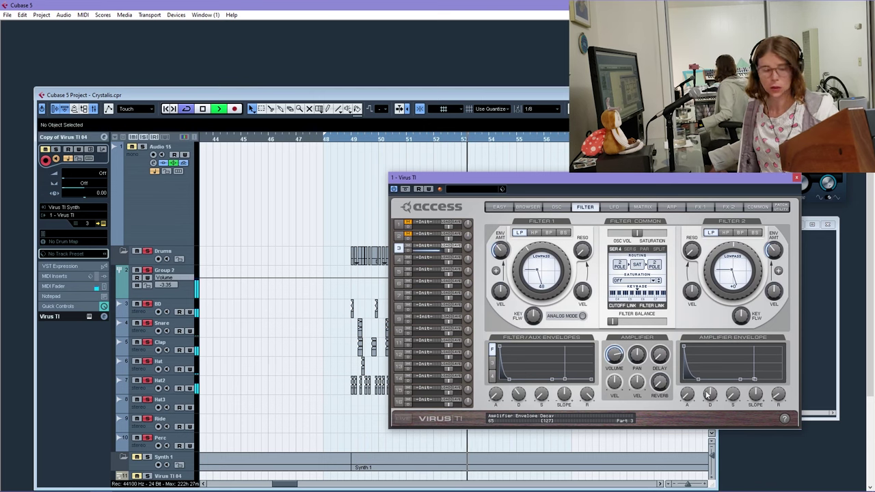
{"action": "scroll", "coordinate": [274, 351], "scroll_direction": "down", "scroll_amount": 10}
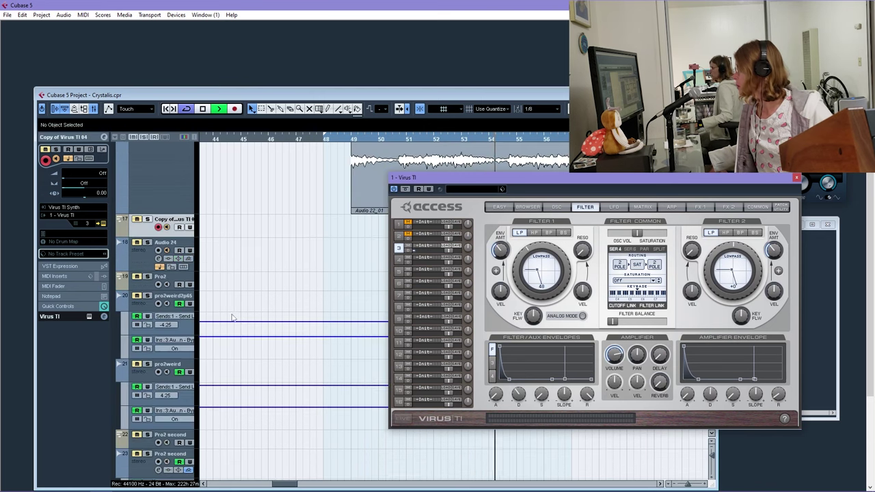
{"action": "left_click", "coordinate": [147, 219]}
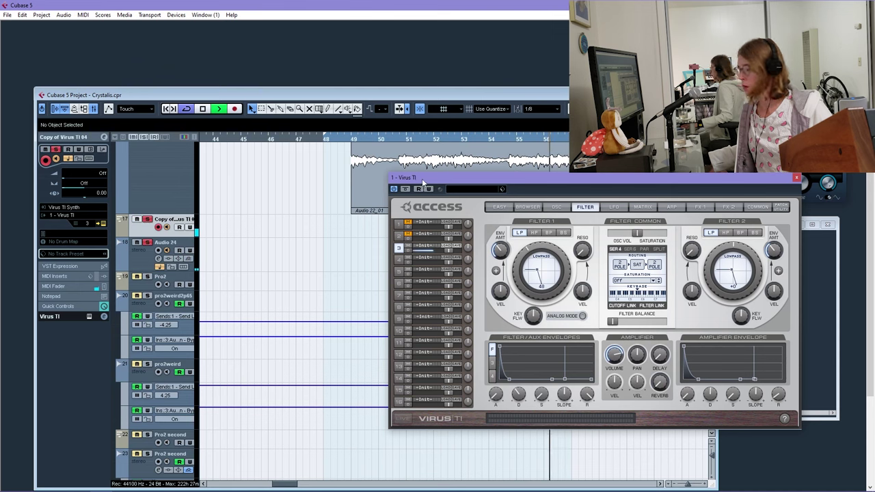
Play the arrangement from bar 45 with all track solos switched off to hear the new sound in context
{"action": "left_click_drag", "start_coordinate": [424, 182], "coordinate": [433, 196]}
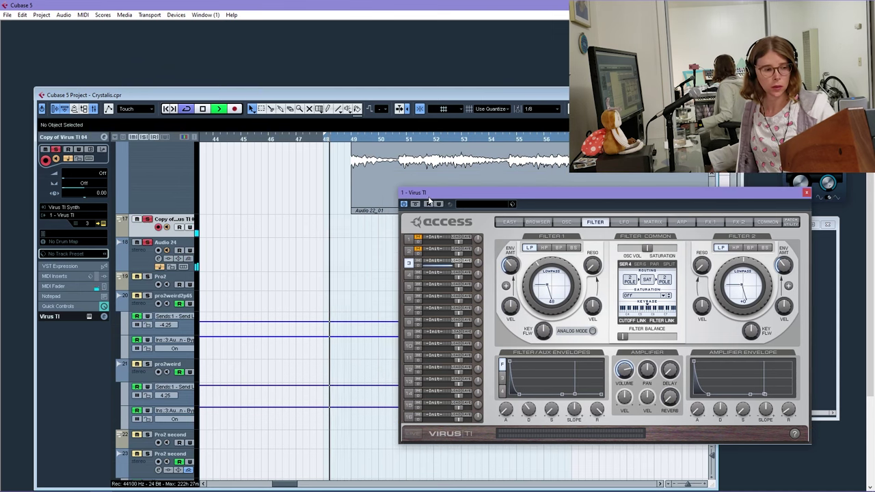
{"action": "left_click", "coordinate": [254, 139]}
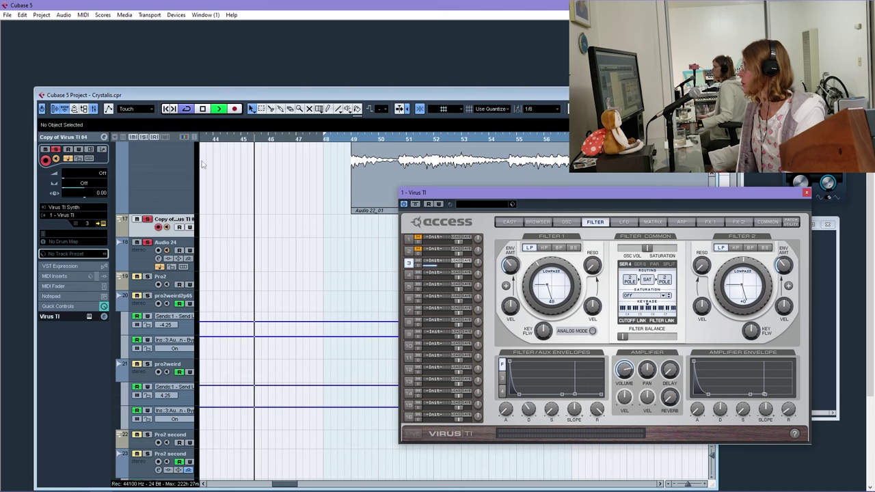
{"action": "key", "text": "space"}
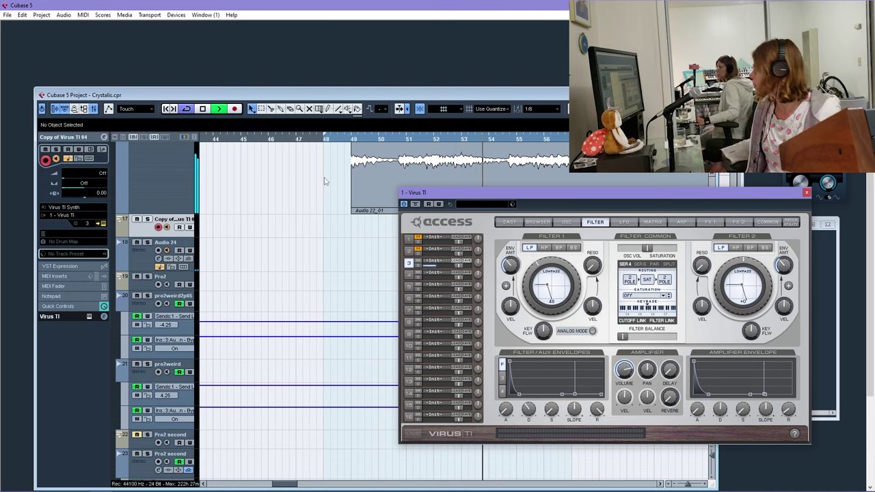
Play the arrangement from bar 47 and again from bar 46 to rehearse the new synth line, and stop playback
{"action": "left_click", "coordinate": [303, 141]}
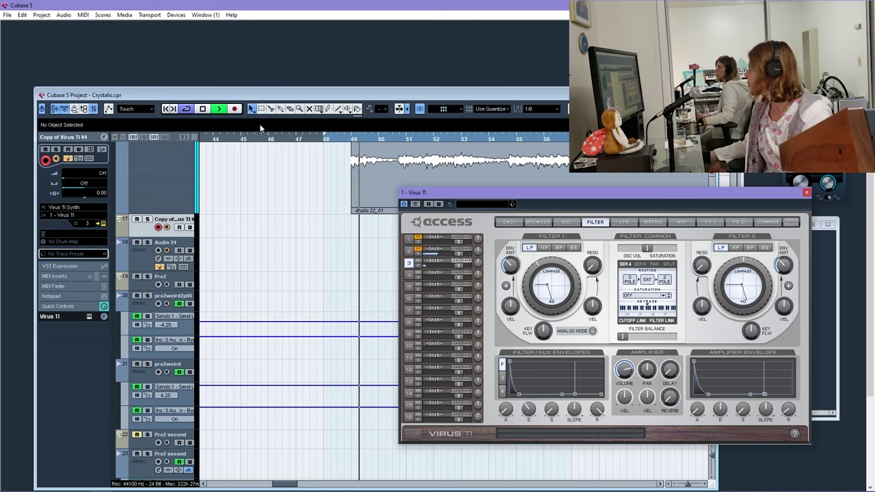
{"action": "left_click", "coordinate": [270, 139]}
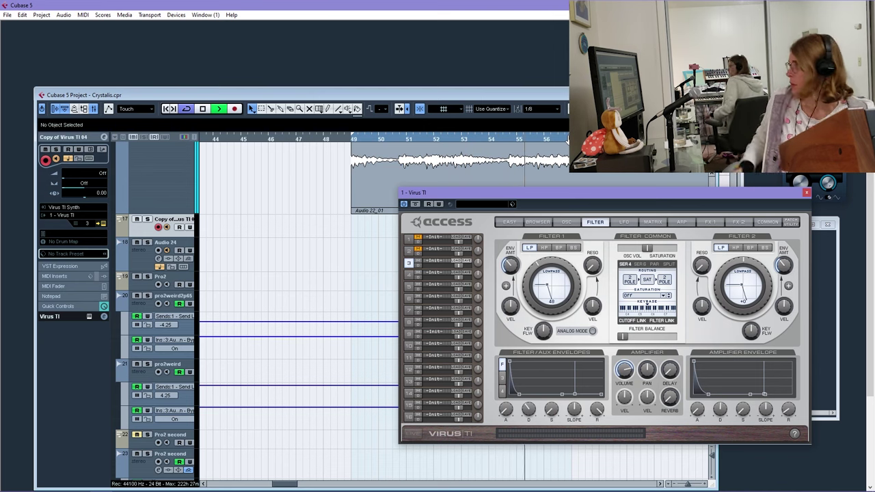
{"action": "mouse_move", "coordinate": [627, 370]}
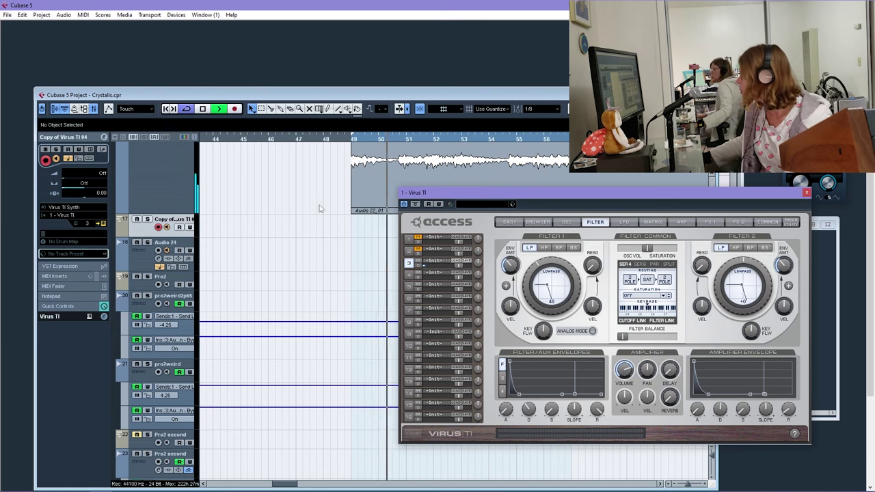
{"action": "key", "text": "space"}
Try recording the synth line on the Copy of Virus TI 04 track from bar 46 and from bar 47, discarding both takes
{"action": "left_click", "coordinate": [271, 140]}
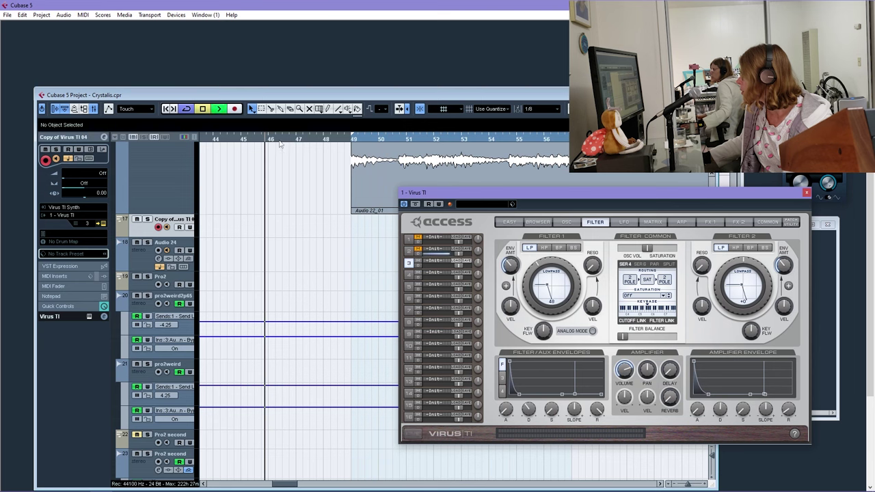
{"action": "key", "text": "space"}
{"action": "left_click", "coordinate": [236, 109]}
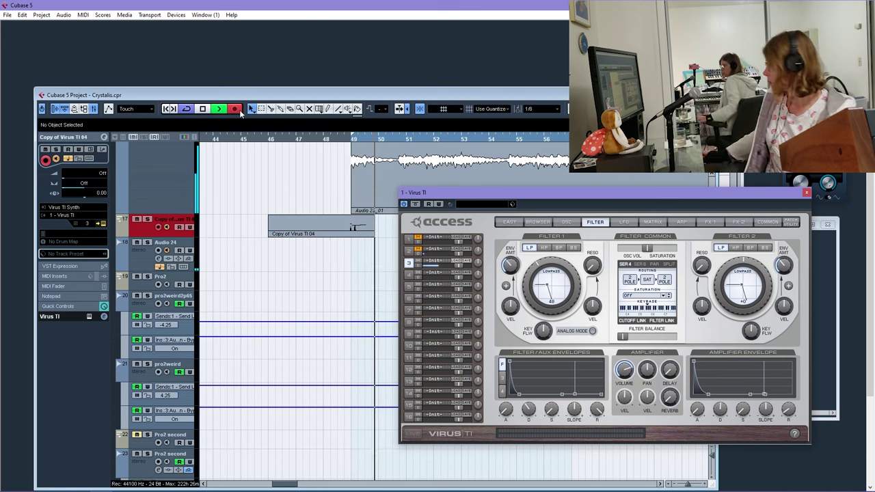
{"action": "key", "text": "space"}
{"action": "key", "text": "ctrl+z"}
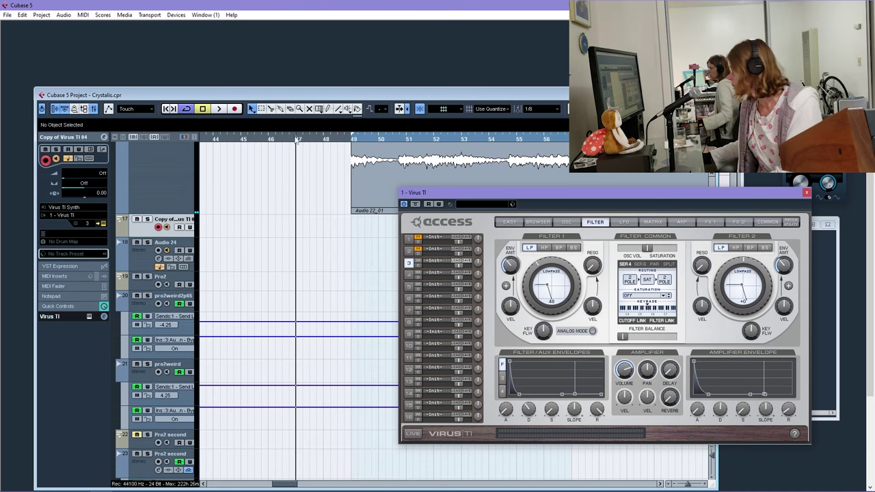
{"action": "left_click", "coordinate": [235, 110]}
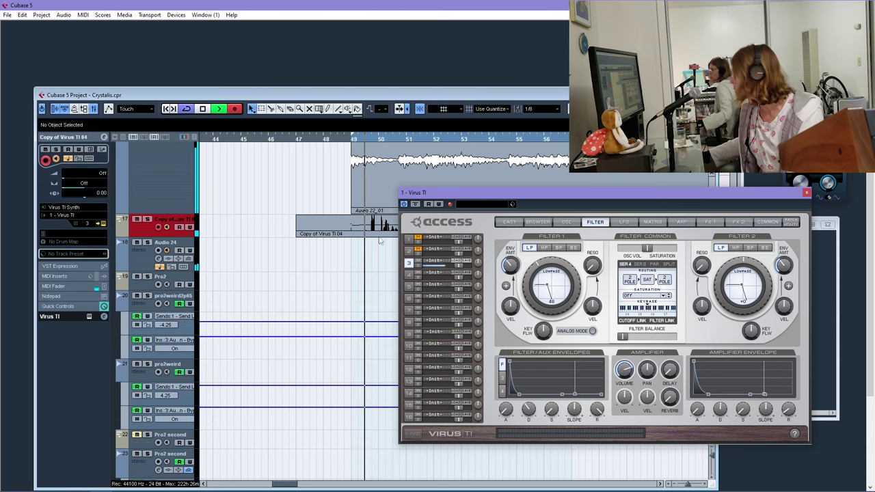
{"action": "key", "text": "space"}
{"action": "key", "text": "Delete"}
Record a new take of the synth line on the Copy of Virus TI 04 track, starting at bar 47
{"action": "left_click", "coordinate": [298, 140]}
{"action": "left_click", "coordinate": [236, 109]}
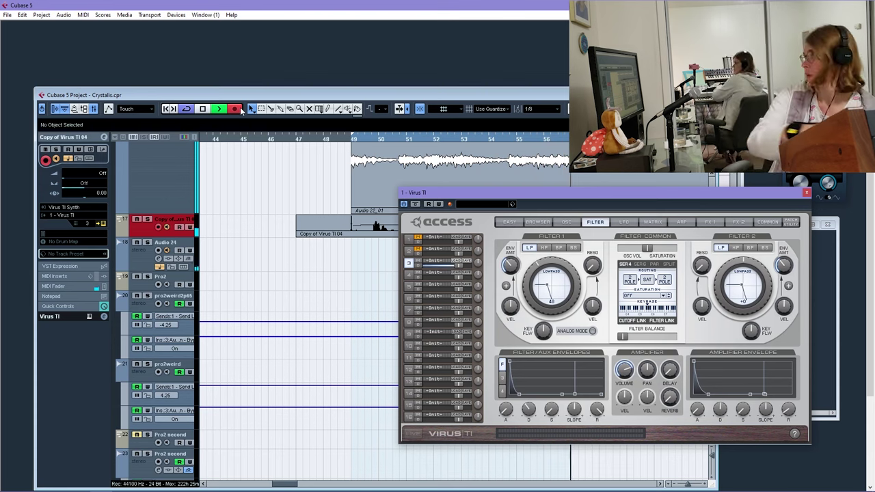
{"action": "key", "text": "space"}
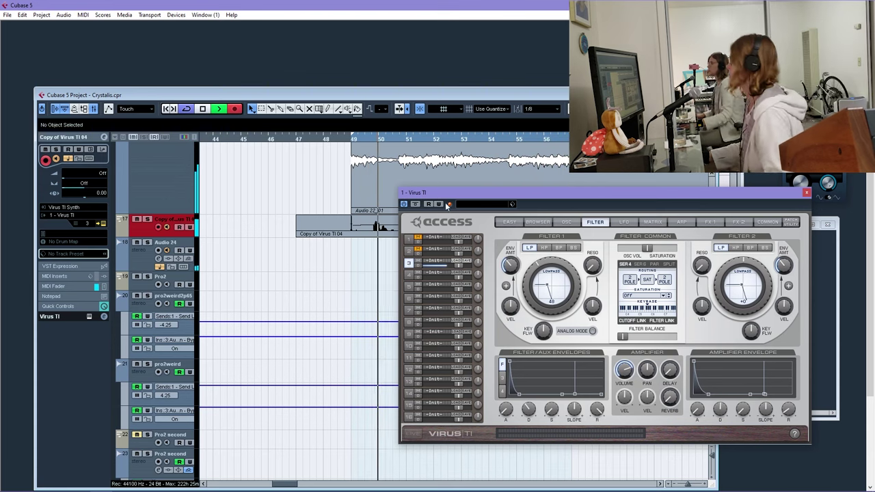
{"action": "key", "text": "space"}
Open the recorded Virus TI part in the Key Editor, set the quantize value to 1/16 and select all its notes
{"action": "left_click", "coordinate": [369, 225]}
{"action": "left_click_drag", "start_coordinate": [443, 192], "coordinate": [372, 336]}
{"action": "double_click", "coordinate": [382, 230]}
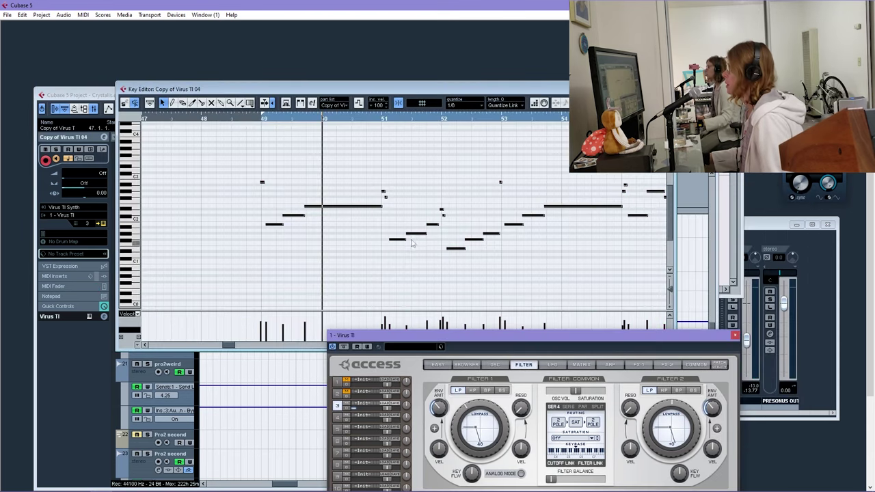
{"action": "left_click", "coordinate": [467, 106]}
{"action": "left_click", "coordinate": [486, 156]}
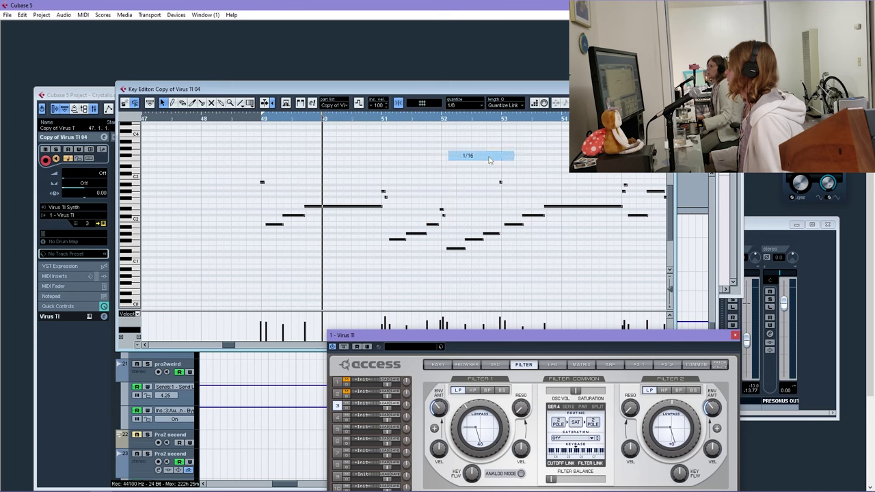
{"action": "left_click_drag", "start_coordinate": [318, 121], "coordinate": [314, 134]}
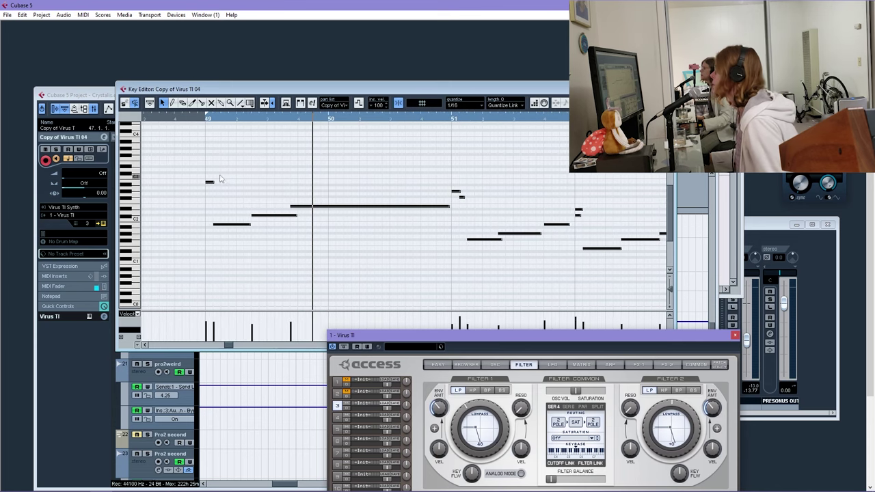
{"action": "key", "text": "ctrl+a"}
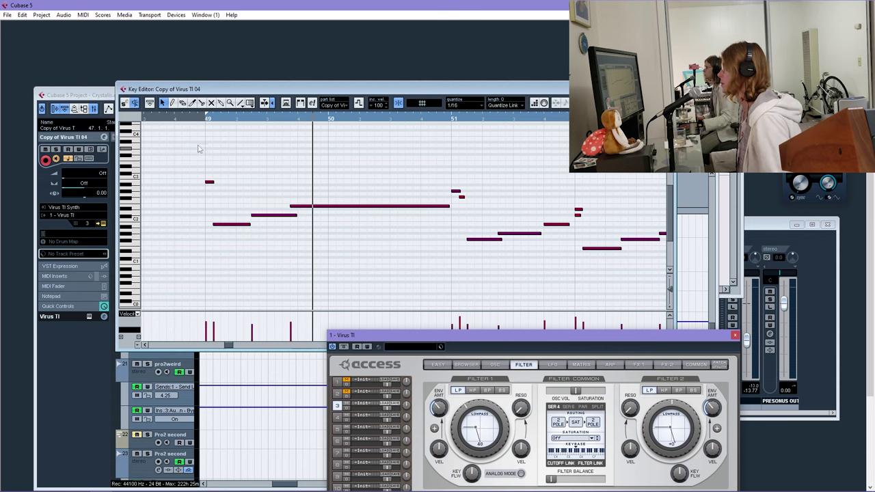
Play the part from bar 49 and try part 3's key mode as Mono 2 and Mono 3
{"action": "key", "text": "space"}
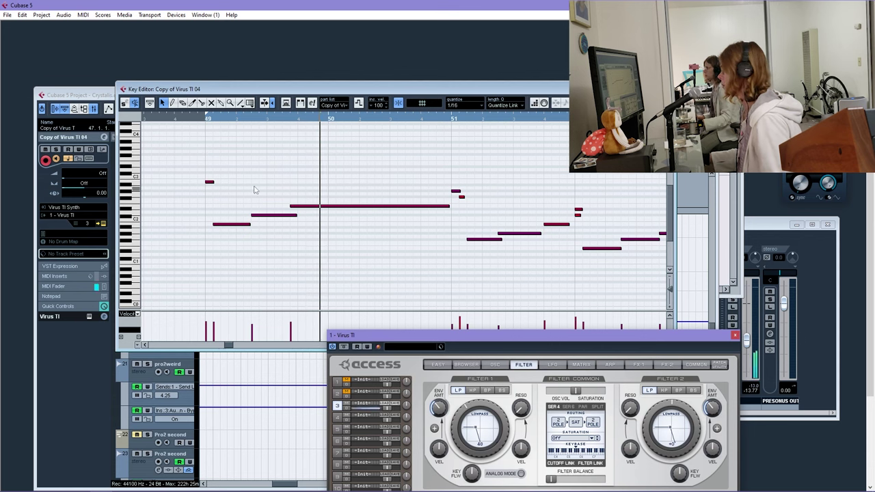
{"action": "left_click", "coordinate": [200, 121]}
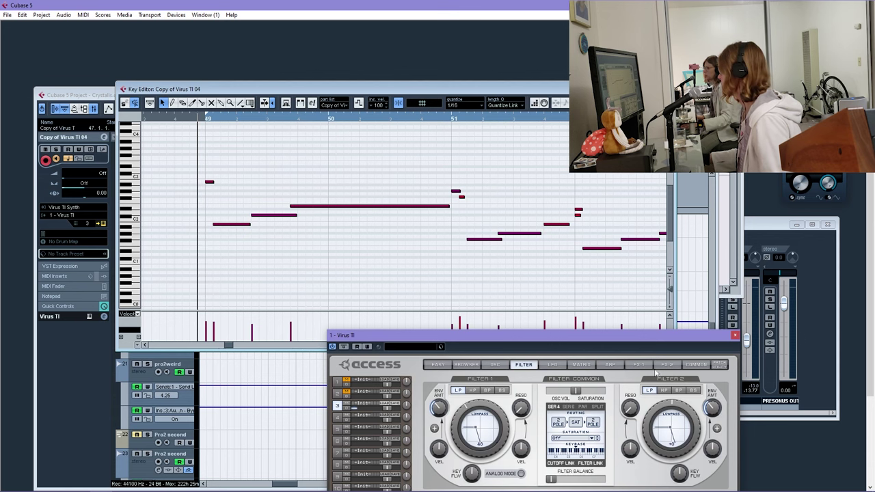
{"action": "left_click", "coordinate": [695, 366]}
{"action": "left_click", "coordinate": [536, 406]}
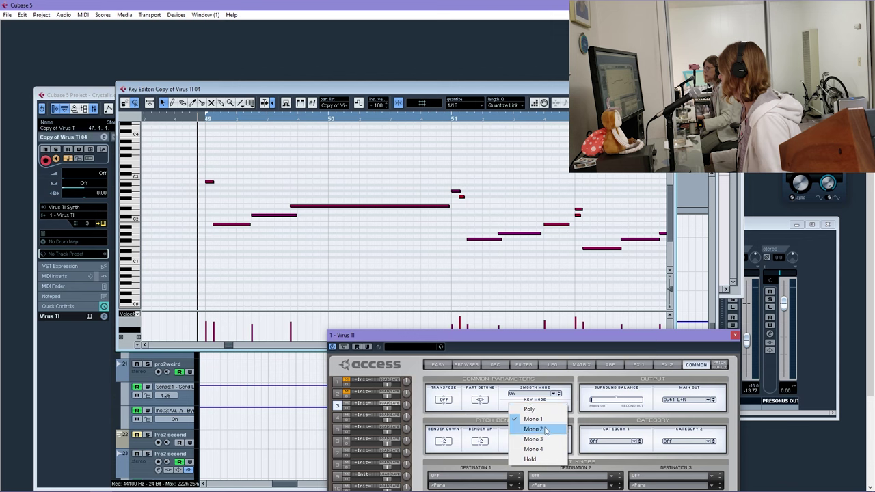
{"action": "left_click", "coordinate": [536, 429]}
{"action": "key", "text": "space"}
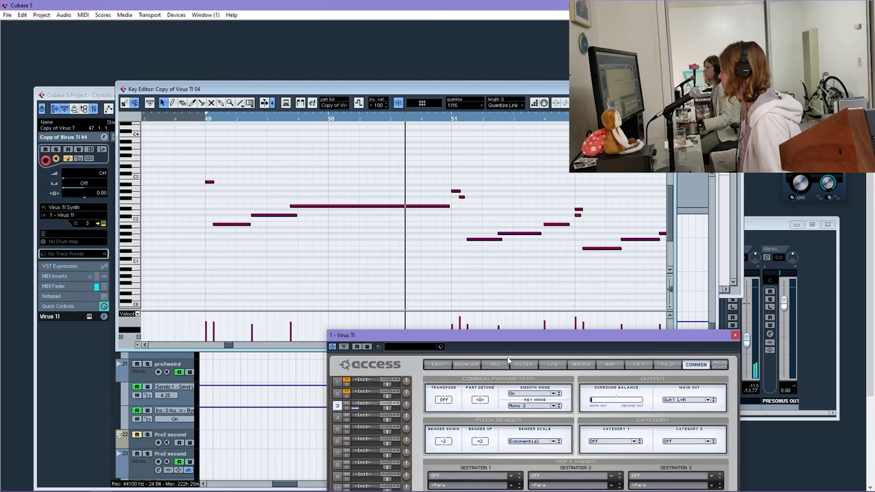
{"action": "left_click", "coordinate": [544, 406]}
{"action": "left_click", "coordinate": [536, 438]}
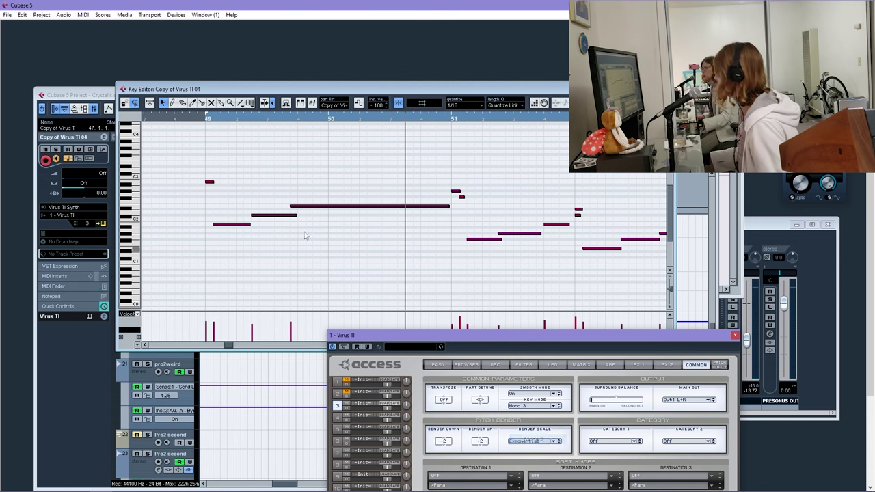
{"action": "key", "text": "space"}
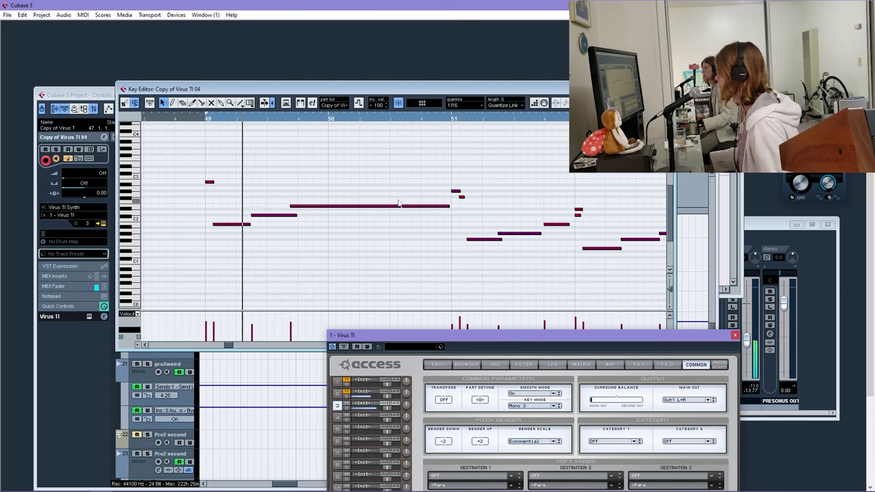
Try a raised sustain on part 3's amplifier envelope and lower it back to the minimum
{"action": "left_click", "coordinate": [523, 364]}
{"action": "left_click_drag", "start_coordinate": [532, 337], "coordinate": [561, 206]}
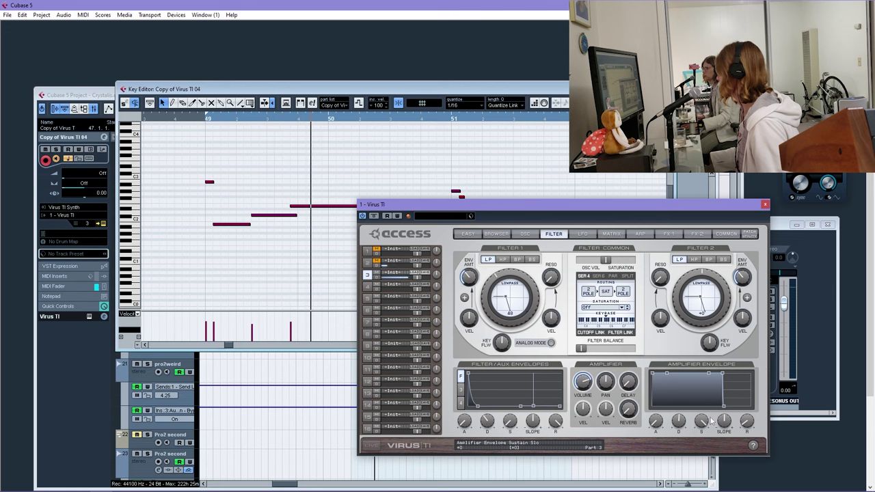
{"action": "left_click_drag", "start_coordinate": [701, 421], "coordinate": [701, 464]}
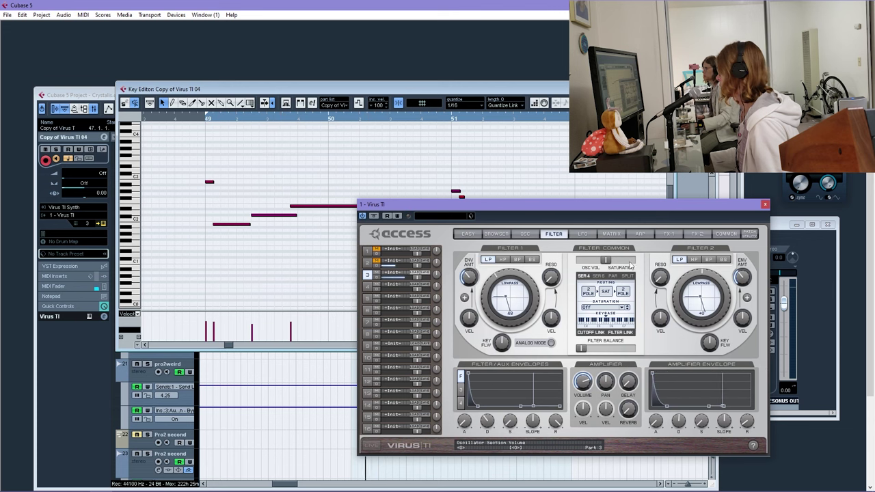
Set part 3's key mode to Mono 1
{"action": "left_click", "coordinate": [725, 234]}
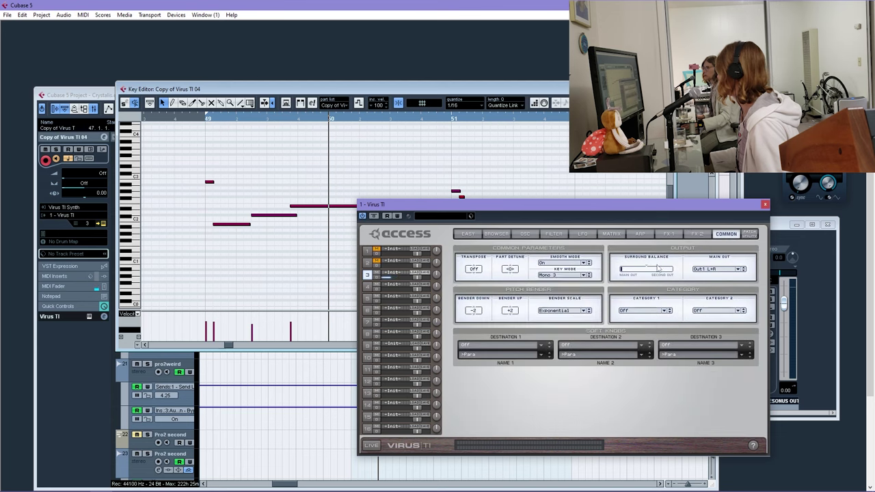
{"action": "left_click", "coordinate": [565, 275]}
{"action": "left_click", "coordinate": [565, 291]}
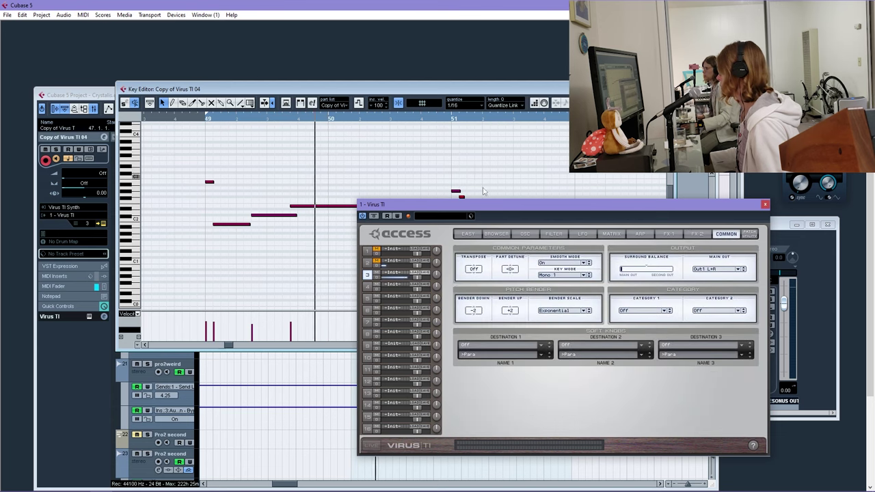
Delay the starts of the overlapping short note and the low note around bar 52 so the notes follow one another
{"action": "left_click_drag", "start_coordinate": [416, 206], "coordinate": [344, 332]}
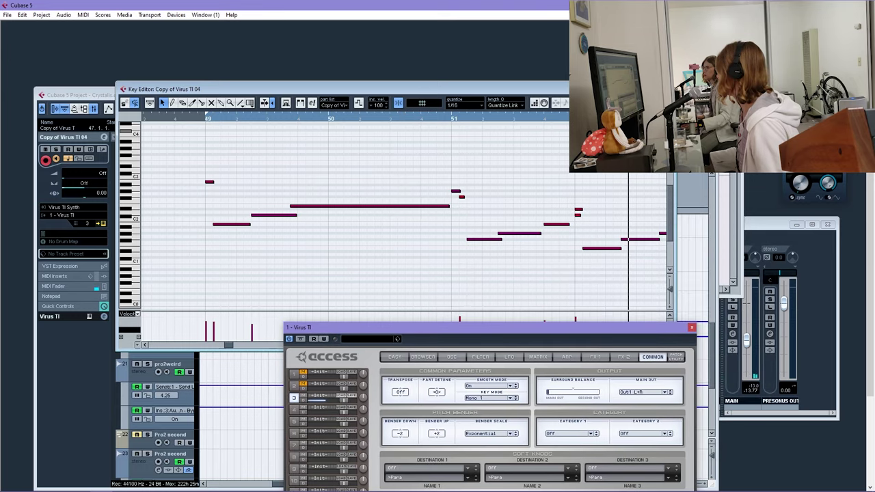
{"action": "key", "text": "h"}
{"action": "left_click_drag", "start_coordinate": [574, 254], "coordinate": [587, 251]}
{"action": "left_click_drag", "start_coordinate": [568, 214], "coordinate": [578, 216]}
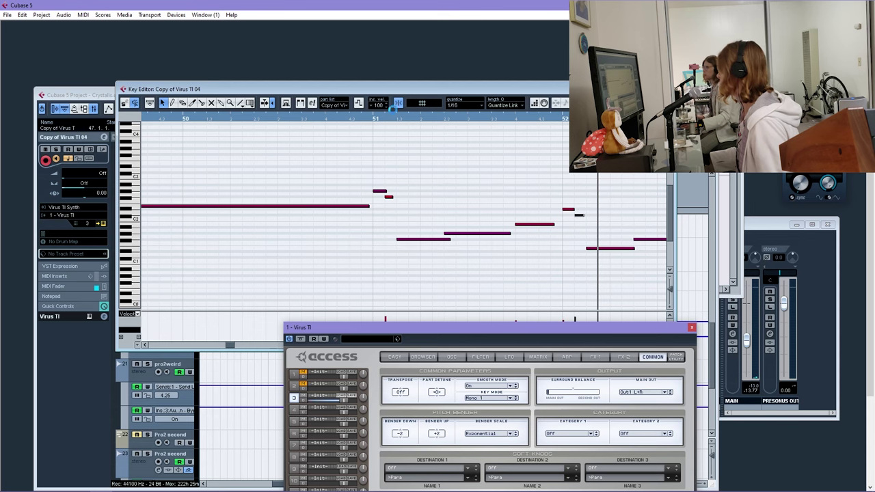
Start the long note late in bar 49 where the preceding note ends, extend it to bar 51, and play the passage
{"action": "key", "text": "g"}
{"action": "key", "text": "g"}
{"action": "key", "text": "h"}
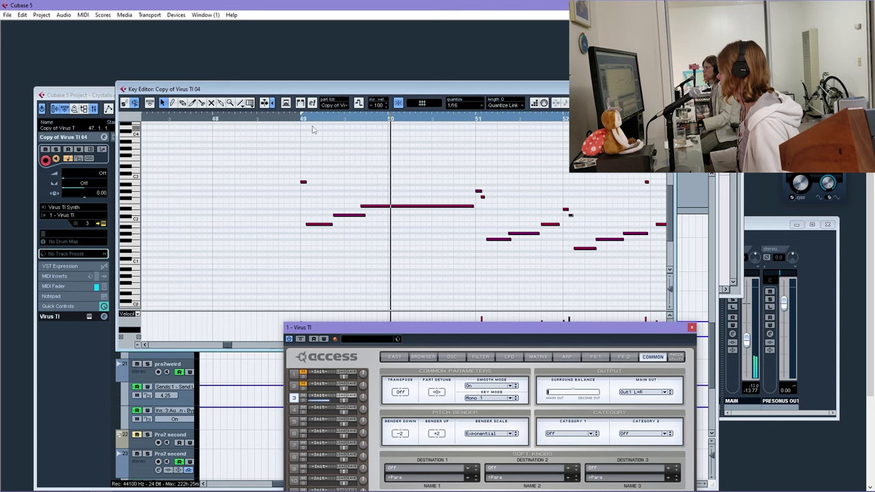
{"action": "left_click_drag", "start_coordinate": [367, 207], "coordinate": [370, 207]}
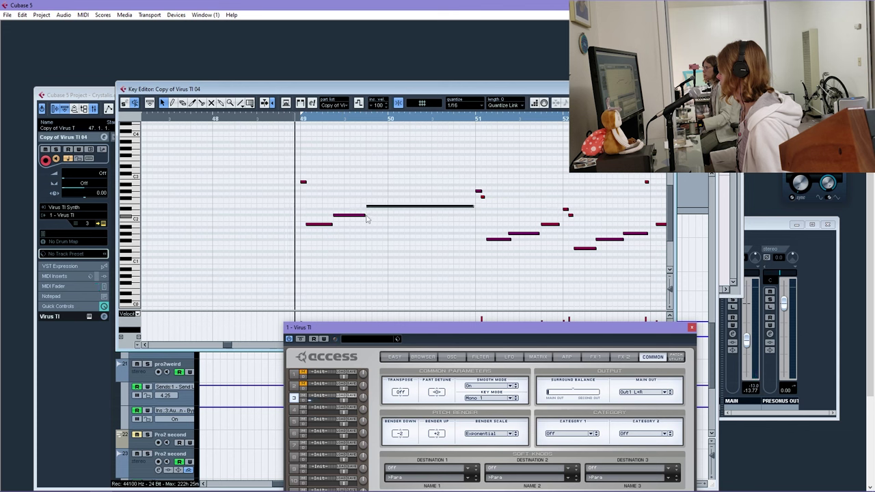
{"action": "left_click", "coordinate": [364, 215]}
{"action": "key", "text": "space"}
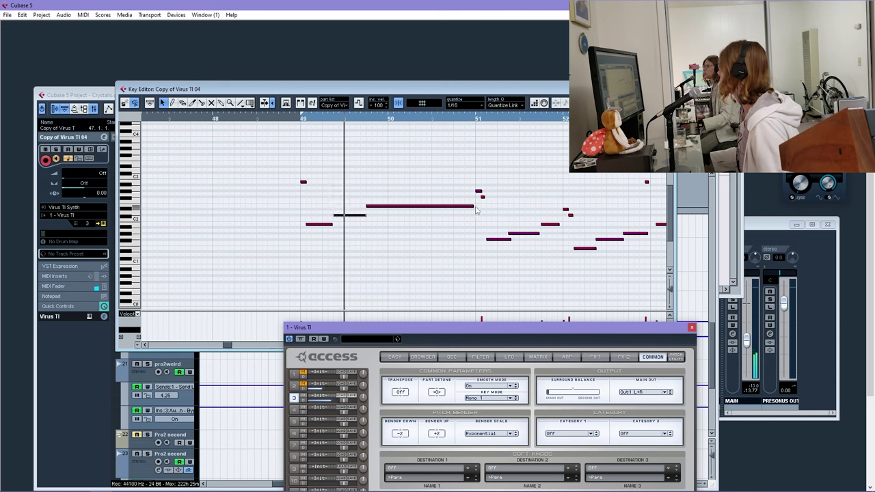
{"action": "left_click", "coordinate": [474, 207]}
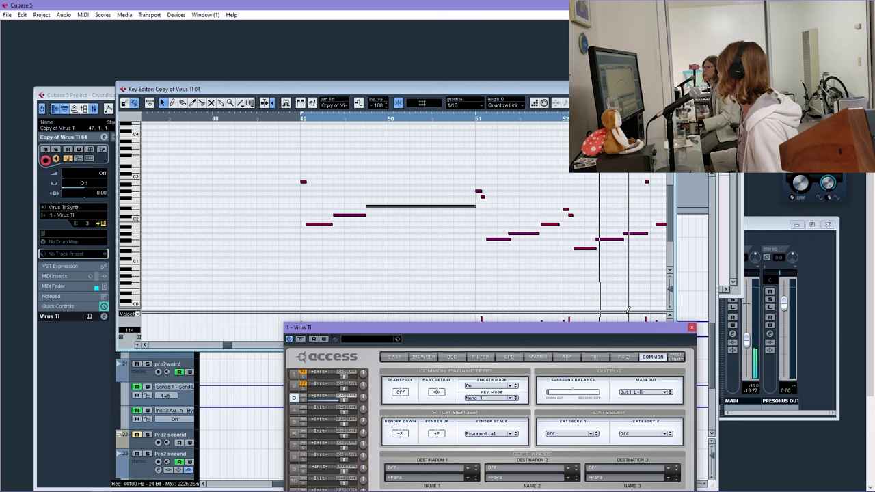
Adjust the starts and ends of the notes in bars 52 and 53 so each one meets the next without overlapping
{"action": "left_click", "coordinate": [624, 241]}
{"action": "left_click_drag", "start_coordinate": [624, 243], "coordinate": [628, 243]}
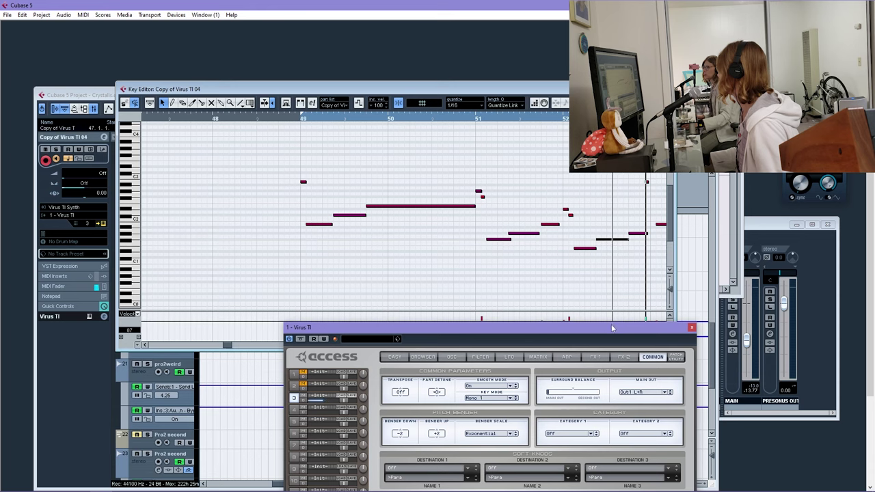
{"action": "left_click_drag", "start_coordinate": [613, 328], "coordinate": [624, 413]}
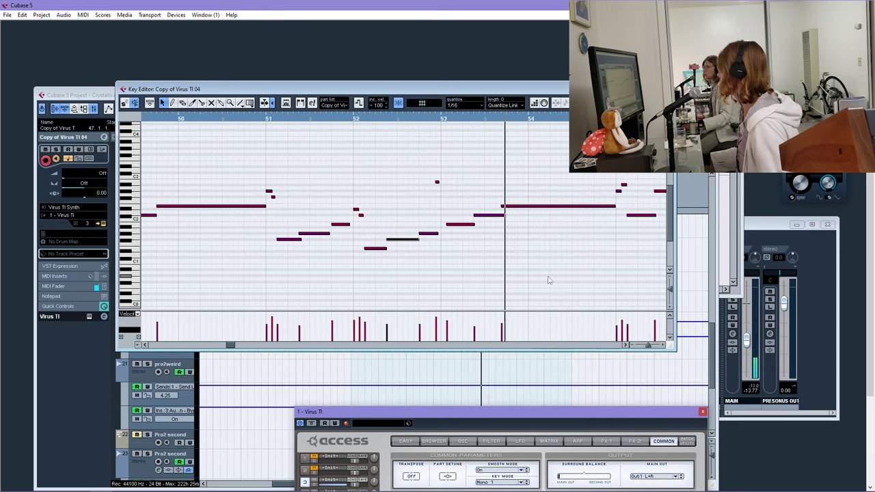
{"action": "left_click", "coordinate": [509, 214]}
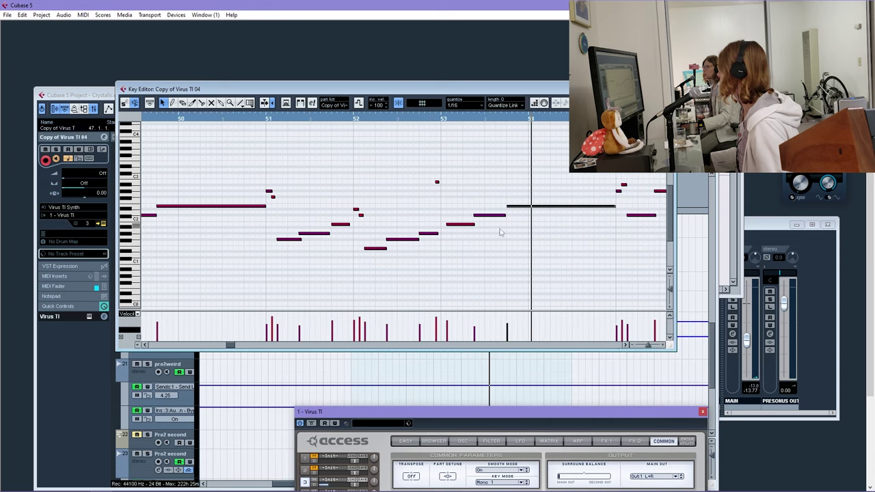
{"action": "left_click_drag", "start_coordinate": [437, 184], "coordinate": [444, 187]}
{"action": "left_click_drag", "start_coordinate": [438, 234], "coordinate": [441, 234]}
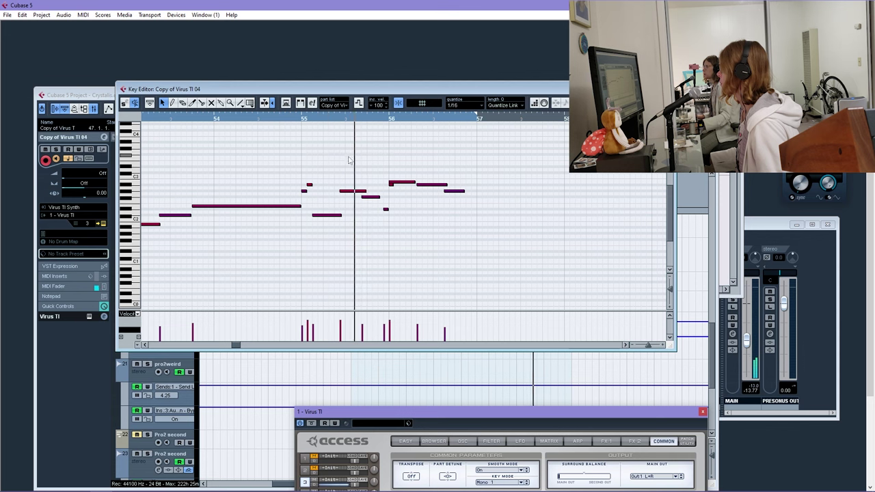
Adjust the starts and ends of the overlapping notes in bars 55 and 56 so they play one after another
{"action": "key", "text": "h"}
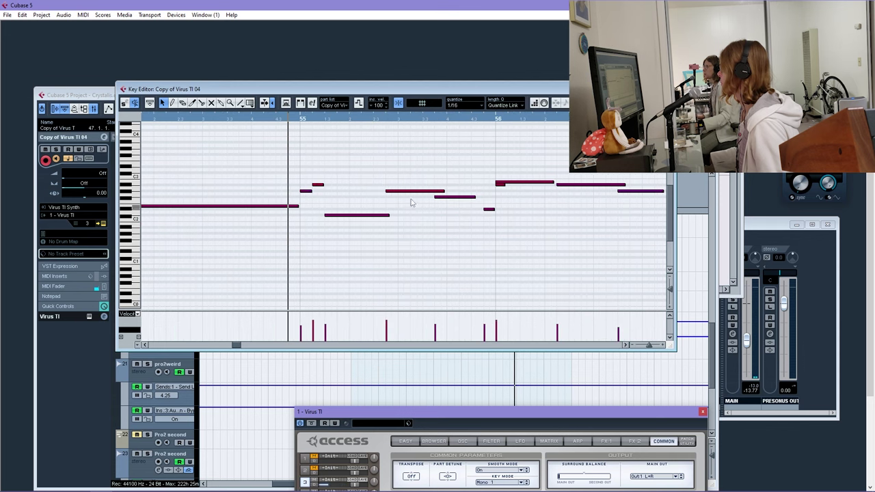
{"action": "left_click_drag", "start_coordinate": [386, 190], "coordinate": [399, 222]}
{"action": "left_click_drag", "start_coordinate": [435, 196], "coordinate": [545, 186]}
{"action": "left_click_drag", "start_coordinate": [623, 185], "coordinate": [617, 185]}
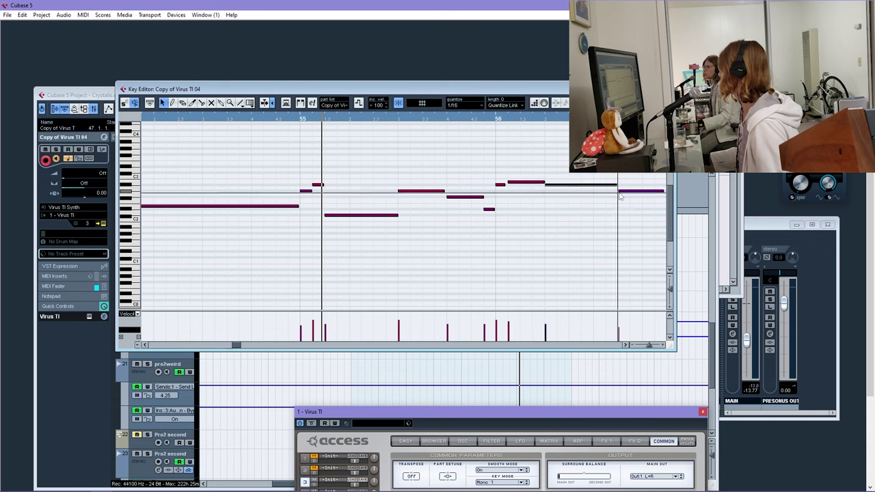
Play from bar 55, move the short notes late in the bar earlier, and start the following long note at bar 56
{"action": "left_click", "coordinate": [296, 120]}
{"action": "key", "text": "space"}
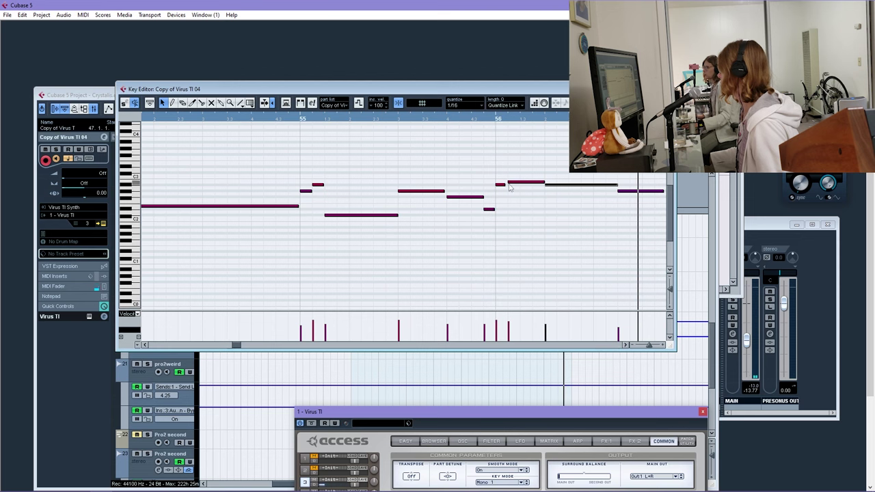
{"action": "key", "text": "h"}
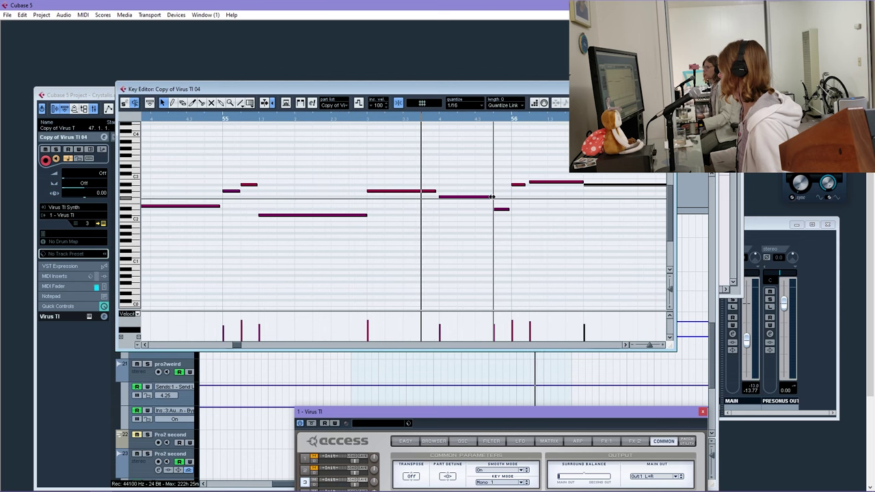
{"action": "left_click_drag", "start_coordinate": [494, 198], "coordinate": [480, 213]}
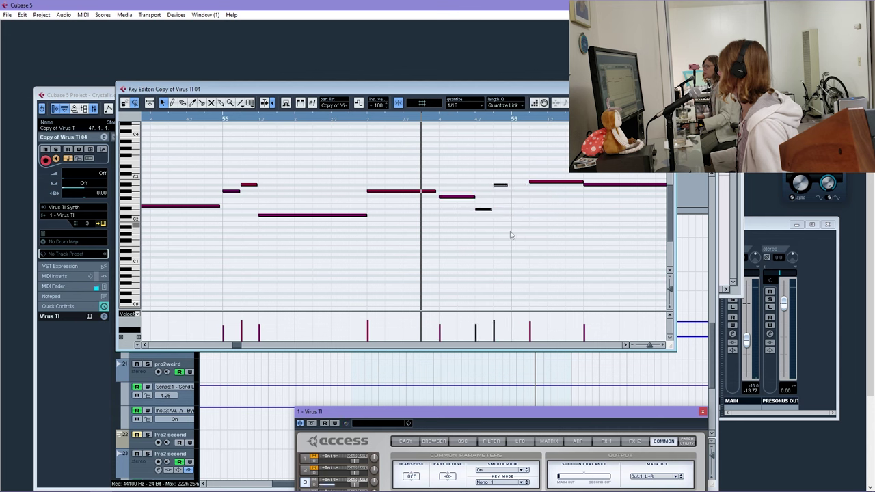
{"action": "left_click_drag", "start_coordinate": [537, 182], "coordinate": [518, 183]}
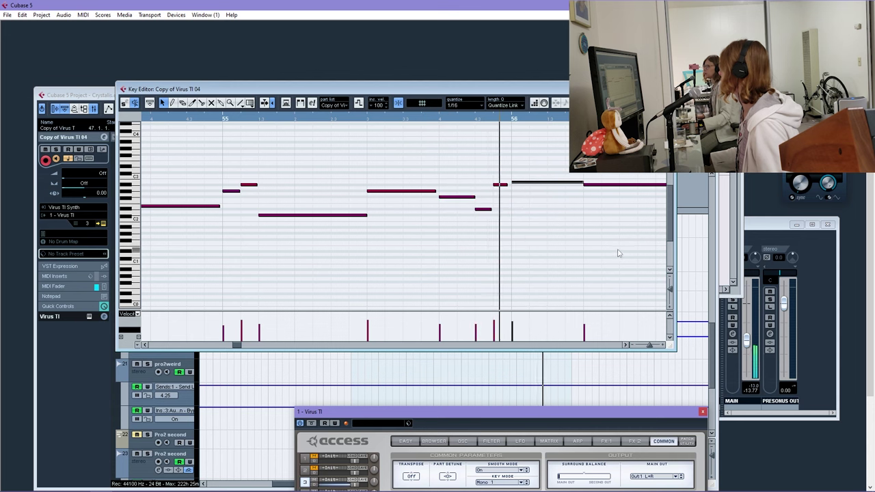
Extend the second-to-last note in bar 56, shift the last note to end at bar 57, and close the note editor
{"action": "key", "text": "g"}
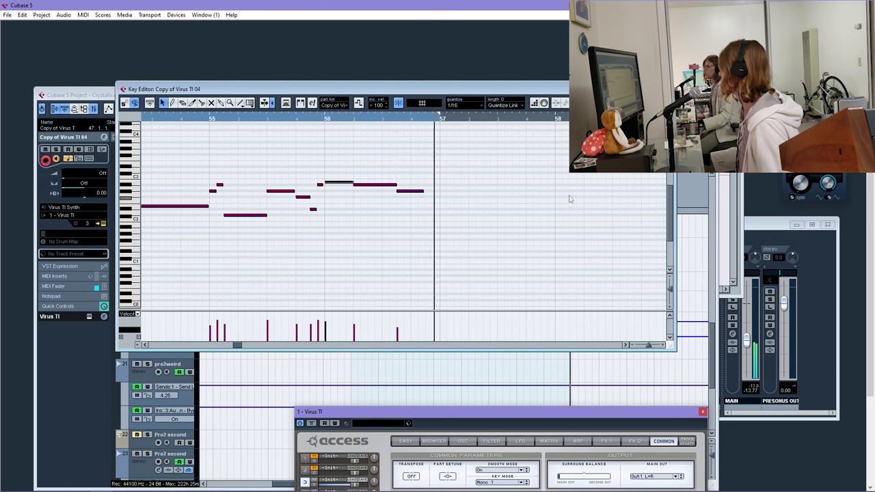
{"action": "mouse_move", "coordinate": [412, 194]}
{"action": "left_mouse_down"}
{"action": "mouse_move", "coordinate": [425, 194]}
{"action": "mouse_move", "coordinate": [397, 185]}
{"action": "mouse_move", "coordinate": [409, 193]}
{"action": "left_mouse_up"}
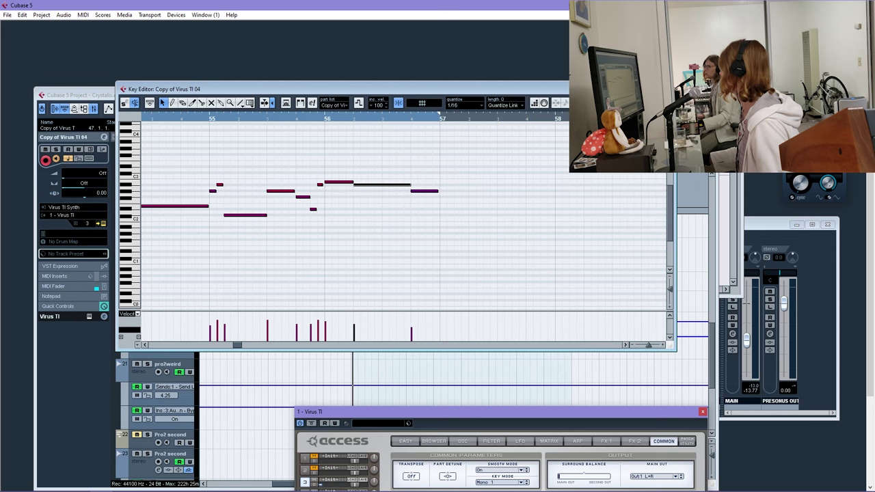
{"action": "key", "text": "Return"}
Split the Copy of Virus TI 04 part at bar 49 during playback and delete the section before it
{"action": "left_click", "coordinate": [326, 140]}
{"action": "key", "text": "space"}
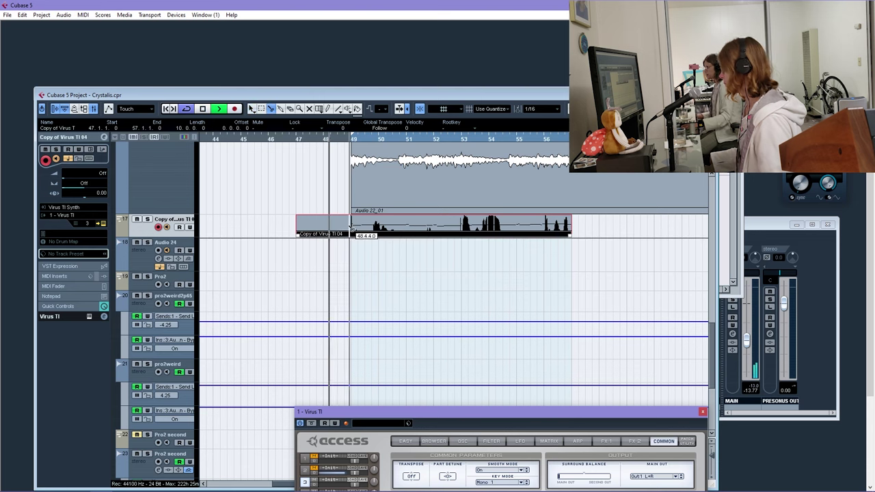
{"action": "key", "text": "Delete"}
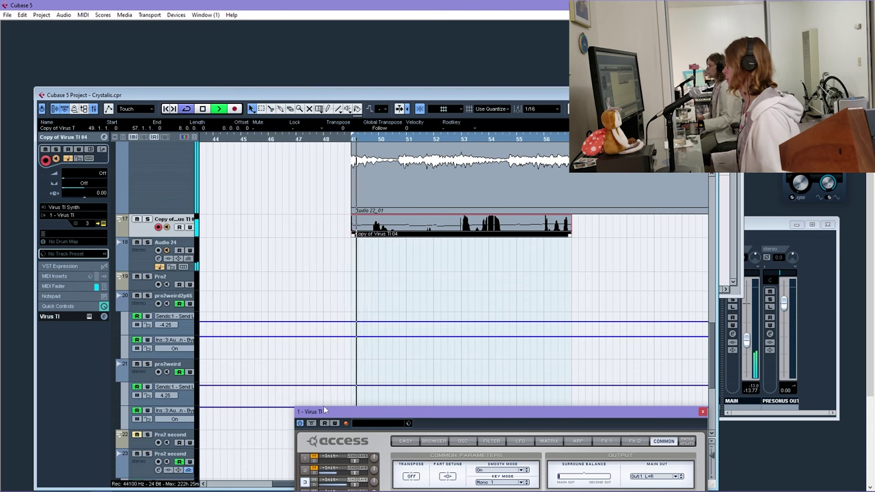
Duplicate the trimmed Copy of Virus TI 04 part so a second copy starts at bar 57
{"action": "left_click_drag", "start_coordinate": [345, 413], "coordinate": [416, 416]}
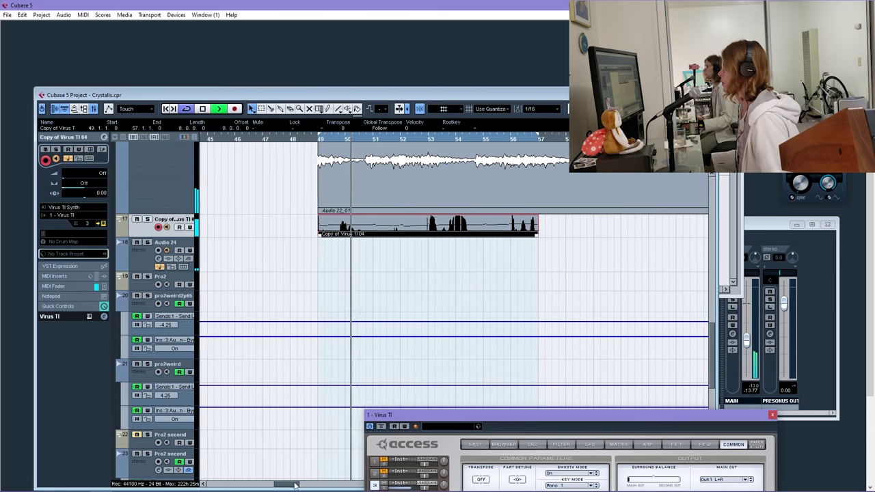
{"action": "scroll", "coordinate": [424, 346], "scroll_direction": "up", "scroll_amount": 4}
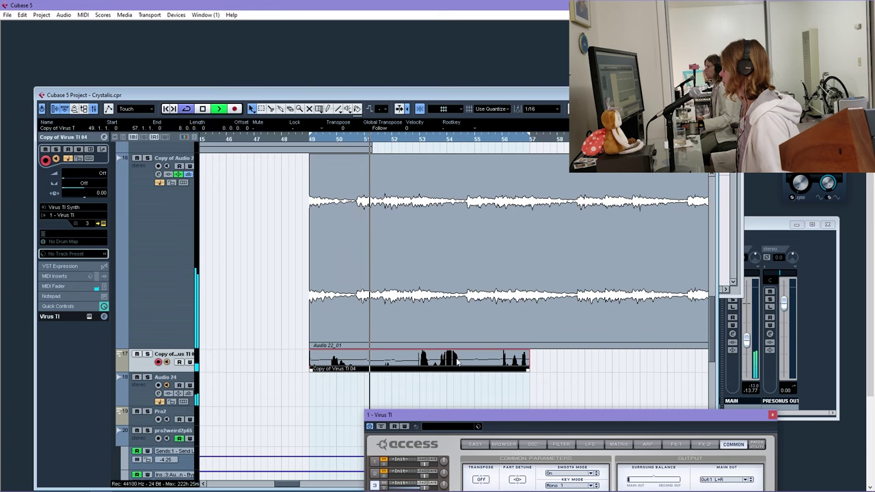
{"action": "key", "text": "ctrl+d"}
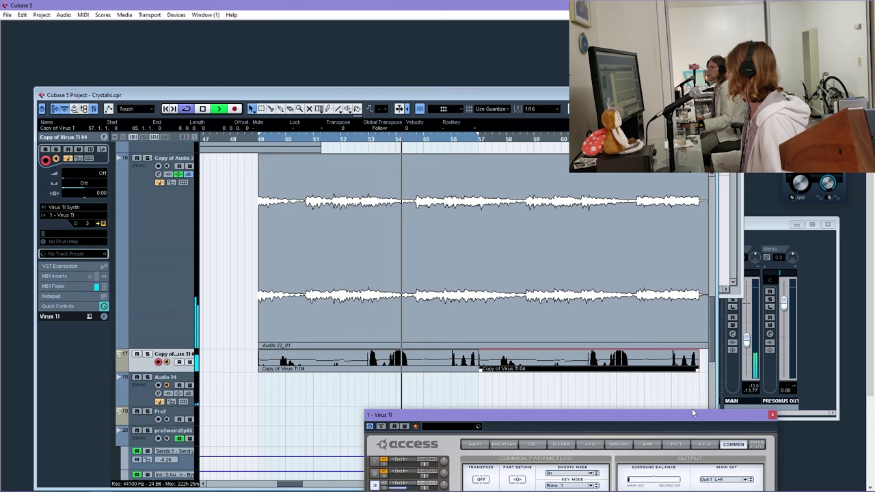
Select both Copy of Virus TI 04 parts and solo the synth line together with the Drums folder
{"action": "left_click_drag", "start_coordinate": [692, 413], "coordinate": [694, 466]}
{"action": "left_click_drag", "start_coordinate": [559, 416], "coordinate": [426, 365]}
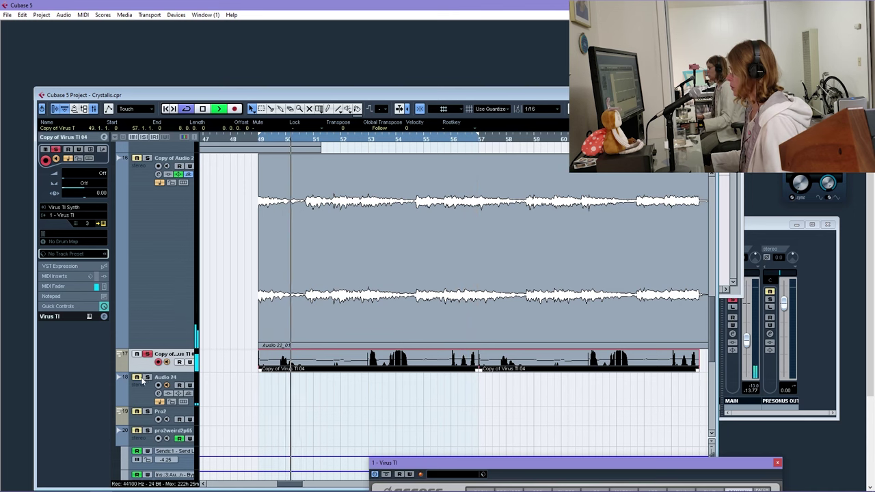
{"action": "scroll", "coordinate": [244, 279], "scroll_direction": "up", "scroll_amount": 8}
{"action": "scroll", "coordinate": [243, 279], "scroll_direction": "up", "scroll_amount": 3}
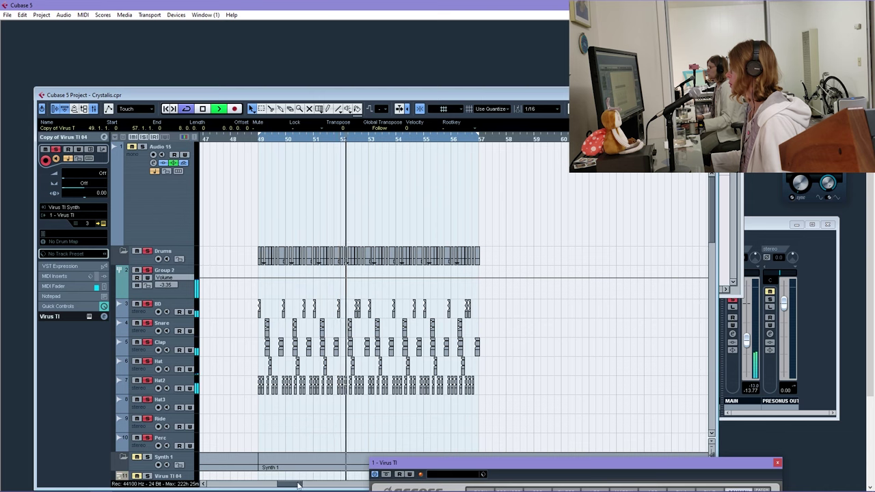
Set the distortion type of Virus TI part 3 to Soft during playback, close the synth window, and return to the synth line's track
{"action": "left_click_drag", "start_coordinate": [455, 465], "coordinate": [389, 161]}
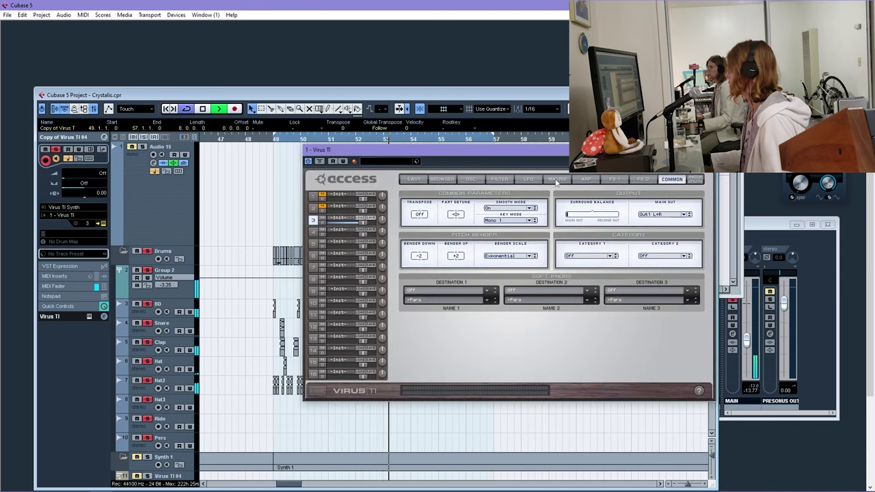
{"action": "left_click", "coordinate": [501, 179]}
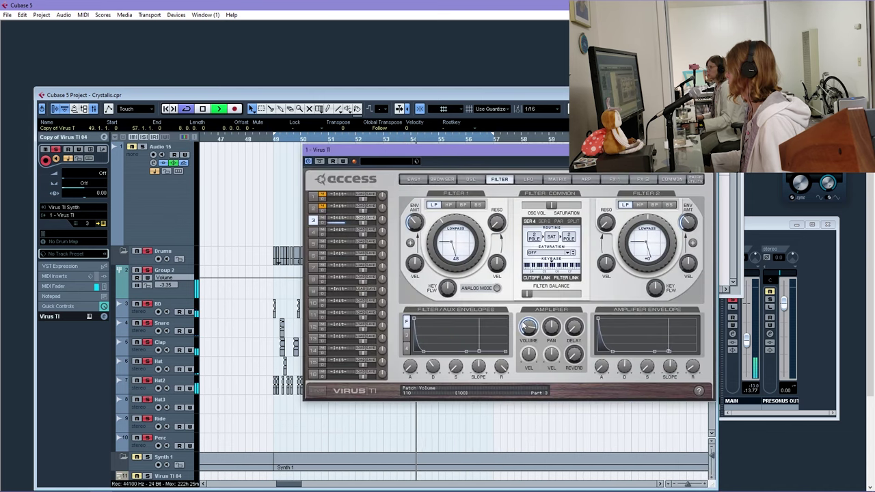
{"action": "left_click_drag", "start_coordinate": [449, 152], "coordinate": [404, 114]}
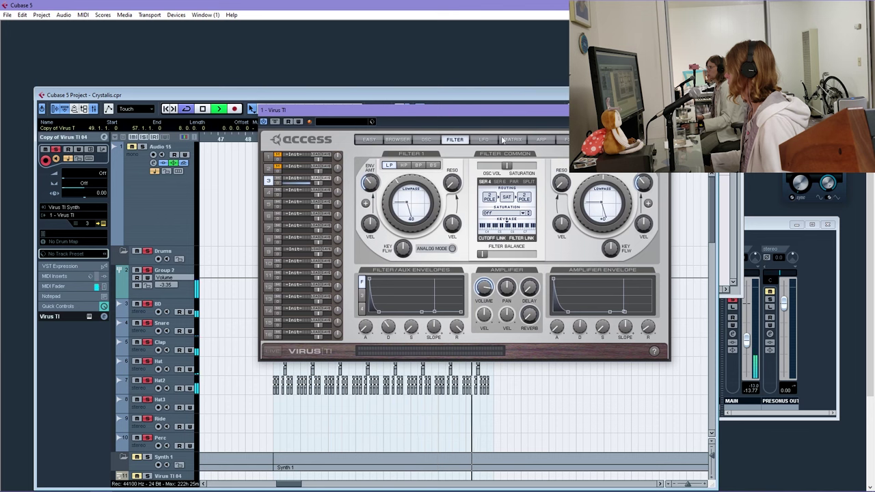
{"action": "left_click", "coordinate": [562, 139]}
{"action": "left_click", "coordinate": [397, 245]}
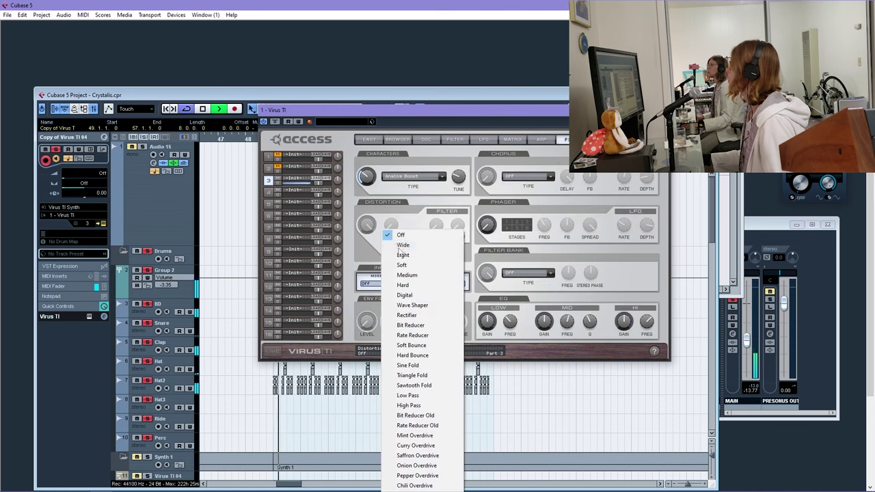
{"action": "left_click", "coordinate": [407, 264]}
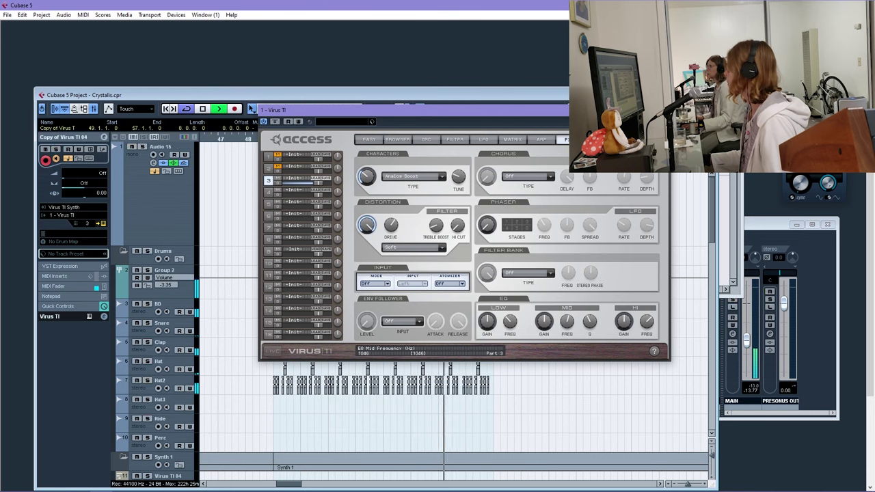
{"action": "key", "text": "ctrl+w"}
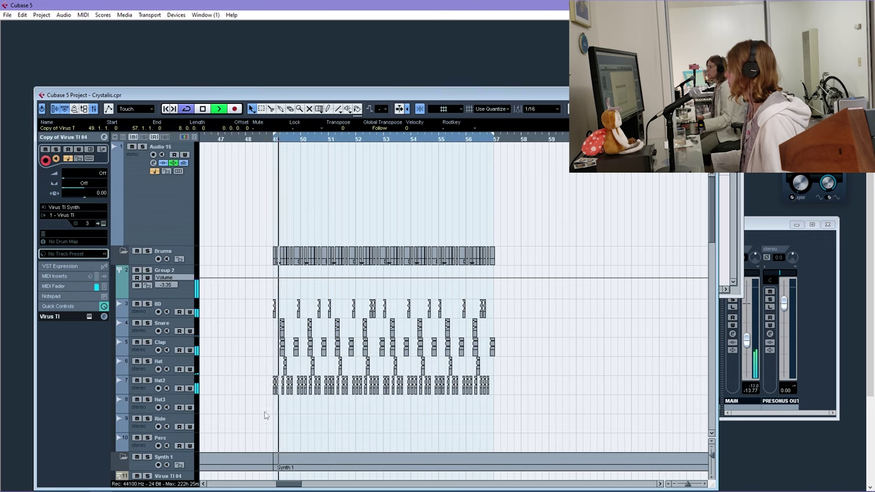
{"action": "scroll", "coordinate": [312, 354], "scroll_direction": "down", "scroll_amount": 10}
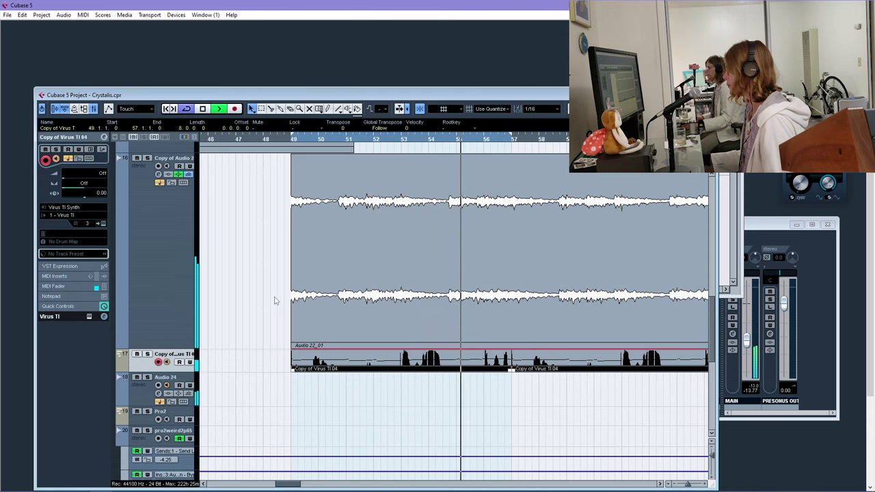
Solo the BD track in the Drums folder and select it for channel editing
{"action": "scroll", "coordinate": [275, 300], "scroll_direction": "up", "scroll_amount": 3}
{"action": "scroll", "coordinate": [274, 300], "scroll_direction": "up", "scroll_amount": 6}
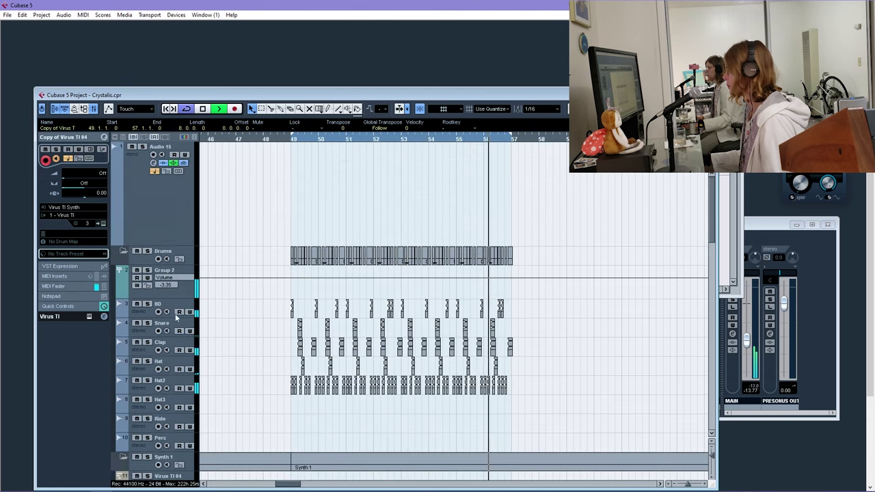
{"action": "left_click", "coordinate": [145, 316]}
{"action": "scroll", "coordinate": [269, 303], "scroll_direction": "down", "scroll_amount": 10}
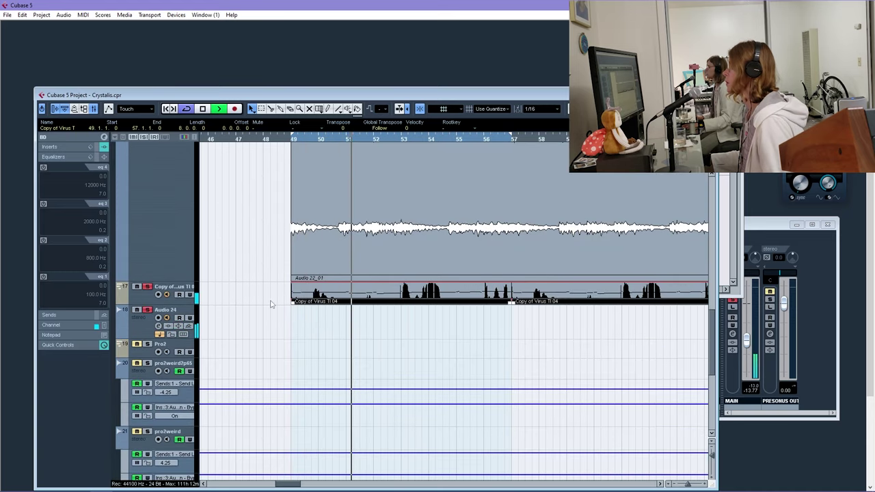
{"action": "scroll", "coordinate": [272, 303], "scroll_direction": "up", "scroll_amount": 5}
{"action": "scroll", "coordinate": [265, 306], "scroll_direction": "up", "scroll_amount": 5}
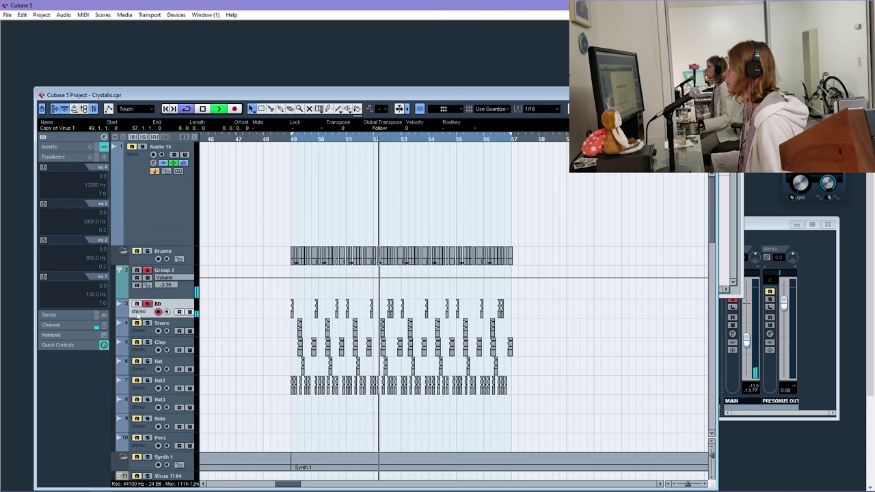
Insert BitCrusher in the BD track's second insert slot, with Sample Divider 6 and Depth 7.1 bits
{"action": "left_click", "coordinate": [50, 157]}
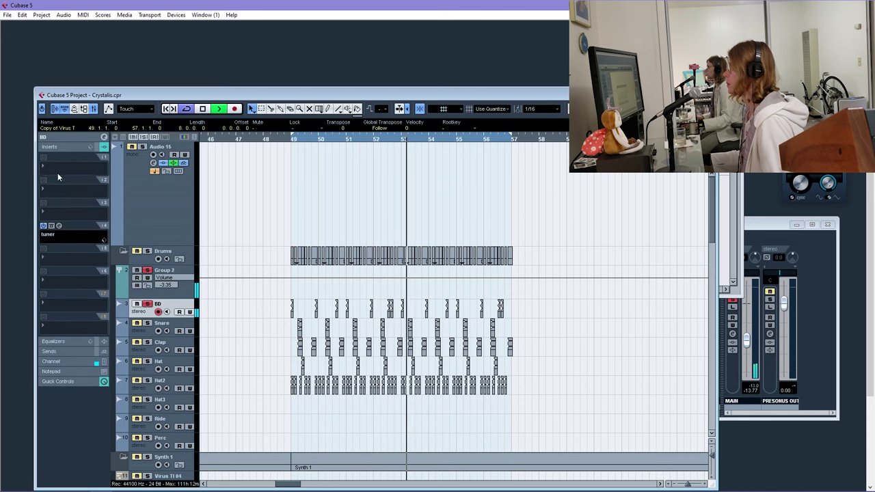
{"action": "left_click", "coordinate": [58, 185]}
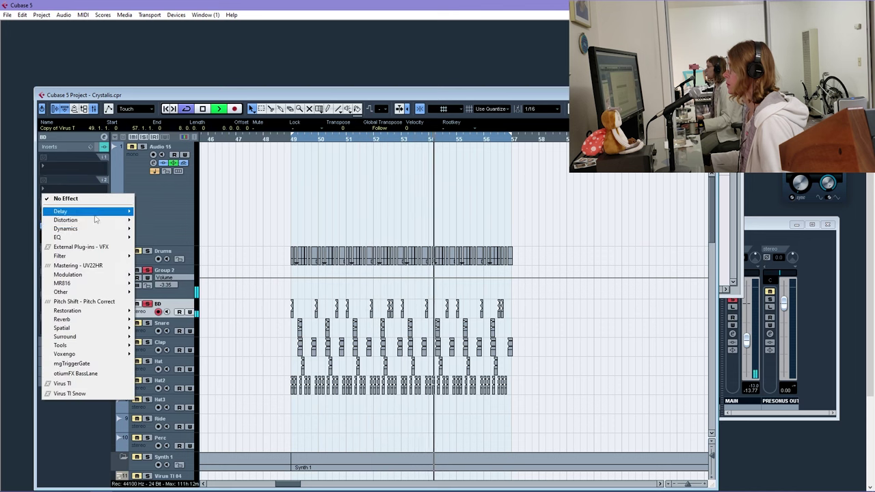
{"action": "mouse_move", "coordinate": [124, 221]}
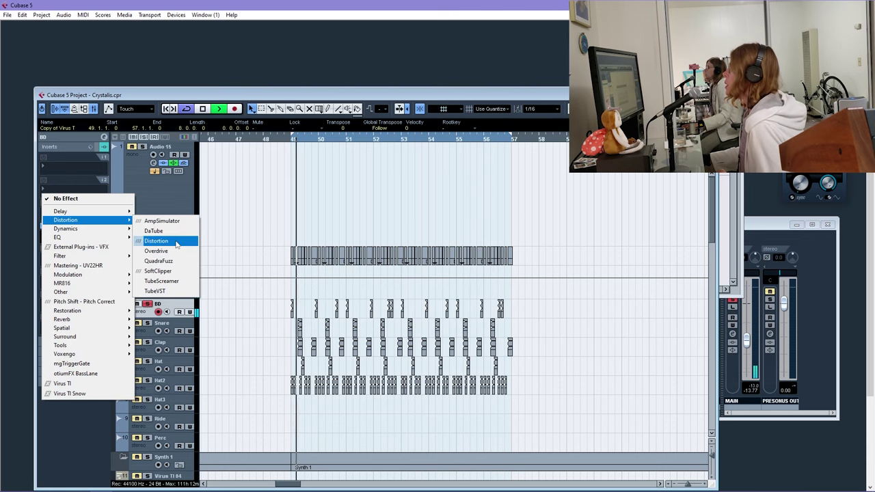
{"action": "left_click", "coordinate": [157, 292]}
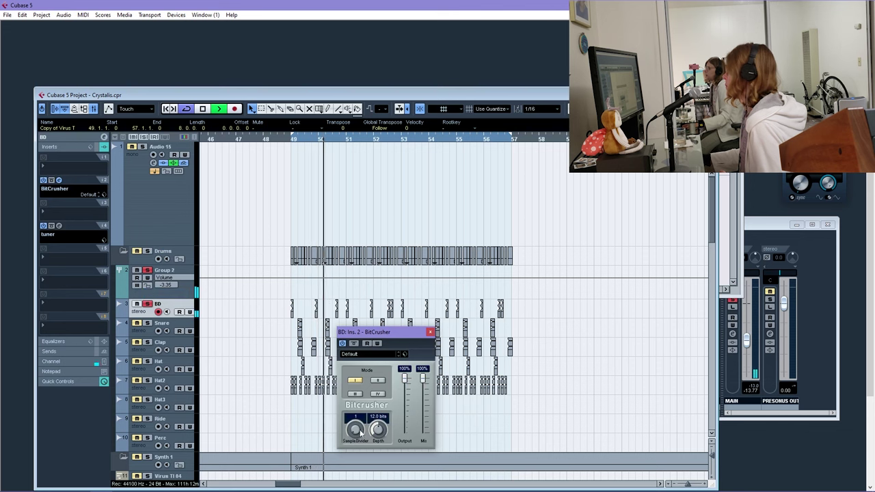
{"action": "left_click_drag", "start_coordinate": [354, 428], "coordinate": [347, 404]}
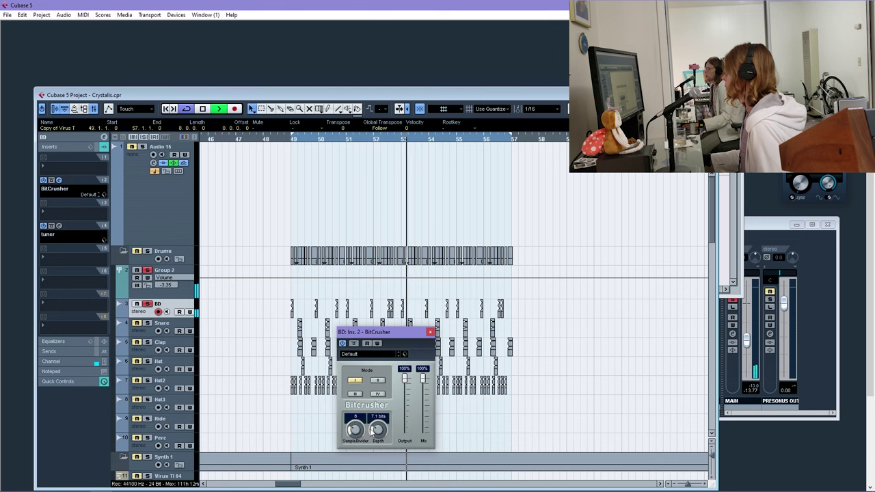
Open the BD track's channel settings and enable the first equalizer band
{"action": "left_click", "coordinate": [104, 138]}
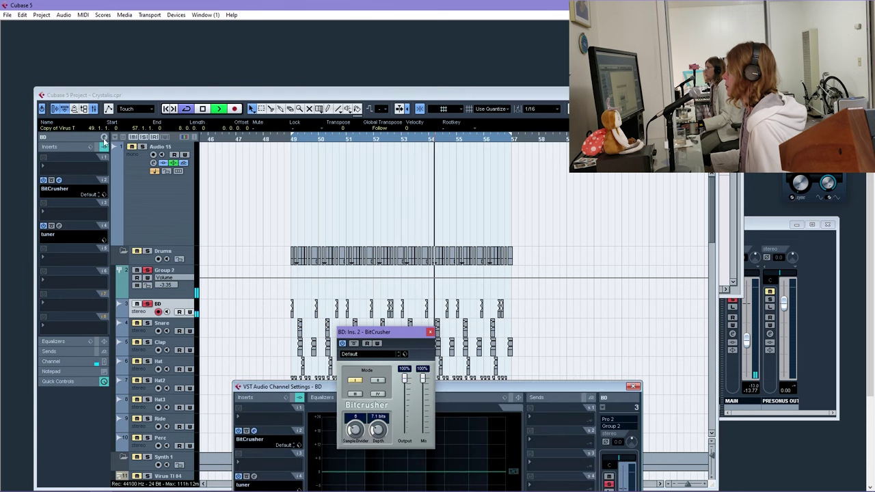
{"action": "left_click_drag", "start_coordinate": [408, 334], "coordinate": [628, 264]}
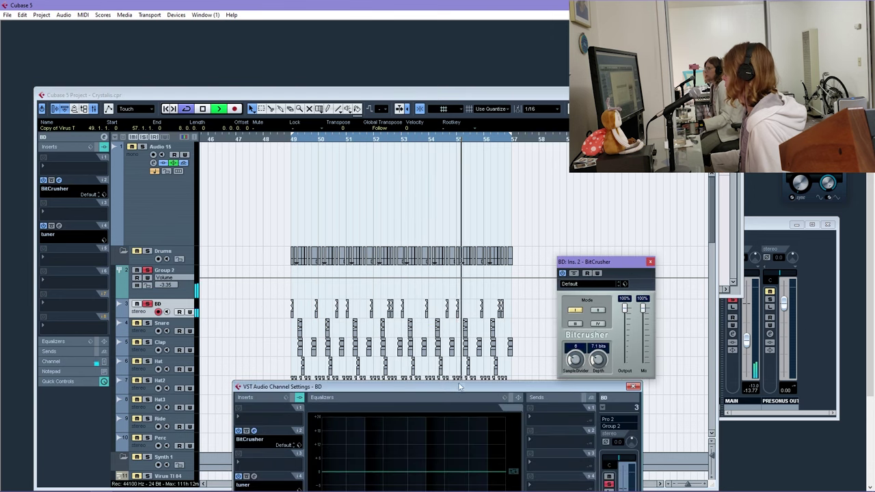
{"action": "left_click_drag", "start_coordinate": [367, 386], "coordinate": [311, 243]}
{"action": "left_click", "coordinate": [254, 401]}
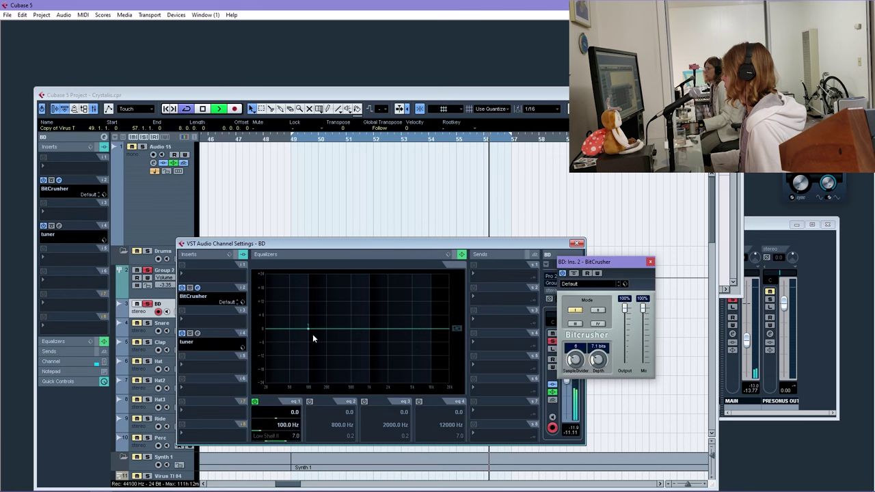
Make the first EQ band Parametric I and cut it by about 10.4 dB at 464 Hz with a Q of 3.6
{"action": "left_click", "coordinate": [281, 438]}
{"action": "left_click", "coordinate": [301, 431]}
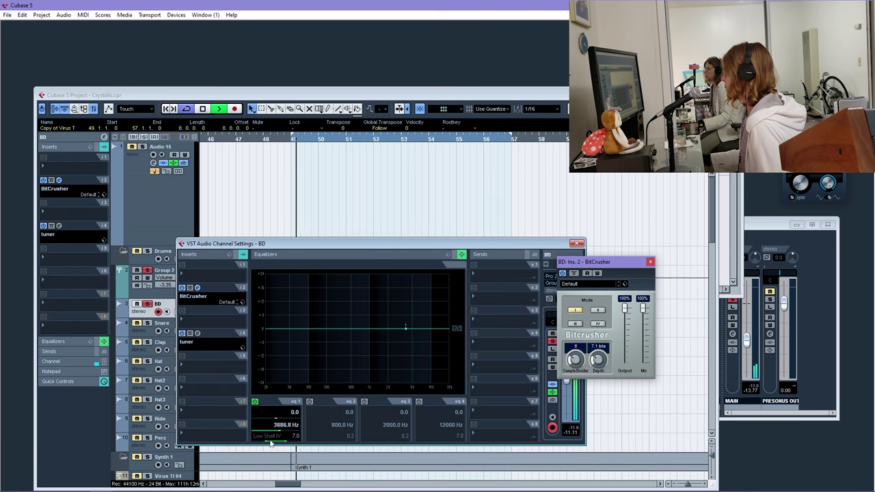
{"action": "left_click", "coordinate": [271, 438]}
{"action": "left_click", "coordinate": [279, 358]}
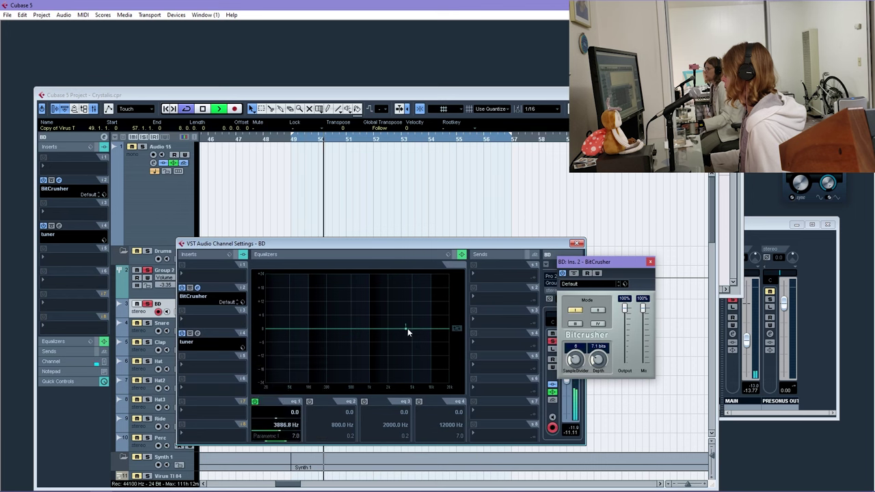
{"action": "left_click_drag", "start_coordinate": [407, 329], "coordinate": [341, 351]}
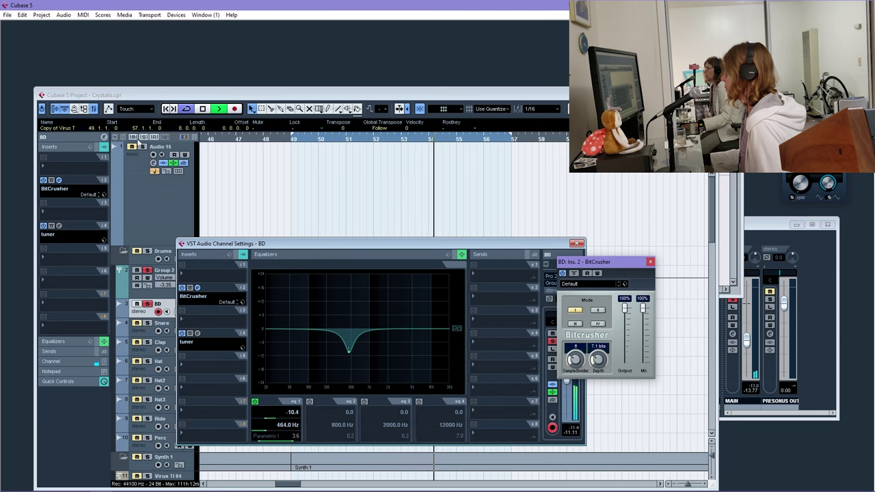
Turn off the BD solo and close the channel settings and BitCrusher windows
{"action": "left_click", "coordinate": [139, 145]}
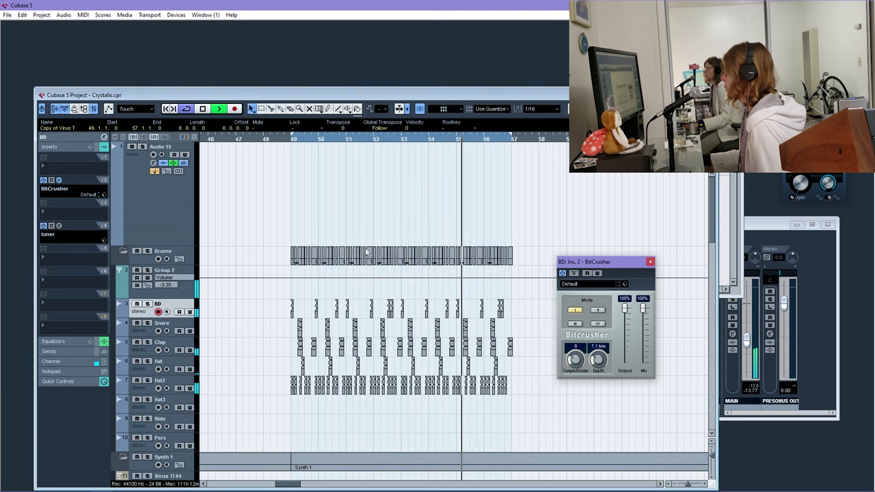
{"action": "left_click", "coordinate": [650, 262]}
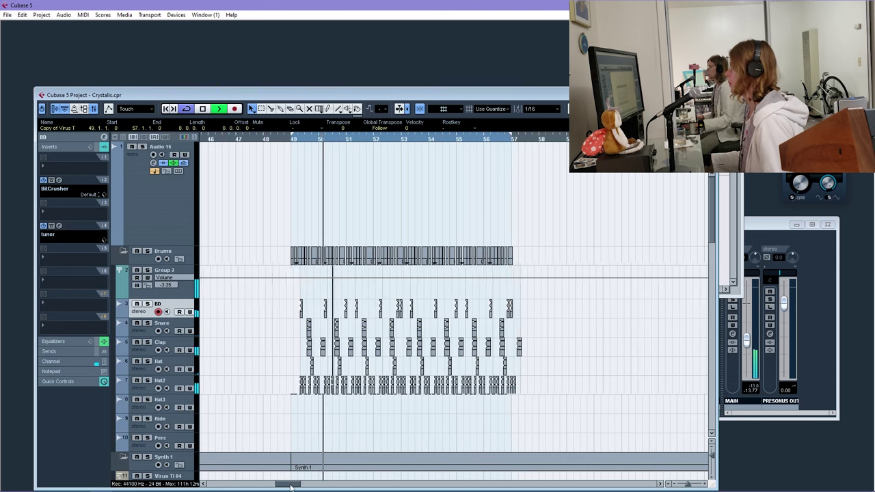
Play the arrangement from about bar 46 to hear the transition into bar 49
{"action": "scroll", "coordinate": [291, 282], "scroll_direction": "down", "scroll_amount": 5}
{"action": "left_click", "coordinate": [253, 140]}
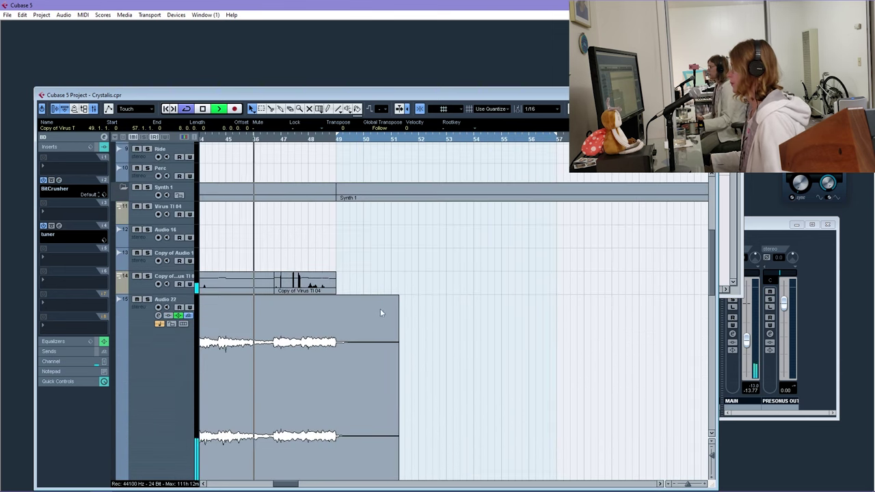
{"action": "scroll", "coordinate": [338, 302], "scroll_direction": "down", "scroll_amount": 5}
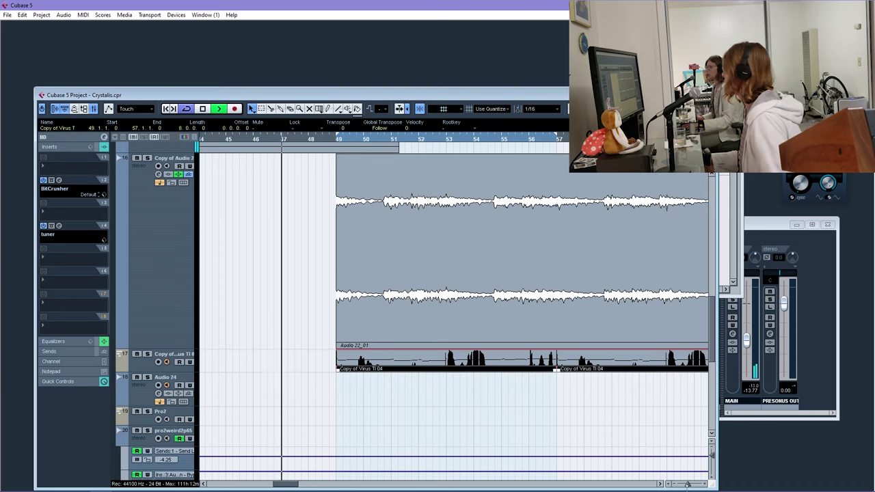
Expand the mainpd folder track and play its section from about bar 43
{"action": "key", "text": "g"}
{"action": "key", "text": "g"}
{"action": "key", "text": "g"}
{"action": "key", "text": "g"}
{"action": "scroll", "coordinate": [327, 483], "scroll_direction": "right", "scroll_amount": 1}
{"action": "scroll", "coordinate": [449, 379], "scroll_direction": "down", "scroll_amount": 3}
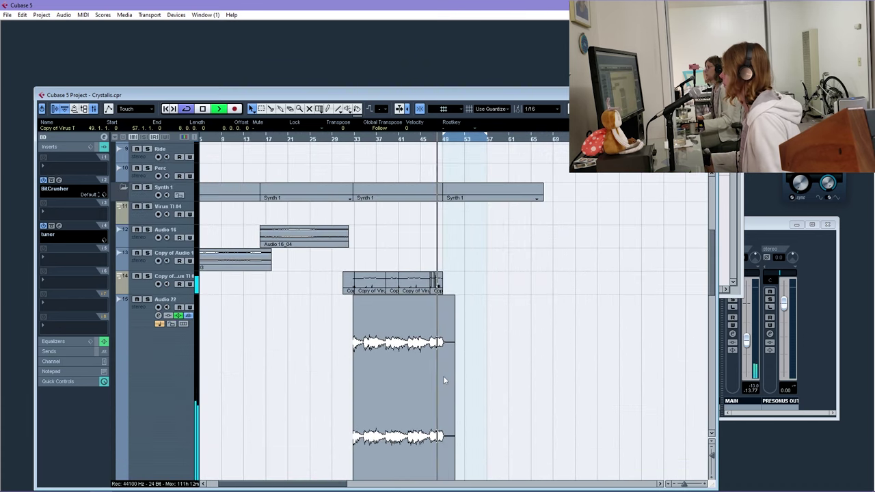
{"action": "scroll", "coordinate": [454, 319], "scroll_direction": "down", "scroll_amount": 5}
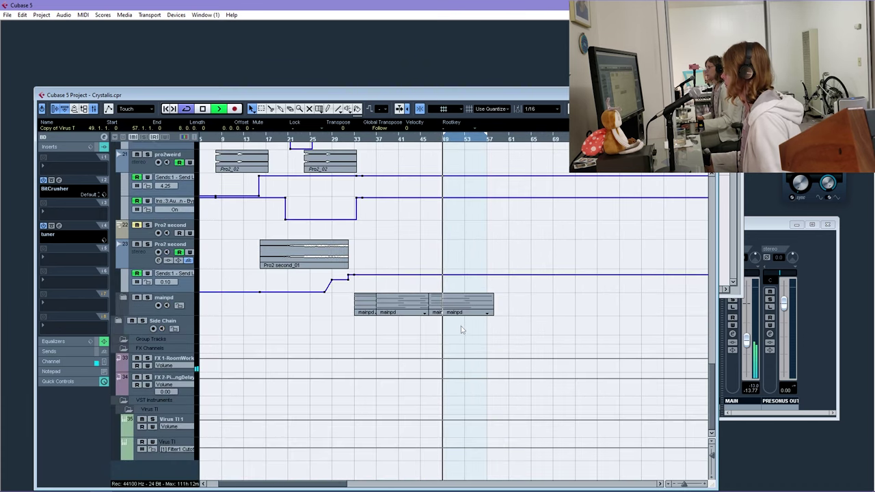
{"action": "left_click", "coordinate": [124, 298]}
{"action": "scroll", "coordinate": [428, 341], "scroll_direction": "down", "scroll_amount": 2}
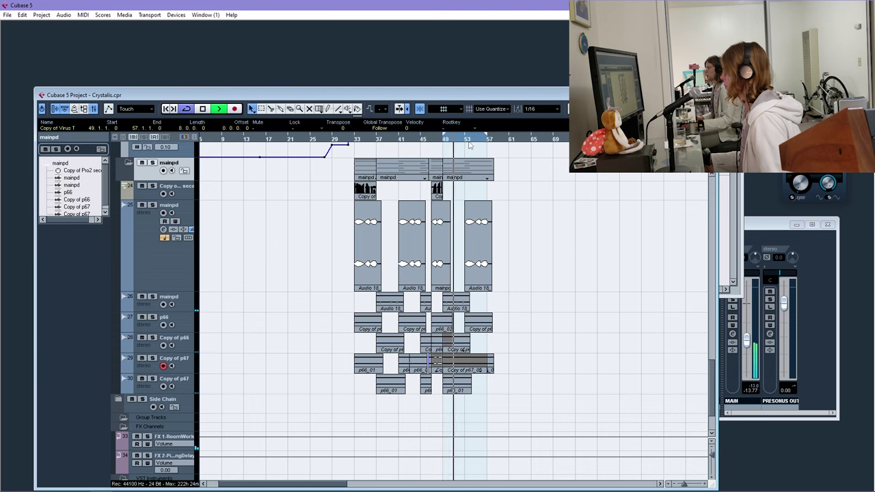
{"action": "left_click_drag", "start_coordinate": [473, 141], "coordinate": [369, 169]}
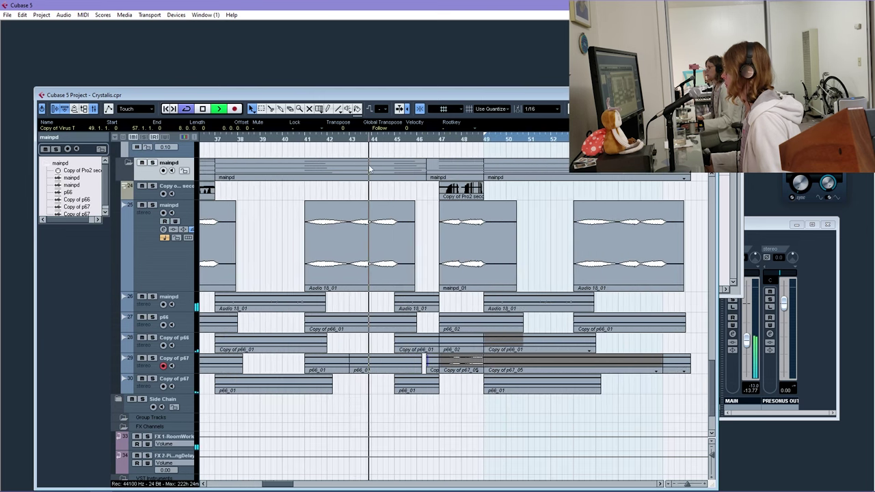
Delete the overlapping Copy of p67_04 event at bar 47 and the Copy of p67_05 event at bar 49
{"action": "left_click", "coordinate": [454, 370]}
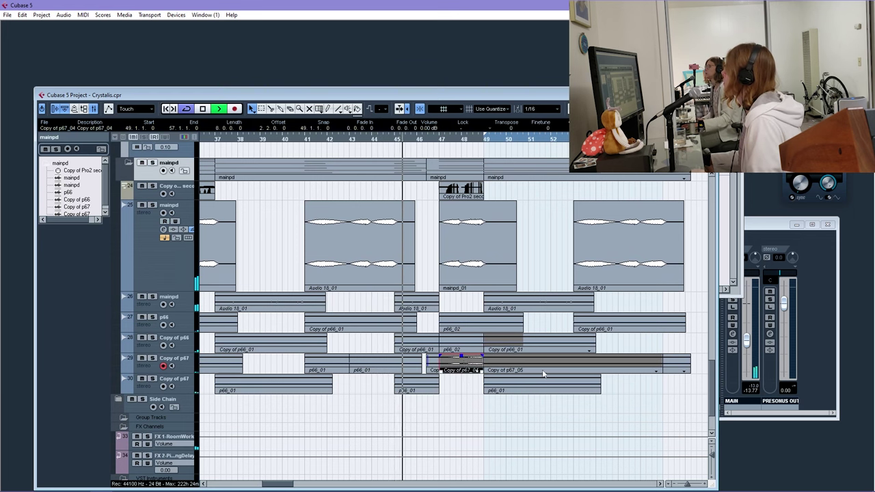
{"action": "left_click", "coordinate": [581, 366]}
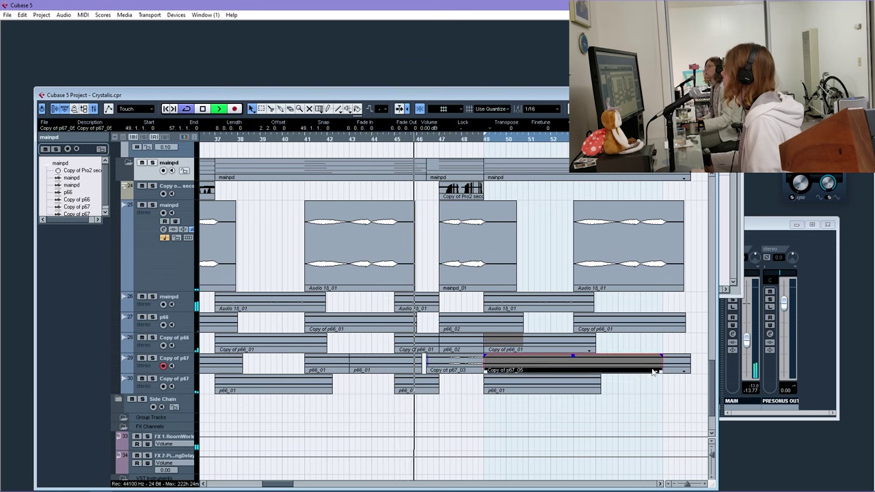
{"action": "left_click", "coordinate": [464, 366]}
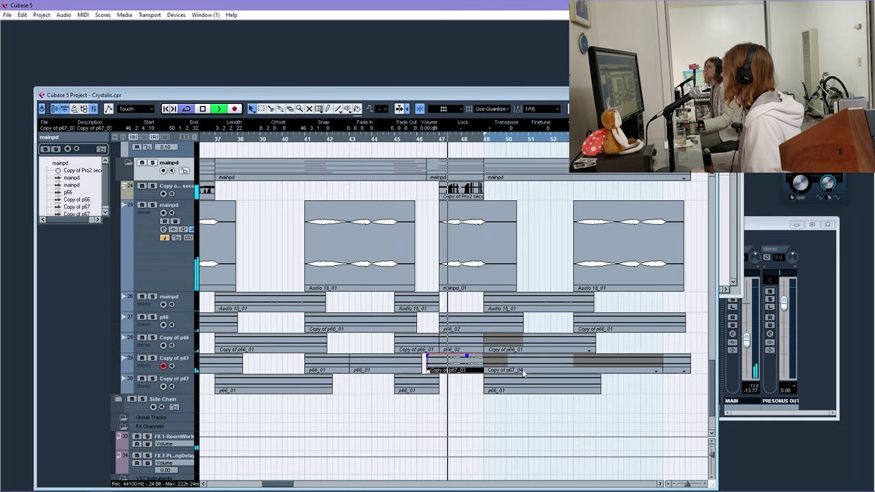
Delete Copy of p67_04, Copy of p66_01 and p66_01, the events starting at bar 49 on the three lowest mainpd folder tracks
{"action": "scroll", "coordinate": [386, 401], "scroll_direction": "right", "scroll_amount": 3}
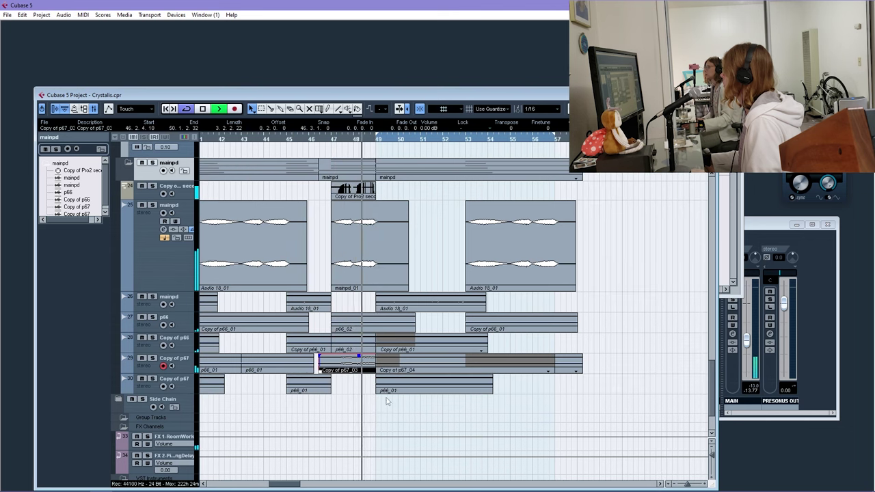
{"action": "left_click", "coordinate": [441, 364]}
{"action": "key", "text": "Delete"}
{"action": "left_click", "coordinate": [430, 345]}
{"action": "key", "text": "Delete"}
{"action": "left_click", "coordinate": [431, 386]}
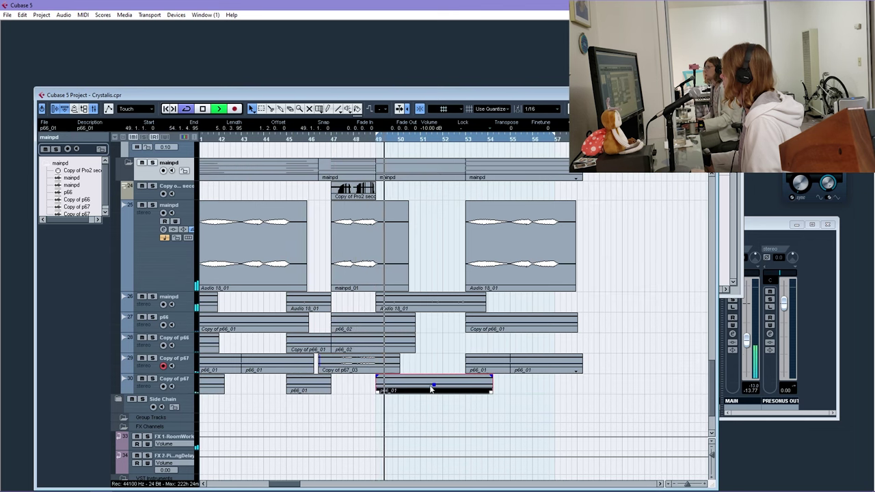
{"action": "key", "text": "Delete"}
Delete the p66 and Copy of p67 track events from bar 53 on, and select the last Audio 18_01 event on both mainpd tracks
{"action": "left_click", "coordinate": [427, 307]}
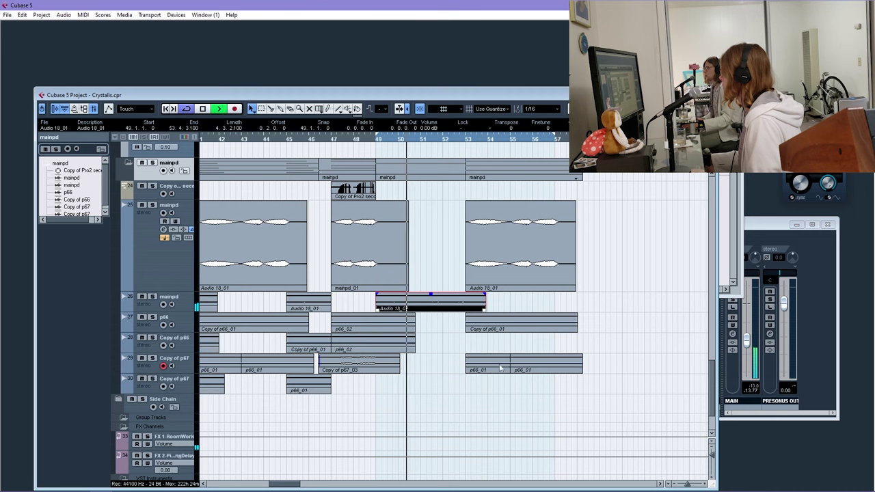
{"action": "left_click_drag", "start_coordinate": [489, 387], "coordinate": [567, 327]}
{"action": "key", "text": "Delete"}
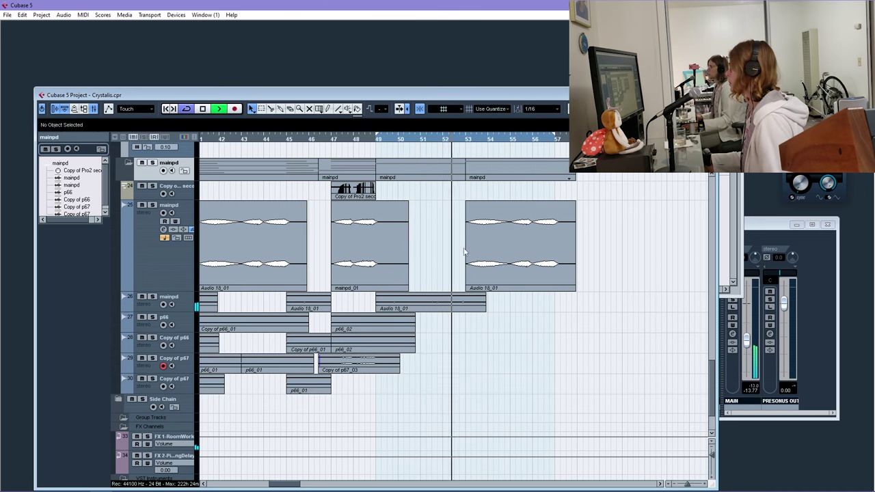
{"action": "left_click_drag", "start_coordinate": [507, 304], "coordinate": [477, 279]}
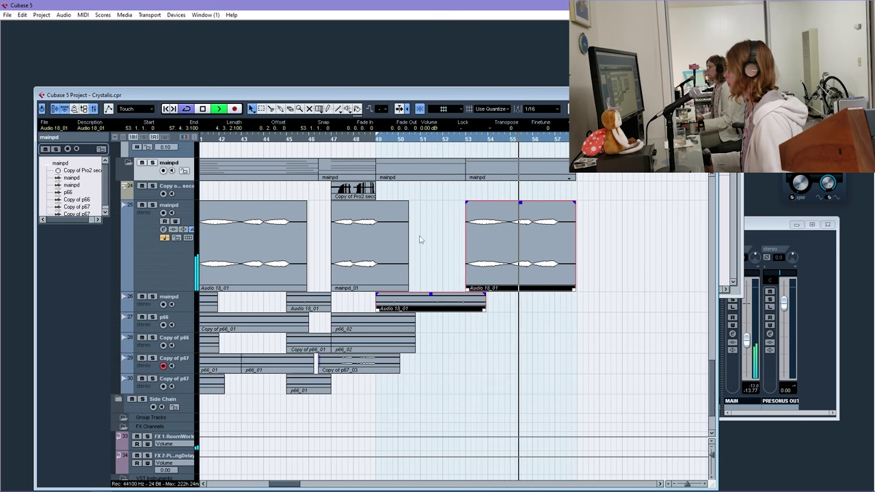
Play from about bar 47 to hear the Audio 22_01 and Virus TI parts entering at bar 49
{"action": "scroll", "coordinate": [418, 238], "scroll_direction": "up", "scroll_amount": 2}
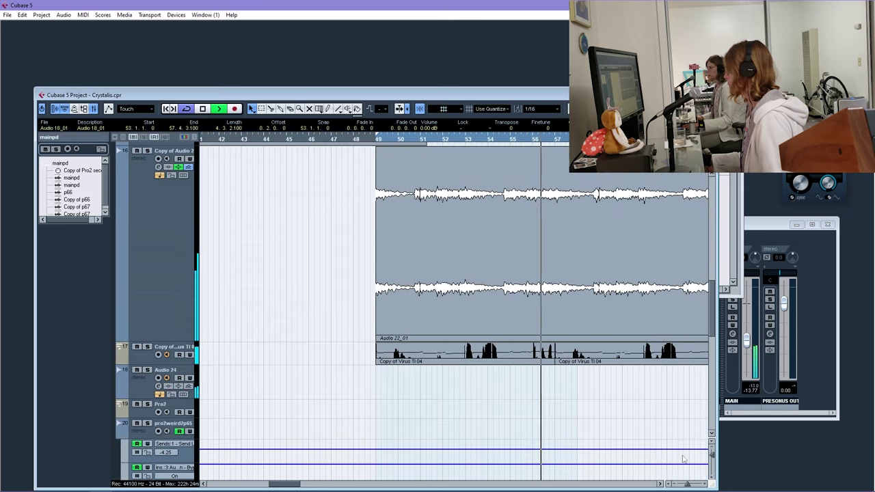
{"action": "left_click", "coordinate": [689, 483]}
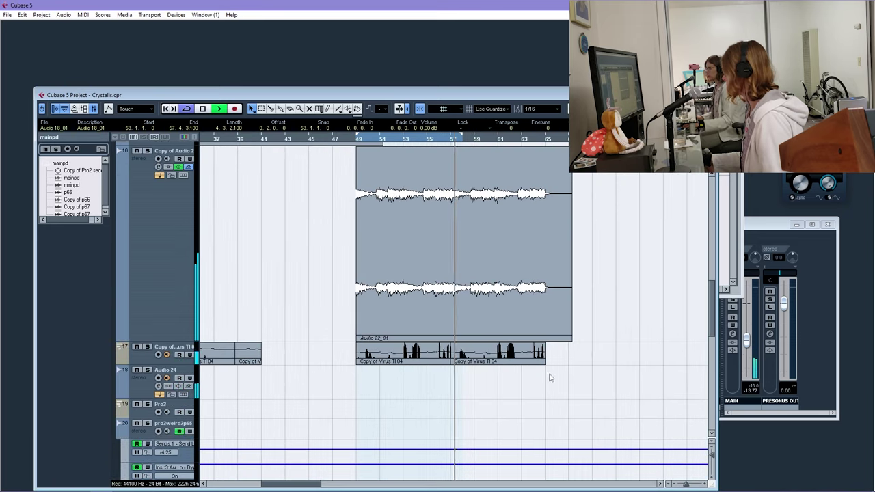
{"action": "left_click", "coordinate": [336, 141]}
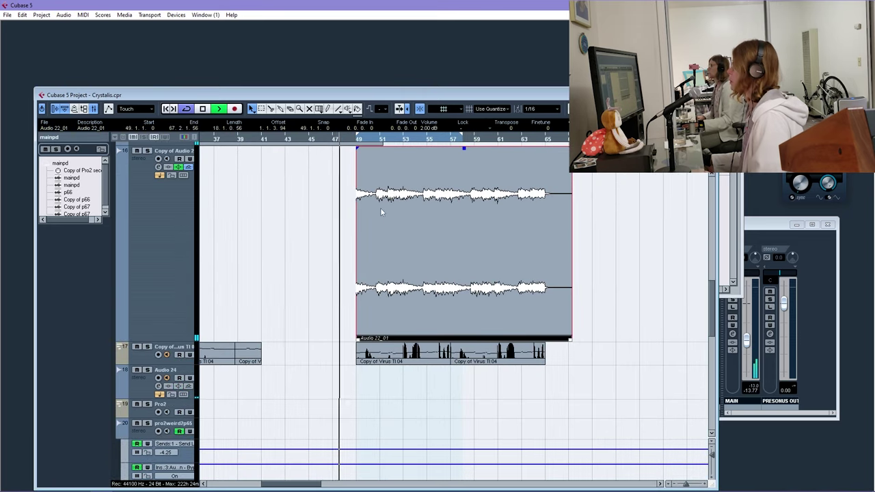
Set the quantize value to 1/1
{"action": "scroll", "coordinate": [322, 252], "scroll_direction": "up", "scroll_amount": 3}
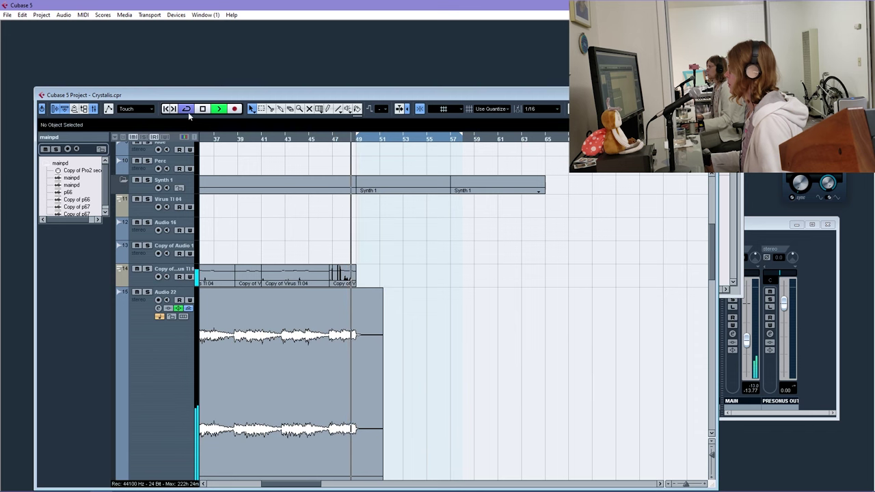
{"action": "left_click", "coordinate": [530, 109]}
{"action": "left_click", "coordinate": [533, 119]}
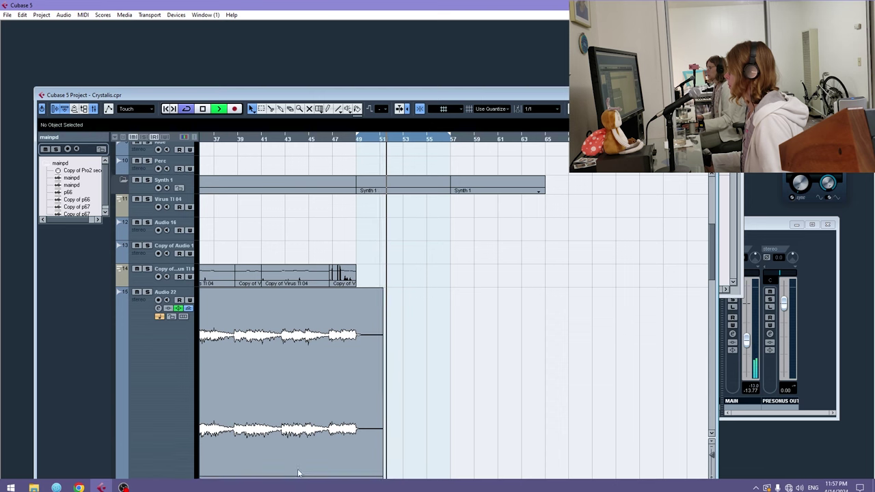
Open the Copy of Virus TI 04 part that starts at bar 49 on track 17 in the Key Editor
{"action": "scroll", "coordinate": [299, 482], "scroll_direction": "left", "scroll_amount": 1}
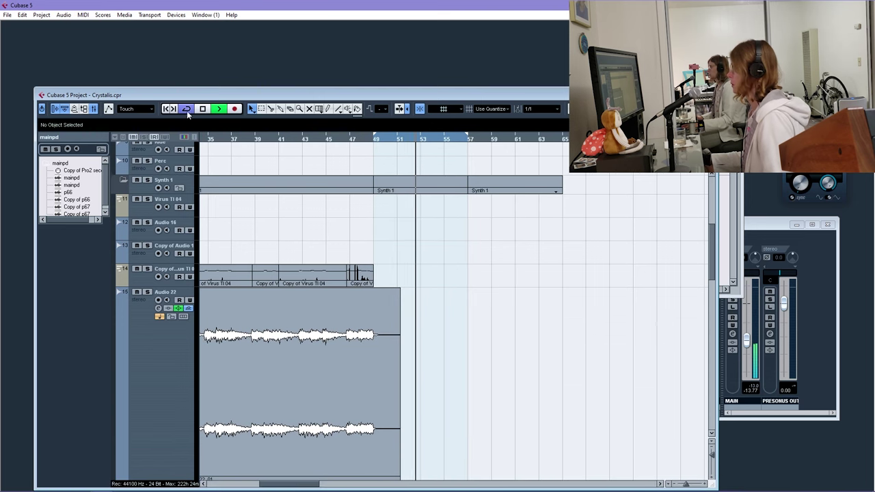
{"action": "scroll", "coordinate": [395, 255], "scroll_direction": "down", "scroll_amount": 2}
{"action": "scroll", "coordinate": [403, 251], "scroll_direction": "up", "scroll_amount": 4}
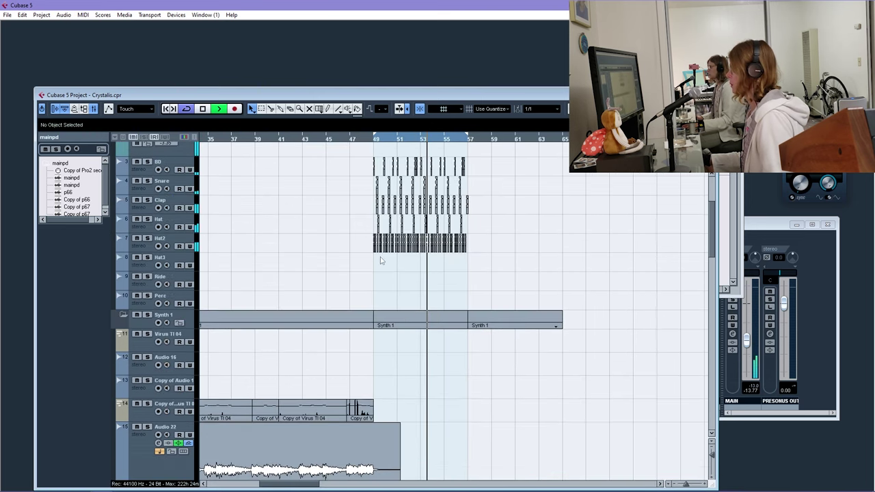
{"action": "scroll", "coordinate": [402, 323], "scroll_direction": "down", "scroll_amount": 6}
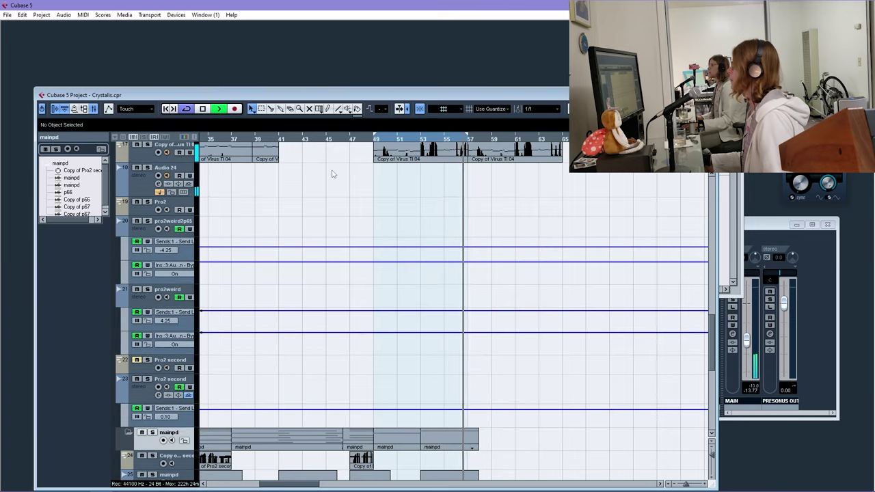
{"action": "double_click", "coordinate": [378, 159]}
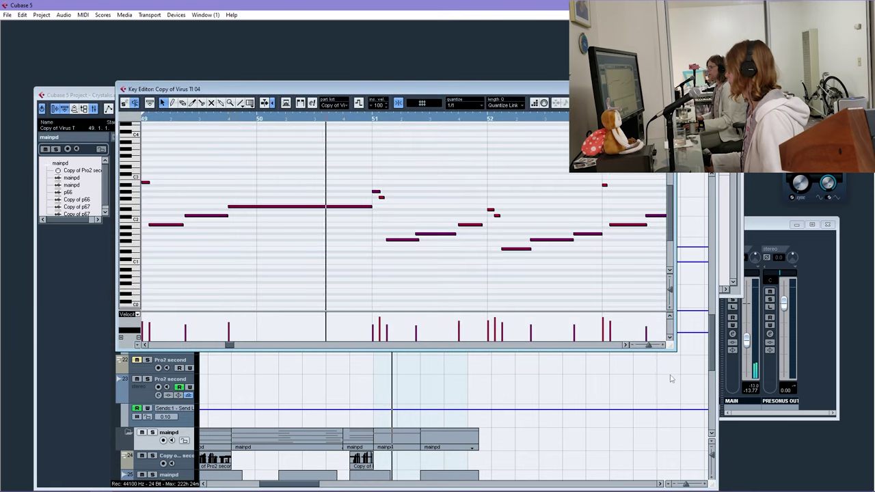
{"action": "left_click_drag", "start_coordinate": [649, 345], "coordinate": [646, 345]}
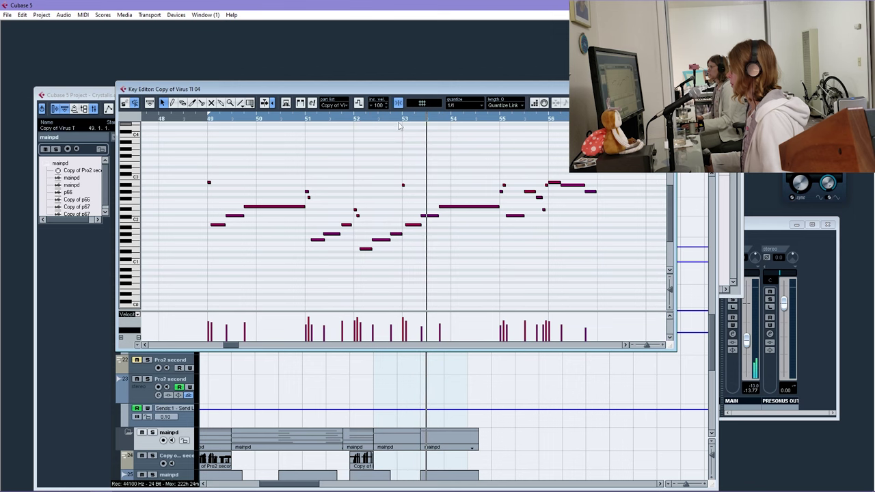
Set the quantize value to 1/16 and lengthen the short note at bar 53 to reach the start of the following note
{"action": "left_click_drag", "start_coordinate": [400, 125], "coordinate": [410, 149]}
{"action": "left_click", "coordinate": [461, 110]}
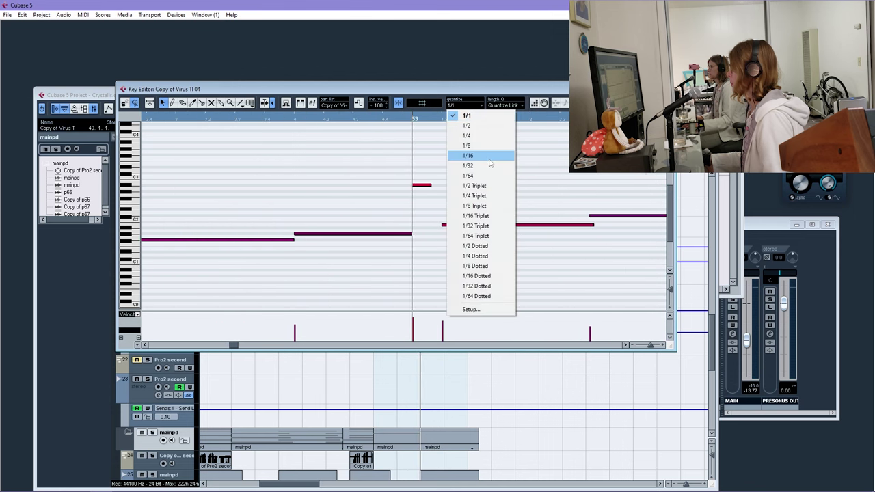
{"action": "left_click", "coordinate": [472, 155]}
{"action": "left_click_drag", "start_coordinate": [432, 185], "coordinate": [441, 186]}
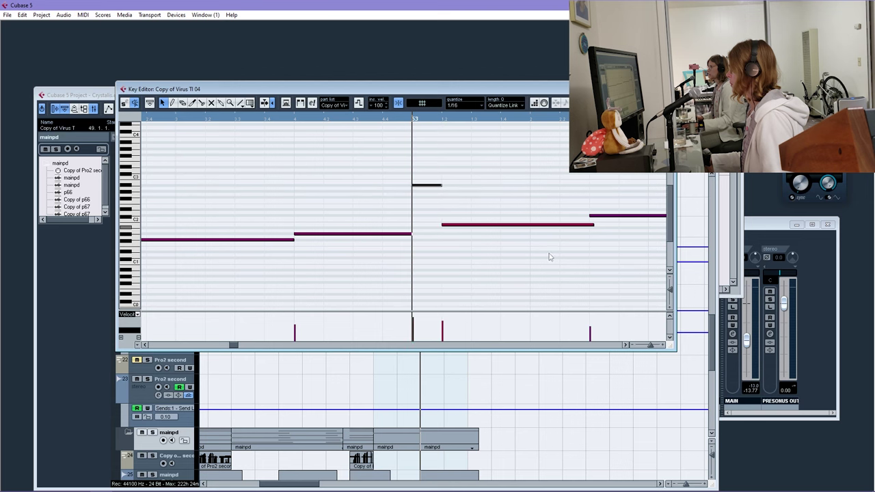
{"action": "key", "text": "space"}
{"action": "left_click_drag", "start_coordinate": [650, 345], "coordinate": [633, 345]}
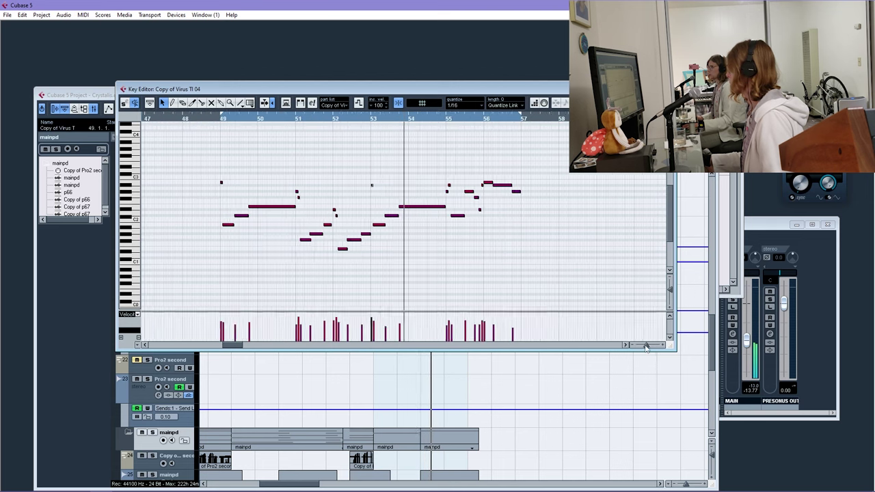
Close the Key Editor and delete the Copy of Virus TI 04 part that starts at bar 57 on track 17
{"action": "key", "text": "Return"}
{"action": "scroll", "coordinate": [394, 221], "scroll_direction": "up", "scroll_amount": 3}
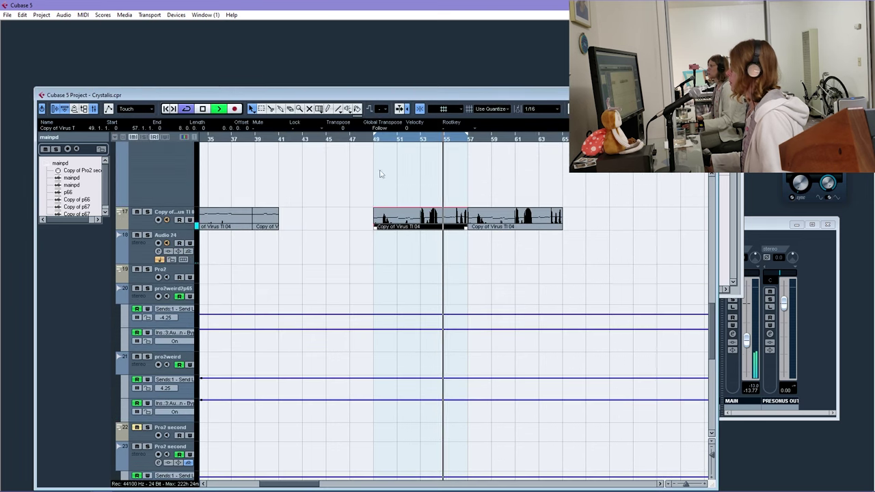
{"action": "key", "text": "ctrl+z"}
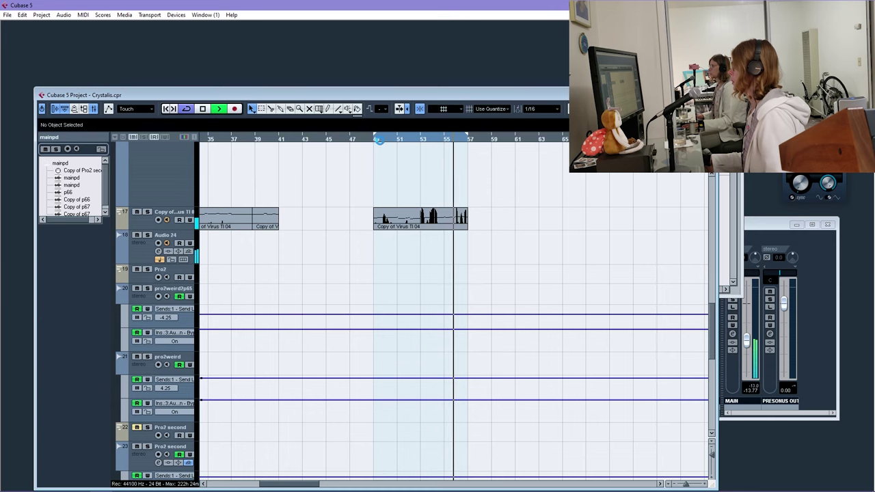
Record the Virus TI part onto the Audio 24 track from bar 48 to just past bar 58
{"action": "left_click_drag", "start_coordinate": [378, 139], "coordinate": [295, 147]}
{"action": "key", "text": "space"}
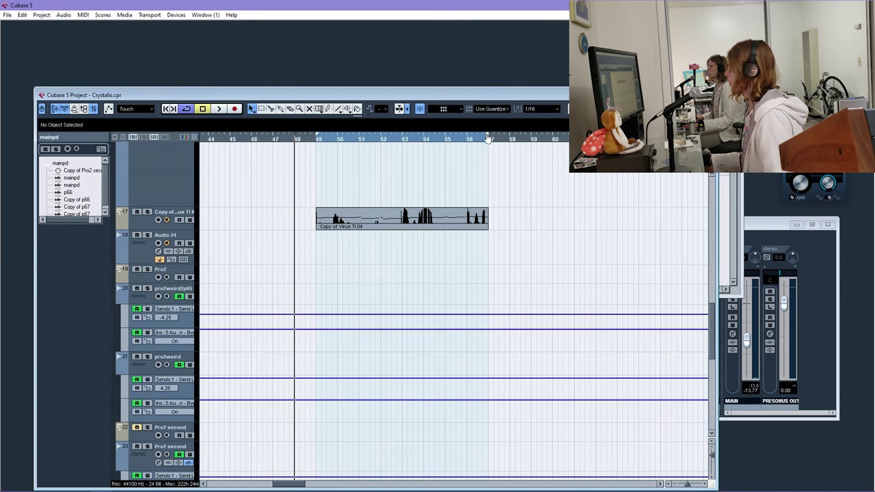
{"action": "left_click", "coordinate": [145, 259]}
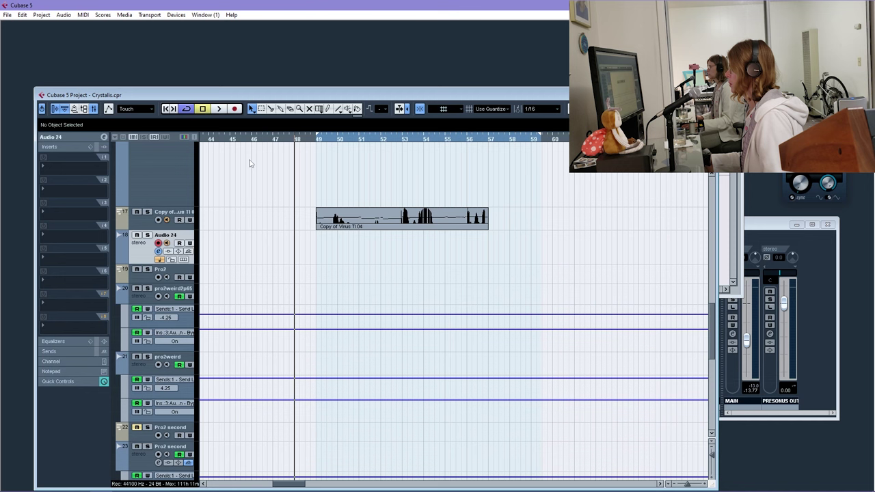
{"action": "left_click", "coordinate": [235, 110]}
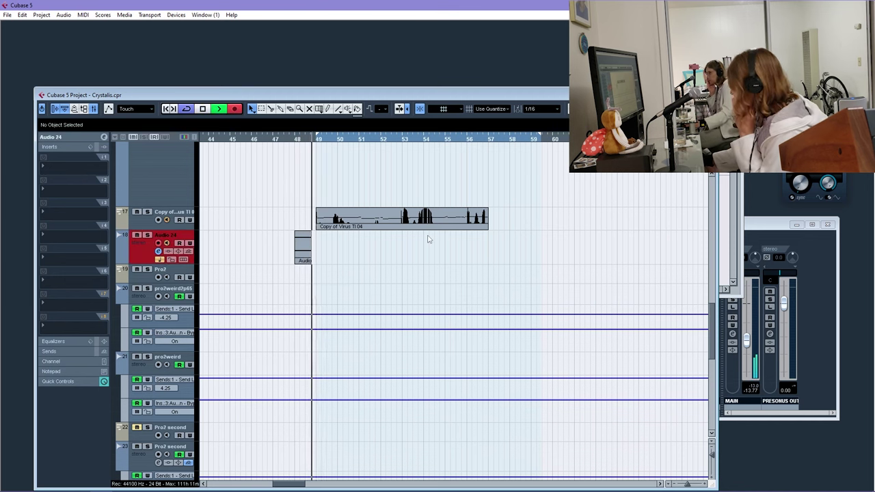
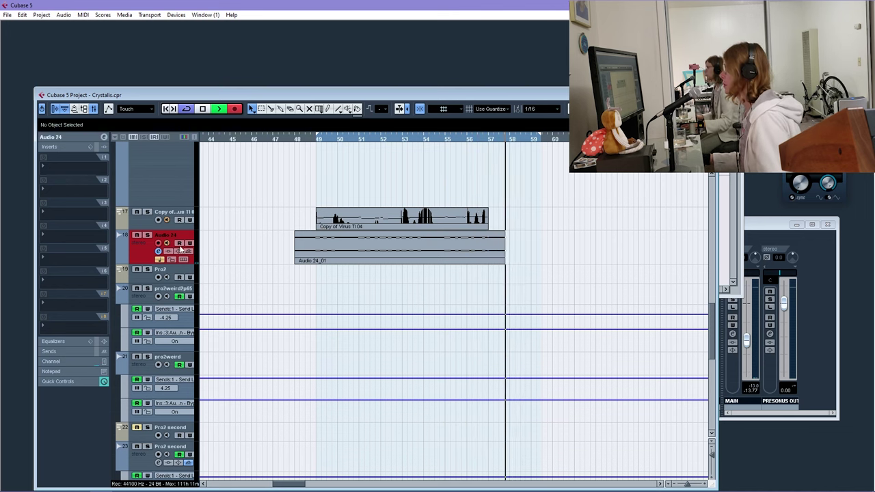
{"action": "key", "text": "space"}
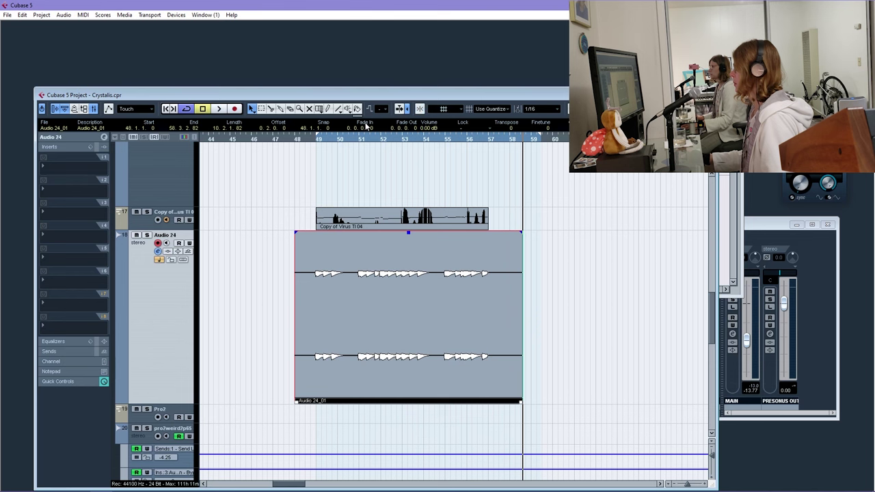
Trim the Audio 24_01 recording to start at bar 49, then split it at bar 57 and delete the tail
{"action": "left_click_drag", "start_coordinate": [332, 140], "coordinate": [423, 287]}
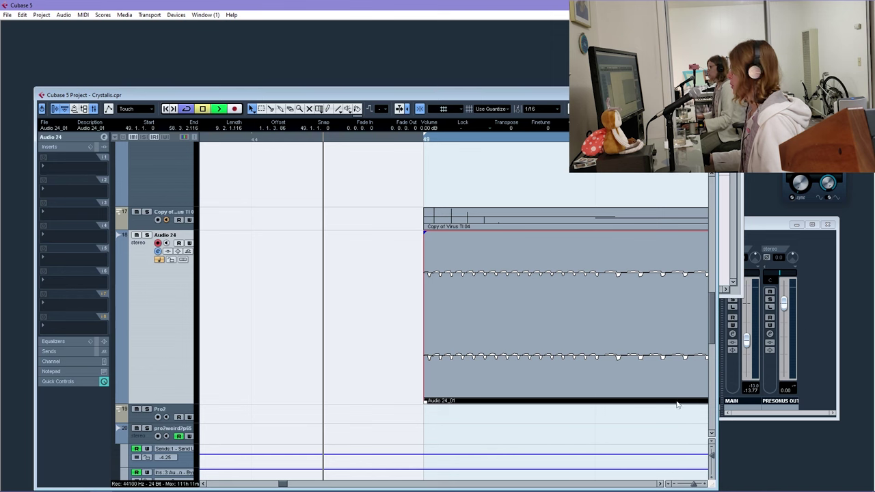
{"action": "key", "text": "g"}
{"action": "key", "text": "g"}
{"action": "key", "text": "g"}
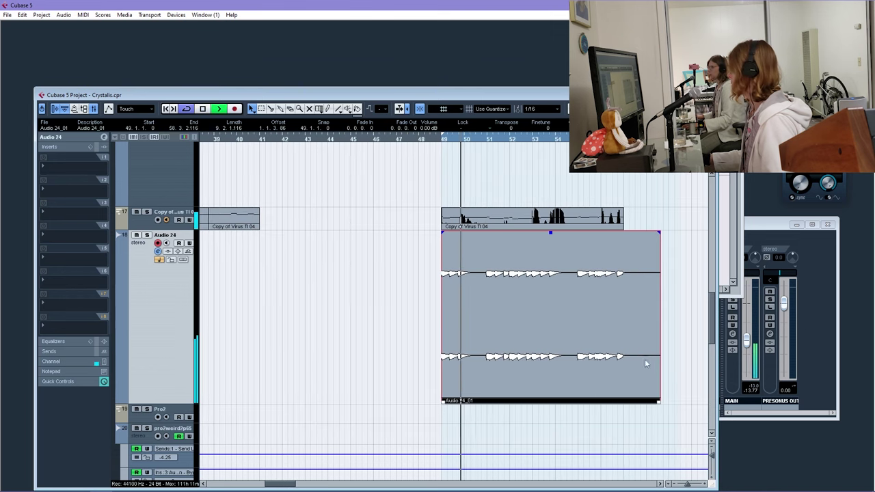
{"action": "left_click", "coordinate": [553, 108]}
{"action": "left_click", "coordinate": [547, 152]}
{"action": "left_click", "coordinate": [644, 314], "text": "alt"}
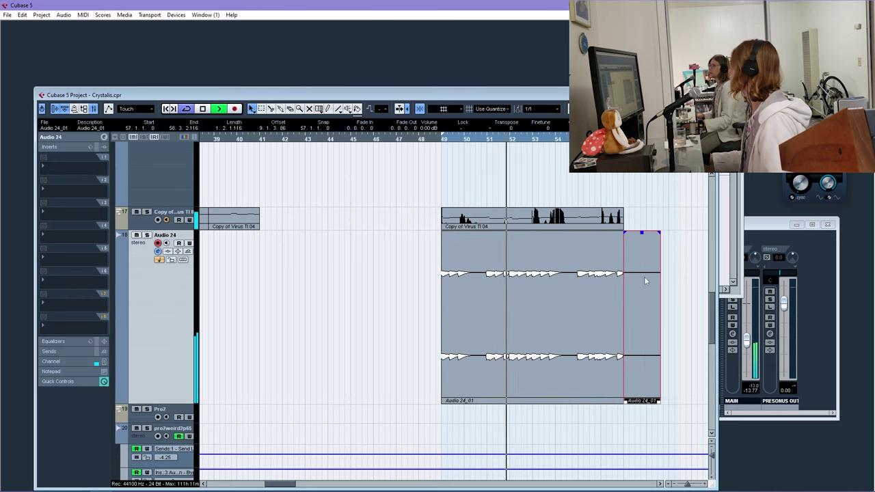
{"action": "key", "text": "Delete"}
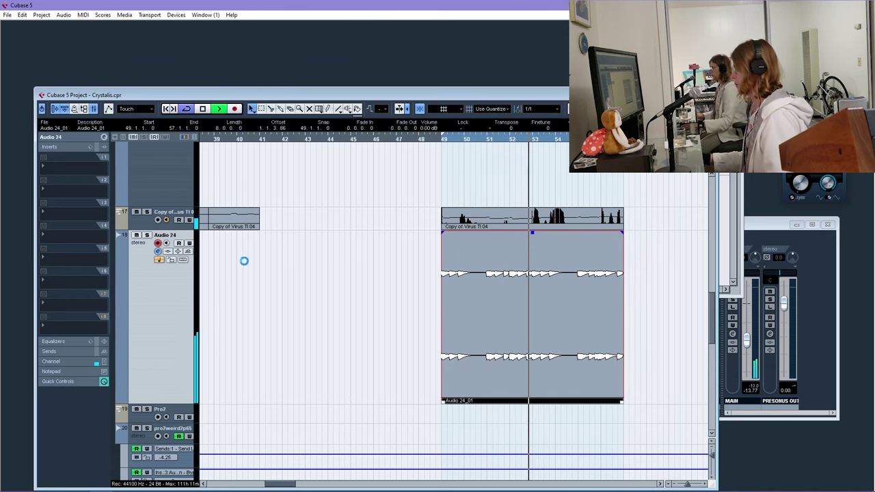
Mute the Copy of Virus TI 04 track above Audio 24 and reduce the heights of the Audio 24 and Copy of Audio 22 tracks
{"action": "left_click_drag", "start_coordinate": [173, 403], "coordinate": [173, 258]}
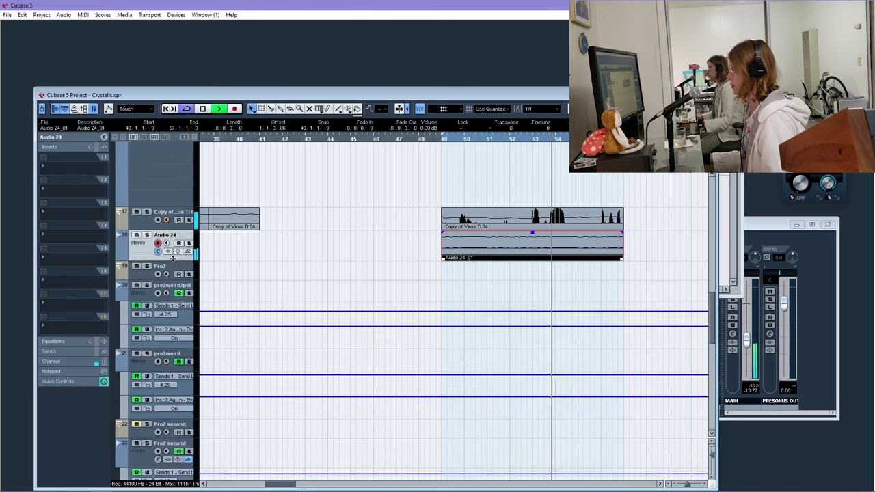
{"action": "scroll", "coordinate": [254, 216], "scroll_direction": "up", "scroll_amount": 2}
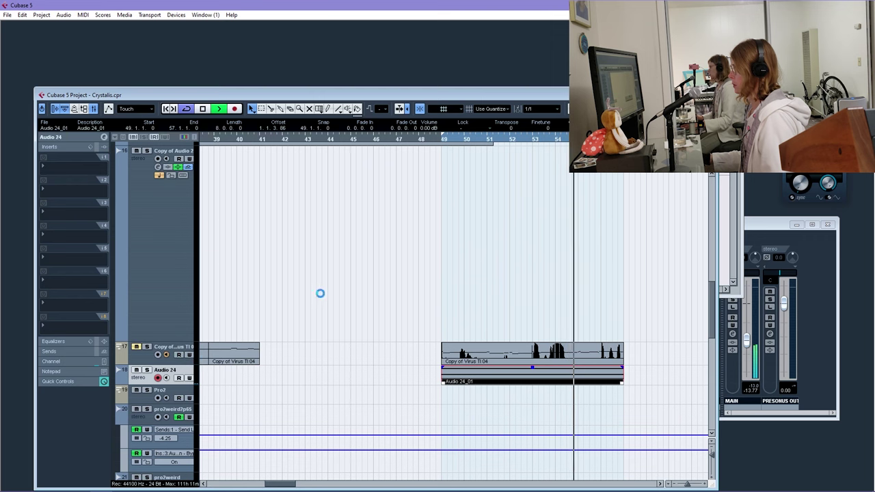
{"action": "left_click_drag", "start_coordinate": [165, 351], "coordinate": [168, 171]}
{"action": "scroll", "coordinate": [676, 467], "scroll_direction": "up", "scroll_amount": 3}
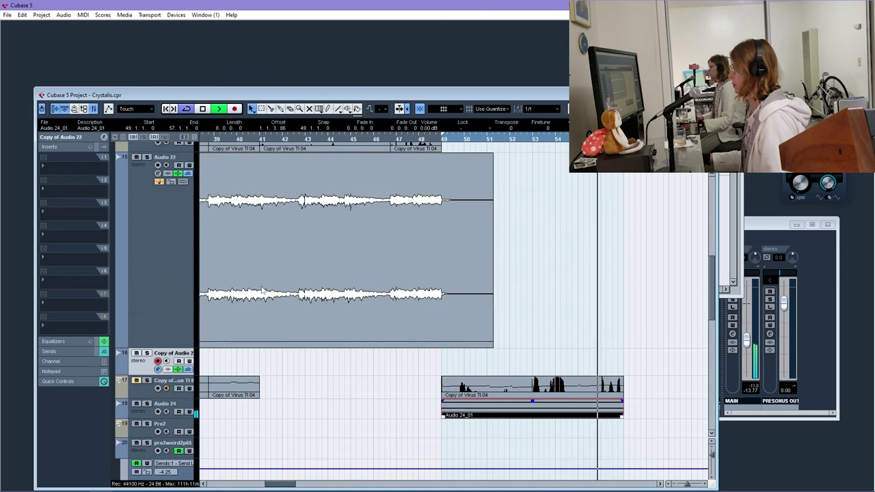
Copy track 14's Copy of Virus TI 04 parts from bars 33–49 to bar 49 and delete the copies past bar 57
{"action": "key", "text": "g"}
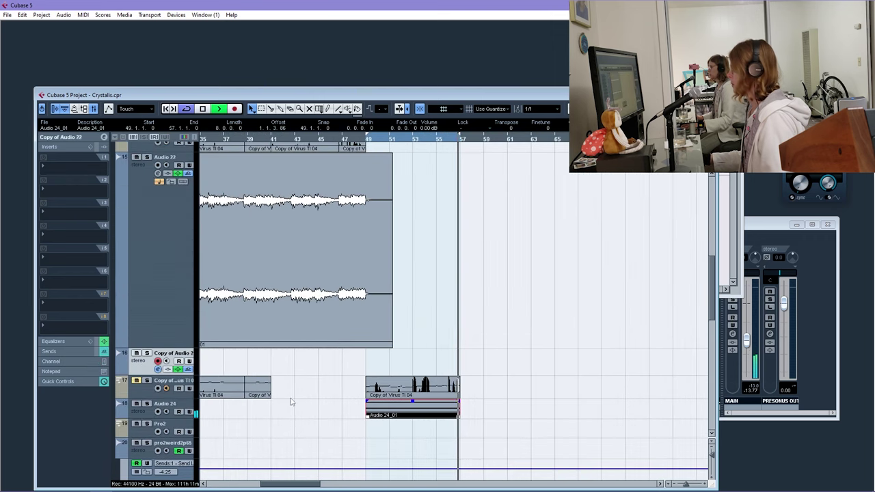
{"action": "scroll", "coordinate": [331, 397], "scroll_direction": "up", "scroll_amount": 4}
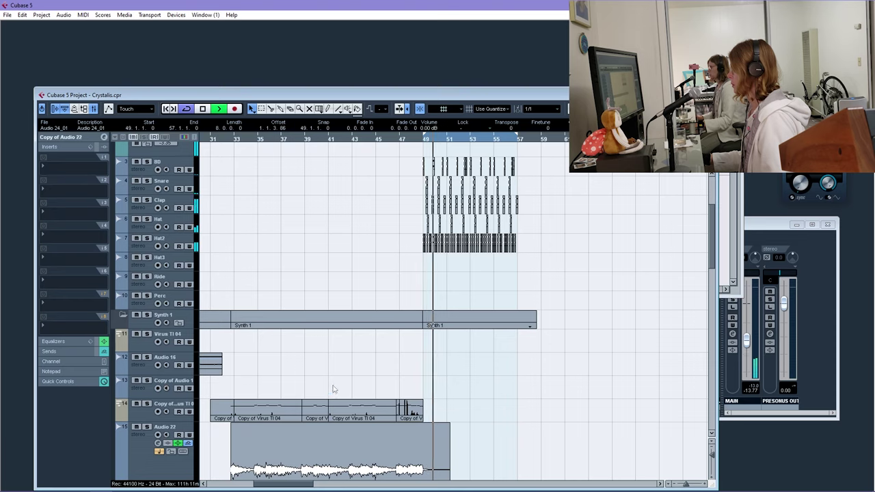
{"action": "scroll", "coordinate": [334, 389], "scroll_direction": "down", "scroll_amount": 3}
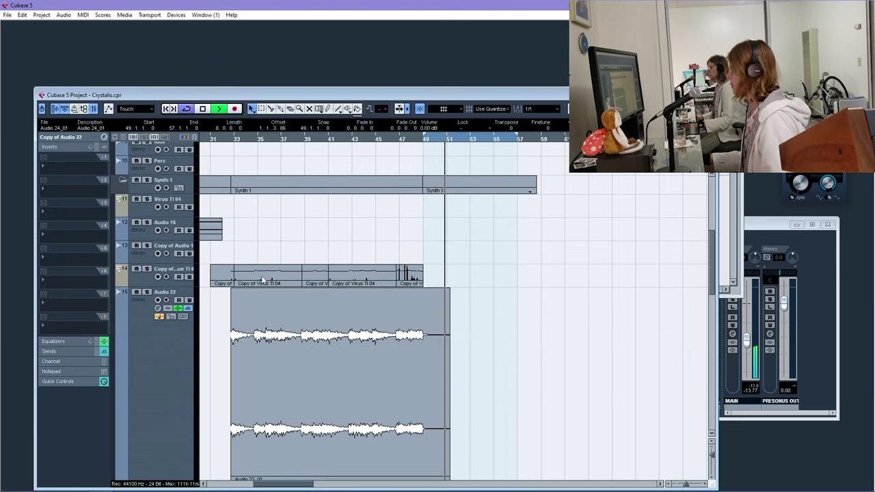
{"action": "left_click_drag", "start_coordinate": [280, 253], "coordinate": [419, 272]}
{"action": "left_click_drag", "start_coordinate": [259, 280], "coordinate": [447, 283]}
{"action": "mouse_move", "coordinate": [567, 250]}
{"action": "left_mouse_down"}
{"action": "mouse_move", "coordinate": [648, 276]}
{"action": "mouse_move", "coordinate": [540, 287]}
{"action": "left_mouse_up"}
{"action": "key", "text": "Delete"}
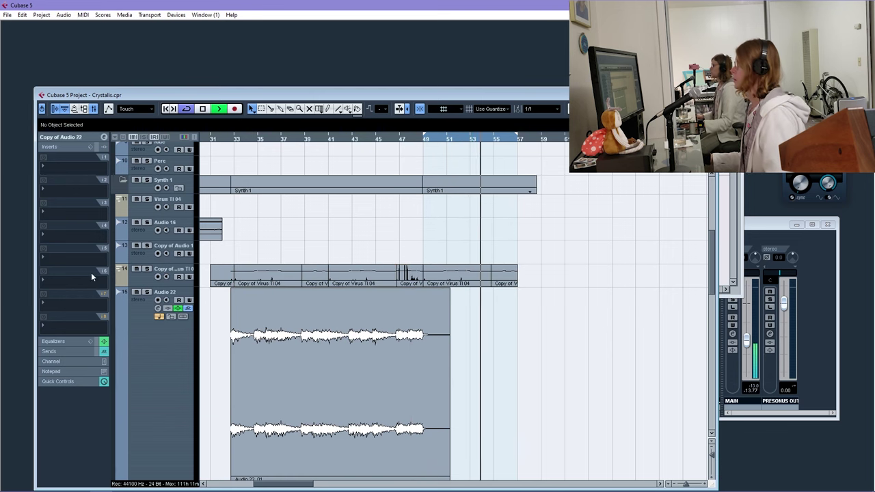
Select the Copy of Virus TI 04 track 14 and open its Virus TI instrument
{"action": "left_click", "coordinate": [168, 359]}
{"action": "scroll", "coordinate": [181, 322], "scroll_direction": "down", "scroll_amount": 2}
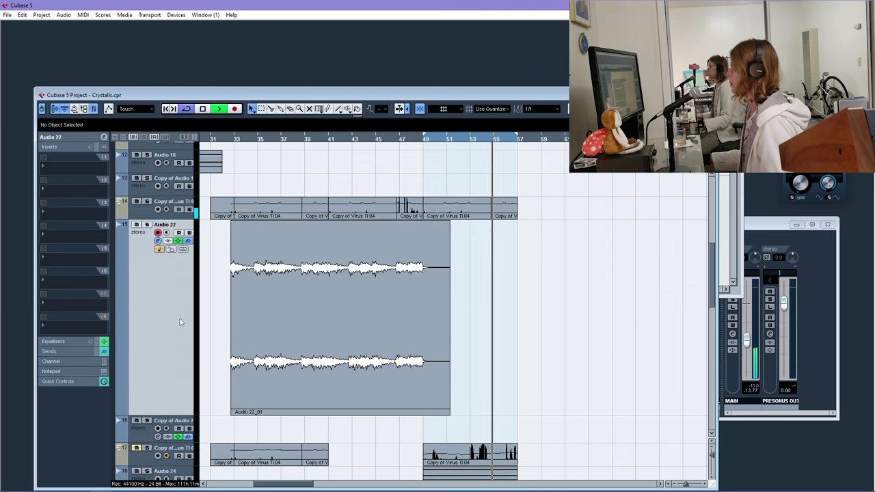
{"action": "left_click", "coordinate": [140, 440]}
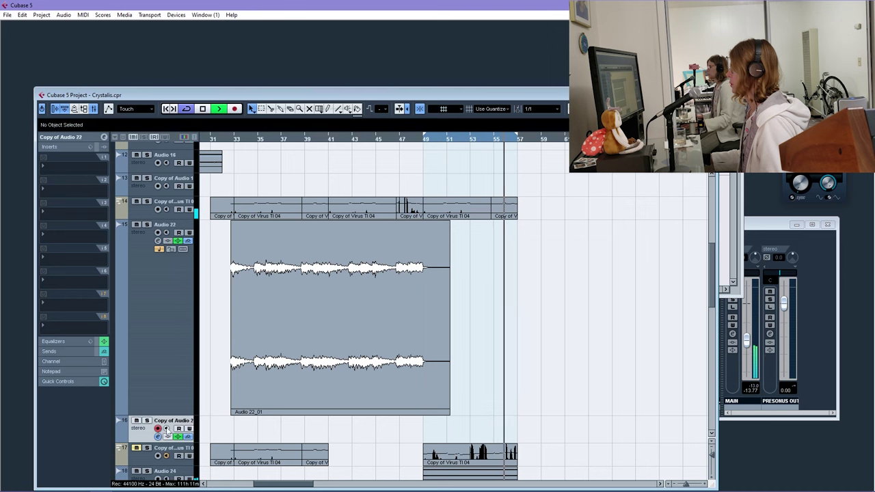
{"action": "scroll", "coordinate": [177, 350], "scroll_direction": "up", "scroll_amount": 2}
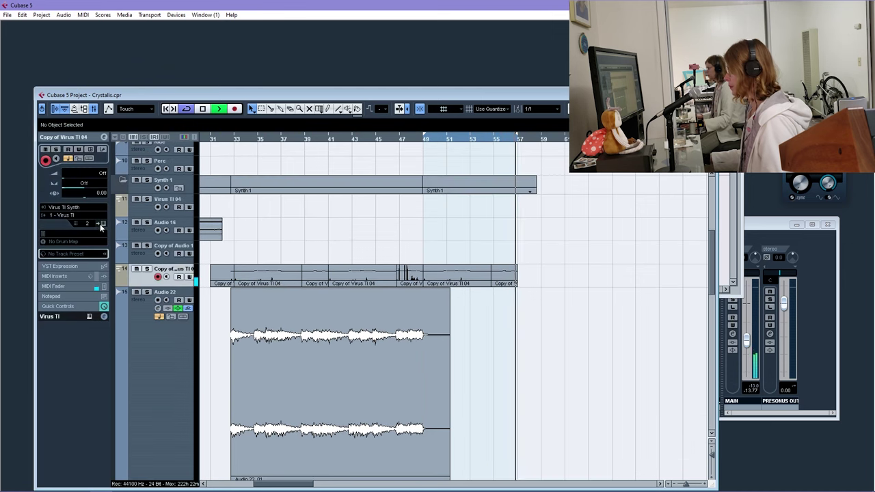
{"action": "left_click", "coordinate": [104, 137]}
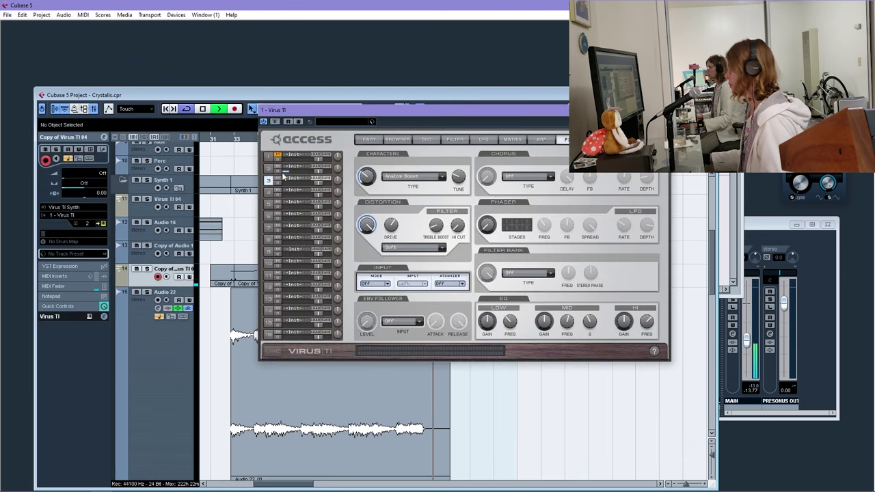
Check the filter and oscillator pages of Virus TI part 3 and try shifting its oscillator 1/2 balance
{"action": "left_click", "coordinate": [455, 139]}
{"action": "left_click_drag", "start_coordinate": [456, 115], "coordinate": [361, 165]}
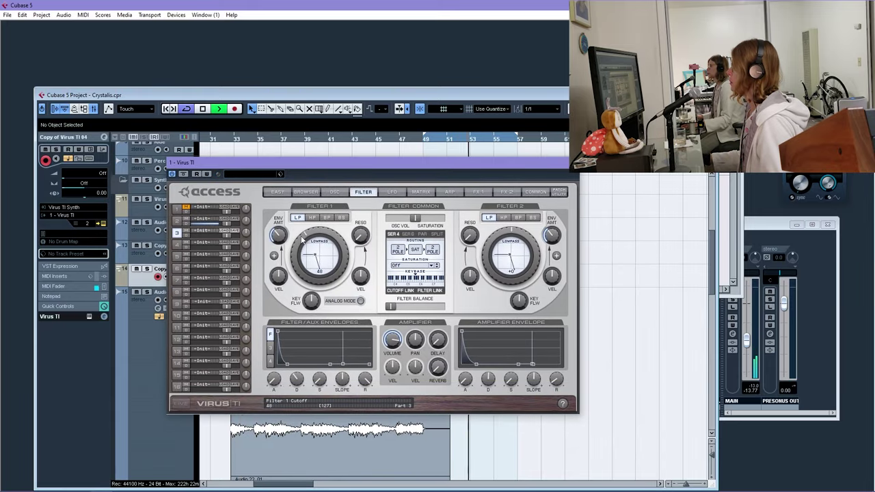
{"action": "left_click", "coordinate": [335, 191]}
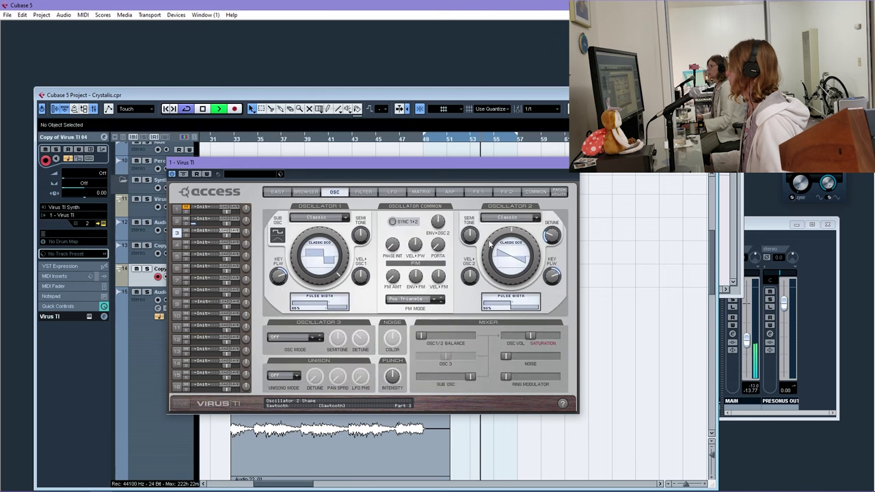
{"action": "left_click_drag", "start_coordinate": [422, 337], "coordinate": [450, 343]}
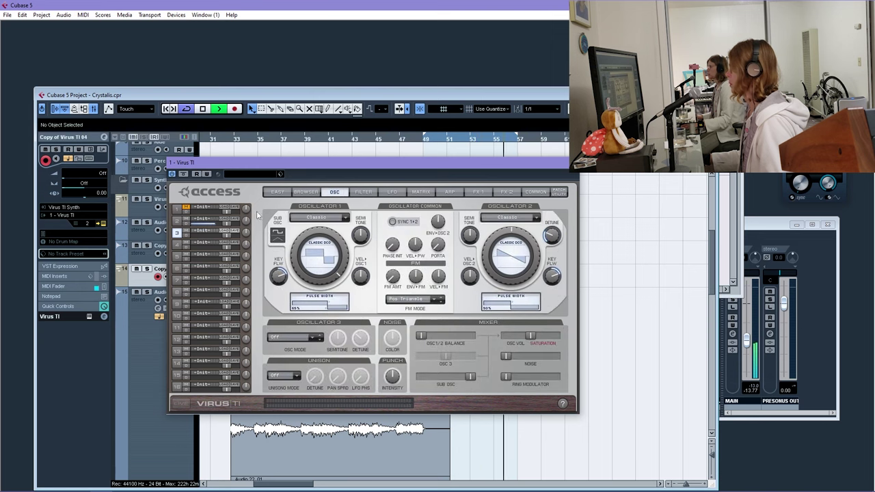
Switch the Virus TI to part 2, set its unison mode to Twin and raise the unison detune to 82
{"action": "left_click", "coordinate": [177, 221]}
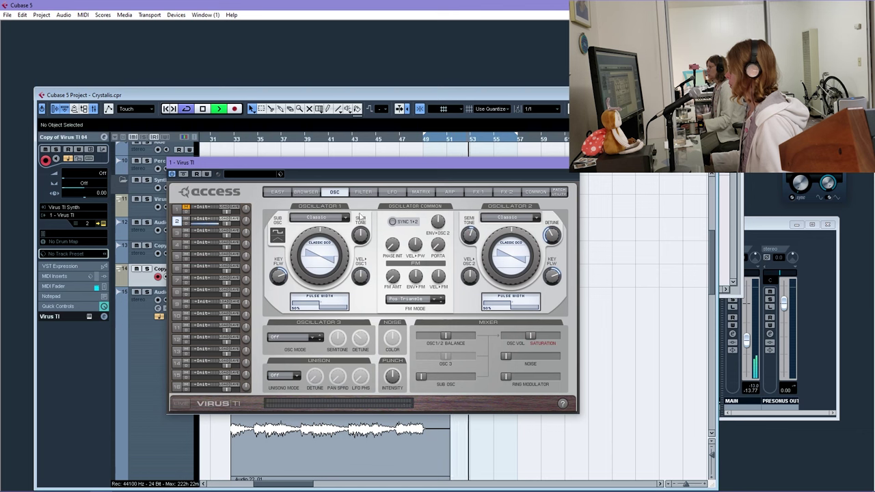
{"action": "left_click", "coordinate": [286, 375]}
{"action": "left_click", "coordinate": [284, 387]}
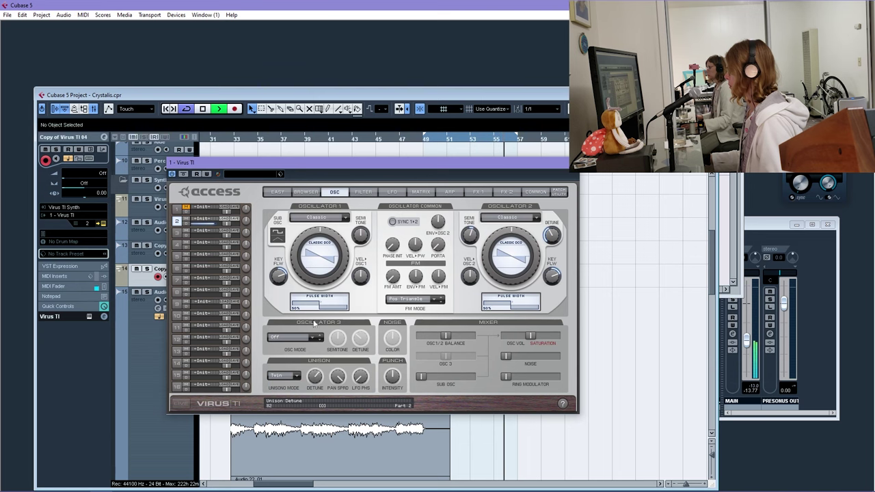
Play the arrangement from bar 49 and solo the Copy of Virus TI 04 track to hear the synth alone
{"action": "left_click_drag", "start_coordinate": [279, 166], "coordinate": [429, 157]}
{"action": "scroll", "coordinate": [244, 284], "scroll_direction": "down", "scroll_amount": 5}
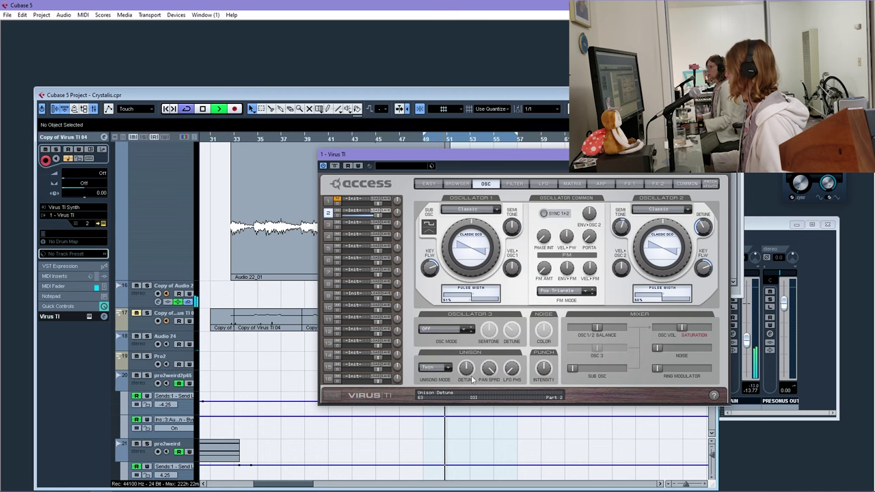
{"action": "key", "text": "space"}
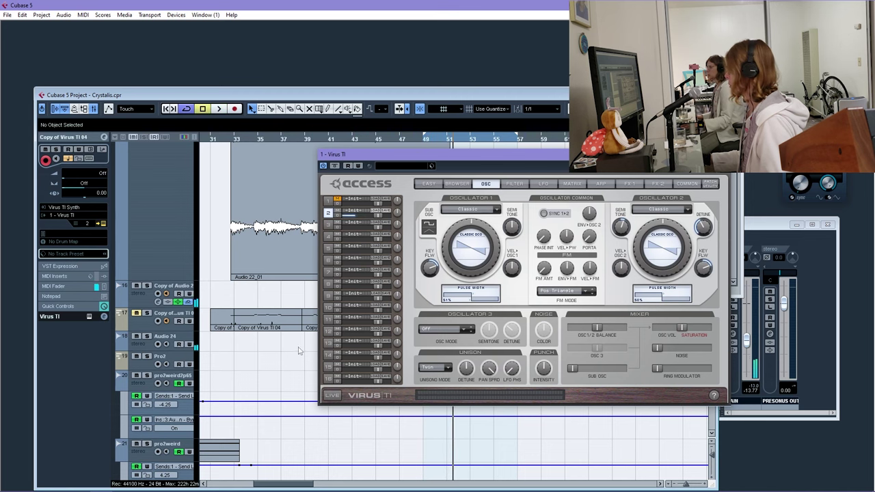
{"action": "left_click_drag", "start_coordinate": [439, 151], "coordinate": [430, 215]}
{"action": "left_click", "coordinate": [421, 142]}
{"action": "key", "text": "space"}
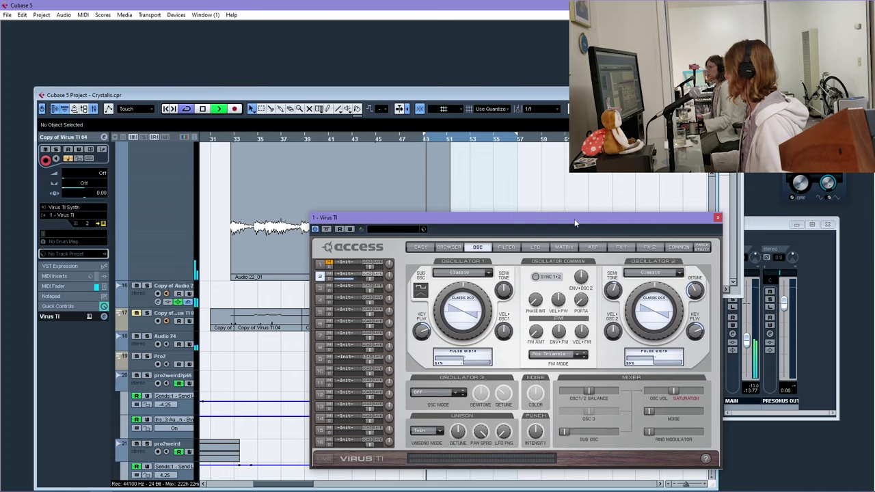
{"action": "left_click_drag", "start_coordinate": [574, 223], "coordinate": [518, 143]}
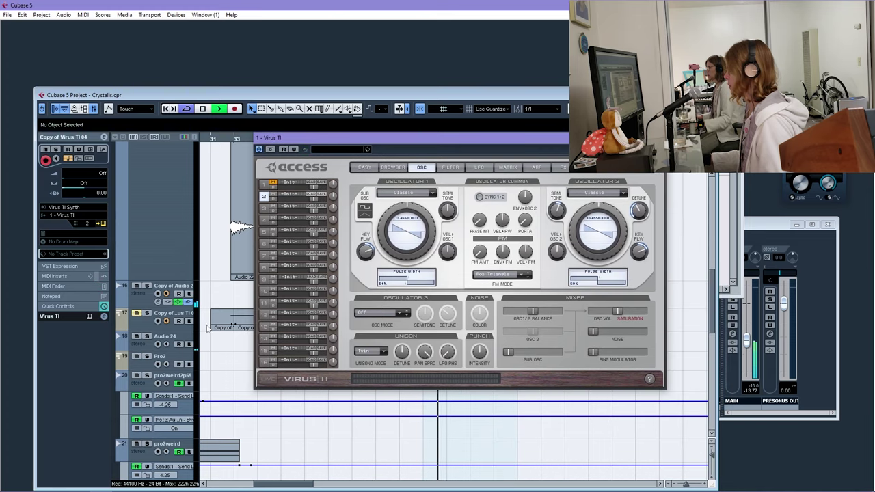
{"action": "scroll", "coordinate": [217, 285], "scroll_direction": "up", "scroll_amount": 5}
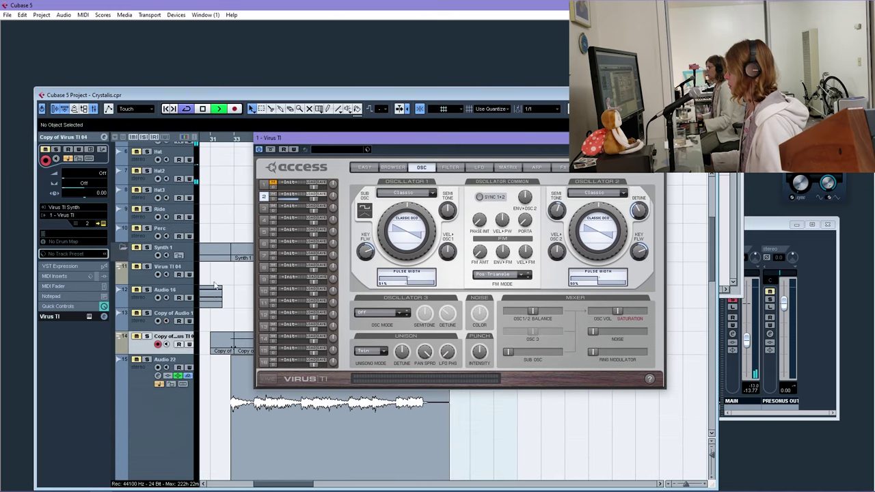
{"action": "left_click", "coordinate": [146, 336]}
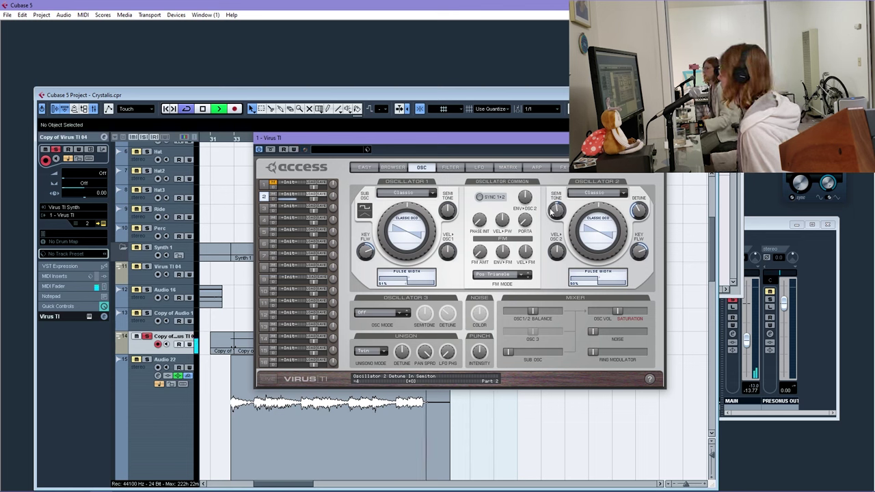
Set part 2's filter 1 to band-pass with cutoff 71 and envelope amount 34.4 %, and raise the filter envelope attack
{"action": "left_click", "coordinate": [450, 166]}
{"action": "left_click_drag", "start_coordinate": [418, 229], "coordinate": [397, 238]}
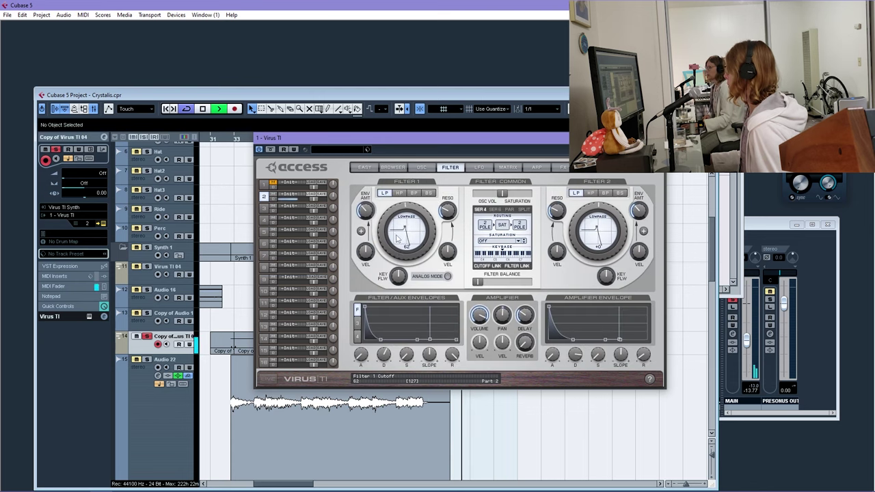
{"action": "left_click", "coordinate": [413, 193]}
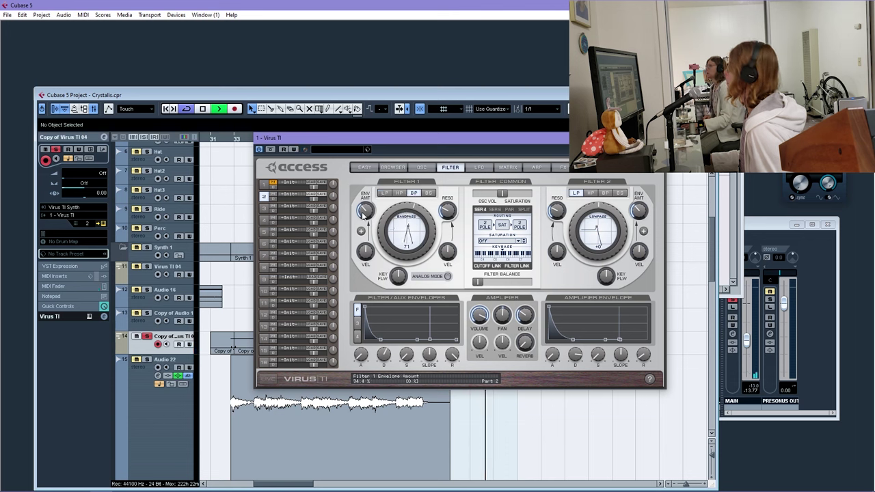
{"action": "mouse_move", "coordinate": [364, 309]}
{"action": "left_mouse_down"}
{"action": "mouse_move", "coordinate": [353, 324]}
{"action": "mouse_move", "coordinate": [348, 303]}
{"action": "left_mouse_up"}
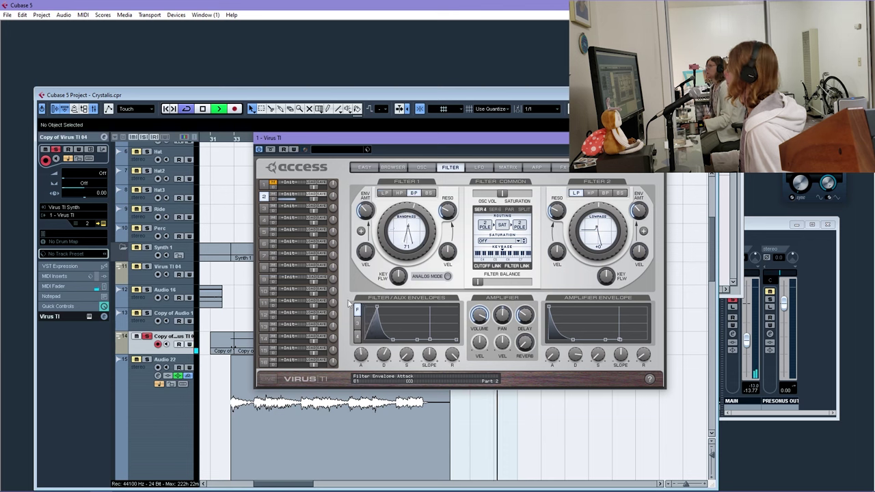
Modulate filter 1's cutoff by +50 % with LFO 2, using a sawtooth wave and a 3/16 clock
{"action": "left_click", "coordinate": [480, 167]}
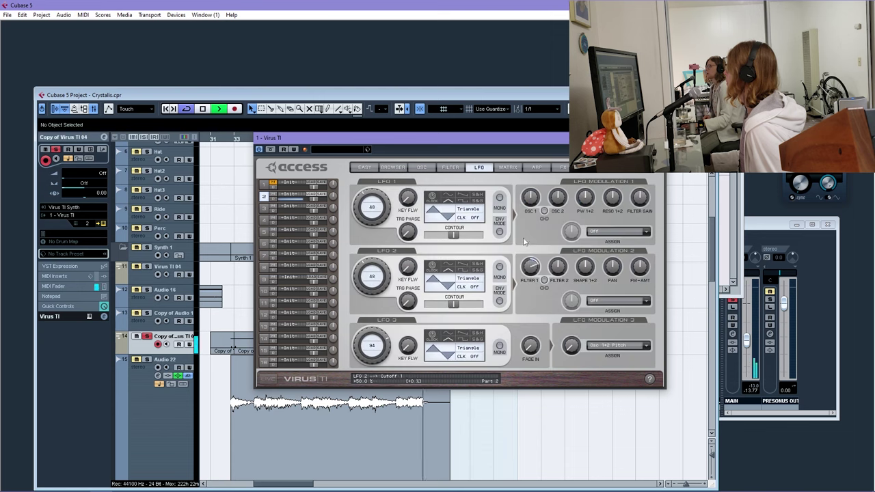
{"action": "left_click", "coordinate": [454, 276]}
{"action": "left_click", "coordinate": [476, 288]}
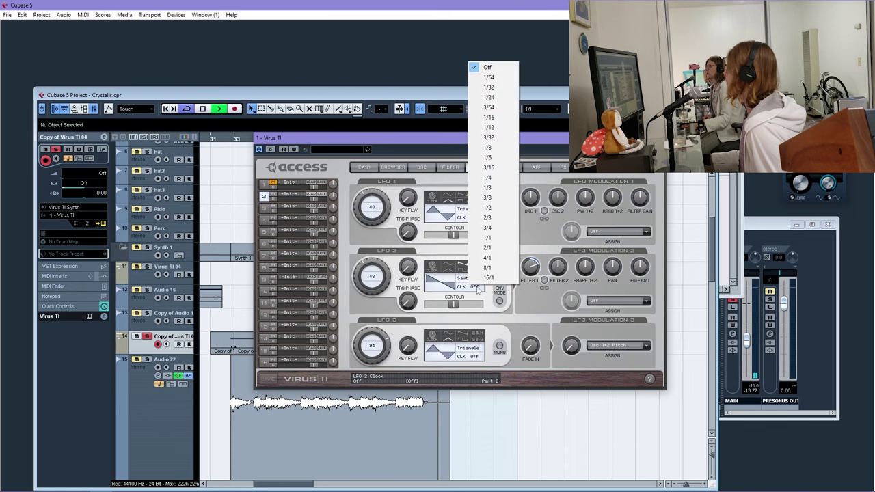
{"action": "left_click", "coordinate": [489, 138]}
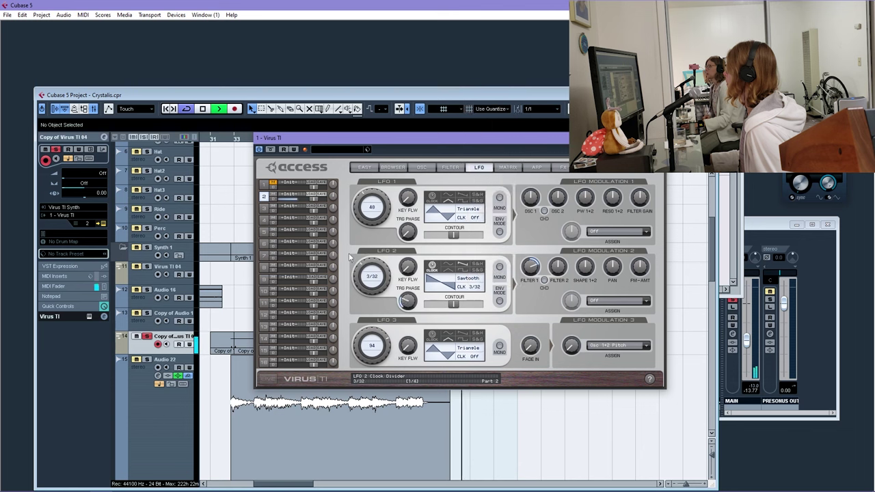
{"action": "left_click_drag", "start_coordinate": [350, 257], "coordinate": [347, 248]}
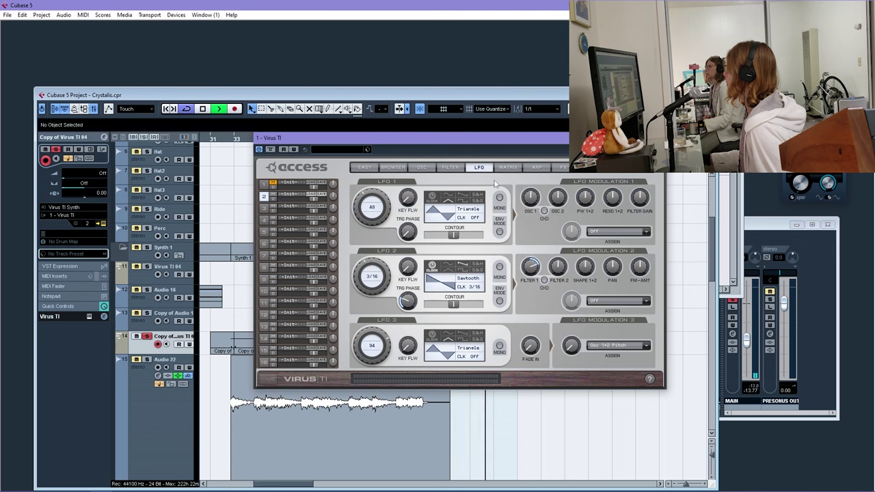
Adjust LFO 2's filter 1 amount, set its contour to -31 and clock to 3/8, and add modulation of the pan
{"action": "left_click", "coordinate": [562, 166]}
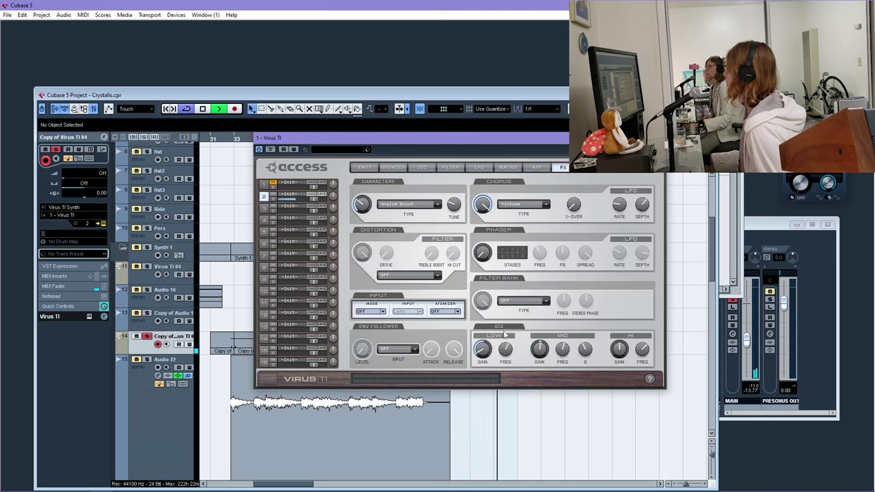
{"action": "left_click", "coordinate": [476, 167]}
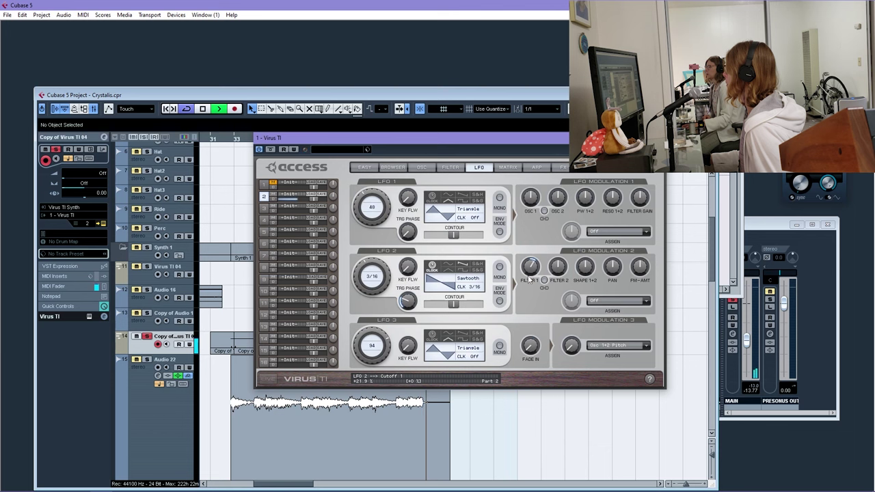
{"action": "left_click_drag", "start_coordinate": [523, 272], "coordinate": [521, 262]}
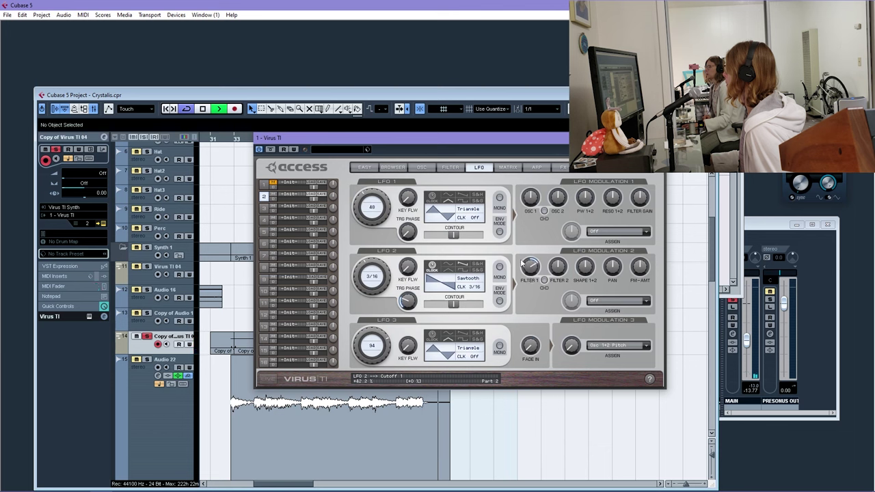
{"action": "mouse_move", "coordinate": [453, 304]}
{"action": "left_mouse_down"}
{"action": "mouse_move", "coordinate": [471, 306]}
{"action": "mouse_move", "coordinate": [439, 308]}
{"action": "left_mouse_up"}
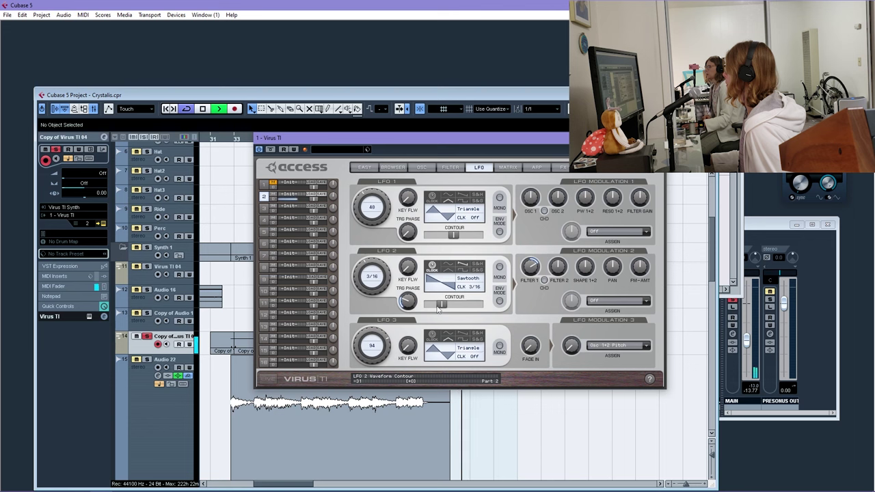
{"action": "mouse_move", "coordinate": [524, 279]}
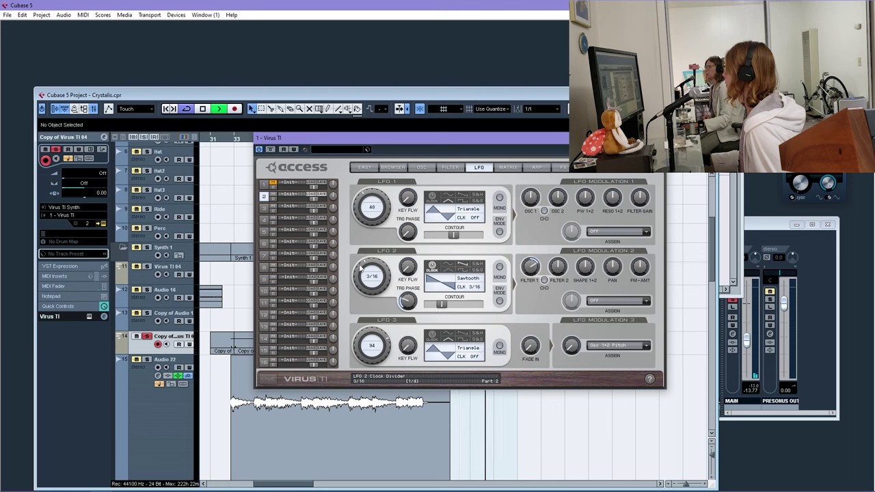
{"action": "scroll", "coordinate": [355, 264], "scroll_direction": "down", "scroll_amount": 1}
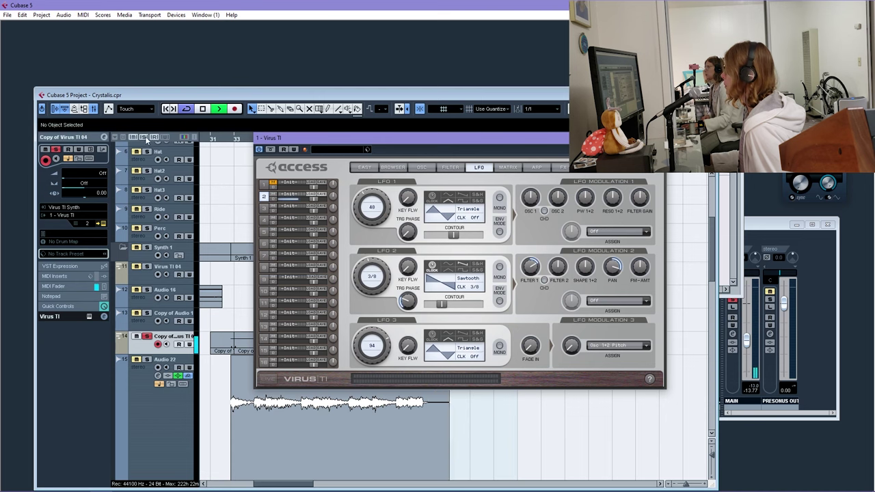
Turn off the track's solo, uncover the arrangement and play the full mix from bar 47
{"action": "left_click_drag", "start_coordinate": [336, 144], "coordinate": [417, 376]}
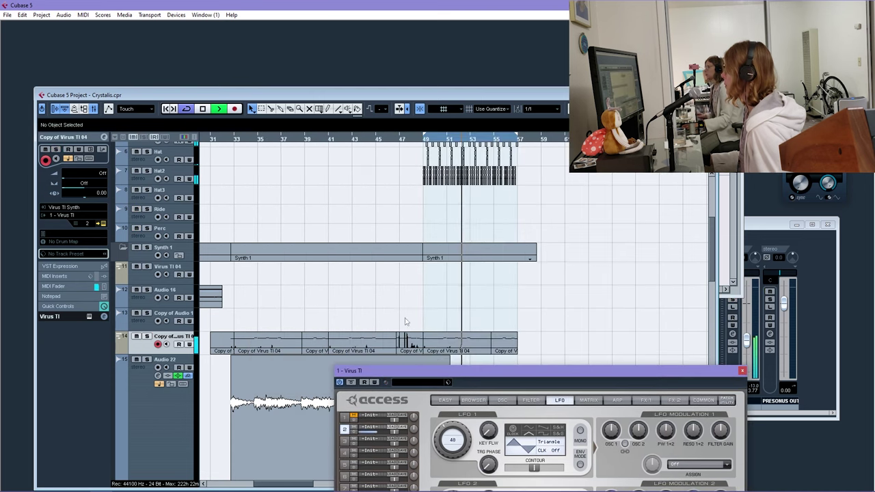
{"action": "key", "text": "space"}
{"action": "left_click", "coordinate": [402, 140]}
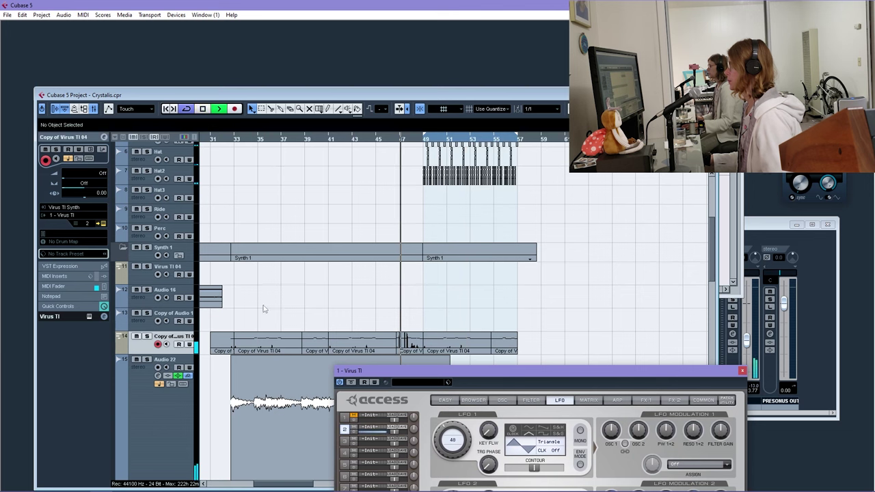
Try moving track 14's parts from bars 31–49 earlier, with the first one starting at bar 27 beat 2
{"action": "left_click_drag", "start_coordinate": [405, 325], "coordinate": [229, 345]}
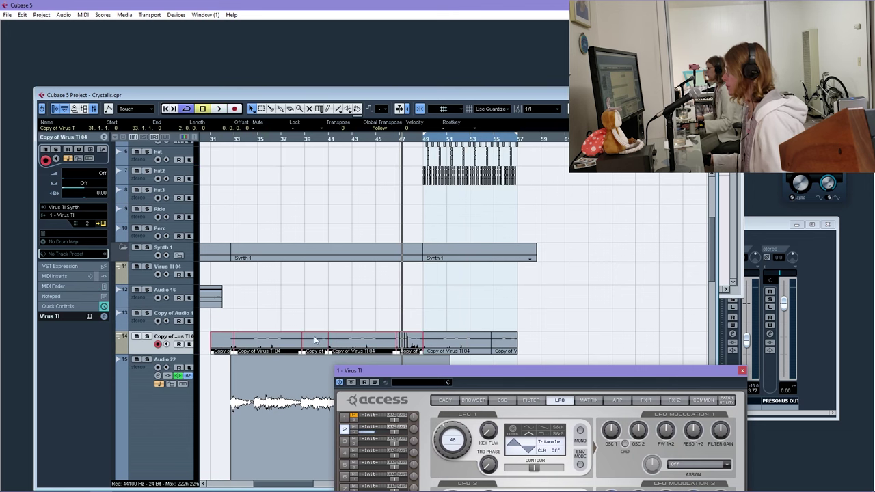
{"action": "left_click_drag", "start_coordinate": [406, 340], "coordinate": [367, 340]}
{"action": "key", "text": "space"}
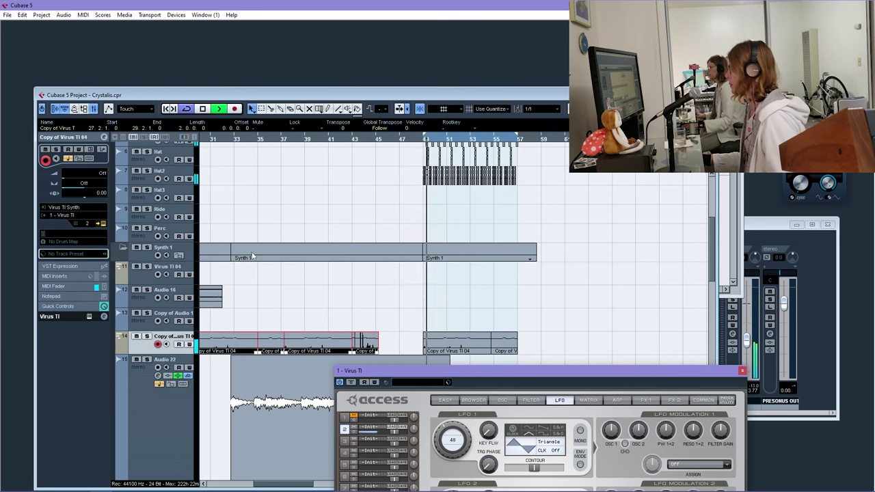
{"action": "key", "text": "ctrl+z"}
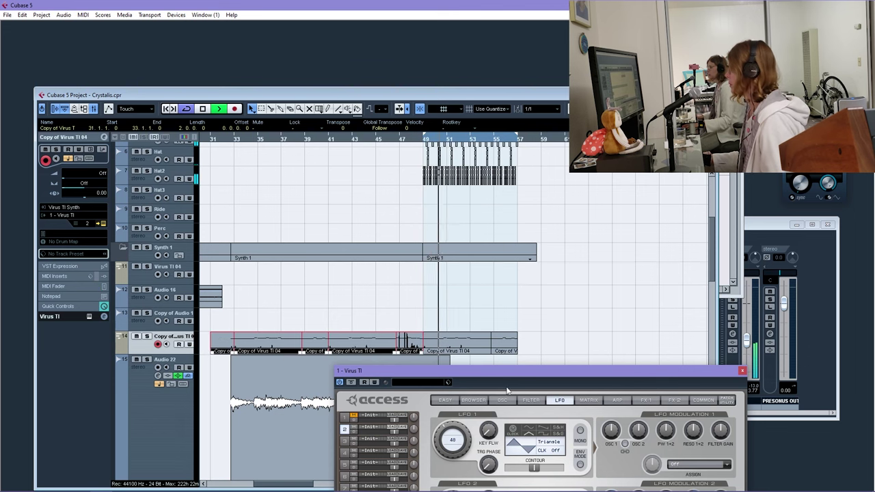
Check part 2's delay settings in the Virus TI and set LFO 2's clock to 1/16
{"action": "left_click_drag", "start_coordinate": [509, 370], "coordinate": [341, 177]}
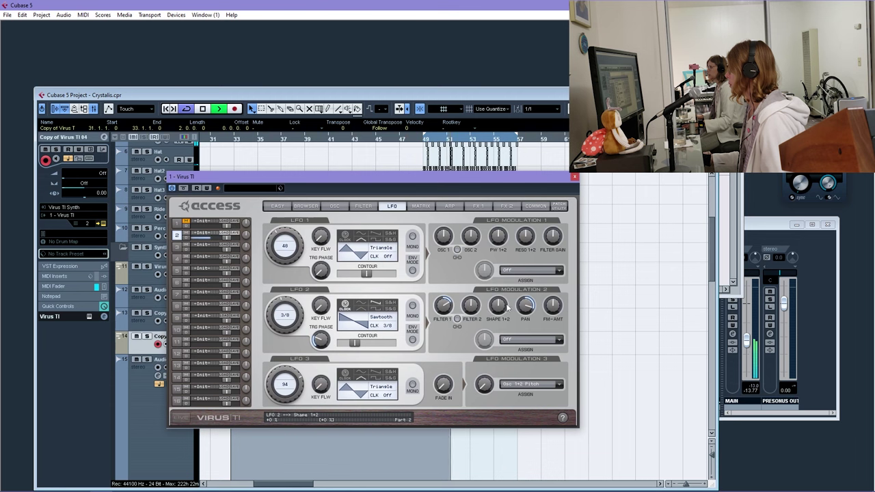
{"action": "left_click", "coordinate": [507, 205]}
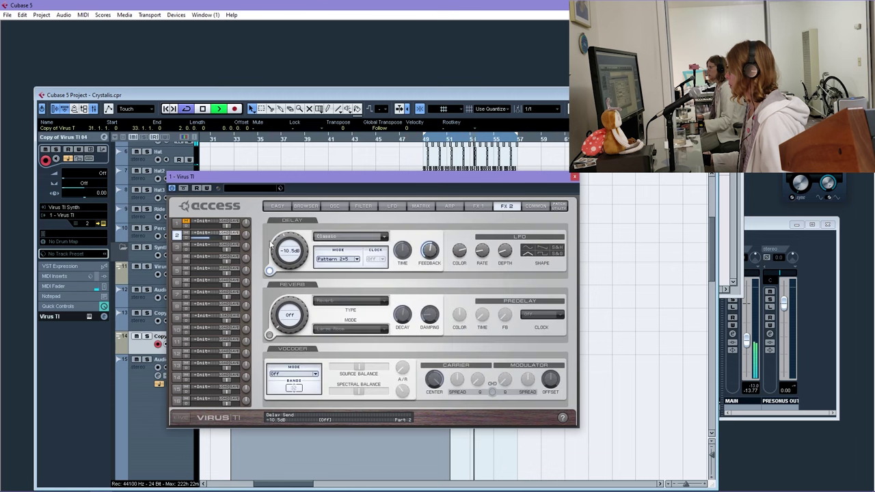
{"action": "left_click", "coordinate": [390, 206]}
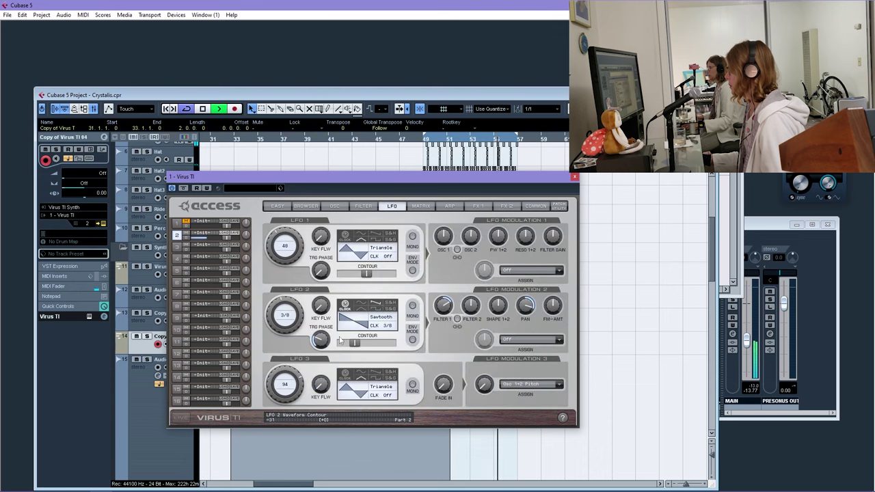
{"action": "left_click_drag", "start_coordinate": [297, 309], "coordinate": [274, 311]}
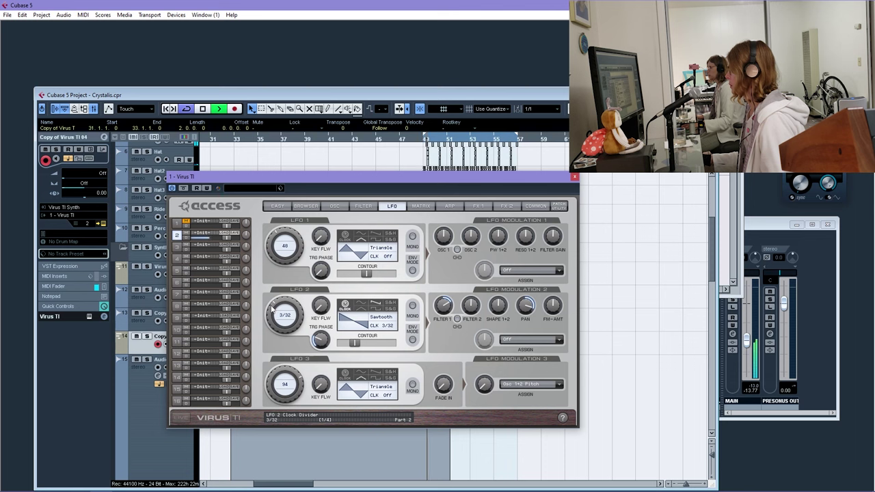
{"action": "left_click_drag", "start_coordinate": [272, 313], "coordinate": [269, 325]}
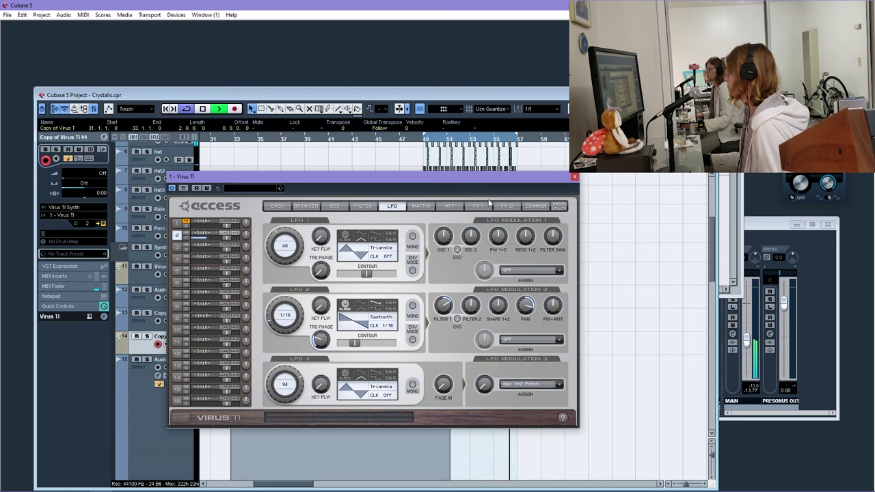
Review part 2's filter and delay pages and close the Virus TI instrument
{"action": "left_click", "coordinate": [369, 207]}
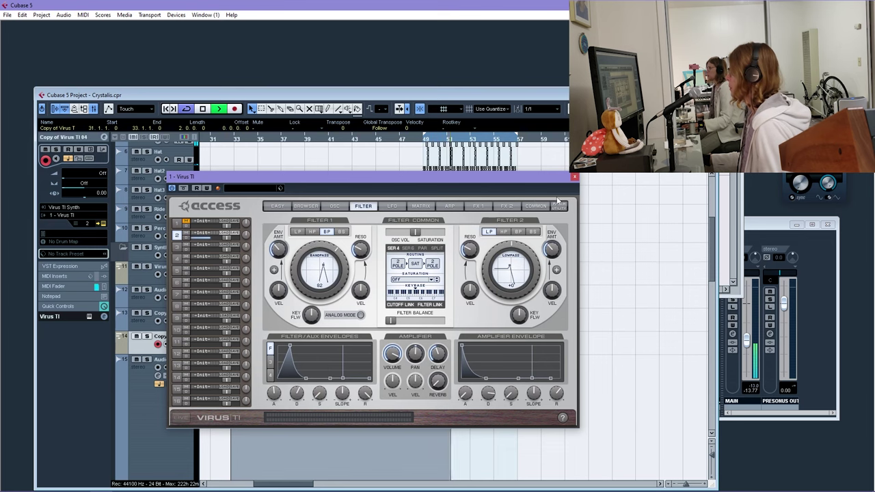
{"action": "left_click", "coordinate": [509, 207]}
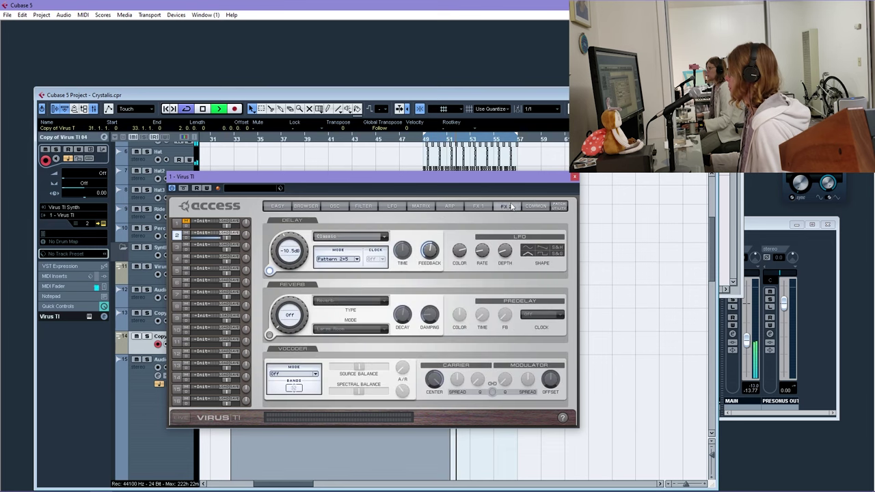
{"action": "left_click", "coordinate": [574, 177]}
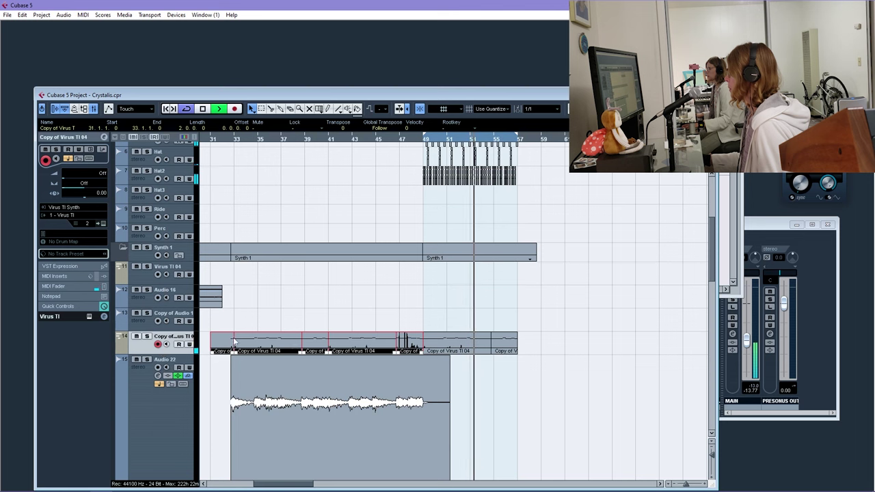
Move track 14's selected parts before bar 49 so the first starts at bar 27 beat 2, and play from bar 47
{"action": "key", "text": "space"}
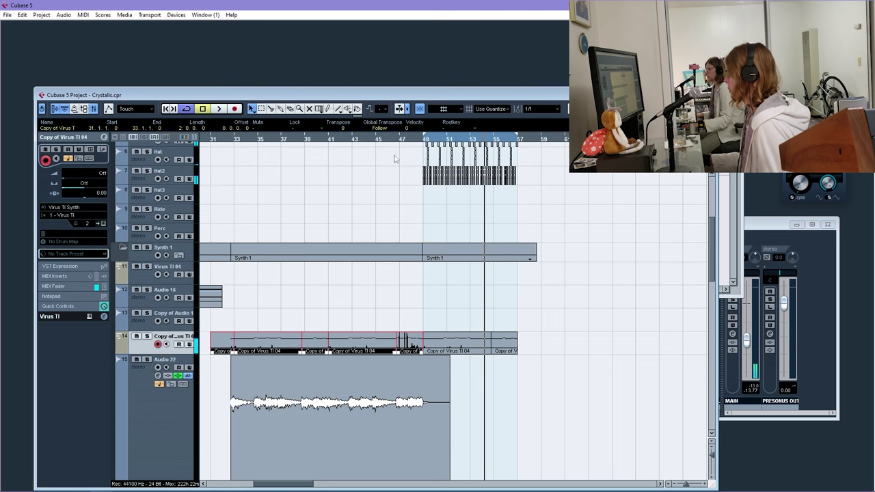
{"action": "left_click_drag", "start_coordinate": [408, 336], "coordinate": [364, 337]}
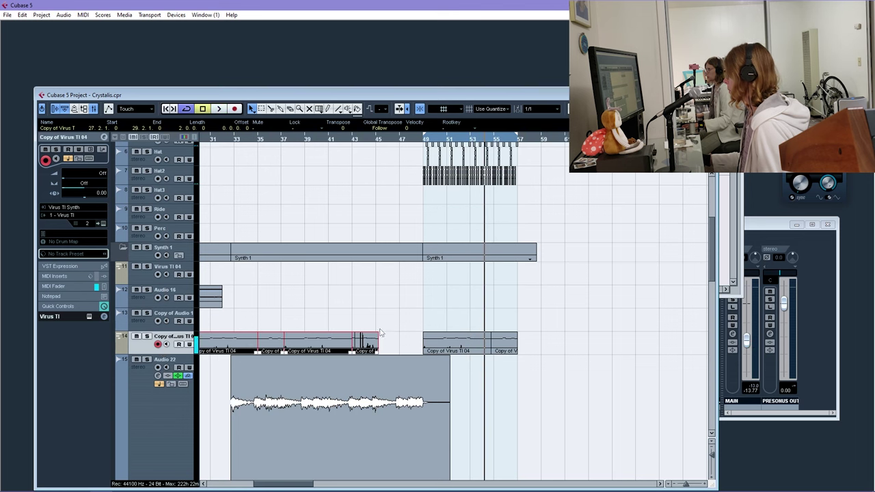
{"action": "left_click", "coordinate": [400, 141]}
{"action": "key", "text": "space"}
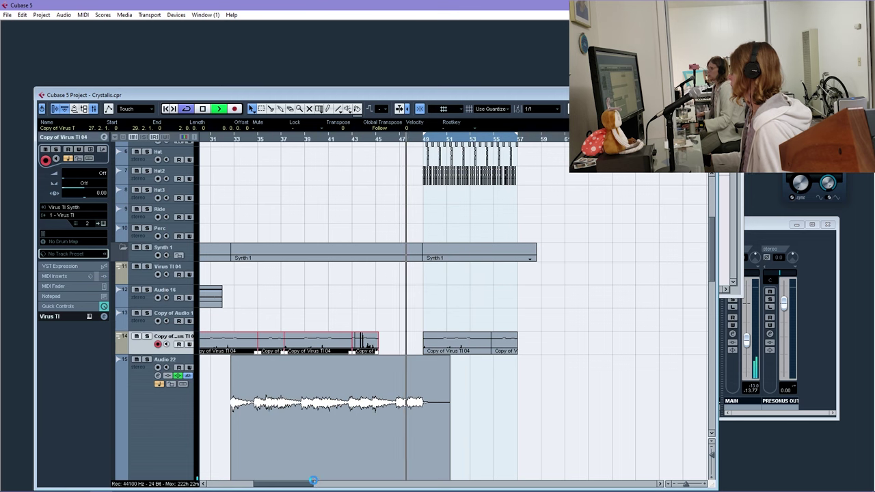
Play through the bar 49 transition, examine how the synth and audio tracks line up, and stop playback
{"action": "left_click_drag", "start_coordinate": [312, 483], "coordinate": [314, 484]}
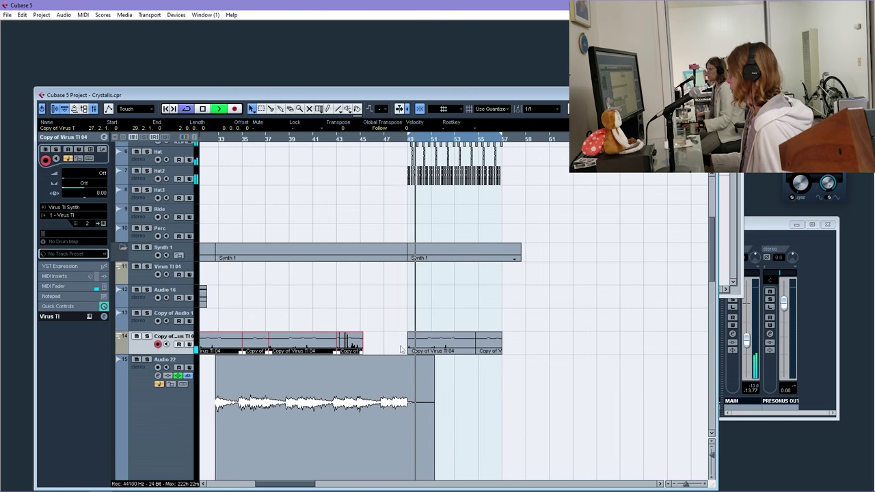
{"action": "scroll", "coordinate": [397, 328], "scroll_direction": "down", "scroll_amount": 5}
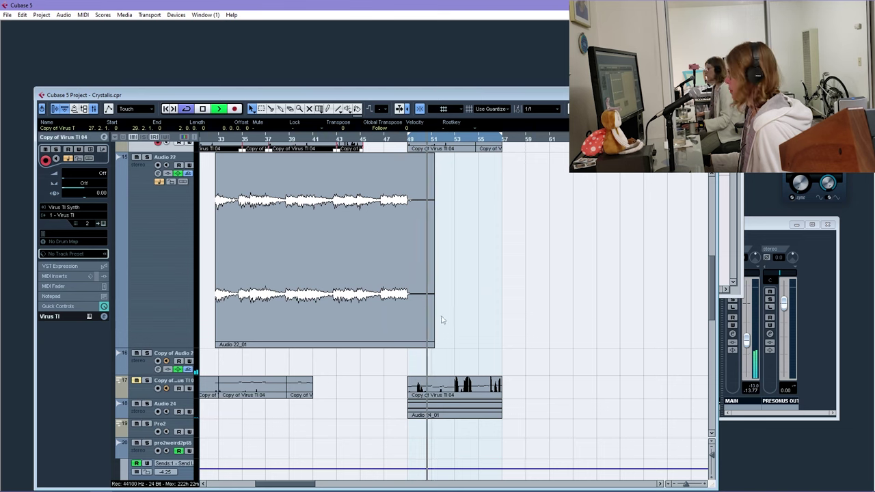
{"action": "scroll", "coordinate": [456, 298], "scroll_direction": "up", "scroll_amount": 6}
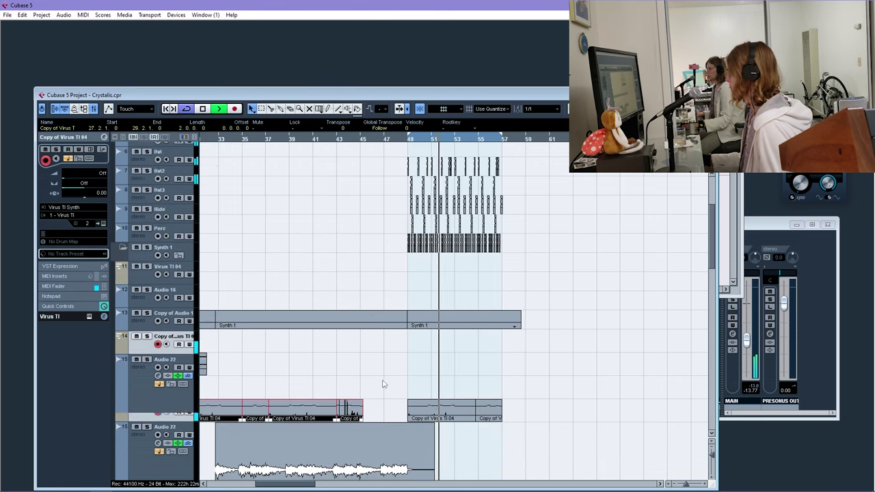
{"action": "scroll", "coordinate": [382, 383], "scroll_direction": "down", "scroll_amount": 3}
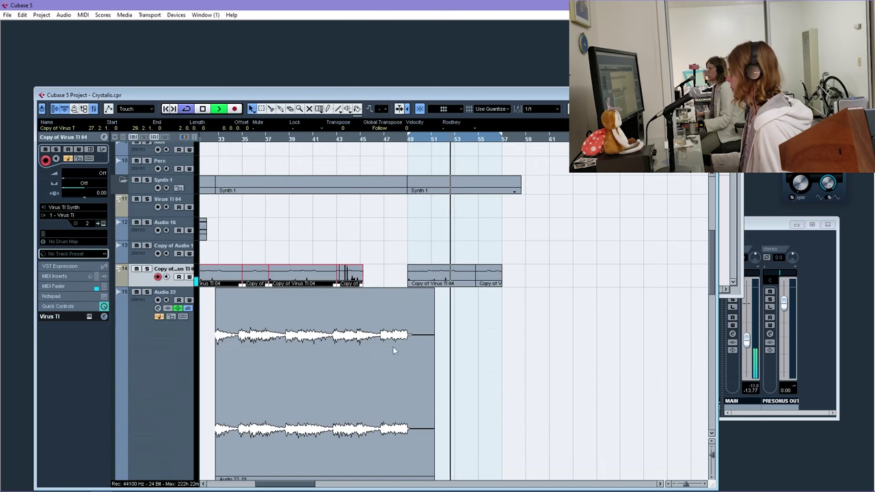
{"action": "scroll", "coordinate": [334, 273], "scroll_direction": "down", "scroll_amount": 5}
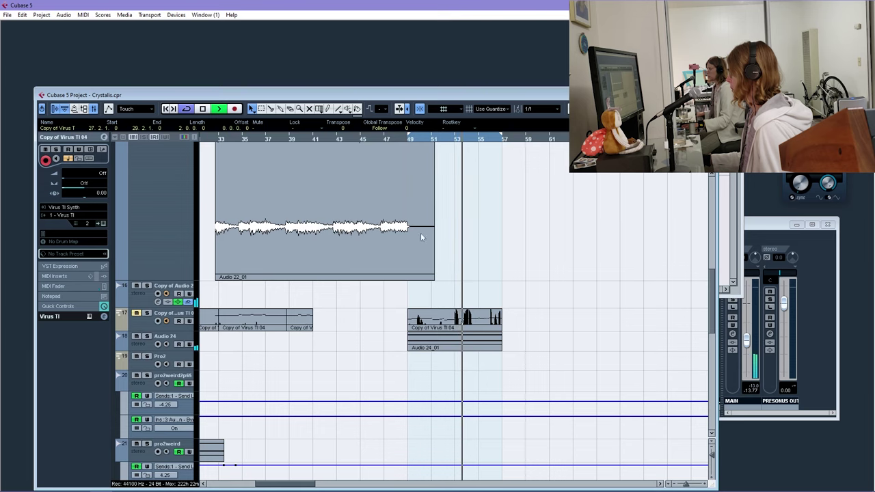
{"action": "scroll", "coordinate": [421, 233], "scroll_direction": "up", "scroll_amount": 3}
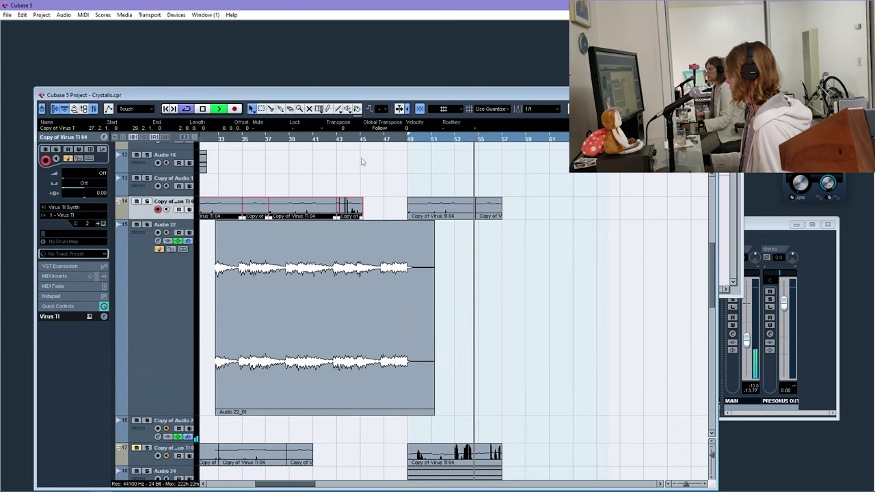
{"action": "key", "text": "space"}
Try recording onto track 16 from bar 48 and open the LFO page of track 14's Virus TI
{"action": "key", "text": "h"}
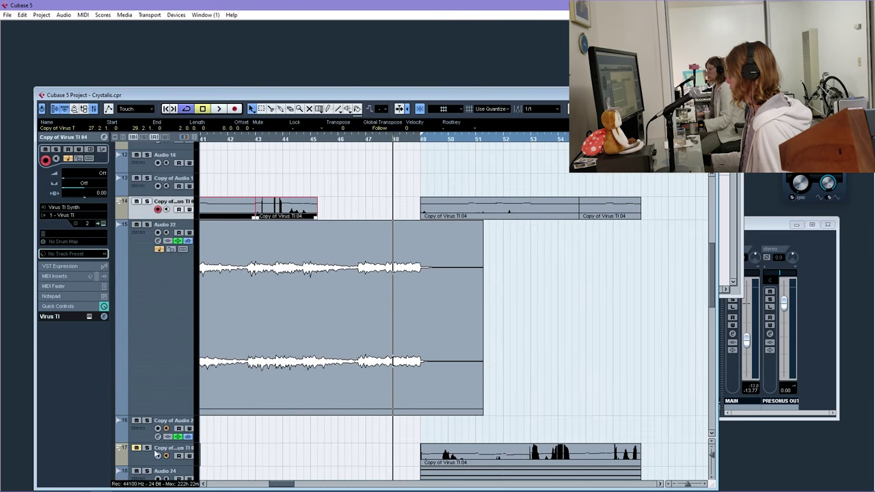
{"action": "left_click", "coordinate": [150, 431]}
{"action": "left_click", "coordinate": [234, 111]}
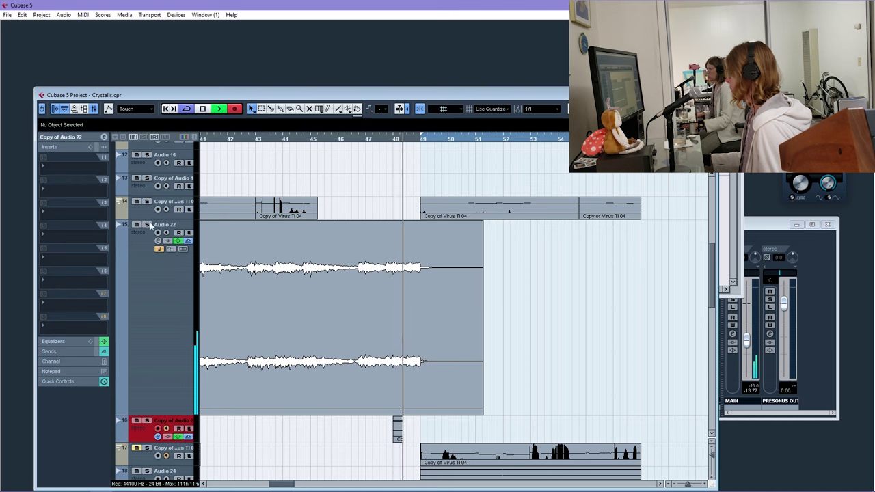
{"action": "left_click", "coordinate": [168, 208]}
{"action": "left_click", "coordinate": [103, 224]}
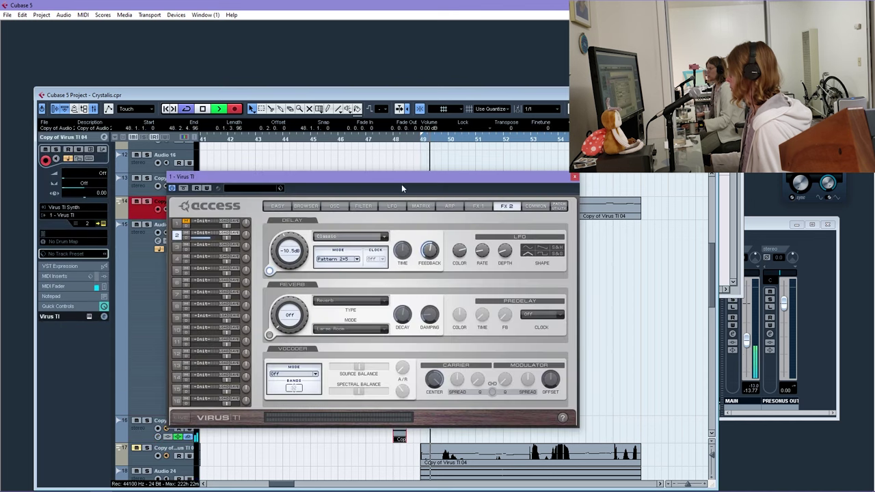
{"action": "left_click", "coordinate": [391, 205]}
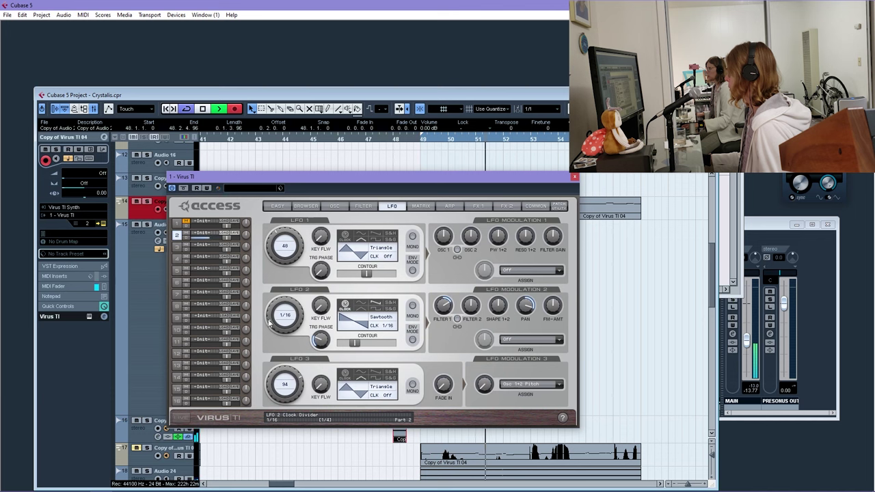
Try LFO 2 clock values of 1/8, 1/16 and 16/1 during recording, close the Virus TI, and stop
{"action": "scroll", "coordinate": [270, 319], "scroll_direction": "up", "scroll_amount": 1}
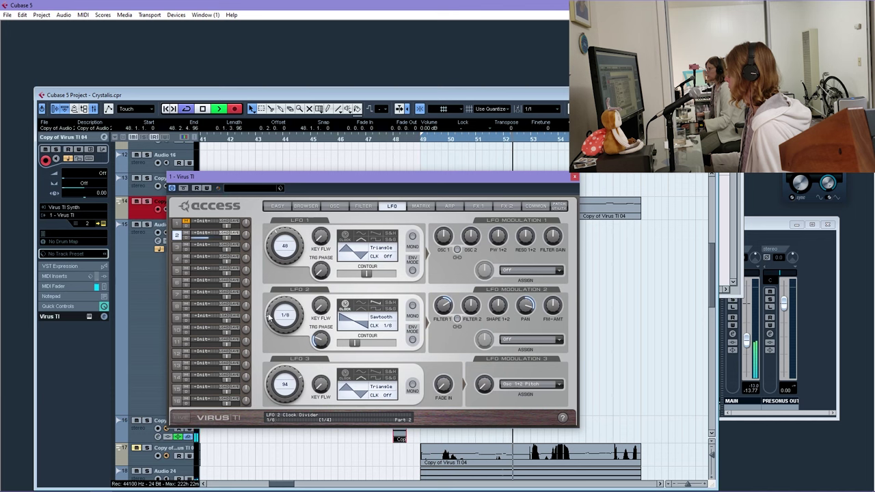
{"action": "scroll", "coordinate": [270, 316], "scroll_direction": "down", "scroll_amount": 2}
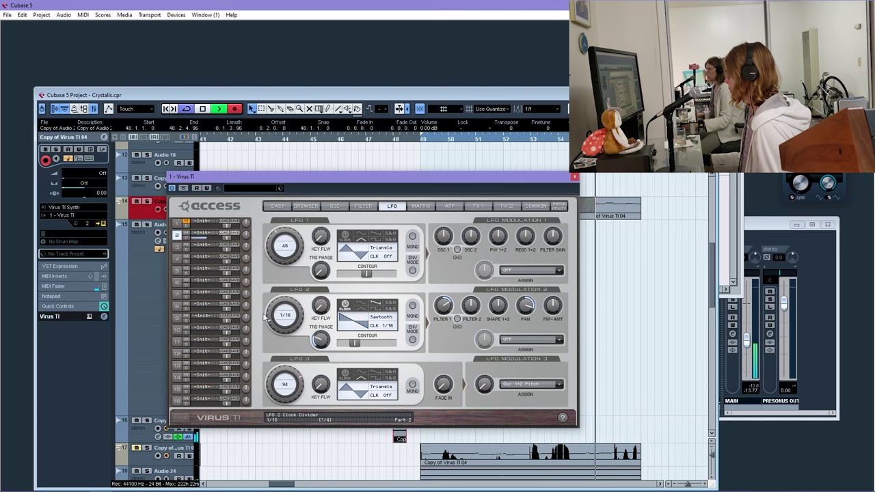
{"action": "scroll", "coordinate": [264, 314], "scroll_direction": "up", "scroll_amount": 1}
{"action": "left_click_drag", "start_coordinate": [263, 308], "coordinate": [269, 292]}
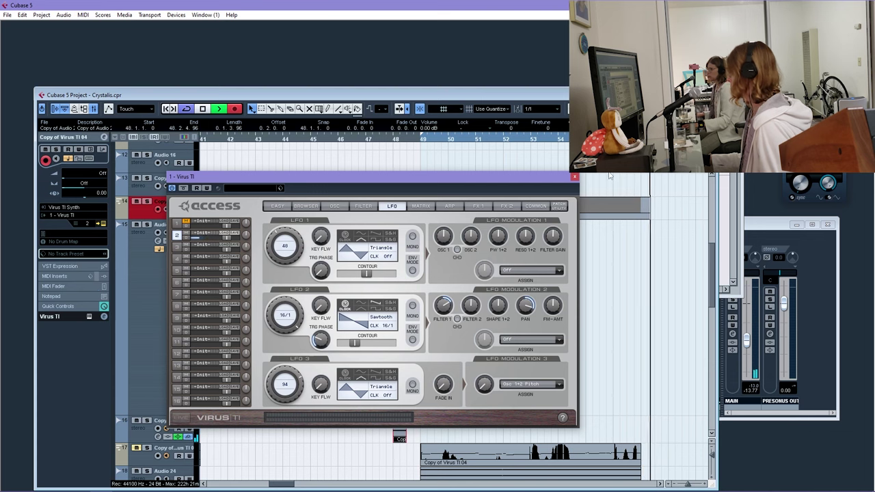
{"action": "left_click", "coordinate": [575, 176]}
{"action": "scroll", "coordinate": [369, 285], "scroll_direction": "down", "scroll_amount": 5}
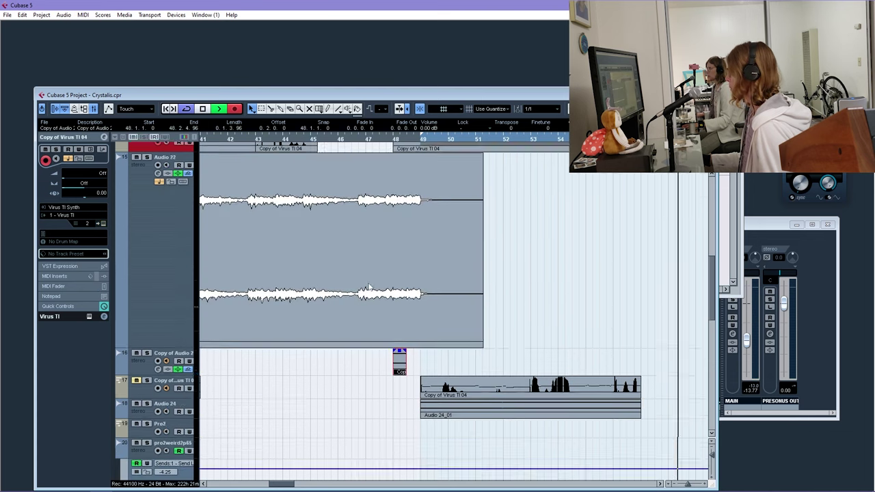
{"action": "scroll", "coordinate": [369, 285], "scroll_direction": "up", "scroll_amount": 5}
{"action": "key", "text": "space"}
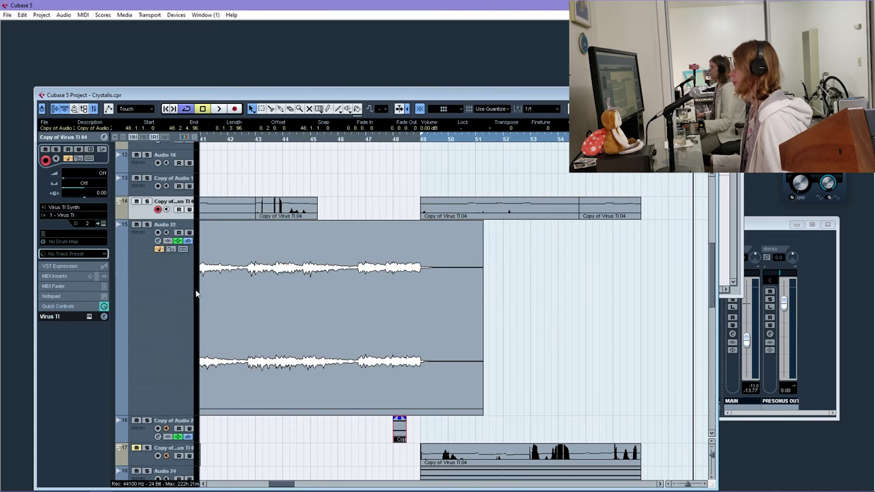
Reopen track 14's Virus TI, move its window clear of the timeline, and try recording from bar 48
{"action": "left_click", "coordinate": [157, 430]}
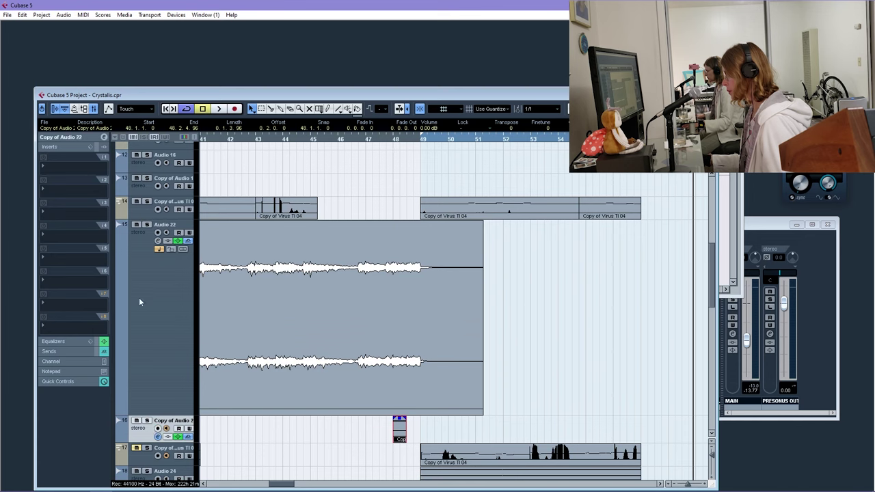
{"action": "left_click", "coordinate": [145, 216]}
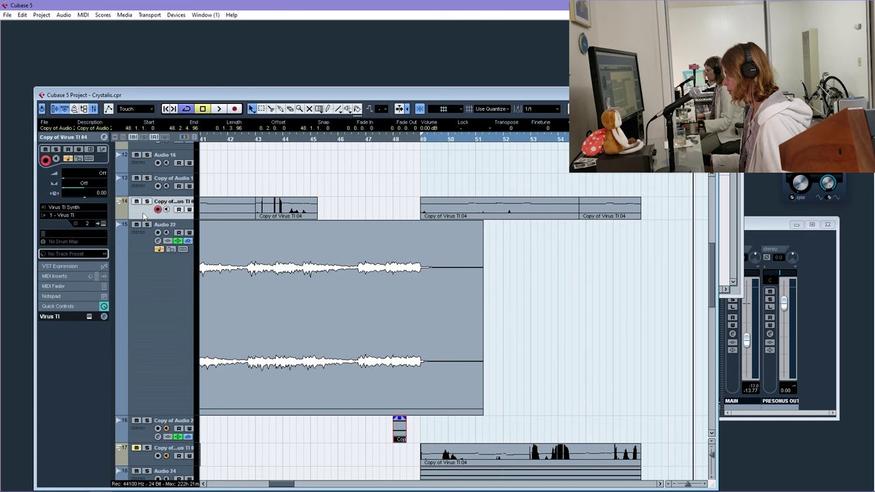
{"action": "left_click", "coordinate": [102, 223]}
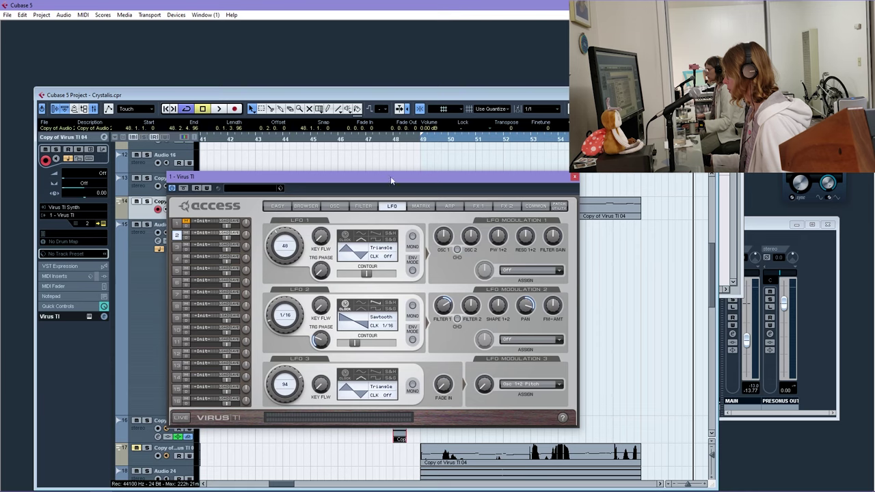
{"action": "left_click_drag", "start_coordinate": [391, 180], "coordinate": [398, 305]}
{"action": "left_click", "coordinate": [396, 140]}
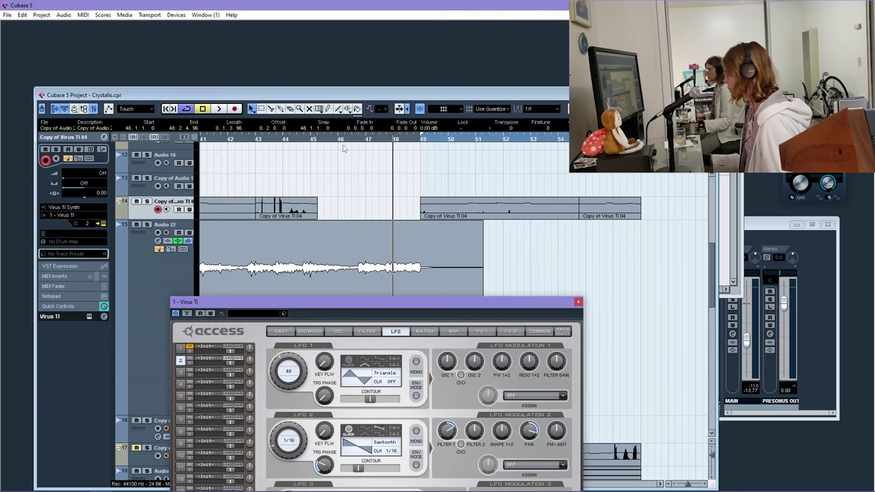
{"action": "left_click", "coordinate": [234, 108]}
{"action": "key", "text": "space"}
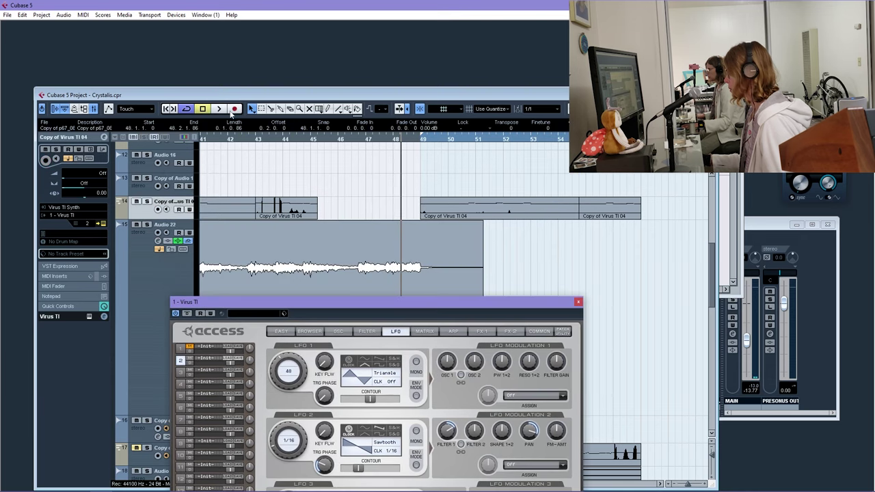
Record the Virus TI onto track 16 from bar 48, sweeping LFO 2's clock to 1/64, and close the instrument
{"action": "left_click_drag", "start_coordinate": [343, 308], "coordinate": [535, 316]}
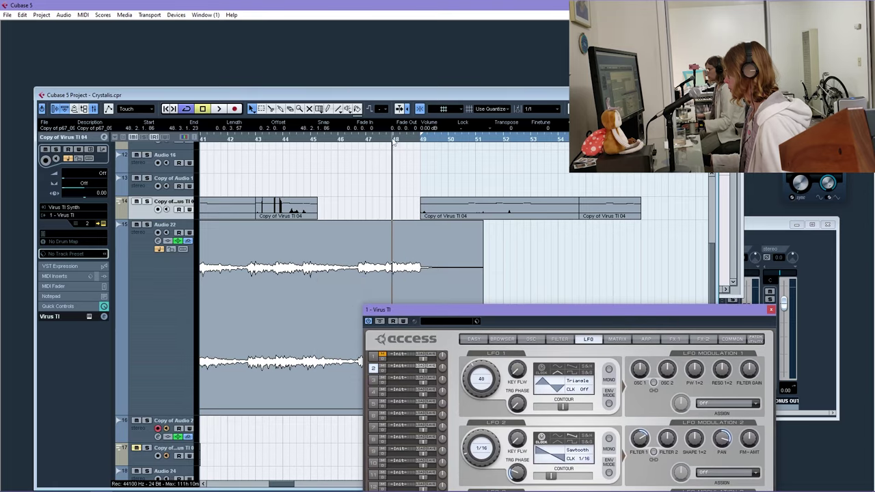
{"action": "left_click", "coordinate": [234, 108]}
{"action": "left_click_drag", "start_coordinate": [533, 311], "coordinate": [396, 214]}
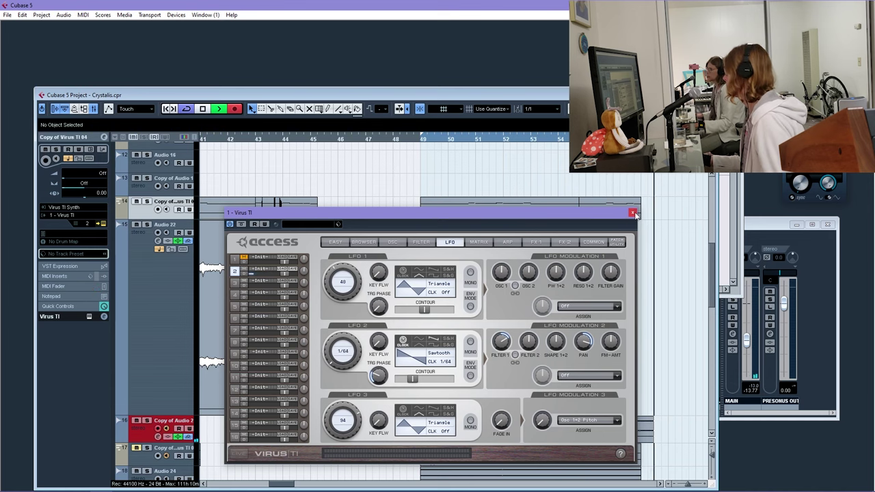
{"action": "key", "text": "ctrl+w"}
{"action": "scroll", "coordinate": [262, 484], "scroll_direction": "right", "scroll_amount": 3}
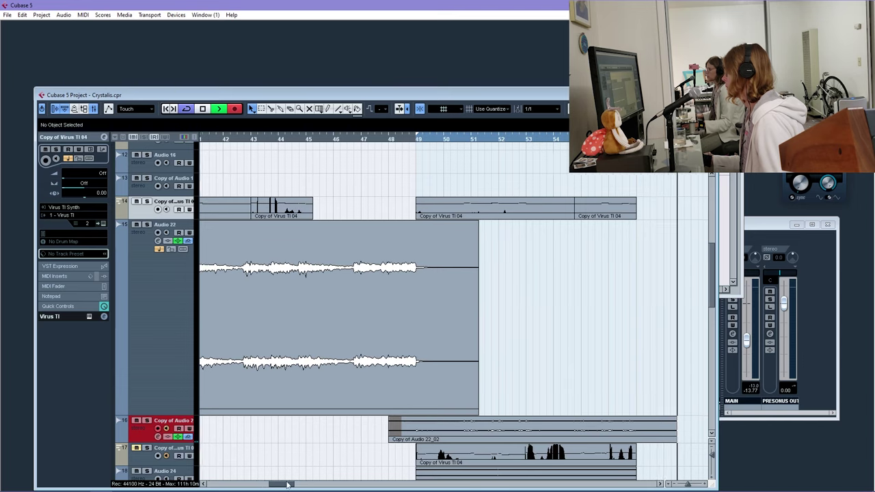
{"action": "scroll", "coordinate": [304, 422], "scroll_direction": "down", "scroll_amount": 4}
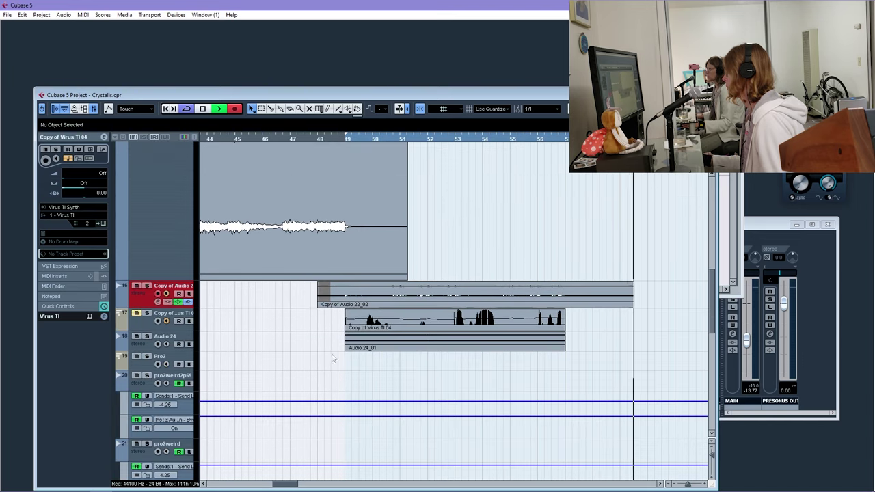
{"action": "key", "text": "space"}
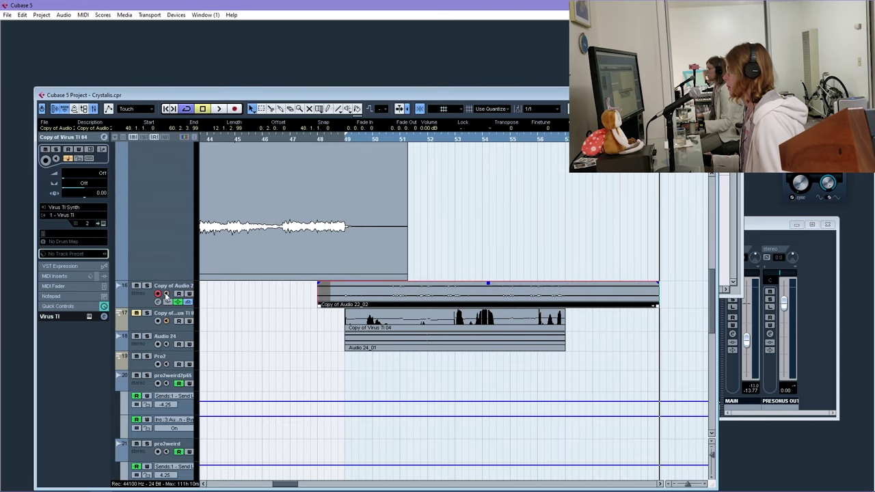
Align the recorded audio clip on track 16, trim its start to bar 49, and play the transition
{"action": "mouse_move", "coordinate": [317, 305]}
{"action": "left_mouse_down"}
{"action": "mouse_move", "coordinate": [345, 305]}
{"action": "mouse_move", "coordinate": [334, 309]}
{"action": "left_mouse_up"}
{"action": "left_click", "coordinate": [478, 294]}
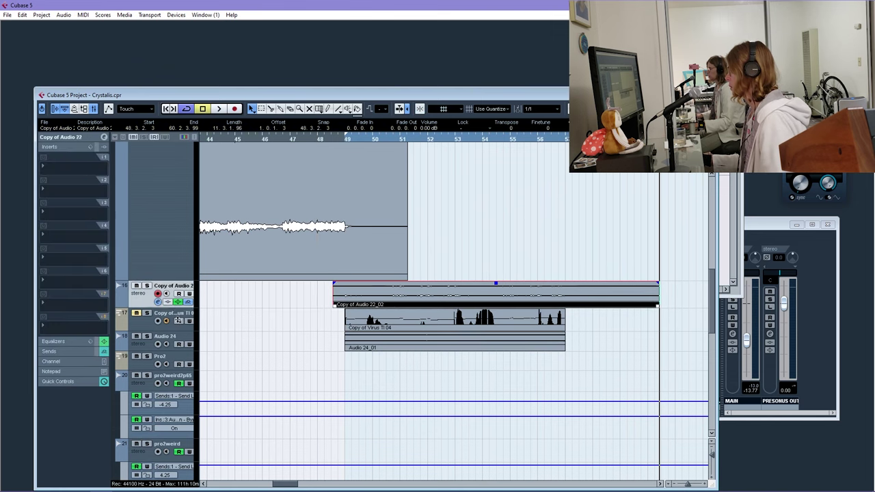
{"action": "left_click_drag", "start_coordinate": [349, 141], "coordinate": [404, 365]}
{"action": "left_click", "coordinate": [419, 109]}
{"action": "key", "text": "space"}
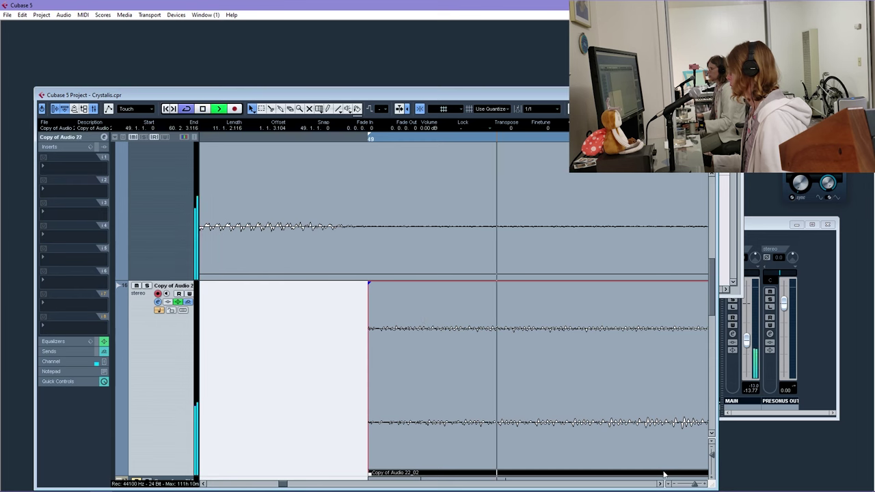
Review the drum, Virus TI and recorded audio tracks from bar 49 during playback, selecting the Clap track and track 14's first part there
{"action": "left_click_drag", "start_coordinate": [694, 486], "coordinate": [689, 486]}
{"action": "key", "text": "shift+g"}
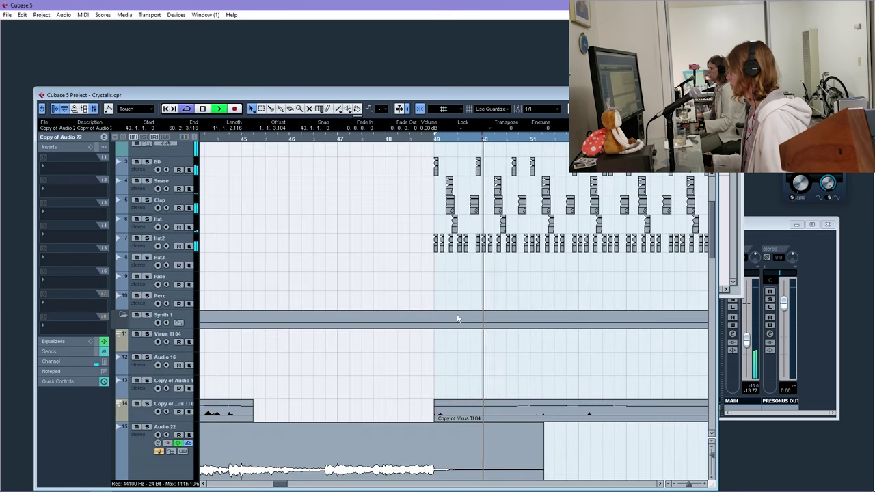
{"action": "left_click_drag", "start_coordinate": [279, 485], "coordinate": [282, 485]}
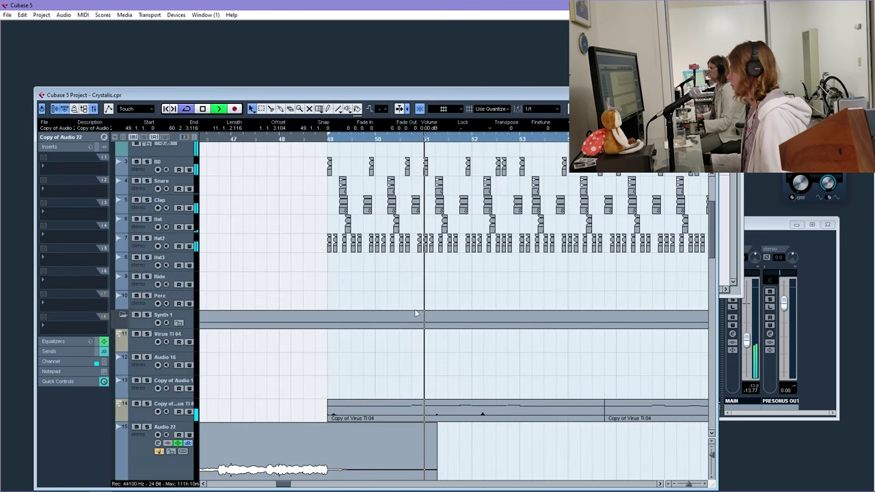
{"action": "scroll", "coordinate": [422, 300], "scroll_direction": "up", "scroll_amount": 5}
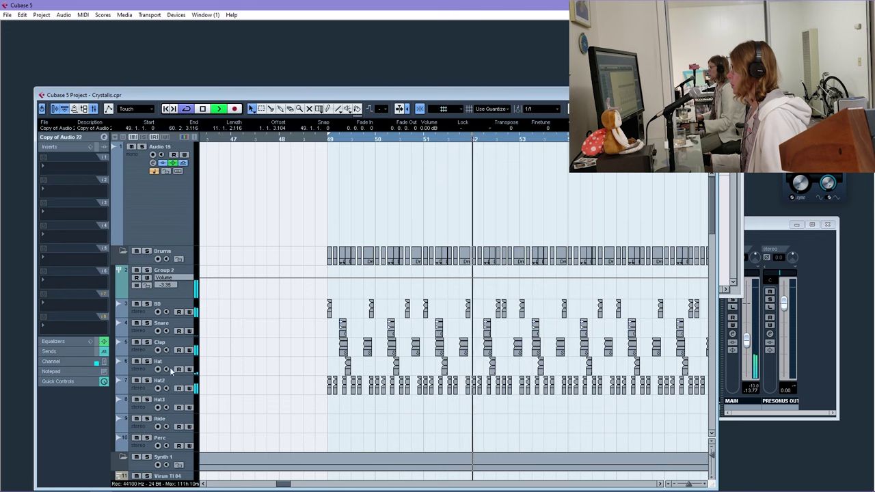
{"action": "left_click", "coordinate": [143, 346]}
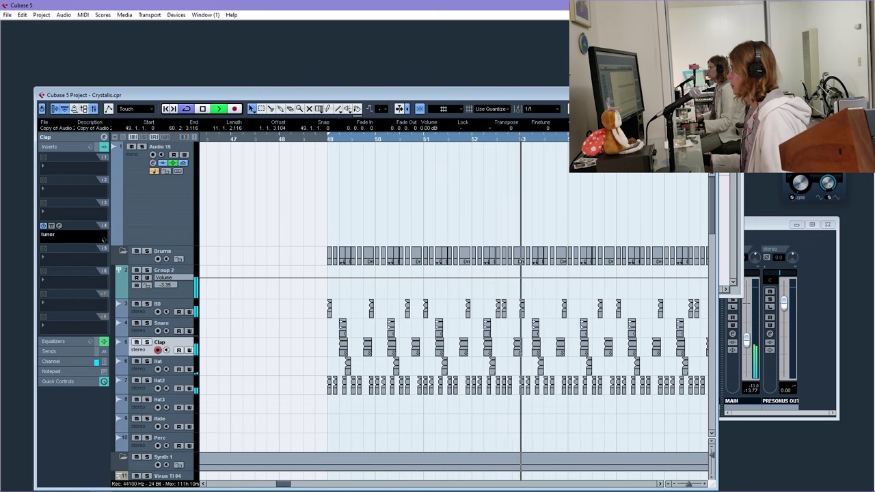
{"action": "scroll", "coordinate": [672, 469], "scroll_direction": "down", "scroll_amount": 3}
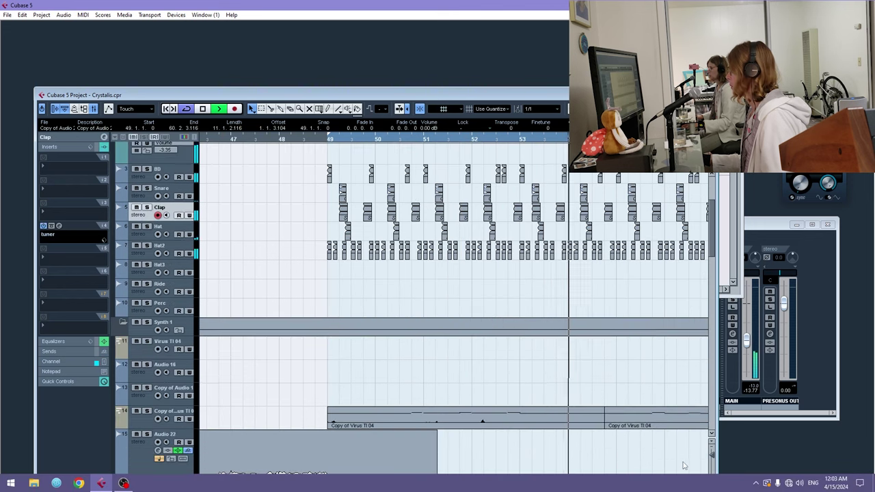
{"action": "left_click_drag", "start_coordinate": [695, 481], "coordinate": [686, 481]}
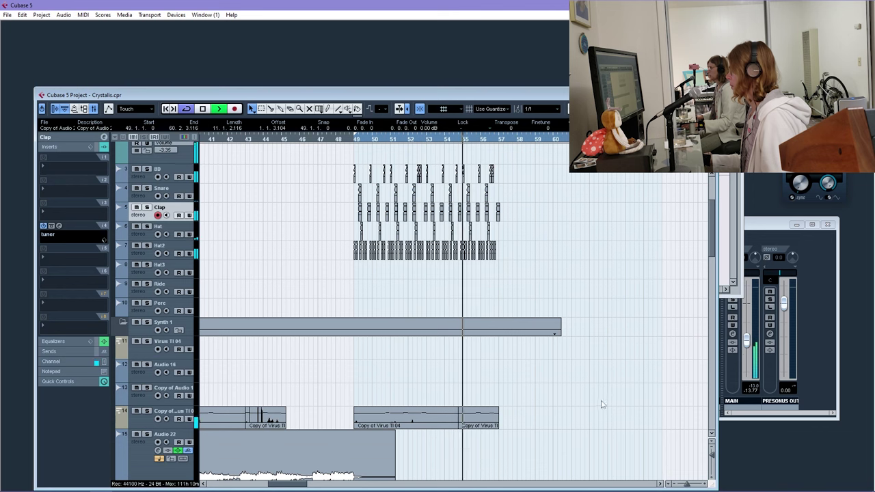
{"action": "scroll", "coordinate": [406, 298], "scroll_direction": "up", "scroll_amount": 3}
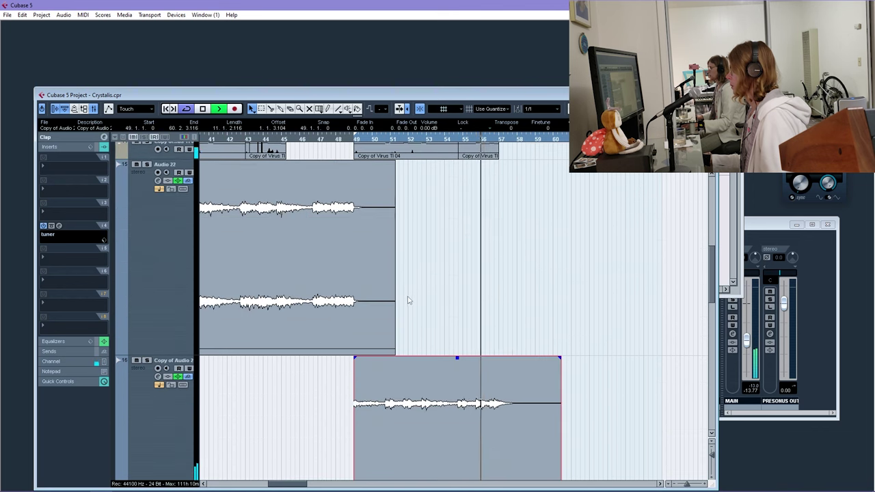
{"action": "scroll", "coordinate": [408, 300], "scroll_direction": "up", "scroll_amount": 3}
{"action": "left_click", "coordinate": [410, 284]}
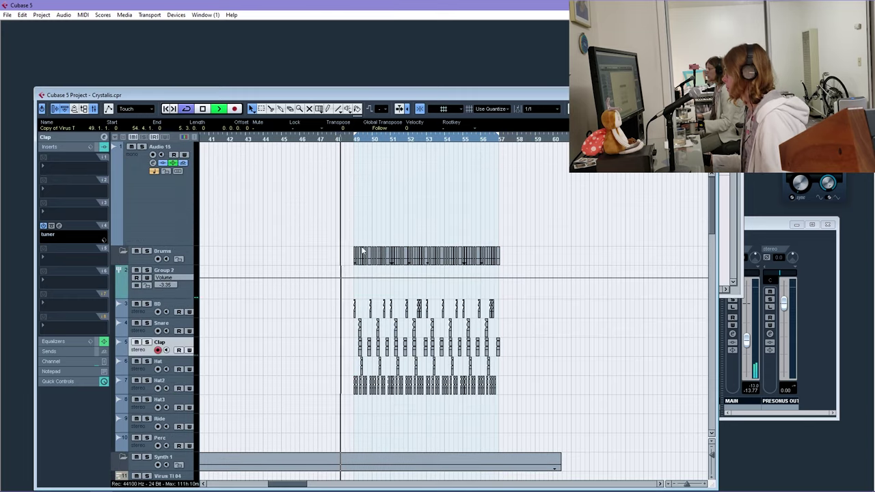
Enable the Snare track's high-shelf EQ band and set it to about -7.2 dB at 8158 Hz
{"action": "scroll", "coordinate": [377, 277], "scroll_direction": "up", "scroll_amount": 6}
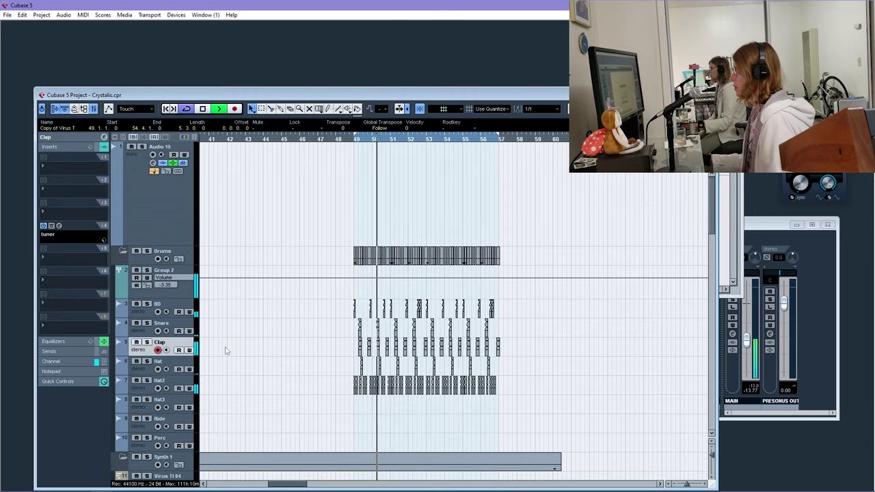
{"action": "left_click", "coordinate": [138, 335]}
{"action": "left_click", "coordinate": [75, 342]}
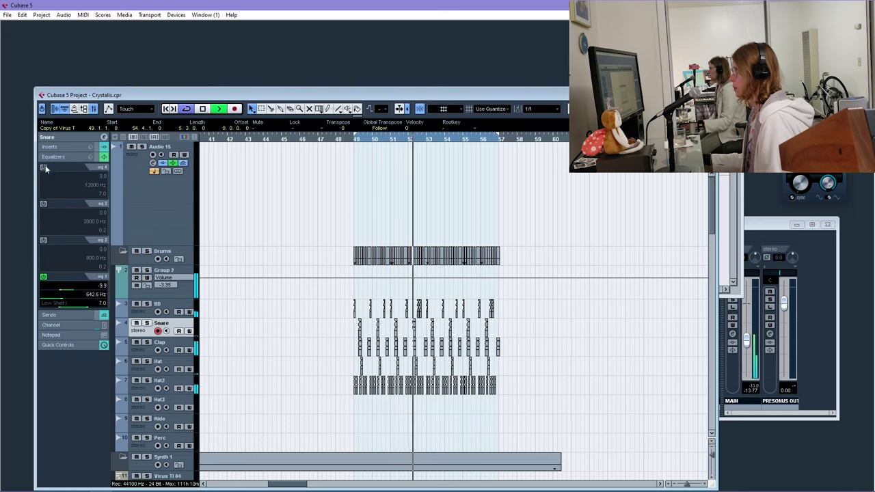
{"action": "left_click", "coordinate": [57, 193]}
{"action": "left_click", "coordinate": [58, 211]}
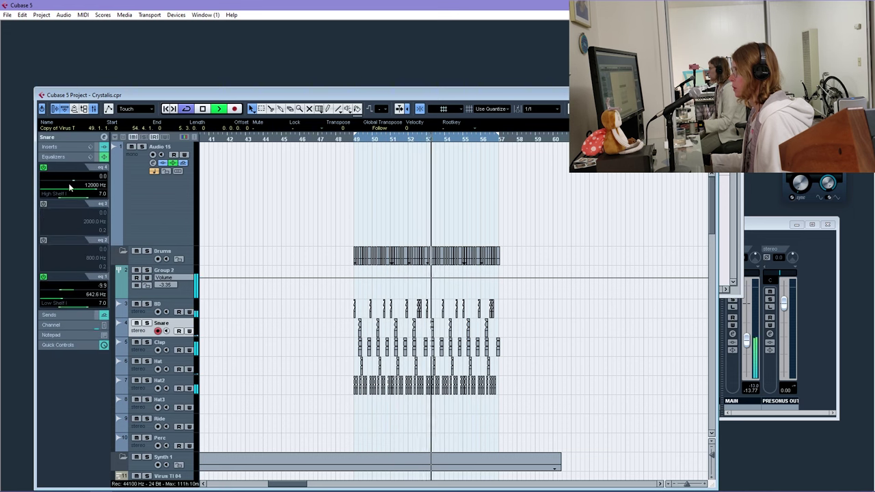
{"action": "mouse_move", "coordinate": [73, 180]}
{"action": "left_mouse_down"}
{"action": "mouse_move", "coordinate": [90, 192]}
{"action": "mouse_move", "coordinate": [64, 183]}
{"action": "left_mouse_up"}
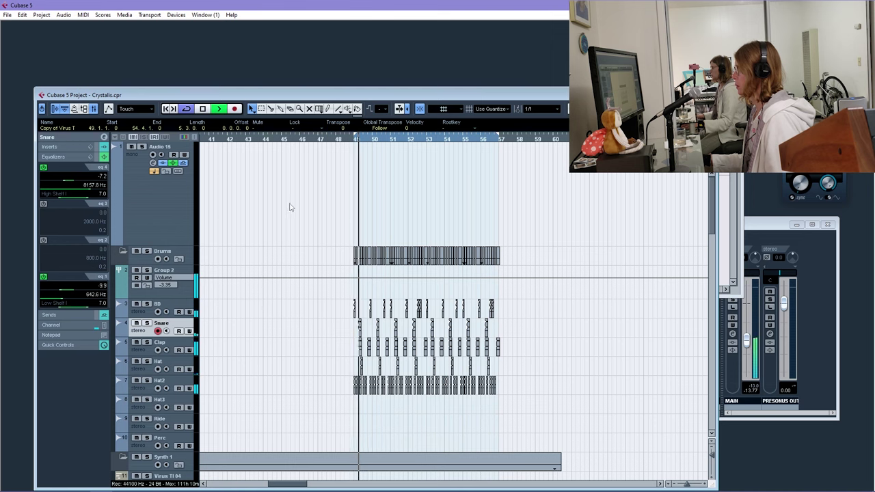
Reduce the height of track 16, which holds the recorded Virus TI audio
{"action": "scroll", "coordinate": [400, 258], "scroll_direction": "down", "scroll_amount": 10}
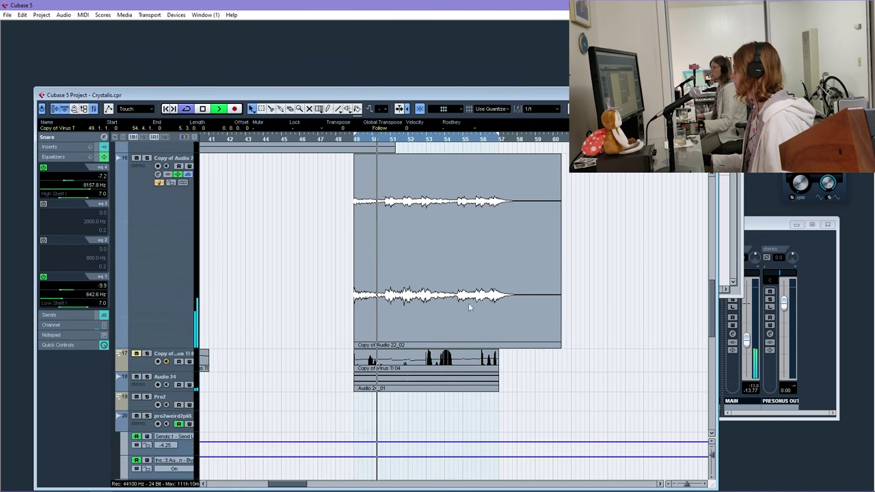
{"action": "left_click_drag", "start_coordinate": [168, 350], "coordinate": [168, 179]}
{"action": "scroll", "coordinate": [355, 278], "scroll_direction": "up", "scroll_amount": 3}
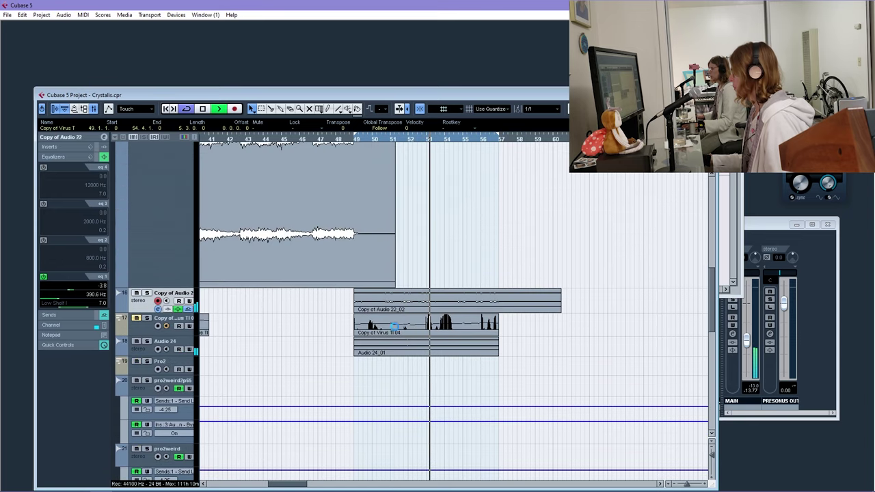
Rename track 18 as bas and duplicate its audio clip so the copy starts at bar 57
{"action": "scroll", "coordinate": [251, 359], "scroll_direction": "down", "scroll_amount": 3}
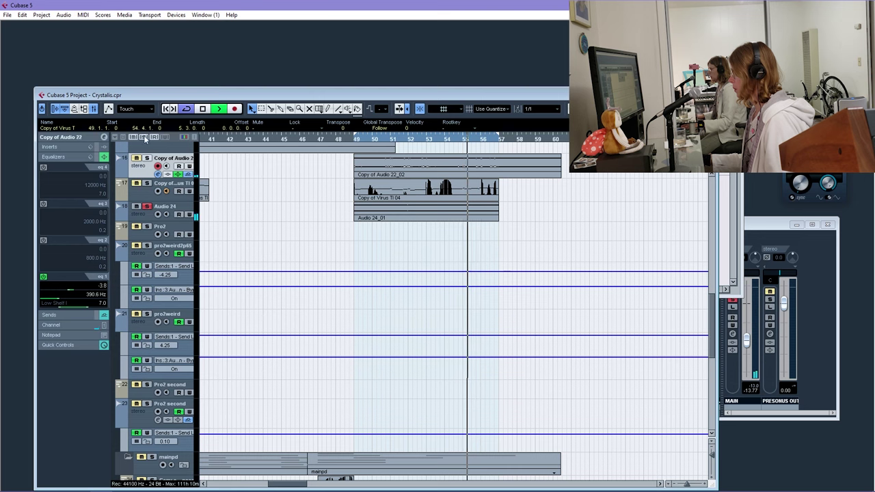
{"action": "double_click", "coordinate": [165, 204]}
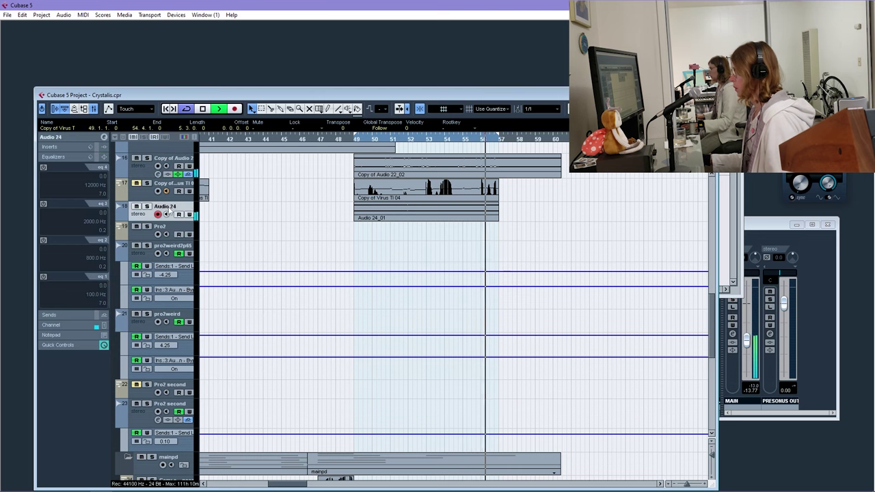
{"action": "type", "text": "bas"}
{"action": "key", "text": "Return"}
{"action": "key", "text": "space"}
{"action": "key", "text": "space"}
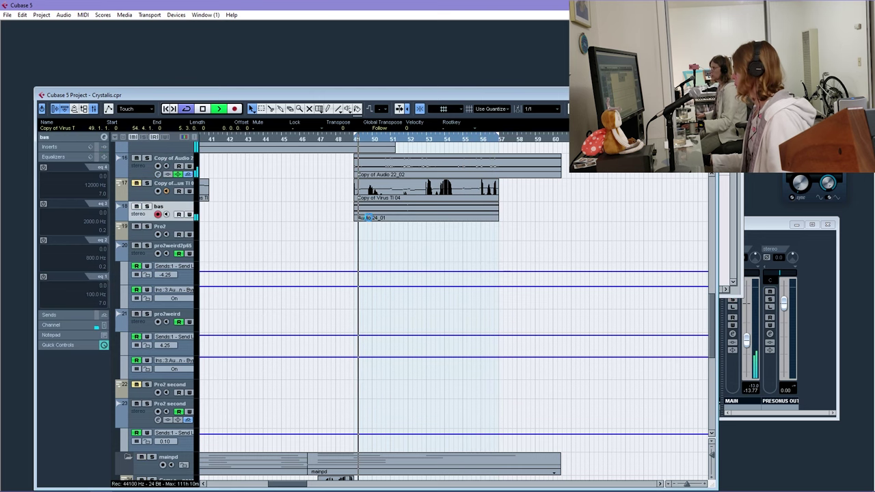
{"action": "left_click", "coordinate": [383, 213]}
{"action": "key", "text": "ctrl+d"}
Remove the overlapping Copy of p67 clips that start around bar 49 on track 29
{"action": "scroll", "coordinate": [386, 273], "scroll_direction": "down", "scroll_amount": 6}
{"action": "scroll", "coordinate": [383, 271], "scroll_direction": "up", "scroll_amount": 2}
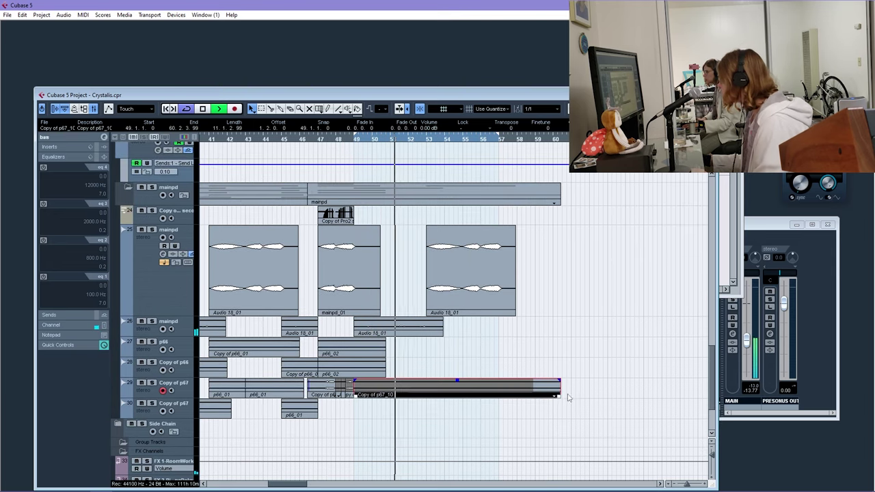
{"action": "key", "text": "ctrl+z"}
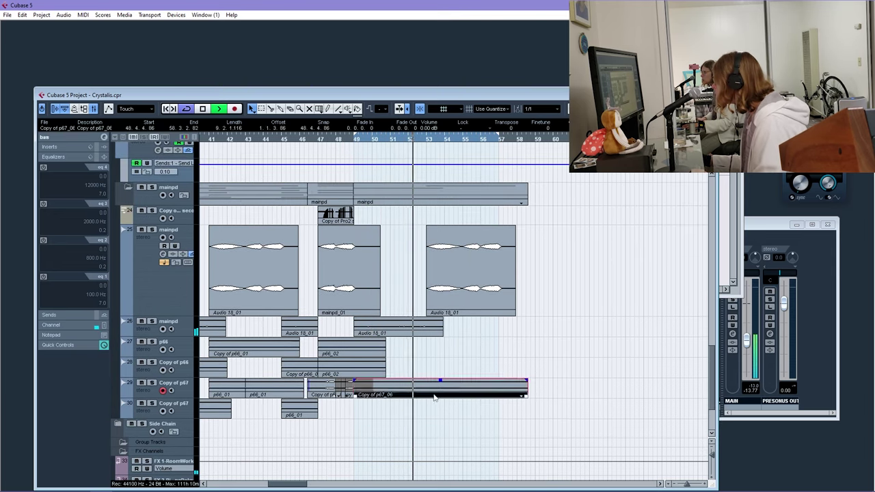
{"action": "key", "text": "ctrl+z"}
Copy the Audio 18_01 clips on the mainpd tracks to bars 57 and 61, and set the volume of all four to -2 dB
{"action": "left_click_drag", "start_coordinate": [491, 330], "coordinate": [537, 335]}
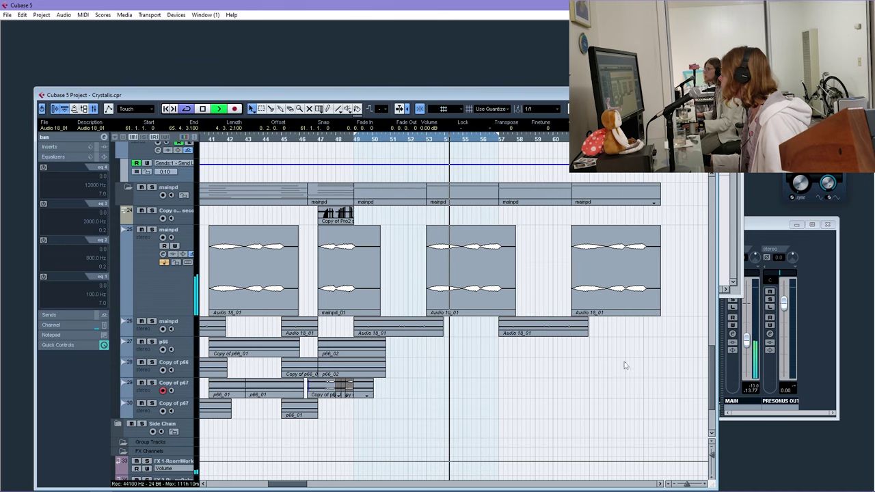
{"action": "scroll", "coordinate": [429, 135], "scroll_direction": "down", "scroll_amount": 3}
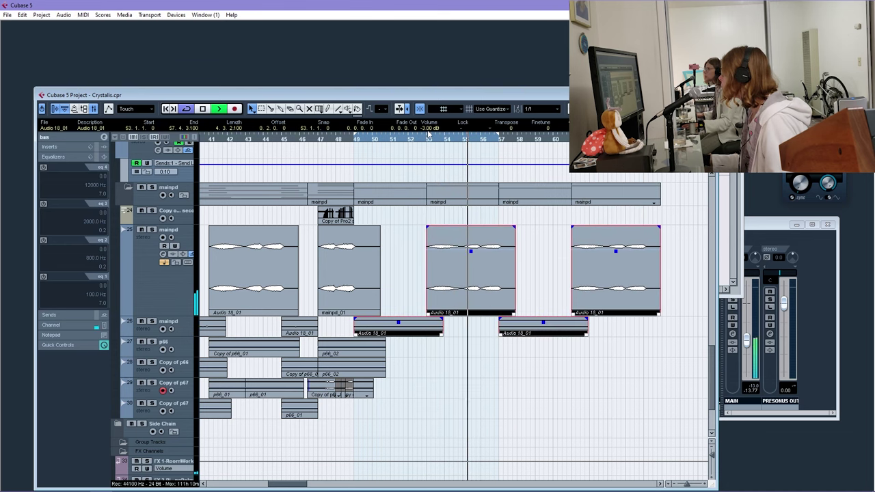
{"action": "scroll", "coordinate": [429, 135], "scroll_direction": "up", "scroll_amount": 1}
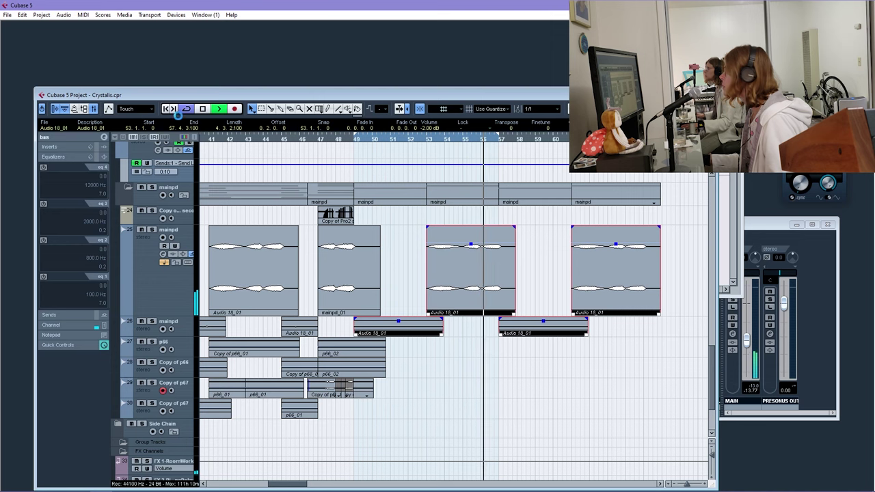
Restart playback from bar 48 and duplicate all drum clips of bars 49 to 57 to bar 57
{"action": "scroll", "coordinate": [324, 156], "scroll_direction": "up", "scroll_amount": 10}
{"action": "left_click", "coordinate": [337, 140]}
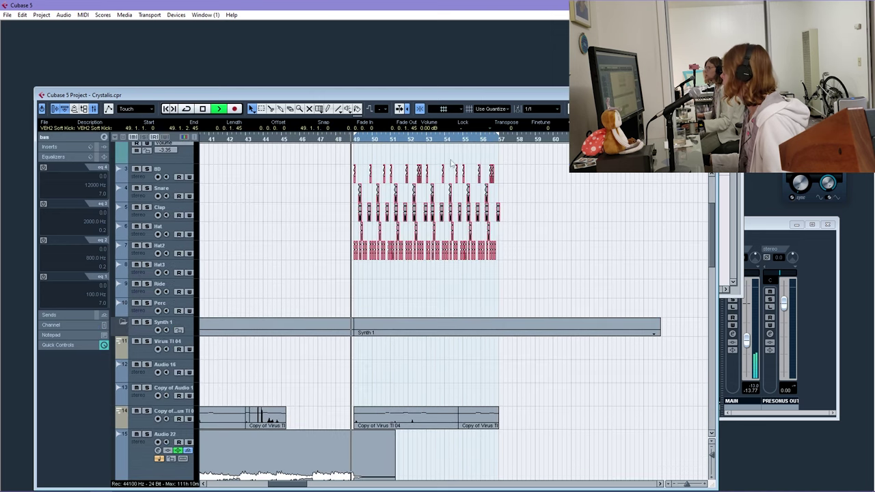
{"action": "left_click_drag", "start_coordinate": [357, 171], "coordinate": [502, 174]}
Add a stereo audio track below bas and name it pro2ld
{"action": "scroll", "coordinate": [489, 290], "scroll_direction": "down", "scroll_amount": 6}
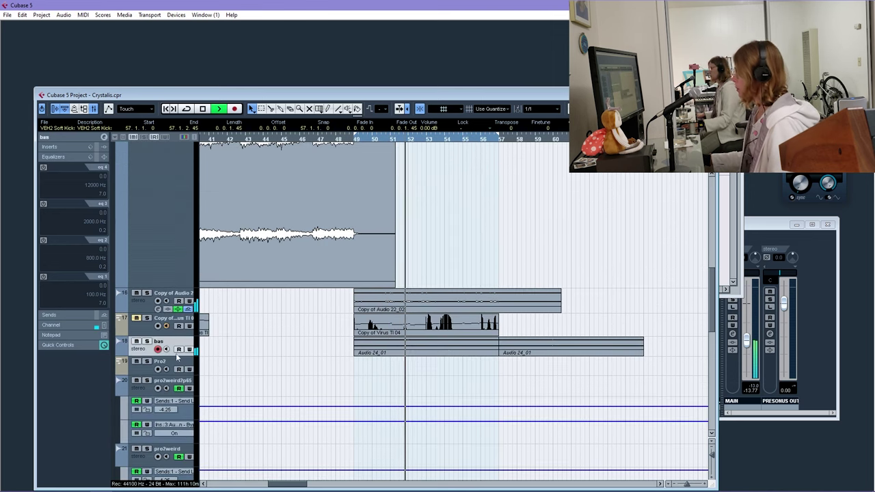
{"action": "right_click", "coordinate": [178, 354]}
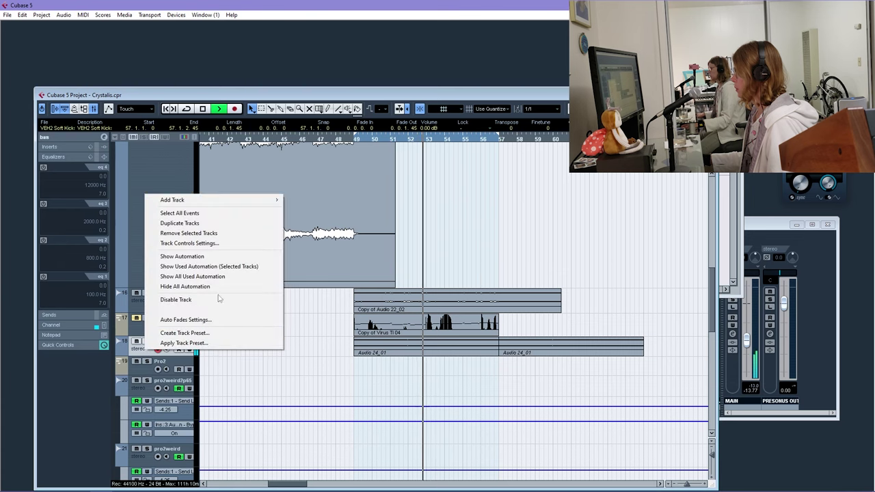
{"action": "mouse_move", "coordinate": [232, 199]}
{"action": "left_click", "coordinate": [322, 198]}
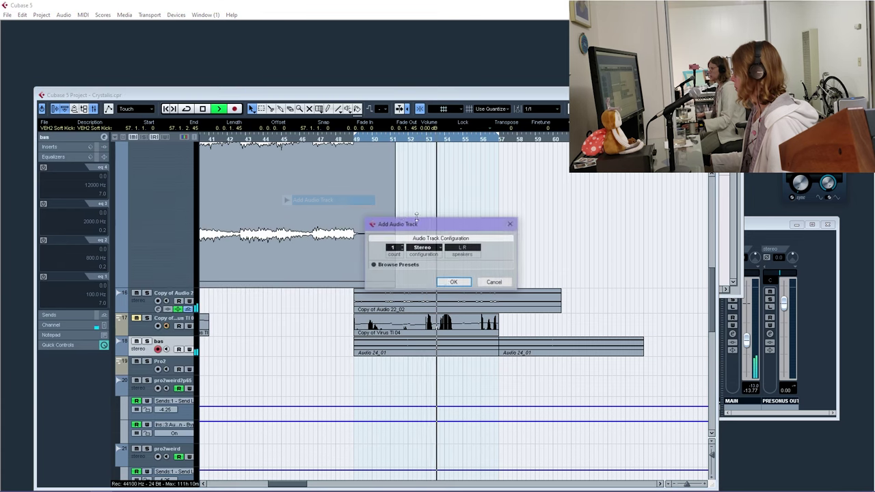
{"action": "left_click", "coordinate": [452, 282]}
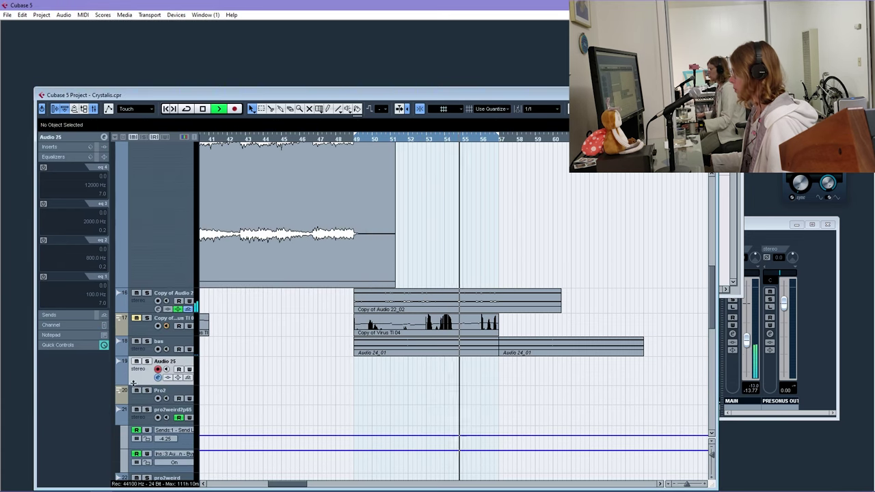
{"action": "double_click", "coordinate": [164, 361]}
{"action": "type", "text": "pro"}
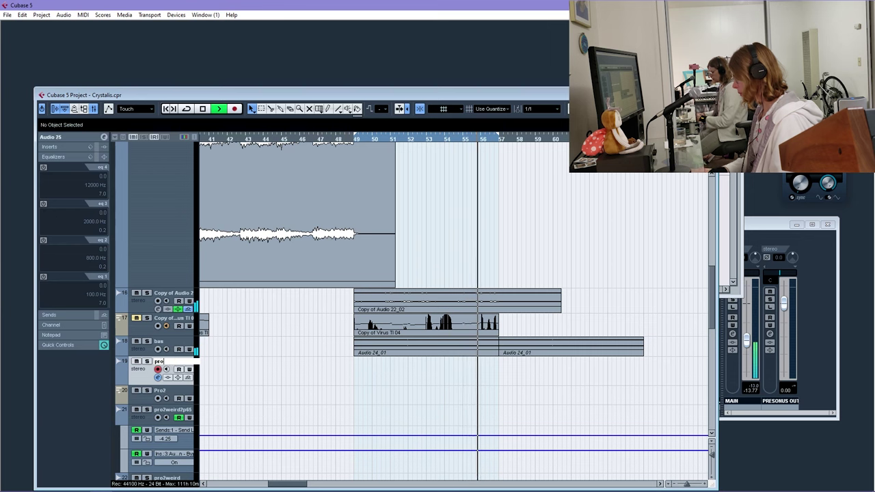
{"action": "type", "text": "2ld"}
{"action": "key", "text": "Return"}
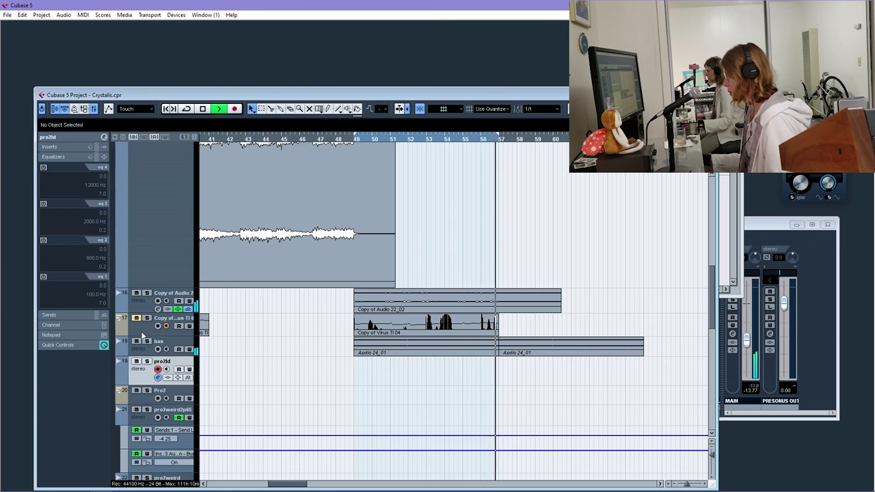
Duplicate the Pro2 MIDI track, place the copy above pro2ld, and set its MIDI channel to 1
{"action": "right_click", "coordinate": [134, 400]}
{"action": "left_click", "coordinate": [197, 306]}
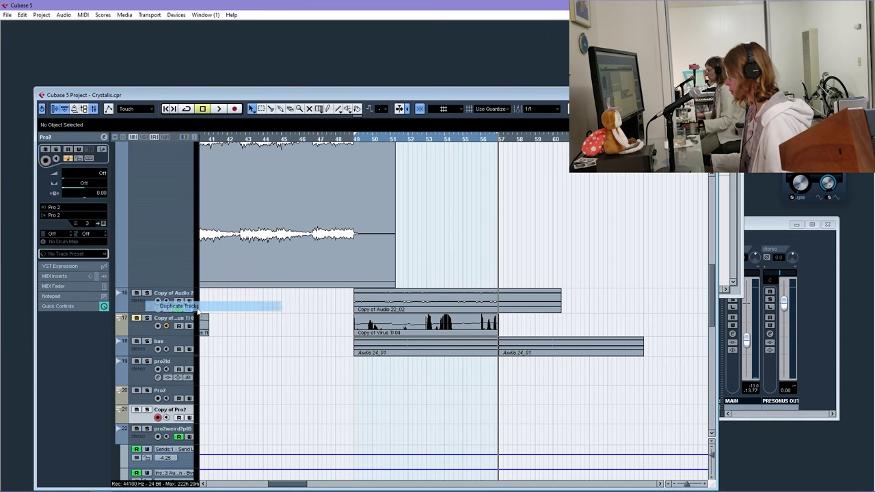
{"action": "left_click_drag", "start_coordinate": [149, 382], "coordinate": [151, 372]}
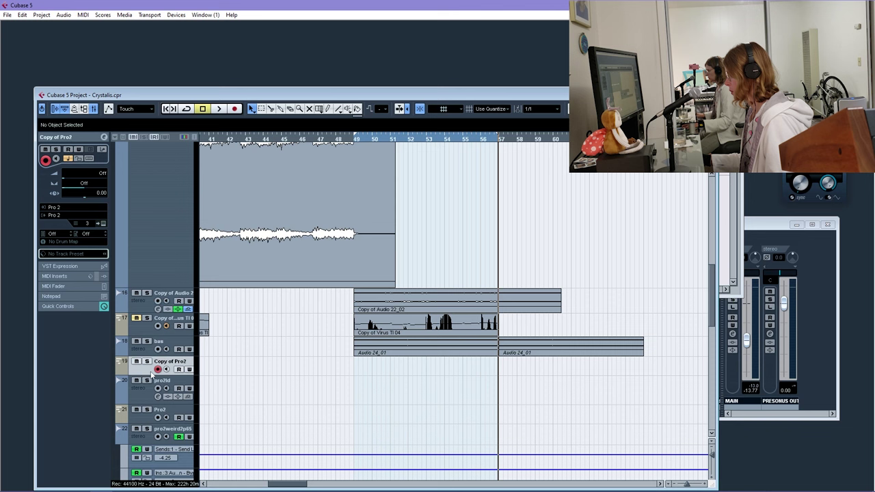
{"action": "left_click", "coordinate": [87, 224]}
{"action": "left_click", "coordinate": [87, 242]}
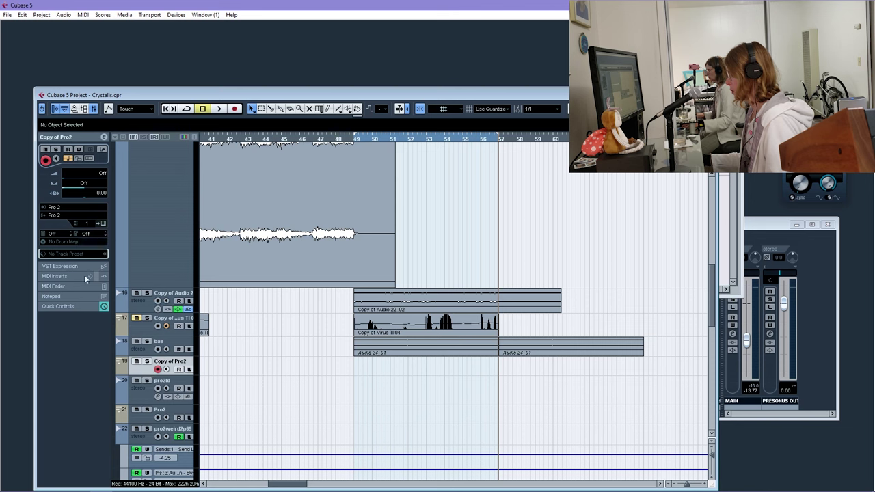
Turn on monitoring for pro2ld, set the locators around the bas clip at bar 57, and play the section
{"action": "left_click", "coordinate": [145, 400]}
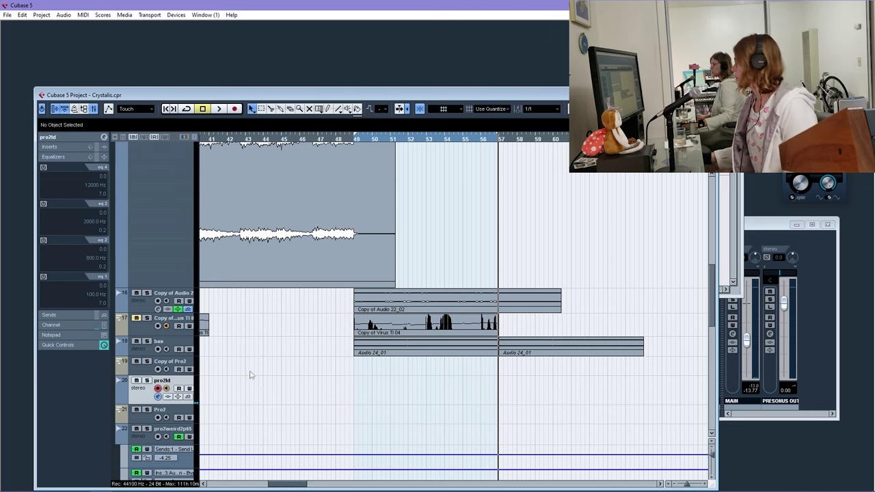
{"action": "left_click", "coordinate": [531, 349]}
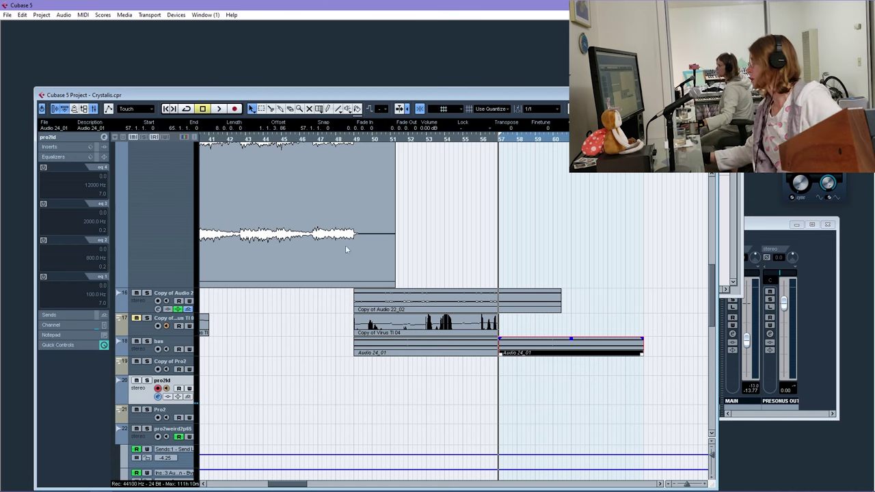
{"action": "left_click", "coordinate": [317, 140]}
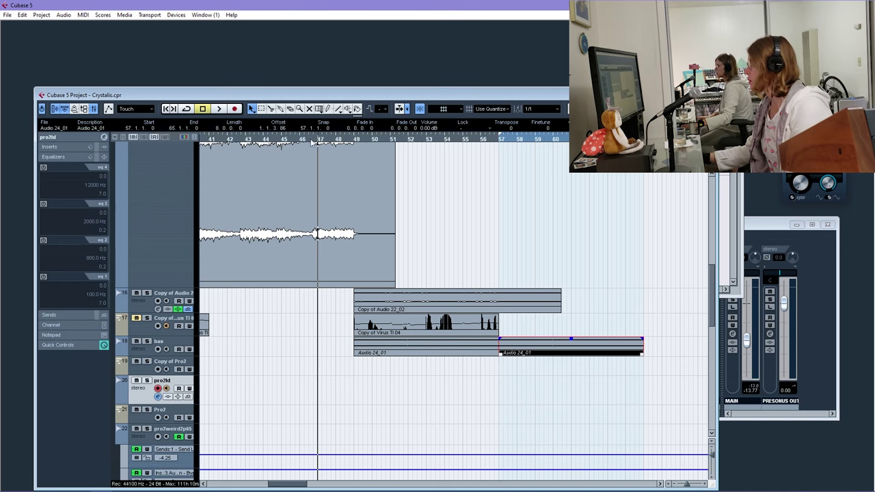
{"action": "left_click", "coordinate": [441, 141]}
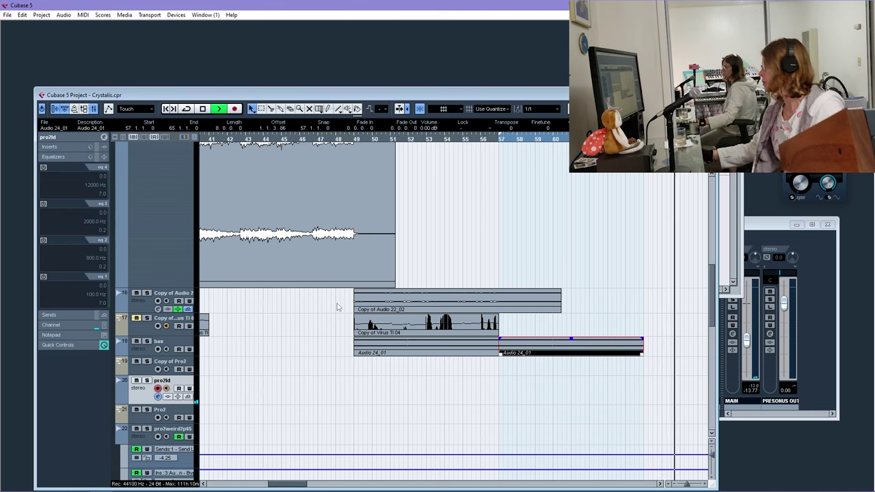
Select the Copy of Pro2 track and try recording a MIDI part on it from bar 56
{"action": "left_click", "coordinate": [148, 371]}
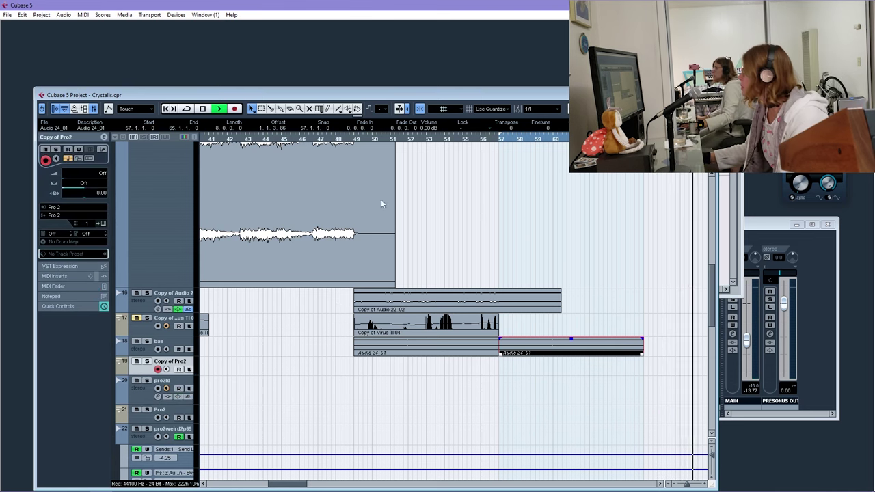
{"action": "left_click", "coordinate": [441, 141]}
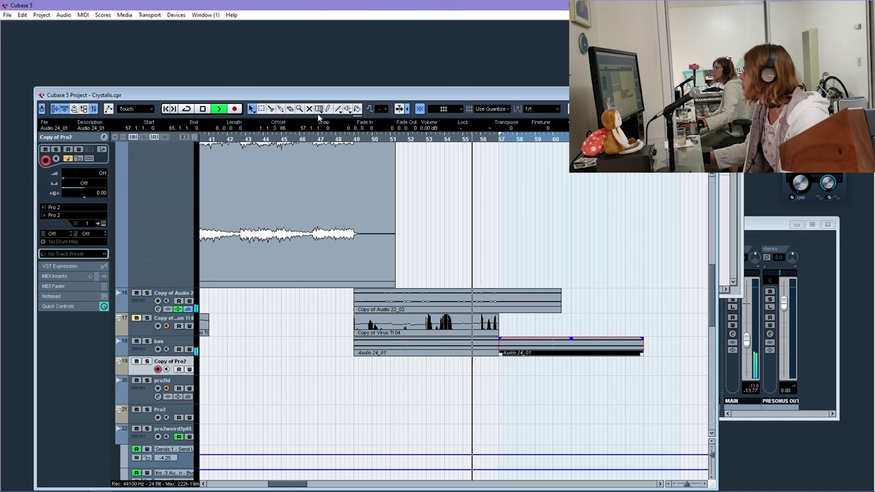
{"action": "left_click", "coordinate": [235, 108]}
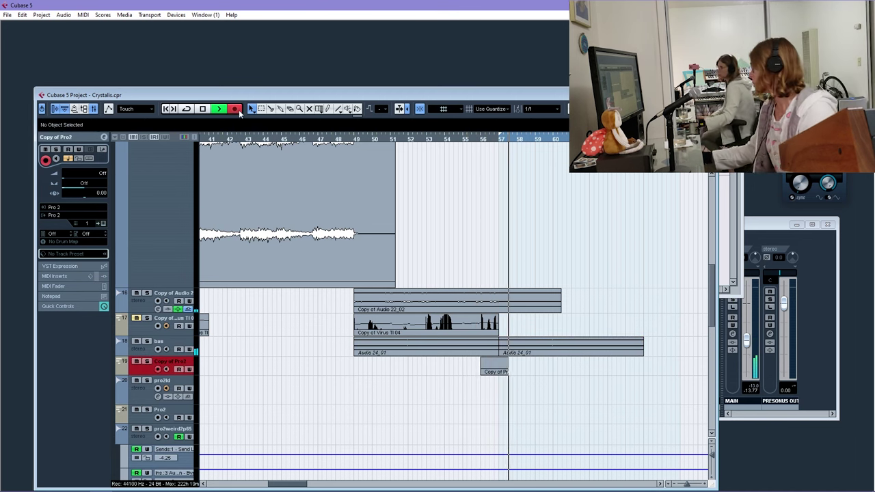
{"action": "key", "text": "space"}
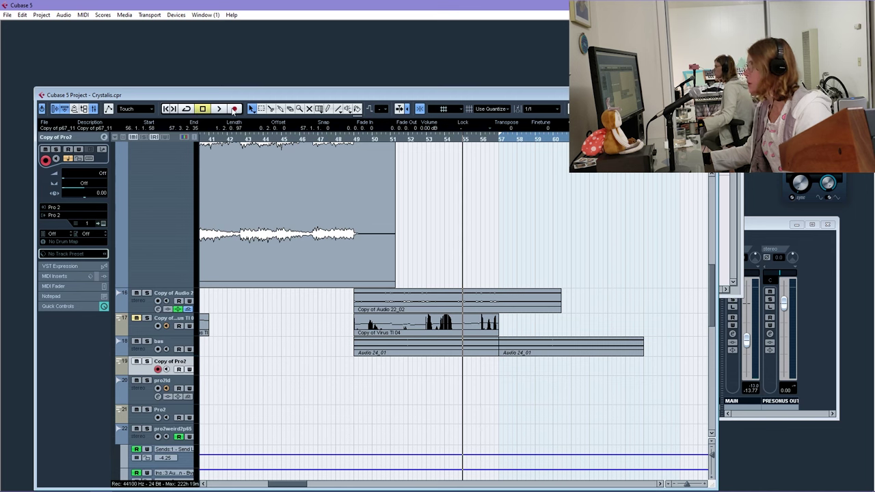
Record a MIDI take on Copy of Pro2 from bar 55, delete it, and return the playhead to bar 55
{"action": "left_click", "coordinate": [235, 108]}
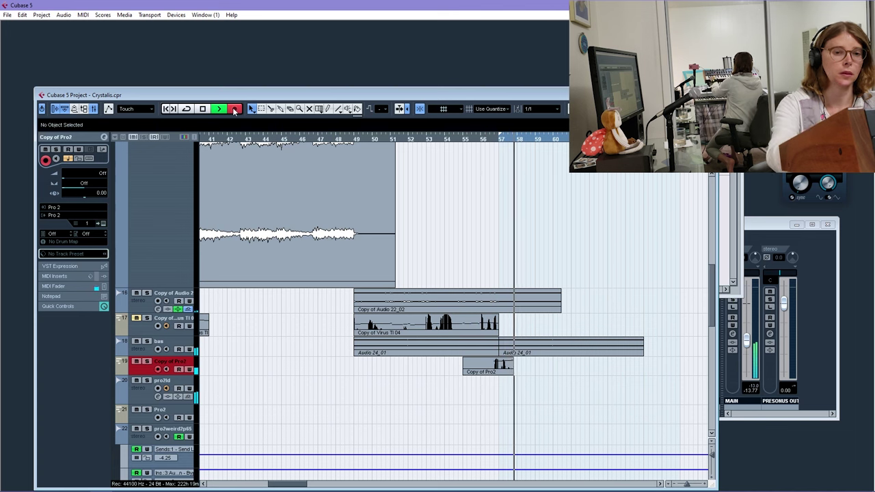
{"action": "key", "text": "space"}
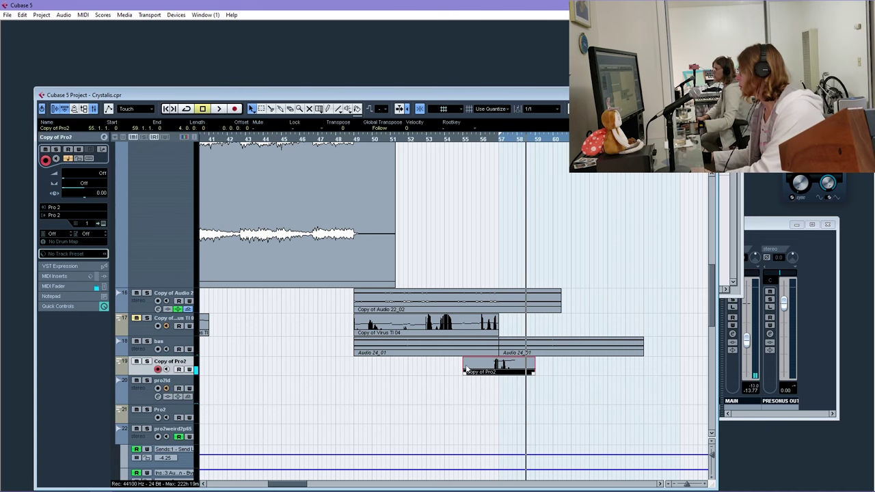
{"action": "key", "text": "Delete"}
{"action": "left_click", "coordinate": [465, 139]}
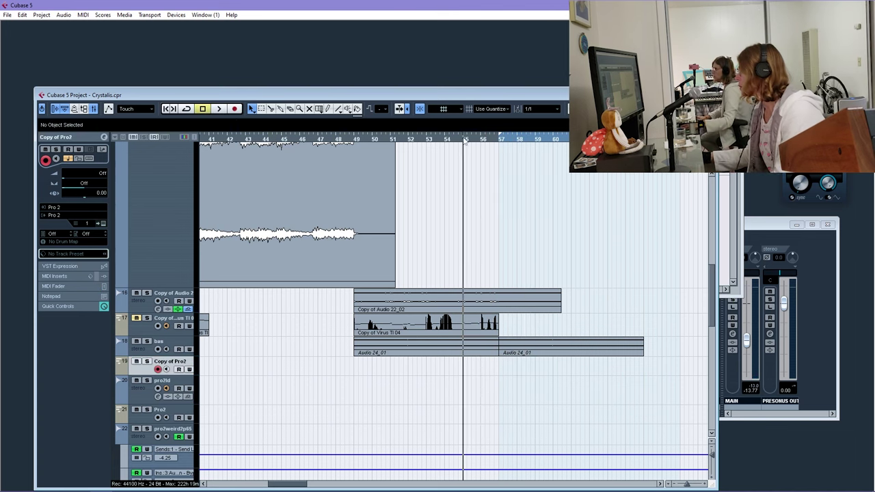
Record three trial MIDI takes on Copy of Pro2 from bar 55, deleting each one
{"action": "left_click", "coordinate": [235, 112]}
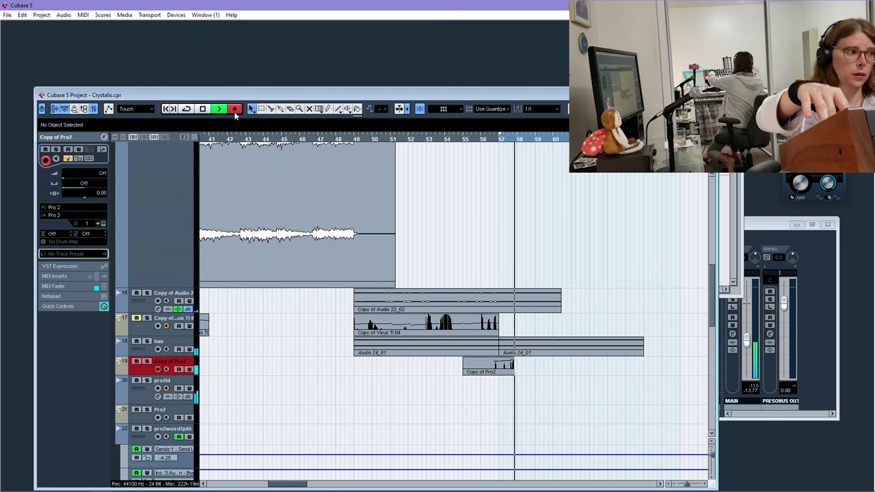
{"action": "key", "text": "space"}
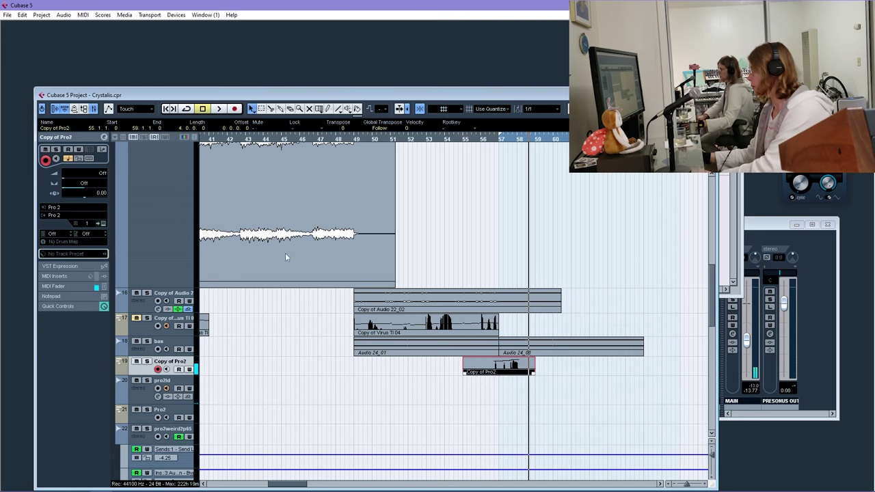
{"action": "key", "text": "Delete"}
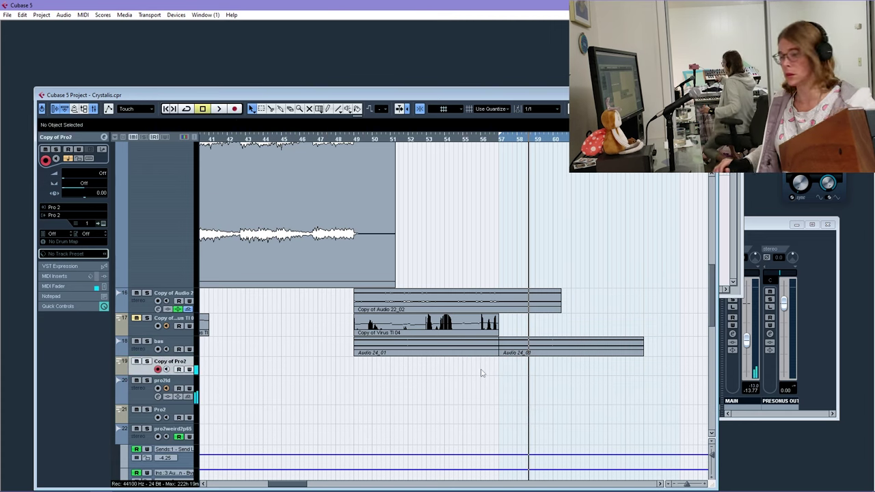
{"action": "left_click", "coordinate": [462, 140]}
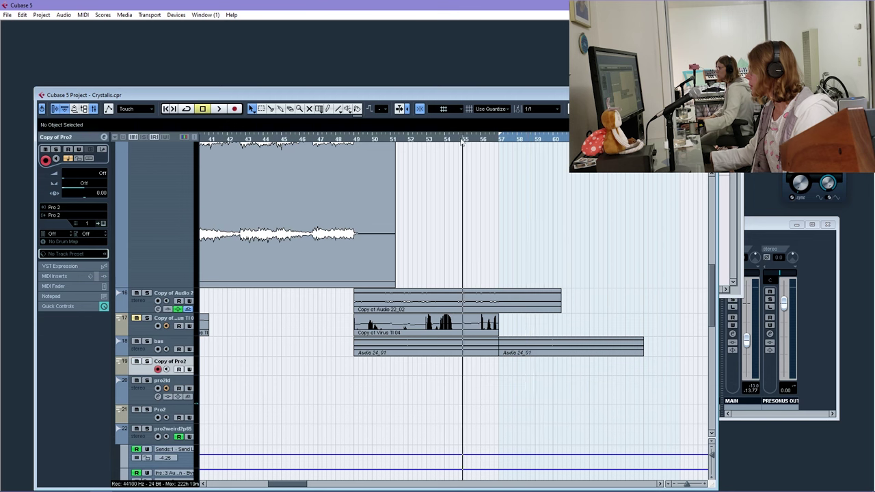
{"action": "left_click", "coordinate": [235, 109]}
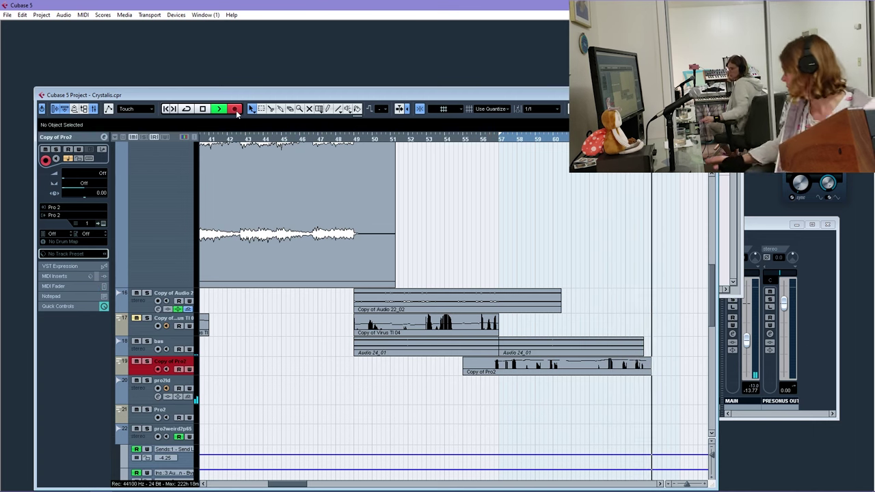
{"action": "key", "text": "space"}
{"action": "key", "text": "Delete"}
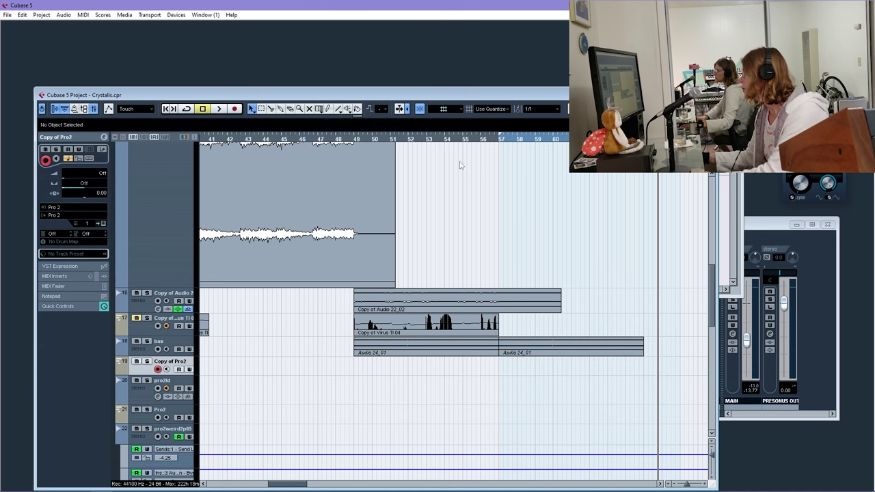
{"action": "left_click", "coordinate": [234, 109]}
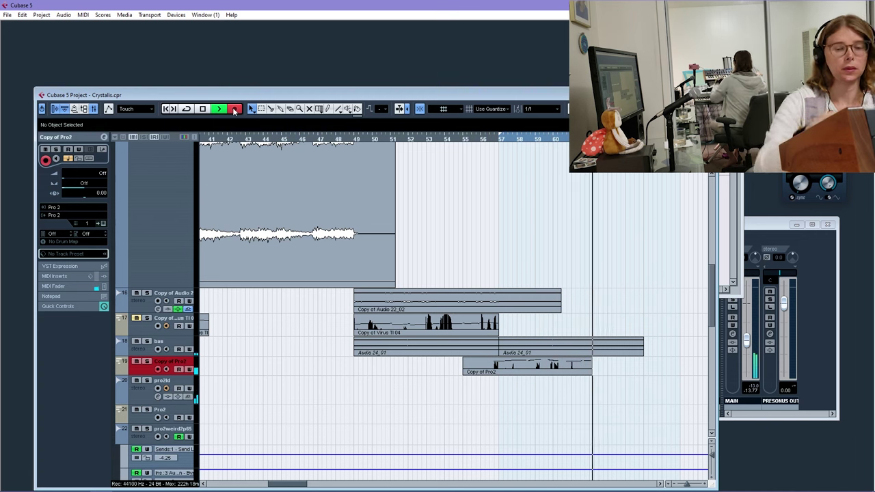
{"action": "key", "text": "space"}
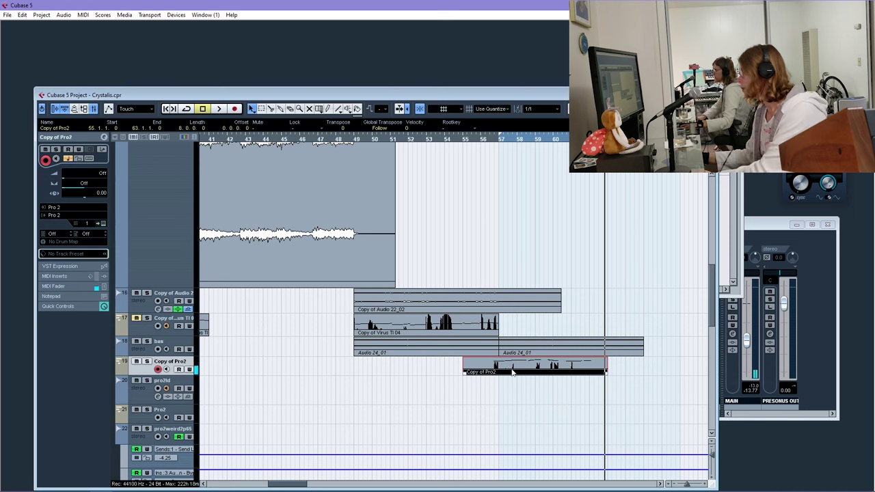
{"action": "key", "text": "Delete"}
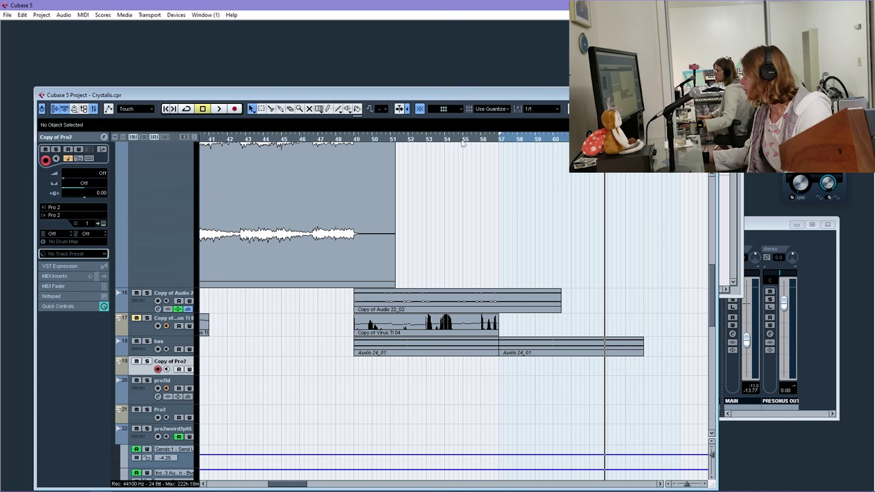
Try two more MIDI takes on Copy of Pro2, discard both, and return the playhead to bar 55
{"action": "left_click", "coordinate": [237, 112]}
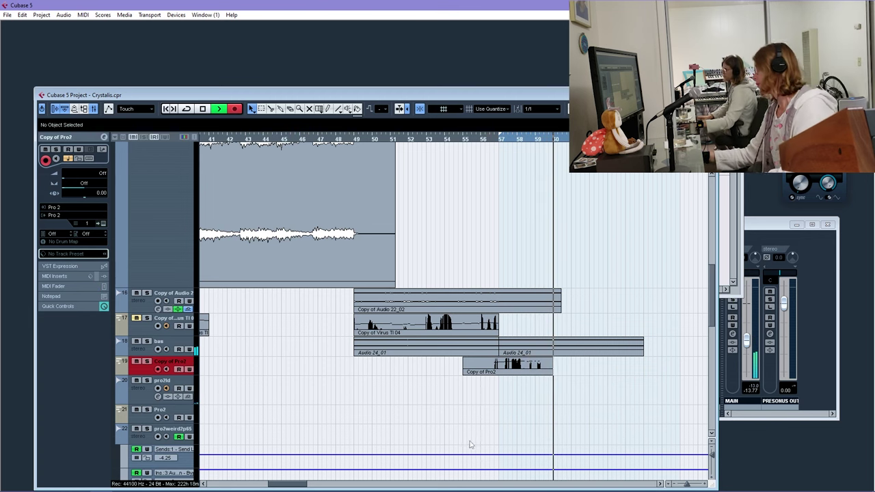
{"action": "key", "text": "space"}
{"action": "key", "text": "ctrl+z"}
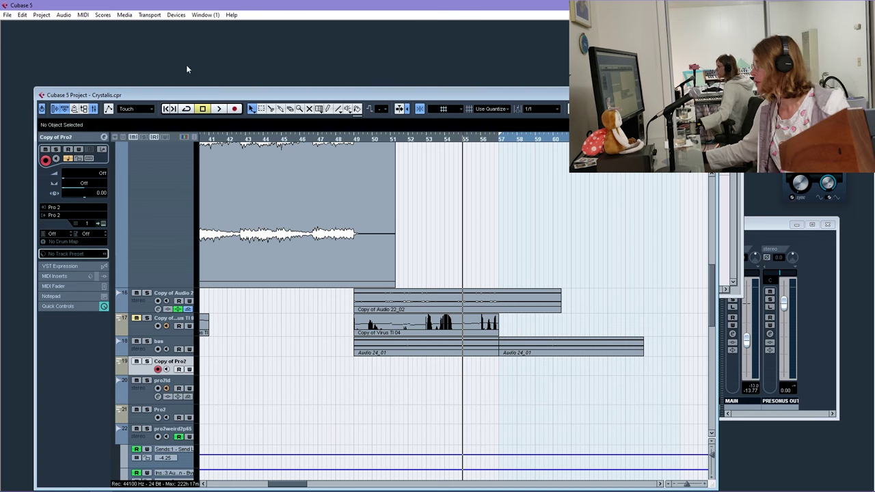
{"action": "left_click", "coordinate": [234, 109]}
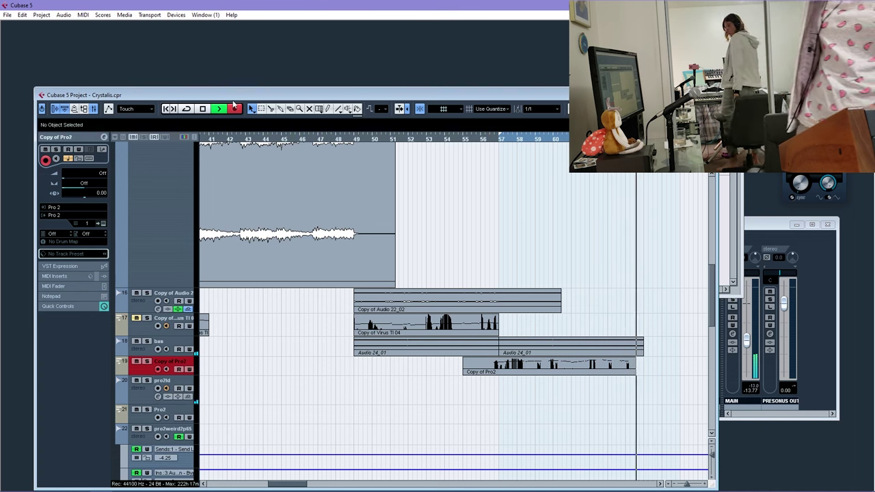
{"action": "key", "text": "space"}
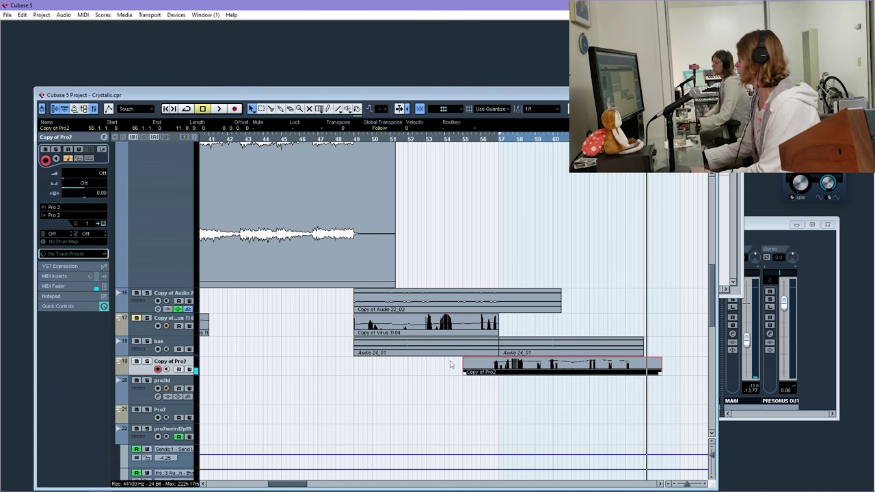
{"action": "key", "text": "Delete"}
{"action": "left_click", "coordinate": [463, 140]}
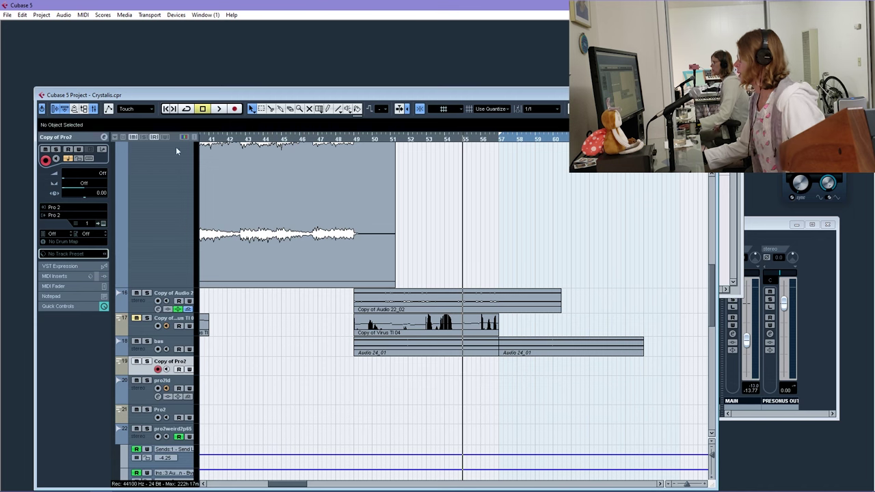
Record a MIDI take on Copy of Pro2 from bar 55 to about bar 66 and open it in the Key Editor
{"action": "left_click", "coordinate": [233, 109]}
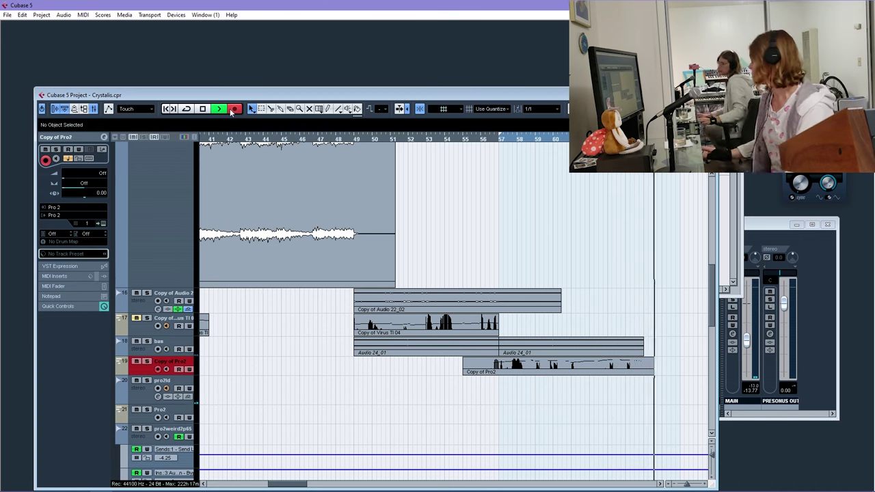
{"action": "key", "text": "space"}
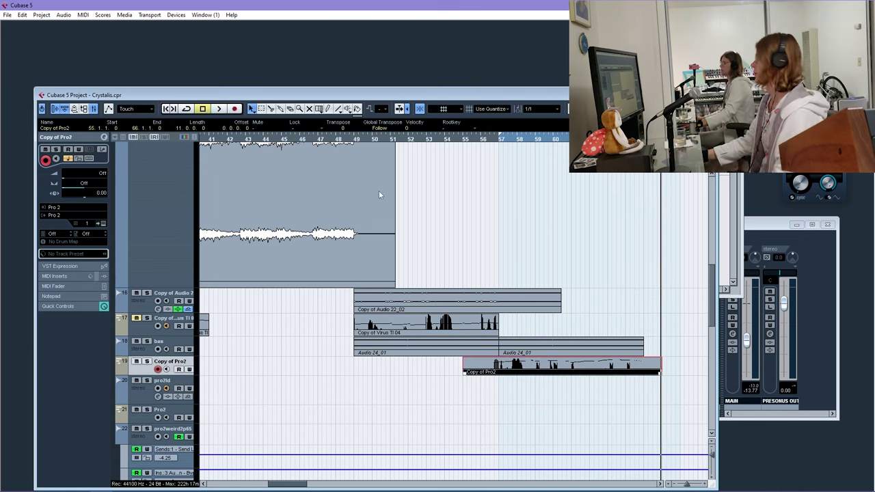
{"action": "double_click", "coordinate": [524, 376]}
{"action": "left_click", "coordinate": [426, 242]}
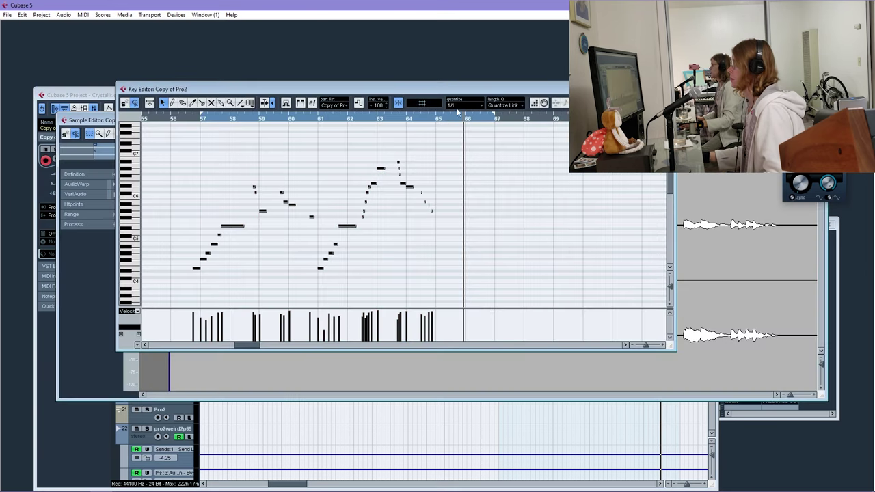
Set the quantize value to 1/16 and quantize the notes of the recorded part
{"action": "left_click", "coordinate": [459, 105]}
{"action": "left_click", "coordinate": [481, 157]}
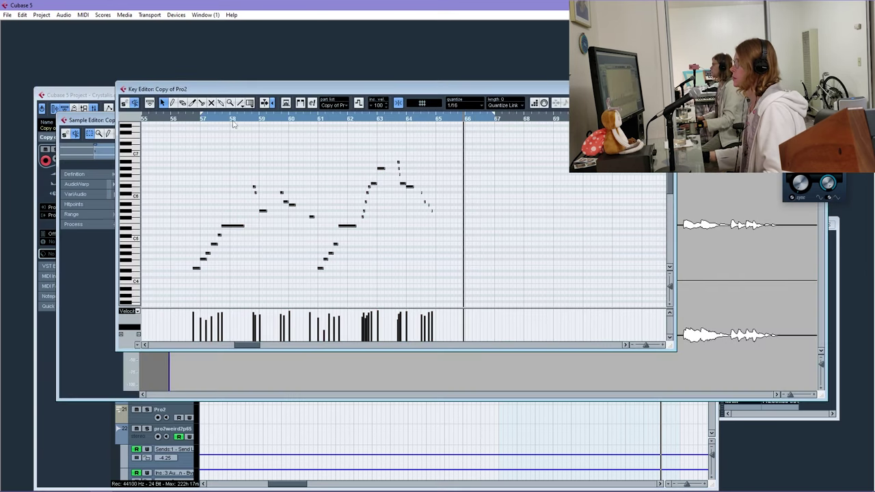
{"action": "left_click_drag", "start_coordinate": [233, 123], "coordinate": [221, 134]}
{"action": "key", "text": "q"}
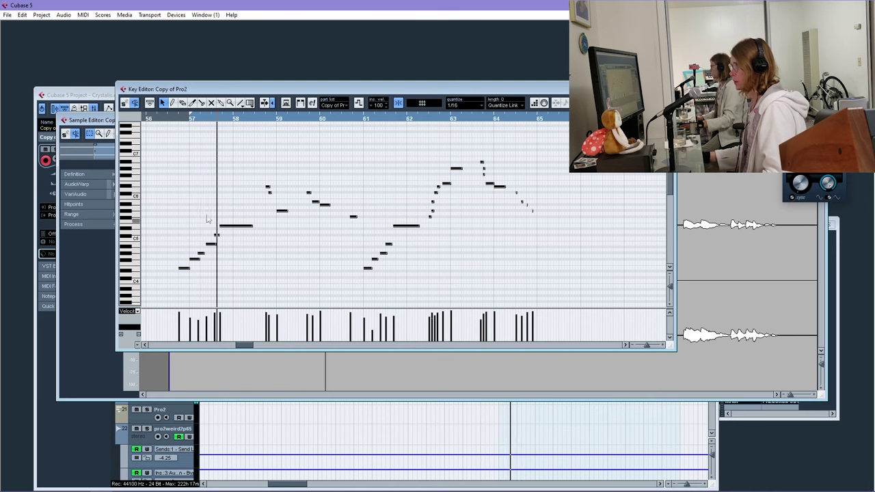
Shift the third and fifth notes of the opening run a sixteenth later and start its long last note a sixteenth later
{"action": "key", "text": "h"}
{"action": "key", "text": "h"}
{"action": "key", "text": "h"}
{"action": "key", "text": "ctrl+a"}
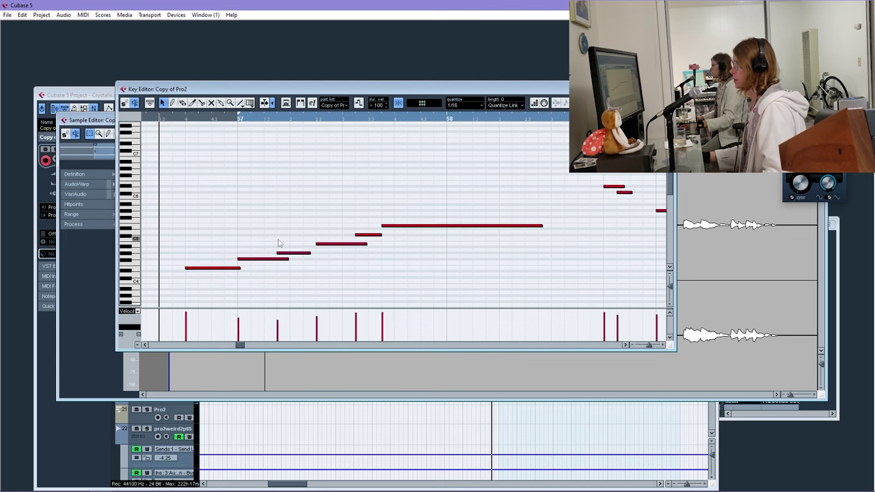
{"action": "left_click_drag", "start_coordinate": [280, 252], "coordinate": [302, 253]}
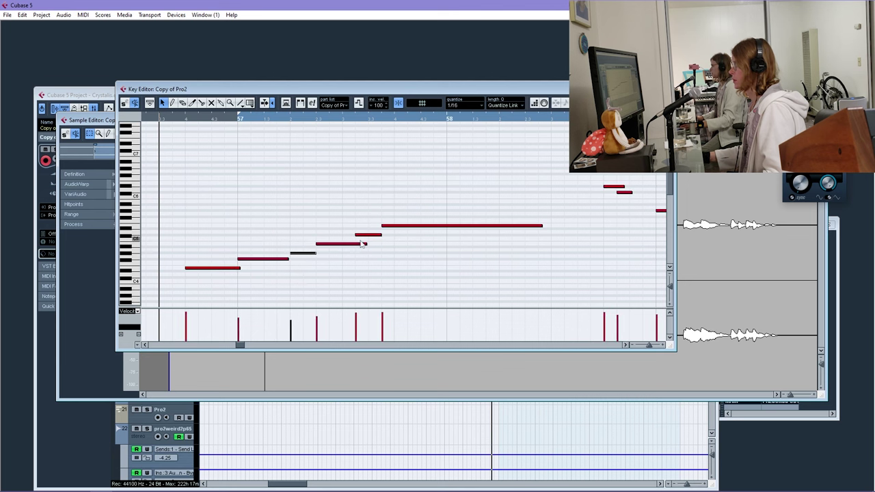
{"action": "left_click_drag", "start_coordinate": [361, 235], "coordinate": [395, 226]}
{"action": "key", "text": "space"}
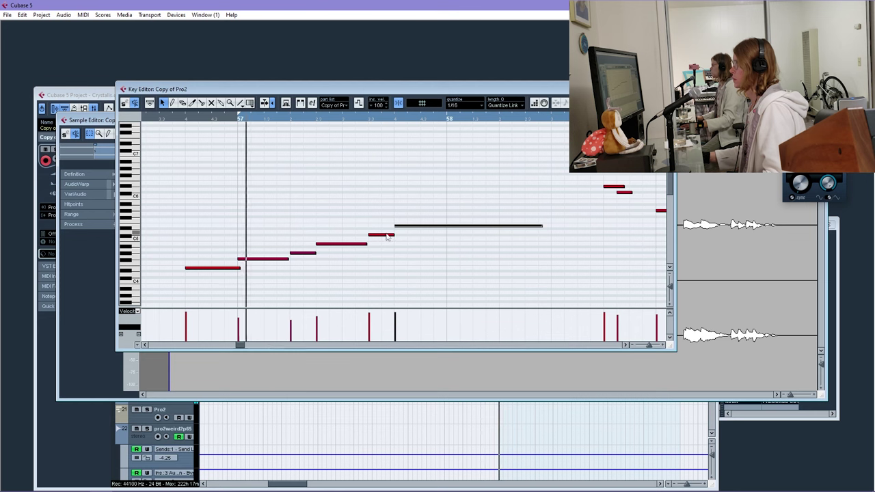
Trim the opening pickup note to end at bar 57 and lengthen the run's long note to the middle of bar 58
{"action": "key", "text": "space"}
{"action": "left_click_drag", "start_coordinate": [240, 267], "coordinate": [237, 268]}
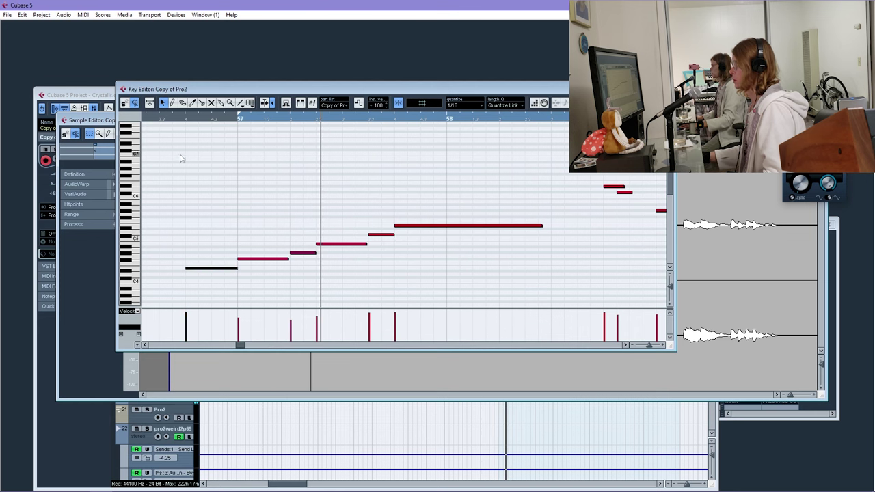
{"action": "left_click", "coordinate": [184, 121]}
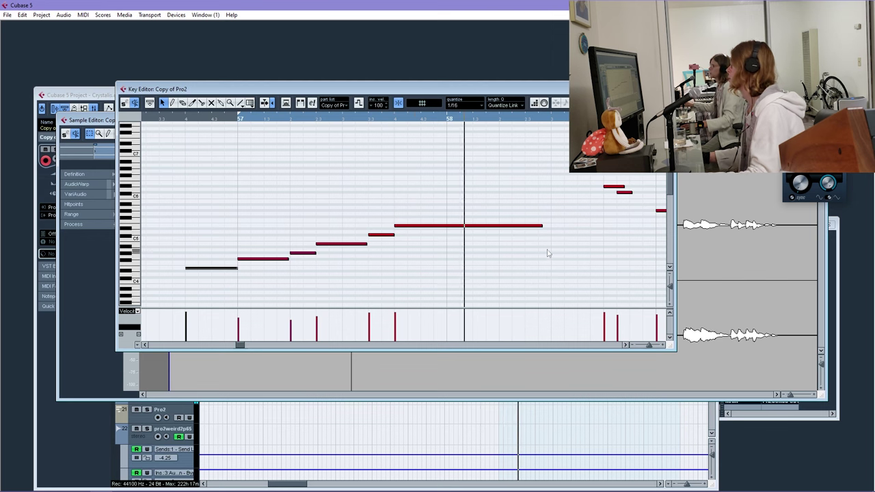
{"action": "left_click_drag", "start_coordinate": [541, 226], "coordinate": [537, 231]}
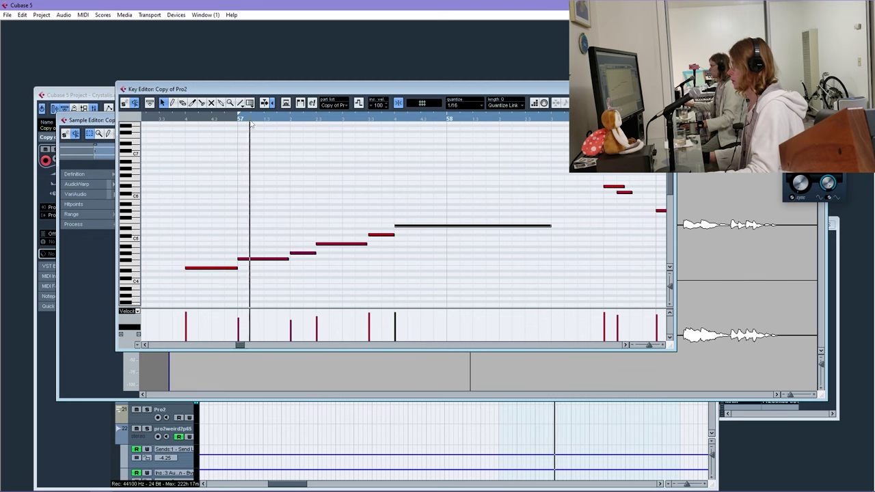
Play the phrase, move the first note of the group before bar 60 a sixteenth later, and shorten it and the following note to sixteenths
{"action": "key", "text": "g"}
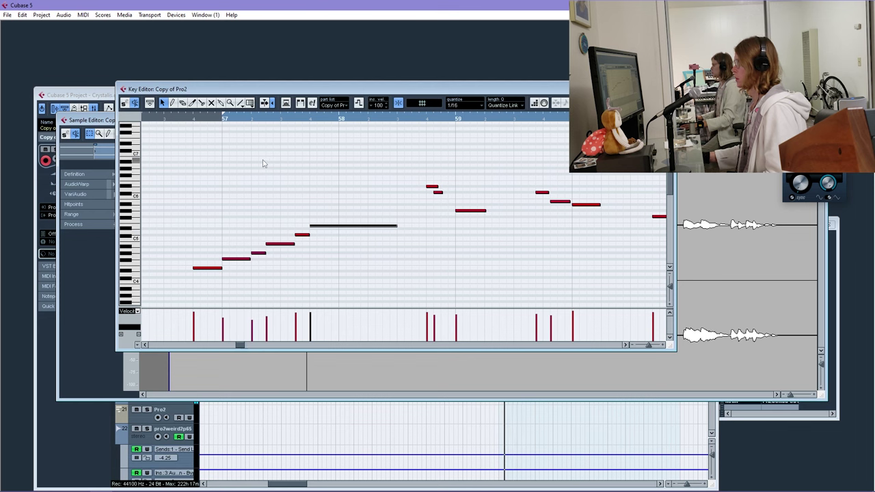
{"action": "key", "text": "space"}
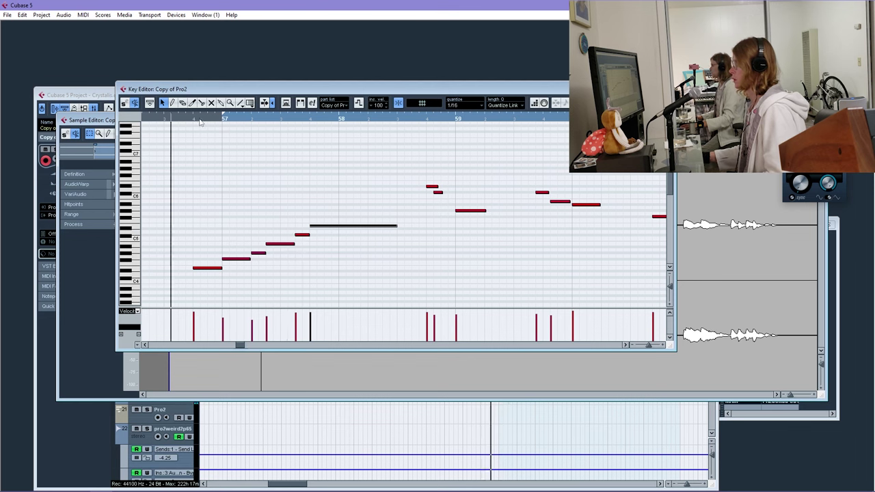
{"action": "key", "text": "space"}
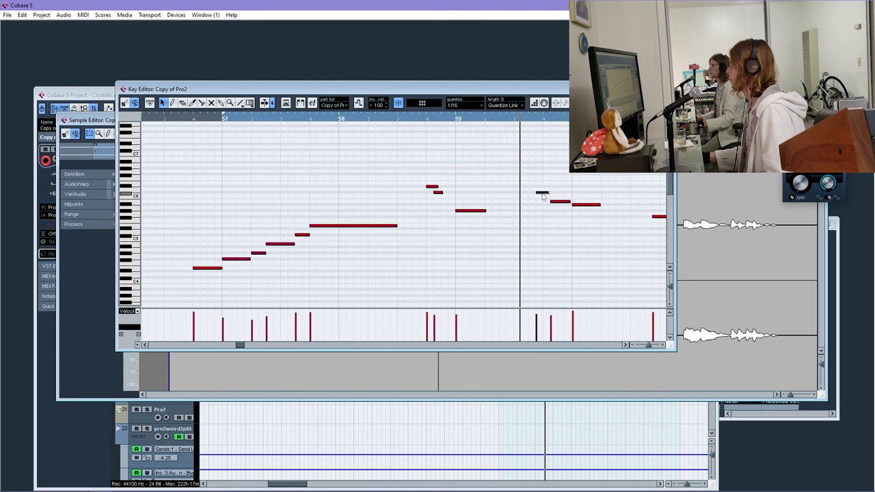
{"action": "mouse_move", "coordinate": [542, 196]}
{"action": "left_mouse_down"}
{"action": "mouse_move", "coordinate": [567, 203]}
{"action": "mouse_move", "coordinate": [546, 193]}
{"action": "left_mouse_up"}
{"action": "left_click", "coordinate": [559, 200]}
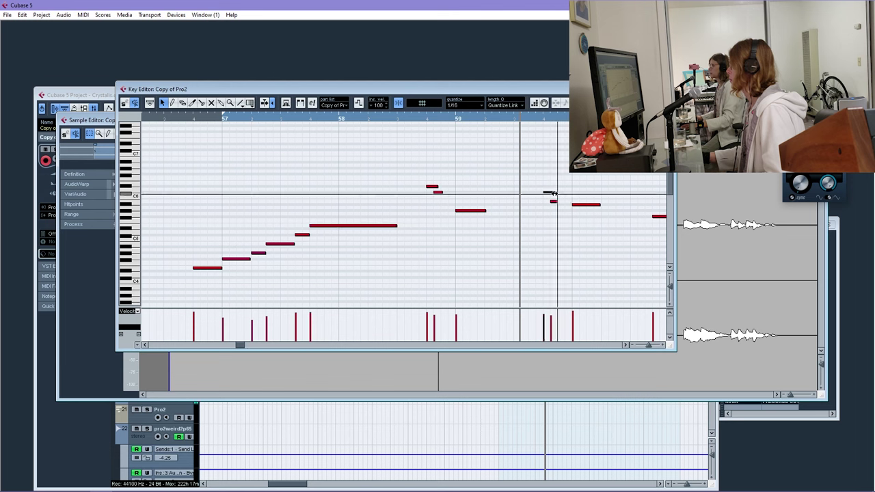
{"action": "left_click", "coordinate": [217, 118]}
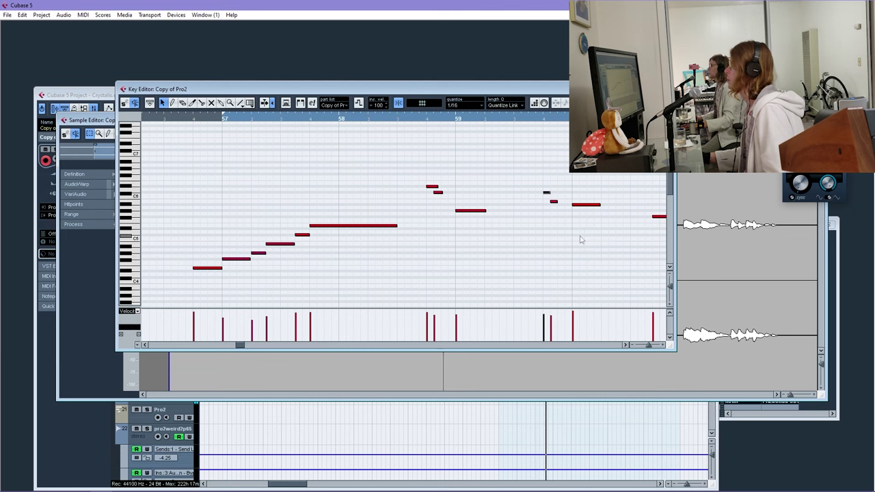
Play the remaining notes and delete the second rising run between bars 61 and 62
{"action": "left_click", "coordinate": [645, 345]}
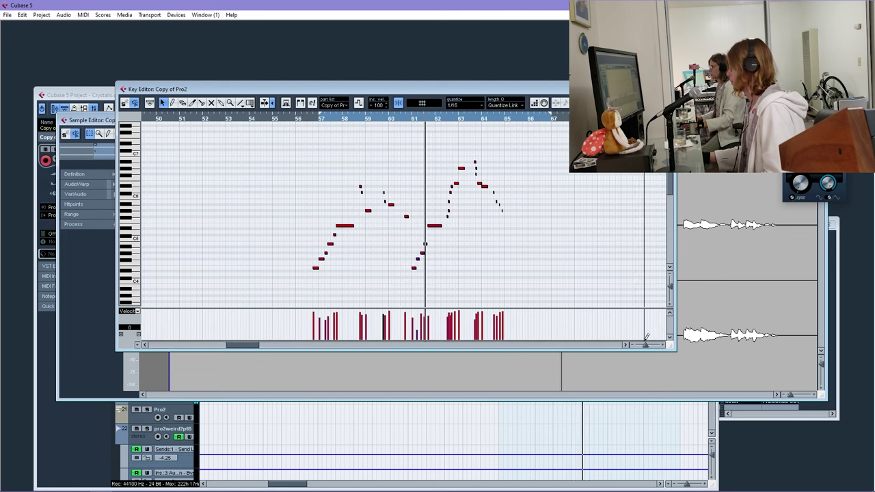
{"action": "left_click_drag", "start_coordinate": [479, 118], "coordinate": [181, 120]}
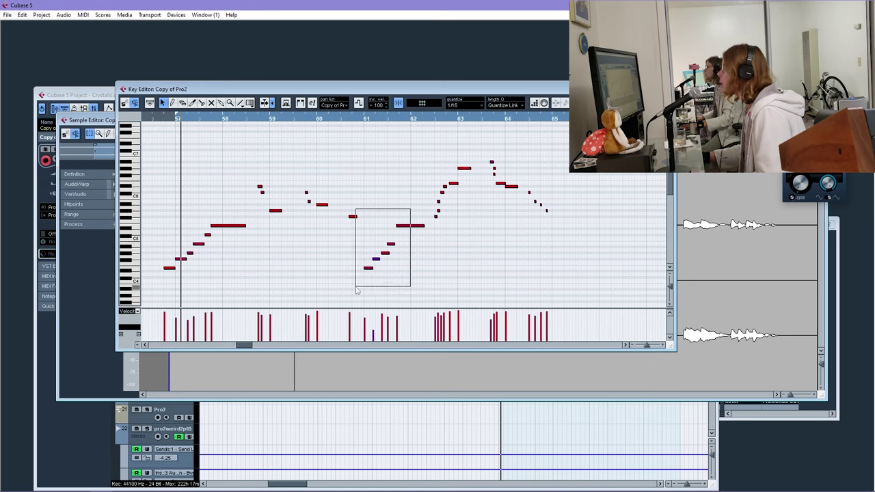
{"action": "left_click_drag", "start_coordinate": [352, 219], "coordinate": [354, 225]}
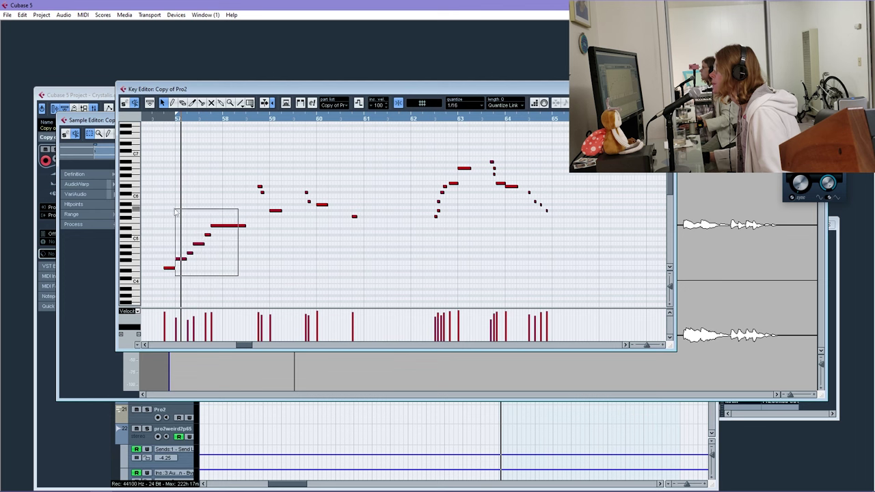
Duplicate the opening rising run, without its pickup note, from bar 57 to bar 61 and listen to it
{"action": "left_click_drag", "start_coordinate": [176, 213], "coordinate": [168, 207]}
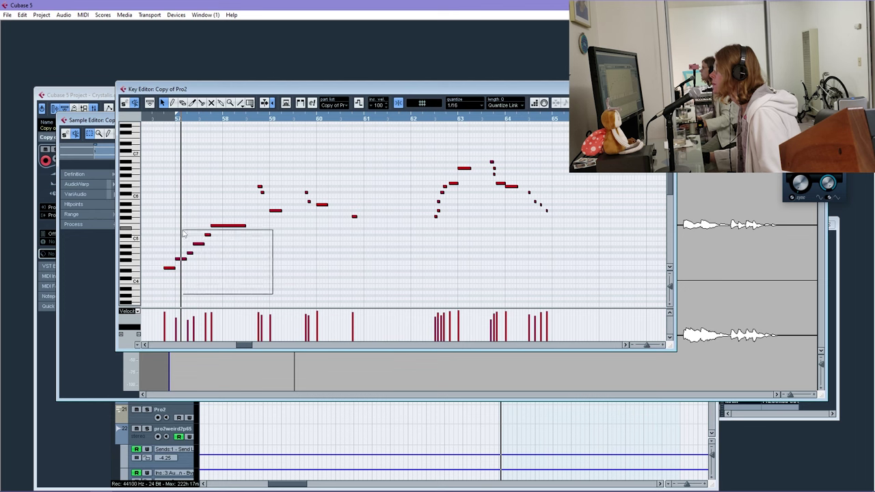
{"action": "left_click_drag", "start_coordinate": [182, 227], "coordinate": [182, 227]}
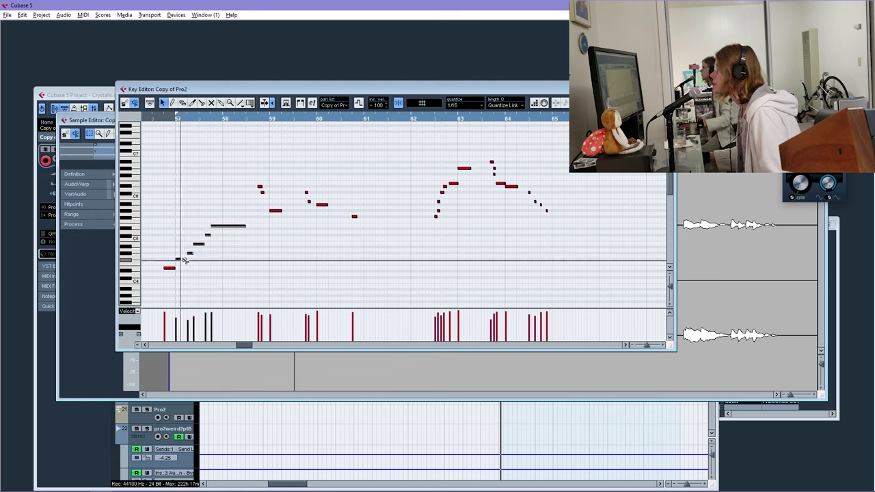
{"action": "left_click_drag", "start_coordinate": [186, 259], "coordinate": [371, 264]}
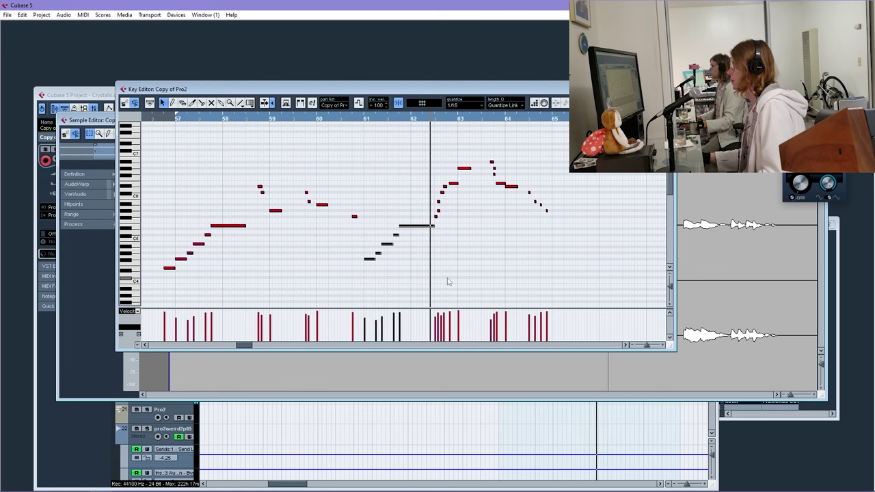
{"action": "key", "text": "space"}
In the fast run after mid-bar 62, shift notes three to five a sixteenth later, lengthen the fifth to an eighth, and start the sixth a sixteenth later
{"action": "key", "text": "h"}
{"action": "key", "text": "h"}
{"action": "key", "text": "h"}
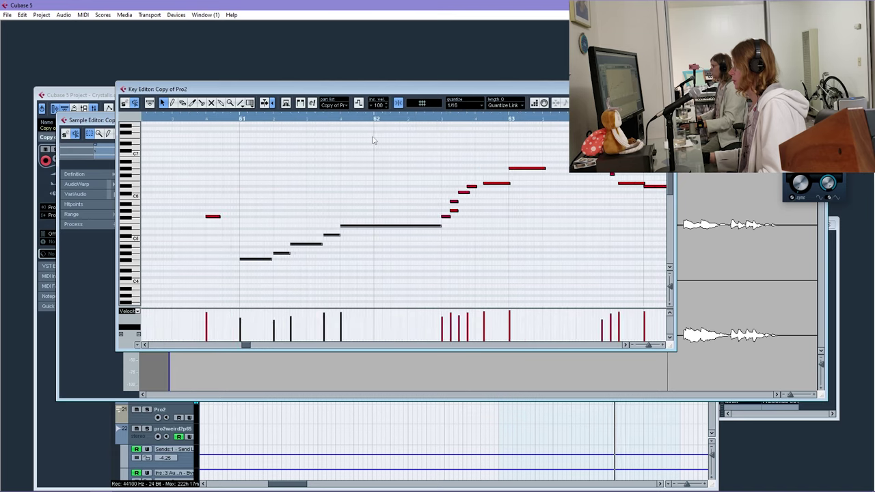
{"action": "left_click", "coordinate": [350, 145]}
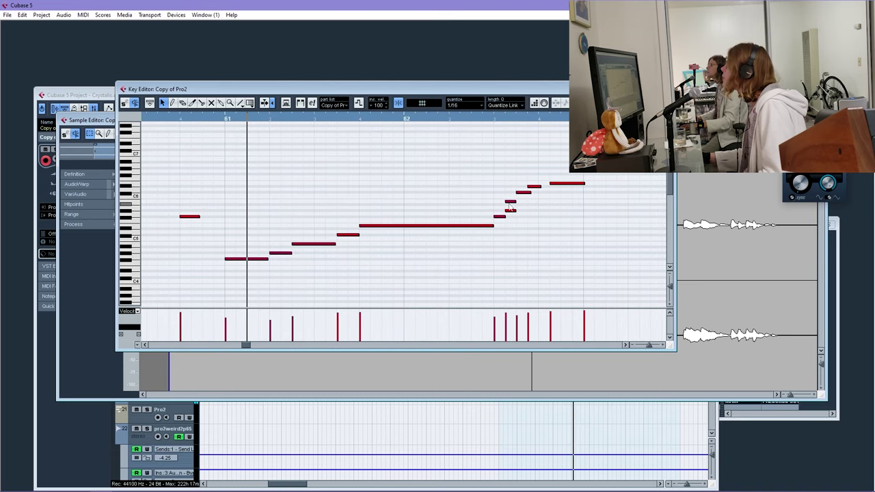
{"action": "left_click_drag", "start_coordinate": [511, 204], "coordinate": [511, 209]}
{"action": "left_click_drag", "start_coordinate": [523, 193], "coordinate": [558, 188]}
{"action": "left_click", "coordinate": [543, 185]}
{"action": "key", "text": "space"}
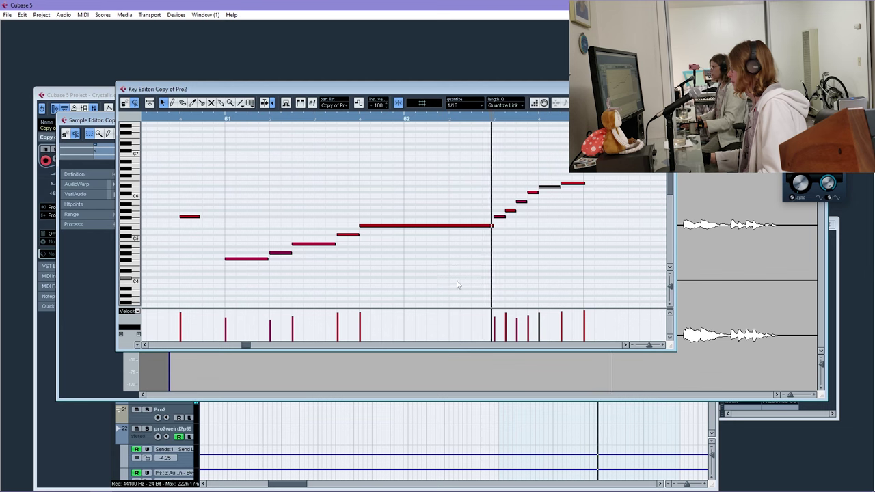
Start the fourth note of the descending group before bar 64 a sixteenth later and listen through the closing notes
{"action": "left_click", "coordinate": [647, 345]}
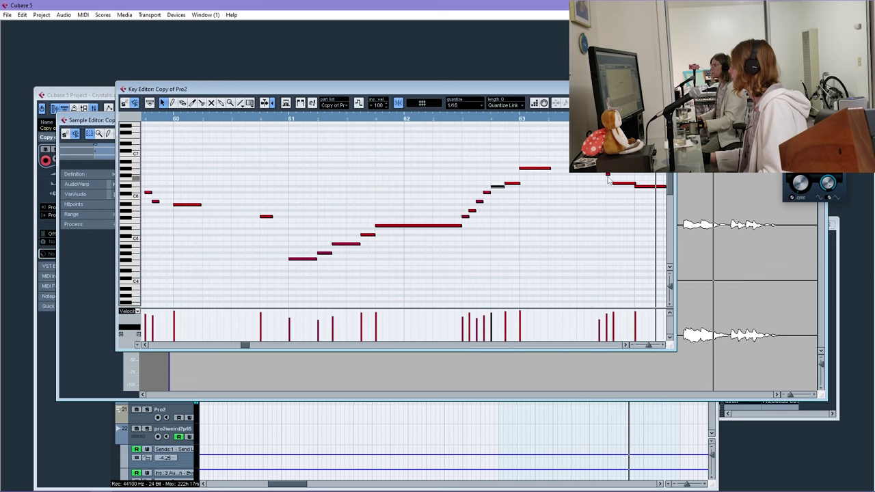
{"action": "left_click_drag", "start_coordinate": [613, 176], "coordinate": [621, 192]}
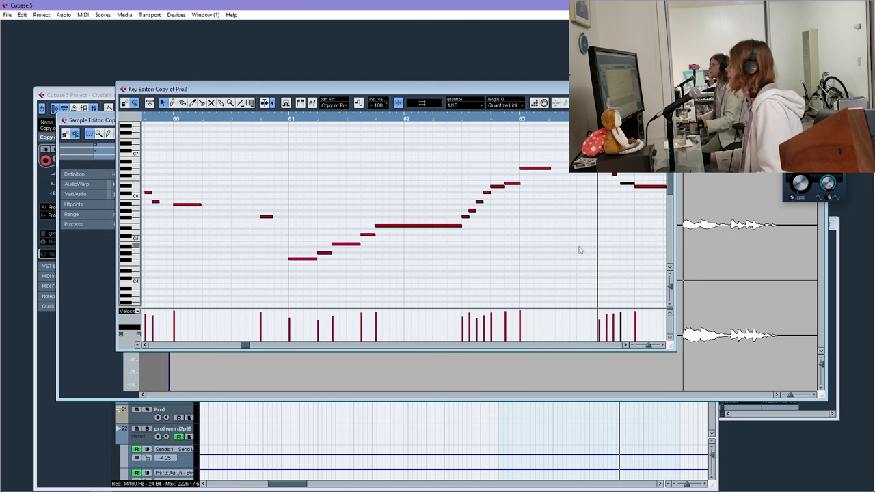
{"action": "mouse_move", "coordinate": [648, 344]}
{"action": "left_mouse_down"}
{"action": "mouse_move", "coordinate": [636, 345]}
{"action": "mouse_move", "coordinate": [648, 344]}
{"action": "left_mouse_up"}
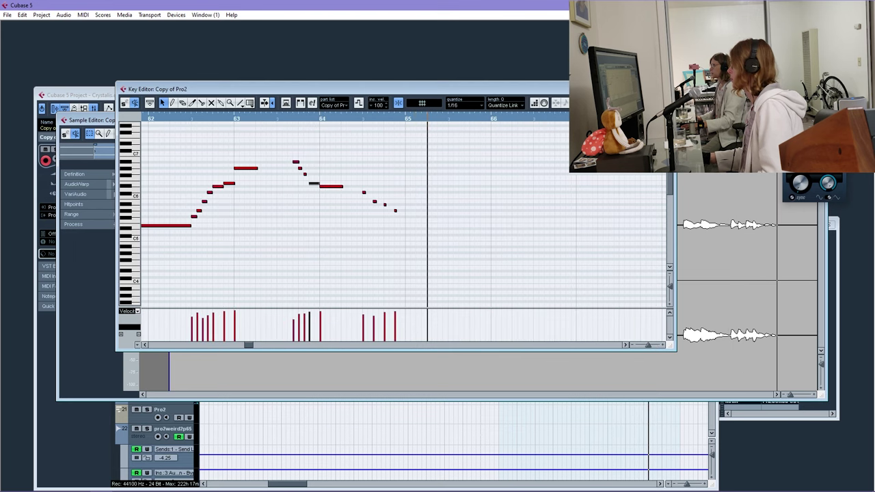
Close the key and sample editors and play the corrected phrase in the arrangement
{"action": "key", "text": "Escape"}
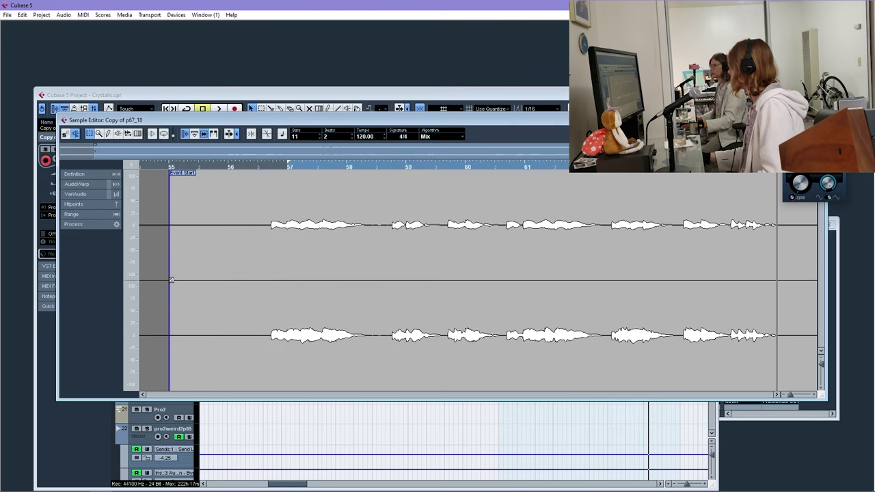
{"action": "key", "text": "Escape"}
{"action": "key", "text": "space"}
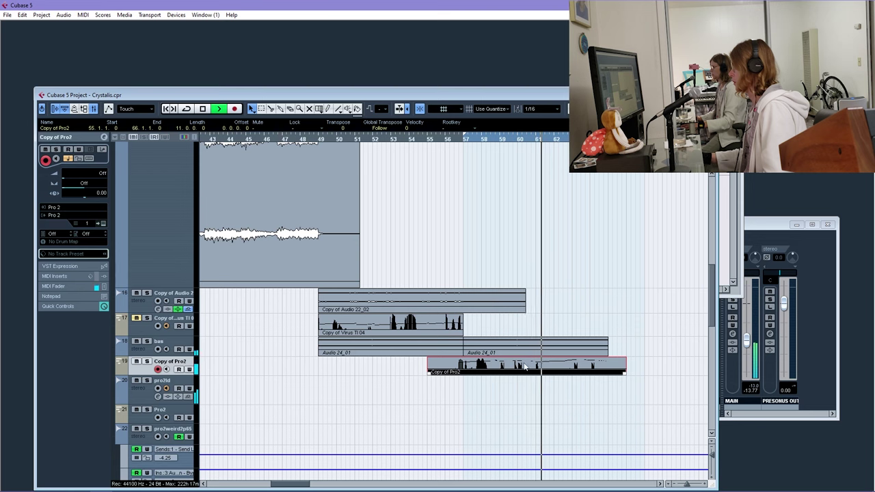
{"action": "key", "text": "space"}
Remove the long stacked takes starting at bar 55 from the Copy of p67 audio track
{"action": "scroll", "coordinate": [272, 352], "scroll_direction": "down", "scroll_amount": 6}
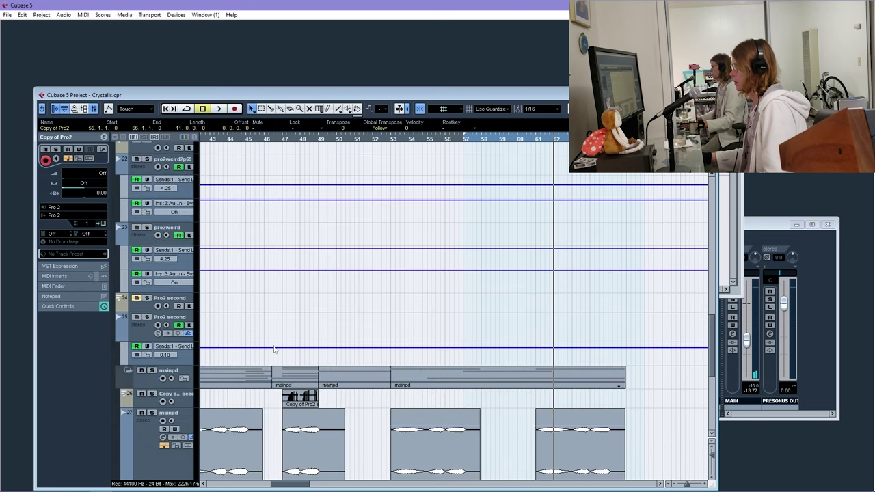
{"action": "scroll", "coordinate": [366, 287], "scroll_direction": "down", "scroll_amount": 4}
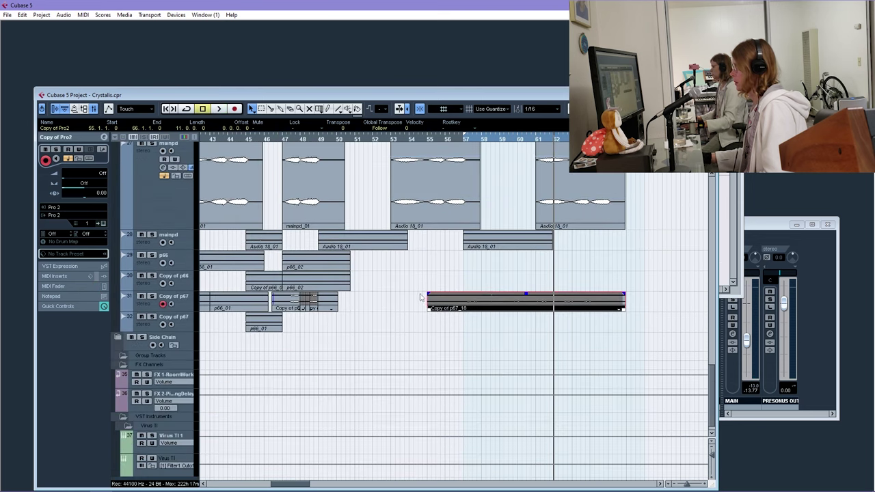
{"action": "key", "text": "ctrl+z"}
{"action": "key", "text": "ctrl+z"}
{"action": "key", "text": "ctrl+z"}
{"action": "key", "text": "ctrl+z"}
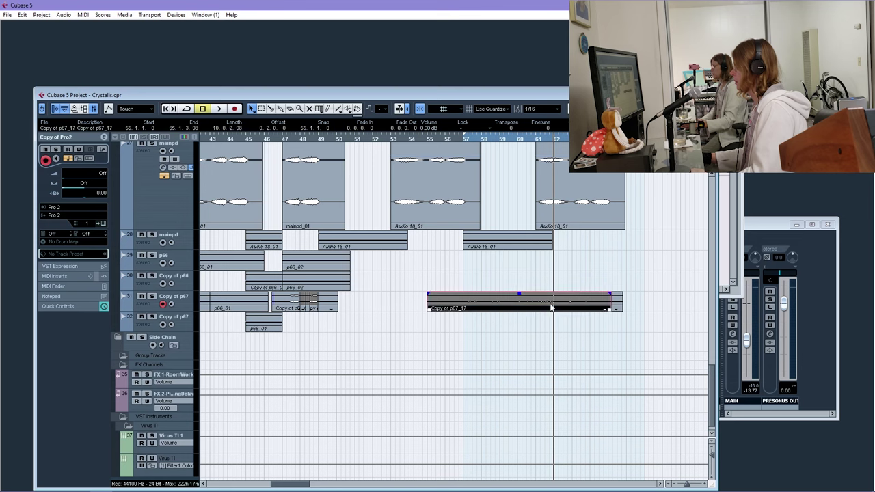
{"action": "key", "text": "ctrl+z"}
{"action": "key", "text": "ctrl+z"}
{"action": "key", "text": "ctrl+z"}
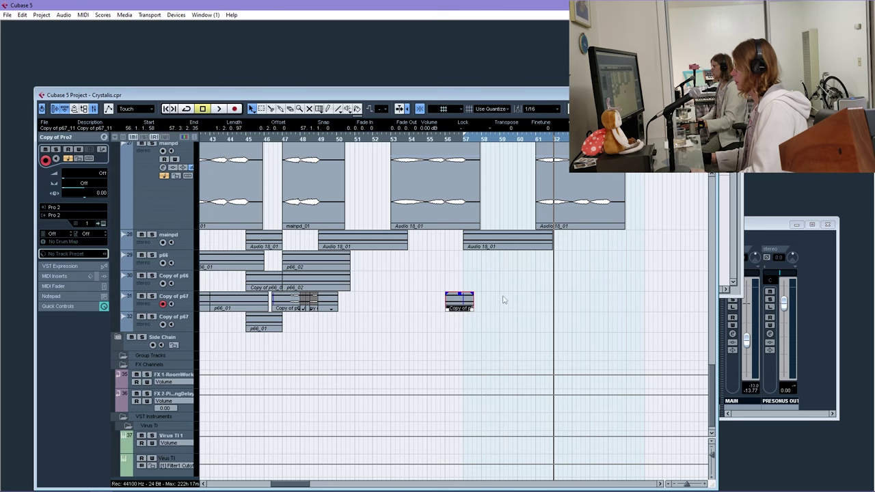
Play the arrangement from bar 56 to bar 65 to check the lead against the other parts
{"action": "scroll", "coordinate": [491, 297], "scroll_direction": "up", "scroll_amount": 10}
{"action": "key", "text": "space"}
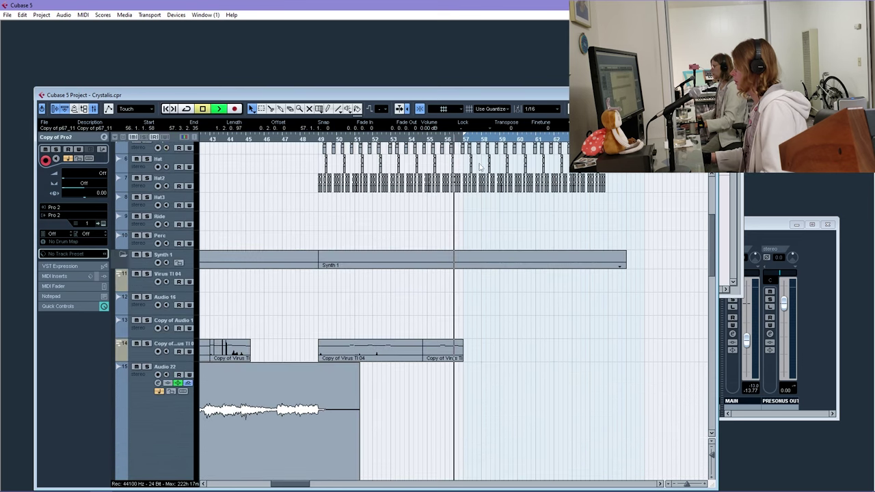
{"action": "scroll", "coordinate": [550, 283], "scroll_direction": "down", "scroll_amount": 5}
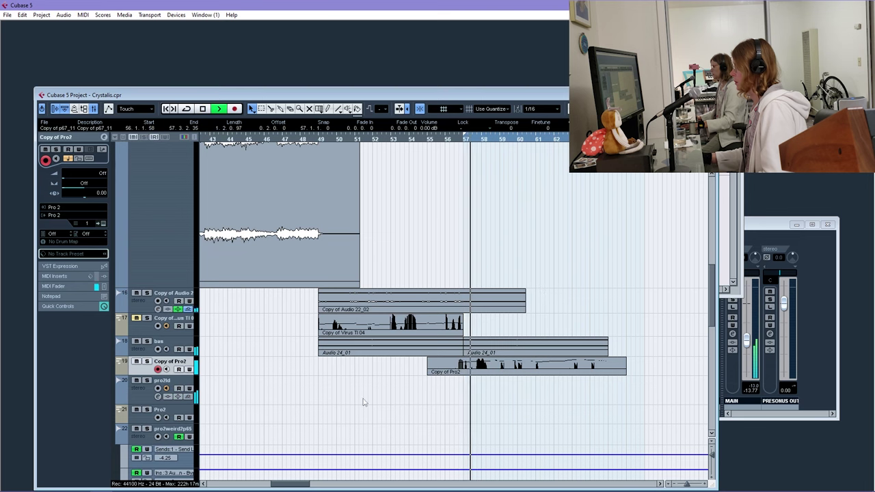
{"action": "scroll", "coordinate": [311, 478], "scroll_direction": "right", "scroll_amount": 1}
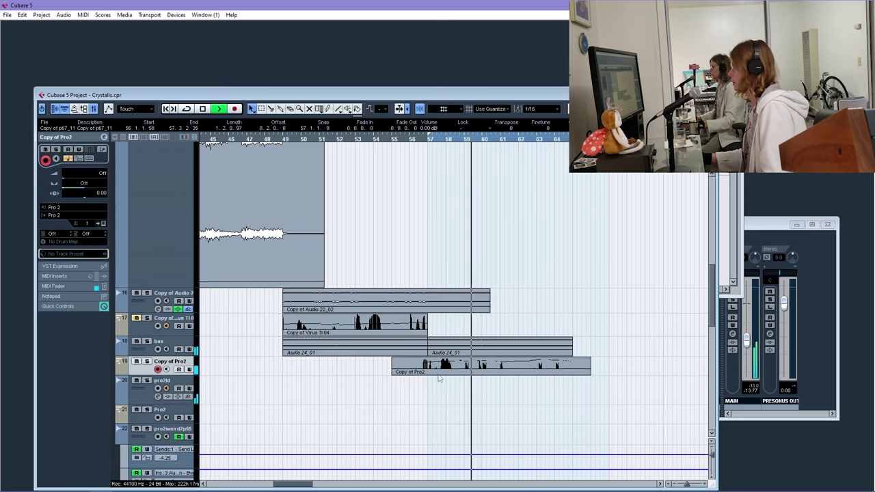
{"action": "scroll", "coordinate": [421, 348], "scroll_direction": "right", "scroll_amount": 1}
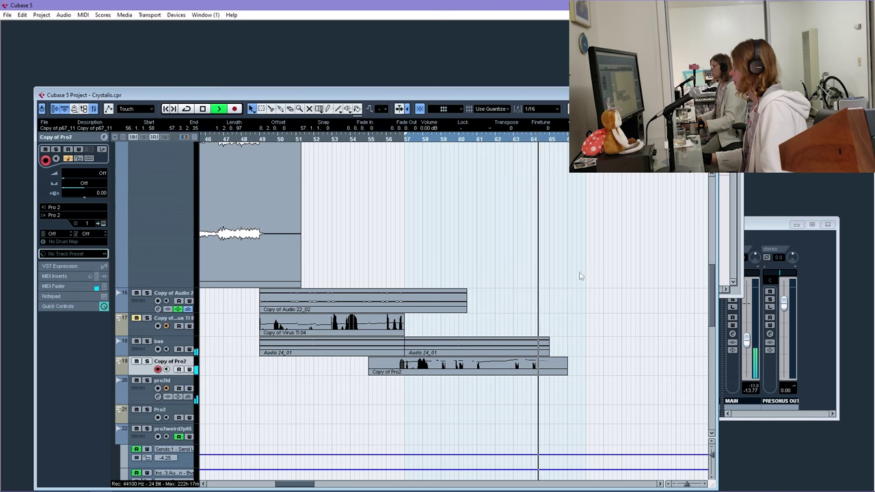
{"action": "key", "text": "space"}
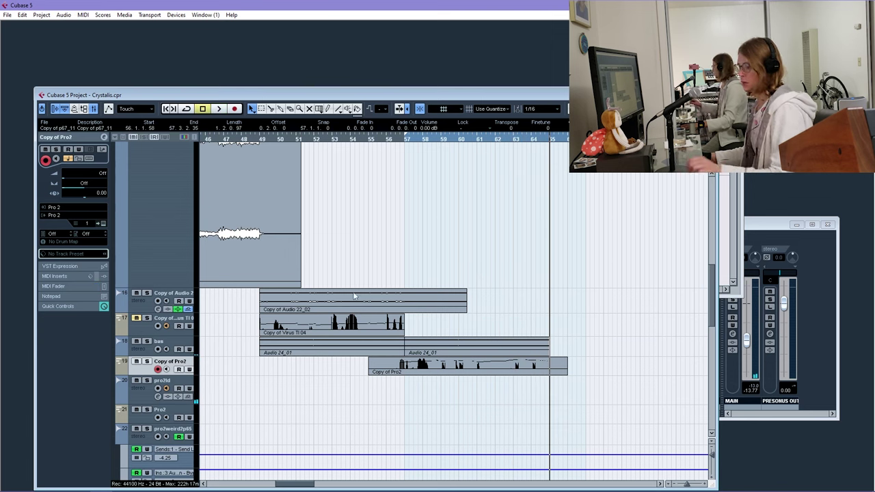
Set the project quantize to 1/1 and duplicate all drum parts from bar 49 to bar 65
{"action": "scroll", "coordinate": [477, 203], "scroll_direction": "up", "scroll_amount": 10}
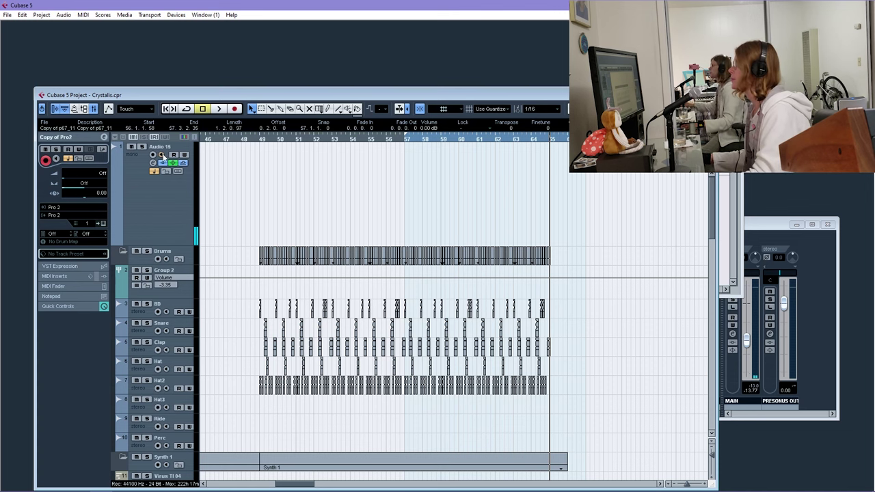
{"action": "scroll", "coordinate": [555, 269], "scroll_direction": "down", "scroll_amount": 4}
{"action": "left_click_drag", "start_coordinate": [555, 268], "coordinate": [342, 186]}
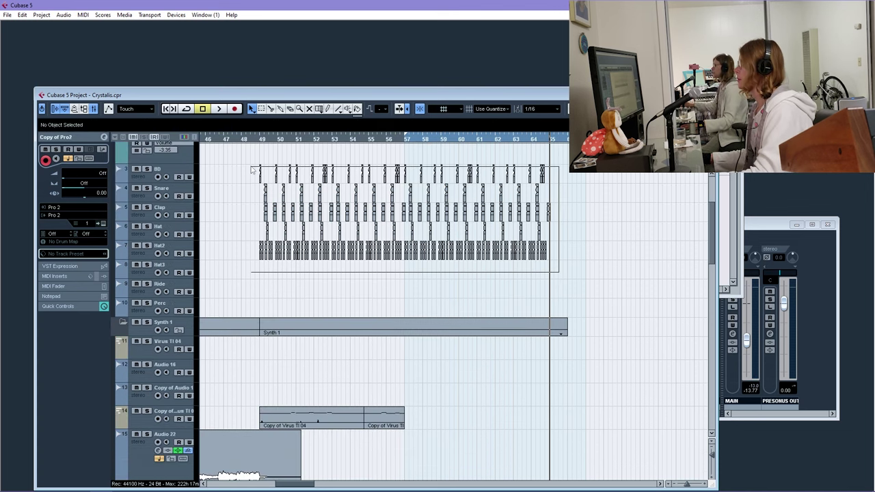
{"action": "left_click_drag", "start_coordinate": [253, 170], "coordinate": [254, 171]}
{"action": "left_click", "coordinate": [540, 109]}
{"action": "left_click", "coordinate": [540, 109]}
{"action": "left_click", "coordinate": [540, 109]}
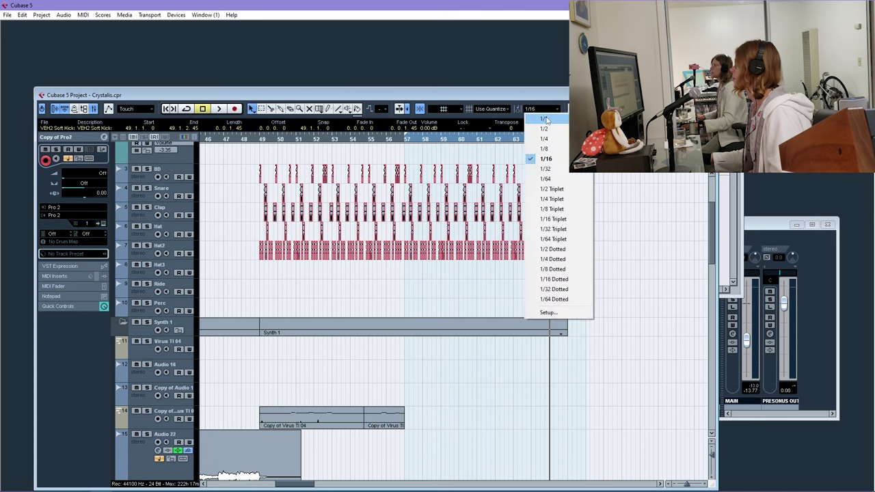
{"action": "left_click", "coordinate": [546, 120]}
{"action": "left_click_drag", "start_coordinate": [261, 173], "coordinate": [556, 167]}
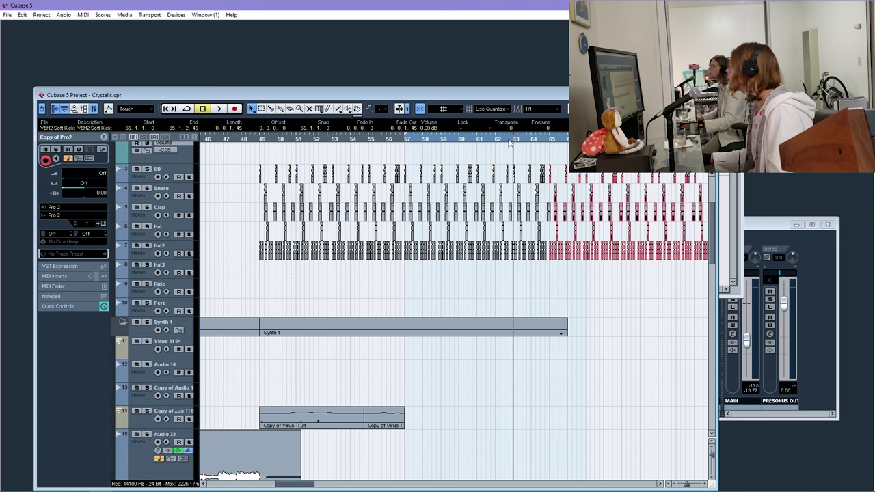
Select the pro2ld audio track and record the Pro 2 lead onto it from bar 56 to just before bar 66
{"action": "scroll", "coordinate": [537, 209], "scroll_direction": "down", "scroll_amount": 10}
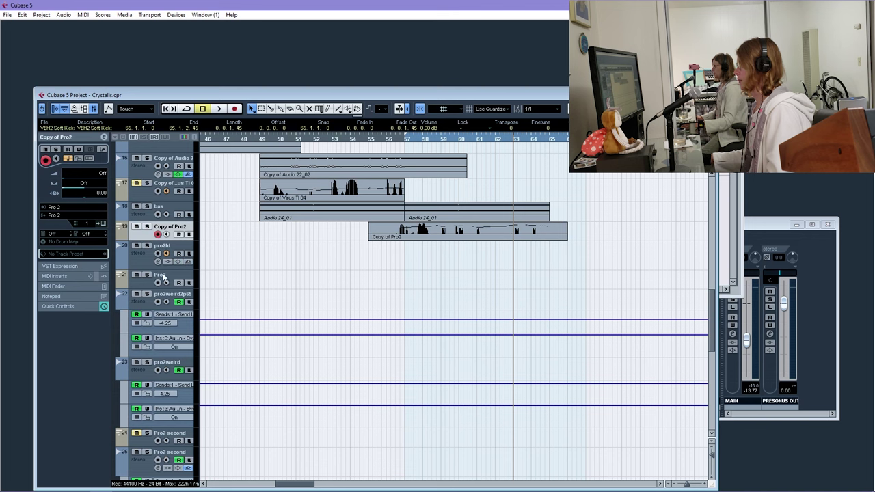
{"action": "left_click", "coordinate": [158, 261]}
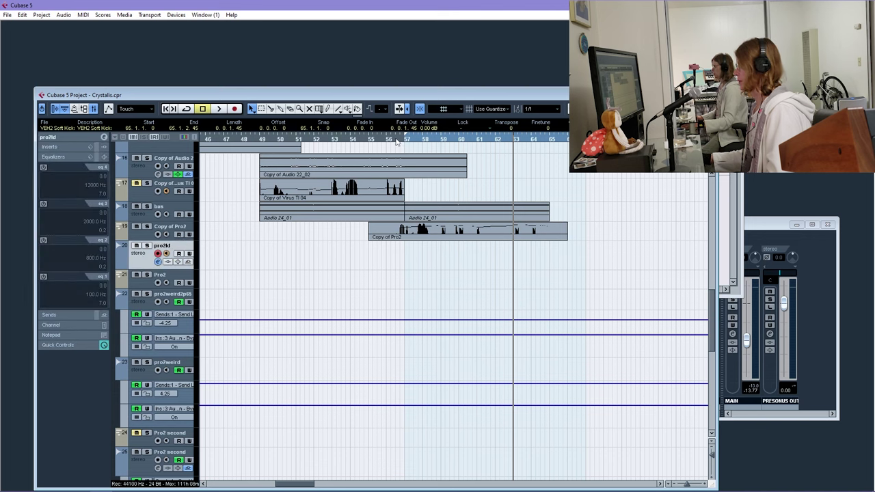
{"action": "key", "text": "KP_Multiply"}
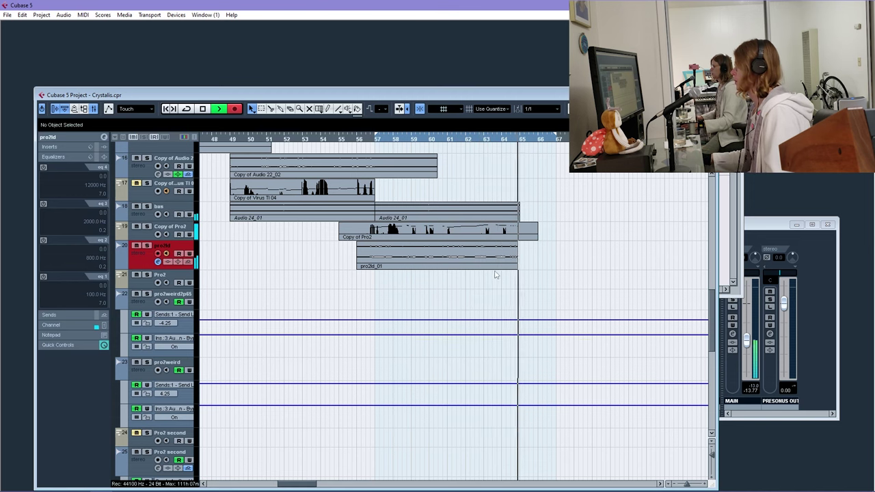
{"action": "key", "text": "space"}
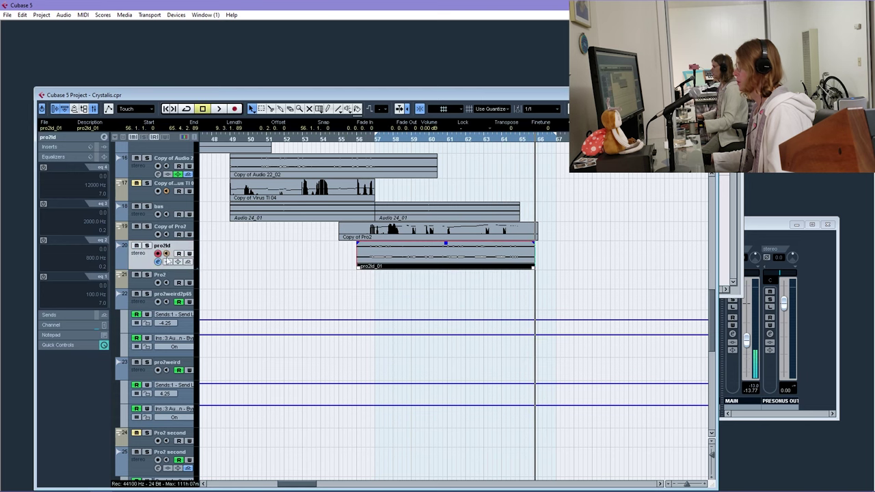
Enlarge the pro2ld track, trim the recording's start to its first note, and align it to 56.4.1.0 using a 1/16 quantize grid
{"action": "left_click_drag", "start_coordinate": [166, 269], "coordinate": [166, 367]}
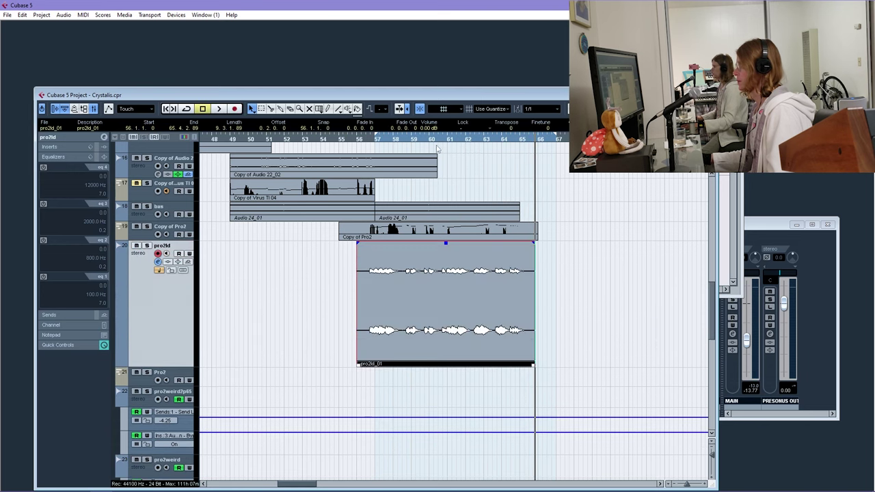
{"action": "left_click_drag", "start_coordinate": [378, 139], "coordinate": [336, 295]}
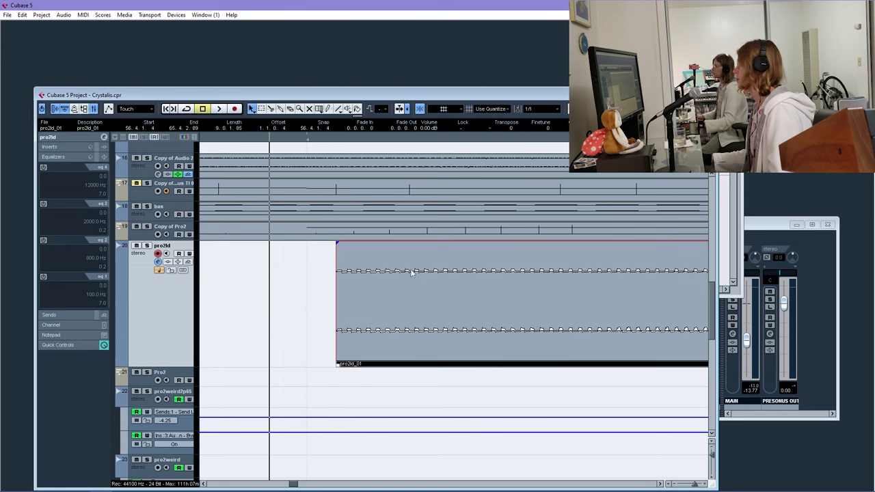
{"action": "left_click_drag", "start_coordinate": [363, 264], "coordinate": [612, 420]}
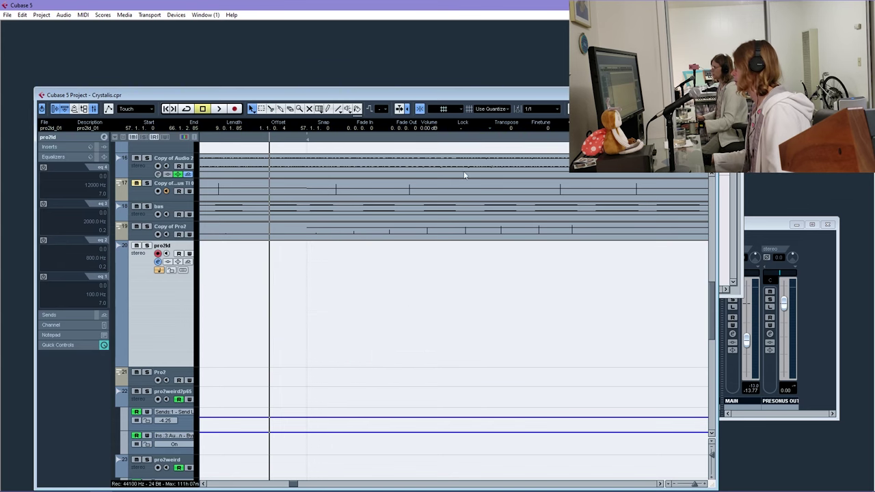
{"action": "key", "text": "ctrl+z"}
{"action": "left_click", "coordinate": [536, 108]}
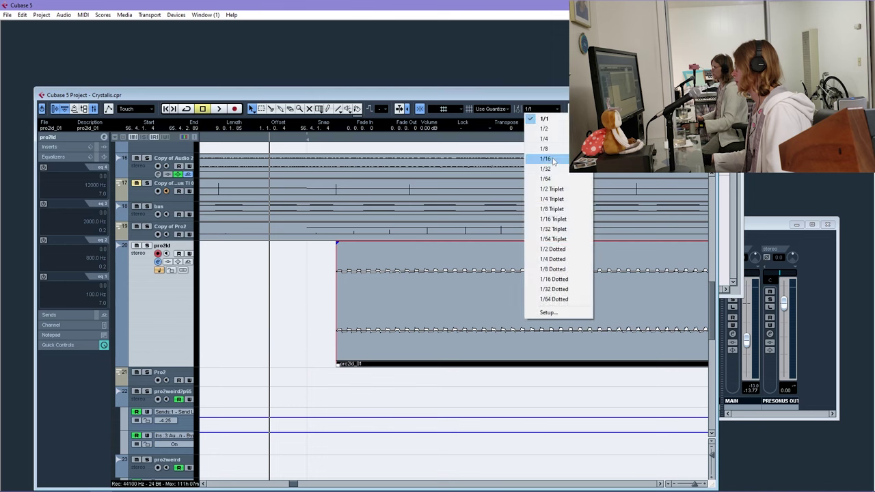
{"action": "left_click", "coordinate": [540, 160]}
{"action": "left_click", "coordinate": [423, 324]}
Delete the duplicated drum parts from about bar 67 onwards
{"action": "left_click_drag", "start_coordinate": [694, 485], "coordinate": [682, 486]}
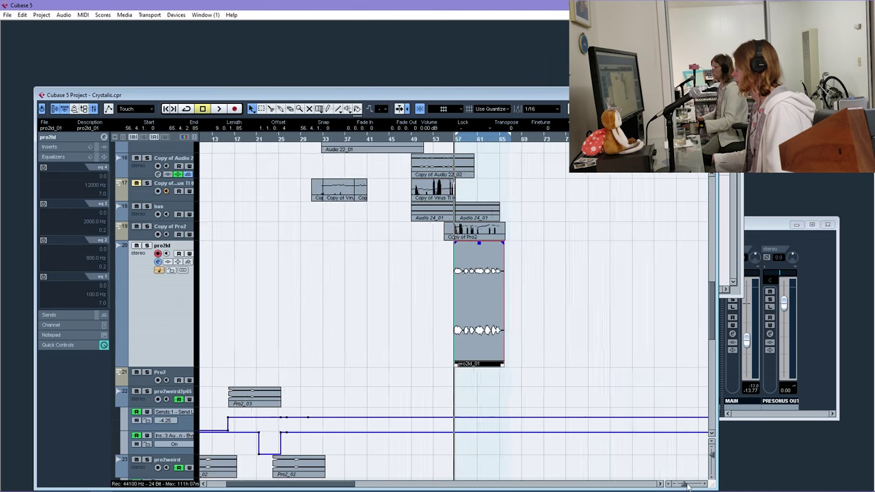
{"action": "scroll", "coordinate": [545, 225], "scroll_direction": "up", "scroll_amount": 6}
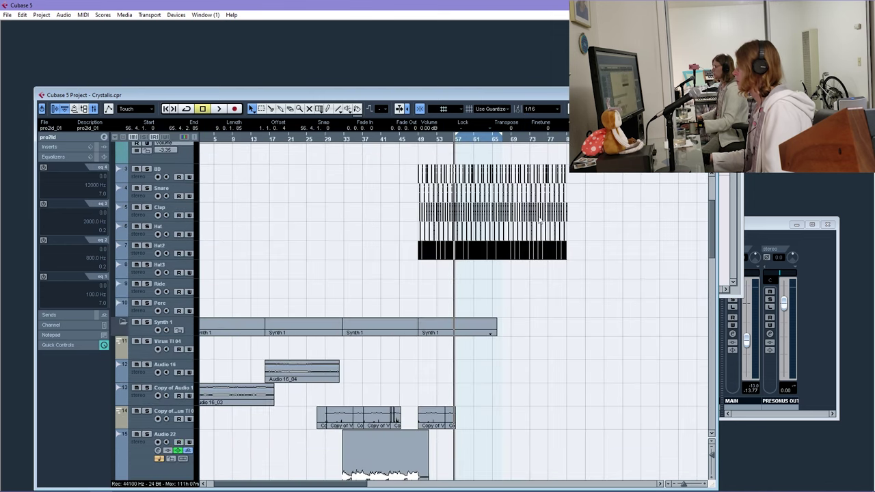
{"action": "left_click_drag", "start_coordinate": [592, 156], "coordinate": [505, 258]}
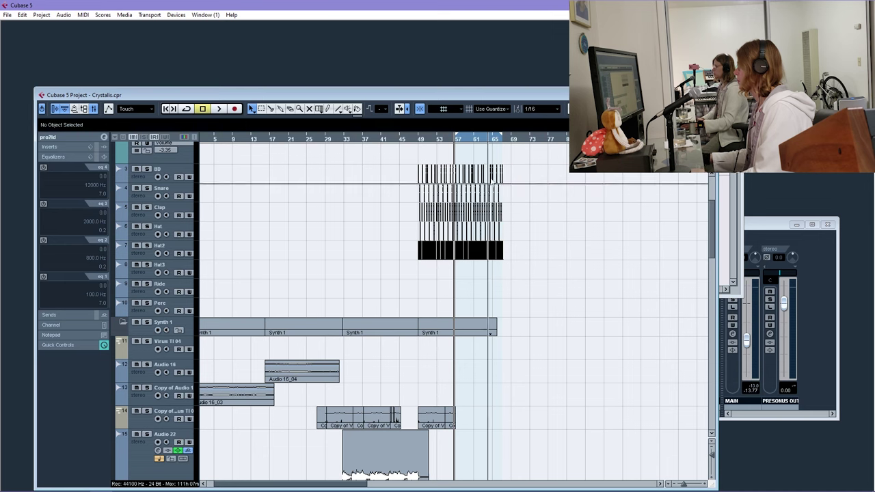
Delete the duplicated drum parts on all drum tracks from bar 66 onwards
{"action": "key", "text": "h"}
{"action": "key", "text": "h"}
{"action": "key", "text": "h"}
{"action": "key", "text": "h"}
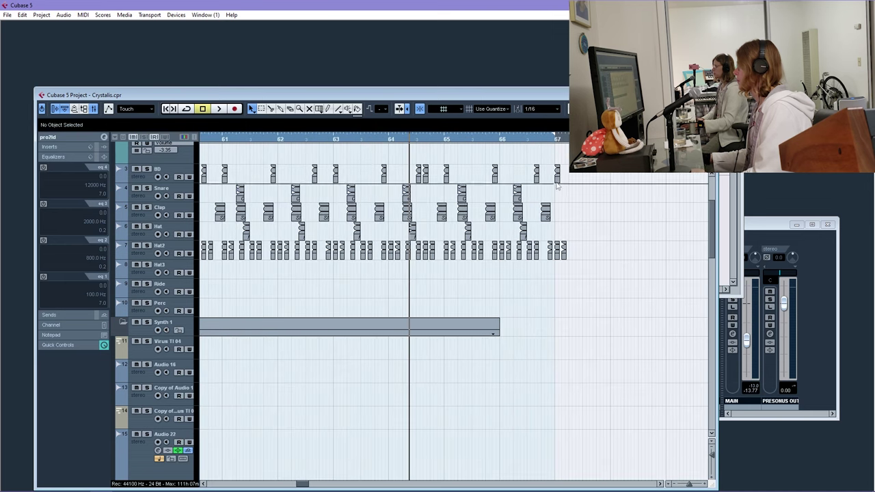
{"action": "left_click", "coordinate": [566, 137]}
{"action": "key", "text": "h"}
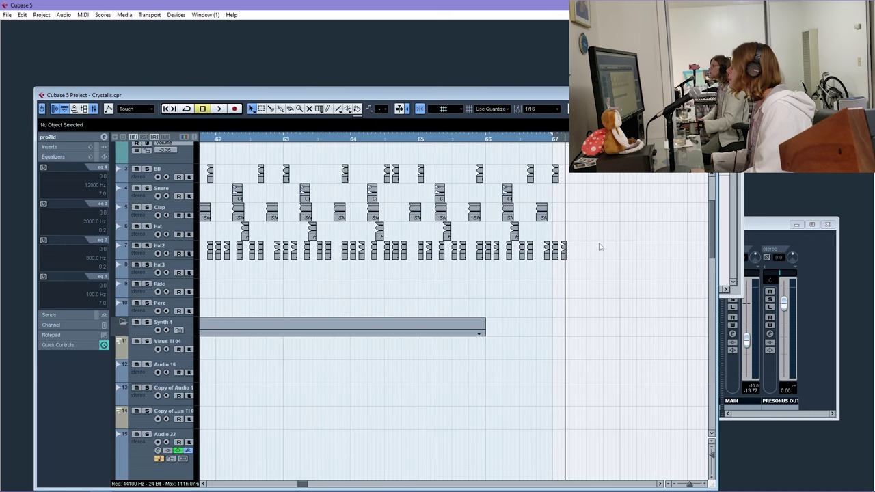
{"action": "key", "text": "Delete"}
{"action": "left_click_drag", "start_coordinate": [488, 250], "coordinate": [503, 235]}
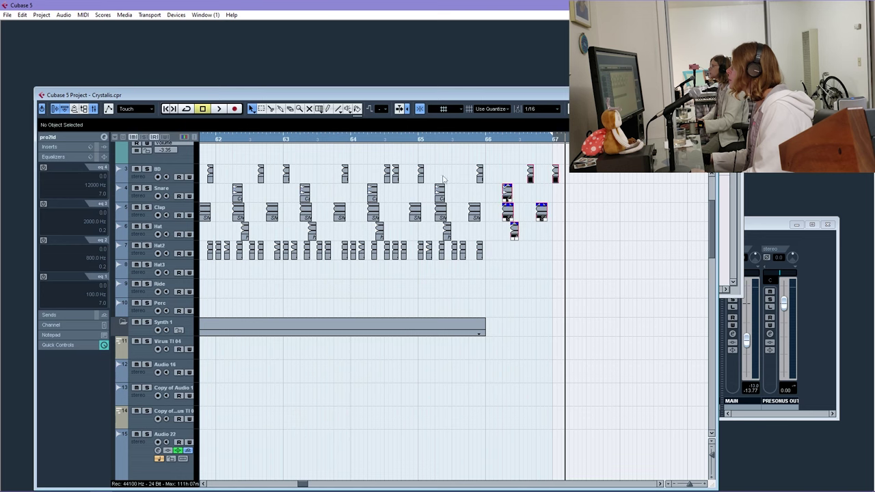
{"action": "key", "text": "Delete"}
Replace the last Hat2 hits of bar 65 with copies starting at 65.3.1.0, and copy a Hat hit to 65.4.3.0
{"action": "left_click_drag", "start_coordinate": [429, 138], "coordinate": [575, 267]}
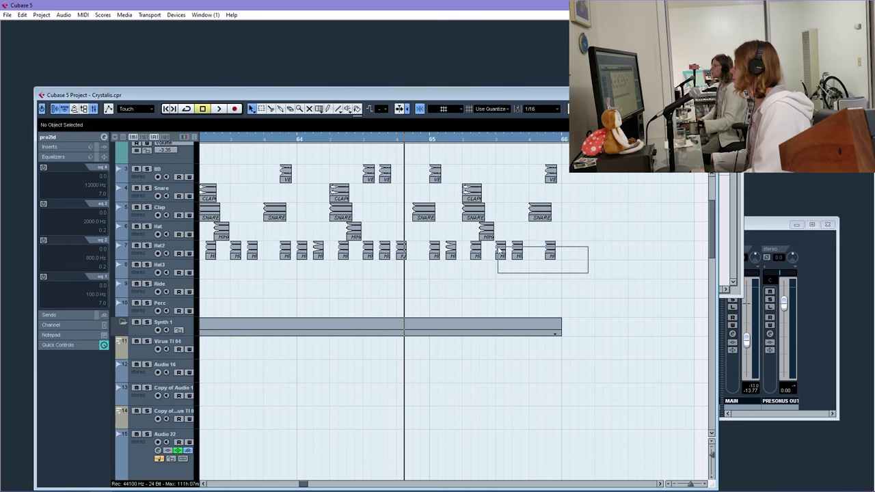
{"action": "left_click_drag", "start_coordinate": [499, 249], "coordinate": [497, 247]}
{"action": "key", "text": "Delete"}
{"action": "left_click_drag", "start_coordinate": [441, 255], "coordinate": [541, 252]}
{"action": "key", "text": "space"}
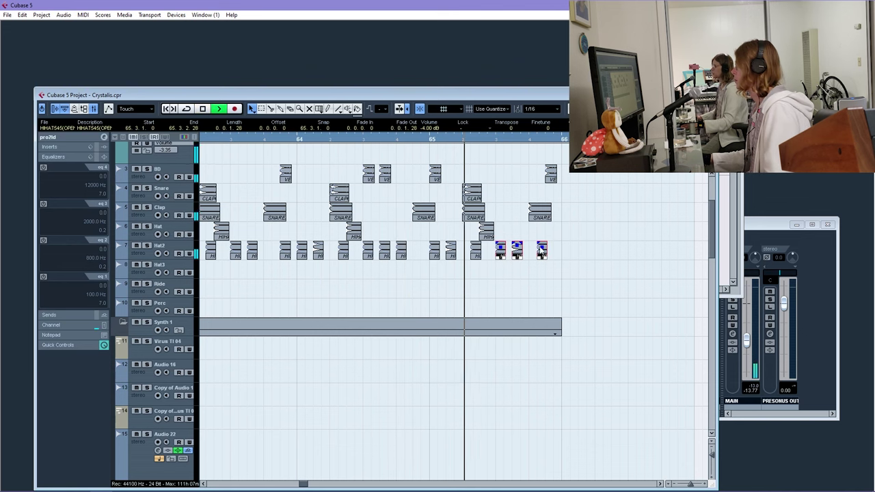
{"action": "key", "text": "space"}
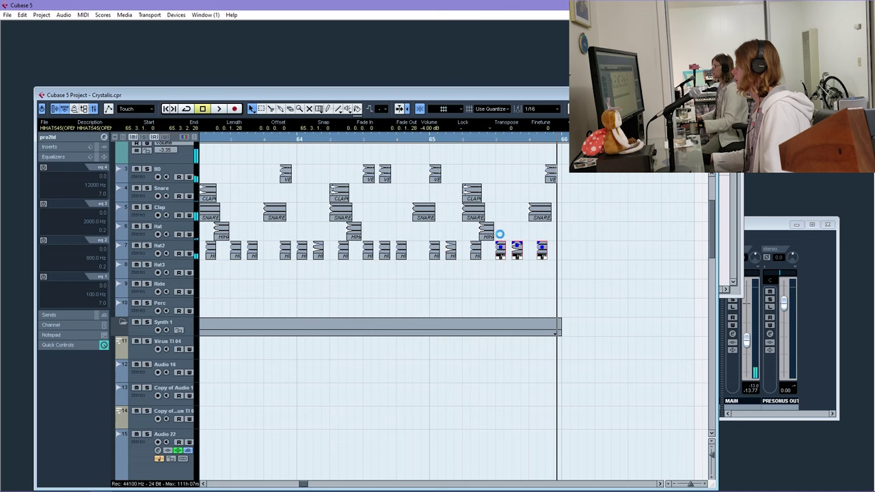
{"action": "left_click", "coordinate": [506, 237]}
{"action": "left_click_drag", "start_coordinate": [488, 237], "coordinate": [553, 237]}
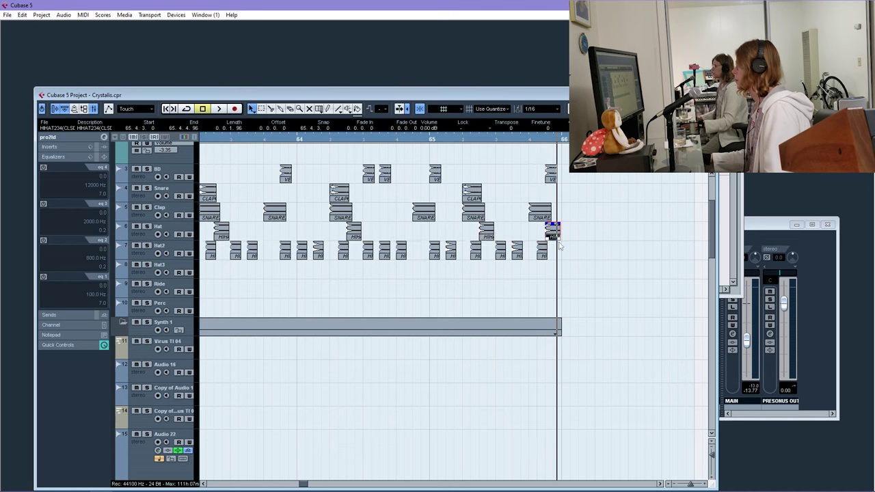
Copy the bar 65 drum pattern without its last kick to bar 66, and duplicate bars 65 and 66 at 67.1.1.0
{"action": "left_click_drag", "start_coordinate": [586, 245], "coordinate": [432, 171]}
{"action": "left_click_drag", "start_coordinate": [471, 193], "coordinate": [604, 192]}
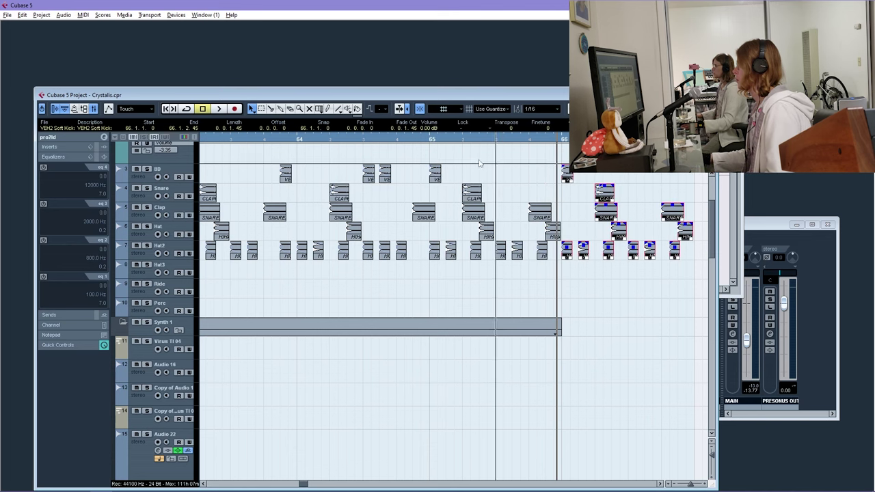
{"action": "left_click", "coordinate": [449, 140]}
{"action": "key", "text": "space"}
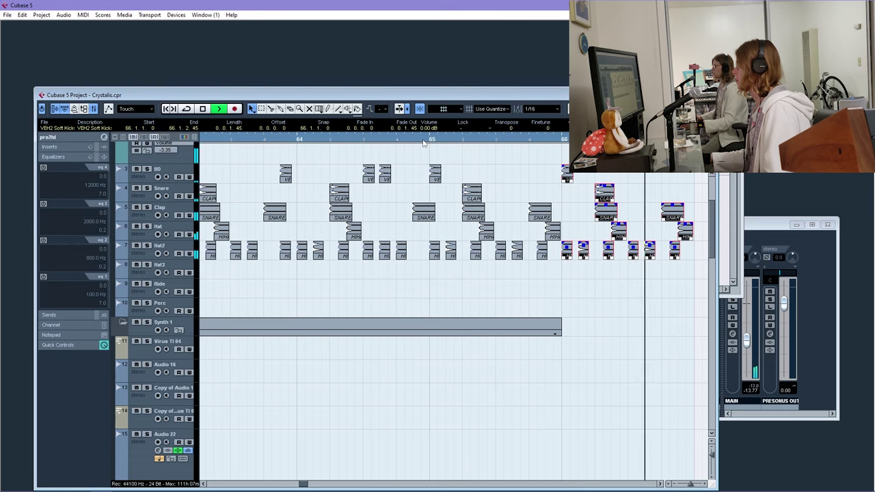
{"action": "left_click_drag", "start_coordinate": [424, 141], "coordinate": [451, 148]}
{"action": "left_click_drag", "start_coordinate": [613, 249], "coordinate": [571, 175]}
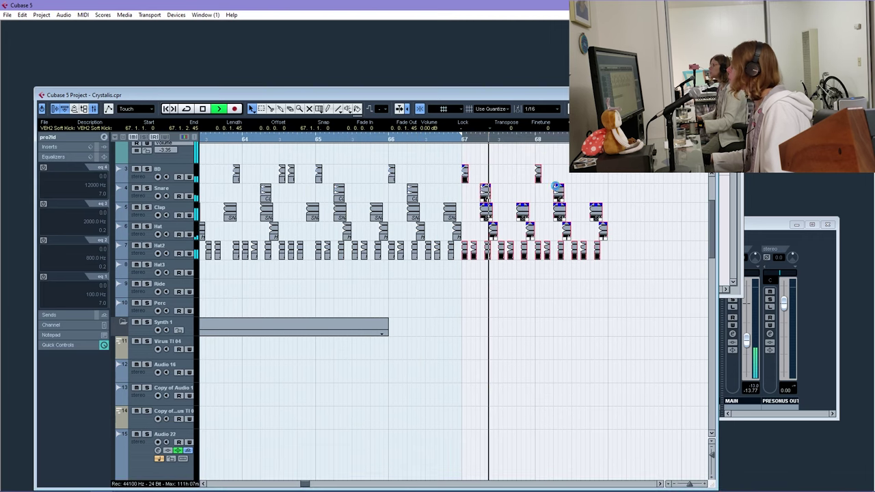
{"action": "key", "text": "space"}
Move bar 68's first Hat hit to 68.1.3.0 and delete all Hat2 hits in that bar after the first one
{"action": "key", "text": "h"}
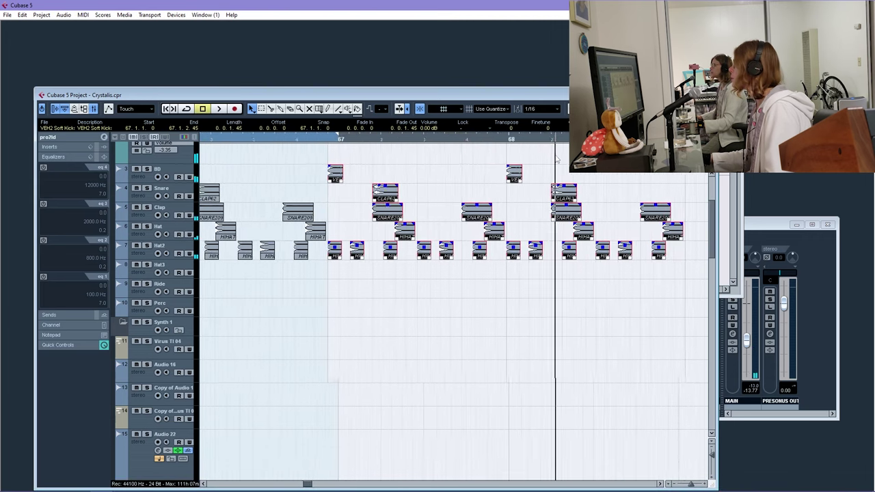
{"action": "left_click", "coordinate": [531, 233]}
{"action": "left_click_drag", "start_coordinate": [586, 231], "coordinate": [533, 231]}
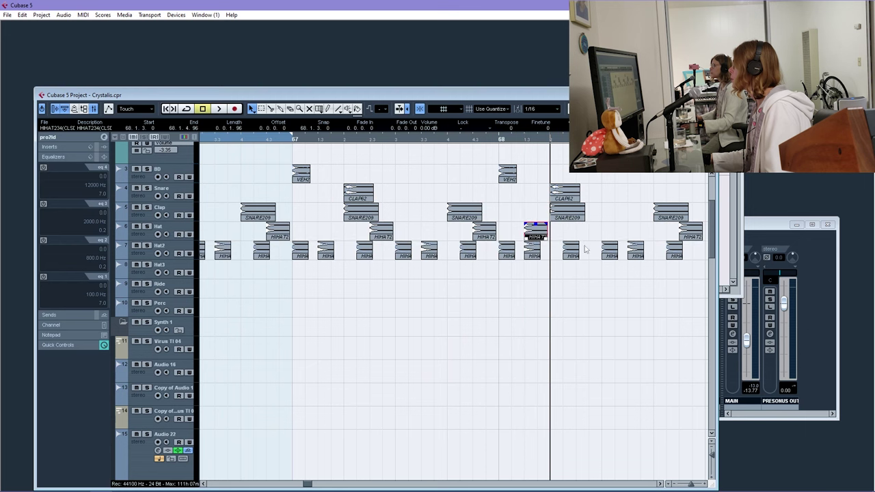
{"action": "left_click", "coordinate": [679, 277]}
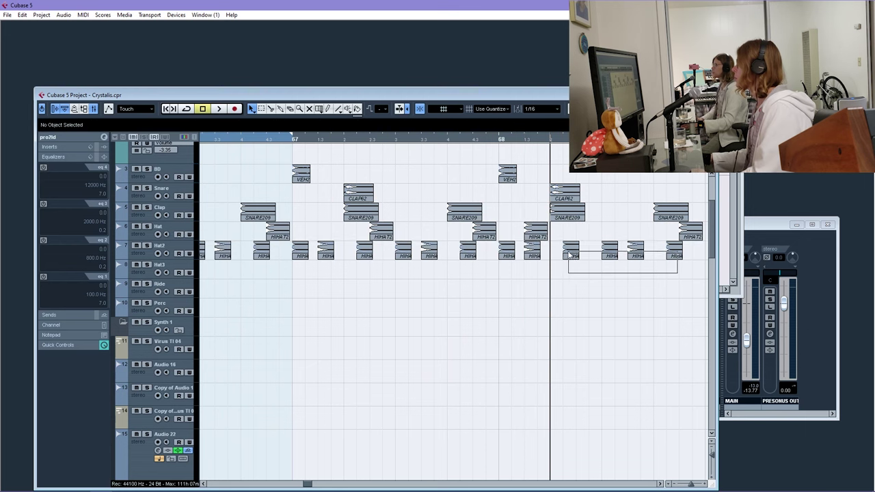
{"action": "left_click_drag", "start_coordinate": [569, 255], "coordinate": [569, 254]}
{"action": "left_click", "coordinate": [533, 255]}
{"action": "key", "text": "g"}
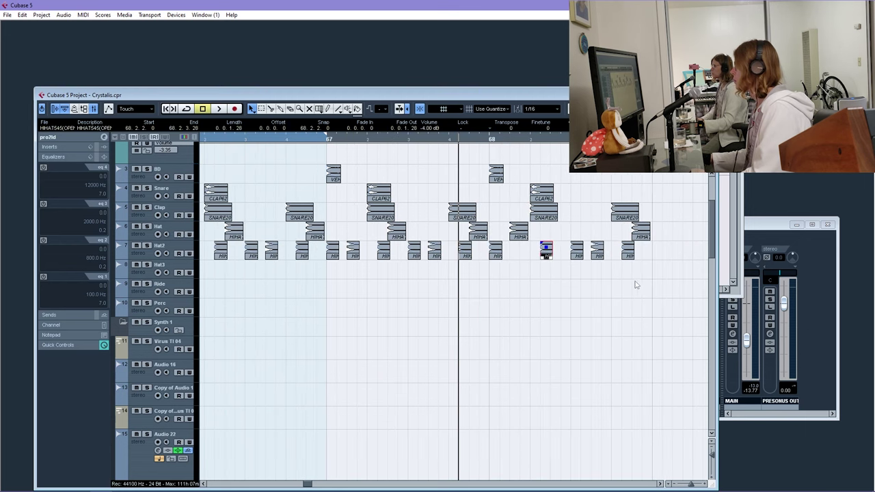
{"action": "left_click_drag", "start_coordinate": [635, 272], "coordinate": [534, 241]}
{"action": "key", "text": "Delete"}
Delete the final Clap and Hat hits of bar 68 and the Snare hit on its second beat
{"action": "left_click_drag", "start_coordinate": [657, 258], "coordinate": [588, 212]}
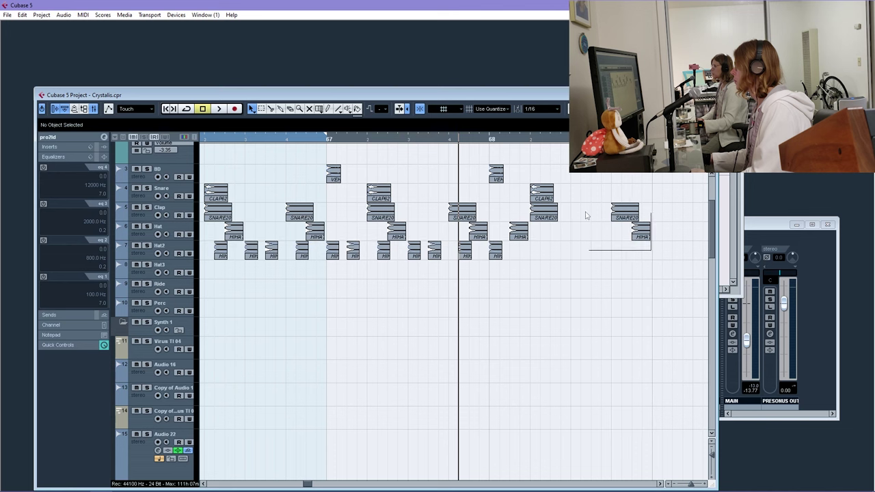
{"action": "key", "text": "Delete"}
{"action": "left_click", "coordinate": [541, 193]}
{"action": "key", "text": "Delete"}
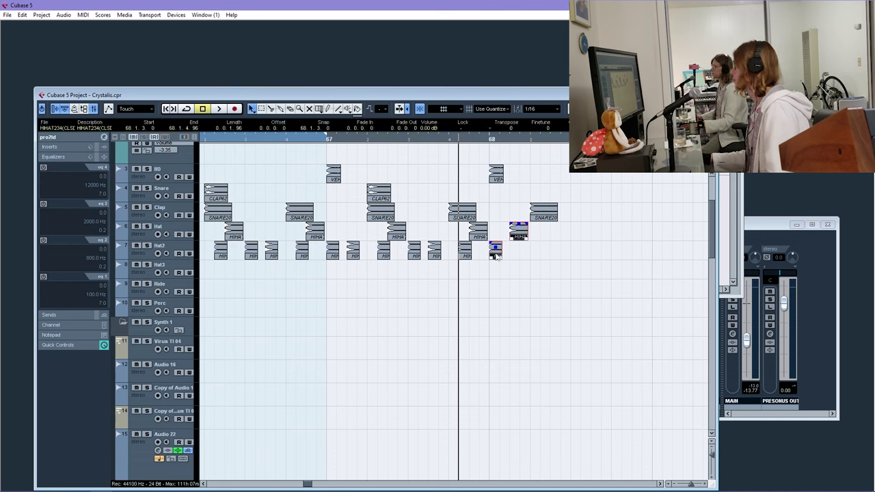
Copy bar 68's opening kick, Hat and Hat2 hits two beats forward, and shorten the clap at 68.2.1.0 to end at 68.2.3.0
{"action": "left_click_drag", "start_coordinate": [498, 253], "coordinate": [579, 254]}
{"action": "left_click_drag", "start_coordinate": [554, 216], "coordinate": [551, 223]}
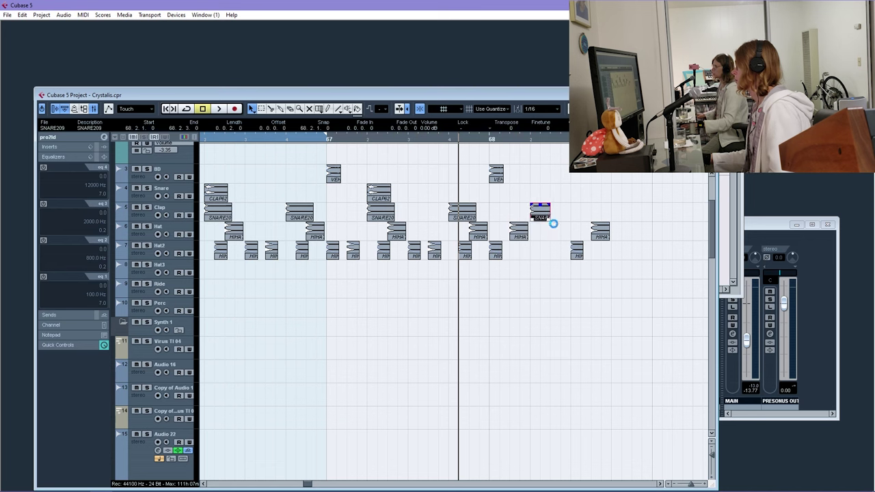
{"action": "left_click_drag", "start_coordinate": [497, 174], "coordinate": [586, 181]}
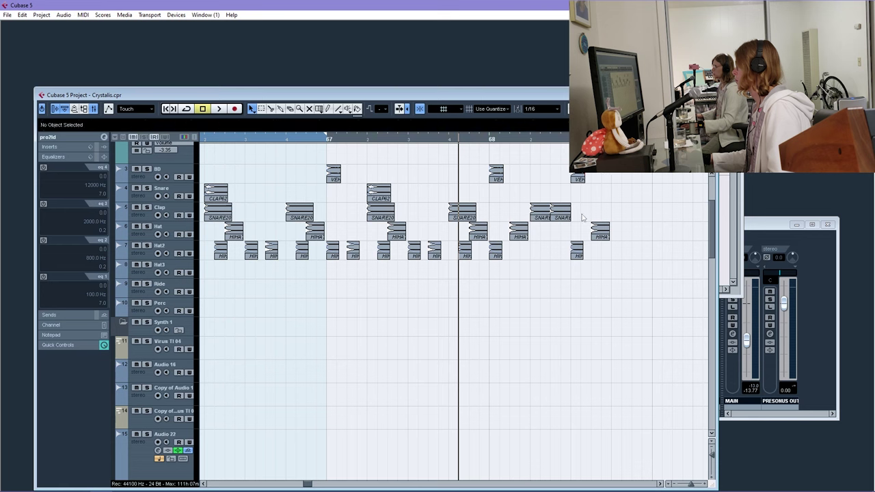
Copy the two adjacent claps of bar 68 to 68.4.1.0 and play back the fill
{"action": "left_click_drag", "start_coordinate": [586, 213], "coordinate": [532, 223]}
{"action": "left_click_drag", "start_coordinate": [533, 223], "coordinate": [617, 226]}
{"action": "key", "text": "space"}
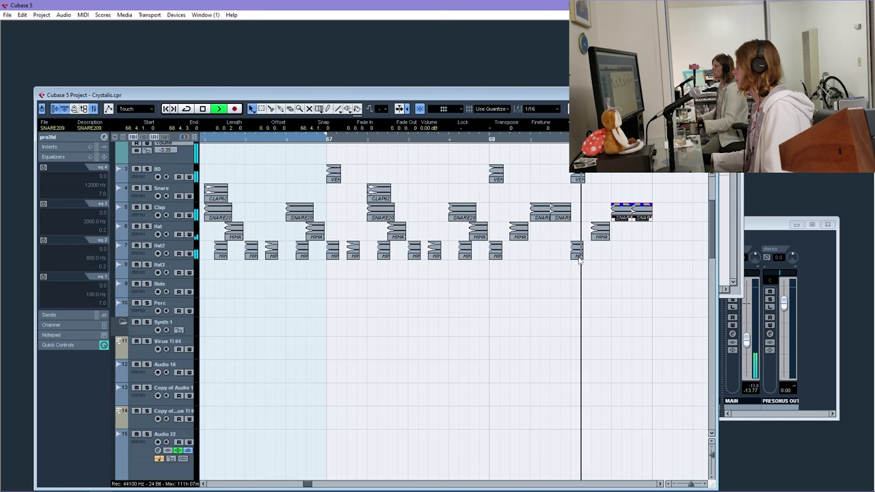
{"action": "key", "text": "space"}
Trim the second clap of the bar 68 fill to start at 68.2.4.0 and copy the clap pair to 68.4.1.0
{"action": "left_click_drag", "start_coordinate": [674, 215], "coordinate": [565, 207]}
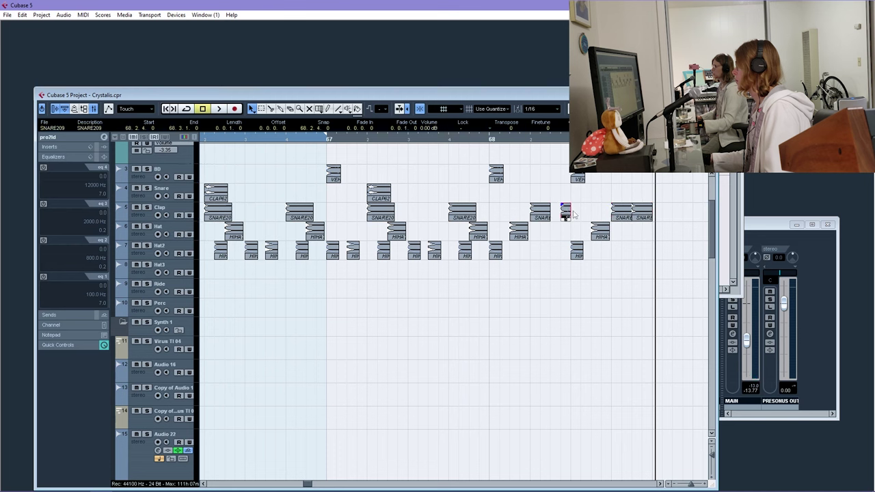
{"action": "double_click", "coordinate": [566, 211]}
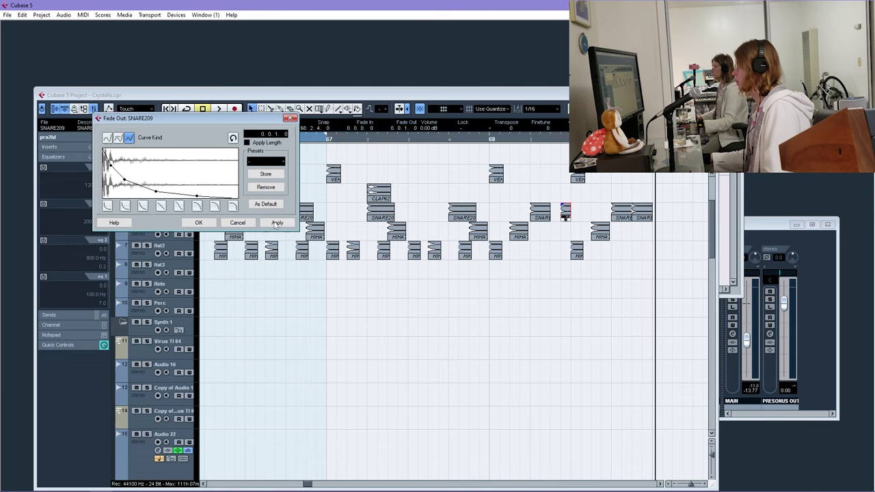
{"action": "left_click", "coordinate": [212, 224]}
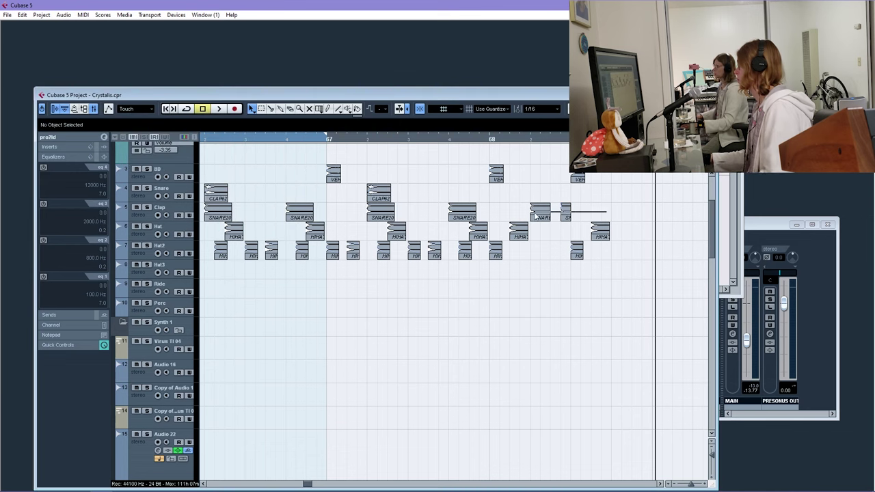
{"action": "left_click_drag", "start_coordinate": [544, 218], "coordinate": [604, 220]}
{"action": "key", "text": "space"}
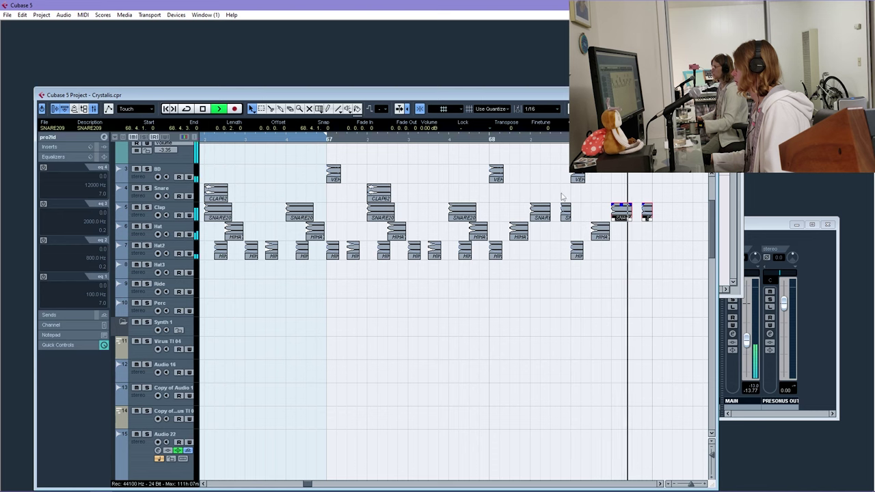
{"action": "key", "text": "space"}
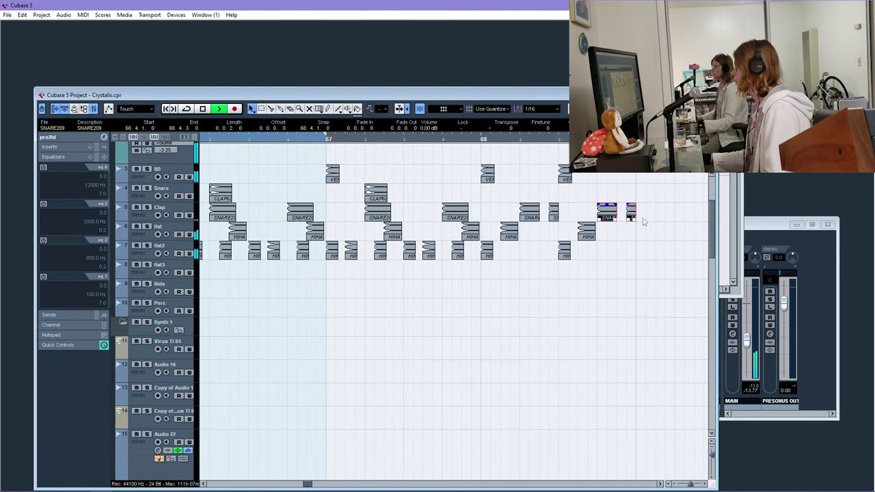
Set the fade-out of the short clap at 68.2.4.0 to 0.0.0.72 and play back the fill
{"action": "left_click_drag", "start_coordinate": [552, 206], "coordinate": [552, 205]}
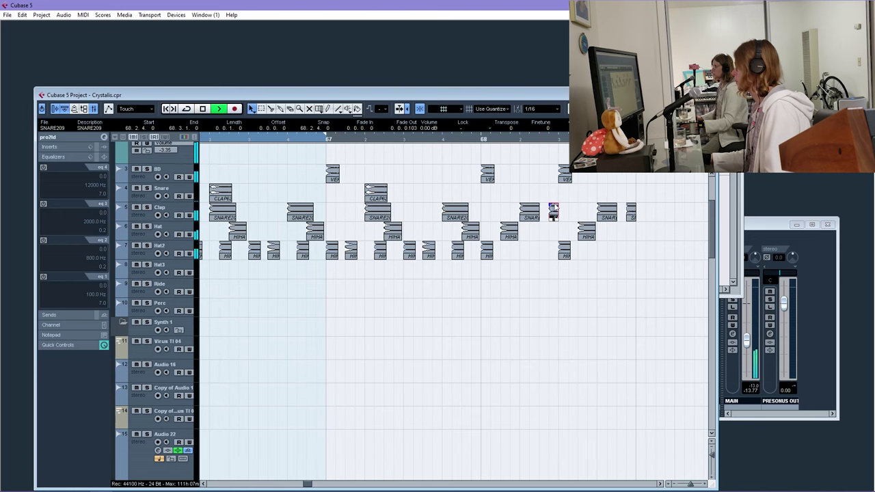
{"action": "key", "text": "space"}
{"action": "key", "text": "h"}
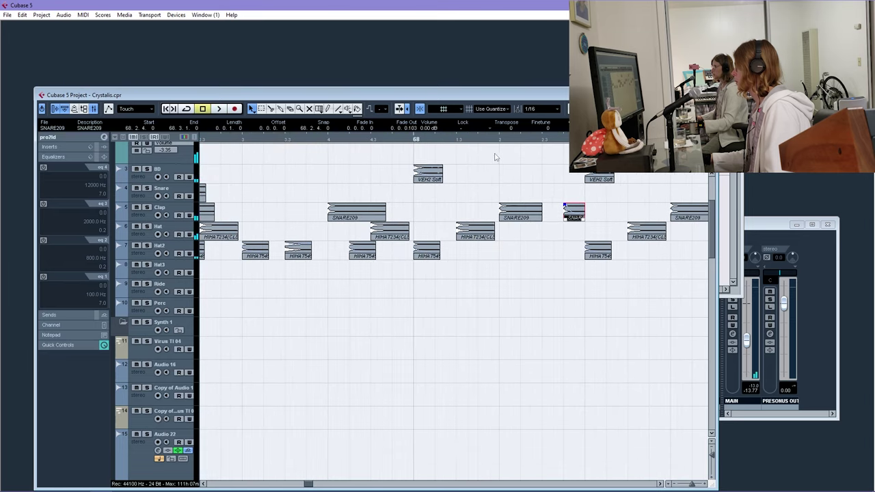
{"action": "left_click_drag", "start_coordinate": [566, 205], "coordinate": [568, 206]}
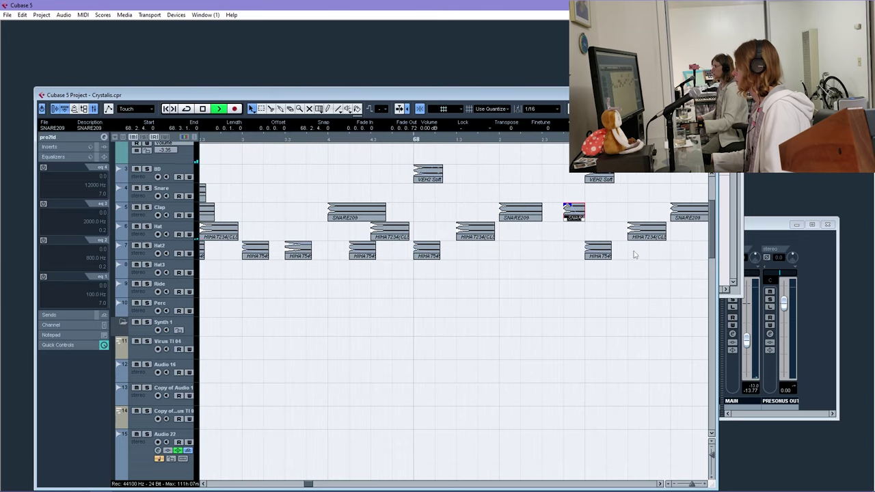
{"action": "key", "text": "space"}
{"action": "key", "text": "g"}
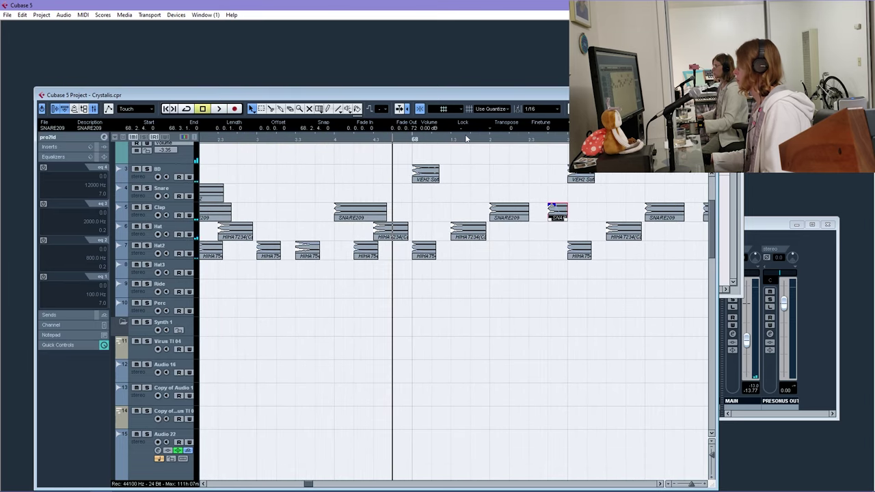
Replace the last clap of bar 68 with a copy of the faded short clap at 68.4.4.0, and audition it
{"action": "key", "text": "h"}
{"action": "left_click", "coordinate": [662, 213]}
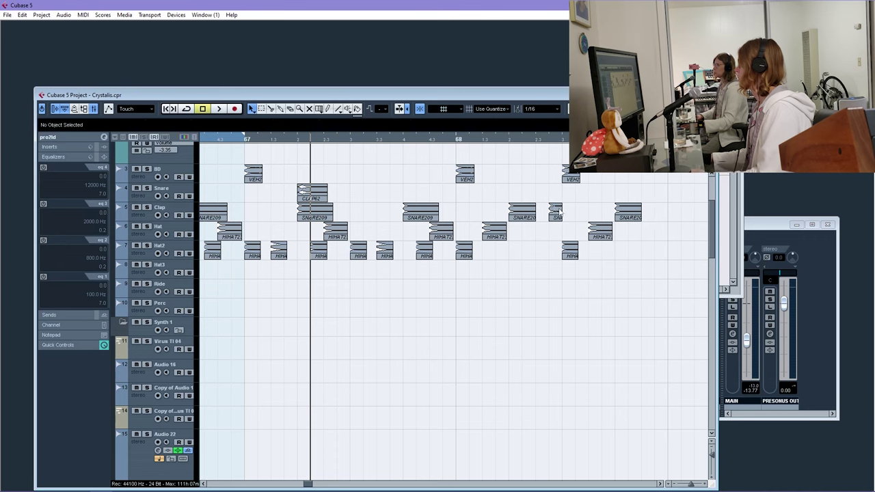
{"action": "key", "text": "space"}
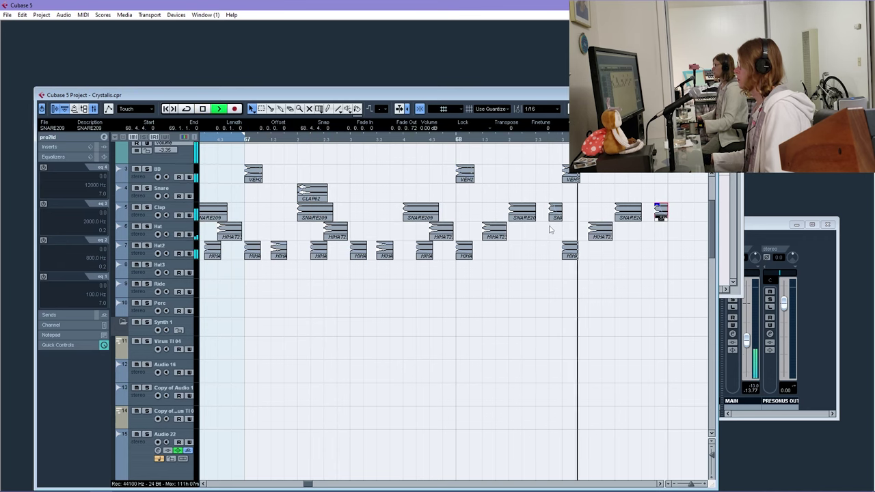
{"action": "key", "text": "space"}
{"action": "key", "text": "g"}
{"action": "key", "text": "g"}
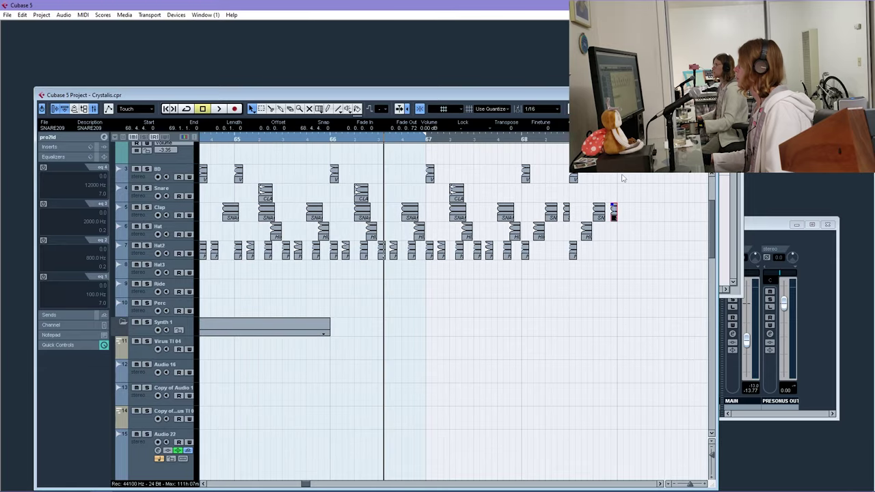
Copy the drum parts of bars 65 to 68 to 69.1.1.0 and start playback from about bar 61
{"action": "left_click_drag", "start_coordinate": [664, 157], "coordinate": [234, 260]}
{"action": "left_click_drag", "start_coordinate": [238, 175], "coordinate": [620, 179]}
{"action": "left_click", "coordinate": [523, 140]}
{"action": "key", "text": "g"}
{"action": "key", "text": "g"}
{"action": "key", "text": "g"}
{"action": "key", "text": "space"}
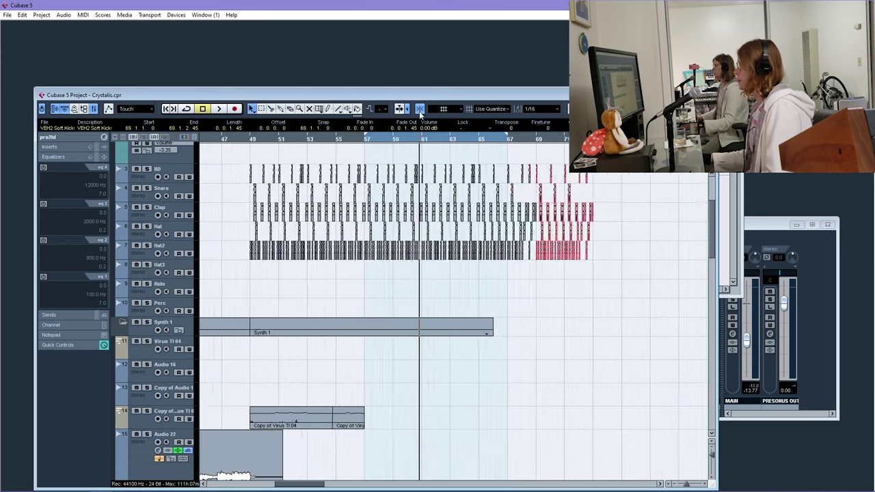
Stop playback and delete the recorded clips between bars 56 and 66 on the Copy of p67 track
{"action": "scroll", "coordinate": [492, 277], "scroll_direction": "down", "scroll_amount": 5}
{"action": "scroll", "coordinate": [506, 283], "scroll_direction": "down", "scroll_amount": 8}
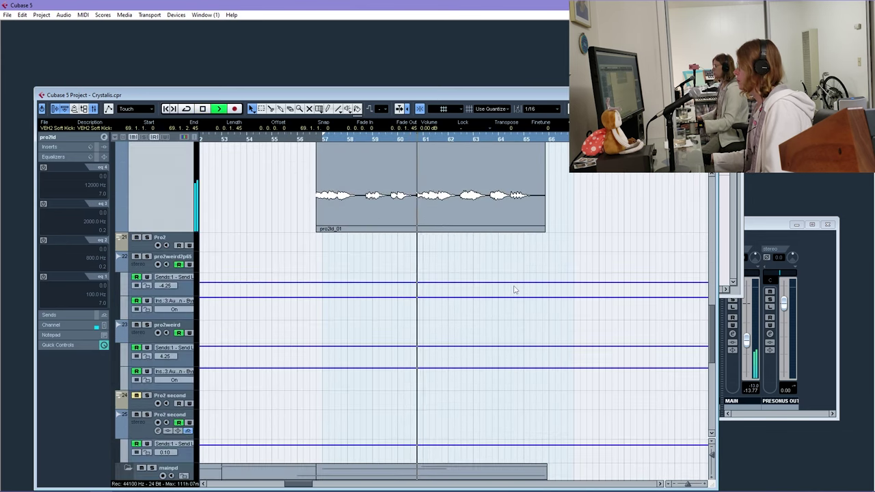
{"action": "scroll", "coordinate": [517, 289], "scroll_direction": "down", "scroll_amount": 6}
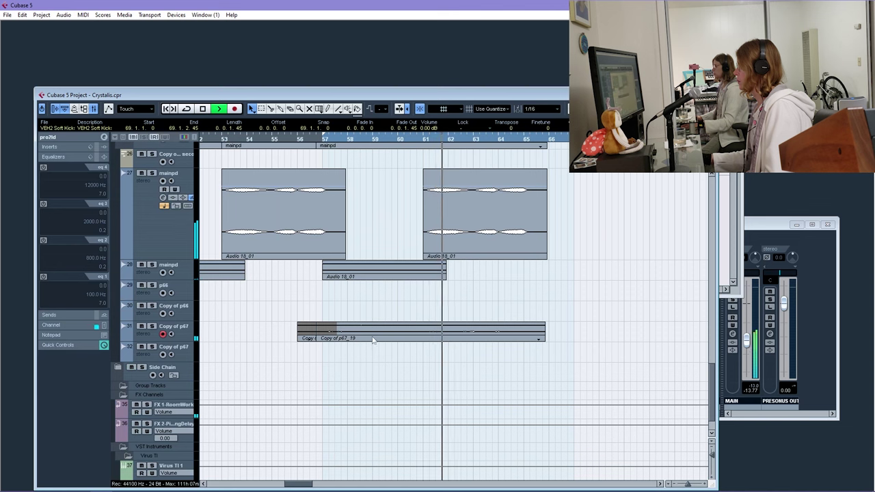
{"action": "left_click_drag", "start_coordinate": [429, 339], "coordinate": [333, 342]}
{"action": "left_click", "coordinate": [332, 340]}
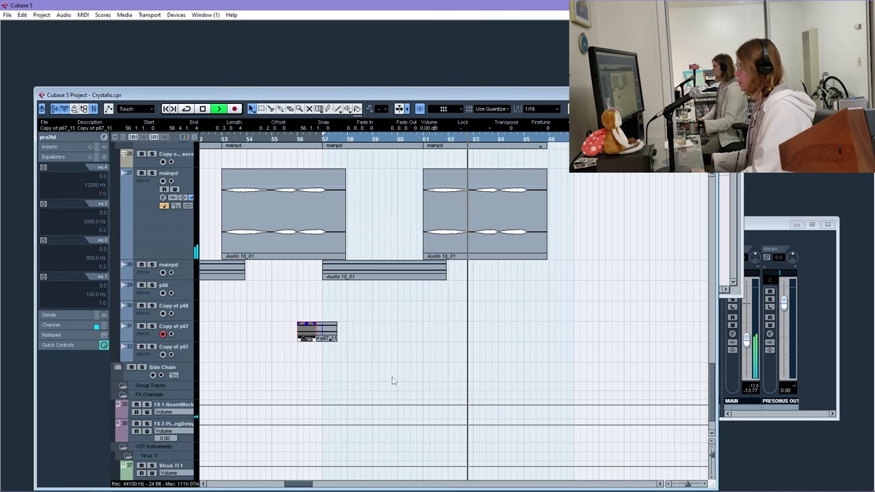
{"action": "key", "text": "space"}
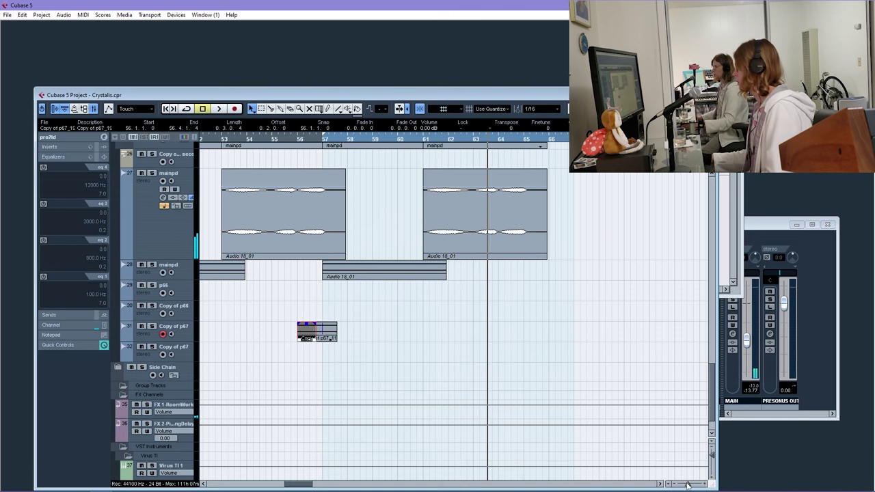
{"action": "key", "text": "g"}
{"action": "left_click_drag", "start_coordinate": [401, 338], "coordinate": [365, 353]}
{"action": "key", "text": "Delete"}
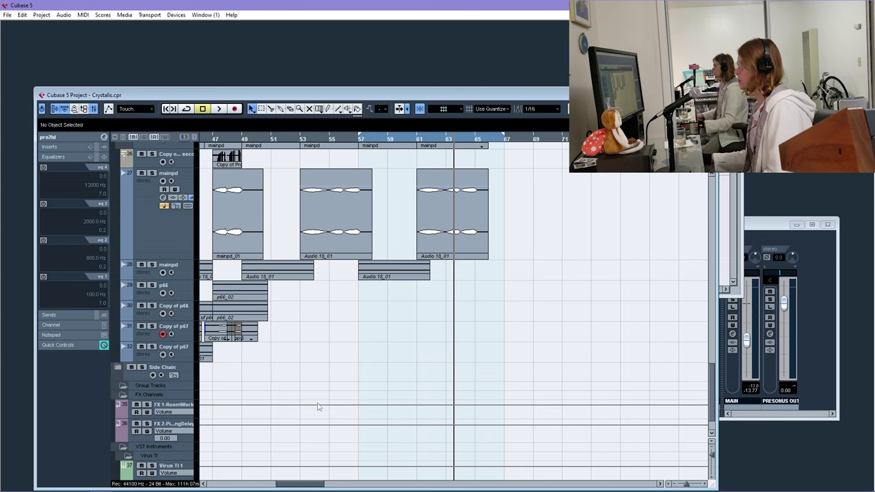
Remove the short overlapping clip near bar 48 on the Copy of p67 track and play back from about bar 46
{"action": "left_click_drag", "start_coordinate": [308, 484], "coordinate": [293, 484]}
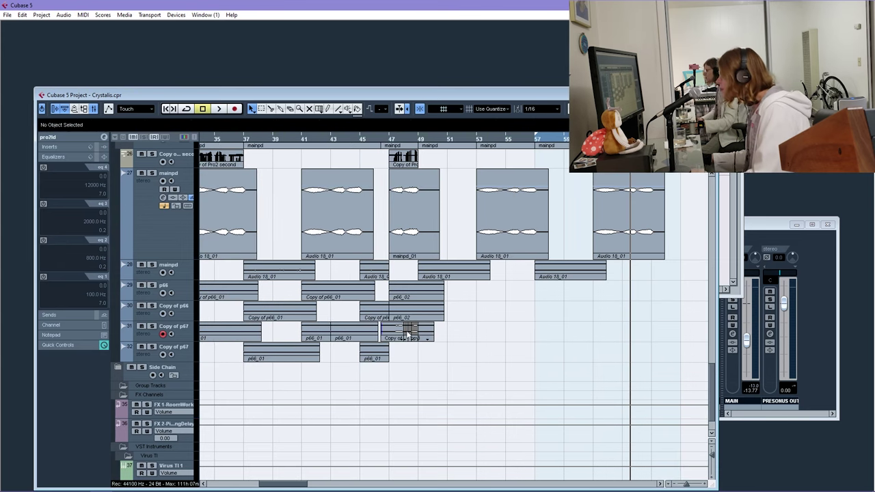
{"action": "left_click", "coordinate": [408, 333]}
{"action": "left_click", "coordinate": [380, 226]}
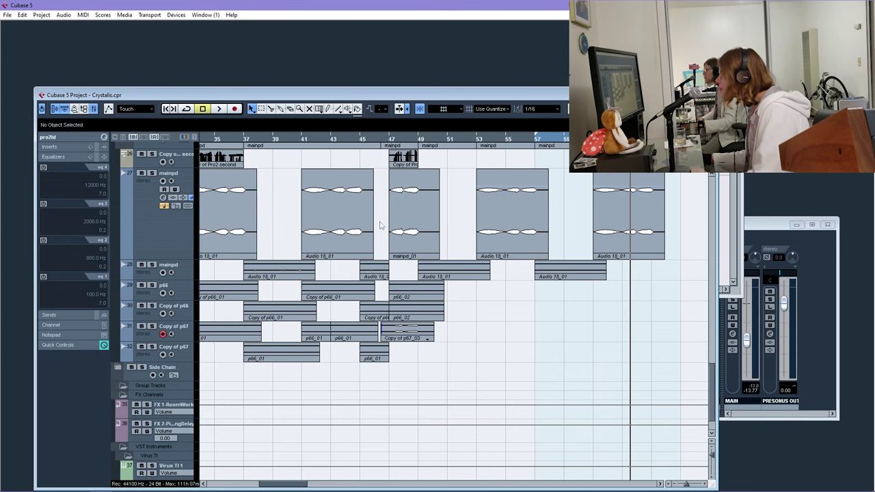
{"action": "left_click", "coordinate": [382, 143]}
{"action": "key", "text": "space"}
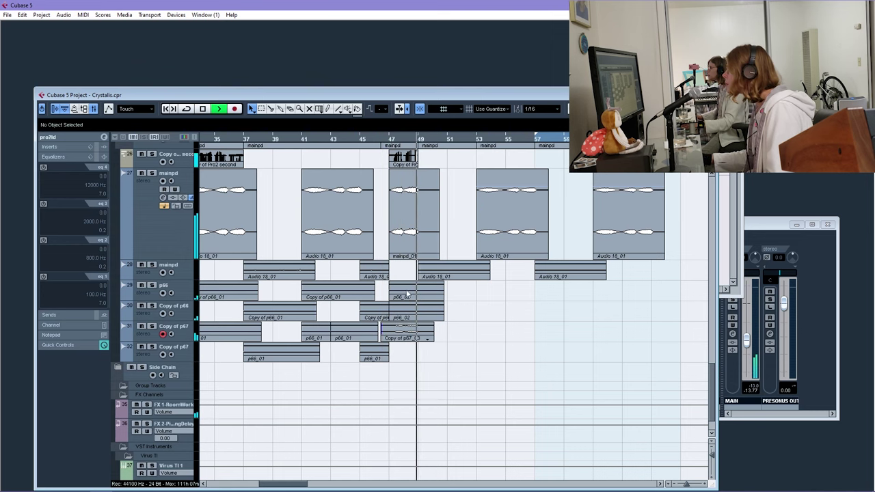
Copy the mainpd_01 clip at bar 47 to 66.1.2.0 on the same track and stop playback
{"action": "left_click_drag", "start_coordinate": [413, 211], "coordinate": [691, 212]}
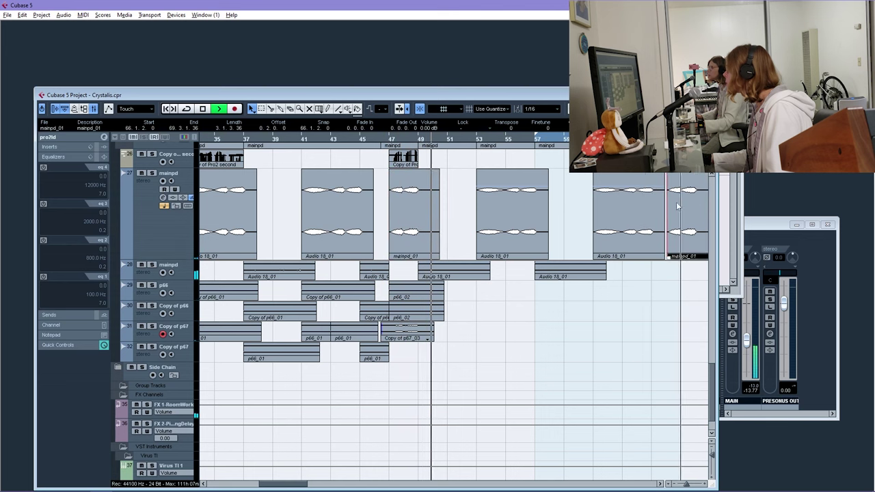
{"action": "scroll", "coordinate": [672, 227], "scroll_direction": "up", "scroll_amount": 4}
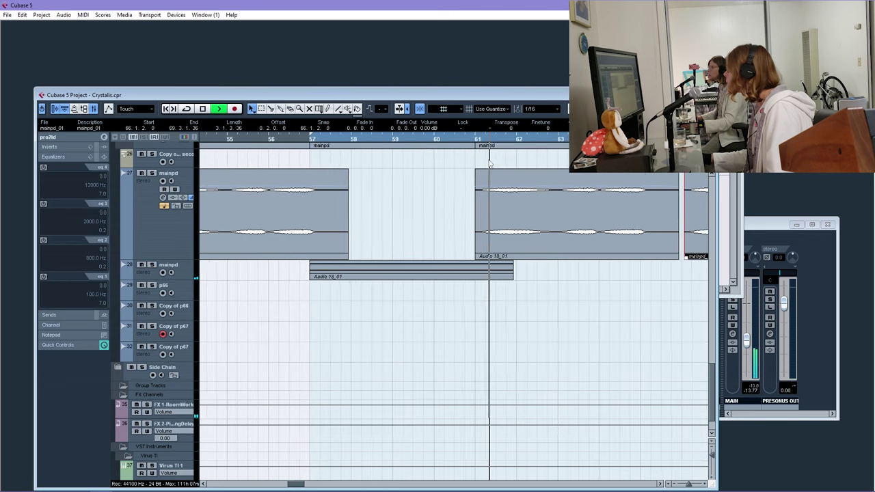
{"action": "key", "text": "space"}
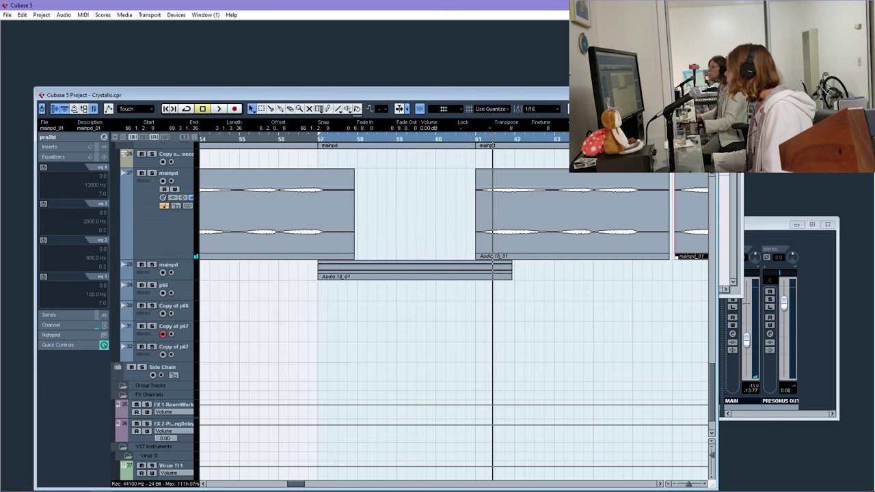
Replace the end of the bar 61 Audio 18_01 clip with mainpd_01 placed at 62.4.1.0, and audition it
{"action": "key", "text": "3"}
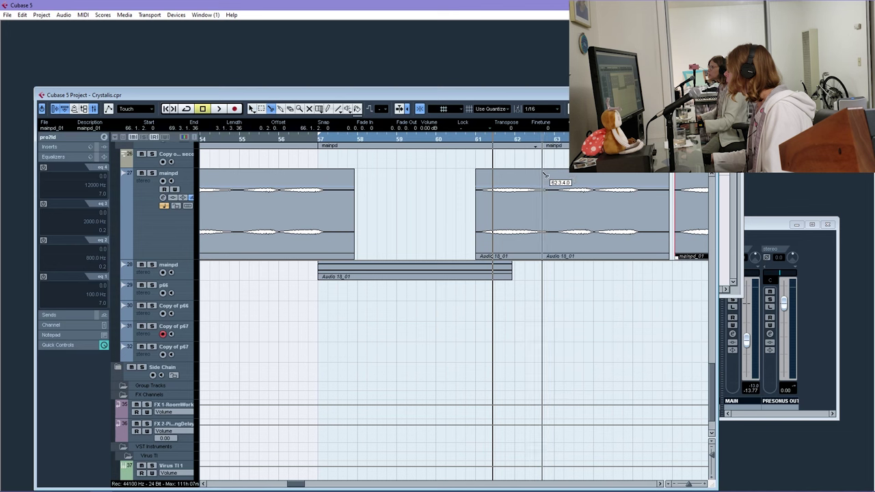
{"action": "left_click", "coordinate": [546, 179]}
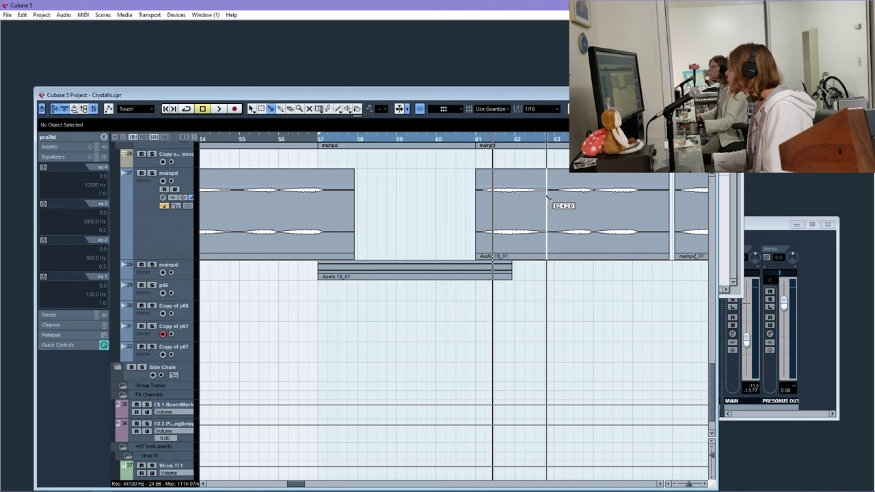
{"action": "key", "text": "1"}
{"action": "left_click", "coordinate": [549, 198]}
{"action": "key", "text": "Delete"}
{"action": "left_click_drag", "start_coordinate": [680, 205], "coordinate": [559, 213]}
{"action": "key", "text": "space"}
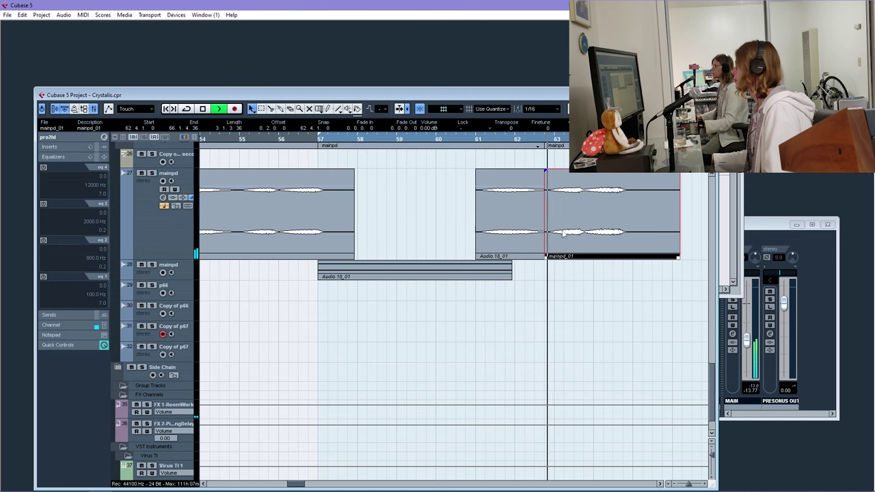
Move mainpd_01 to bar 63, extend the Audio 18_01 clip to 63.1.1.0 to meet it, and audition from bar 61
{"action": "key", "text": "space"}
{"action": "left_click_drag", "start_coordinate": [563, 211], "coordinate": [573, 209]}
{"action": "left_click_drag", "start_coordinate": [538, 258], "coordinate": [551, 257]}
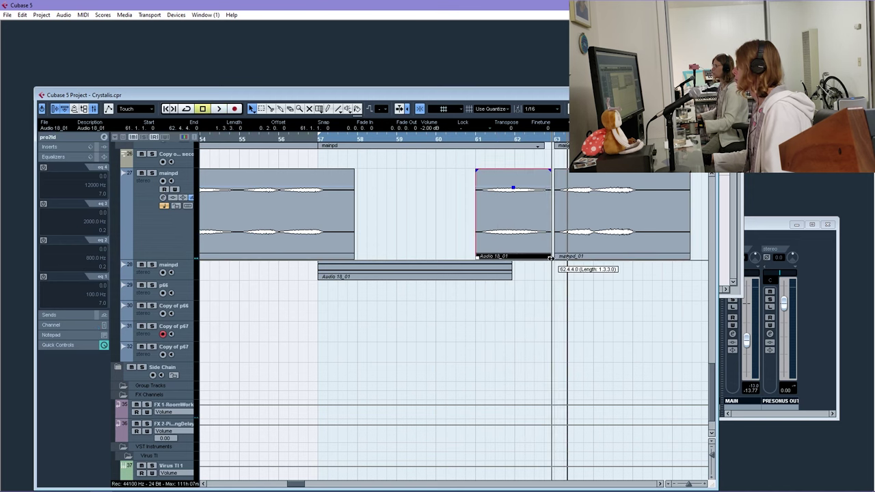
{"action": "left_click", "coordinate": [481, 139]}
{"action": "key", "text": "space"}
{"action": "scroll", "coordinate": [712, 357], "scroll_direction": "up", "scroll_amount": 2}
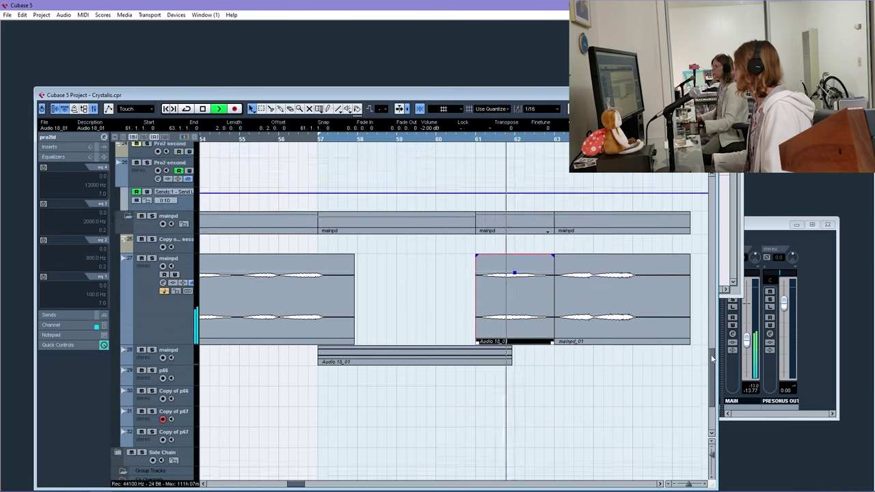
{"action": "scroll", "coordinate": [711, 358], "scroll_direction": "up", "scroll_amount": 3}
{"action": "scroll", "coordinate": [621, 259], "scroll_direction": "up", "scroll_amount": 3}
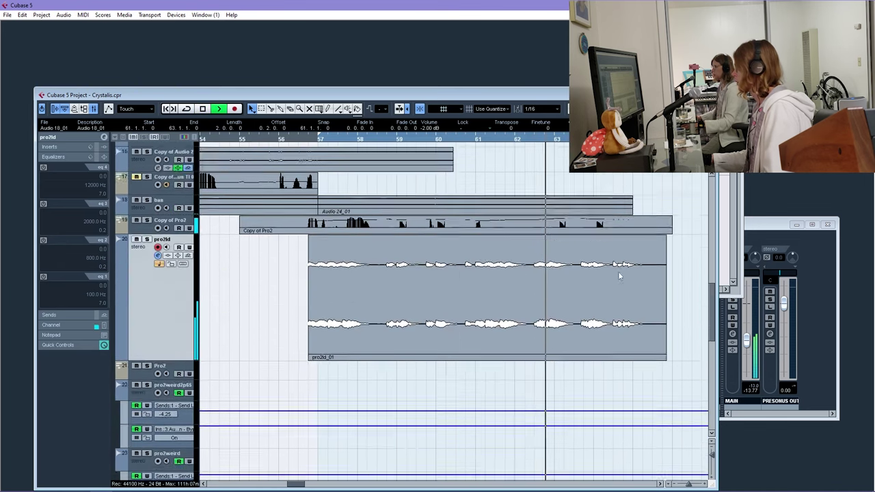
{"action": "scroll", "coordinate": [618, 274], "scroll_direction": "up", "scroll_amount": 3}
{"action": "scroll", "coordinate": [617, 272], "scroll_direction": "down", "scroll_amount": 5}
{"action": "key", "text": "space"}
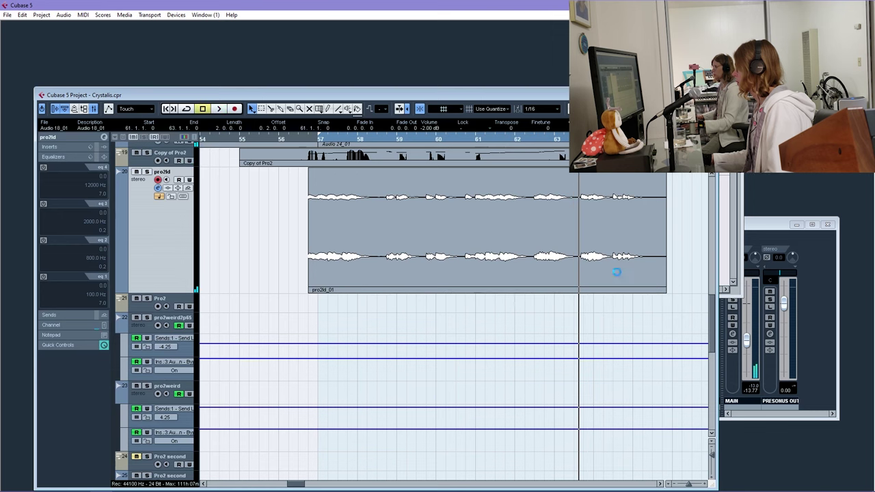
Try splitting the pro2ld_01 recording at 63.1.1.0 and deleting its second part, and undo the cut
{"action": "scroll", "coordinate": [567, 229], "scroll_direction": "down", "scroll_amount": 5}
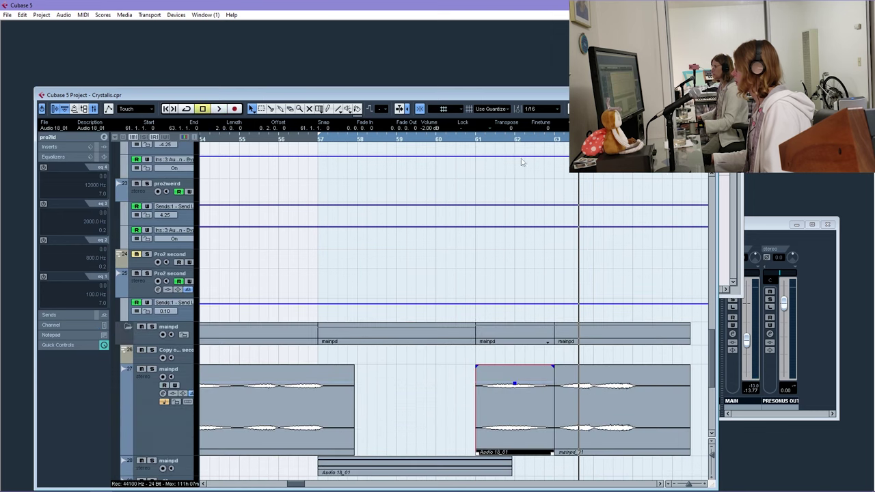
{"action": "scroll", "coordinate": [552, 175], "scroll_direction": "up", "scroll_amount": 5}
{"action": "left_click", "coordinate": [556, 205], "text": "alt"}
{"action": "left_click", "coordinate": [567, 206]}
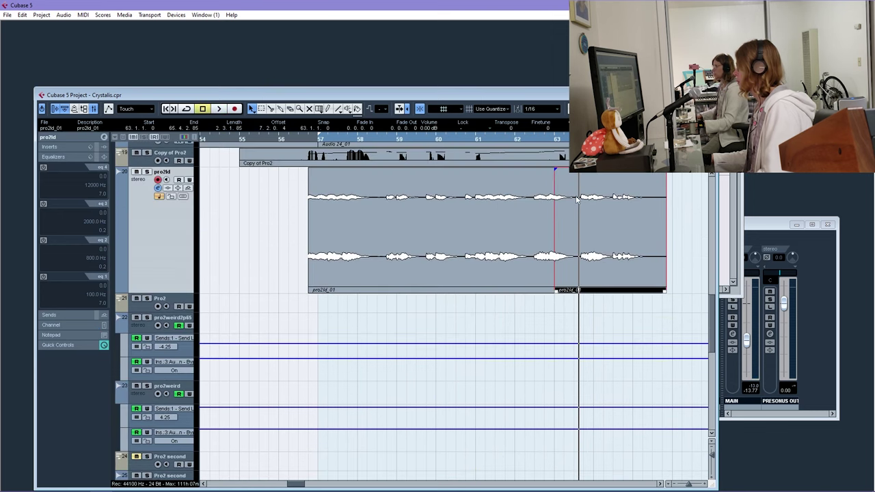
{"action": "key", "text": "Delete"}
{"action": "key", "text": "ctrl+z"}
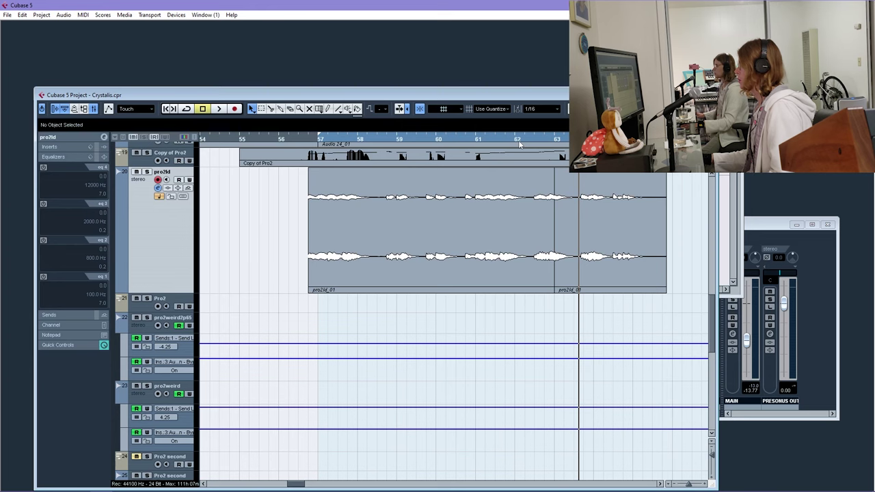
{"action": "scroll", "coordinate": [533, 205], "scroll_direction": "up", "scroll_amount": 3}
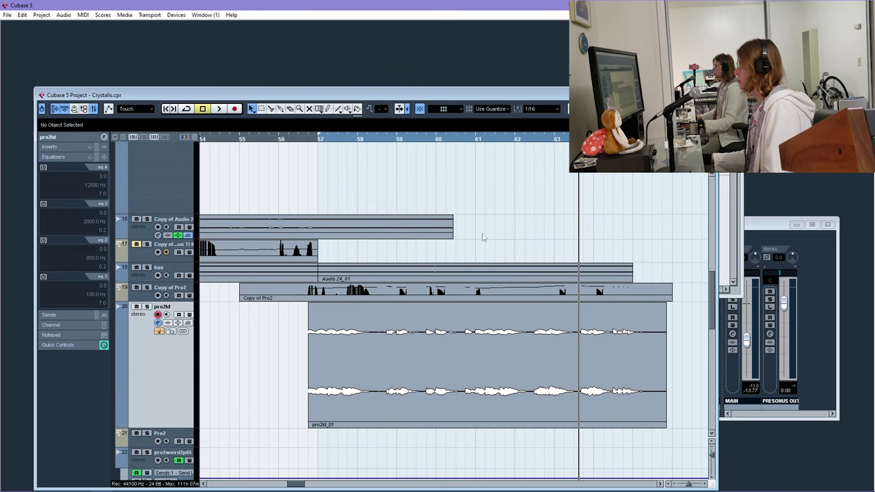
Listen from about bar 62, split the Audio 24_01 clip on the bas track at bar 63 and delete the remainder
{"action": "key", "text": "space"}
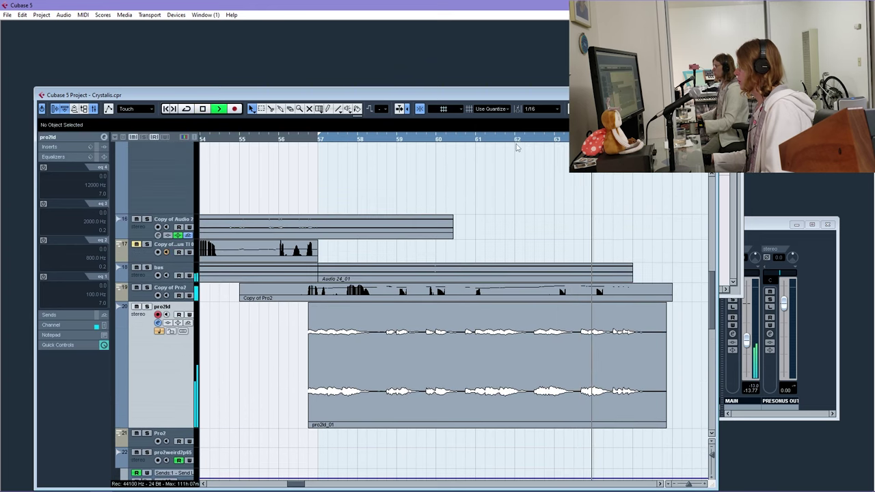
{"action": "left_click", "coordinate": [512, 139]}
{"action": "key", "text": "space"}
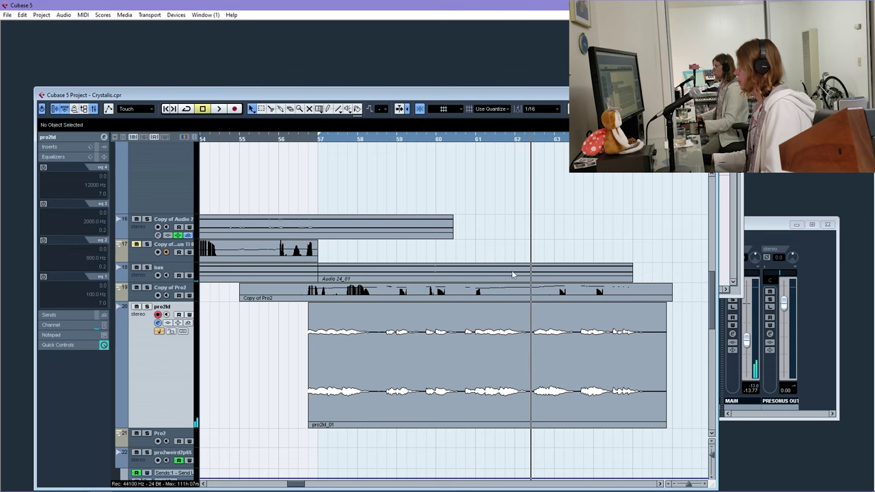
{"action": "scroll", "coordinate": [547, 271], "scroll_direction": "up", "scroll_amount": 3}
{"action": "scroll", "coordinate": [546, 269], "scroll_direction": "down", "scroll_amount": 3}
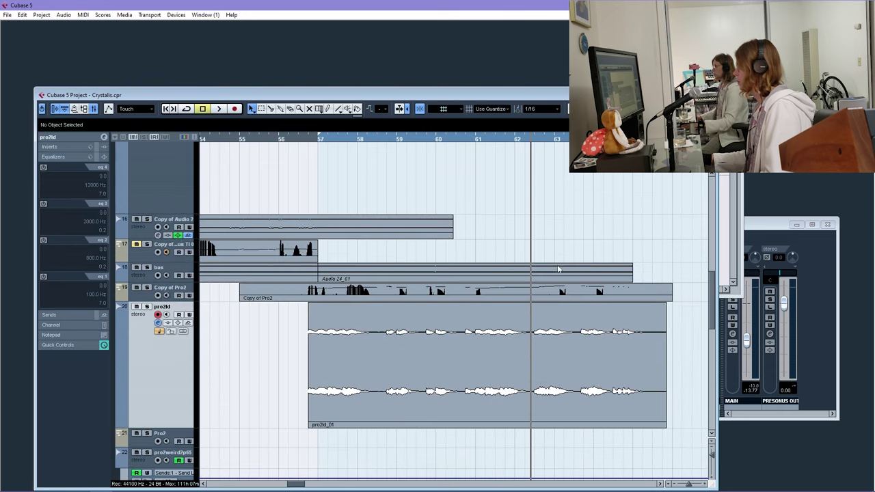
{"action": "left_click", "coordinate": [553, 271], "text": "alt"}
{"action": "left_click", "coordinate": [578, 271]}
{"action": "key", "text": "Delete"}
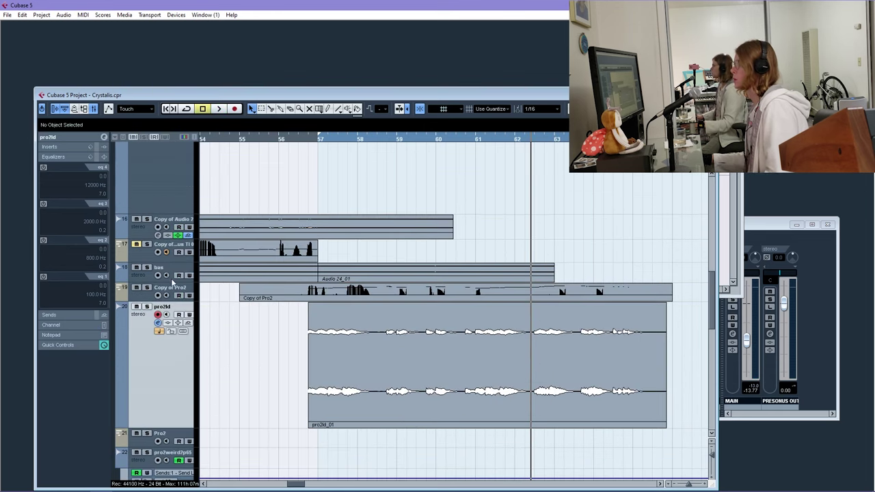
Duplicate the bas track and delete all clips from the copy
{"action": "left_click", "coordinate": [143, 256]}
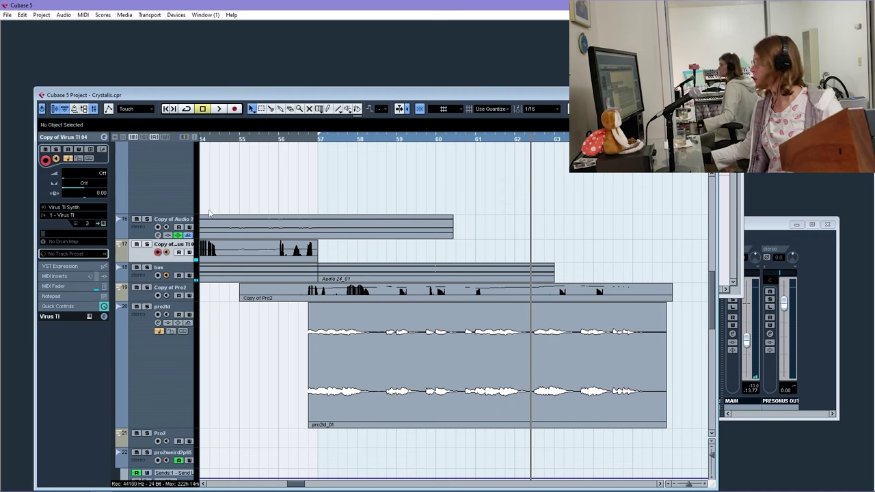
{"action": "right_click", "coordinate": [131, 268]}
{"action": "left_click", "coordinate": [184, 295]}
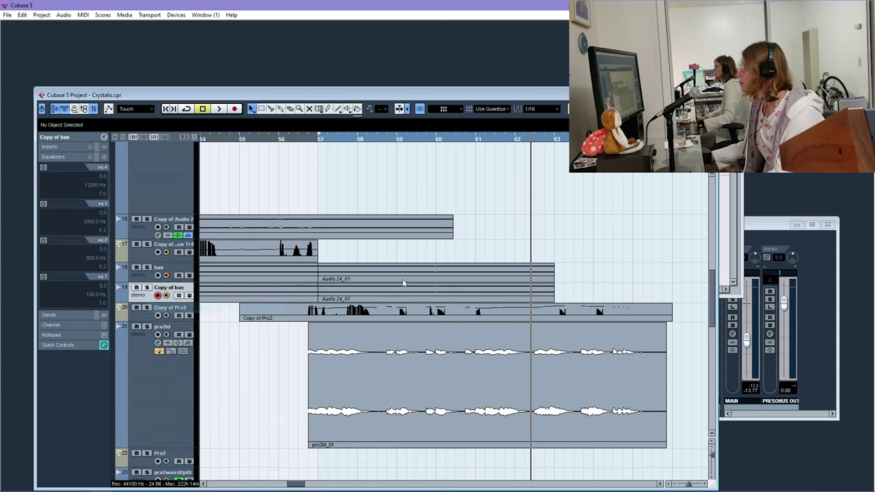
{"action": "scroll", "coordinate": [411, 301], "scroll_direction": "left", "scroll_amount": 10}
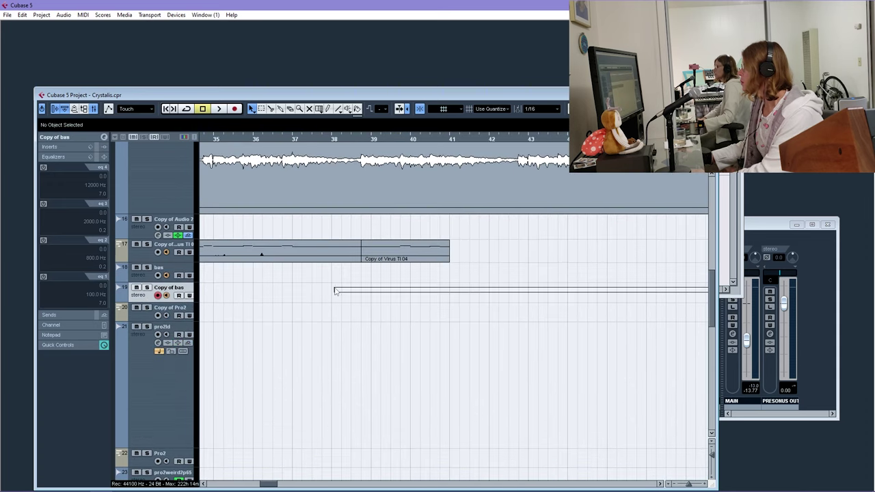
{"action": "key", "text": "shift+f"}
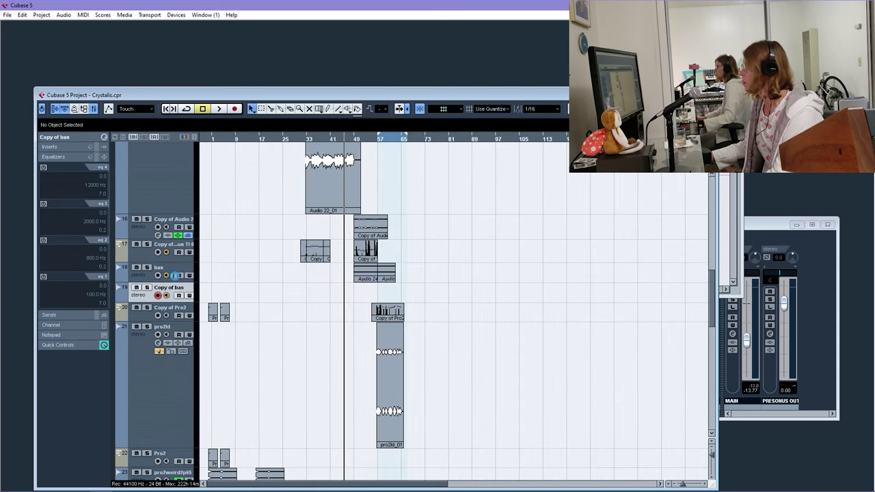
Play back the arrangement from about bar 61 to bar 65
{"action": "left_click_drag", "start_coordinate": [392, 140], "coordinate": [438, 246]}
{"action": "key", "text": "space"}
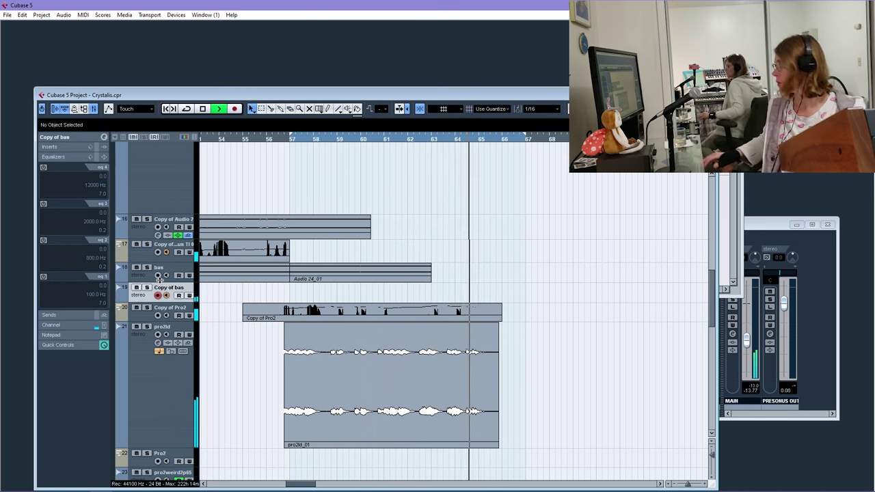
{"action": "key", "text": "space"}
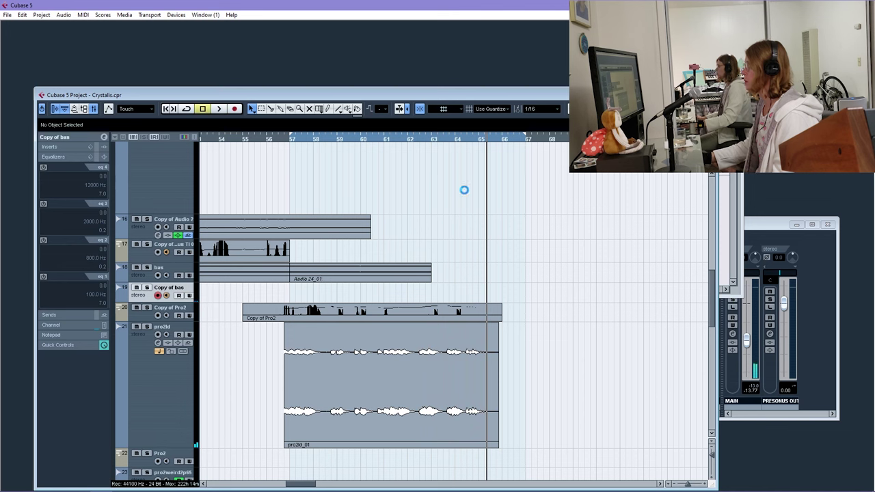
Arm the Copy of Virus TI 04 track and record a new MIDI bass take on it from bar 60 to bar 68
{"action": "left_click", "coordinate": [409, 140]}
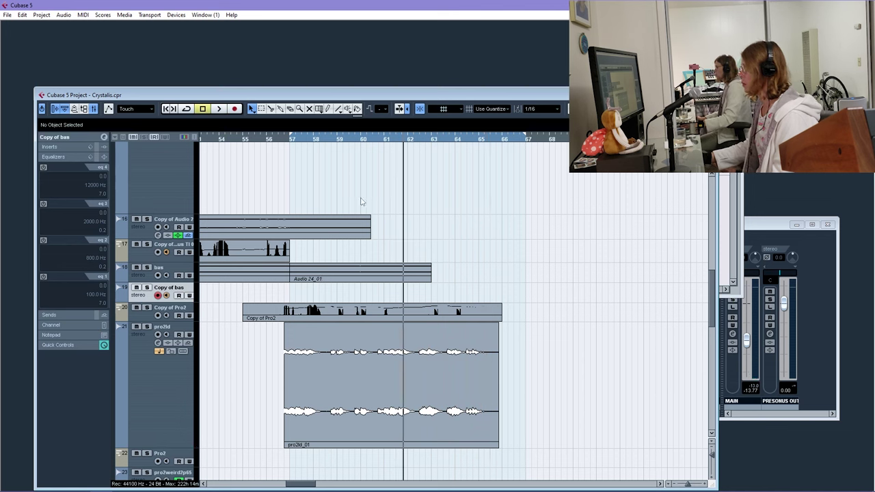
{"action": "left_click", "coordinate": [176, 252]}
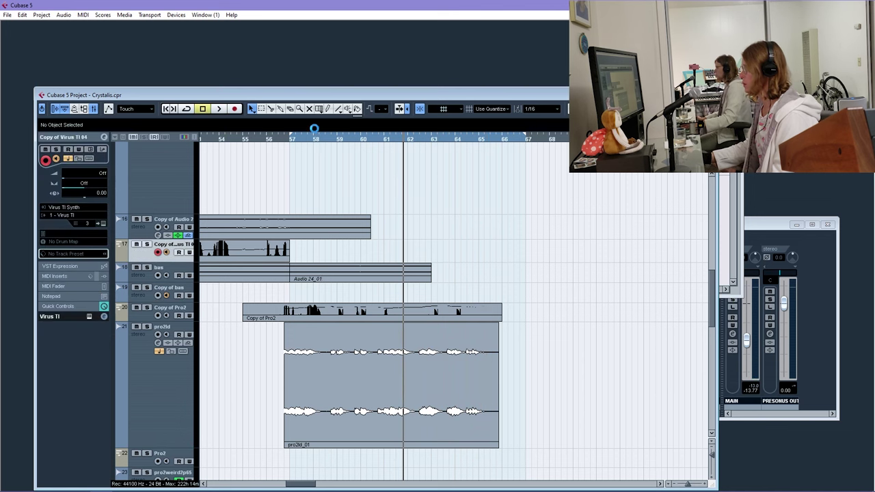
{"action": "left_click", "coordinate": [235, 110]}
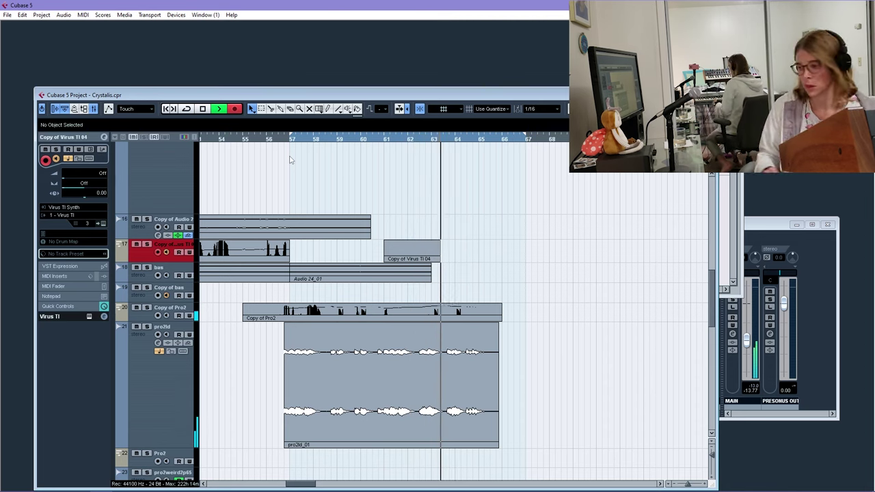
{"action": "key", "text": "space"}
{"action": "left_click", "coordinate": [376, 140]}
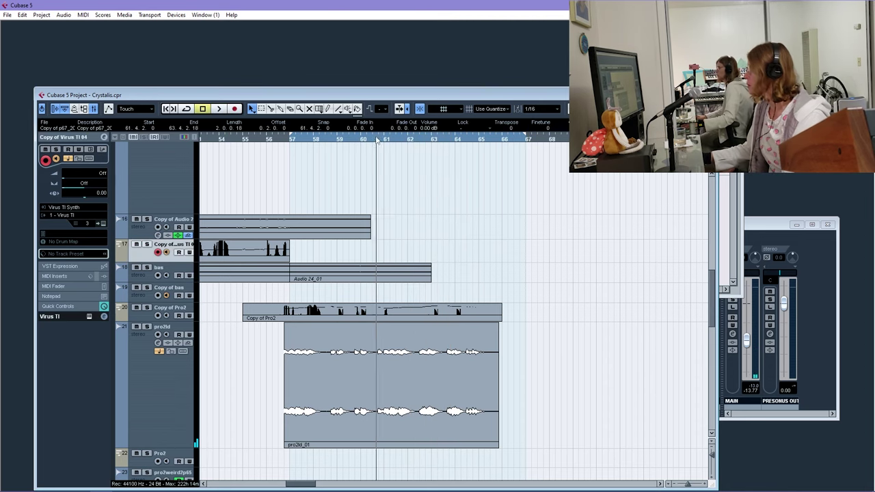
{"action": "left_click", "coordinate": [235, 110]}
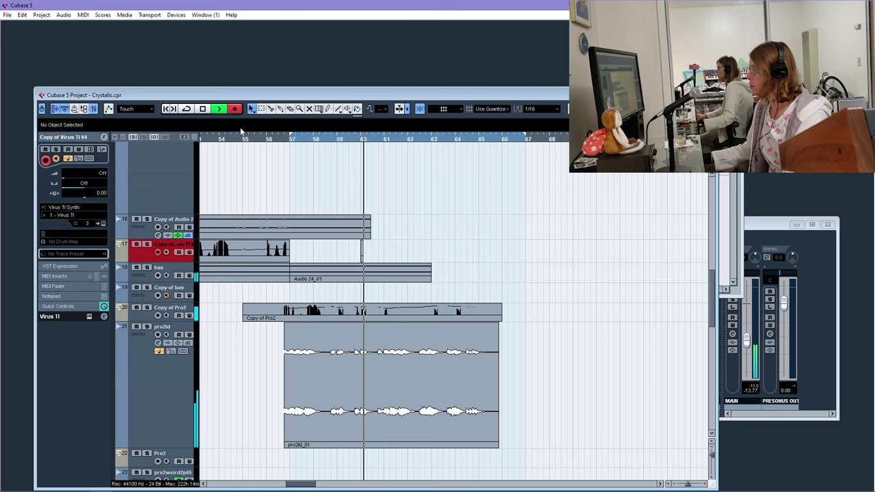
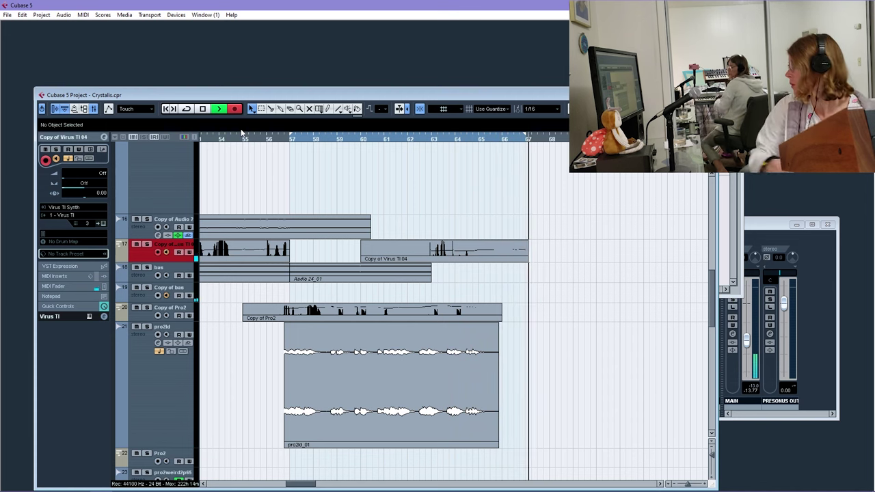
{"action": "key", "text": "space"}
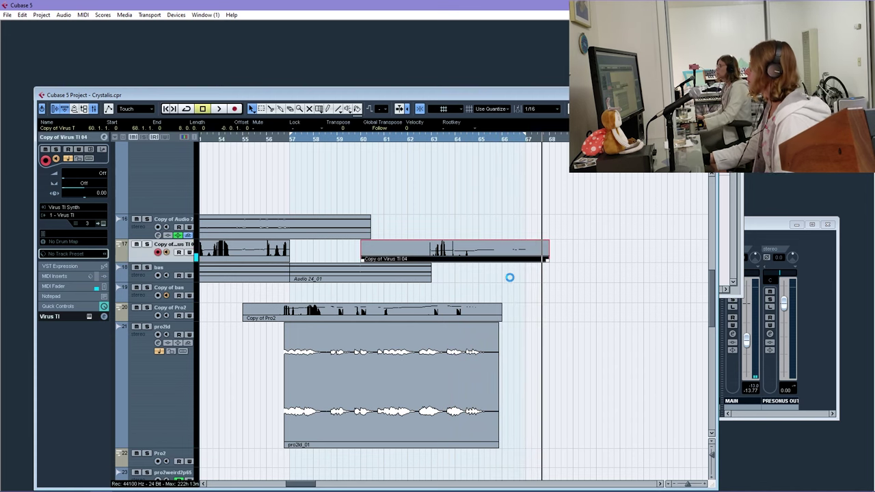
Open the new Copy of Virus TI 04 part in the Key Editor and quantize its notes to 1/16
{"action": "left_click_drag", "start_coordinate": [310, 488], "coordinate": [314, 487]}
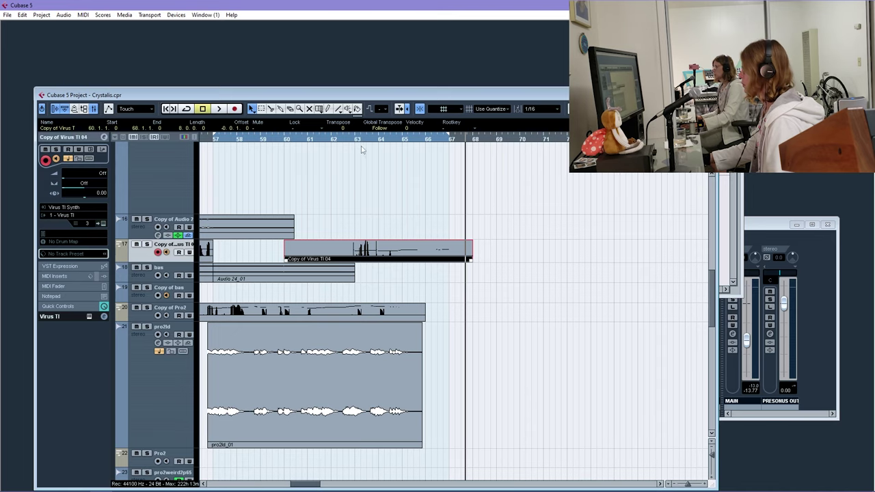
{"action": "double_click", "coordinate": [382, 257]}
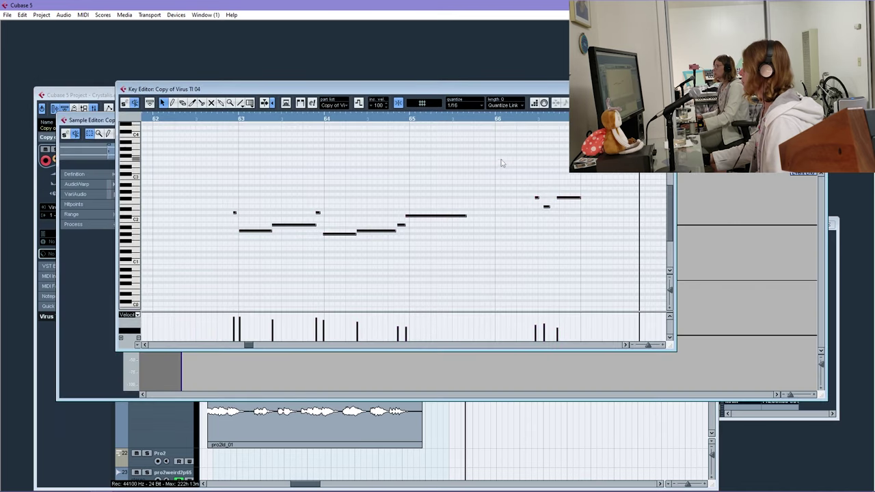
{"action": "left_click", "coordinate": [463, 105]}
{"action": "left_click", "coordinate": [468, 145]}
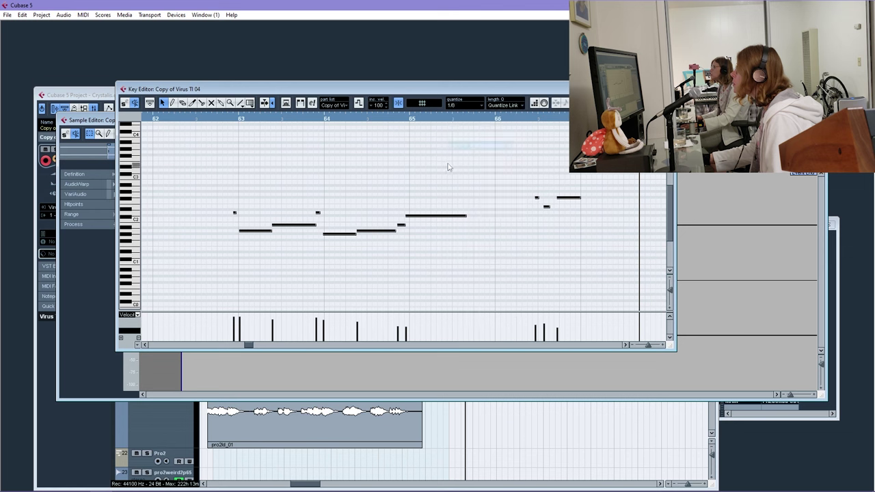
{"action": "left_click", "coordinate": [464, 104]}
{"action": "left_click", "coordinate": [478, 156]}
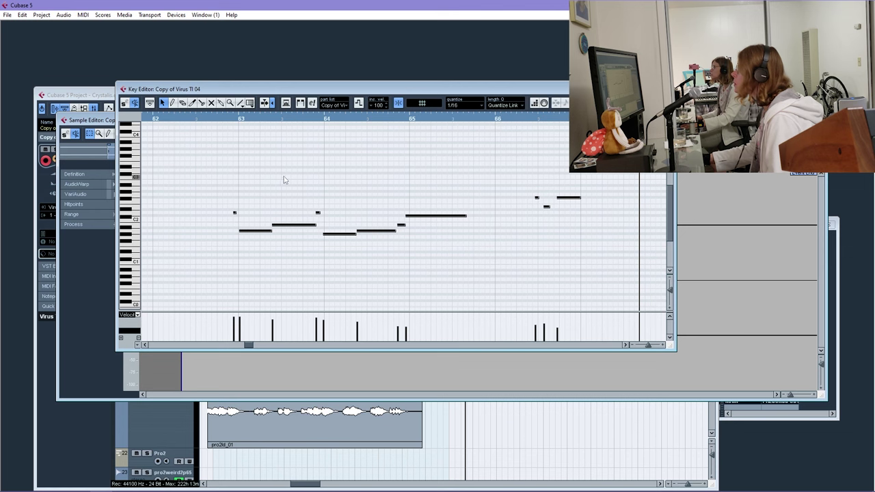
{"action": "left_click", "coordinate": [220, 201]}
{"action": "left_click_drag", "start_coordinate": [317, 258], "coordinate": [335, 261]}
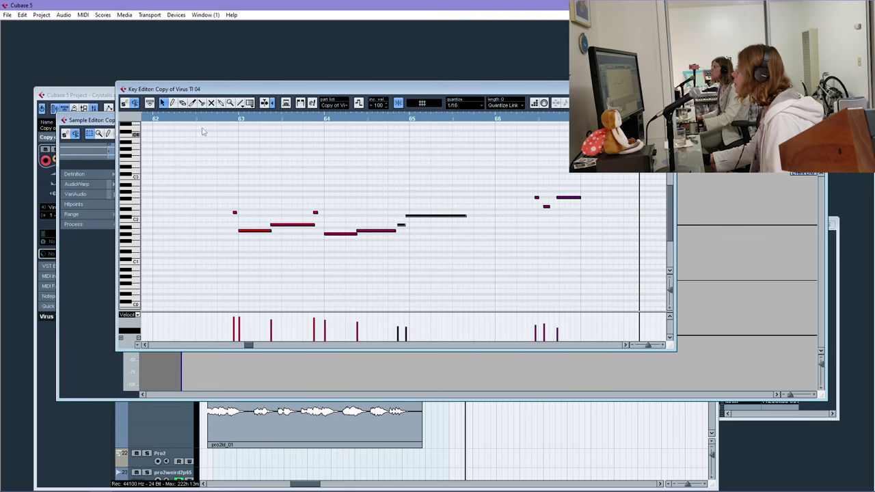
Move the opening short note to bar 63, start the second note a sixteenth after it, and trim the long notes to meet the following ones
{"action": "left_click_drag", "start_coordinate": [205, 121], "coordinate": [222, 140]}
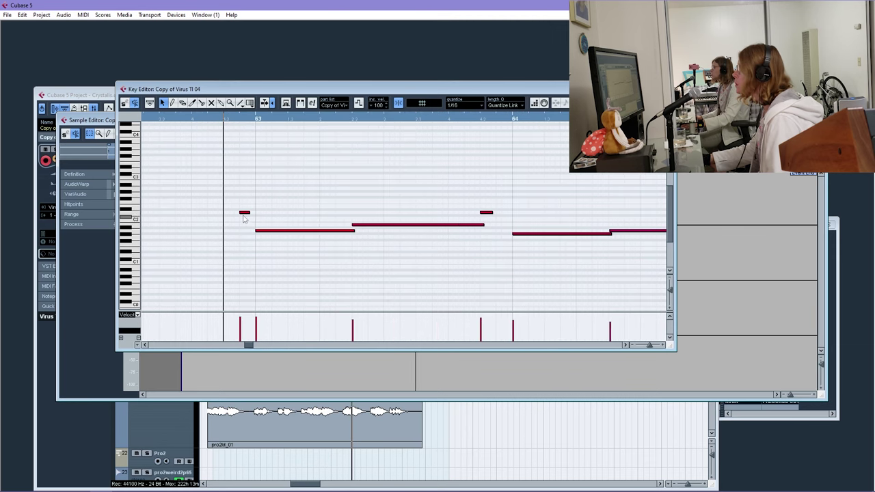
{"action": "left_click_drag", "start_coordinate": [244, 215], "coordinate": [272, 232]}
{"action": "left_click_drag", "start_coordinate": [356, 234], "coordinate": [352, 231]}
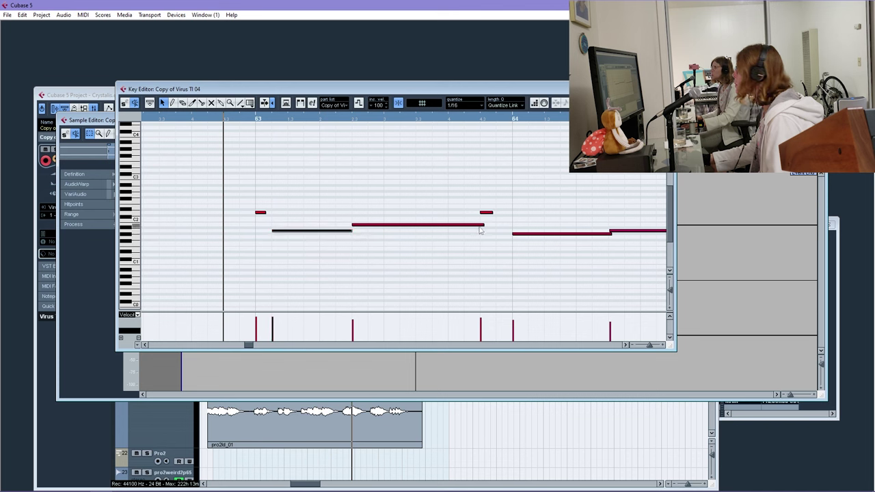
{"action": "left_click_drag", "start_coordinate": [482, 224], "coordinate": [482, 225]}
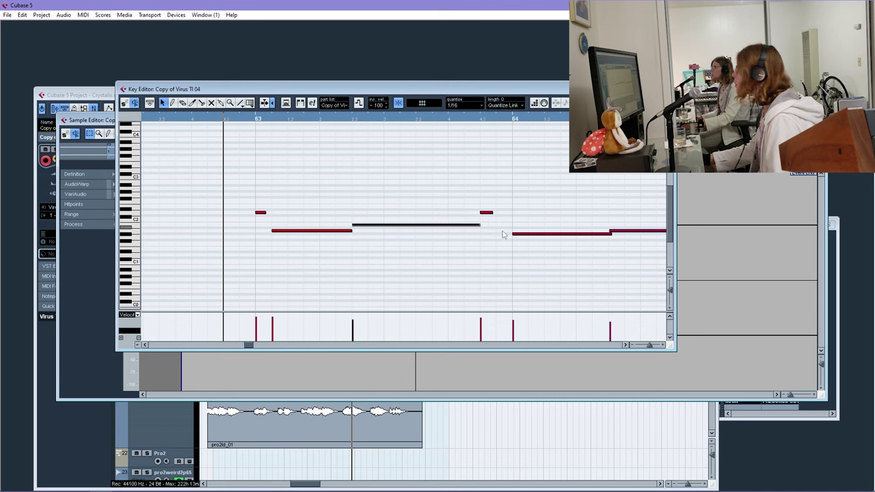
During playback, lengthen the short notes at bar 63 and just before bar 64 until each reaches the next note
{"action": "key", "text": "space"}
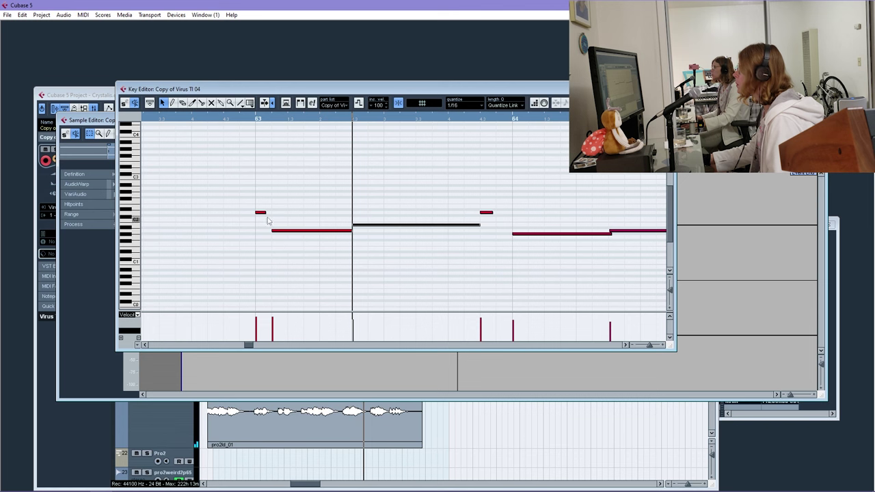
{"action": "left_click_drag", "start_coordinate": [265, 213], "coordinate": [271, 213]}
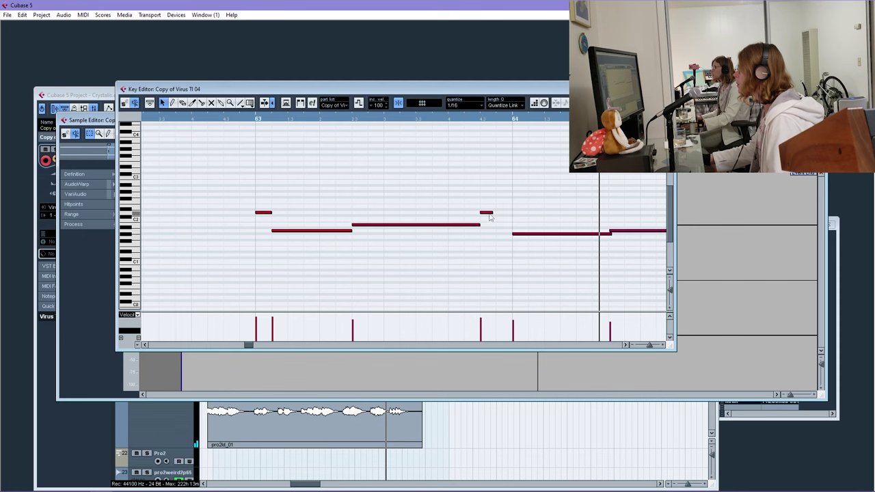
{"action": "left_click_drag", "start_coordinate": [490, 216], "coordinate": [512, 217]}
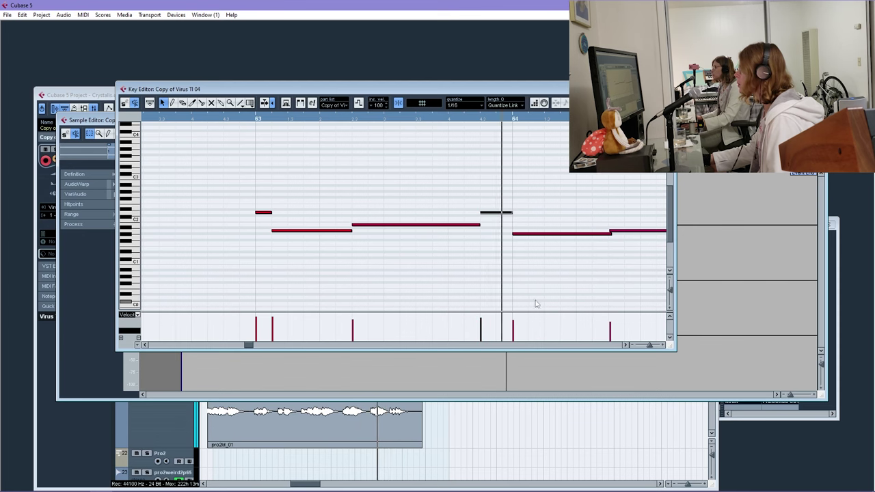
Shift the short note before bar 65 slightly later, start the long note exactly on bar 65, and play back the change
{"action": "key", "text": "g"}
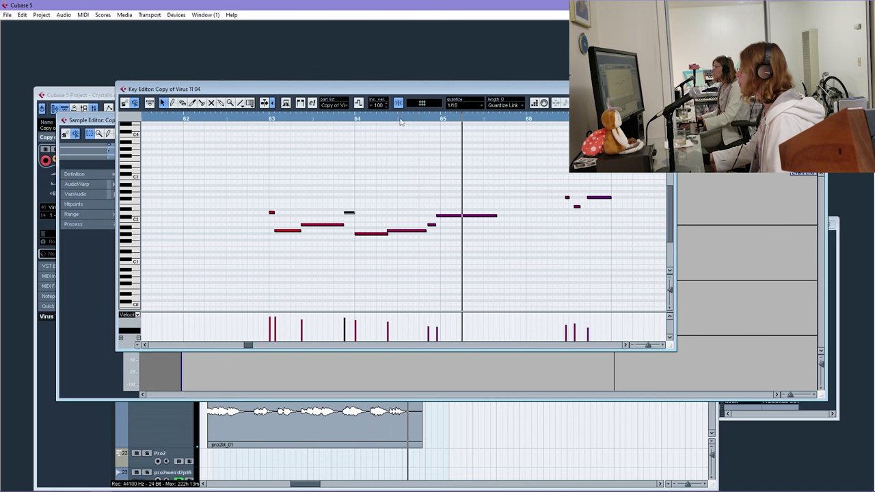
{"action": "left_click_drag", "start_coordinate": [378, 123], "coordinate": [365, 134]}
{"action": "left_click", "coordinate": [448, 231]}
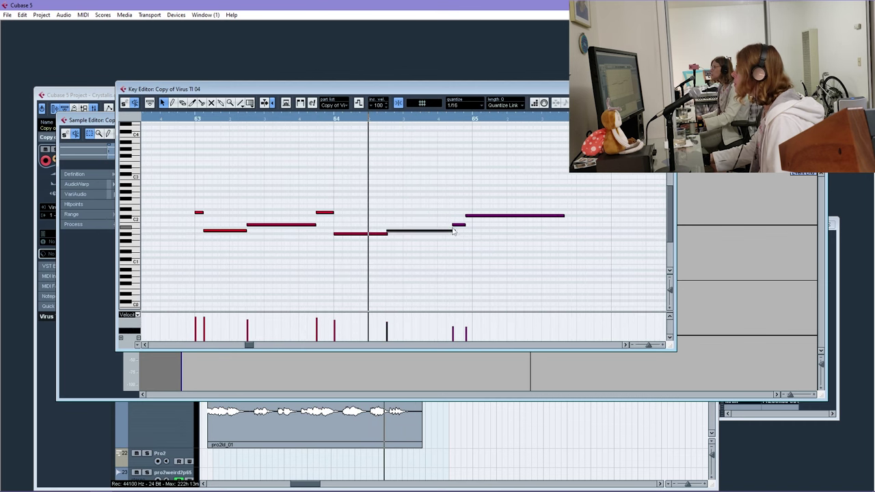
{"action": "left_click_drag", "start_coordinate": [468, 226], "coordinate": [472, 216]}
{"action": "key", "text": "space"}
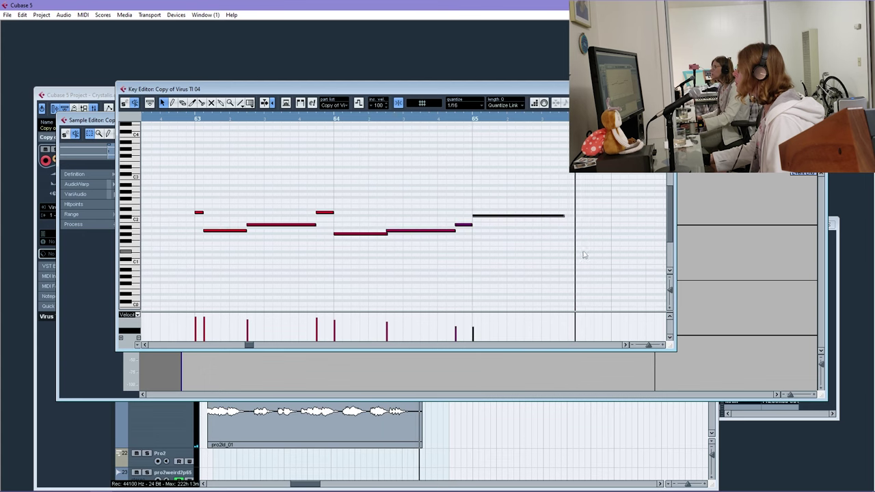
Align and lengthen the last three notes so they run end to end from beat 3 of bar 66 to bar 67
{"action": "left_click_drag", "start_coordinate": [652, 345], "coordinate": [648, 346]}
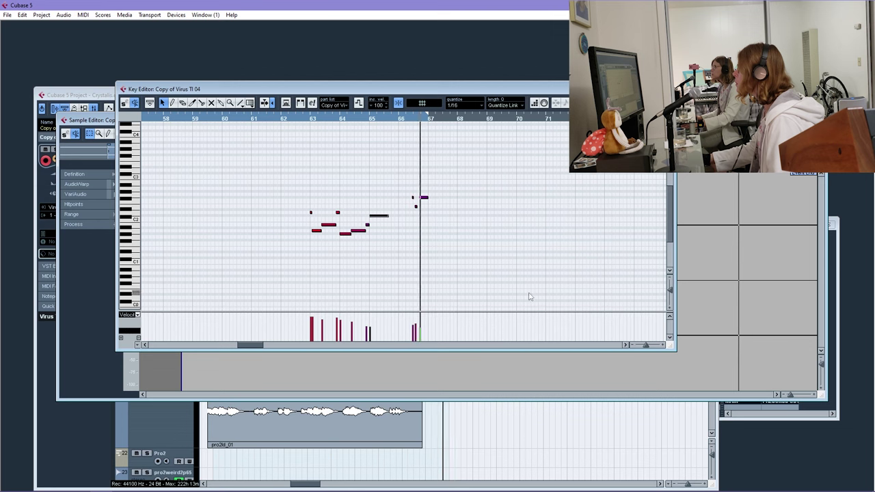
{"action": "left_click_drag", "start_coordinate": [438, 186], "coordinate": [395, 231]}
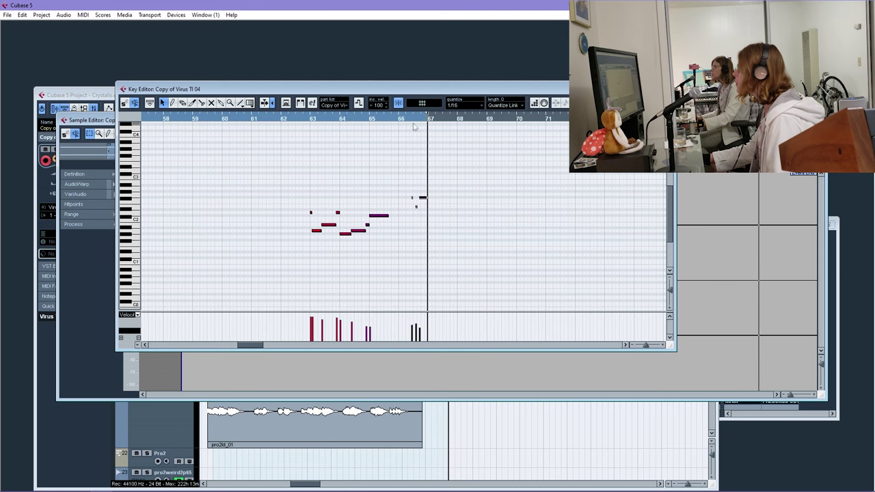
{"action": "left_click_drag", "start_coordinate": [406, 120], "coordinate": [398, 148]}
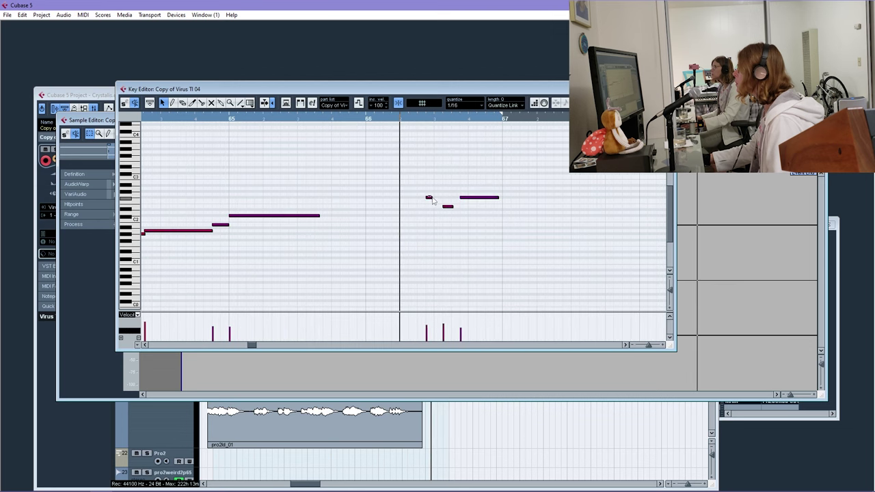
{"action": "left_click_drag", "start_coordinate": [433, 199], "coordinate": [495, 201]}
{"action": "key", "text": "space"}
{"action": "key", "text": "g"}
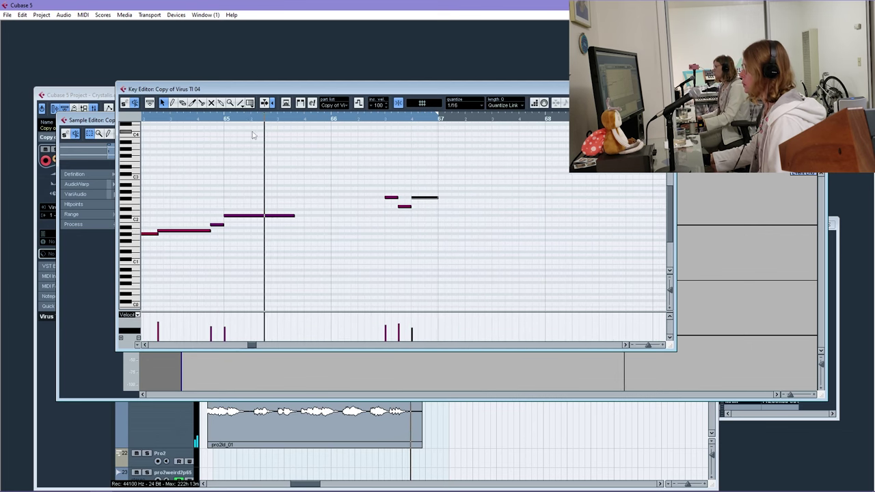
Extend the note leading into bar 65 to start one beat before it, shortening the preceding note to match, and replay the ending
{"action": "left_click", "coordinate": [232, 119]}
{"action": "key", "text": "g"}
{"action": "left_click", "coordinate": [237, 225]}
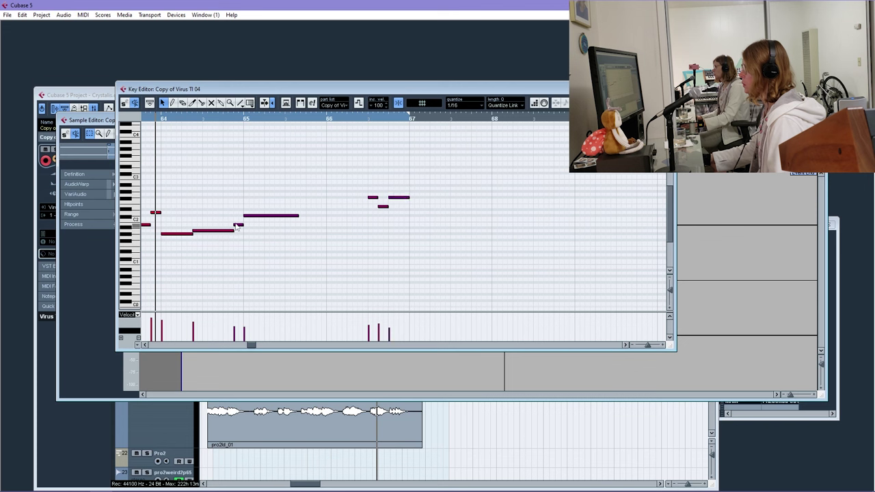
{"action": "left_click_drag", "start_coordinate": [235, 227], "coordinate": [222, 237]}
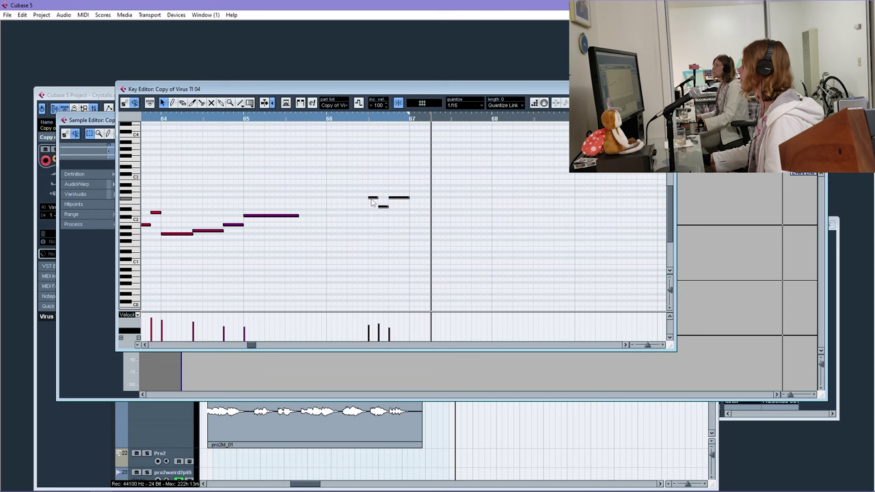
{"action": "left_click_drag", "start_coordinate": [373, 200], "coordinate": [374, 201]}
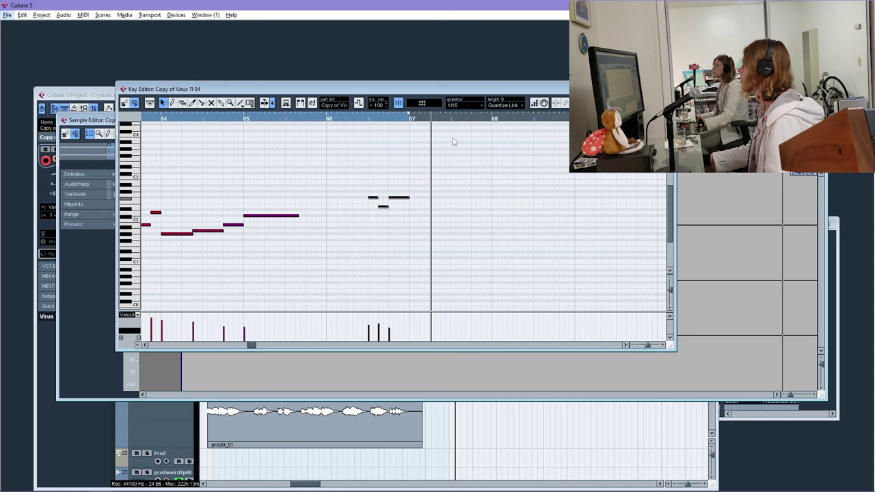
Copy the three-note phrase from bar 66 into bar 67 at a lower pitch, lowering its middle and outer notes further
{"action": "left_click_drag", "start_coordinate": [374, 203], "coordinate": [466, 218]}
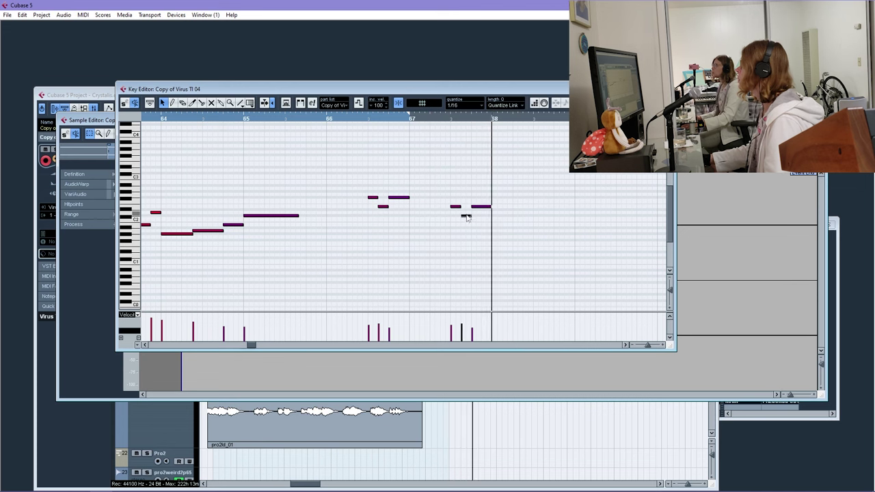
{"action": "left_click_drag", "start_coordinate": [467, 217], "coordinate": [465, 223]}
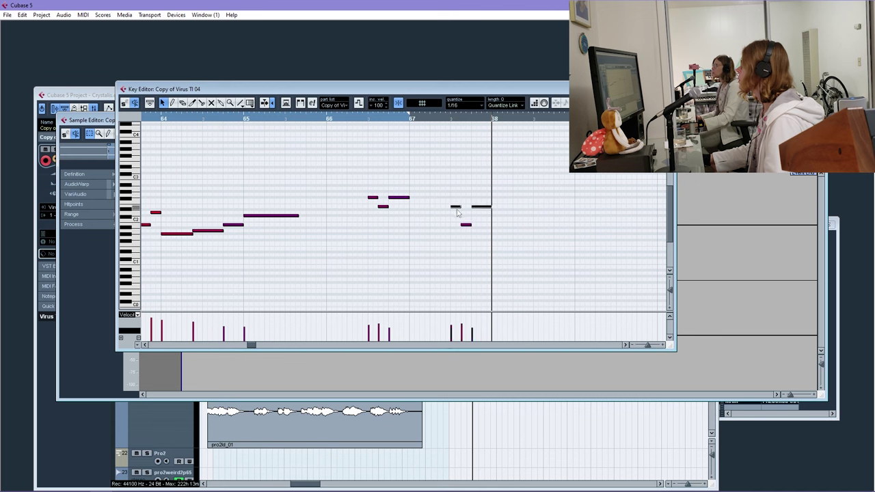
{"action": "key", "text": "Down"}
{"action": "key", "text": "space"}
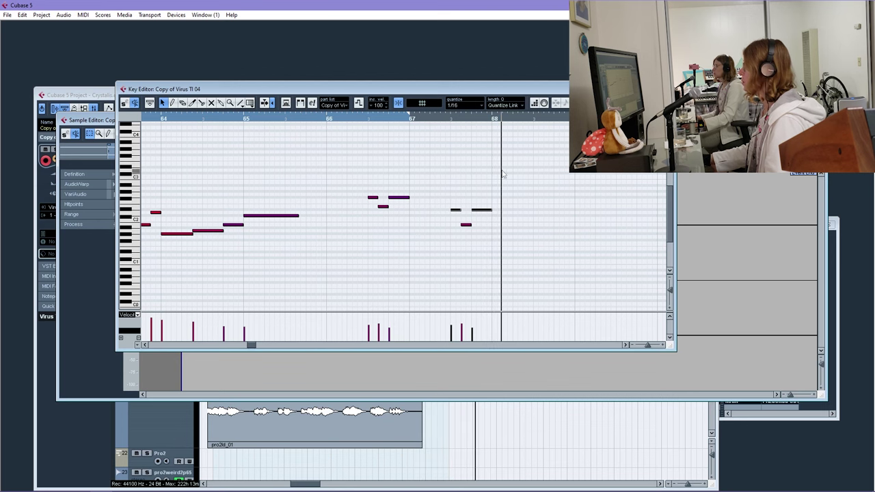
Raise the copied phrase's outer notes by a semitone and its middle note to a semitone below them, checking by playback
{"action": "key", "text": "h"}
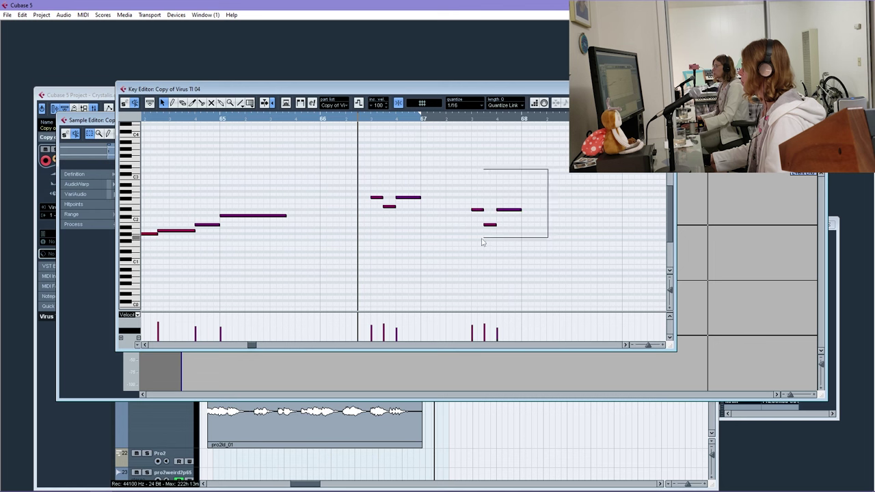
{"action": "left_click_drag", "start_coordinate": [477, 214], "coordinate": [491, 210]}
{"action": "key", "text": "space"}
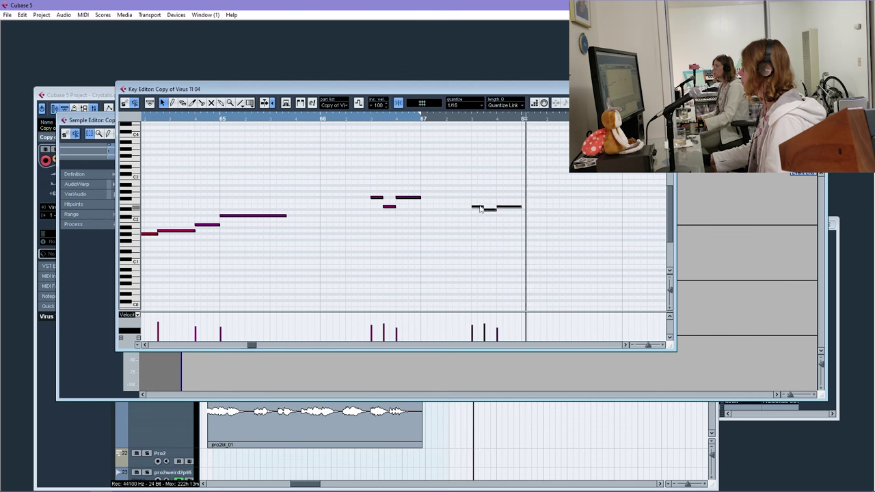
{"action": "left_click", "coordinate": [502, 233]}
{"action": "left_click_drag", "start_coordinate": [511, 211], "coordinate": [512, 209]}
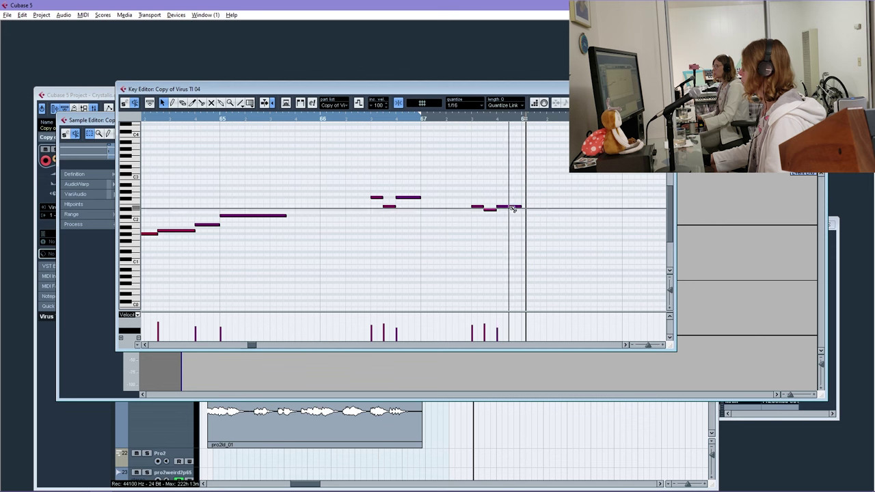
Copy the phrase's last note into bar 68 without enlarging the part, and close the key and sample editors
{"action": "left_click_drag", "start_coordinate": [513, 209], "coordinate": [588, 207]}
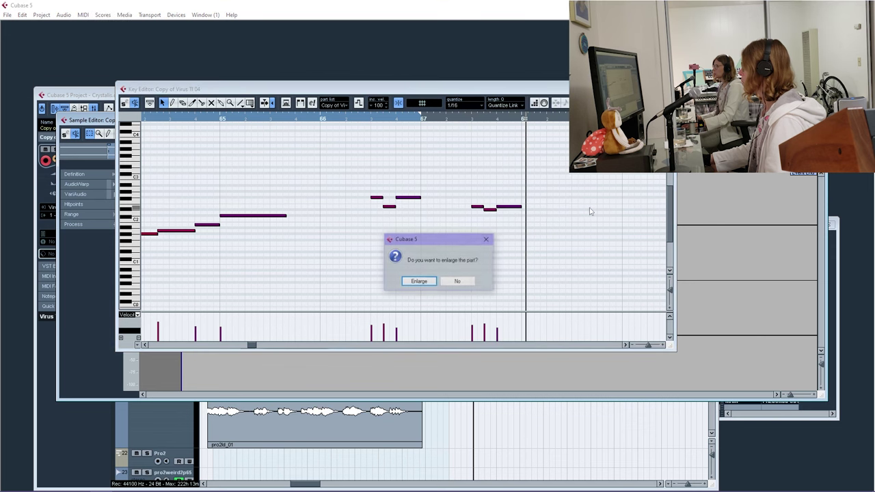
{"action": "left_click", "coordinate": [457, 282]}
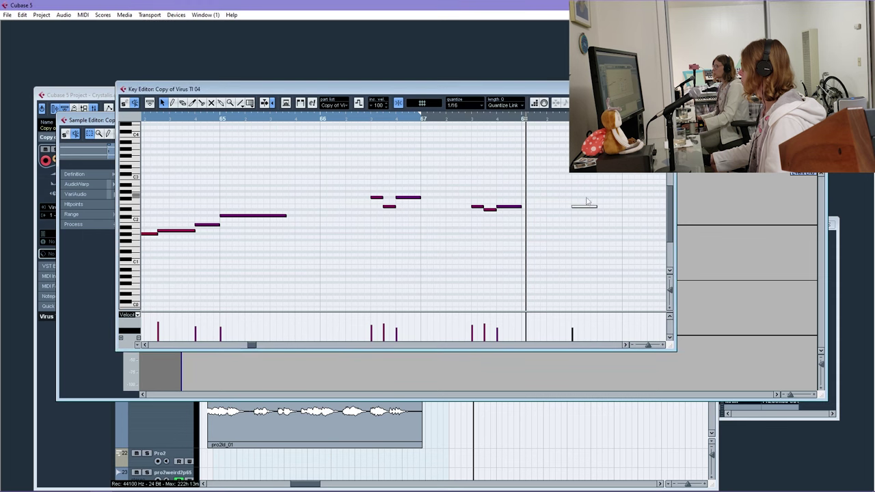
{"action": "key", "text": "Return"}
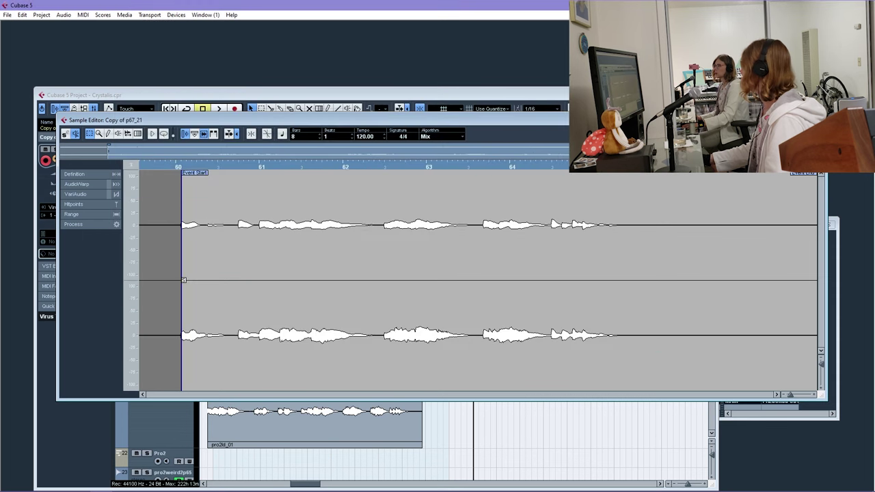
{"action": "key", "text": "Return"}
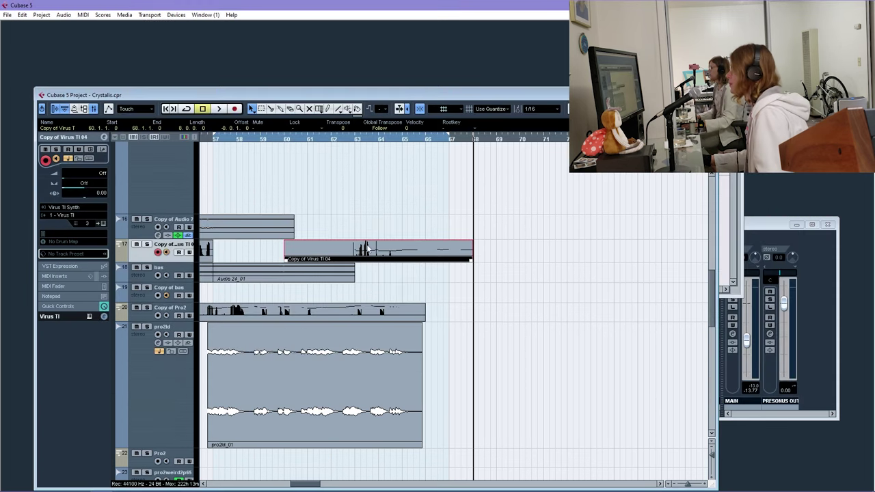
Split the Copy of Virus TI 04 part at bar 65 and extend the second piece to bar 69
{"action": "key", "text": "3"}
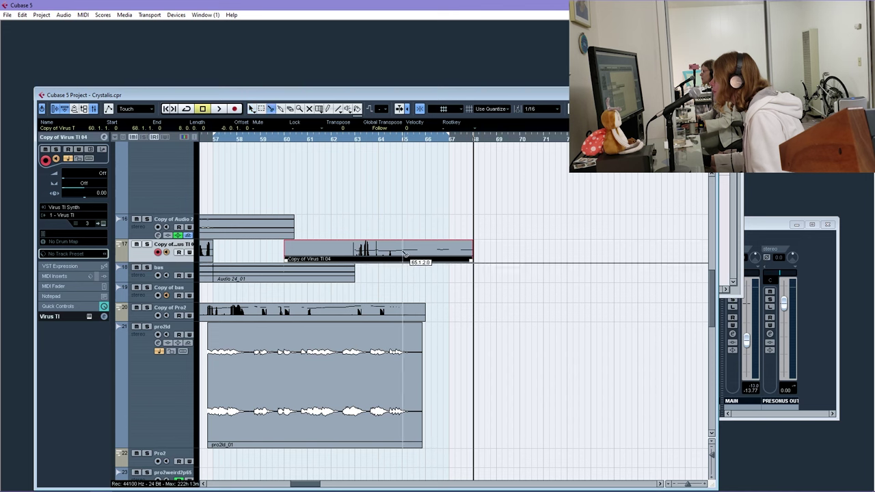
{"action": "left_click", "coordinate": [404, 254]}
{"action": "key", "text": "1"}
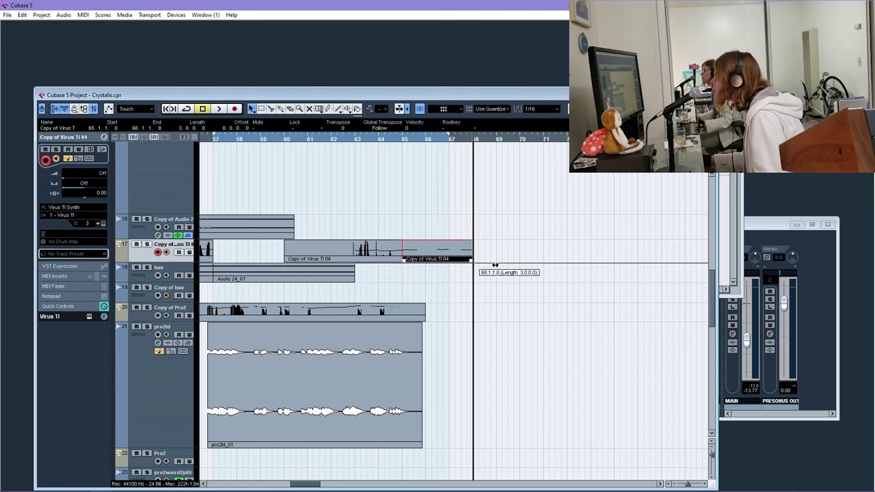
{"action": "left_click_drag", "start_coordinate": [473, 261], "coordinate": [496, 264]}
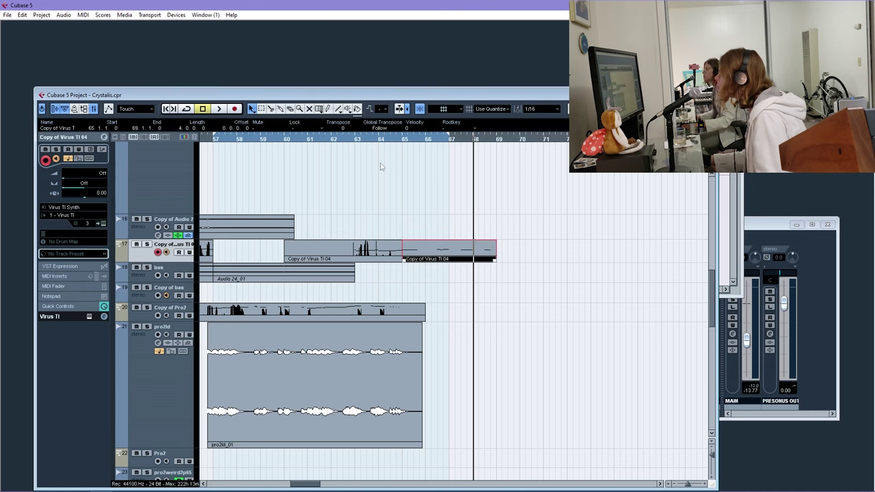
Set the quantize value to 1/8 and the locators around the extended part while playing from about bar 63
{"action": "left_click", "coordinate": [365, 140]}
{"action": "key", "text": "space"}
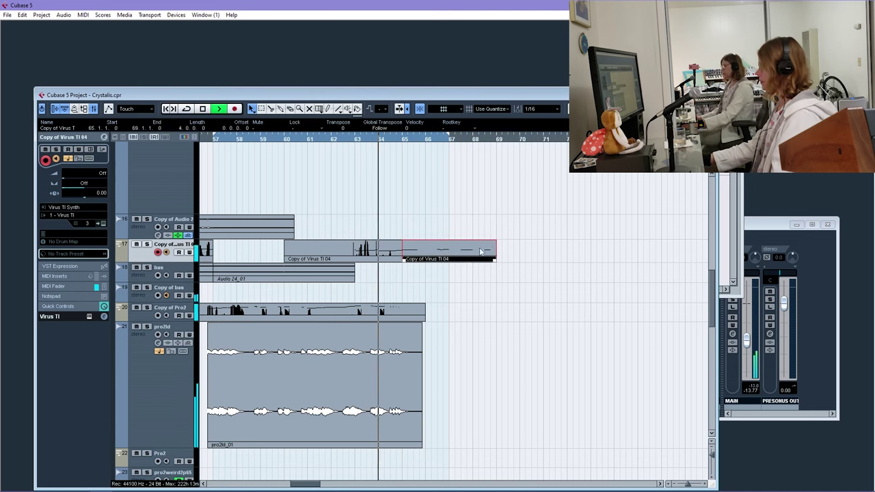
{"action": "left_click", "coordinate": [539, 108]}
{"action": "left_click", "coordinate": [540, 145]}
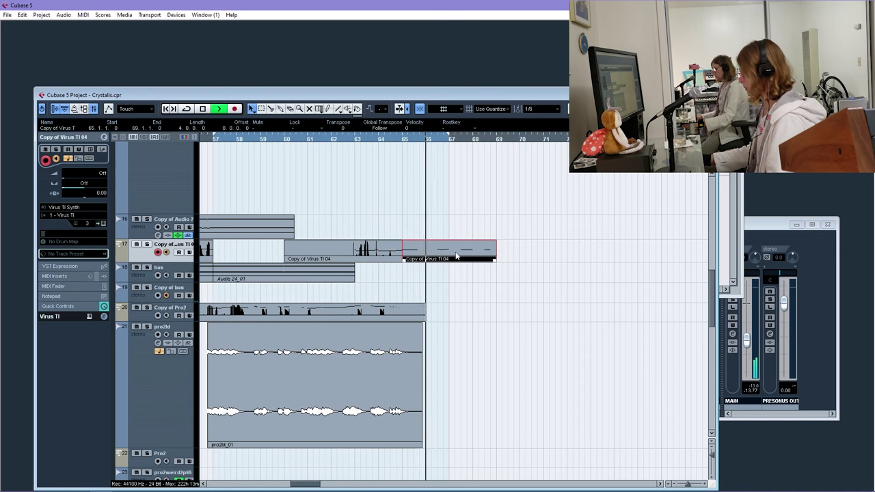
{"action": "key", "text": "p"}
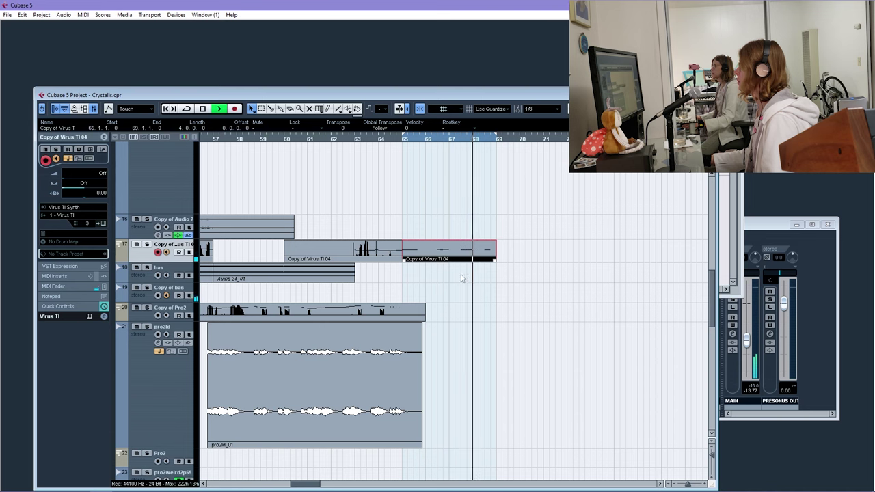
{"action": "key", "text": "space"}
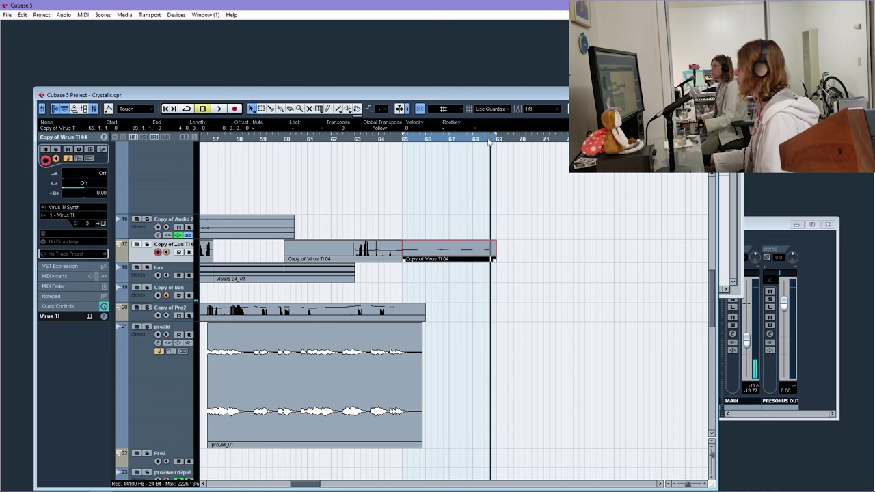
Split the extended Virus TI part at 68.1 and 68.3, and delete the remainder after 68.3
{"action": "left_click_drag", "start_coordinate": [489, 142], "coordinate": [462, 168]}
{"action": "left_click_drag", "start_coordinate": [500, 143], "coordinate": [488, 239]}
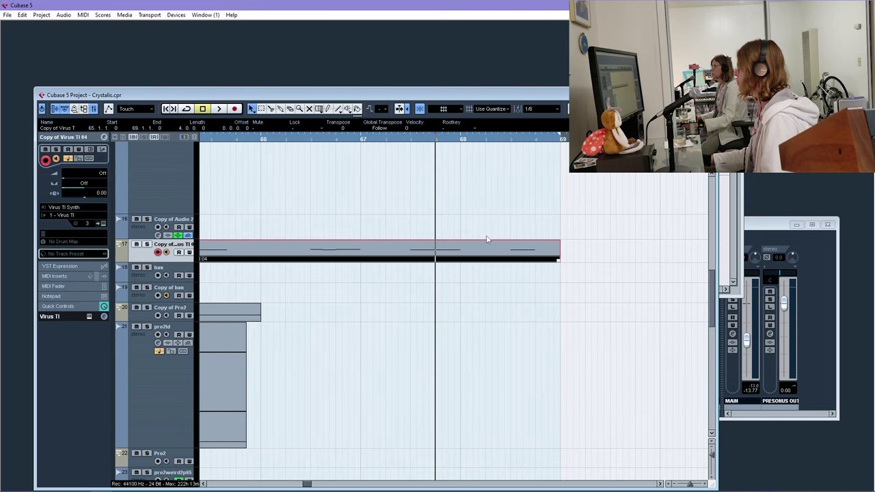
{"action": "left_click", "coordinate": [472, 253], "text": "alt"}
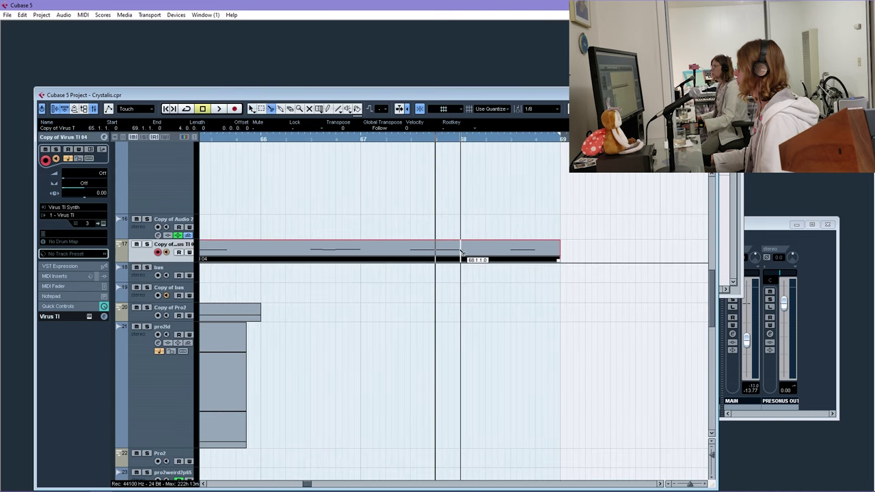
{"action": "left_click", "coordinate": [510, 254], "text": "alt"}
{"action": "key", "text": "Delete"}
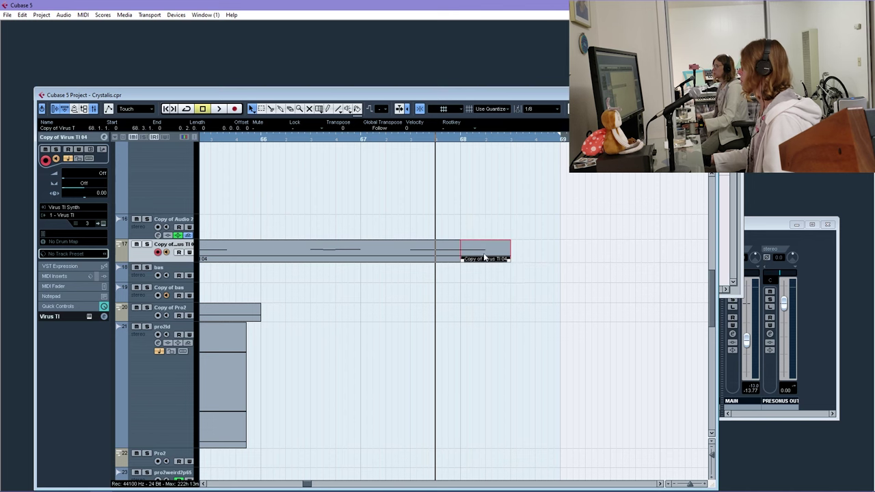
Shorten the piece at bar 68 to one beat and copy it to 68.3, playing it back
{"action": "mouse_move", "coordinate": [510, 260]}
{"action": "left_mouse_down"}
{"action": "mouse_move", "coordinate": [484, 261]}
{"action": "mouse_move", "coordinate": [526, 254]}
{"action": "left_mouse_up"}
{"action": "key", "text": "space"}
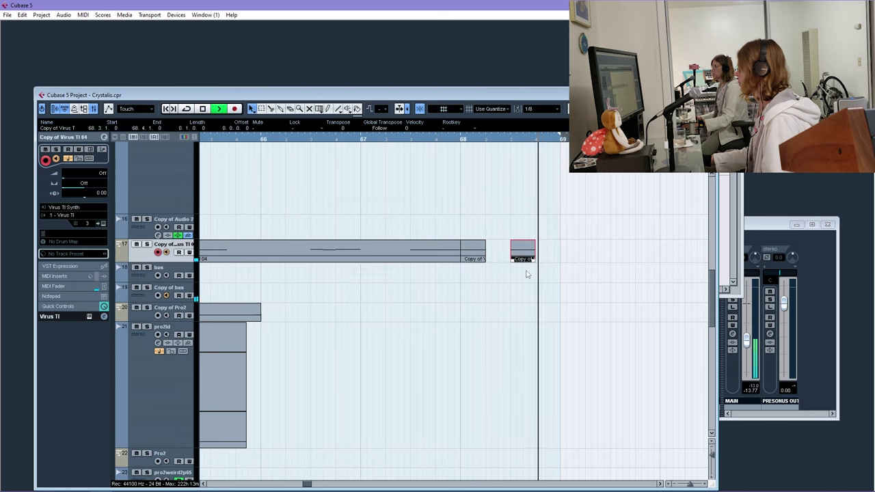
{"action": "key", "text": "space"}
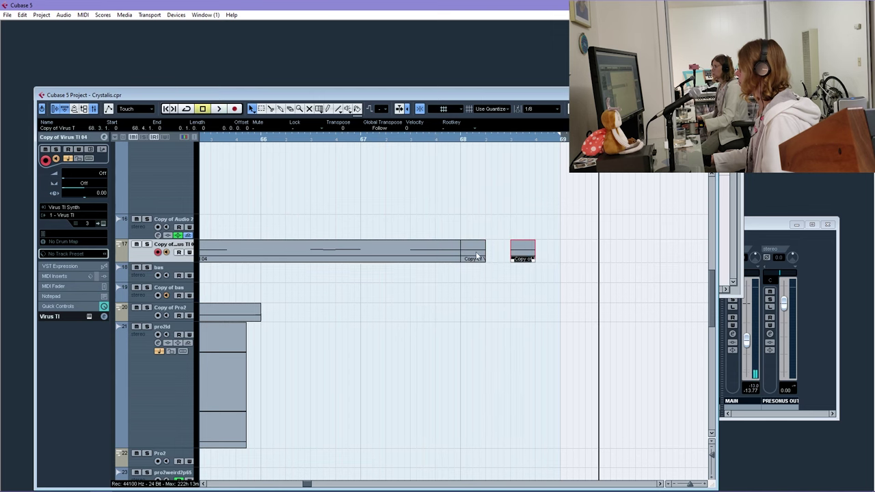
Lower the note in the one-beat part at 68.3 by a semitone in the key editor
{"action": "double_click", "coordinate": [477, 256]}
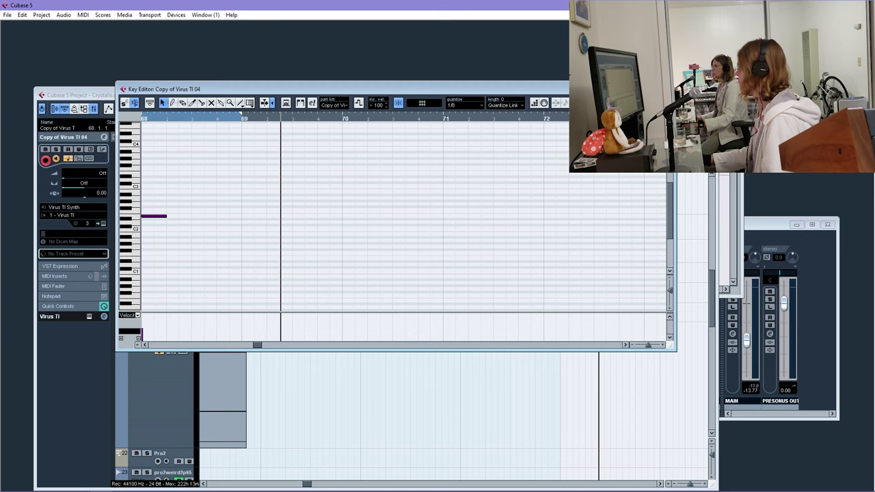
{"action": "key", "text": "Escape"}
{"action": "double_click", "coordinate": [528, 253]}
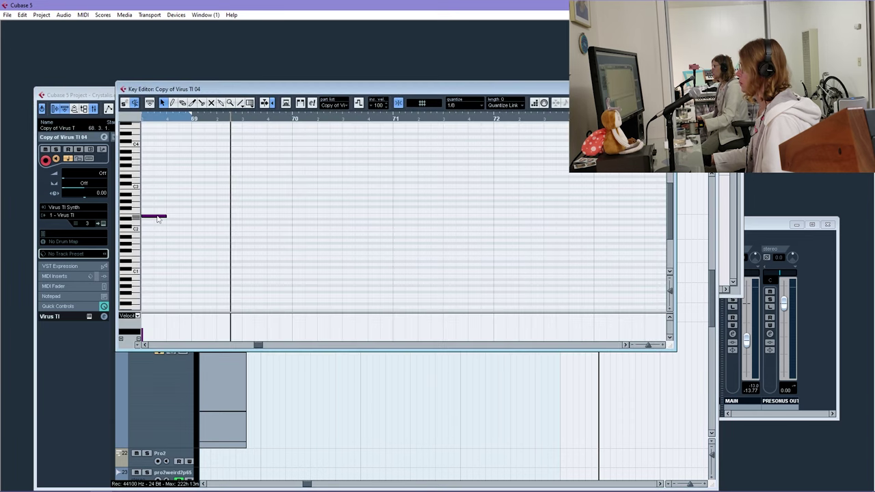
{"action": "left_click_drag", "start_coordinate": [159, 222], "coordinate": [162, 224]}
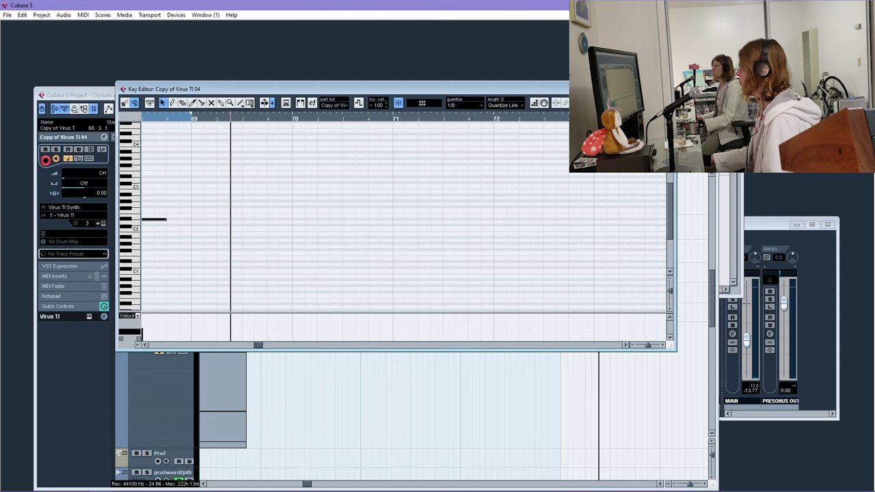
{"action": "key", "text": "Escape"}
Play back the Virus TI parts and extend the locator range from bar 65 to about the middle of bar 70
{"action": "left_click", "coordinate": [442, 138]}
{"action": "left_click_drag", "start_coordinate": [441, 138], "coordinate": [315, 135]}
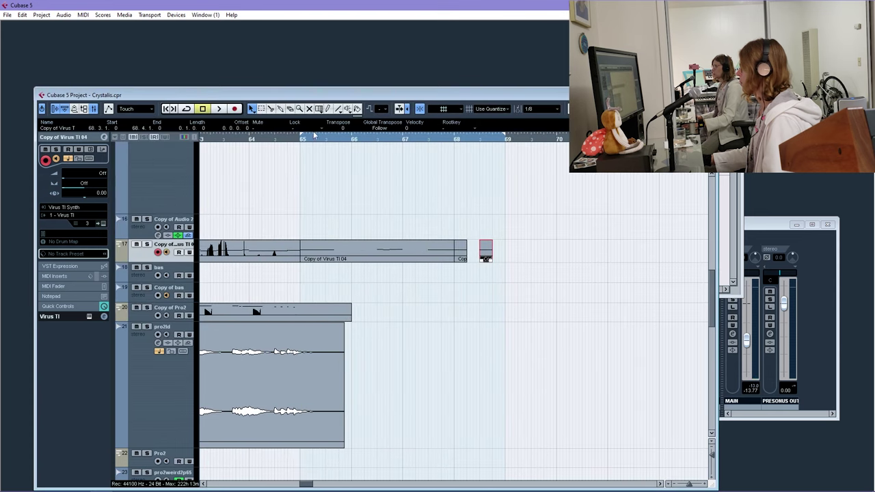
{"action": "left_click_drag", "start_coordinate": [523, 215], "coordinate": [347, 264]}
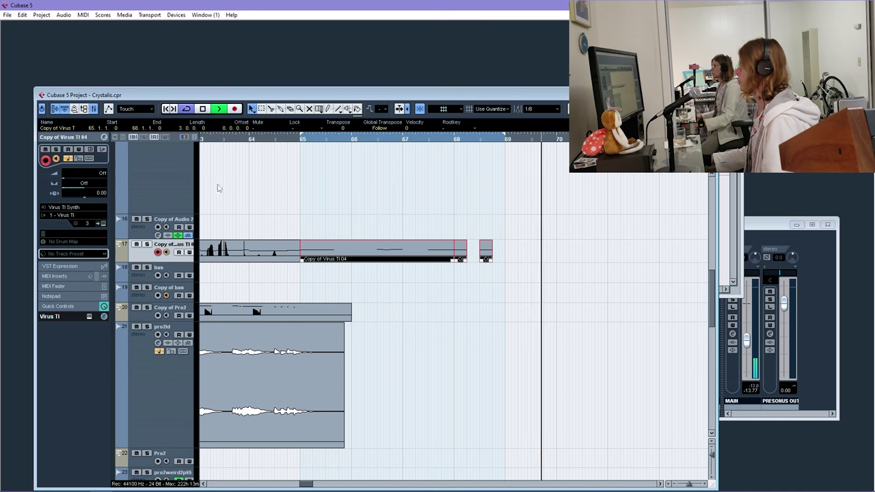
{"action": "key", "text": "space"}
{"action": "left_click", "coordinate": [304, 140]}
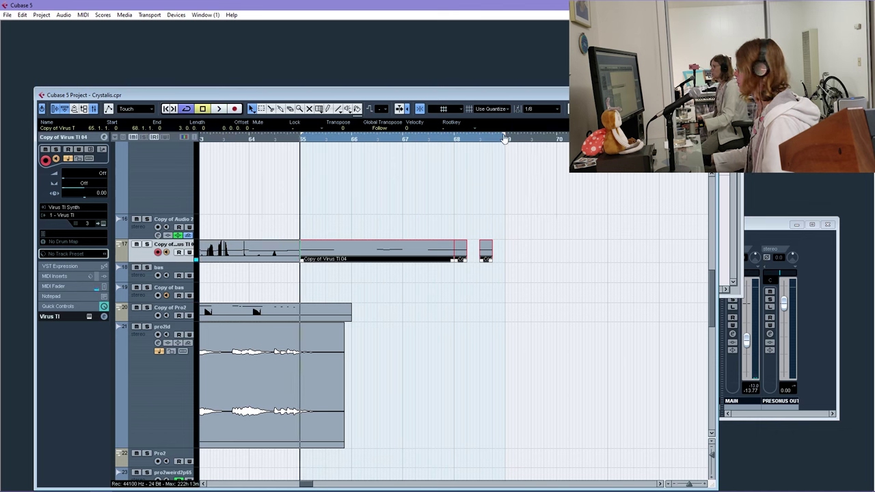
{"action": "left_click", "coordinate": [408, 181]}
{"action": "key", "text": "space"}
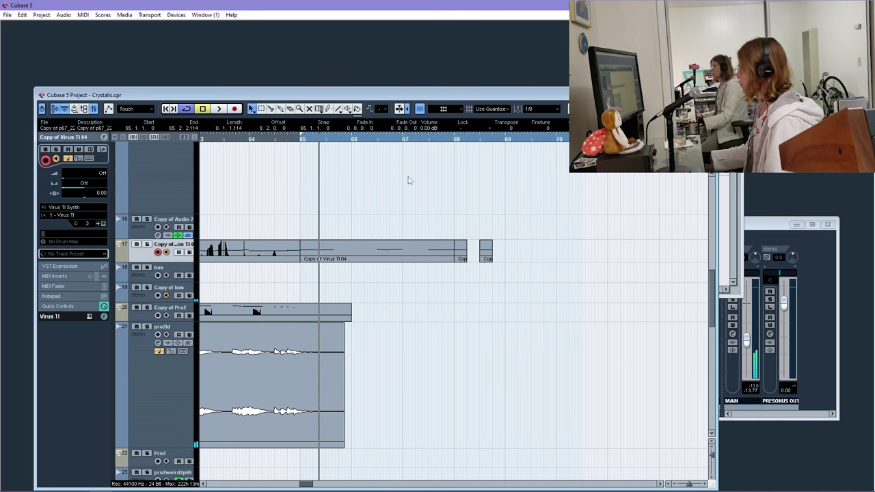
Record the Virus TI line as audio on the Copy of bas track from bar 65 to just past bar 69
{"action": "left_click", "coordinate": [143, 300]}
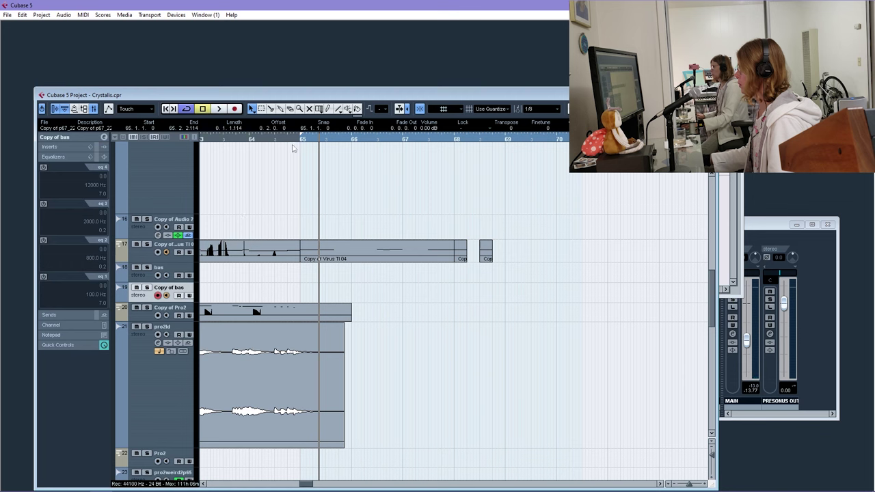
{"action": "left_click", "coordinate": [234, 109]}
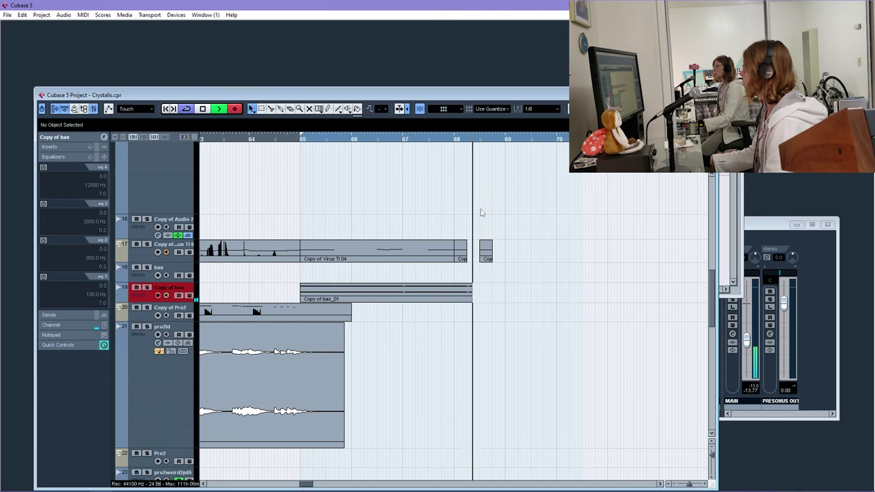
{"action": "key", "text": "space"}
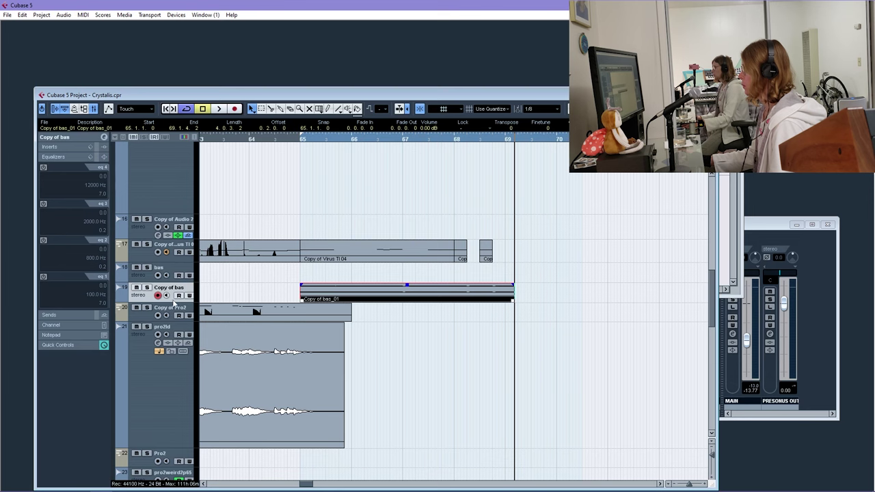
Enlarge the Copy of bas track, cut the silent start off its new recording, and move the event back to bar 65
{"action": "left_click_drag", "start_coordinate": [175, 304], "coordinate": [175, 436]}
{"action": "left_click_drag", "start_coordinate": [308, 140], "coordinate": [212, 218]}
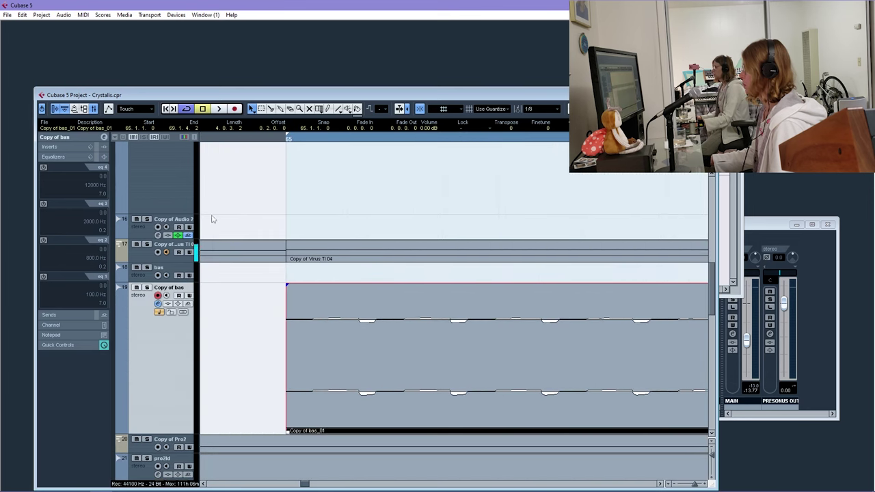
{"action": "key", "text": "3"}
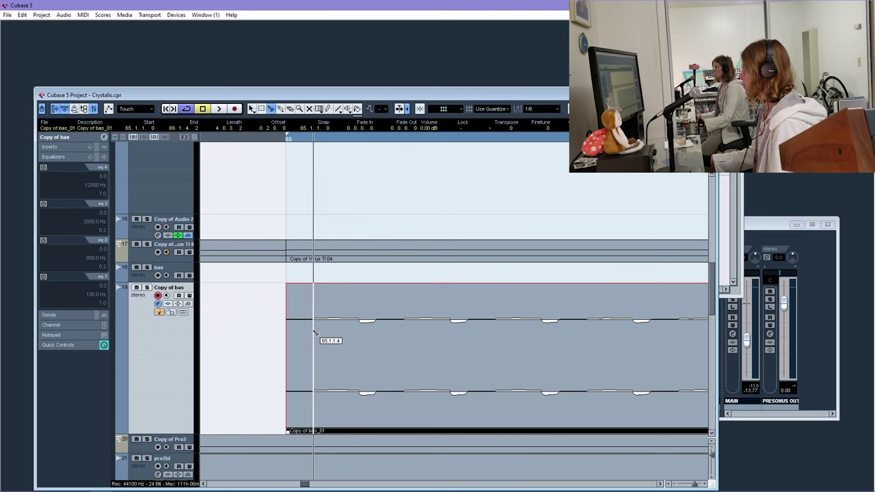
{"action": "left_click", "coordinate": [315, 333]}
{"action": "key", "text": "1"}
{"action": "left_click", "coordinate": [300, 342]}
{"action": "key", "text": "Delete"}
{"action": "left_click_drag", "start_coordinate": [415, 348], "coordinate": [388, 349]}
{"action": "left_click_drag", "start_coordinate": [698, 484], "coordinate": [692, 484]}
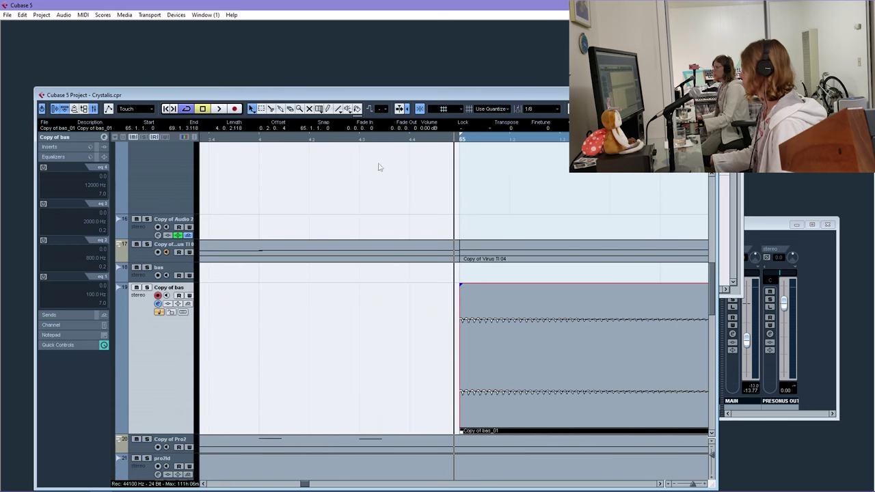
Record the Virus TI line as audio on the bas track from just before bar 63 to about the middle of bar 65
{"action": "key", "text": "g"}
{"action": "left_click_drag", "start_coordinate": [572, 328], "coordinate": [562, 330]}
{"action": "left_click", "coordinate": [264, 214]}
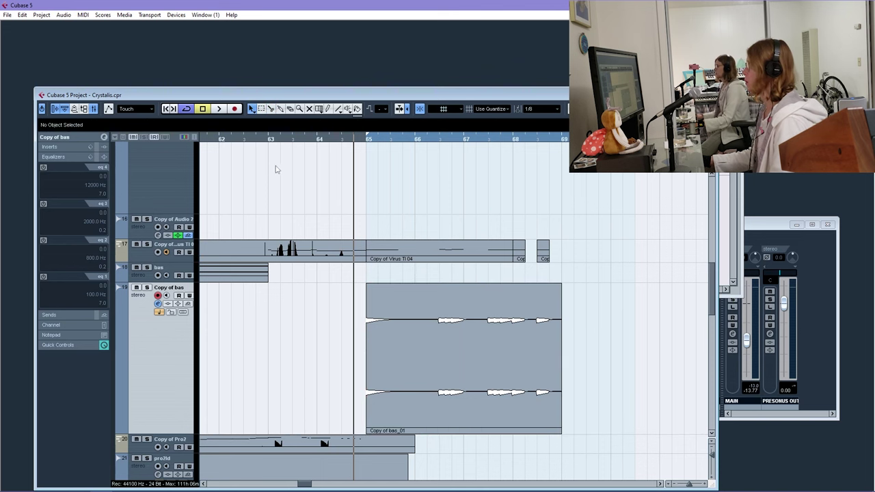
{"action": "left_click", "coordinate": [148, 272]}
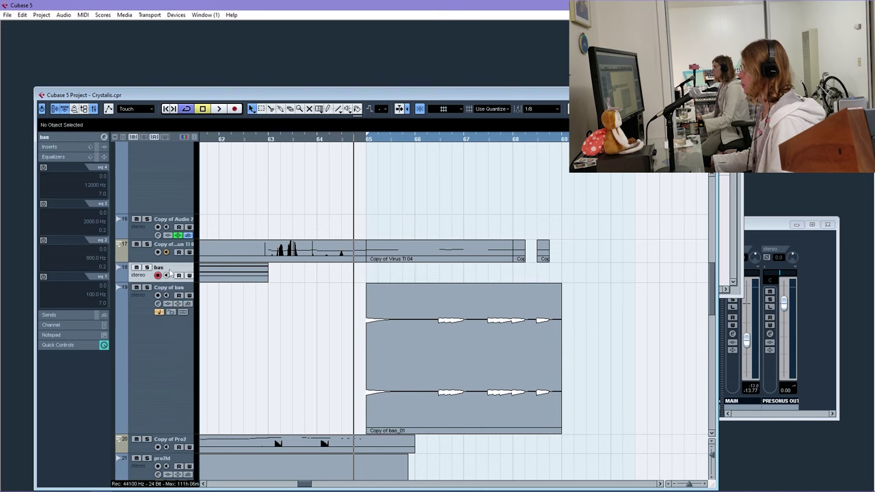
{"action": "left_click", "coordinate": [265, 141]}
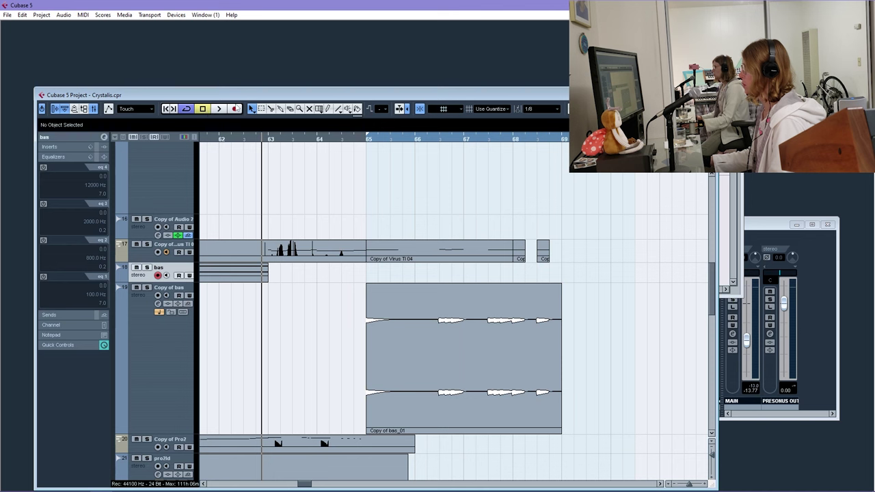
{"action": "left_click", "coordinate": [235, 109]}
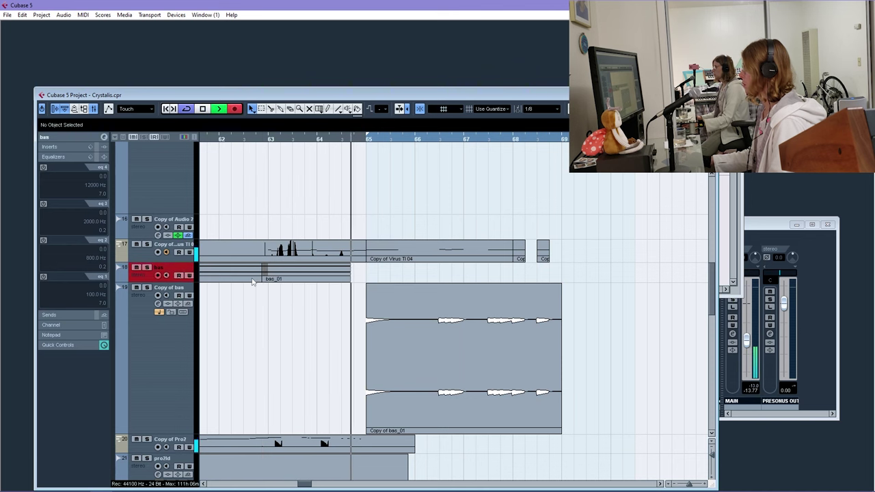
{"action": "key", "text": "space"}
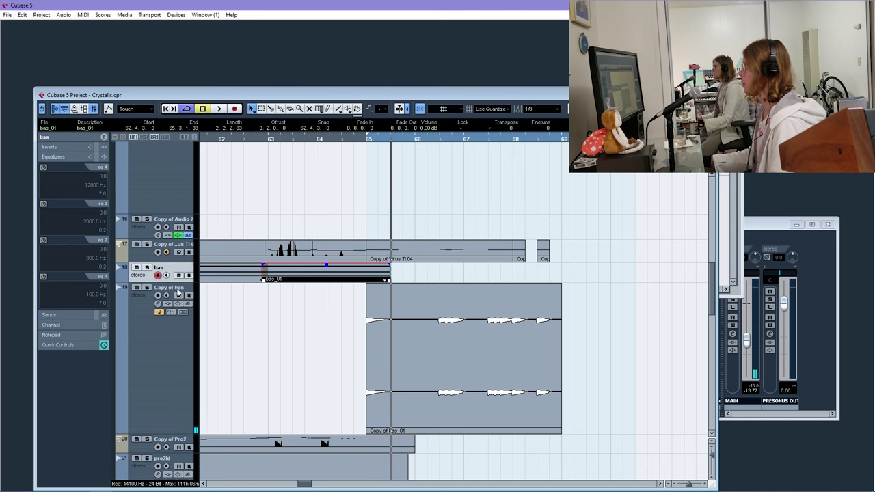
Enlarge the bas track, cut the silent start off its new recording, and move the event to bar 63
{"action": "left_click", "coordinate": [172, 281]}
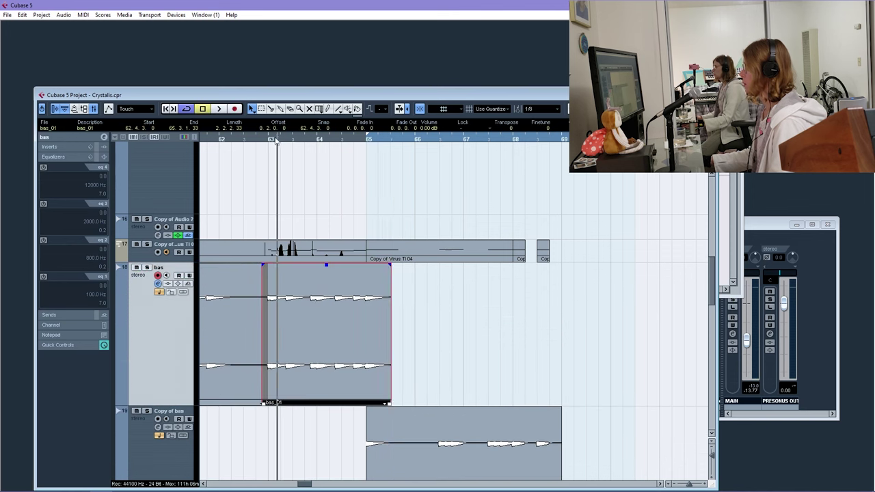
{"action": "key", "text": "h"}
{"action": "key", "text": "h"}
{"action": "key", "text": "h"}
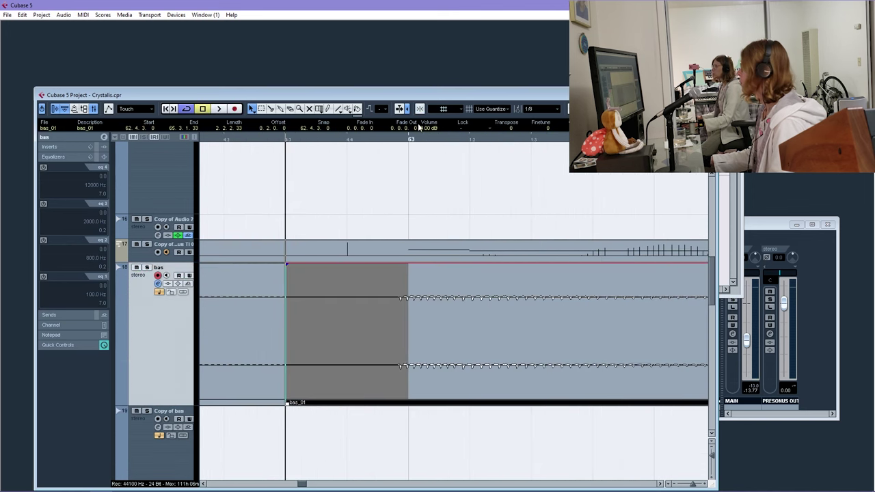
{"action": "left_click", "coordinate": [395, 318], "text": "alt"}
{"action": "key", "text": "Delete"}
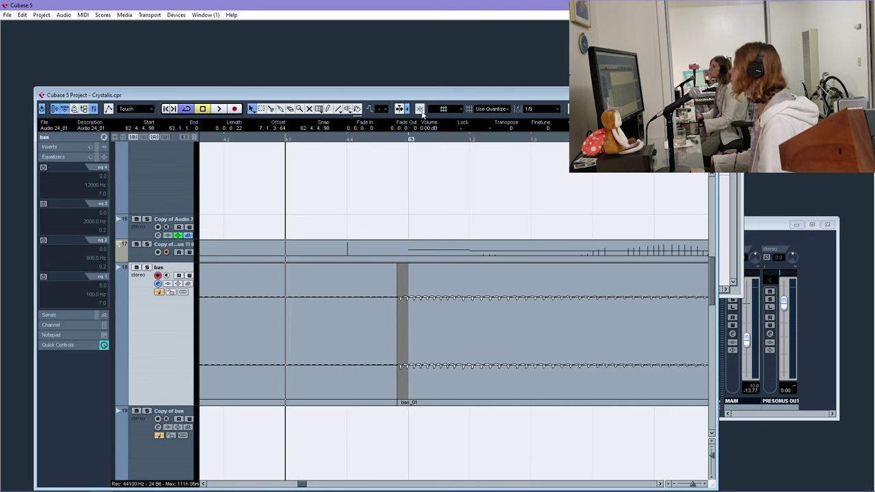
{"action": "mouse_move", "coordinate": [407, 385]}
{"action": "left_mouse_down"}
{"action": "mouse_move", "coordinate": [427, 337]}
{"action": "mouse_move", "coordinate": [418, 382]}
{"action": "left_mouse_up"}
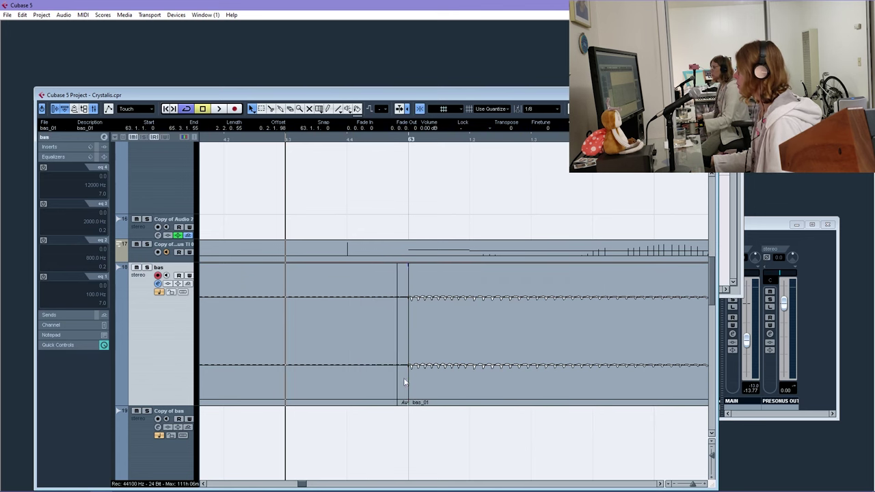
Play back from bar 60 and trim the end of the new bas event to bar 65
{"action": "left_click_drag", "start_coordinate": [693, 484], "coordinate": [687, 484]}
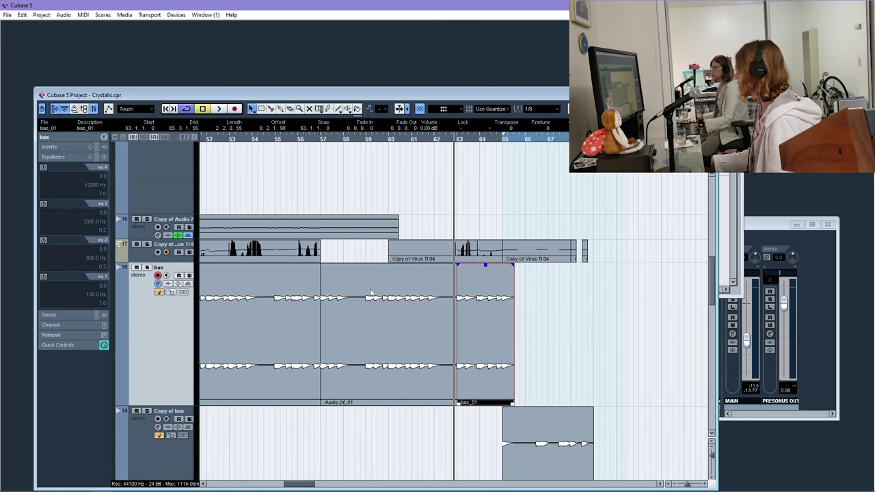
{"action": "left_click", "coordinate": [381, 140]}
{"action": "key", "text": "space"}
{"action": "left_click", "coordinate": [521, 381]}
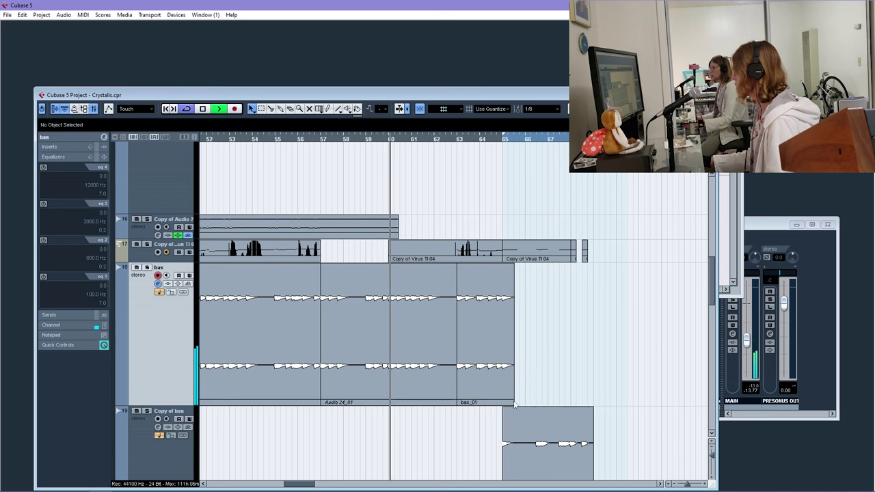
{"action": "left_click_drag", "start_coordinate": [513, 403], "coordinate": [502, 404]}
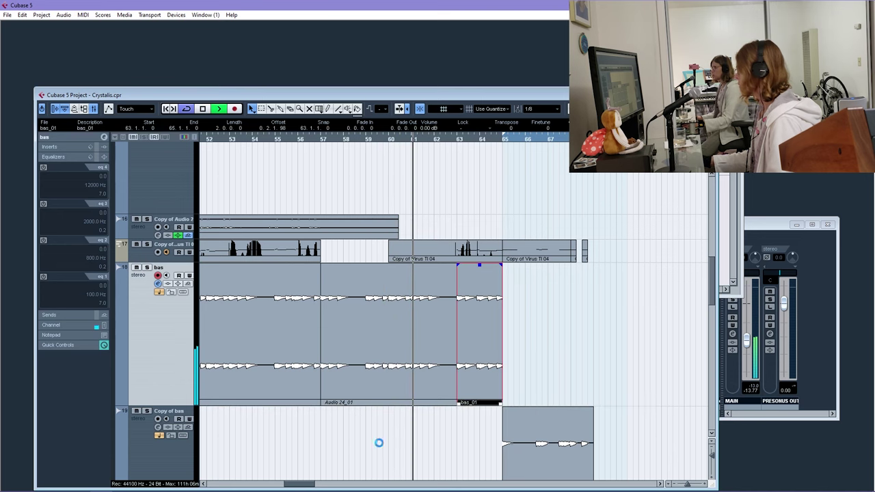
Reduce the height of the bas and Copy of bas tracks and end the locator range at bar 69
{"action": "left_click_drag", "start_coordinate": [306, 485], "coordinate": [311, 485]}
{"action": "scroll", "coordinate": [170, 340], "scroll_direction": "down", "scroll_amount": 2}
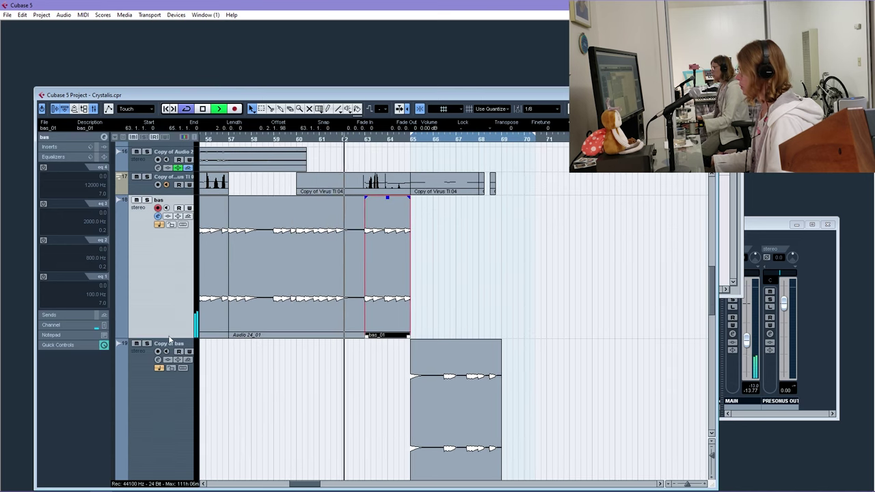
{"action": "left_click_drag", "start_coordinate": [169, 337], "coordinate": [169, 222]}
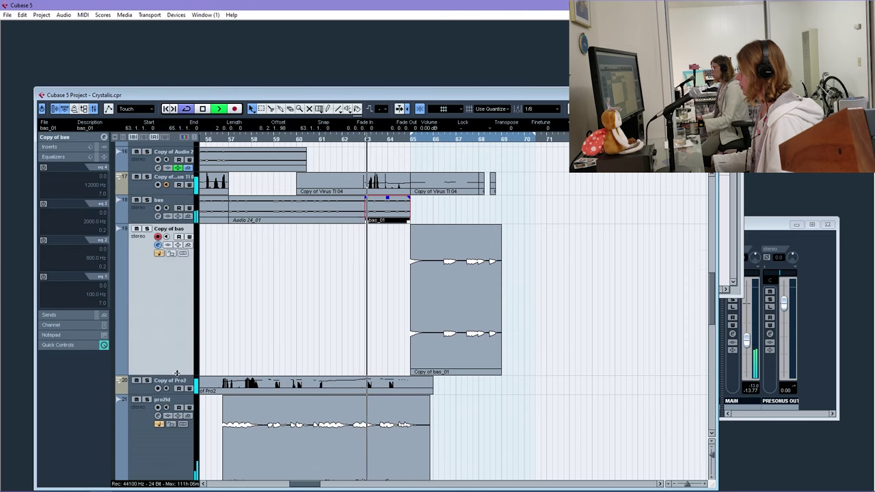
{"action": "left_click_drag", "start_coordinate": [178, 371], "coordinate": [180, 247]}
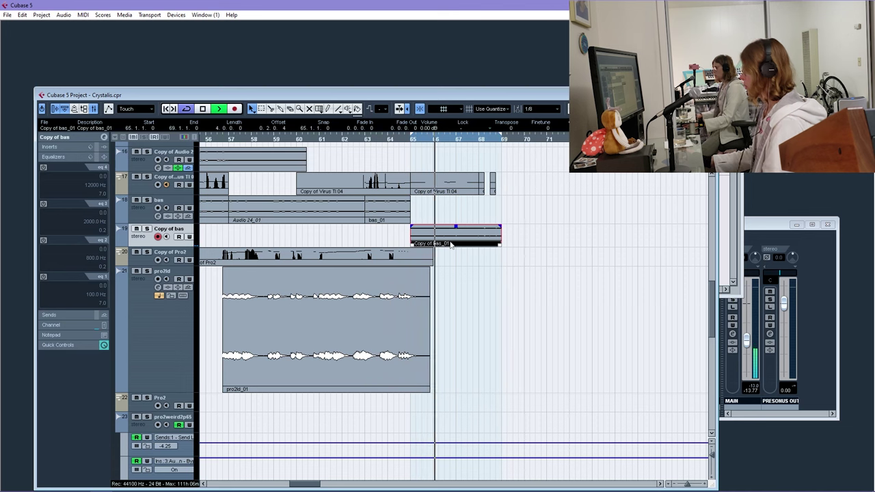
Check the notes of the Virus TI part at bar 65 in the key editor and look through the tracks below
{"action": "double_click", "coordinate": [438, 184]}
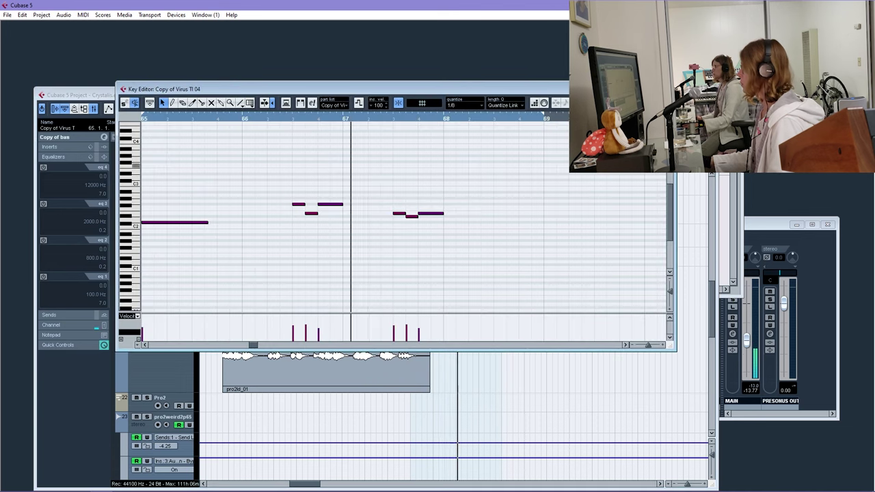
{"action": "key", "text": "Escape"}
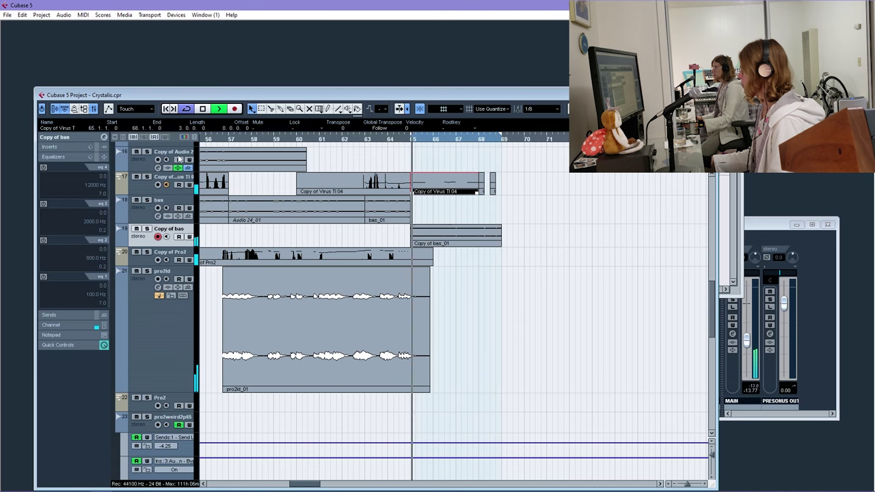
{"action": "scroll", "coordinate": [381, 335], "scroll_direction": "down", "scroll_amount": 5}
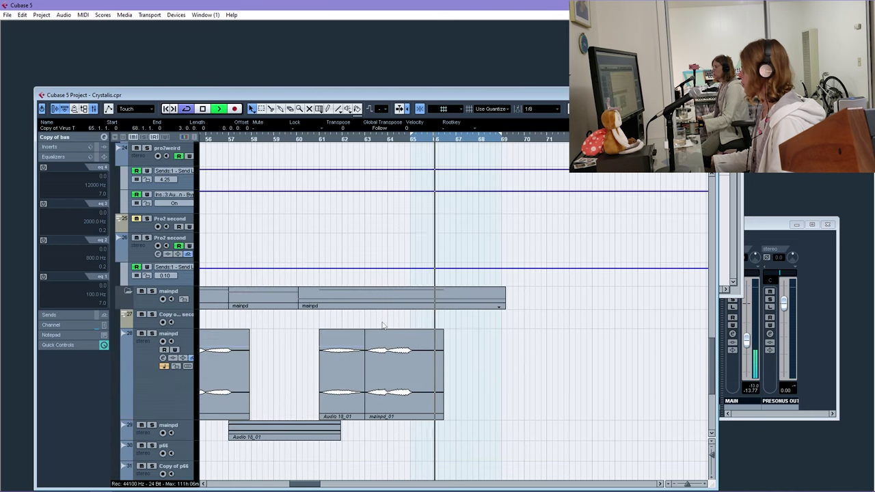
{"action": "scroll", "coordinate": [381, 326], "scroll_direction": "up", "scroll_amount": 5}
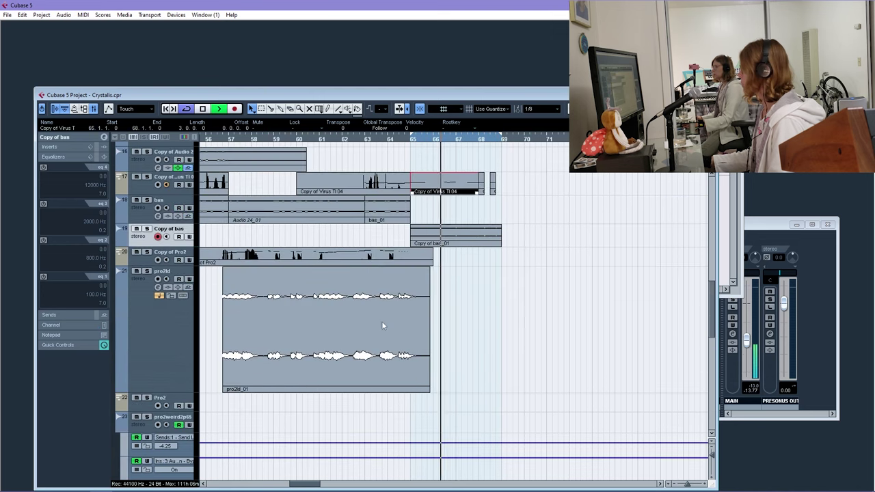
{"action": "left_click", "coordinate": [451, 236]}
{"action": "key", "text": "ctrl+d"}
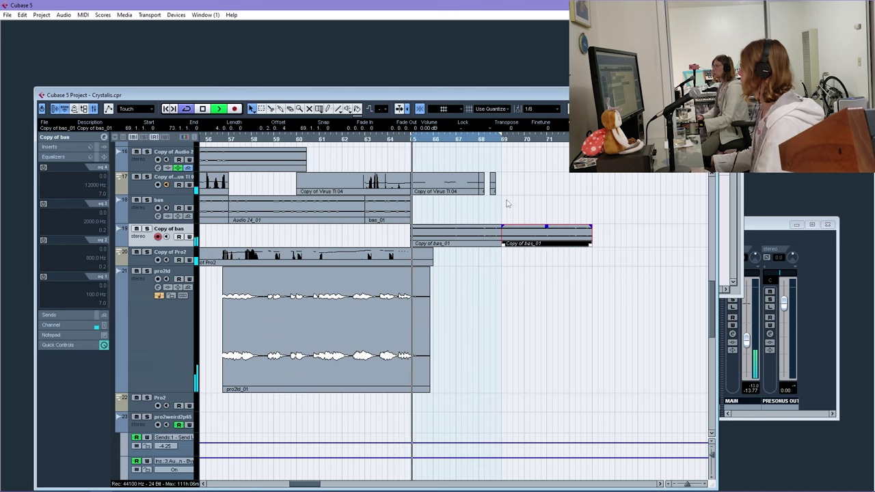
{"action": "key", "text": "Delete"}
Split off the beat from 68.1 to 68.2 in the Copy of bas event and give it -4.00 dB volume with a fade-out of about 0.0.2.68
{"action": "left_click_drag", "start_coordinate": [498, 238], "coordinate": [484, 240]}
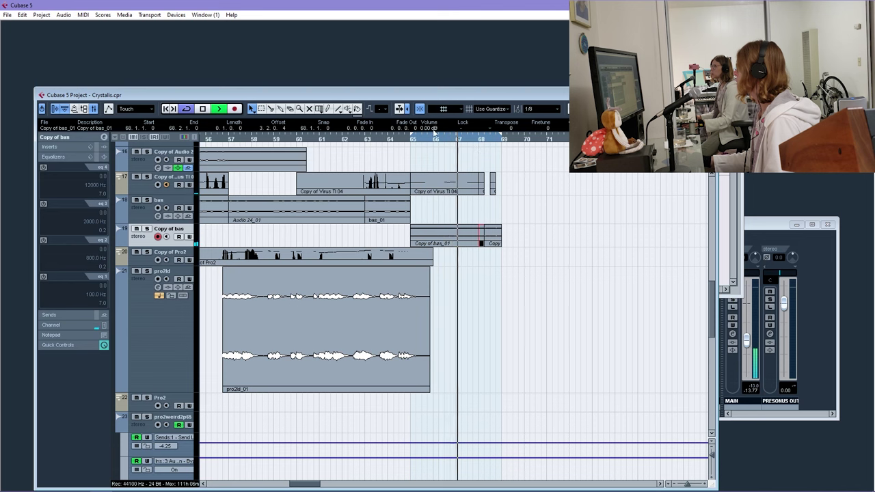
{"action": "scroll", "coordinate": [428, 128], "scroll_direction": "down", "scroll_amount": 4}
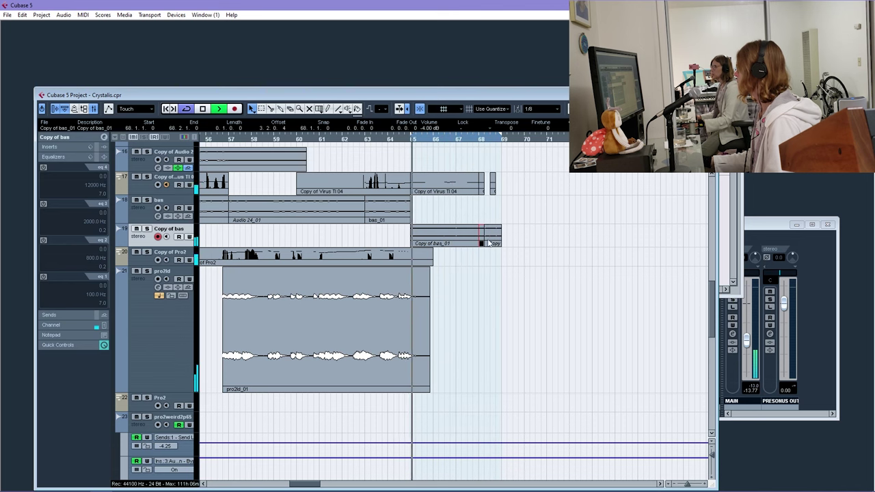
{"action": "key", "text": "h"}
{"action": "key", "text": "h"}
{"action": "key", "text": "h"}
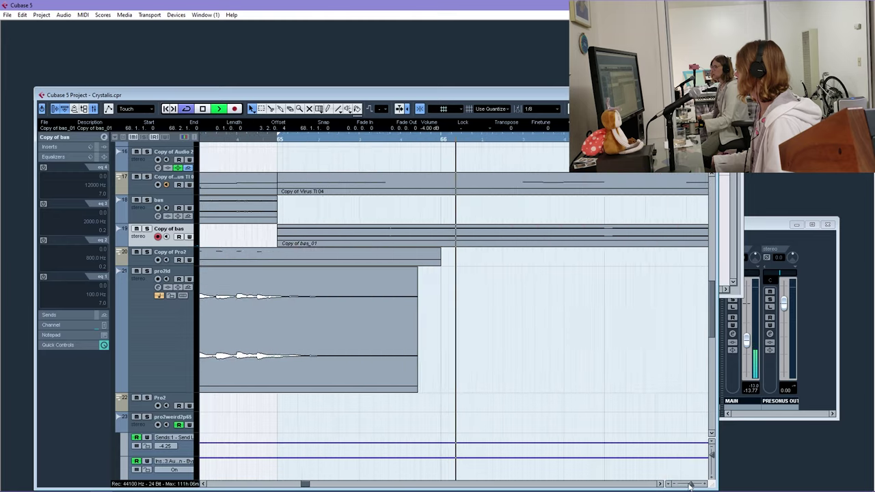
{"action": "left_click", "coordinate": [660, 484]}
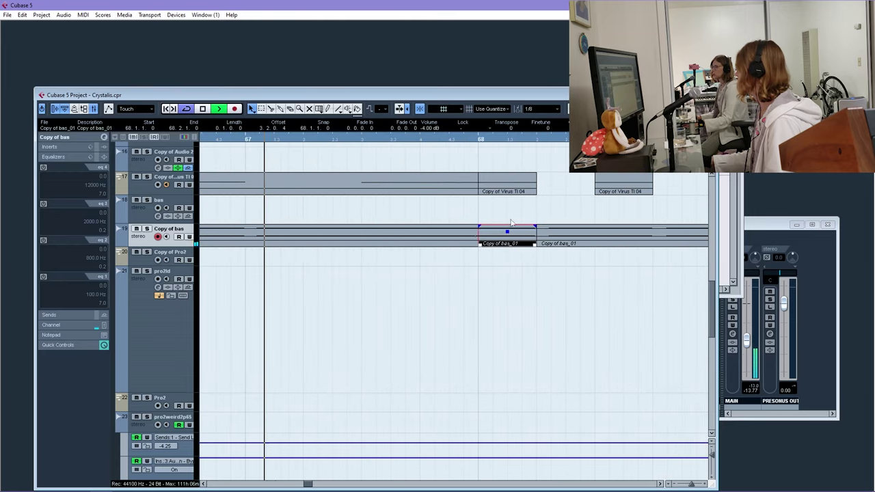
{"action": "left_click_drag", "start_coordinate": [534, 225], "coordinate": [504, 207]}
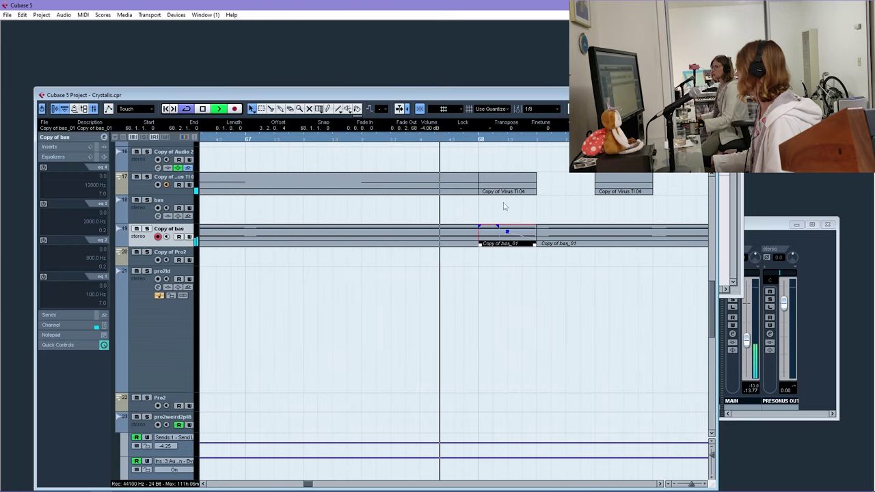
Split the Copy of bas event at 68.3 and 68.4 and give that beat a fade-out of about 0.0.1.72
{"action": "left_click", "coordinate": [663, 483]}
{"action": "key", "text": "3"}
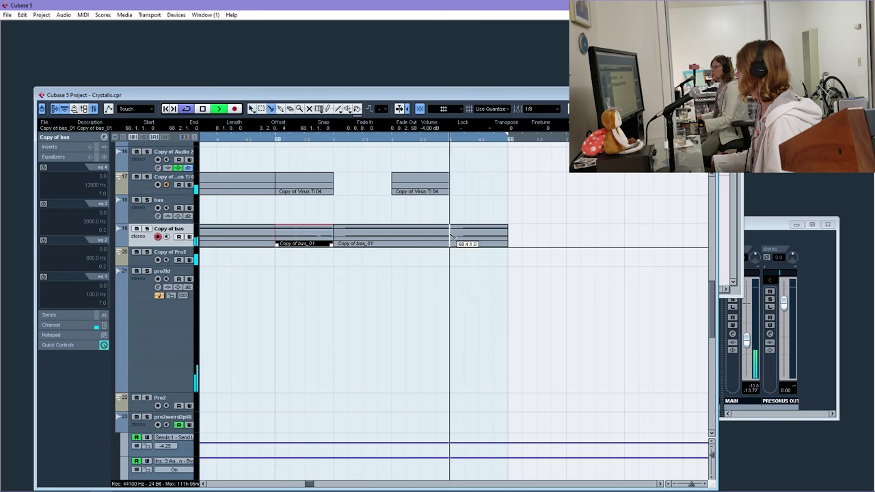
{"action": "left_click", "coordinate": [451, 236]}
{"action": "key", "text": "1"}
{"action": "key", "text": "3"}
{"action": "left_click", "coordinate": [393, 236]}
{"action": "key", "text": "1"}
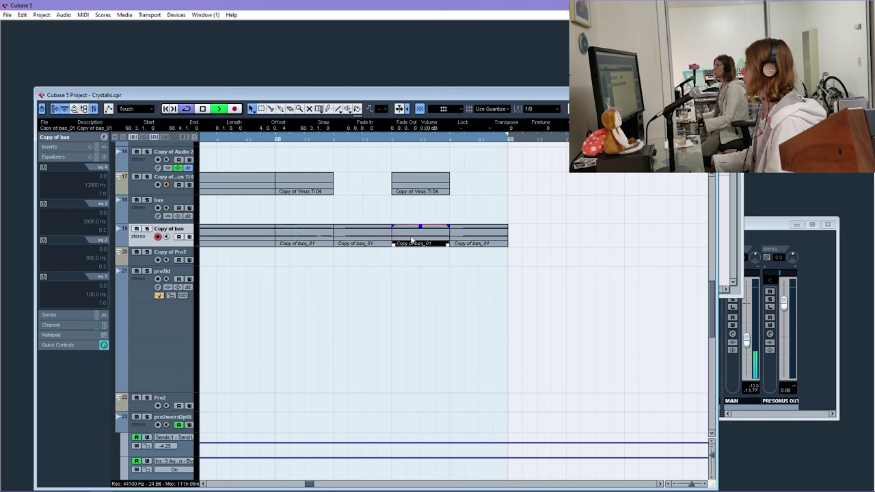
{"action": "left_click_drag", "start_coordinate": [443, 222], "coordinate": [425, 201]}
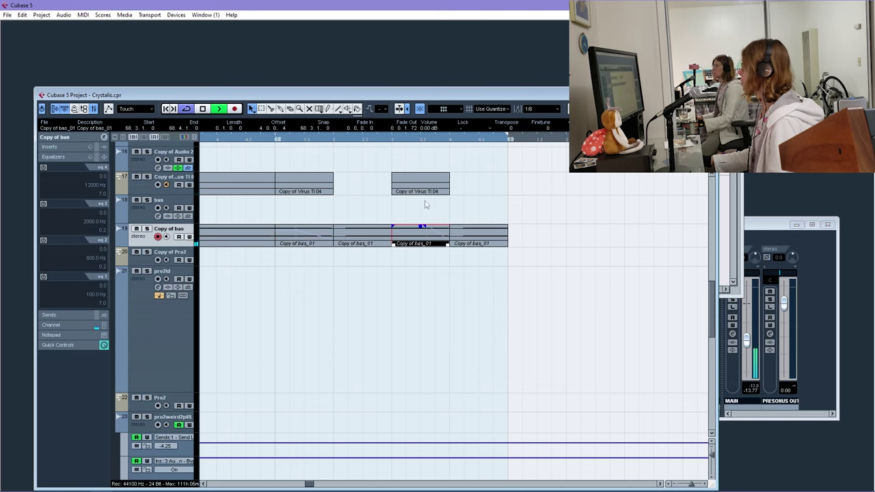
Play back the arrangement from about bar 59 and reduce the height of the pro2ld track
{"action": "key", "text": "g"}
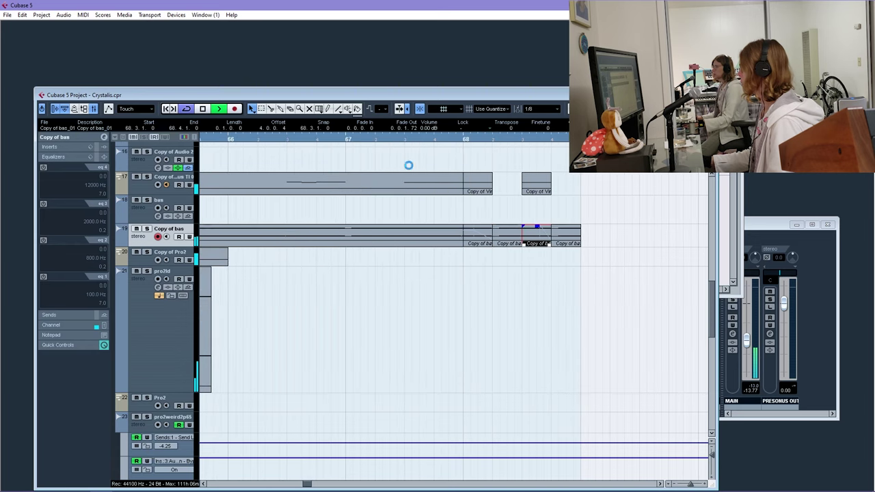
{"action": "left_click_drag", "start_coordinate": [435, 137], "coordinate": [260, 113]}
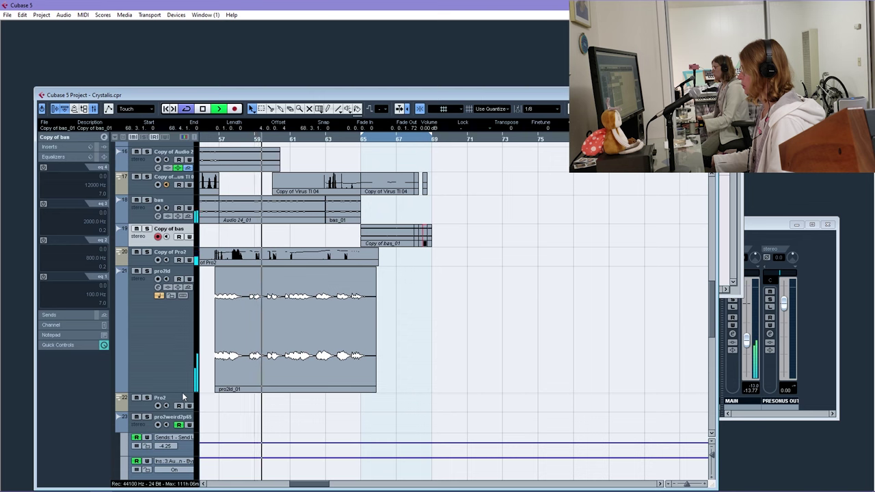
{"action": "left_click_drag", "start_coordinate": [181, 393], "coordinate": [171, 285]}
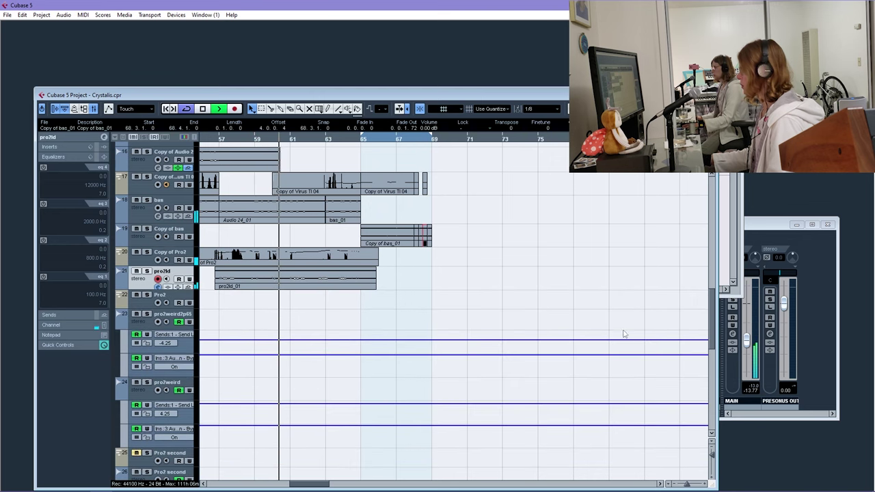
Play the project's opening and copy its first Pro2_03 event on track 23 to bar 65, with the grid quantize value set to 1/1
{"action": "key", "text": "g"}
{"action": "key", "text": "g"}
{"action": "key", "text": "g"}
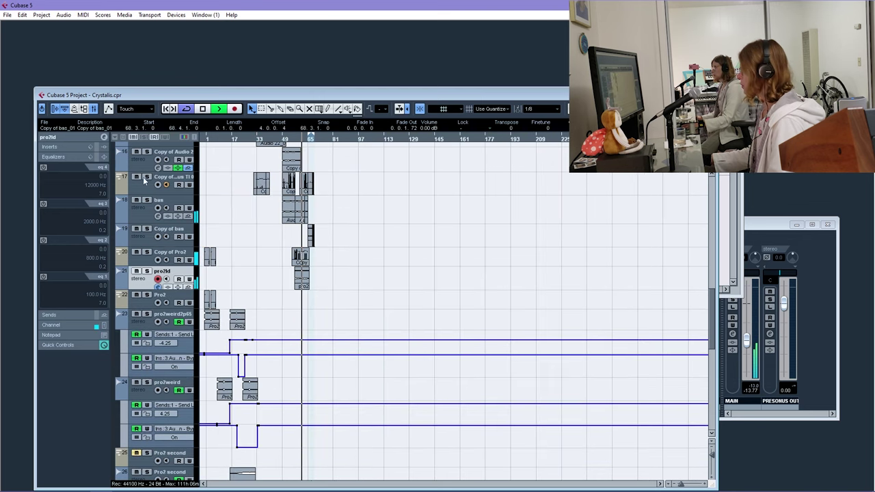
{"action": "key", "text": "h"}
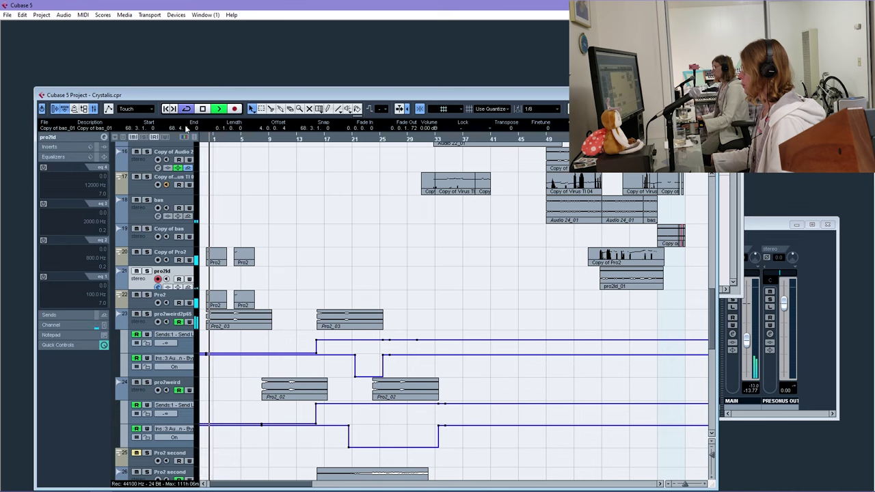
{"action": "left_click_drag", "start_coordinate": [216, 140], "coordinate": [196, 134]}
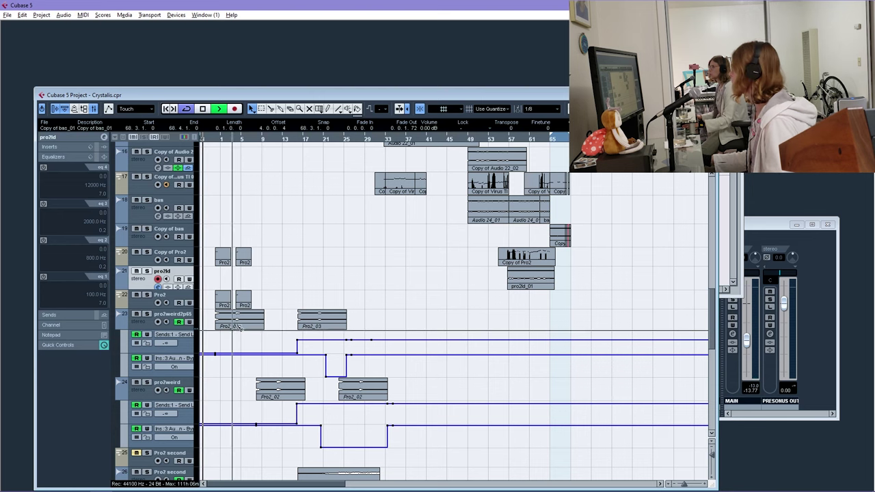
{"action": "left_click_drag", "start_coordinate": [231, 329], "coordinate": [559, 320]}
{"action": "left_click", "coordinate": [552, 110]}
{"action": "left_click", "coordinate": [540, 117]}
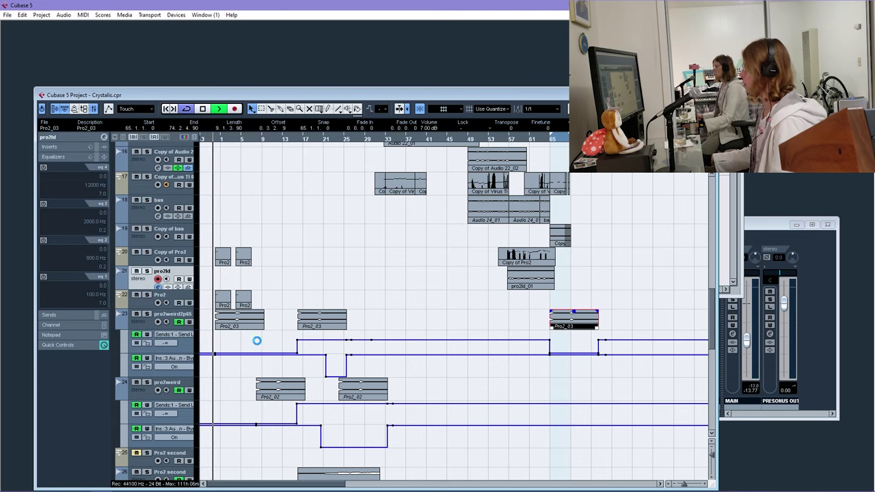
Try to copy the first Audio 16_03 event on track 13 to bar 65
{"action": "scroll", "coordinate": [256, 340], "scroll_direction": "up", "scroll_amount": 10}
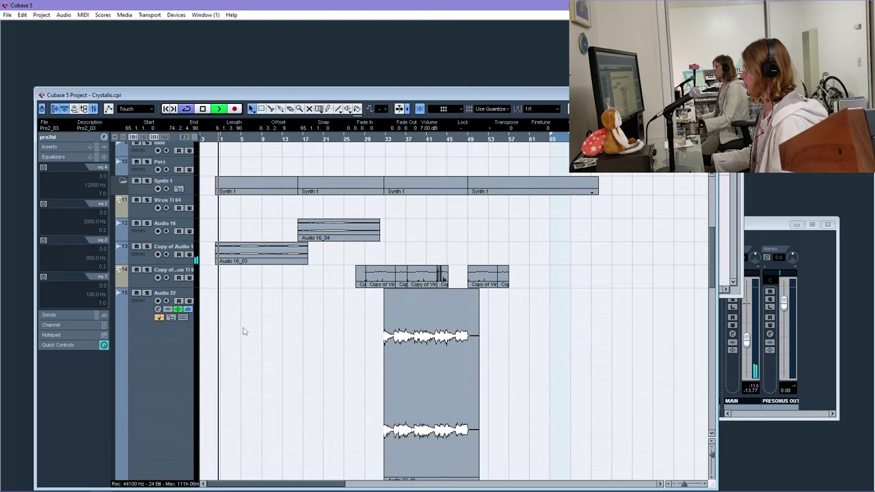
{"action": "left_click_drag", "start_coordinate": [222, 260], "coordinate": [519, 259]}
{"action": "scroll", "coordinate": [526, 253], "scroll_direction": "down", "scroll_amount": 5}
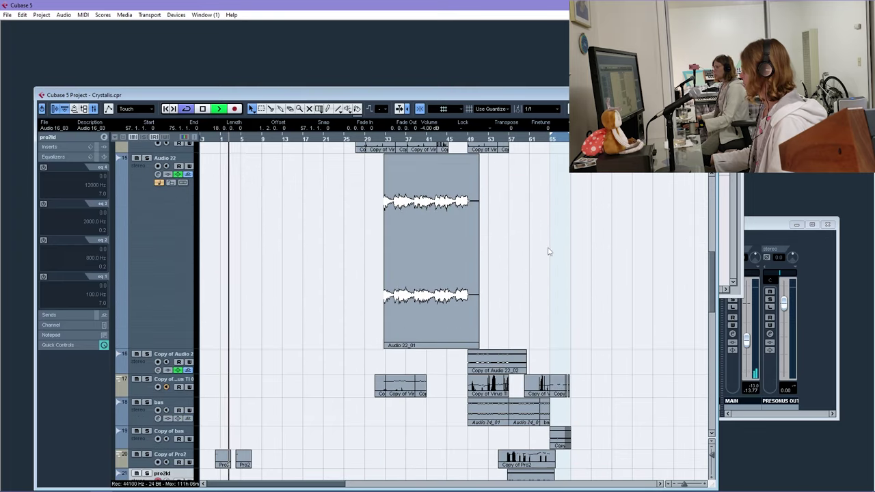
{"action": "scroll", "coordinate": [539, 204], "scroll_direction": "up", "scroll_amount": 6}
{"action": "scroll", "coordinate": [522, 419], "scroll_direction": "down", "scroll_amount": 1}
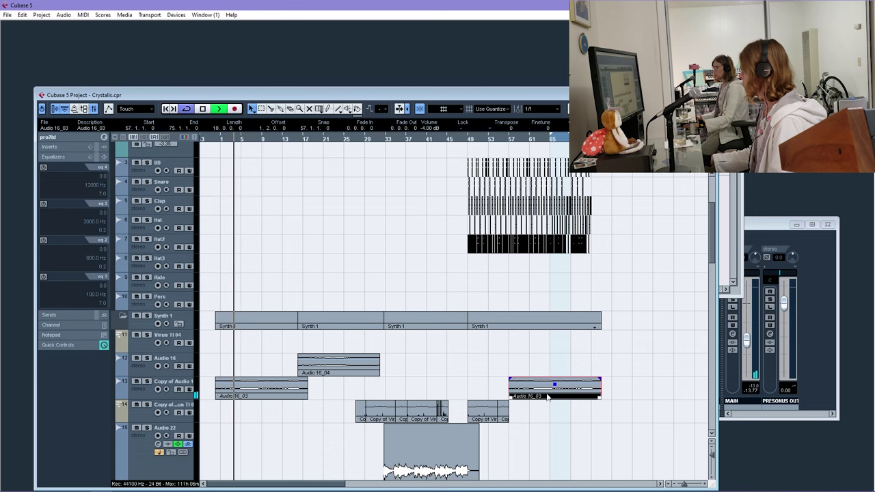
{"action": "left_click_drag", "start_coordinate": [547, 396], "coordinate": [588, 396]}
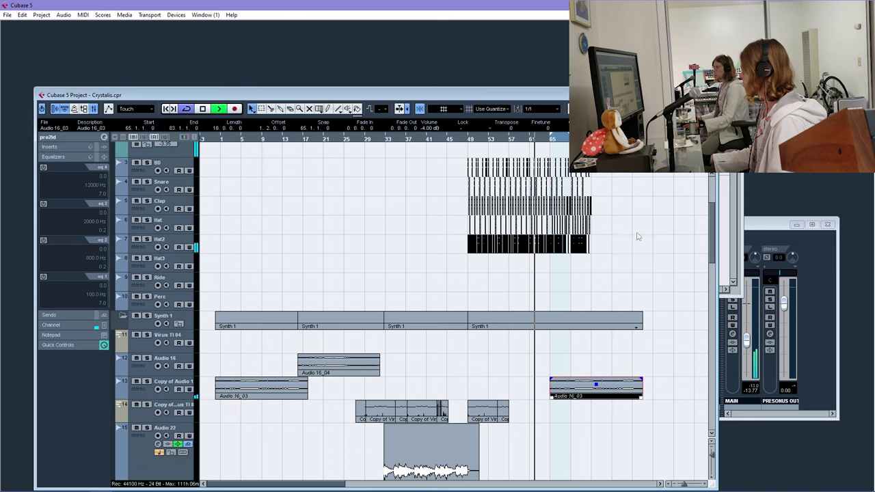
On track 23, ramp the send level automation up from -∞ at bar 64 to bar 65 and set the bypass automation to Off from 64.1.1
{"action": "scroll", "coordinate": [461, 304], "scroll_direction": "down", "scroll_amount": 10}
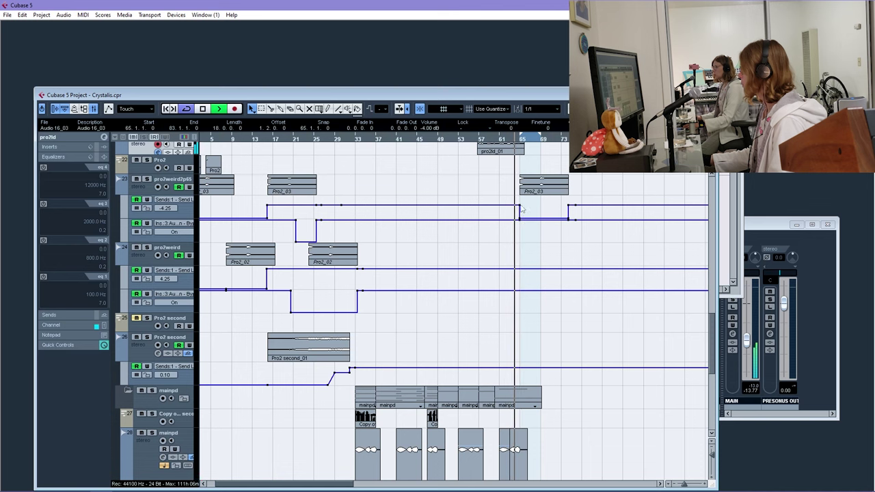
{"action": "left_click_drag", "start_coordinate": [511, 209], "coordinate": [509, 209]}
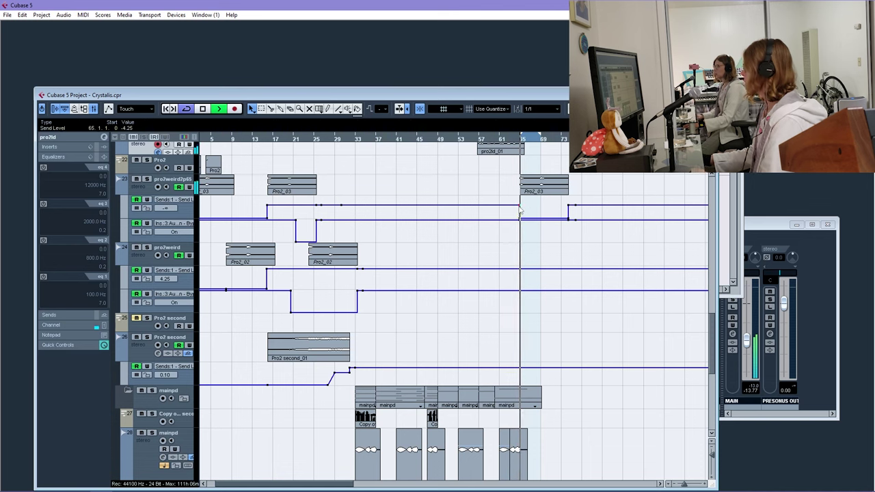
{"action": "left_click", "coordinate": [508, 206]}
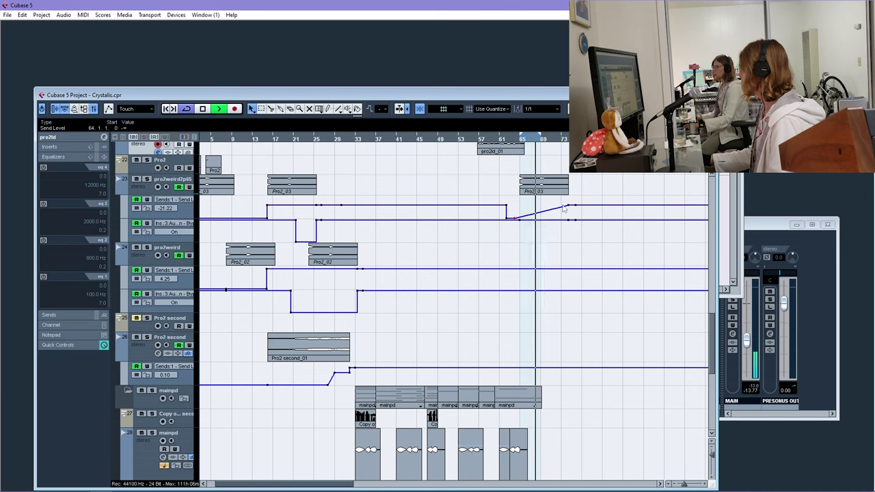
{"action": "left_click_drag", "start_coordinate": [530, 215], "coordinate": [519, 209]}
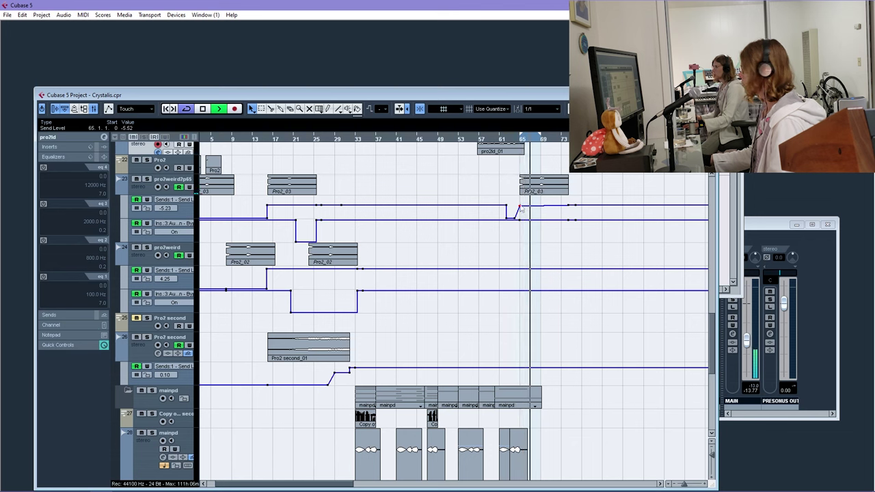
{"action": "left_click", "coordinate": [520, 230]}
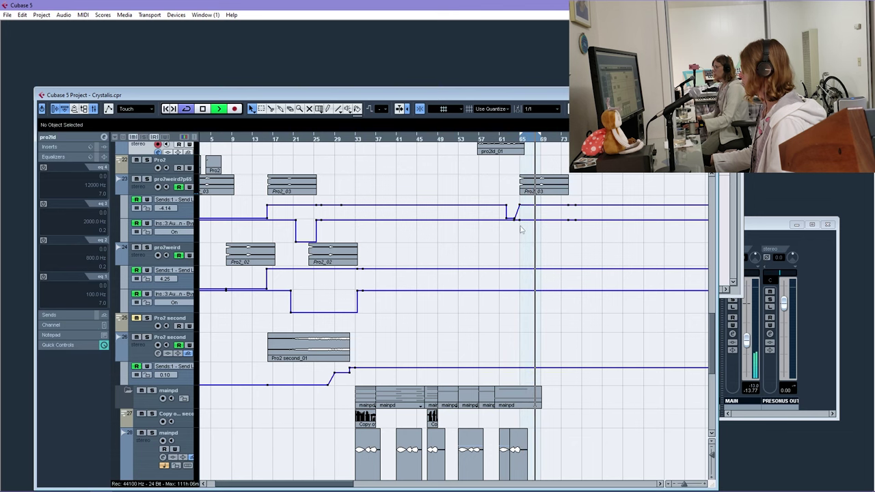
{"action": "left_click_drag", "start_coordinate": [522, 233], "coordinate": [522, 238]}
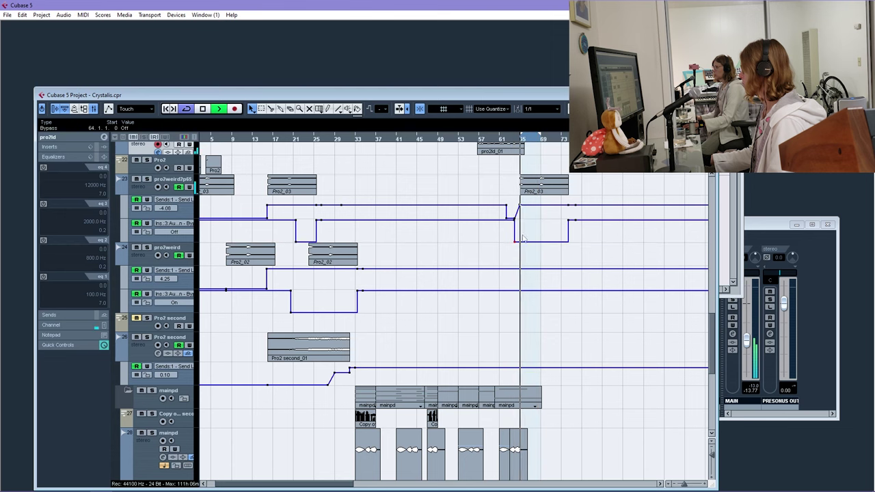
Copy the Audio 16_03 event from the project's opening to 65.1.1.0 on the same track 13
{"action": "scroll", "coordinate": [517, 238], "scroll_direction": "up", "scroll_amount": 5}
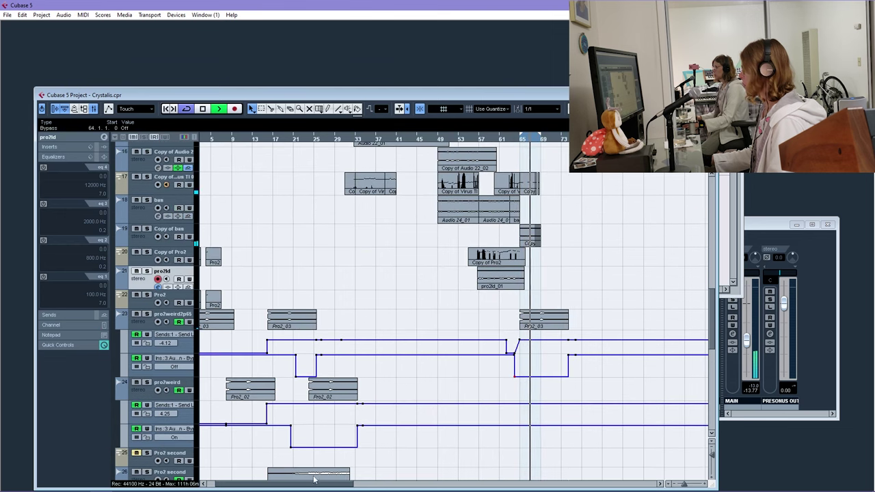
{"action": "scroll", "coordinate": [314, 480], "scroll_direction": "left", "scroll_amount": 1}
{"action": "key", "text": "g"}
{"action": "key", "text": "g"}
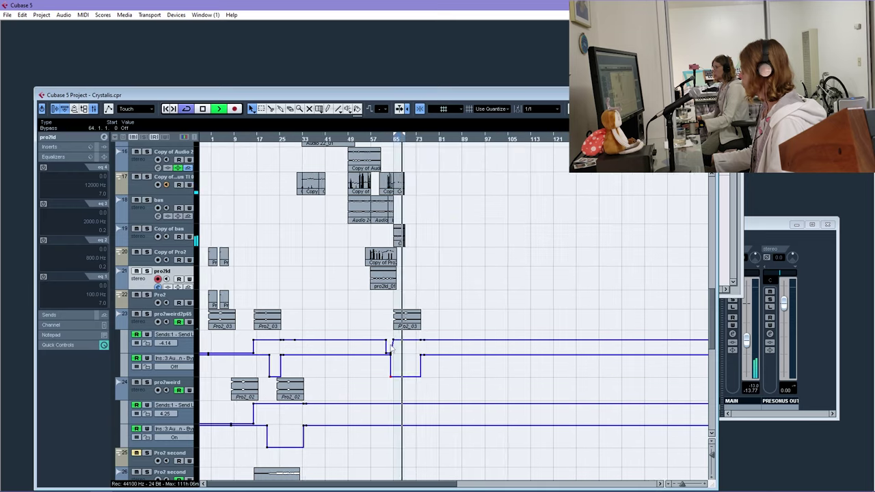
{"action": "scroll", "coordinate": [283, 307], "scroll_direction": "down", "scroll_amount": 5}
{"action": "scroll", "coordinate": [282, 309], "scroll_direction": "up", "scroll_amount": 8}
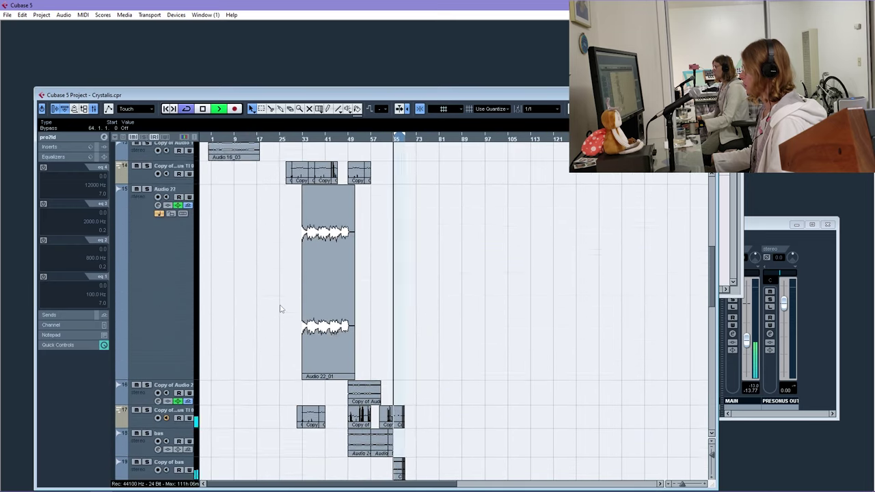
{"action": "scroll", "coordinate": [280, 309], "scroll_direction": "up", "scroll_amount": 6}
{"action": "scroll", "coordinate": [279, 309], "scroll_direction": "down", "scroll_amount": 2}
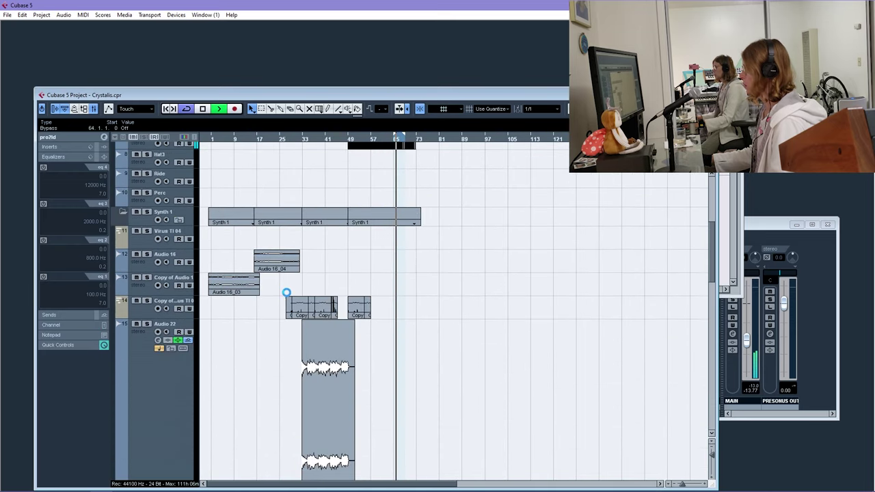
{"action": "left_click_drag", "start_coordinate": [257, 287], "coordinate": [414, 286]}
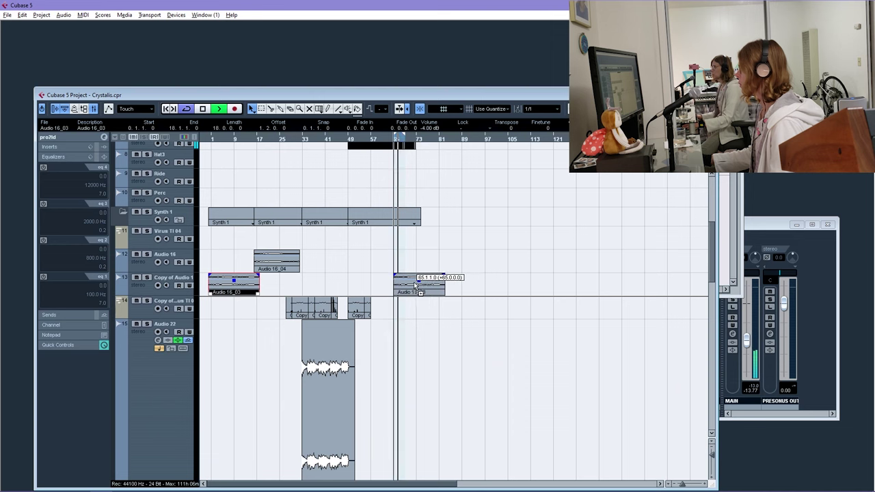
Extend the loop range to end at bar 73 and play back the lead-in to bar 65
{"action": "left_click_drag", "start_coordinate": [399, 142], "coordinate": [364, 246]}
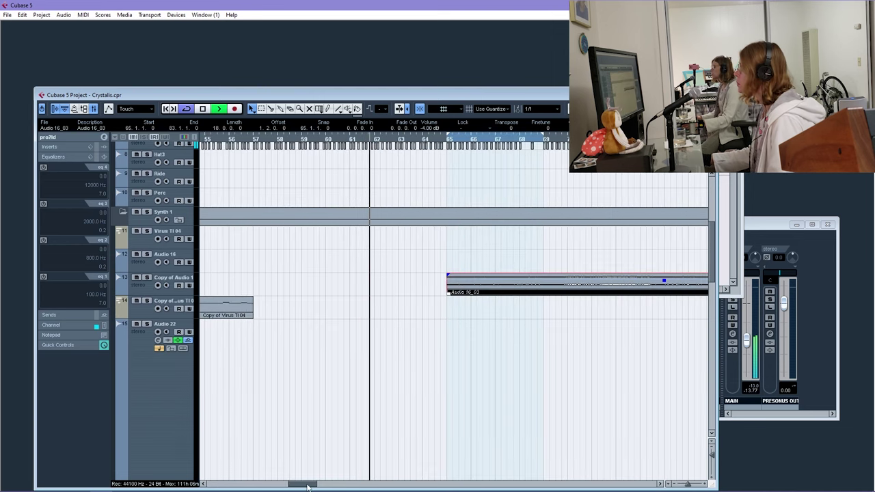
{"action": "left_click_drag", "start_coordinate": [306, 483], "coordinate": [312, 483]}
{"action": "scroll", "coordinate": [309, 471], "scroll_direction": "up", "scroll_amount": 4}
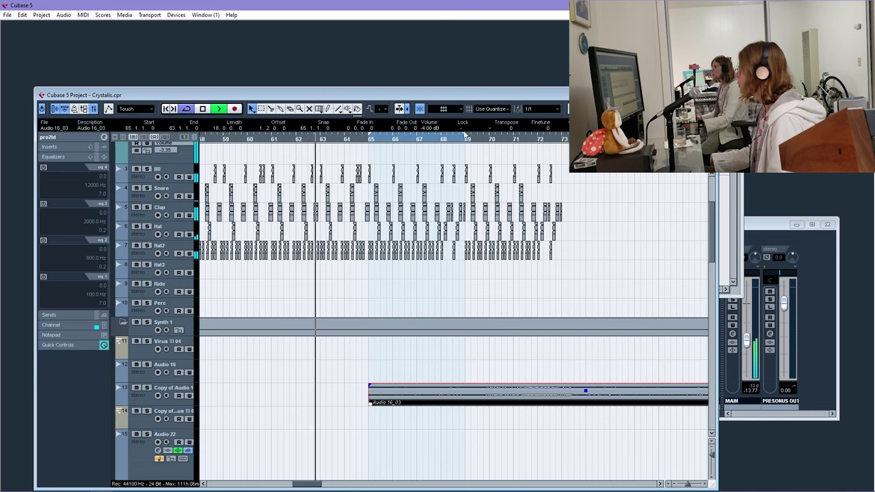
{"action": "left_click_drag", "start_coordinate": [465, 135], "coordinate": [562, 134]}
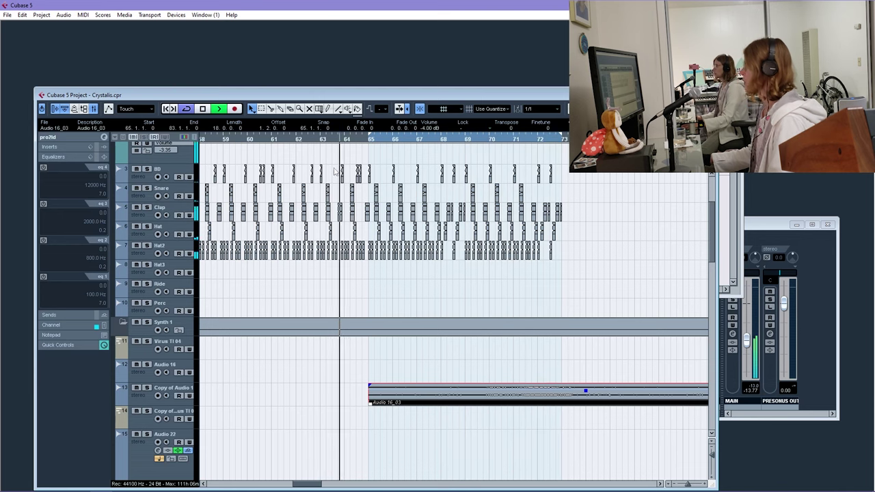
{"action": "scroll", "coordinate": [334, 170], "scroll_direction": "down", "scroll_amount": 5}
{"action": "key", "text": "space"}
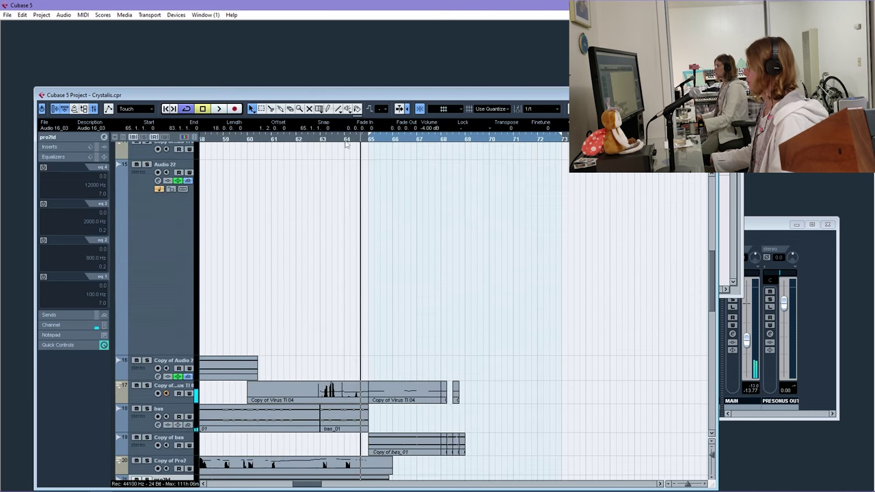
{"action": "left_click_drag", "start_coordinate": [347, 141], "coordinate": [275, 153]}
{"action": "key", "text": "space"}
{"action": "scroll", "coordinate": [353, 234], "scroll_direction": "up", "scroll_amount": 5}
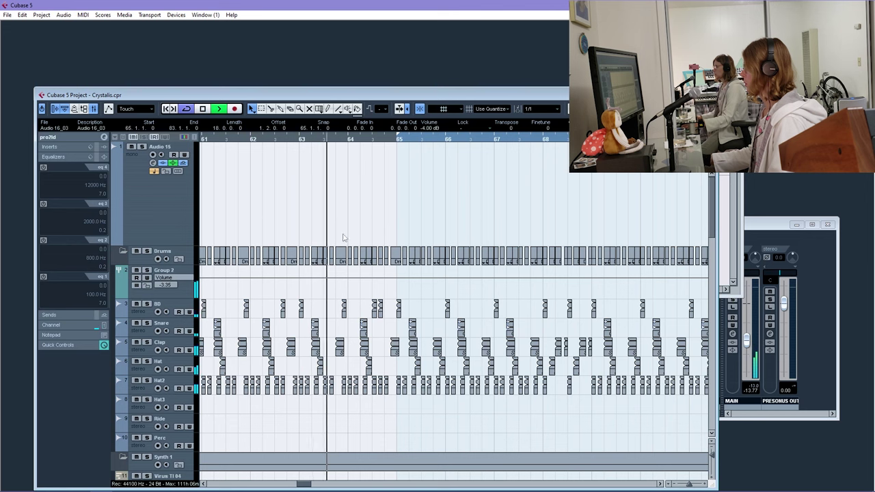
Stop playback and thin out the drums in bar 64 by deleting its Hat2 hits and its Hat and Clap hits near beat 2
{"action": "key", "text": "space"}
{"action": "key", "text": "h"}
{"action": "key", "text": "h"}
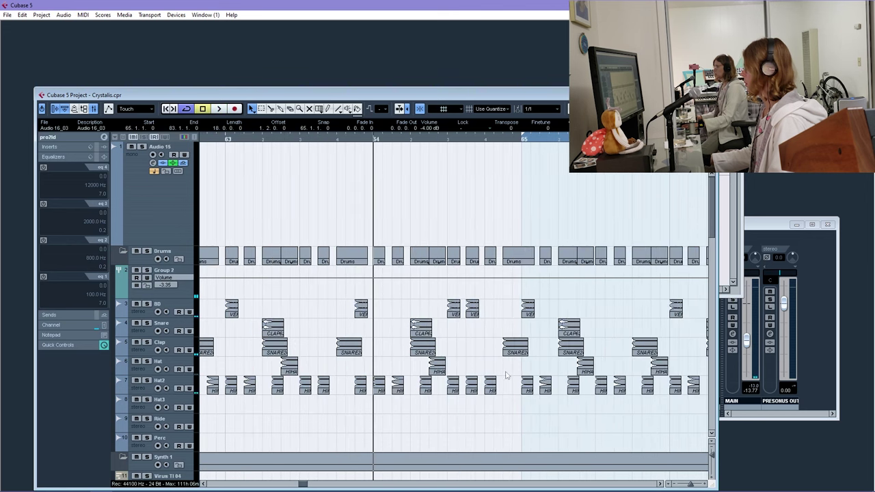
{"action": "left_click_drag", "start_coordinate": [514, 387], "coordinate": [374, 394]}
{"action": "key", "text": "Delete"}
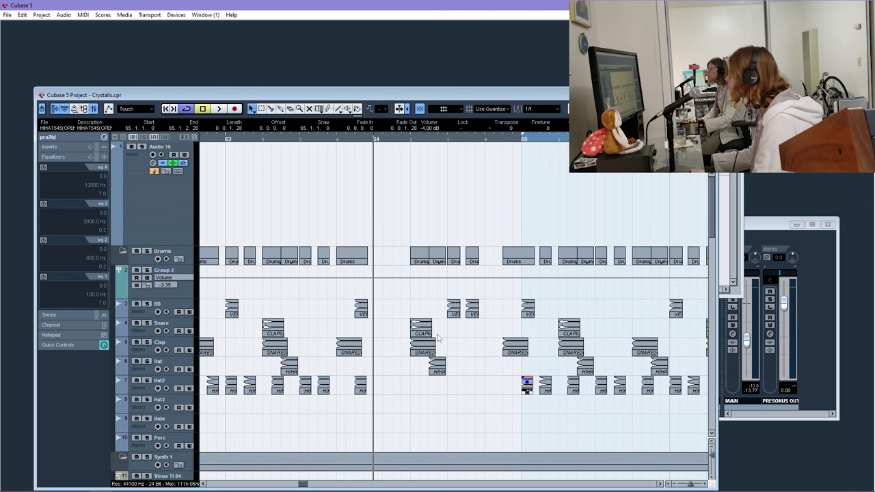
{"action": "left_click", "coordinate": [442, 367]}
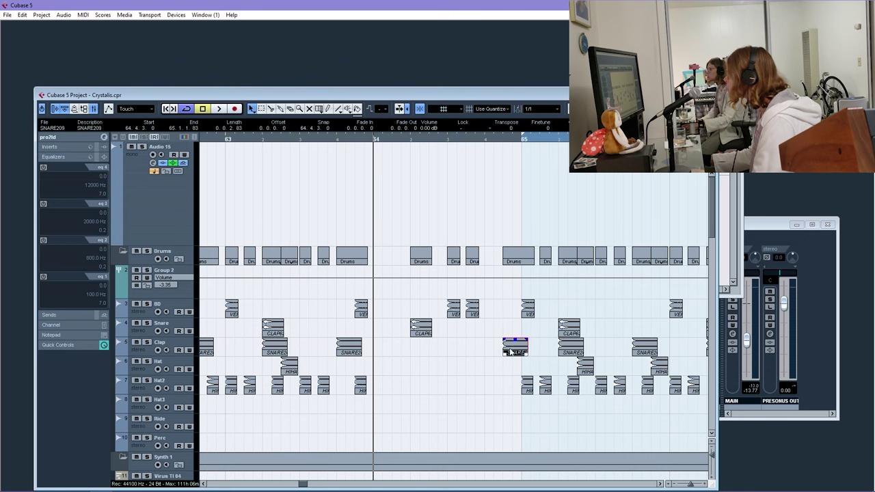
Set the grid quantize value to 1/8, arrange bar 64's BD kicks at 64.1.1 and 64.3.1, and play back from about bar 63
{"action": "mouse_move", "coordinate": [453, 314]}
{"action": "left_mouse_down"}
{"action": "mouse_move", "coordinate": [423, 313]}
{"action": "mouse_move", "coordinate": [451, 317]}
{"action": "left_mouse_up"}
{"action": "left_click", "coordinate": [536, 108]}
{"action": "left_click", "coordinate": [536, 151]}
{"action": "left_click", "coordinate": [287, 143]}
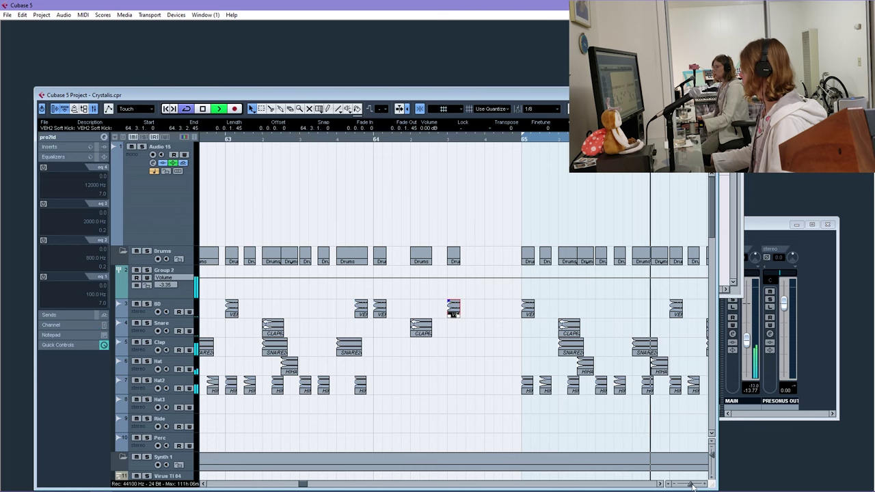
Copy all drum events from bars 65 to 72 on the BD to Hat2 tracks to bar 73
{"action": "left_click_drag", "start_coordinate": [692, 486], "coordinate": [687, 485]}
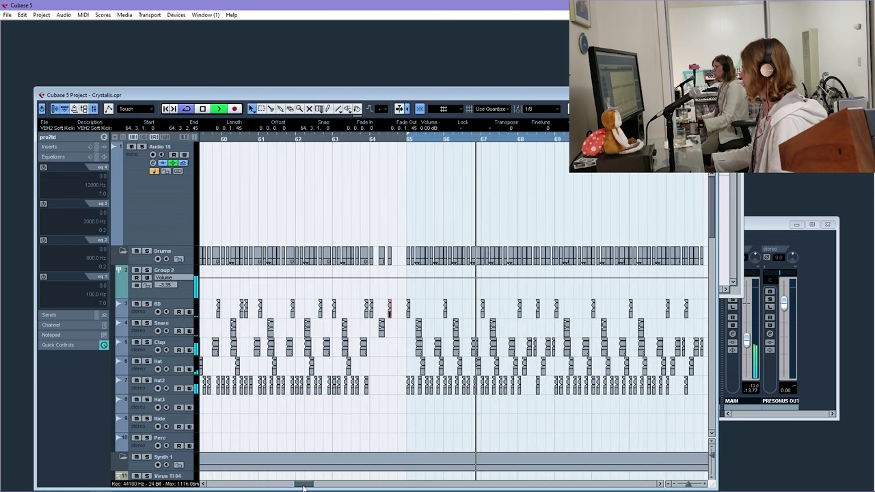
{"action": "left_click_drag", "start_coordinate": [303, 485], "coordinate": [305, 410]}
{"action": "left_click_drag", "start_coordinate": [530, 301], "coordinate": [216, 390]}
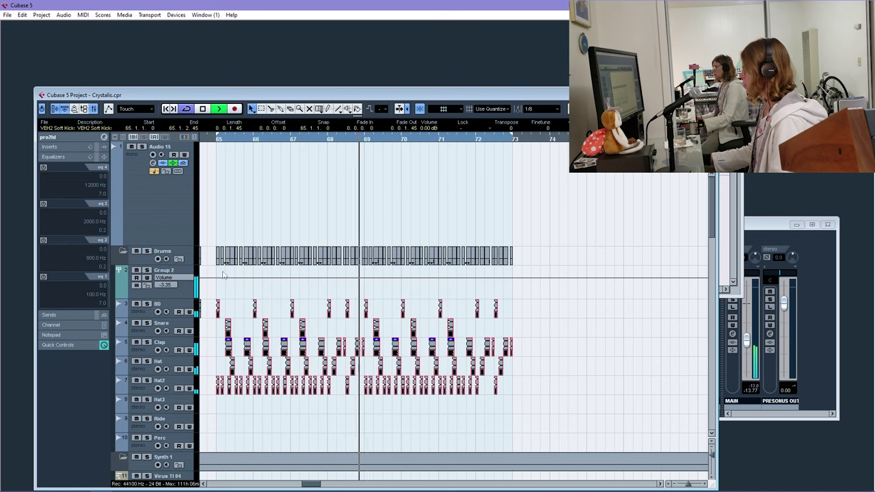
{"action": "left_click_drag", "start_coordinate": [224, 306], "coordinate": [517, 309]}
Duplicate the Copy of bas events of bars 65 to 68 so that the repeat starts at bar 69
{"action": "scroll", "coordinate": [416, 339], "scroll_direction": "down", "scroll_amount": 10}
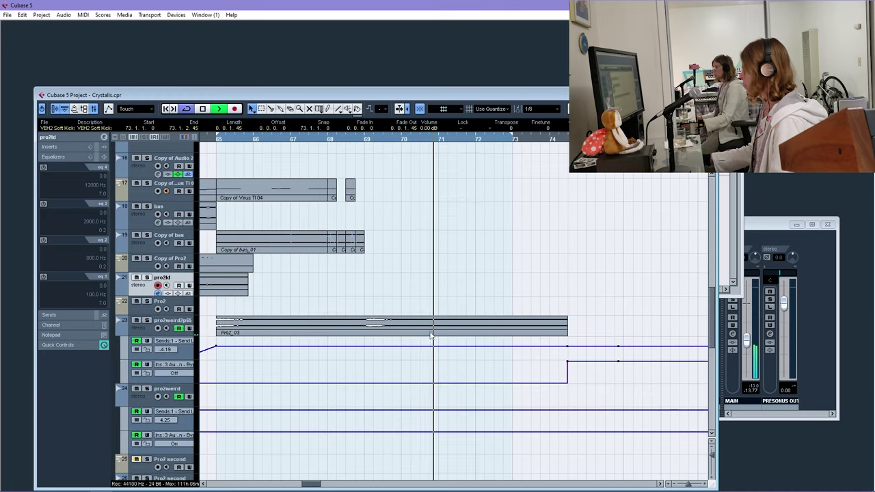
{"action": "left_click_drag", "start_coordinate": [298, 139], "coordinate": [228, 125]}
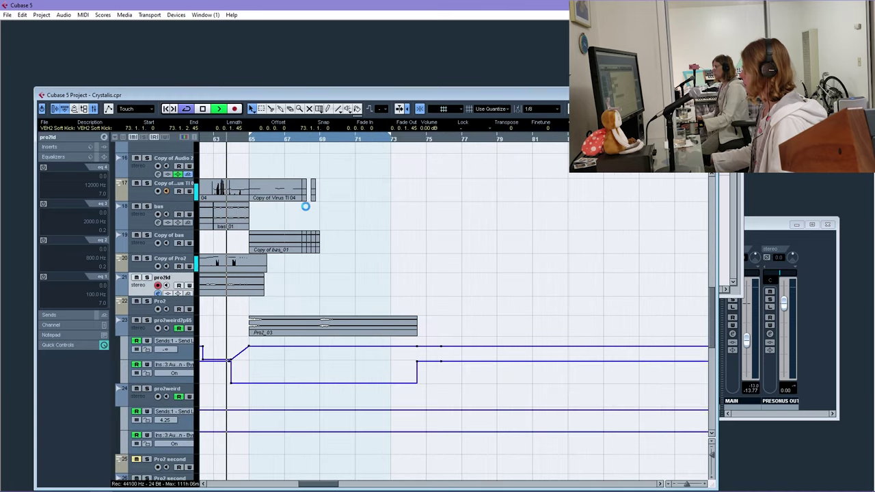
{"action": "left_click", "coordinate": [311, 241]}
{"action": "key", "text": "ctrl+d"}
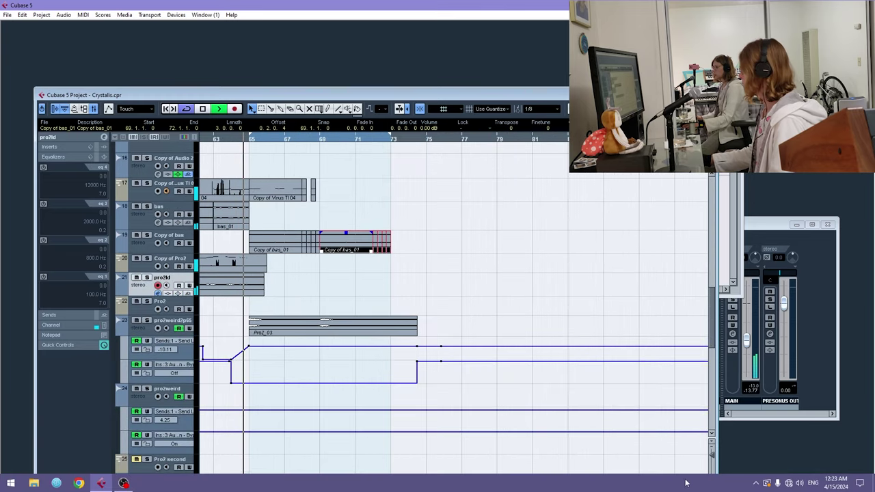
Duplicate the pro2ld track and delete the pro2ld_01 event from the duplicate
{"action": "scroll", "coordinate": [599, 451], "scroll_direction": "down", "scroll_amount": 3}
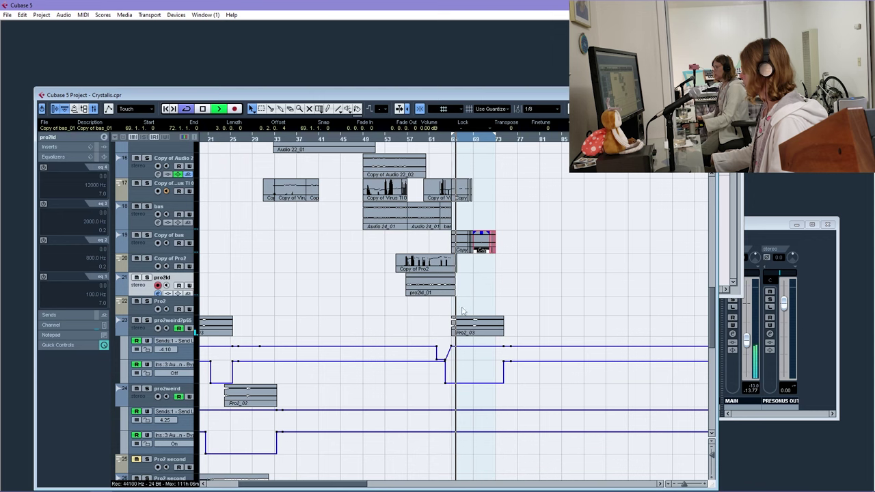
{"action": "key", "text": "h"}
{"action": "key", "text": "h"}
{"action": "key", "text": "h"}
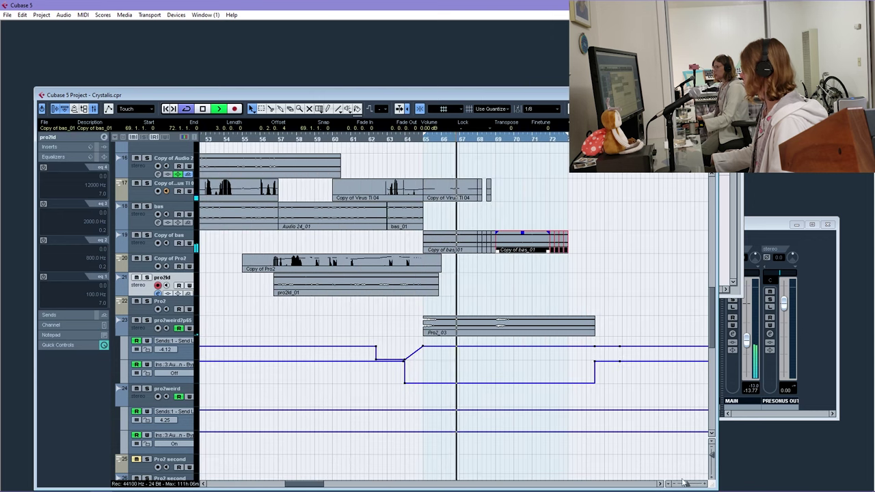
{"action": "key", "text": "s"}
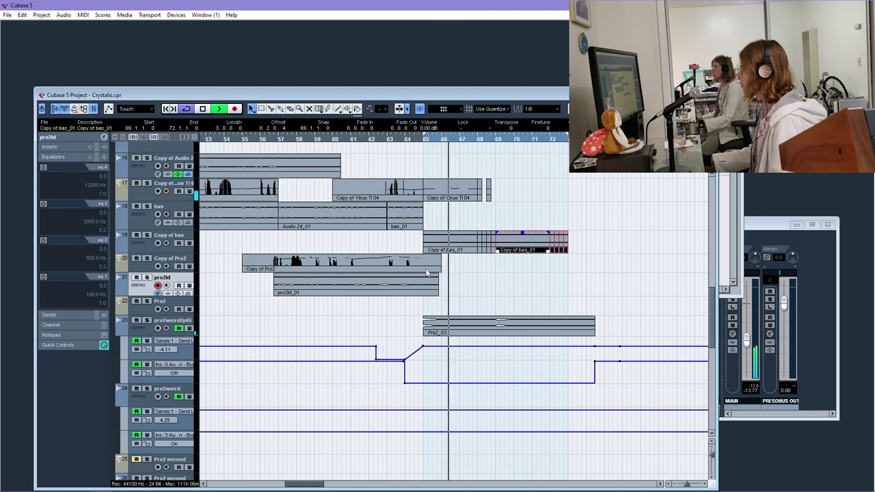
{"action": "left_click_drag", "start_coordinate": [325, 484], "coordinate": [333, 484]}
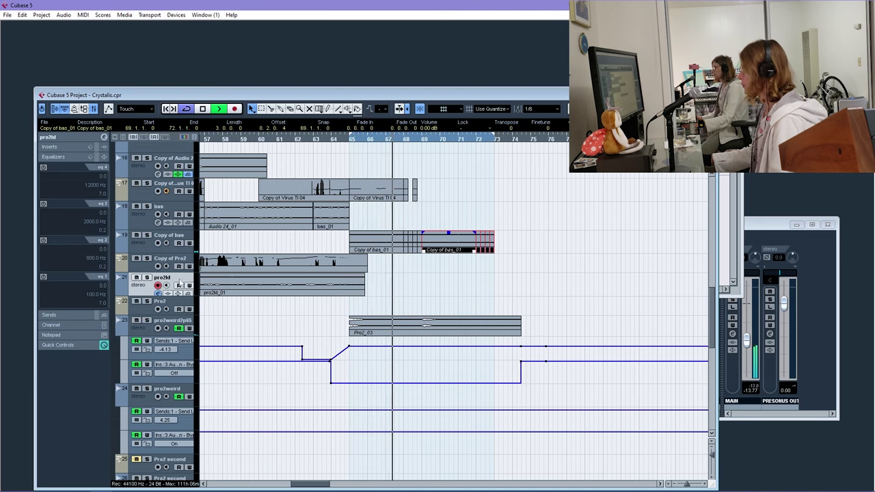
{"action": "right_click", "coordinate": [146, 286]}
{"action": "left_click", "coordinate": [186, 315]}
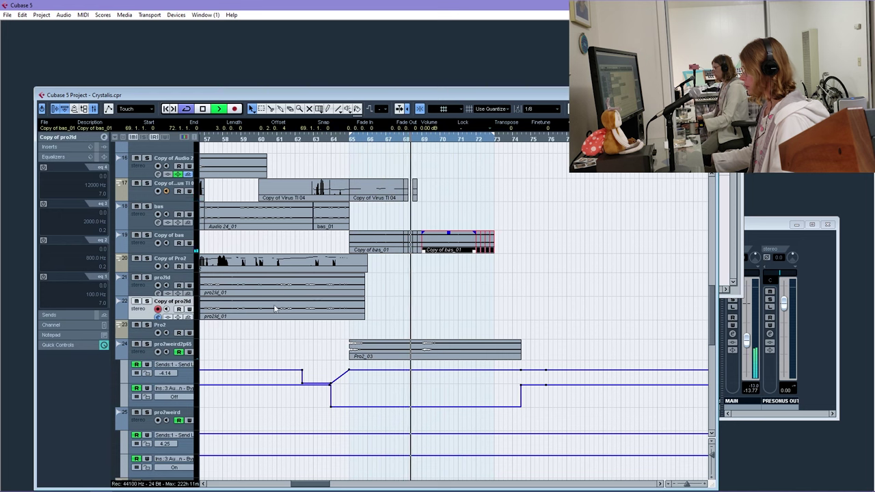
{"action": "key", "text": "Delete"}
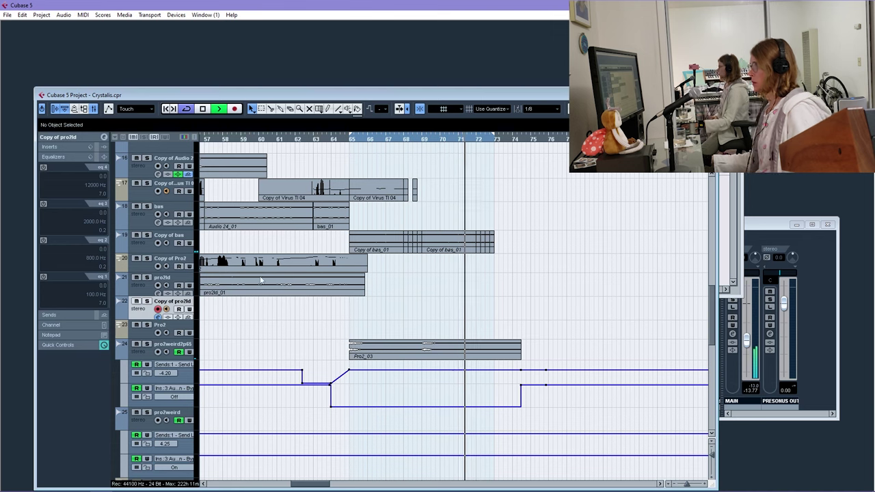
Check the notes of the Copy of Pro2 part, duplicate its track without the event, and mute the original track
{"action": "double_click", "coordinate": [205, 263]}
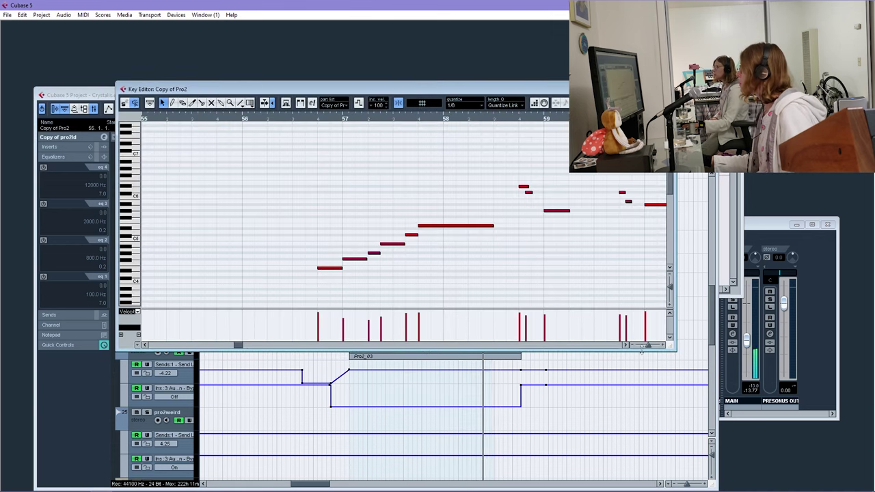
{"action": "mouse_move", "coordinate": [646, 347]}
{"action": "left_mouse_down"}
{"action": "mouse_move", "coordinate": [633, 345]}
{"action": "mouse_move", "coordinate": [647, 345]}
{"action": "left_mouse_up"}
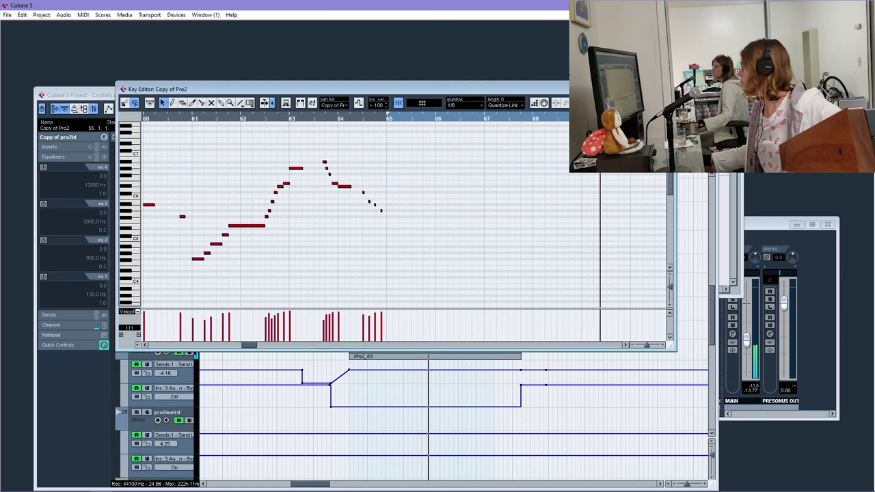
{"action": "key", "text": "Escape"}
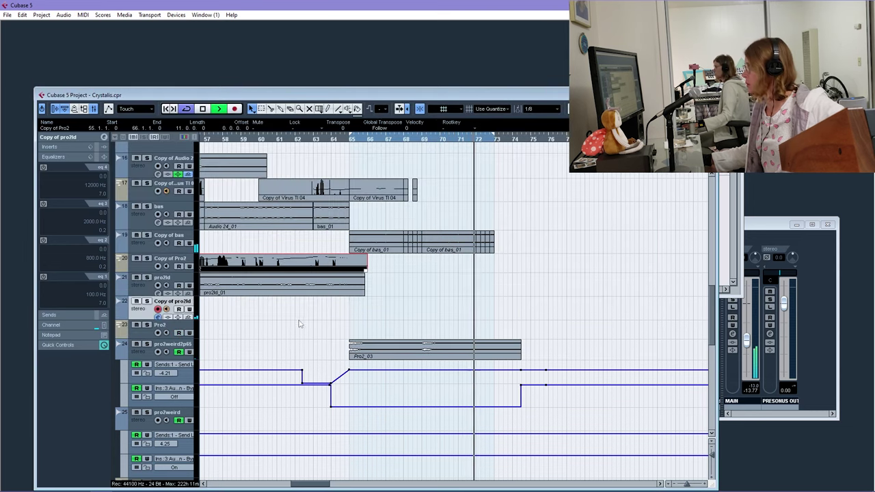
{"action": "right_click", "coordinate": [155, 268]}
{"action": "left_click", "coordinate": [189, 298]}
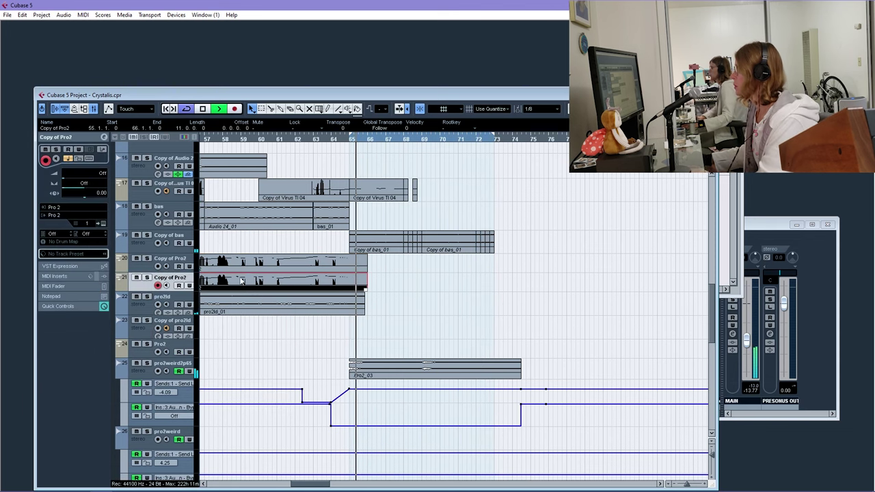
{"action": "left_click", "coordinate": [279, 158]}
Record a MIDI part from bar 62 to 73 on the duplicated Copy of Pro2 track and delete the stray Copy of pro2ld recording
{"action": "left_click", "coordinate": [294, 139]}
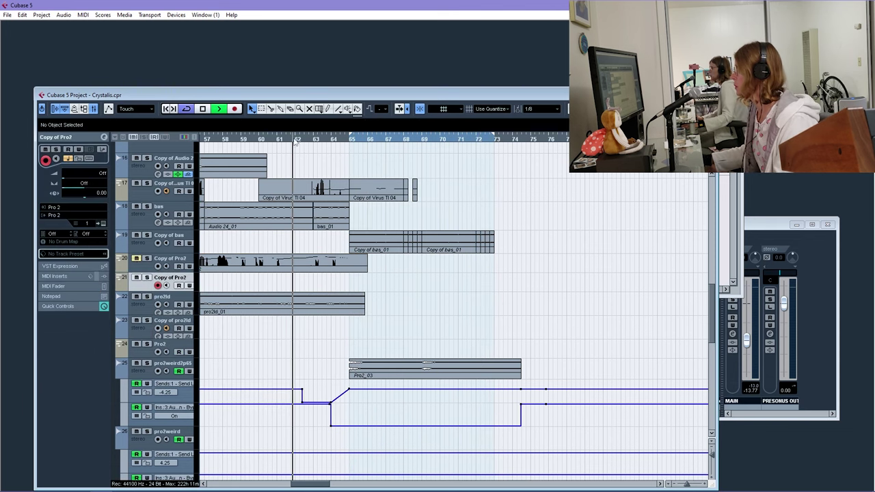
{"action": "left_click", "coordinate": [234, 109]}
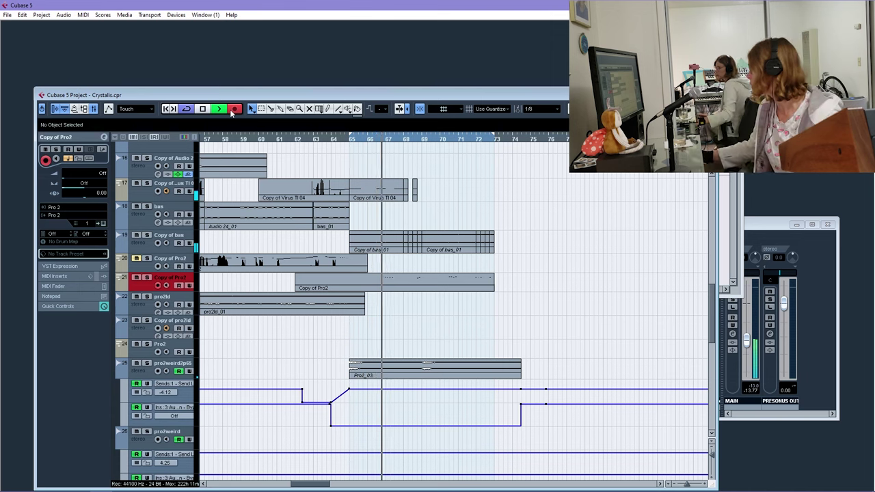
{"action": "left_click", "coordinate": [146, 335]}
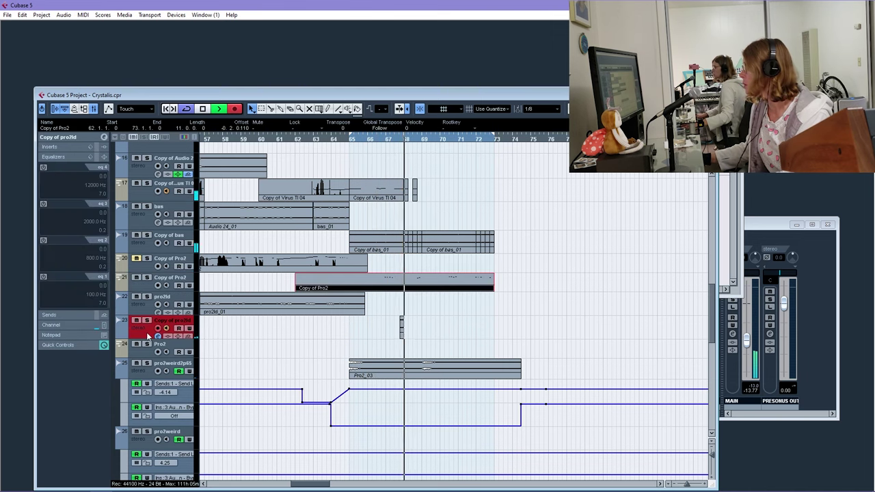
{"action": "left_click", "coordinate": [402, 331]}
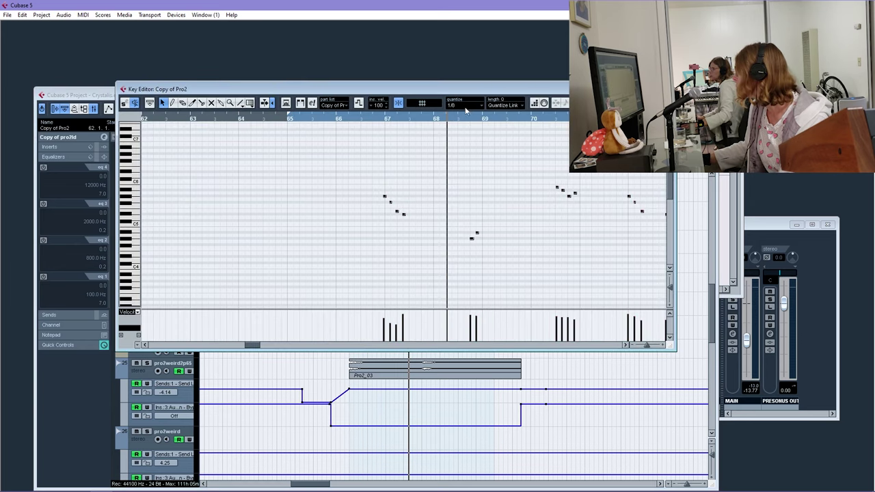
Quantize the notes of the newly recorded Copy of Pro2 part to 1/8 and review them in the Key Editor
{"action": "key", "text": "Escape"}
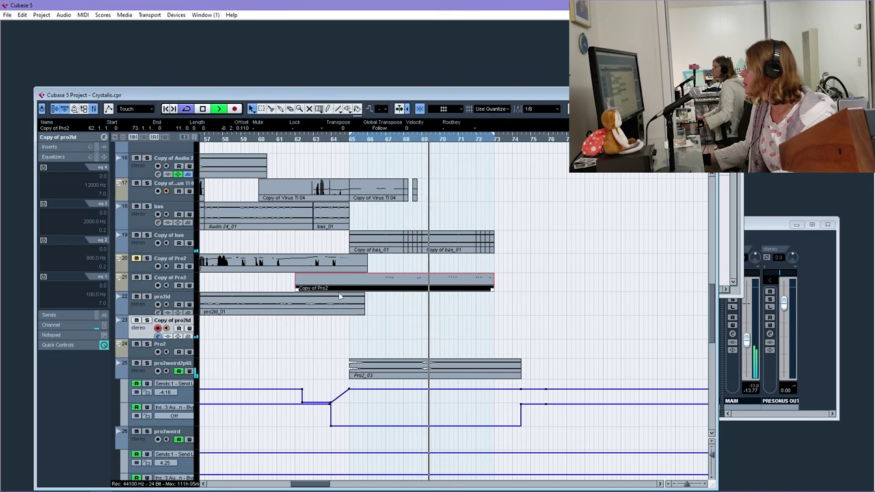
{"action": "double_click", "coordinate": [418, 283]}
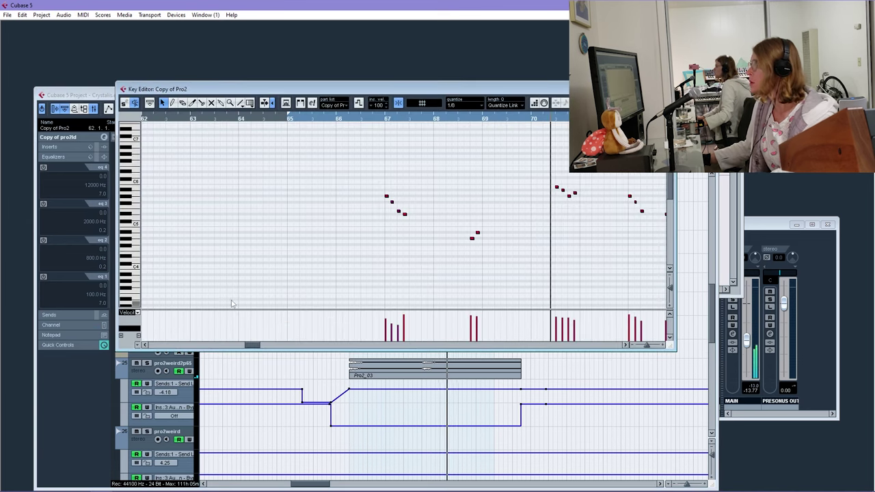
{"action": "key", "text": "Escape"}
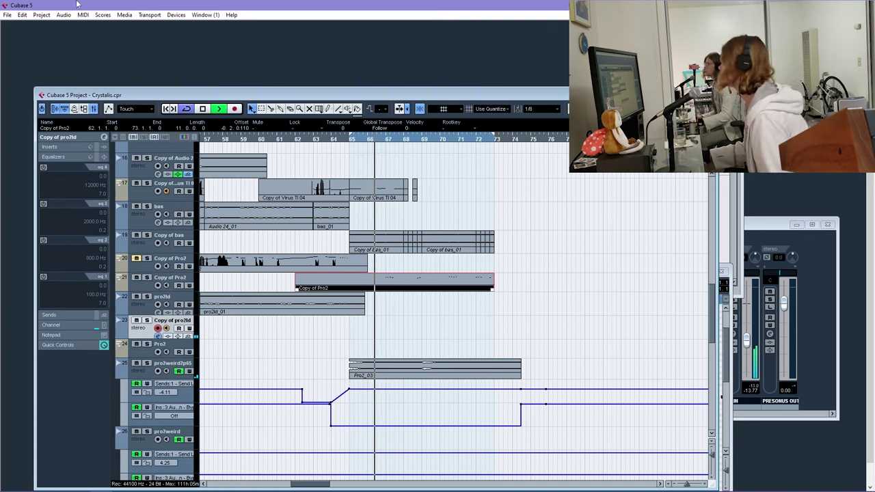
Trim the new Copy of Pro2 part to start at bar 65 and duplicate it so that the repeat starts at bar 73
{"action": "key", "text": "2"}
{"action": "left_click_drag", "start_coordinate": [350, 287], "coordinate": [349, 287]}
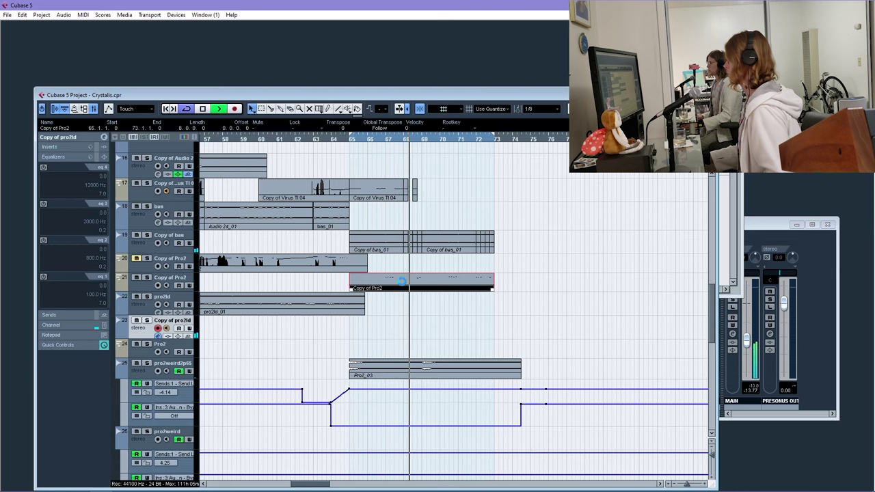
{"action": "key", "text": "ctrl+d"}
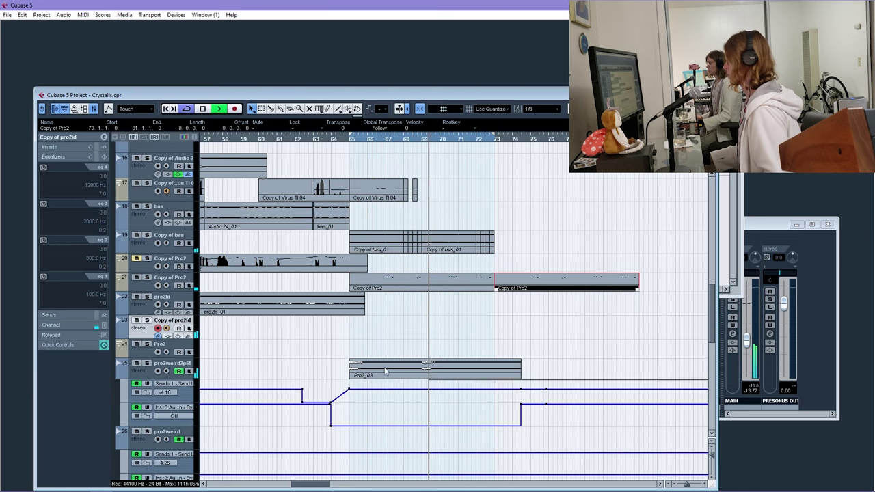
Set the grid quantize value to 1/1 and shorten the Pro2_03 event on pro2weird2p65 to end at bar 73
{"action": "scroll", "coordinate": [401, 363], "scroll_direction": "down", "scroll_amount": 5}
{"action": "left_click_drag", "start_coordinate": [686, 486], "coordinate": [685, 487]}
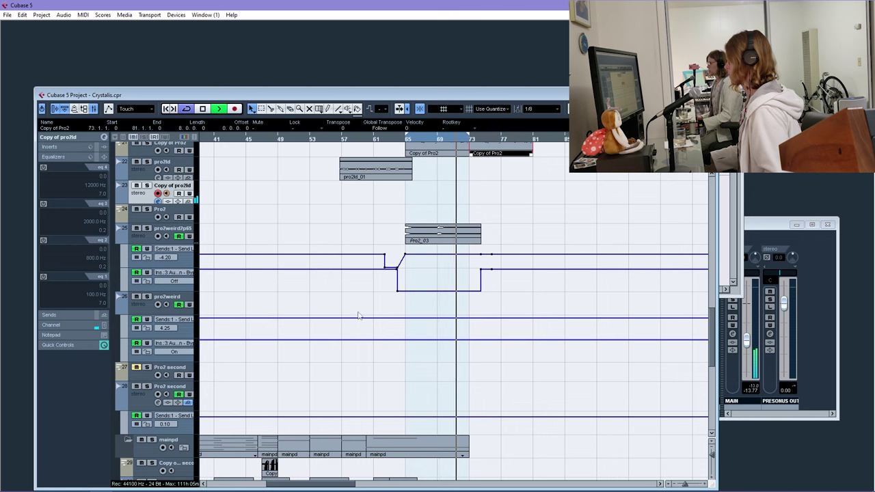
{"action": "left_click_drag", "start_coordinate": [480, 239], "coordinate": [469, 239]}
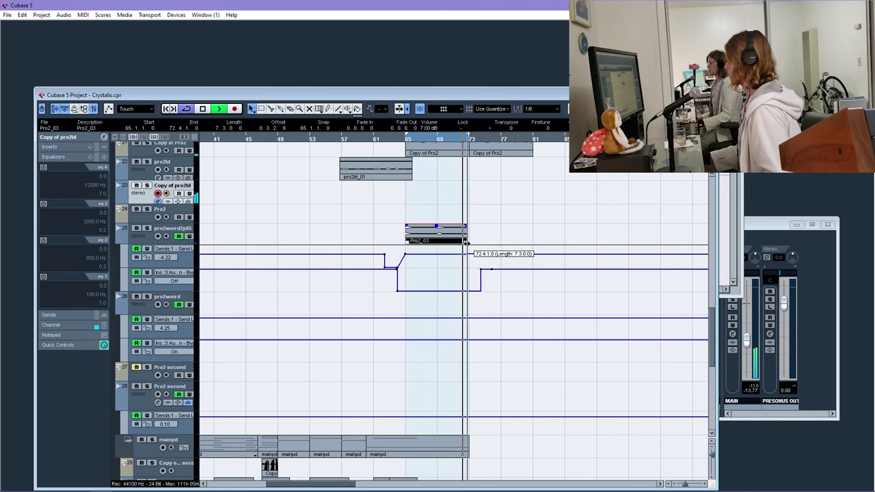
{"action": "left_click", "coordinate": [547, 109]}
{"action": "left_click", "coordinate": [545, 119]}
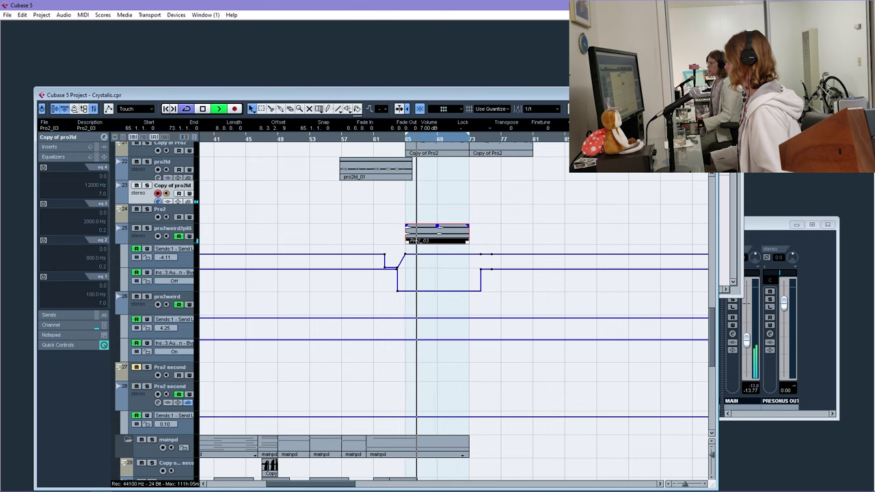
Copy the second early Pro2_02 event on the pro2weird track so that the copy starts at bar 73
{"action": "left_click_drag", "start_coordinate": [684, 484], "coordinate": [680, 484]}
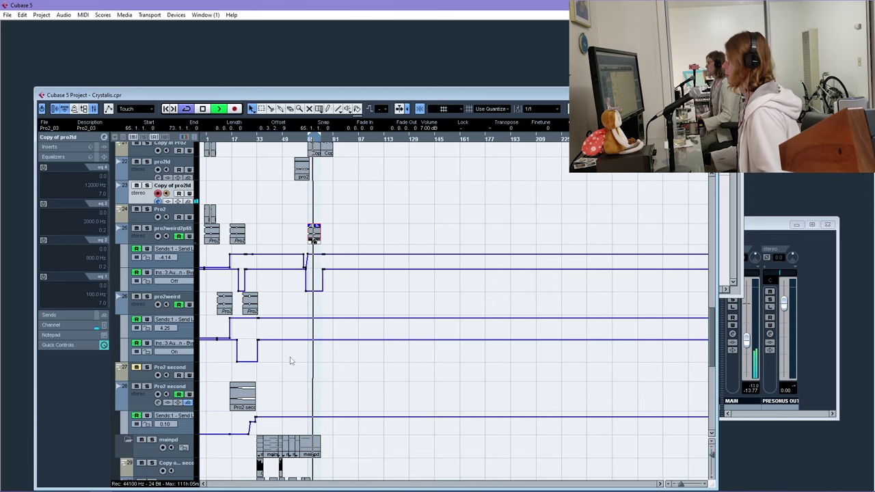
{"action": "left_click_drag", "start_coordinate": [249, 305], "coordinate": [320, 308]}
{"action": "left_click_drag", "start_coordinate": [684, 484], "coordinate": [688, 484]}
{"action": "left_click_drag", "start_coordinate": [440, 315], "coordinate": [531, 314]}
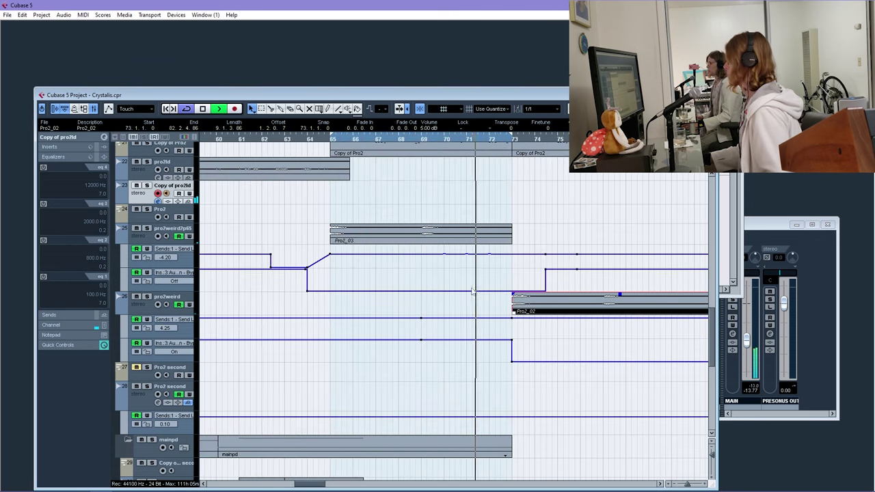
With a 1/8 grid, copy a short opening slice of Pro2_02 from bar 73 to 70.3.1 and set its volume to -4.00 dB
{"action": "key", "text": "space"}
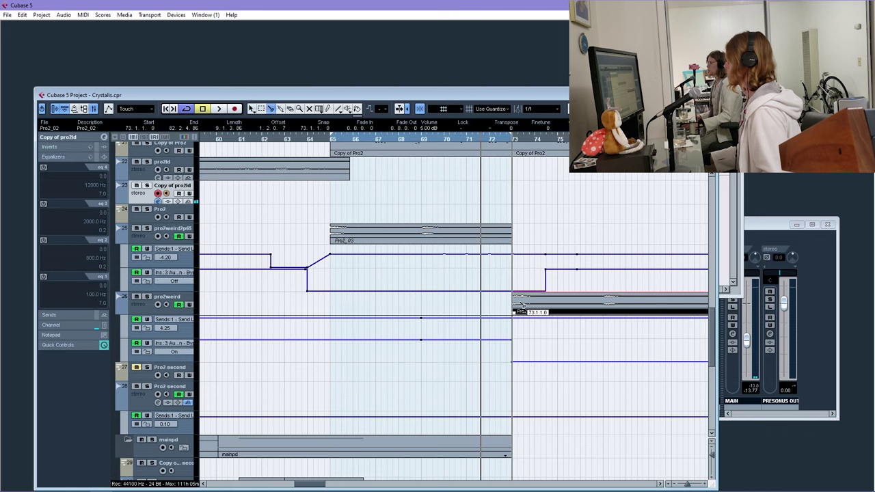
{"action": "left_click", "coordinate": [540, 109]}
{"action": "left_click", "coordinate": [545, 148]}
{"action": "left_click_drag", "start_coordinate": [514, 301], "coordinate": [459, 308]}
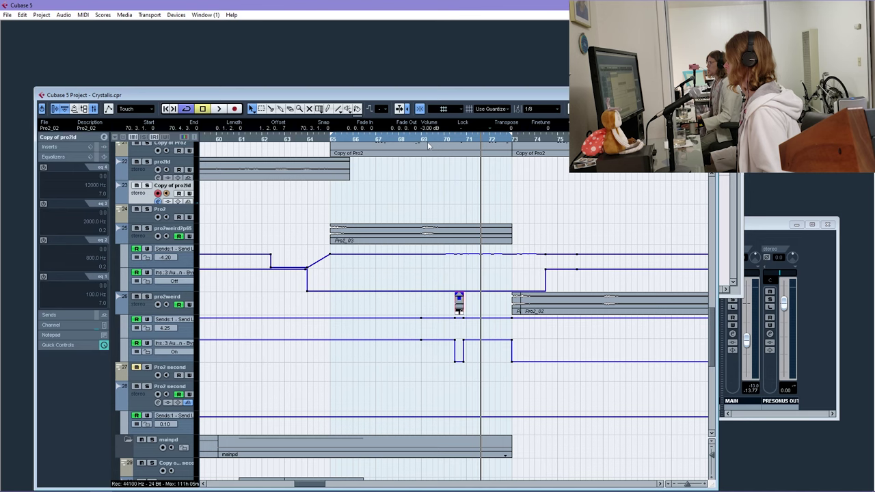
{"action": "key", "text": "space"}
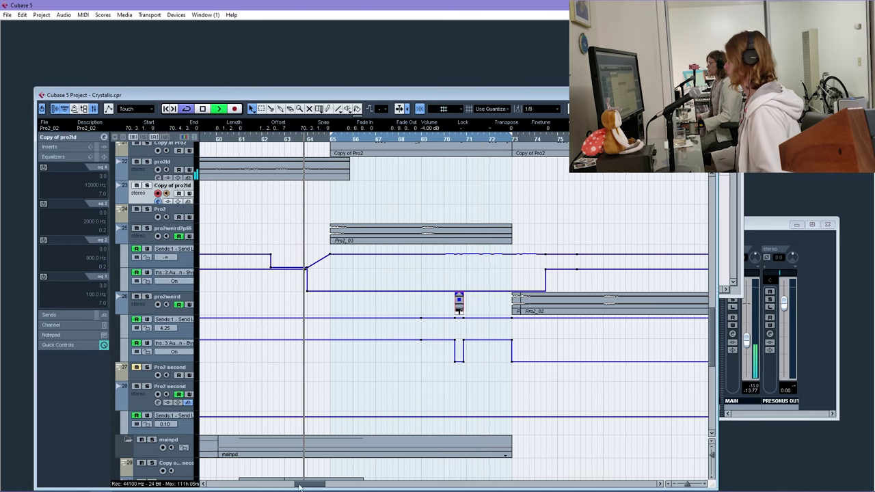
Play back from about bar 64 and check how the pro2weird slice and neighbouring events lead into bar 73
{"action": "left_click_drag", "start_coordinate": [304, 486], "coordinate": [309, 486]}
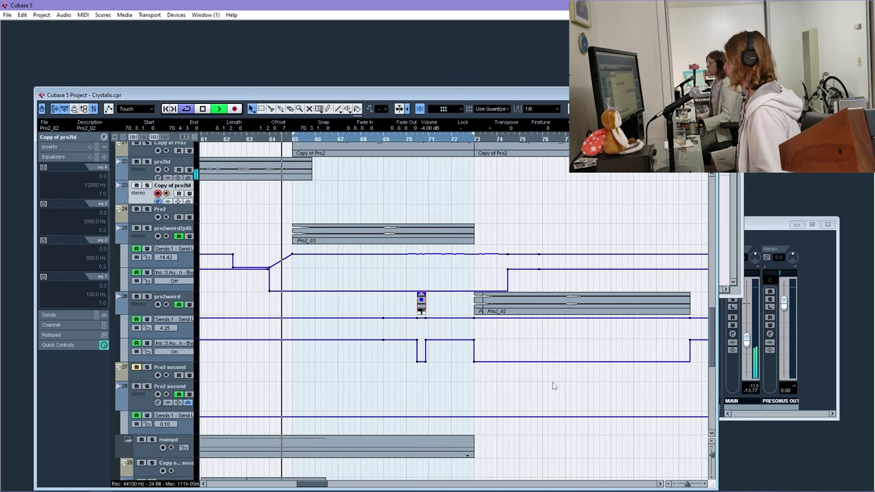
{"action": "left_click", "coordinate": [686, 484]}
{"action": "left_click_drag", "start_coordinate": [322, 486], "coordinate": [328, 486]}
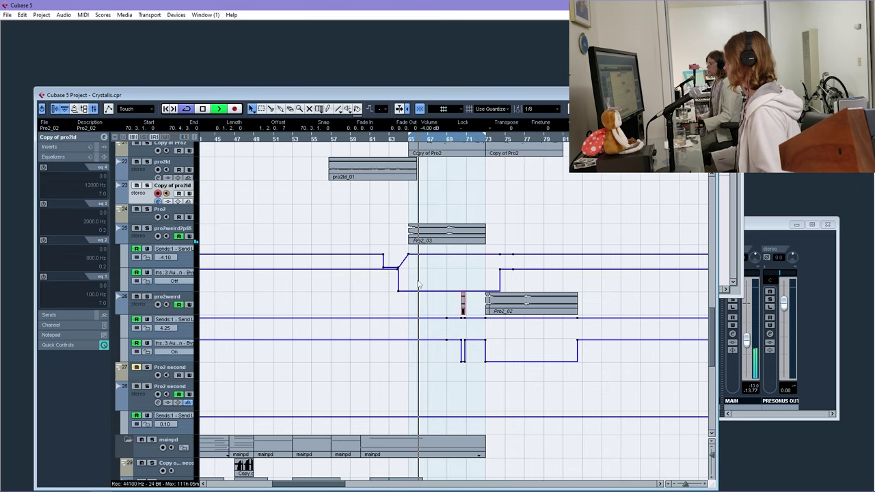
{"action": "scroll", "coordinate": [394, 462], "scroll_direction": "up", "scroll_amount": 2}
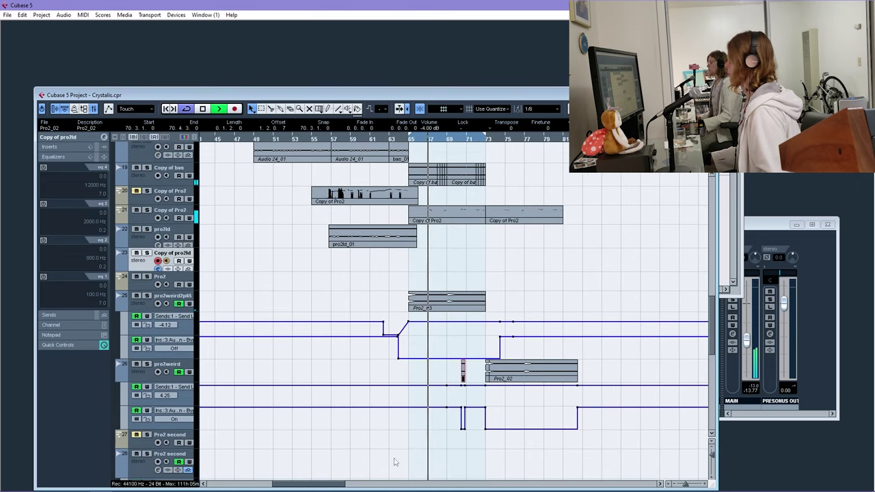
{"action": "left_click_drag", "start_coordinate": [339, 487], "coordinate": [347, 487]}
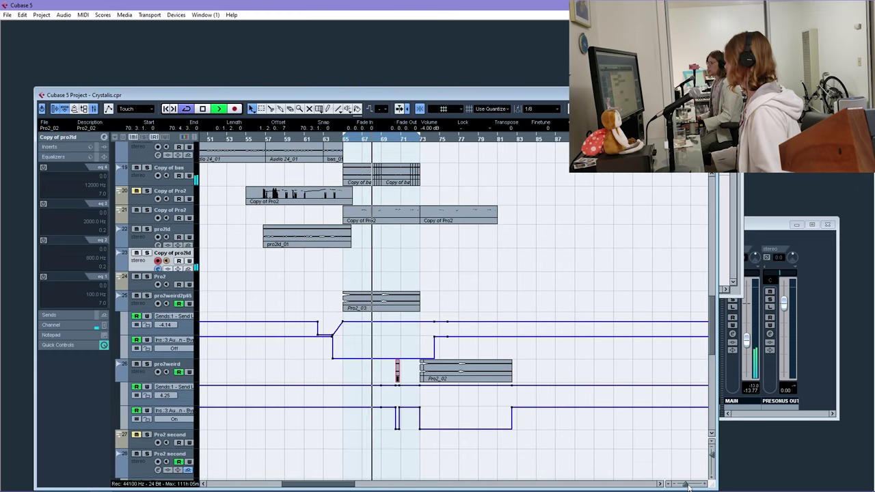
{"action": "left_click_drag", "start_coordinate": [689, 486], "coordinate": [692, 487]}
{"action": "left_click_drag", "start_coordinate": [307, 486], "coordinate": [318, 488]}
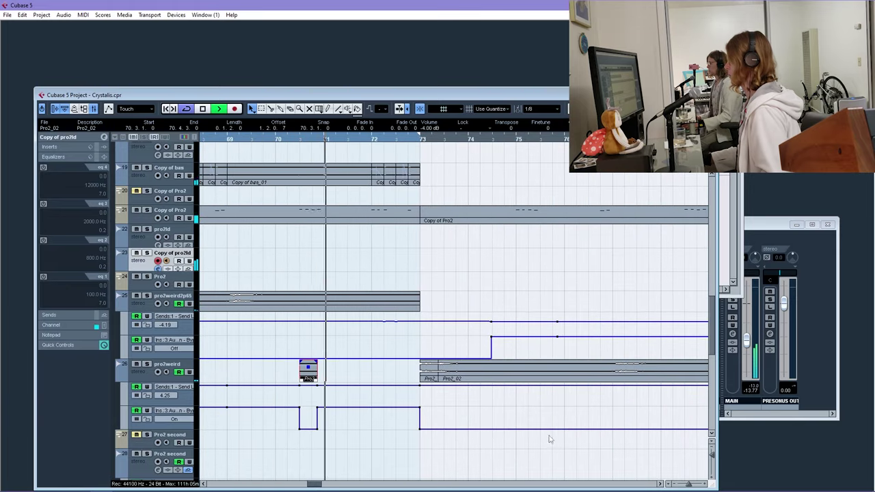
Turn off cycle playback and duplicate the Copy of bas events of bars 65 to 72 so that the repeat starts at bar 73
{"action": "key", "text": "g"}
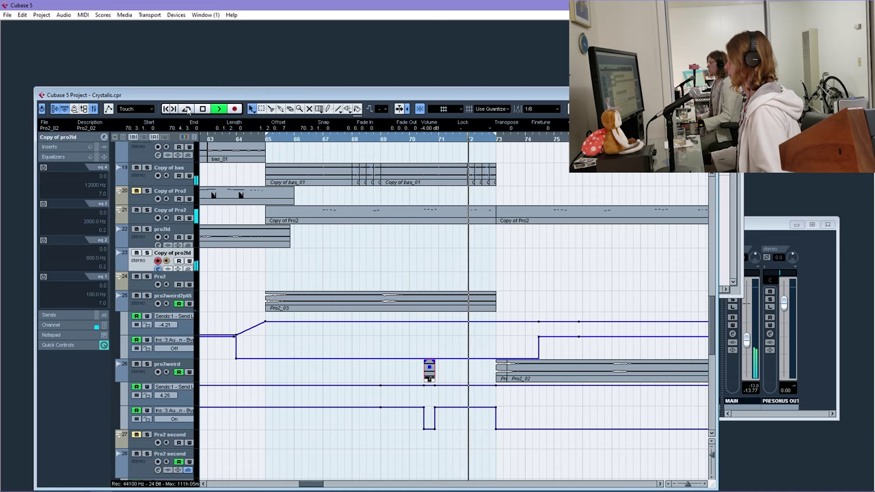
{"action": "scroll", "coordinate": [410, 274], "scroll_direction": "up", "scroll_amount": 3}
{"action": "left_click", "coordinate": [431, 243]}
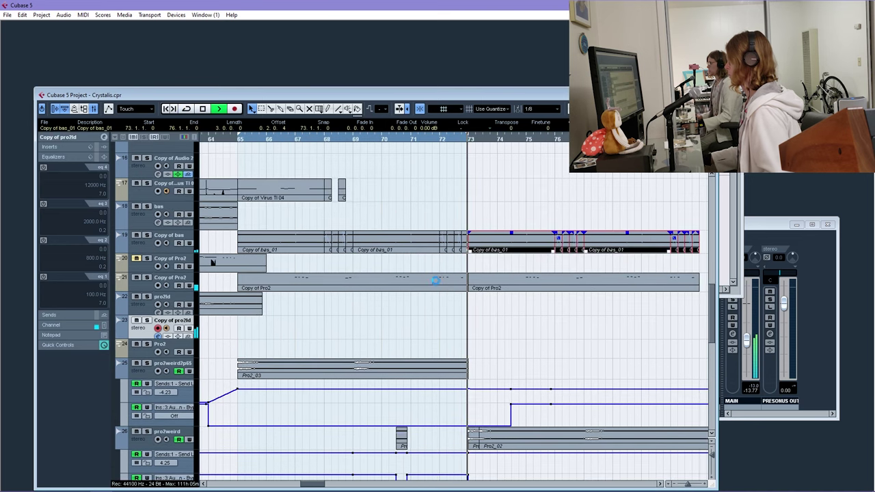
Listen past bar 73, extend the locator range to run from bar 65 to bar 85, and stop playback
{"action": "scroll", "coordinate": [433, 280], "scroll_direction": "up", "scroll_amount": 5}
{"action": "scroll", "coordinate": [431, 279], "scroll_direction": "down", "scroll_amount": 5}
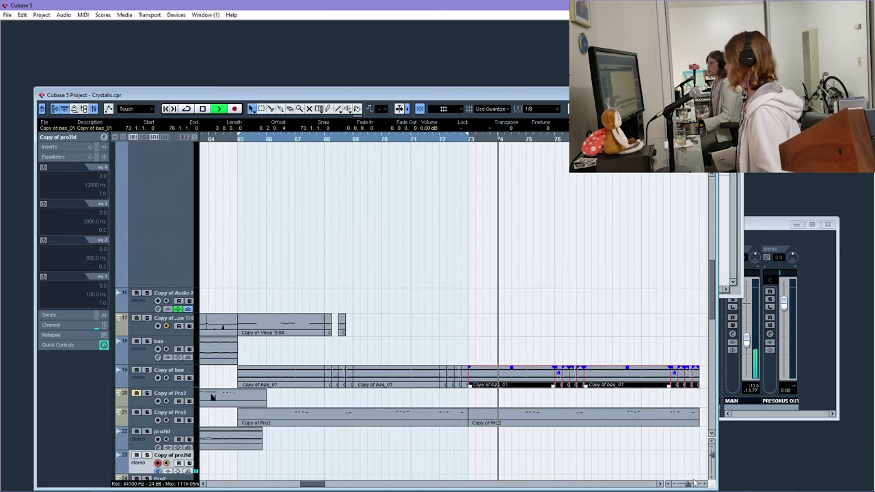
{"action": "left_click_drag", "start_coordinate": [695, 482], "coordinate": [690, 482]}
{"action": "scroll", "coordinate": [455, 310], "scroll_direction": "down", "scroll_amount": 3}
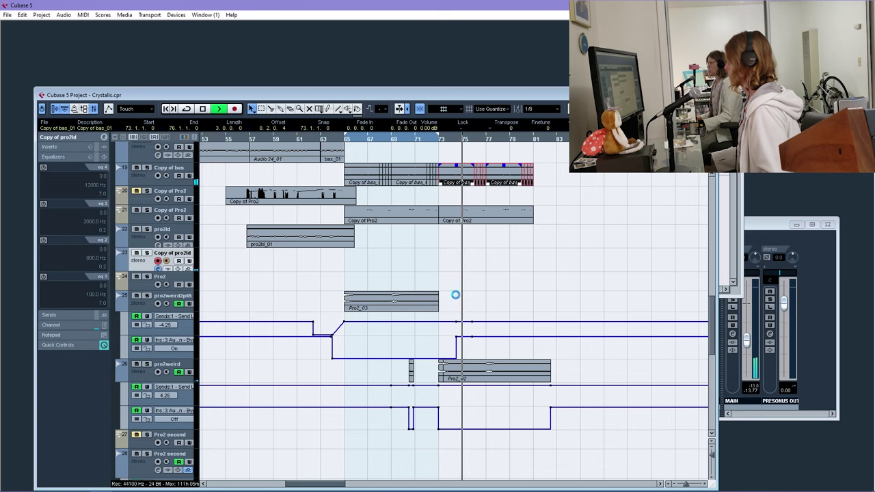
{"action": "scroll", "coordinate": [452, 299], "scroll_direction": "up", "scroll_amount": 3}
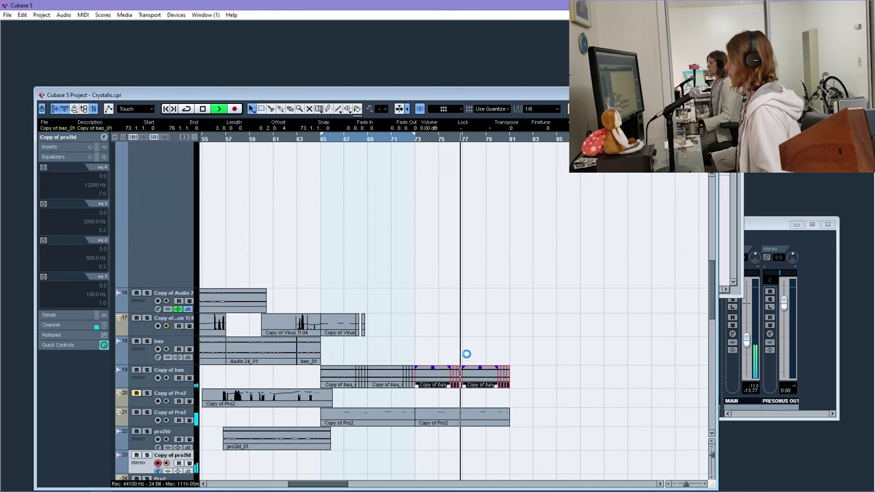
{"action": "scroll", "coordinate": [307, 205], "scroll_direction": "down", "scroll_amount": 5}
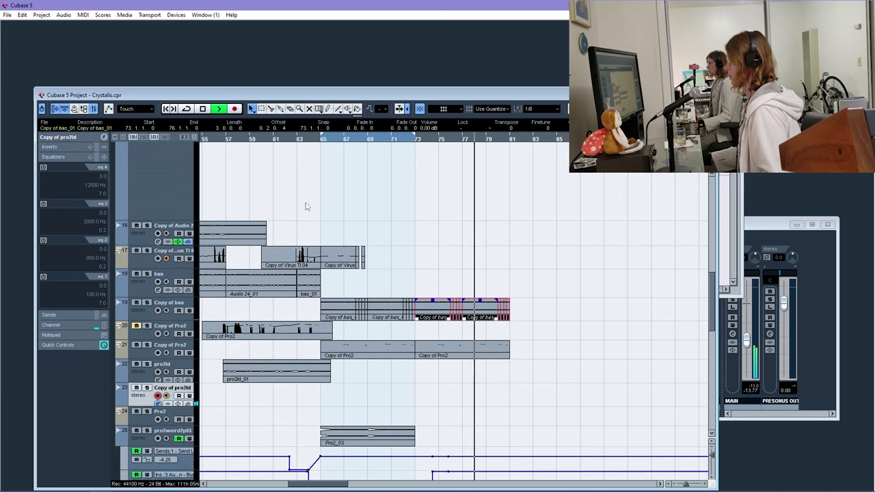
{"action": "left_click_drag", "start_coordinate": [416, 135], "coordinate": [554, 135]}
{"action": "key", "text": "space"}
Record the Pro2 lead on the Copy of pro2ld track from bar 64 to bar 85 and stop recording
{"action": "left_click_drag", "start_coordinate": [297, 140], "coordinate": [311, 143]}
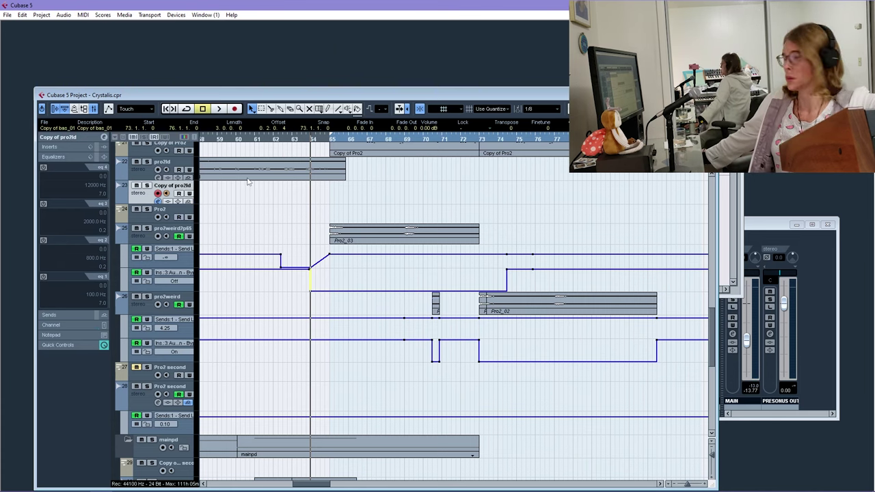
{"action": "left_click", "coordinate": [234, 110]}
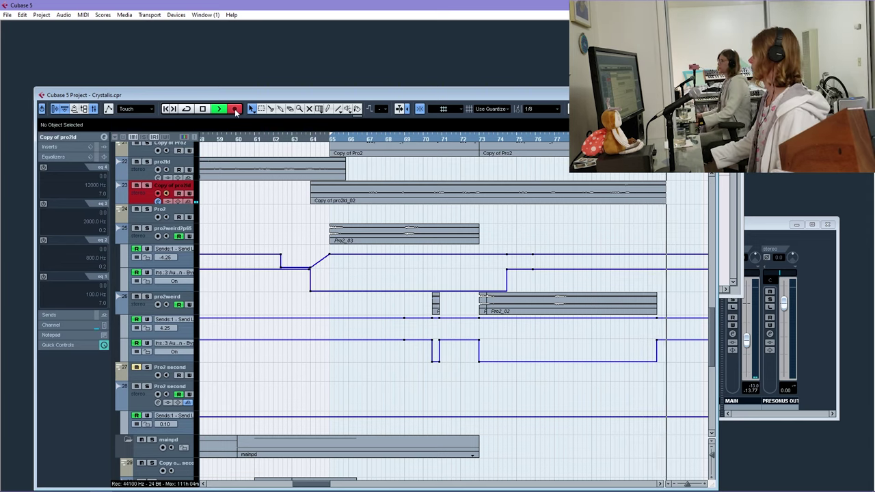
{"action": "left_click", "coordinate": [686, 484]}
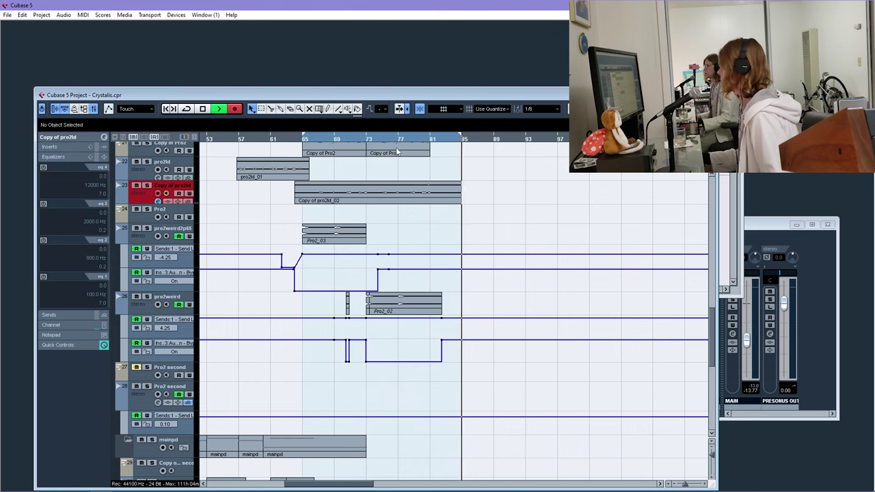
{"action": "key", "text": "space"}
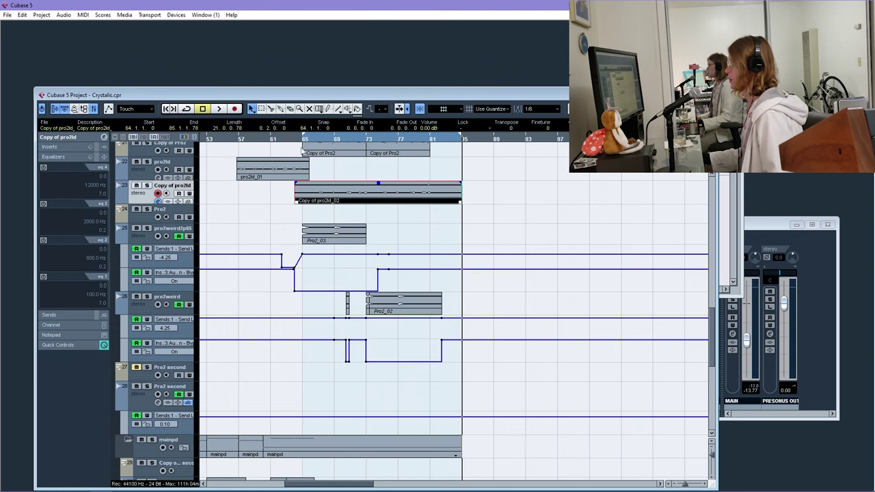
Enlarge the Copy of pro2ld track, split its new recording at bar 67, and delete the silent opening part
{"action": "left_click", "coordinate": [159, 201]}
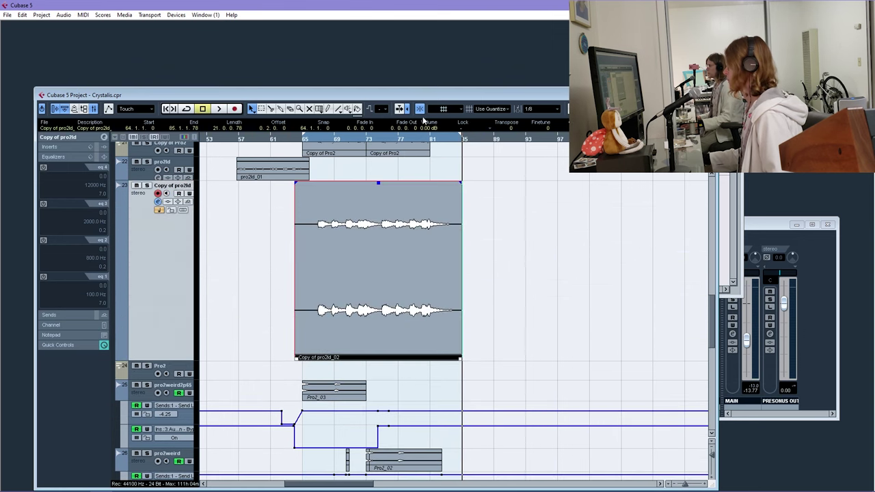
{"action": "scroll", "coordinate": [649, 210], "scroll_direction": "up", "scroll_amount": 15}
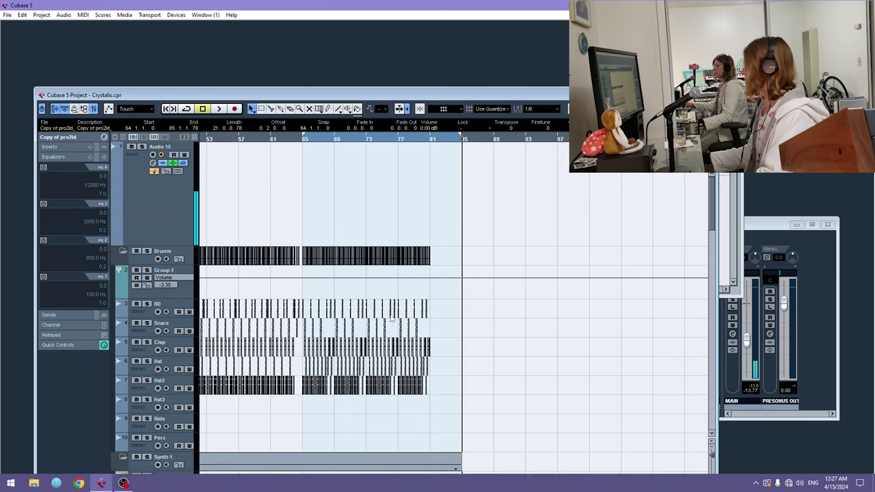
{"action": "scroll", "coordinate": [324, 240], "scroll_direction": "down", "scroll_amount": 15}
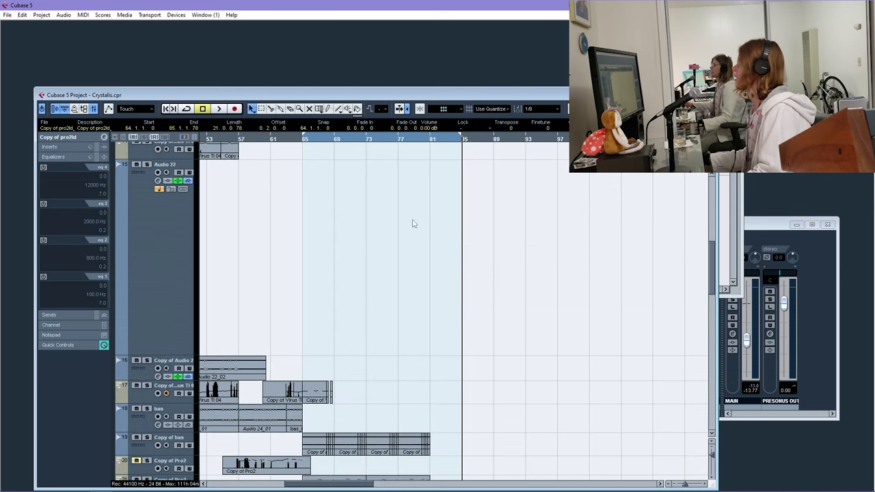
{"action": "left_click_drag", "start_coordinate": [309, 141], "coordinate": [392, 145]}
{"action": "left_click", "coordinate": [401, 243], "text": "alt"}
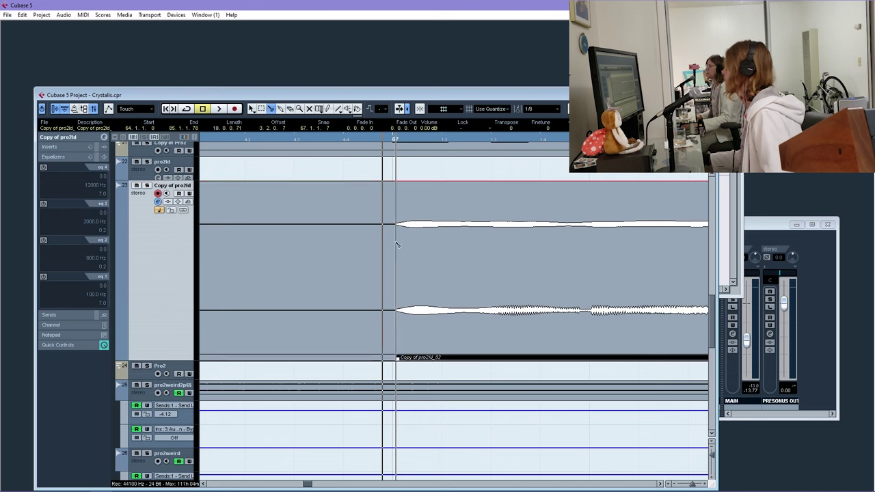
{"action": "key", "text": "Delete"}
{"action": "left_click_drag", "start_coordinate": [462, 272], "coordinate": [470, 290]}
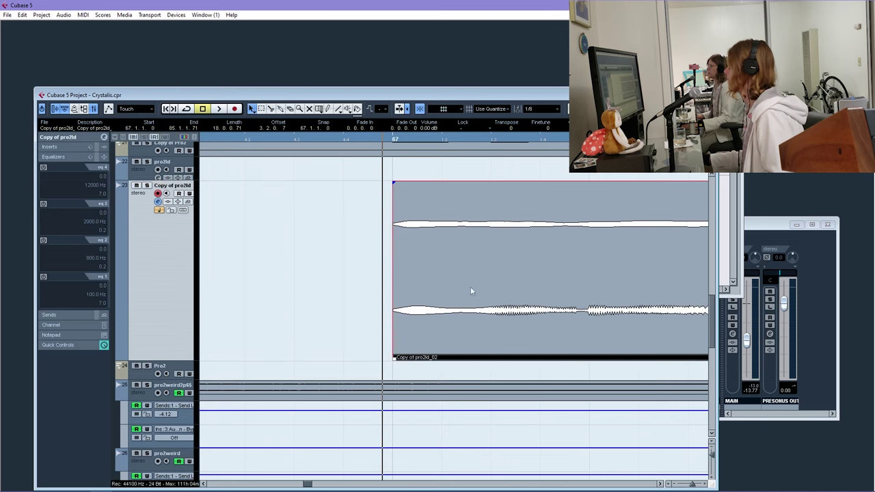
Play back the trimmed lead recording and check it against the neighbouring Pro2, pro2weird and mainpd events
{"action": "key", "text": "space"}
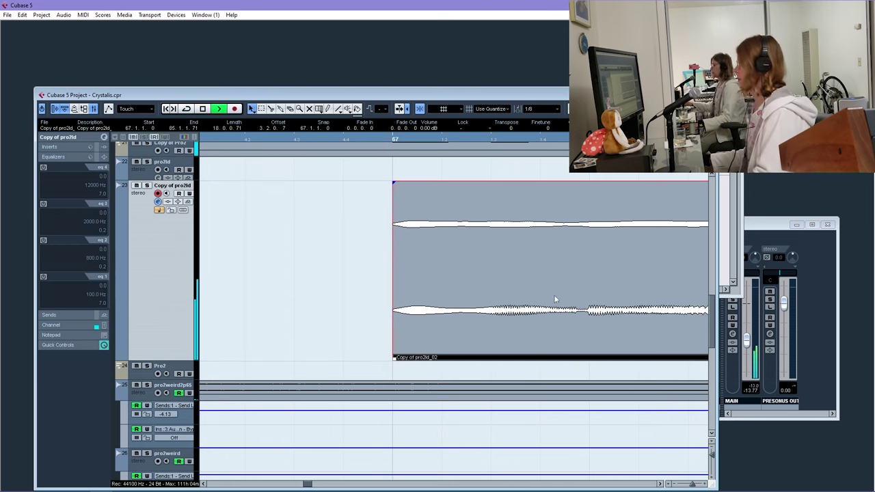
{"action": "left_click_drag", "start_coordinate": [694, 484], "coordinate": [684, 484]}
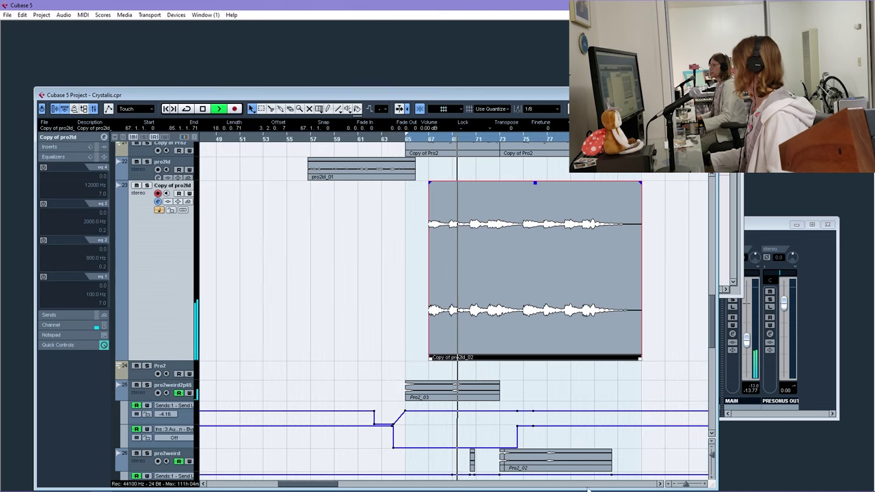
{"action": "left_click_drag", "start_coordinate": [315, 486], "coordinate": [324, 485]}
{"action": "scroll", "coordinate": [469, 334], "scroll_direction": "down", "scroll_amount": 6}
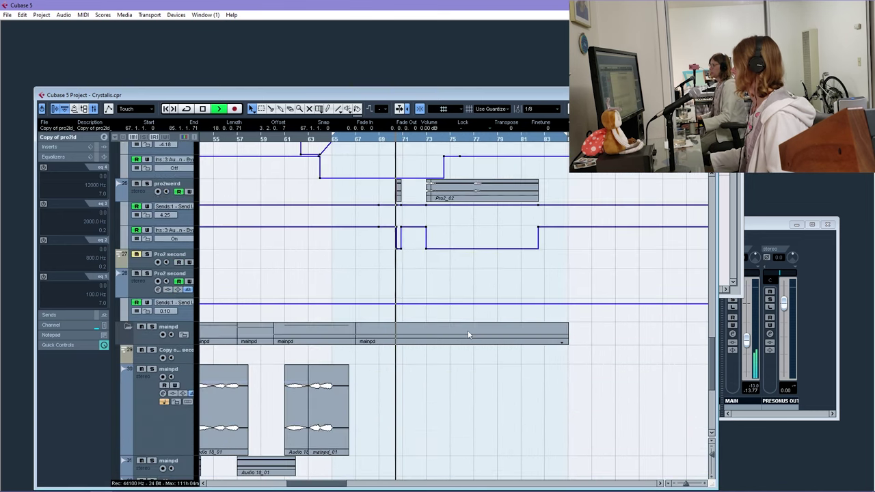
{"action": "scroll", "coordinate": [450, 298], "scroll_direction": "up", "scroll_amount": 5}
{"action": "scroll", "coordinate": [451, 298], "scroll_direction": "down", "scroll_amount": 3}
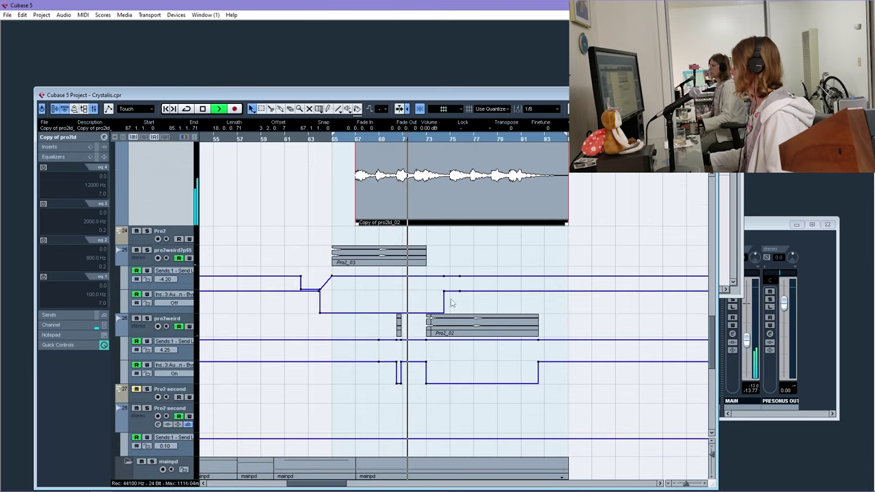
{"action": "left_click_drag", "start_coordinate": [687, 484], "coordinate": [681, 485]}
{"action": "scroll", "coordinate": [449, 355], "scroll_direction": "up", "scroll_amount": 6}
{"action": "scroll", "coordinate": [345, 321], "scroll_direction": "down", "scroll_amount": 6}
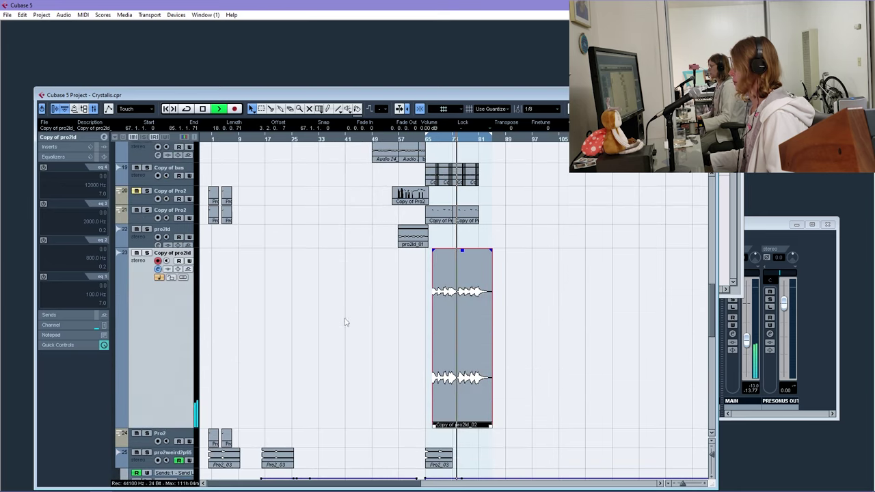
Shrink the Copy of pro2ld track back to a compact height and survey the arrangement's earlier events during playback
{"action": "left_click_drag", "start_coordinate": [186, 427], "coordinate": [186, 273]}
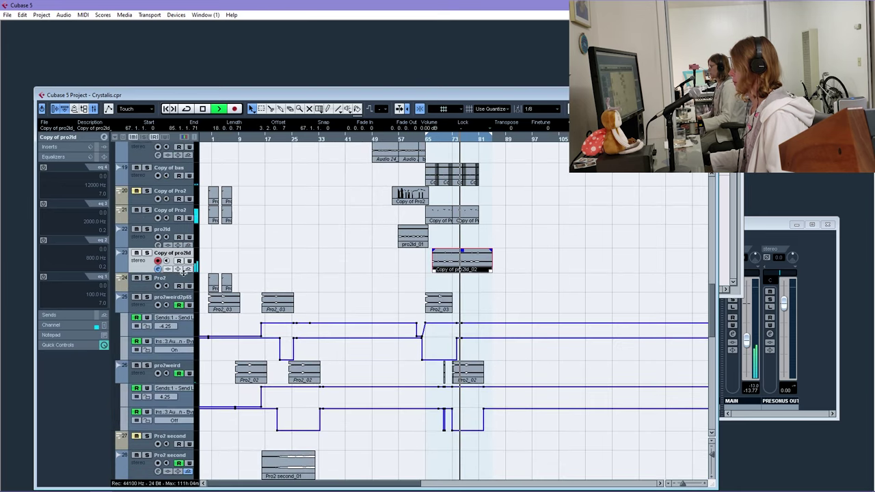
{"action": "scroll", "coordinate": [230, 270], "scroll_direction": "up", "scroll_amount": 6}
{"action": "scroll", "coordinate": [365, 340], "scroll_direction": "down", "scroll_amount": 2}
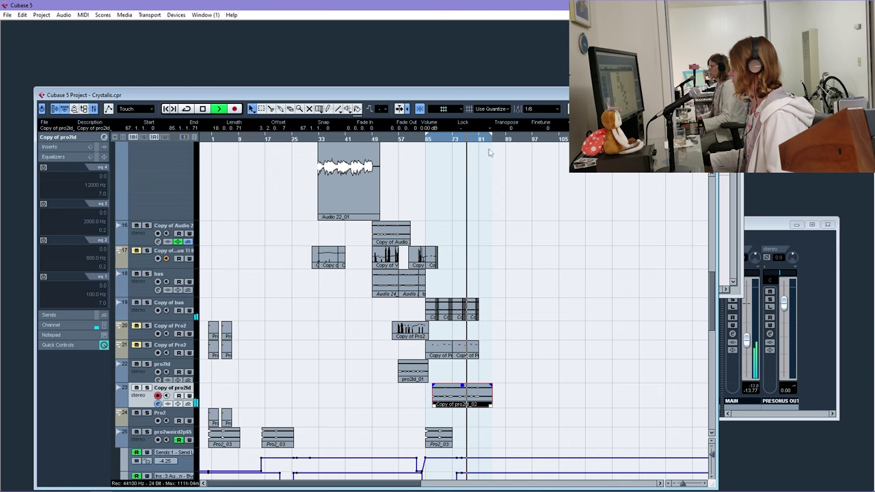
{"action": "scroll", "coordinate": [387, 244], "scroll_direction": "down", "scroll_amount": 4}
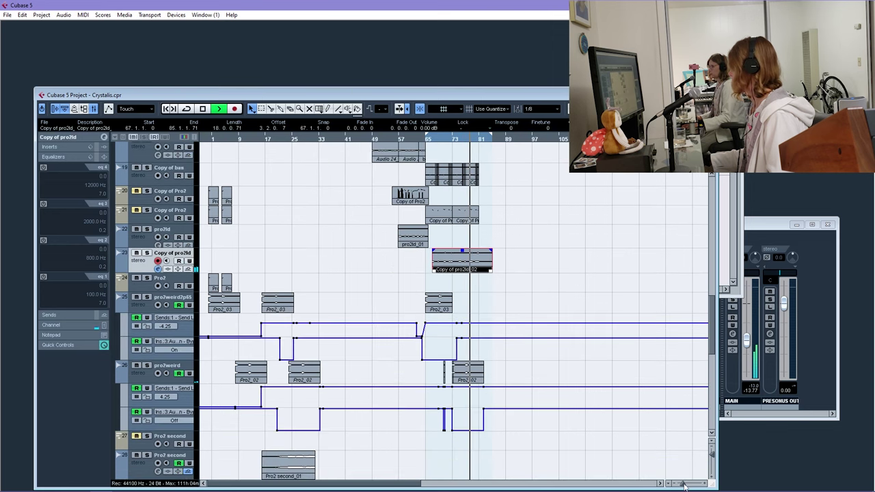
{"action": "left_click_drag", "start_coordinate": [683, 485], "coordinate": [680, 485]}
{"action": "scroll", "coordinate": [257, 401], "scroll_direction": "down", "scroll_amount": 2}
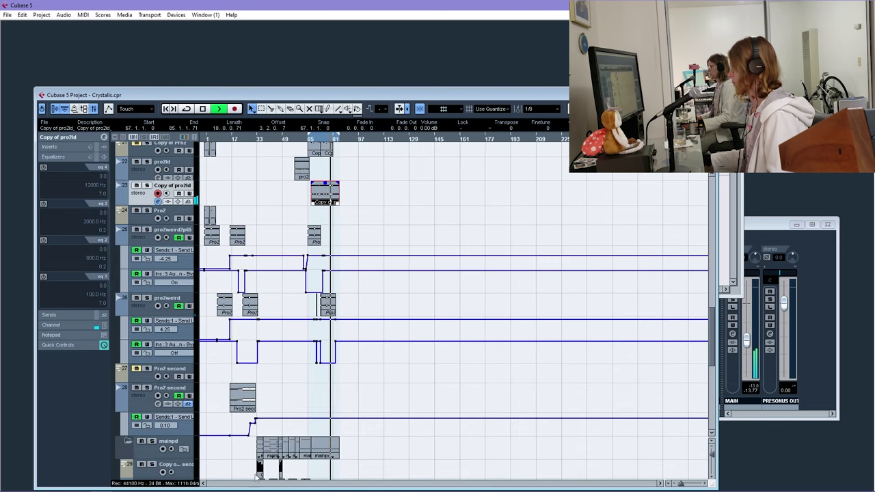
Copy the Audio 16_04 event from bar 17 so that the copy starts at bar 81 on its track
{"action": "scroll", "coordinate": [222, 432], "scroll_direction": "up", "scroll_amount": 12}
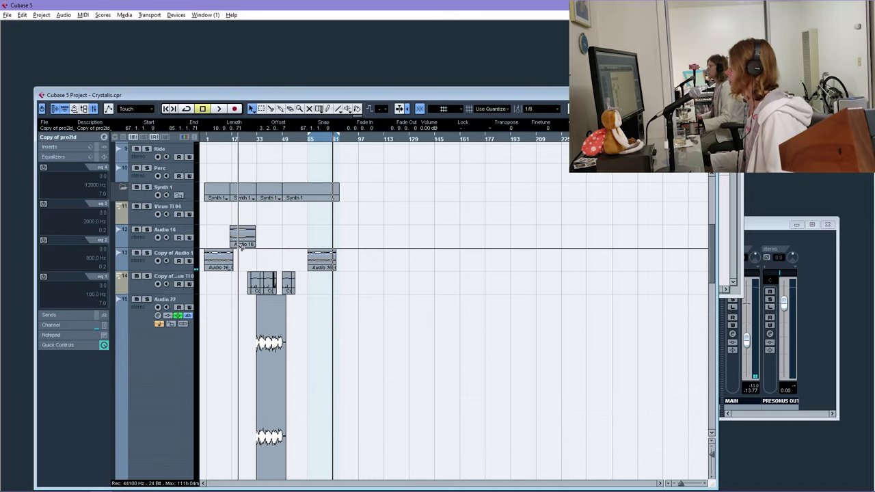
{"action": "left_click_drag", "start_coordinate": [243, 236], "coordinate": [351, 236]}
{"action": "key", "text": "h"}
{"action": "key", "text": "h"}
{"action": "key", "text": "h"}
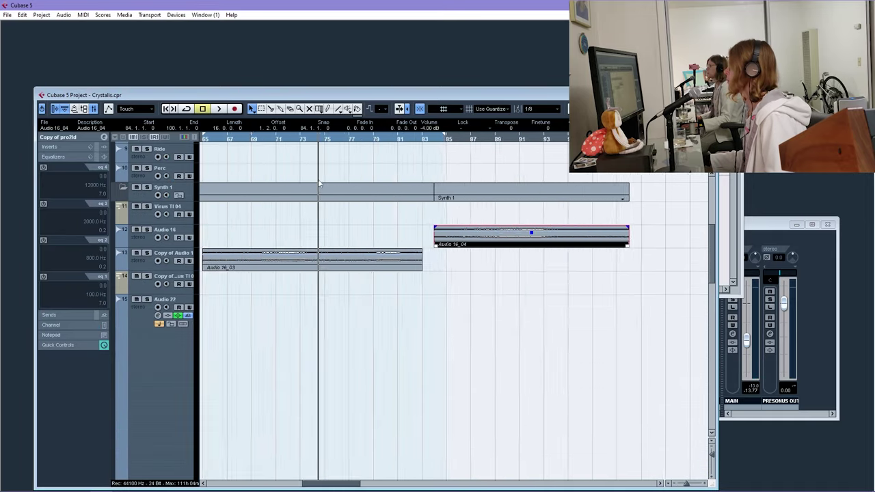
{"action": "key", "text": "space"}
{"action": "scroll", "coordinate": [406, 325], "scroll_direction": "down", "scroll_amount": 4}
{"action": "scroll", "coordinate": [453, 296], "scroll_direction": "up", "scroll_amount": 3}
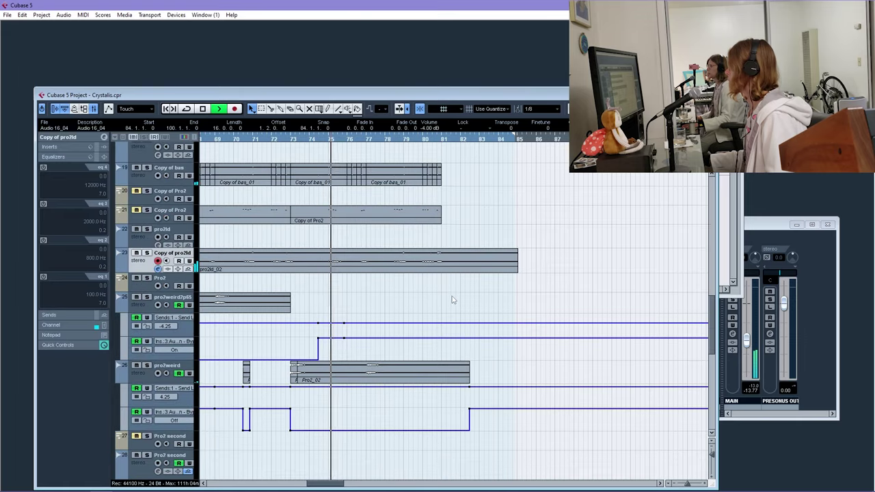
{"action": "scroll", "coordinate": [454, 297], "scroll_direction": "down", "scroll_amount": 3}
{"action": "scroll", "coordinate": [478, 301], "scroll_direction": "up", "scroll_amount": 5}
{"action": "left_click_drag", "start_coordinate": [504, 311], "coordinate": [447, 311]}
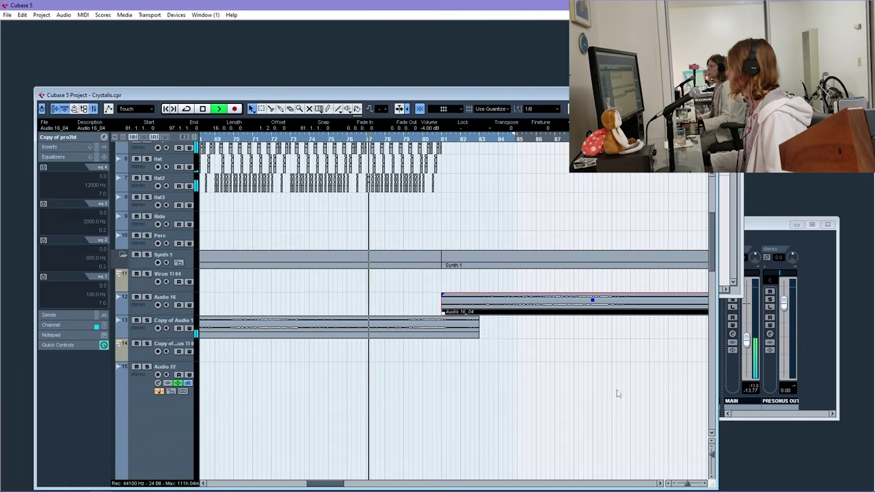
Copy Pro2_03 from bar 17 and Pro2_02 from bar 25 together to bars 81 and 89, and set the grid to 1/1
{"action": "key", "text": "g"}
{"action": "key", "text": "g"}
{"action": "key", "text": "g"}
{"action": "scroll", "coordinate": [312, 410], "scroll_direction": "down", "scroll_amount": 2}
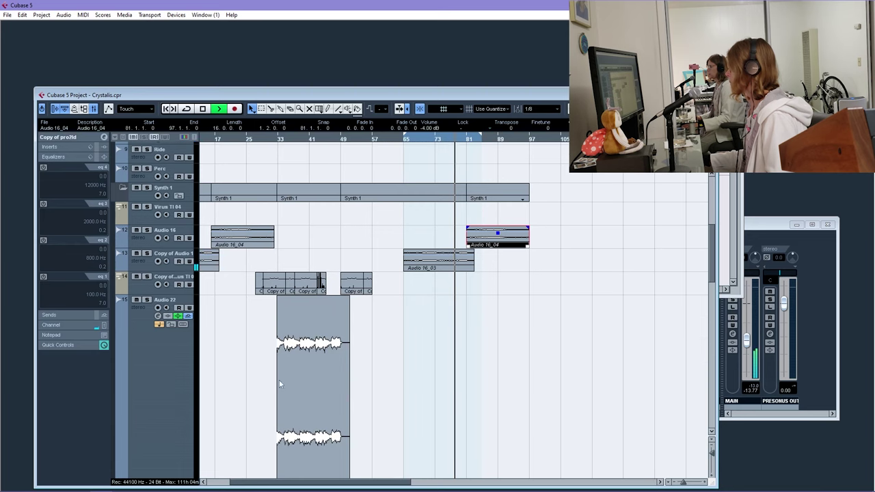
{"action": "scroll", "coordinate": [311, 442], "scroll_direction": "down", "scroll_amount": 4}
{"action": "scroll", "coordinate": [312, 441], "scroll_direction": "down", "scroll_amount": 5}
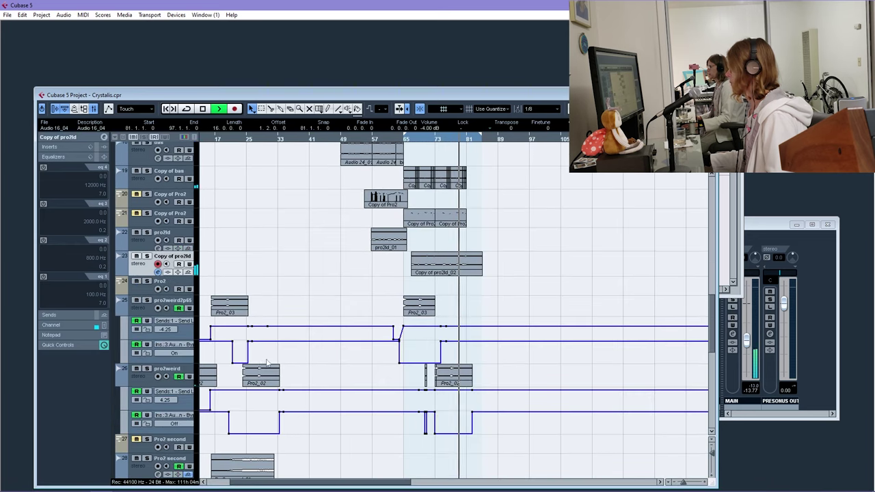
{"action": "left_click_drag", "start_coordinate": [261, 482], "coordinate": [238, 482]}
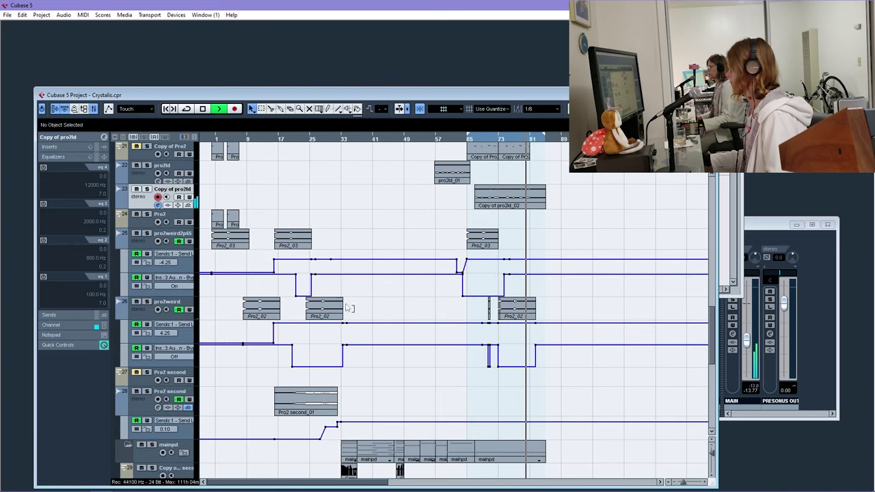
{"action": "left_click_drag", "start_coordinate": [270, 227], "coordinate": [345, 319]}
{"action": "left_click_drag", "start_coordinate": [301, 236], "coordinate": [536, 247]}
{"action": "left_click", "coordinate": [539, 109]}
{"action": "left_click", "coordinate": [539, 119]}
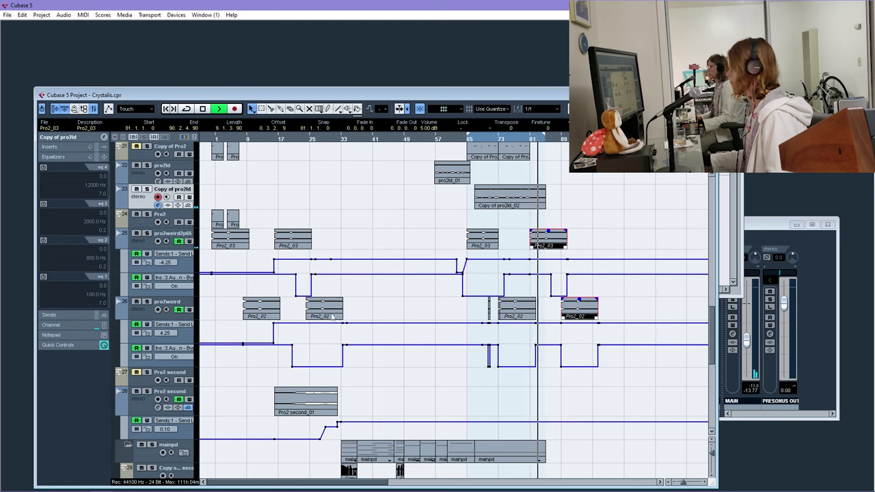
{"action": "left_click_drag", "start_coordinate": [291, 411], "coordinate": [529, 395]}
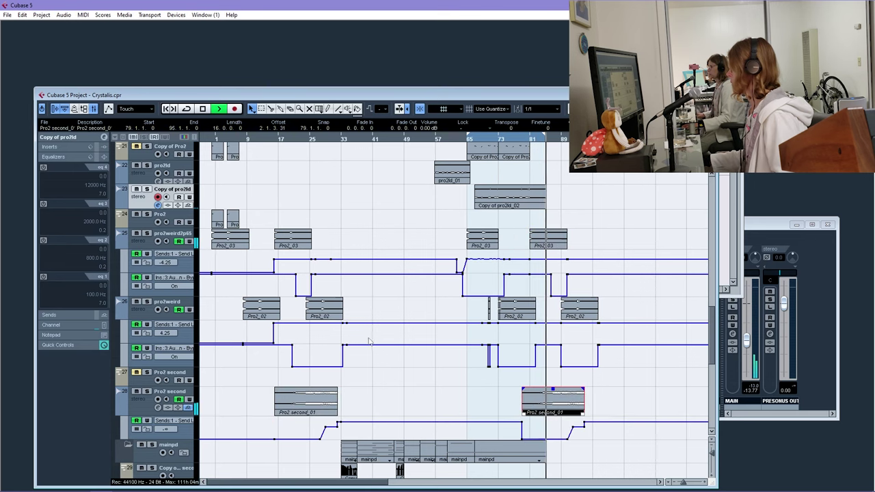
{"action": "key", "text": "Escape"}
{"action": "left_click", "coordinate": [292, 374]}
Trim the start of the Pro2 second_01 event to bar 17, copy it to bar 81, and play the section
{"action": "key", "text": "space"}
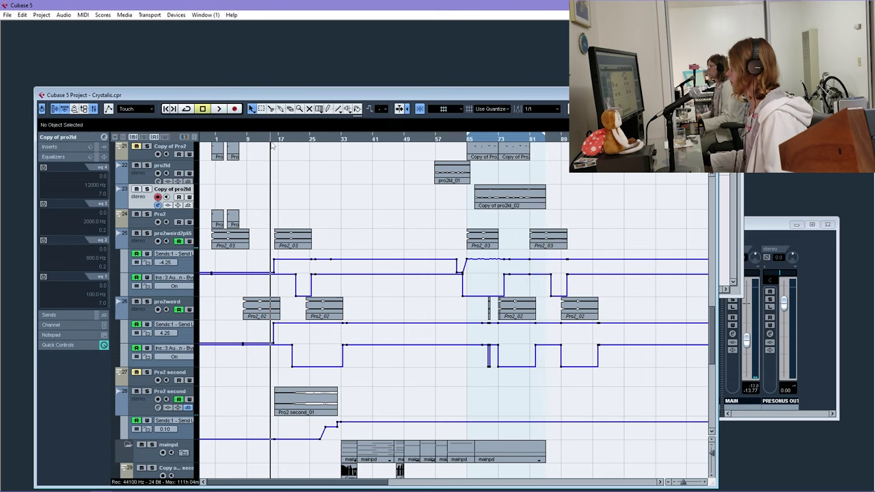
{"action": "left_click_drag", "start_coordinate": [272, 145], "coordinate": [295, 408]}
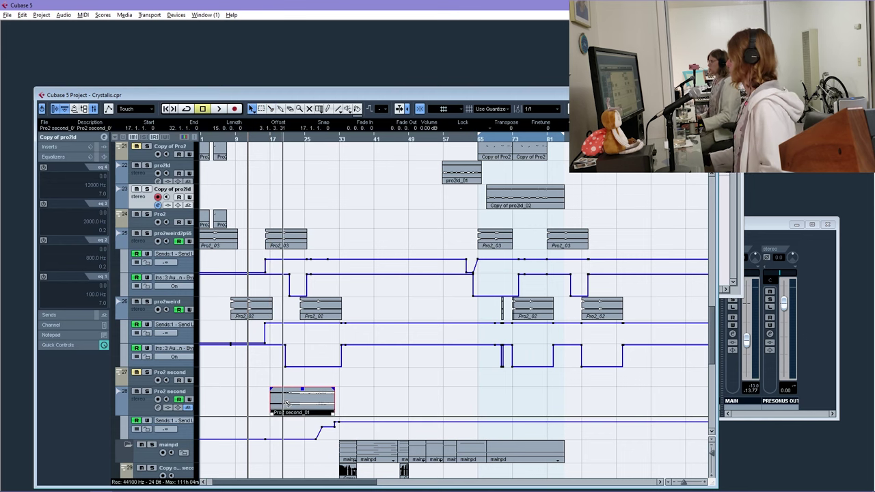
{"action": "left_click_drag", "start_coordinate": [285, 405], "coordinate": [564, 400]}
{"action": "key", "text": "space"}
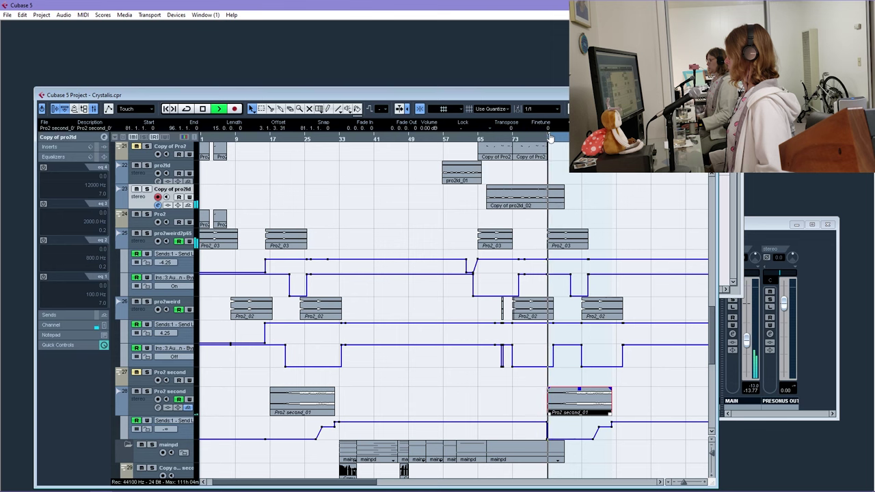
Extend the locator range back to about bar 49, turn on cycle playback, and check the copied events from bar 81
{"action": "left_click_drag", "start_coordinate": [550, 138], "coordinate": [288, 139]}
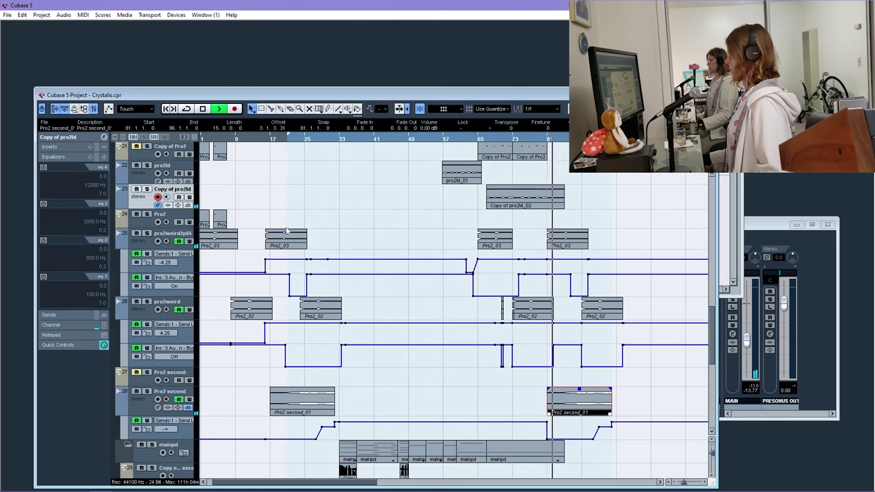
{"action": "left_click_drag", "start_coordinate": [685, 486], "coordinate": [690, 483]}
{"action": "left_click_drag", "start_coordinate": [293, 483], "coordinate": [246, 485]}
{"action": "scroll", "coordinate": [423, 273], "scroll_direction": "up", "scroll_amount": 5}
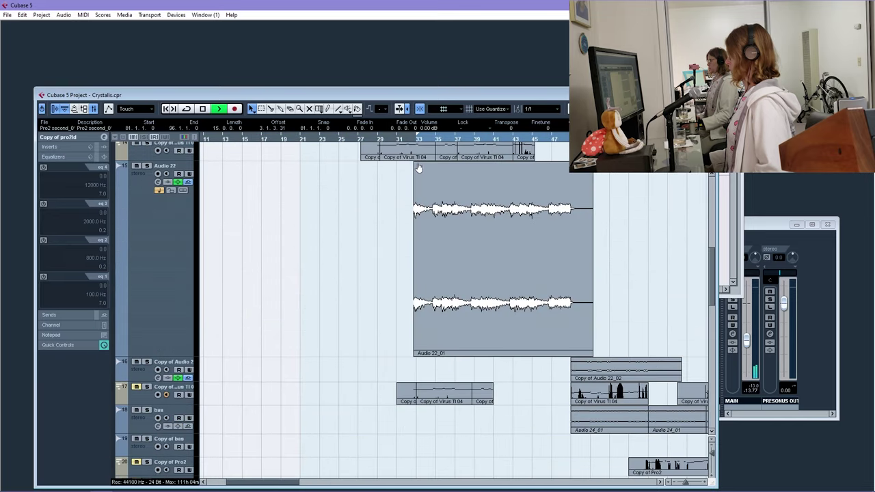
{"action": "left_click_drag", "start_coordinate": [419, 168], "coordinate": [566, 154]}
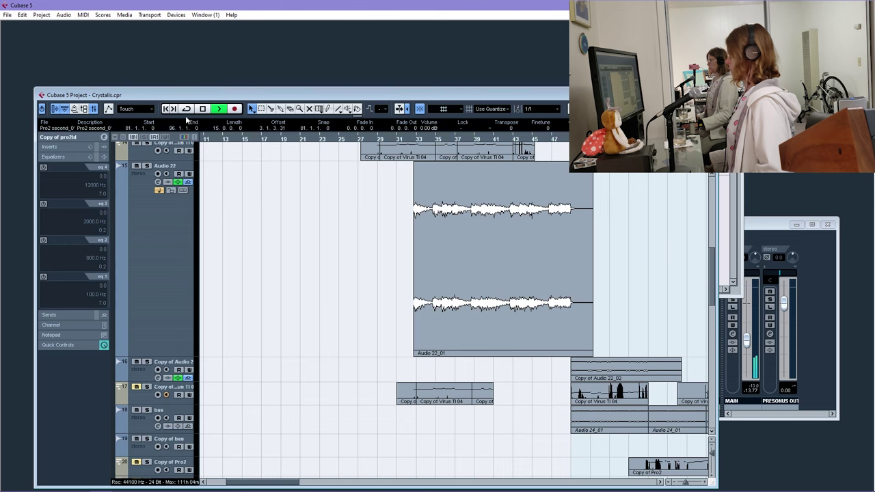
{"action": "left_click_drag", "start_coordinate": [279, 484], "coordinate": [348, 465]}
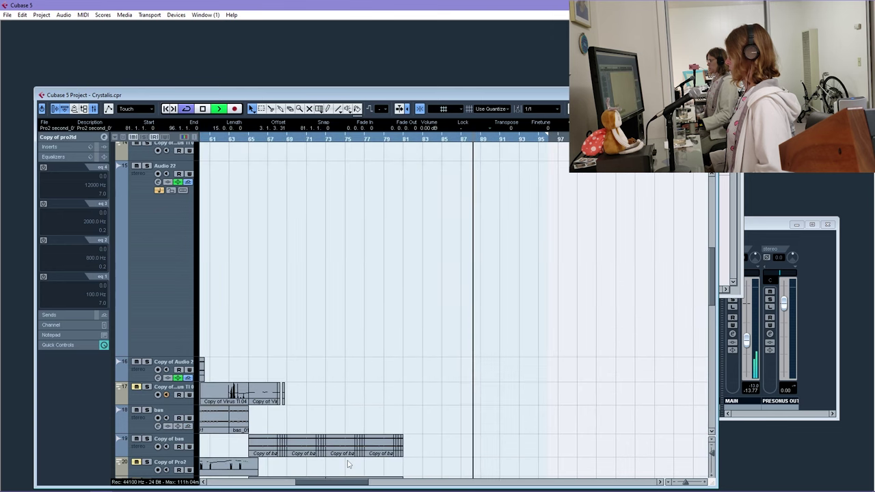
{"action": "scroll", "coordinate": [437, 266], "scroll_direction": "down", "scroll_amount": 5}
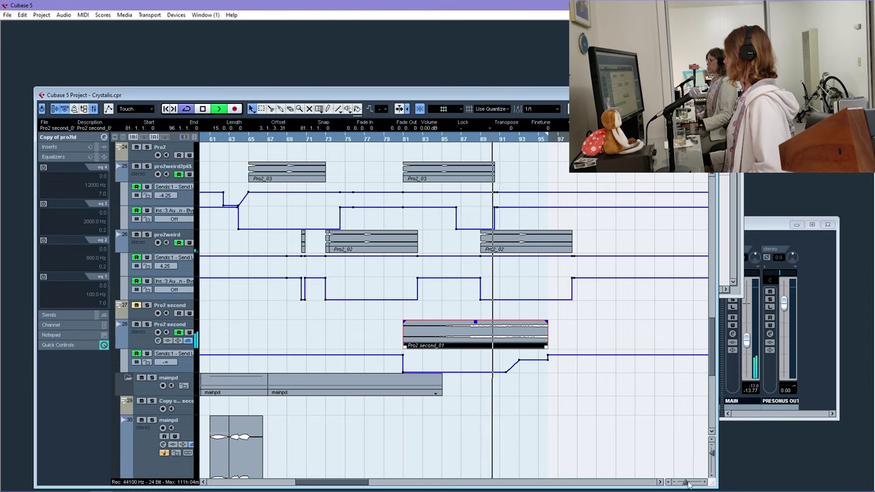
Select the Copy of Audio 22_02 event at bar 49, and set the pro2ld_01 event's volume on track 22 to 2.00 dB
{"action": "key", "text": "g"}
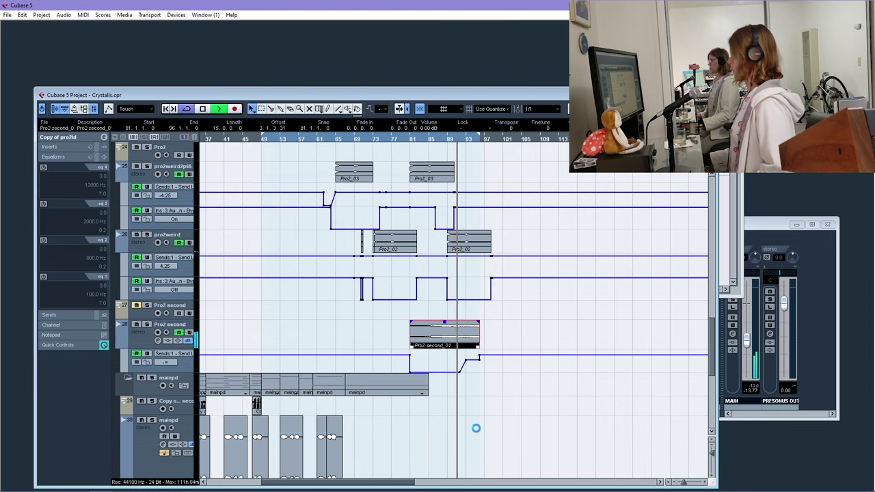
{"action": "left_click_drag", "start_coordinate": [368, 484], "coordinate": [328, 484]}
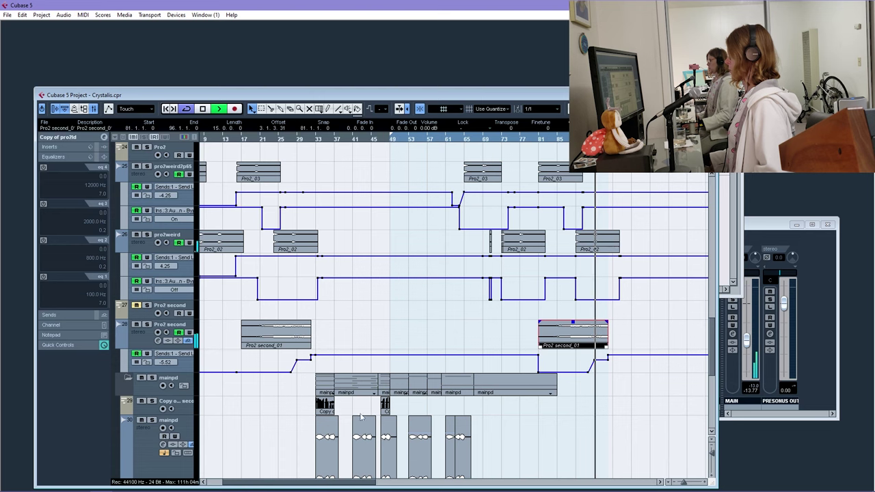
{"action": "scroll", "coordinate": [320, 260], "scroll_direction": "down", "scroll_amount": 5}
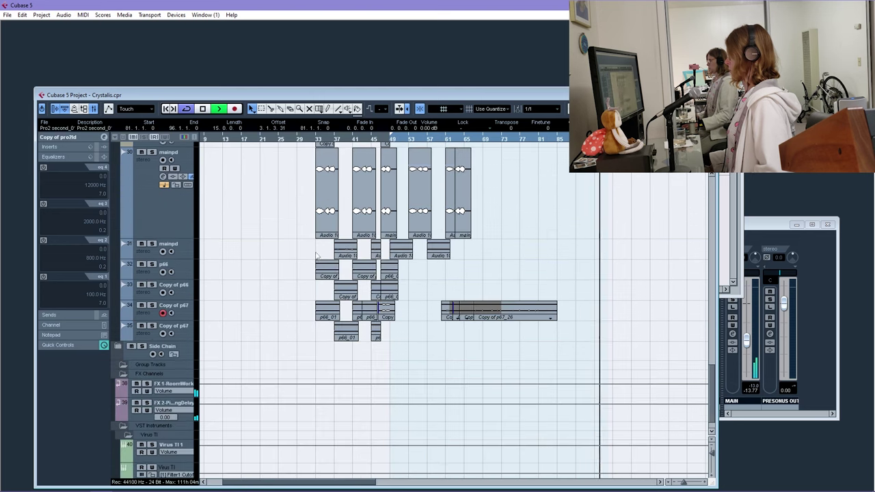
{"action": "scroll", "coordinate": [369, 268], "scroll_direction": "up", "scroll_amount": 15}
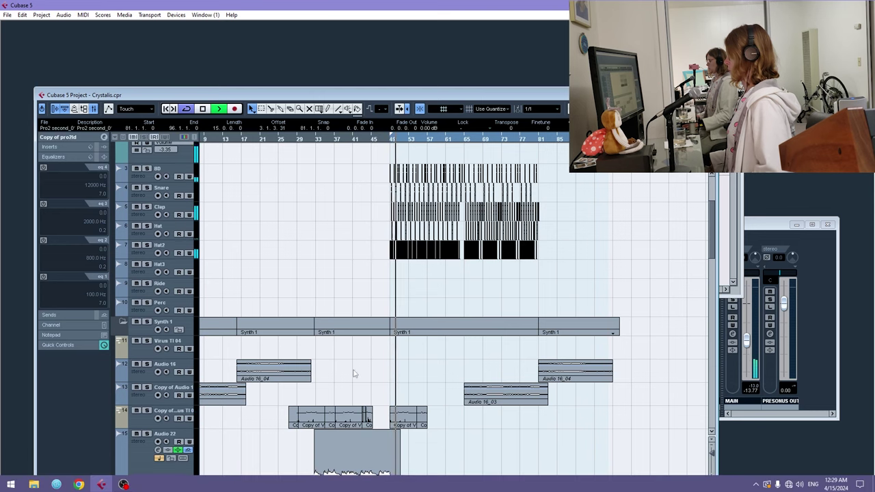
{"action": "scroll", "coordinate": [380, 246], "scroll_direction": "down", "scroll_amount": 5}
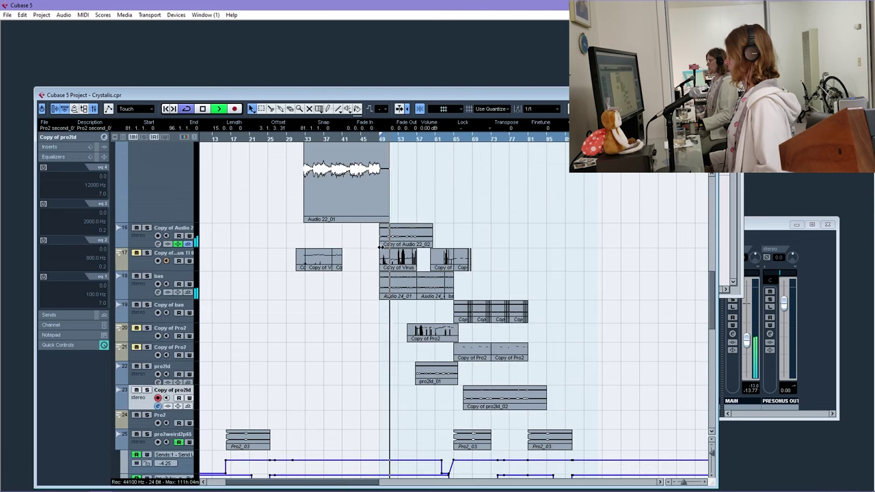
{"action": "left_click", "coordinate": [418, 236]}
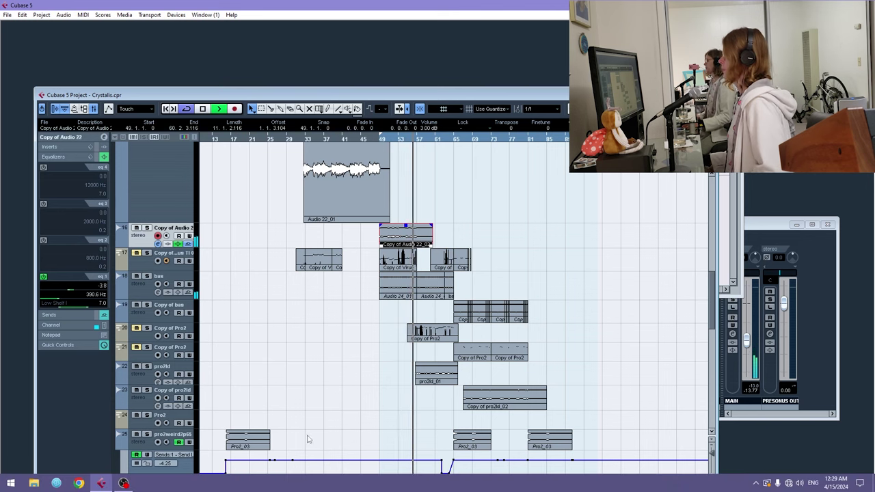
{"action": "scroll", "coordinate": [367, 311], "scroll_direction": "right", "scroll_amount": 3}
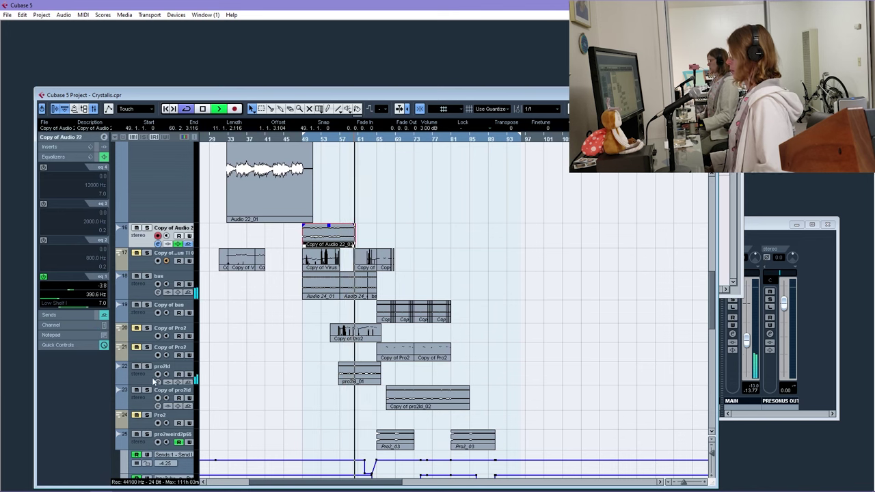
{"action": "left_click", "coordinate": [362, 380]}
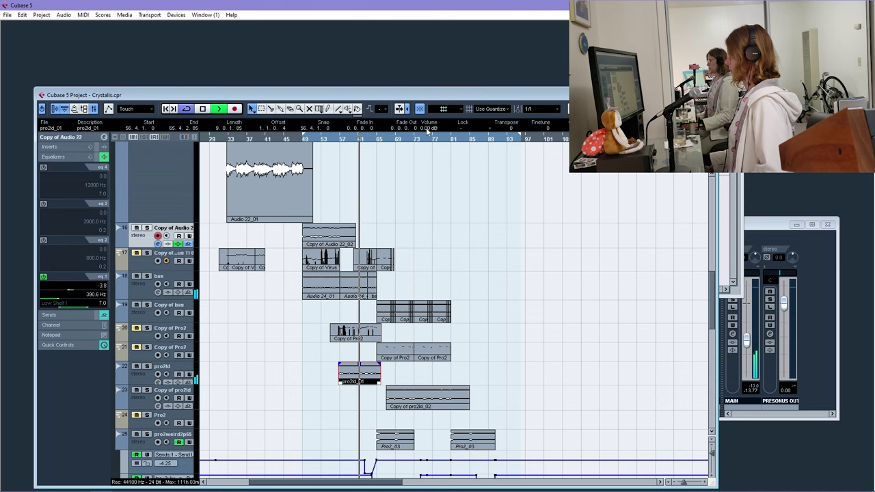
{"action": "scroll", "coordinate": [426, 129], "scroll_direction": "up", "scroll_amount": 2}
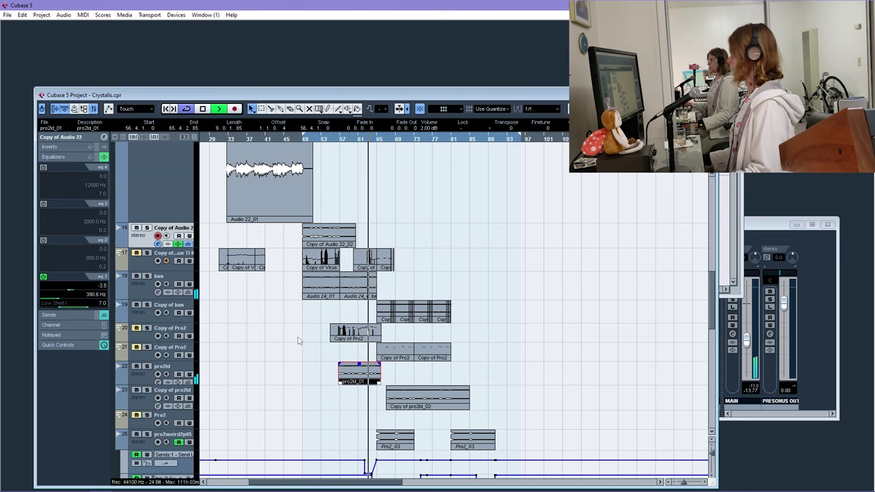
{"action": "left_click", "coordinate": [135, 383]}
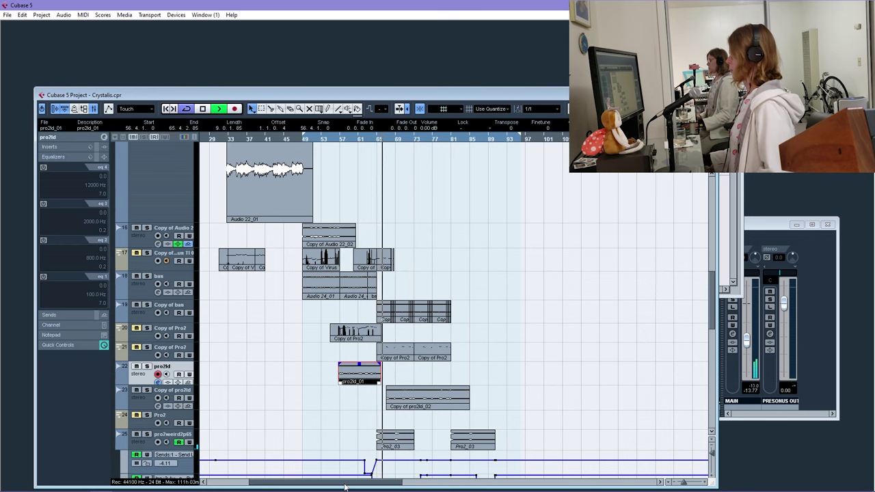
Copy the events from bar 49 onward on the Audio 22, Virus, bas and Pro2 tracks so that the copies start at bar 85
{"action": "left_click_drag", "start_coordinate": [346, 484], "coordinate": [349, 483]}
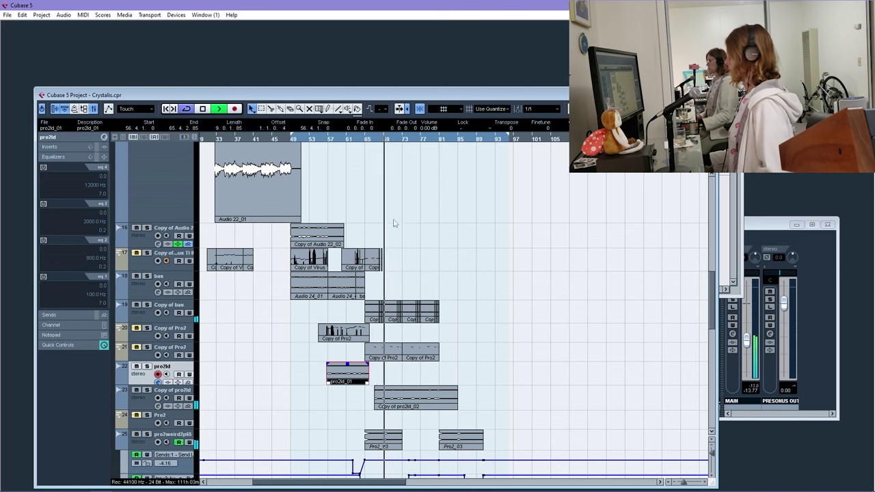
{"action": "left_click", "coordinate": [392, 356]}
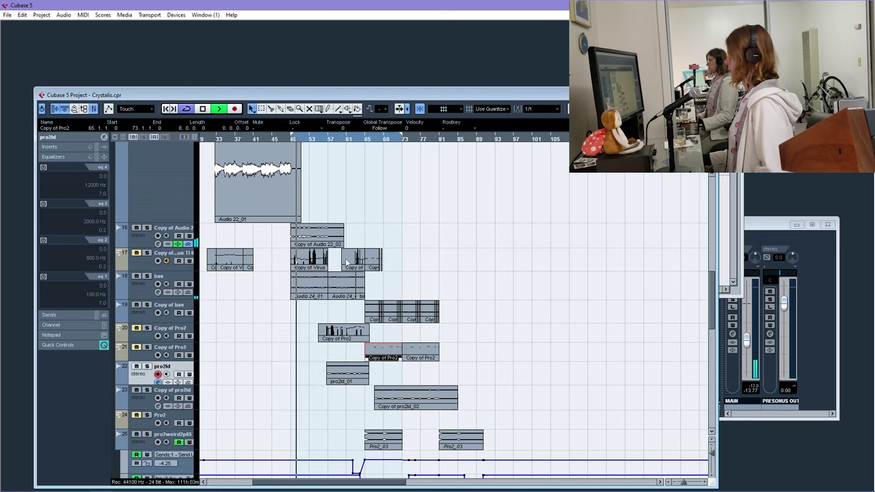
{"action": "left_click_drag", "start_coordinate": [289, 134], "coordinate": [492, 202]}
{"action": "scroll", "coordinate": [285, 319], "scroll_direction": "up", "scroll_amount": 5}
{"action": "scroll", "coordinate": [279, 311], "scroll_direction": "down", "scroll_amount": 8}
{"action": "left_click_drag", "start_coordinate": [662, 271], "coordinate": [710, 274]}
{"action": "scroll", "coordinate": [301, 294], "scroll_direction": "up", "scroll_amount": 8}
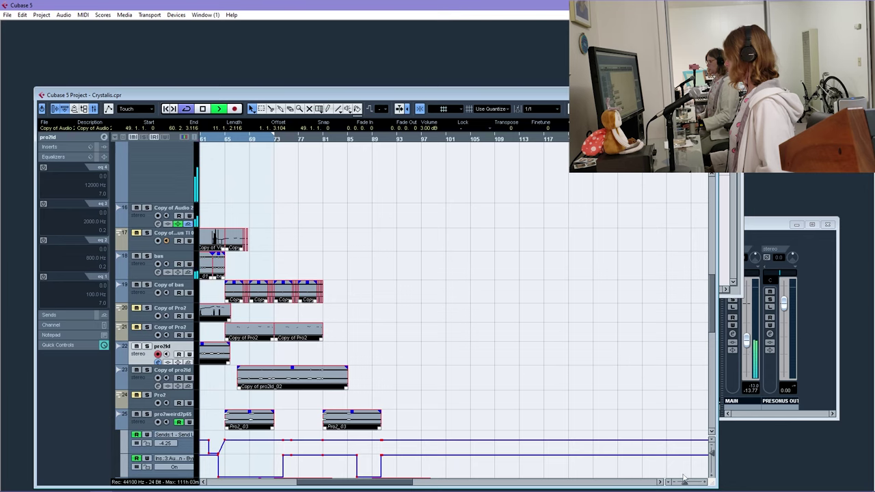
{"action": "left_click_drag", "start_coordinate": [683, 481], "coordinate": [681, 482]}
{"action": "left_click_drag", "start_coordinate": [288, 219], "coordinate": [354, 231]}
{"action": "scroll", "coordinate": [355, 233], "scroll_direction": "up", "scroll_amount": 5}
{"action": "scroll", "coordinate": [354, 232], "scroll_direction": "down", "scroll_amount": 4}
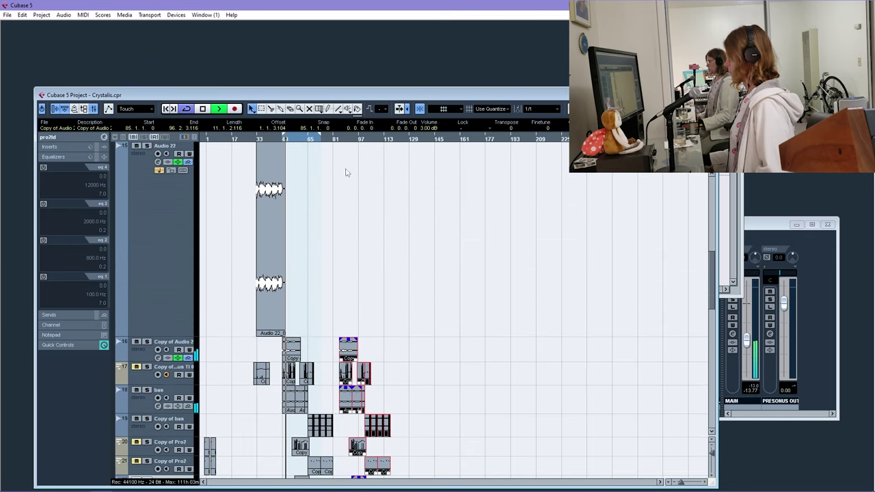
Move the copied block of bass, synth and Pro2 events so that it starts at bar 97
{"action": "scroll", "coordinate": [346, 172], "scroll_direction": "up", "scroll_amount": 5}
{"action": "scroll", "coordinate": [359, 199], "scroll_direction": "down", "scroll_amount": 5}
{"action": "left_click_drag", "start_coordinate": [344, 356], "coordinate": [363, 352]}
{"action": "scroll", "coordinate": [345, 325], "scroll_direction": "down", "scroll_amount": 9}
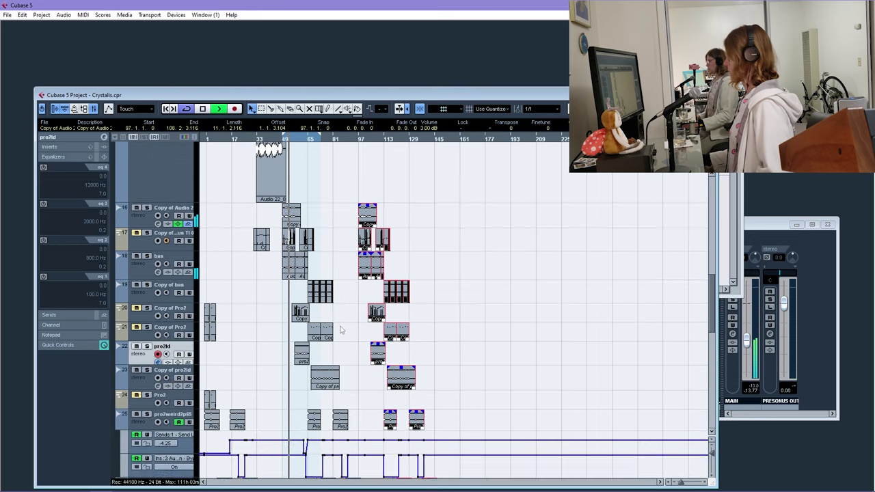
Delete the Copy of p67 recordings between about bars 60 and 85 on track 34, including Copy of p67_26
{"action": "scroll", "coordinate": [342, 329], "scroll_direction": "down", "scroll_amount": 4}
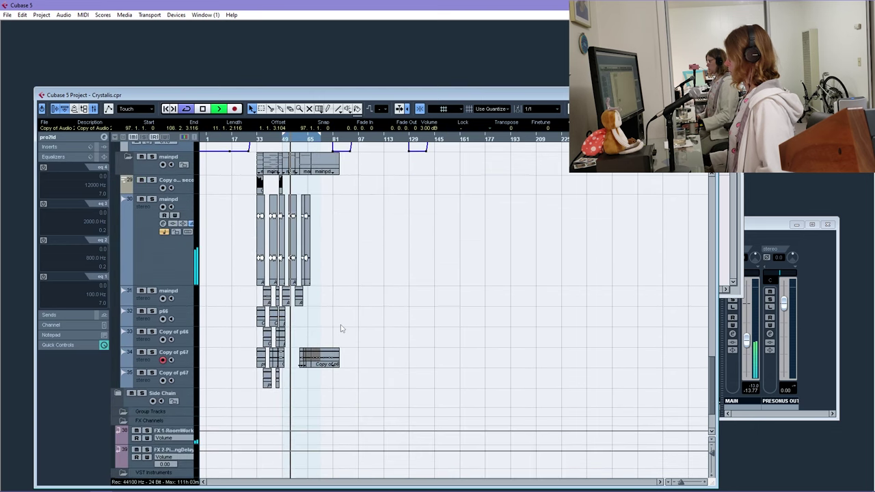
{"action": "scroll", "coordinate": [361, 380], "scroll_direction": "up", "scroll_amount": 3}
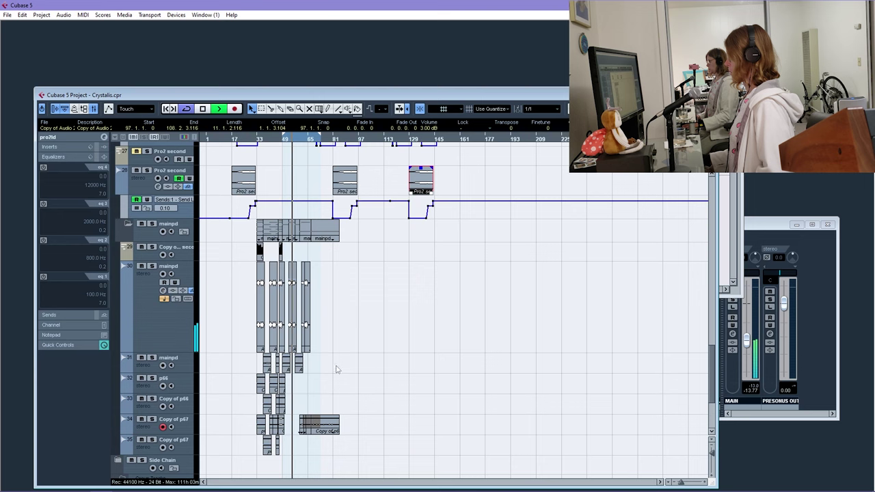
{"action": "left_click", "coordinate": [332, 435]}
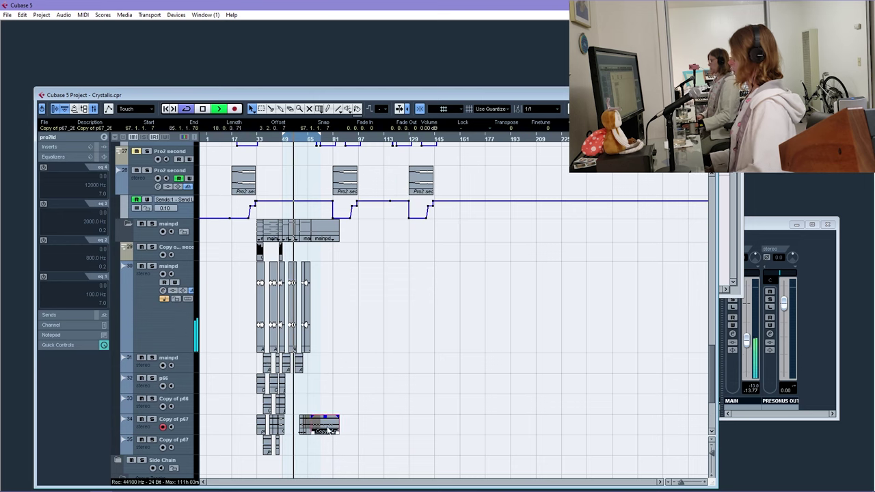
{"action": "key", "text": "ctrl+z"}
{"action": "key", "text": "ctrl+z"}
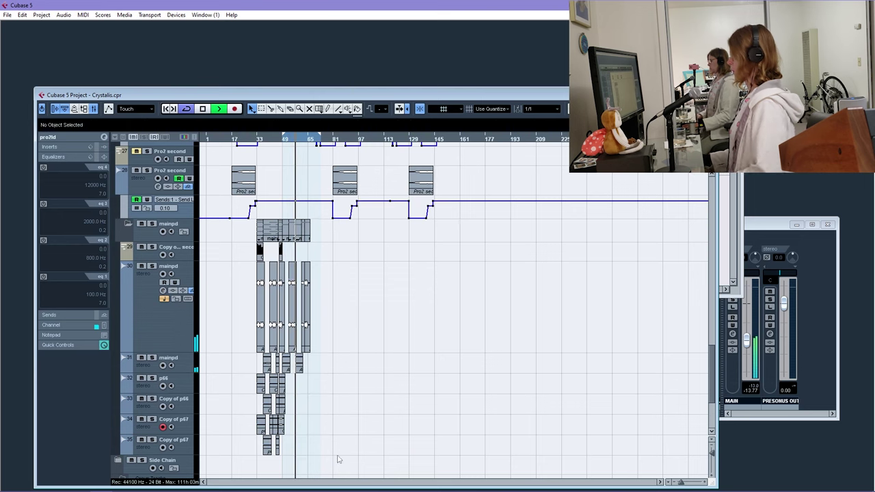
Copy all events from bar 33 onward on the mainpd, Copy of Pro2 second, p66 and p67 tracks so that the copies start at bar 97
{"action": "left_click_drag", "start_coordinate": [219, 298], "coordinate": [226, 231]}
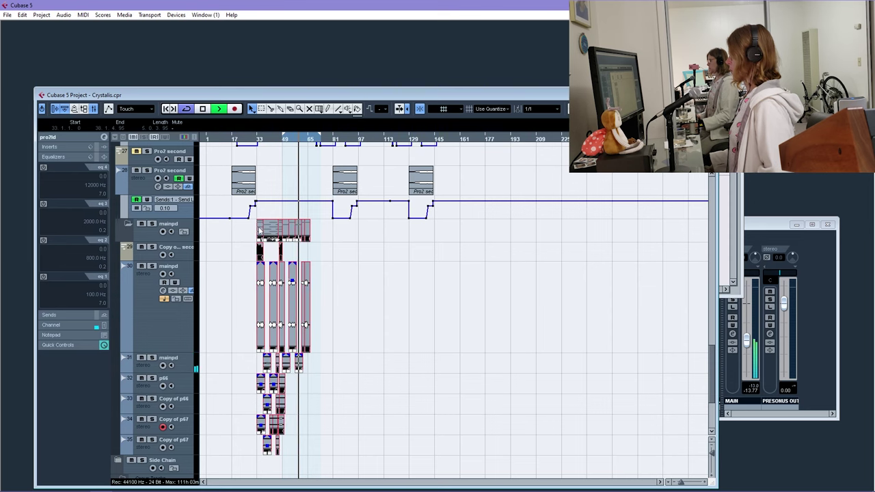
{"action": "left_click_drag", "start_coordinate": [259, 231], "coordinate": [437, 230]}
{"action": "scroll", "coordinate": [432, 260], "scroll_direction": "up", "scroll_amount": 5}
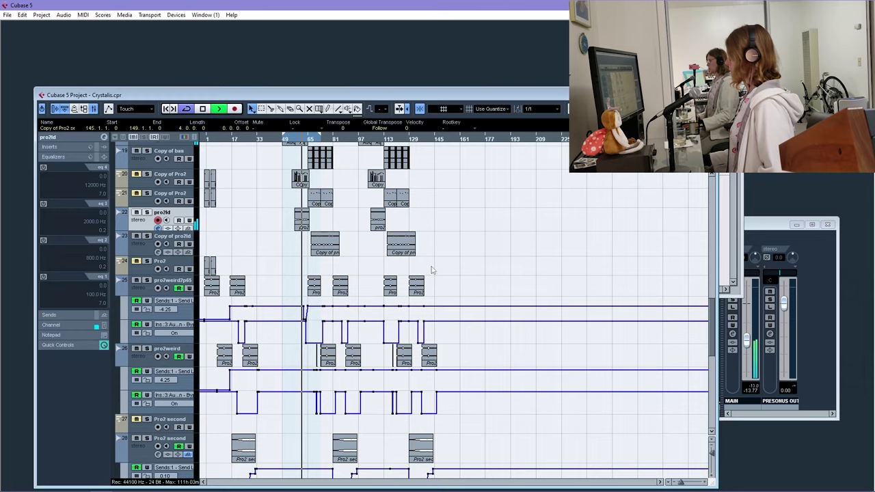
{"action": "scroll", "coordinate": [431, 271], "scroll_direction": "down", "scroll_amount": 8}
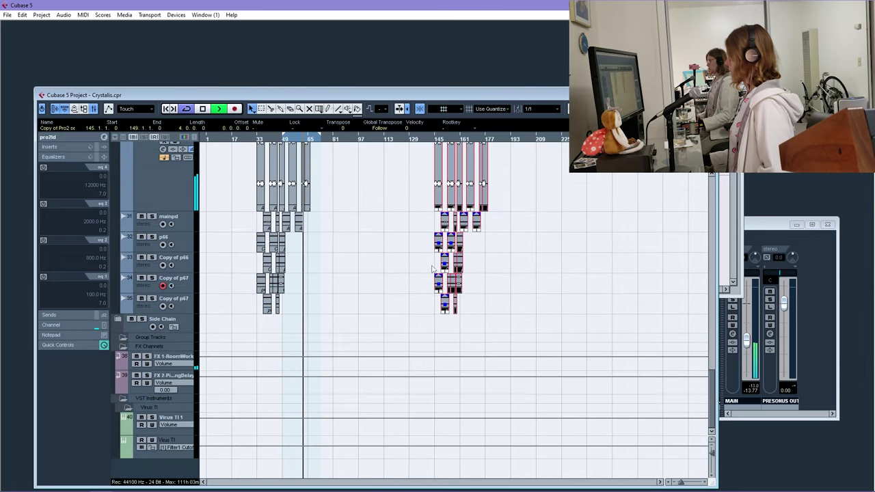
{"action": "scroll", "coordinate": [432, 268], "scroll_direction": "up", "scroll_amount": 5}
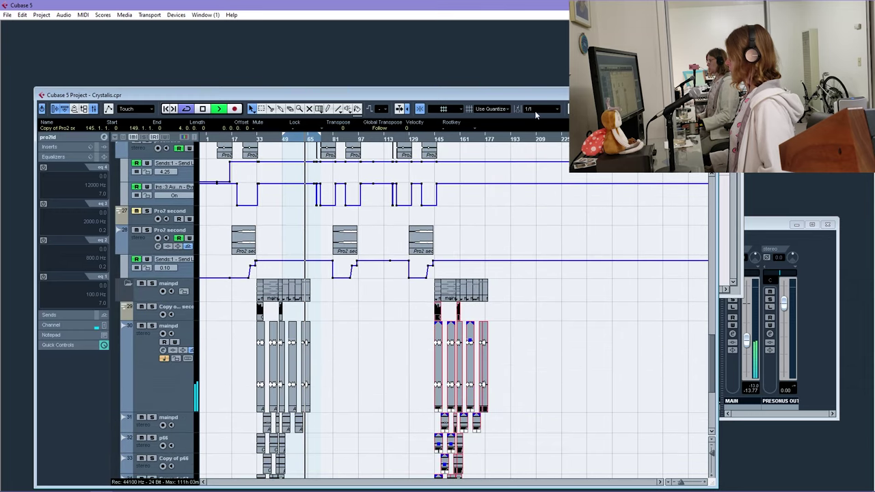
{"action": "left_click_drag", "start_coordinate": [438, 336], "coordinate": [363, 340]}
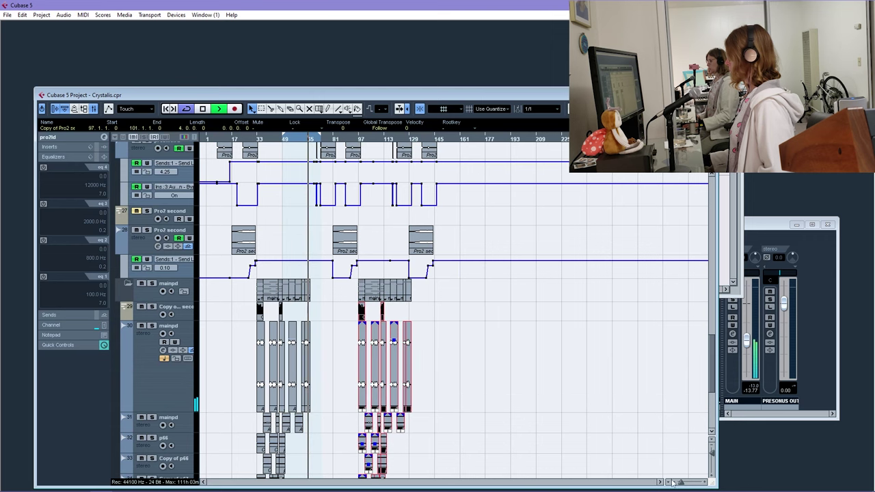
Play the transition into bar 97 and check the alignment of the copied events across the synth, bass, Pro2 and mainpd tracks
{"action": "left_click_drag", "start_coordinate": [681, 483], "coordinate": [682, 483]}
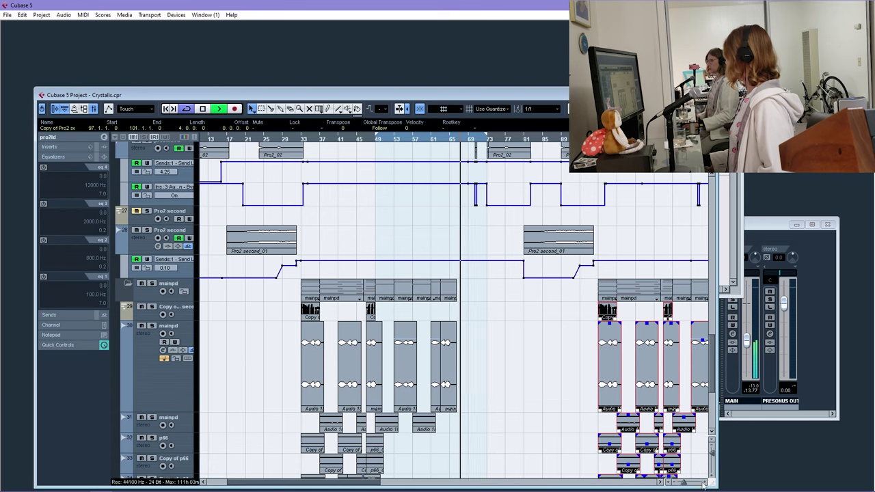
{"action": "left_click_drag", "start_coordinate": [683, 483], "coordinate": [685, 482]}
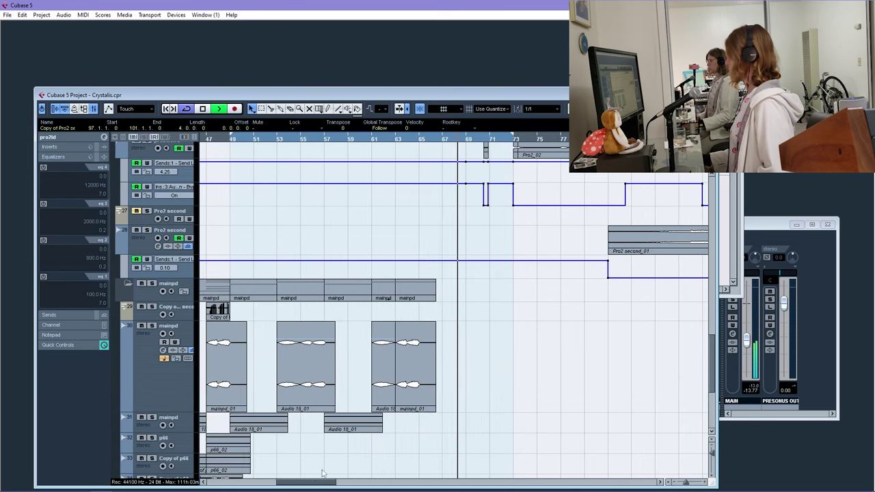
{"action": "left_click_drag", "start_coordinate": [316, 484], "coordinate": [362, 488]}
{"action": "scroll", "coordinate": [428, 361], "scroll_direction": "up", "scroll_amount": 6}
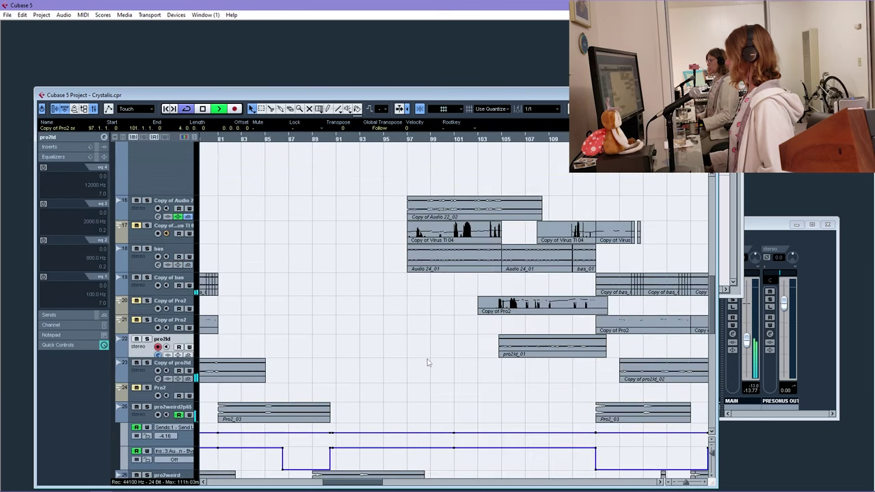
{"action": "scroll", "coordinate": [423, 364], "scroll_direction": "down", "scroll_amount": 6}
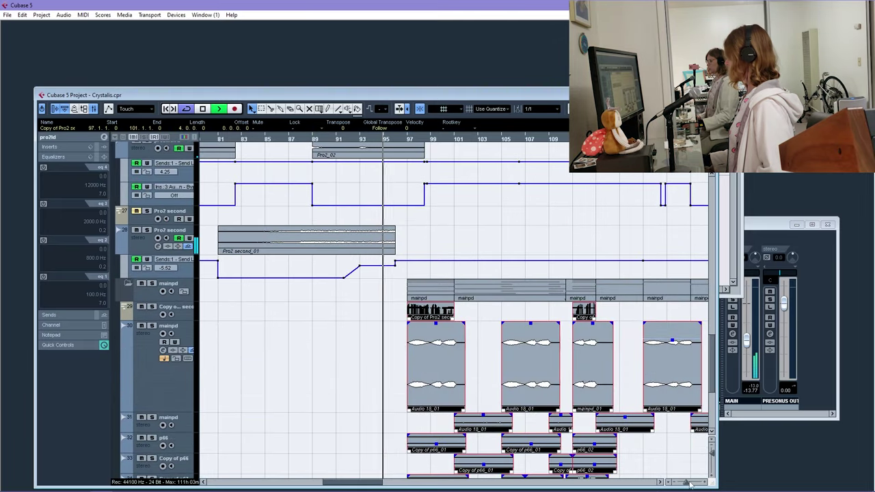
{"action": "left_click_drag", "start_coordinate": [688, 484], "coordinate": [686, 438]}
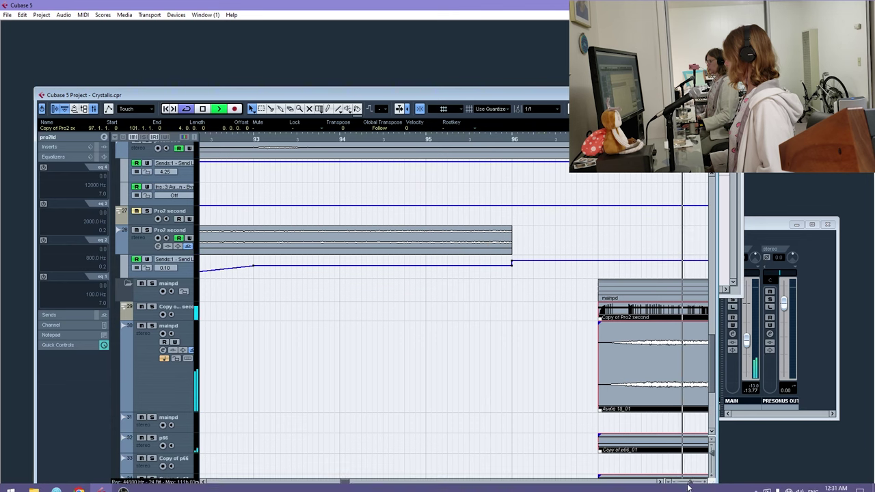
{"action": "left_click_drag", "start_coordinate": [688, 482], "coordinate": [667, 454]}
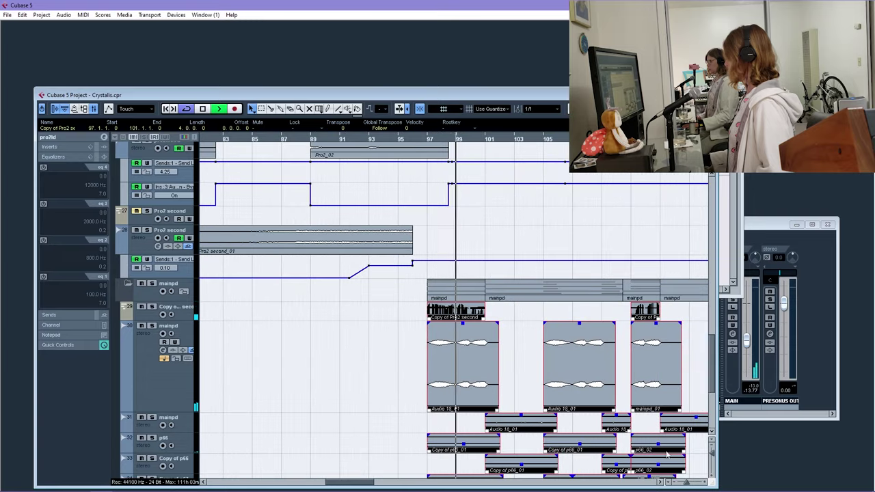
{"action": "scroll", "coordinate": [564, 361], "scroll_direction": "up", "scroll_amount": 10}
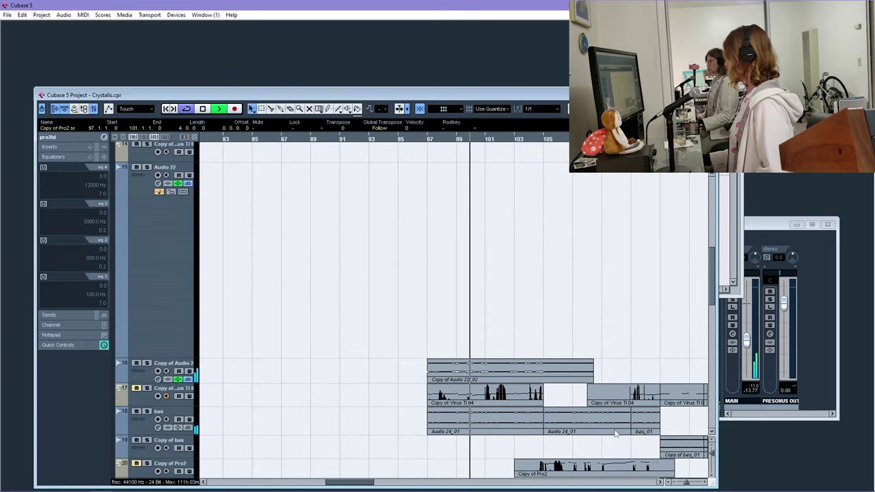
{"action": "left_click_drag", "start_coordinate": [683, 482], "coordinate": [447, 357]}
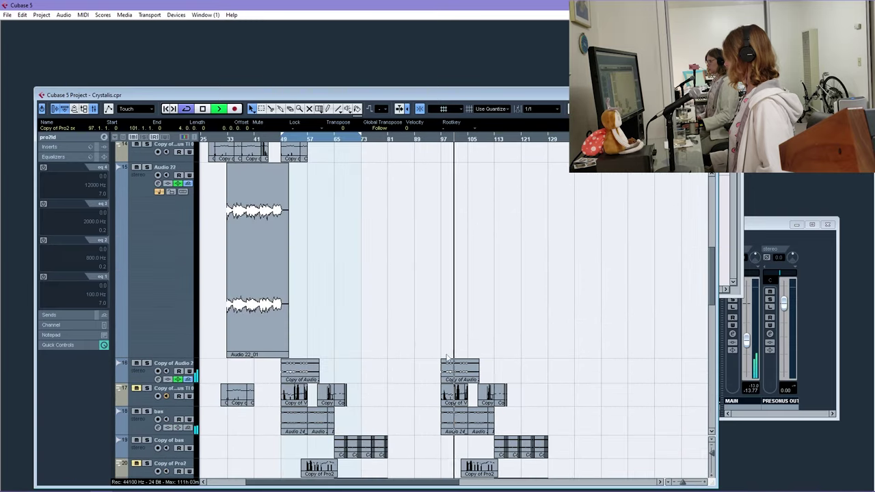
{"action": "scroll", "coordinate": [447, 357], "scroll_direction": "down", "scroll_amount": 10}
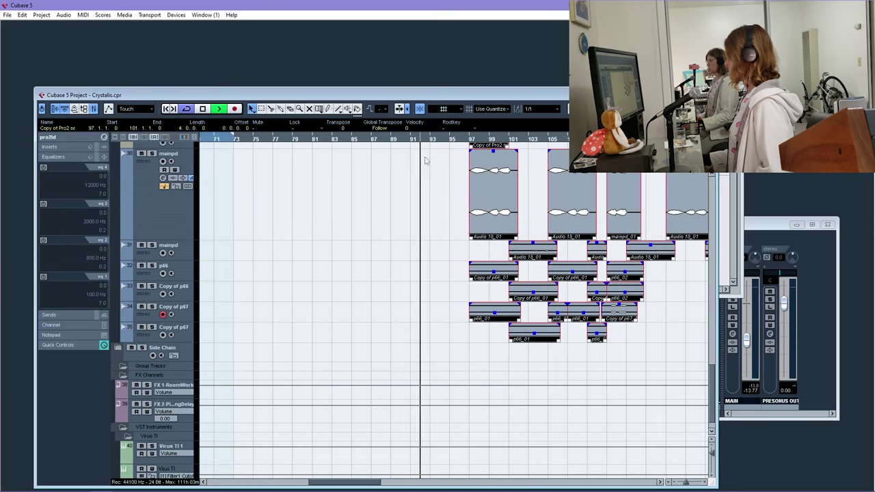
{"action": "scroll", "coordinate": [426, 160], "scroll_direction": "up", "scroll_amount": 3}
{"action": "scroll", "coordinate": [410, 264], "scroll_direction": "up", "scroll_amount": 10}
{"action": "scroll", "coordinate": [443, 309], "scroll_direction": "down", "scroll_amount": 4}
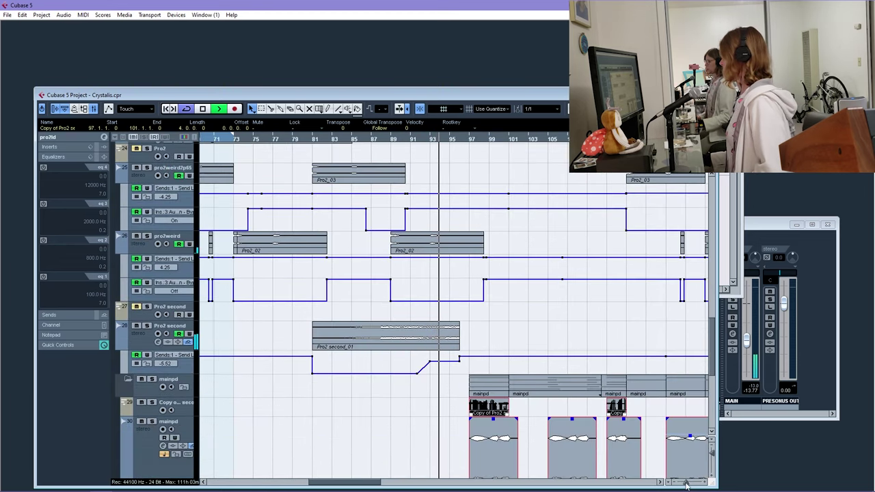
{"action": "left_click_drag", "start_coordinate": [685, 484], "coordinate": [682, 484]}
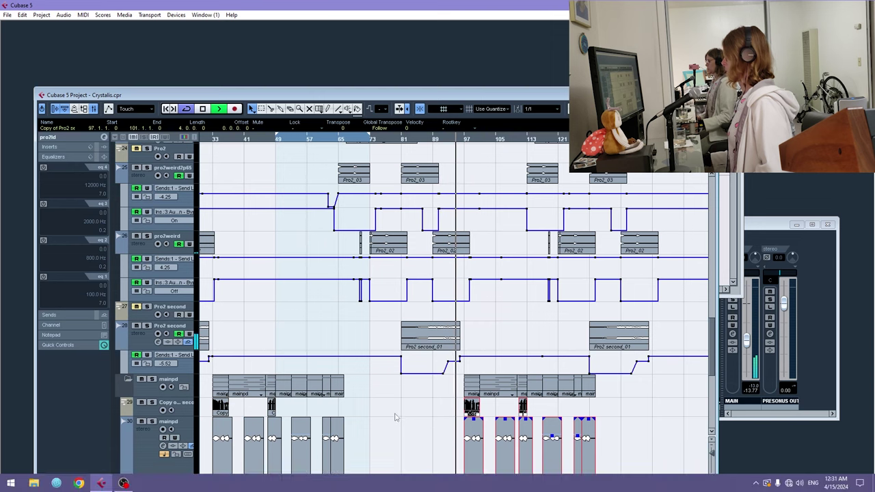
Copy the BD, Snare, Clap, Hat and Hat2 events starting at bar 49 so that the copies start at bar 101
{"action": "scroll", "coordinate": [410, 410], "scroll_direction": "left", "scroll_amount": 4}
{"action": "scroll", "coordinate": [465, 373], "scroll_direction": "up", "scroll_amount": 10}
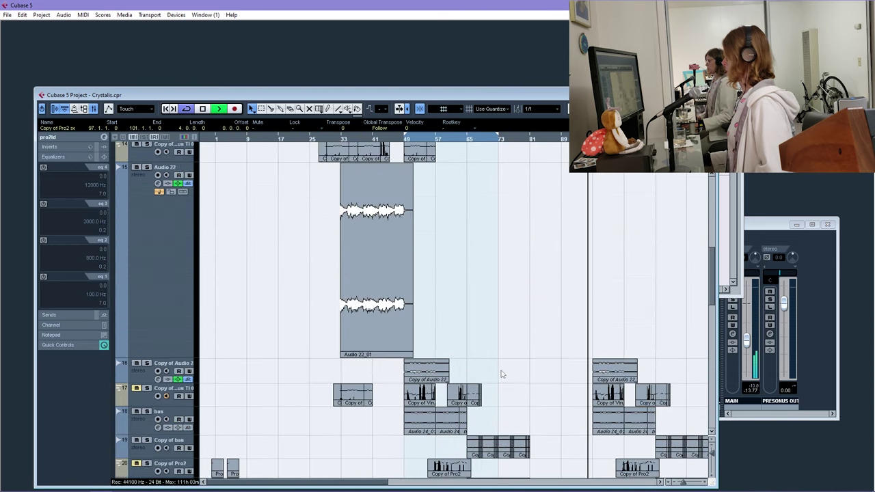
{"action": "scroll", "coordinate": [436, 373], "scroll_direction": "up", "scroll_amount": 3}
{"action": "left_click_drag", "start_coordinate": [595, 386], "coordinate": [360, 304]}
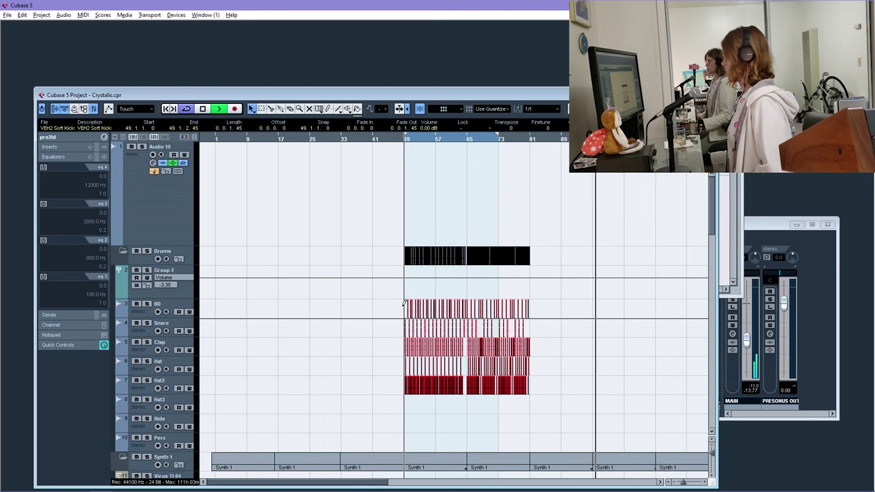
{"action": "left_click_drag", "start_coordinate": [405, 309], "coordinate": [607, 316]}
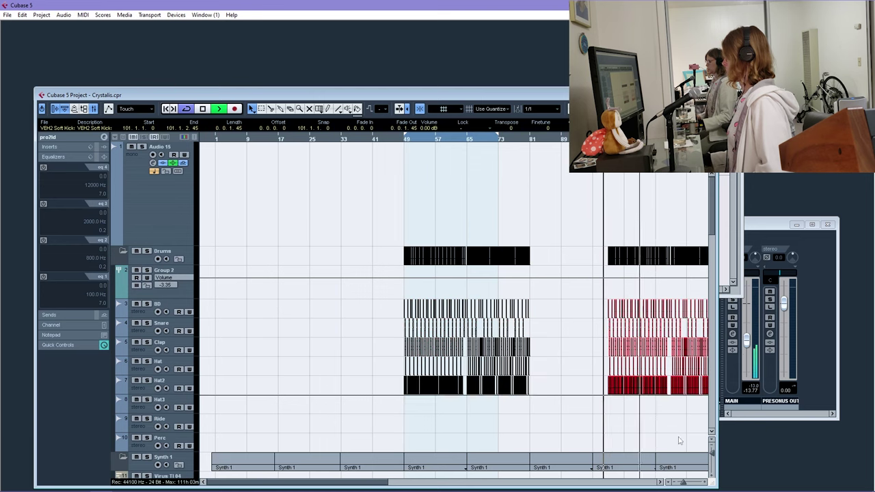
Check the start of the copied drums at bar 101 and play the transition into the bass, Pro2 and mainpd copies at bar 97
{"action": "left_click_drag", "start_coordinate": [682, 482], "coordinate": [690, 484]}
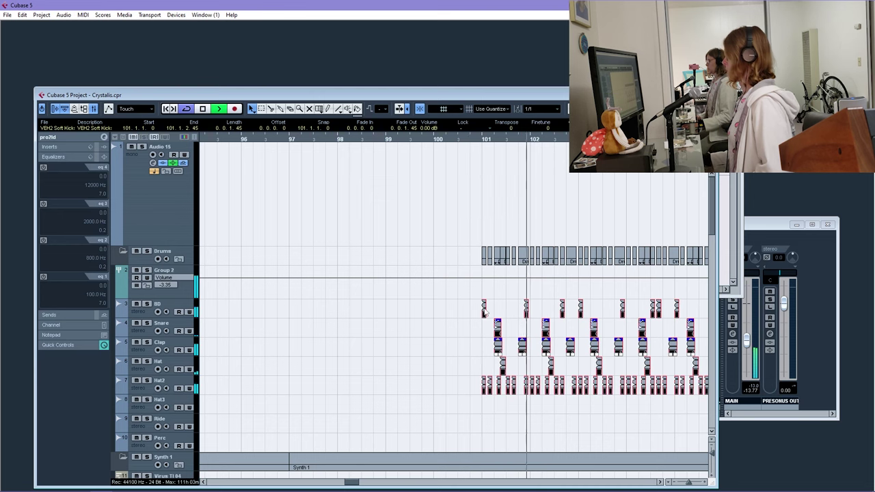
{"action": "left_click_drag", "start_coordinate": [689, 482], "coordinate": [687, 485]}
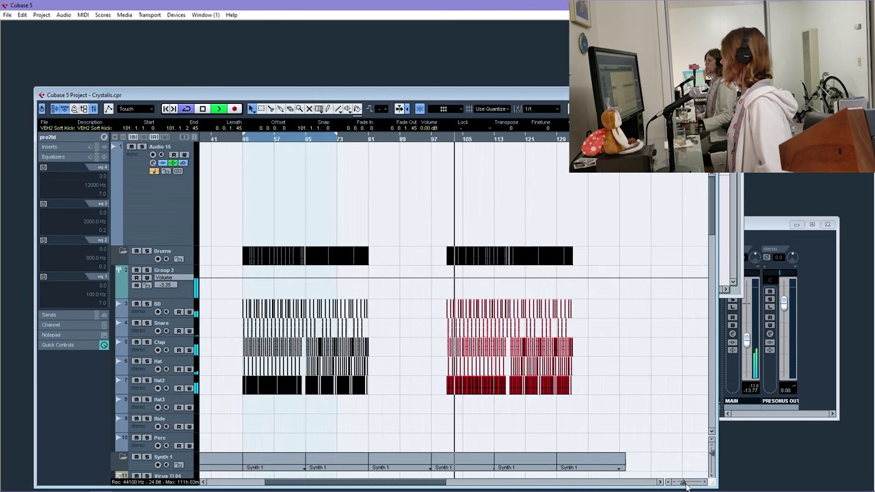
{"action": "mouse_move", "coordinate": [410, 152]}
{"action": "left_mouse_down"}
{"action": "mouse_move", "coordinate": [402, 160]}
{"action": "mouse_move", "coordinate": [402, 152]}
{"action": "left_mouse_up"}
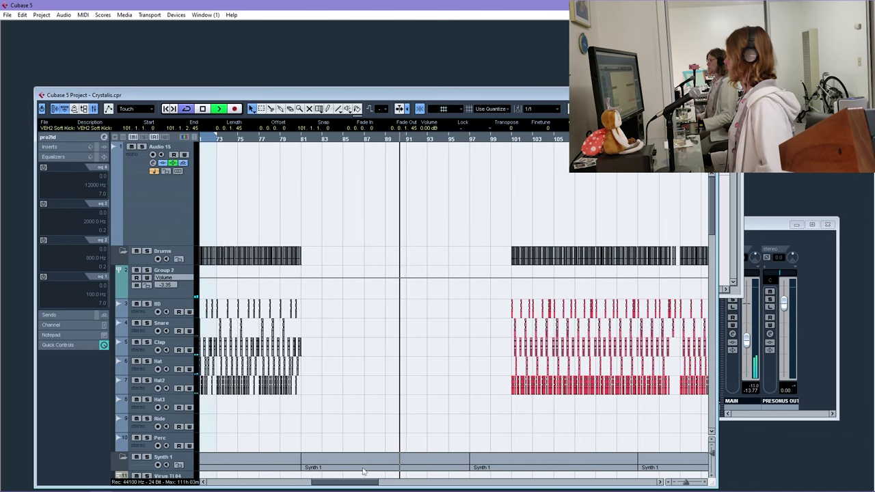
{"action": "left_click_drag", "start_coordinate": [364, 486], "coordinate": [371, 486]}
{"action": "scroll", "coordinate": [437, 326], "scroll_direction": "down", "scroll_amount": 6}
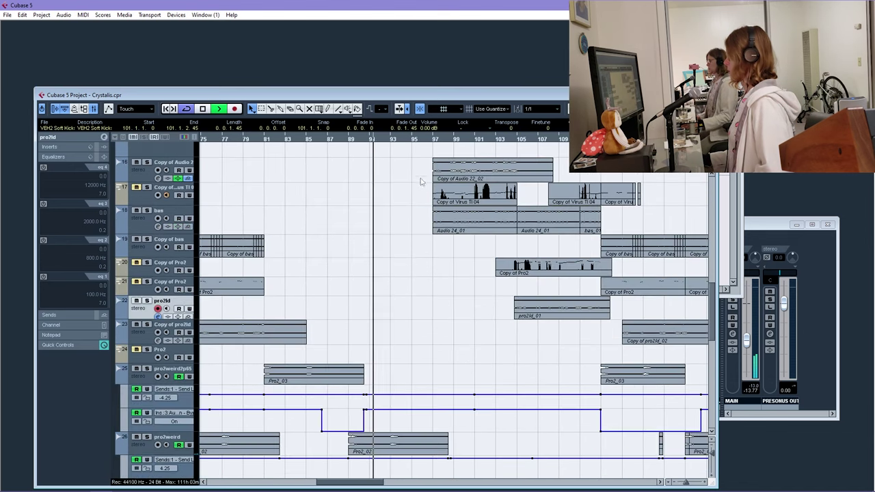
{"action": "left_click", "coordinate": [419, 142]}
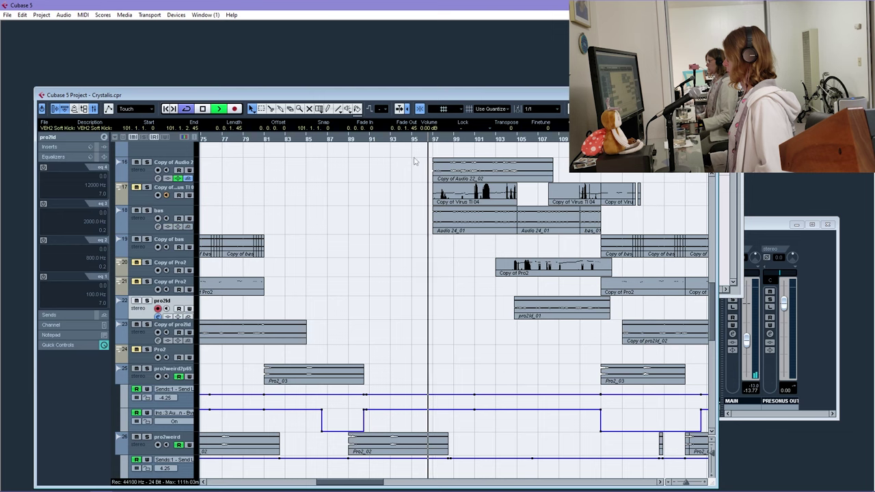
{"action": "scroll", "coordinate": [441, 391], "scroll_direction": "down", "scroll_amount": 4}
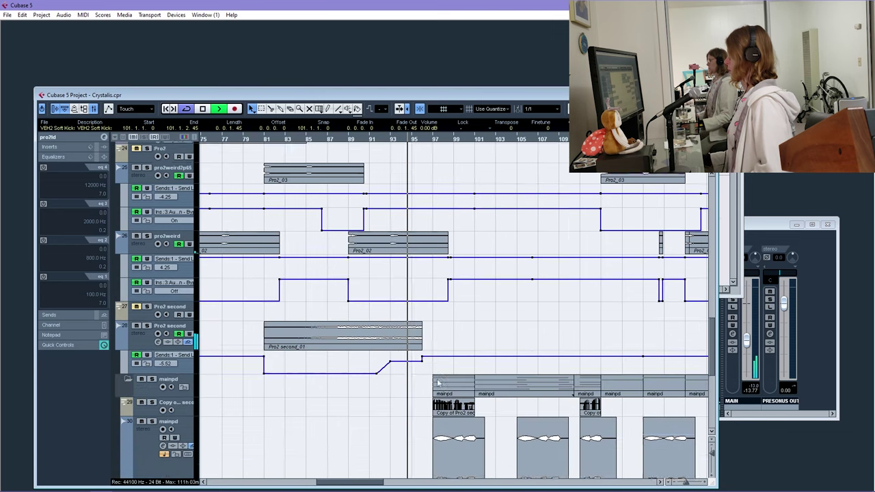
{"action": "scroll", "coordinate": [439, 383], "scroll_direction": "down", "scroll_amount": 2}
{"action": "scroll", "coordinate": [465, 369], "scroll_direction": "right", "scroll_amount": 3}
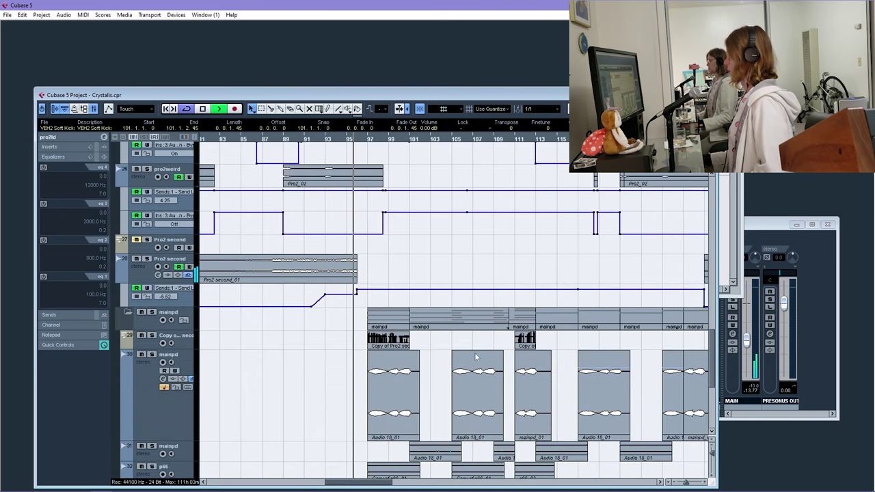
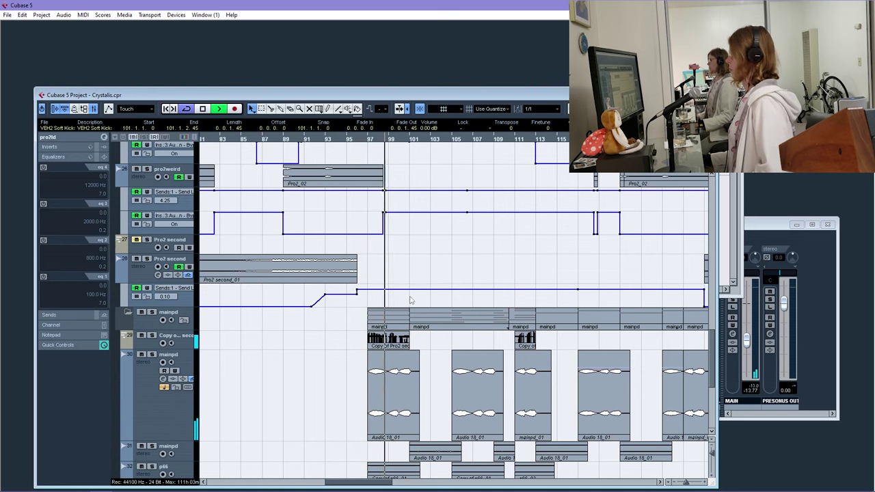
{"action": "scroll", "coordinate": [409, 302], "scroll_direction": "down", "scroll_amount": 5}
{"action": "scroll", "coordinate": [407, 303], "scroll_direction": "up", "scroll_amount": 3}
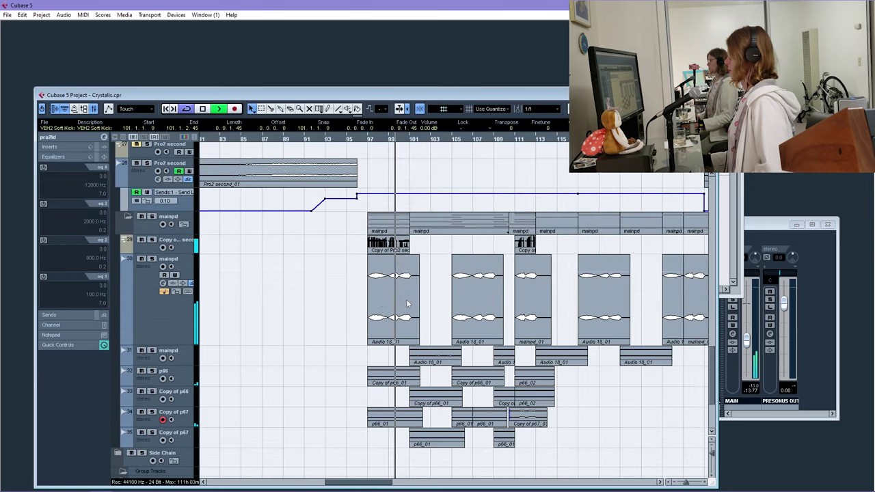
Try removing the Audio 18_01 event at bar 97 on the large mainpd track, undo the deletion and replay the transition
{"action": "left_click", "coordinate": [381, 301]}
{"action": "key", "text": "Delete"}
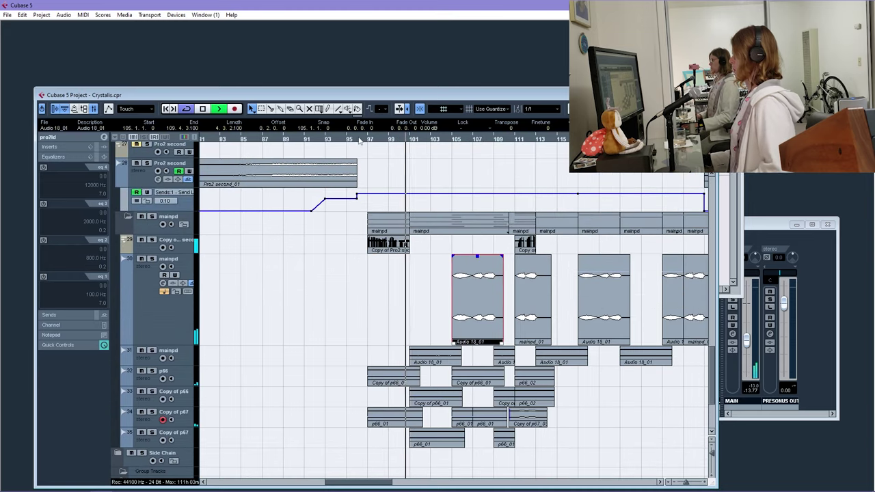
{"action": "key", "text": "ctrl+z"}
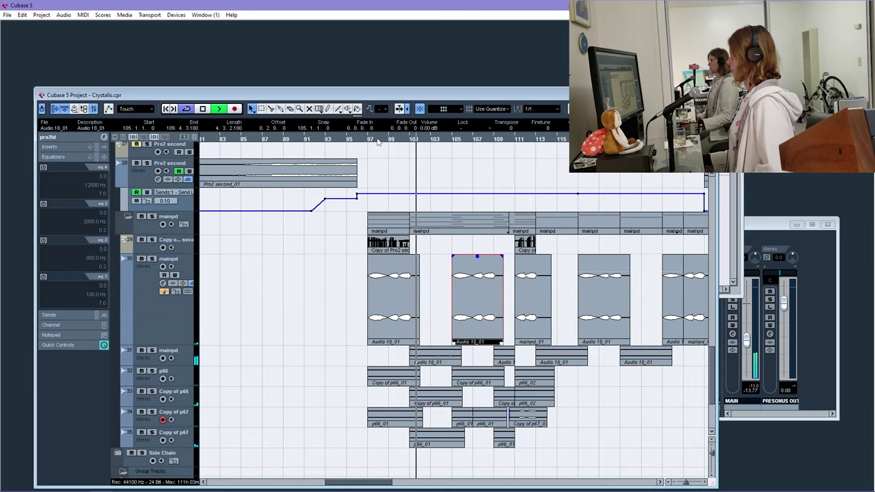
{"action": "left_click_drag", "start_coordinate": [379, 139], "coordinate": [350, 155]}
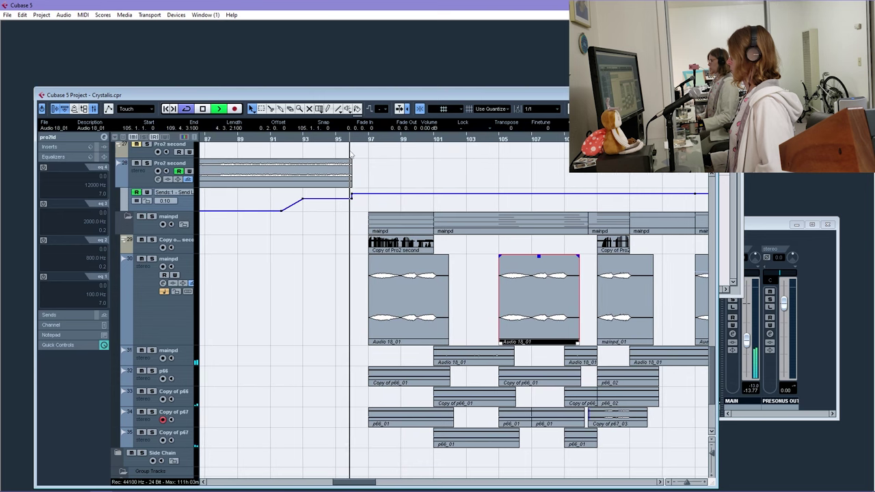
{"action": "left_click_drag", "start_coordinate": [355, 473], "coordinate": [364, 473]}
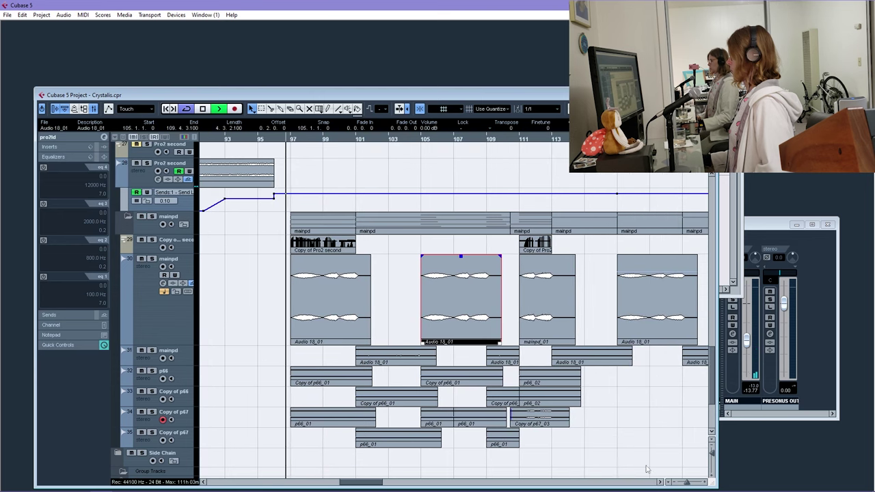
Examine and play the start of the Audio 22_01 recording around bar 33 against the neighbouring Audio 16 and Virus TI tracks
{"action": "key", "text": "g"}
{"action": "key", "text": "g"}
{"action": "key", "text": "g"}
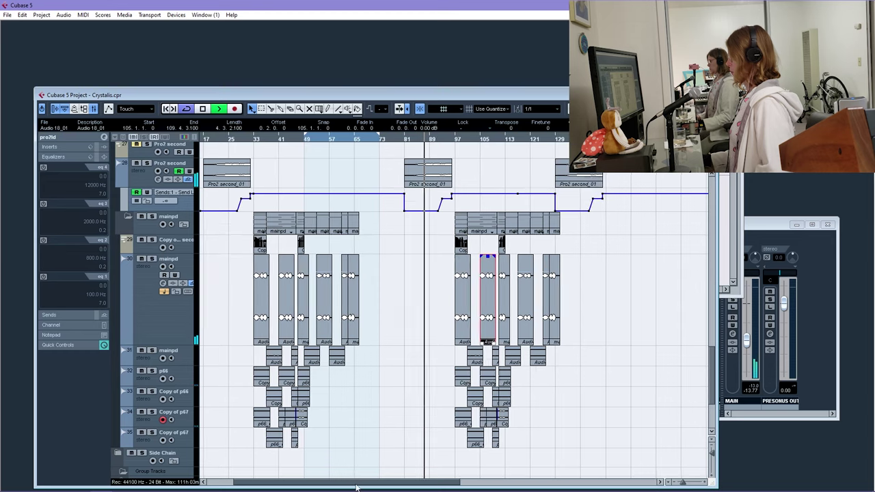
{"action": "scroll", "coordinate": [343, 386], "scroll_direction": "up", "scroll_amount": 5}
{"action": "scroll", "coordinate": [335, 274], "scroll_direction": "up", "scroll_amount": 3}
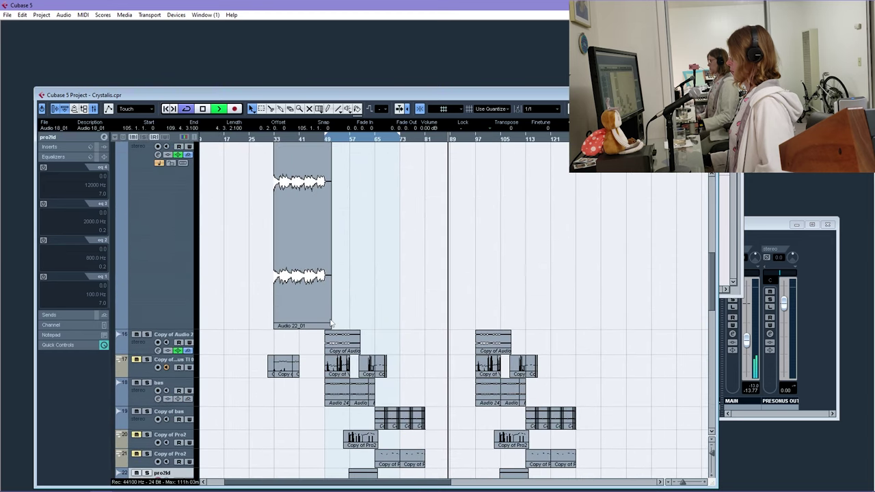
{"action": "scroll", "coordinate": [331, 321], "scroll_direction": "up", "scroll_amount": 1}
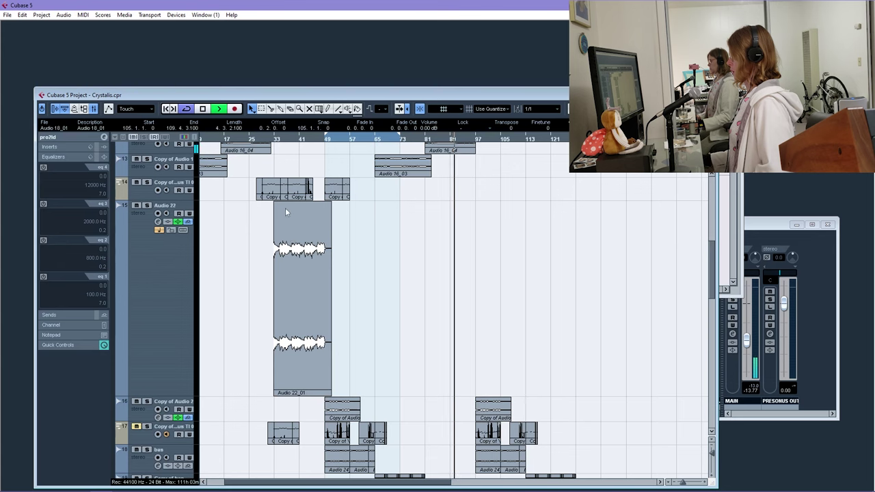
{"action": "left_click", "coordinate": [261, 150]}
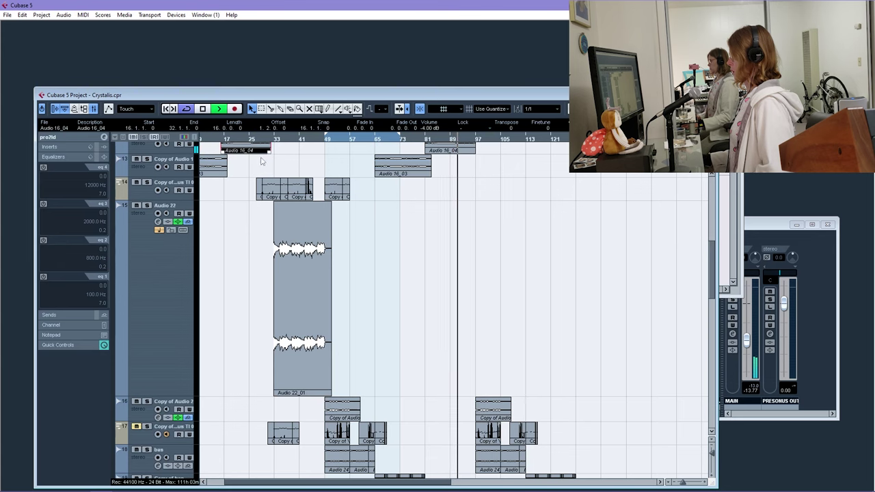
{"action": "key", "text": "h"}
{"action": "key", "text": "h"}
{"action": "key", "text": "h"}
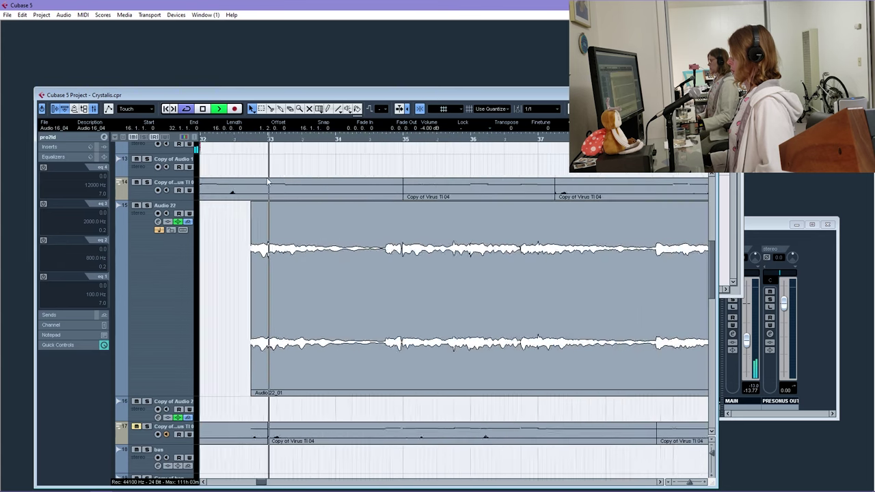
{"action": "key", "text": "space"}
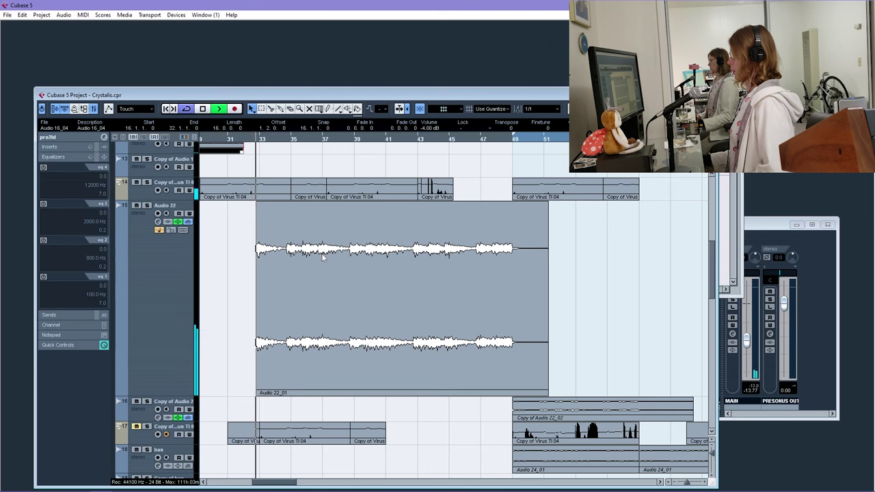
Copy the Audio 22_01 event from around bar 33 so that the copy starts at bar 98 on the same track
{"action": "key", "text": "g"}
{"action": "key", "text": "g"}
{"action": "key", "text": "g"}
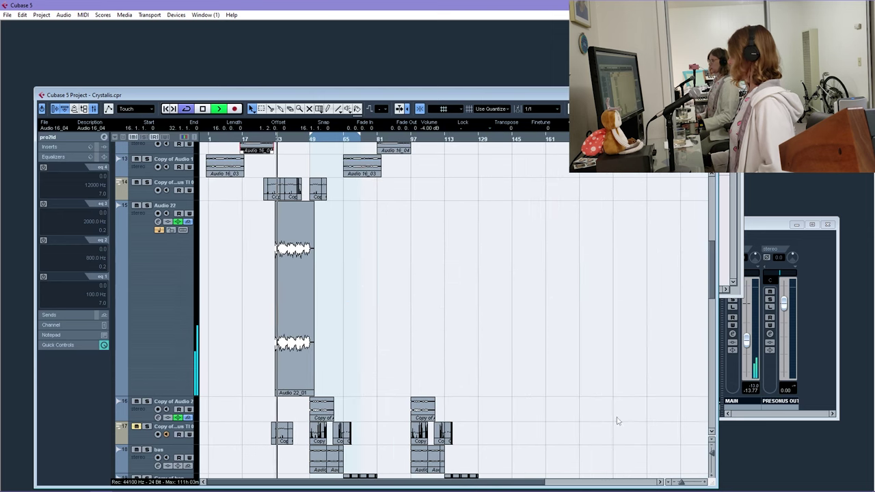
{"action": "left_click_drag", "start_coordinate": [277, 281], "coordinate": [414, 235]}
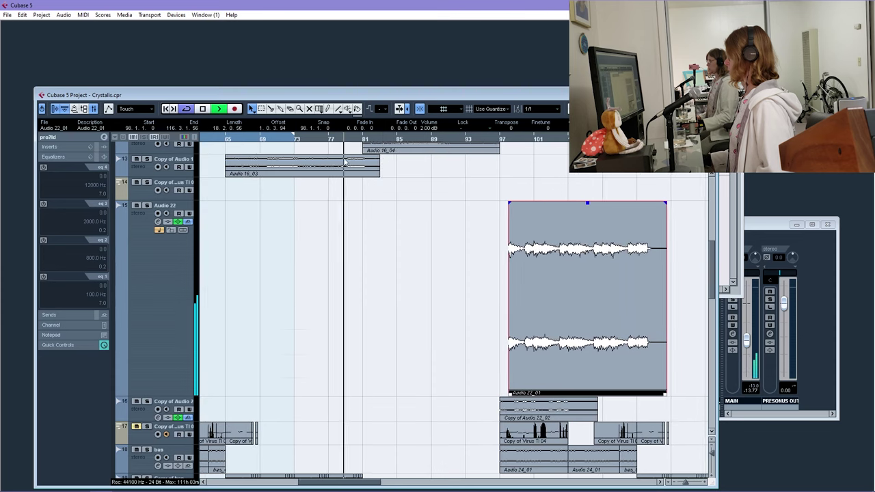
Set the grid quantize value to 1/8 and move the Audio 22_01 copy so that it starts at 96.4.1.0
{"action": "key", "text": "h"}
{"action": "key", "text": "h"}
{"action": "scroll", "coordinate": [376, 362], "scroll_direction": "down", "scroll_amount": 6}
{"action": "left_click_drag", "start_coordinate": [361, 483], "coordinate": [372, 483]}
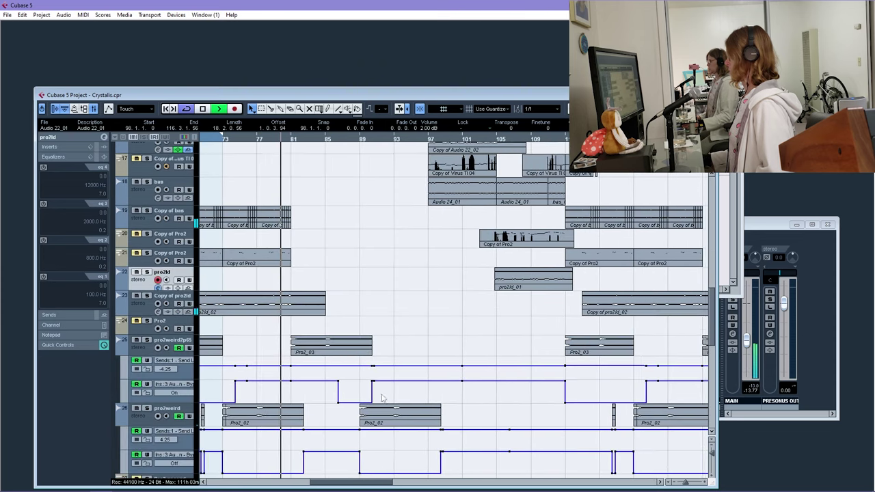
{"action": "scroll", "coordinate": [405, 216], "scroll_direction": "up", "scroll_amount": 5}
{"action": "left_click", "coordinate": [407, 142]}
{"action": "key", "text": "h"}
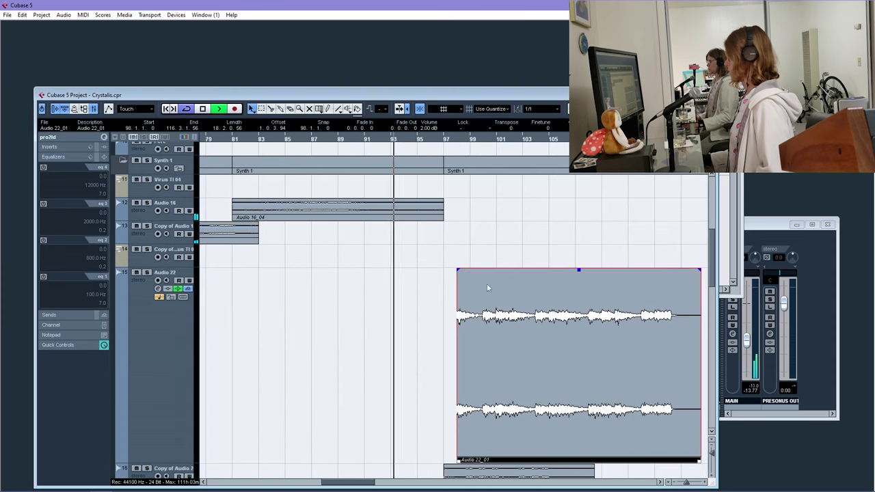
{"action": "left_click", "coordinate": [531, 110]}
{"action": "left_click", "coordinate": [533, 149]}
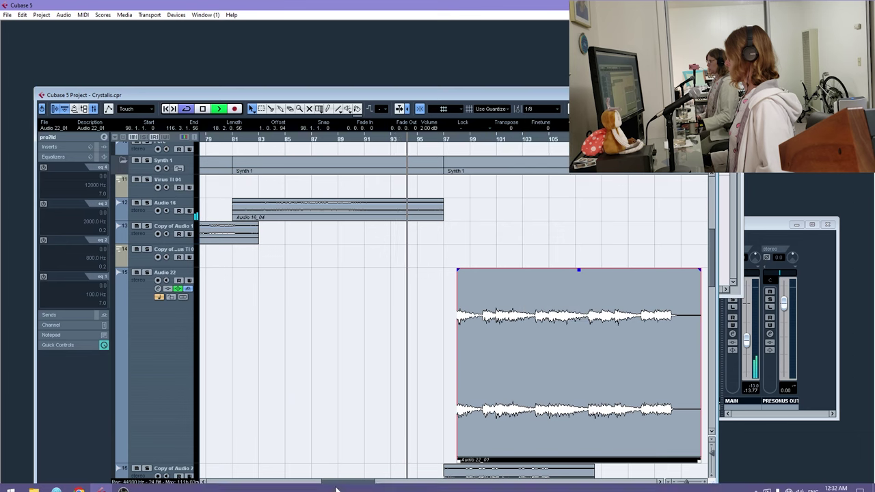
{"action": "left_click_drag", "start_coordinate": [362, 483], "coordinate": [282, 483]}
{"action": "left_click_drag", "start_coordinate": [280, 145], "coordinate": [276, 85]}
{"action": "left_click_drag", "start_coordinate": [360, 137], "coordinate": [449, 240]}
{"action": "left_click_drag", "start_coordinate": [548, 287], "coordinate": [437, 285]}
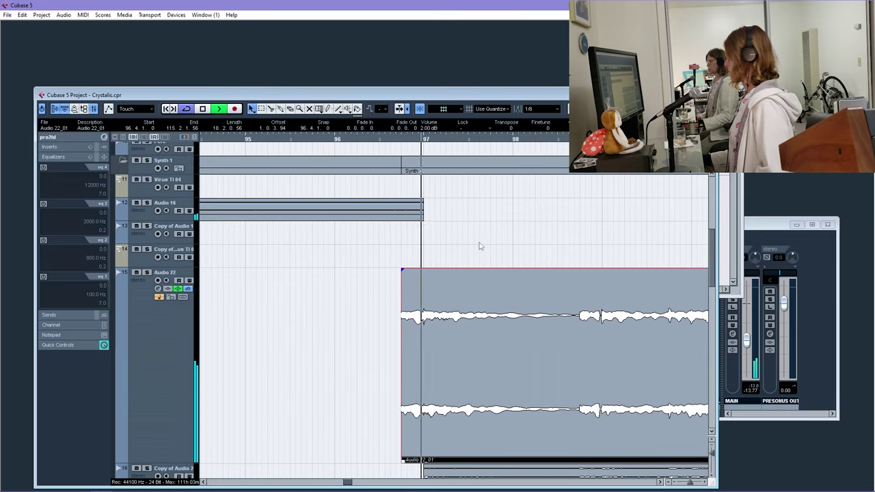
Delete the Copy of Audio 22_02 event at bar 97 on track 16
{"action": "scroll", "coordinate": [478, 246], "scroll_direction": "down", "scroll_amount": 5}
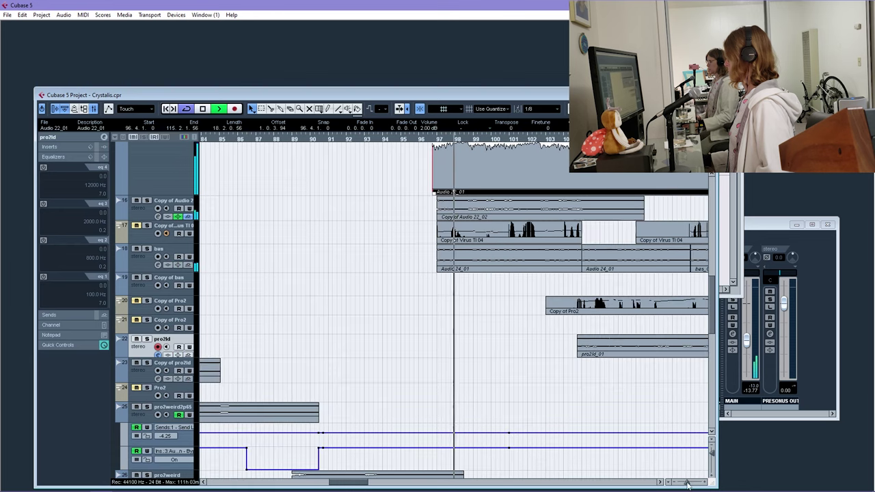
{"action": "key", "text": "g"}
{"action": "key", "text": "g"}
{"action": "scroll", "coordinate": [353, 278], "scroll_direction": "right", "scroll_amount": 4}
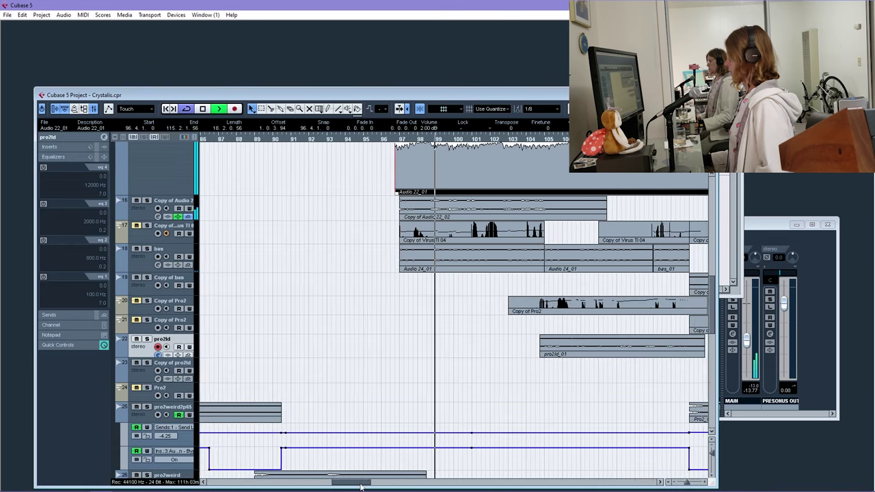
{"action": "left_click", "coordinate": [347, 209]}
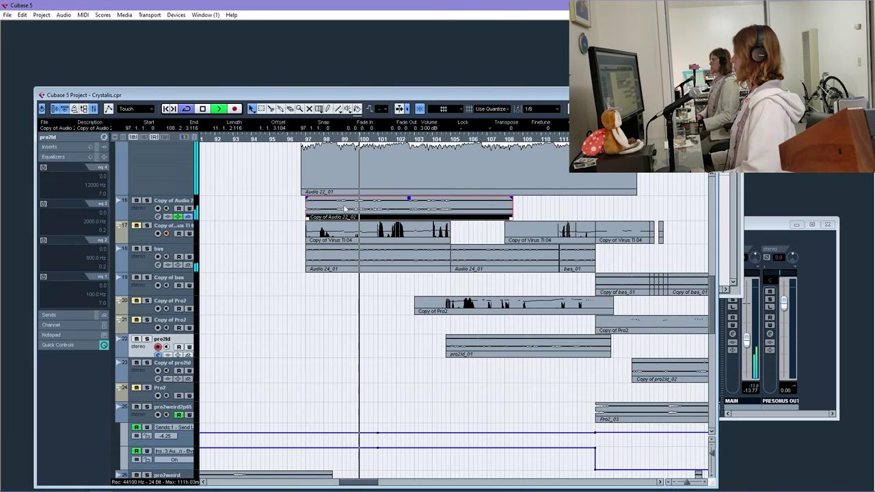
{"action": "key", "text": "Delete"}
Play the transition from about bar 95 and look over the drum, synth and Audio 22 tracks around bar 97
{"action": "left_click", "coordinate": [274, 139]}
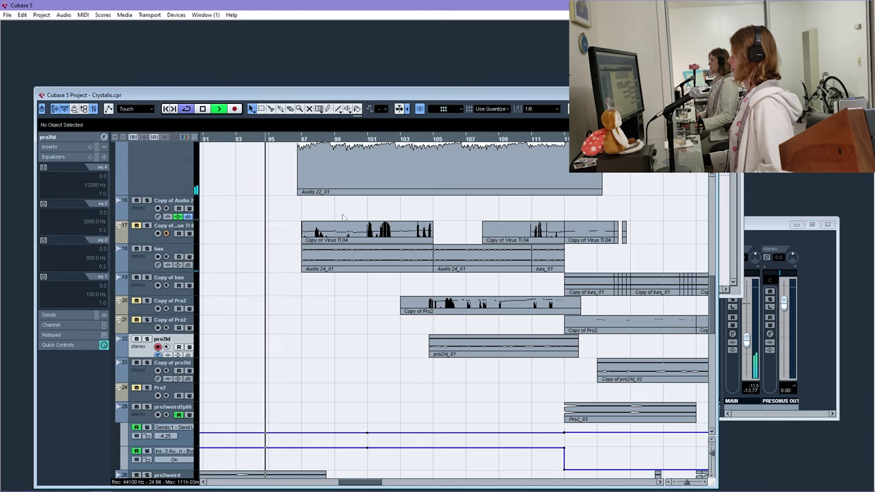
{"action": "scroll", "coordinate": [337, 244], "scroll_direction": "up", "scroll_amount": 3}
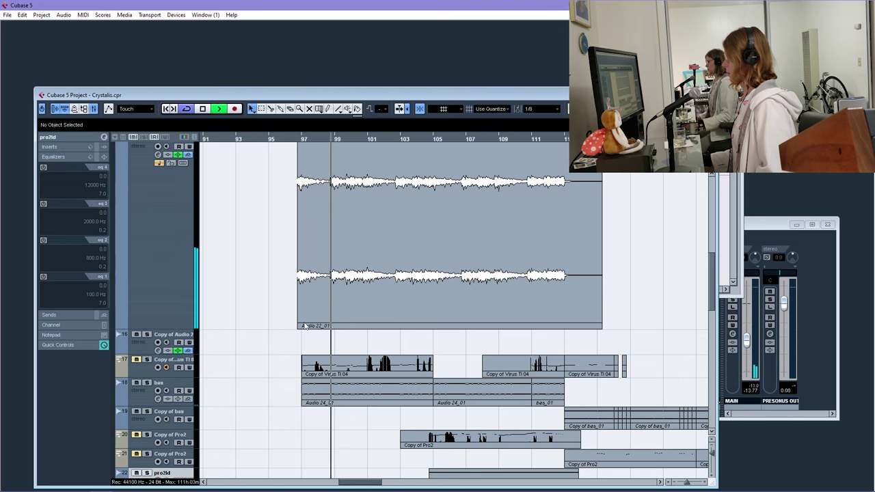
{"action": "scroll", "coordinate": [308, 327], "scroll_direction": "up", "scroll_amount": 5}
{"action": "scroll", "coordinate": [307, 327], "scroll_direction": "down", "scroll_amount": 5}
{"action": "scroll", "coordinate": [307, 323], "scroll_direction": "up", "scroll_amount": 5}
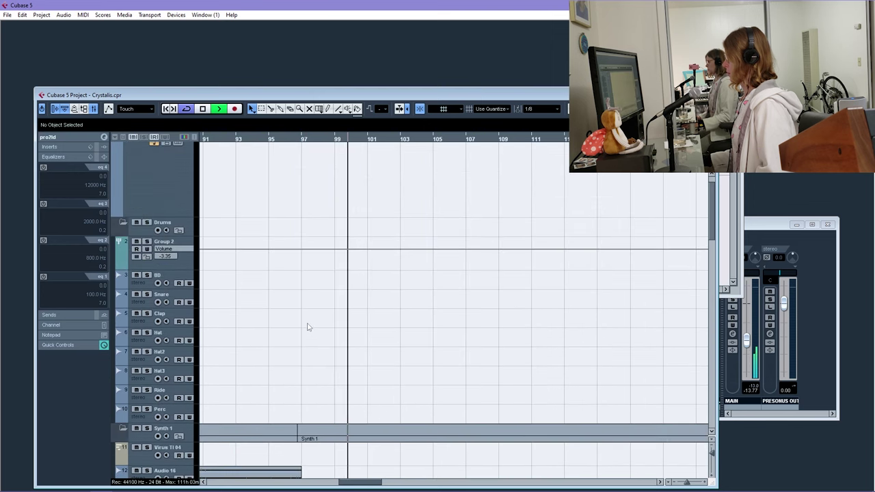
{"action": "scroll", "coordinate": [307, 323], "scroll_direction": "down", "scroll_amount": 4}
{"action": "scroll", "coordinate": [333, 319], "scroll_direction": "up", "scroll_amount": 4}
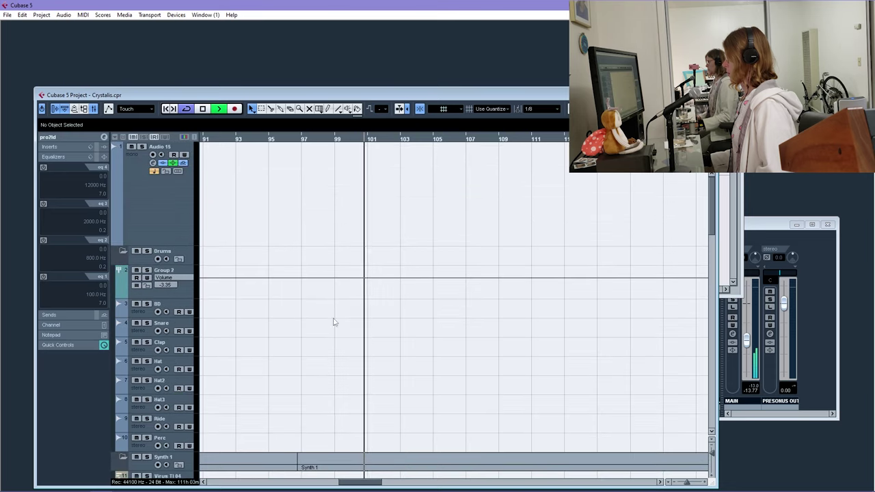
Copy all BD, Snare, Clap, Hat and Hat2 events from bars 49 to 81 so that the copy starts at 105.1.1.0
{"action": "left_click_drag", "start_coordinate": [687, 483], "coordinate": [681, 482]}
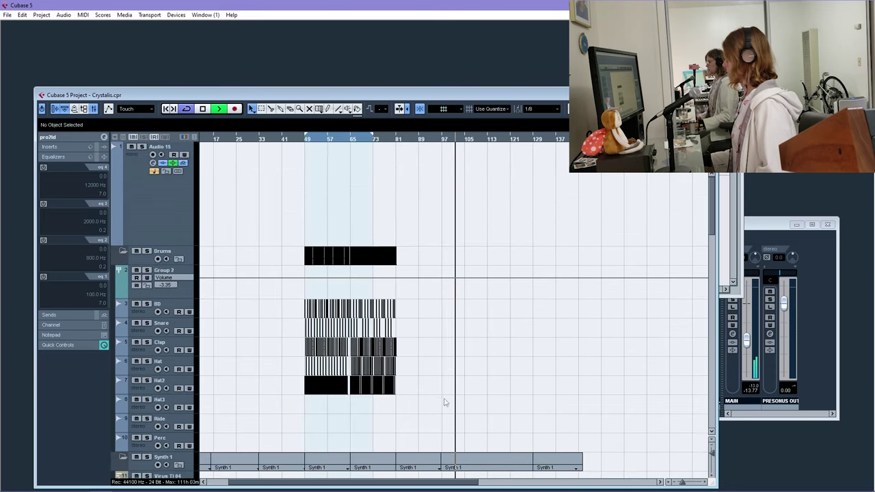
{"action": "left_click_drag", "start_coordinate": [281, 317], "coordinate": [282, 318]}
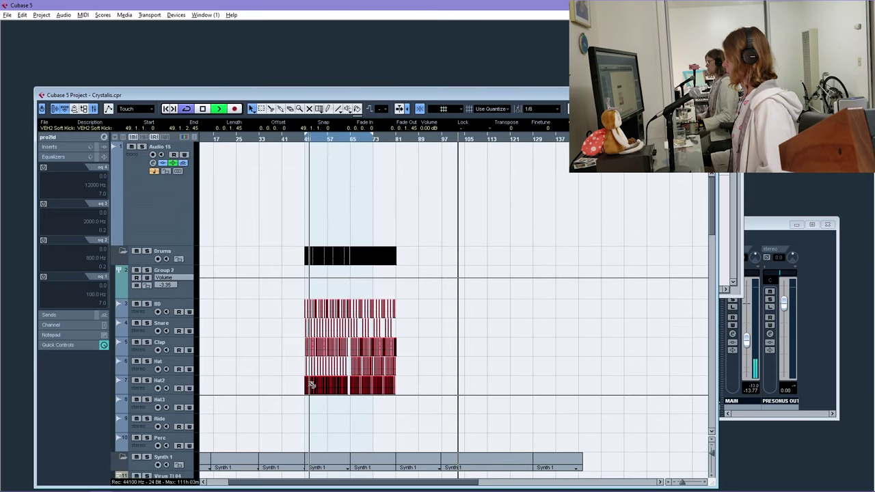
{"action": "left_click_drag", "start_coordinate": [308, 384], "coordinate": [473, 388]}
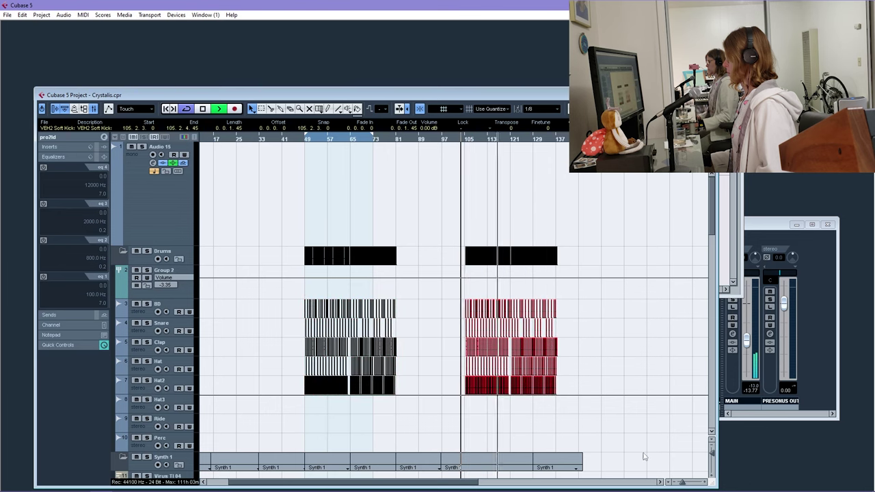
{"action": "left_click_drag", "start_coordinate": [682, 482], "coordinate": [690, 482]}
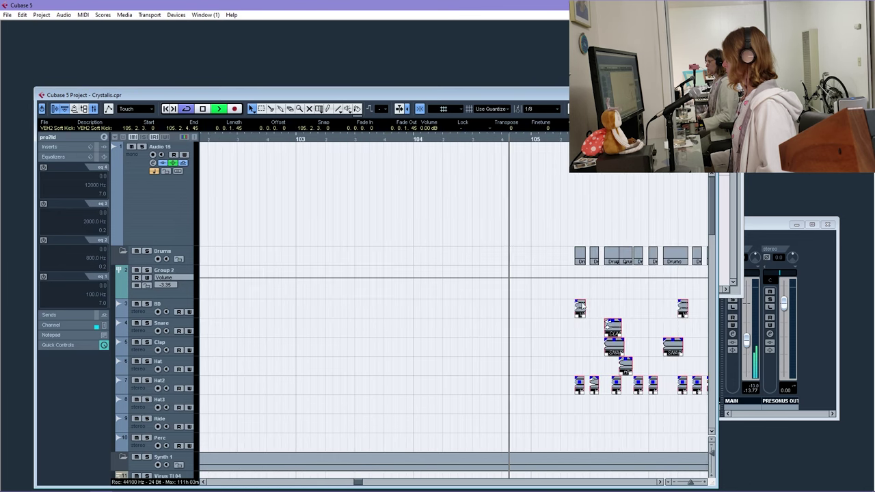
{"action": "left_click_drag", "start_coordinate": [580, 308], "coordinate": [536, 315]}
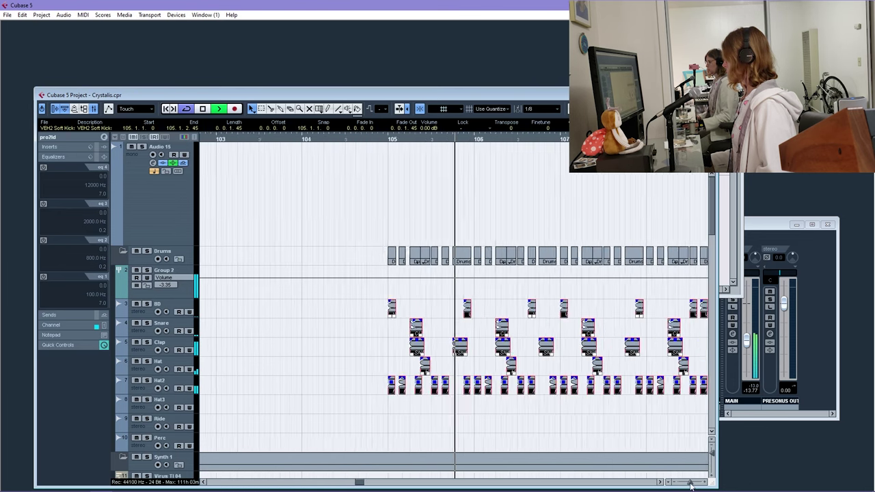
{"action": "key", "text": "g"}
{"action": "key", "text": "g"}
{"action": "key", "text": "g"}
{"action": "left_click_drag", "start_coordinate": [373, 144], "coordinate": [328, 132]}
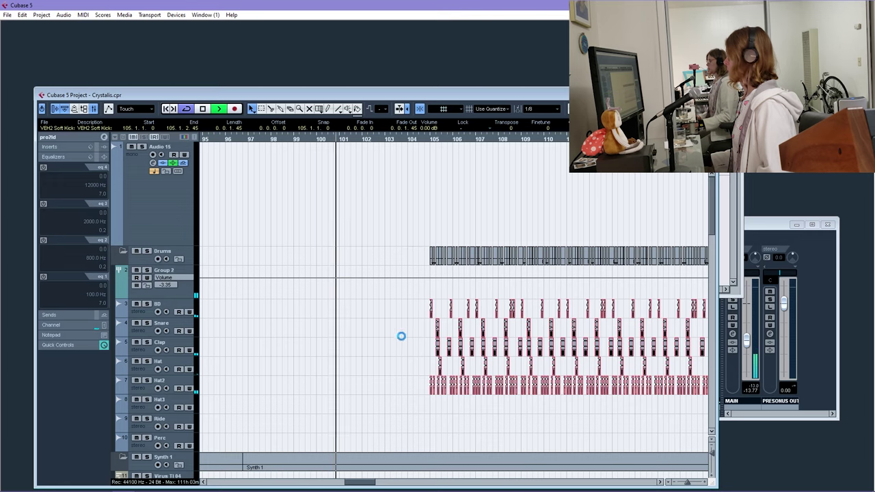
Delete the Copy of bas_01 events between bars 113 and 129 on the Copy of bas track
{"action": "scroll", "coordinate": [401, 336], "scroll_direction": "down", "scroll_amount": 10}
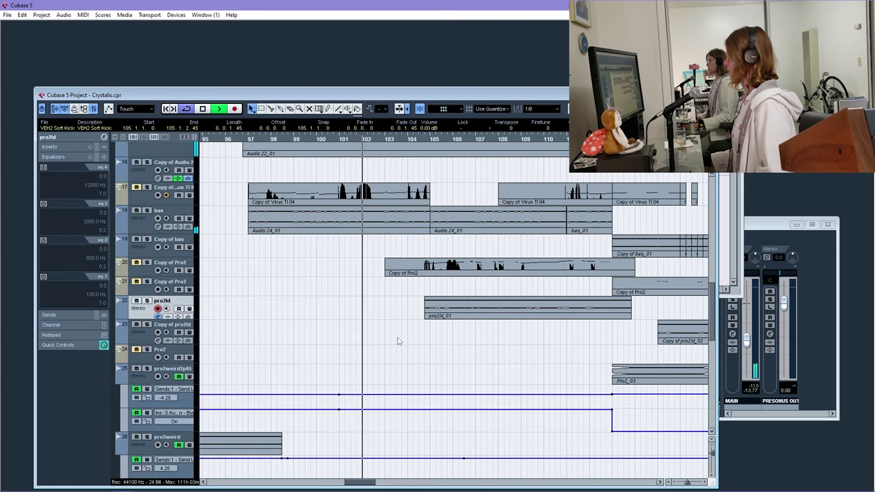
{"action": "left_click_drag", "start_coordinate": [687, 483], "coordinate": [691, 485]}
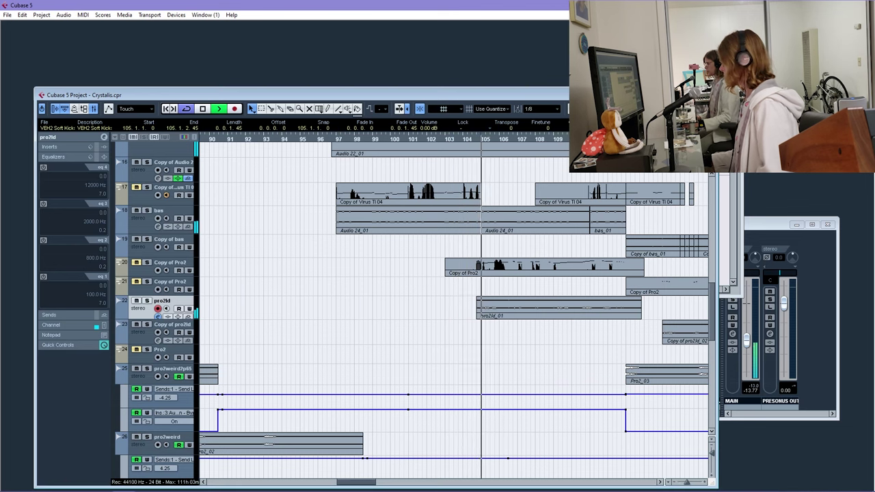
{"action": "left_click_drag", "start_coordinate": [367, 486], "coordinate": [390, 486]}
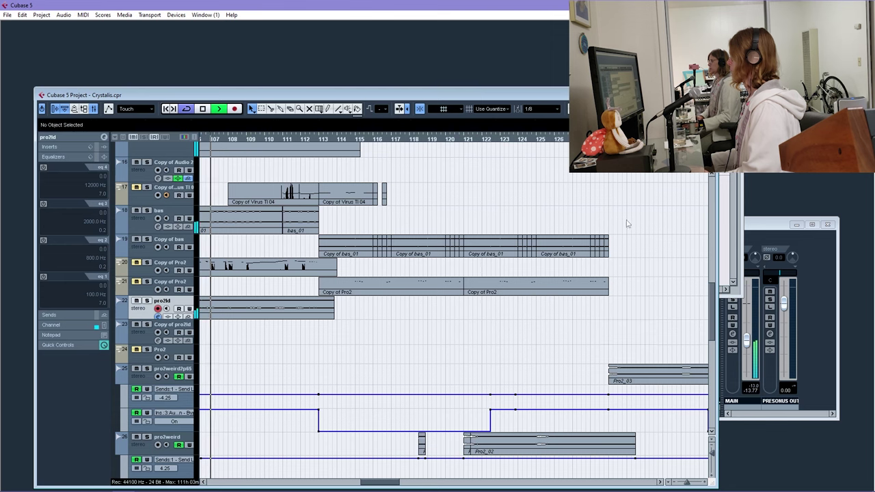
{"action": "left_click_drag", "start_coordinate": [626, 220], "coordinate": [394, 254]}
{"action": "key", "text": "Delete"}
Delete the copied Pro2_02, Pro2_03 and Pro2 second events from about bar 118 onward on the pro2weird and Pro2 second tracks
{"action": "scroll", "coordinate": [464, 301], "scroll_direction": "down", "scroll_amount": 2}
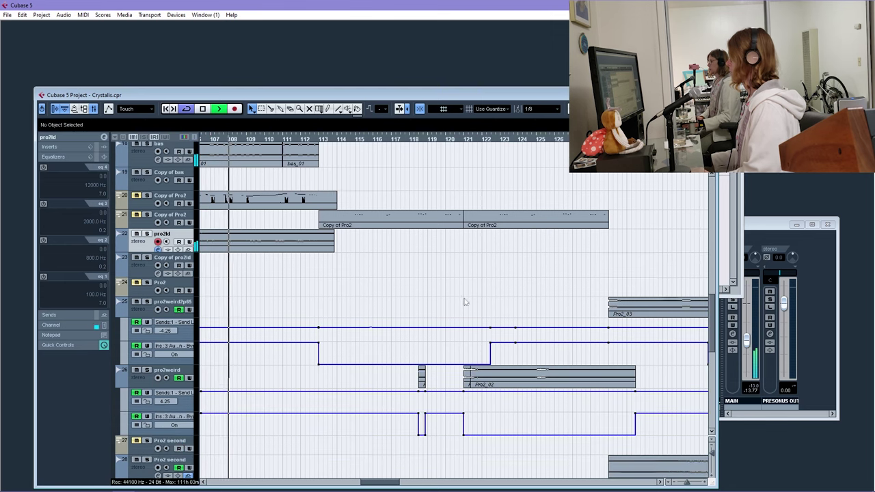
{"action": "left_click_drag", "start_coordinate": [455, 387], "coordinate": [404, 388]}
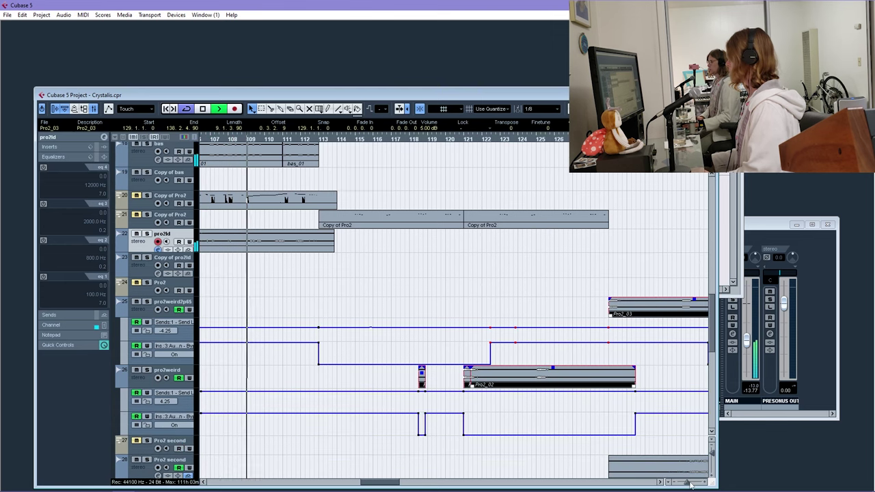
{"action": "left_click_drag", "start_coordinate": [690, 484], "coordinate": [684, 482]}
{"action": "scroll", "coordinate": [611, 337], "scroll_direction": "down", "scroll_amount": 4}
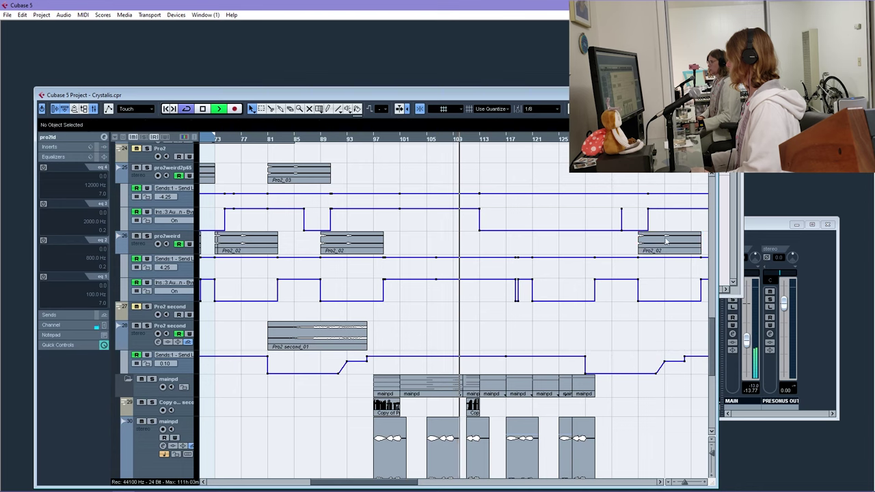
Delete the Audio 18_01 and mainpd events that start at bar 113 or after on the two mainpd tracks
{"action": "scroll", "coordinate": [575, 312], "scroll_direction": "down", "scroll_amount": 6}
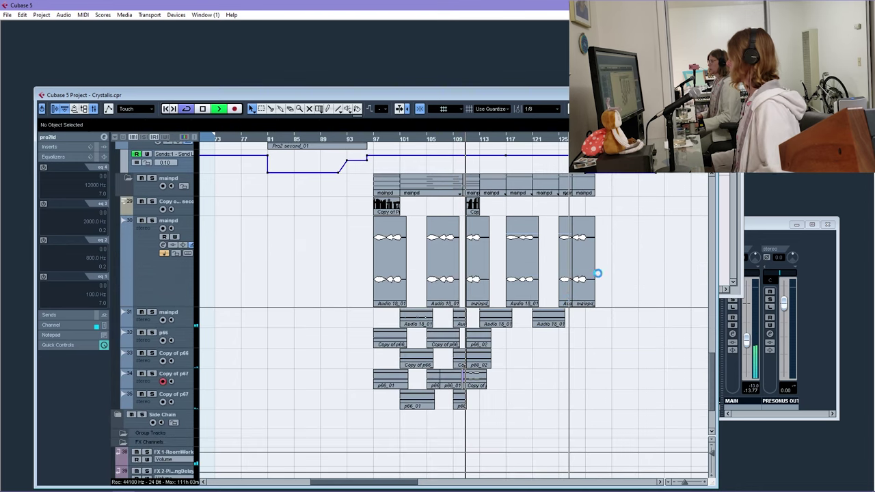
{"action": "left_click_drag", "start_coordinate": [631, 250], "coordinate": [568, 281]}
{"action": "left_click_drag", "start_coordinate": [523, 329], "coordinate": [523, 331]}
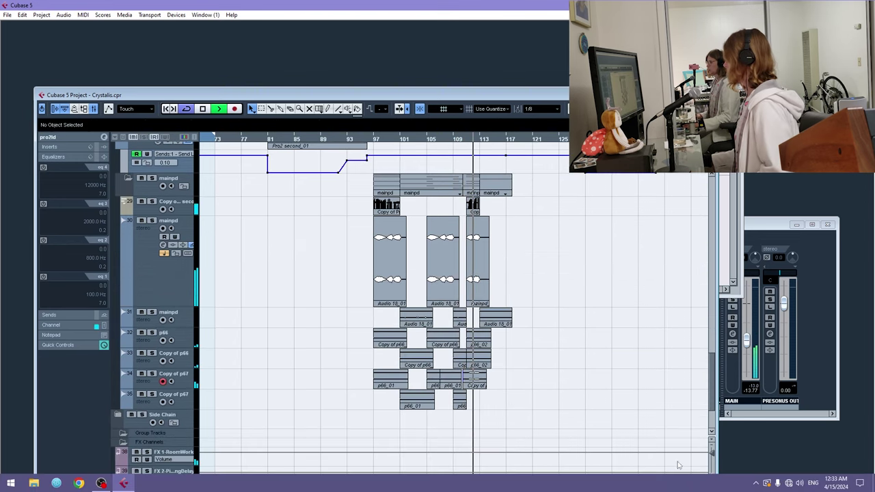
{"action": "left_click_drag", "start_coordinate": [683, 482], "coordinate": [691, 486]}
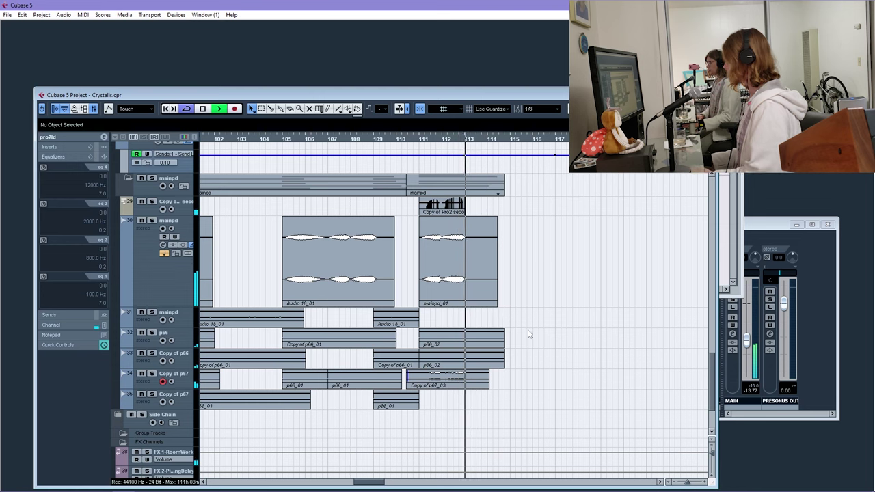
Copy the Audio 18_01, Copy of p66_01 and p66_01 events at bar 101 so that the copies start at 113.1.1.0
{"action": "key", "text": "g"}
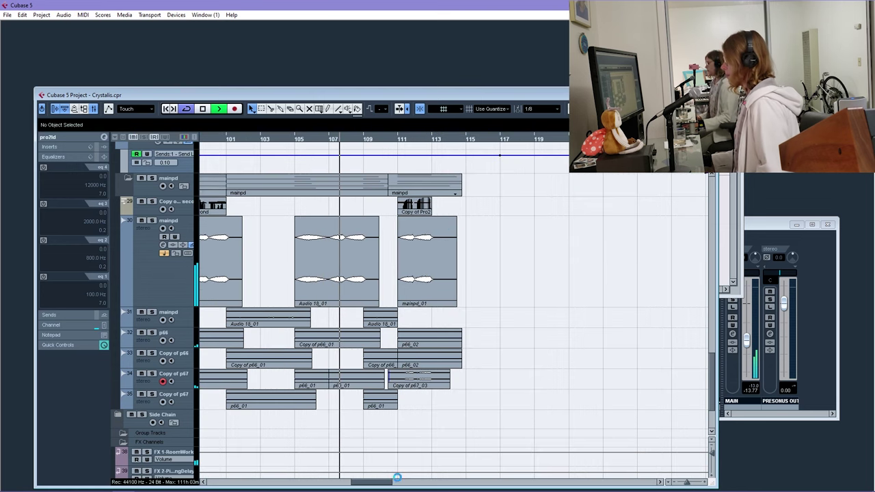
{"action": "left_click_drag", "start_coordinate": [368, 484], "coordinate": [359, 483]}
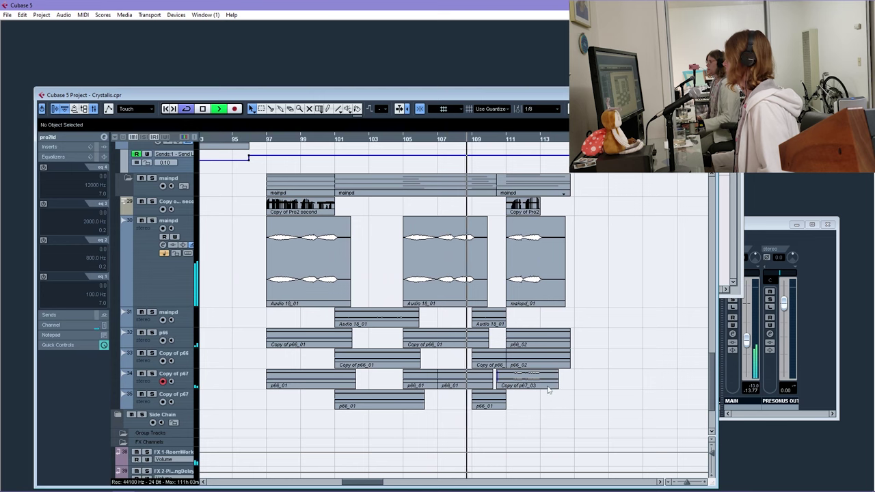
{"action": "left_click_drag", "start_coordinate": [579, 397], "coordinate": [310, 261]}
{"action": "left_click_drag", "start_coordinate": [250, 234], "coordinate": [249, 231]}
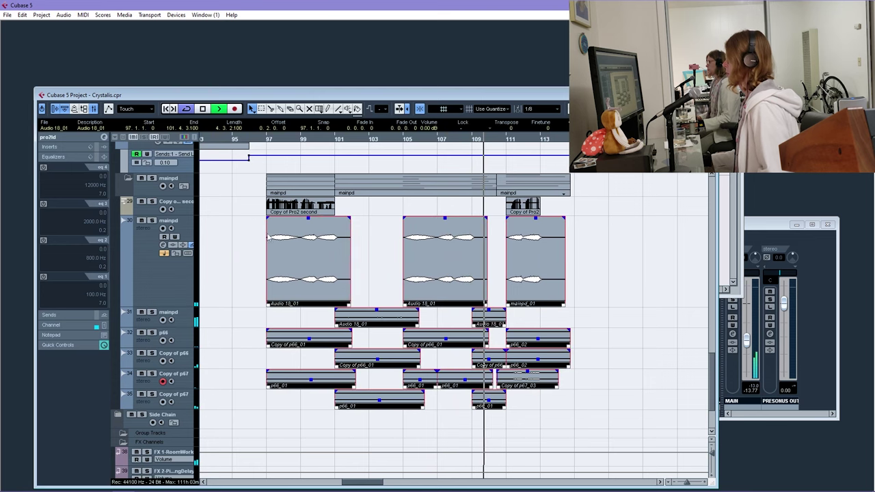
{"action": "left_click", "coordinate": [623, 335]}
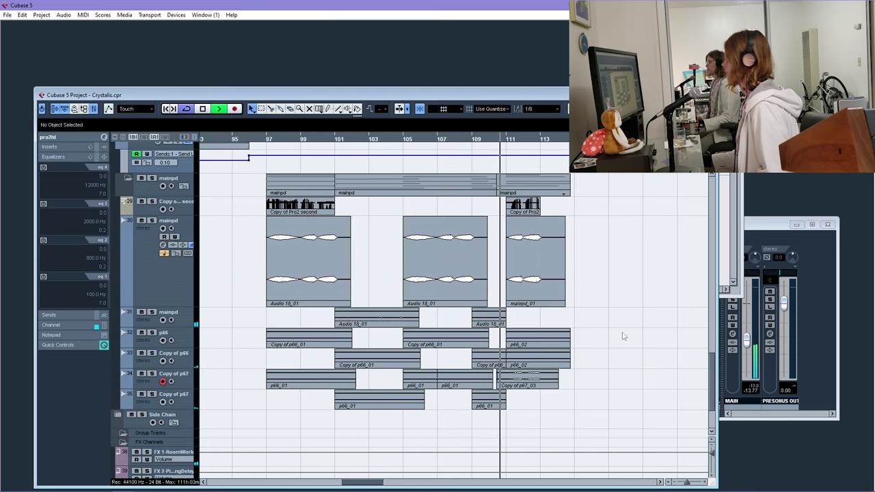
{"action": "left_click", "coordinate": [373, 396]}
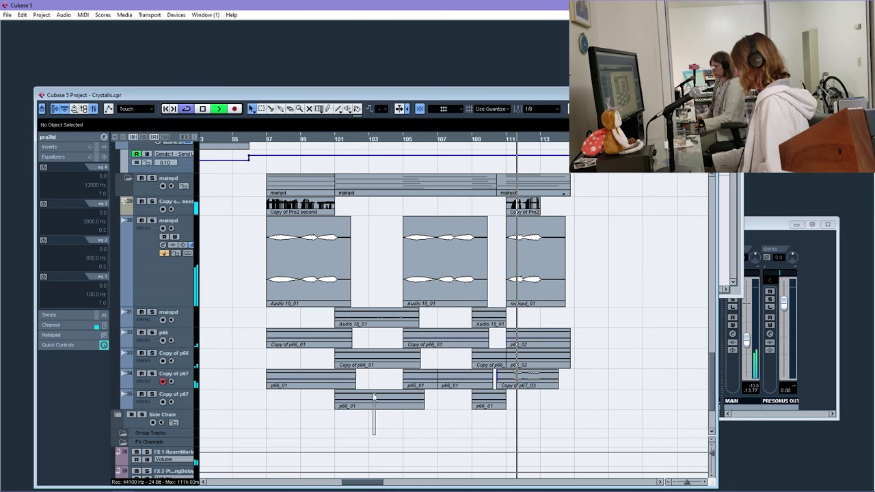
{"action": "left_click_drag", "start_coordinate": [378, 316], "coordinate": [581, 321]}
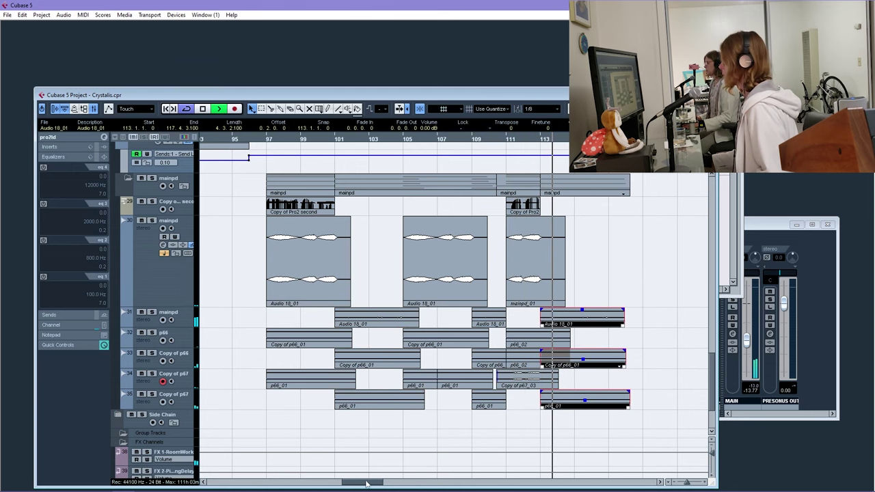
Duplicate the Audio 24_01 and bas_01 events from bars 97 to 113 on the bas track directly behind themselves at bar 113
{"action": "scroll", "coordinate": [540, 280], "scroll_direction": "up", "scroll_amount": 9}
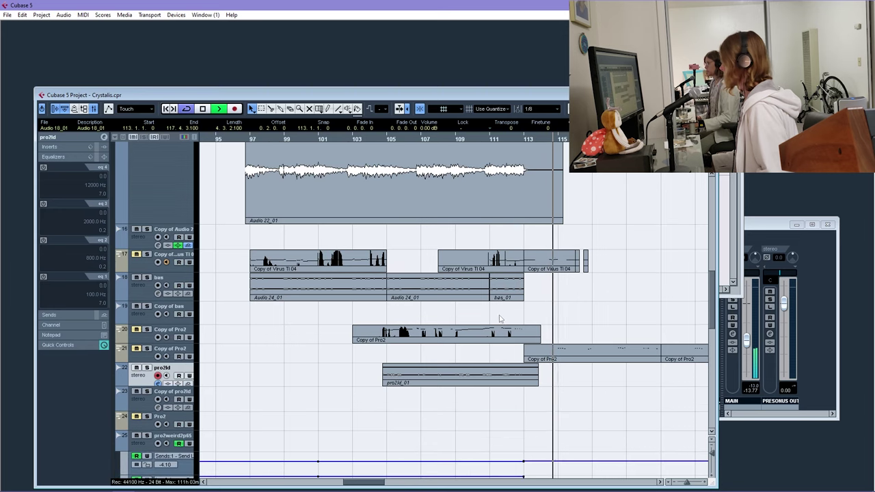
{"action": "left_click", "coordinate": [486, 303]}
{"action": "left_click", "coordinate": [312, 297]}
{"action": "key", "text": "ctrl+d"}
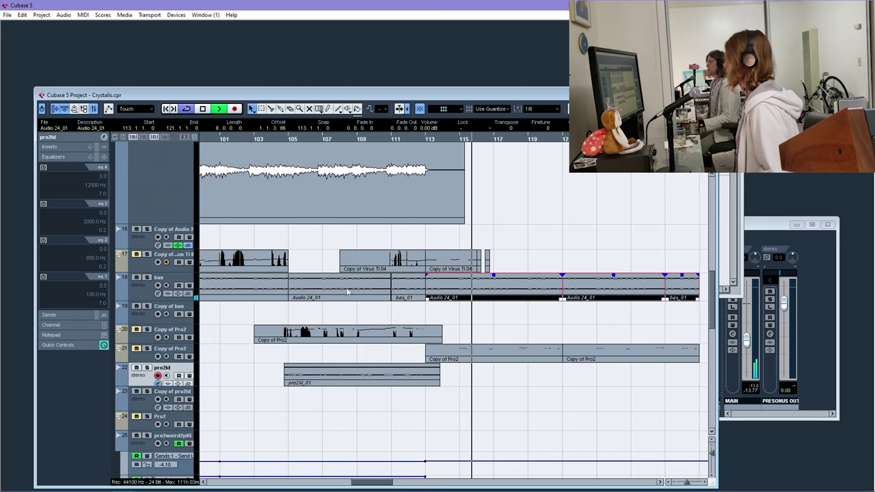
{"action": "mouse_move", "coordinate": [322, 139]}
{"action": "left_mouse_down"}
{"action": "mouse_move", "coordinate": [324, 127]}
{"action": "mouse_move", "coordinate": [328, 139]}
{"action": "left_mouse_up"}
Copy the Copy of Audio 22_02 event from bar 49 so that the copy starts at 113.1.1.0 on track 16
{"action": "scroll", "coordinate": [432, 316], "scroll_direction": "up", "scroll_amount": 5}
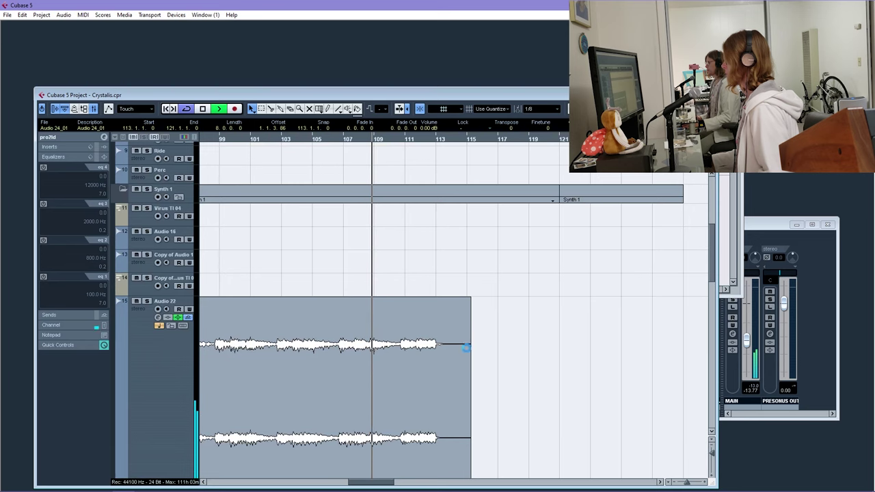
{"action": "scroll", "coordinate": [466, 347], "scroll_direction": "down", "scroll_amount": 10}
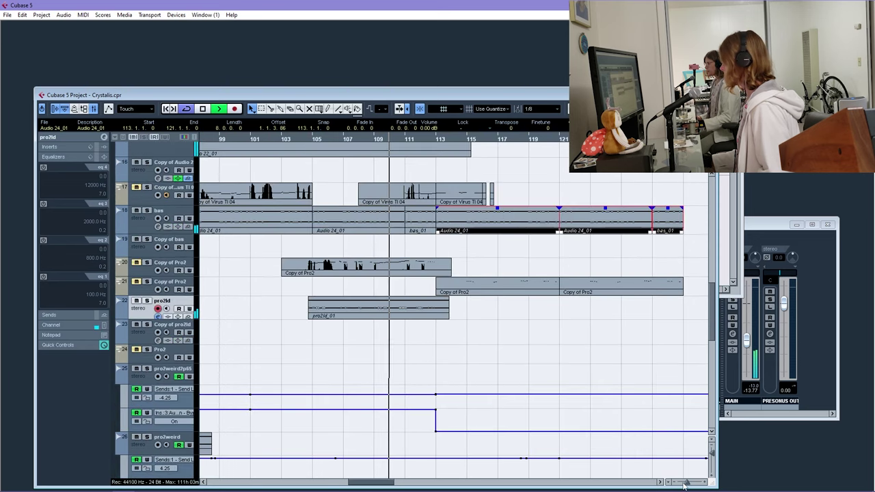
{"action": "left_click_drag", "start_coordinate": [684, 484], "coordinate": [680, 483]}
{"action": "scroll", "coordinate": [246, 264], "scroll_direction": "up", "scroll_amount": 2}
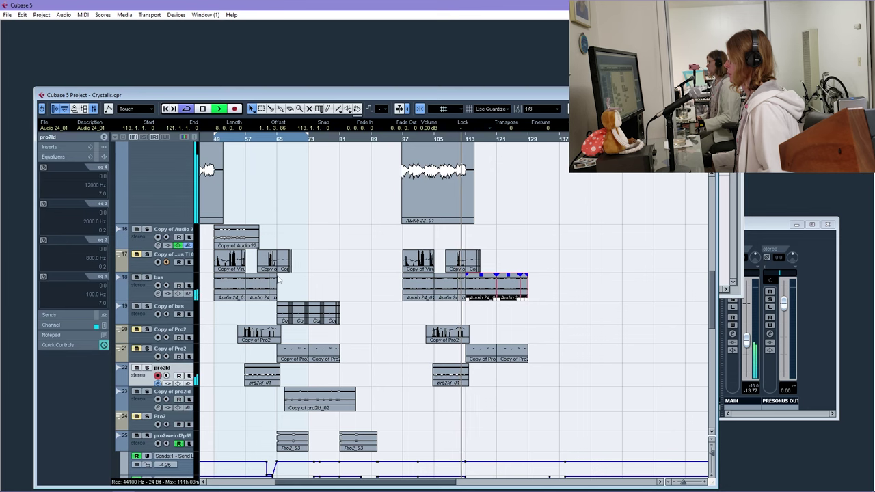
{"action": "left_click_drag", "start_coordinate": [237, 245], "coordinate": [490, 239]}
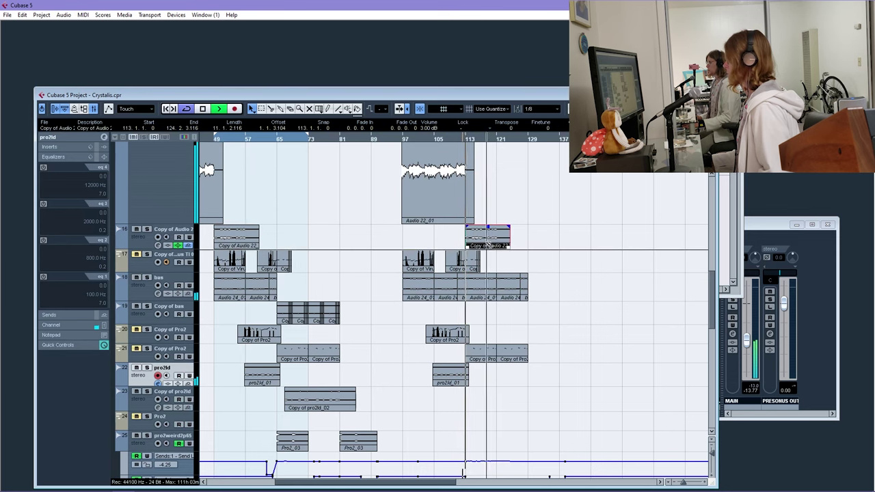
{"action": "left_click_drag", "start_coordinate": [684, 484], "coordinate": [691, 484]}
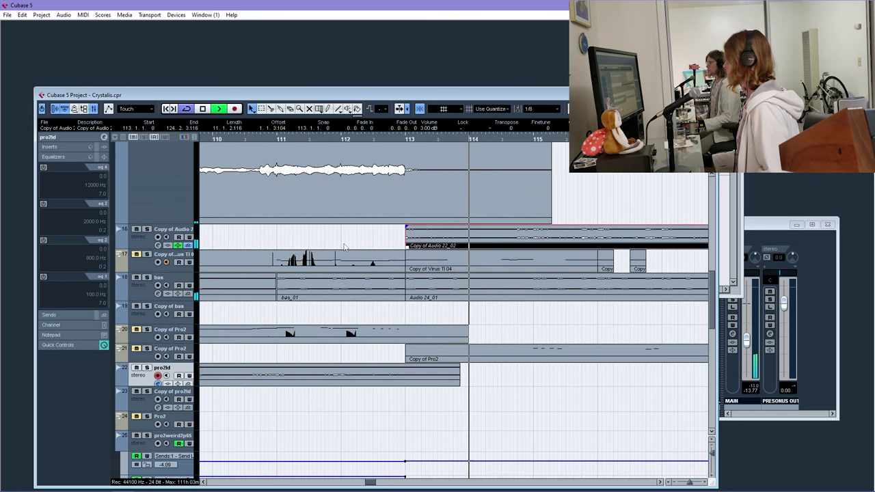
Play the passage from about bar 107 and compare the drum hits with the Audio 22 waveform around bar 111
{"action": "left_click_drag", "start_coordinate": [430, 139], "coordinate": [549, 194]}
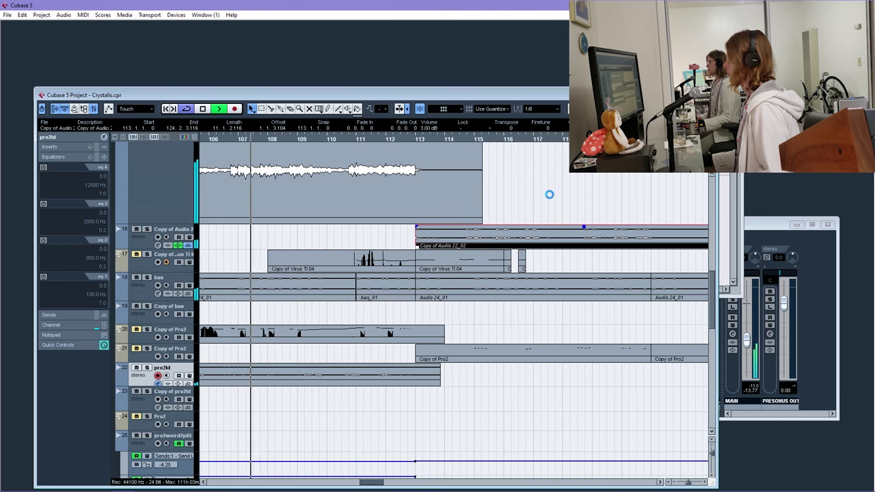
{"action": "scroll", "coordinate": [388, 244], "scroll_direction": "up", "scroll_amount": 4}
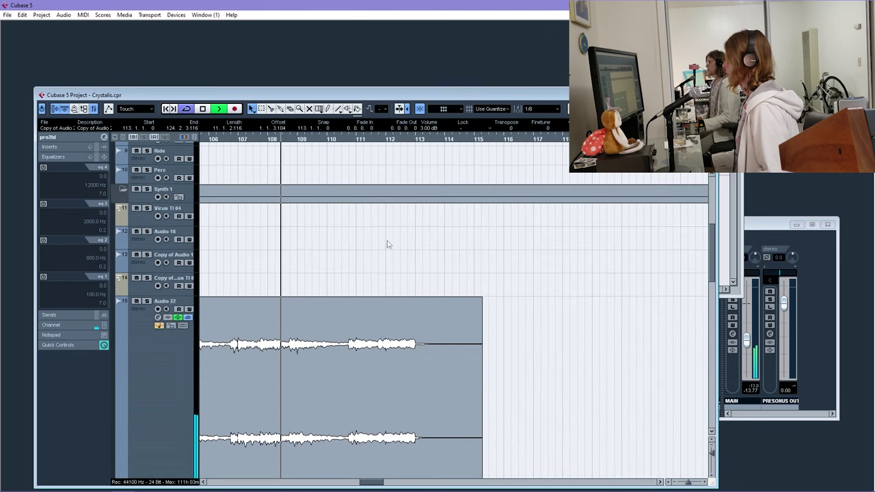
{"action": "scroll", "coordinate": [386, 243], "scroll_direction": "down", "scroll_amount": 4}
{"action": "scroll", "coordinate": [309, 325], "scroll_direction": "up", "scroll_amount": 8}
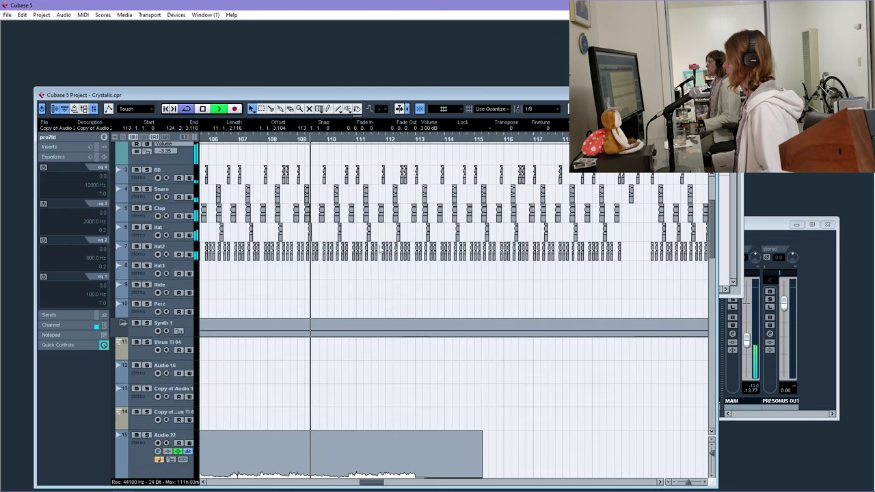
{"action": "scroll", "coordinate": [386, 195], "scroll_direction": "down", "scroll_amount": 4}
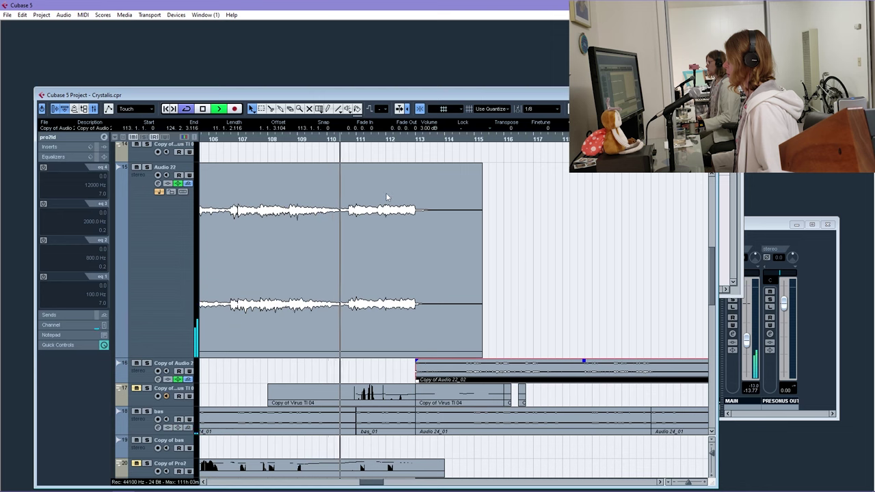
{"action": "scroll", "coordinate": [386, 198], "scroll_direction": "up", "scroll_amount": 3}
{"action": "key", "text": "h"}
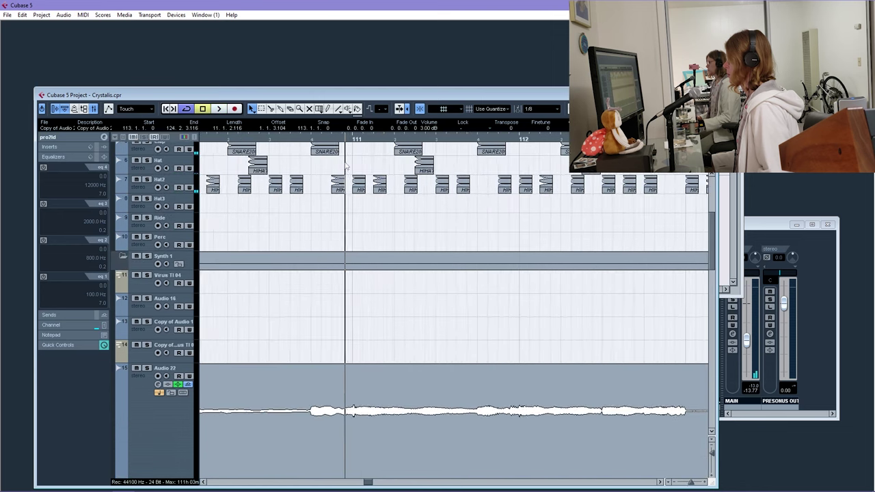
Delete the snare, clap, hat and Hat2 hits in the first half of bar 111 and copy the 111.1 BD kick to 111.2 and 111.3
{"action": "scroll", "coordinate": [377, 317], "scroll_direction": "up", "scroll_amount": 4}
{"action": "left_click_drag", "start_coordinate": [345, 305], "coordinate": [414, 272]}
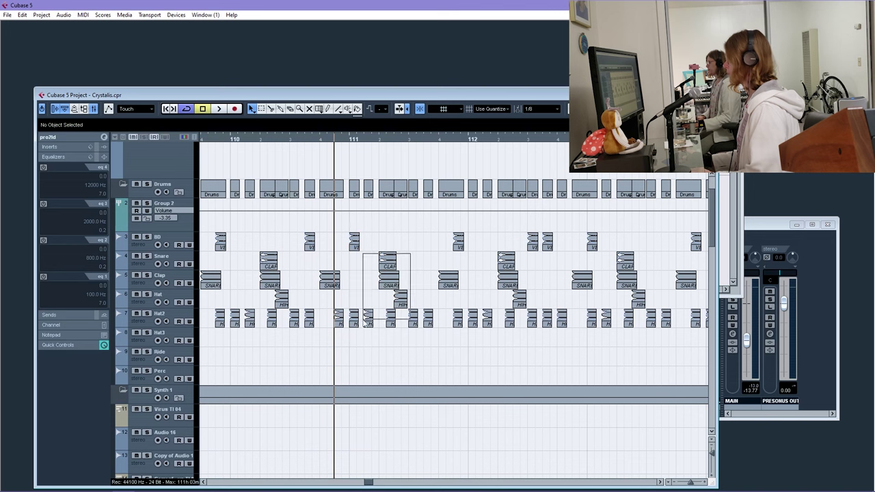
{"action": "left_click_drag", "start_coordinate": [364, 320], "coordinate": [366, 322]}
{"action": "key", "text": "Delete"}
{"action": "left_click_drag", "start_coordinate": [355, 240], "coordinate": [413, 243]}
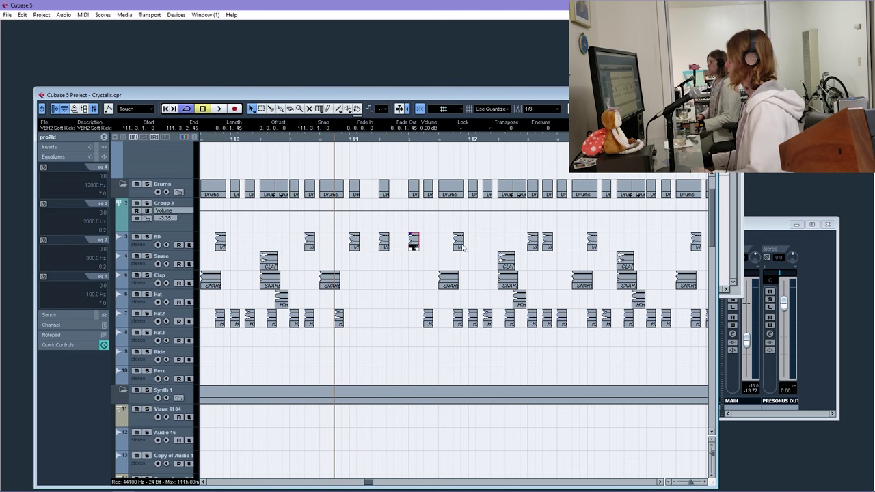
Delete the remaining BD and Hat2 hits from the second half of bar 111 and all drum hits in bar 112
{"action": "left_click_drag", "start_coordinate": [400, 316], "coordinate": [589, 329]}
{"action": "key", "text": "Delete"}
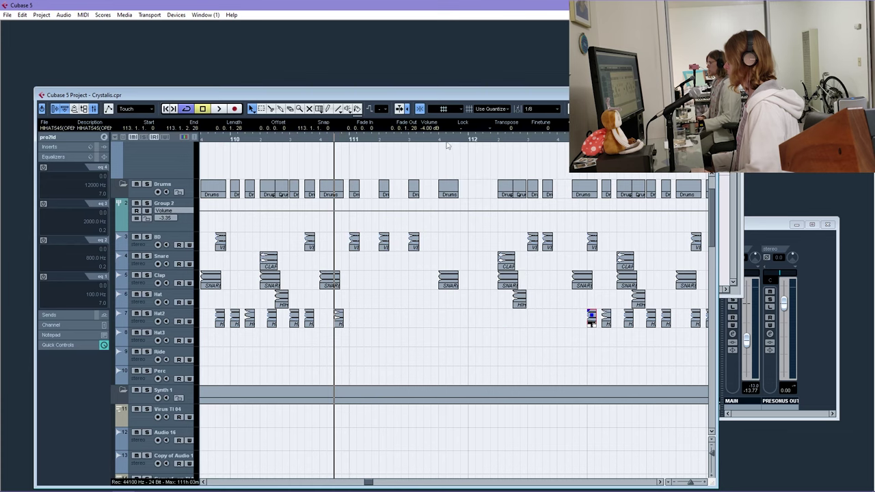
{"action": "left_click_drag", "start_coordinate": [418, 140], "coordinate": [425, 130]}
{"action": "left_click_drag", "start_coordinate": [456, 230], "coordinate": [527, 289]}
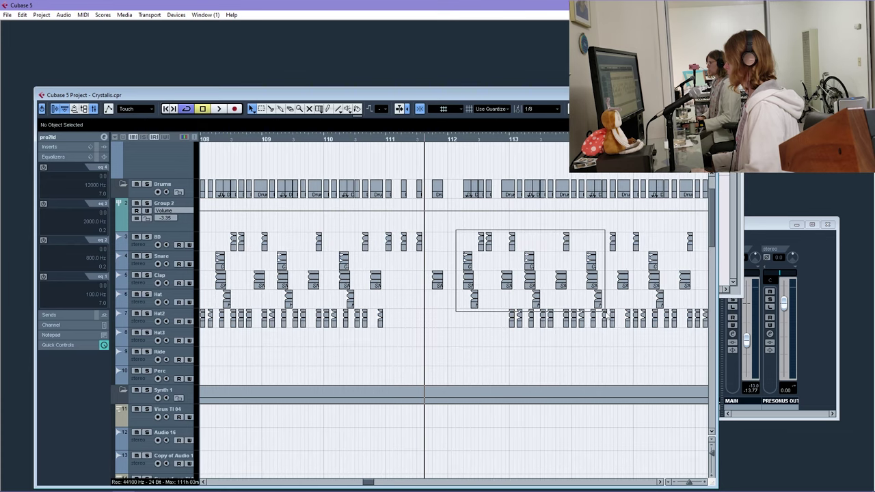
{"action": "left_click_drag", "start_coordinate": [505, 334], "coordinate": [504, 334]}
{"action": "key", "text": "Delete"}
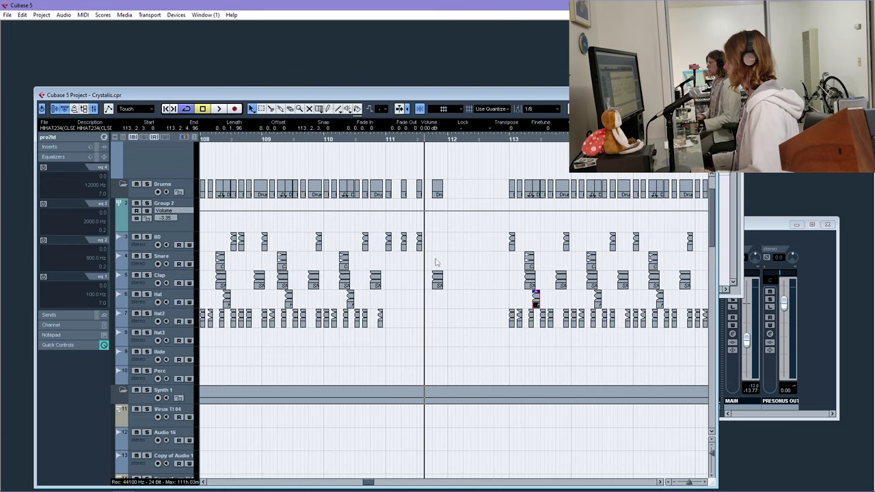
Copy the three BD kicks of bar 111, the first to 112.1.1.0, and copy bar 111's clap one bar later
{"action": "left_click_drag", "start_coordinate": [472, 279], "coordinate": [387, 238]}
{"action": "left_click_drag", "start_coordinate": [437, 284], "coordinate": [499, 286]}
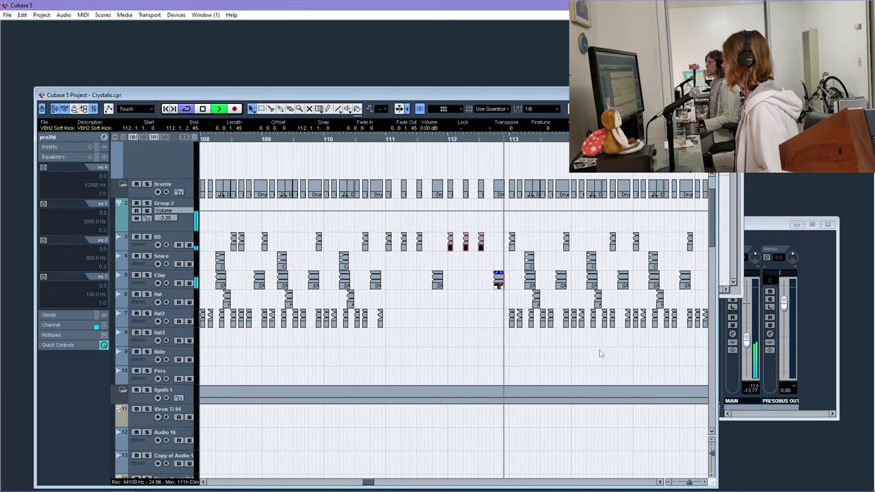
Listen to the passage from bar 113 and examine the Audio 22, bas and Copy of Pro2 events across the transition
{"action": "left_click_drag", "start_coordinate": [688, 482], "coordinate": [652, 471]}
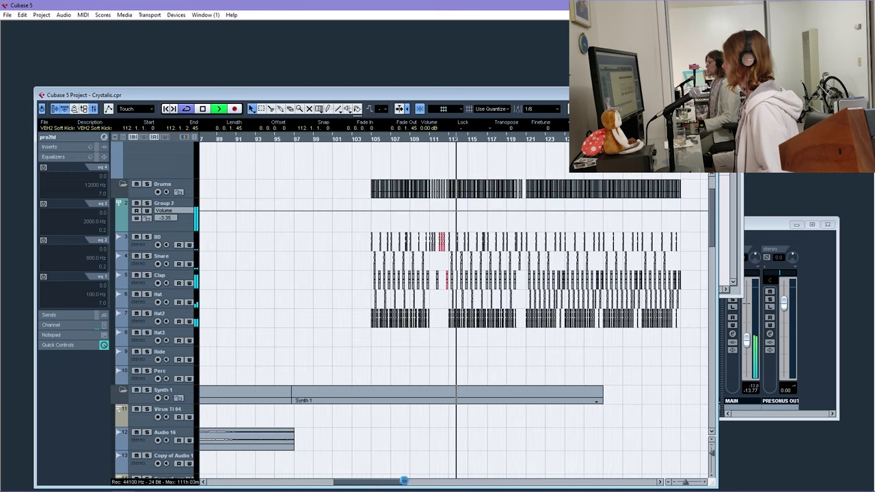
{"action": "left_click_drag", "start_coordinate": [396, 484], "coordinate": [408, 484]}
{"action": "scroll", "coordinate": [438, 316], "scroll_direction": "down", "scroll_amount": 10}
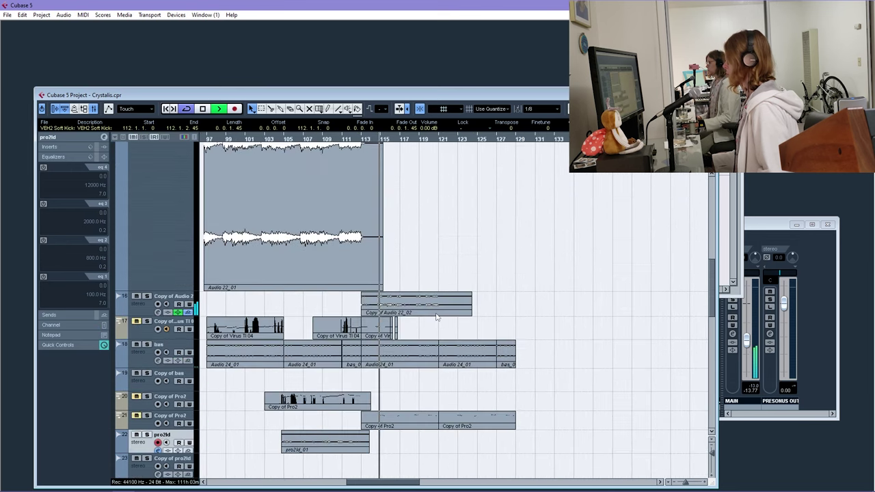
{"action": "scroll", "coordinate": [437, 317], "scroll_direction": "up", "scroll_amount": 5}
{"action": "right_click", "coordinate": [455, 138]}
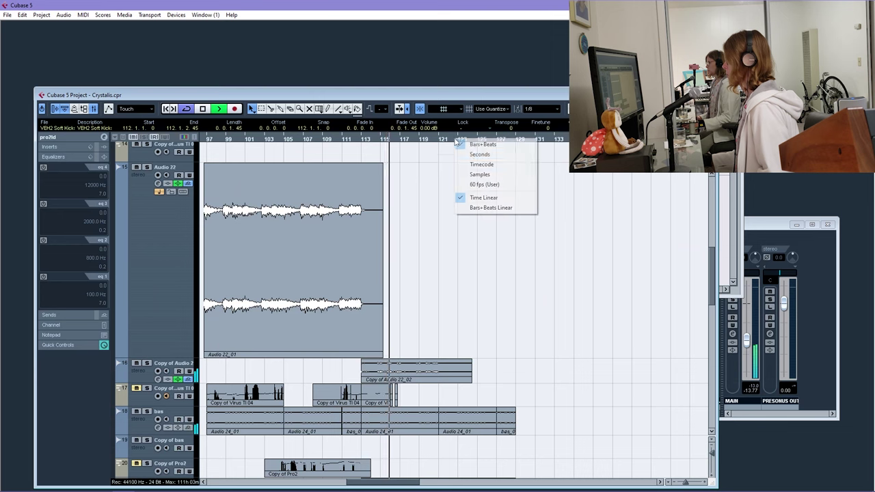
{"action": "left_click", "coordinate": [471, 153]}
{"action": "right_click", "coordinate": [471, 144]}
{"action": "left_click", "coordinate": [478, 146]}
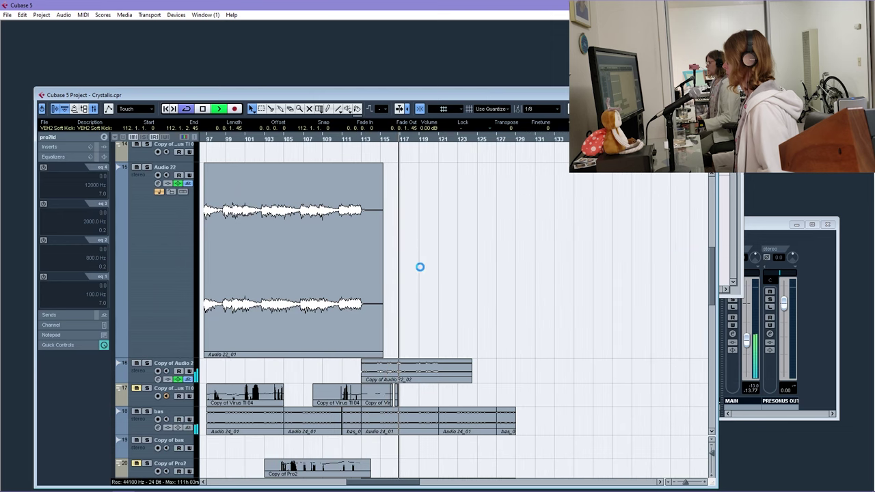
{"action": "scroll", "coordinate": [398, 285], "scroll_direction": "up", "scroll_amount": 5}
{"action": "scroll", "coordinate": [448, 292], "scroll_direction": "down", "scroll_amount": 12}
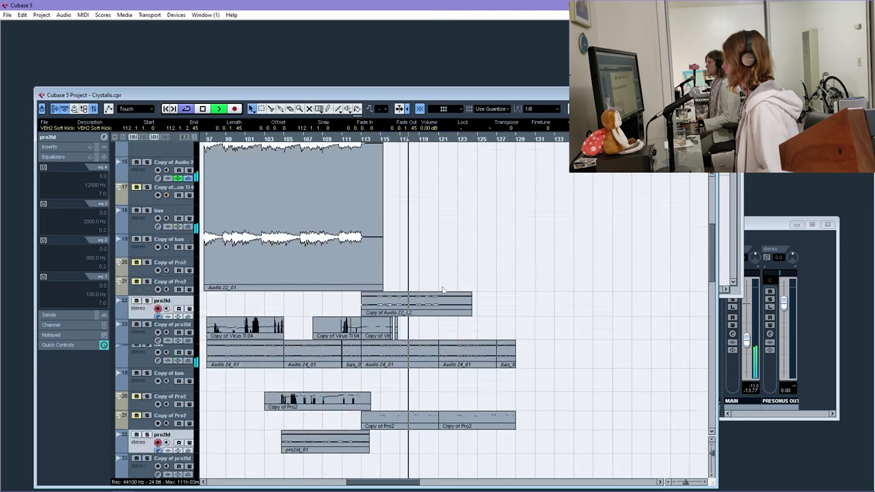
Replay the passage from about bar 110 and delete the p66 events starting at bar 113 on tracks 33 and 35
{"action": "left_click_drag", "start_coordinate": [350, 144], "coordinate": [368, 240]}
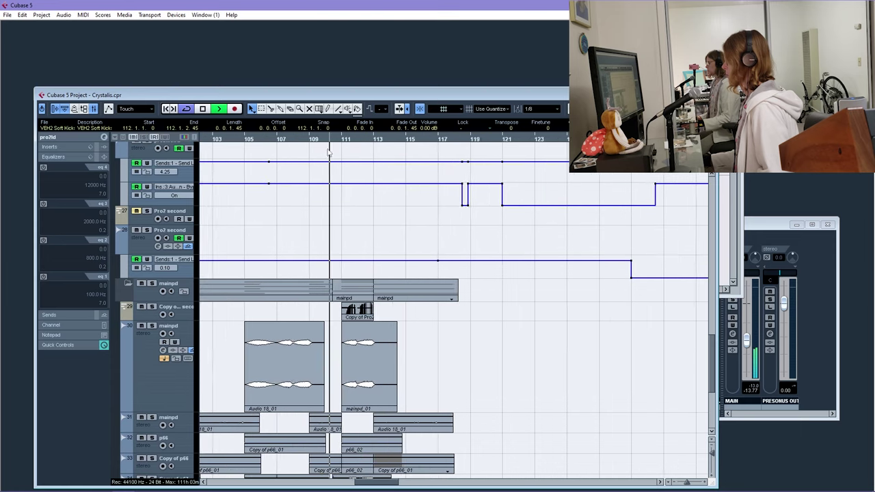
{"action": "scroll", "coordinate": [367, 240], "scroll_direction": "down", "scroll_amount": 5}
{"action": "mouse_move", "coordinate": [362, 482]}
{"action": "left_mouse_down"}
{"action": "mouse_move", "coordinate": [381, 480]}
{"action": "mouse_move", "coordinate": [366, 481]}
{"action": "left_mouse_up"}
{"action": "scroll", "coordinate": [408, 383], "scroll_direction": "up", "scroll_amount": 4}
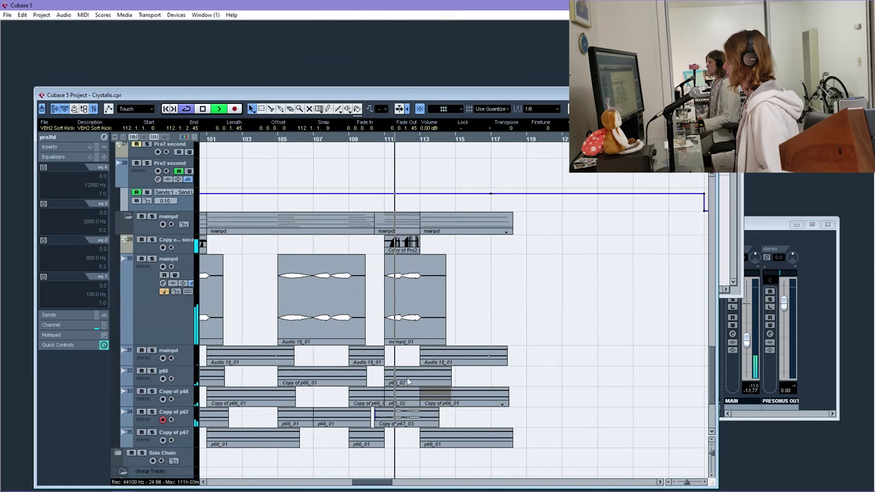
{"action": "left_click_drag", "start_coordinate": [509, 318], "coordinate": [482, 399]}
{"action": "key", "text": "Delete"}
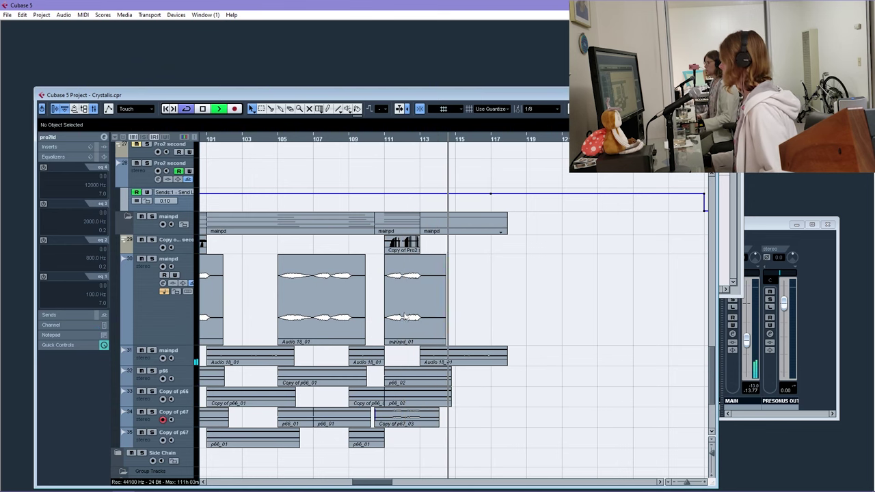
Try copying the mainpd_01 event from bar 111 to 117.1.1.0 on track 30 and replay the passage from about bar 110
{"action": "left_click_drag", "start_coordinate": [405, 316], "coordinate": [510, 304]}
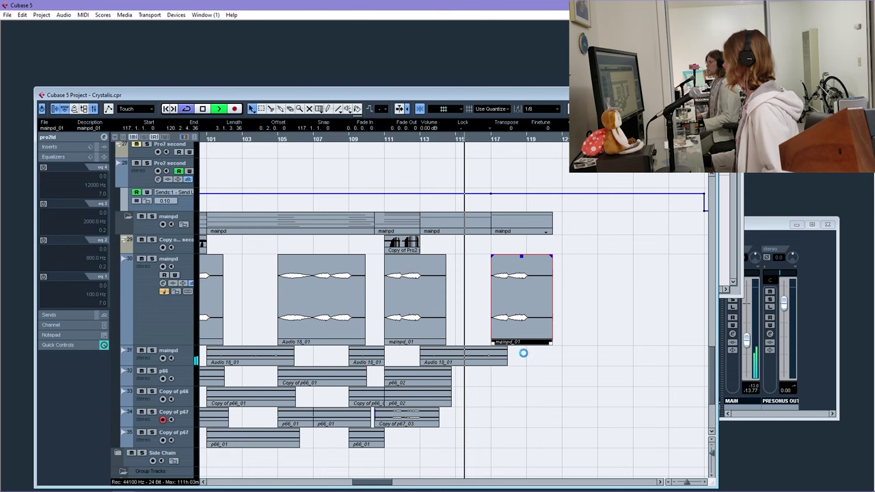
{"action": "left_click", "coordinate": [502, 354], "text": "shift"}
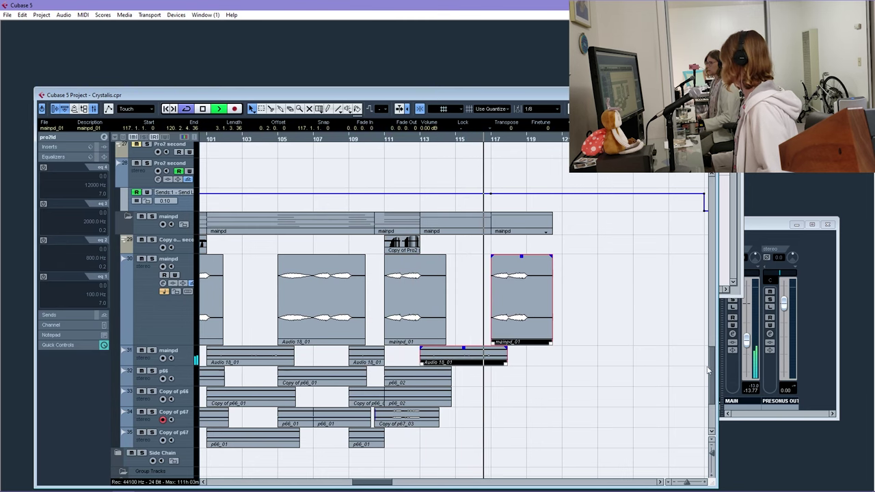
{"action": "left_click_drag", "start_coordinate": [708, 370], "coordinate": [702, 301]}
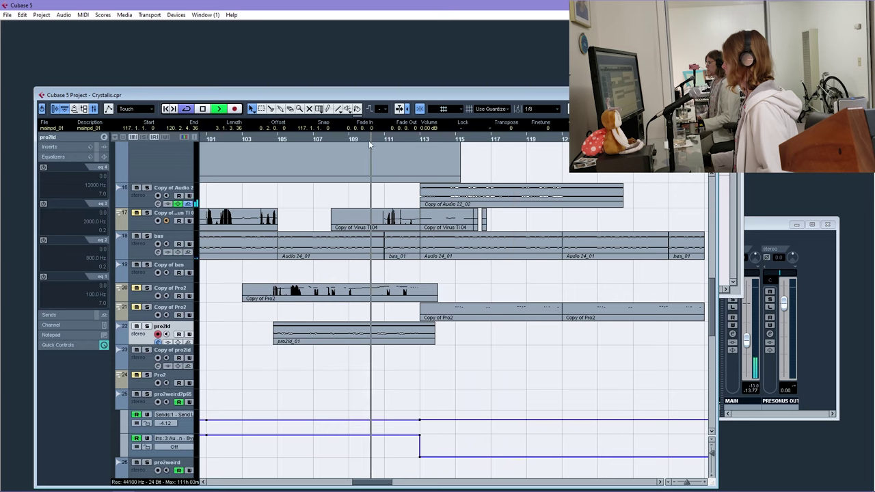
{"action": "scroll", "coordinate": [479, 308], "scroll_direction": "down", "scroll_amount": 10}
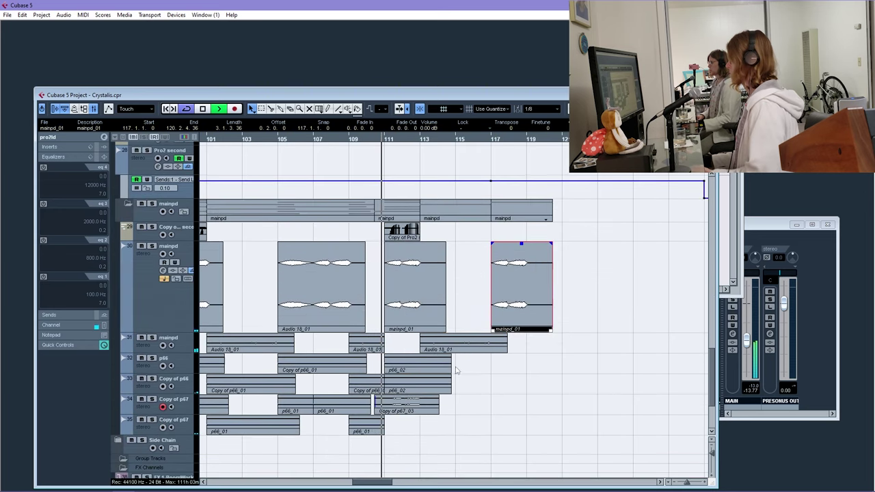
Place a copy of the Audio 18_01 event from bar 105 at 117.1.1.0 on mainpd track 30 in place of mainpd_01
{"action": "left_click_drag", "start_coordinate": [324, 289], "coordinate": [543, 299]}
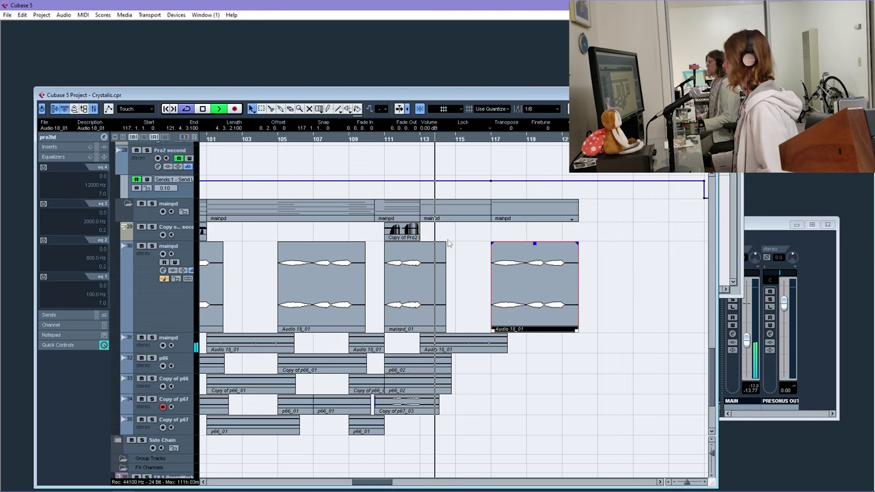
{"action": "scroll", "coordinate": [452, 246], "scroll_direction": "up", "scroll_amount": 5}
{"action": "scroll", "coordinate": [461, 252], "scroll_direction": "down", "scroll_amount": 5}
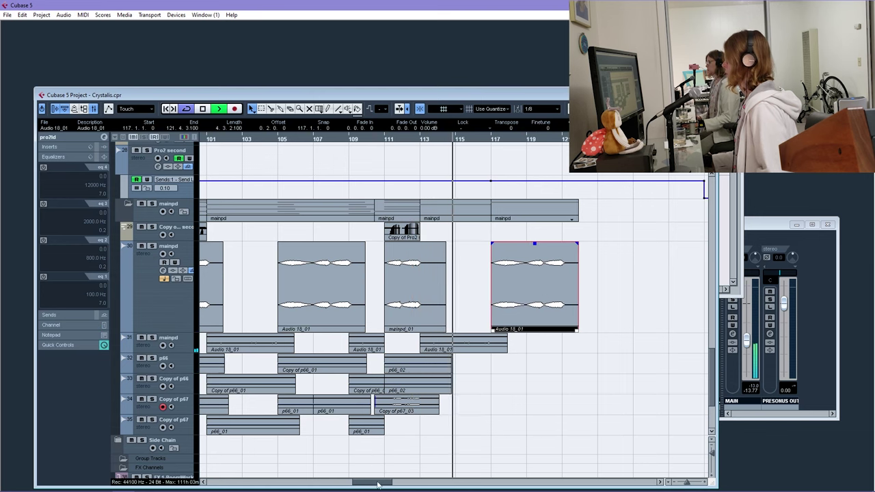
Copy the Audio 18_01 events at bars 117 and 113 on the two mainpd tracks eight bars later, to bars 125 and 121
{"action": "left_click_drag", "start_coordinate": [377, 486], "coordinate": [383, 485]}
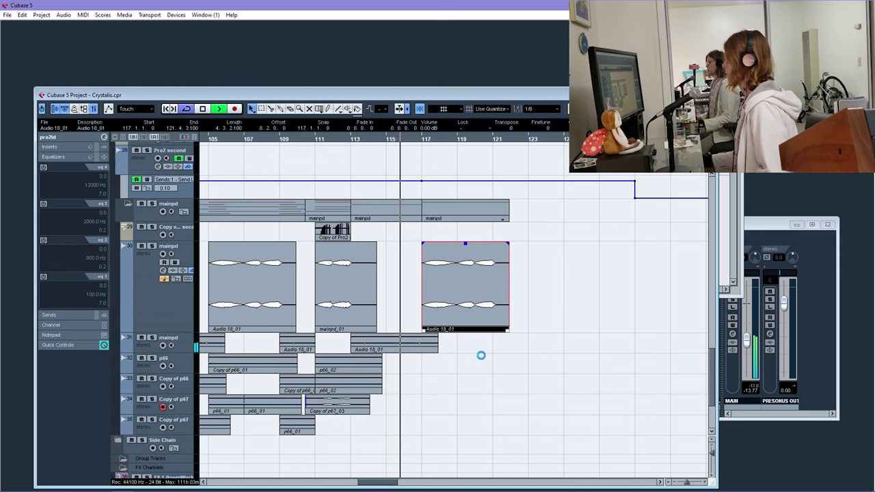
{"action": "left_click_drag", "start_coordinate": [481, 355], "coordinate": [437, 324]}
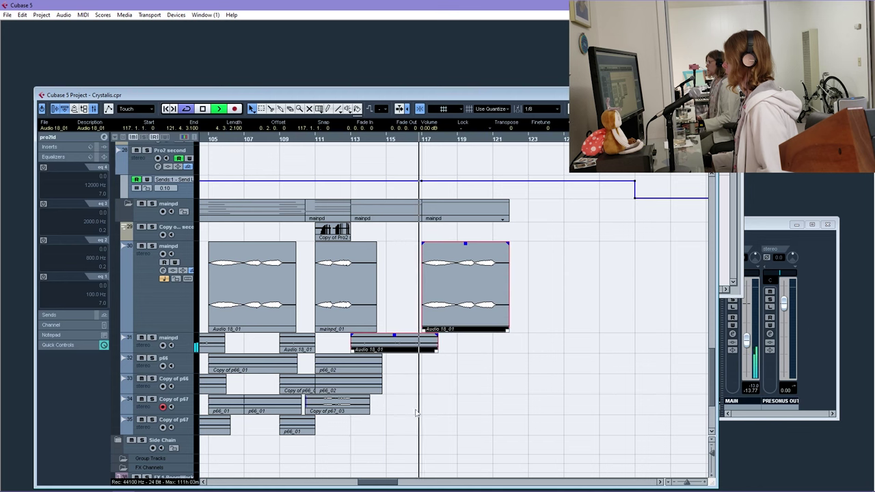
{"action": "scroll", "coordinate": [469, 353], "scroll_direction": "right", "scroll_amount": 2}
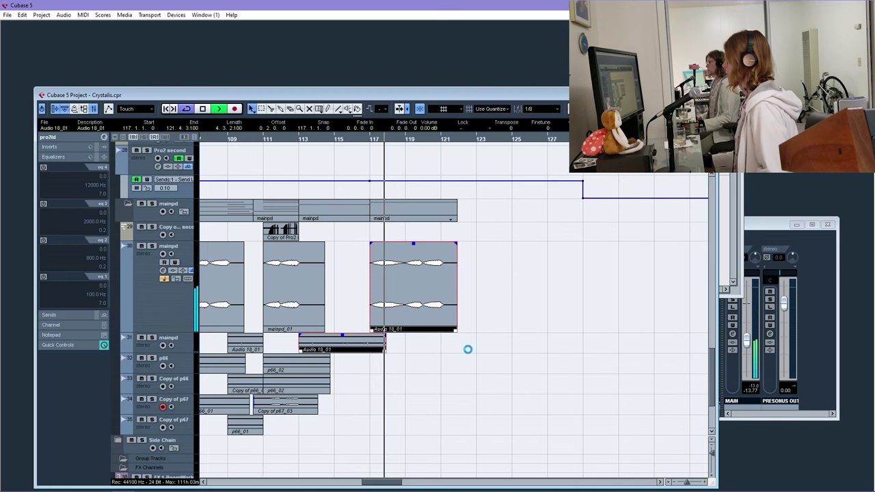
{"action": "right_click", "coordinate": [440, 139]}
{"action": "left_click", "coordinate": [479, 153]}
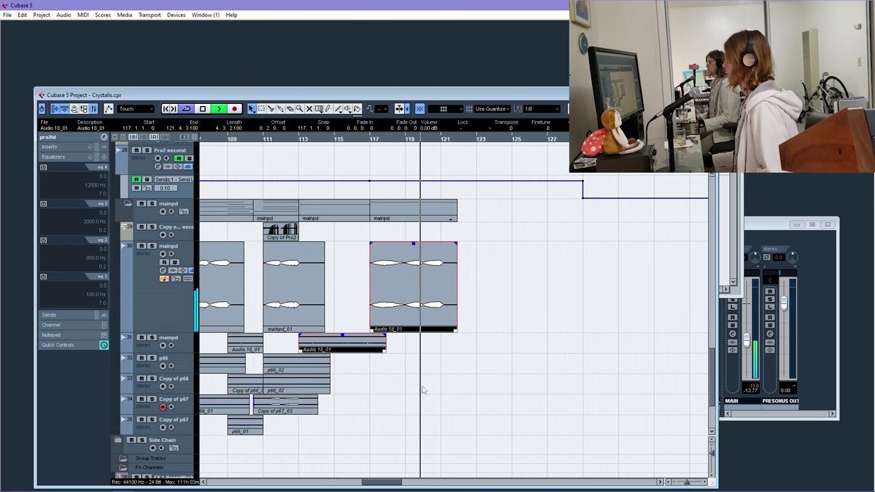
{"action": "left_click_drag", "start_coordinate": [481, 333], "coordinate": [622, 335]}
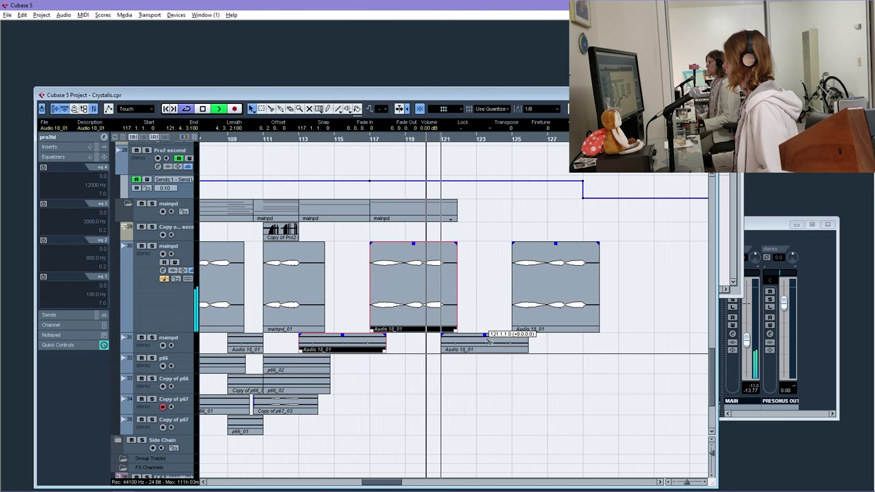
Listen on from bar 121 and examine which drum, synth, bas and mainpd events cover the section up to about bar 127
{"action": "scroll", "coordinate": [439, 287], "scroll_direction": "up", "scroll_amount": 5}
{"action": "scroll", "coordinate": [440, 288], "scroll_direction": "up", "scroll_amount": 5}
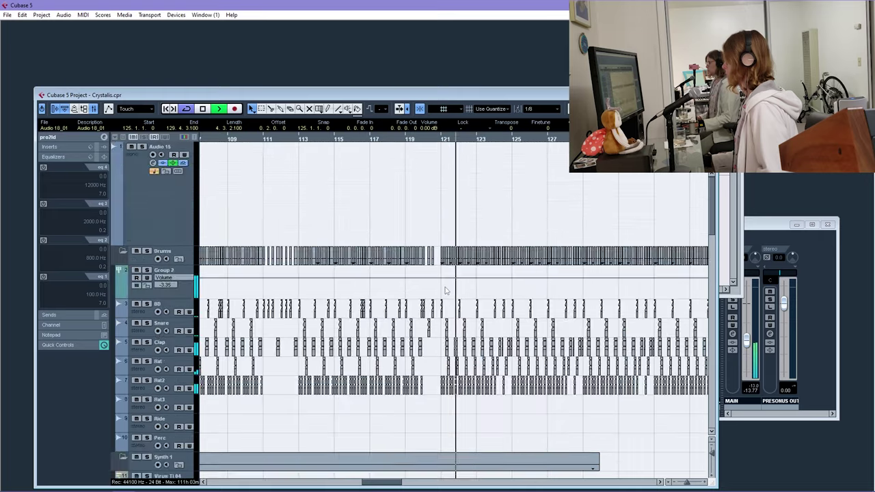
{"action": "scroll", "coordinate": [447, 289], "scroll_direction": "down", "scroll_amount": 8}
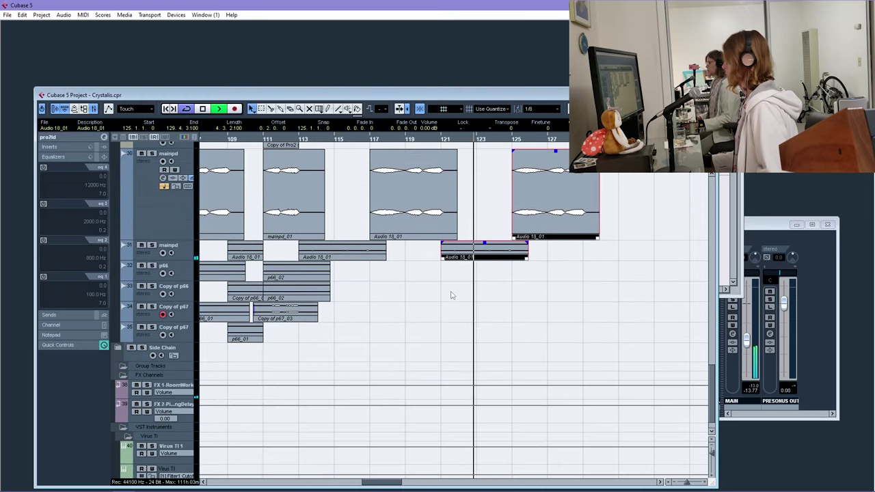
{"action": "scroll", "coordinate": [458, 294], "scroll_direction": "up", "scroll_amount": 4}
{"action": "scroll", "coordinate": [465, 300], "scroll_direction": "up", "scroll_amount": 4}
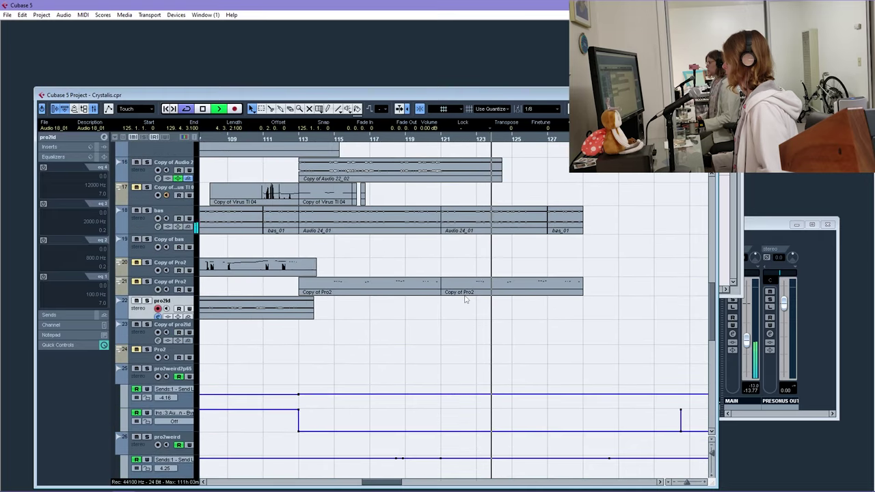
{"action": "scroll", "coordinate": [463, 303], "scroll_direction": "down", "scroll_amount": 2}
{"action": "scroll", "coordinate": [492, 284], "scroll_direction": "up", "scroll_amount": 10}
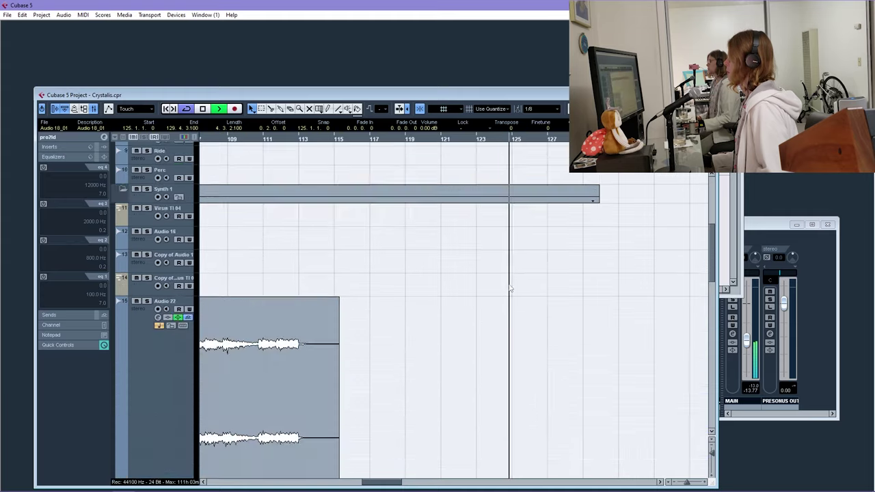
{"action": "scroll", "coordinate": [507, 288], "scroll_direction": "down", "scroll_amount": 10}
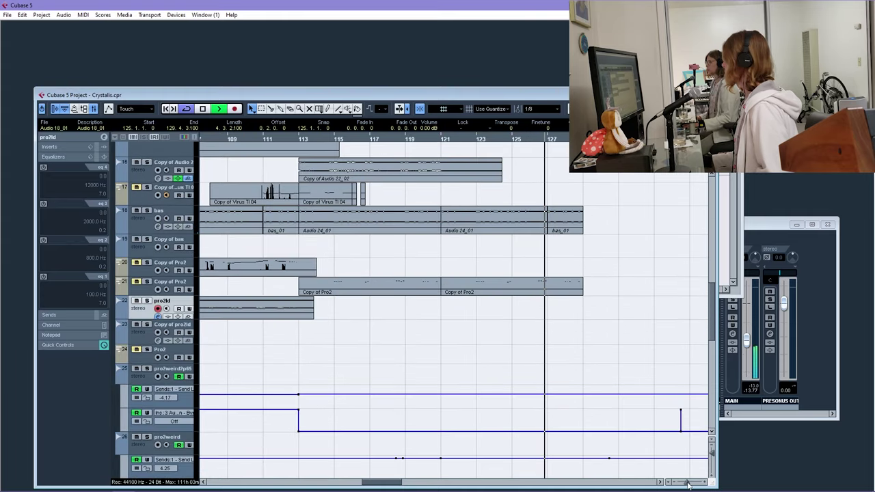
Play the earlier section from about bar 65 and compare its bas, Pro2, pro2ld and mainpd events with those after bar 97
{"action": "key", "text": "g"}
{"action": "key", "text": "g"}
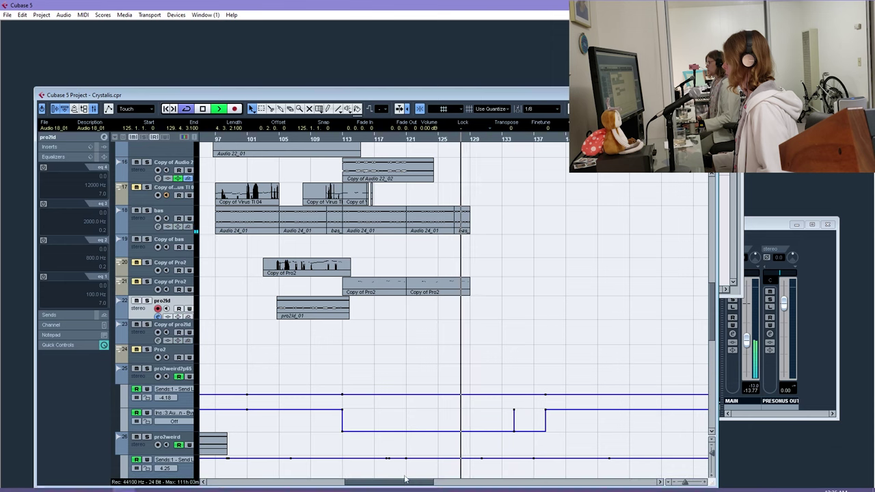
{"action": "scroll", "coordinate": [408, 276], "scroll_direction": "left", "scroll_amount": 3}
{"action": "scroll", "coordinate": [408, 276], "scroll_direction": "down", "scroll_amount": 3}
{"action": "scroll", "coordinate": [408, 277], "scroll_direction": "down", "scroll_amount": 3}
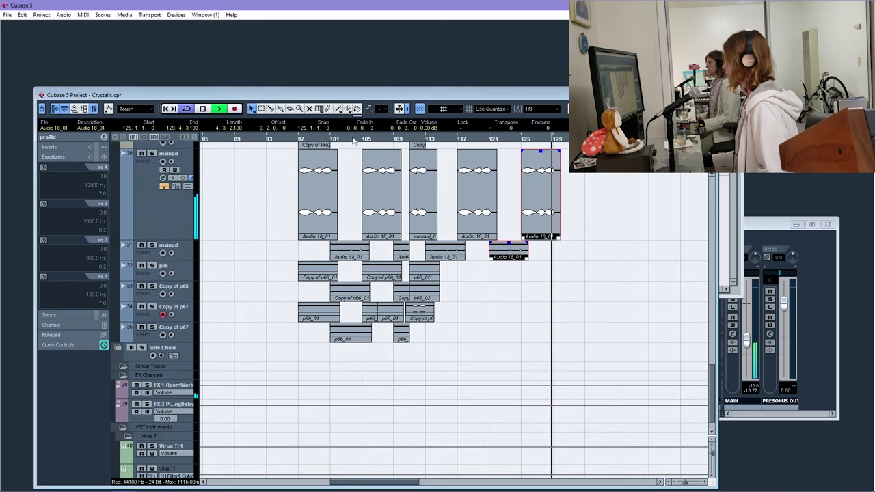
{"action": "scroll", "coordinate": [375, 231], "scroll_direction": "up", "scroll_amount": 3}
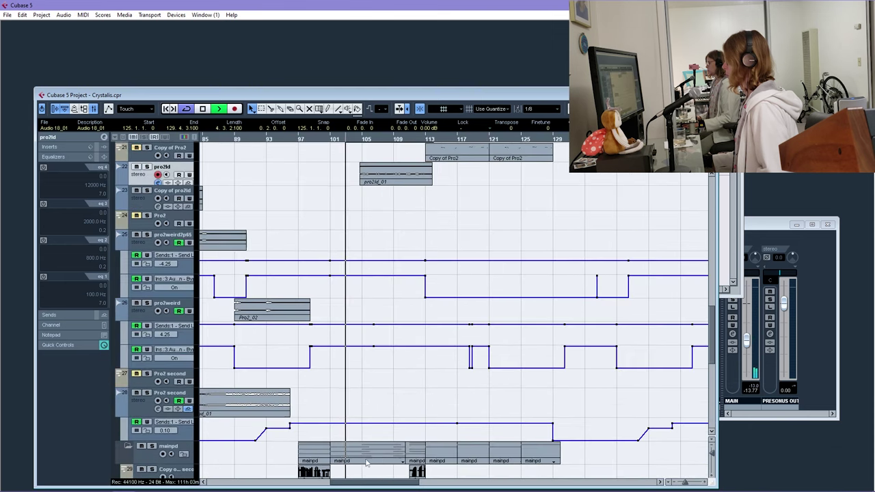
{"action": "scroll", "coordinate": [318, 382], "scroll_direction": "left", "scroll_amount": 8}
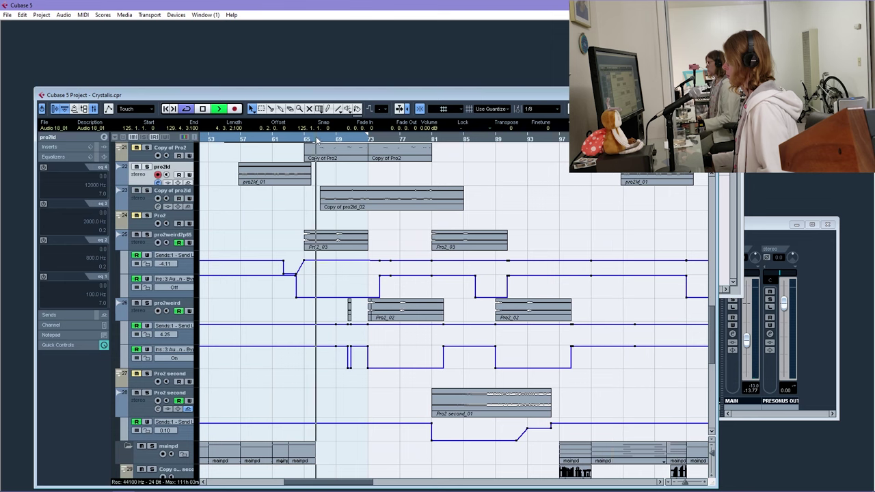
{"action": "scroll", "coordinate": [334, 277], "scroll_direction": "down", "scroll_amount": 3}
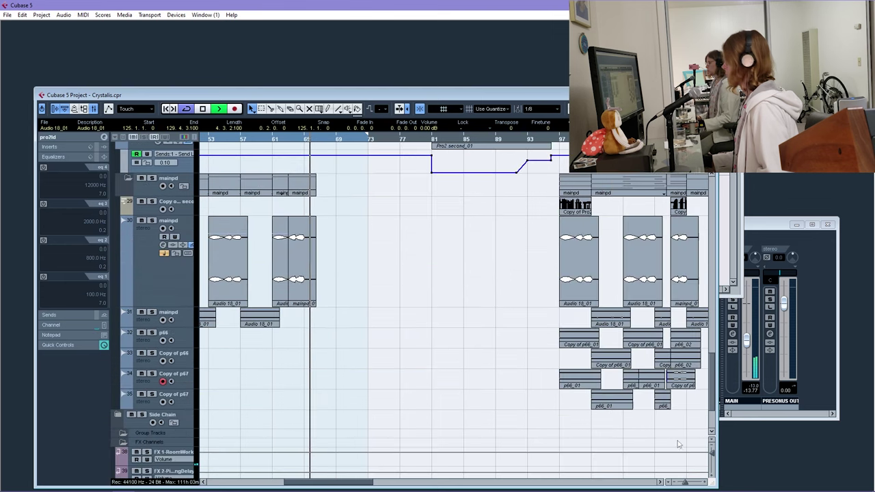
{"action": "left_click_drag", "start_coordinate": [681, 484], "coordinate": [676, 485]}
{"action": "scroll", "coordinate": [476, 310], "scroll_direction": "up", "scroll_amount": 3}
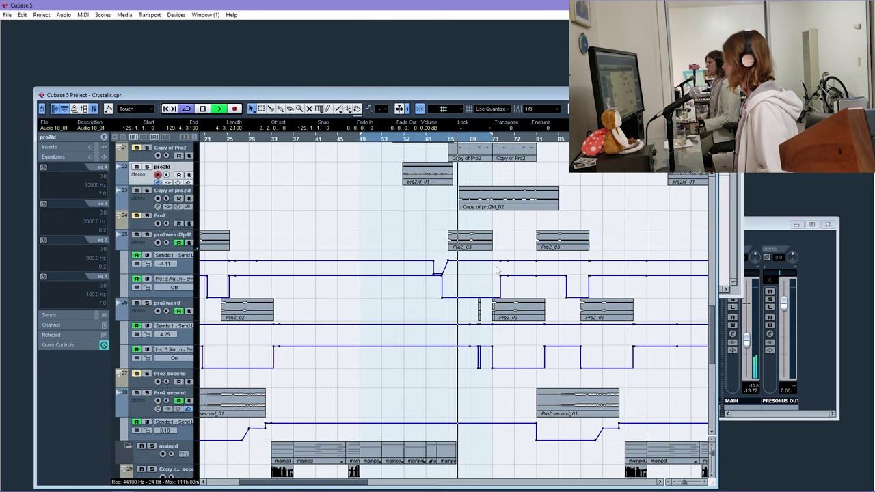
{"action": "scroll", "coordinate": [357, 484], "scroll_direction": "right", "scroll_amount": 3}
{"action": "scroll", "coordinate": [357, 385], "scroll_direction": "up", "scroll_amount": 2}
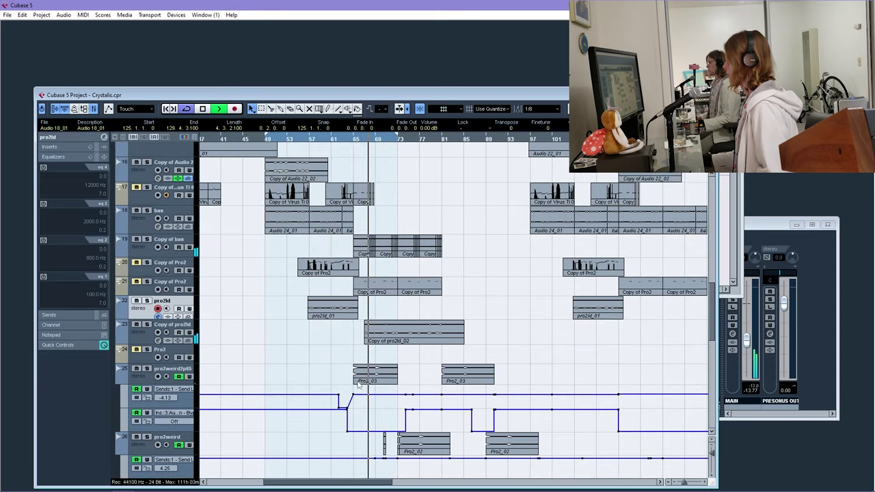
Copy the Copy of bas, second Copy of Pro2, Copy of pro2ld_02, Pro2_03 and Pro2_02 events from bar 65 onward to bar 131
{"action": "left_click", "coordinate": [446, 264]}
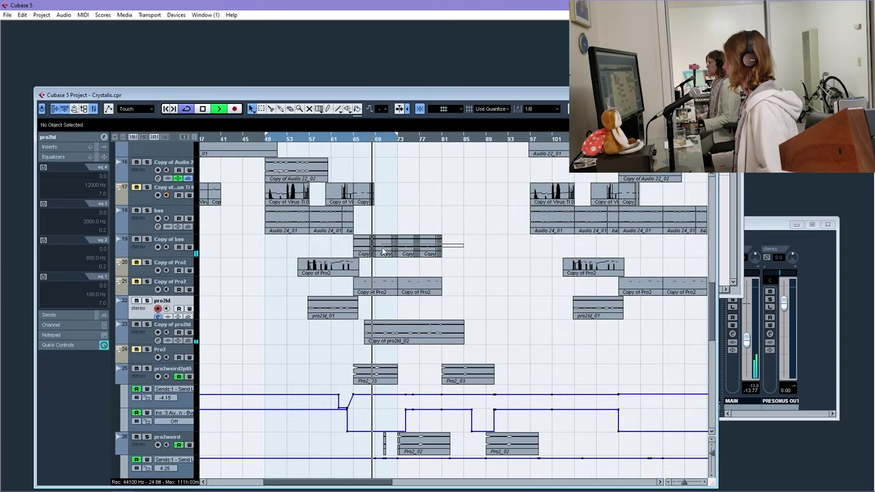
{"action": "left_click_drag", "start_coordinate": [354, 378], "coordinate": [355, 377]}
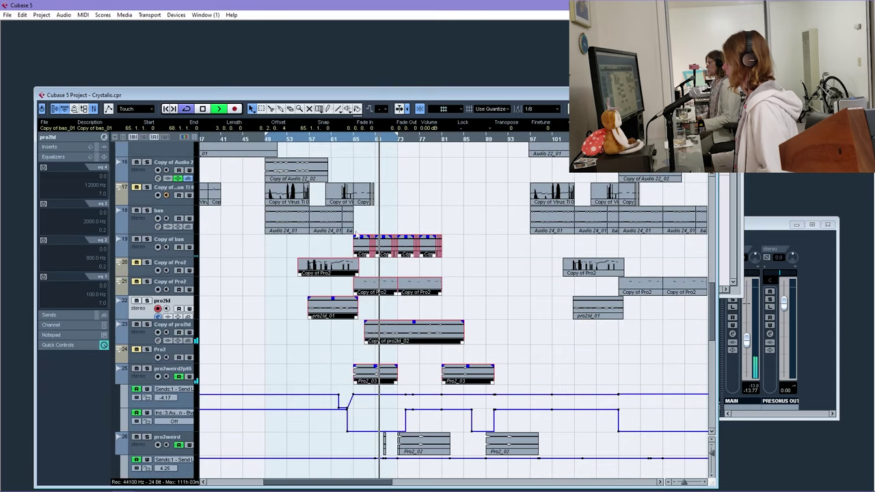
{"action": "left_click_drag", "start_coordinate": [358, 223], "coordinate": [366, 244]}
{"action": "left_click_drag", "start_coordinate": [375, 274], "coordinate": [537, 465]}
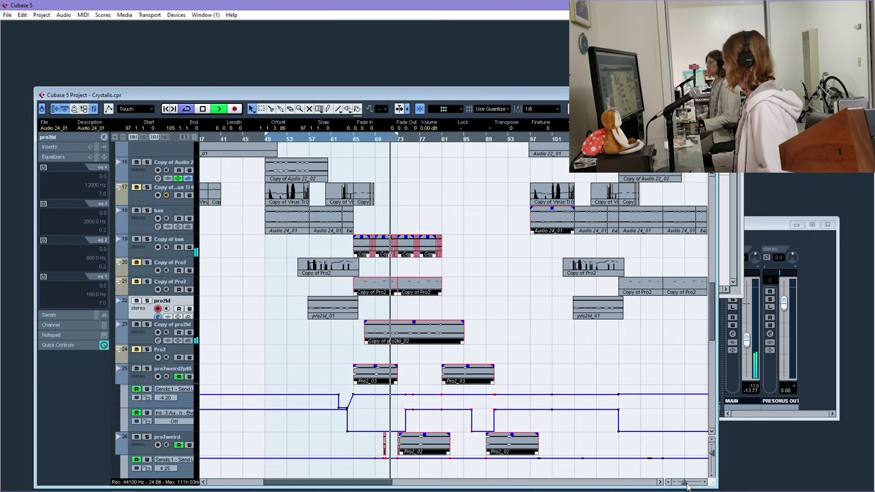
{"action": "left_click_drag", "start_coordinate": [687, 485], "coordinate": [681, 484]}
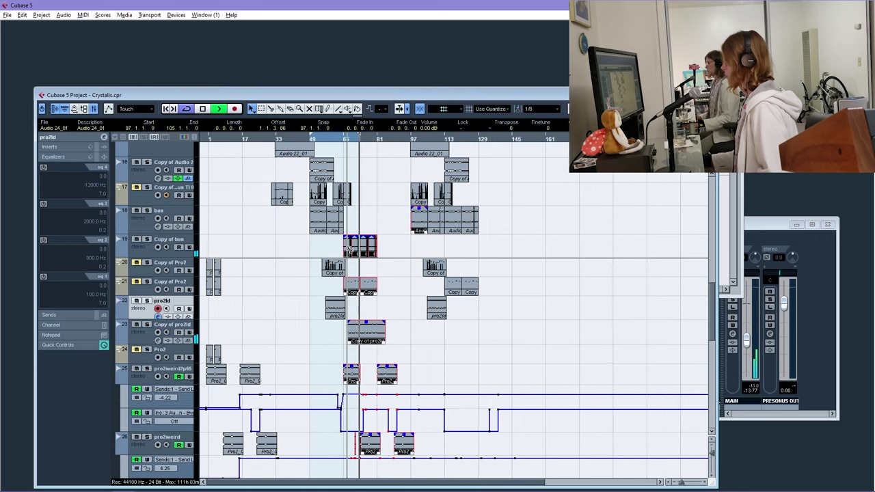
{"action": "left_click_drag", "start_coordinate": [351, 249], "coordinate": [495, 248]}
Move the copied bas, Pro2, pro2ld and pro2weird events two bars earlier so the group starts at bar 129
{"action": "scroll", "coordinate": [471, 166], "scroll_direction": "up", "scroll_amount": 5}
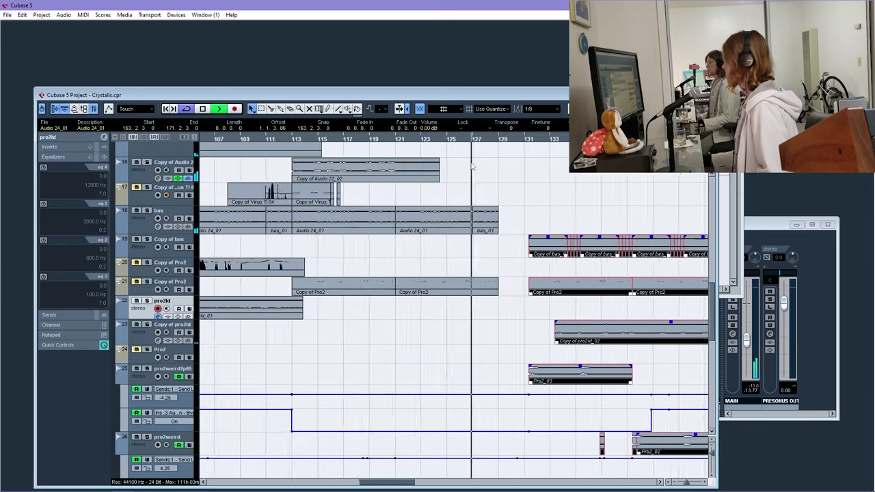
{"action": "scroll", "coordinate": [471, 166], "scroll_direction": "up", "scroll_amount": 2}
{"action": "left_click_drag", "start_coordinate": [569, 250], "coordinate": [525, 253]}
{"action": "left_click_drag", "start_coordinate": [689, 482], "coordinate": [685, 481]}
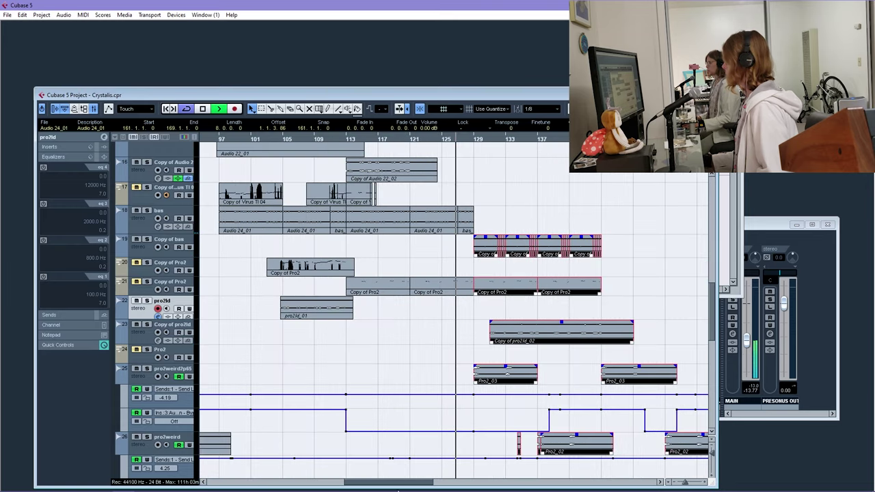
Examine the drum, synth, Pro2 and mainpd tracks around bar 129 for the material surrounding the copied events
{"action": "scroll", "coordinate": [443, 365], "scroll_direction": "up", "scroll_amount": 15}
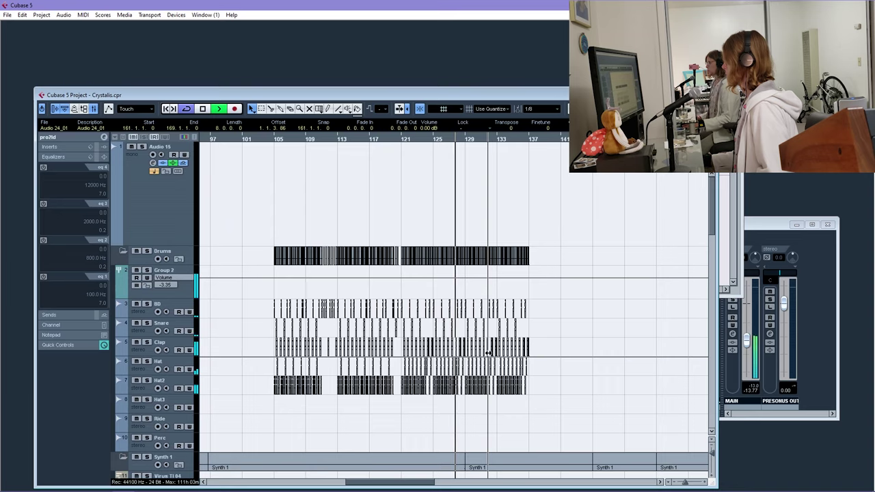
{"action": "scroll", "coordinate": [489, 352], "scroll_direction": "down", "scroll_amount": 15}
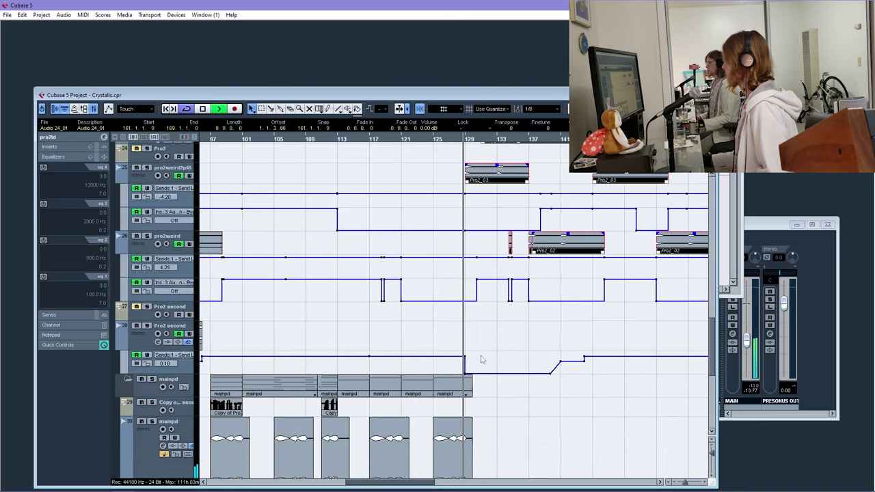
{"action": "scroll", "coordinate": [426, 486], "scroll_direction": "left", "scroll_amount": 2}
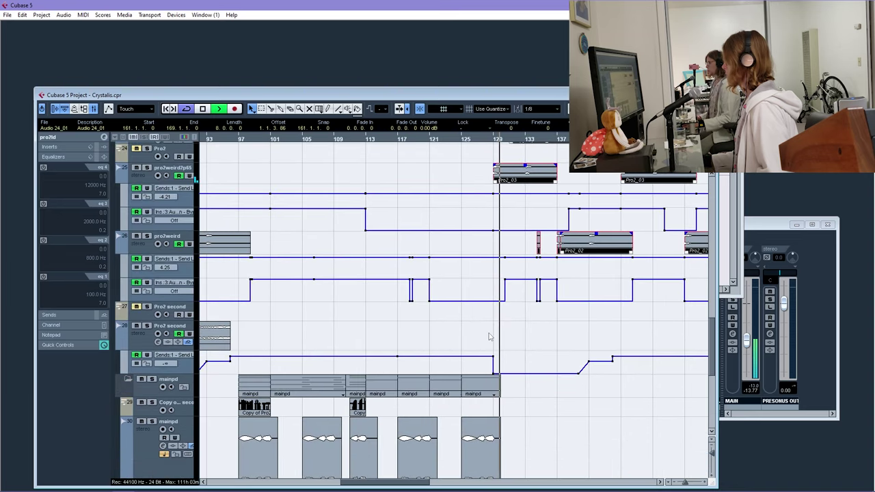
{"action": "scroll", "coordinate": [512, 409], "scroll_direction": "up", "scroll_amount": 10}
{"action": "scroll", "coordinate": [513, 404], "scroll_direction": "down", "scroll_amount": 5}
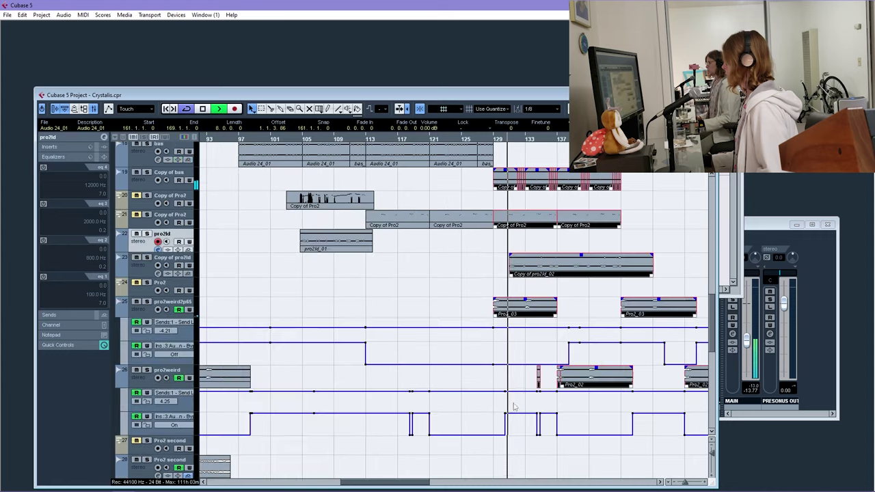
Enable automation reading on the MAIN output channel in the mixer and return to the project's tracks
{"action": "left_click", "coordinate": [780, 233]}
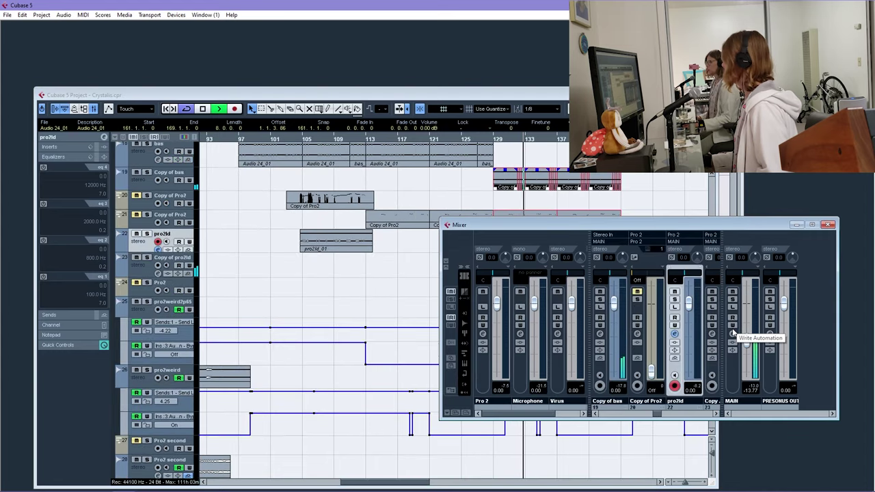
{"action": "left_click", "coordinate": [511, 94]}
{"action": "scroll", "coordinate": [492, 240], "scroll_direction": "down", "scroll_amount": 5}
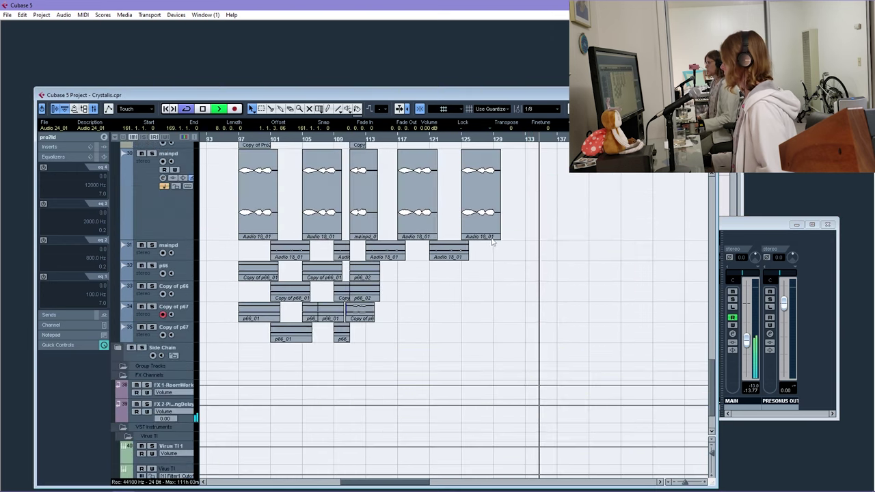
Stop playback and draw a volume fade-out on the MAIN output track from bar 129 down to -∞ at 137.1.1.0
{"action": "key", "text": "space"}
{"action": "key", "text": "h"}
{"action": "scroll", "coordinate": [478, 179], "scroll_direction": "down", "scroll_amount": 2}
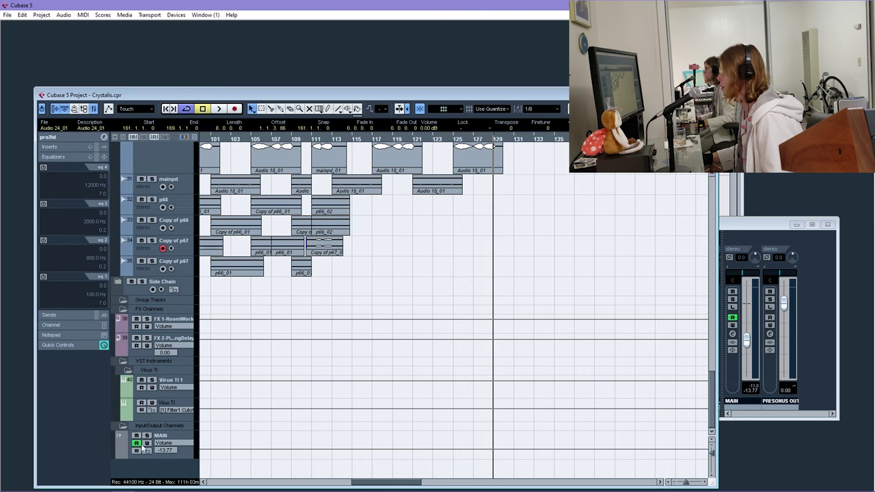
{"action": "left_click_drag", "start_coordinate": [504, 141], "coordinate": [494, 178]}
{"action": "left_click_drag", "start_coordinate": [499, 142], "coordinate": [489, 149]}
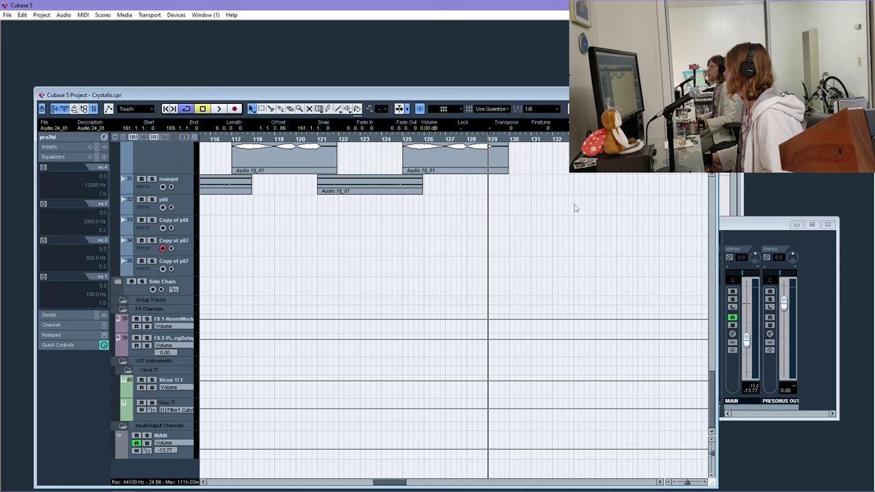
{"action": "left_click", "coordinate": [659, 140]}
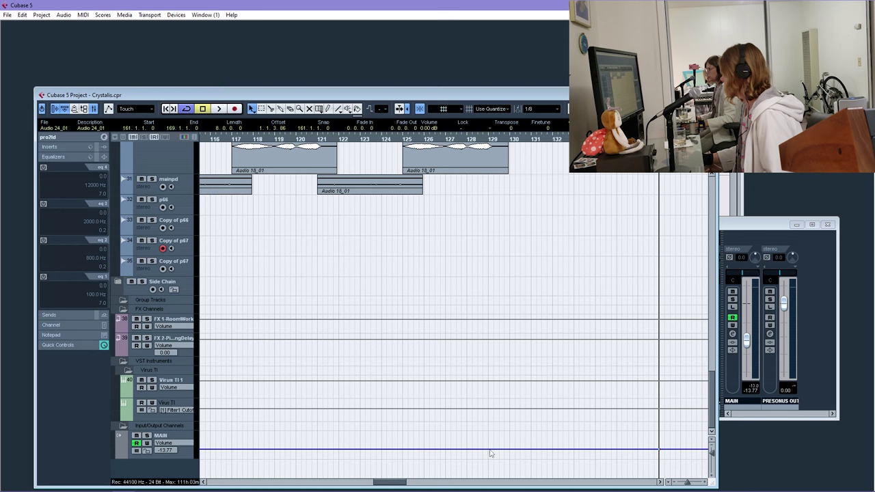
{"action": "left_click", "coordinate": [661, 456]}
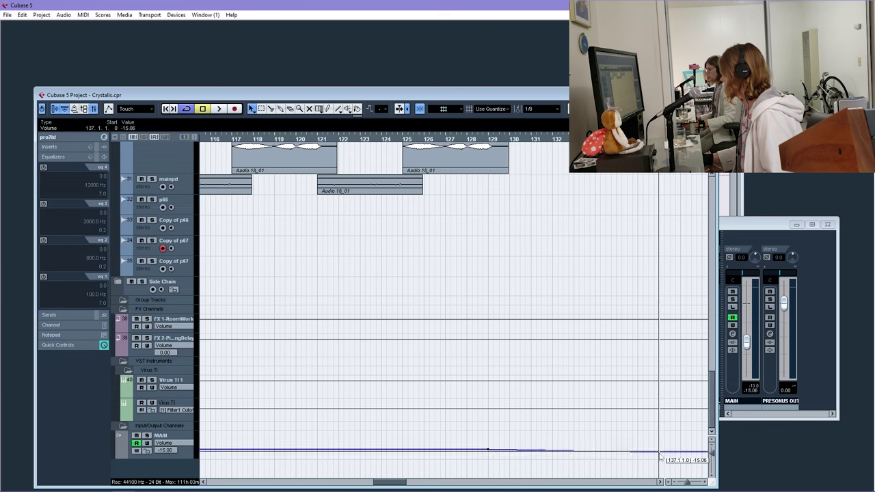
Play the MAIN fade-out from bar 129 and examine the Audio 22, bas and Pro2 events there and in the earlier sections
{"action": "key", "text": "space"}
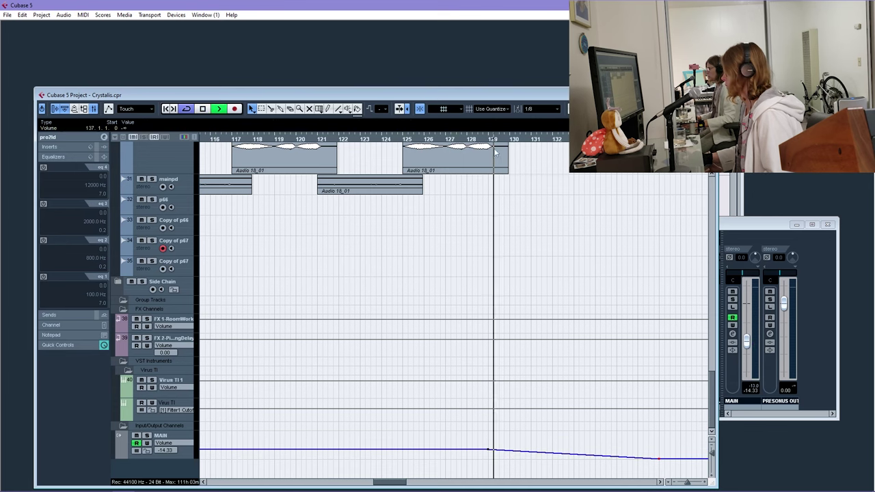
{"action": "scroll", "coordinate": [530, 311], "scroll_direction": "up", "scroll_amount": 8}
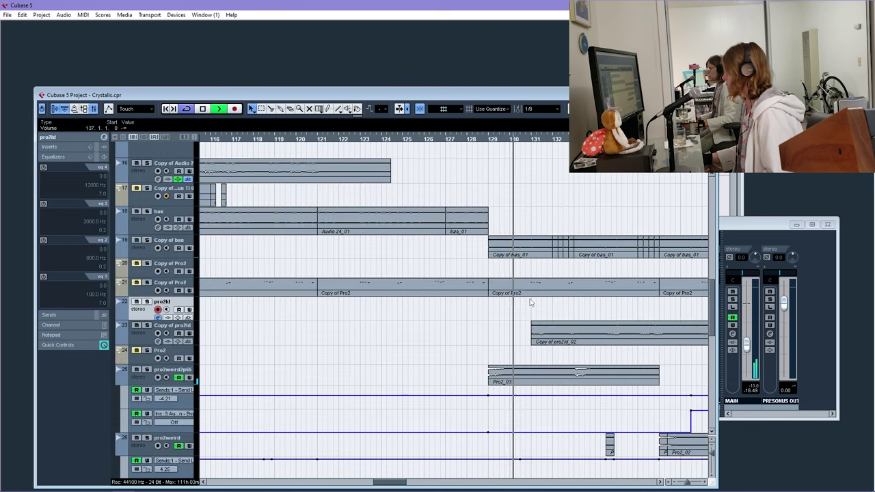
{"action": "scroll", "coordinate": [530, 302], "scroll_direction": "down", "scroll_amount": 10}
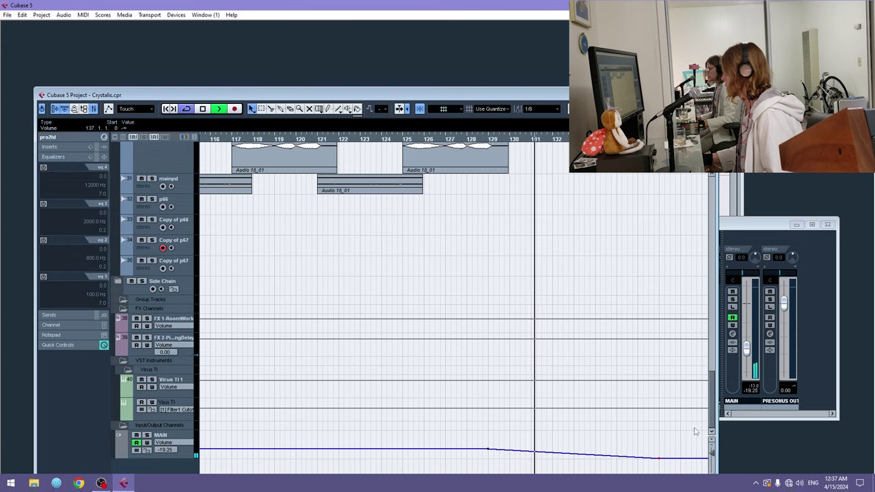
{"action": "left_click", "coordinate": [680, 482]}
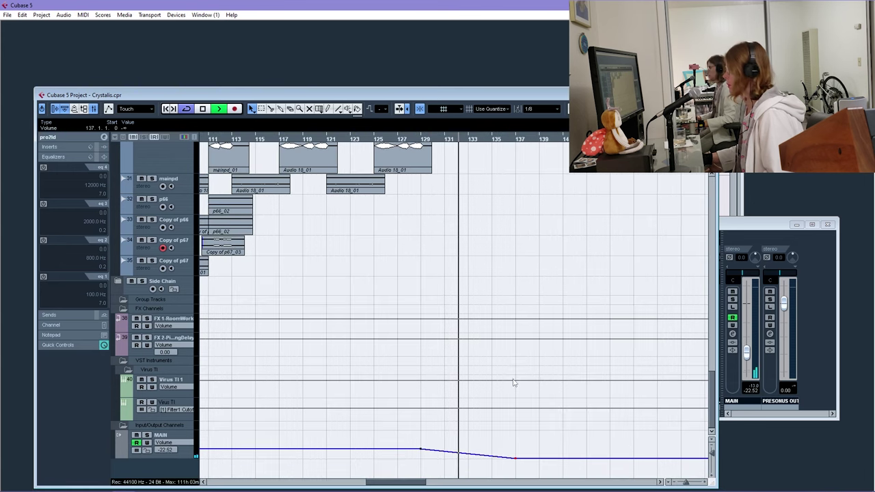
{"action": "scroll", "coordinate": [506, 374], "scroll_direction": "up", "scroll_amount": 8}
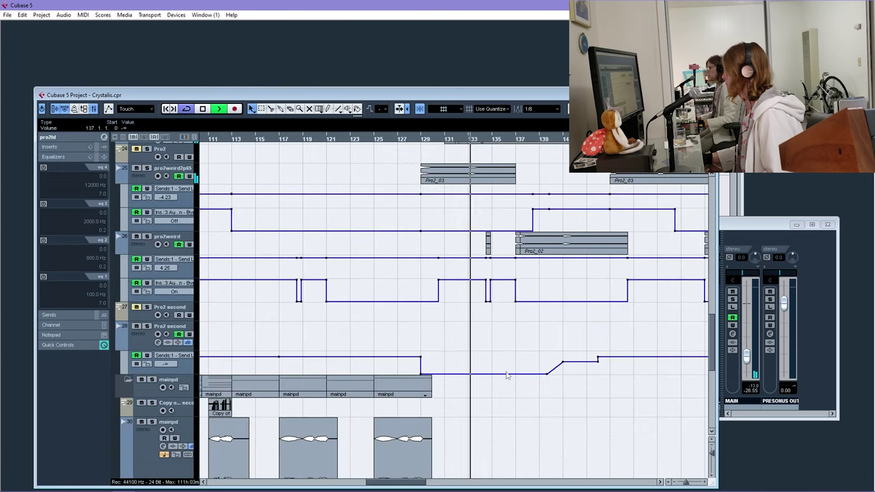
{"action": "key", "text": "g"}
{"action": "scroll", "coordinate": [492, 364], "scroll_direction": "up", "scroll_amount": 8}
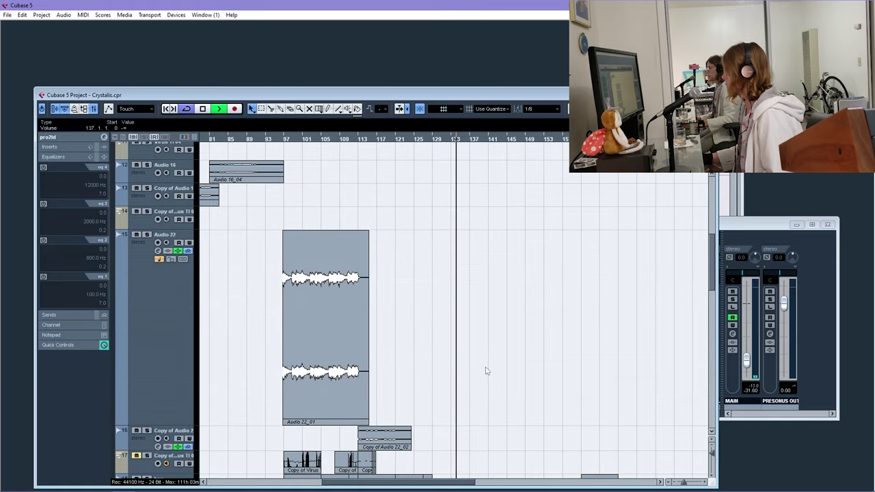
{"action": "scroll", "coordinate": [453, 394], "scroll_direction": "down", "scroll_amount": 4}
{"action": "left_click_drag", "start_coordinate": [423, 482], "coordinate": [307, 483]}
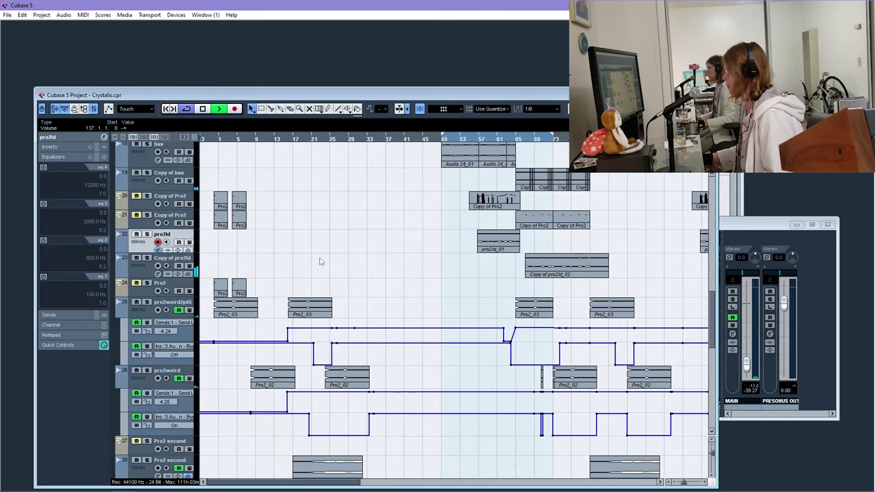